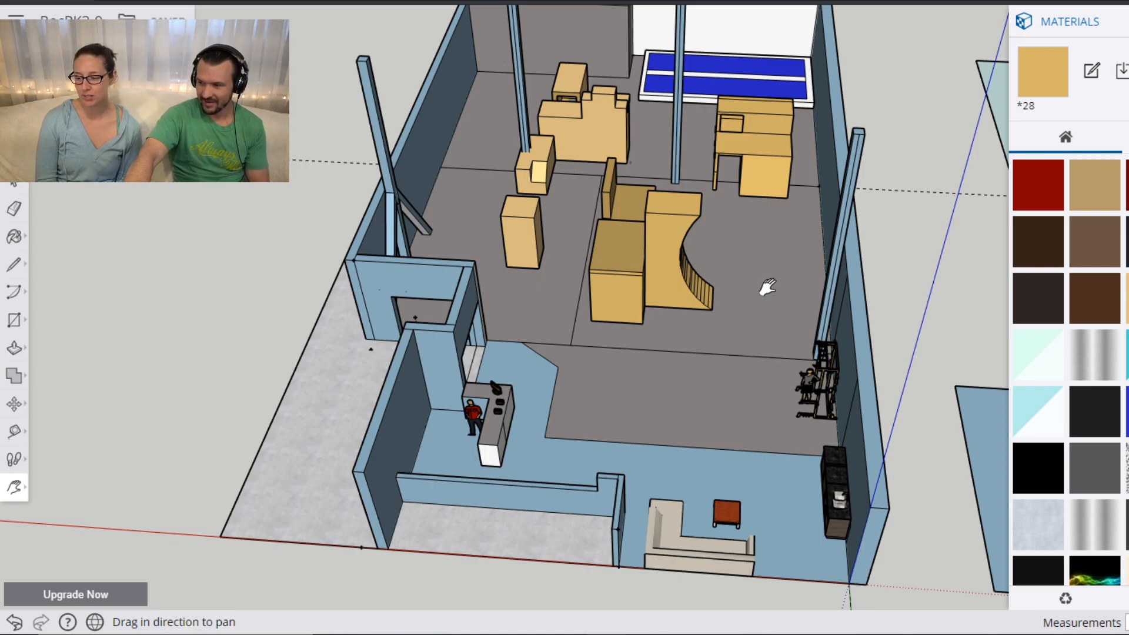
Look over the gym layout, the equipment staging area and the rows of bars sorted by length.
{"action": "left_click_drag", "start_coordinate": [650, 219], "coordinate": [652, 275]}
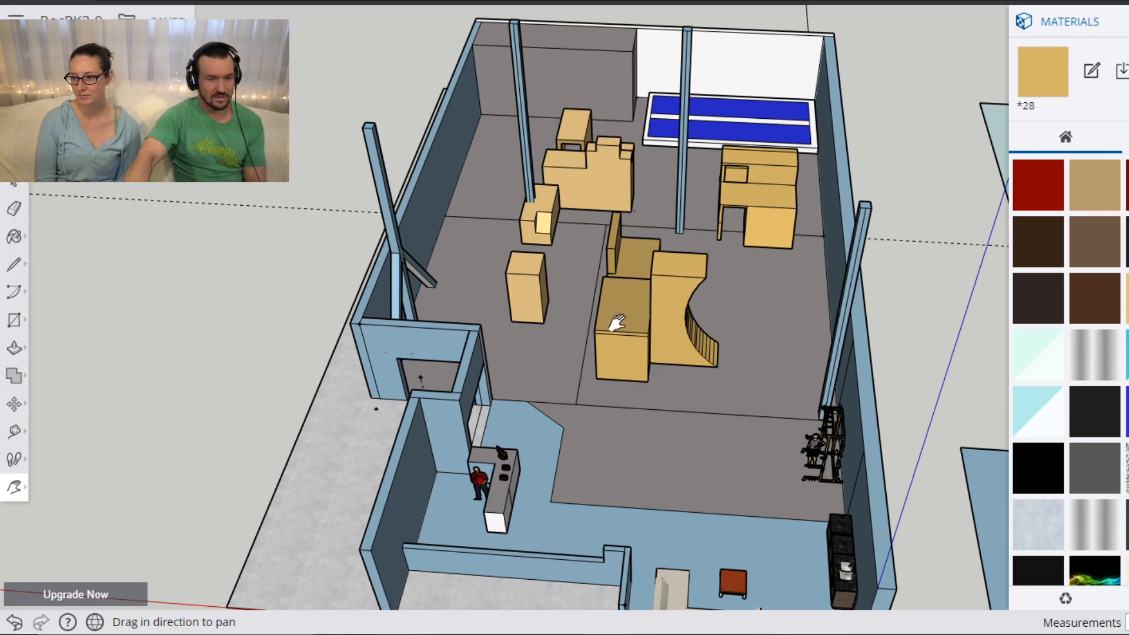
{"action": "left_click_drag", "start_coordinate": [698, 308], "coordinate": [645, 294]}
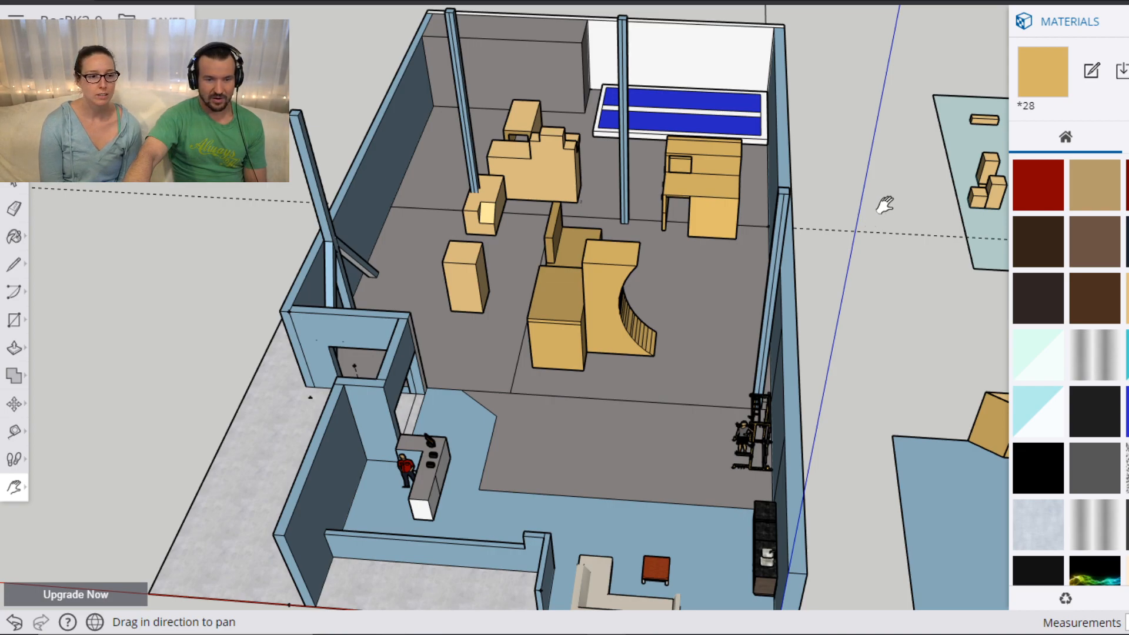
{"action": "left_click_drag", "start_coordinate": [927, 174], "coordinate": [653, 299]}
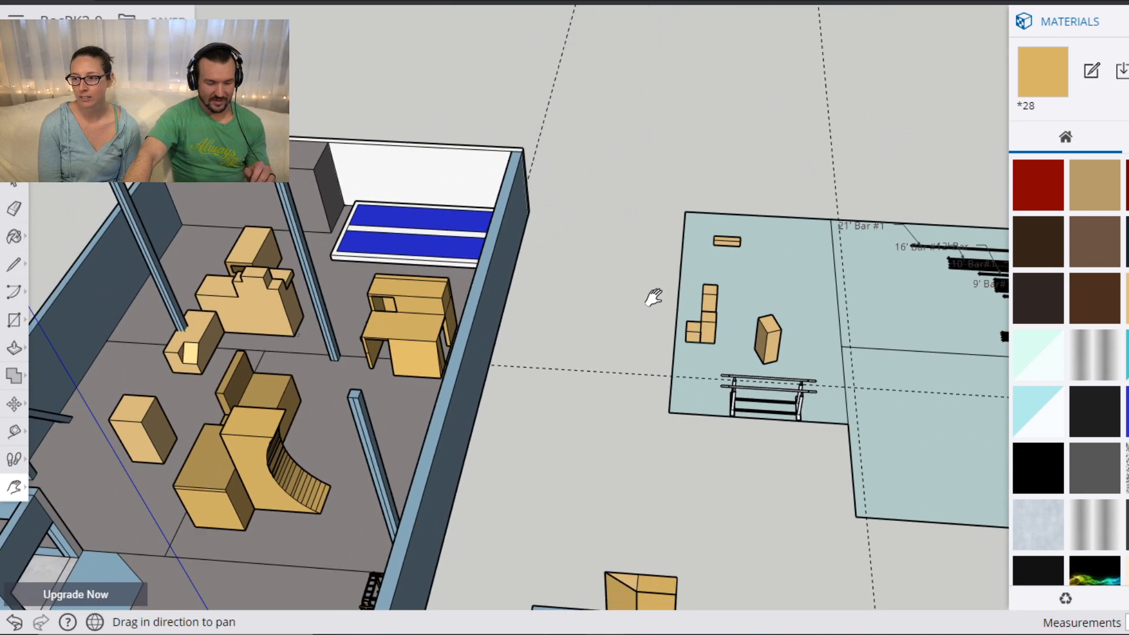
{"action": "key", "text": "o"}
{"action": "scroll", "coordinate": [764, 245], "scroll_direction": "up", "scroll_amount": 3}
{"action": "left_click_drag", "start_coordinate": [763, 246], "coordinate": [642, 282]}
{"action": "scroll", "coordinate": [638, 258], "scroll_direction": "up", "scroll_amount": 6}
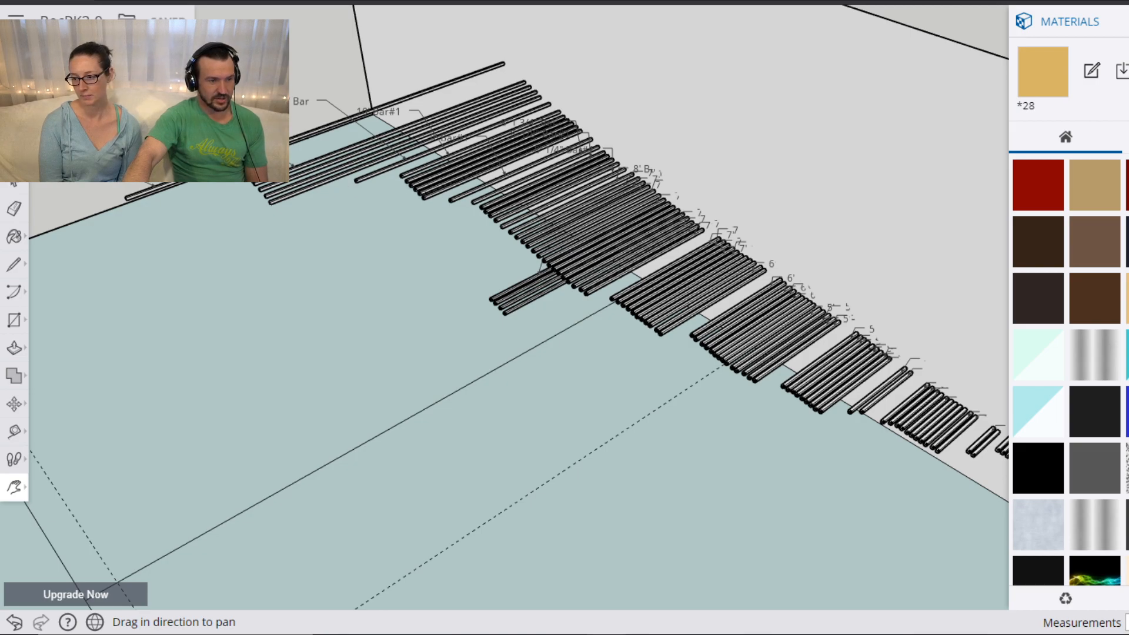
{"action": "left_click_drag", "start_coordinate": [906, 485], "coordinate": [724, 407]}
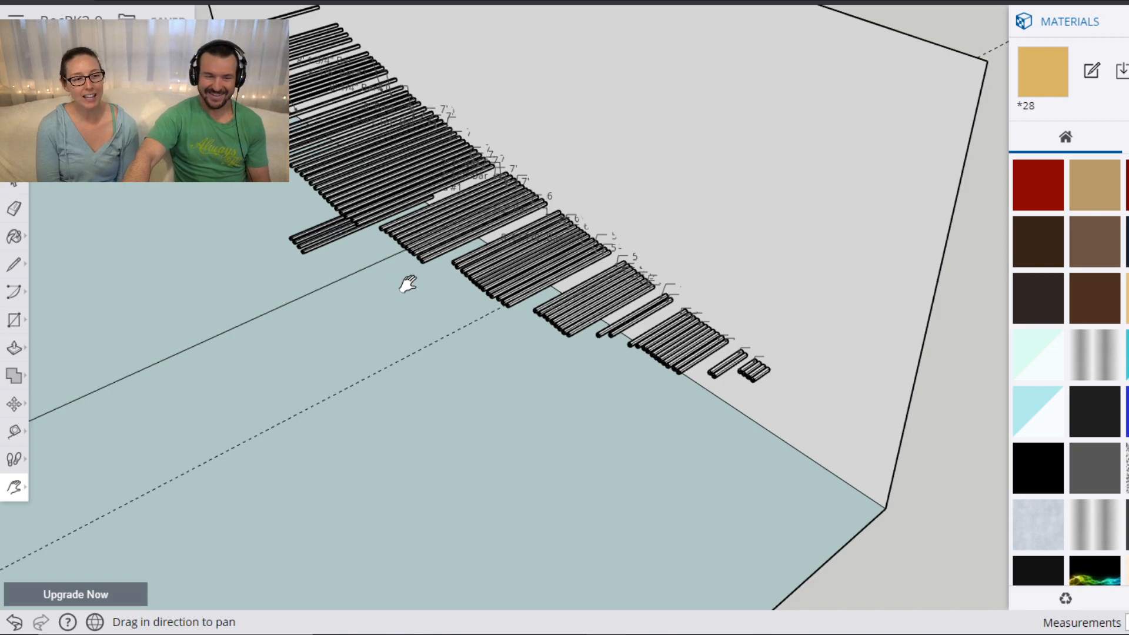
{"action": "mouse_move", "coordinate": [412, 288]}
{"action": "left_mouse_down"}
{"action": "mouse_move", "coordinate": [418, 243]}
{"action": "mouse_move", "coordinate": [580, 294]}
{"action": "mouse_move", "coordinate": [556, 254]}
{"action": "mouse_move", "coordinate": [491, 244]}
{"action": "mouse_move", "coordinate": [503, 265]}
{"action": "left_mouse_up"}
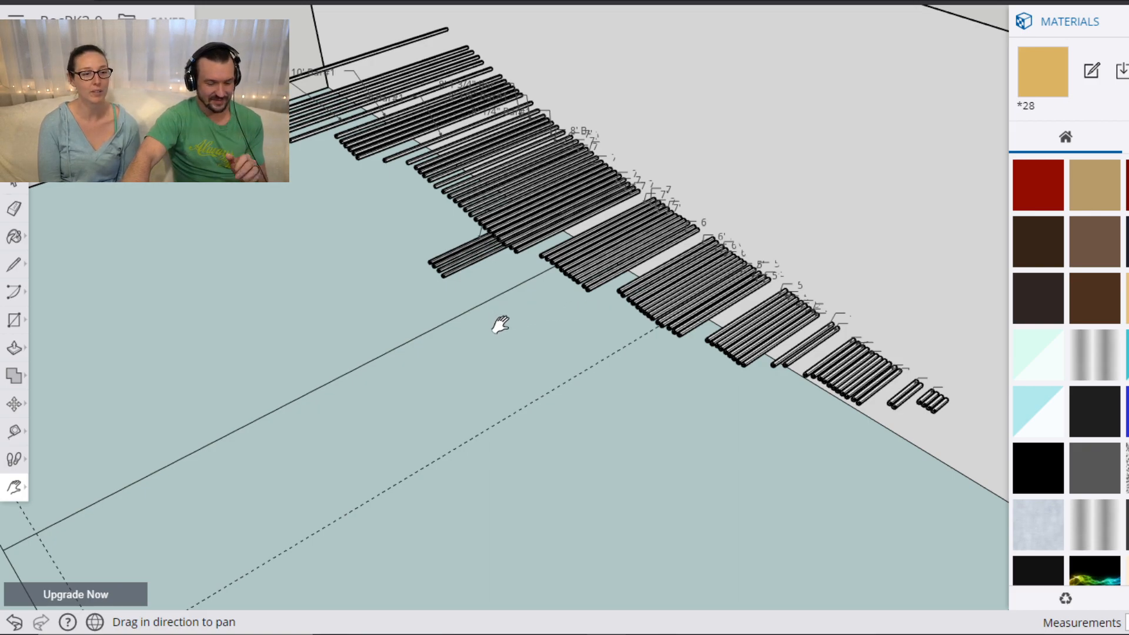
{"action": "left_click_drag", "start_coordinate": [309, 477], "coordinate": [521, 166]}
{"action": "scroll", "coordinate": [406, 346], "scroll_direction": "down", "scroll_amount": 6}
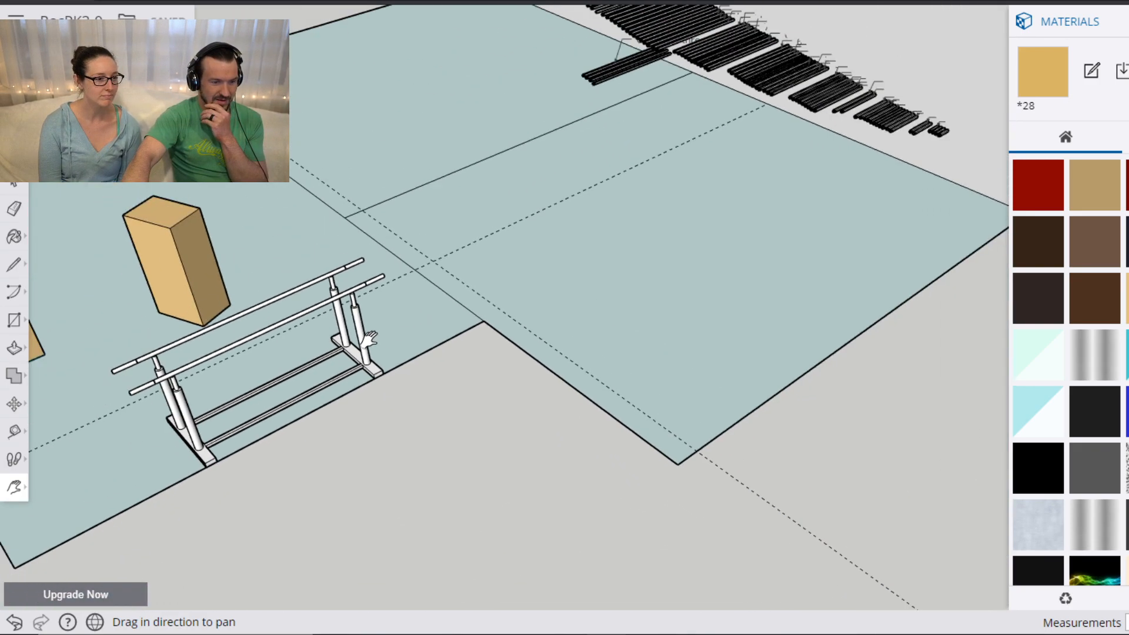
Move the tall plain box across the gym floor to the open space facing the curved ramp.
{"action": "middle_click_drag", "start_coordinate": [409, 351], "coordinate": [788, 327]}
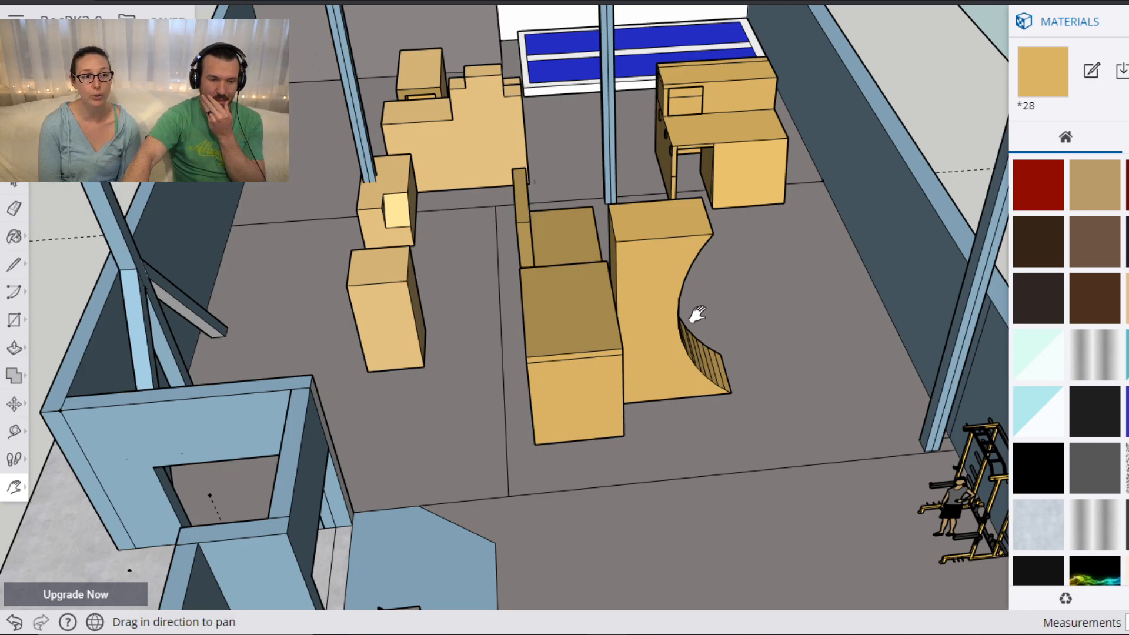
{"action": "key", "text": "space"}
{"action": "left_click", "coordinate": [399, 353]}
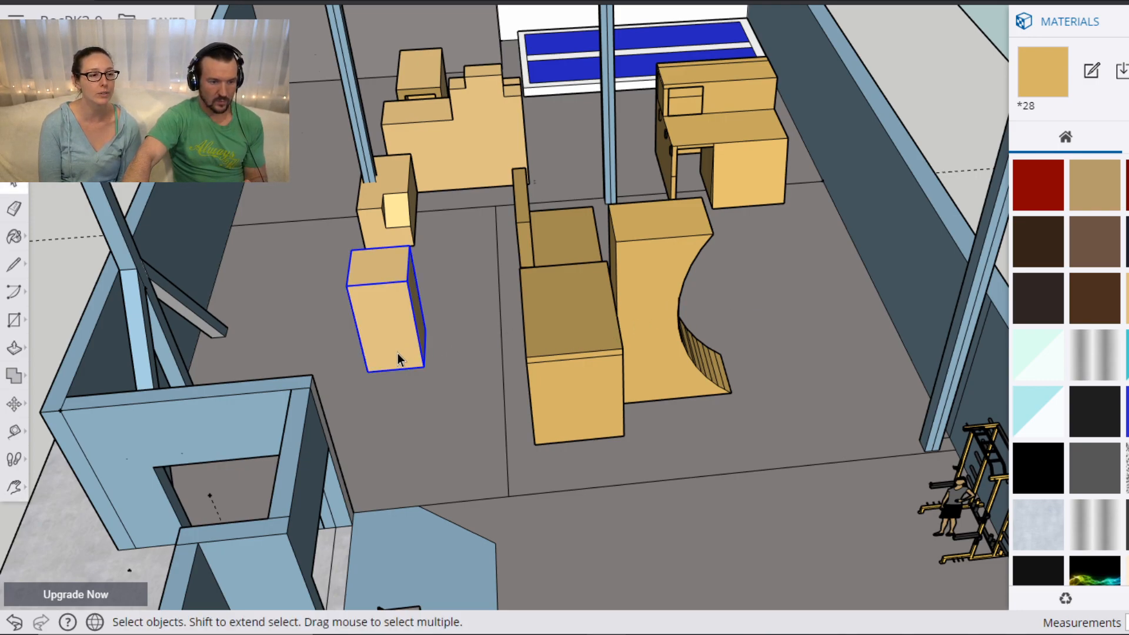
{"action": "key", "text": "m"}
{"action": "left_click", "coordinate": [423, 368]}
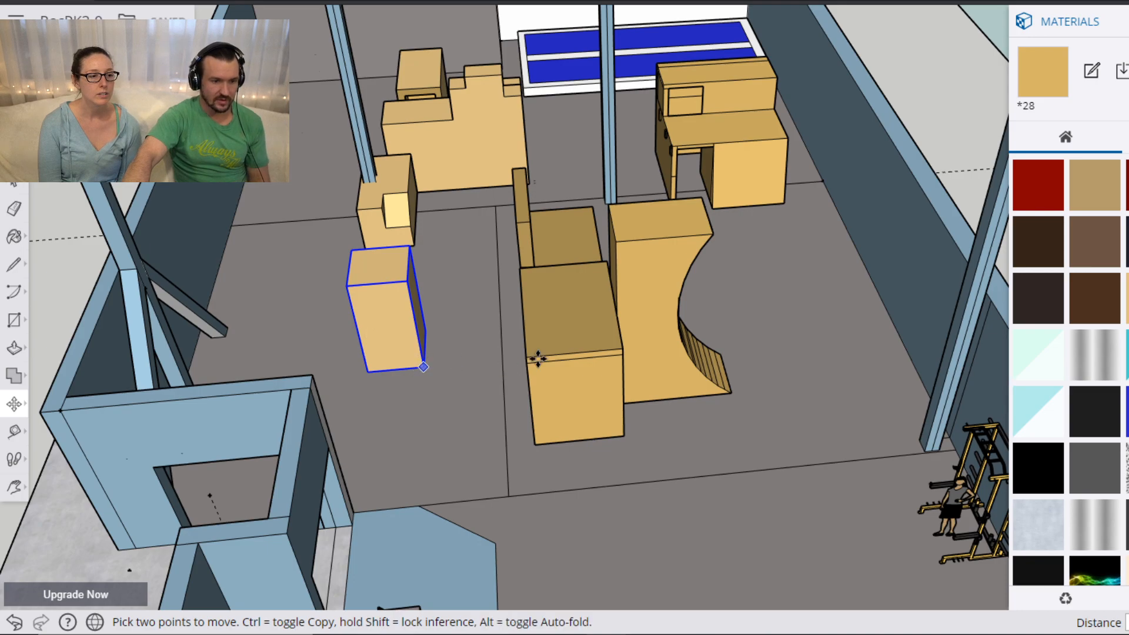
{"action": "left_click", "coordinate": [801, 333]}
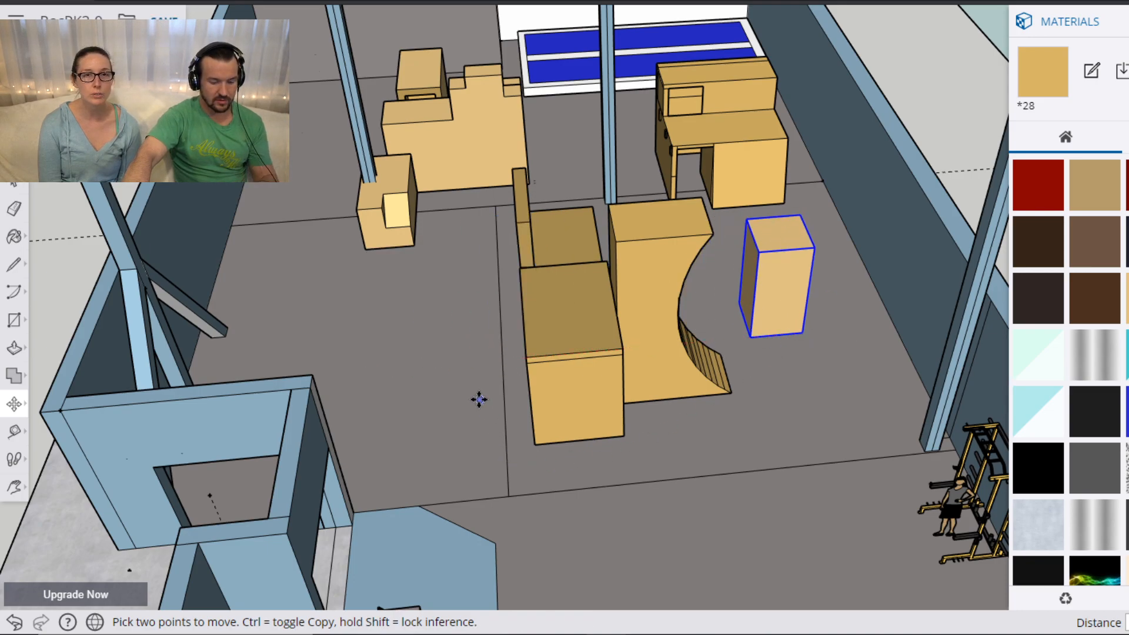
Inspect the tall box's placement beside the curved ramp and the open floor near the entrance from several angles.
{"action": "key", "text": "o"}
{"action": "left_click_drag", "start_coordinate": [356, 335], "coordinate": [407, 298]}
{"action": "left_click_drag", "start_coordinate": [696, 372], "coordinate": [742, 350]}
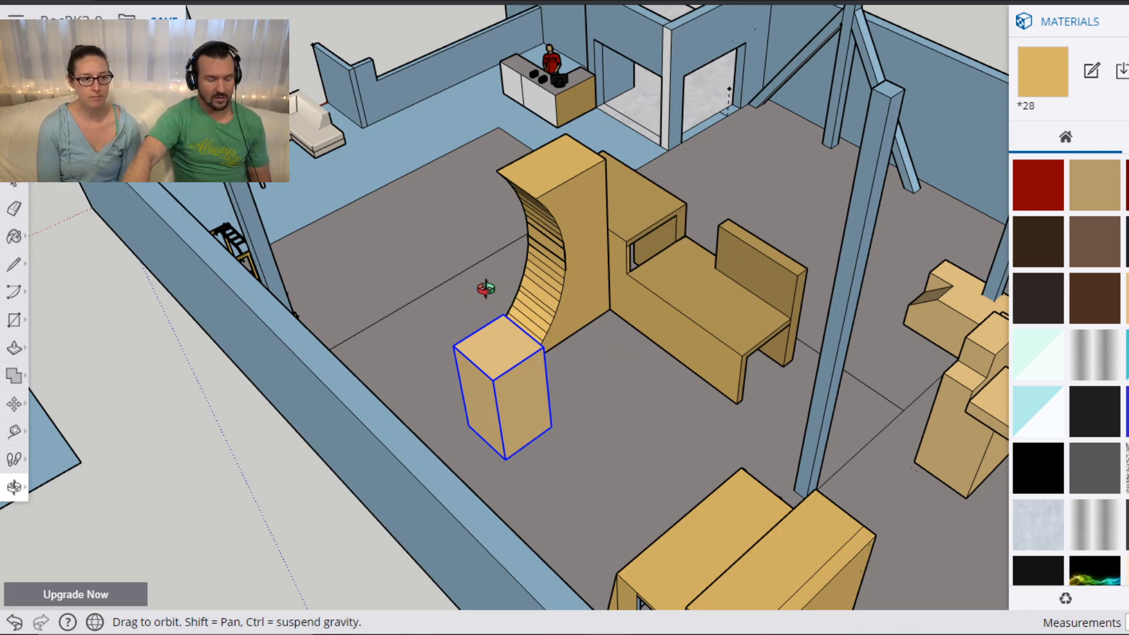
{"action": "left_click_drag", "start_coordinate": [437, 280], "coordinate": [578, 173]}
{"action": "left_click_drag", "start_coordinate": [394, 214], "coordinate": [776, 197]}
{"action": "left_click_drag", "start_coordinate": [442, 268], "coordinate": [519, 218]}
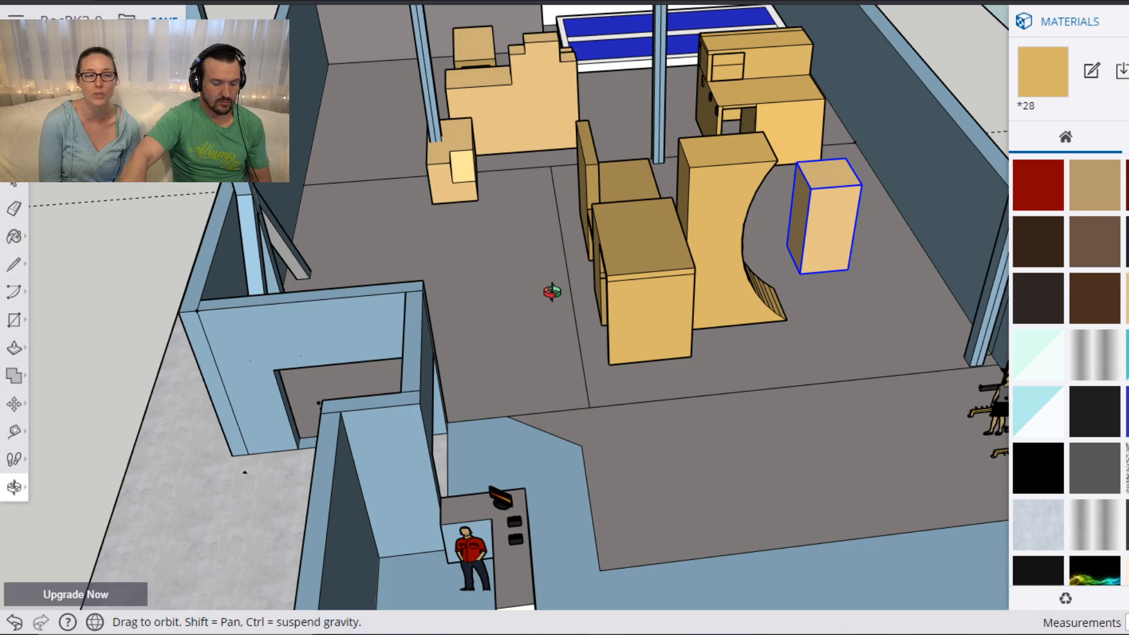
{"action": "left_click_drag", "start_coordinate": [471, 295], "coordinate": [700, 482], "text": "shift"}
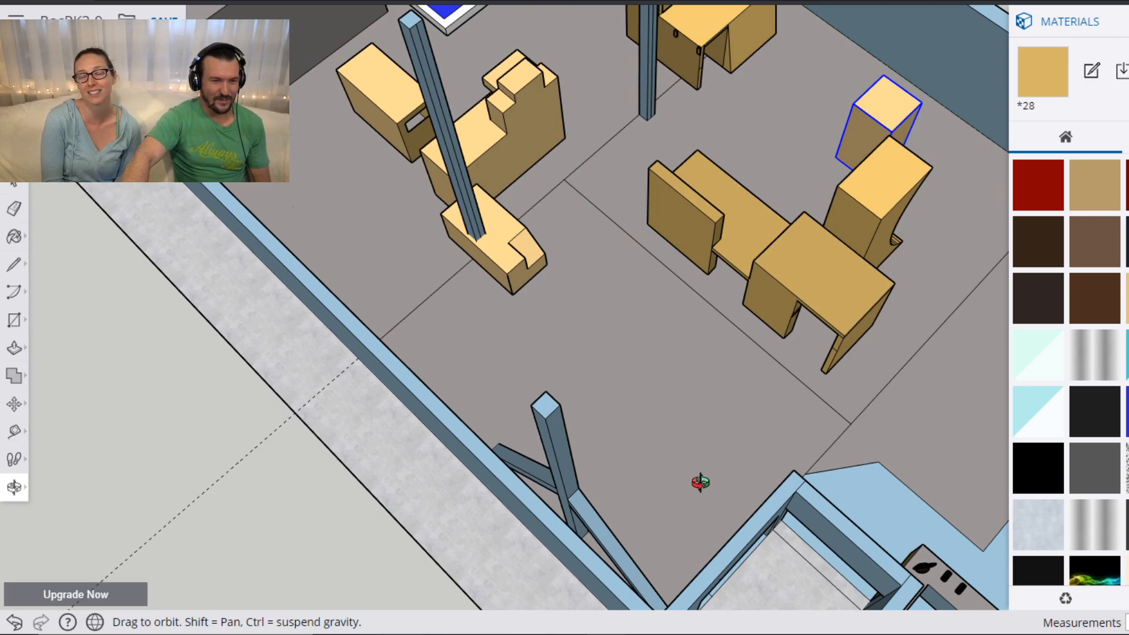
{"action": "left_click_drag", "start_coordinate": [700, 482], "coordinate": [708, 400]}
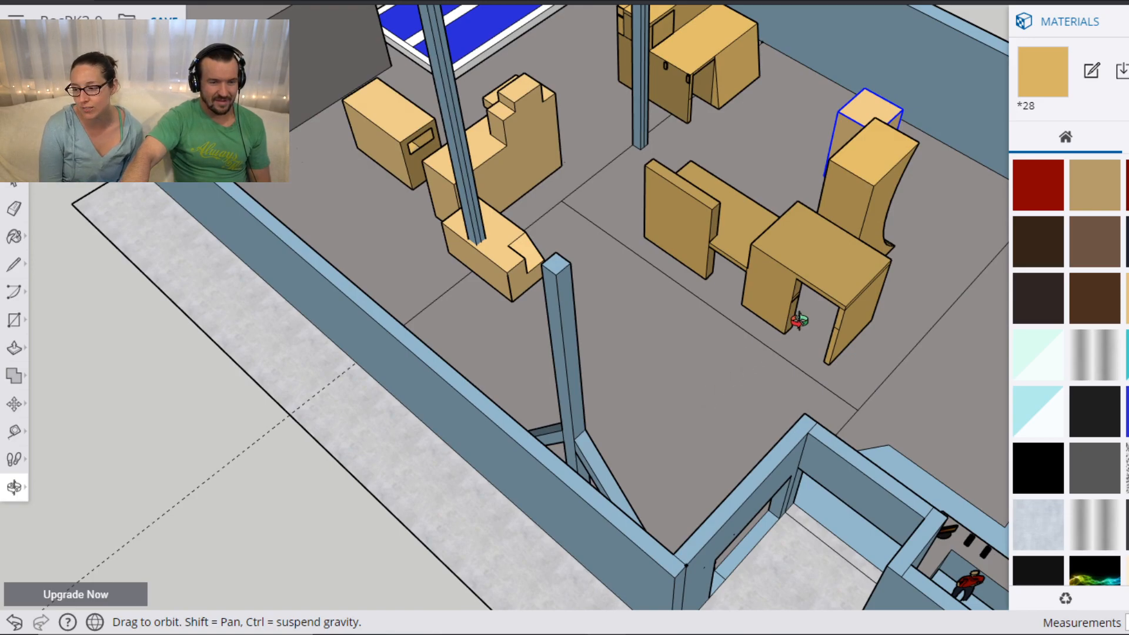
Move the box with the window cut-out from behind the stepped block to the open floor beside the bench unit.
{"action": "key", "text": "space"}
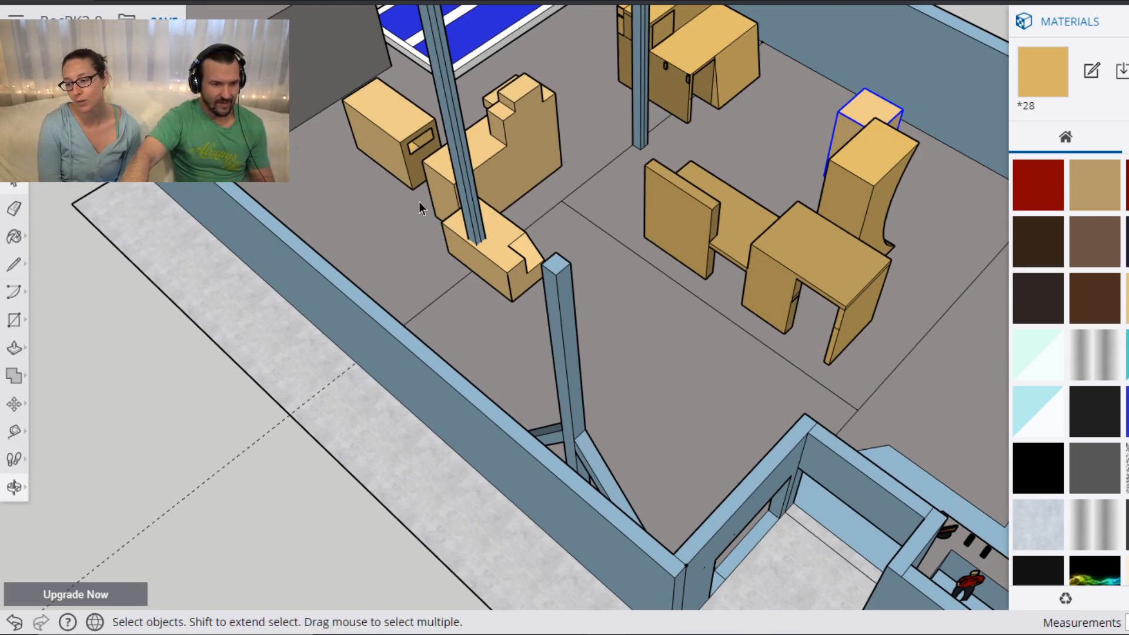
{"action": "left_click", "coordinate": [409, 167]}
{"action": "key", "text": "m"}
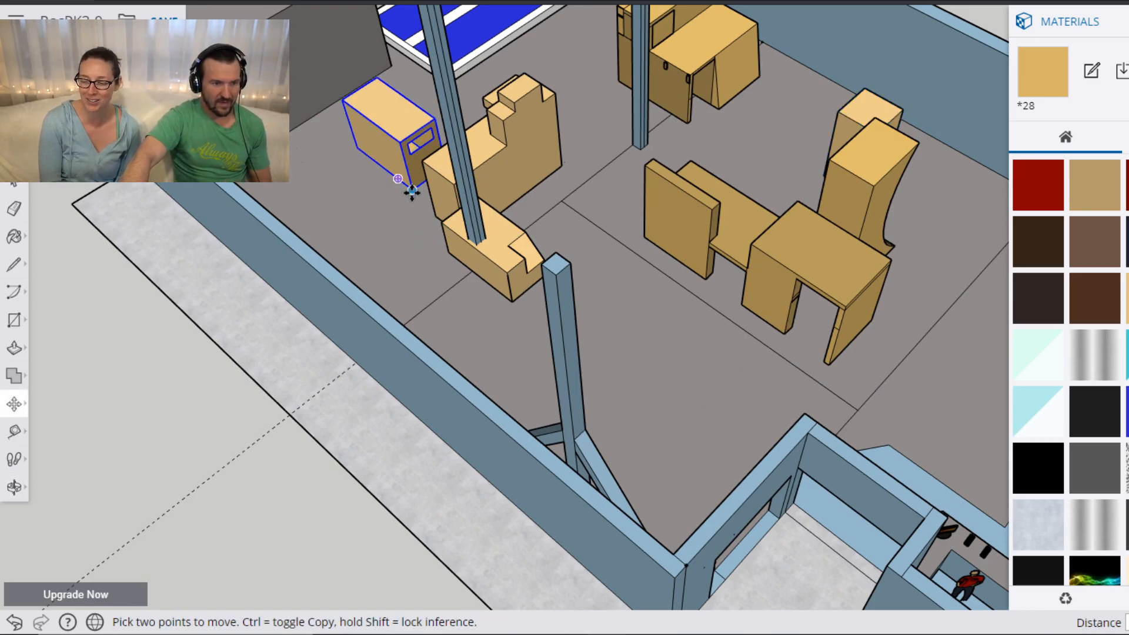
{"action": "left_click", "coordinate": [412, 187]}
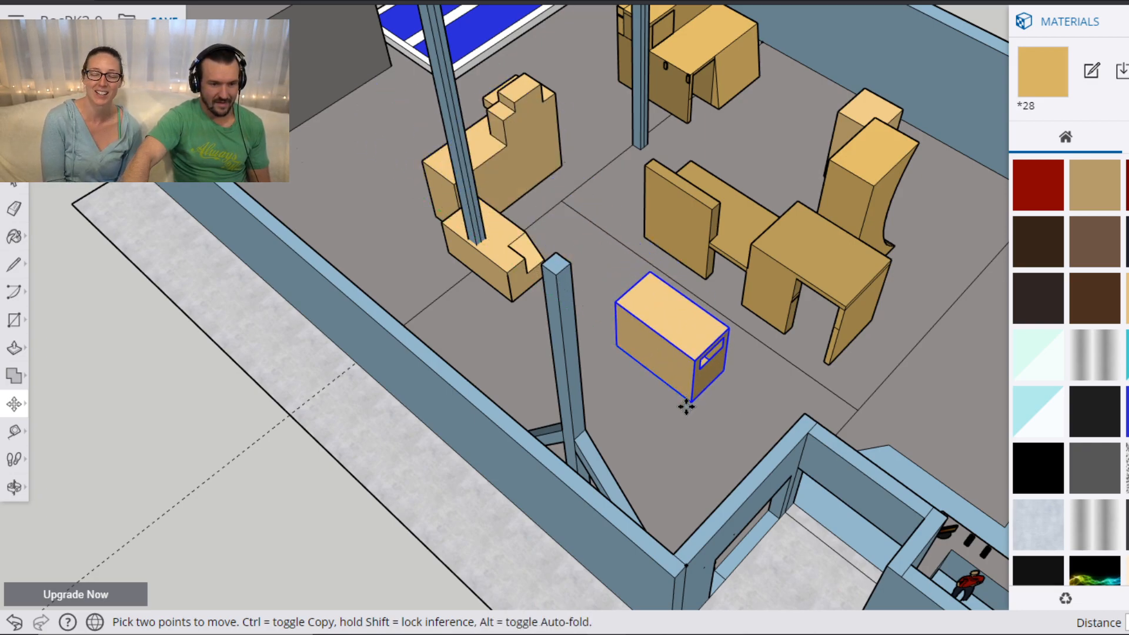
{"action": "left_click", "coordinate": [686, 406]}
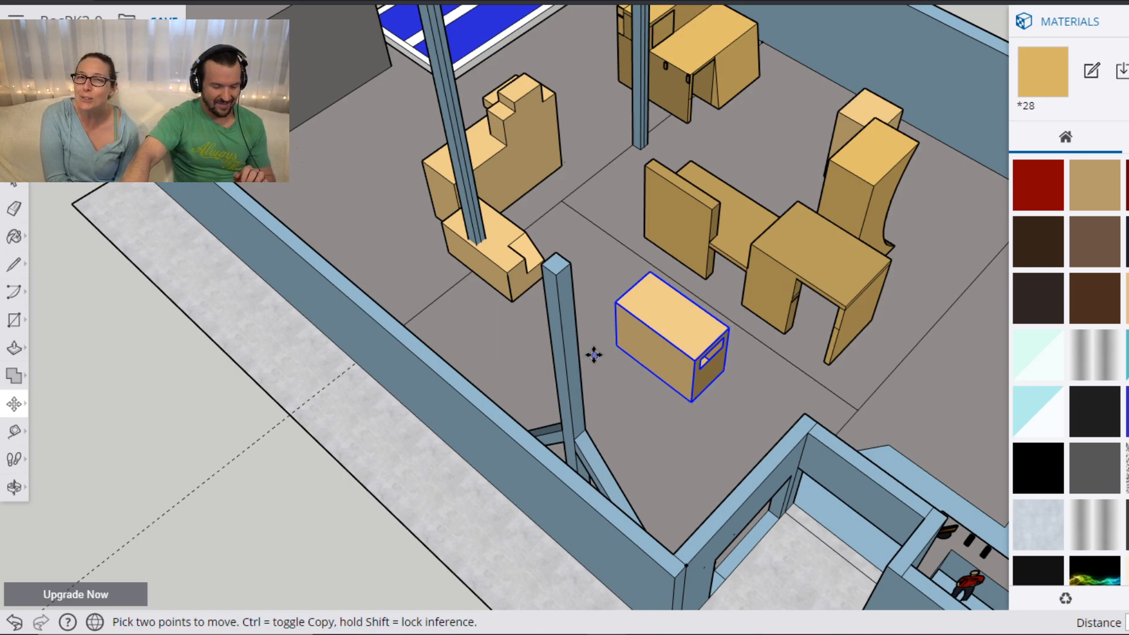
Shift the windowed box slightly toward the side wall, roughly in line with the small notched block.
{"action": "middle_click_drag", "start_coordinate": [612, 349], "coordinate": [713, 331]}
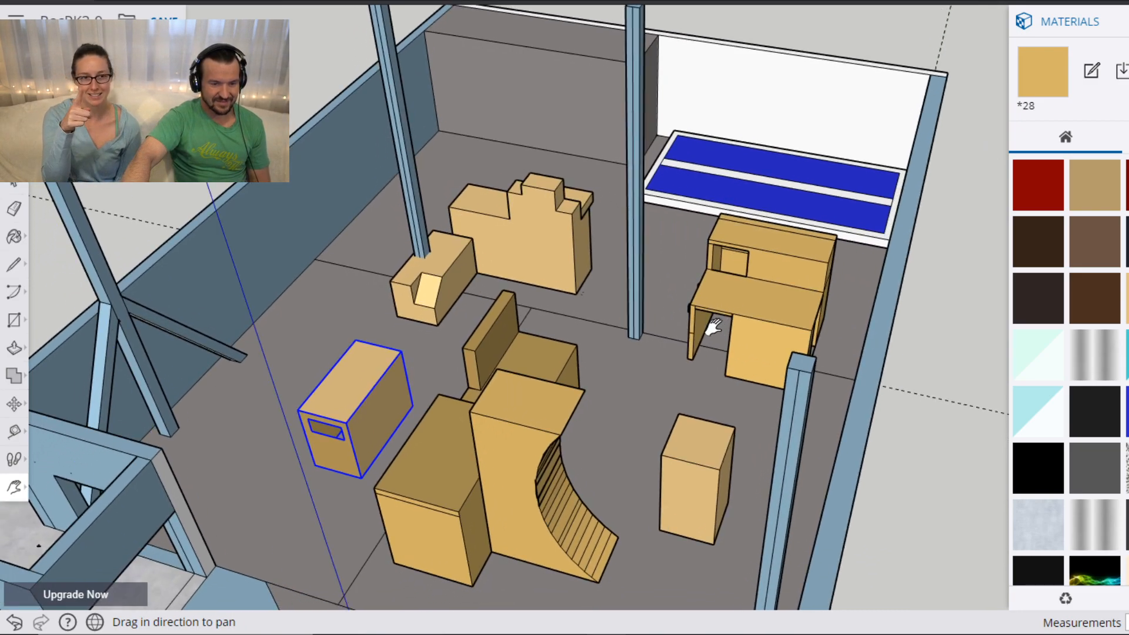
{"action": "middle_click_drag", "start_coordinate": [468, 371], "coordinate": [789, 345], "text": "shift"}
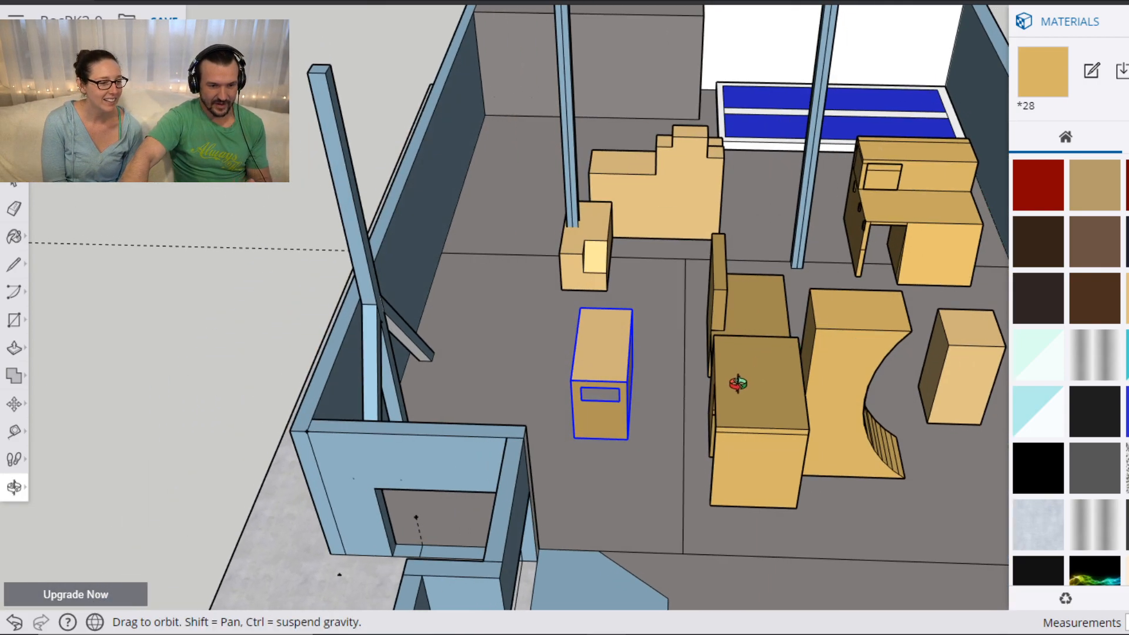
{"action": "key", "text": "space"}
{"action": "key", "text": "m"}
{"action": "left_click", "coordinate": [573, 438]}
{"action": "left_click", "coordinate": [548, 424]}
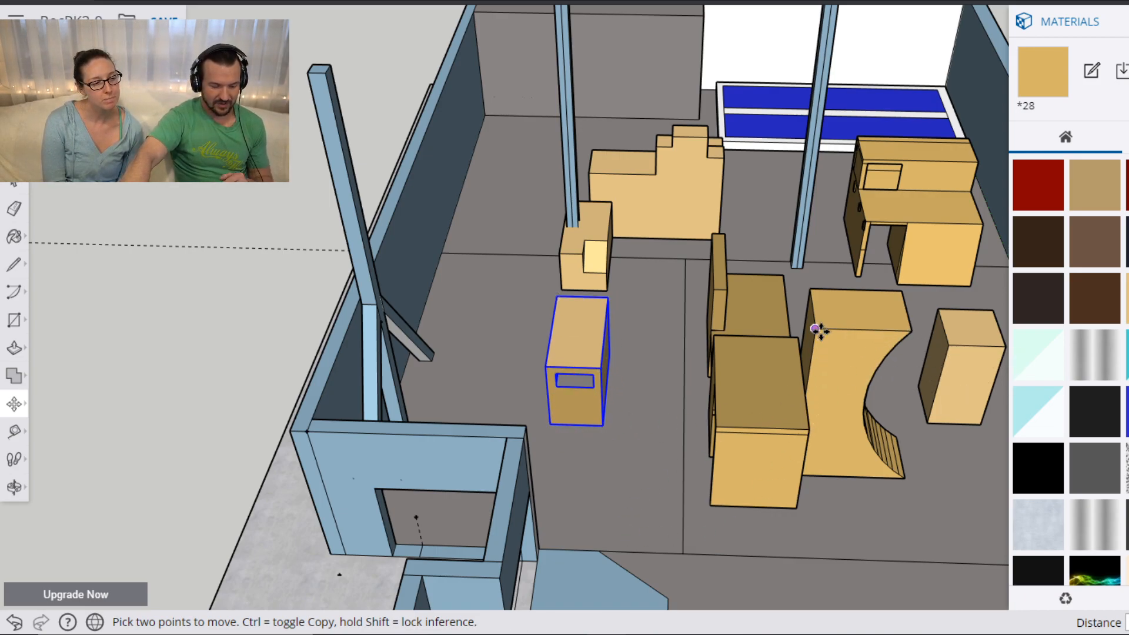
Move the tall plain box from beside the curved ramp to the floor in front of the blue trampoline strips.
{"action": "key", "text": "o"}
{"action": "left_click_drag", "start_coordinate": [757, 365], "coordinate": [620, 360], "text": "shift"}
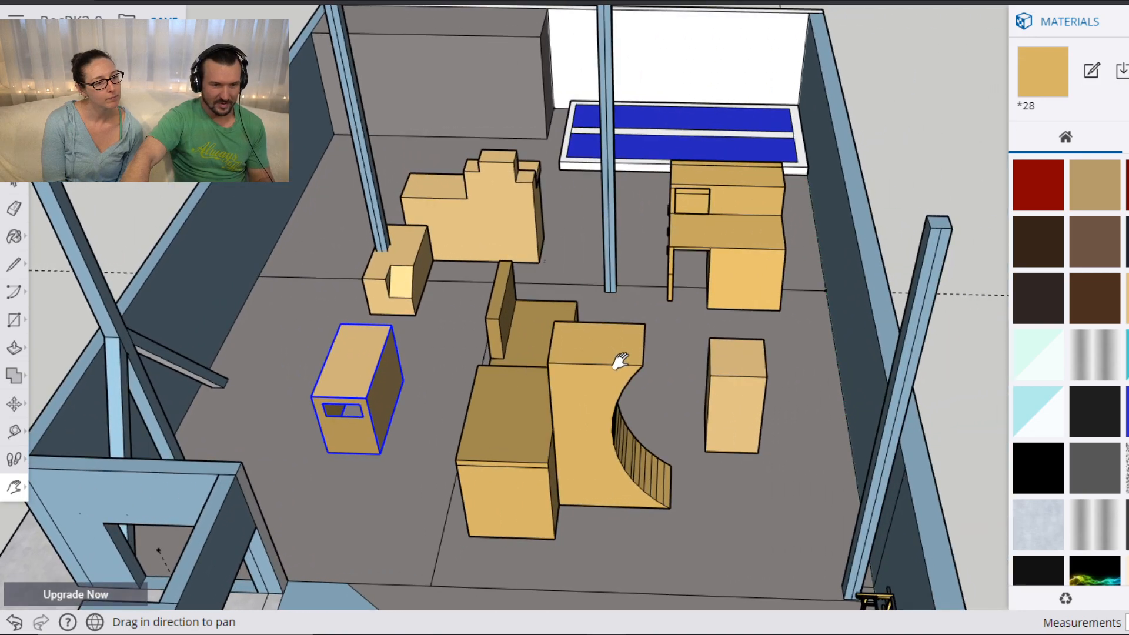
{"action": "left_click_drag", "start_coordinate": [728, 207], "coordinate": [460, 321]}
{"action": "left_click_drag", "start_coordinate": [852, 347], "coordinate": [498, 286]}
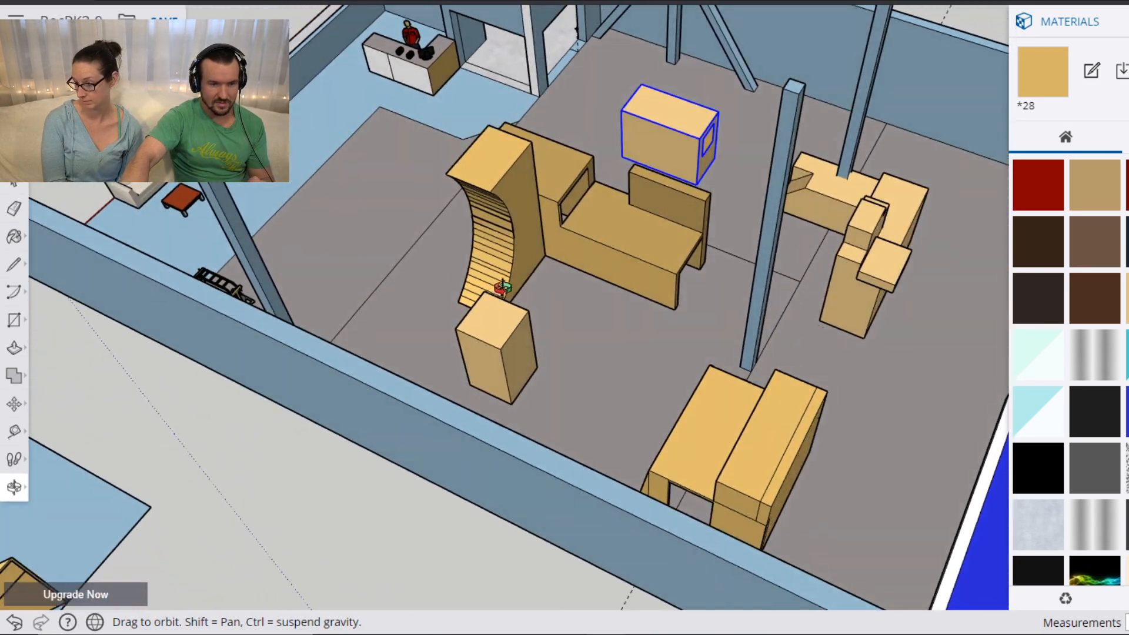
{"action": "key", "text": "space"}
{"action": "left_click", "coordinate": [517, 361]}
{"action": "key", "text": "m"}
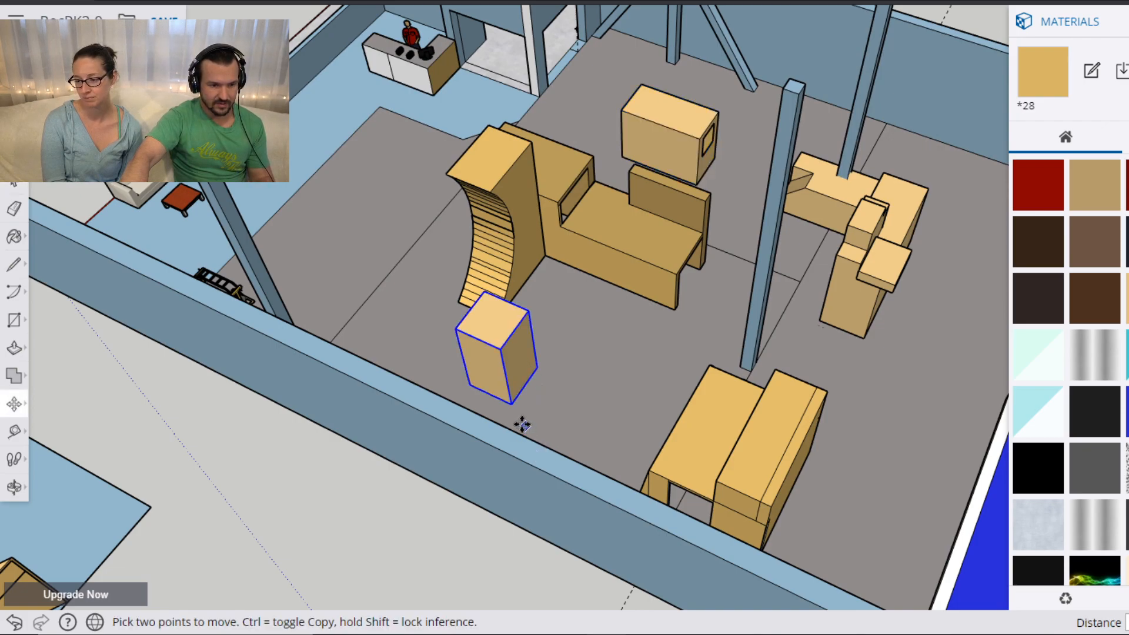
{"action": "left_click", "coordinate": [509, 404]}
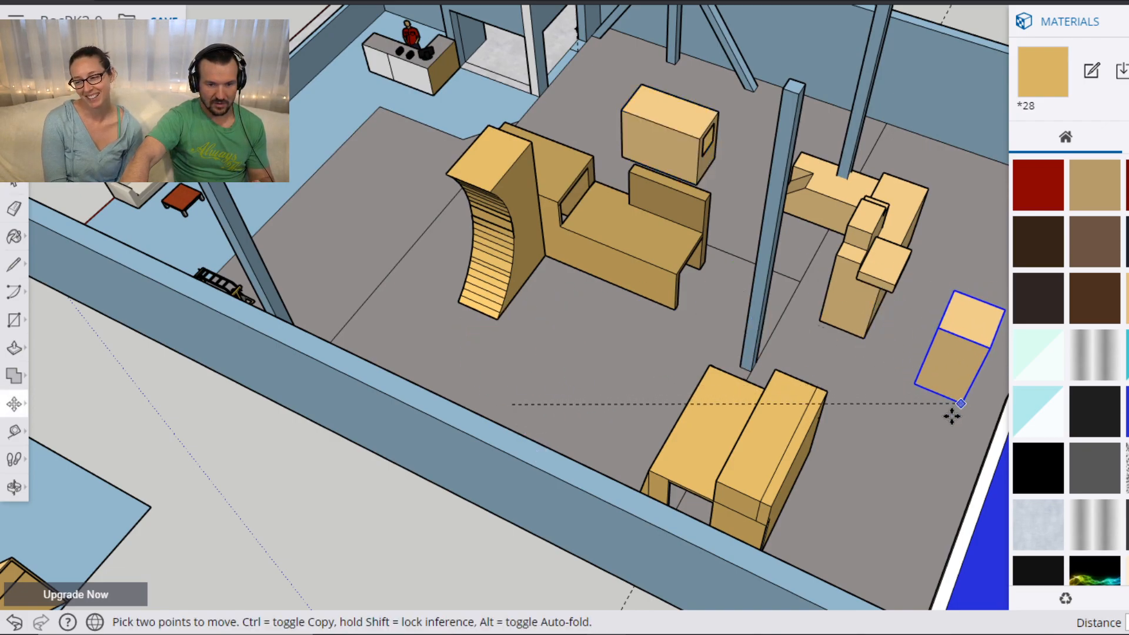
{"action": "left_click", "coordinate": [939, 457]}
{"action": "key", "text": "space"}
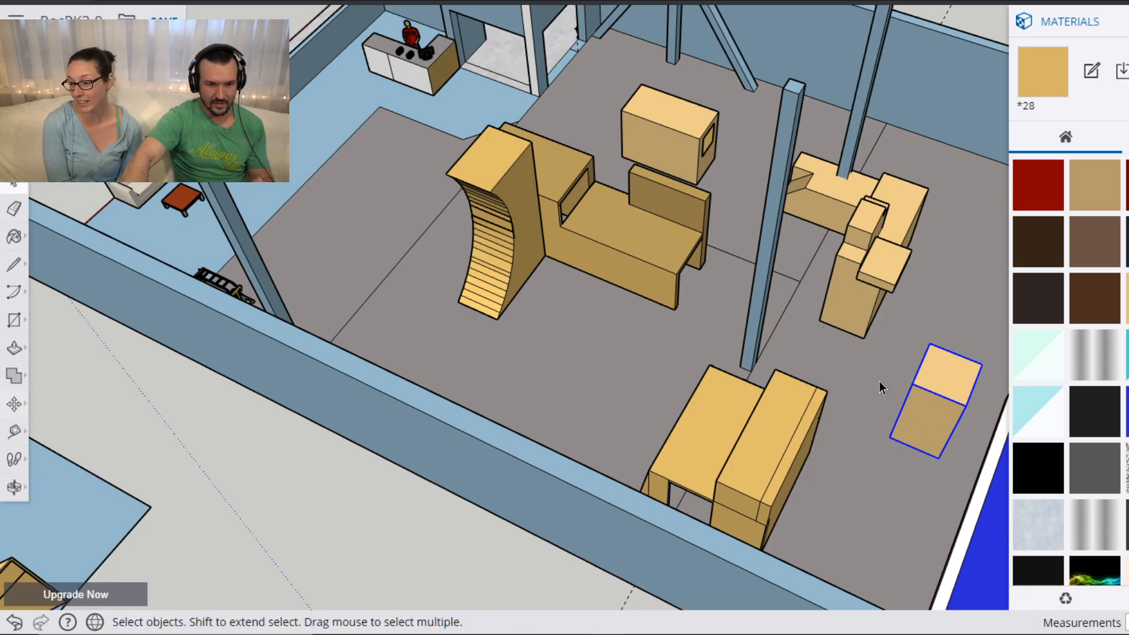
Examine the tall box's spacing from the trampolines, the stepped block and the large vault unit from several sides.
{"action": "key", "text": "o"}
{"action": "left_click_drag", "start_coordinate": [929, 384], "coordinate": [642, 352], "text": "shift"}
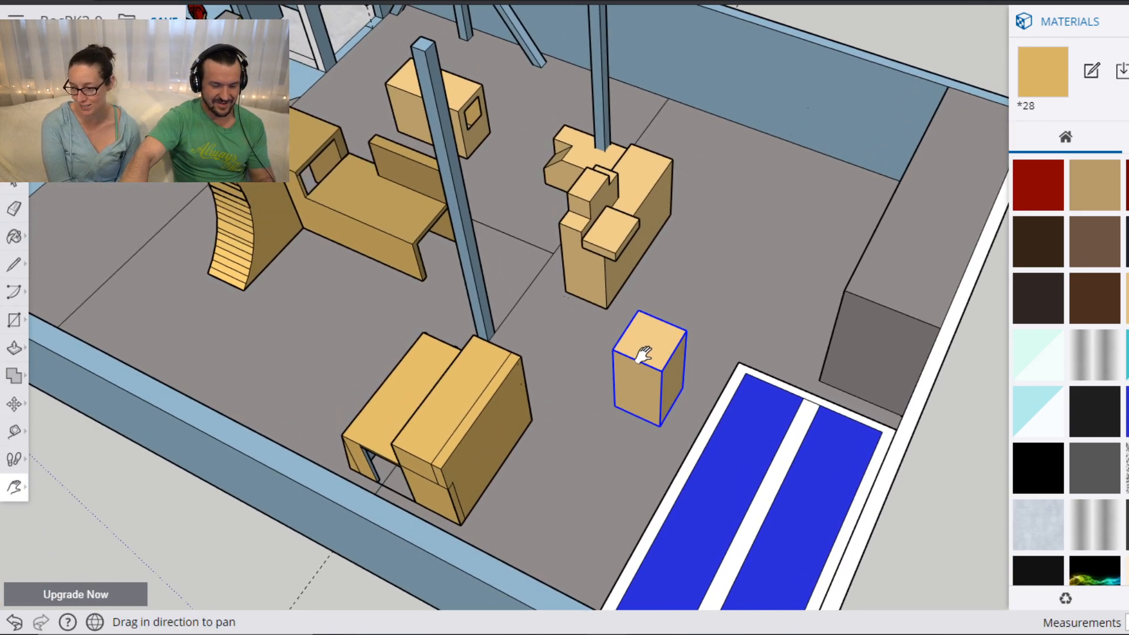
{"action": "left_click_drag", "start_coordinate": [792, 290], "coordinate": [582, 151]}
{"action": "scroll", "coordinate": [641, 233], "scroll_direction": "up", "scroll_amount": 3}
{"action": "left_click_drag", "start_coordinate": [603, 208], "coordinate": [739, 330], "text": "shift"}
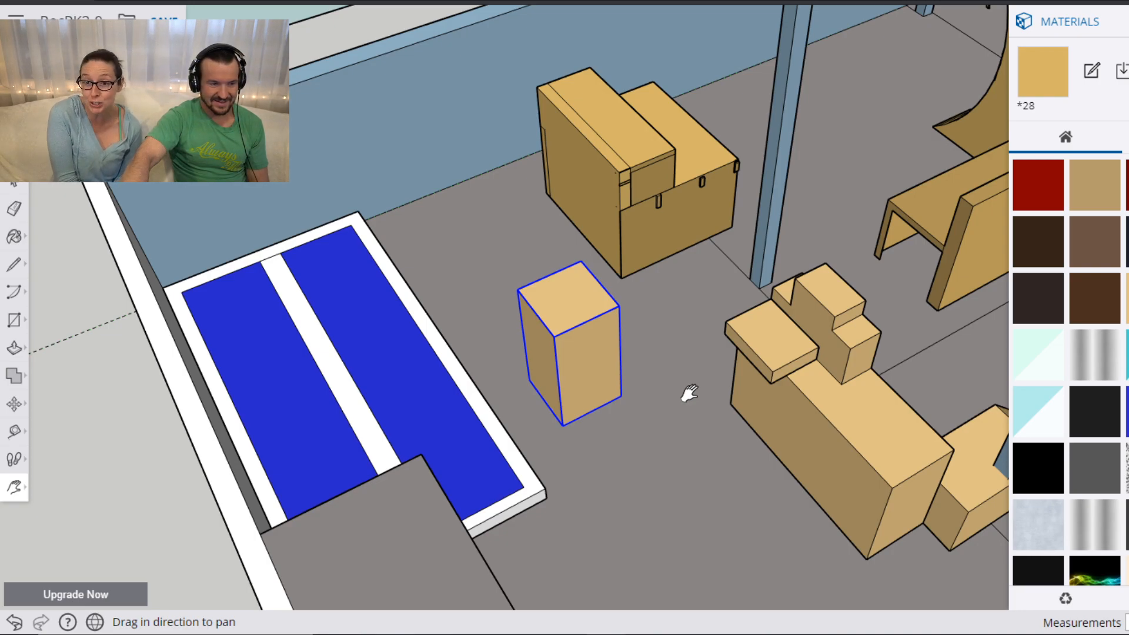
{"action": "left_click_drag", "start_coordinate": [729, 512], "coordinate": [532, 449]}
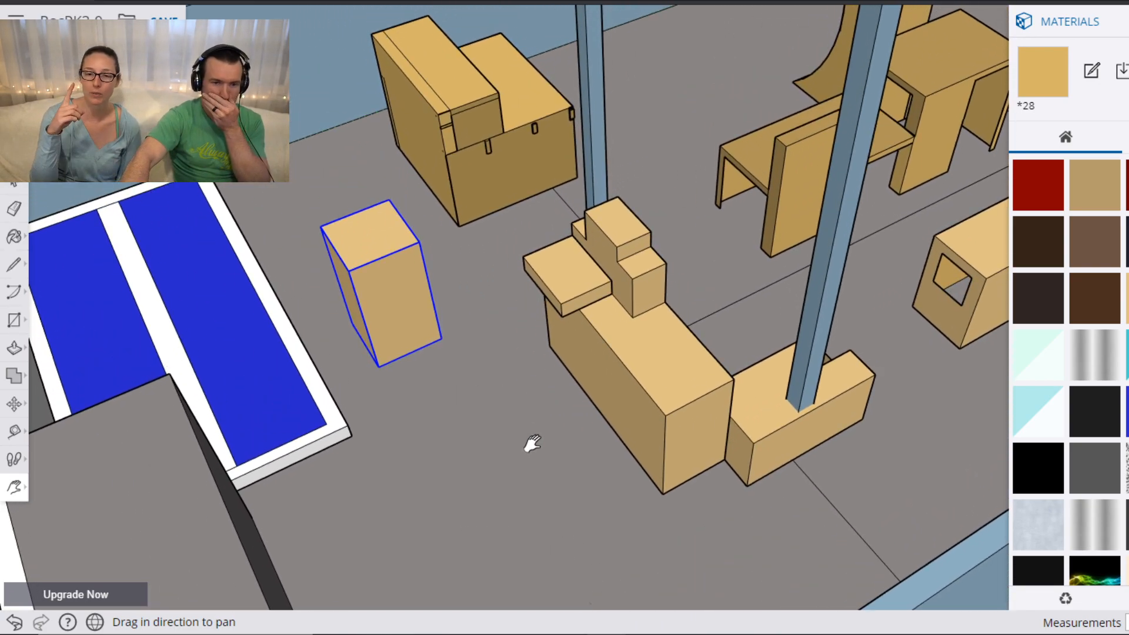
{"action": "left_click_drag", "start_coordinate": [795, 284], "coordinate": [859, 285]}
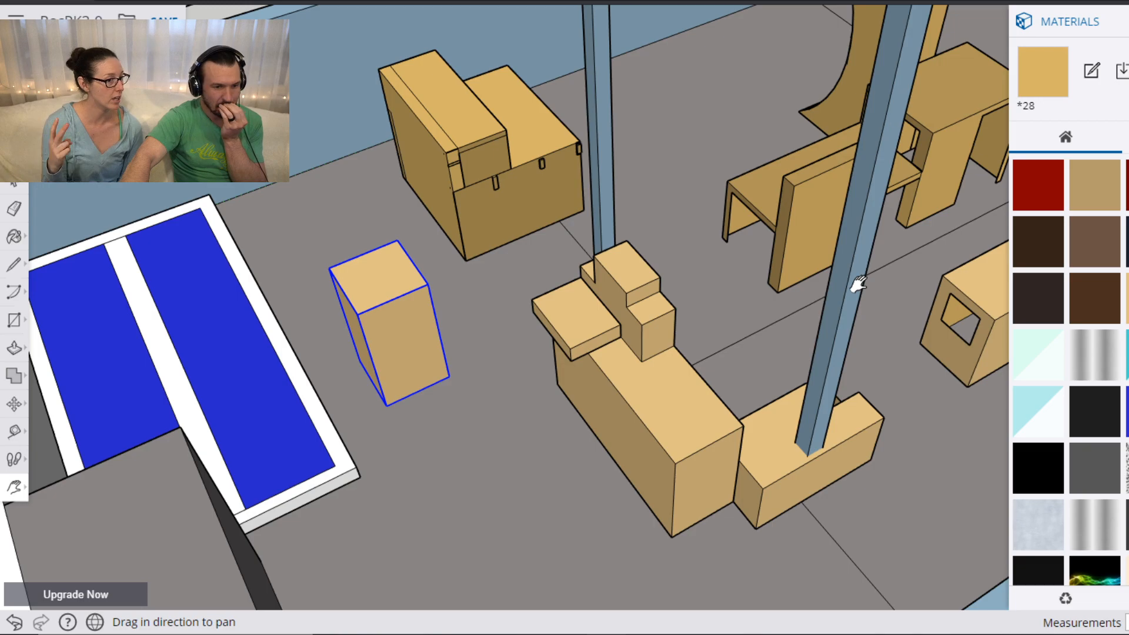
{"action": "left_click_drag", "start_coordinate": [858, 285], "coordinate": [860, 284]}
{"action": "middle_click_drag", "start_coordinate": [860, 284], "coordinate": [665, 129]}
{"action": "left_click_drag", "start_coordinate": [665, 130], "coordinate": [897, 162]}
{"action": "left_click_drag", "start_coordinate": [485, 151], "coordinate": [697, 267]}
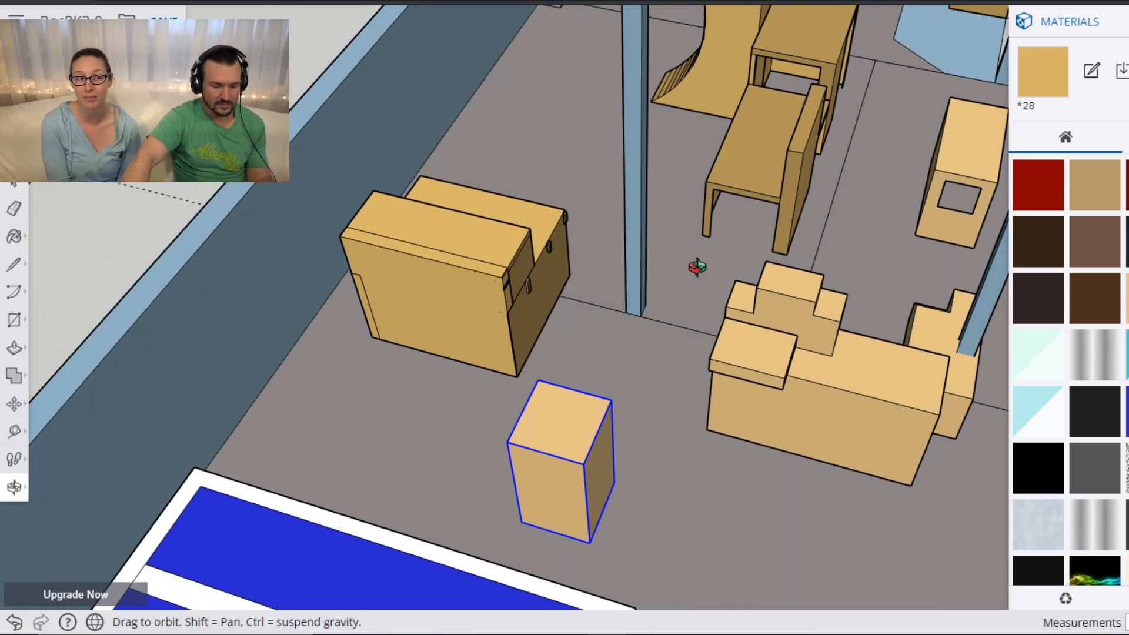
Rotate the windowed box about a quarter turn clockwise around its floor corner so it lies crosswise to the side wall.
{"action": "key", "text": "h"}
{"action": "left_click_drag", "start_coordinate": [801, 239], "coordinate": [338, 322]}
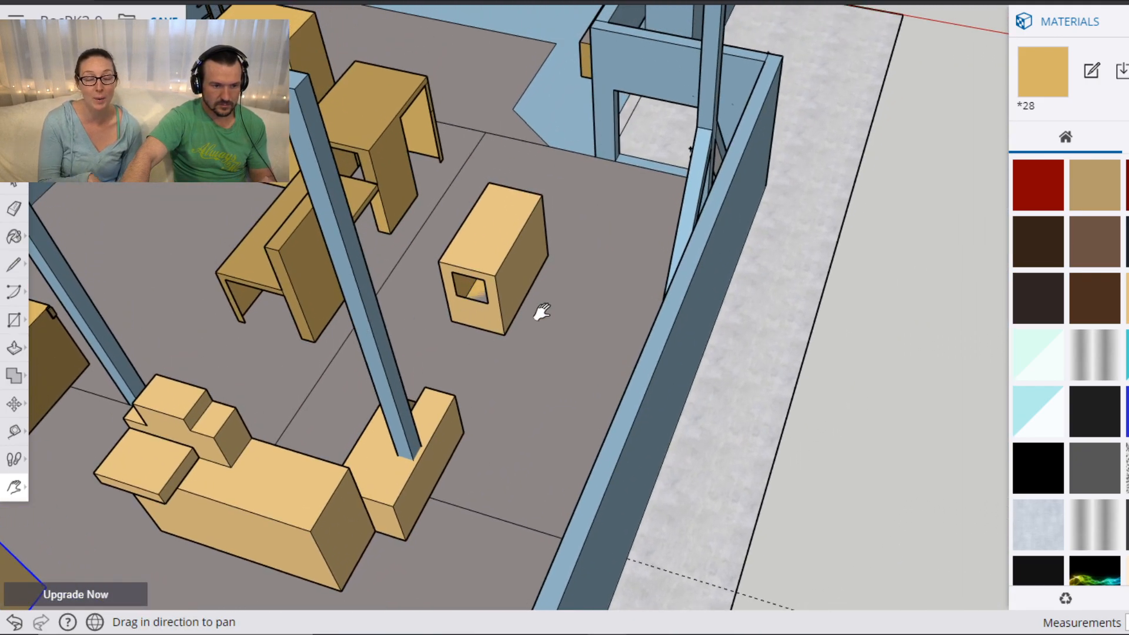
{"action": "key", "text": "space"}
{"action": "left_click", "coordinate": [513, 309]}
{"action": "key", "text": "q"}
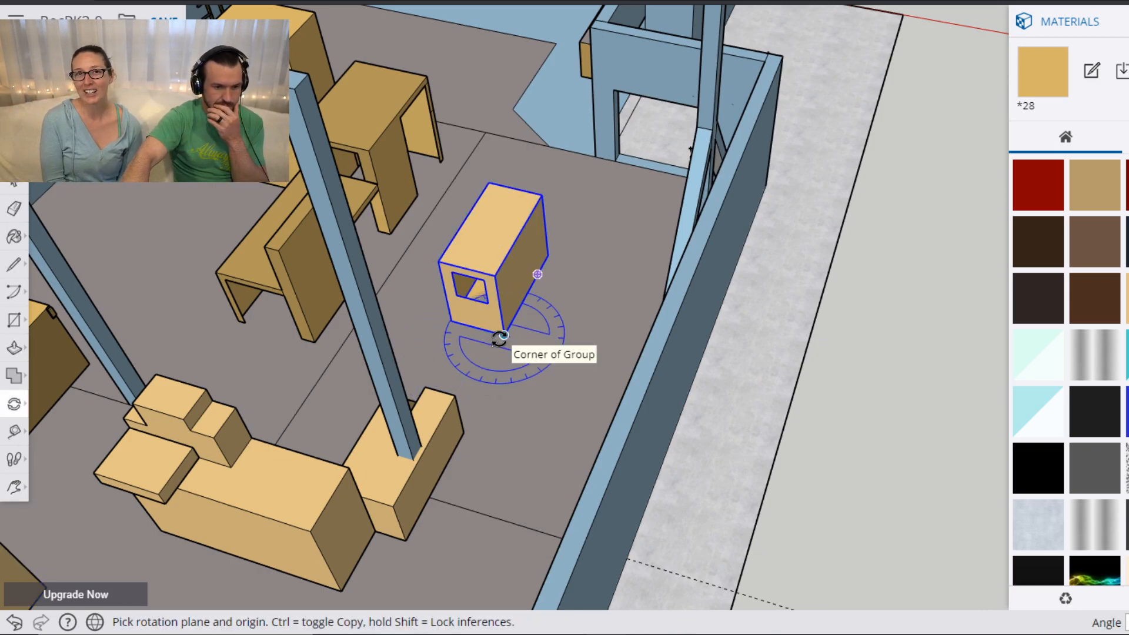
{"action": "left_click", "coordinate": [504, 335]}
{"action": "left_click", "coordinate": [547, 255]}
{"action": "left_click", "coordinate": [562, 355]}
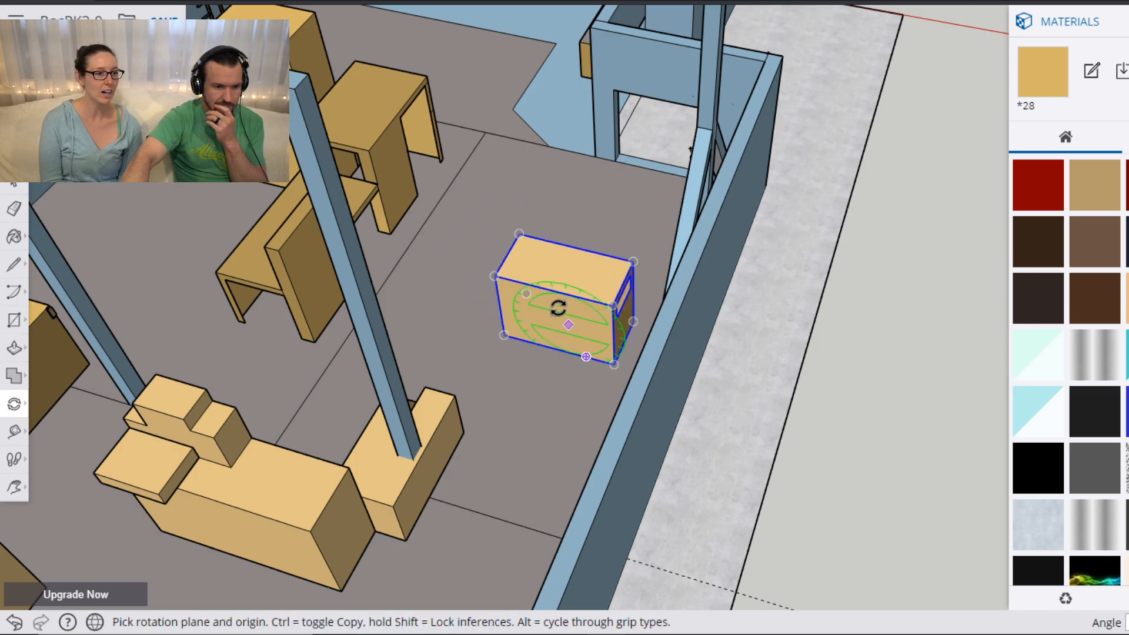
Move the windowed box away from the side wall, slightly toward the doorway end of the gym floor.
{"action": "key", "text": "m"}
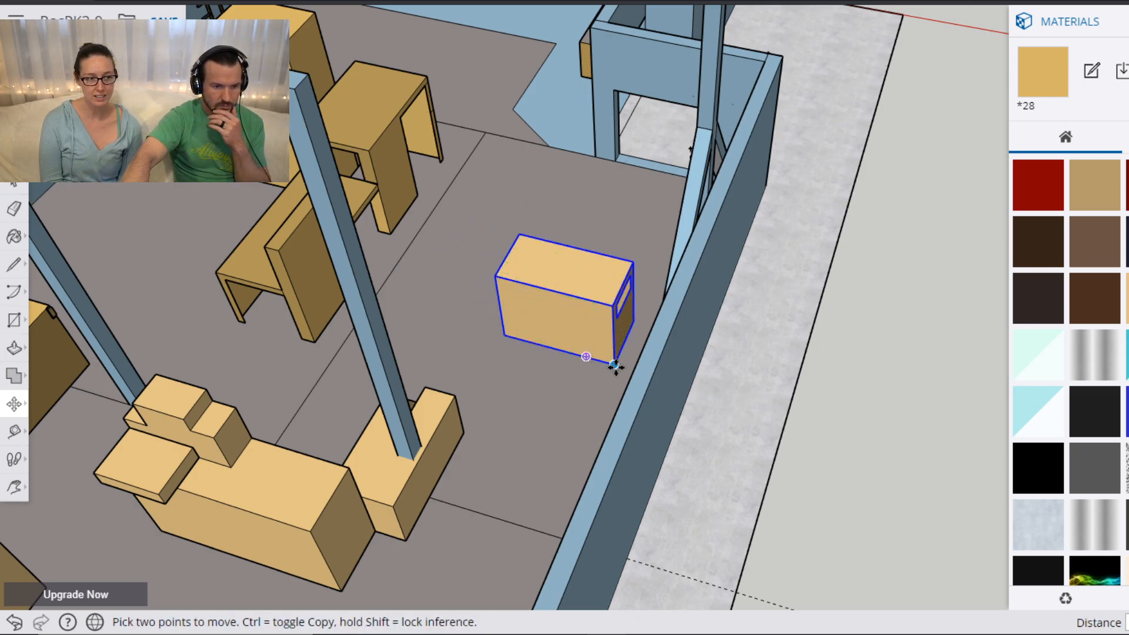
{"action": "left_click", "coordinate": [614, 364]}
{"action": "left_click", "coordinate": [569, 306]}
Examine the windowed box's position relative to the stepped block, table units and vault unit from opposite ends of the gym.
{"action": "key", "text": "o"}
{"action": "left_click_drag", "start_coordinate": [700, 161], "coordinate": [676, 338]}
{"action": "key", "text": "h"}
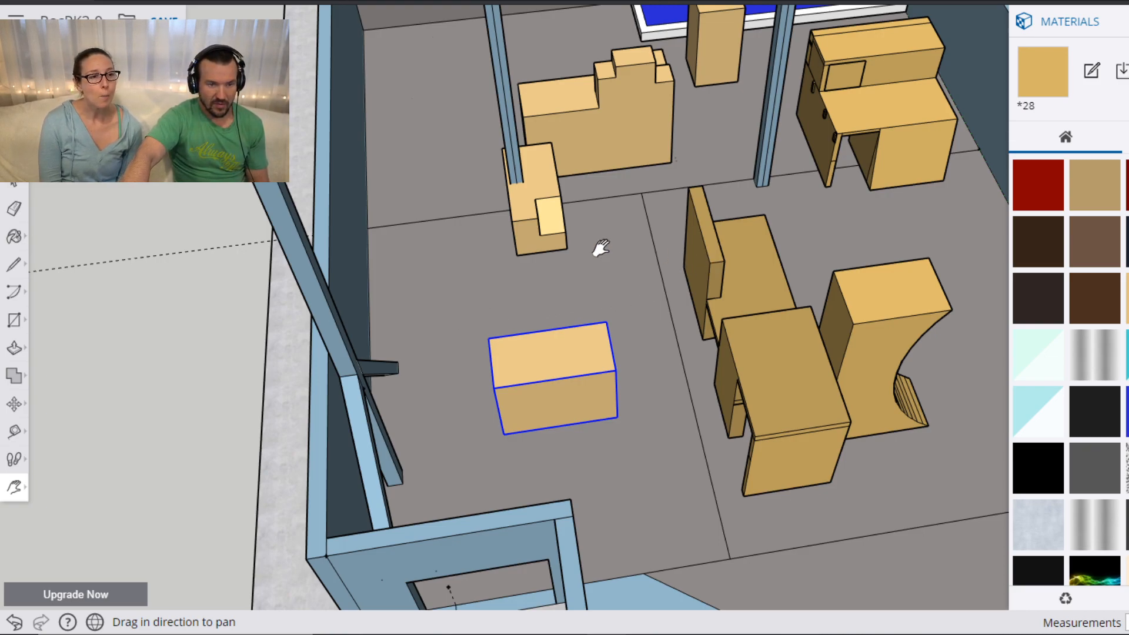
{"action": "left_click_drag", "start_coordinate": [895, 288], "coordinate": [688, 358]}
{"action": "middle_click_drag", "start_coordinate": [688, 347], "coordinate": [629, 253]}
{"action": "left_click_drag", "start_coordinate": [629, 252], "coordinate": [714, 410]}
{"action": "left_click_drag", "start_coordinate": [440, 371], "coordinate": [572, 398]}
{"action": "key", "text": "h"}
{"action": "left_click_drag", "start_coordinate": [437, 488], "coordinate": [518, 316]}
{"action": "left_click_drag", "start_coordinate": [692, 283], "coordinate": [505, 366]}
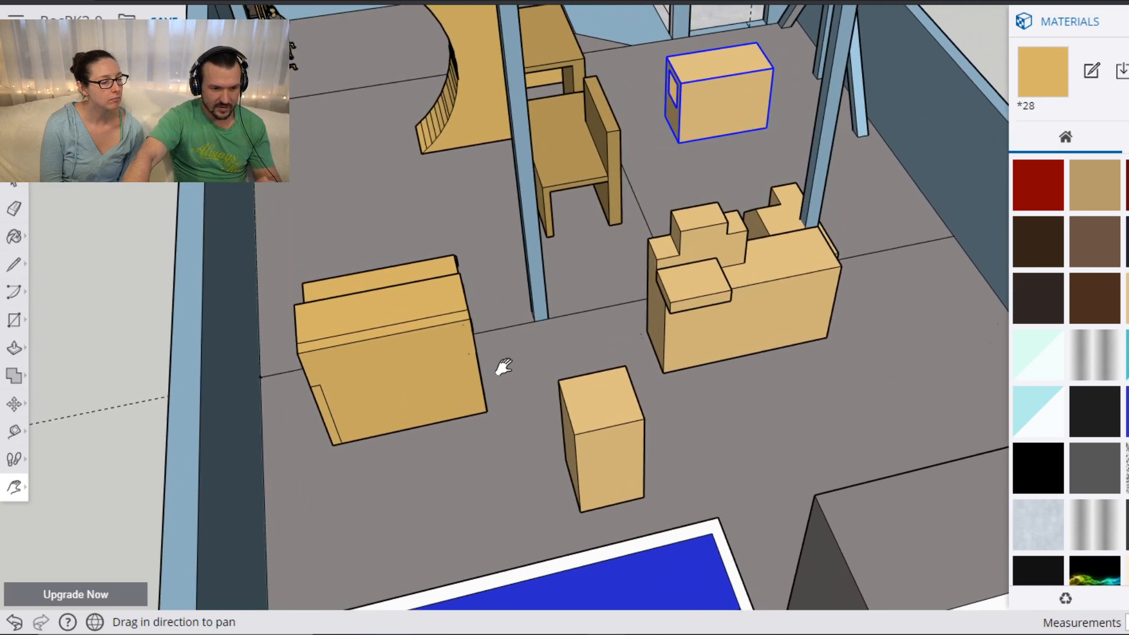
{"action": "left_click_drag", "start_coordinate": [431, 373], "coordinate": [601, 339]}
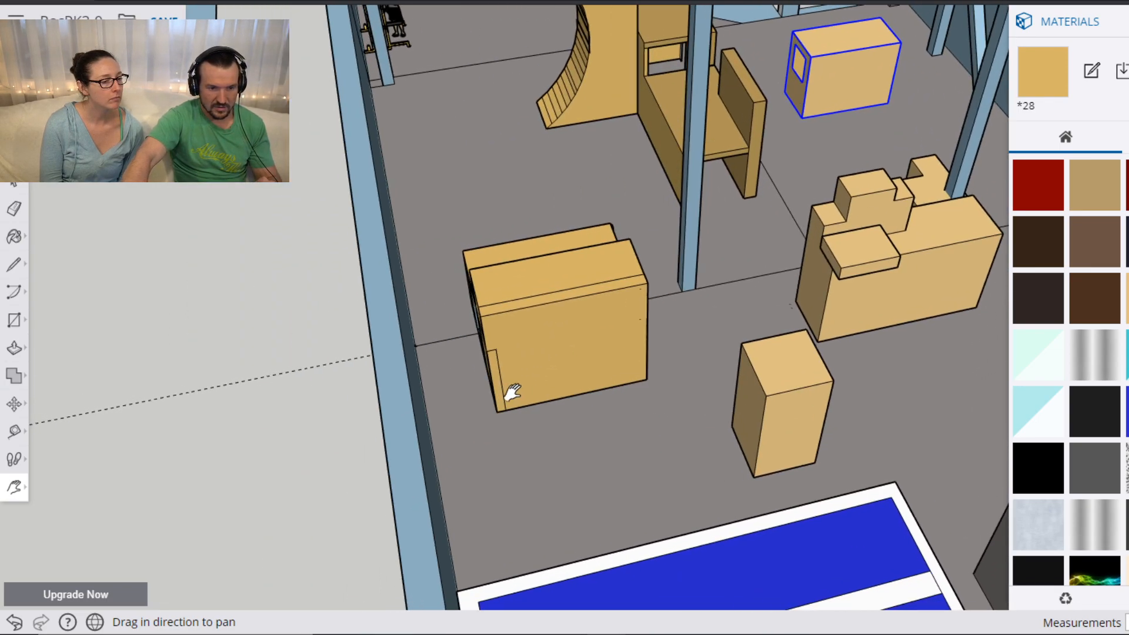
Move 21' Bar #1 from the bar stock outside into the gym, between the large vault unit and the stepped block.
{"action": "left_click_drag", "start_coordinate": [376, 490], "coordinate": [470, 335]}
{"action": "left_click_drag", "start_coordinate": [262, 391], "coordinate": [536, 315]}
{"action": "key", "text": "space"}
{"action": "left_click", "coordinate": [550, 297]}
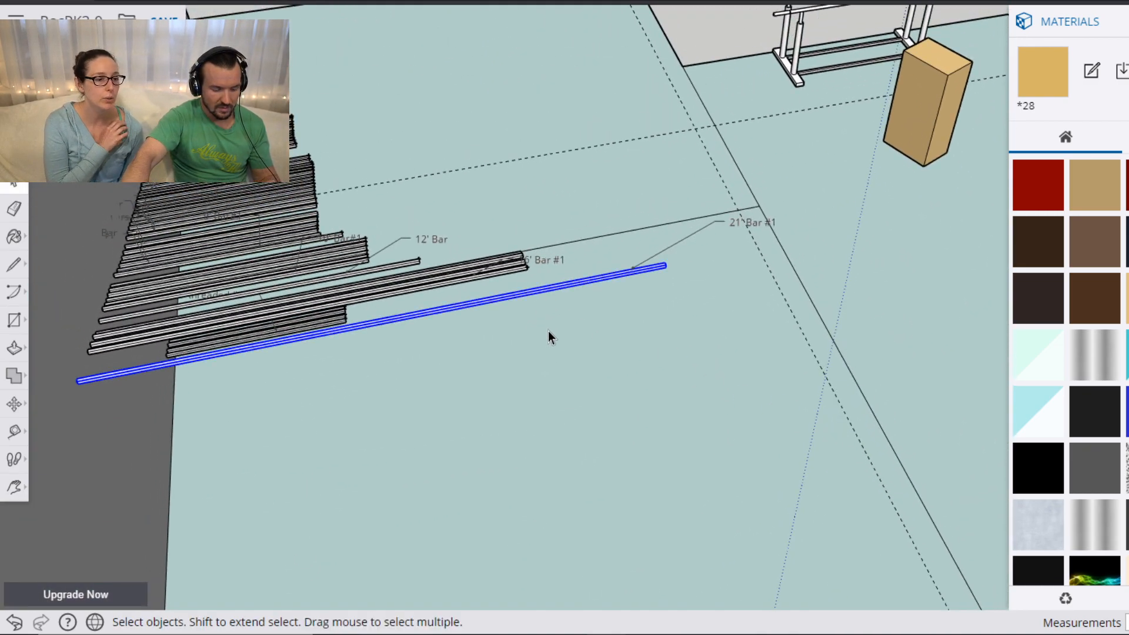
{"action": "key", "text": "m"}
{"action": "left_click", "coordinate": [378, 325]}
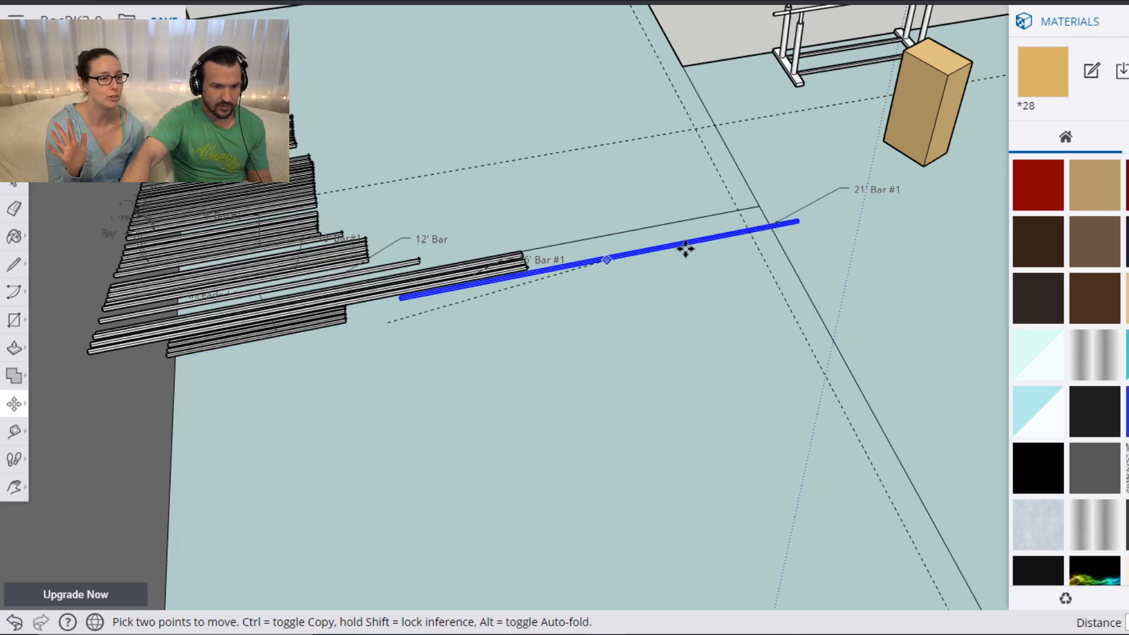
{"action": "left_click", "coordinate": [977, 207]}
{"action": "key", "text": "h"}
{"action": "left_click_drag", "start_coordinate": [977, 207], "coordinate": [111, 402]}
{"action": "left_click_drag", "start_coordinate": [927, 276], "coordinate": [365, 349]}
{"action": "middle_click_drag", "start_coordinate": [724, 291], "coordinate": [642, 446], "text": "shift"}
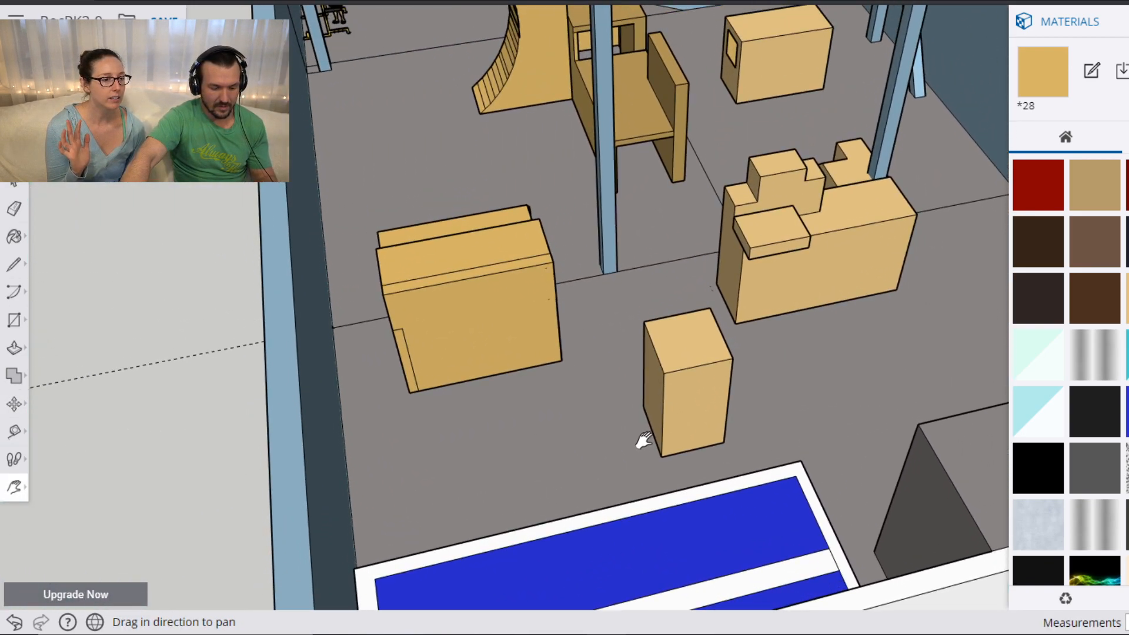
{"action": "left_click", "coordinate": [756, 244]}
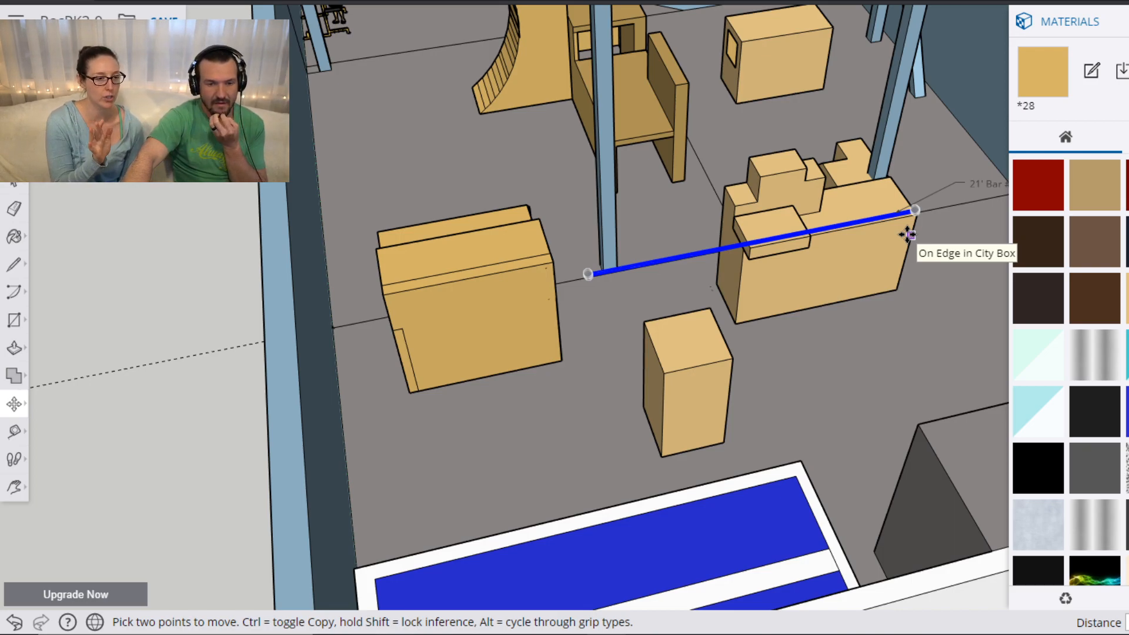
Rest 21' Bar #1 on top of the overhanging ledge of the stepped block, extending toward the large vault unit.
{"action": "left_click", "coordinate": [734, 255]}
{"action": "scroll", "coordinate": [731, 272], "scroll_direction": "up", "scroll_amount": 5}
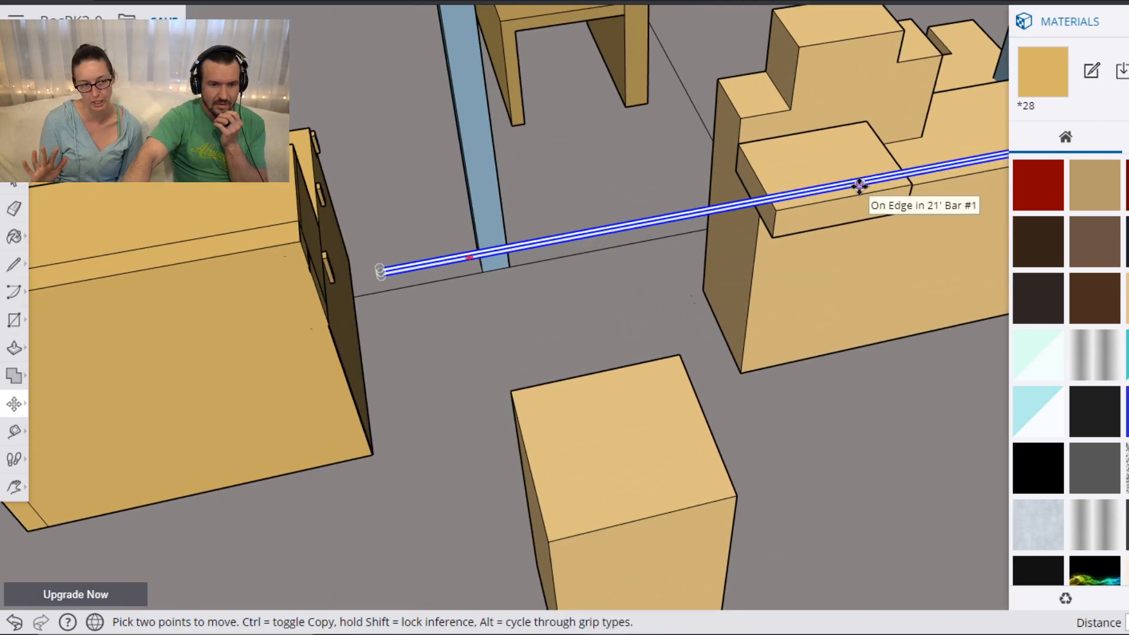
{"action": "left_click", "coordinate": [856, 184]}
{"action": "middle_click_drag", "start_coordinate": [805, 264], "coordinate": [604, 240]}
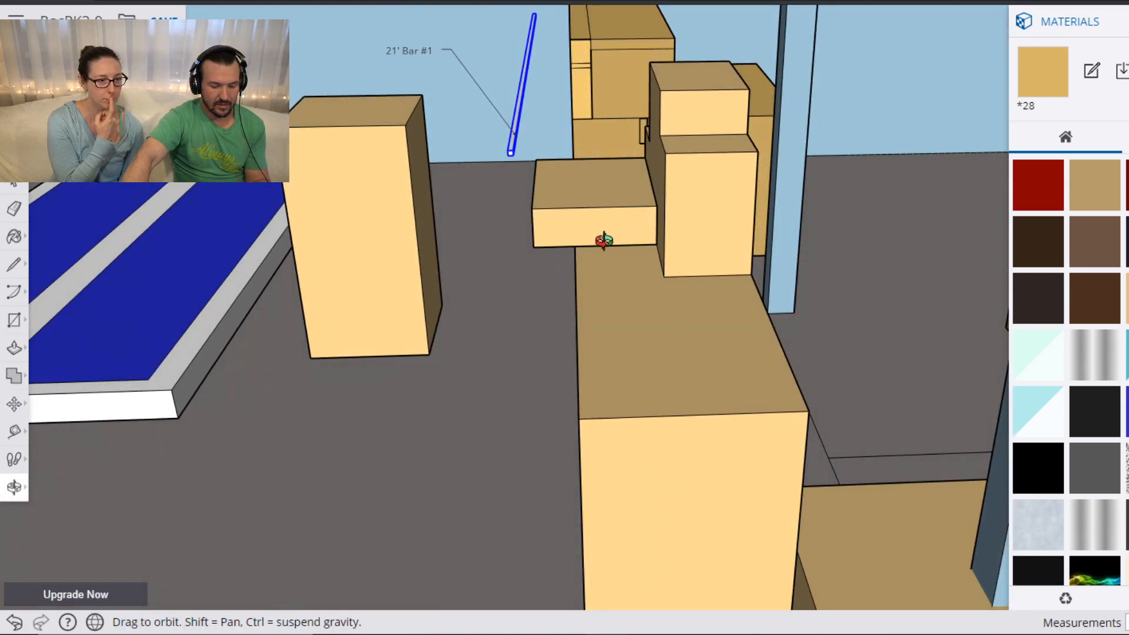
{"action": "scroll", "coordinate": [600, 224], "scroll_direction": "up", "scroll_amount": 5}
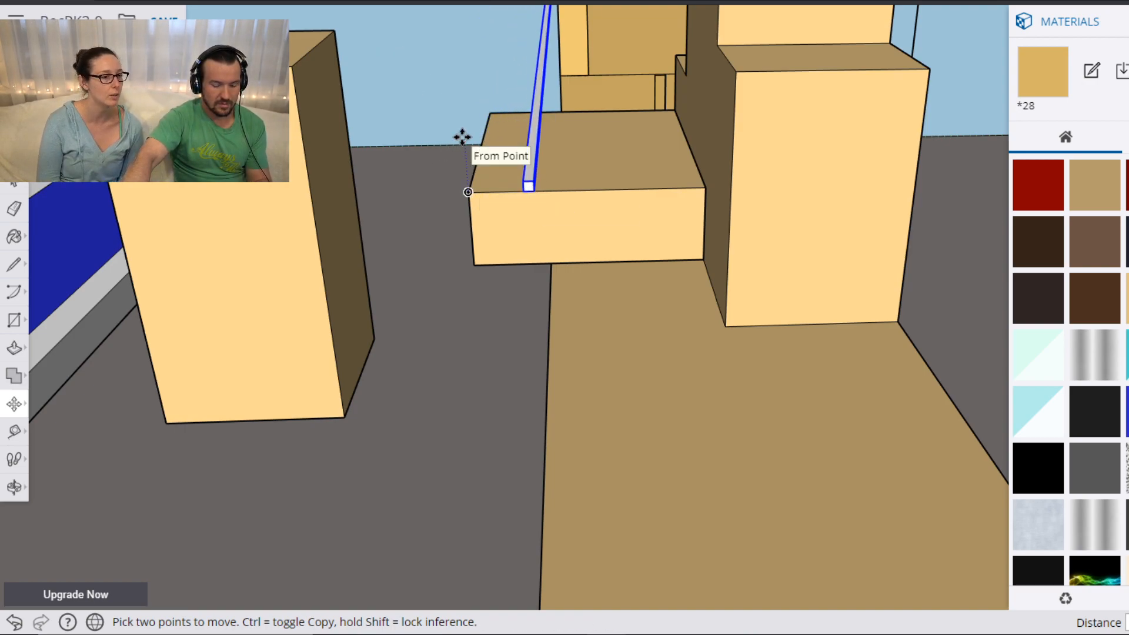
{"action": "middle_click_drag", "start_coordinate": [462, 137], "coordinate": [594, 213], "text": "shift"}
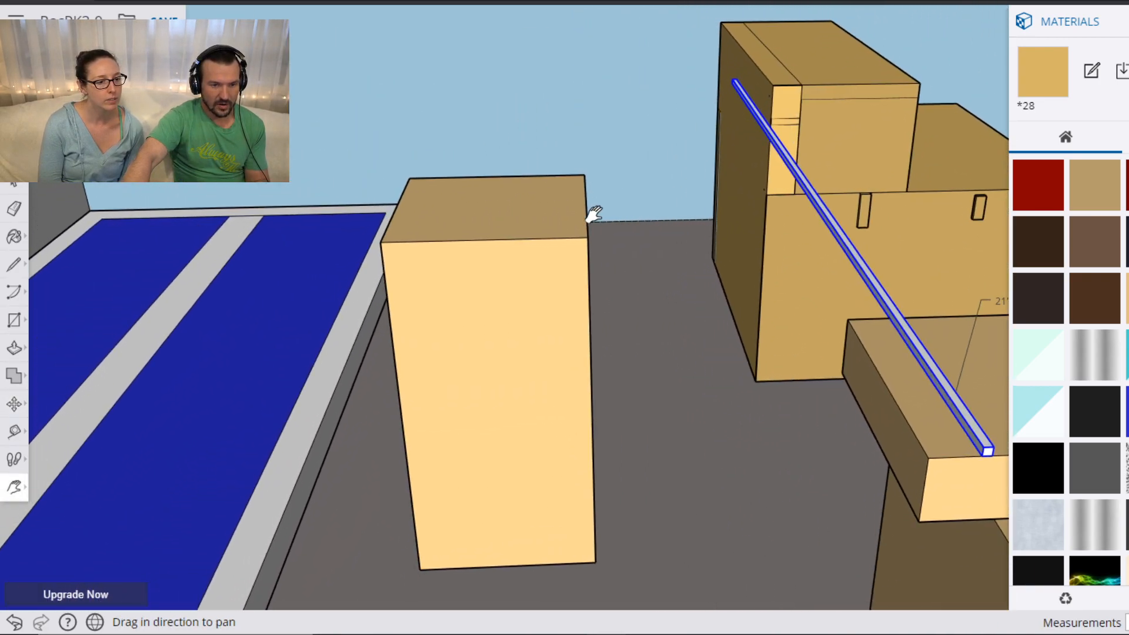
Shift 21' Bar #1 sideways so it lies against the side of the large vault unit.
{"action": "mouse_move", "coordinate": [451, 179]}
{"action": "middle_mouse_down"}
{"action": "mouse_move", "coordinate": [680, 171]}
{"action": "mouse_move", "coordinate": [575, 133]}
{"action": "mouse_move", "coordinate": [941, 137]}
{"action": "mouse_move", "coordinate": [713, 209]}
{"action": "mouse_move", "coordinate": [944, 234]}
{"action": "mouse_move", "coordinate": [882, 247]}
{"action": "mouse_move", "coordinate": [904, 186]}
{"action": "middle_mouse_up"}
{"action": "scroll", "coordinate": [904, 186], "scroll_direction": "up", "scroll_amount": 4}
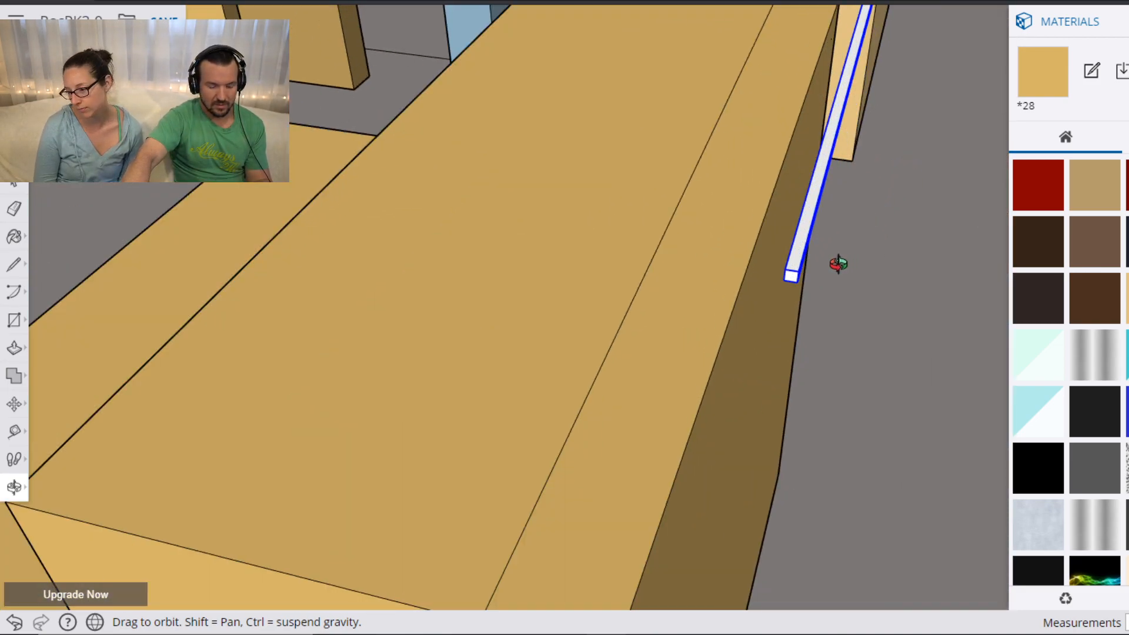
{"action": "mouse_move", "coordinate": [831, 235]}
{"action": "middle_mouse_down", "text": "shift"}
{"action": "mouse_move", "coordinate": [750, 343]}
{"action": "mouse_move", "coordinate": [738, 428]}
{"action": "mouse_move", "coordinate": [800, 351]}
{"action": "mouse_move", "coordinate": [821, 285]}
{"action": "mouse_move", "coordinate": [728, 368]}
{"action": "mouse_move", "coordinate": [719, 425]}
{"action": "mouse_move", "coordinate": [821, 396]}
{"action": "mouse_move", "coordinate": [797, 346]}
{"action": "middle_mouse_up", "text": "shift"}
{"action": "mouse_move", "coordinate": [798, 346]}
{"action": "left_mouse_down"}
{"action": "mouse_move", "coordinate": [920, 295]}
{"action": "mouse_move", "coordinate": [799, 315]}
{"action": "mouse_move", "coordinate": [843, 285]}
{"action": "mouse_move", "coordinate": [855, 292]}
{"action": "left_mouse_up"}
{"action": "key", "text": "m"}
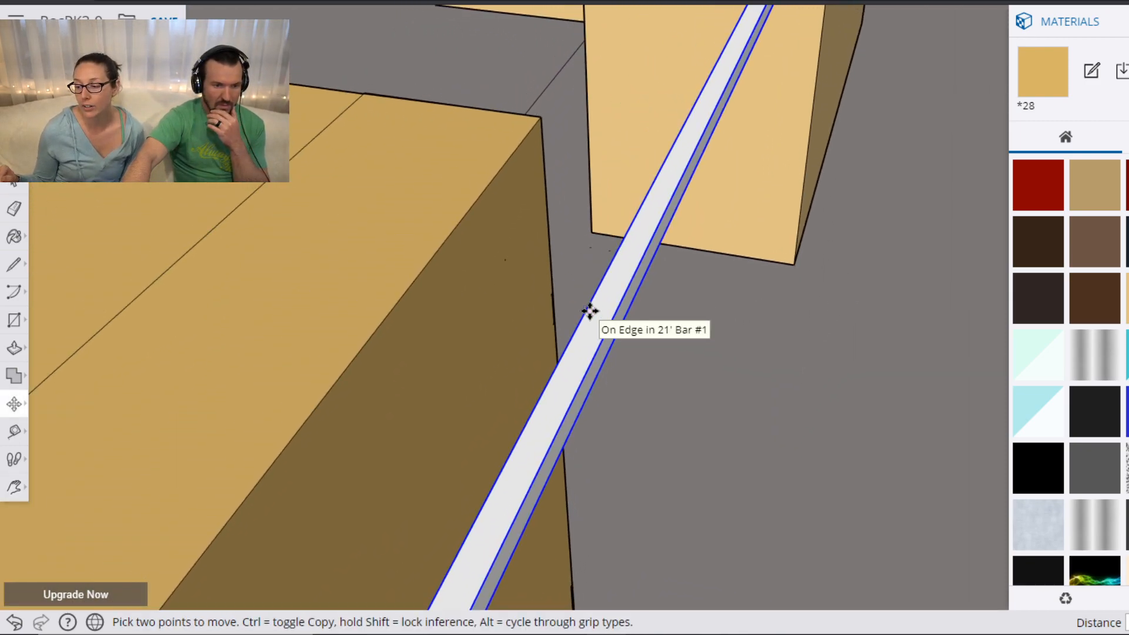
{"action": "left_click", "coordinate": [589, 310]}
{"action": "left_click", "coordinate": [553, 295]}
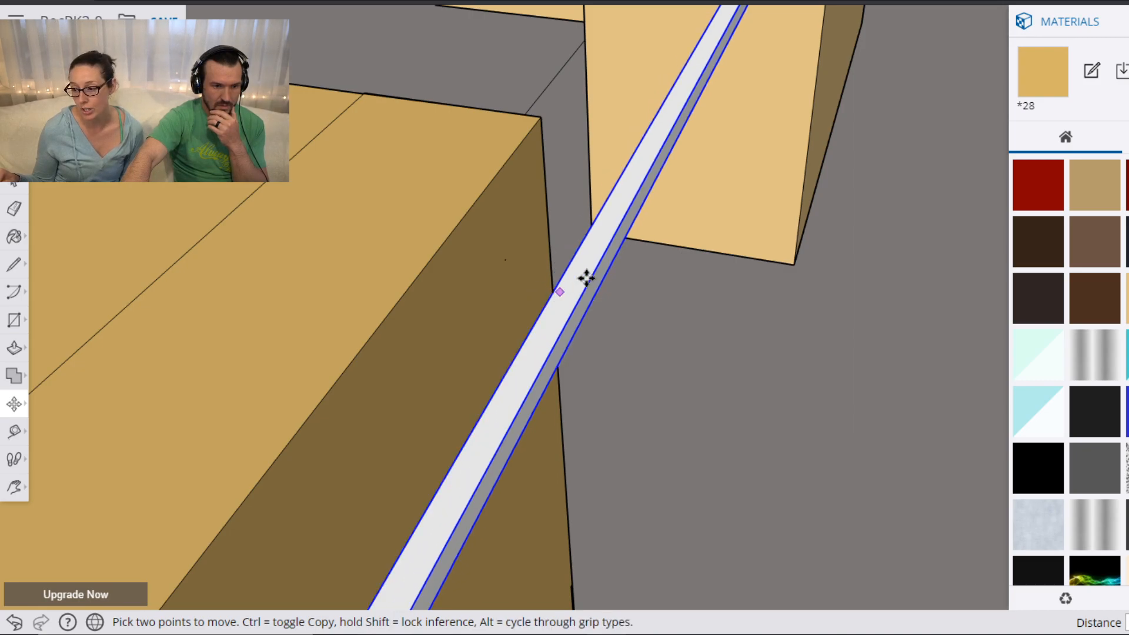
Try to reposition 21' Bar #1 by its end corner on the stepped block's overhanging ledge.
{"action": "scroll", "coordinate": [704, 193], "scroll_direction": "down", "scroll_amount": 6}
{"action": "key", "text": "o"}
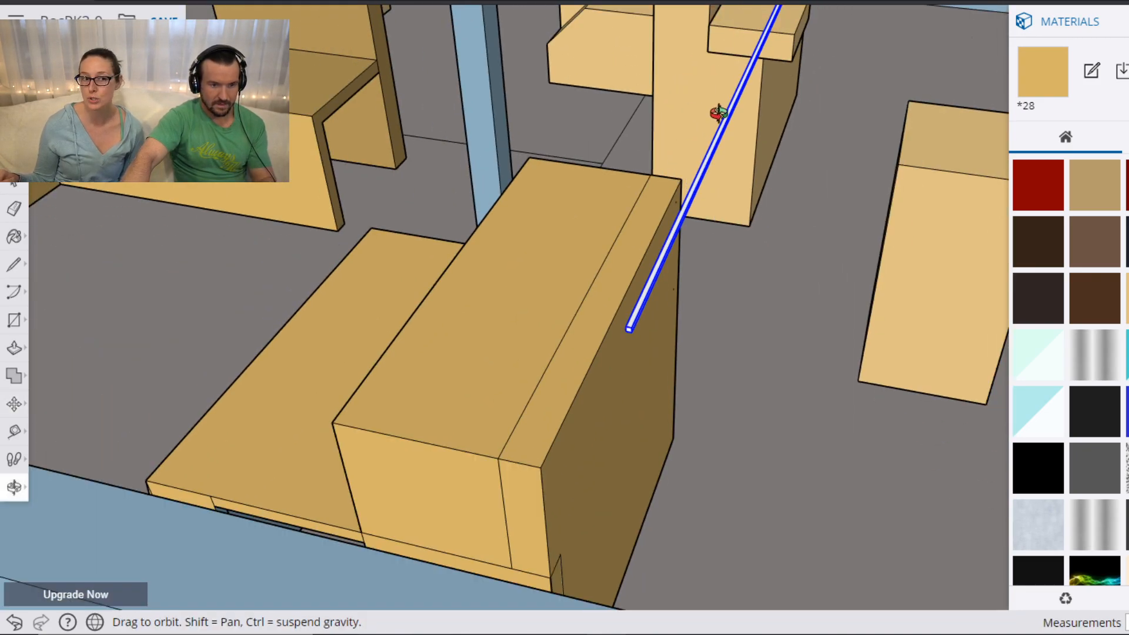
{"action": "middle_click_drag", "start_coordinate": [766, 98], "coordinate": [669, 313], "text": "shift"}
{"action": "scroll", "coordinate": [668, 300], "scroll_direction": "up", "scroll_amount": 8}
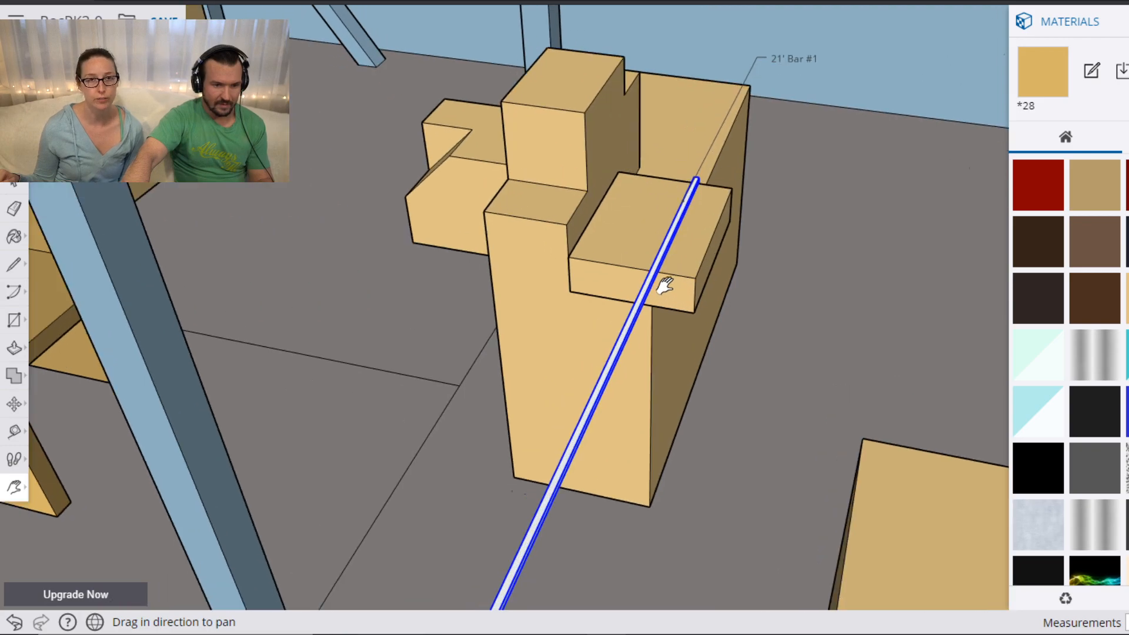
{"action": "left_click_drag", "start_coordinate": [718, 171], "coordinate": [383, 217]}
{"action": "scroll", "coordinate": [382, 216], "scroll_direction": "up", "scroll_amount": 6}
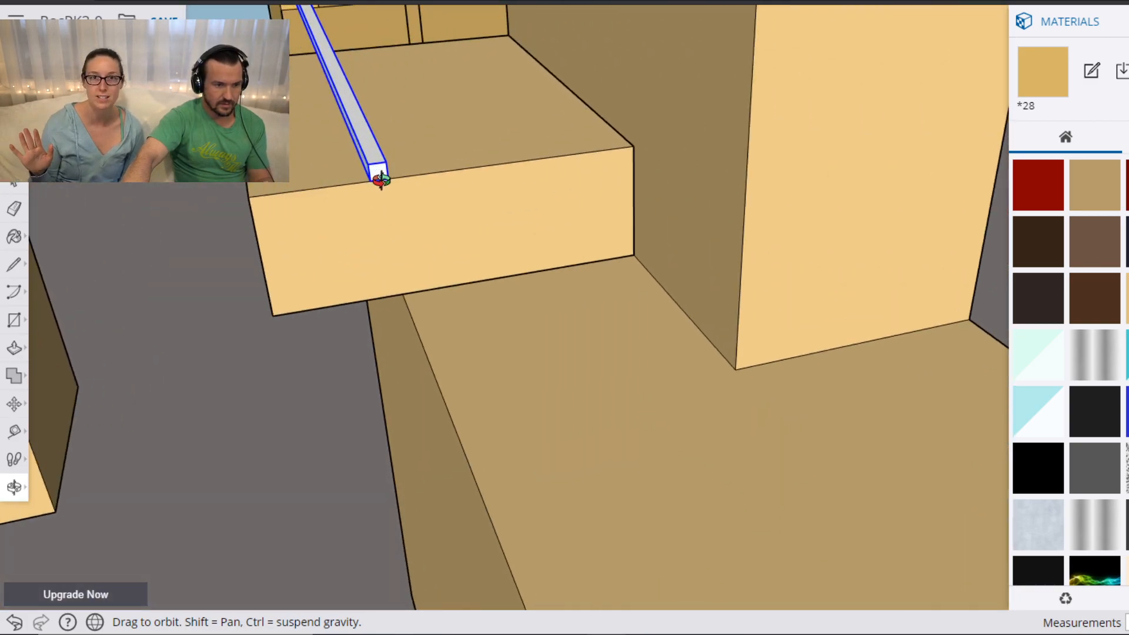
{"action": "key", "text": "m"}
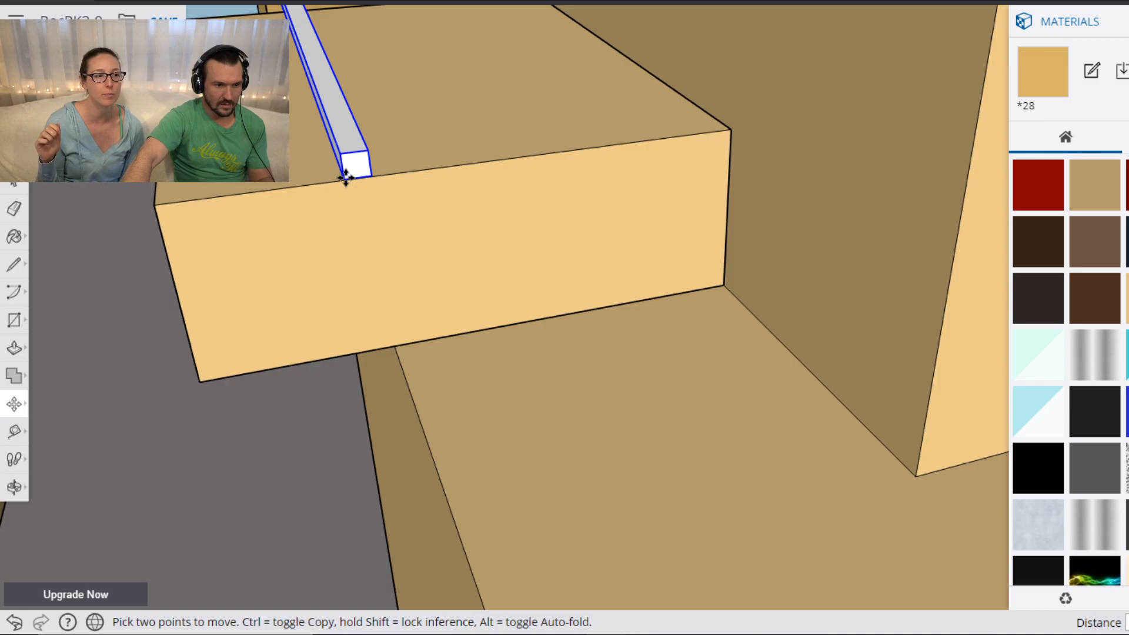
{"action": "left_click", "coordinate": [343, 173]}
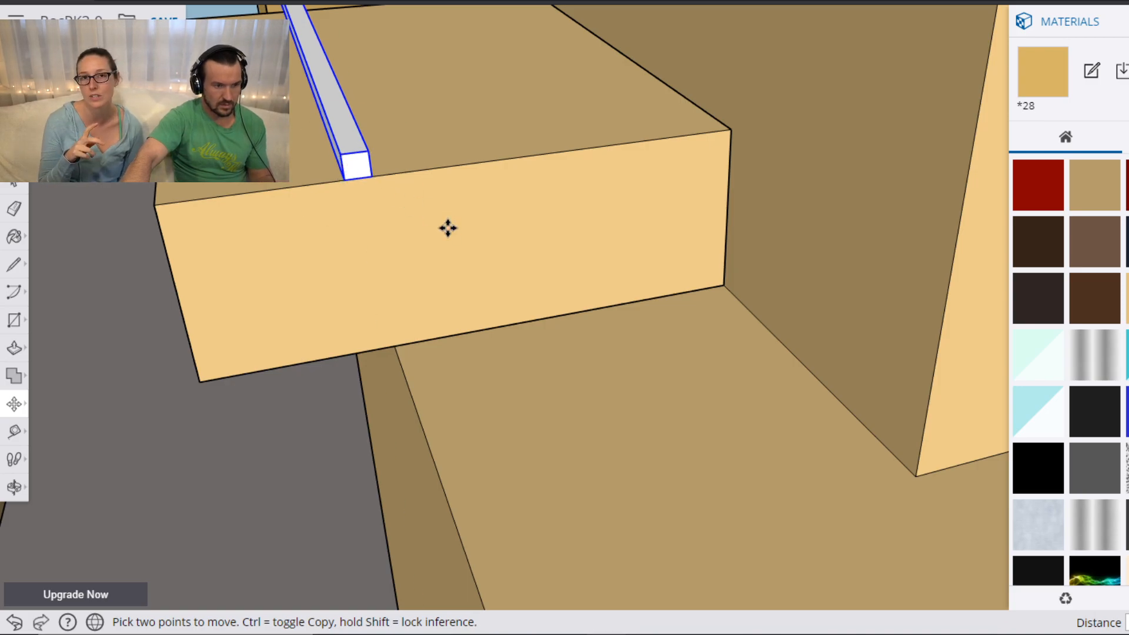
{"action": "scroll", "coordinate": [397, 200], "scroll_direction": "down", "scroll_amount": 2}
{"action": "scroll", "coordinate": [394, 194], "scroll_direction": "down", "scroll_amount": 4}
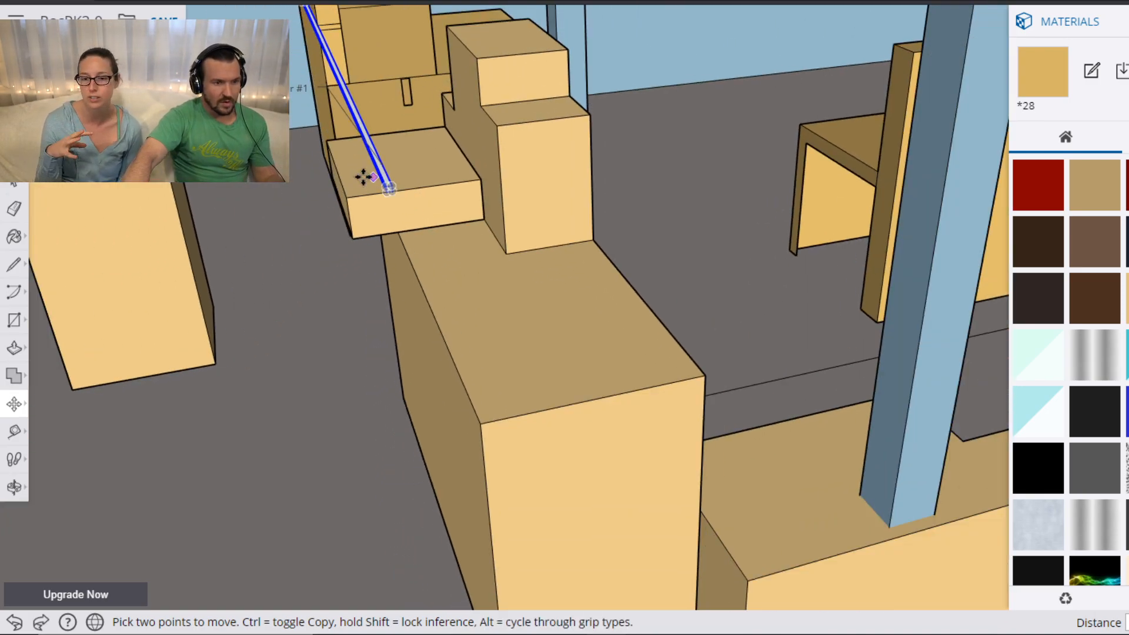
Measure the bar's open span from the corner of the vault unit to the near edge of the stepped block's ledge.
{"action": "middle_click_drag", "start_coordinate": [320, 184], "coordinate": [645, 242]}
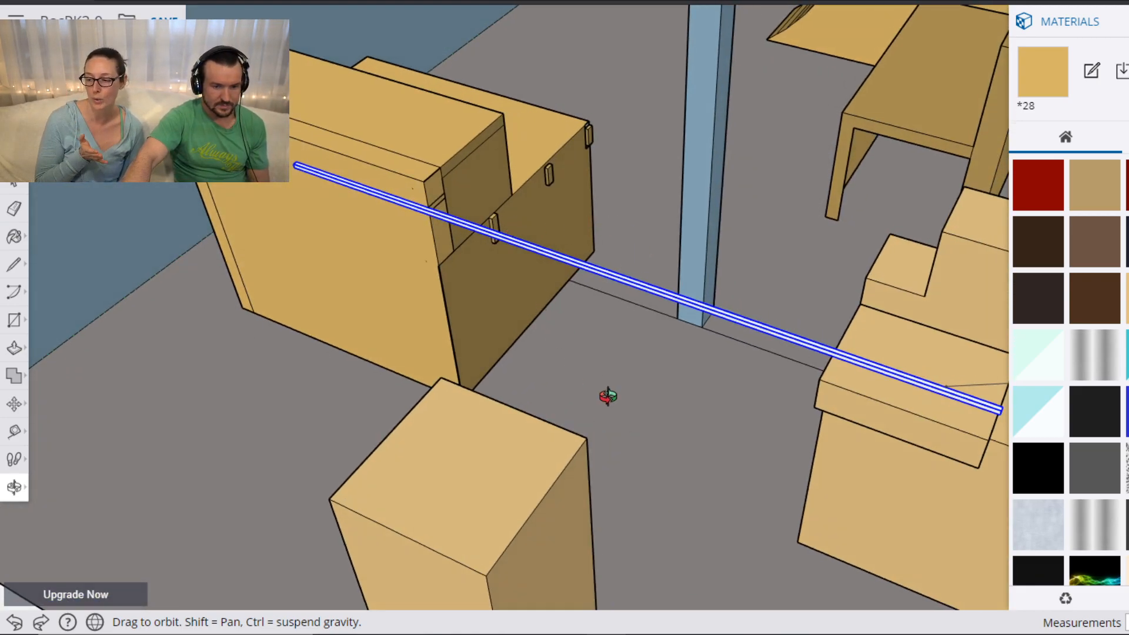
{"action": "middle_click_drag", "start_coordinate": [499, 338], "coordinate": [699, 222]}
{"action": "middle_click_drag", "start_coordinate": [589, 305], "coordinate": [588, 312]}
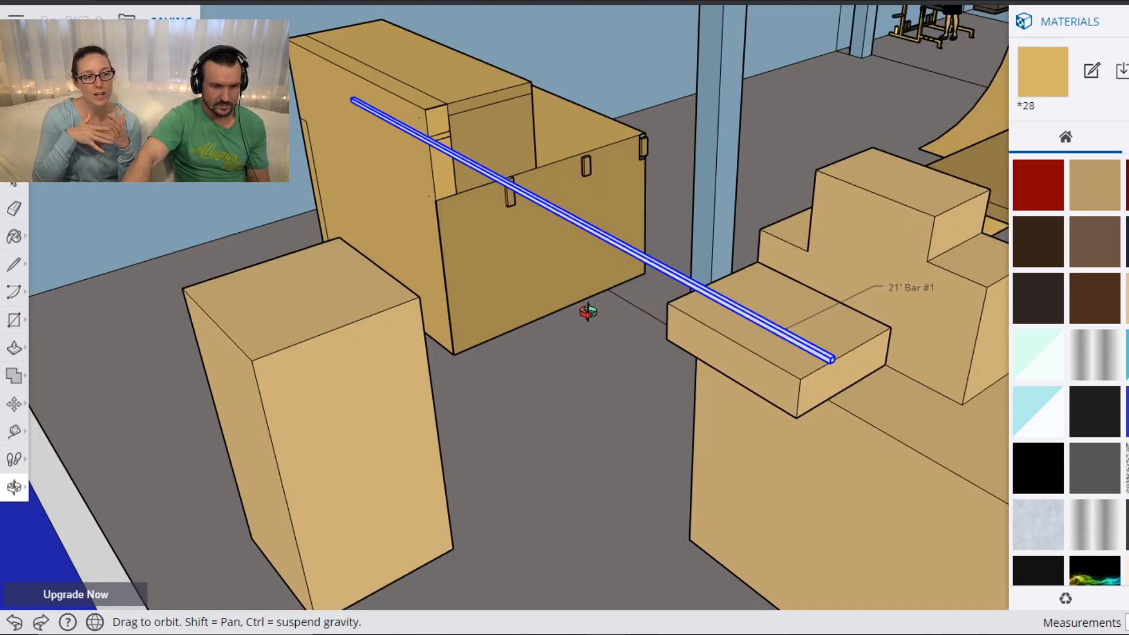
{"action": "middle_click_drag", "start_coordinate": [497, 295], "coordinate": [597, 318]}
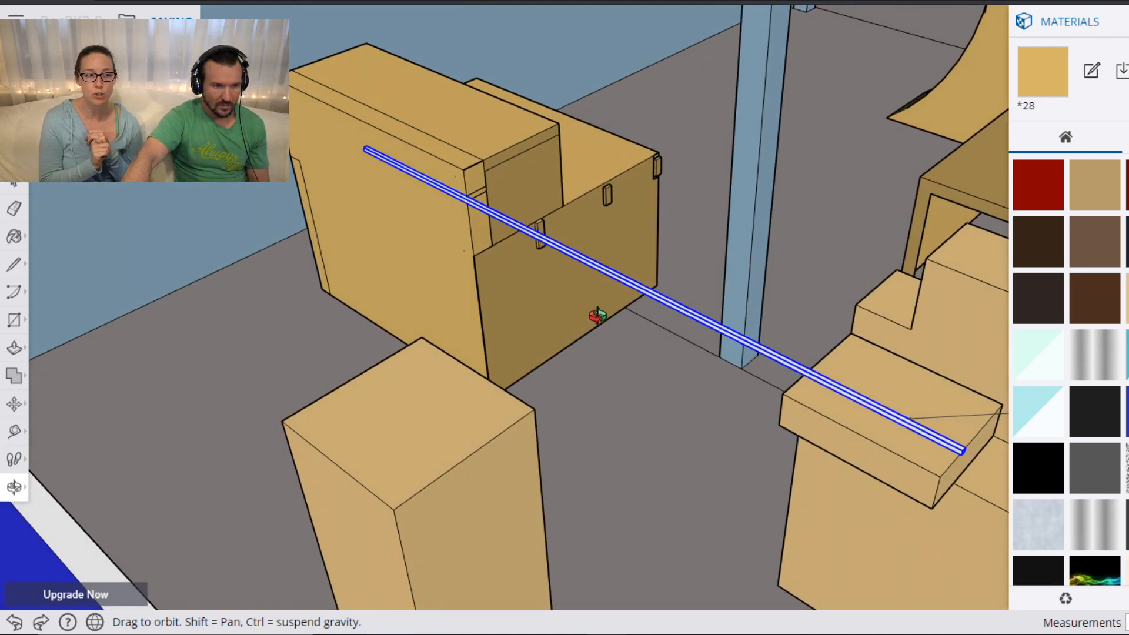
{"action": "key", "text": "t"}
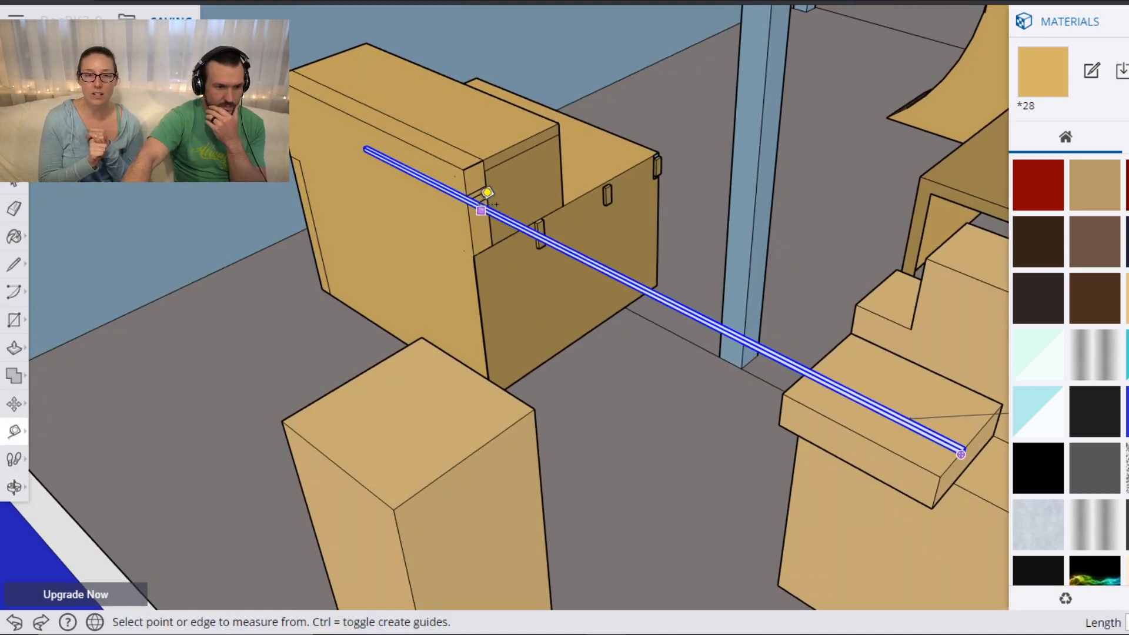
{"action": "left_click", "coordinate": [466, 194]}
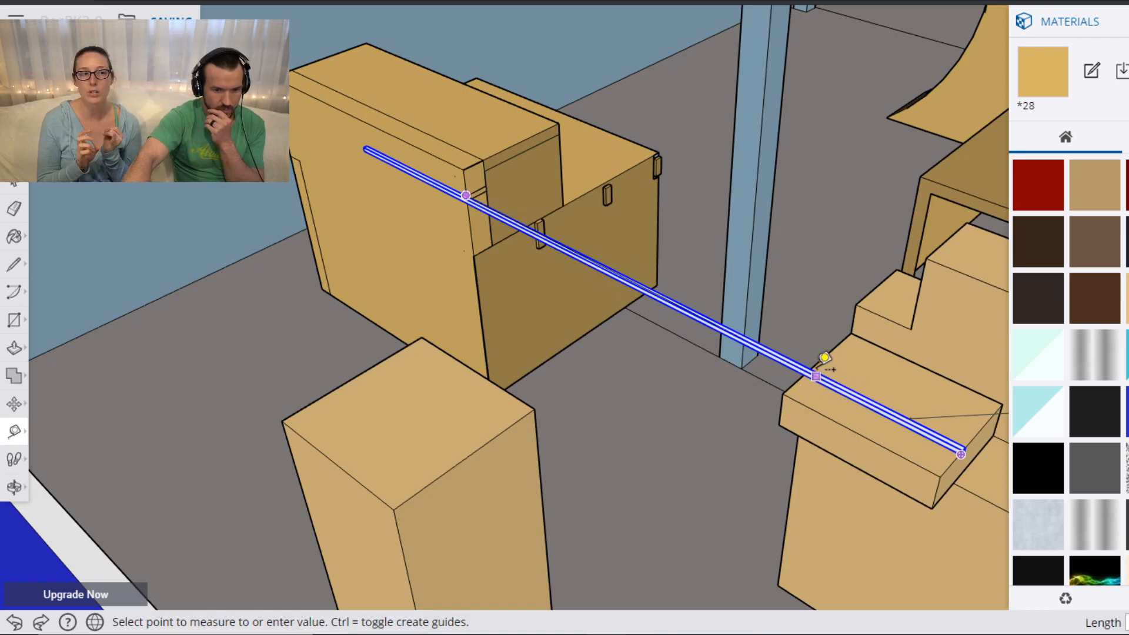
{"action": "scroll", "coordinate": [819, 349], "scroll_direction": "up", "scroll_amount": 4}
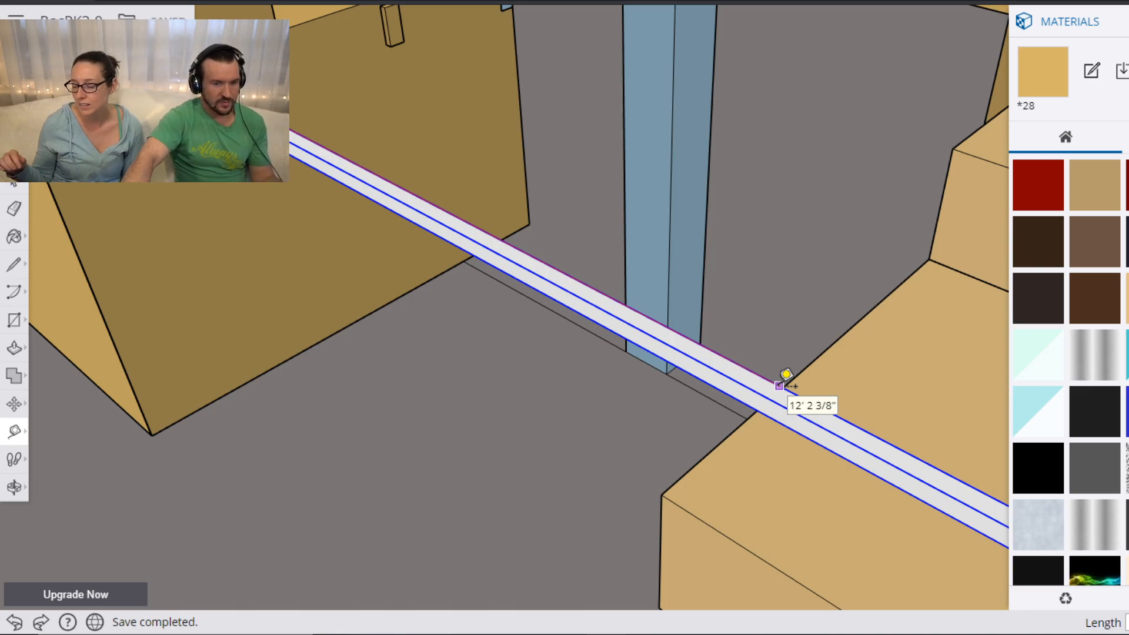
{"action": "scroll", "coordinate": [785, 371], "scroll_direction": "down", "scroll_amount": 4}
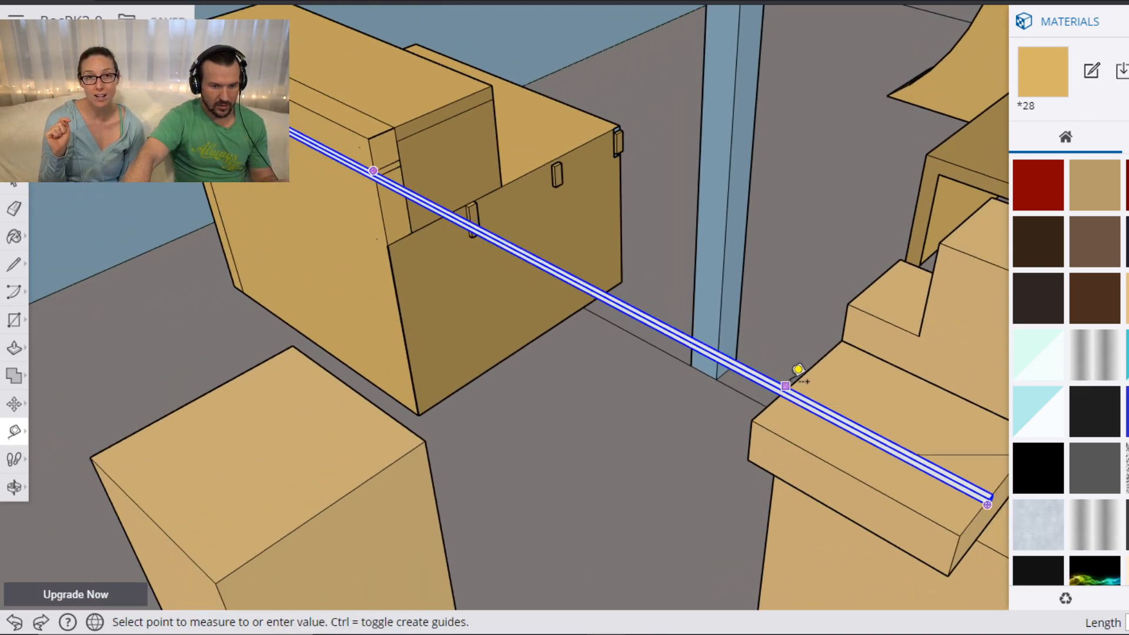
{"action": "left_click", "coordinate": [798, 370]}
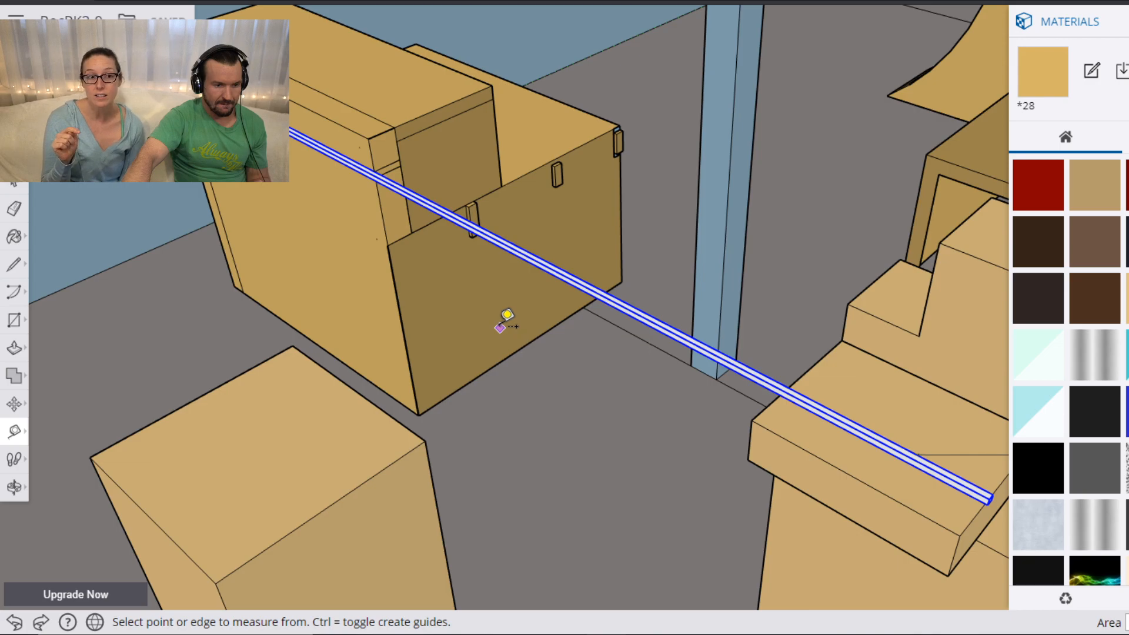
Pick out the 8' 1 3/4" bar from the rows of bars stored outside the gym floor.
{"action": "middle_click_drag", "start_coordinate": [771, 468], "coordinate": [575, 390], "text": "shift"}
{"action": "scroll", "coordinate": [575, 390], "scroll_direction": "down", "scroll_amount": 3}
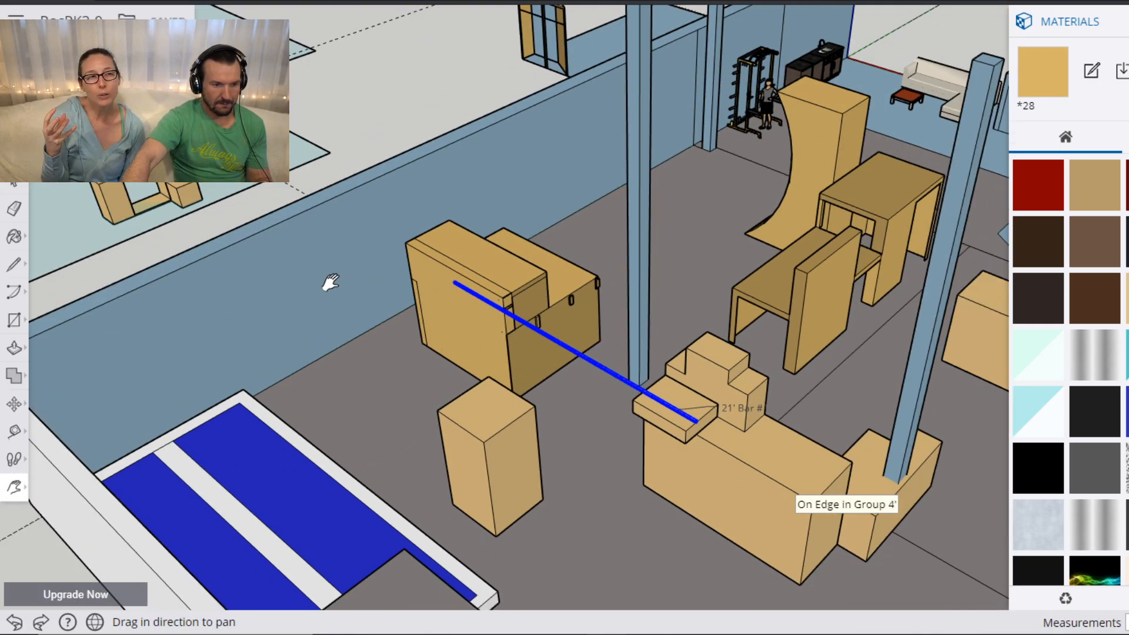
{"action": "left_click_drag", "start_coordinate": [327, 280], "coordinate": [770, 377]}
{"action": "left_click_drag", "start_coordinate": [162, 131], "coordinate": [302, 330]}
{"action": "scroll", "coordinate": [351, 265], "scroll_direction": "up", "scroll_amount": 4}
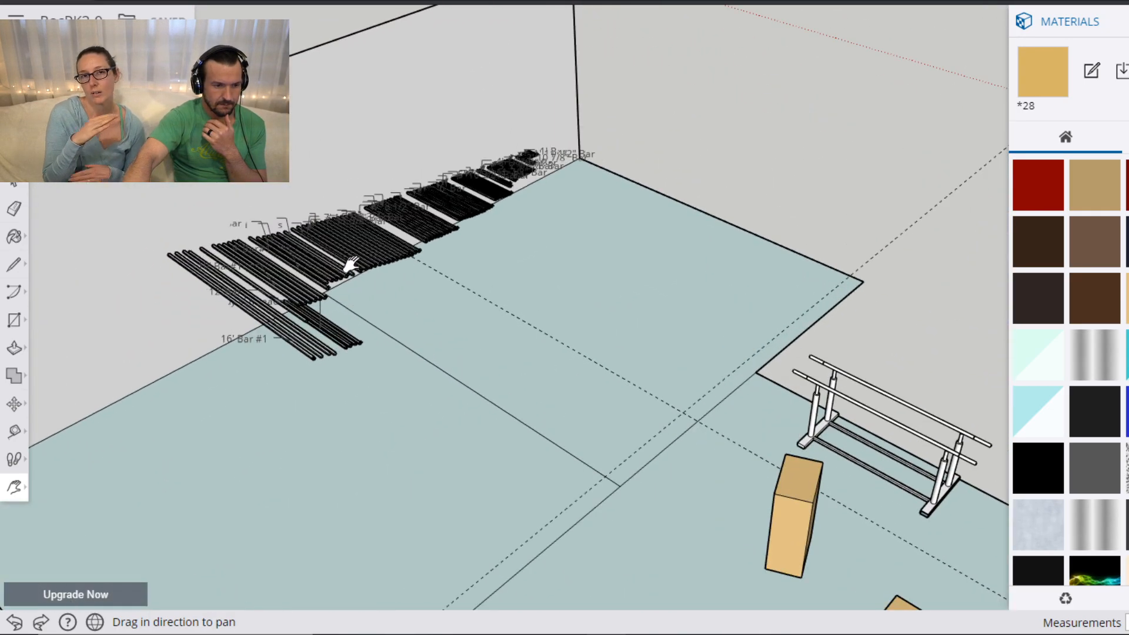
{"action": "scroll", "coordinate": [351, 264], "scroll_direction": "up", "scroll_amount": 6}
{"action": "scroll", "coordinate": [551, 316], "scroll_direction": "up", "scroll_amount": 5}
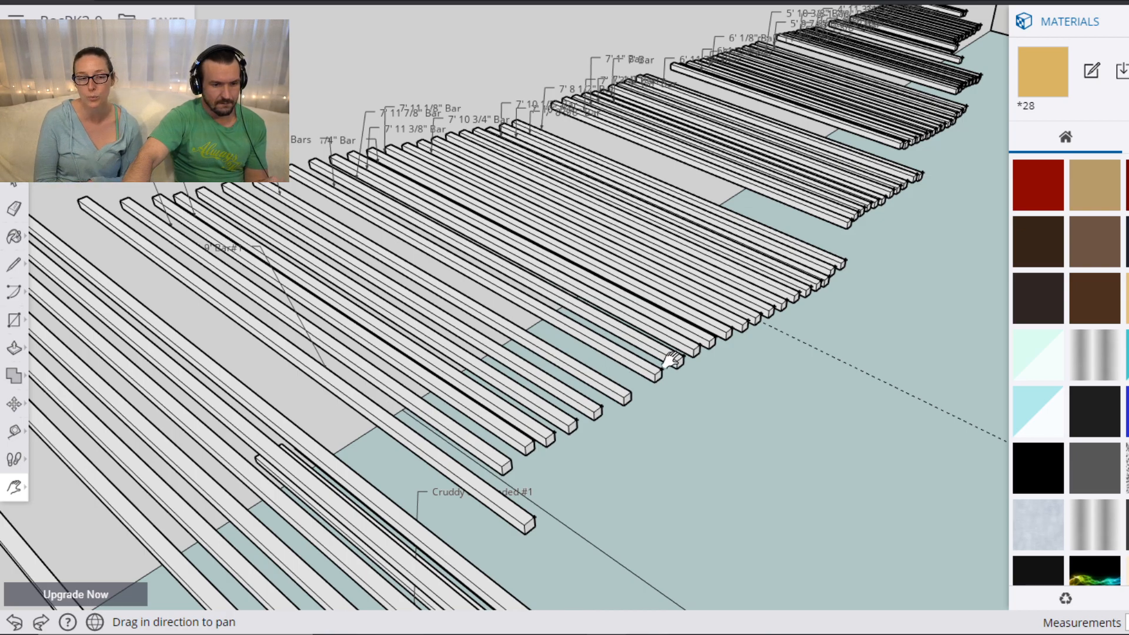
{"action": "key", "text": "space"}
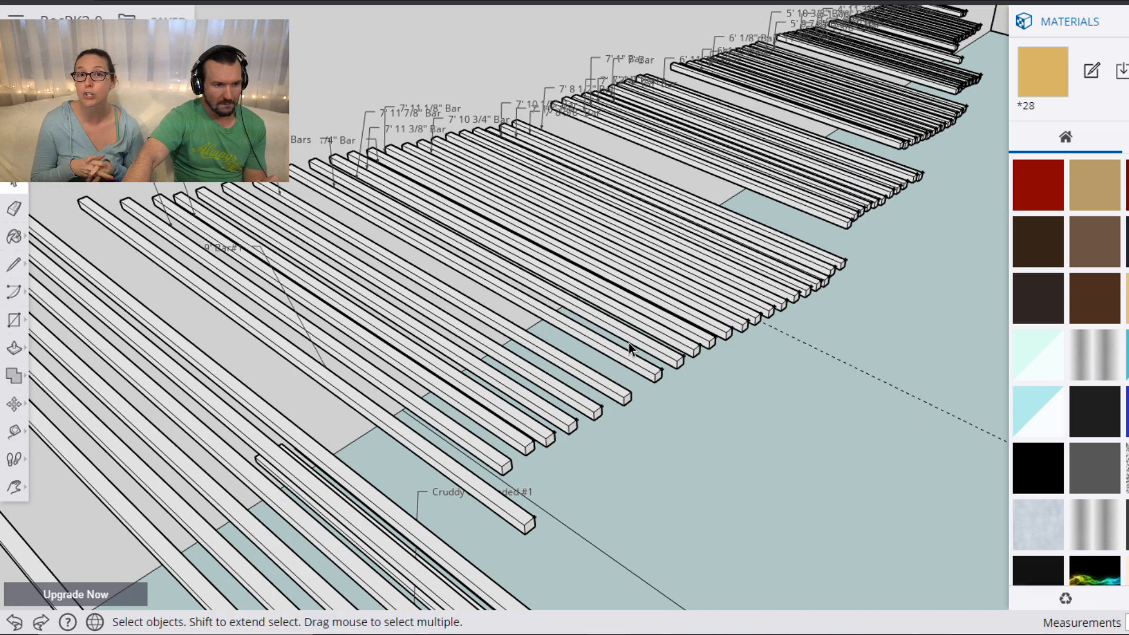
{"action": "left_click", "coordinate": [609, 383]}
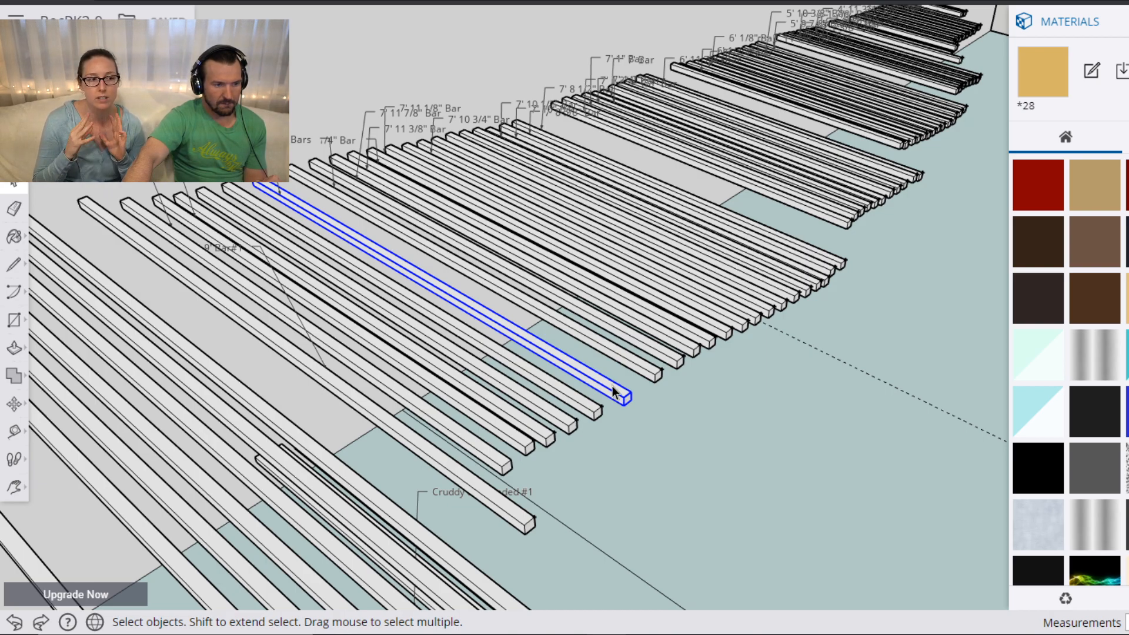
{"action": "left_click", "coordinate": [494, 460]}
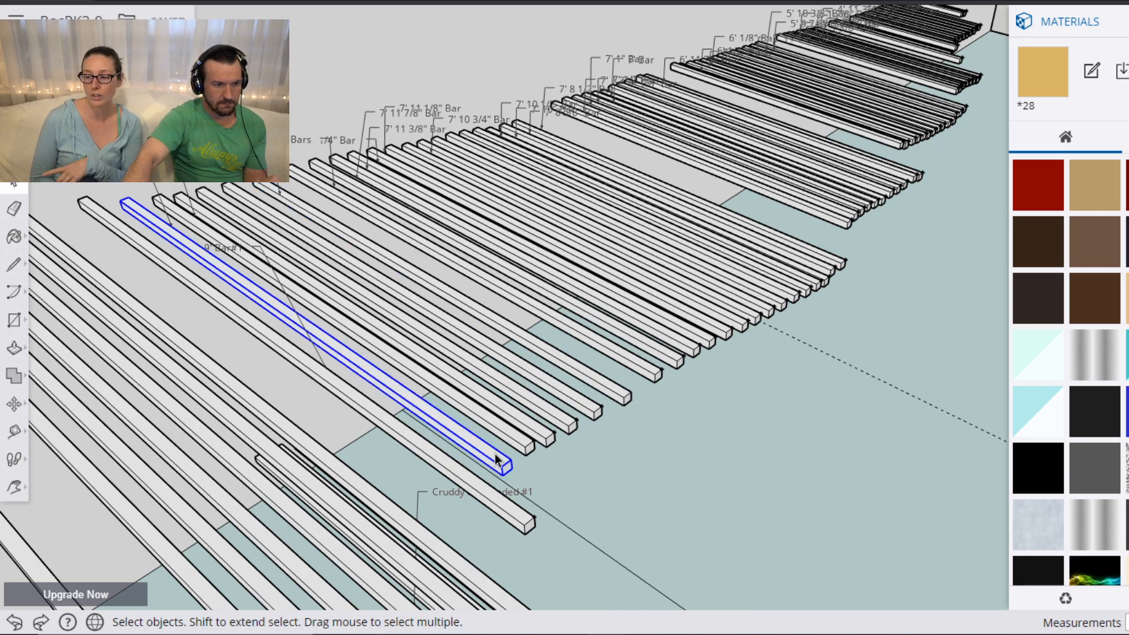
Move the 8' 1 3/4" bar into the gym so its end sits at the upper corner of the large vault unit.
{"action": "scroll", "coordinate": [492, 443], "scroll_direction": "down", "scroll_amount": 3}
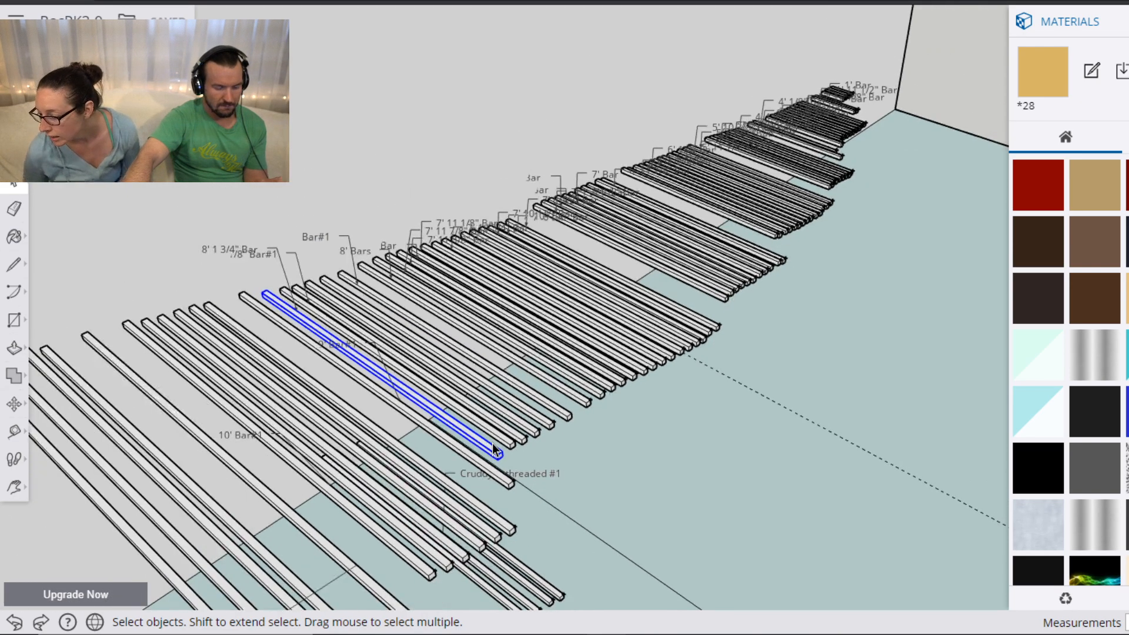
{"action": "key", "text": "m"}
{"action": "left_click_drag", "start_coordinate": [482, 444], "coordinate": [500, 279]}
{"action": "key", "text": "h"}
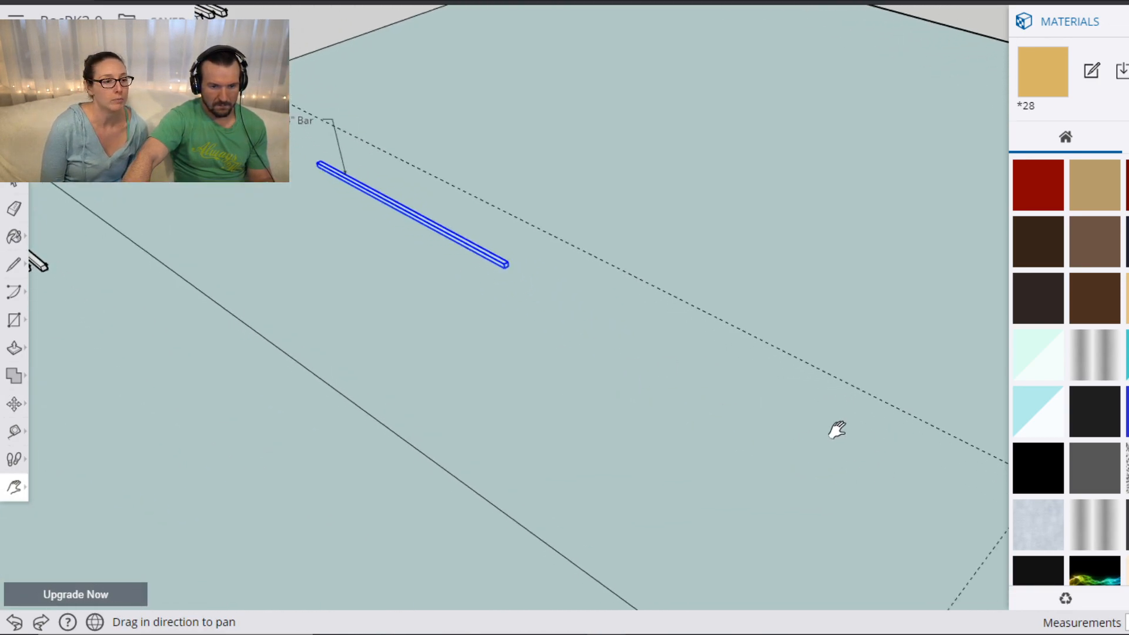
{"action": "left_click_drag", "start_coordinate": [862, 449], "coordinate": [664, 297]}
{"action": "scroll", "coordinate": [700, 328], "scroll_direction": "down", "scroll_amount": 5}
{"action": "left_click_drag", "start_coordinate": [860, 487], "coordinate": [508, 270]}
{"action": "left_click_drag", "start_coordinate": [965, 466], "coordinate": [264, 164]}
{"action": "left_click_drag", "start_coordinate": [817, 411], "coordinate": [622, 429]}
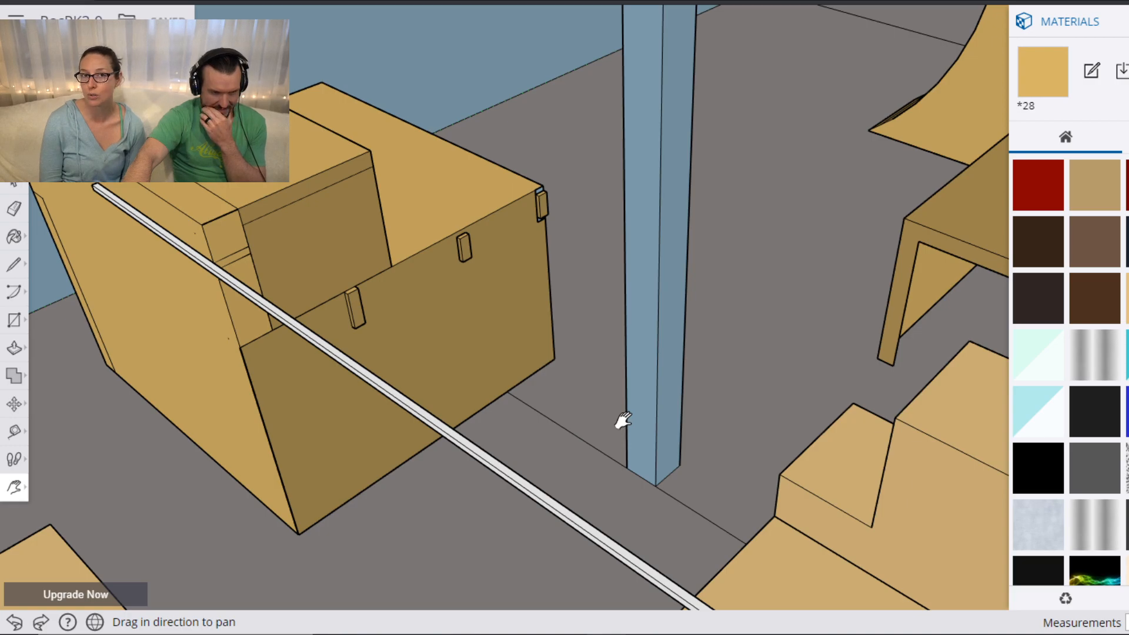
{"action": "scroll", "coordinate": [577, 396], "scroll_direction": "down", "scroll_amount": 5}
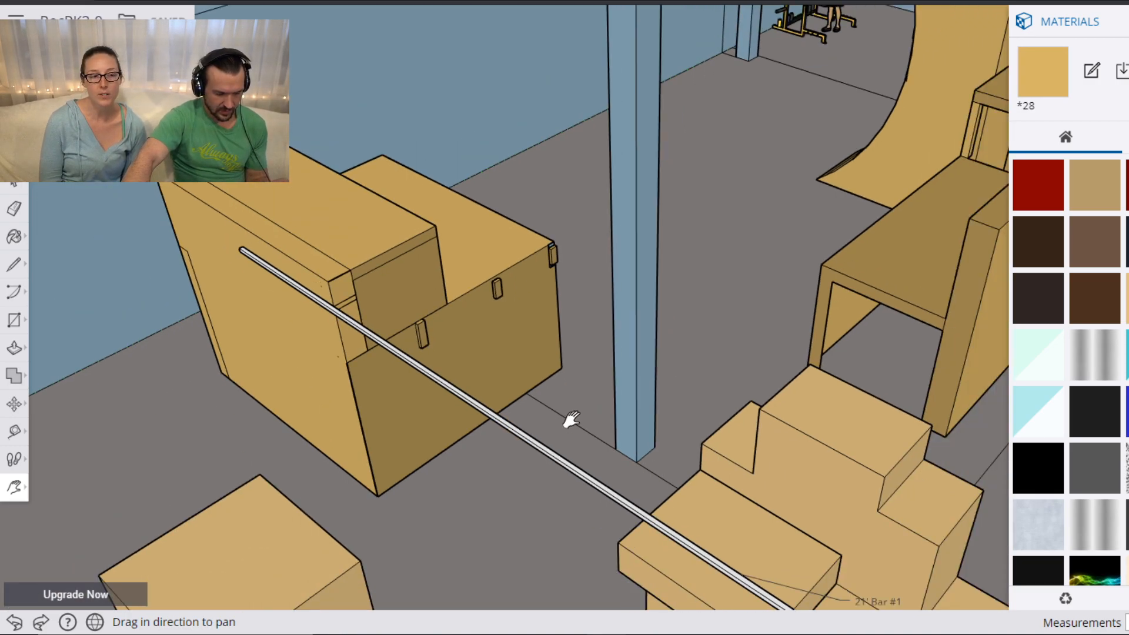
{"action": "key", "text": "m"}
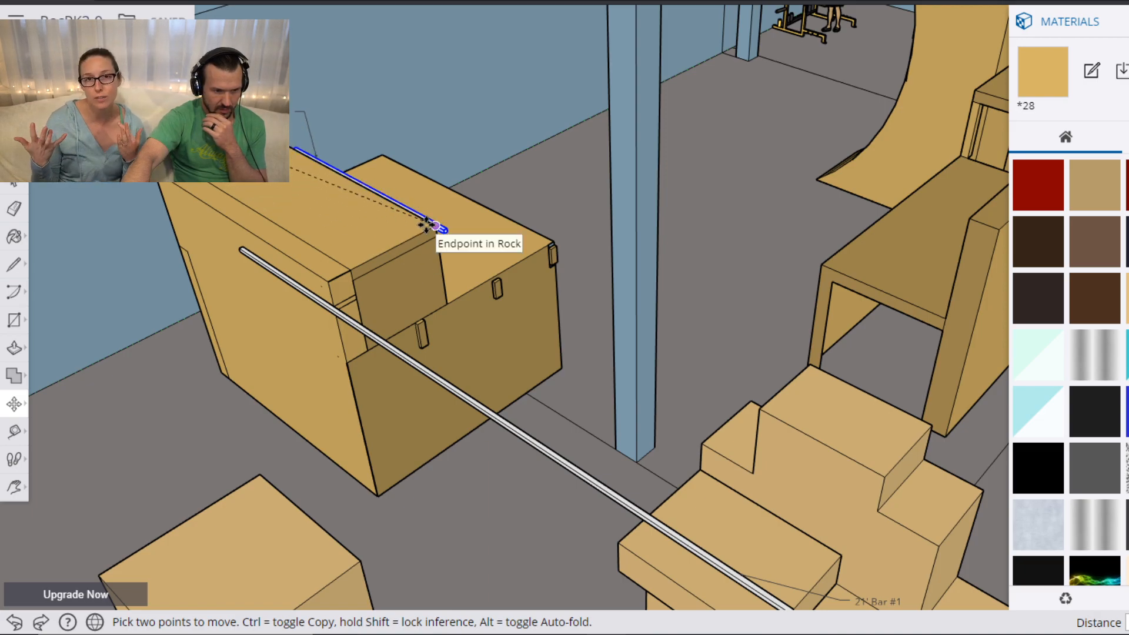
{"action": "scroll", "coordinate": [411, 219], "scroll_direction": "up", "scroll_amount": 5}
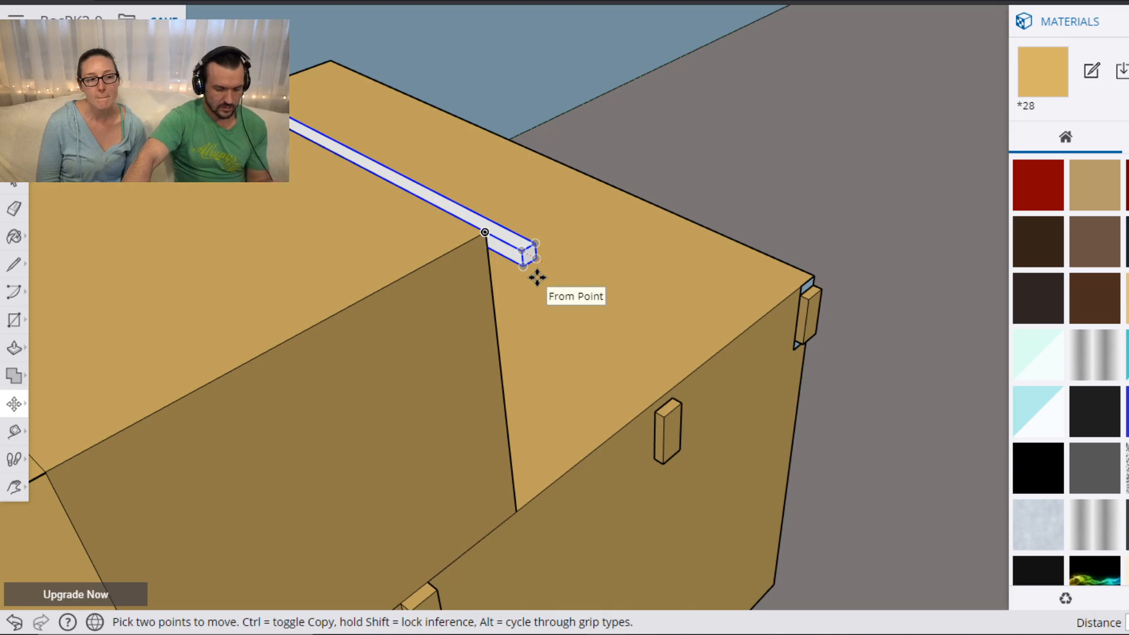
{"action": "key", "text": "q"}
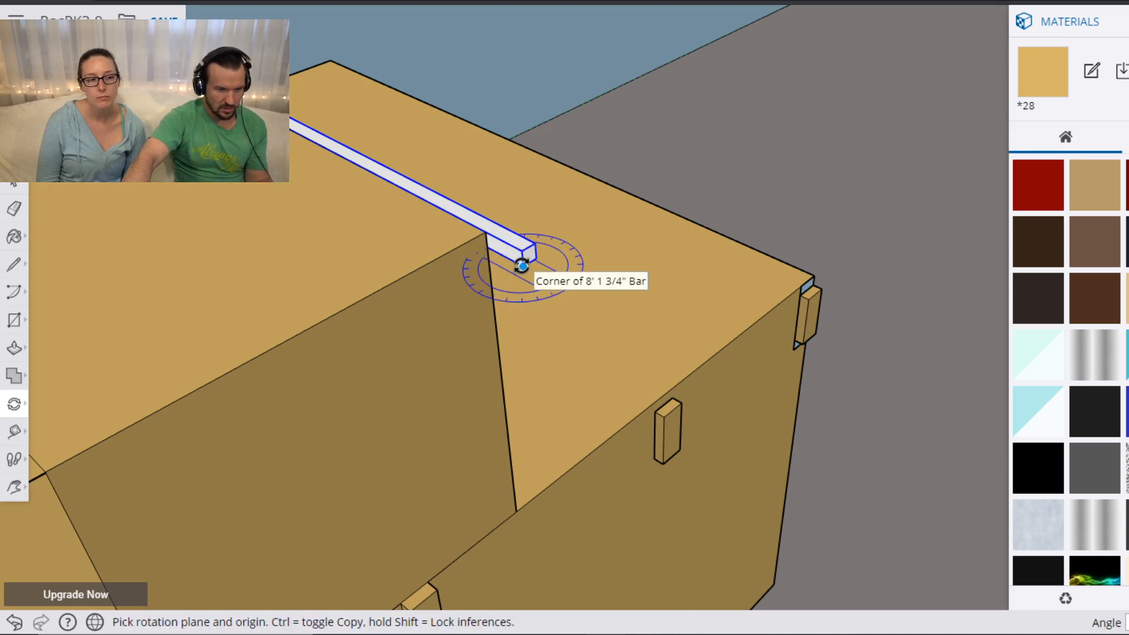
{"action": "left_click", "coordinate": [521, 266]}
{"action": "left_click", "coordinate": [517, 257]}
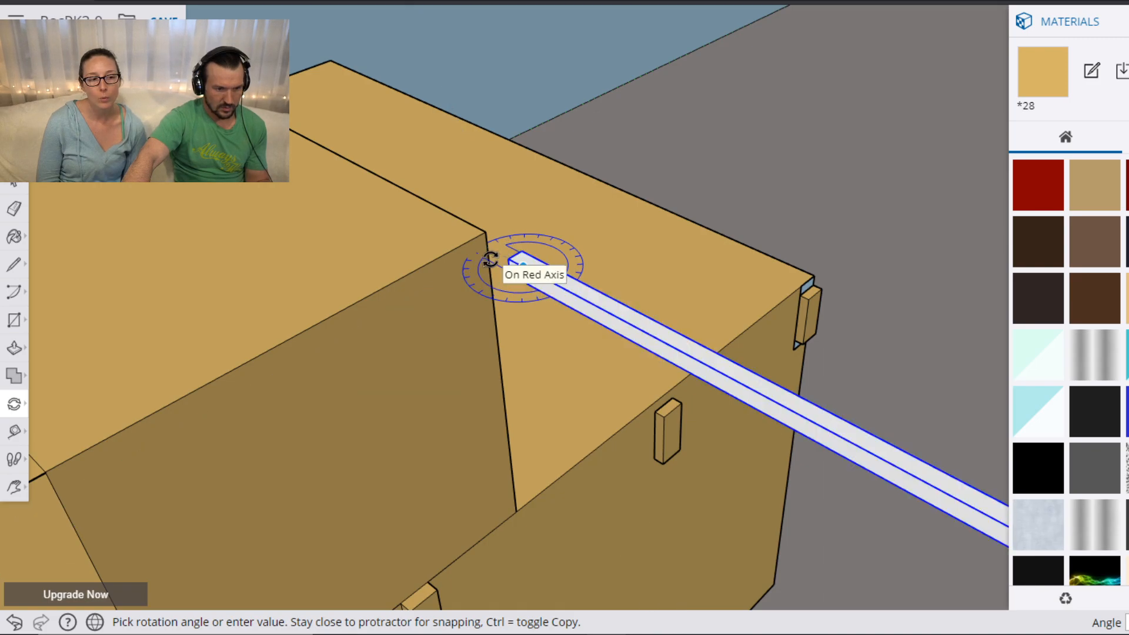
{"action": "key", "text": "Escape"}
{"action": "type", "text": "180"}
{"action": "key", "text": "Return"}
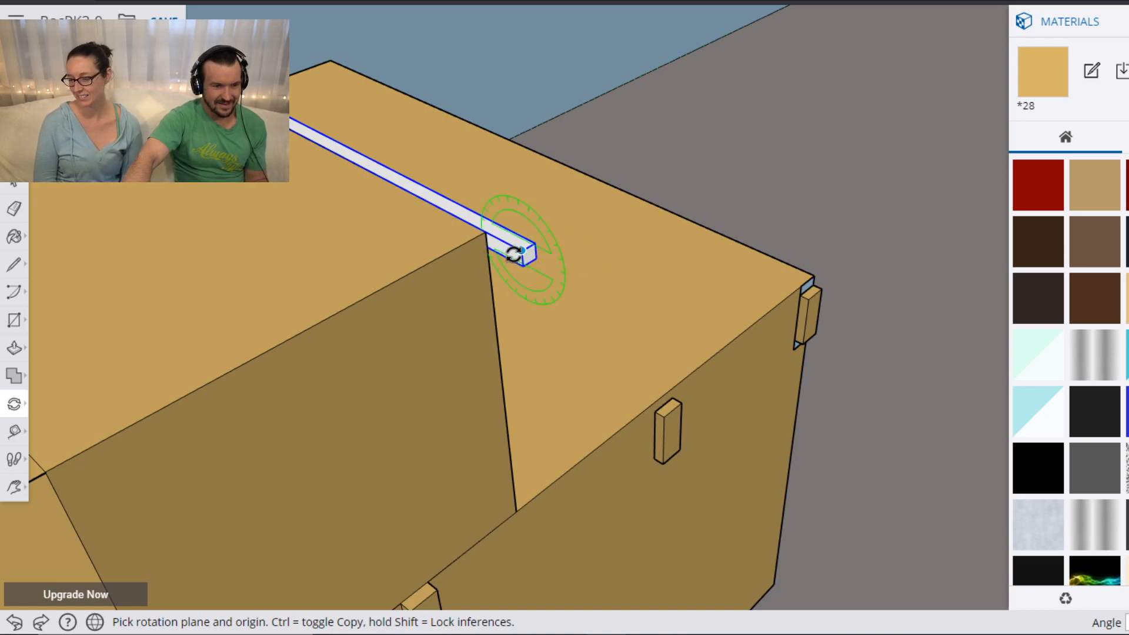
Rotate the 8' 1 3/4" bar about its end corner in the vertical plane so it stands upright.
{"action": "left_click", "coordinate": [522, 250]}
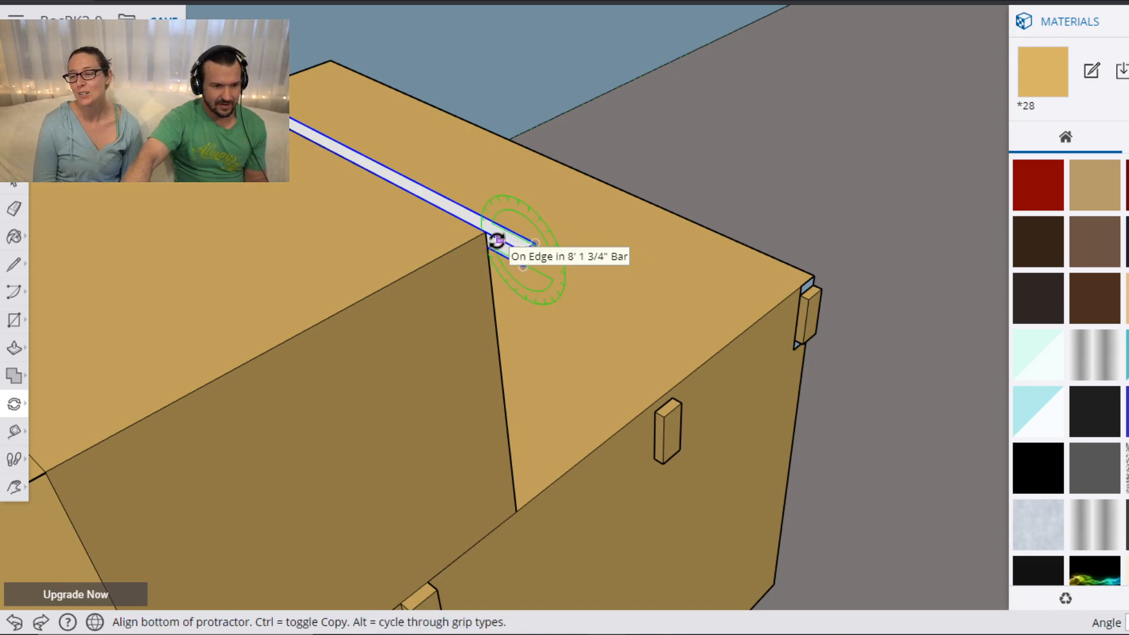
{"action": "left_click", "coordinate": [501, 234]}
{"action": "left_click", "coordinate": [520, 226]}
{"action": "scroll", "coordinate": [536, 229], "scroll_direction": "down", "scroll_amount": 3}
{"action": "middle_click_drag", "start_coordinate": [567, 263], "coordinate": [652, 378]}
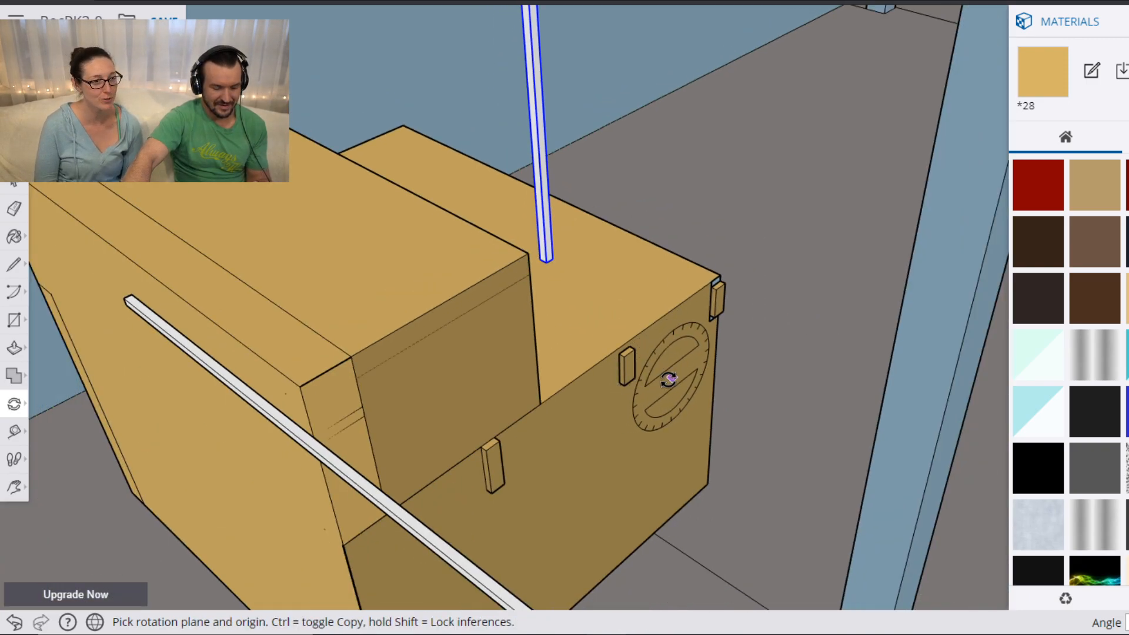
Stand the upright 8' 1 3/4" bar on the open floor next to 21' Bar #1, between the vault unit and the stepped block.
{"action": "key", "text": "m"}
{"action": "left_click", "coordinate": [546, 262]}
{"action": "left_click", "coordinate": [694, 592]}
{"action": "key", "text": "h"}
{"action": "left_click_drag", "start_coordinate": [743, 546], "coordinate": [605, 274]}
{"action": "scroll", "coordinate": [604, 274], "scroll_direction": "down", "scroll_amount": 3}
{"action": "key", "text": "m"}
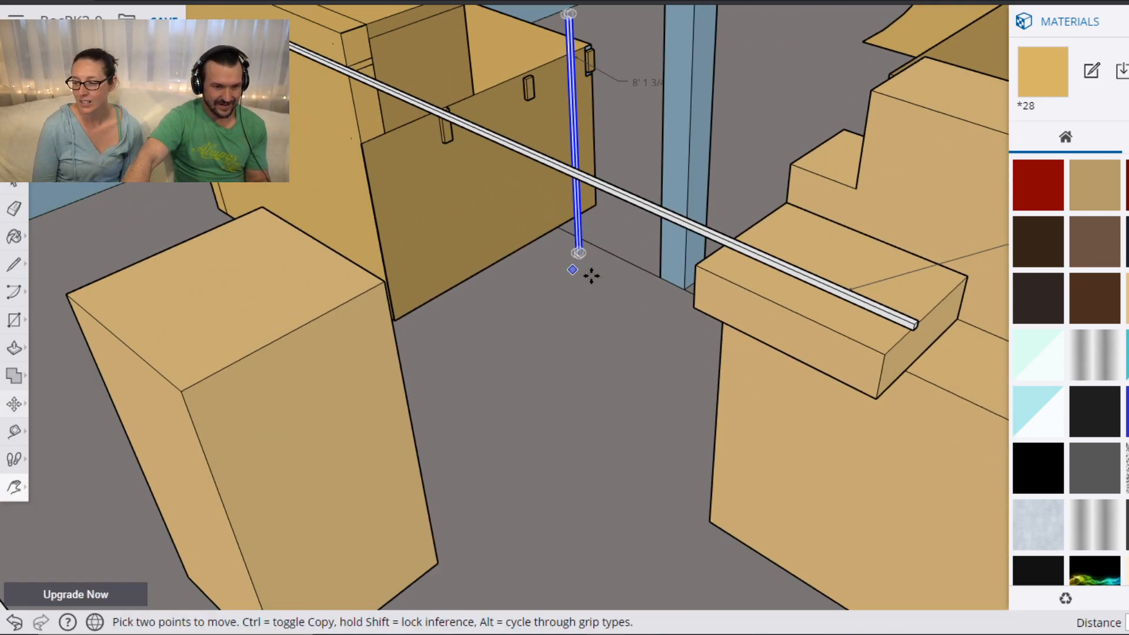
{"action": "left_click", "coordinate": [578, 253]}
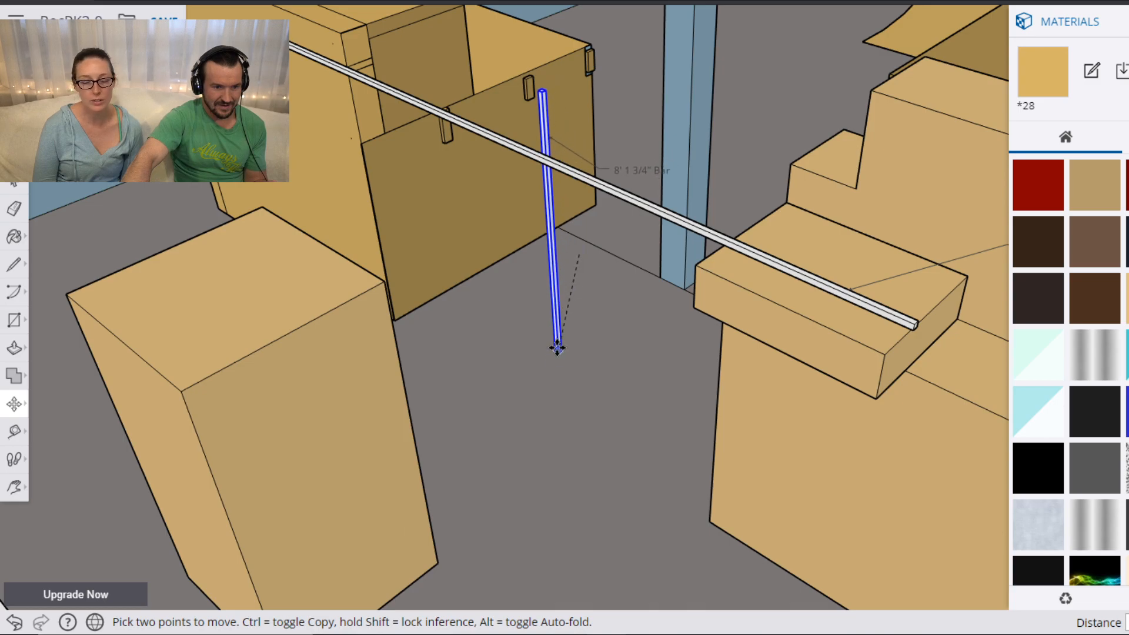
{"action": "left_click", "coordinate": [532, 422]}
Snap the top corner of the upright 8' 1 3/4" bar against the side of 21' Bar #1, near the vault unit.
{"action": "scroll", "coordinate": [523, 260], "scroll_direction": "up", "scroll_amount": 2}
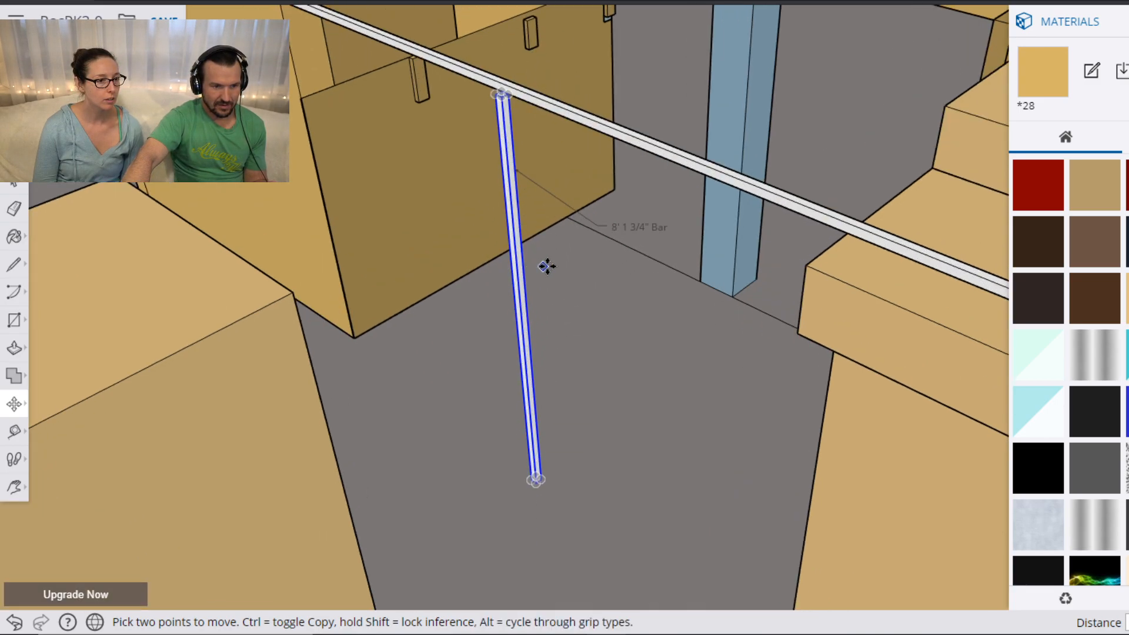
{"action": "middle_click_drag", "start_coordinate": [562, 195], "coordinate": [577, 334], "text": "shift"}
{"action": "scroll", "coordinate": [577, 333], "scroll_direction": "up", "scroll_amount": 4}
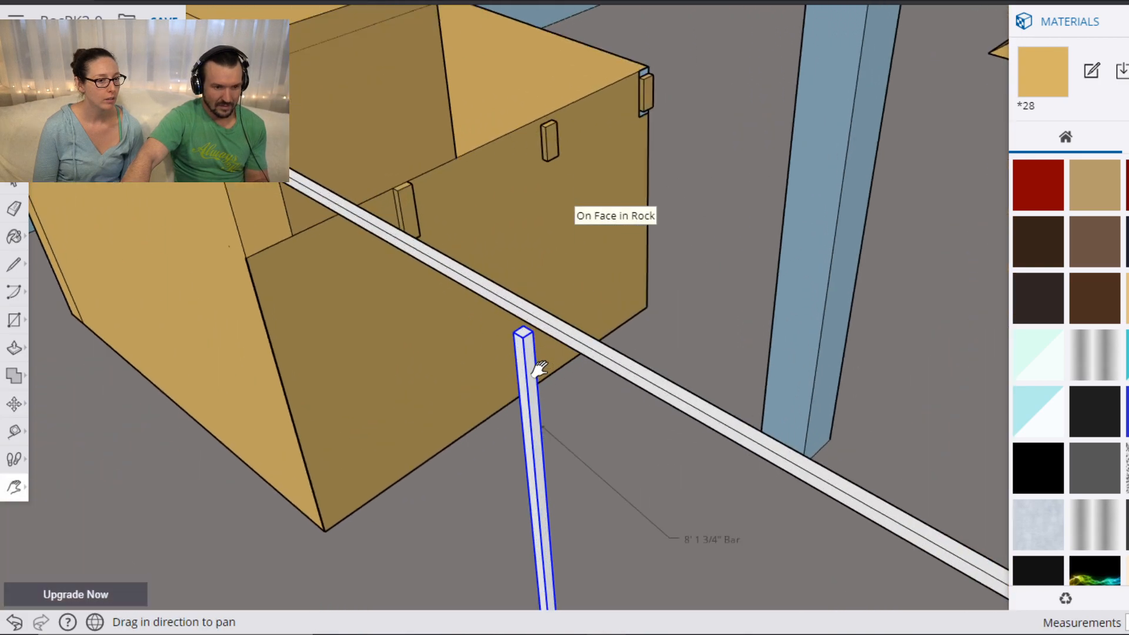
{"action": "scroll", "coordinate": [535, 345], "scroll_direction": "down", "scroll_amount": 2}
{"action": "key", "text": "m"}
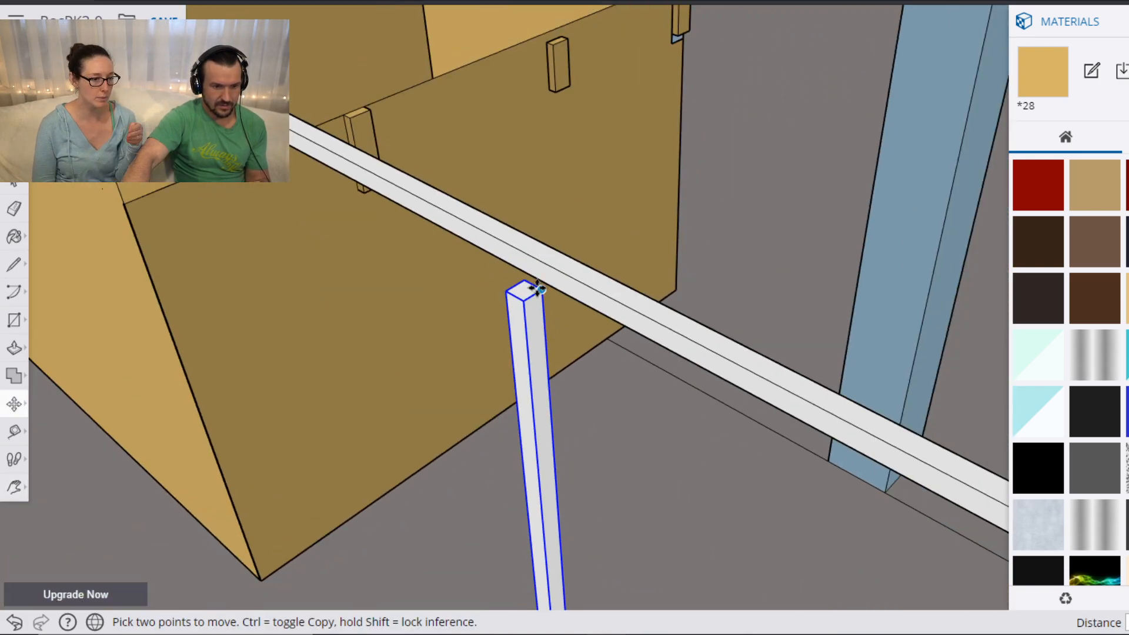
{"action": "left_click", "coordinate": [542, 289]}
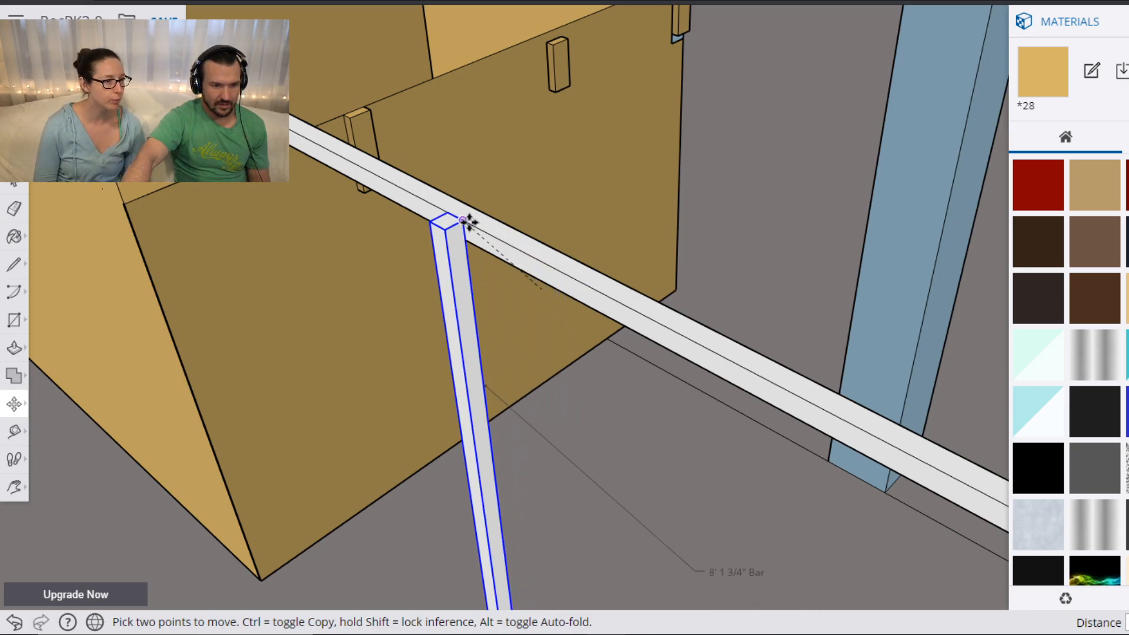
{"action": "left_click", "coordinate": [465, 221]}
{"action": "middle_click_drag", "start_coordinate": [465, 221], "coordinate": [647, 316]}
{"action": "scroll", "coordinate": [647, 316], "scroll_direction": "down", "scroll_amount": 10}
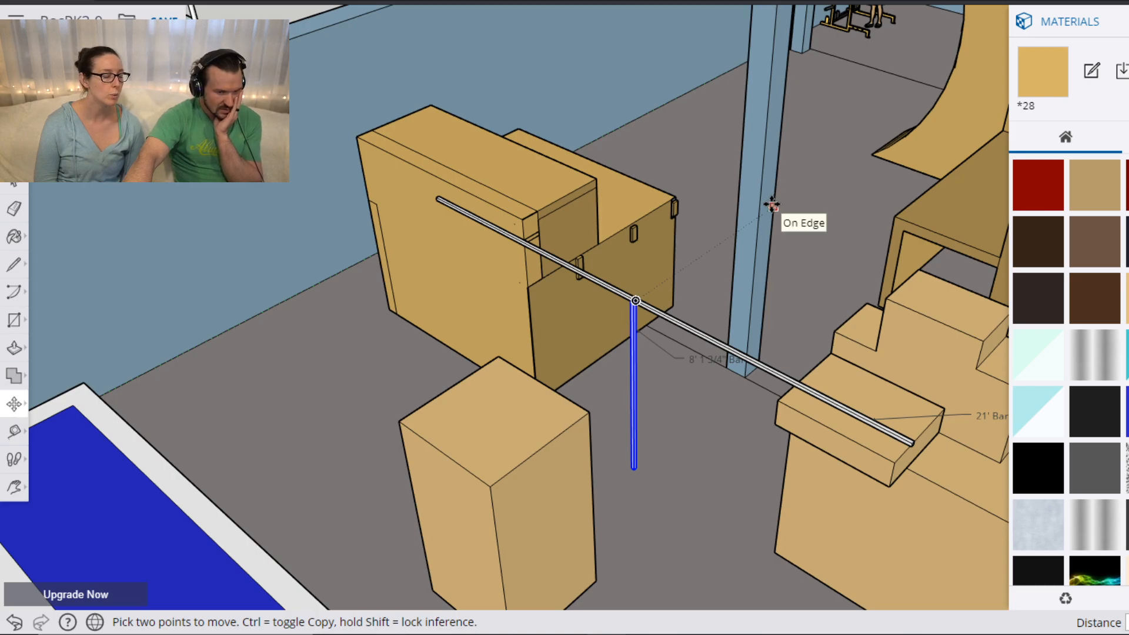
{"action": "middle_click_drag", "start_coordinate": [776, 202], "coordinate": [728, 238]}
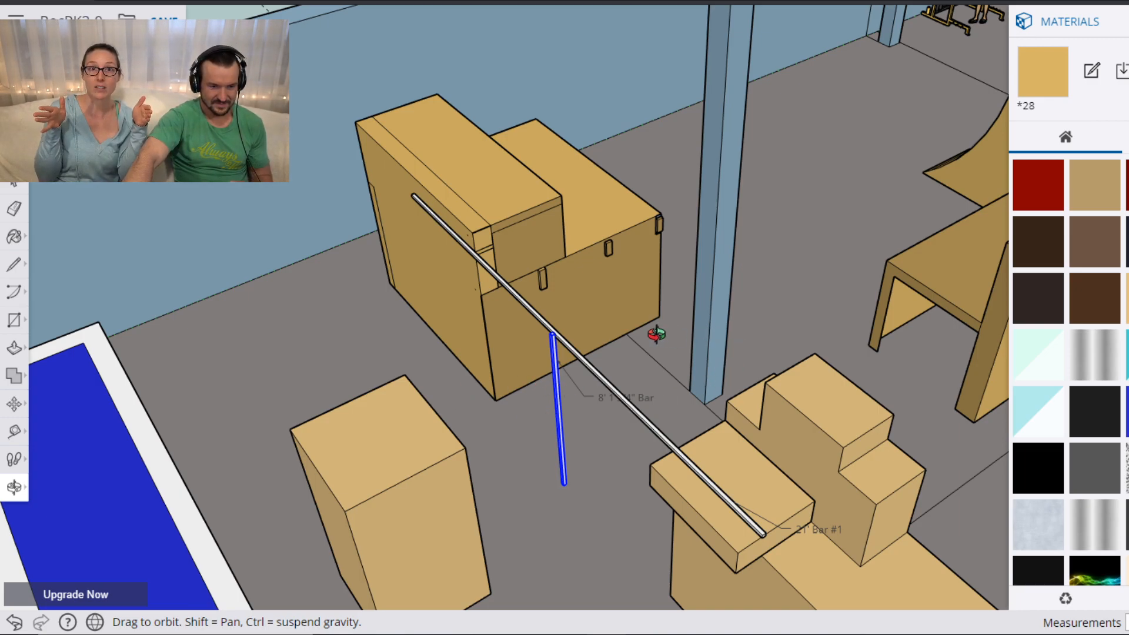
Measure the floor distance from the bottom edge of the vault unit to the near corner of the blue column.
{"action": "scroll", "coordinate": [656, 334], "scroll_direction": "up", "scroll_amount": 5}
{"action": "key", "text": "t"}
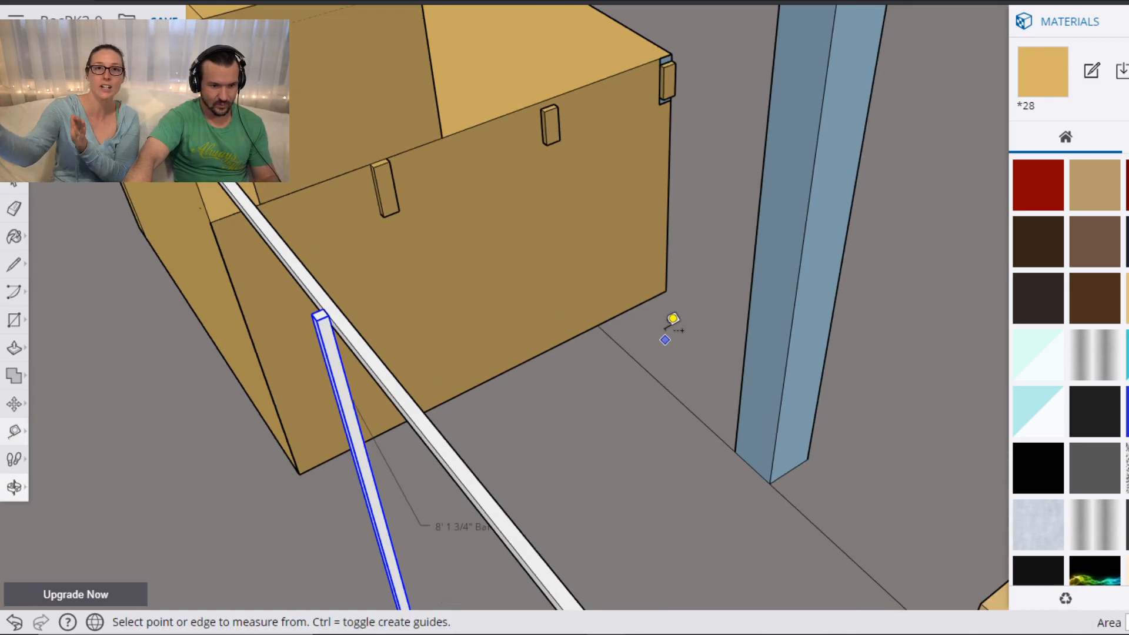
{"action": "left_click", "coordinate": [597, 325]}
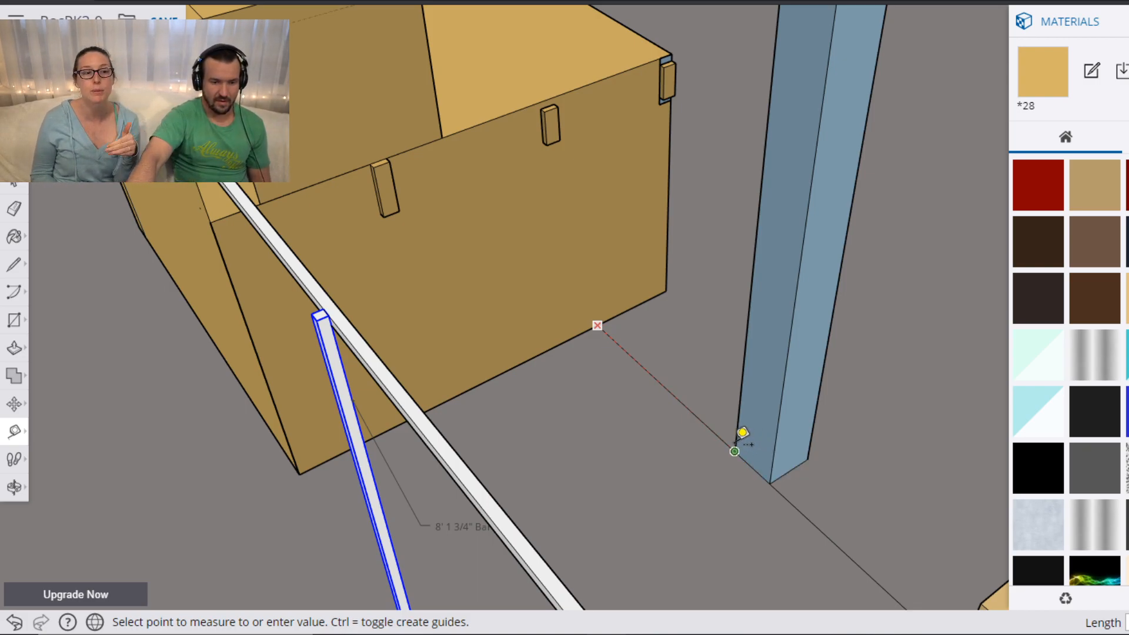
{"action": "left_click", "coordinate": [746, 437]}
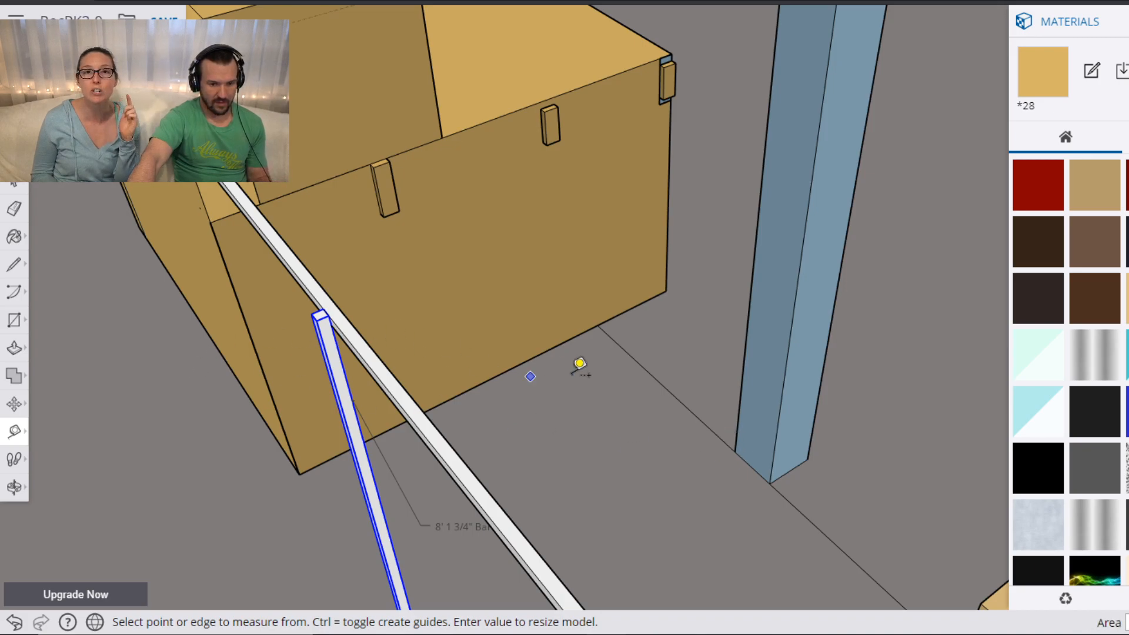
{"action": "scroll", "coordinate": [623, 335], "scroll_direction": "down", "scroll_amount": 3}
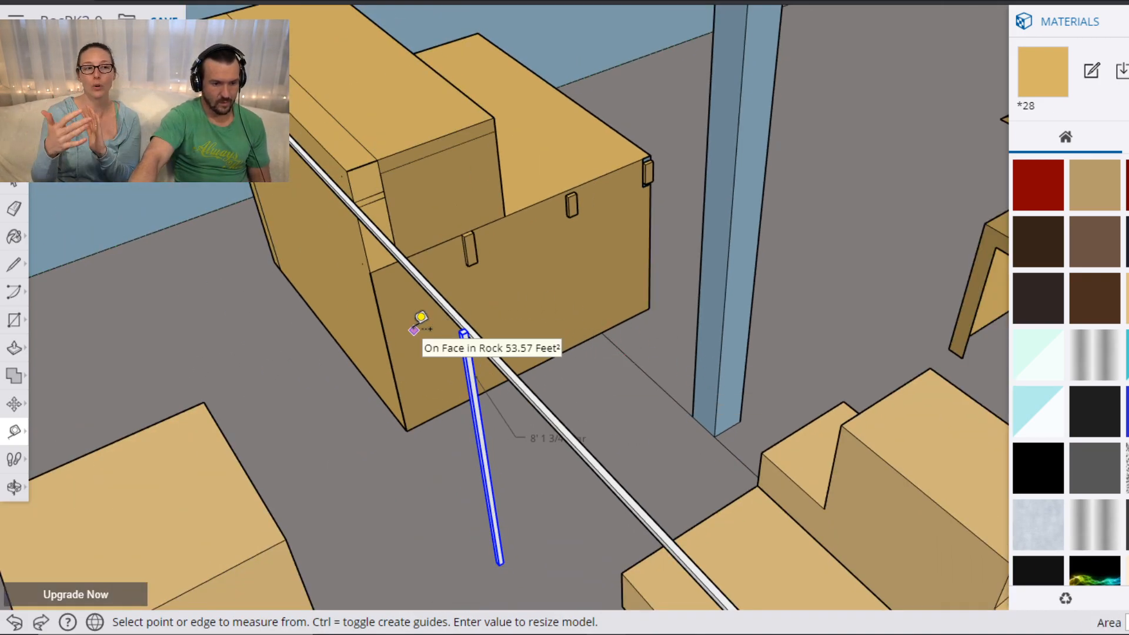
{"action": "scroll", "coordinate": [419, 322], "scroll_direction": "down", "scroll_amount": 2}
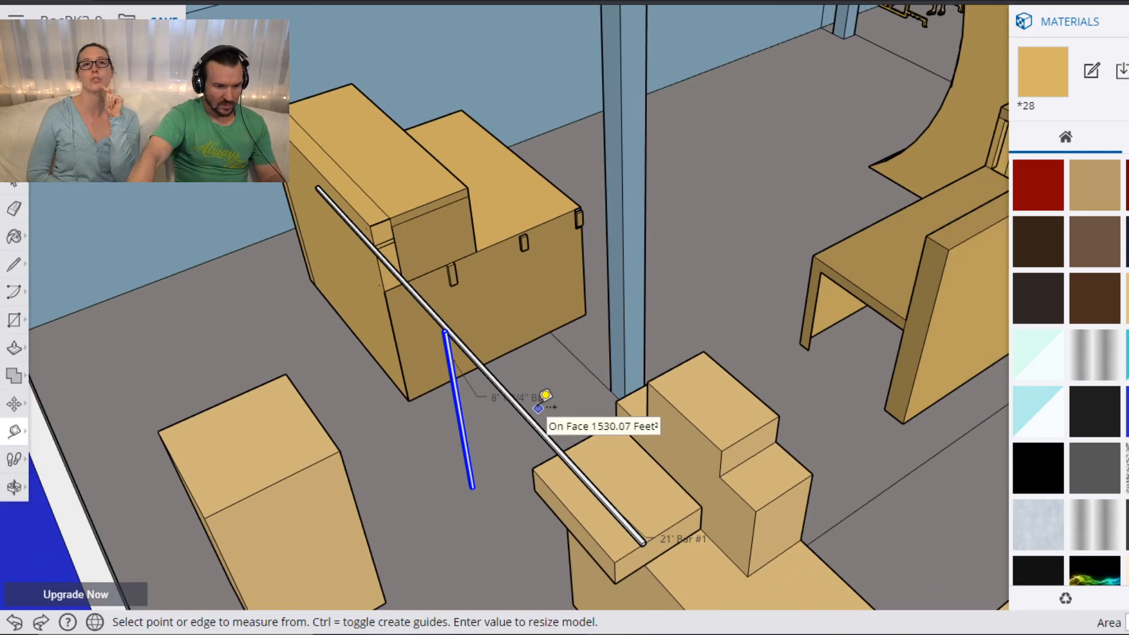
Move the tall freestanding box so its bottom back corner meets the foot of the upright 8' 1 3/4" bar.
{"action": "key", "text": "o"}
{"action": "left_click_drag", "start_coordinate": [362, 390], "coordinate": [756, 322]}
{"action": "left_click_drag", "start_coordinate": [637, 450], "coordinate": [660, 355], "text": "shift"}
{"action": "key", "text": "space"}
{"action": "left_click", "coordinate": [764, 468]}
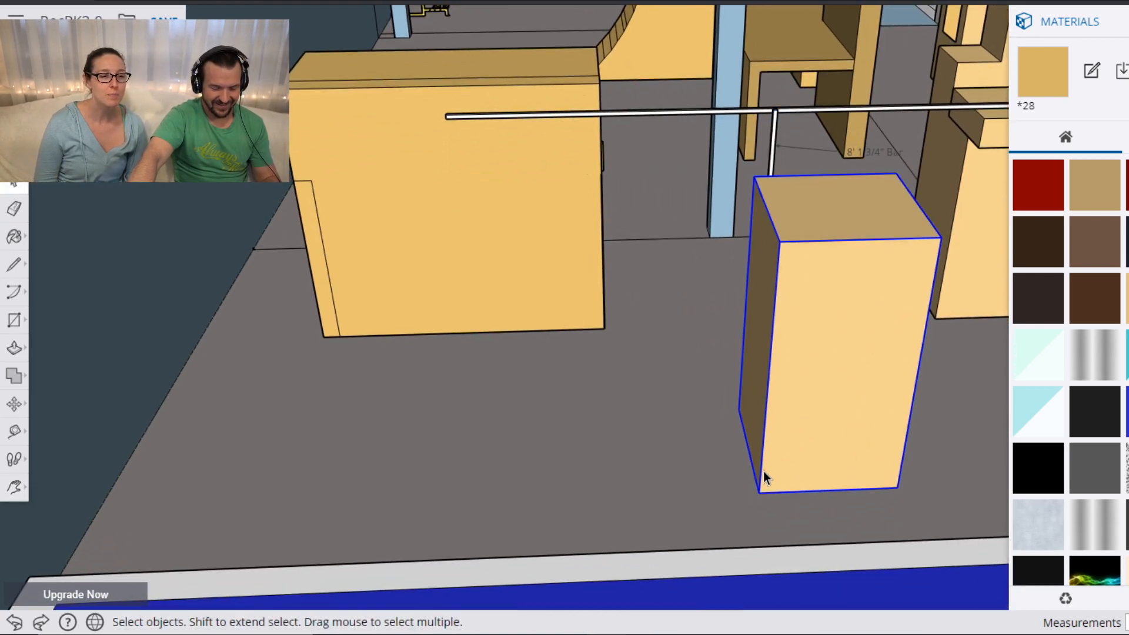
{"action": "key", "text": "m"}
{"action": "left_click", "coordinate": [759, 492]}
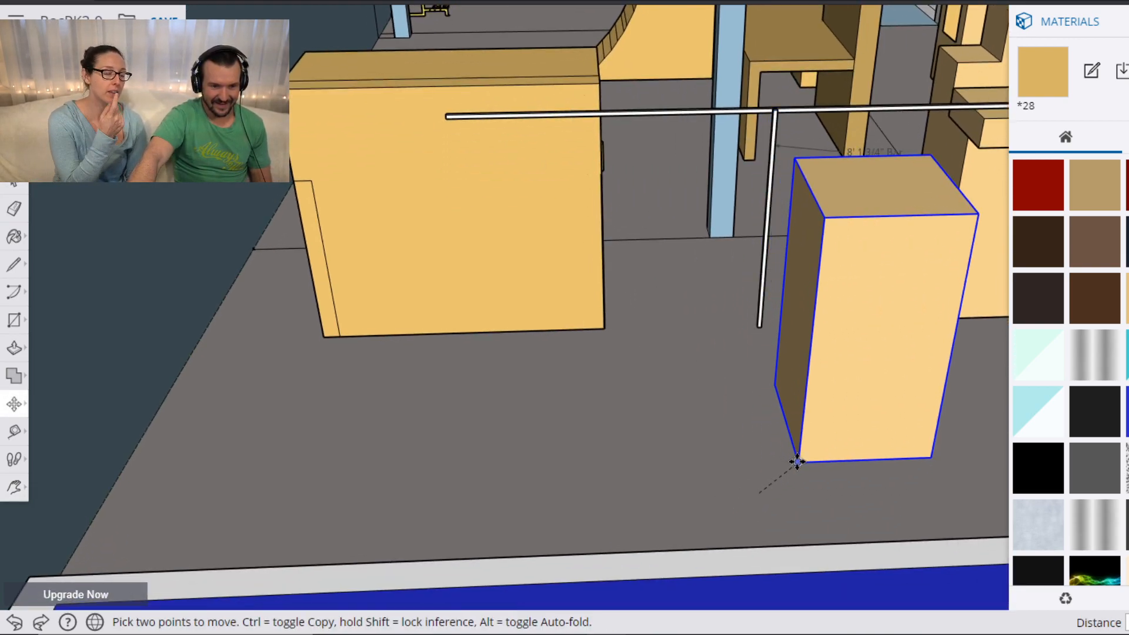
{"action": "left_click", "coordinate": [808, 462]}
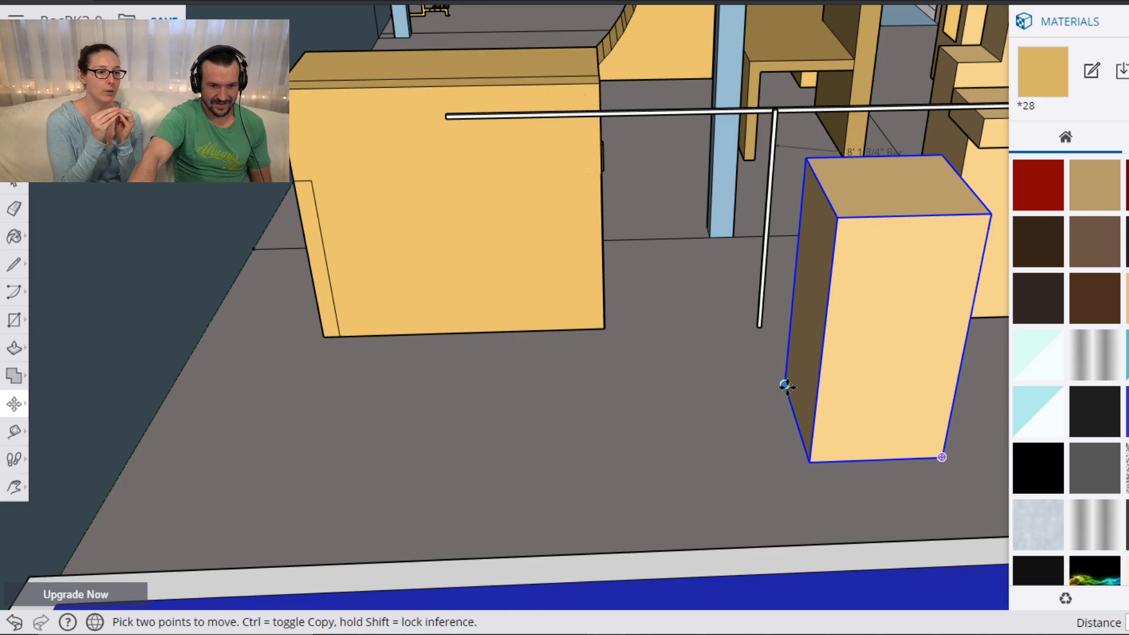
{"action": "left_click", "coordinate": [787, 385]}
{"action": "scroll", "coordinate": [760, 329], "scroll_direction": "up", "scroll_amount": 4}
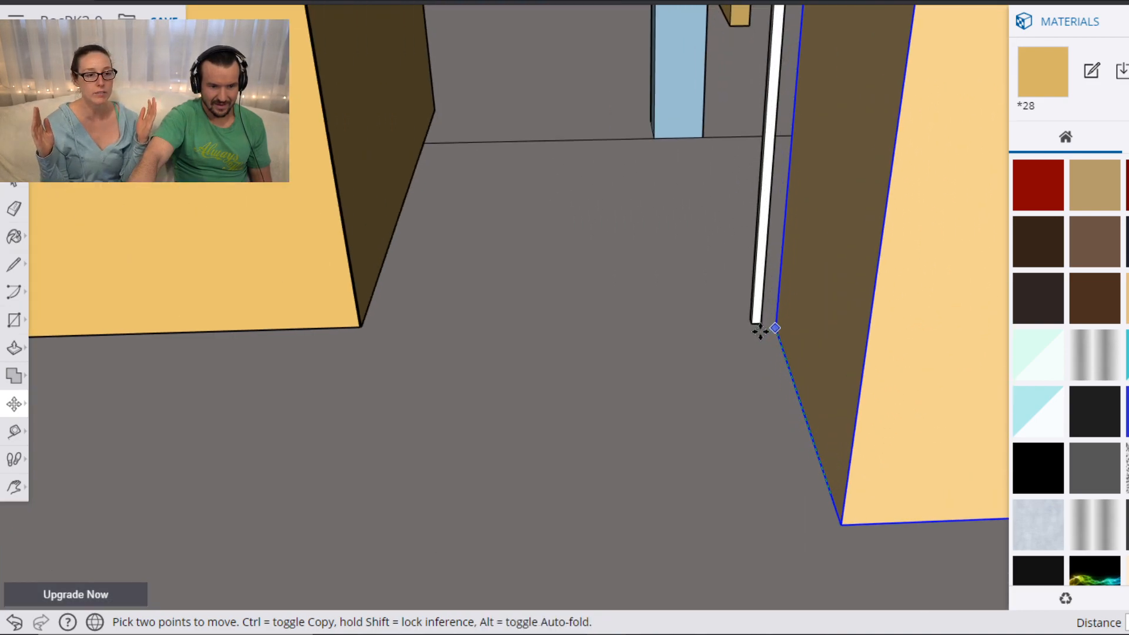
{"action": "left_click", "coordinate": [759, 324]}
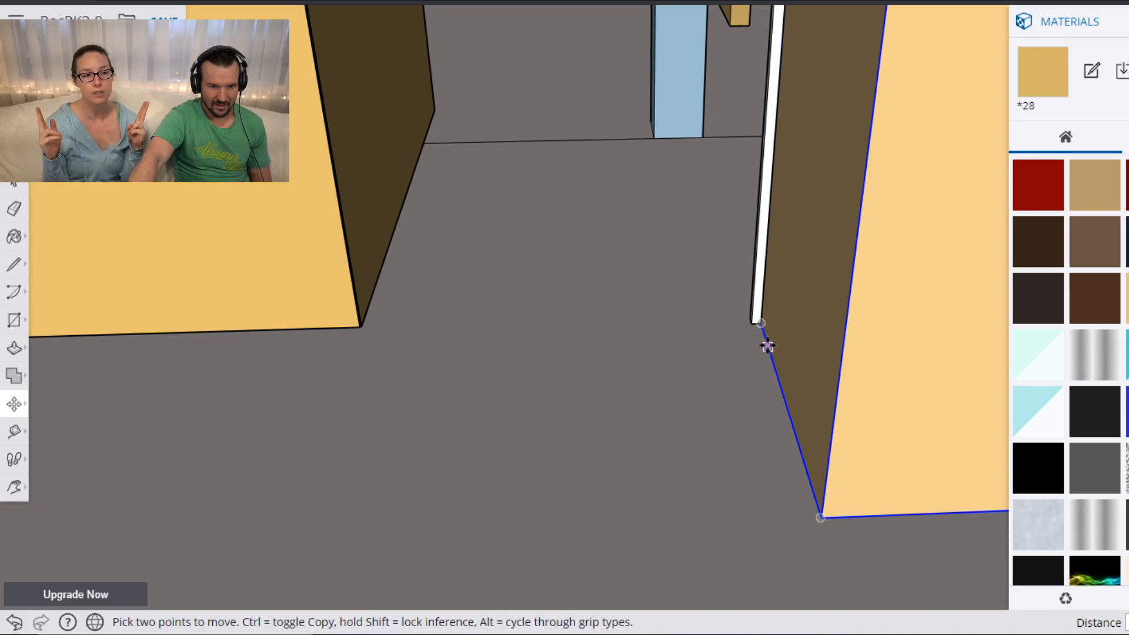
Move the tall freestanding box along the green axis away from the foot of the upright 8' 1 3/4" bar, leaving a gap.
{"action": "left_click", "coordinate": [762, 323]}
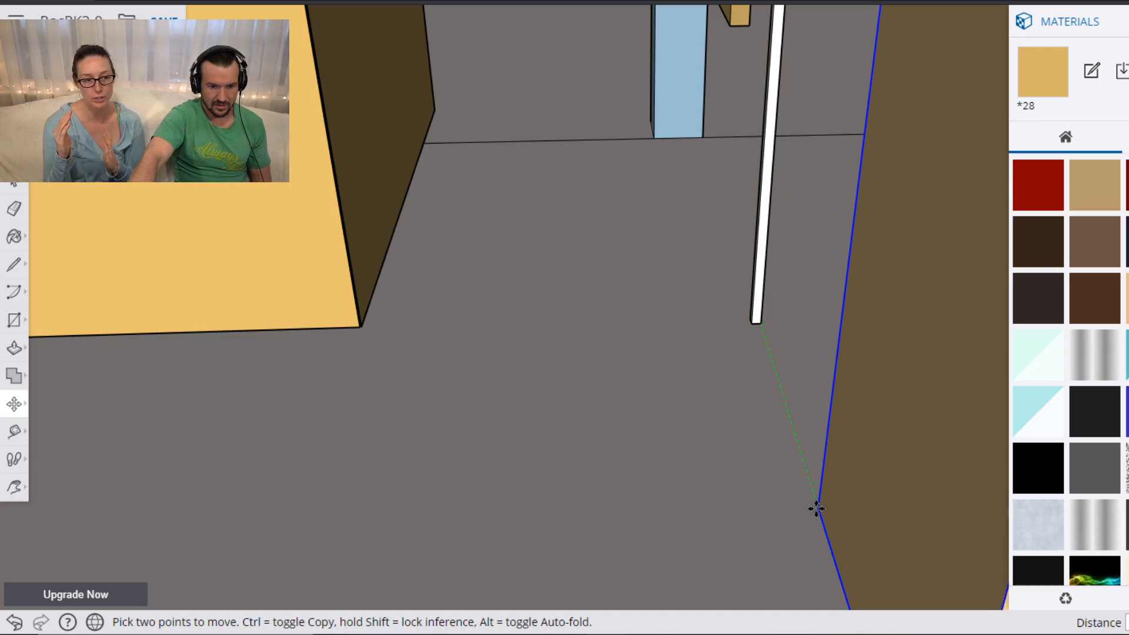
{"action": "left_click", "coordinate": [823, 528]}
{"action": "scroll", "coordinate": [788, 473], "scroll_direction": "down", "scroll_amount": 5}
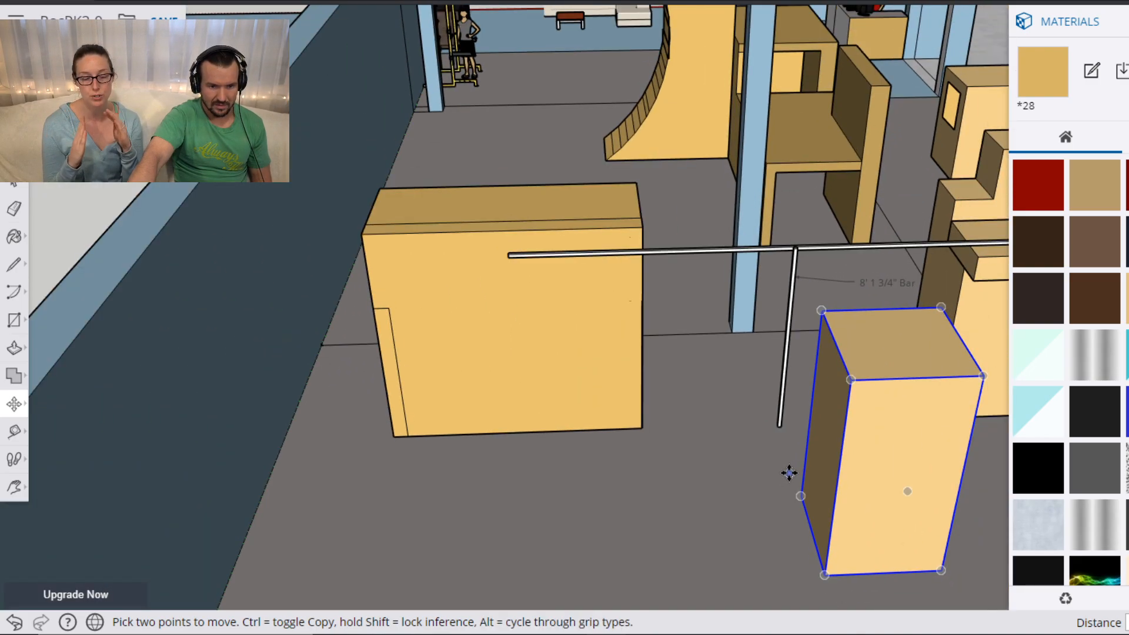
Shift the tall freestanding box slightly farther along the green axis, away from the upright 8' 1 3/4" bar.
{"action": "key", "text": "h"}
{"action": "mouse_move", "coordinate": [813, 558]}
{"action": "left_mouse_down"}
{"action": "mouse_move", "coordinate": [771, 463]}
{"action": "mouse_move", "coordinate": [760, 400]}
{"action": "left_mouse_up"}
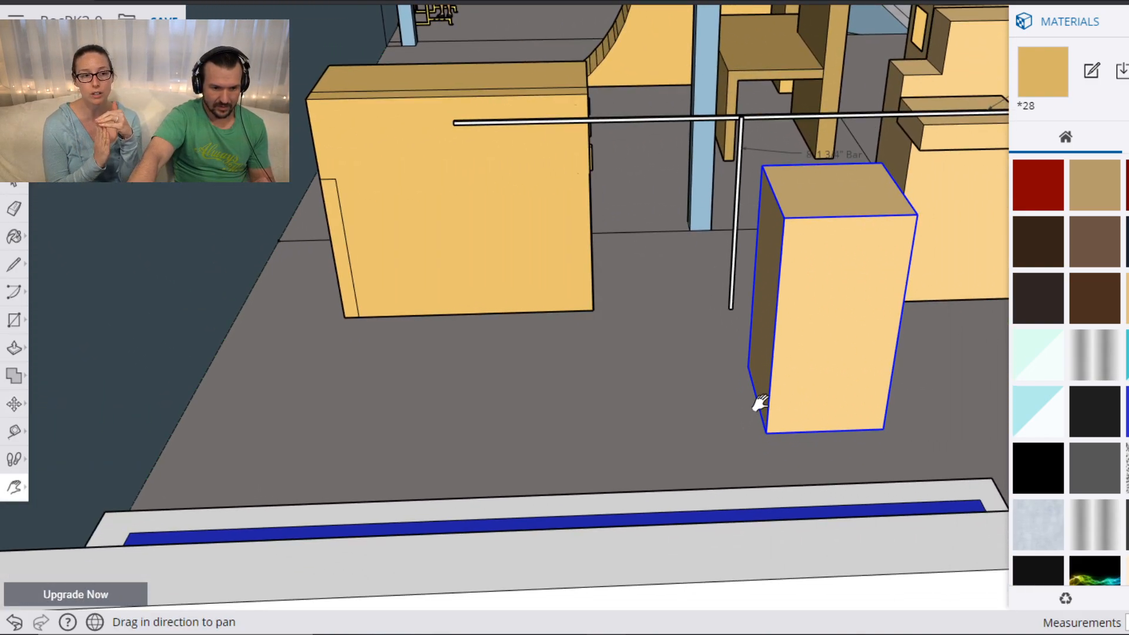
{"action": "key", "text": "o"}
{"action": "mouse_move", "coordinate": [700, 309]}
{"action": "left_mouse_down"}
{"action": "mouse_move", "coordinate": [929, 323]}
{"action": "mouse_move", "coordinate": [813, 308]}
{"action": "mouse_move", "coordinate": [917, 302]}
{"action": "left_mouse_up"}
{"action": "key", "text": "h"}
{"action": "left_click_drag", "start_coordinate": [876, 267], "coordinate": [576, 514]}
{"action": "scroll", "coordinate": [735, 388], "scroll_direction": "up", "scroll_amount": 3}
{"action": "scroll", "coordinate": [764, 374], "scroll_direction": "up", "scroll_amount": 4}
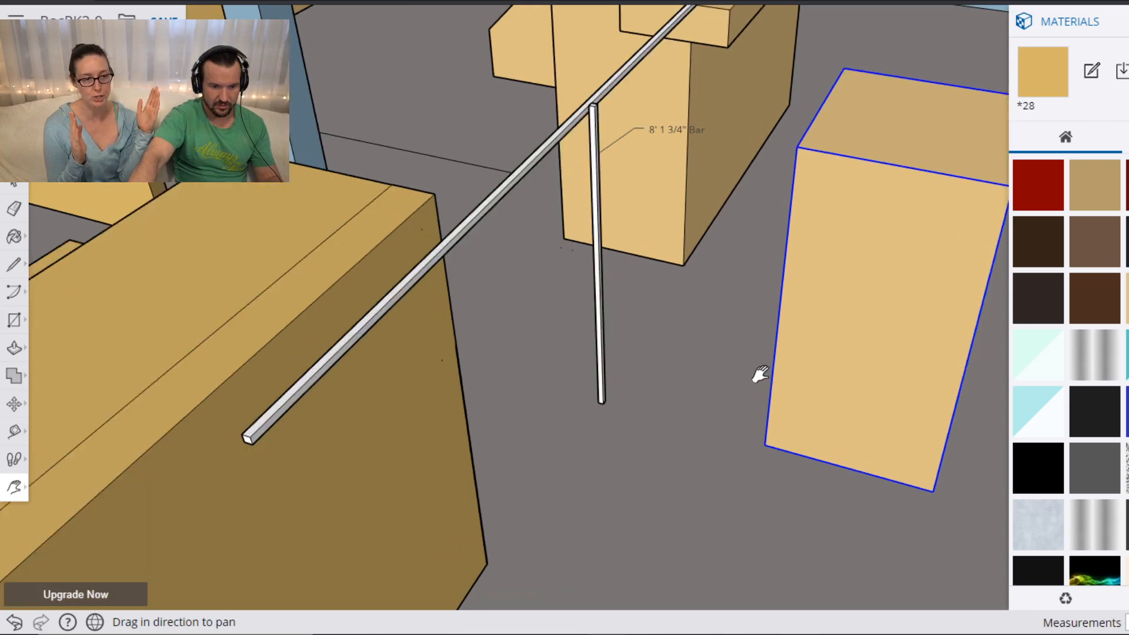
{"action": "scroll", "coordinate": [756, 376], "scroll_direction": "down", "scroll_amount": 3}
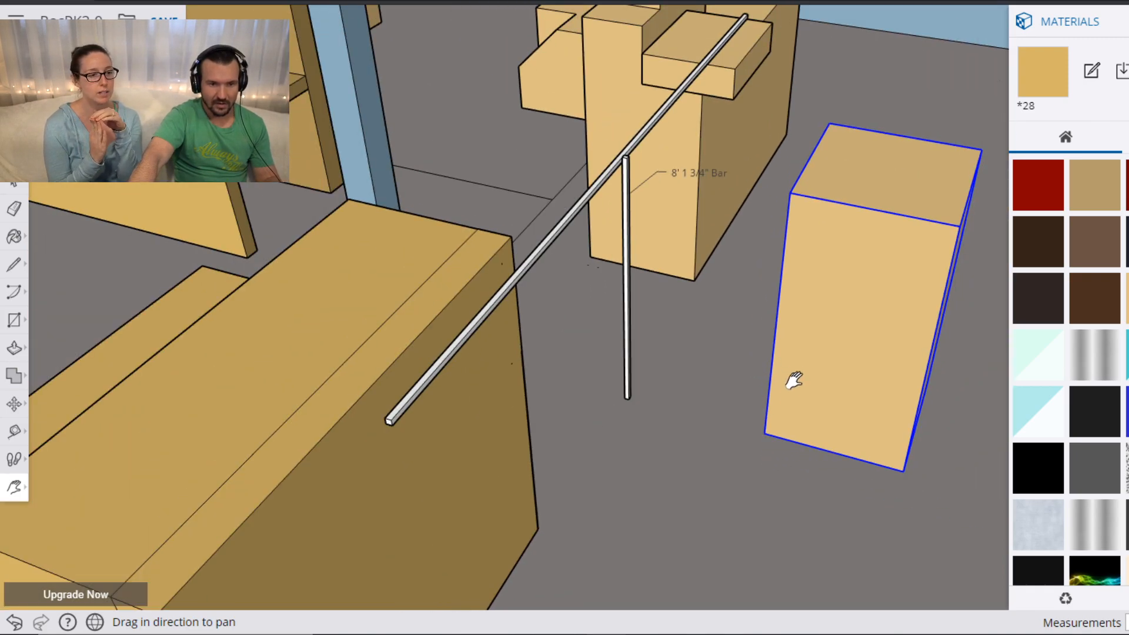
{"action": "mouse_move", "coordinate": [819, 395]}
{"action": "left_mouse_down"}
{"action": "mouse_move", "coordinate": [846, 410]}
{"action": "mouse_move", "coordinate": [700, 328]}
{"action": "mouse_move", "coordinate": [711, 361]}
{"action": "mouse_move", "coordinate": [756, 377]}
{"action": "left_mouse_up"}
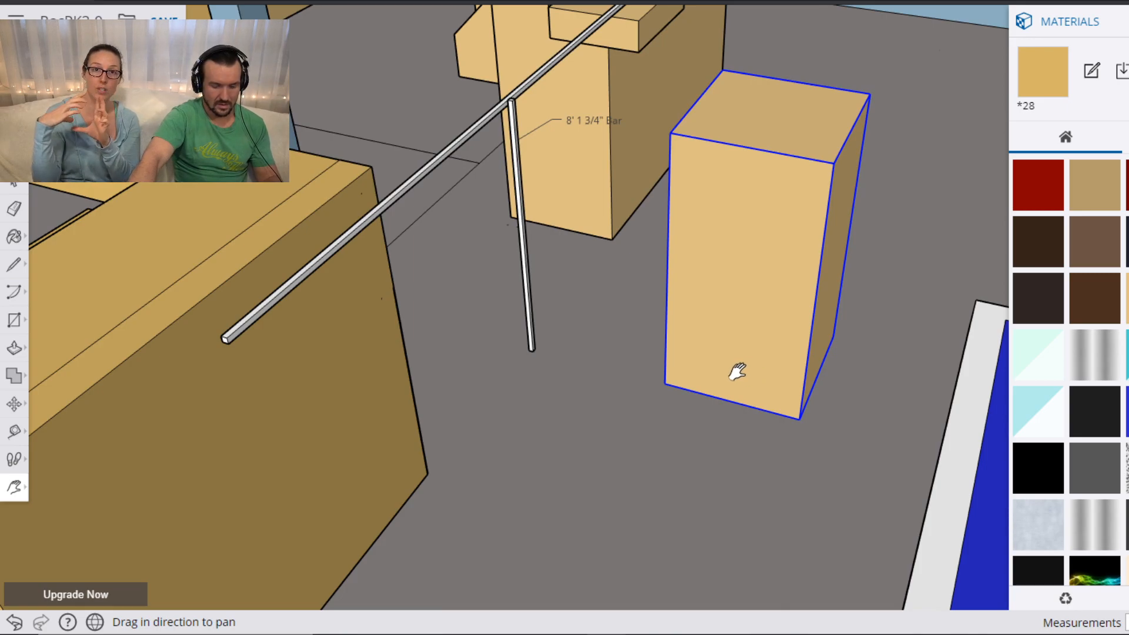
{"action": "key", "text": "m"}
{"action": "left_click", "coordinate": [664, 385]}
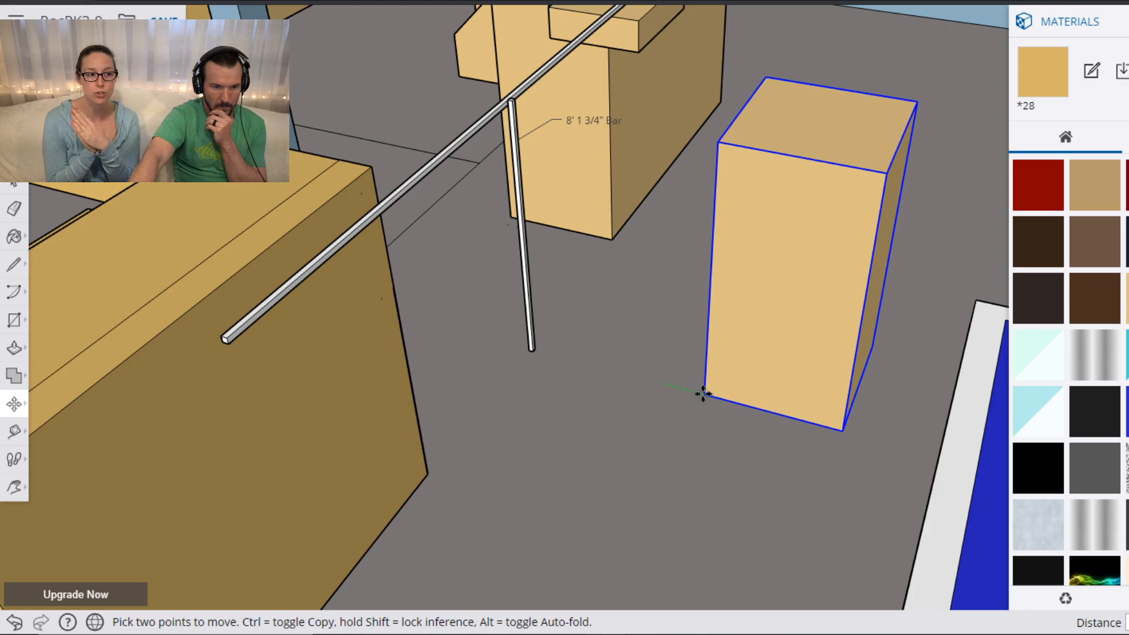
{"action": "left_click", "coordinate": [700, 392]}
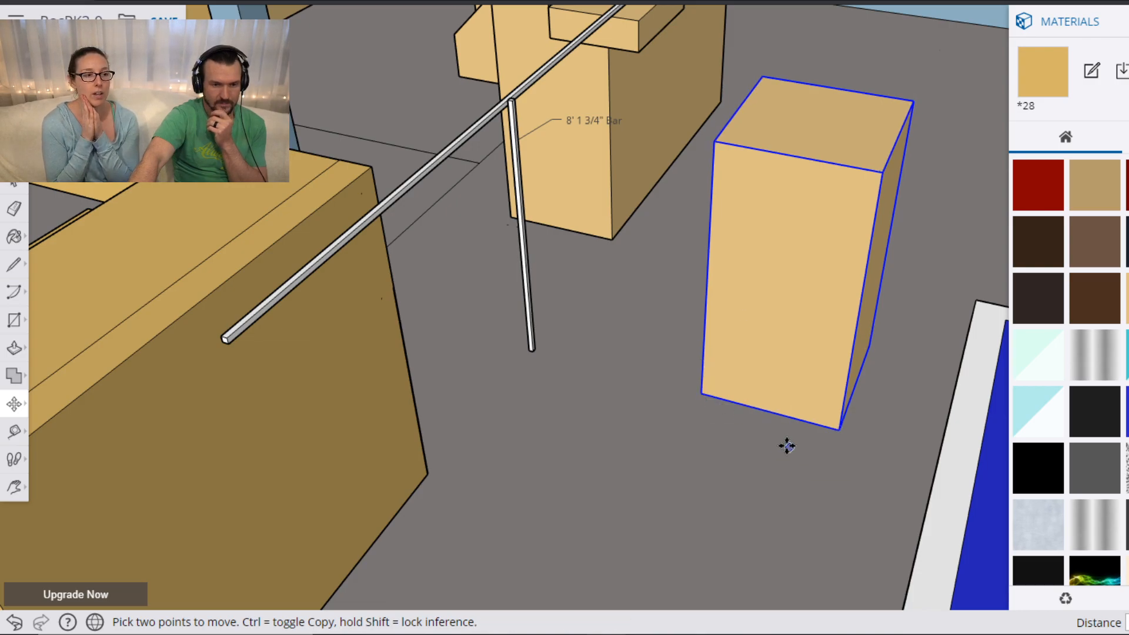
Examine the bar stock laid out by length outside the gym to find a bar for the new span.
{"action": "middle_click_drag", "start_coordinate": [597, 378], "coordinate": [573, 365]}
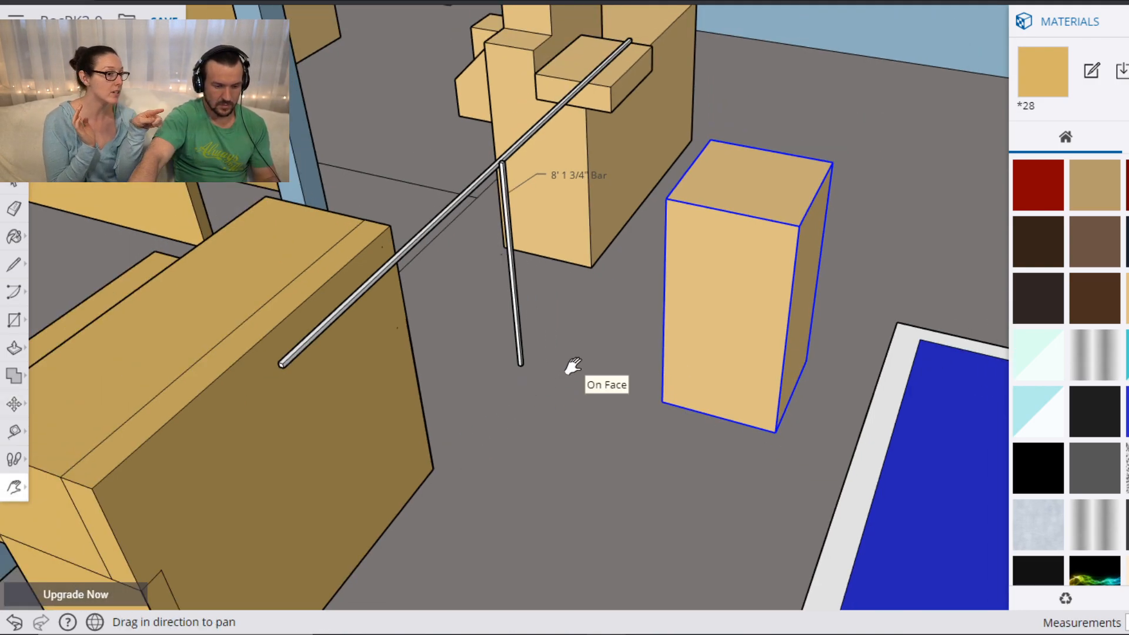
{"action": "middle_click_drag", "start_coordinate": [730, 312], "coordinate": [566, 249]}
{"action": "middle_click_drag", "start_coordinate": [301, 169], "coordinate": [637, 281], "text": "shift"}
{"action": "scroll", "coordinate": [638, 281], "scroll_direction": "down", "scroll_amount": 10}
{"action": "scroll", "coordinate": [958, 275], "scroll_direction": "up", "scroll_amount": 10}
{"action": "scroll", "coordinate": [562, 313], "scroll_direction": "up", "scroll_amount": 10}
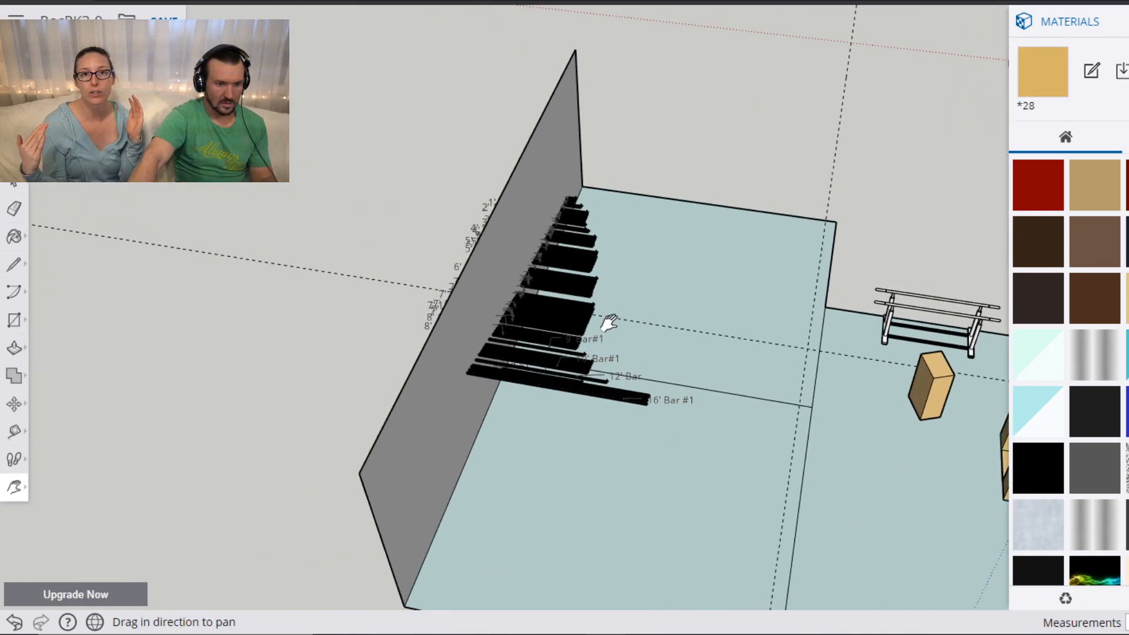
{"action": "scroll", "coordinate": [503, 233], "scroll_direction": "down", "scroll_amount": 5}
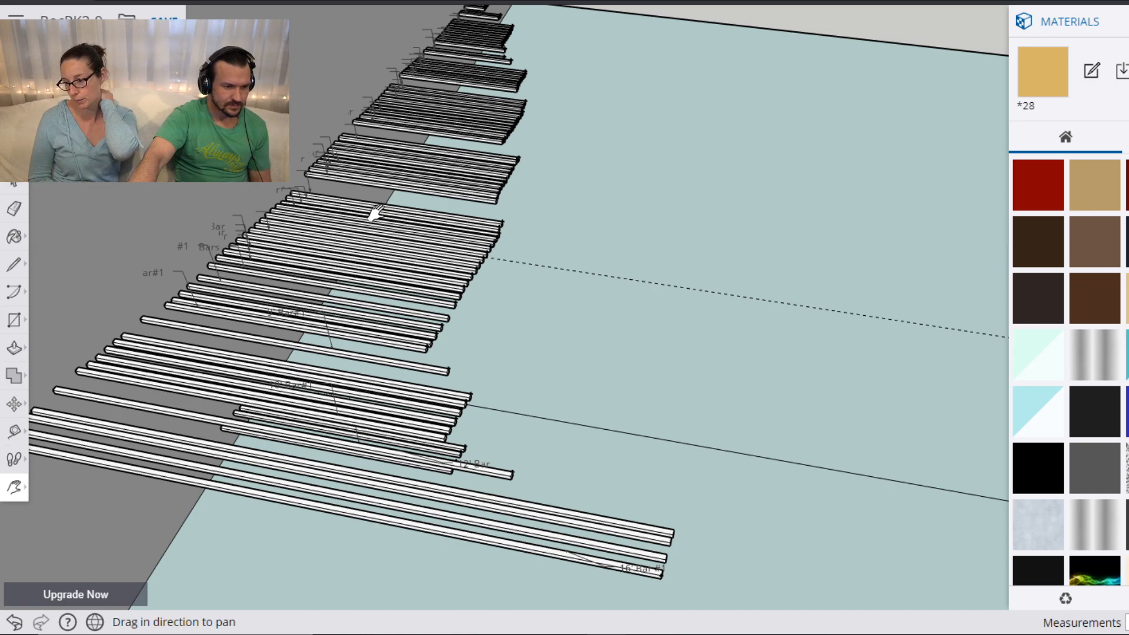
{"action": "scroll", "coordinate": [375, 213], "scroll_direction": "up", "scroll_amount": 4}
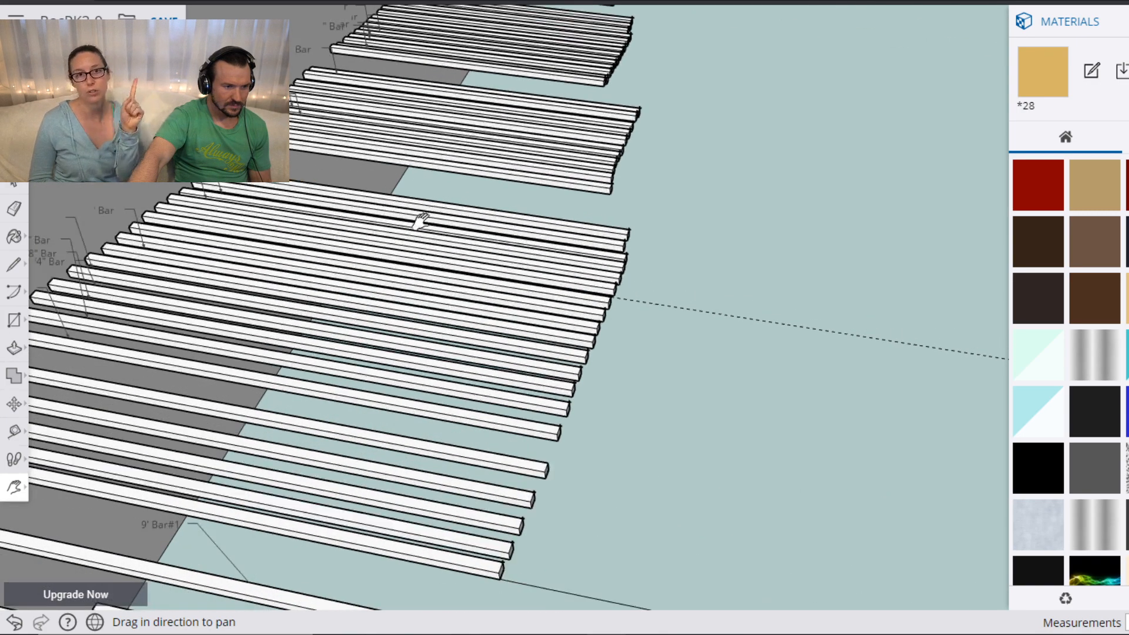
{"action": "scroll", "coordinate": [428, 238], "scroll_direction": "up", "scroll_amount": 1}
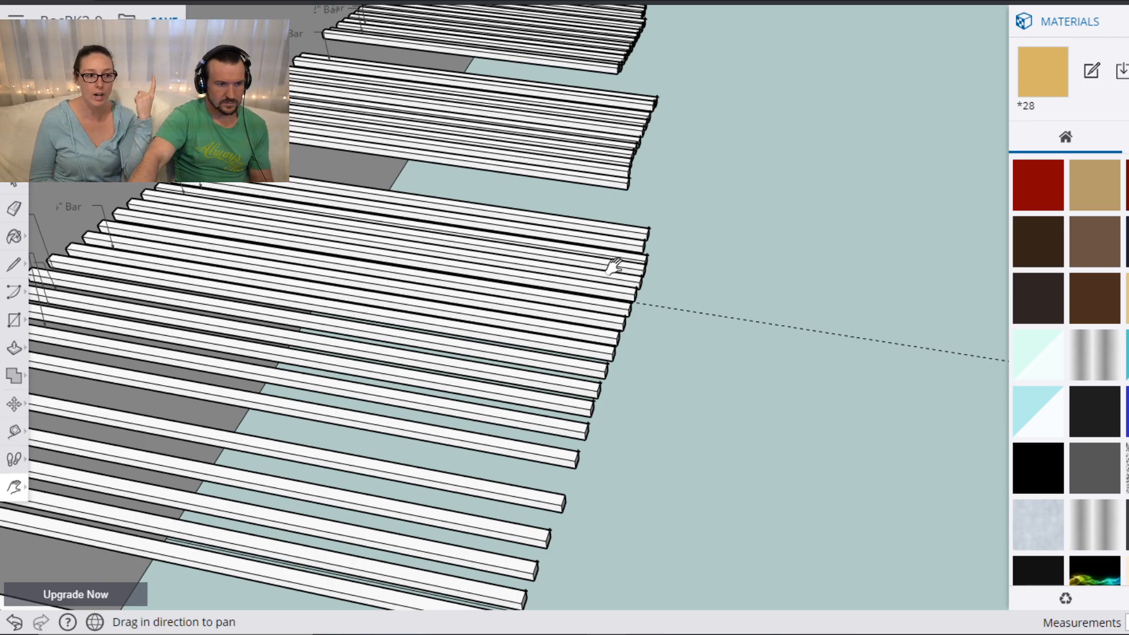
{"action": "scroll", "coordinate": [658, 240], "scroll_direction": "down", "scroll_amount": 5}
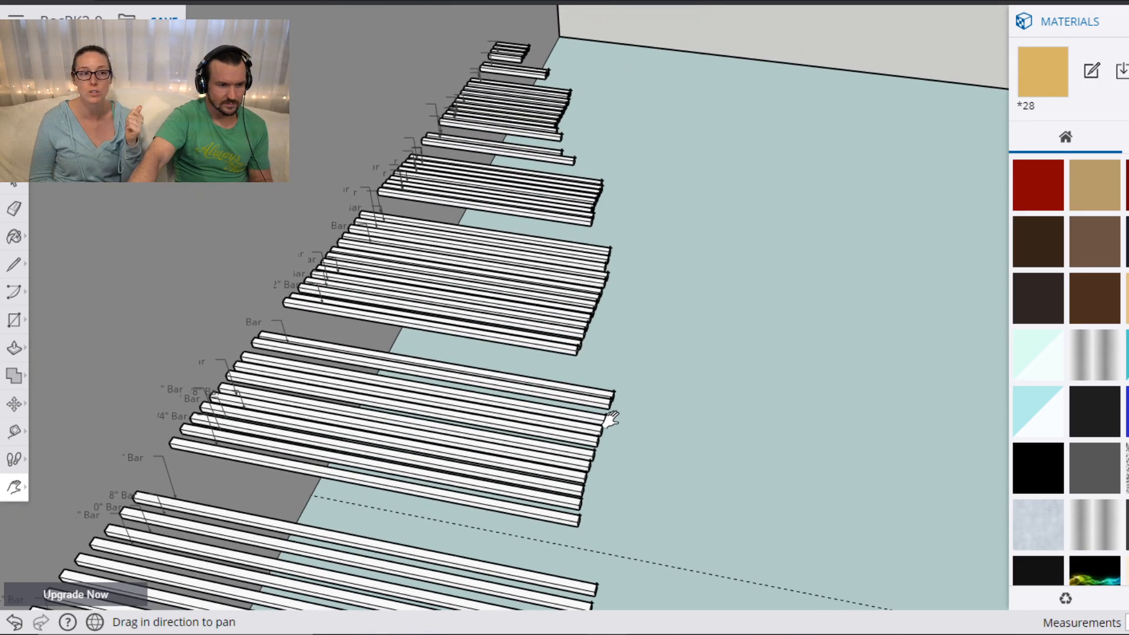
{"action": "scroll", "coordinate": [347, 421], "scroll_direction": "up", "scroll_amount": 3}
Delete the grey wall face that covers the length labels of the stock bars.
{"action": "left_click_drag", "start_coordinate": [348, 422], "coordinate": [793, 358]}
{"action": "key", "text": "space"}
{"action": "left_click", "coordinate": [279, 285]}
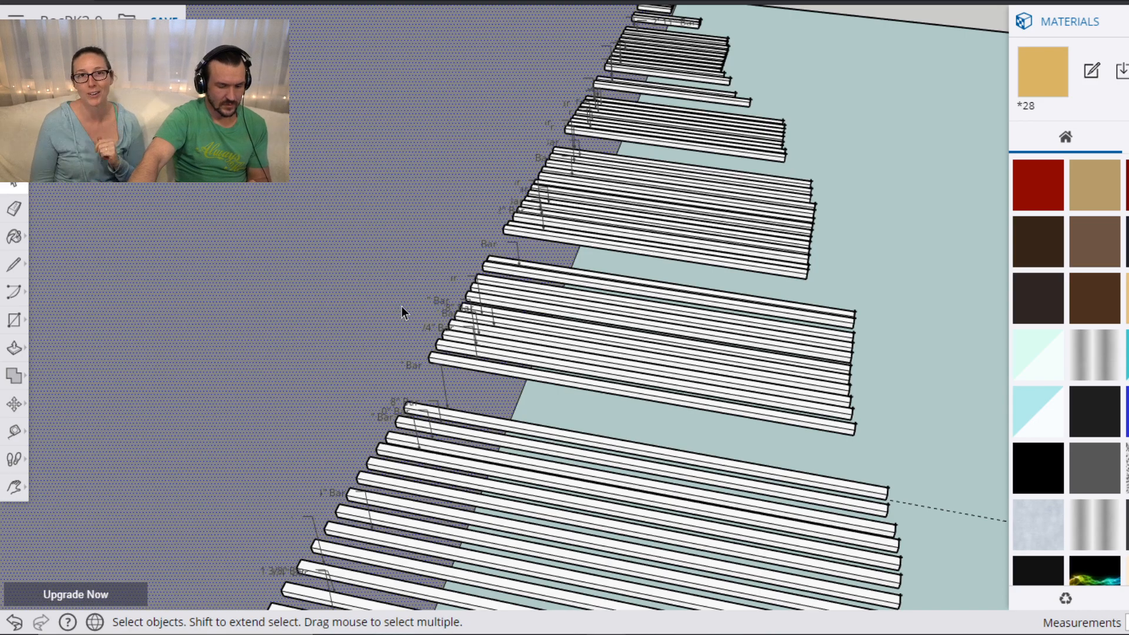
{"action": "key", "text": "Delete"}
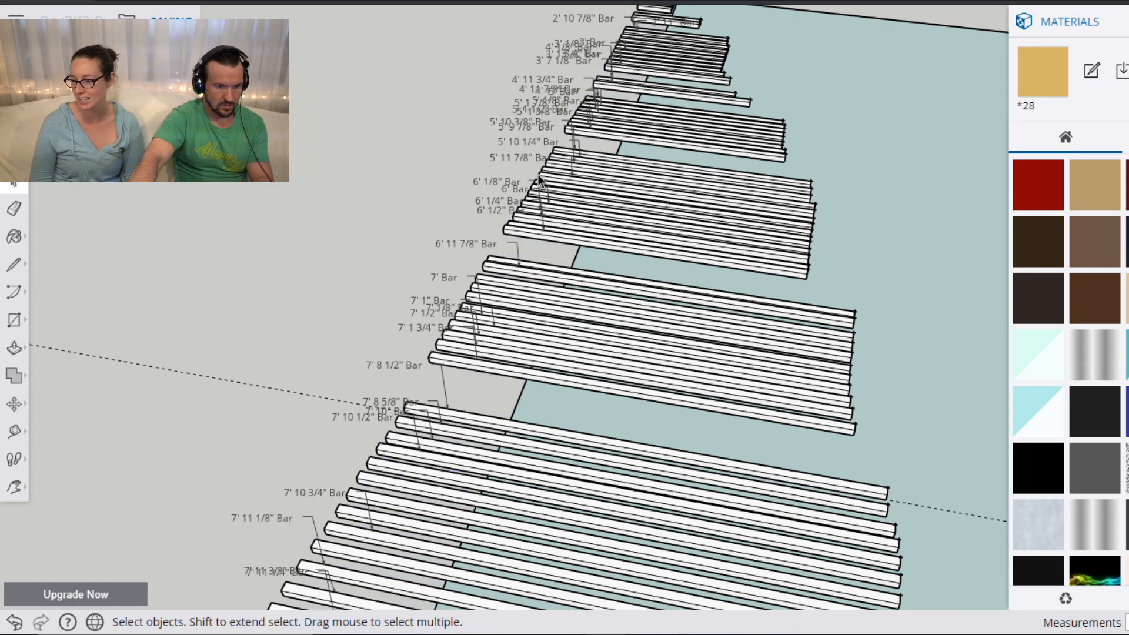
Move the 6' 11 7/8" bar from the bar stock into the gym, beside the vault unit.
{"action": "left_click", "coordinate": [711, 261]}
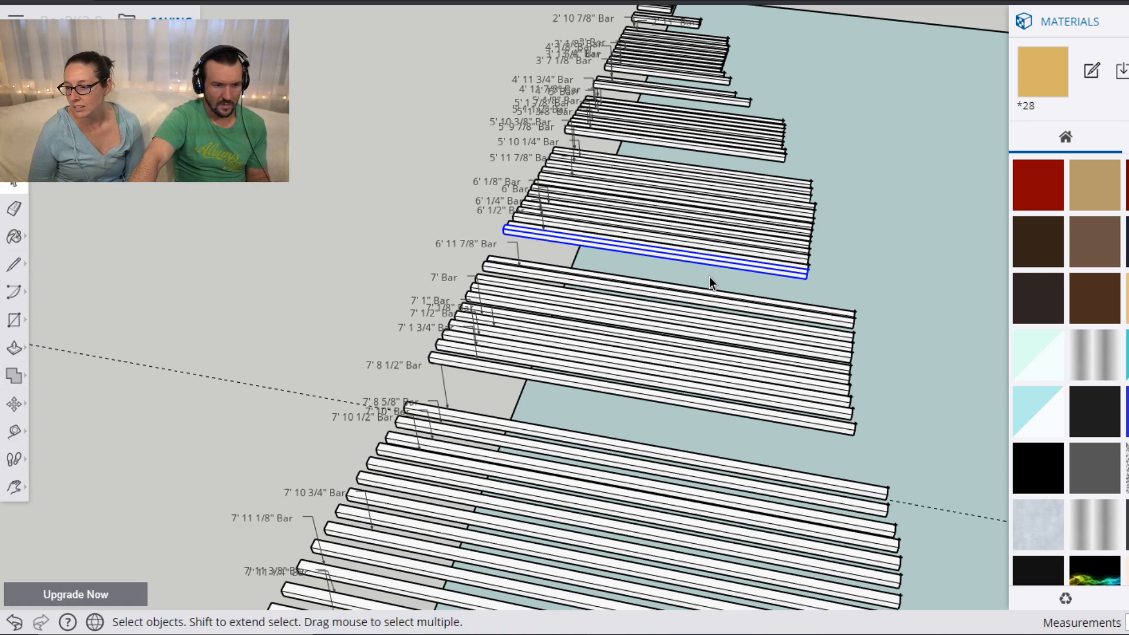
{"action": "left_click", "coordinate": [705, 295]}
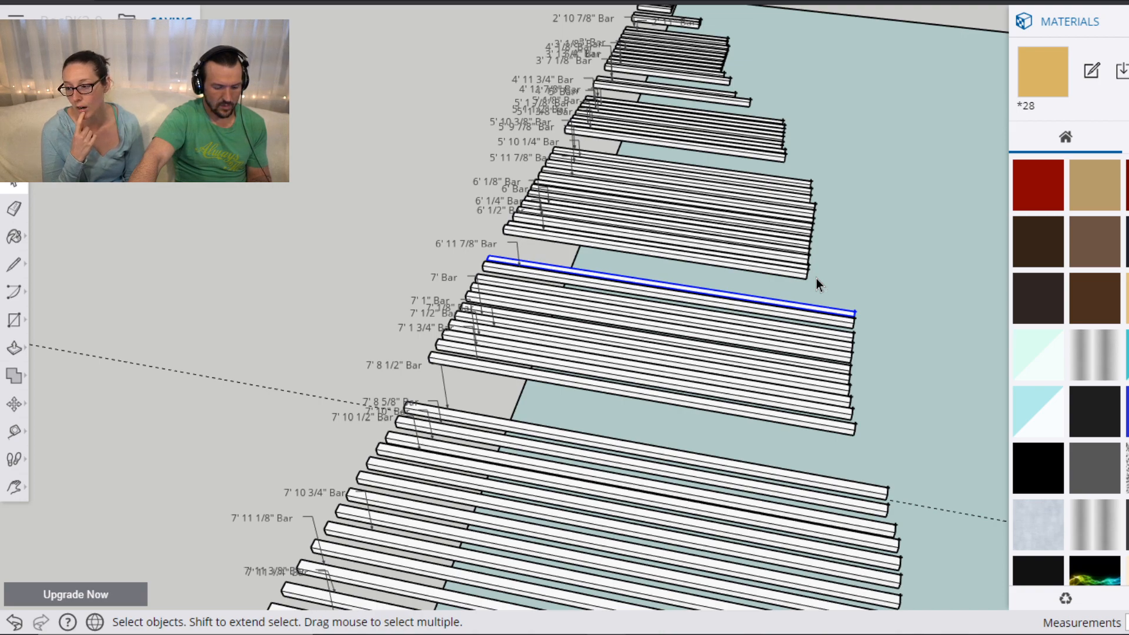
{"action": "key", "text": "m"}
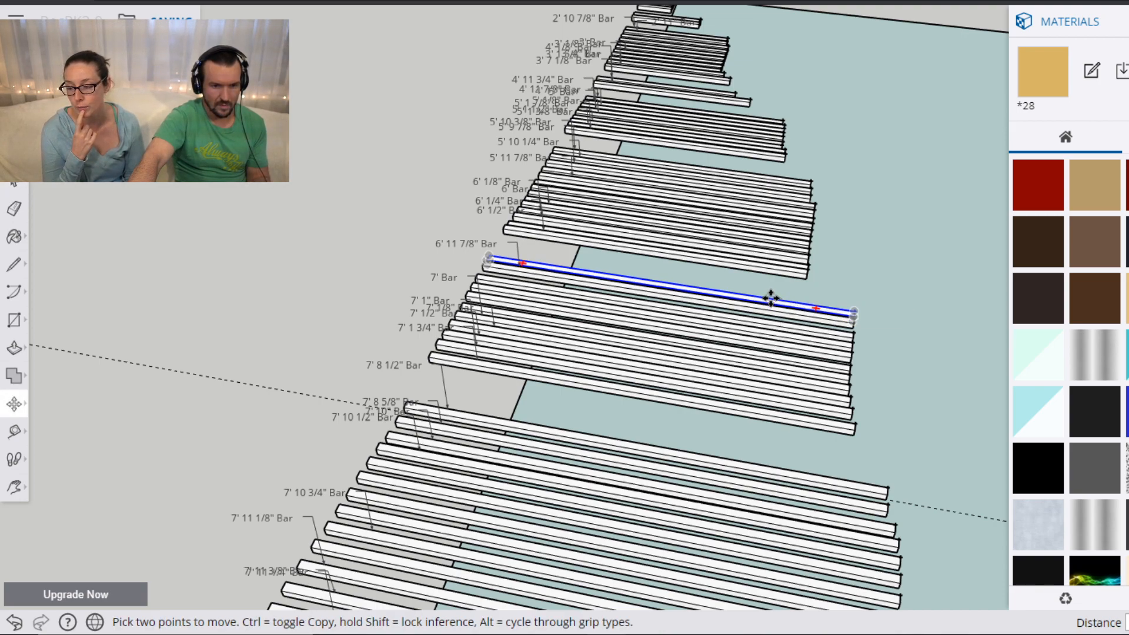
{"action": "left_click", "coordinate": [772, 298]}
{"action": "key", "text": "h"}
{"action": "left_click_drag", "start_coordinate": [986, 418], "coordinate": [731, 257]}
{"action": "scroll", "coordinate": [732, 257], "scroll_direction": "down", "scroll_amount": 5}
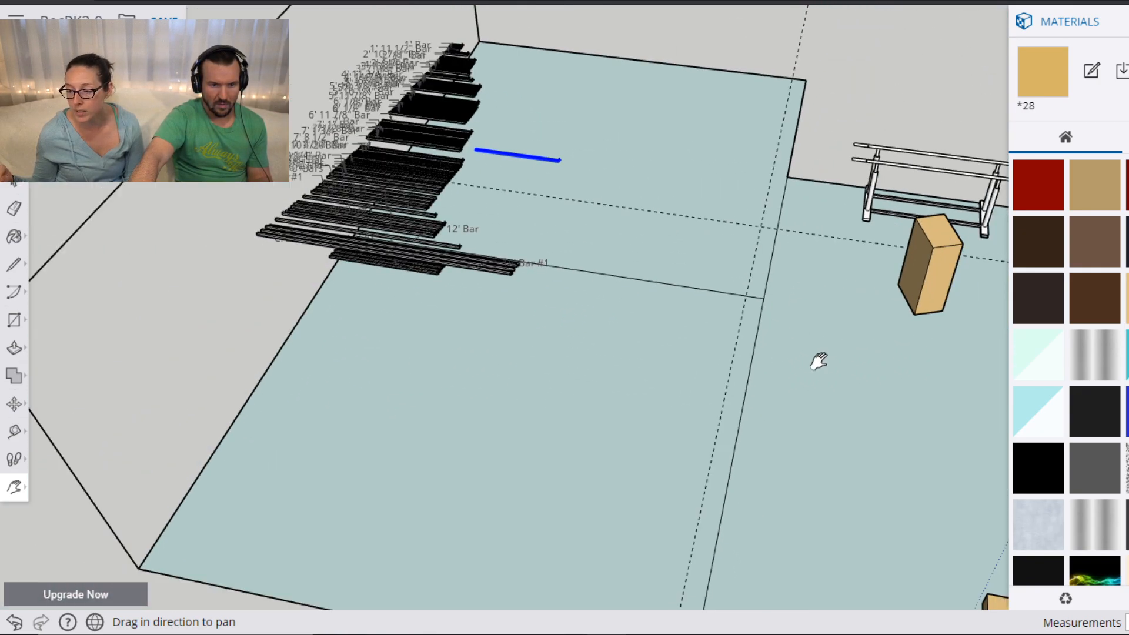
{"action": "left_click_drag", "start_coordinate": [905, 397], "coordinate": [414, 268]}
{"action": "left_click_drag", "start_coordinate": [858, 385], "coordinate": [342, 257]}
{"action": "left_click_drag", "start_coordinate": [808, 288], "coordinate": [640, 403]}
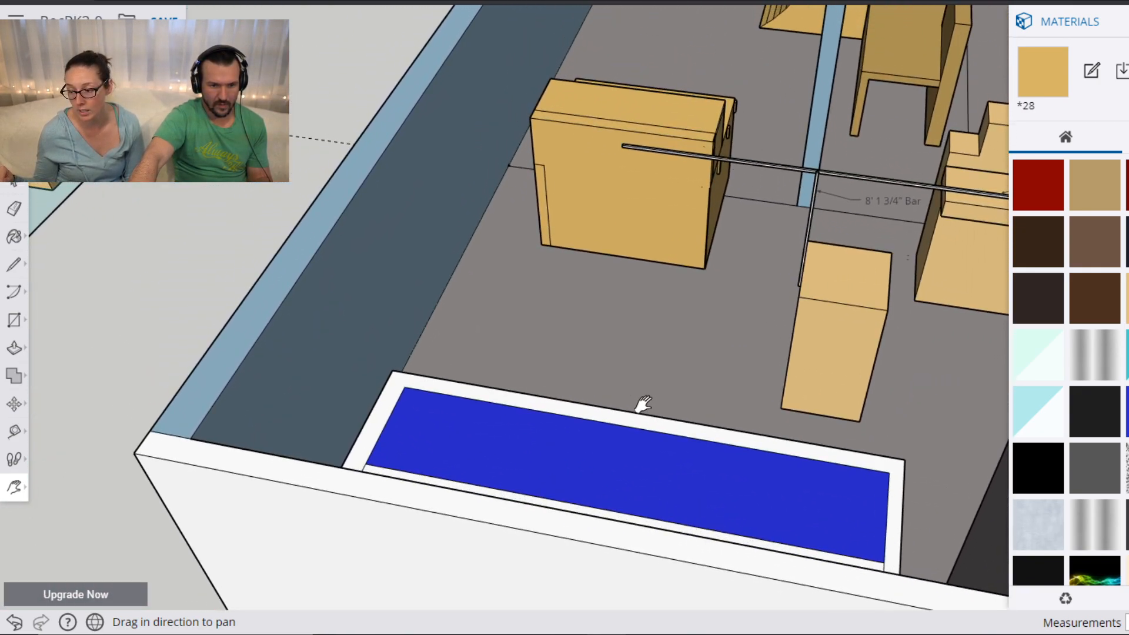
{"action": "scroll", "coordinate": [695, 317], "scroll_direction": "up", "scroll_amount": 2}
{"action": "key", "text": "m"}
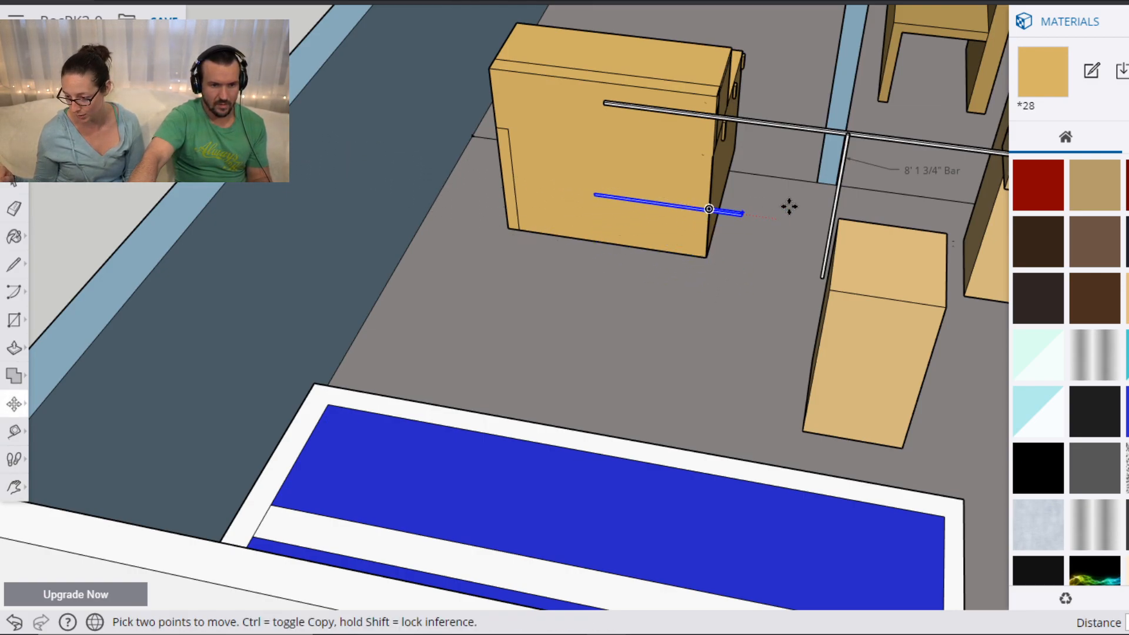
{"action": "scroll", "coordinate": [690, 199], "scroll_direction": "up", "scroll_amount": 4}
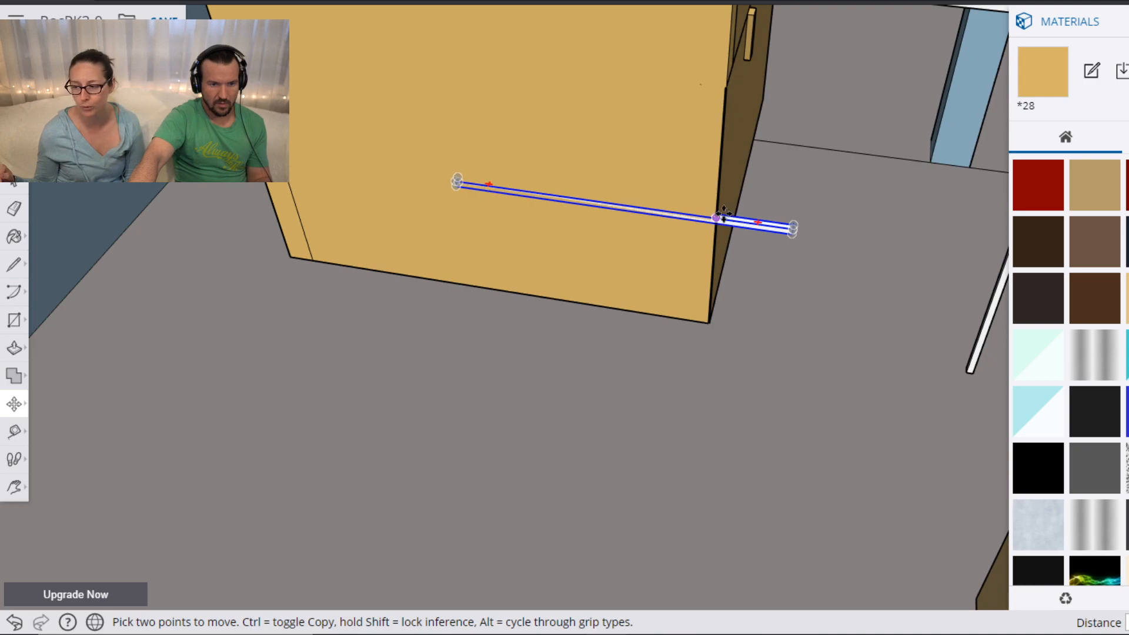
Slide the 6' 11 7/8" bar away from the vault unit until its end meets the upright 8' 1 3/4" bar.
{"action": "left_click", "coordinate": [716, 218]}
{"action": "left_click", "coordinate": [714, 231]}
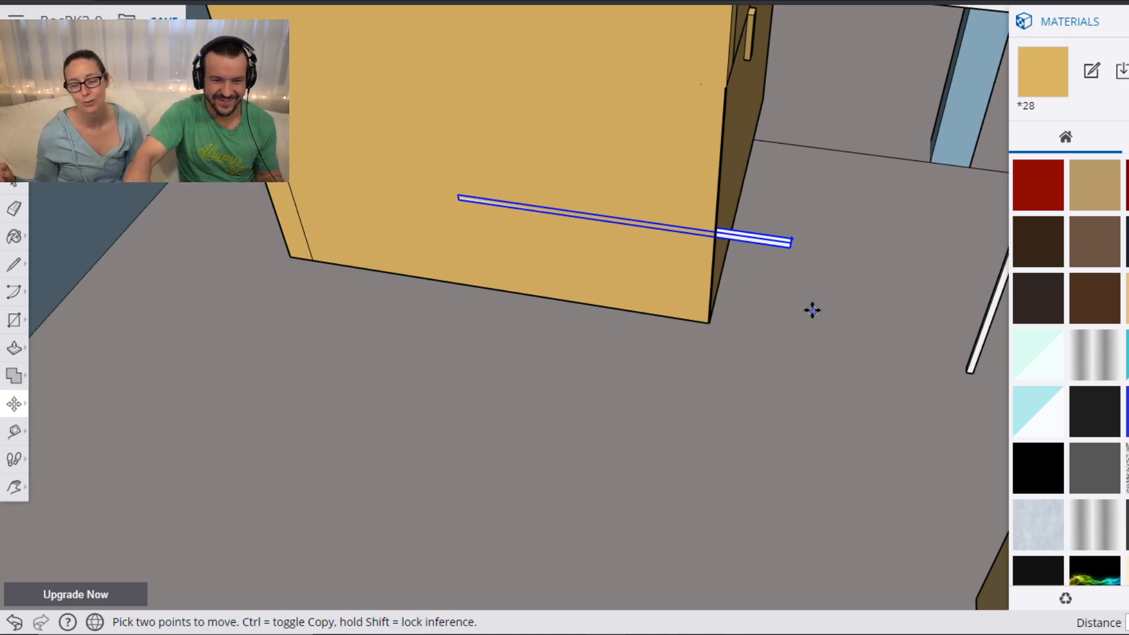
{"action": "left_click", "coordinate": [784, 248]}
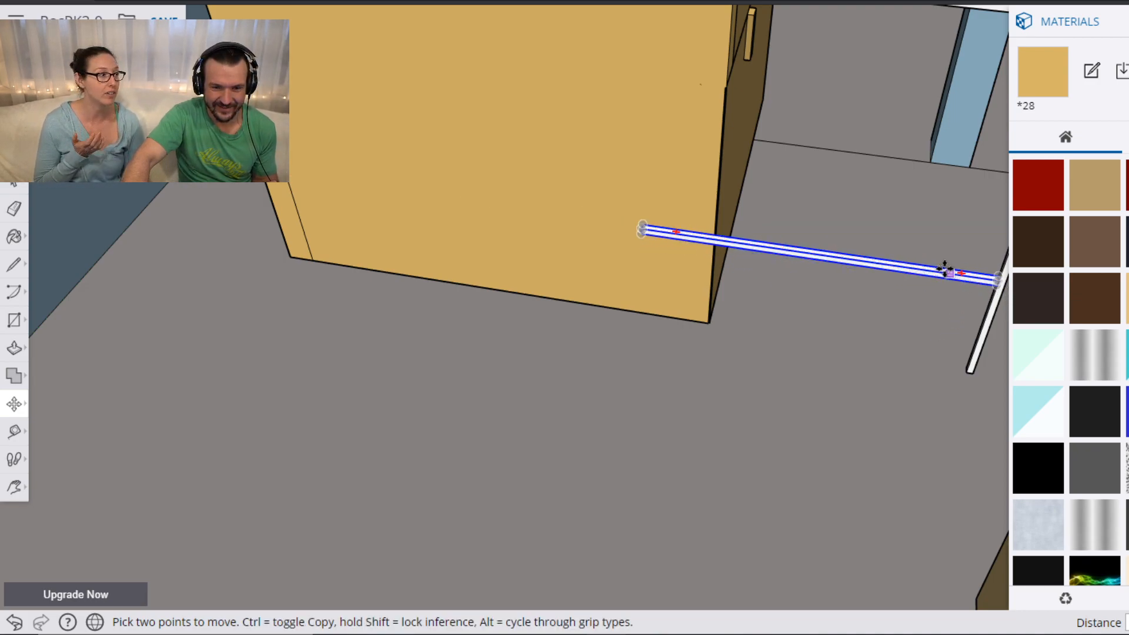
{"action": "key", "text": "o"}
{"action": "key", "text": "h"}
{"action": "left_click_drag", "start_coordinate": [976, 313], "coordinate": [780, 365]}
{"action": "left_click_drag", "start_coordinate": [905, 294], "coordinate": [814, 365]}
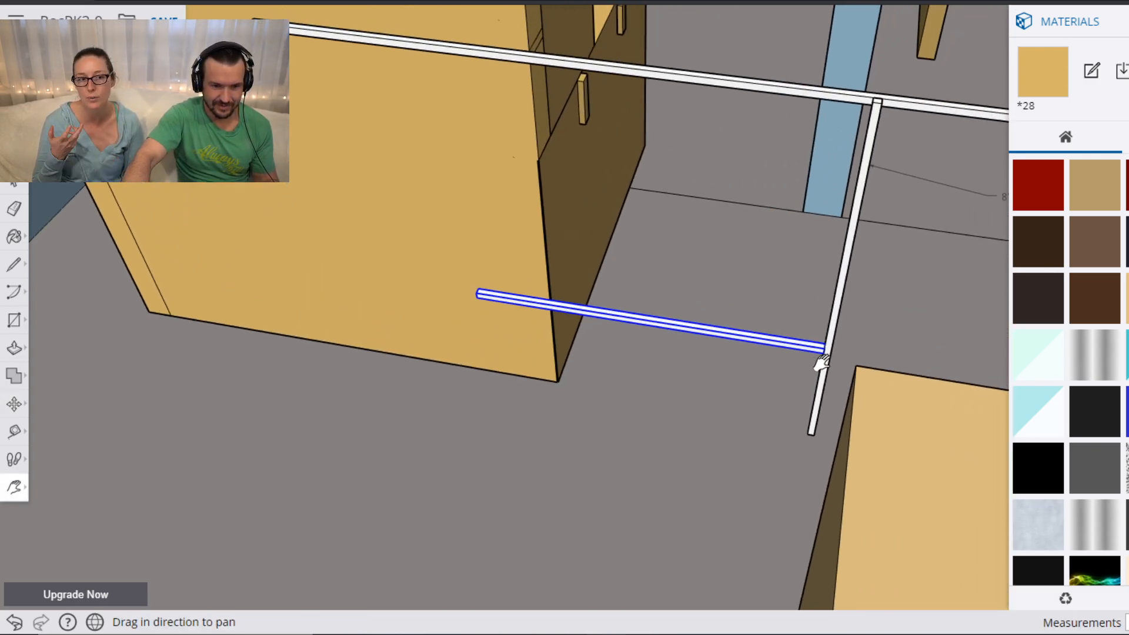
{"action": "scroll", "coordinate": [823, 358], "scroll_direction": "up", "scroll_amount": 3}
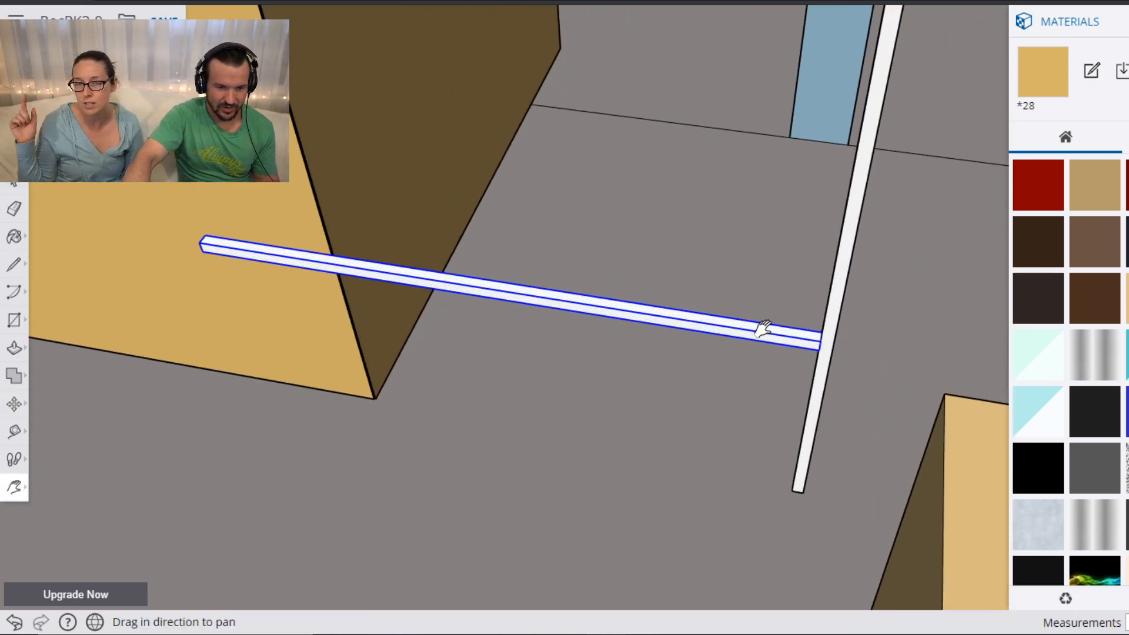
Rotate the 6' 11 7/8" bar horizontally about its end at the upright so it points toward the tall box side.
{"action": "key", "text": "q"}
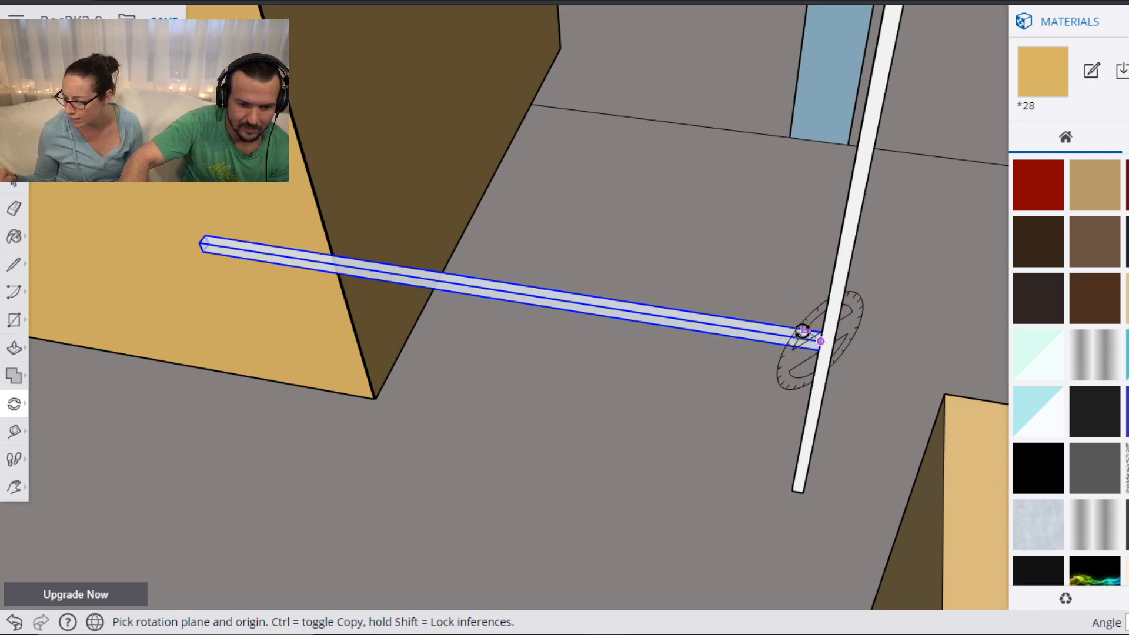
{"action": "left_click", "coordinate": [814, 351]}
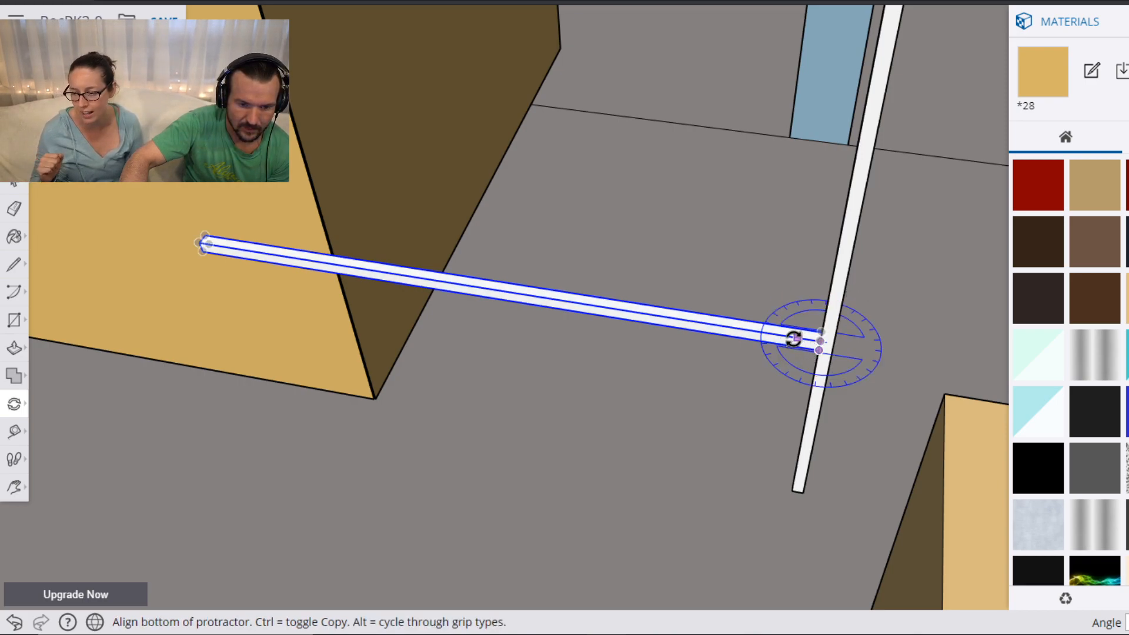
{"action": "left_click", "coordinate": [794, 338]}
{"action": "left_click", "coordinate": [811, 376]}
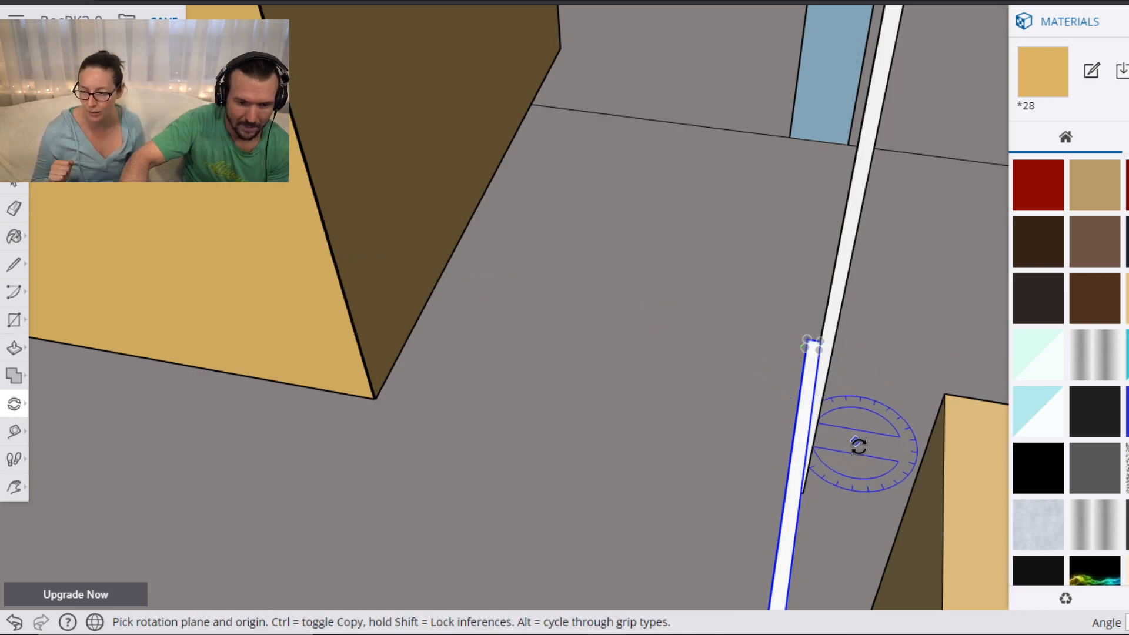
Align the end corner of the 6' 11 7/8" bar with the upright 8' 1 3/4" bar and raise it higher along the upright.
{"action": "middle_click_drag", "start_coordinate": [592, 408], "coordinate": [533, 403]}
{"action": "scroll", "coordinate": [470, 338], "scroll_direction": "up", "scroll_amount": 5}
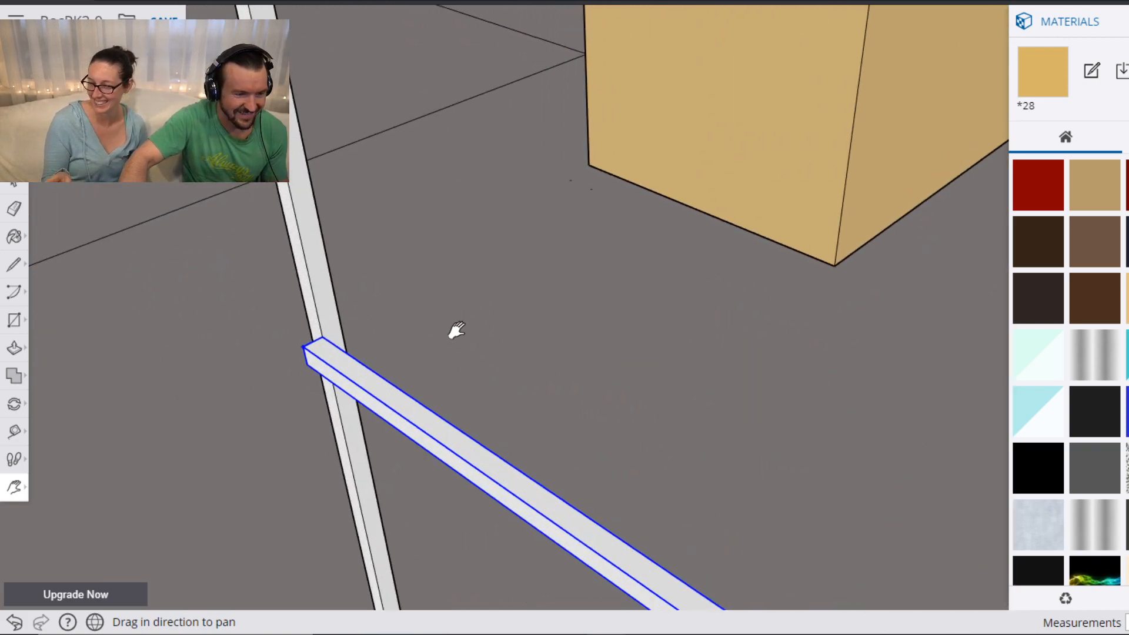
{"action": "key", "text": "m"}
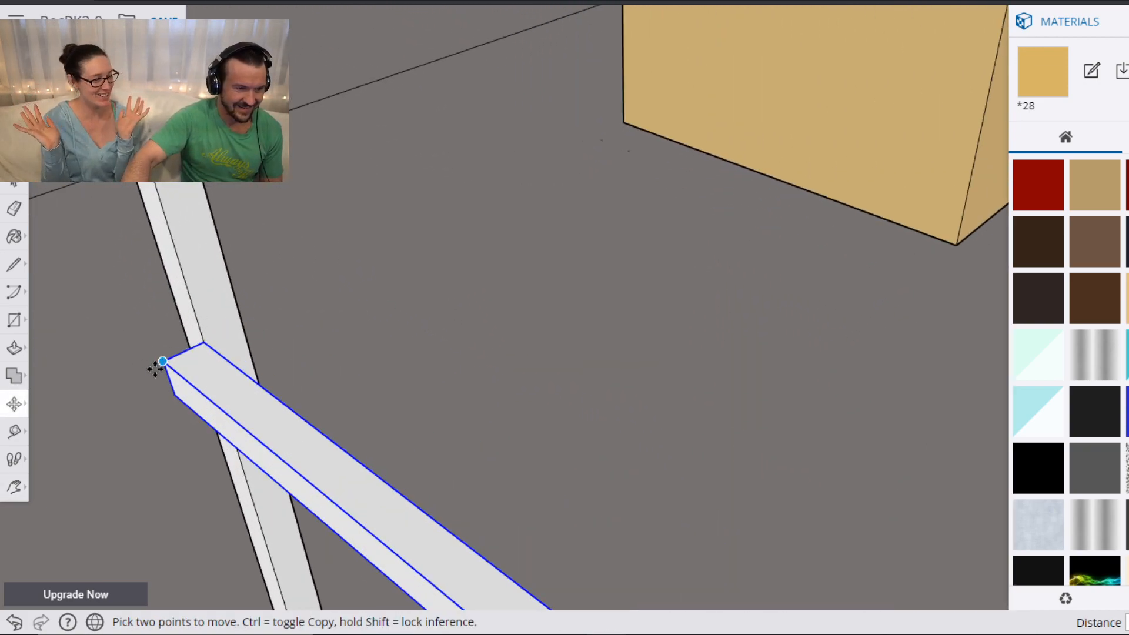
{"action": "left_click", "coordinate": [162, 360]}
{"action": "left_click", "coordinate": [208, 340]}
{"action": "middle_click_drag", "start_coordinate": [208, 340], "coordinate": [346, 346]}
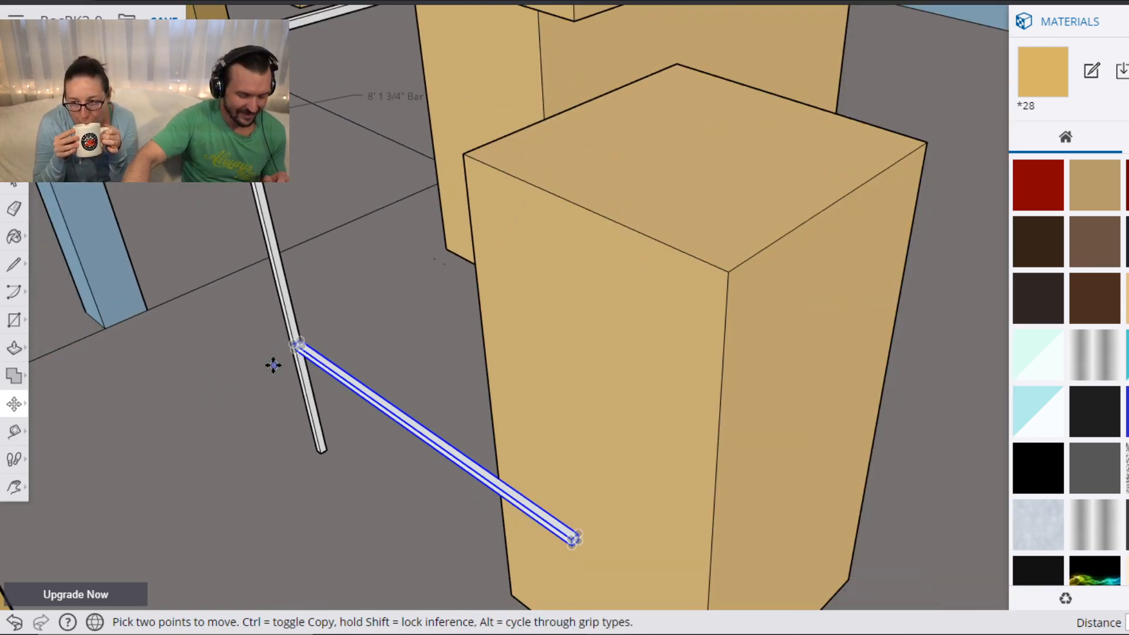
{"action": "left_click", "coordinate": [299, 344]}
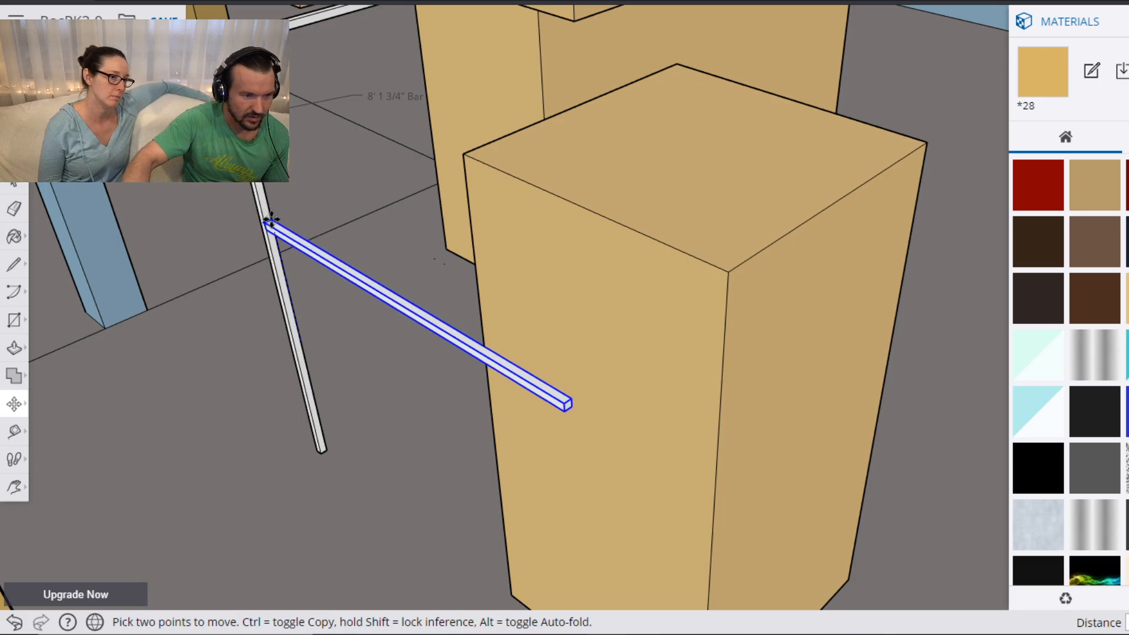
{"action": "scroll", "coordinate": [449, 416], "scroll_direction": "down", "scroll_amount": 3}
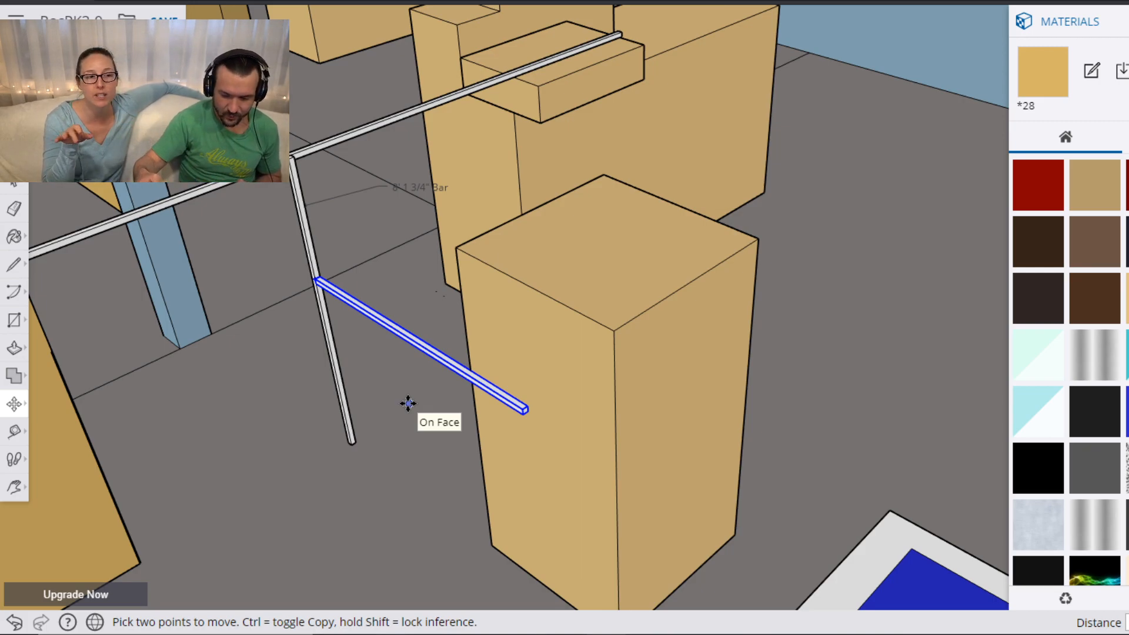
Pull the 5' 9 7/8" bar out of the bar stock onto the open area beside the racks.
{"action": "scroll", "coordinate": [464, 303], "scroll_direction": "down", "scroll_amount": 4}
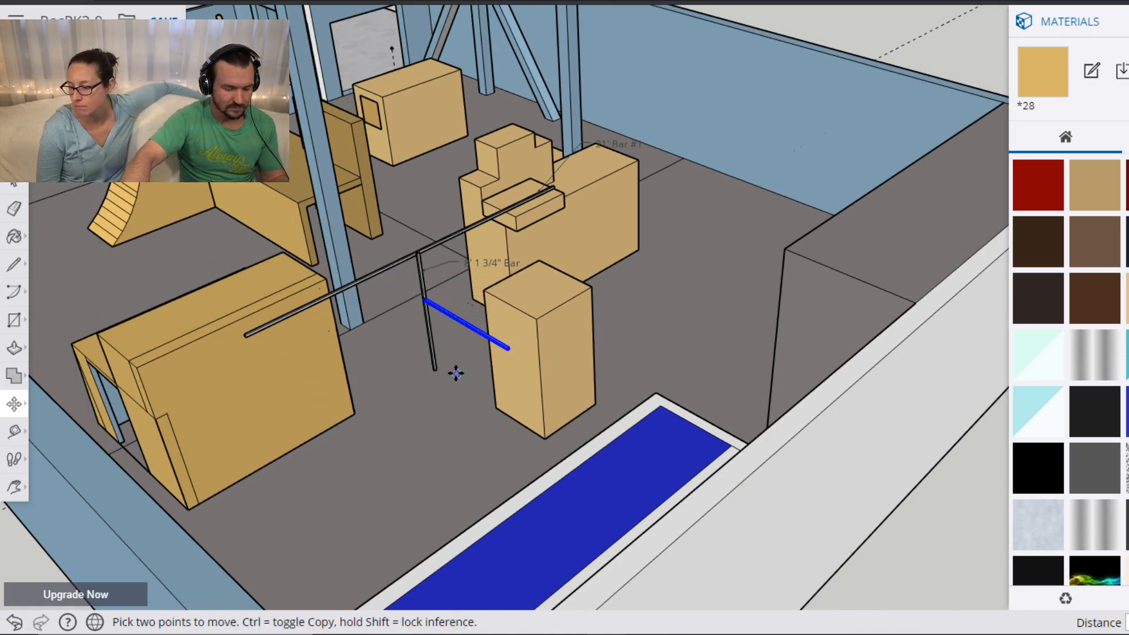
{"action": "key", "text": "h"}
{"action": "middle_click_drag", "start_coordinate": [385, 339], "coordinate": [269, 273]}
{"action": "scroll", "coordinate": [269, 273], "scroll_direction": "down", "scroll_amount": 3}
{"action": "left_click_drag", "start_coordinate": [269, 274], "coordinate": [534, 438]}
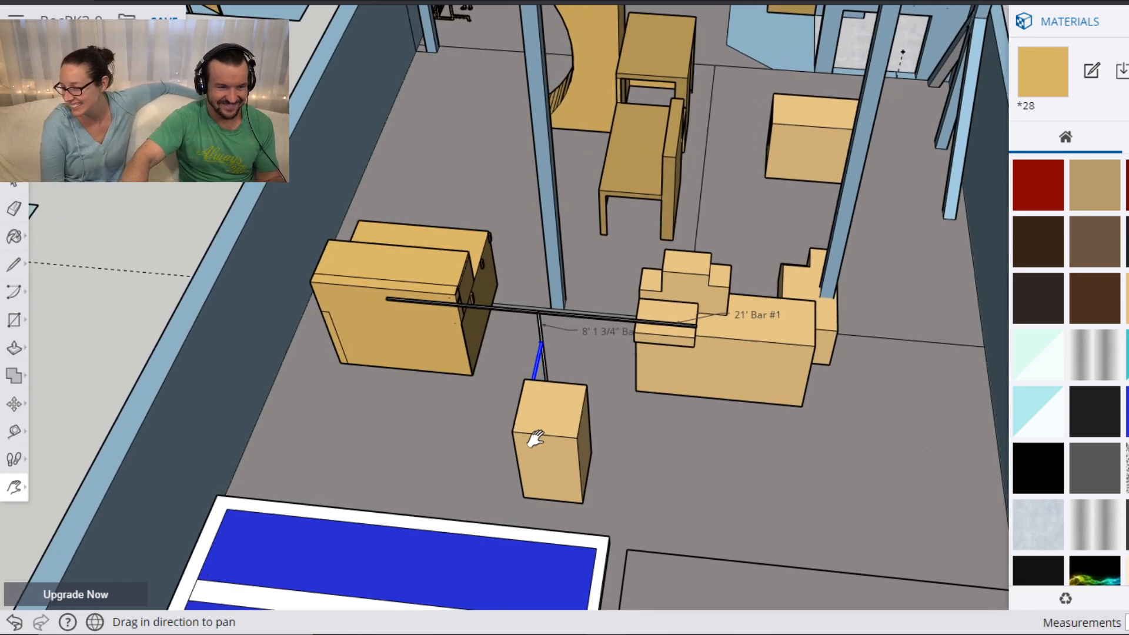
{"action": "left_click_drag", "start_coordinate": [535, 438], "coordinate": [647, 352]}
{"action": "left_click_drag", "start_coordinate": [360, 280], "coordinate": [987, 321]}
{"action": "left_click_drag", "start_coordinate": [261, 224], "coordinate": [758, 329]}
{"action": "scroll", "coordinate": [480, 300], "scroll_direction": "up", "scroll_amount": 3}
{"action": "scroll", "coordinate": [480, 300], "scroll_direction": "up", "scroll_amount": 4}
{"action": "left_click_drag", "start_coordinate": [585, 153], "coordinate": [522, 532]}
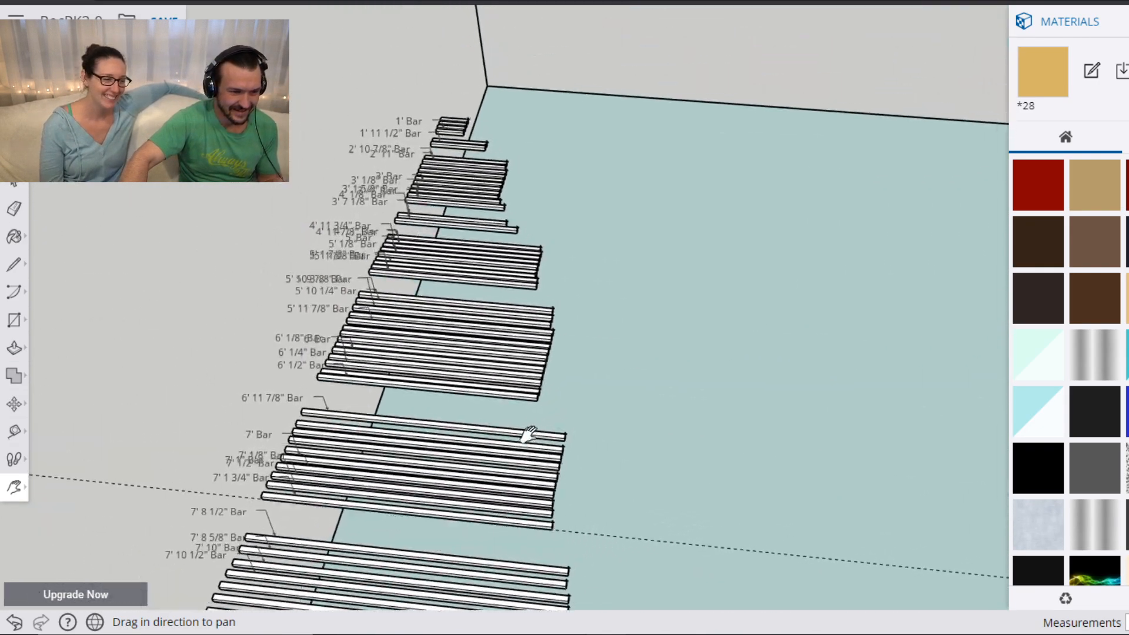
{"action": "scroll", "coordinate": [507, 391], "scroll_direction": "up", "scroll_amount": 2}
{"action": "key", "text": "space"}
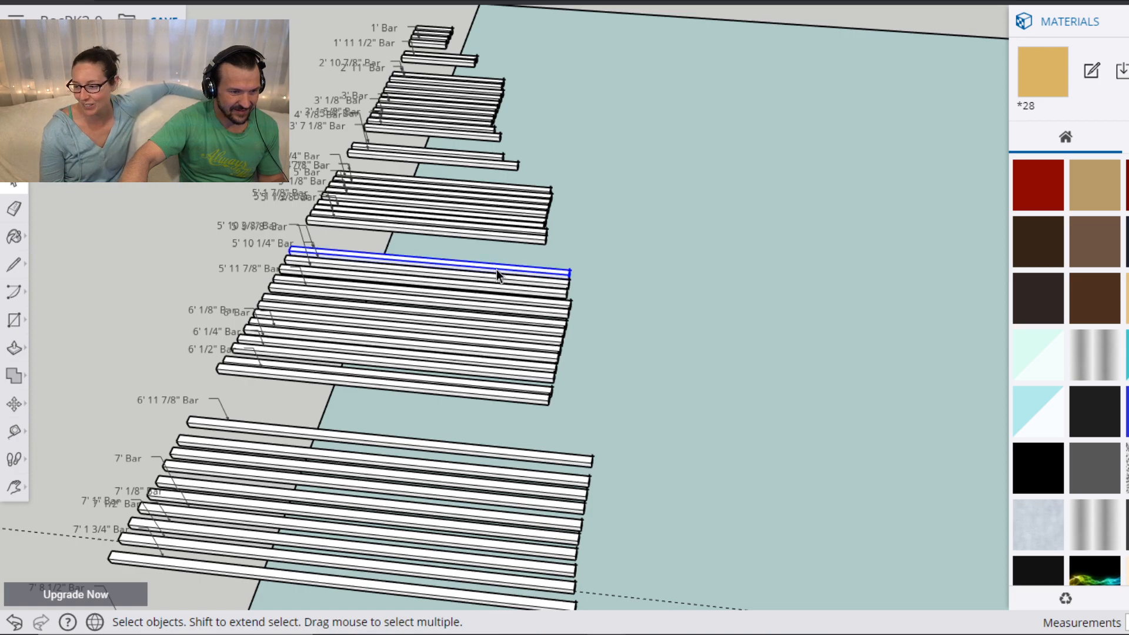
{"action": "key", "text": "m"}
{"action": "left_click", "coordinate": [477, 266]}
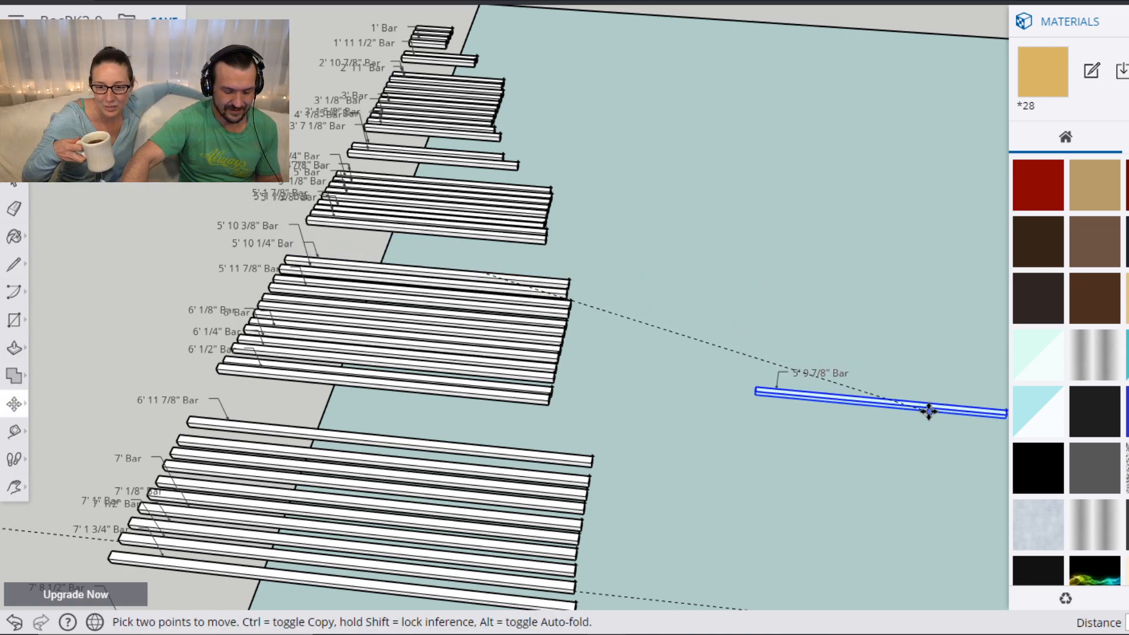
{"action": "left_click", "coordinate": [927, 411]}
Move the 5' 9 7/8" bar from the stock area into the gym, beside the upright 8' 1 3/4" bar.
{"action": "key", "text": "h"}
{"action": "left_click_drag", "start_coordinate": [932, 478], "coordinate": [554, 252]}
{"action": "left_click_drag", "start_coordinate": [846, 391], "coordinate": [605, 297]}
{"action": "scroll", "coordinate": [605, 297], "scroll_direction": "down", "scroll_amount": 5}
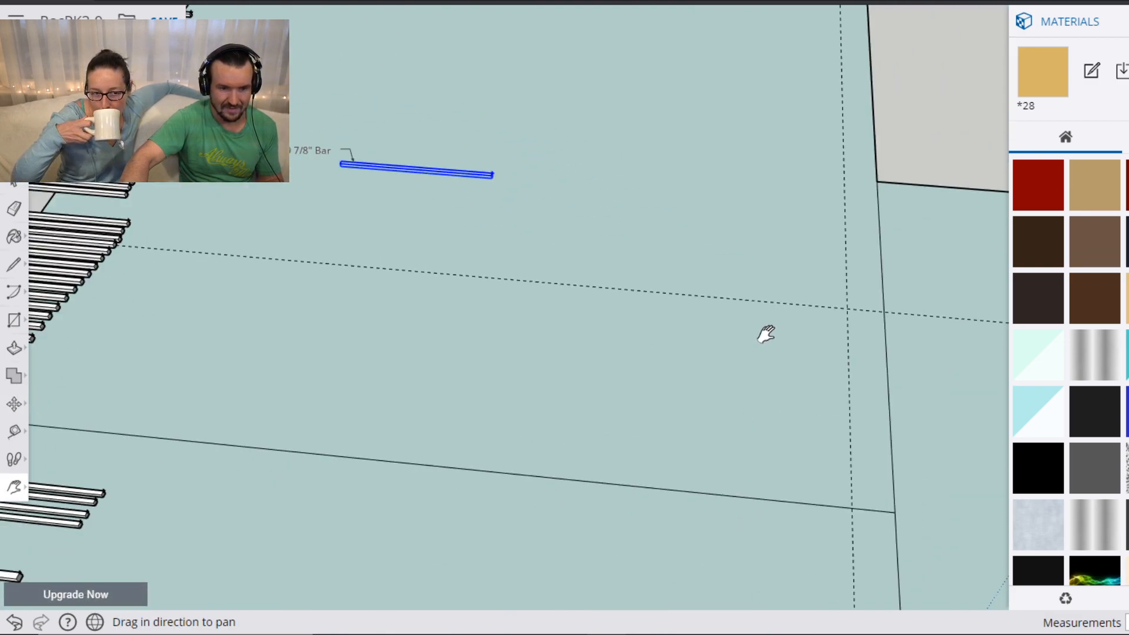
{"action": "left_click_drag", "start_coordinate": [862, 436], "coordinate": [409, 255]}
{"action": "left_click_drag", "start_coordinate": [788, 390], "coordinate": [341, 244]}
{"action": "left_click_drag", "start_coordinate": [769, 340], "coordinate": [423, 288]}
{"action": "left_click_drag", "start_coordinate": [853, 252], "coordinate": [616, 385]}
{"action": "scroll", "coordinate": [616, 385], "scroll_direction": "up", "scroll_amount": 6}
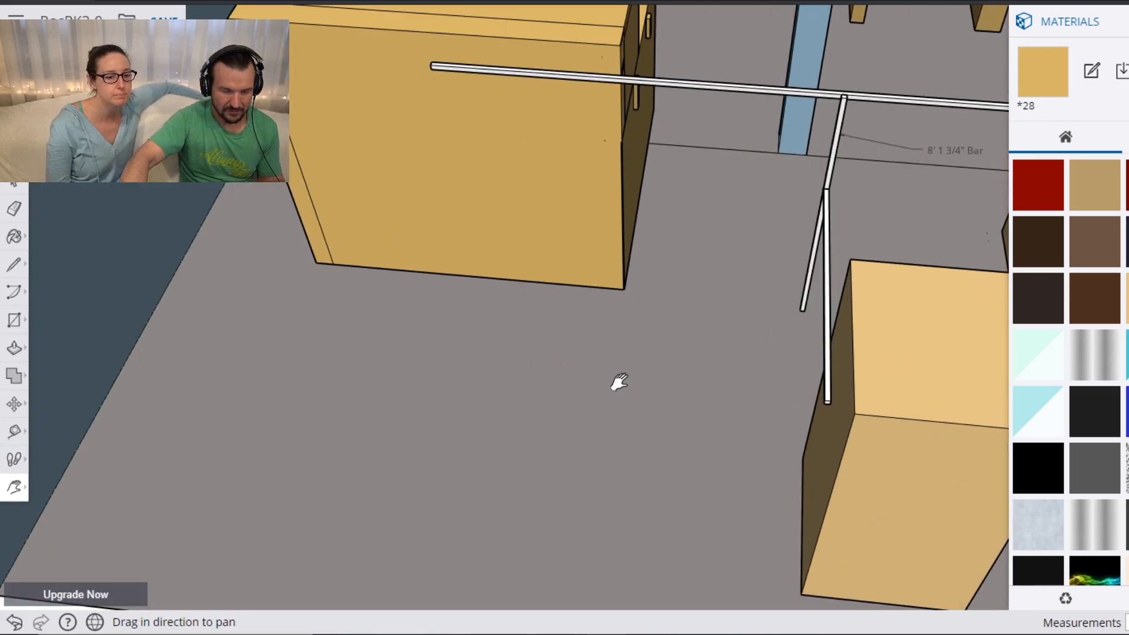
{"action": "key", "text": "m"}
{"action": "left_click", "coordinate": [614, 382]}
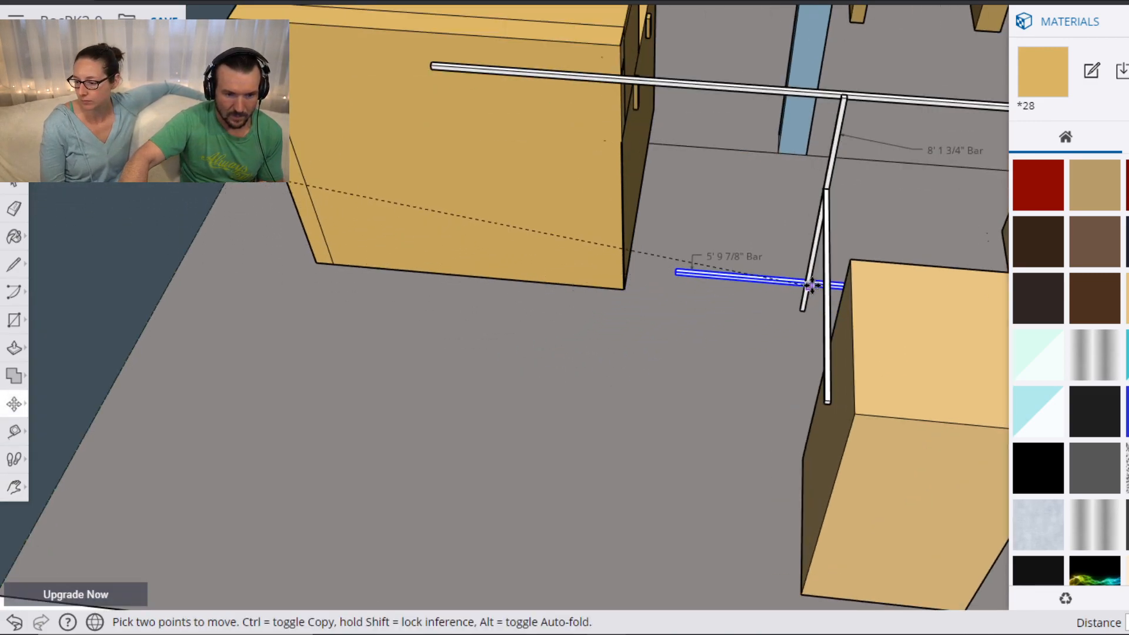
{"action": "left_click", "coordinate": [818, 278]}
Place the end of the 5' 9 7/8" bar against the edge of the upright 8' 1 3/4" bar, near its lower end.
{"action": "scroll", "coordinate": [777, 280], "scroll_direction": "up", "scroll_amount": 4}
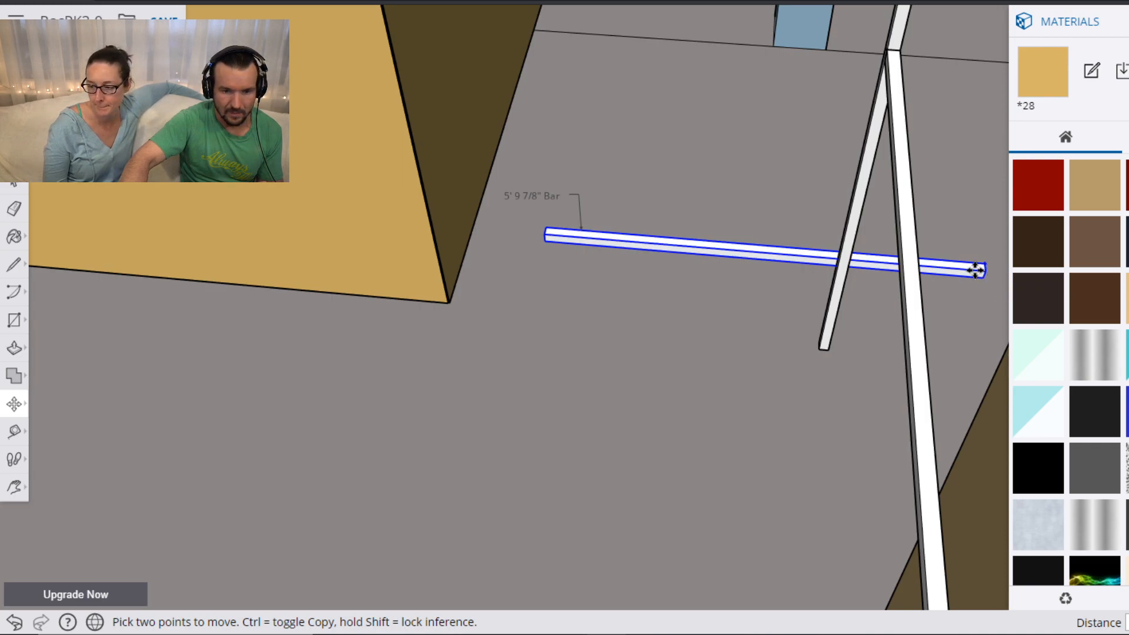
{"action": "left_click", "coordinate": [988, 270]}
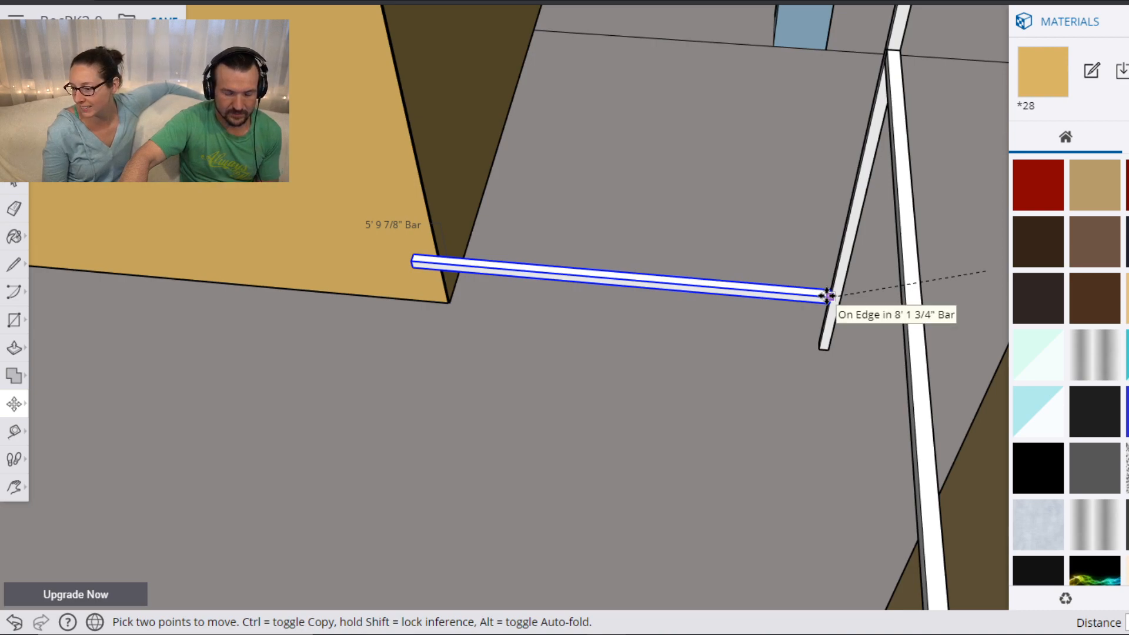
{"action": "left_click", "coordinate": [827, 295]}
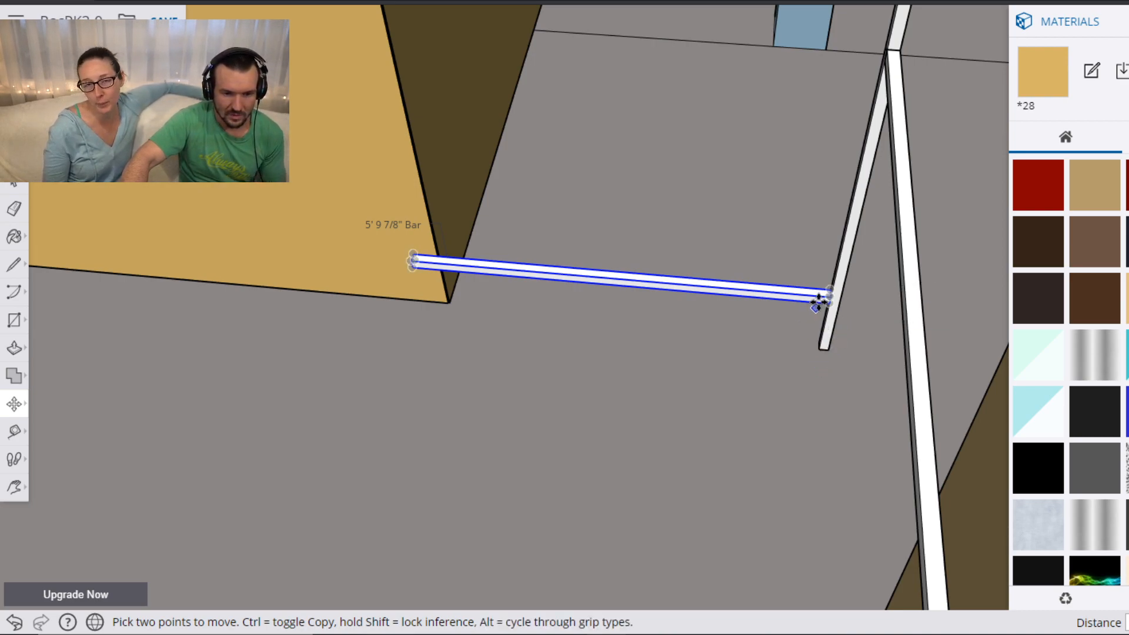
Rotate the 5' 9 7/8" bar horizontally about its end to run alongside the tall box, and align its end corner with the upright.
{"action": "scroll", "coordinate": [819, 252], "scroll_direction": "up", "scroll_amount": 3}
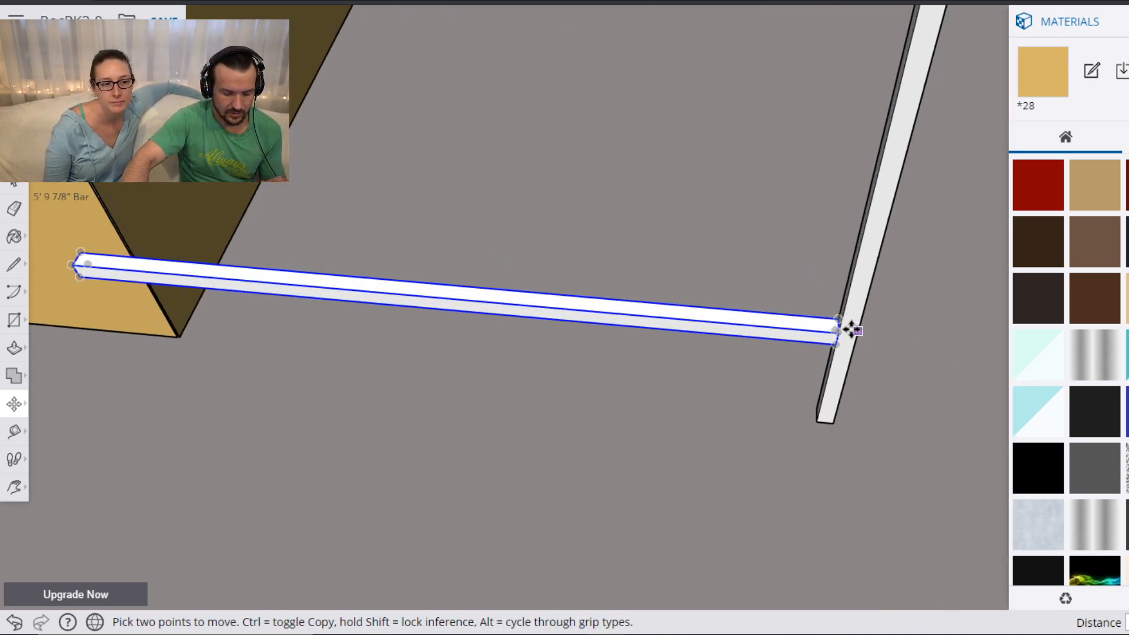
{"action": "key", "text": "q"}
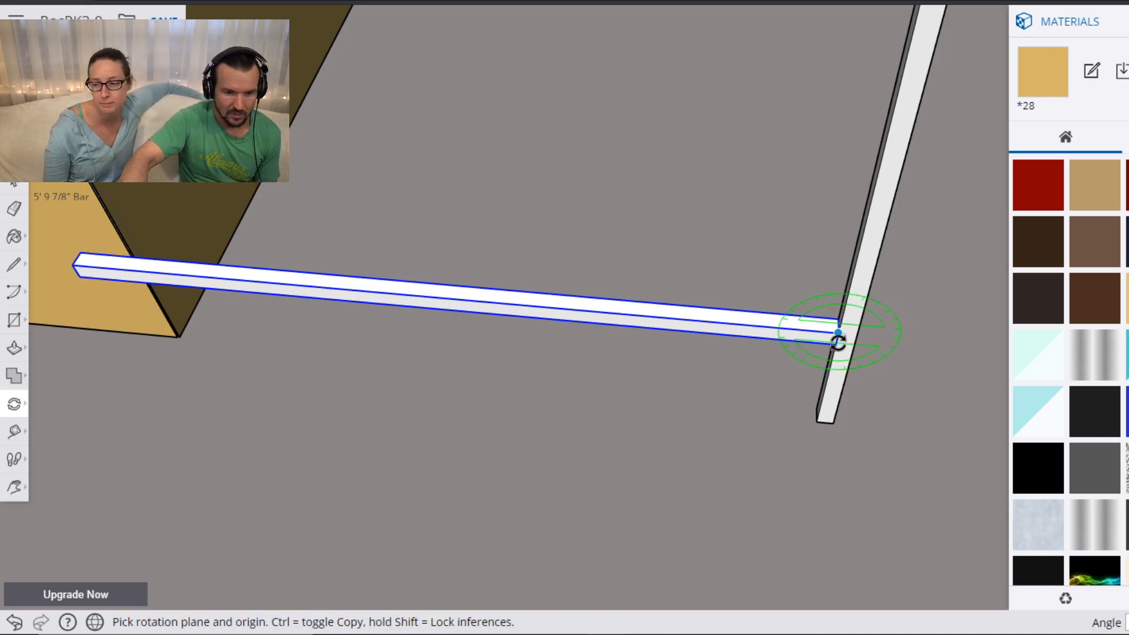
{"action": "left_click", "coordinate": [836, 335]}
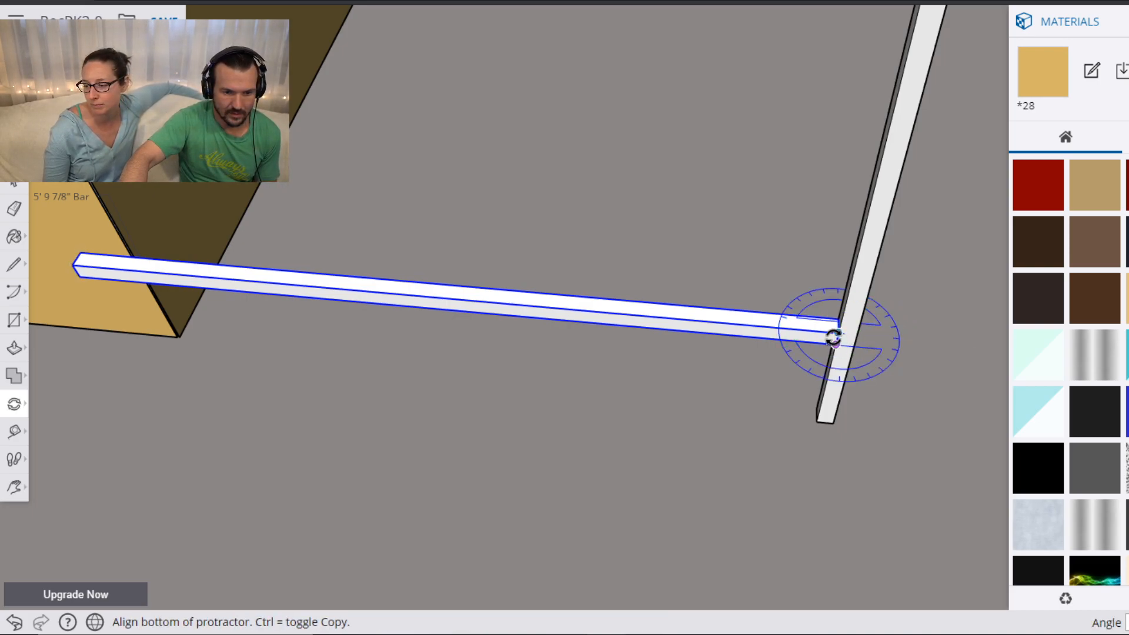
{"action": "left_click", "coordinate": [802, 329]}
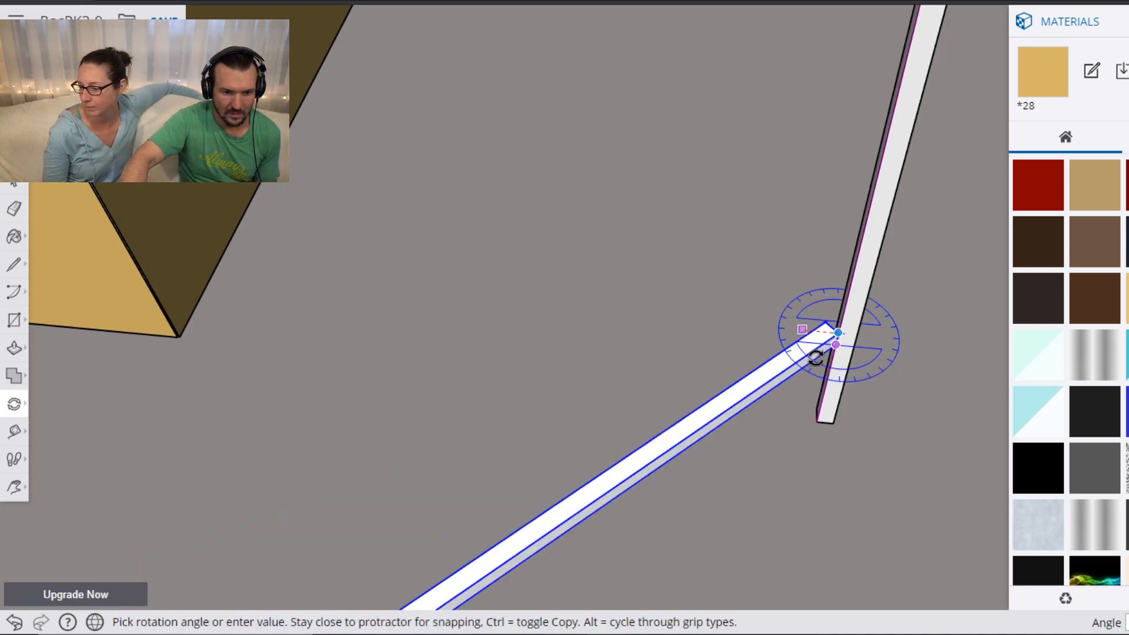
{"action": "left_click", "coordinate": [843, 402]}
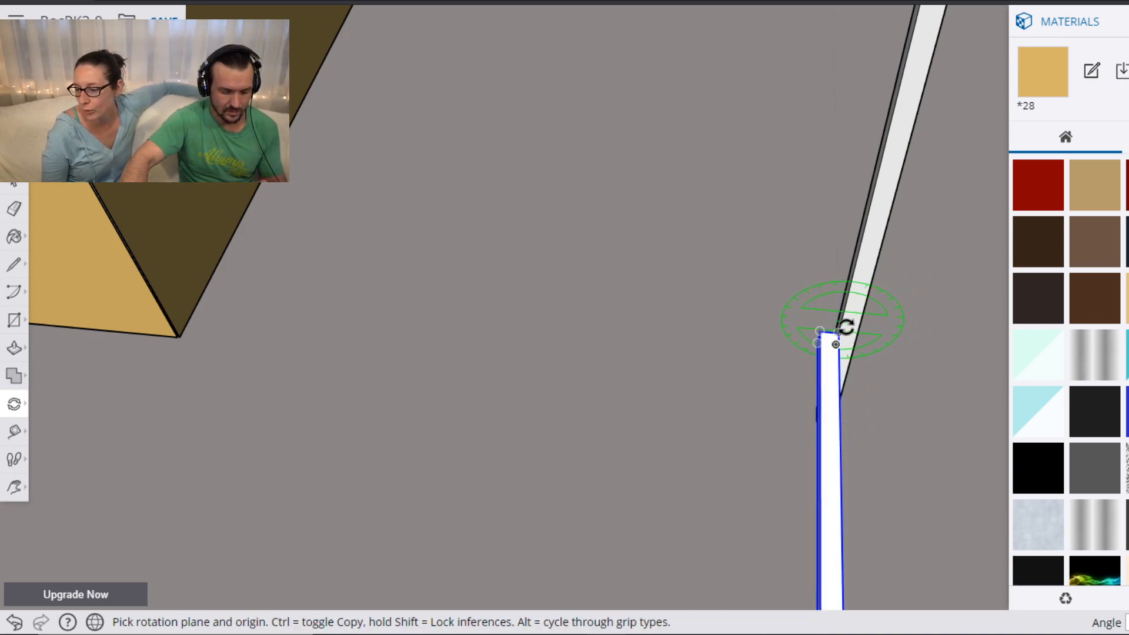
{"action": "key", "text": "m"}
{"action": "left_click", "coordinate": [820, 331]}
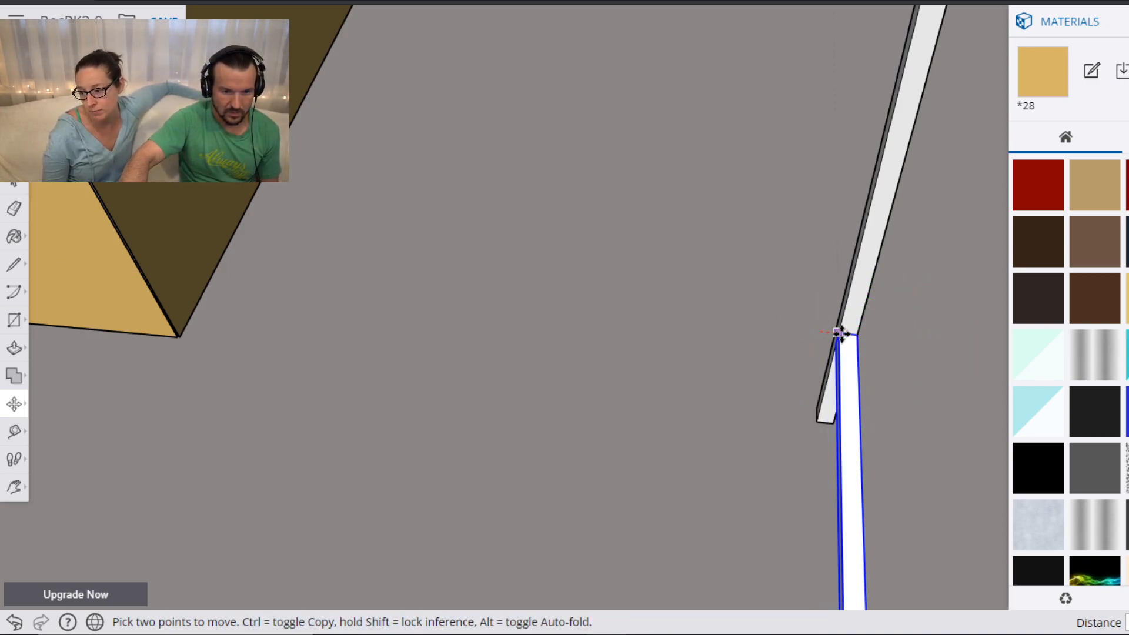
Examine the bar arrangement around the upright and the tall box from several angles.
{"action": "middle_click_drag", "start_coordinate": [665, 366], "coordinate": [855, 307]}
{"action": "middle_click_drag", "start_coordinate": [845, 388], "coordinate": [567, 324], "text": "shift"}
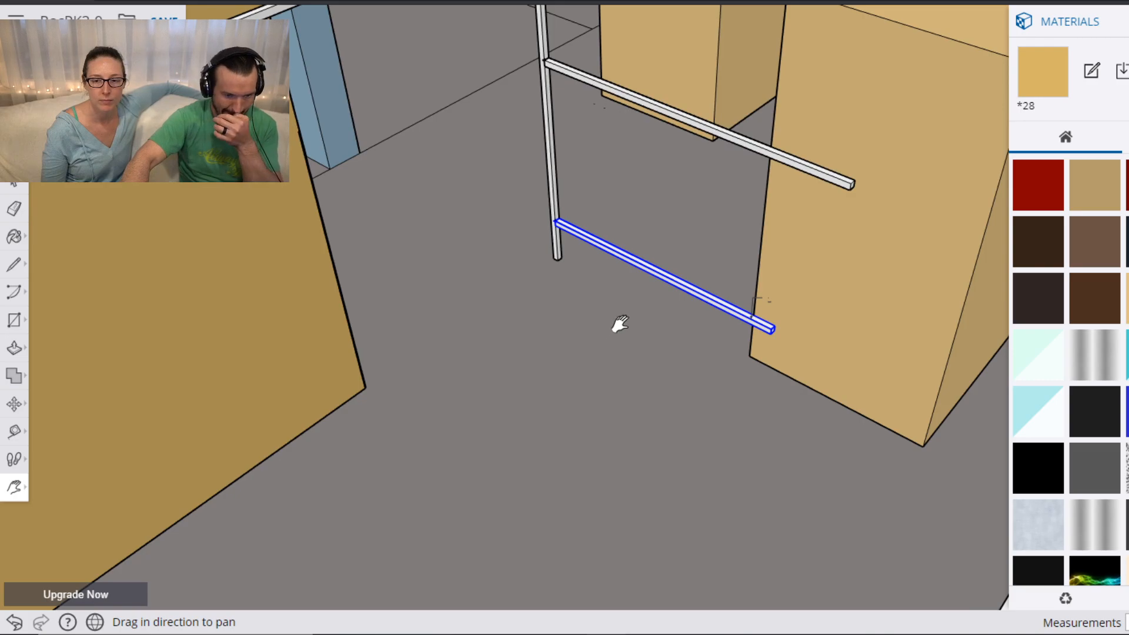
{"action": "scroll", "coordinate": [669, 309], "scroll_direction": "down", "scroll_amount": 3}
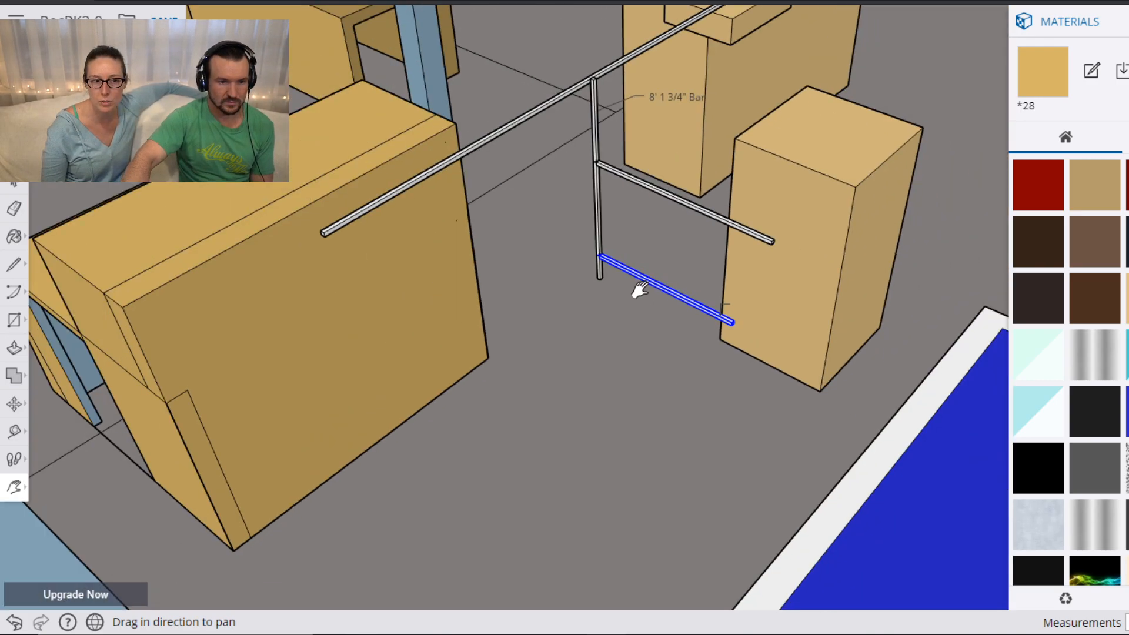
{"action": "scroll", "coordinate": [637, 290], "scroll_direction": "down", "scroll_amount": 1}
{"action": "left_click_drag", "start_coordinate": [713, 166], "coordinate": [710, 283]}
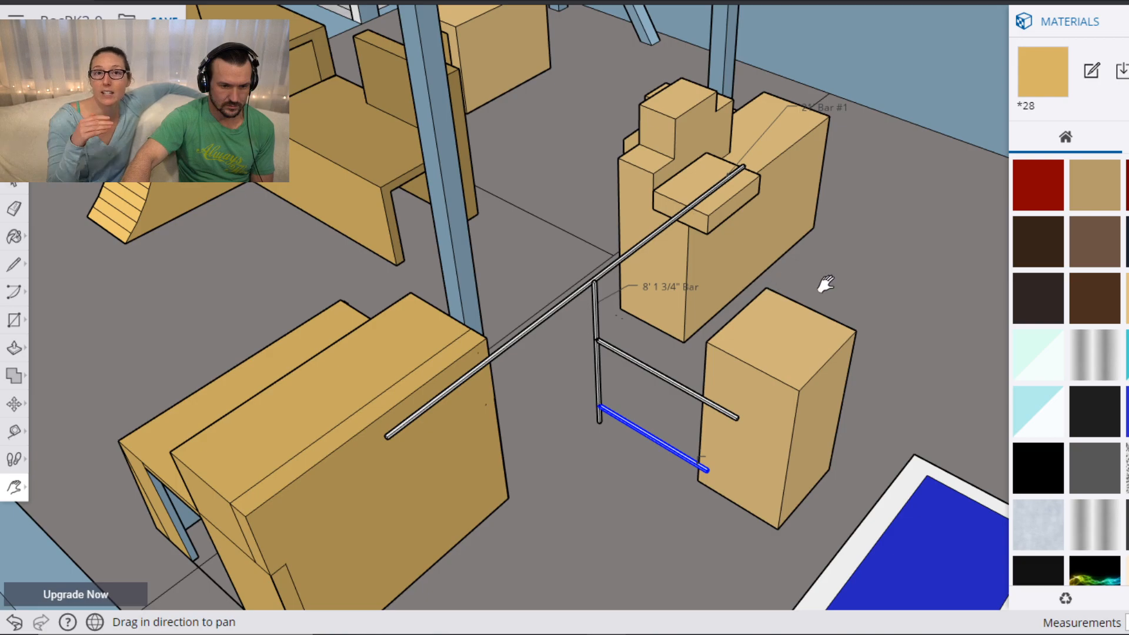
{"action": "middle_click_drag", "start_coordinate": [821, 271], "coordinate": [536, 294]}
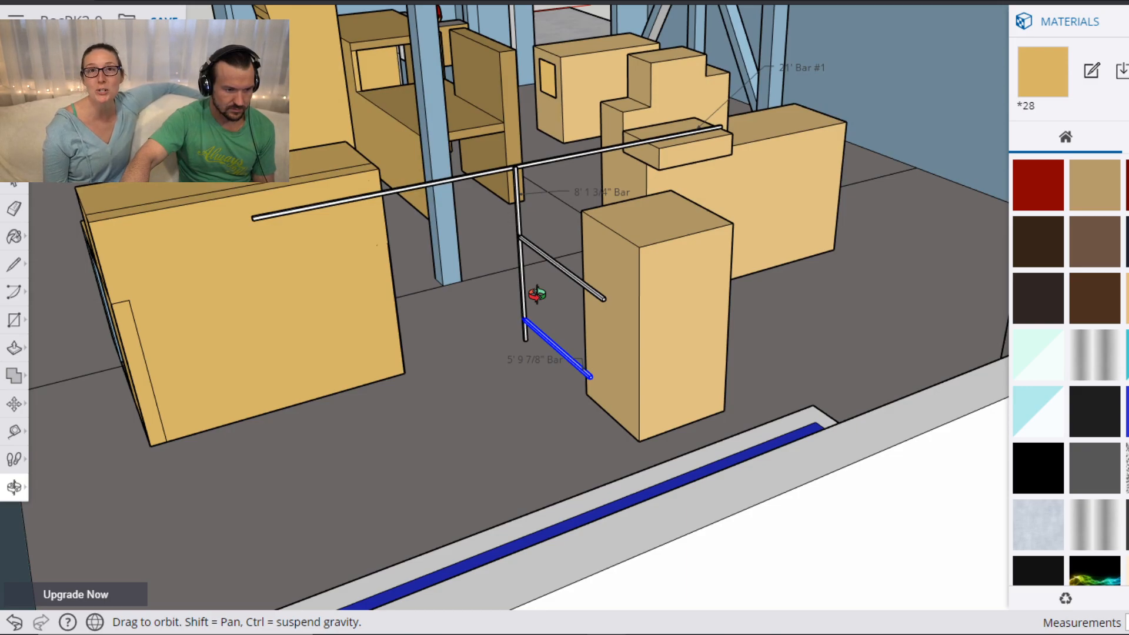
{"action": "middle_click_drag", "start_coordinate": [536, 294], "coordinate": [535, 294]}
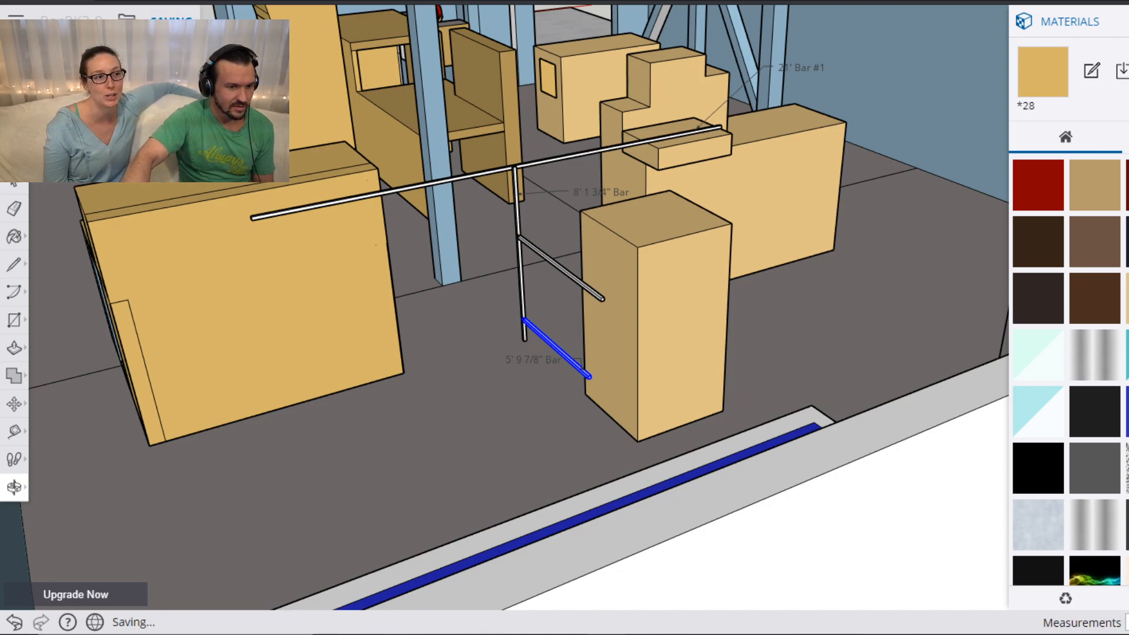
{"action": "key", "text": "h"}
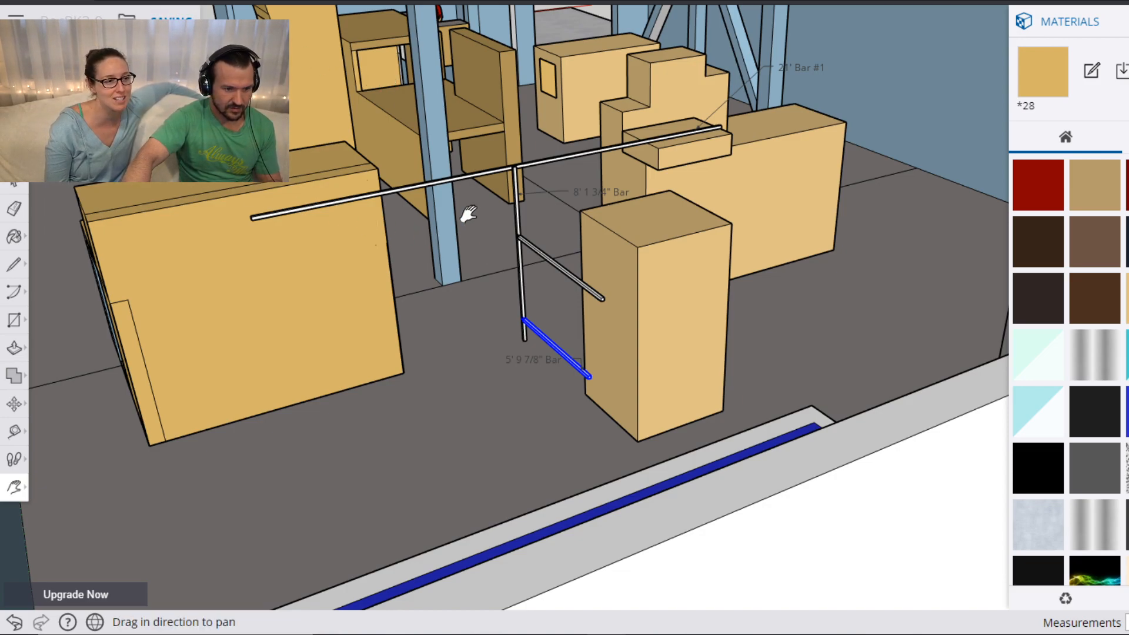
{"action": "left_click_drag", "start_coordinate": [469, 213], "coordinate": [484, 297]}
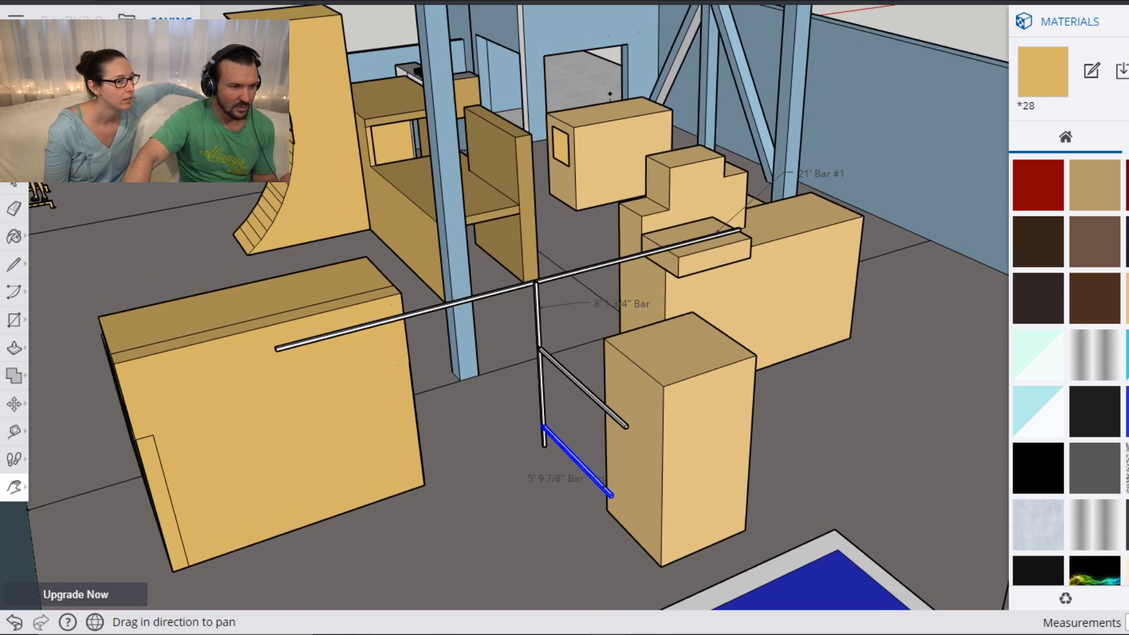
{"action": "left_click", "coordinate": [127, 19]}
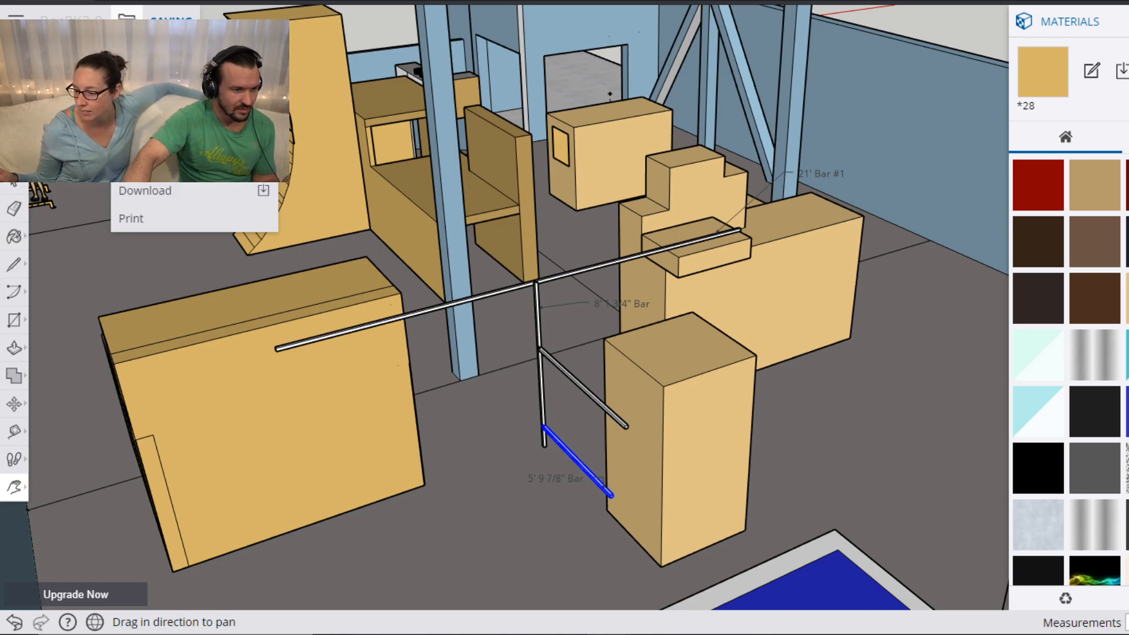
{"action": "left_click", "coordinate": [78, 19]}
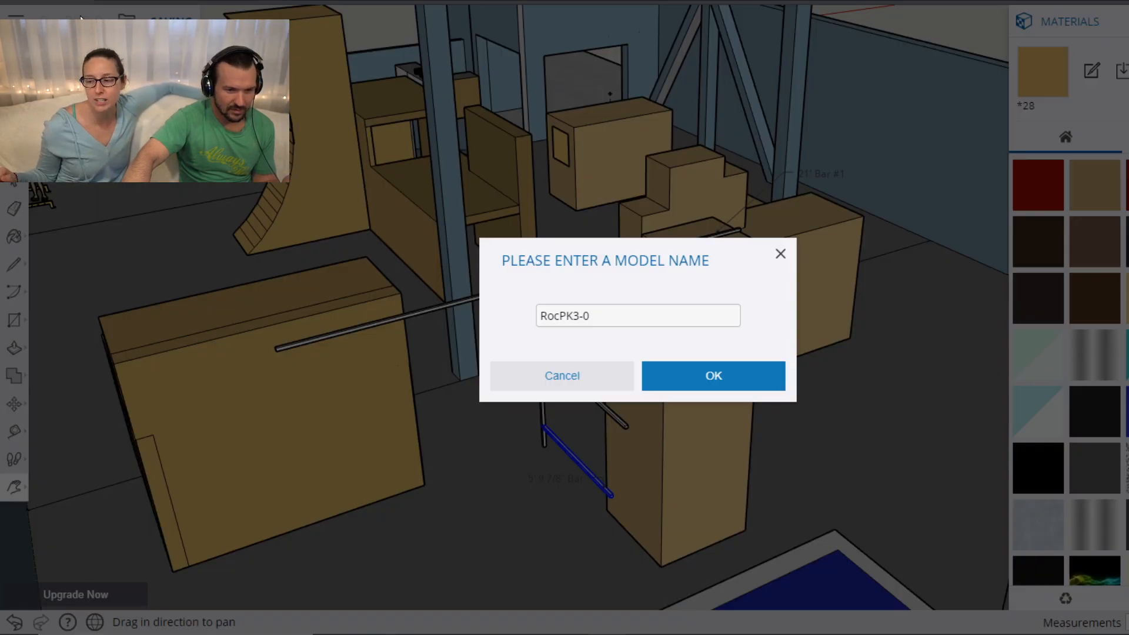
{"action": "left_click", "coordinate": [780, 254]}
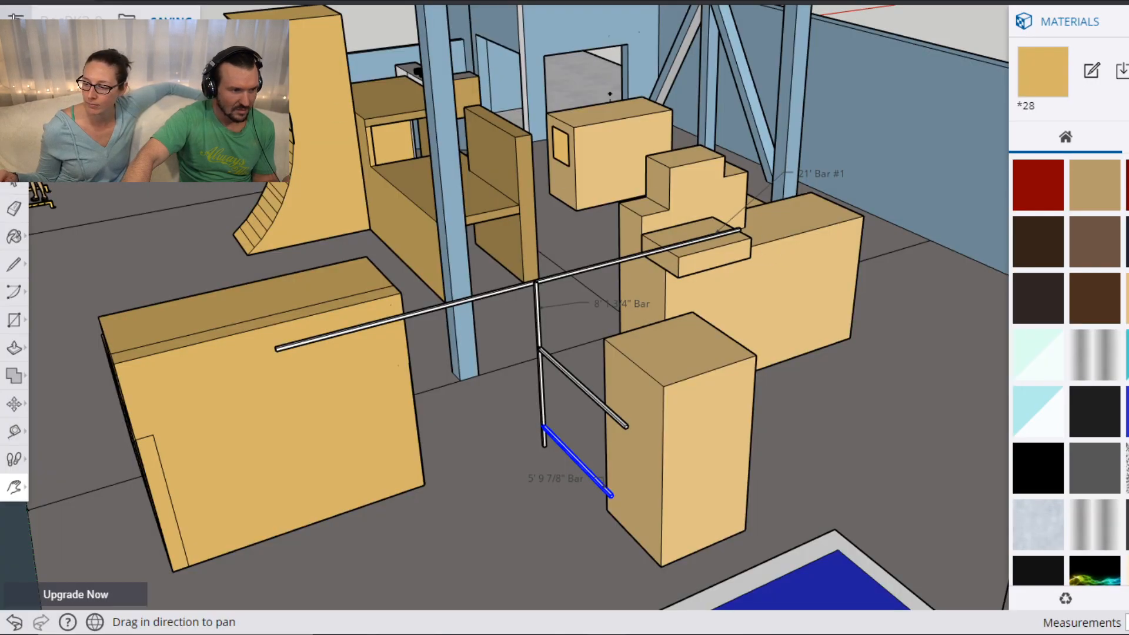
Return to the home page and reopen the RocPK3-0.skp model.
{"action": "left_click", "coordinate": [14, 18]}
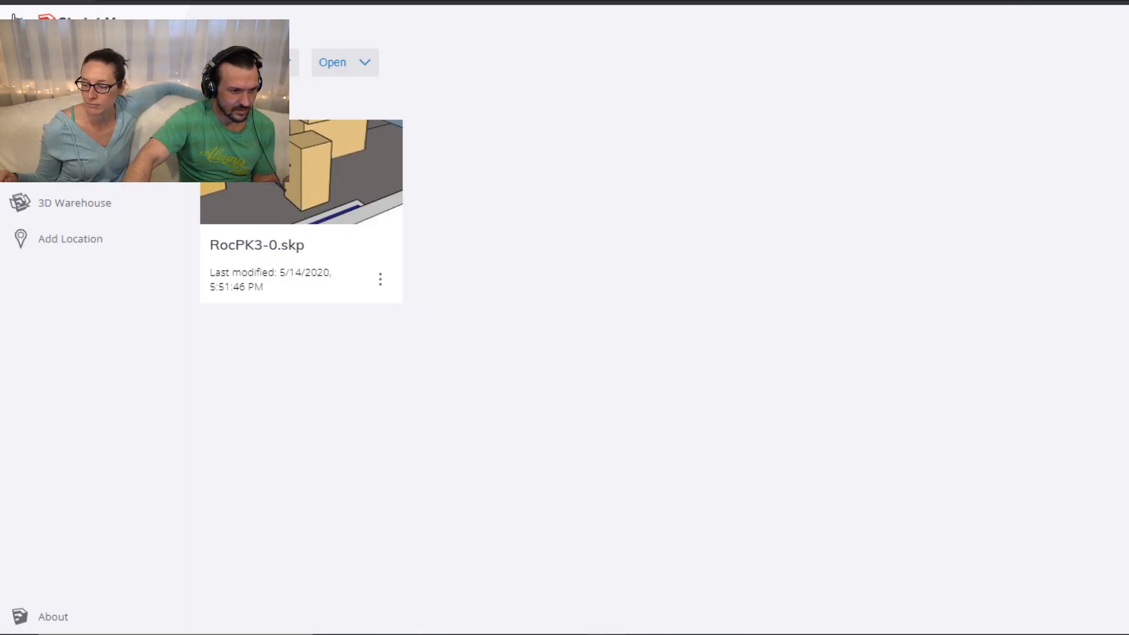
{"action": "left_click", "coordinate": [380, 281]}
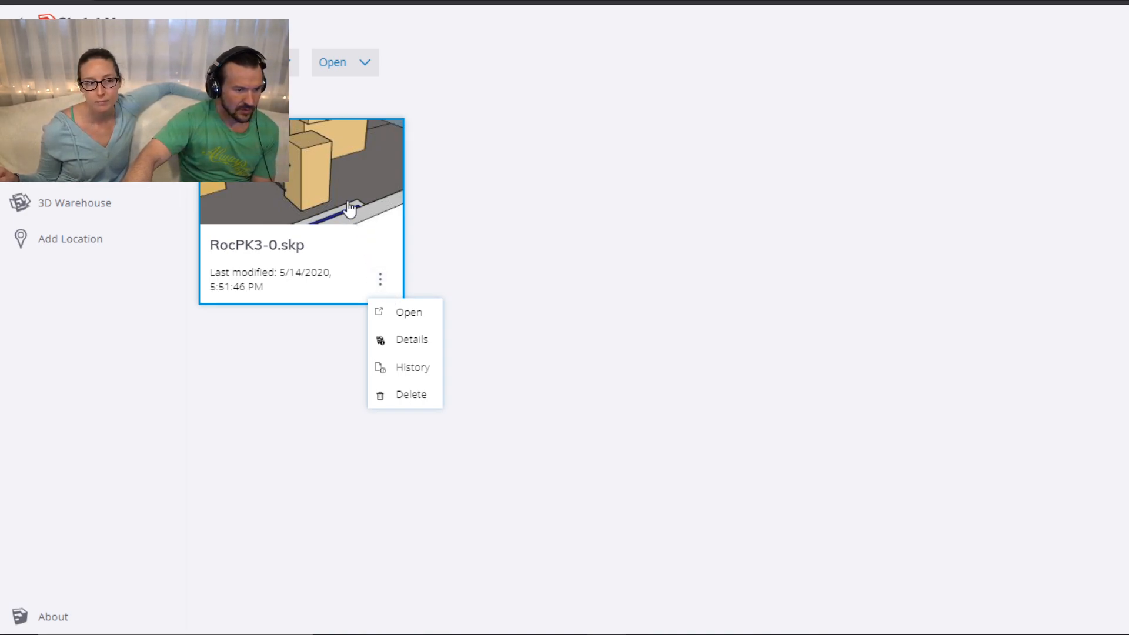
{"action": "left_click", "coordinate": [420, 308]}
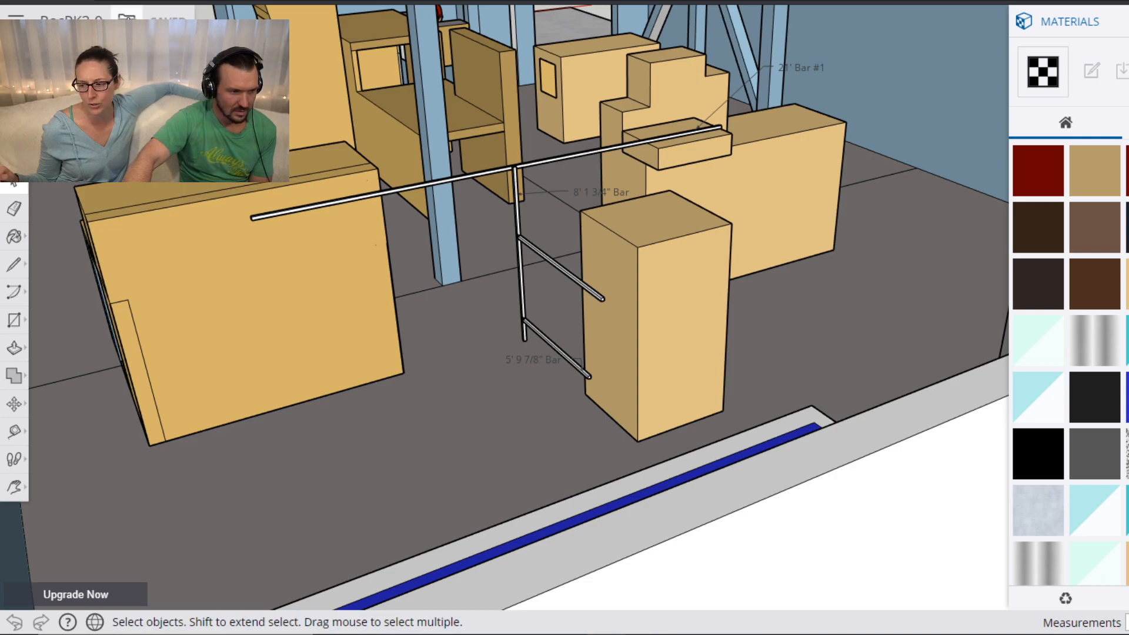
Download the model as a SketchUp .skp file in the 2020 version.
{"action": "left_click", "coordinate": [126, 19]}
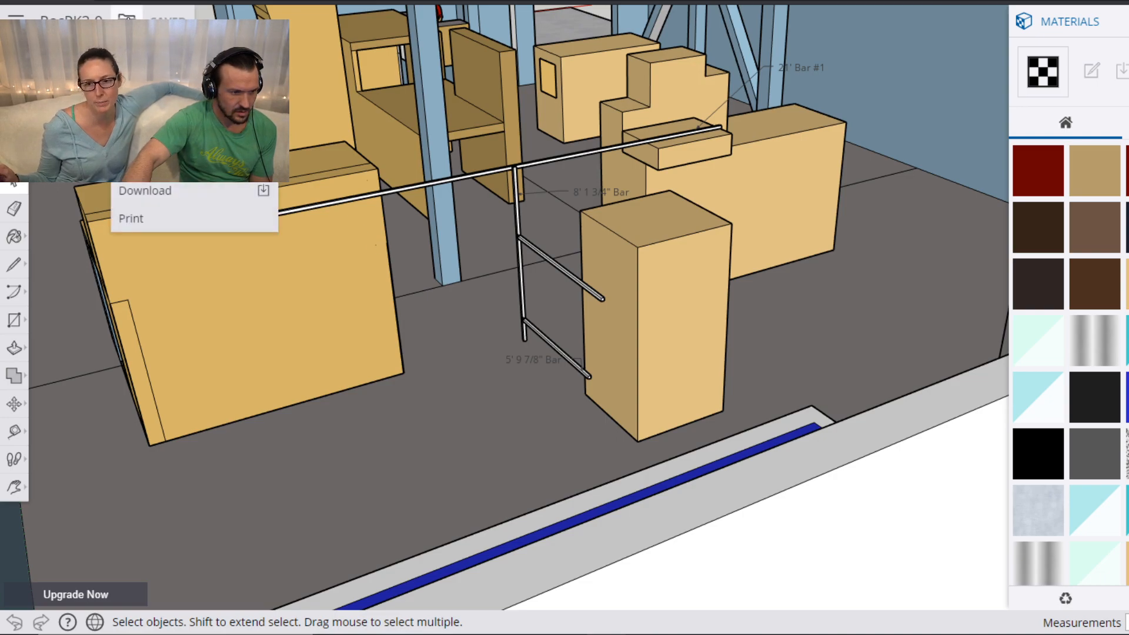
{"action": "mouse_move", "coordinate": [259, 161]}
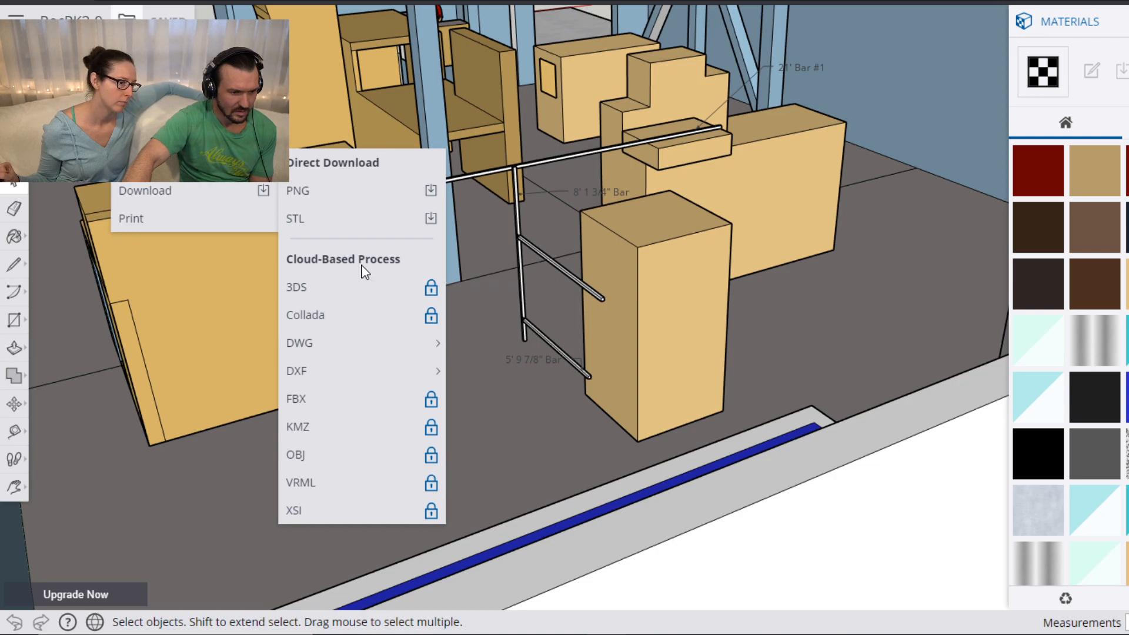
{"action": "mouse_move", "coordinate": [365, 353]}
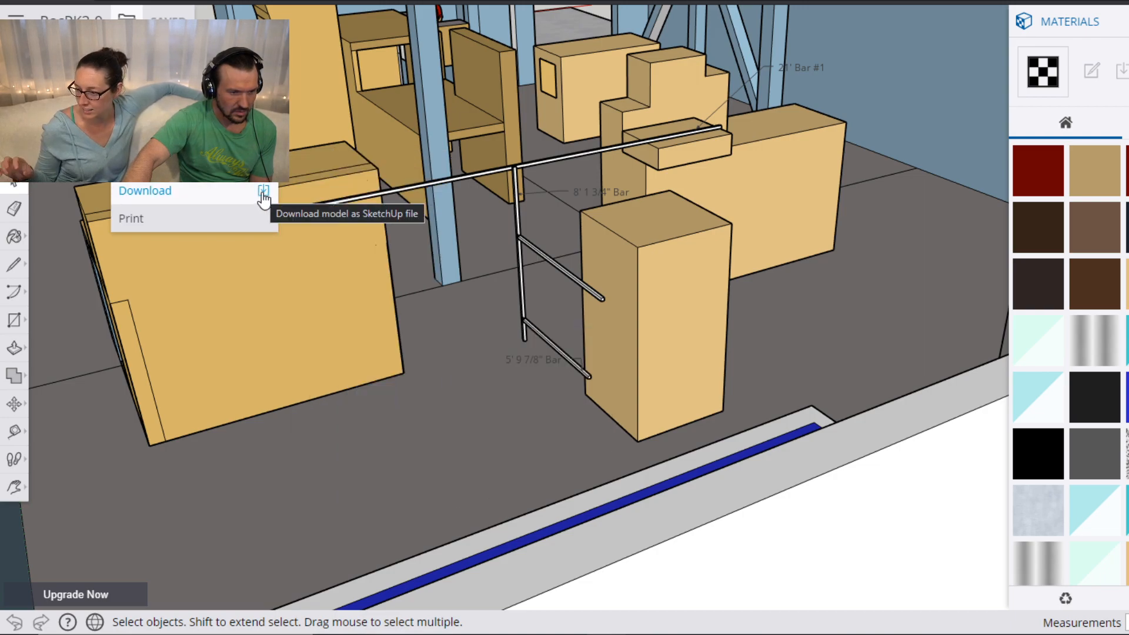
{"action": "left_click", "coordinate": [231, 196]}
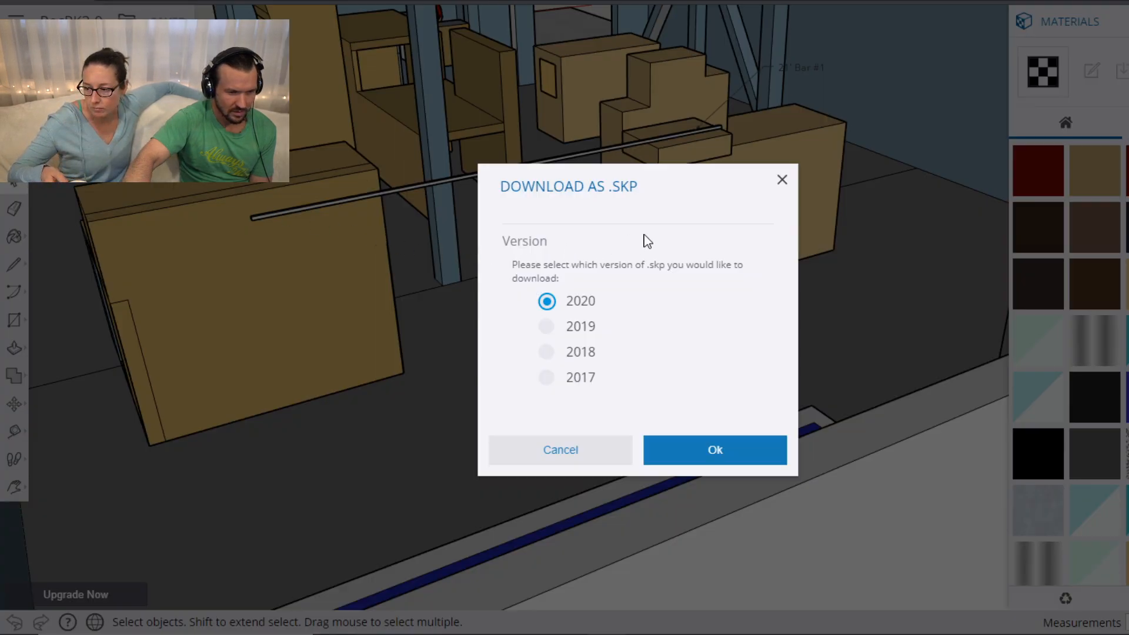
{"action": "left_click", "coordinate": [713, 451]}
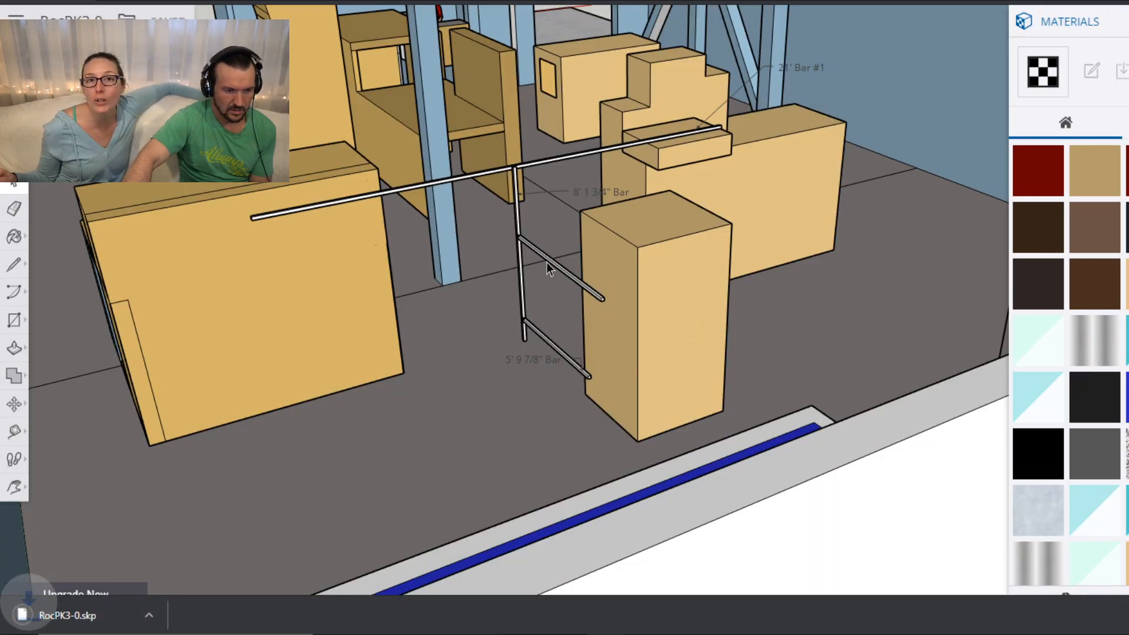
Show the downloaded RocPK3-0.skp file in its folder and move the folder window away from the model.
{"action": "left_click", "coordinate": [165, 615]}
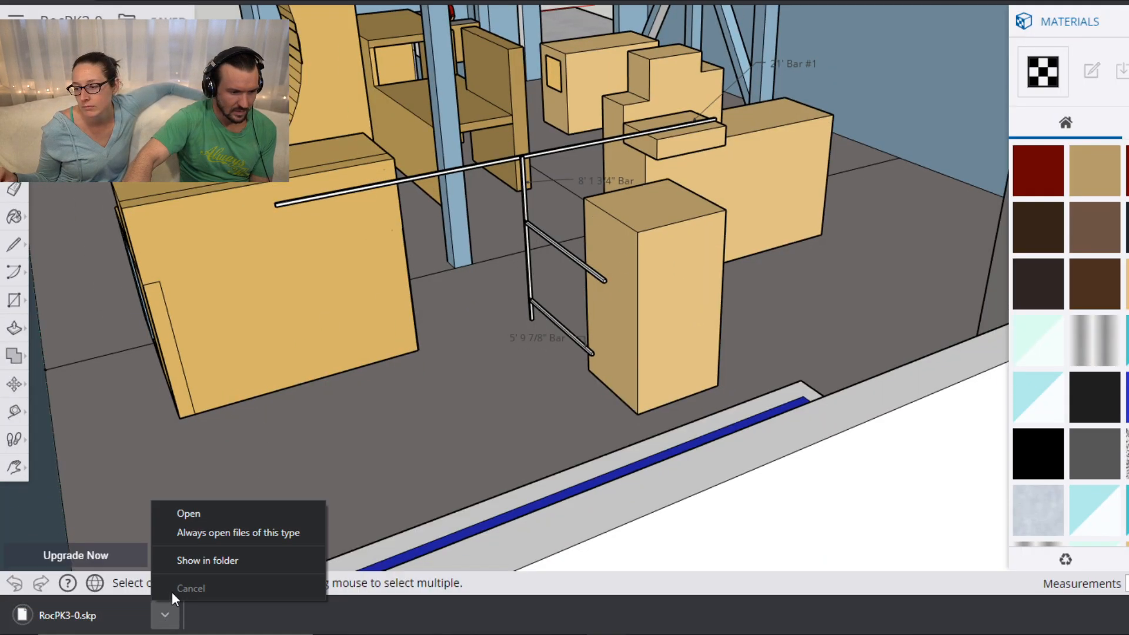
{"action": "left_click", "coordinate": [234, 559]}
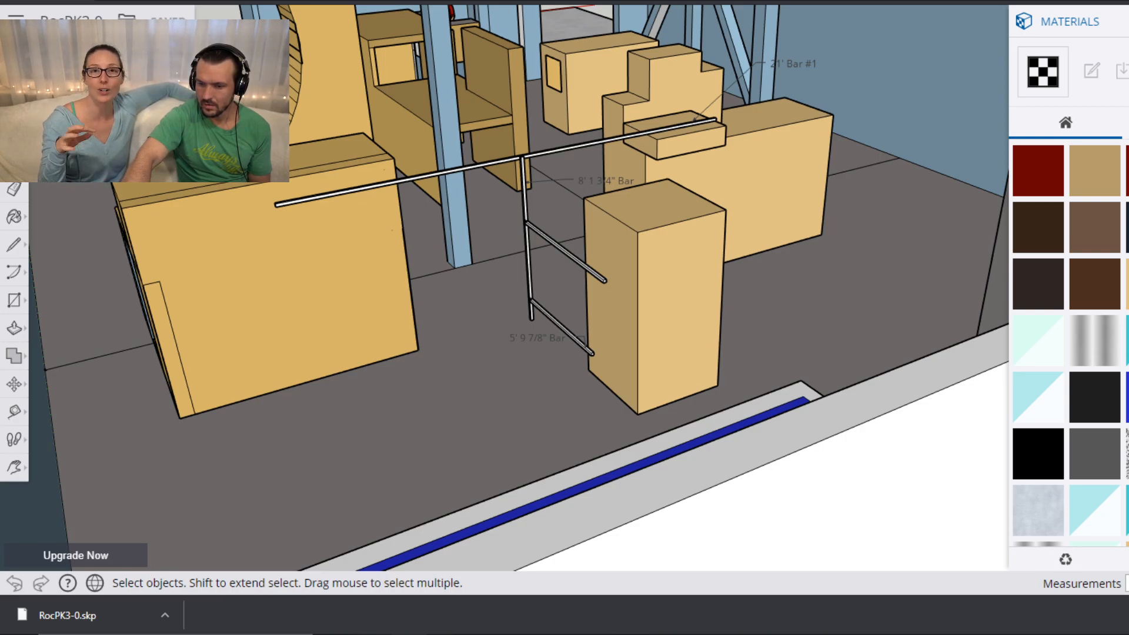
{"action": "left_click", "coordinate": [526, 634]}
{"action": "left_click_drag", "start_coordinate": [821, 72], "coordinate": [1128, 44]}
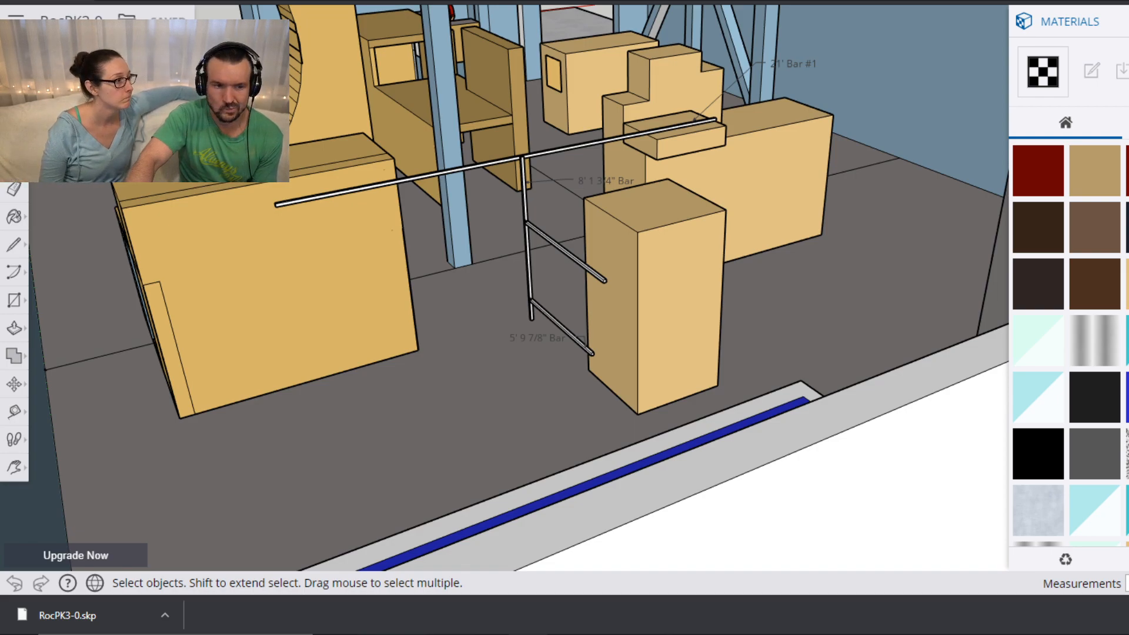
{"action": "key", "text": "ctrl+t"}
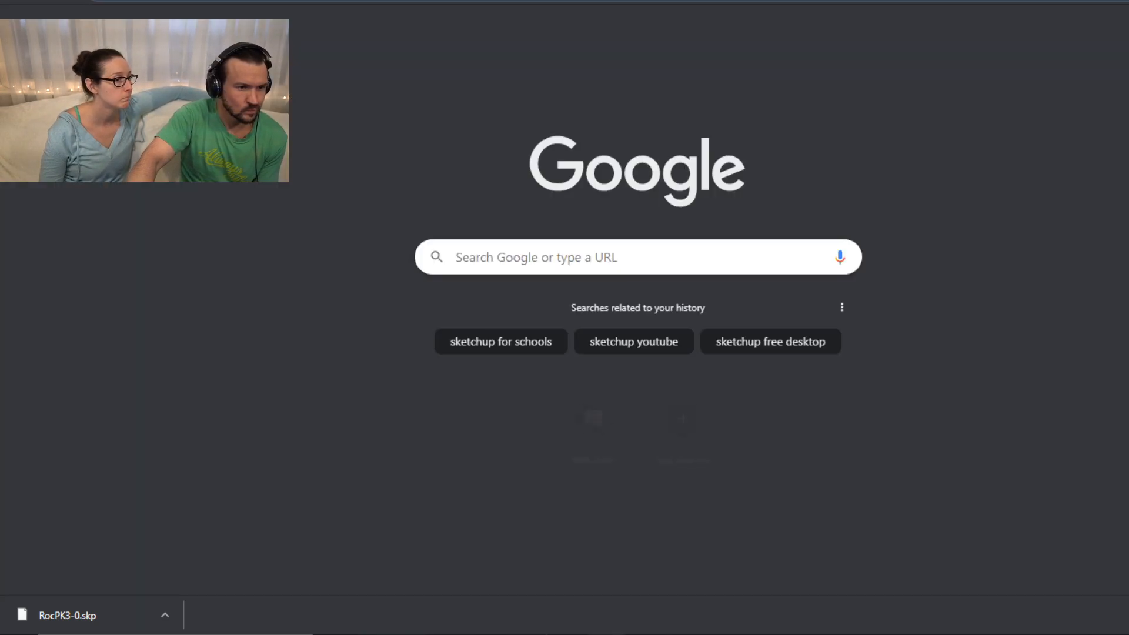
{"action": "key", "text": "ctrl+w"}
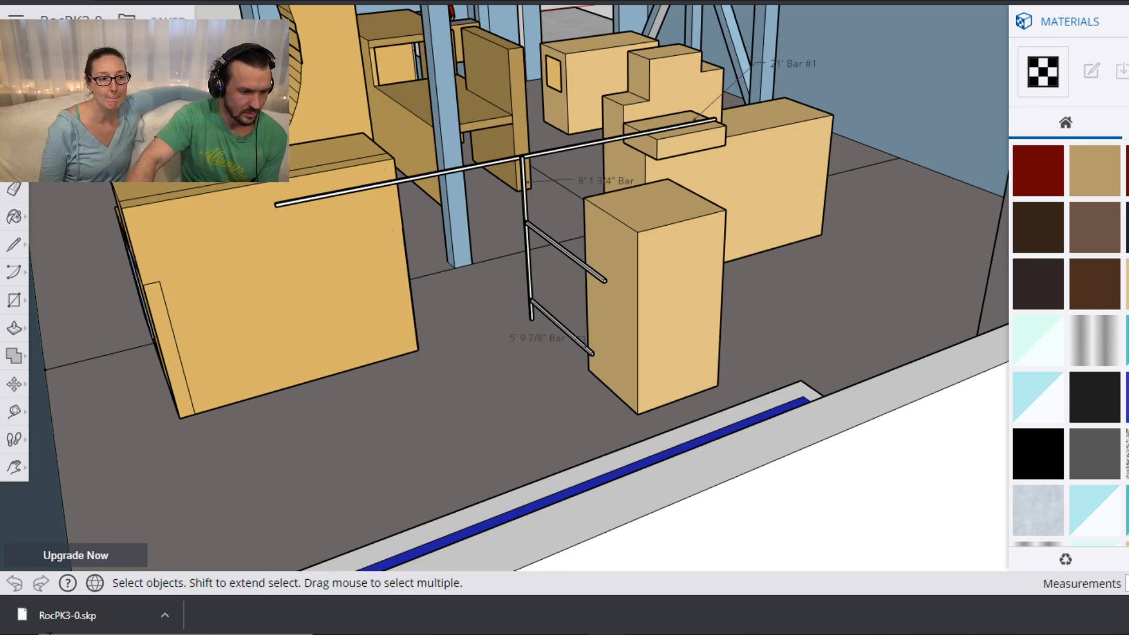
{"action": "key", "text": "super"}
{"action": "scroll", "coordinate": [135, 353], "scroll_direction": "down", "scroll_amount": 5}
{"action": "left_click", "coordinate": [118, 371]}
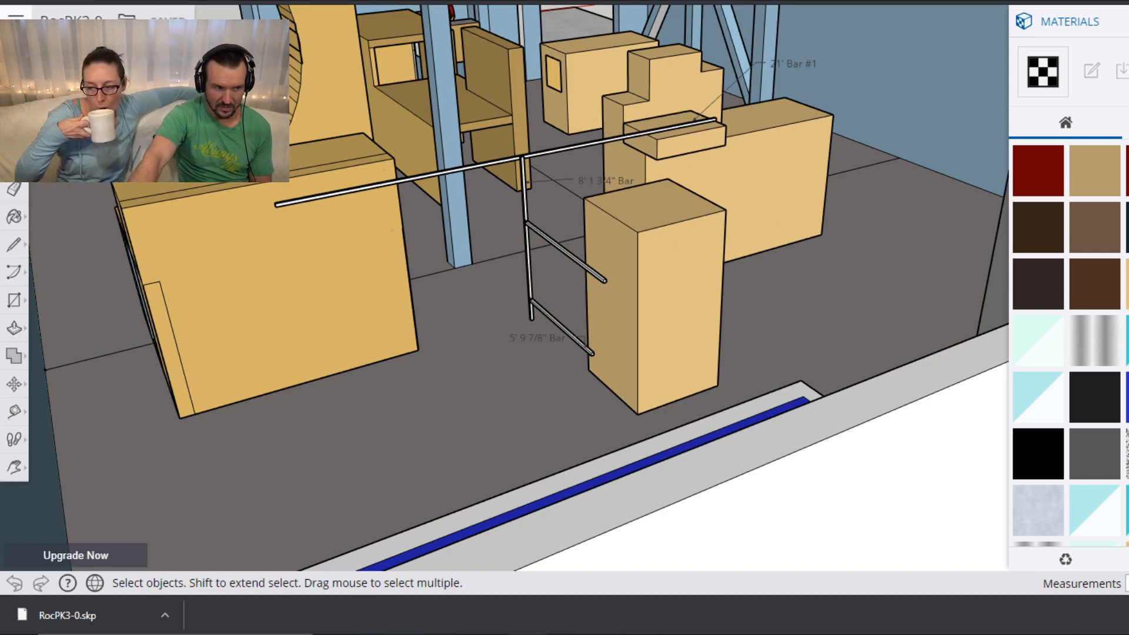
Check the home page's new-model units, open sources and file view layouts, and reopen the RocPK3-0.skp model.
{"action": "left_click", "coordinate": [16, 21]}
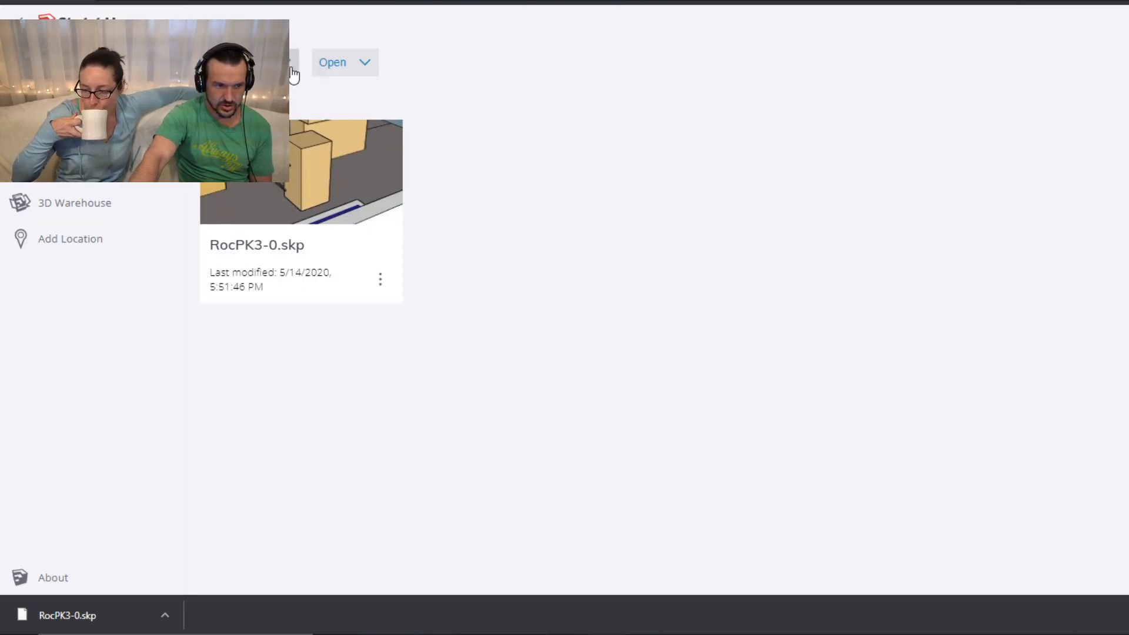
{"action": "left_click", "coordinate": [293, 73]}
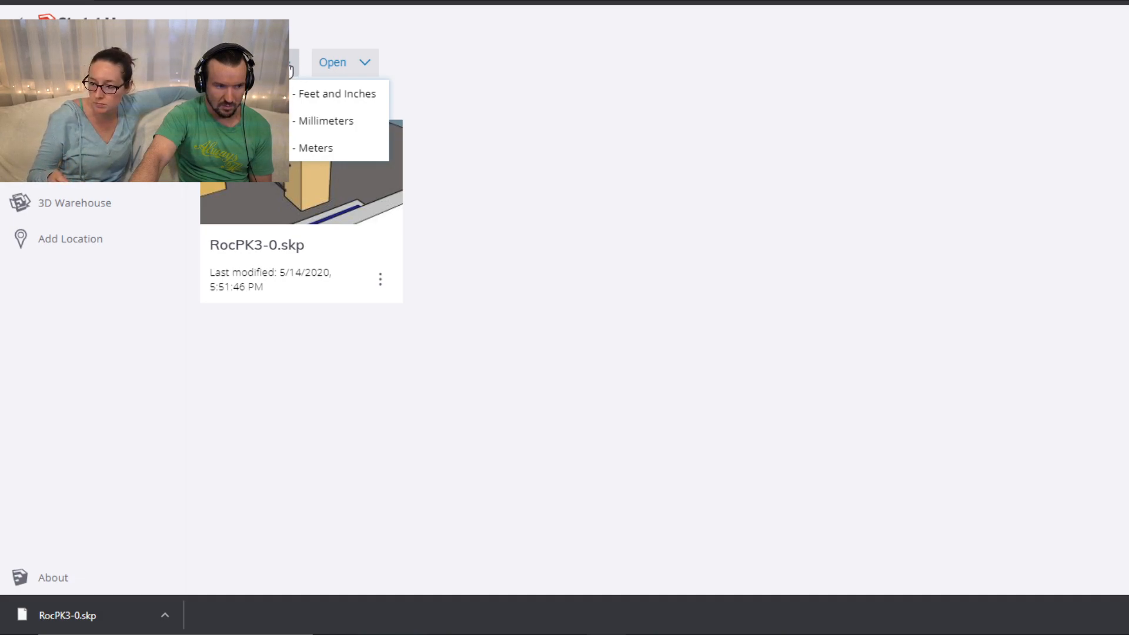
{"action": "left_click", "coordinate": [661, 156]}
{"action": "left_click", "coordinate": [361, 65]}
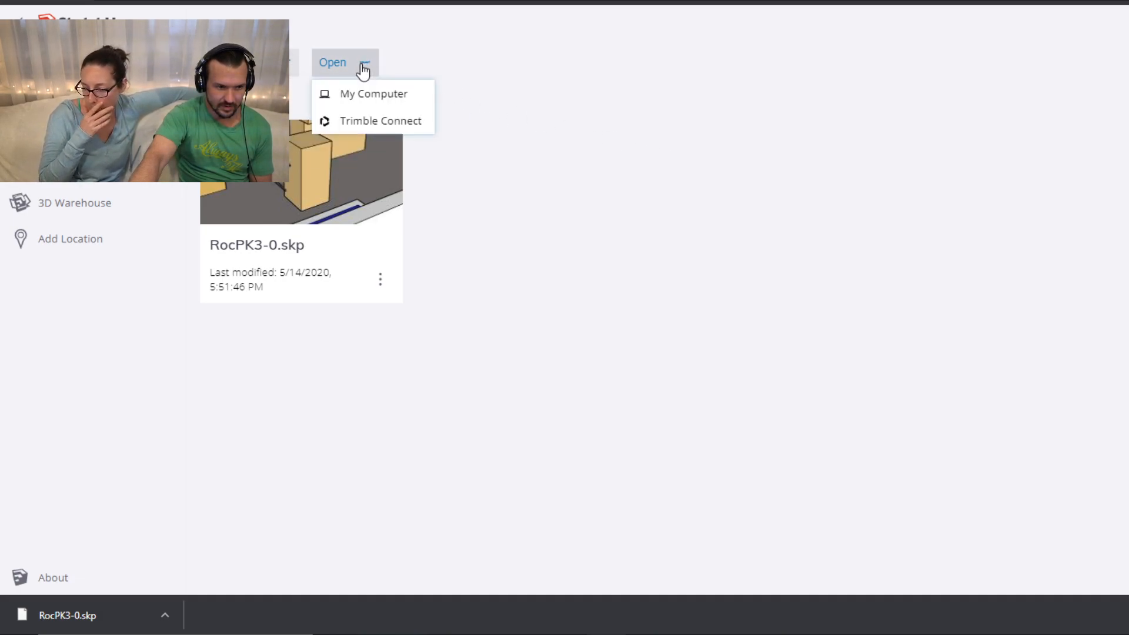
{"action": "left_click", "coordinate": [583, 109]}
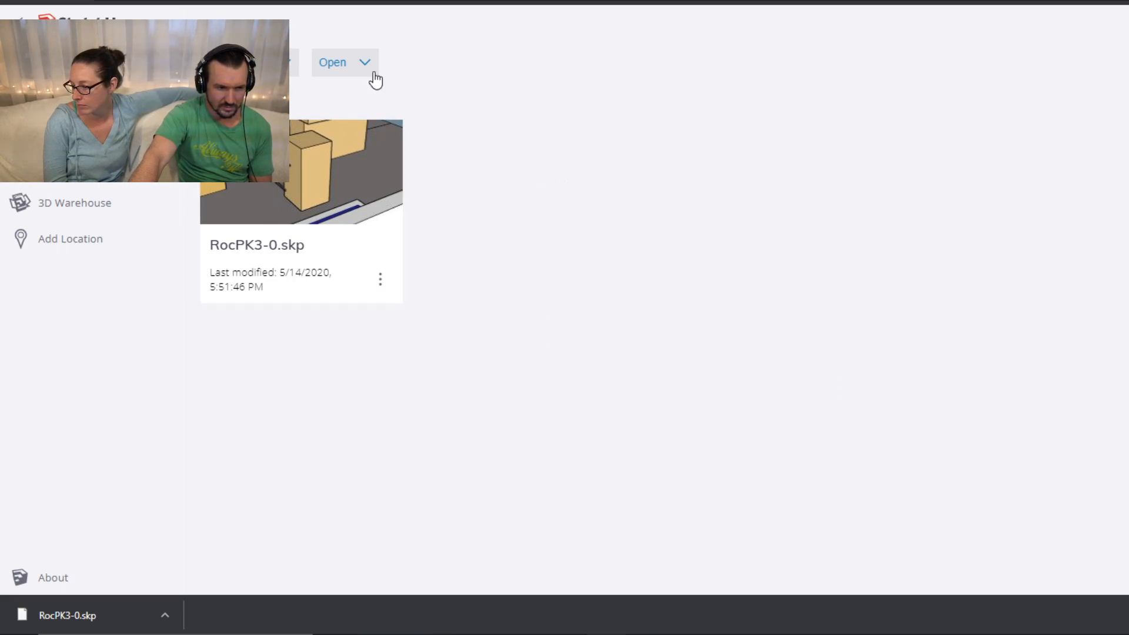
{"action": "left_click", "coordinate": [276, 61]}
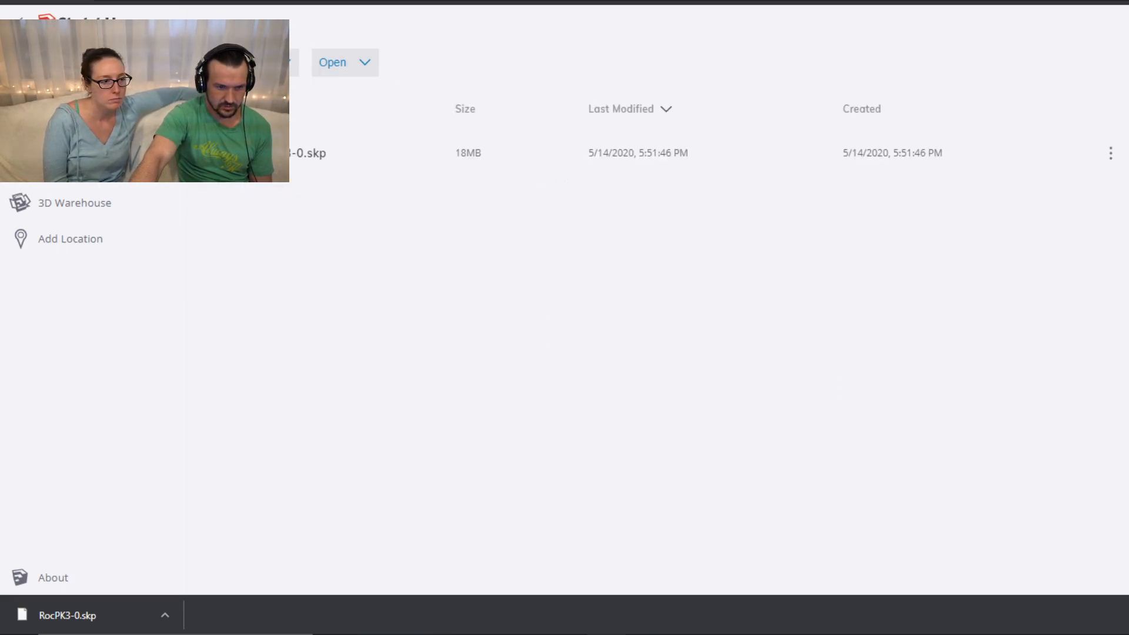
{"action": "left_click", "coordinate": [276, 62]}
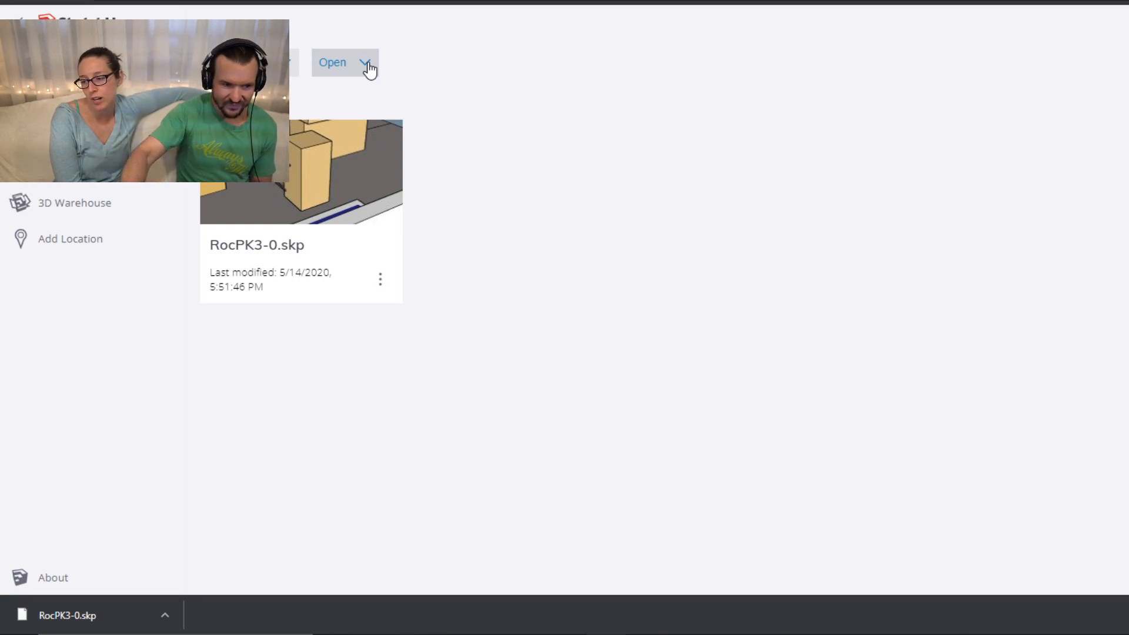
{"action": "left_click", "coordinate": [346, 214]}
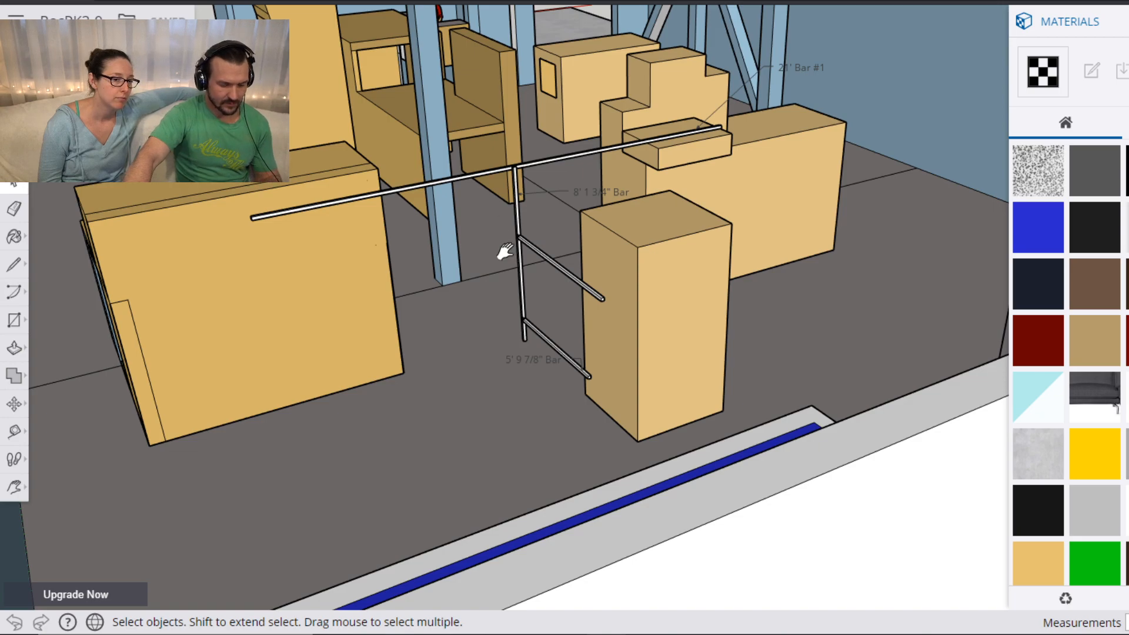
Examine the inventory of bars laid out in order of length outside the gym, from the shortest to the longest.
{"action": "key", "text": "h"}
{"action": "left_click_drag", "start_coordinate": [438, 245], "coordinate": [495, 493]}
{"action": "key", "text": "o"}
{"action": "left_click_drag", "start_coordinate": [480, 539], "coordinate": [532, 285]}
{"action": "key", "text": "o"}
{"action": "scroll", "coordinate": [542, 282], "scroll_direction": "up", "scroll_amount": 4}
{"action": "left_click_drag", "start_coordinate": [678, 249], "coordinate": [699, 332], "text": "shift"}
{"action": "scroll", "coordinate": [700, 332], "scroll_direction": "up", "scroll_amount": 3}
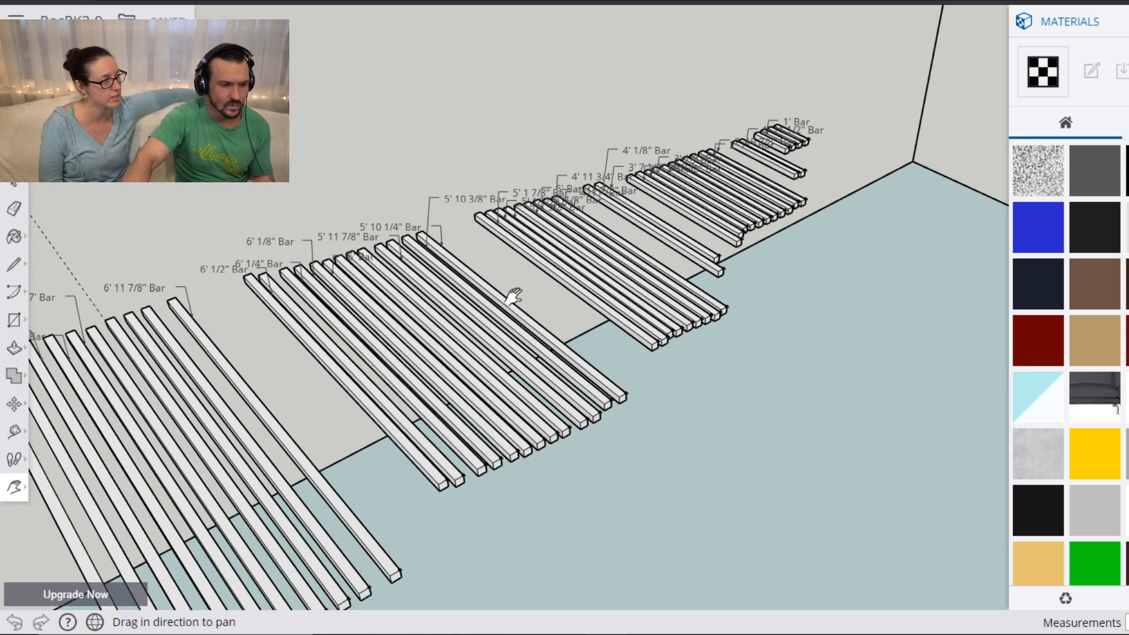
{"action": "scroll", "coordinate": [499, 298], "scroll_direction": "down", "scroll_amount": 5}
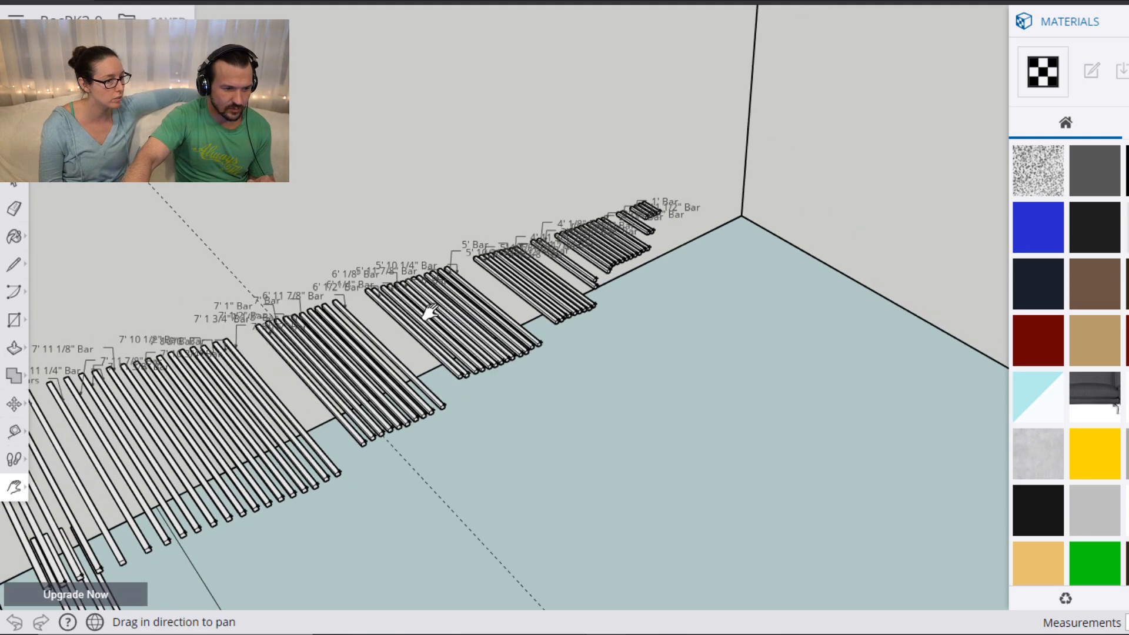
{"action": "left_click_drag", "start_coordinate": [234, 393], "coordinate": [790, 173]}
{"action": "left_click_drag", "start_coordinate": [751, 277], "coordinate": [639, 312]}
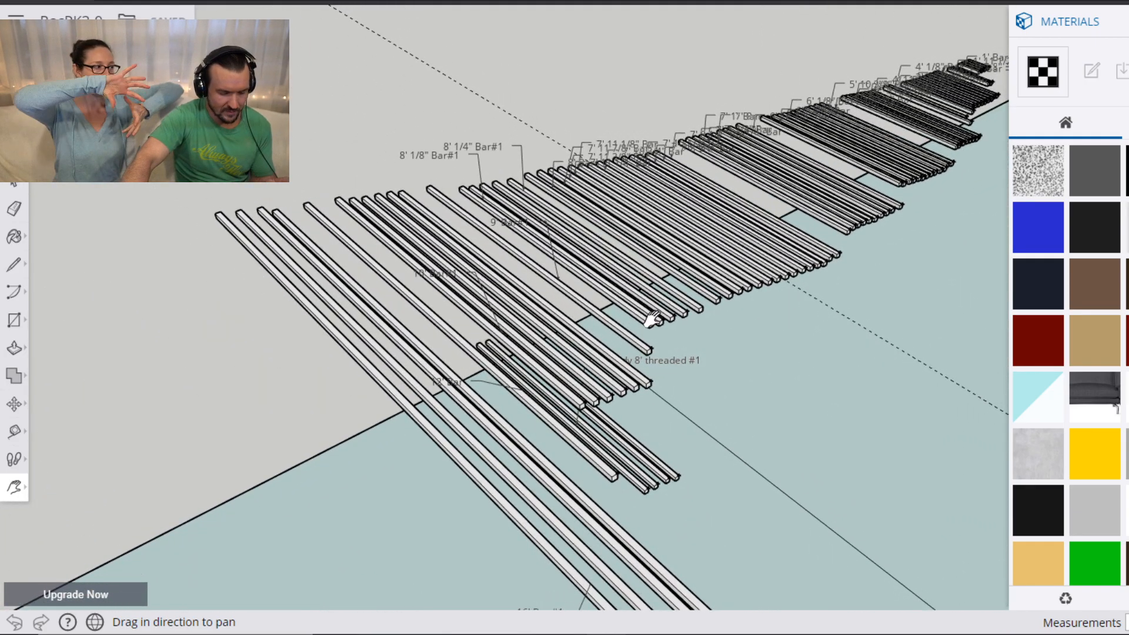
Move the outermost 16' bar out of the inventory row to the open area beyond the shorter bars.
{"action": "key", "text": "space"}
{"action": "left_click", "coordinate": [569, 400]}
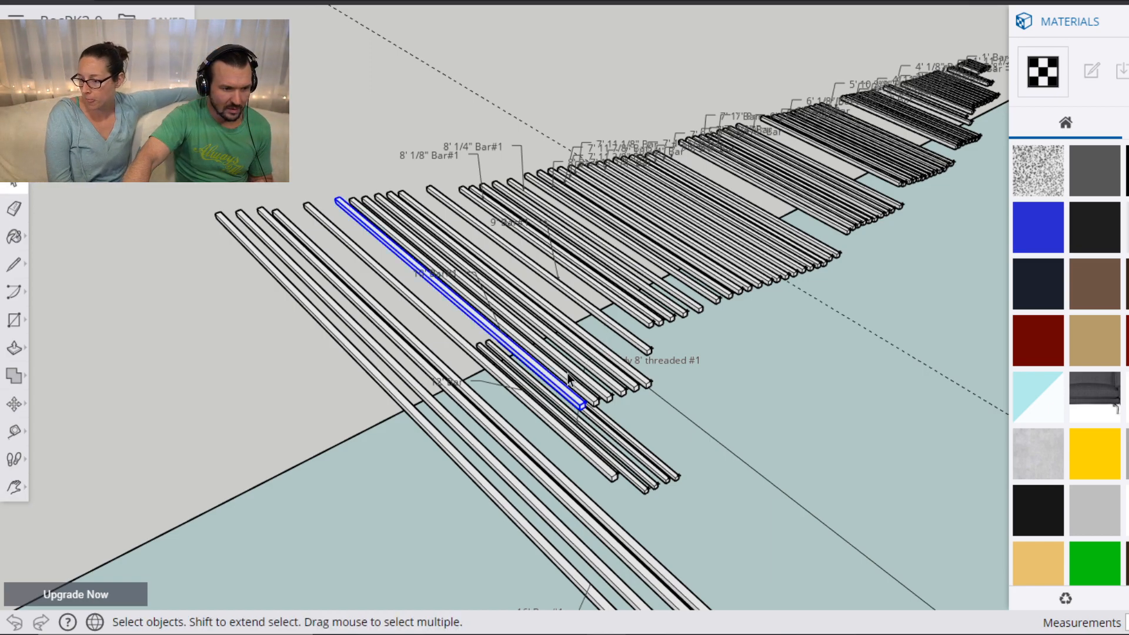
{"action": "scroll", "coordinate": [567, 375], "scroll_direction": "down", "scroll_amount": 2}
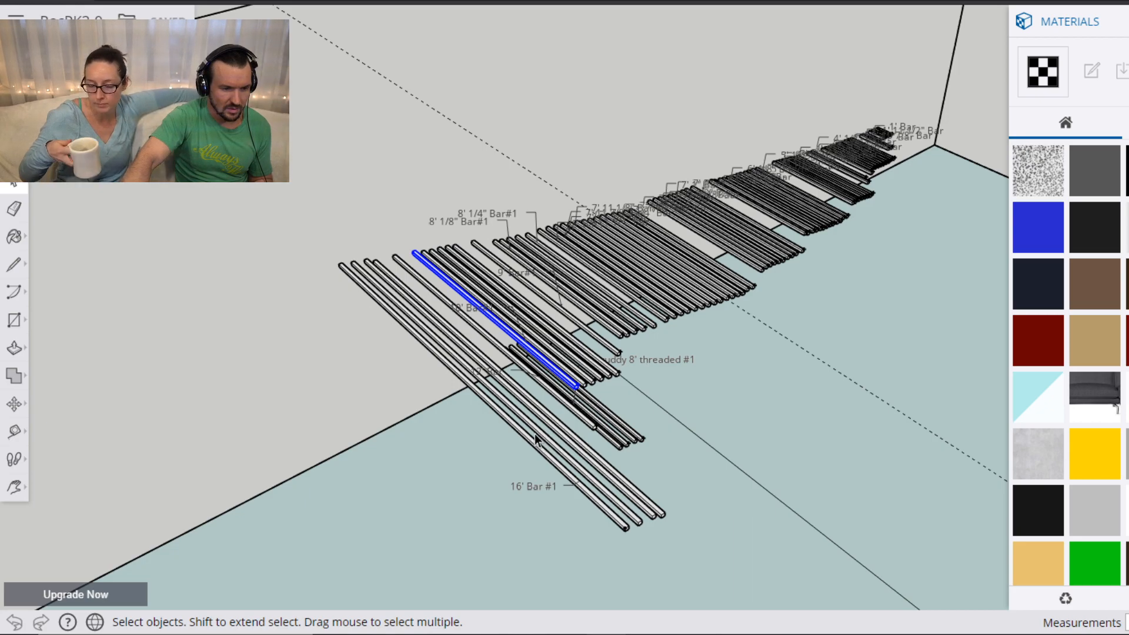
{"action": "scroll", "coordinate": [535, 432], "scroll_direction": "up", "scroll_amount": 1}
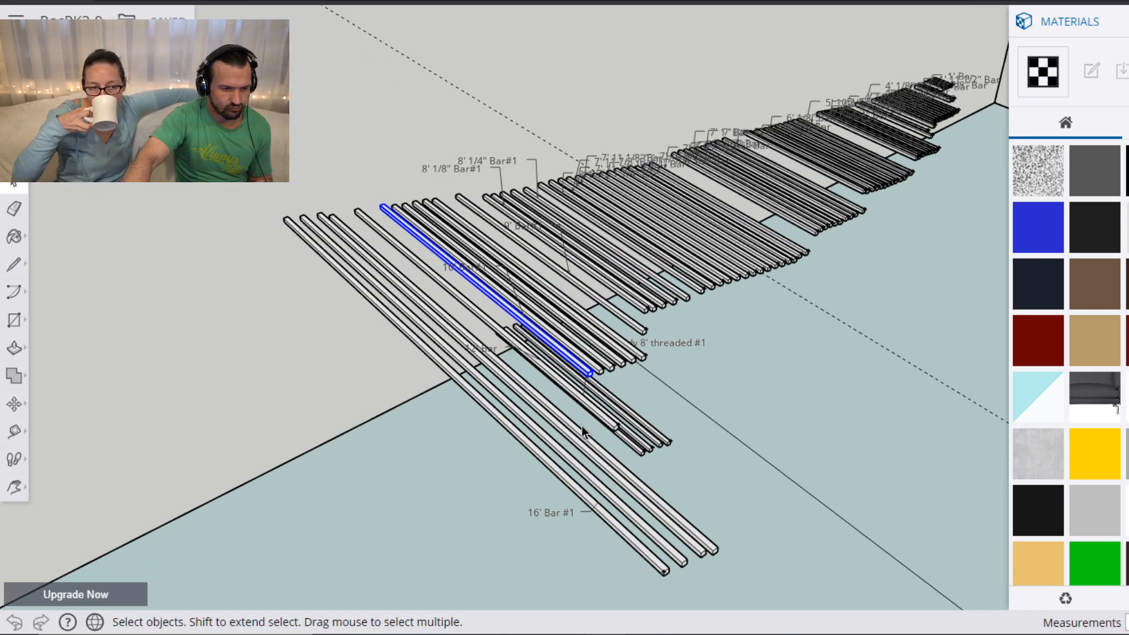
{"action": "scroll", "coordinate": [582, 429], "scroll_direction": "up", "scroll_amount": 2}
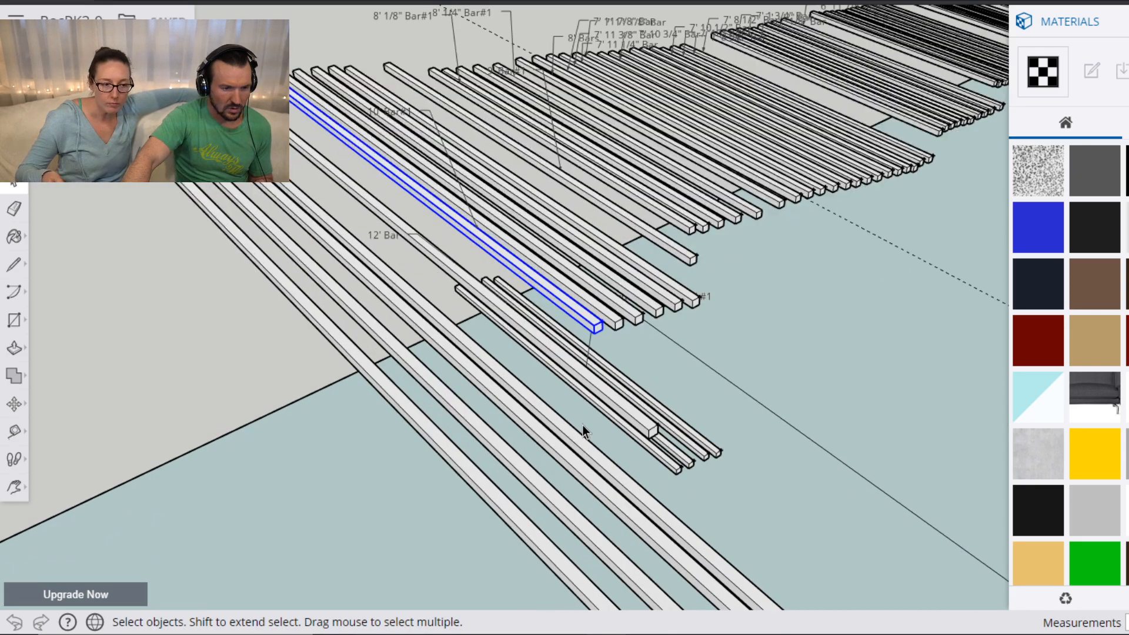
{"action": "scroll", "coordinate": [582, 428], "scroll_direction": "down", "scroll_amount": 2}
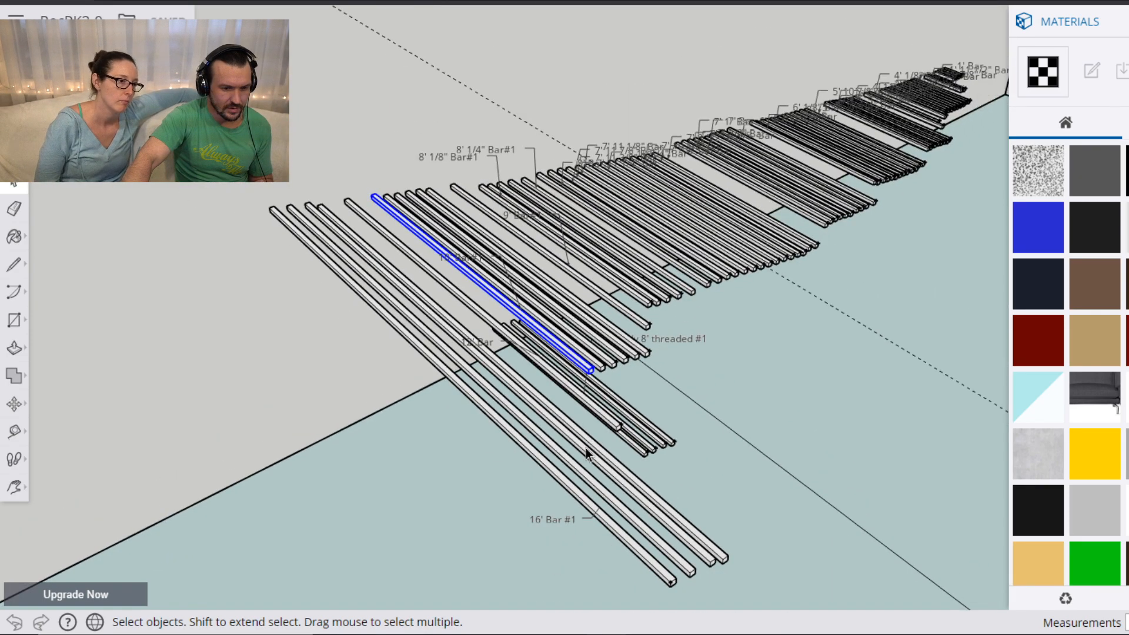
{"action": "left_click", "coordinate": [540, 463]}
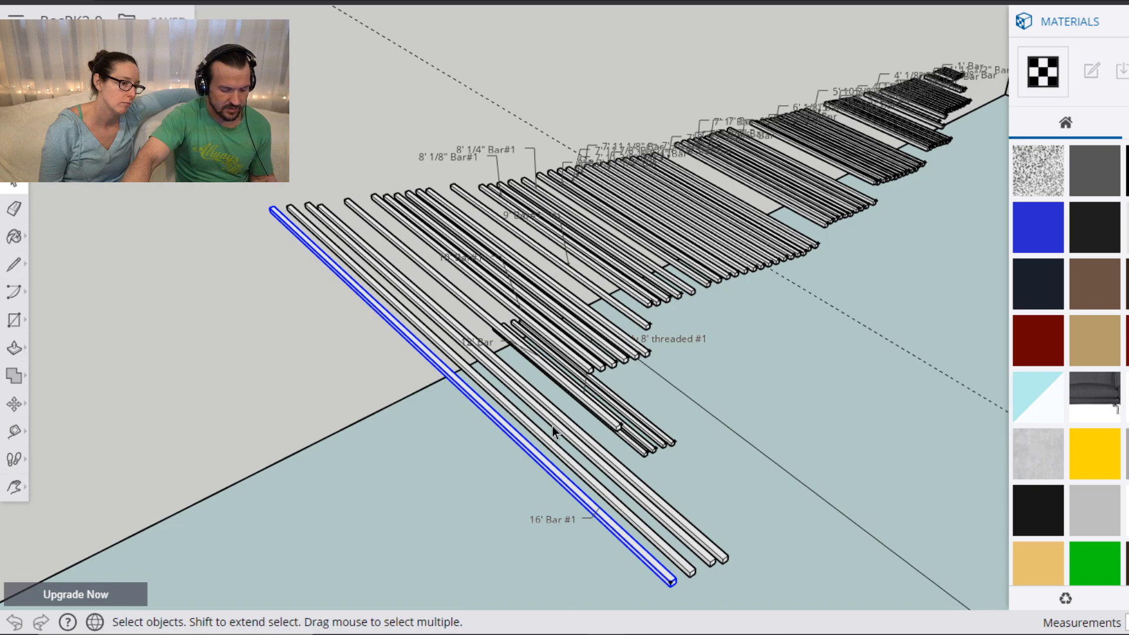
{"action": "key", "text": "m"}
{"action": "left_click", "coordinate": [544, 465]}
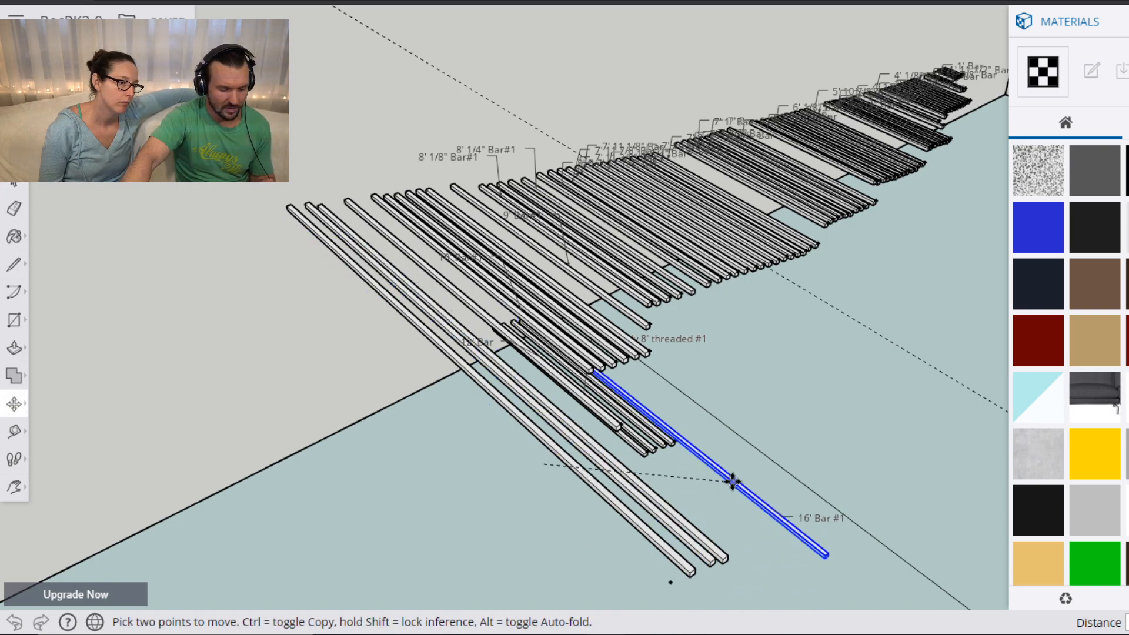
Bring the 16' bar into the gym by pasting it in front of the low platform beside the curved ramp.
{"action": "key", "text": "h"}
{"action": "scroll", "coordinate": [842, 443], "scroll_direction": "down", "scroll_amount": 5}
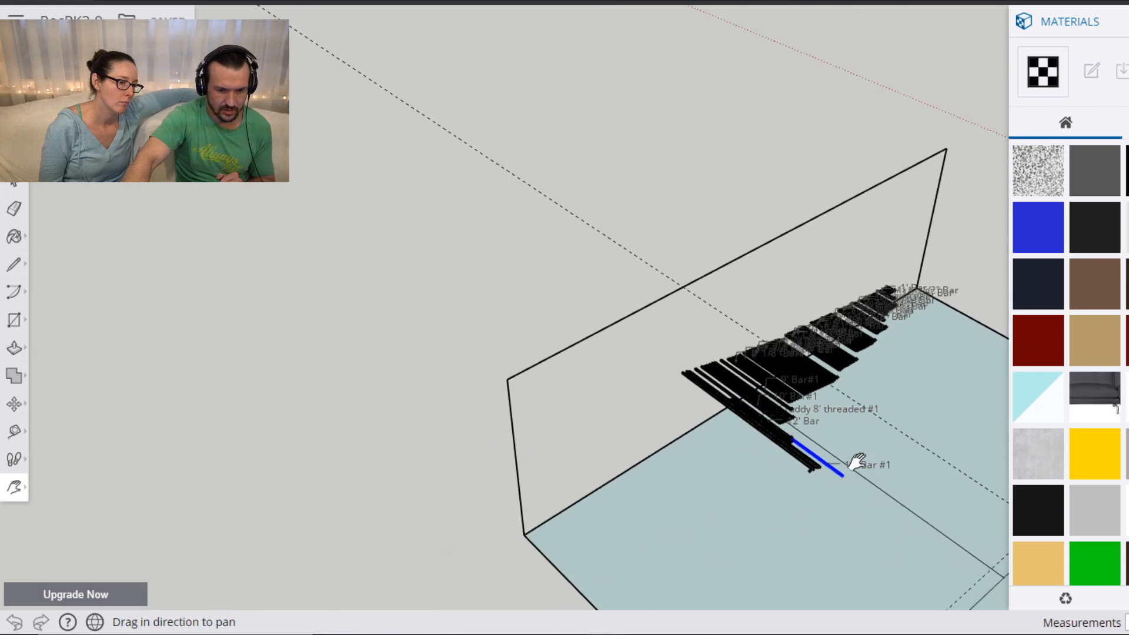
{"action": "left_click_drag", "start_coordinate": [889, 481], "coordinate": [464, 236]}
{"action": "left_click_drag", "start_coordinate": [791, 356], "coordinate": [488, 185]}
{"action": "left_click_drag", "start_coordinate": [884, 416], "coordinate": [615, 226]}
{"action": "middle_click_drag", "start_coordinate": [713, 303], "coordinate": [1064, 292]}
{"action": "middle_click_drag", "start_coordinate": [615, 159], "coordinate": [778, 207]}
{"action": "scroll", "coordinate": [824, 418], "scroll_direction": "down", "scroll_amount": 5}
{"action": "scroll", "coordinate": [801, 411], "scroll_direction": "up", "scroll_amount": 4}
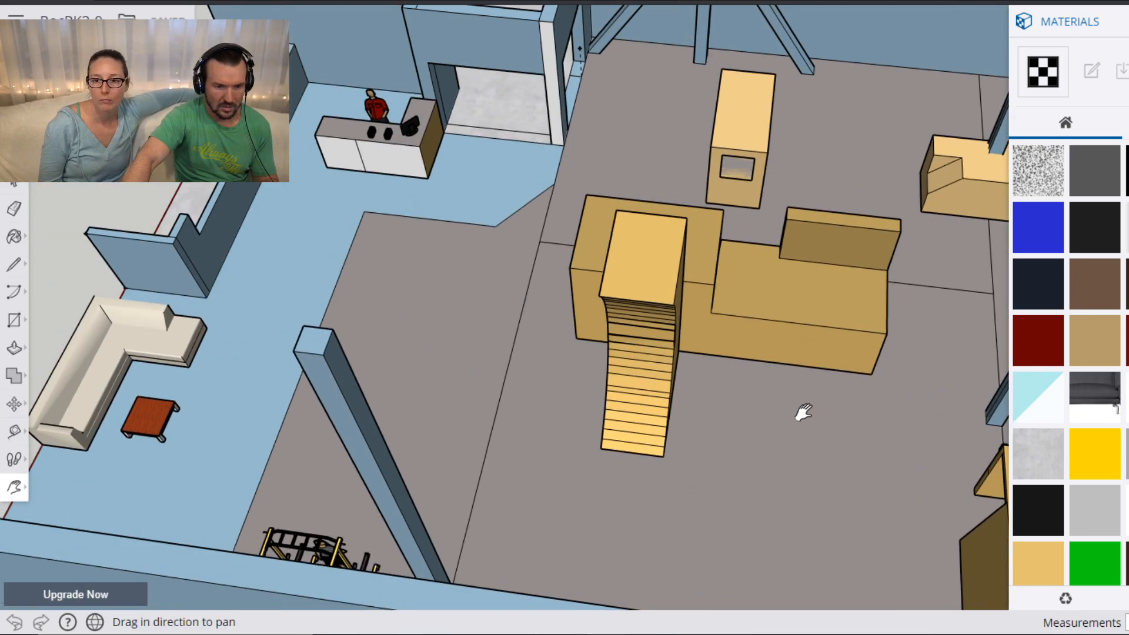
{"action": "left_click_drag", "start_coordinate": [836, 403], "coordinate": [628, 318]}
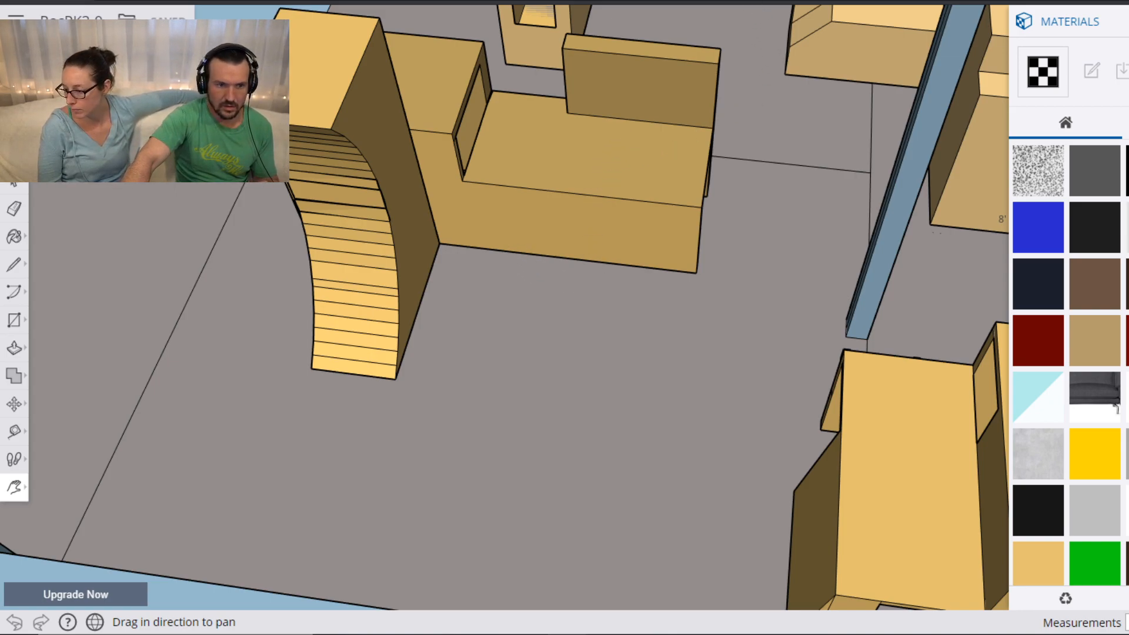
{"action": "key", "text": "ctrl+v"}
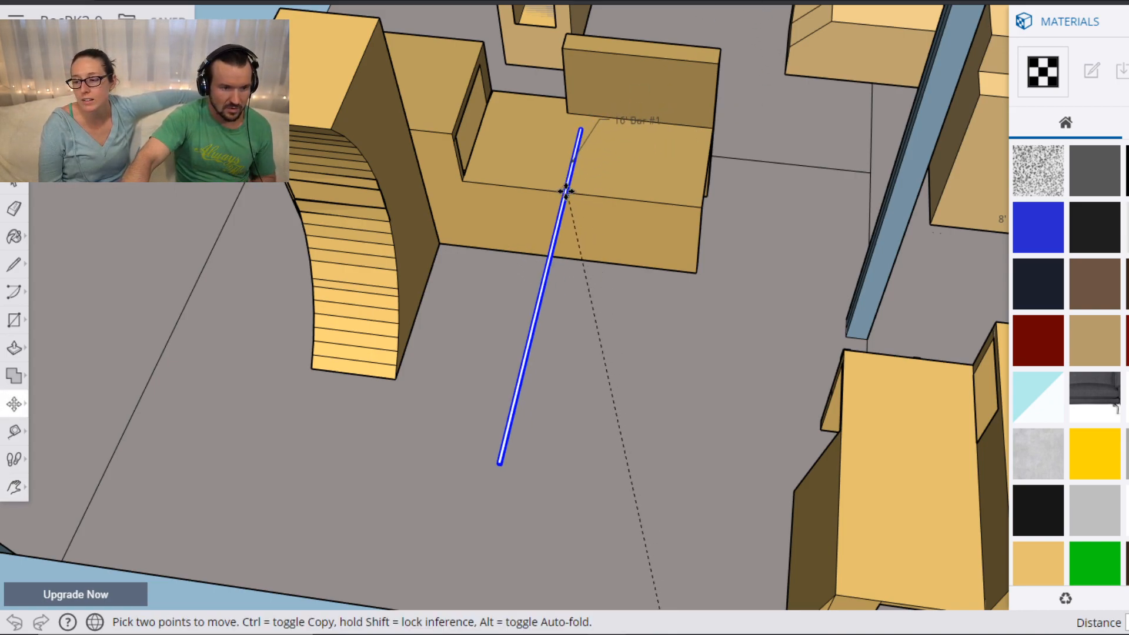
Rotate the 16' bar horizontally about its end corner to run parallel to the platform's front edge.
{"action": "scroll", "coordinate": [547, 140], "scroll_direction": "up", "scroll_amount": 2}
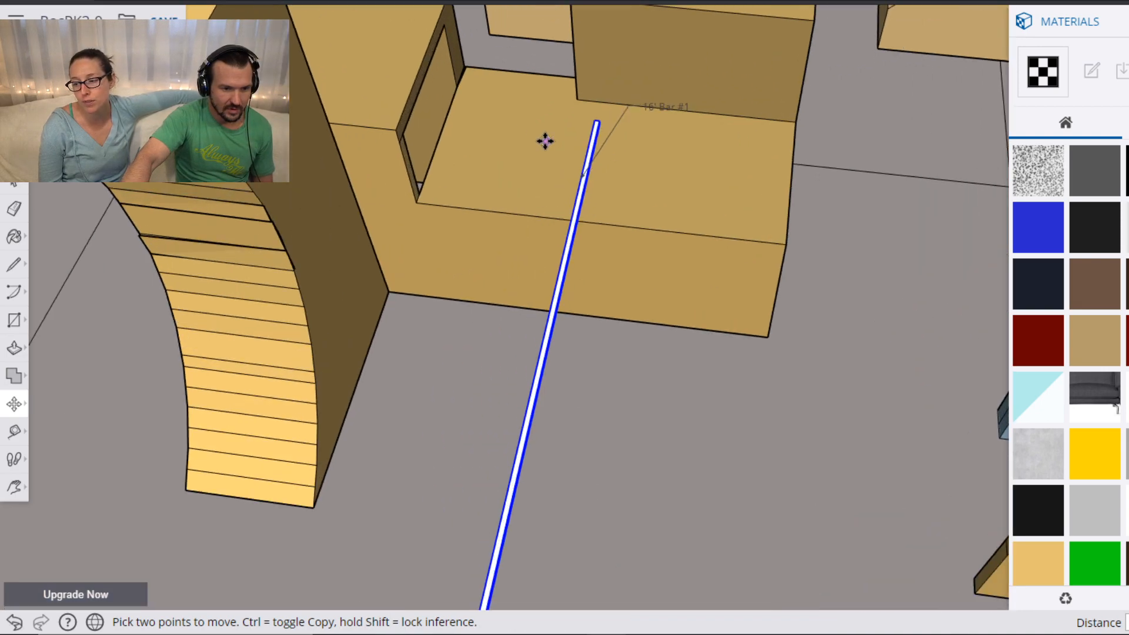
{"action": "scroll", "coordinate": [593, 157], "scroll_direction": "down", "scroll_amount": 1}
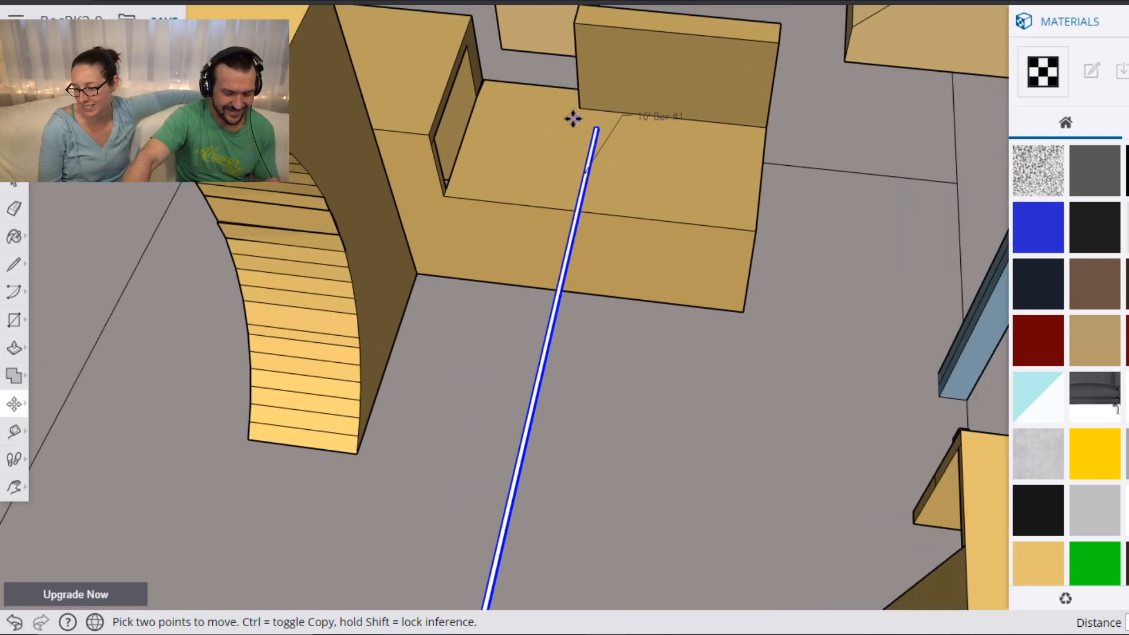
{"action": "scroll", "coordinate": [568, 117], "scroll_direction": "up", "scroll_amount": 3}
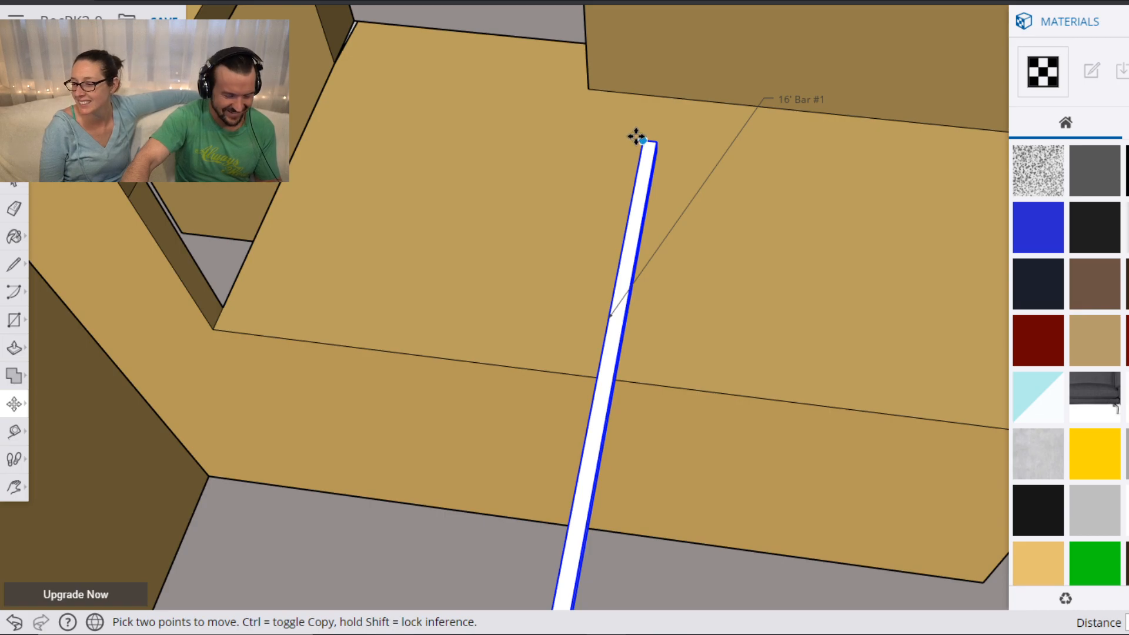
{"action": "key", "text": "q"}
{"action": "left_click_drag", "start_coordinate": [642, 142], "coordinate": [638, 169]}
{"action": "left_click", "coordinate": [703, 144]}
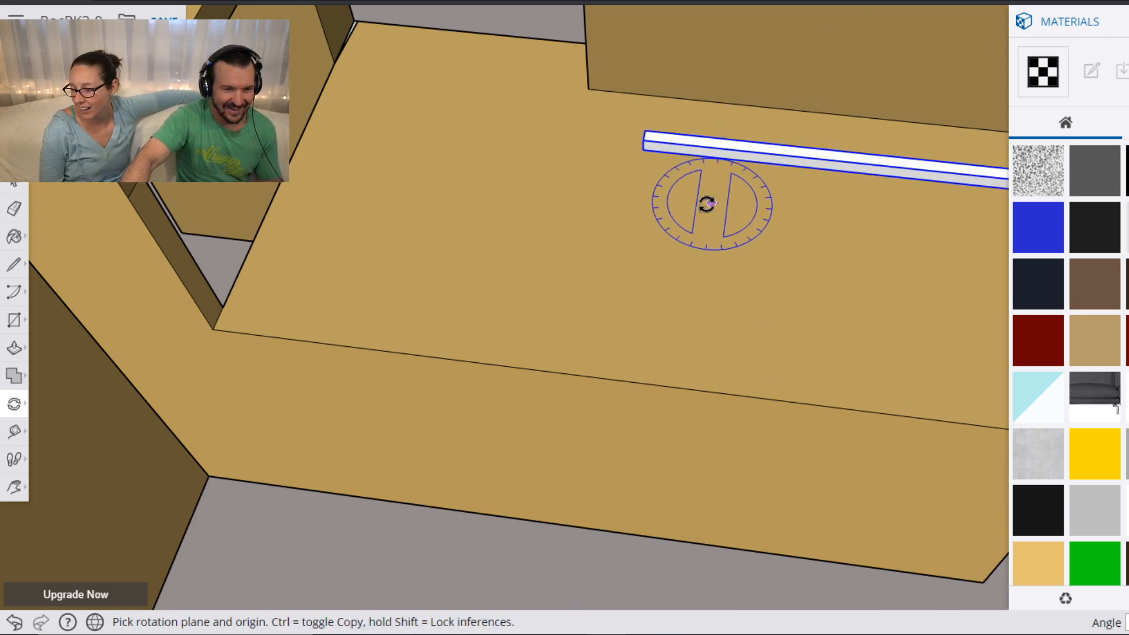
Move the 16' bar by its end corner to the front of the platform, with that end beside the curved ramp.
{"action": "key", "text": "m"}
{"action": "left_click", "coordinate": [642, 150]}
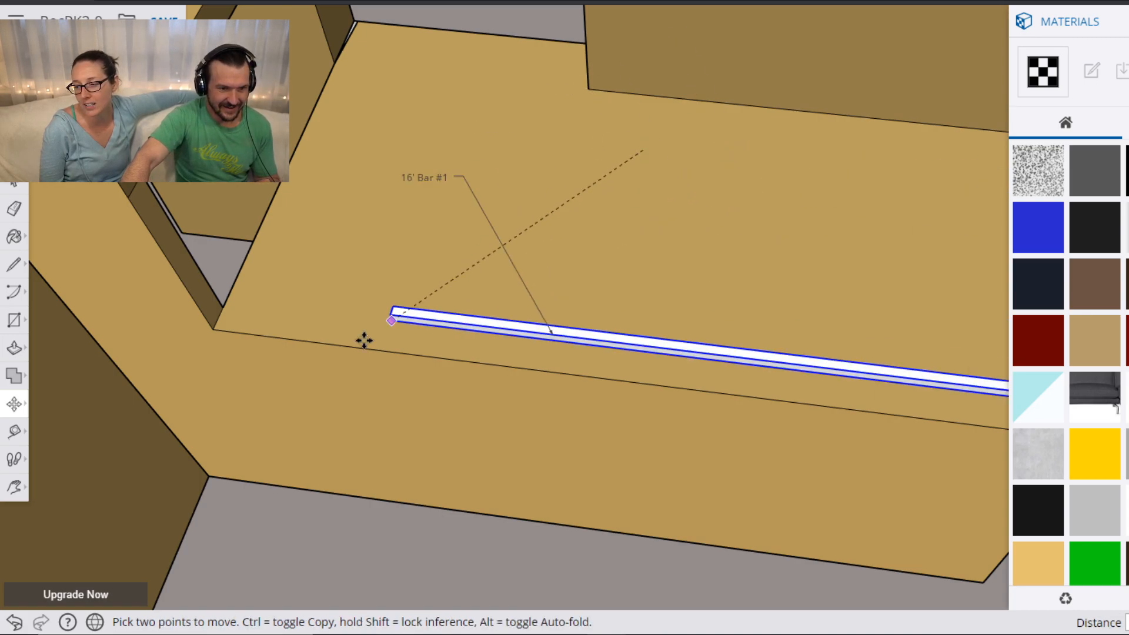
{"action": "left_click", "coordinate": [133, 454]}
{"action": "scroll", "coordinate": [132, 454], "scroll_direction": "down", "scroll_amount": 8}
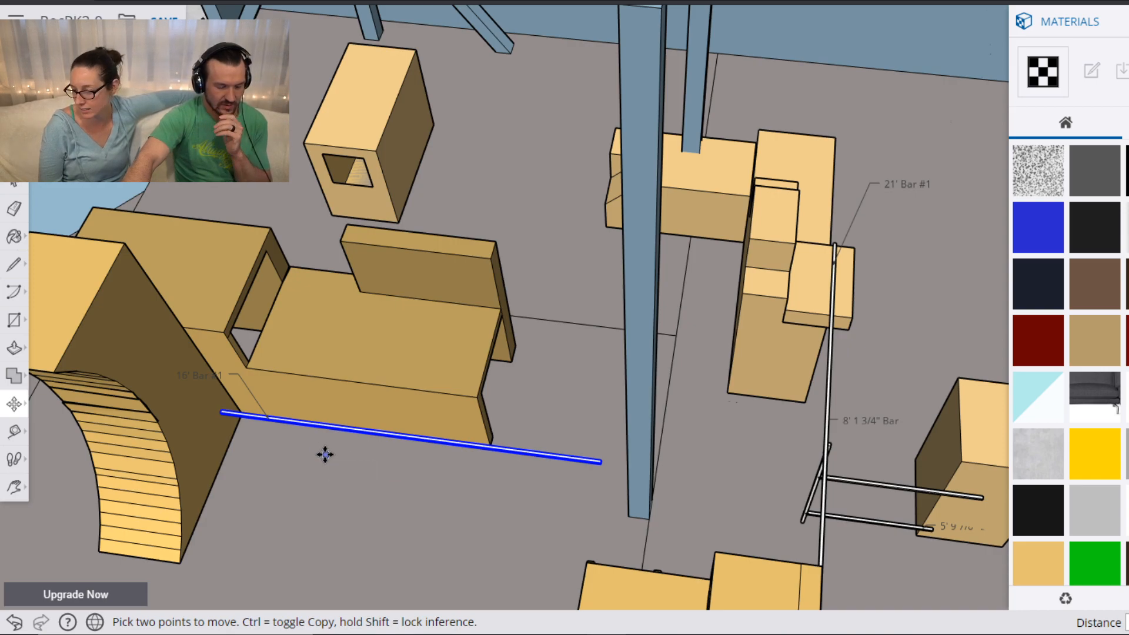
Move the 16' bar by its end corner off the low platform's front, placing that end against the curved ramp's side.
{"action": "key", "text": "h"}
{"action": "left_click_drag", "start_coordinate": [330, 488], "coordinate": [548, 203]}
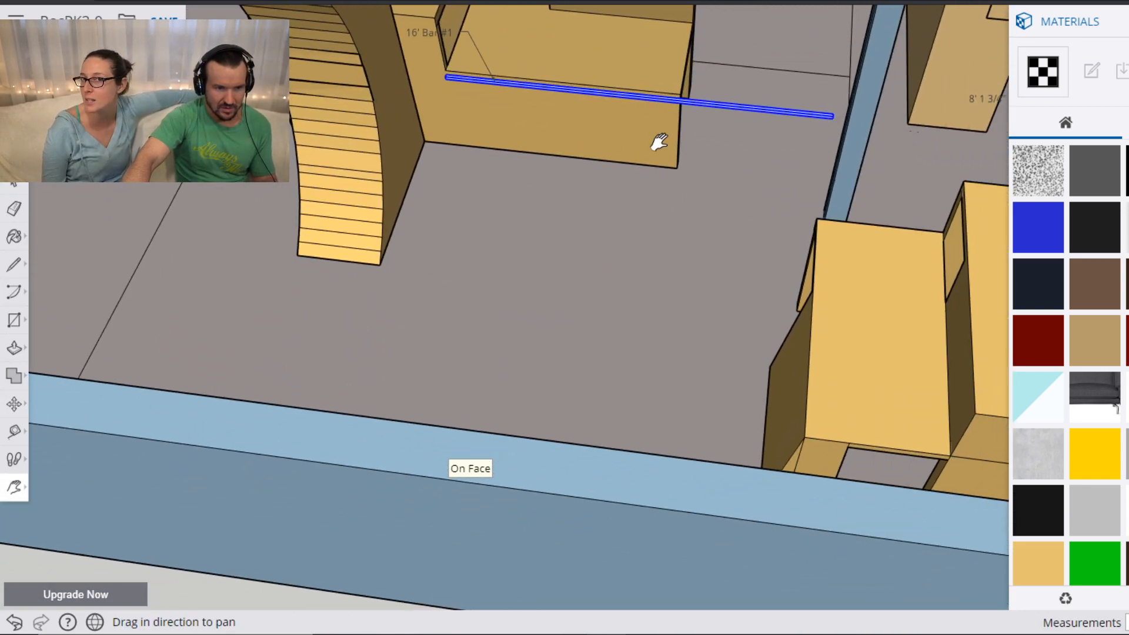
{"action": "scroll", "coordinate": [529, 124], "scroll_direction": "up", "scroll_amount": 3}
{"action": "key", "text": "m"}
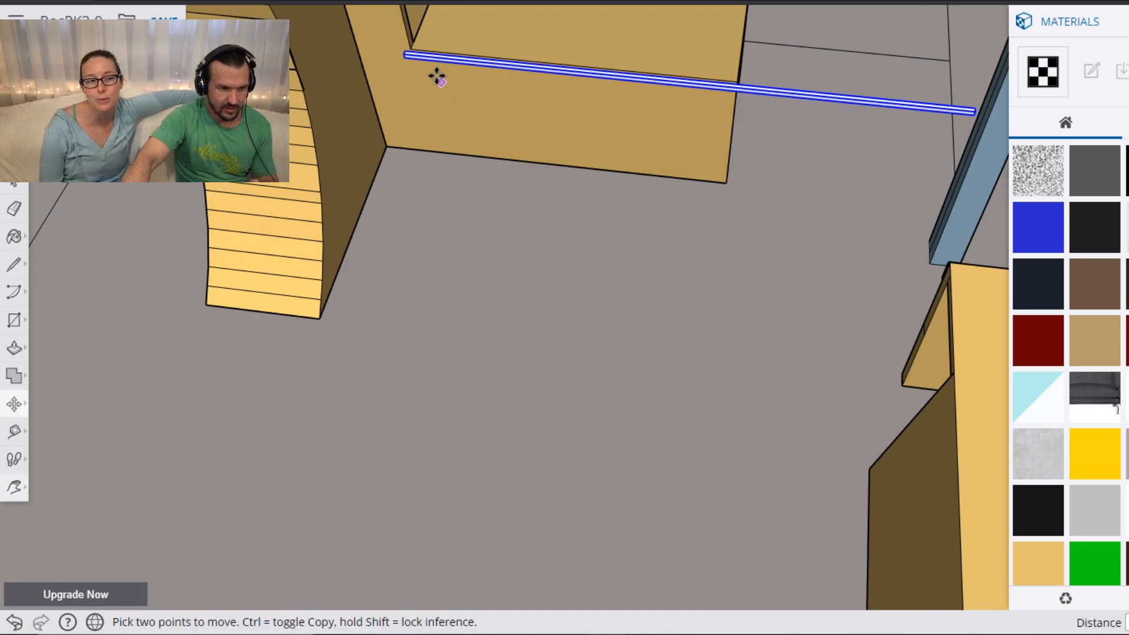
{"action": "left_click", "coordinate": [403, 56]}
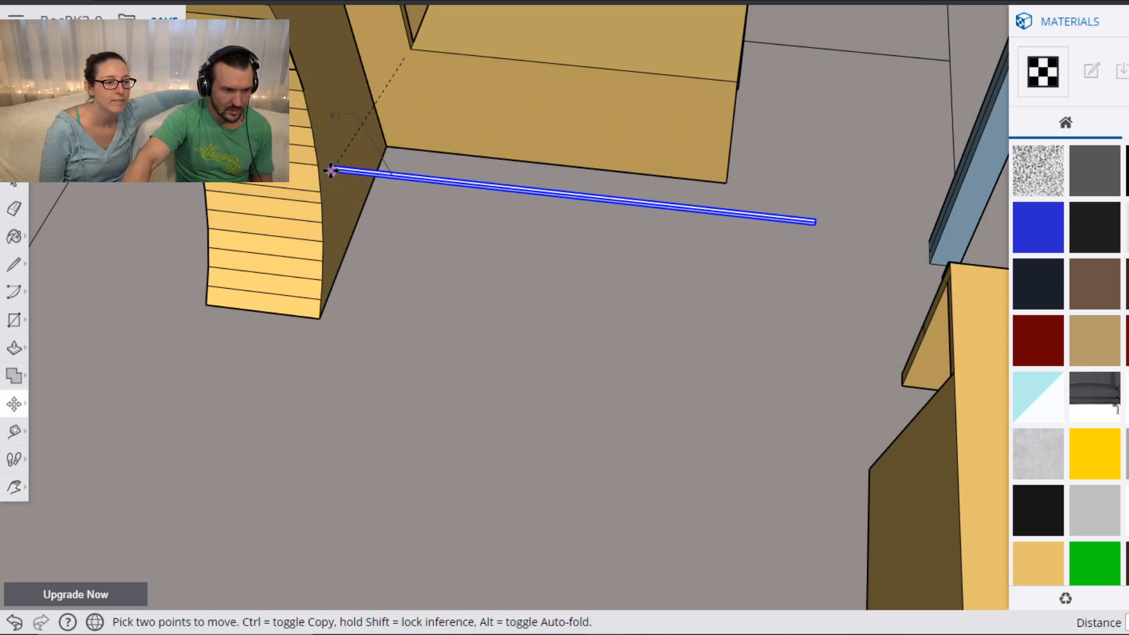
{"action": "middle_click_drag", "start_coordinate": [320, 139], "coordinate": [663, 226]}
{"action": "middle_click_drag", "start_coordinate": [672, 167], "coordinate": [692, 189]}
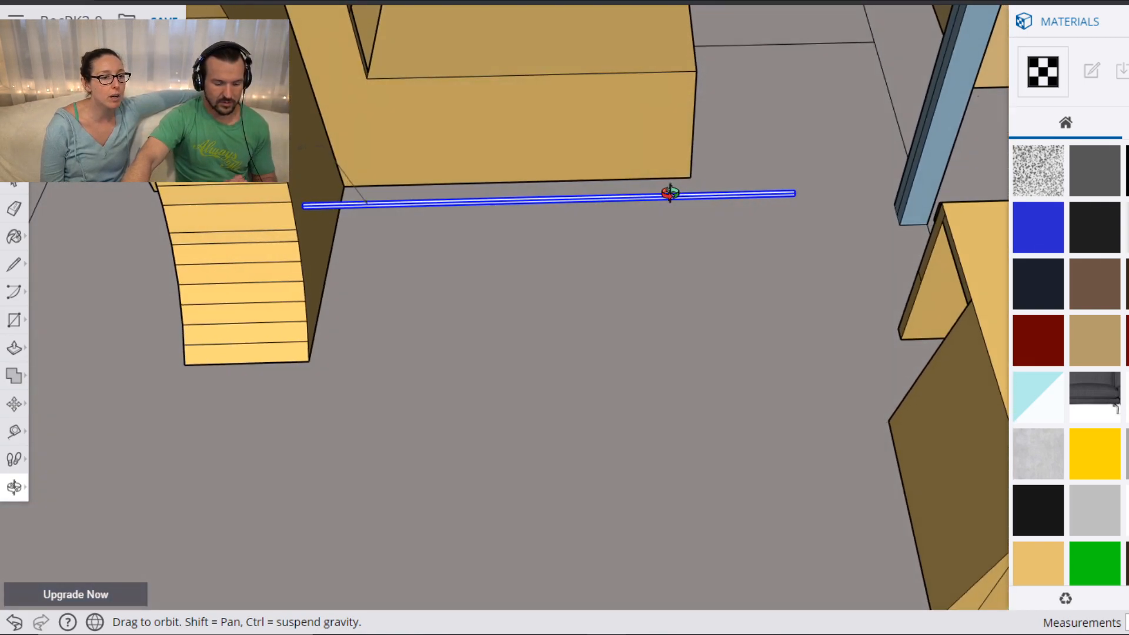
Move the 16' bar out of the way to the separate box on the opposite side of the low platform.
{"action": "scroll", "coordinate": [670, 192], "scroll_direction": "up", "scroll_amount": 2}
{"action": "left_click_drag", "start_coordinate": [676, 192], "coordinate": [736, 301]}
{"action": "scroll", "coordinate": [738, 306], "scroll_direction": "down", "scroll_amount": 4}
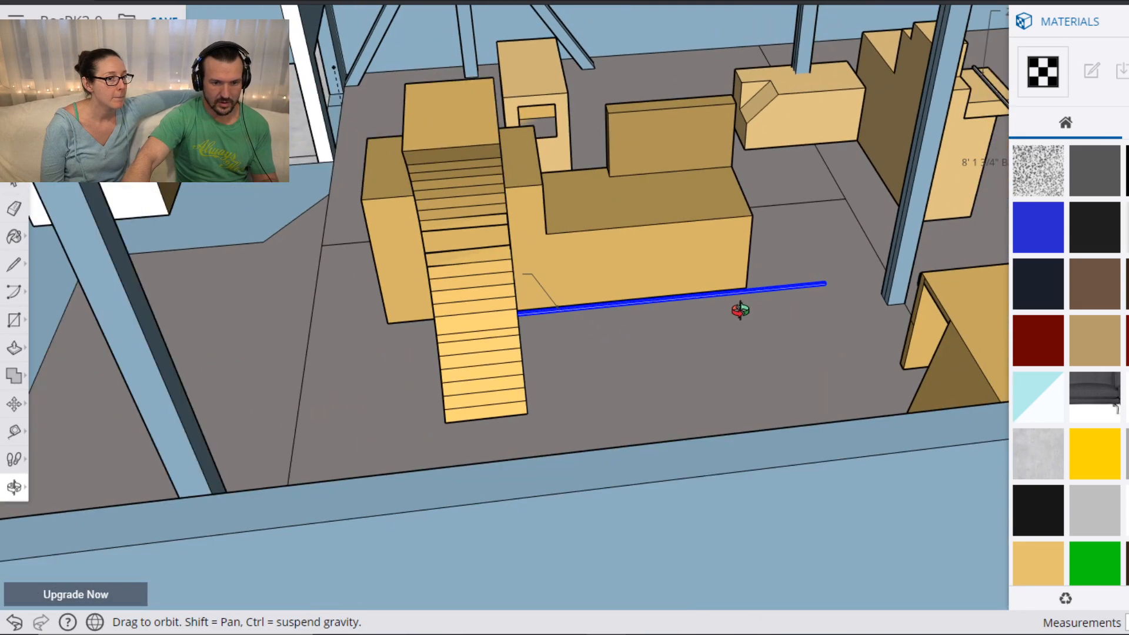
{"action": "left_click_drag", "start_coordinate": [642, 270], "coordinate": [474, 450]}
{"action": "key", "text": "m"}
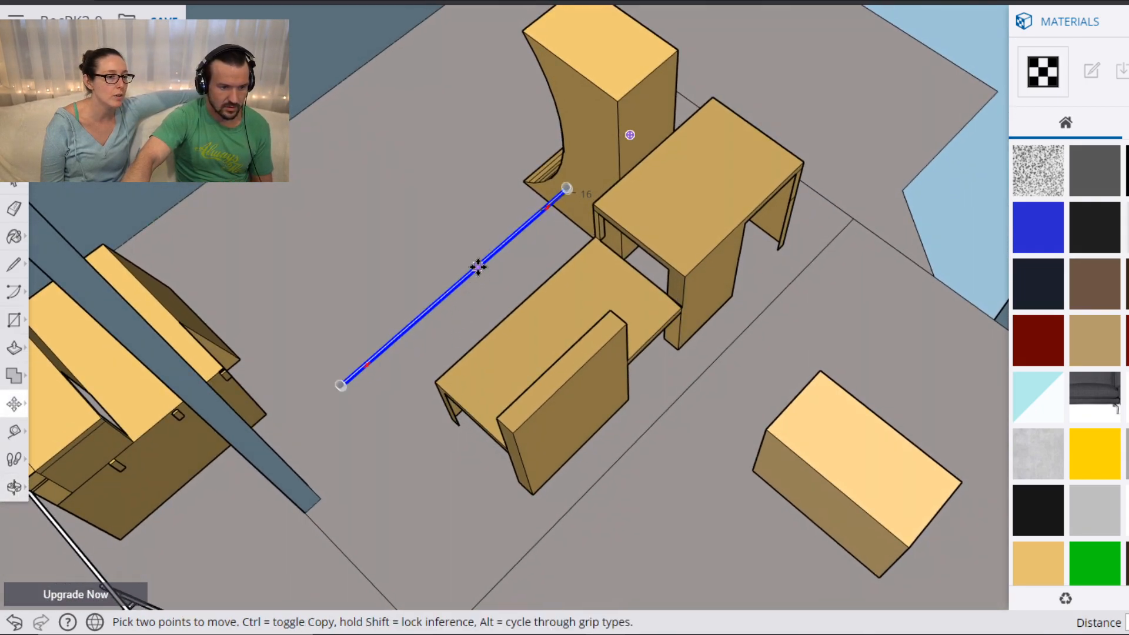
{"action": "left_click", "coordinate": [864, 403]}
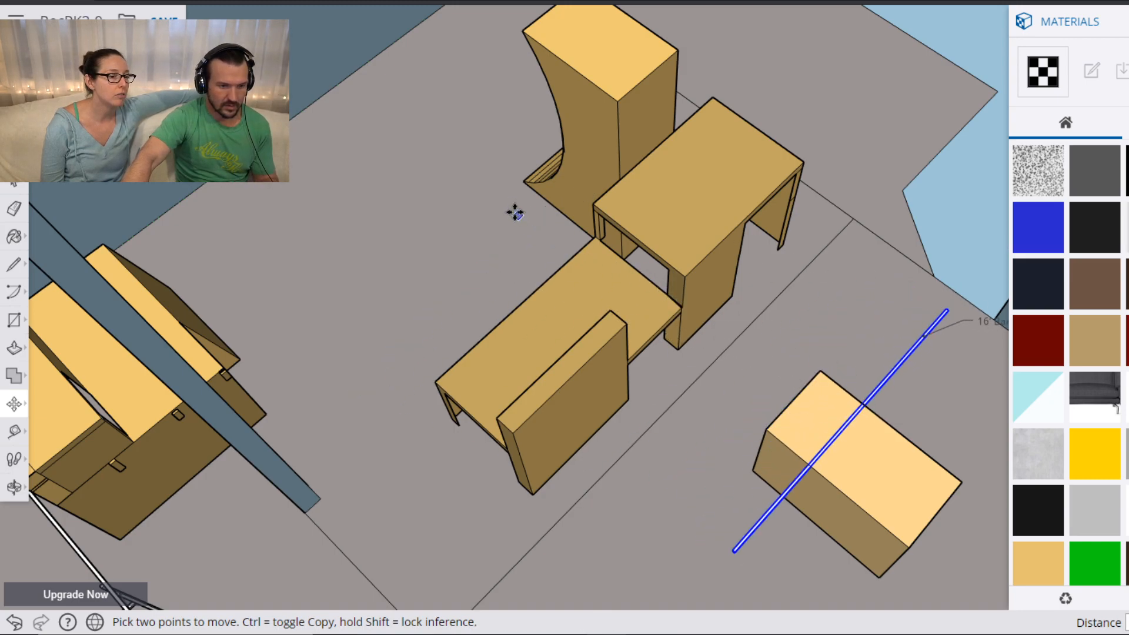
Move the 12' bar out of the inventory row to the open area beyond the shorter bars.
{"action": "key", "text": "h"}
{"action": "left_click_drag", "start_coordinate": [355, 143], "coordinate": [884, 290]}
{"action": "left_click_drag", "start_coordinate": [283, 185], "coordinate": [538, 536]}
{"action": "scroll", "coordinate": [487, 353], "scroll_direction": "up", "scroll_amount": 6}
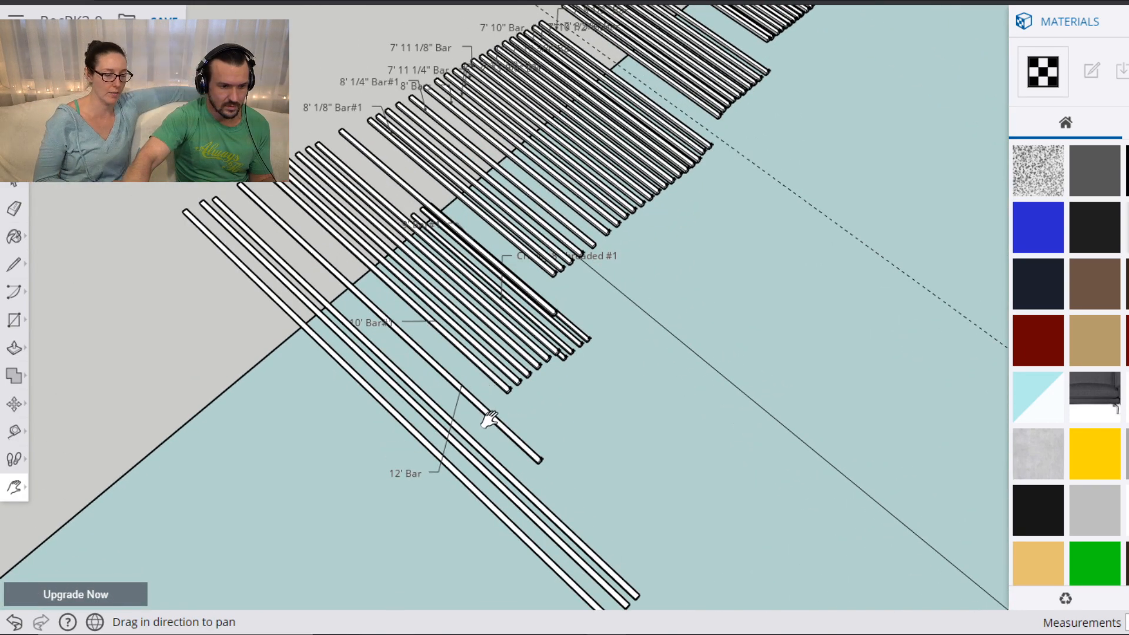
{"action": "key", "text": "space"}
{"action": "left_click", "coordinate": [490, 415]}
{"action": "key", "text": "m"}
{"action": "left_click", "coordinate": [483, 412]}
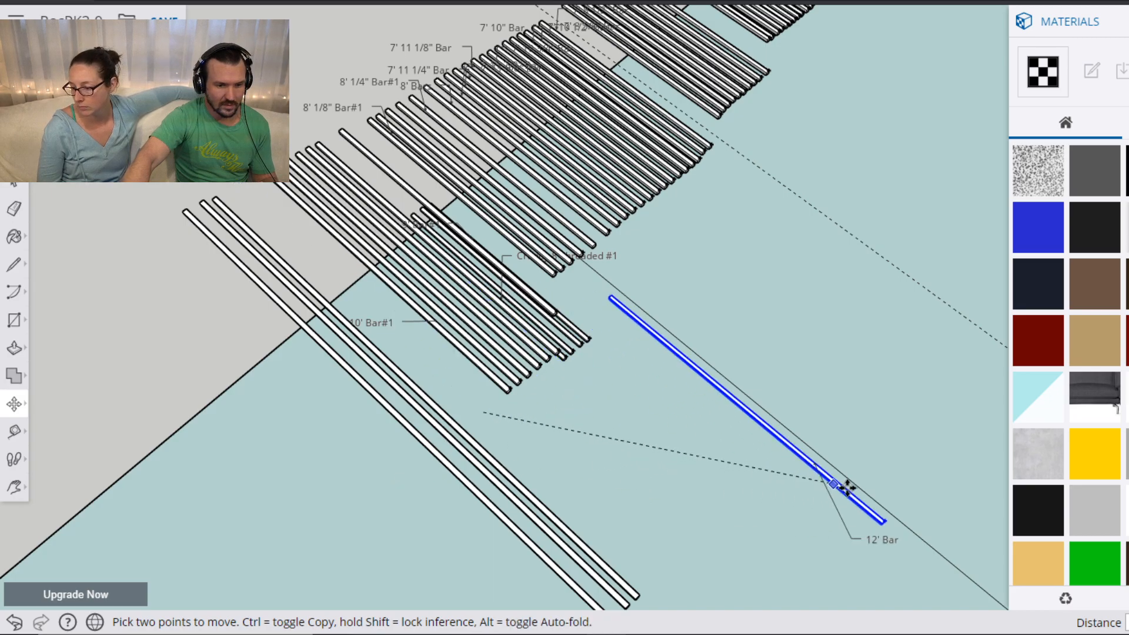
{"action": "left_click", "coordinate": [844, 484]}
Bring the 12' bar into the gym and position it across the low platform's front edge.
{"action": "key", "text": "h"}
{"action": "left_click_drag", "start_coordinate": [902, 511], "coordinate": [643, 260]}
{"action": "scroll", "coordinate": [642, 259], "scroll_direction": "down", "scroll_amount": 6}
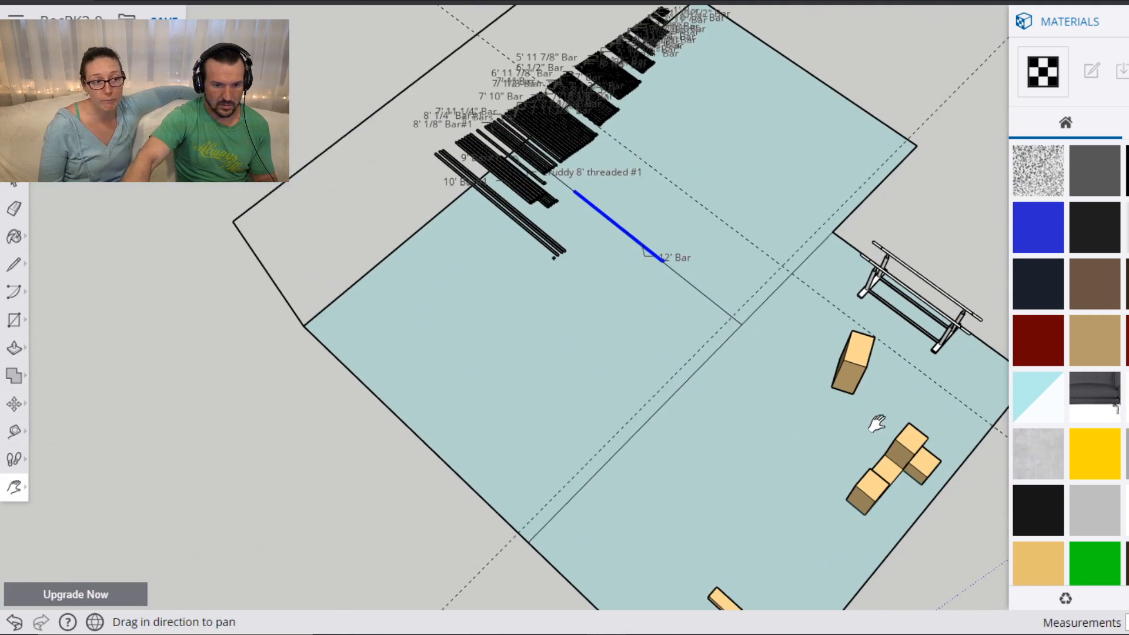
{"action": "scroll", "coordinate": [717, 290], "scroll_direction": "up", "scroll_amount": 10}
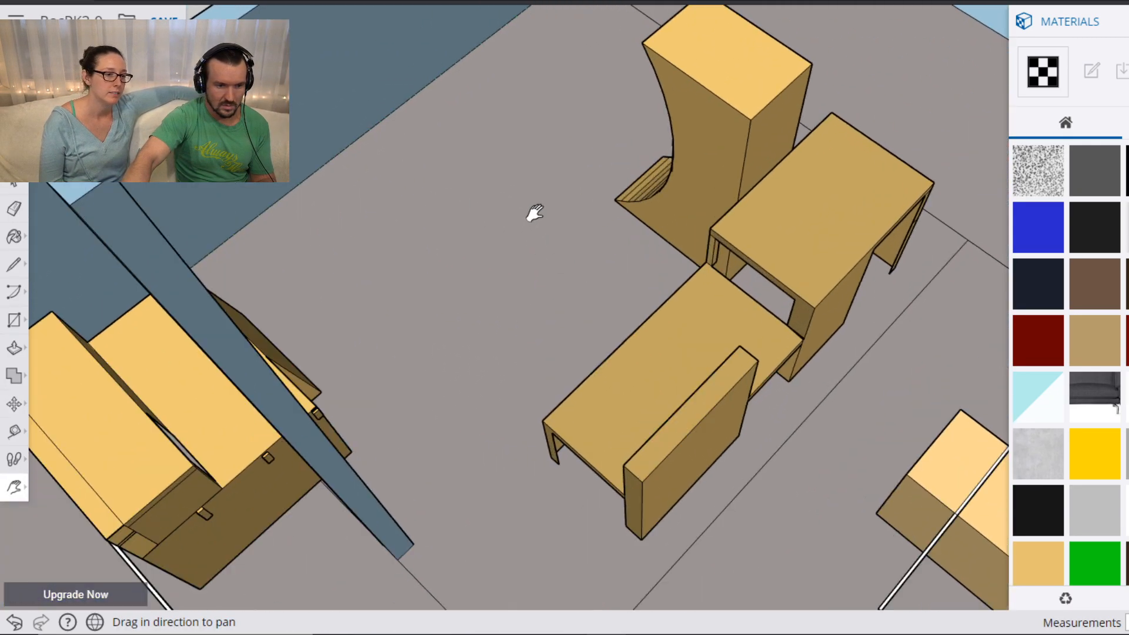
{"action": "key", "text": "m"}
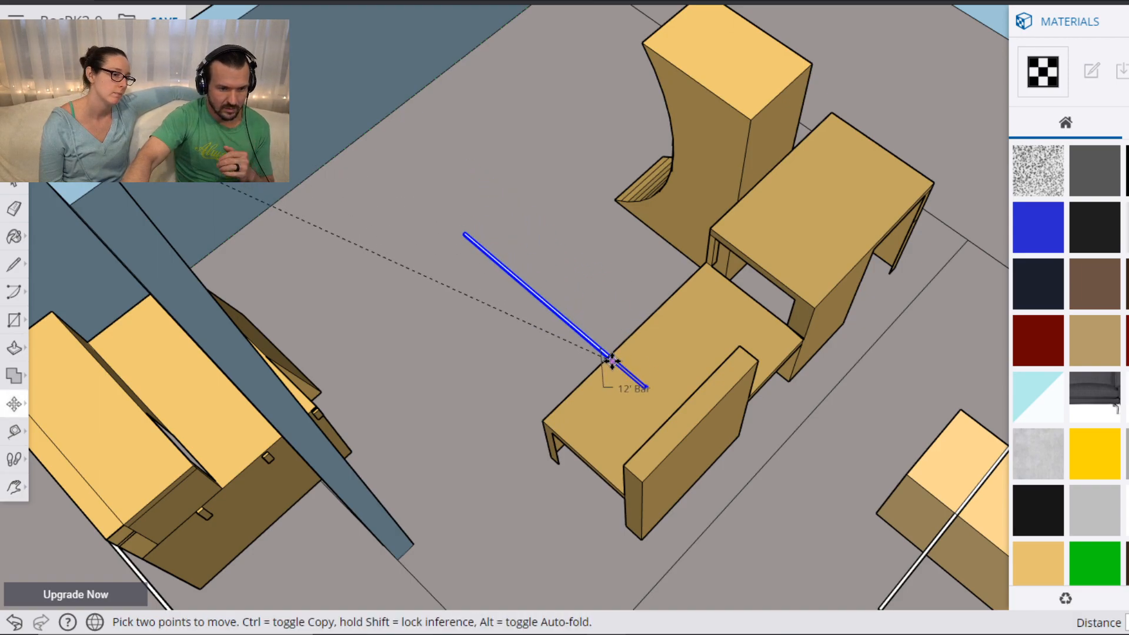
{"action": "scroll", "coordinate": [610, 357], "scroll_direction": "up", "scroll_amount": 6}
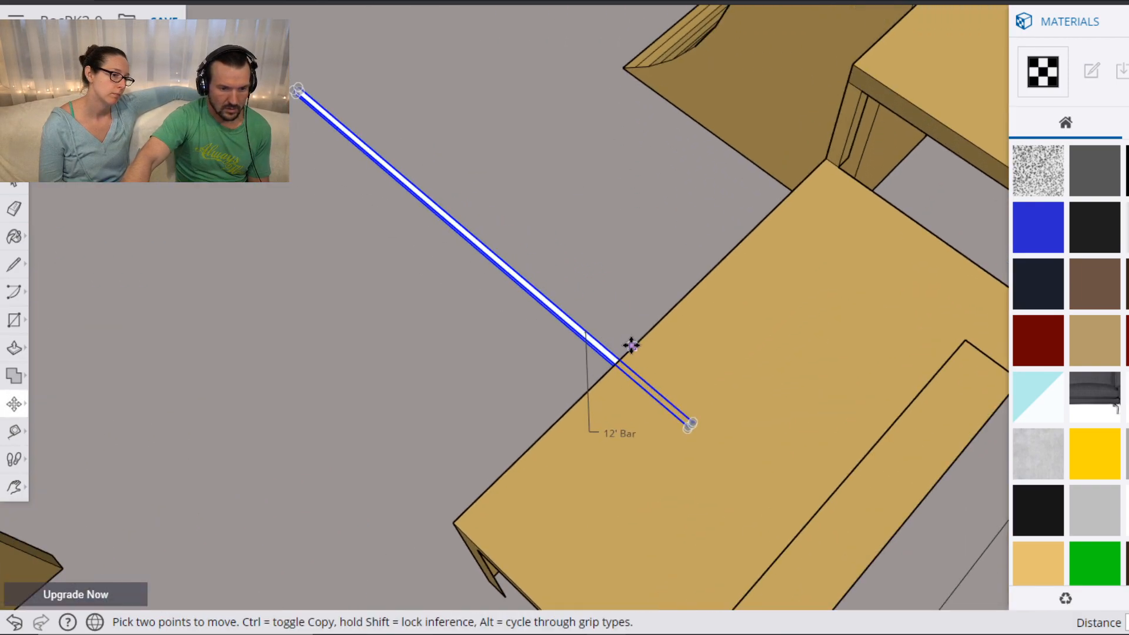
{"action": "left_click", "coordinate": [616, 367]}
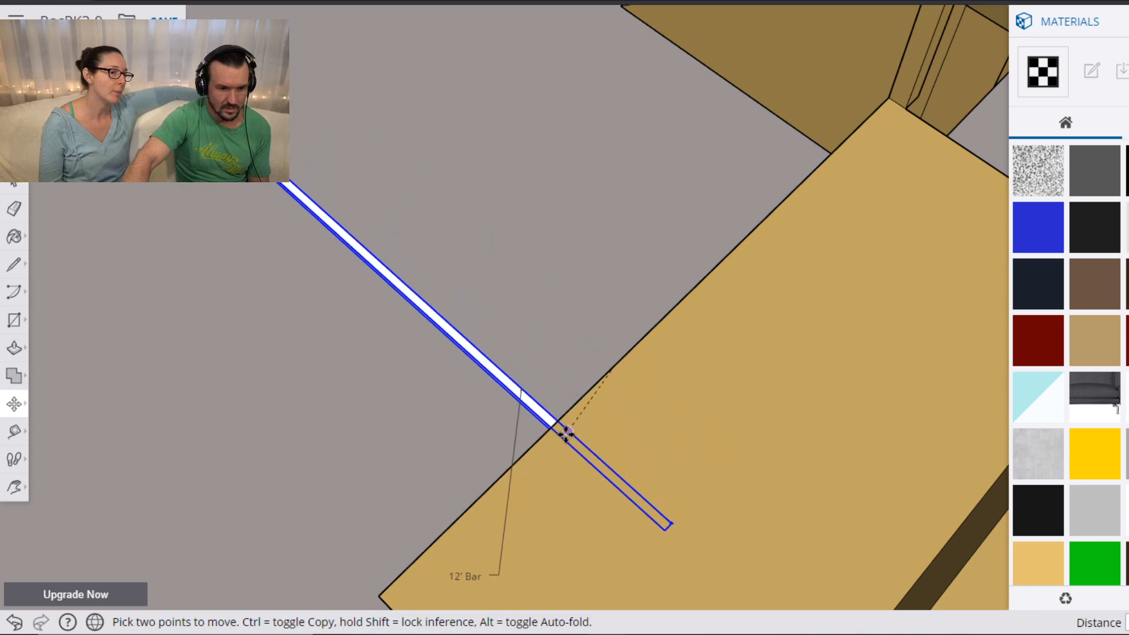
{"action": "left_click", "coordinate": [675, 319]}
Rotate the 12' bar horizontally about its end corner to run along the low platform's front edge.
{"action": "key", "text": "q"}
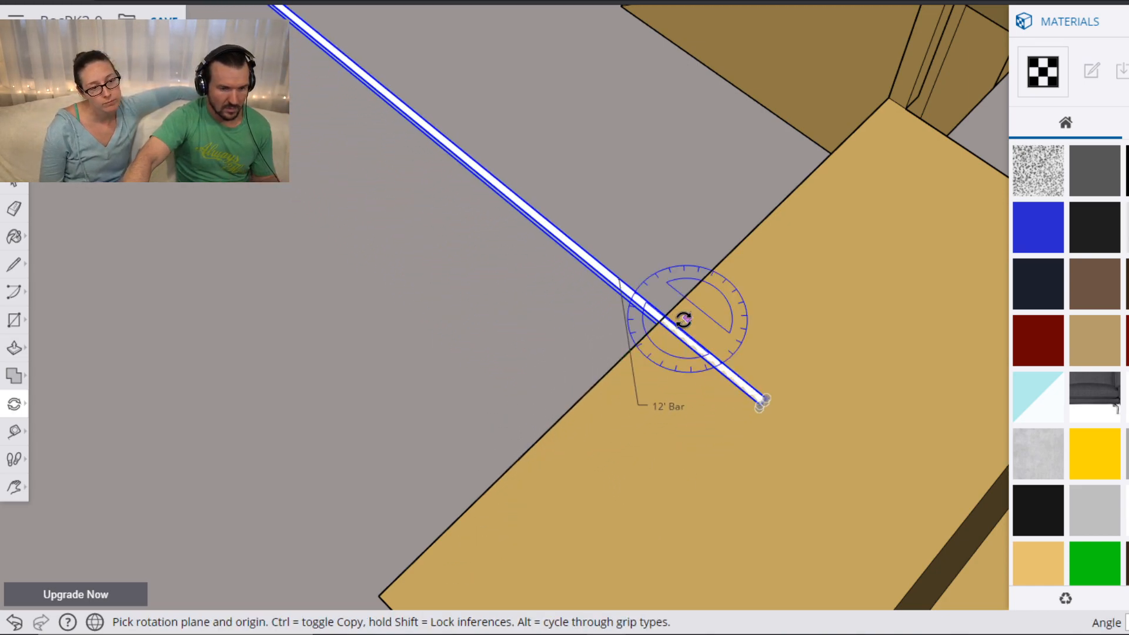
{"action": "left_click", "coordinate": [767, 398]}
{"action": "left_click", "coordinate": [737, 375]}
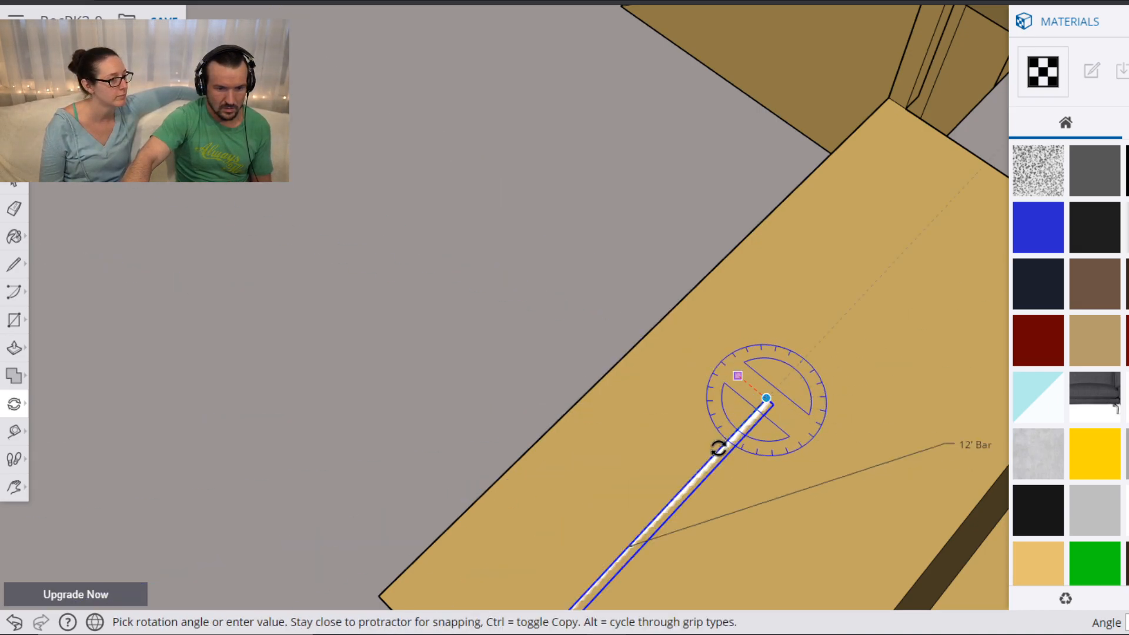
{"action": "left_click", "coordinate": [717, 448]}
Move the 12' bar by its end corner to the side of the curved ramp, in front of the low platform.
{"action": "key", "text": "m"}
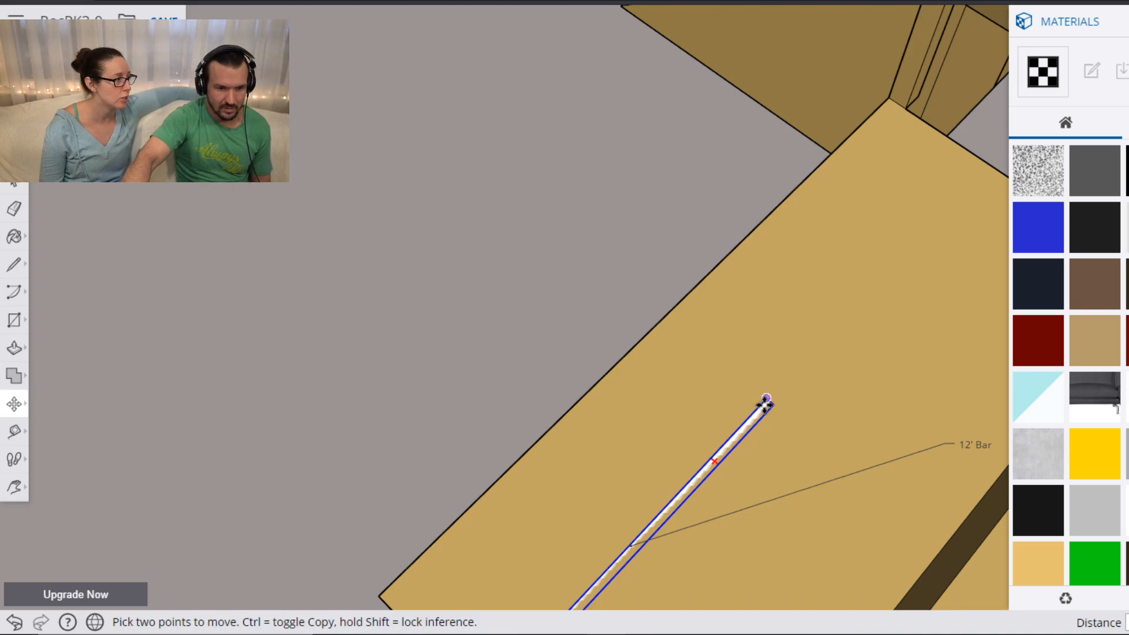
{"action": "left_click", "coordinate": [763, 397]}
{"action": "left_click", "coordinate": [725, 22]}
{"action": "left_click_drag", "start_coordinate": [348, 201], "coordinate": [764, 249]}
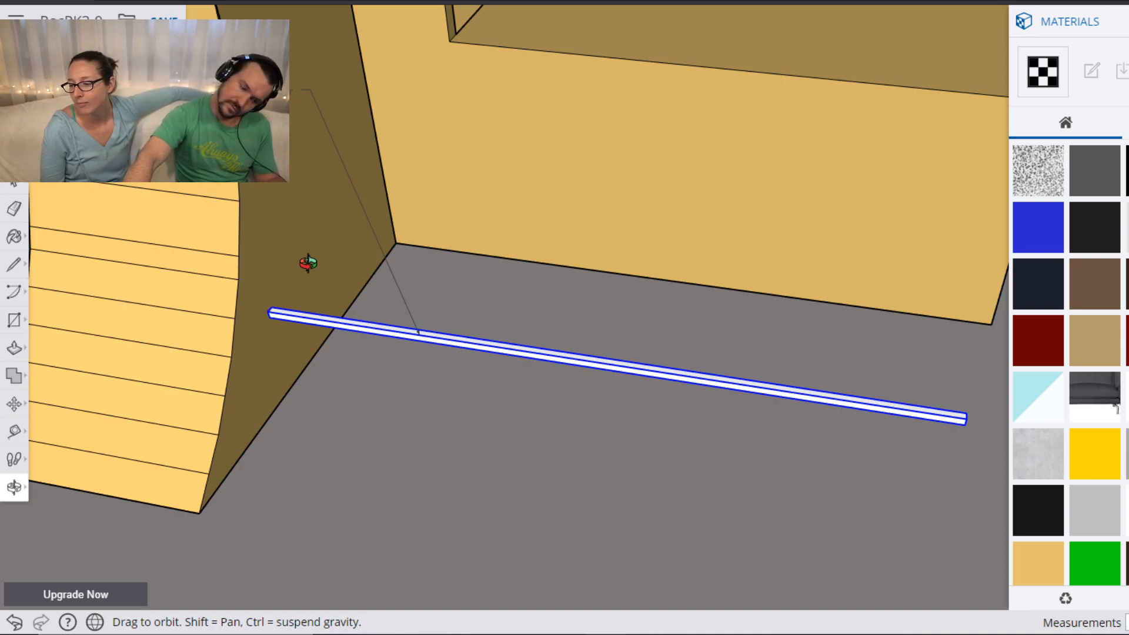
Move the 10' bar by its end corner to a new point on the Warped Wall's side face, keeping it along the platform's front.
{"action": "key", "text": "m"}
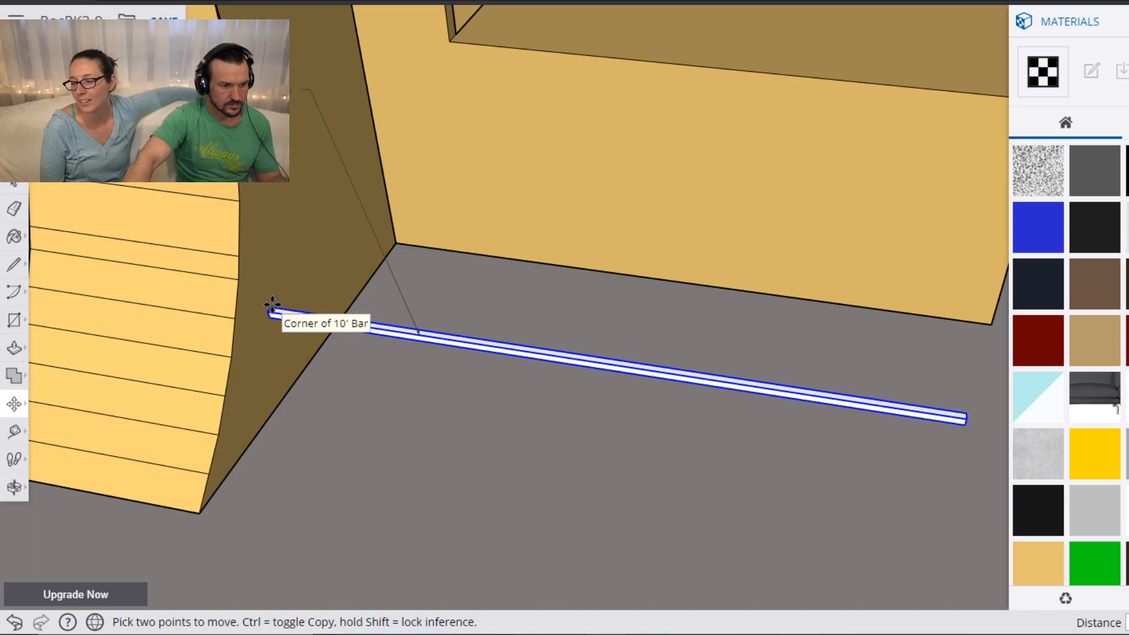
{"action": "left_click", "coordinate": [272, 304]}
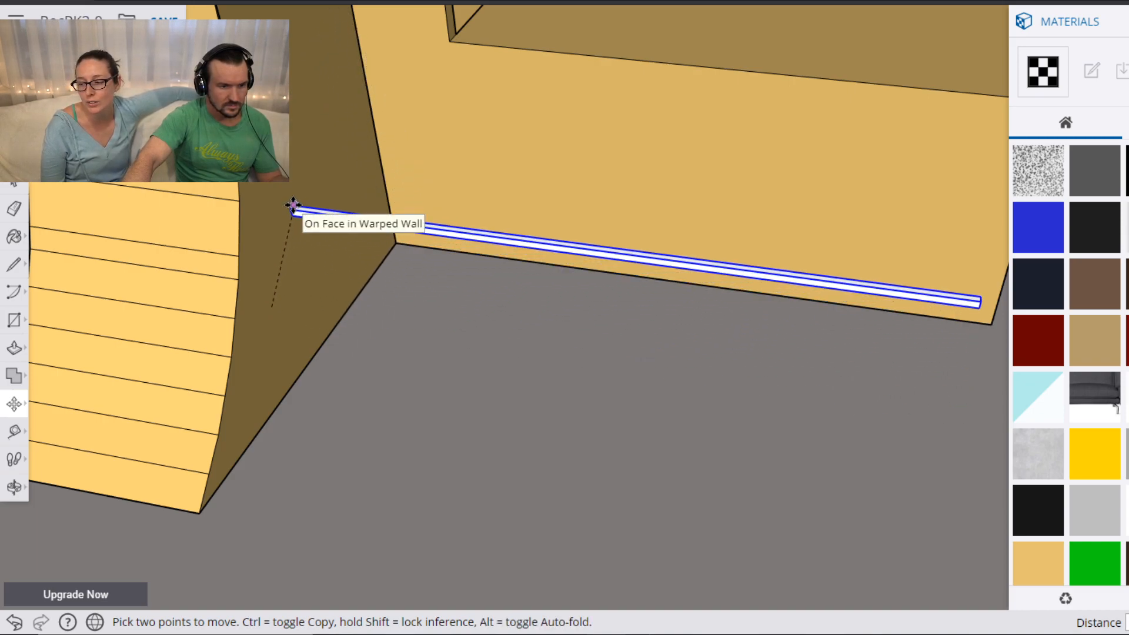
{"action": "left_click", "coordinate": [292, 207]}
{"action": "middle_click_drag", "start_coordinate": [630, 302], "coordinate": [536, 361], "text": "shift"}
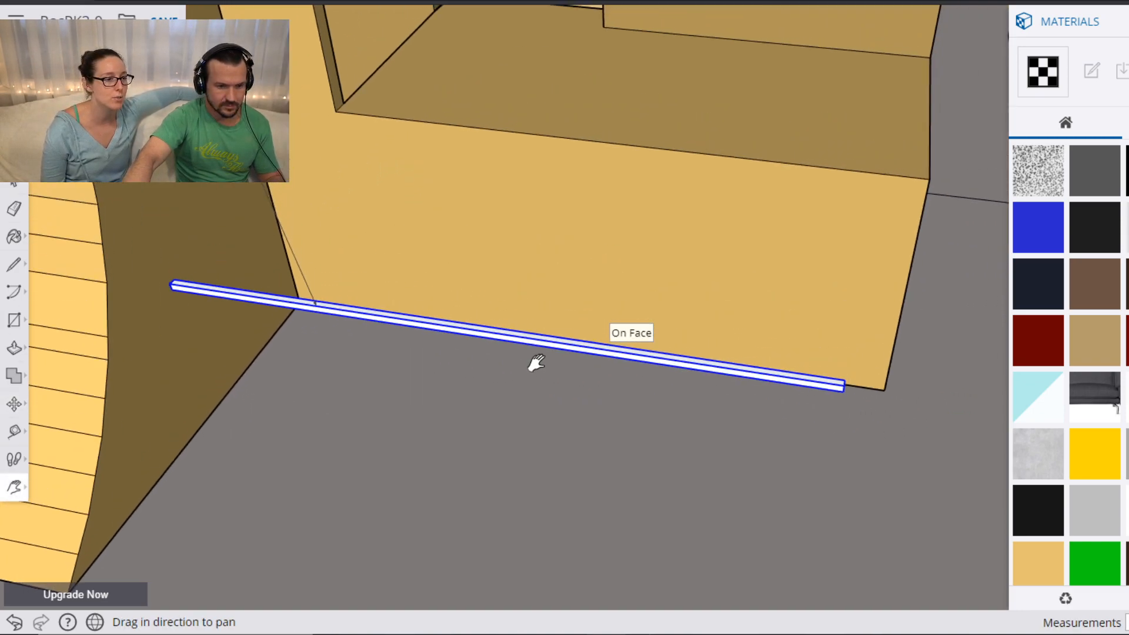
Move the standing man figure from the reception desk to the floor in front of the 10' bar.
{"action": "scroll", "coordinate": [532, 310], "scroll_direction": "down", "scroll_amount": 5}
{"action": "scroll", "coordinate": [289, 290], "scroll_direction": "up", "scroll_amount": 5}
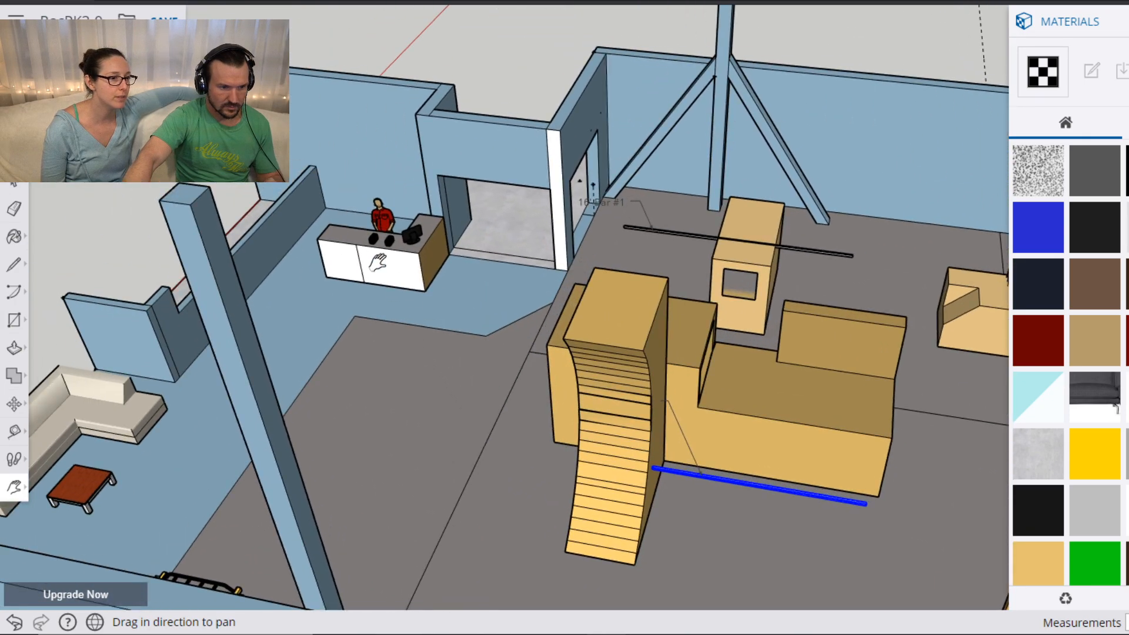
{"action": "key", "text": "space"}
{"action": "left_click", "coordinate": [382, 218]}
{"action": "key", "text": "m"}
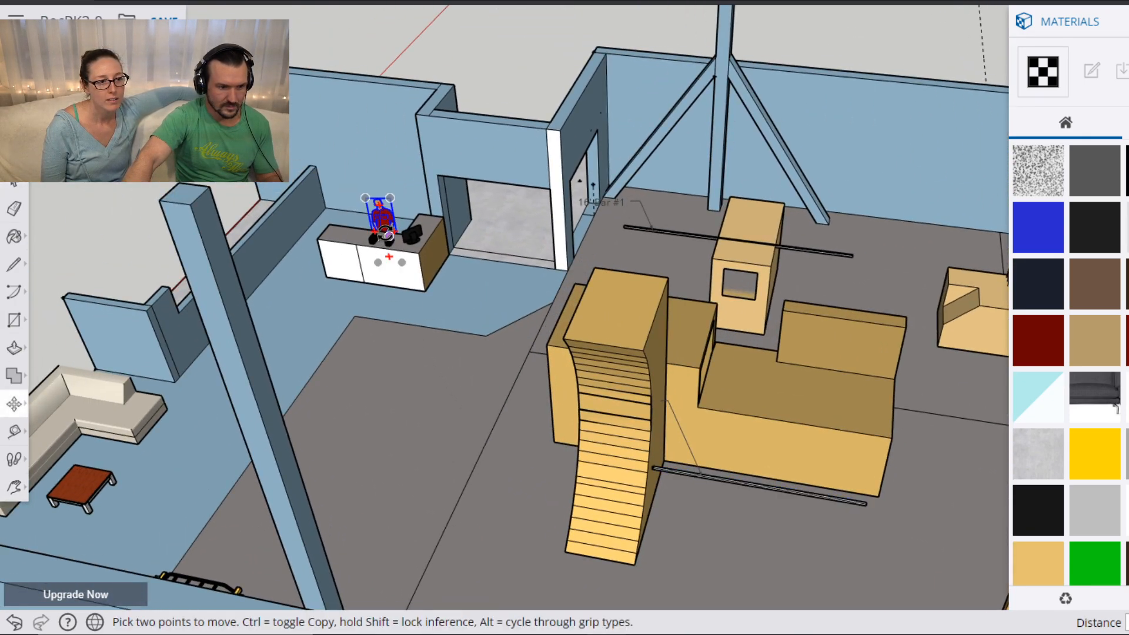
{"action": "left_click", "coordinate": [385, 223]}
{"action": "left_click", "coordinate": [758, 517]}
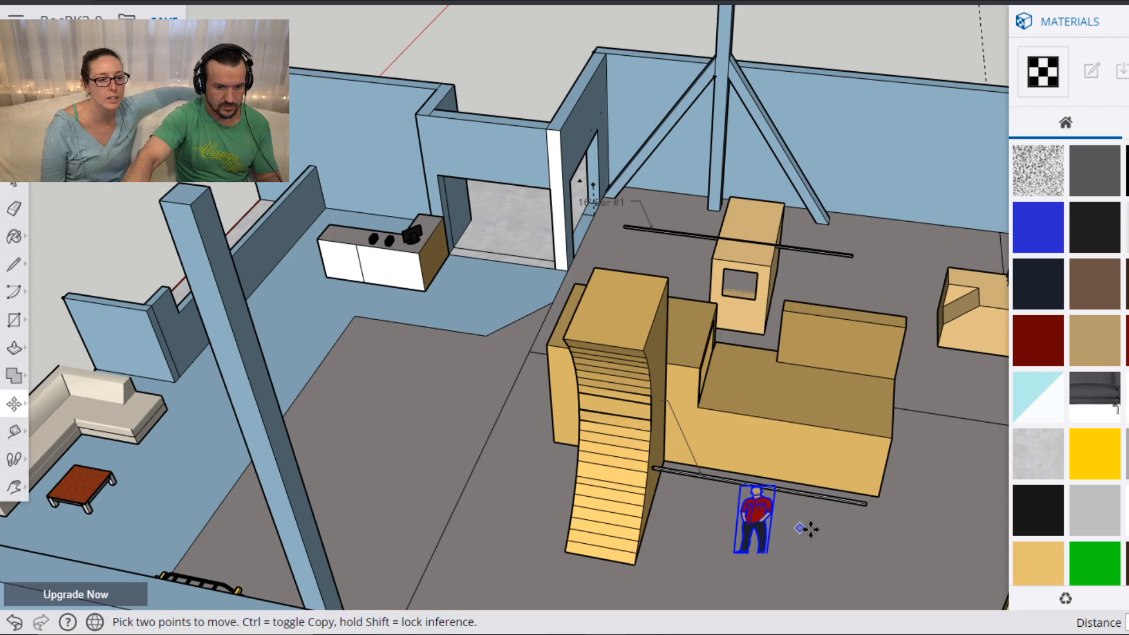
Move the man figure by its lower corner to stand between the 10' bar and the low platform's front face.
{"action": "scroll", "coordinate": [808, 520], "scroll_direction": "up", "scroll_amount": 3}
{"action": "scroll", "coordinate": [799, 506], "scroll_direction": "up", "scroll_amount": 3}
{"action": "scroll", "coordinate": [647, 570], "scroll_direction": "down", "scroll_amount": 2}
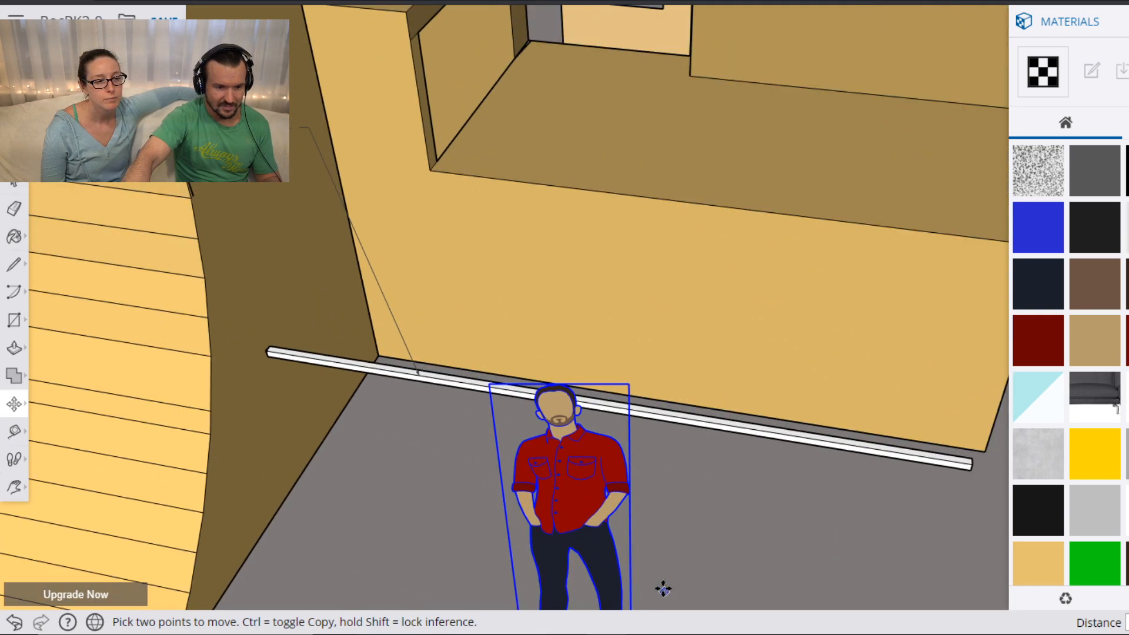
{"action": "scroll", "coordinate": [664, 564], "scroll_direction": "up", "scroll_amount": 1}
{"action": "middle_click_drag", "start_coordinate": [665, 553], "coordinate": [604, 533], "text": "shift"}
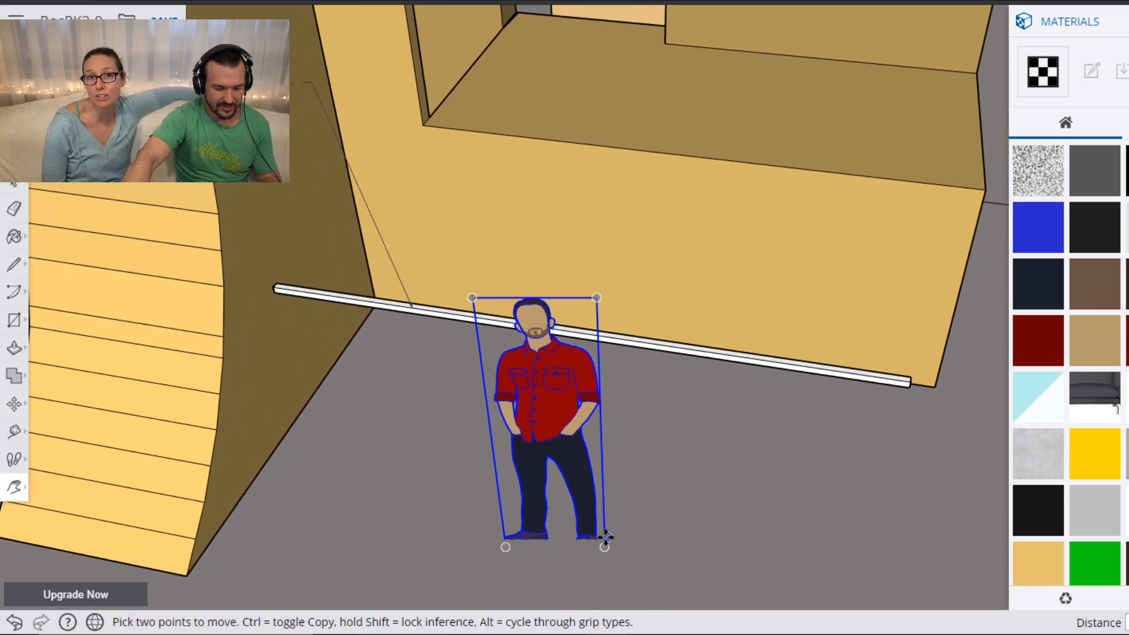
{"action": "left_click", "coordinate": [603, 547]}
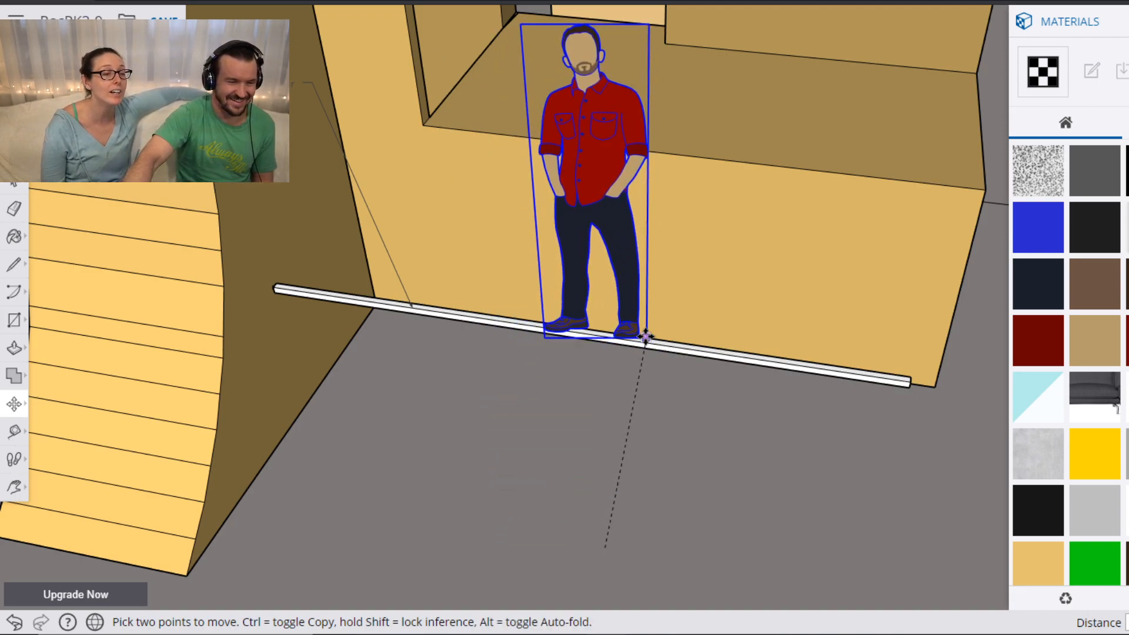
{"action": "middle_click_drag", "start_coordinate": [642, 336], "coordinate": [607, 351]}
{"action": "left_click", "coordinate": [605, 352]}
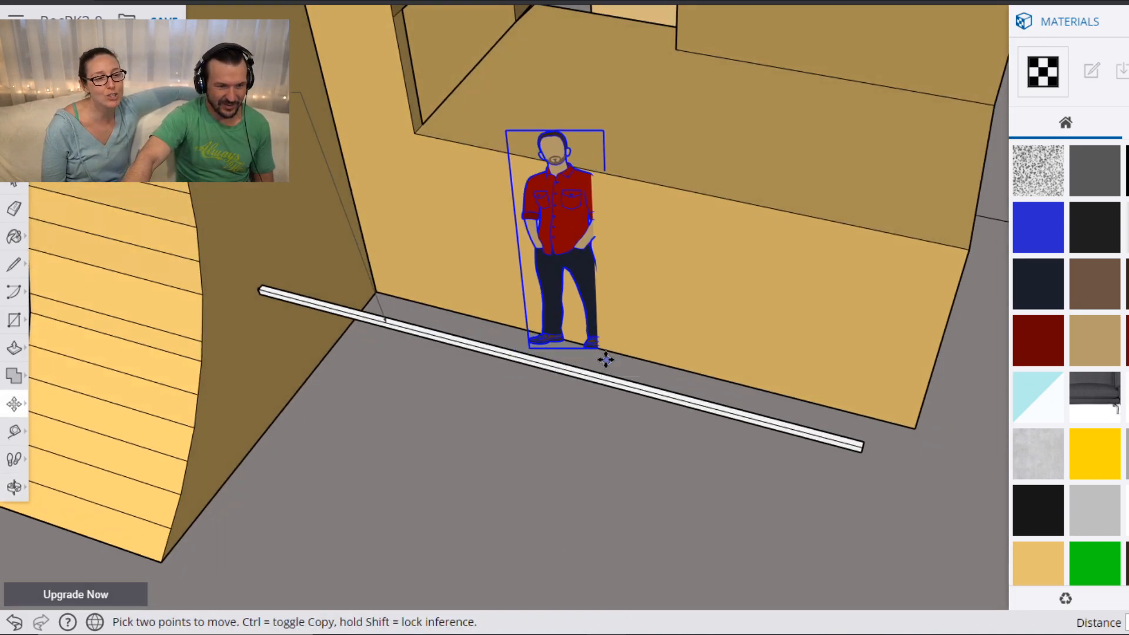
{"action": "scroll", "coordinate": [603, 355], "scroll_direction": "down", "scroll_amount": 2}
{"action": "scroll", "coordinate": [594, 338], "scroll_direction": "up", "scroll_amount": 2}
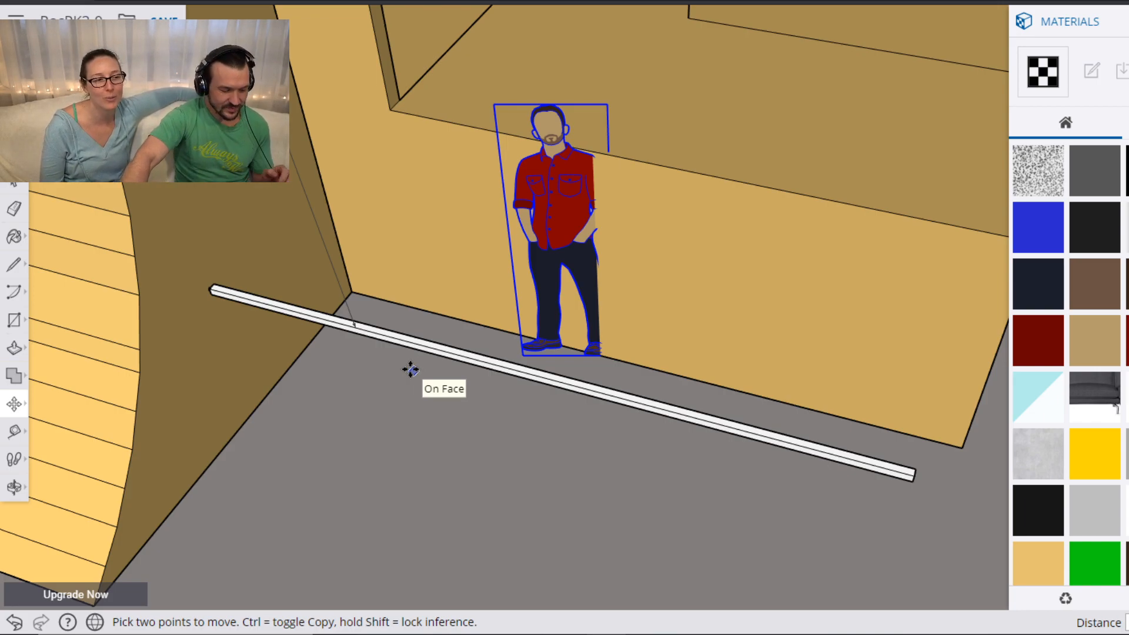
{"action": "key", "text": "space"}
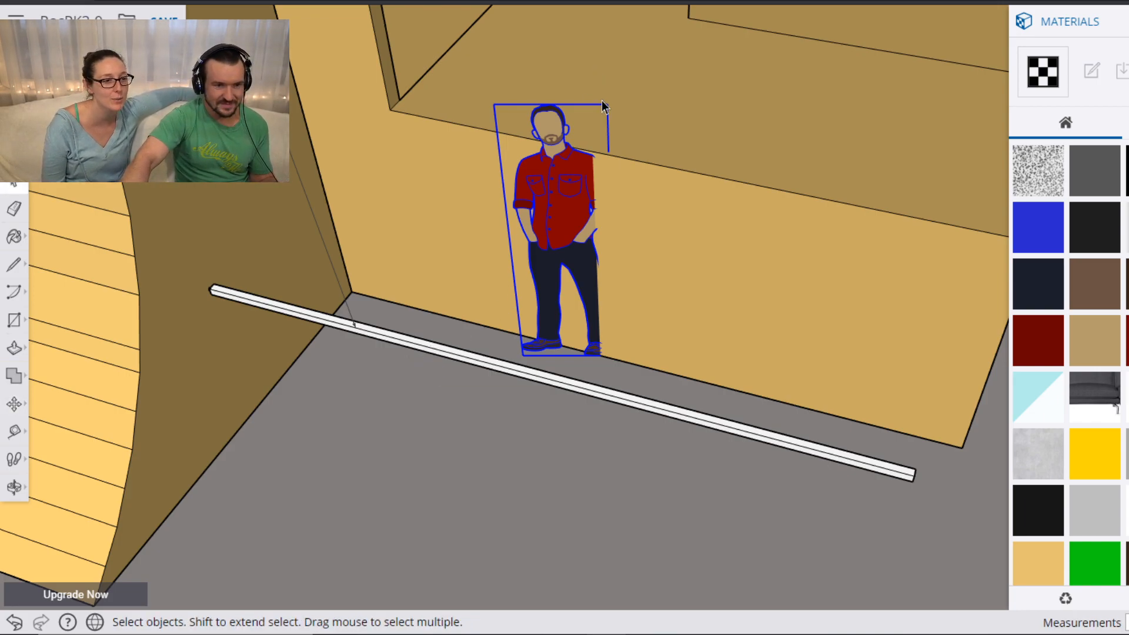
{"action": "key", "text": "m"}
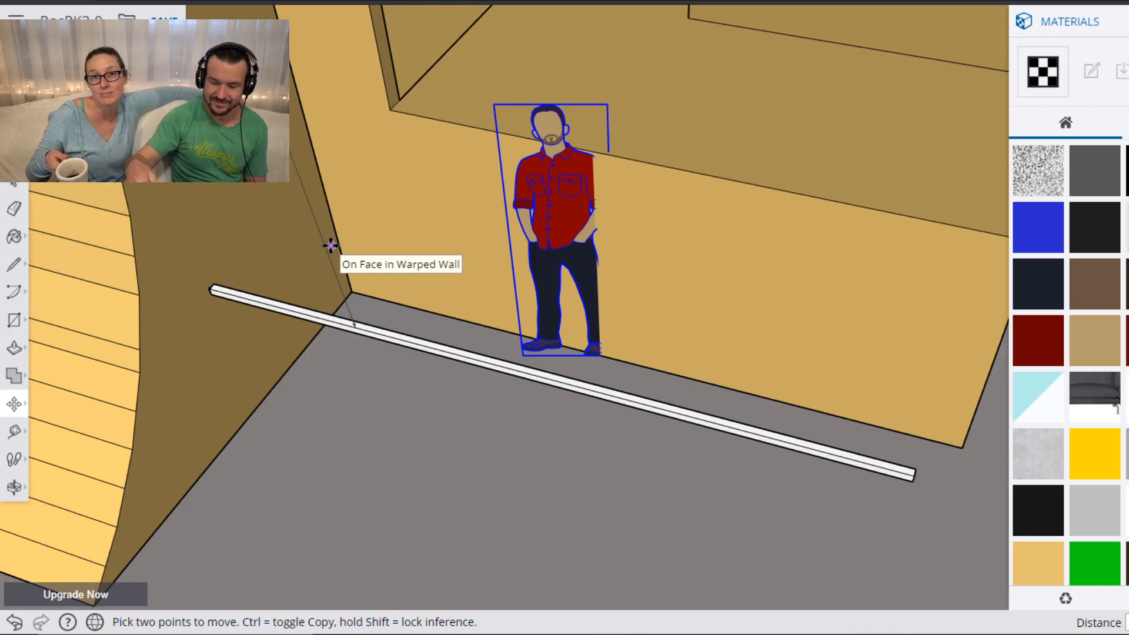
Open the man figure's component for editing and display the entity info of its shirt face.
{"action": "right_click", "coordinate": [557, 192]}
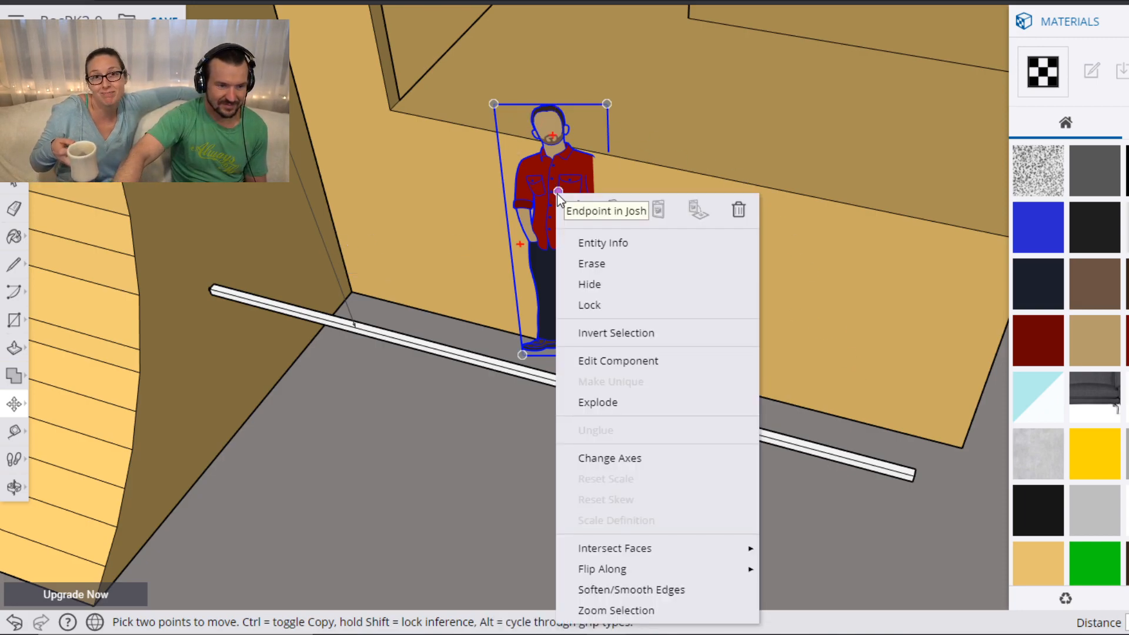
{"action": "left_click", "coordinate": [615, 361]}
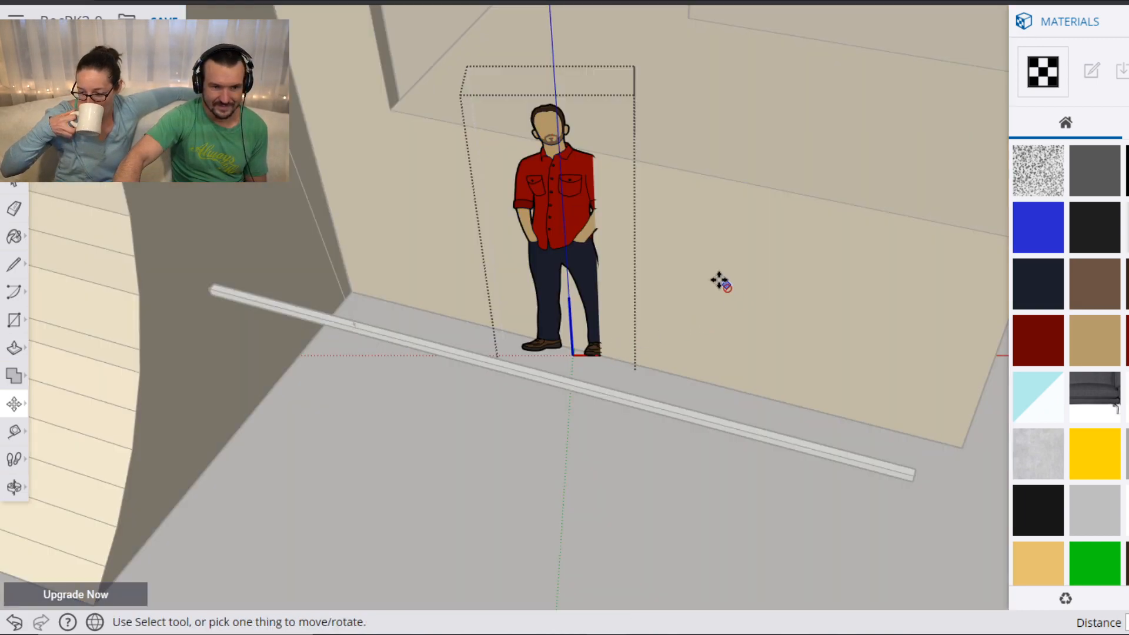
{"action": "right_click", "coordinate": [542, 200]}
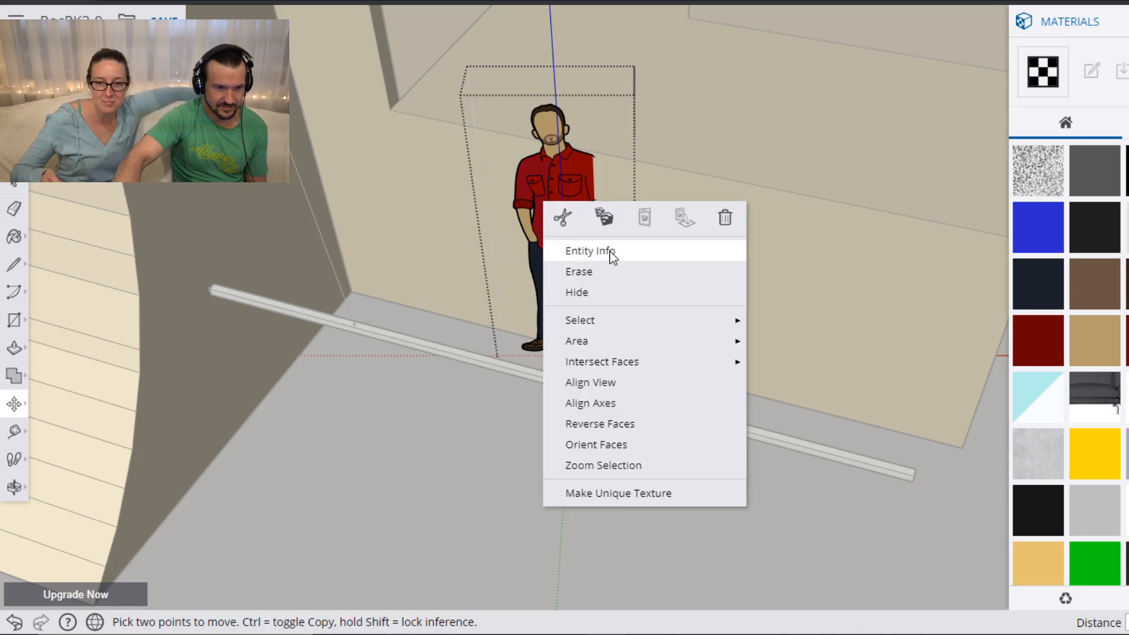
{"action": "left_click", "coordinate": [610, 253]}
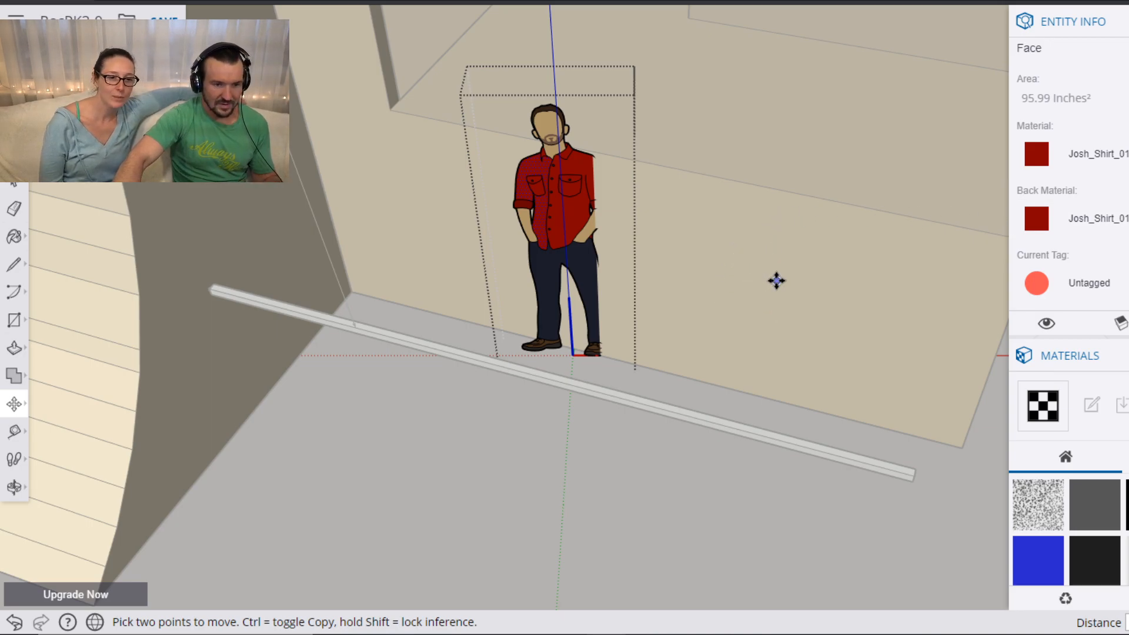
Leave the man figure's component and examine the spacing between the 10' bar and the low platform from above.
{"action": "key", "text": "space"}
{"action": "left_click", "coordinate": [834, 341]}
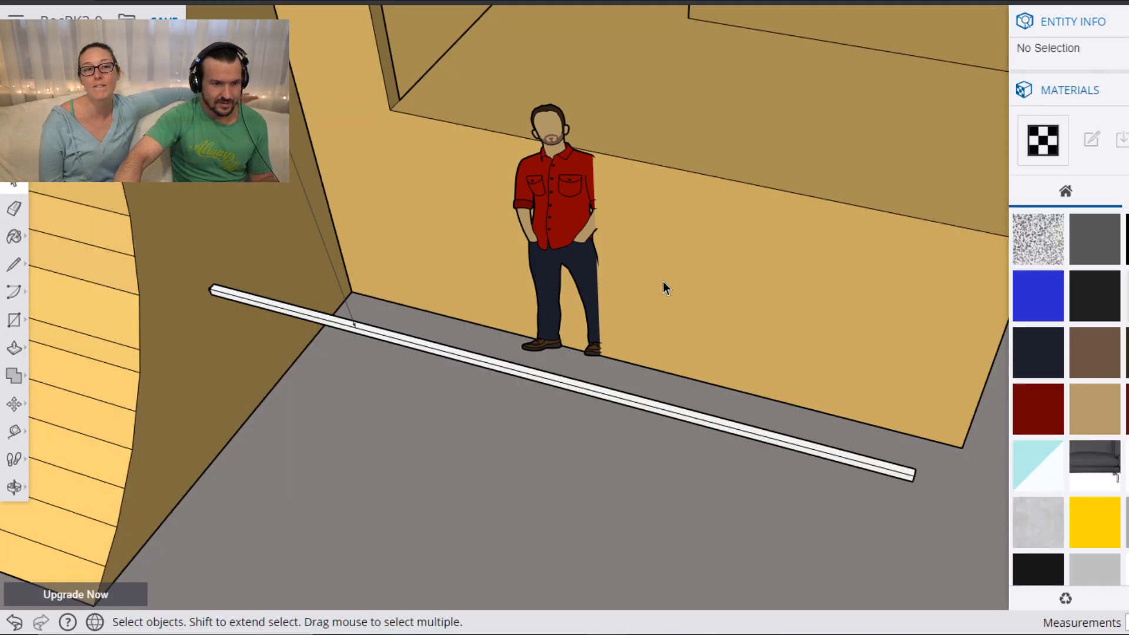
{"action": "scroll", "coordinate": [647, 277], "scroll_direction": "down", "scroll_amount": 5}
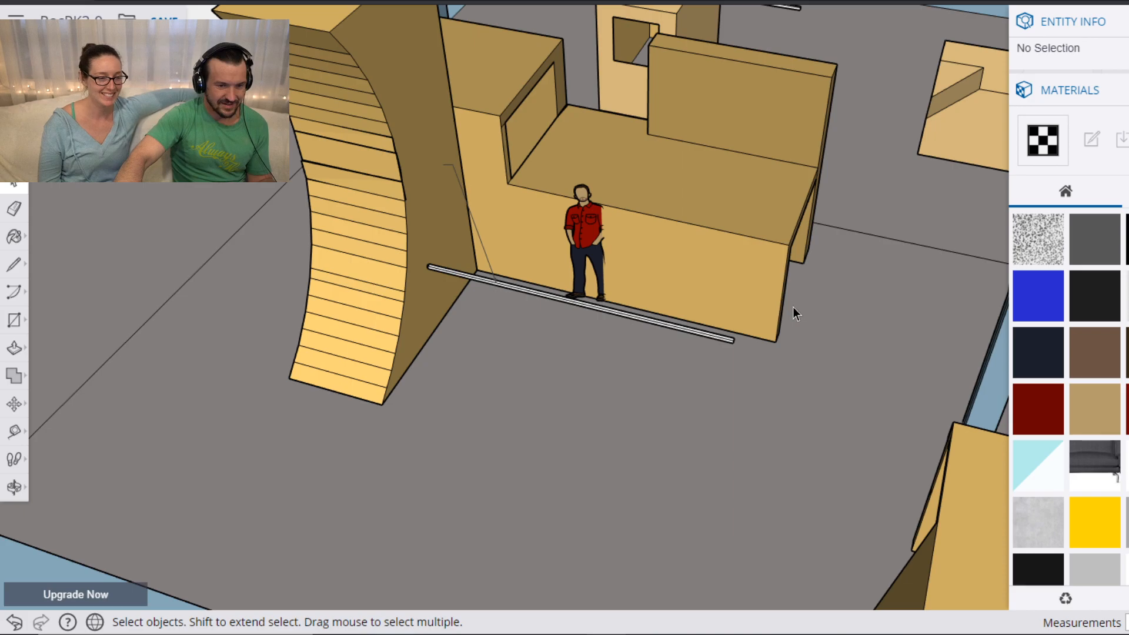
{"action": "middle_click_drag", "start_coordinate": [790, 304], "coordinate": [542, 455]}
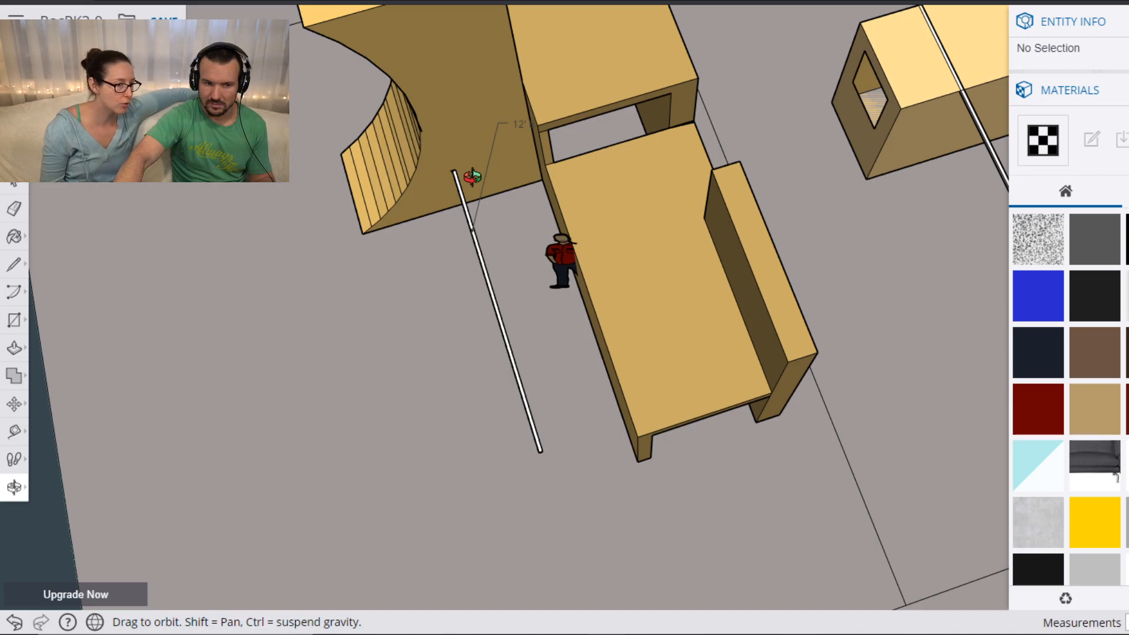
{"action": "scroll", "coordinate": [472, 176], "scroll_direction": "up", "scroll_amount": 3}
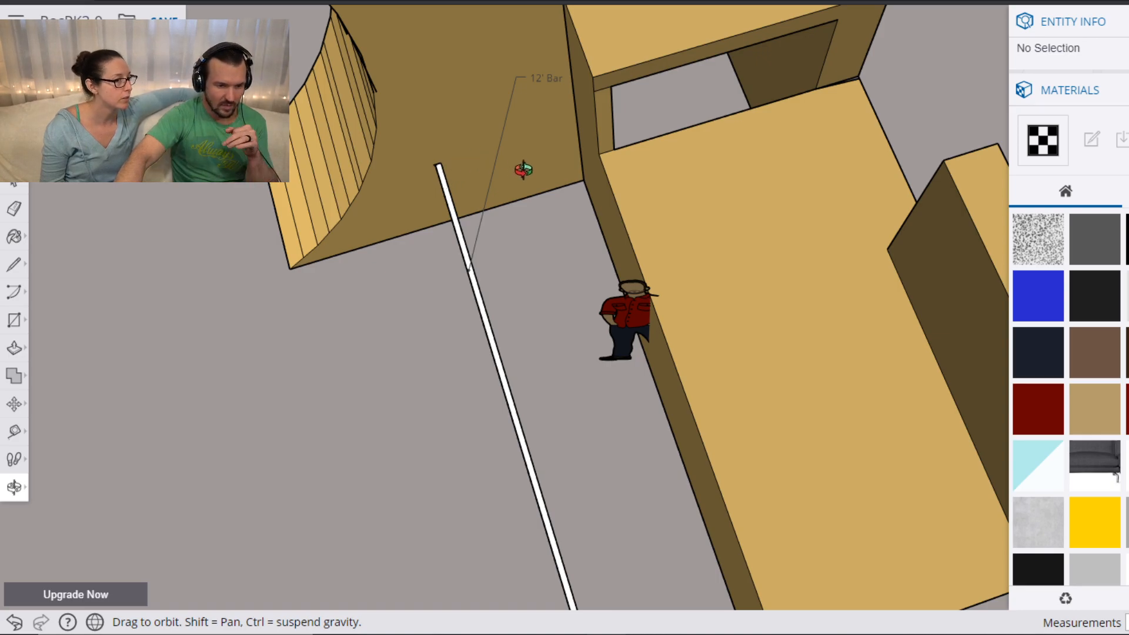
{"action": "scroll", "coordinate": [512, 171], "scroll_direction": "down", "scroll_amount": 5}
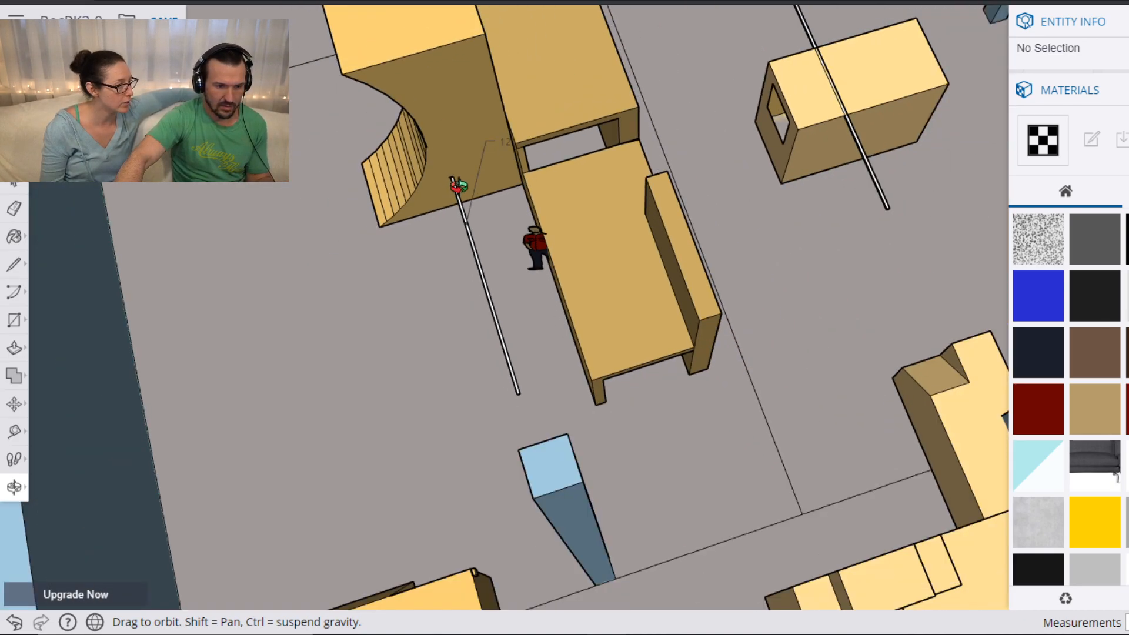
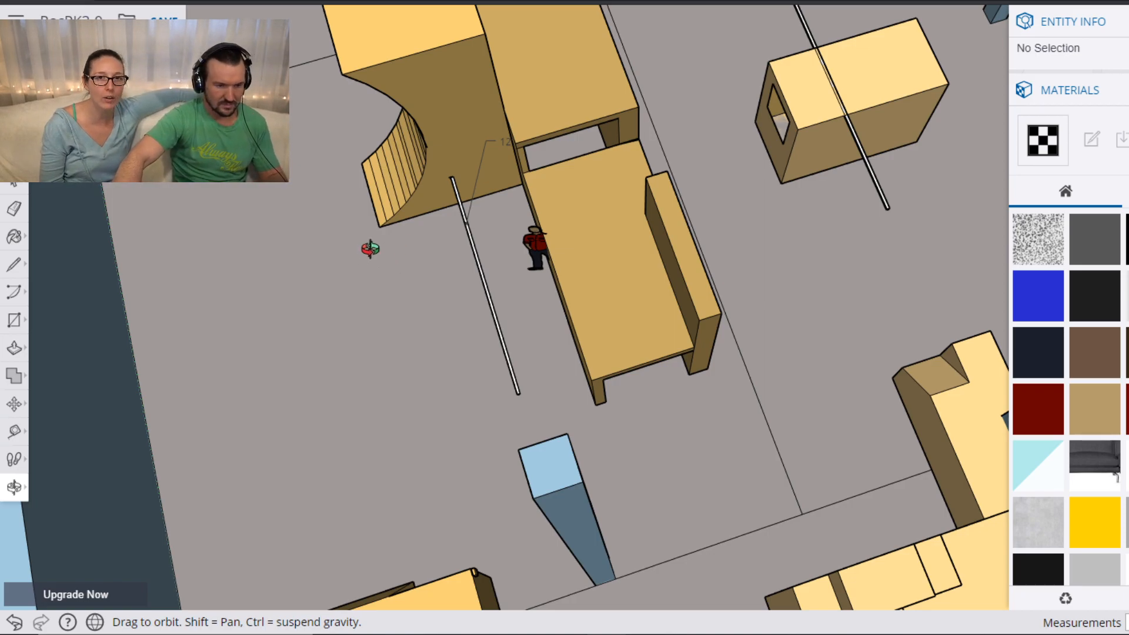
Select the 4' 11" bar in the inventory and move it out of the stack onto the open floor.
{"action": "key", "text": "h"}
{"action": "mouse_move", "coordinate": [257, 335]}
{"action": "left_mouse_down"}
{"action": "mouse_move", "coordinate": [524, 54]}
{"action": "mouse_move", "coordinate": [726, 7]}
{"action": "left_mouse_up"}
{"action": "left_click_drag", "start_coordinate": [135, 277], "coordinate": [455, 12]}
{"action": "left_click_drag", "start_coordinate": [255, 305], "coordinate": [501, 94]}
{"action": "left_click_drag", "start_coordinate": [257, 255], "coordinate": [484, 124]}
{"action": "mouse_move", "coordinate": [173, 263]}
{"action": "left_mouse_down"}
{"action": "mouse_move", "coordinate": [652, 133]}
{"action": "mouse_move", "coordinate": [719, 130]}
{"action": "left_mouse_up"}
{"action": "mouse_move", "coordinate": [477, 208]}
{"action": "left_mouse_down"}
{"action": "mouse_move", "coordinate": [665, 231]}
{"action": "mouse_move", "coordinate": [655, 303]}
{"action": "mouse_move", "coordinate": [701, 610]}
{"action": "left_mouse_up"}
{"action": "scroll", "coordinate": [435, 356], "scroll_direction": "up", "scroll_amount": 5}
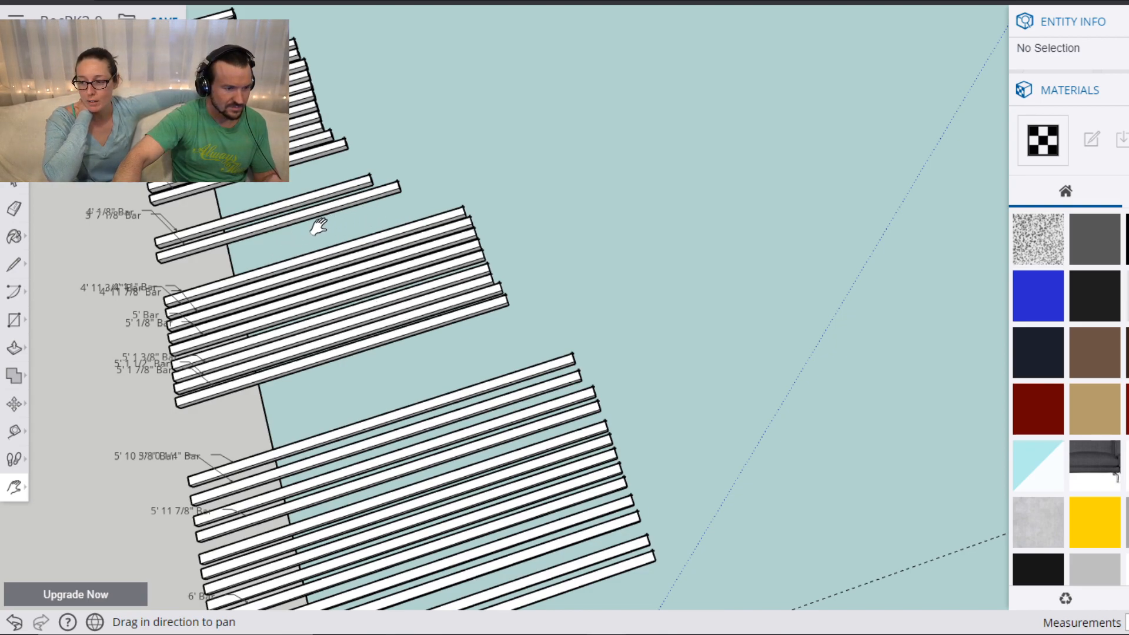
{"action": "key", "text": "space"}
{"action": "left_click", "coordinate": [310, 258]}
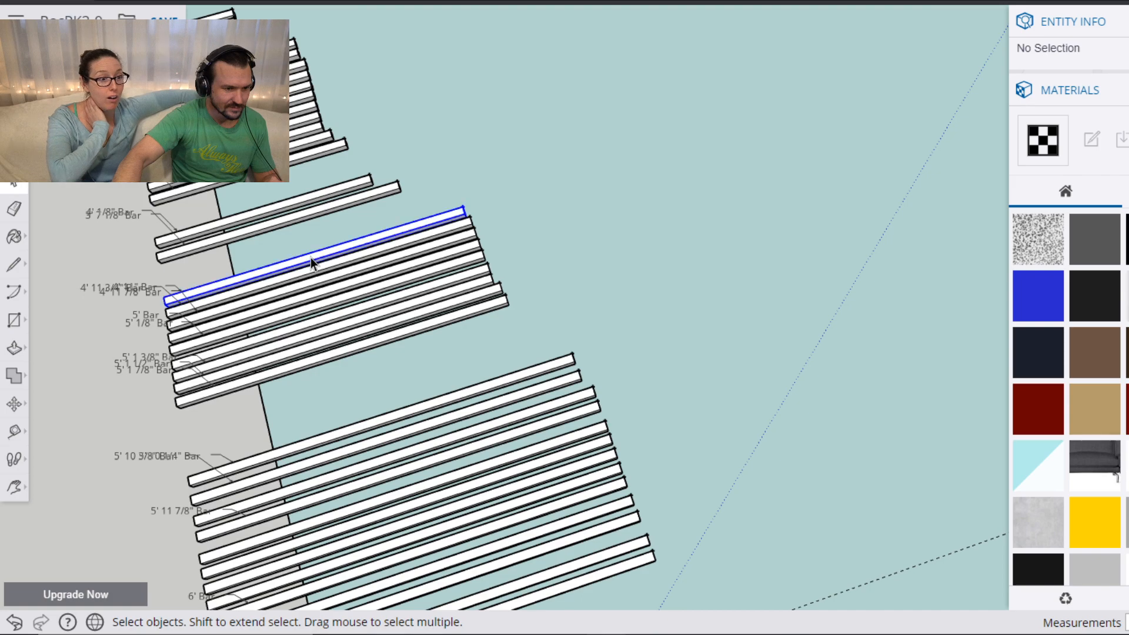
{"action": "key", "text": "m"}
{"action": "left_click", "coordinate": [361, 238]}
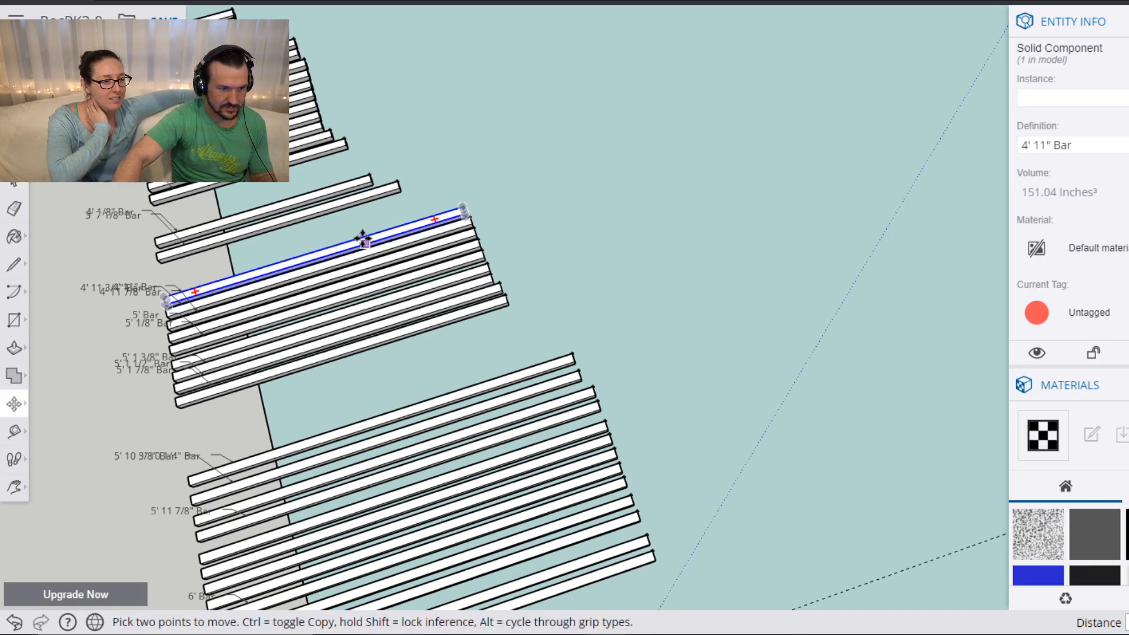
{"action": "left_click", "coordinate": [770, 165]}
Bring the 4' 11" bar over to the low platform, placing it crosswise at the free end of the 10' bar.
{"action": "key", "text": "h"}
{"action": "left_click_drag", "start_coordinate": [899, 140], "coordinate": [290, 254]}
{"action": "left_click_drag", "start_coordinate": [880, 173], "coordinate": [133, 317]}
{"action": "left_click_drag", "start_coordinate": [806, 176], "coordinate": [242, 302]}
{"action": "scroll", "coordinate": [733, 194], "scroll_direction": "down", "scroll_amount": 4}
{"action": "scroll", "coordinate": [732, 194], "scroll_direction": "down", "scroll_amount": 3}
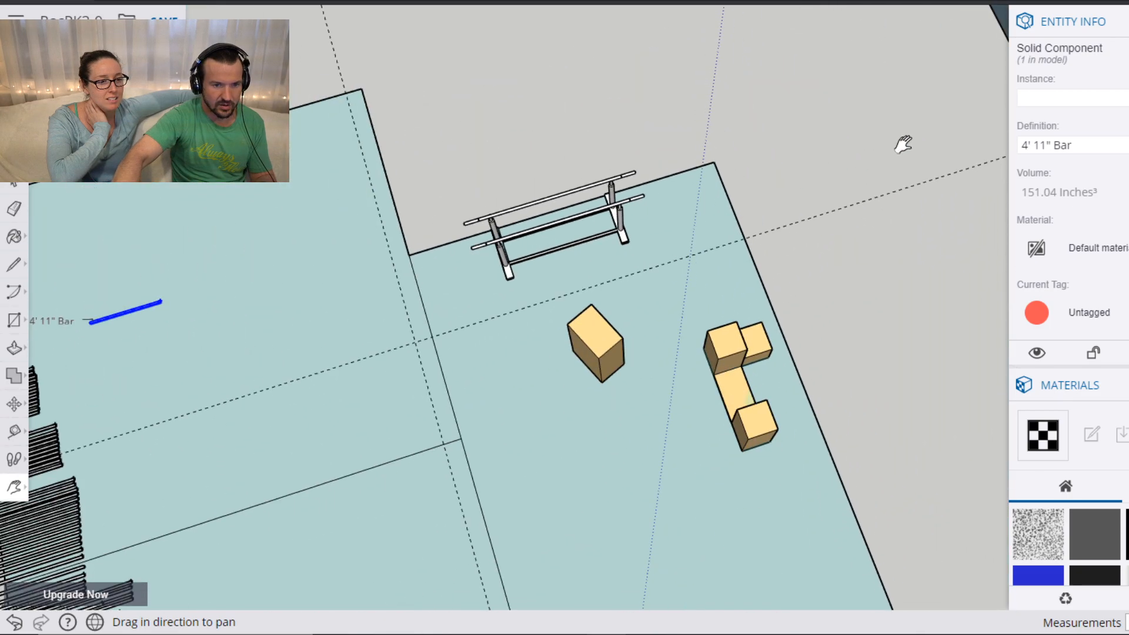
{"action": "left_click_drag", "start_coordinate": [904, 144], "coordinate": [217, 287]}
{"action": "left_click_drag", "start_coordinate": [655, 195], "coordinate": [643, 482]}
{"action": "scroll", "coordinate": [598, 272], "scroll_direction": "up", "scroll_amount": 5}
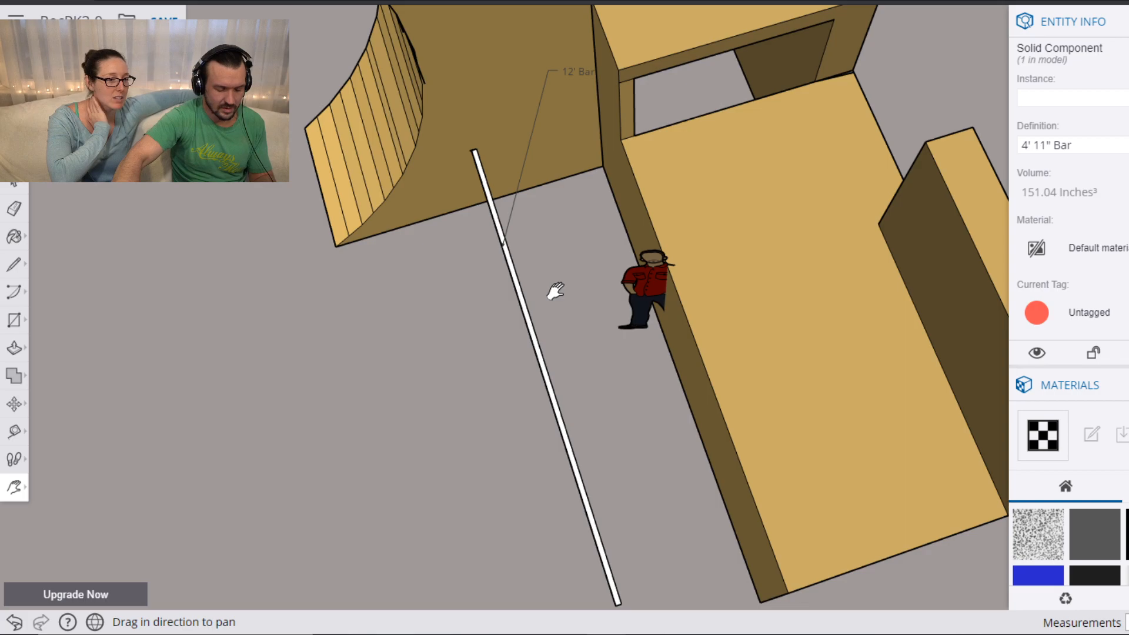
{"action": "left_click_drag", "start_coordinate": [629, 428], "coordinate": [582, 232]}
{"action": "key", "text": "m"}
{"action": "left_click", "coordinate": [668, 295]}
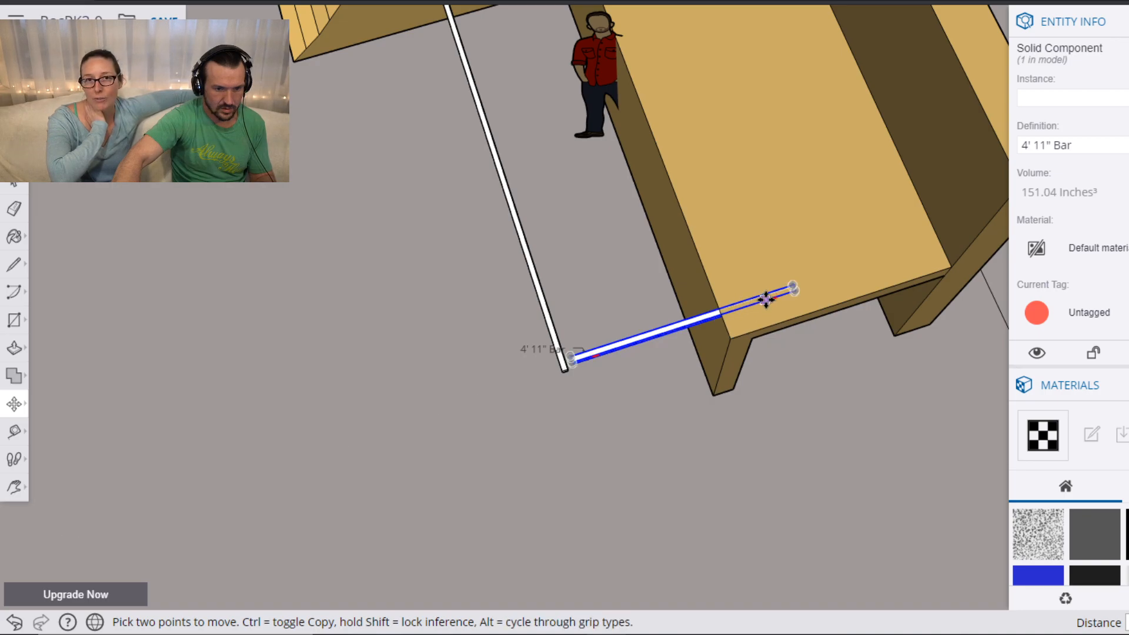
Move the 4' 11" bar by its end corner onto the low platform's front face near the outer edge, and lower it straight down.
{"action": "left_click", "coordinate": [796, 289]}
{"action": "left_click", "coordinate": [711, 318]}
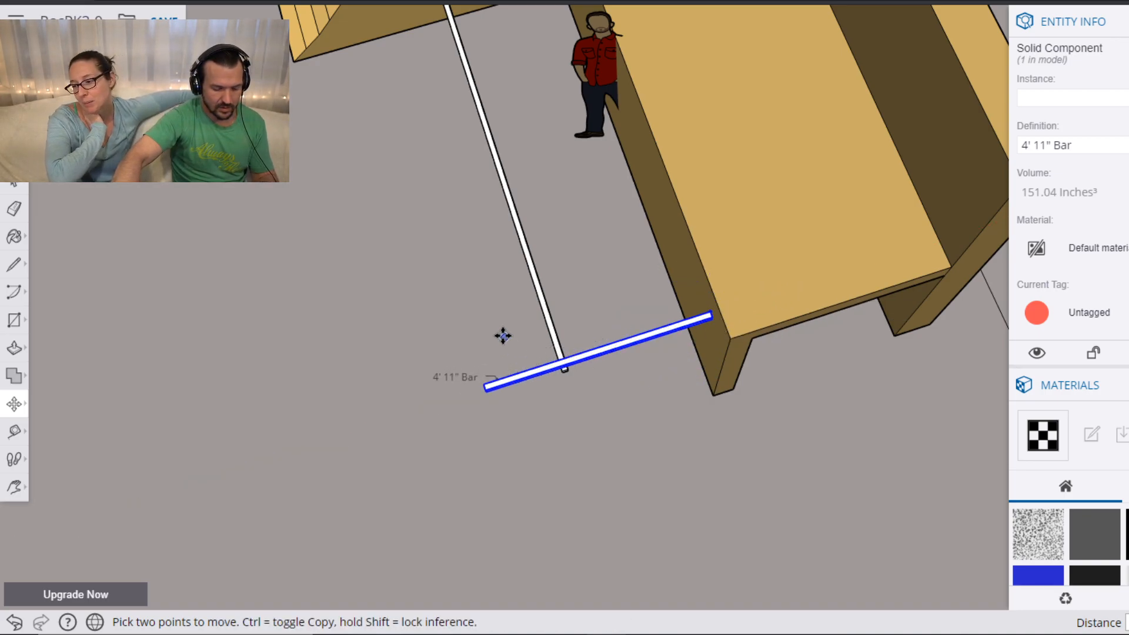
{"action": "middle_click_drag", "start_coordinate": [441, 304], "coordinate": [670, 235]}
{"action": "scroll", "coordinate": [695, 242], "scroll_direction": "up", "scroll_amount": 3}
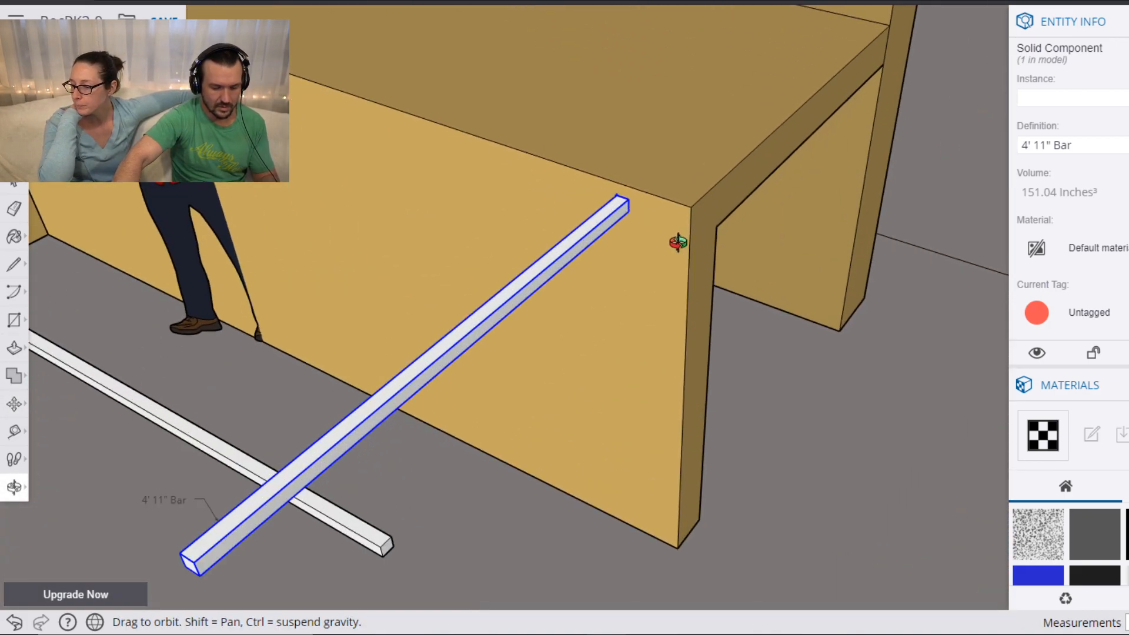
{"action": "key", "text": "m"}
{"action": "left_click", "coordinate": [627, 207]}
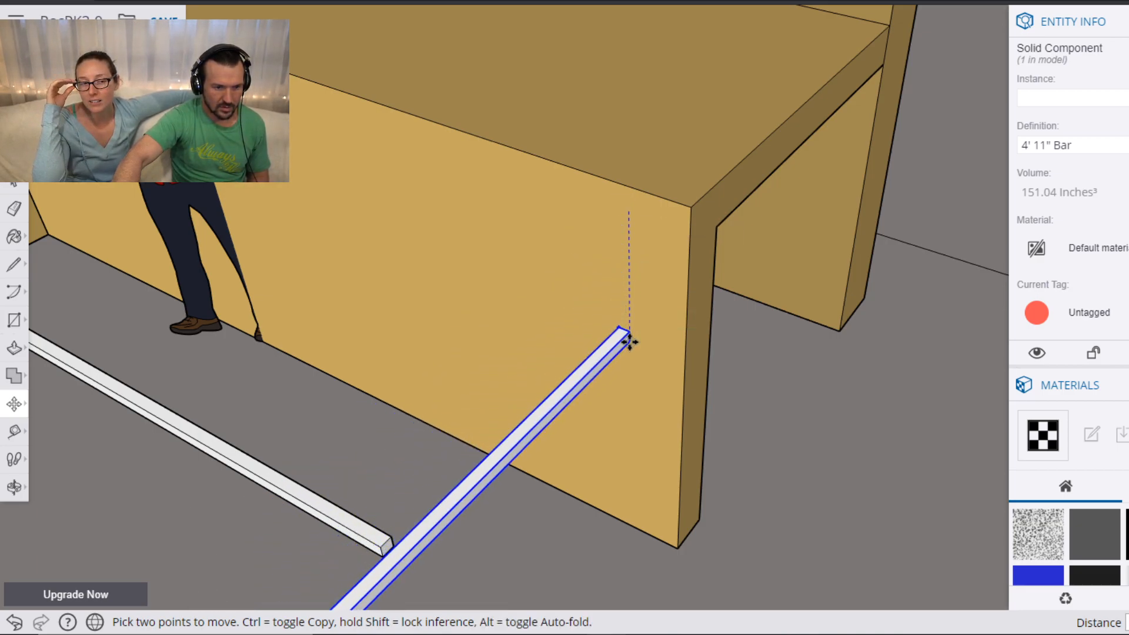
{"action": "left_click", "coordinate": [625, 365]}
Slide the 4' 11" bar along the platform's front face until it crosses the end of the 10' bar.
{"action": "middle_click_drag", "start_coordinate": [541, 439], "coordinate": [708, 264], "text": "shift"}
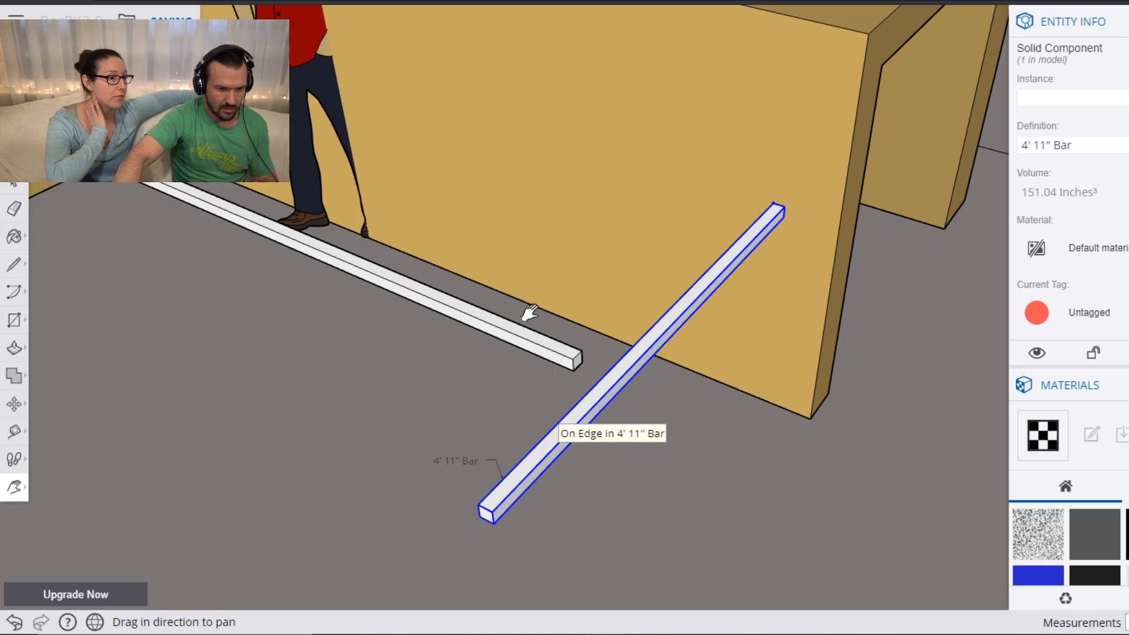
{"action": "key", "text": "m"}
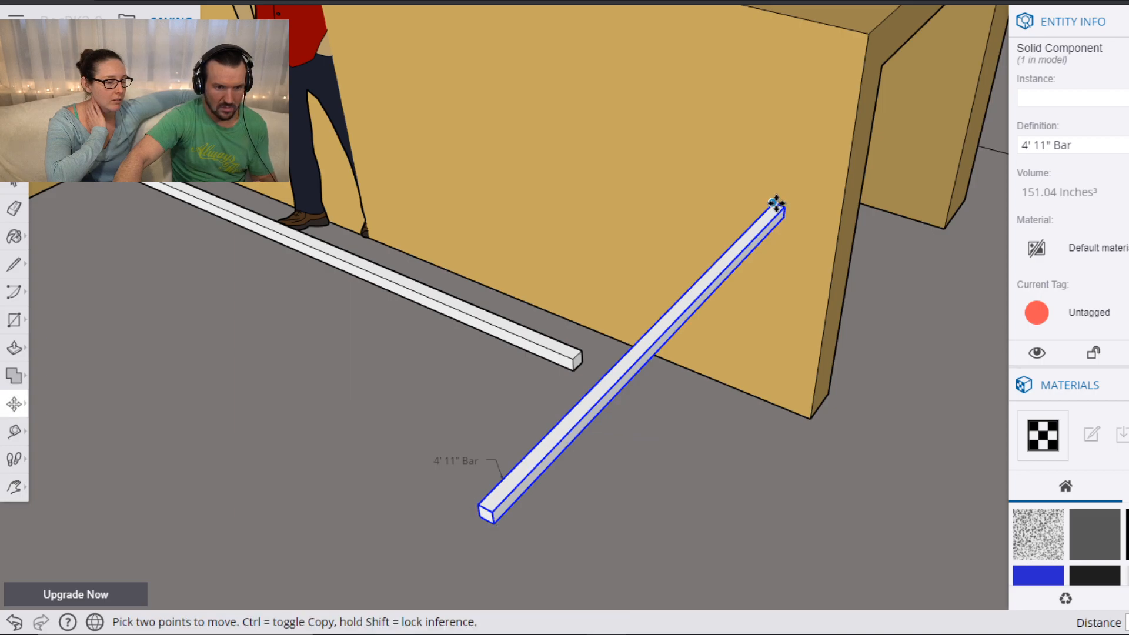
{"action": "left_click", "coordinate": [773, 204]}
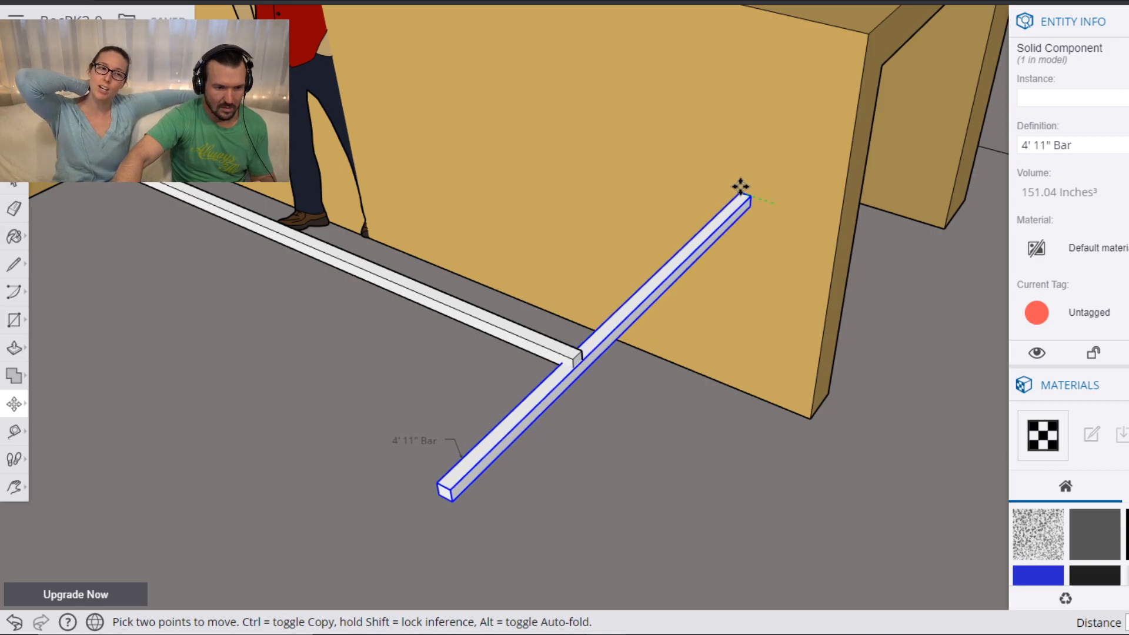
{"action": "left_click", "coordinate": [740, 186]}
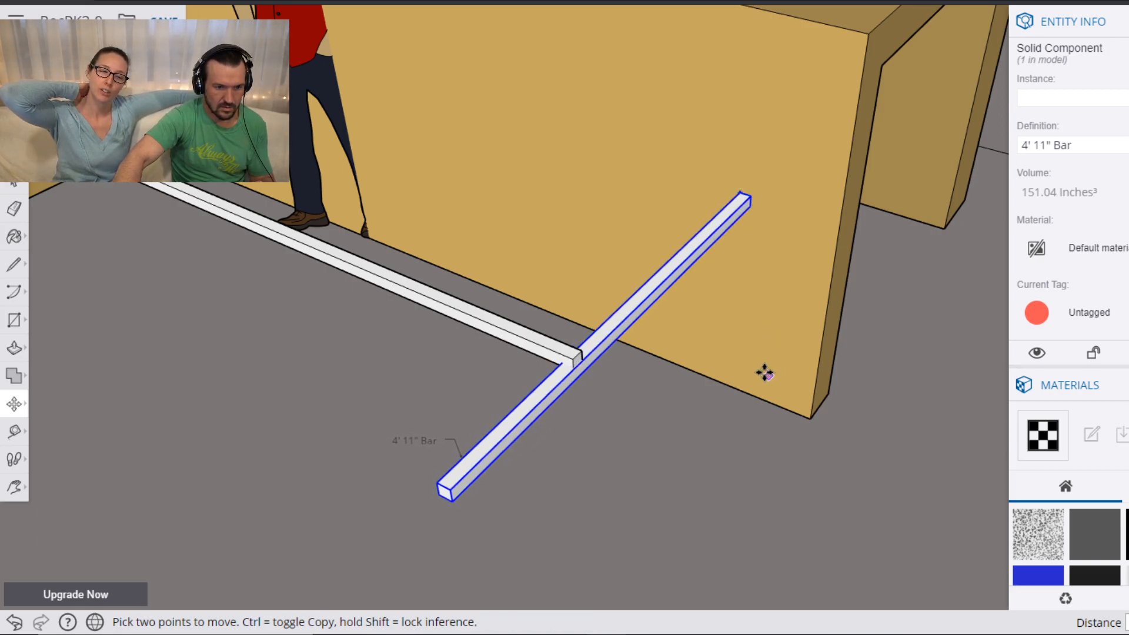
Lower the 10' bar by its end corner to the level of the crossing 4' 11" bar.
{"action": "key", "text": "space"}
{"action": "left_click", "coordinate": [574, 357]}
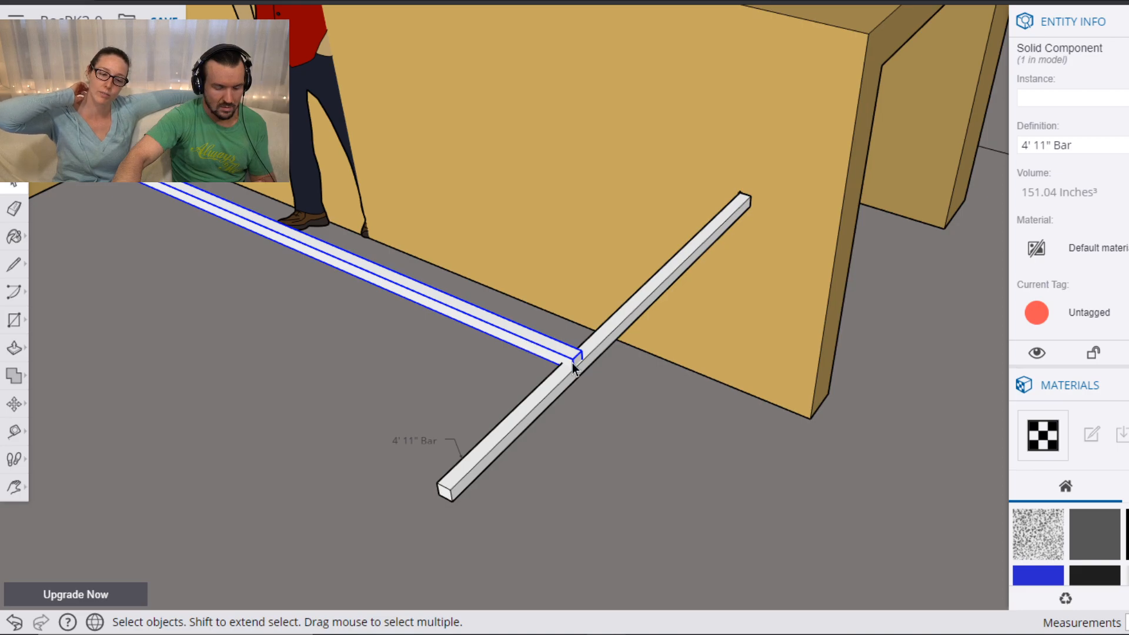
{"action": "key", "text": "m"}
{"action": "left_click", "coordinate": [580, 356]}
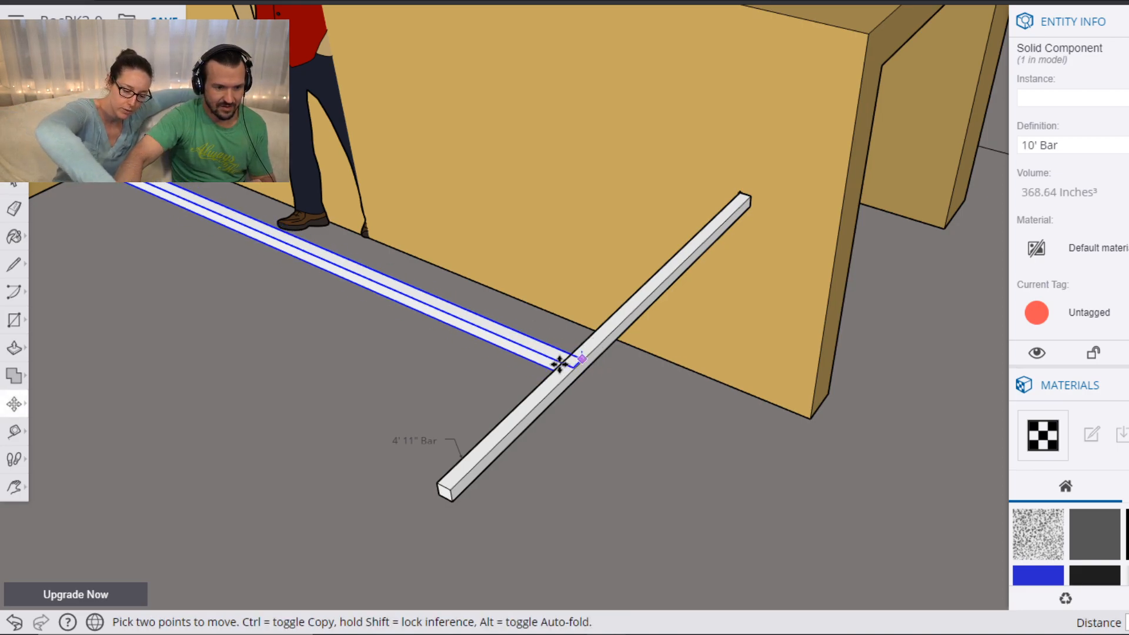
{"action": "left_click", "coordinate": [582, 360]}
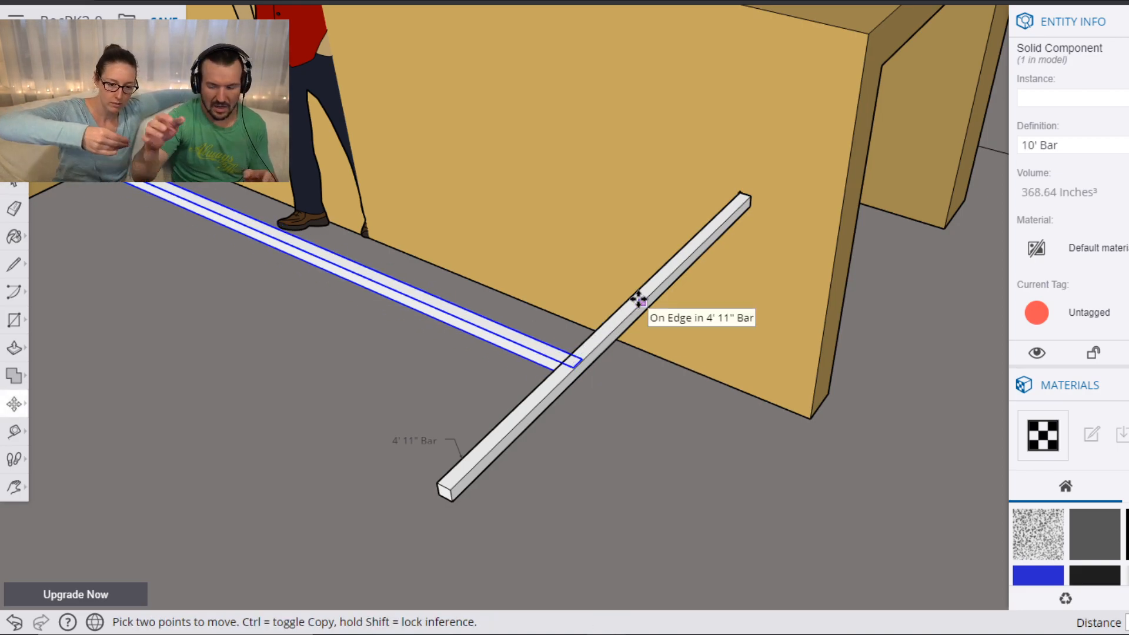
Shift the 4' 11" bar so its outer side edge lines up with the end corner of the 10' bar.
{"action": "scroll", "coordinate": [604, 317], "scroll_direction": "up", "scroll_amount": 5}
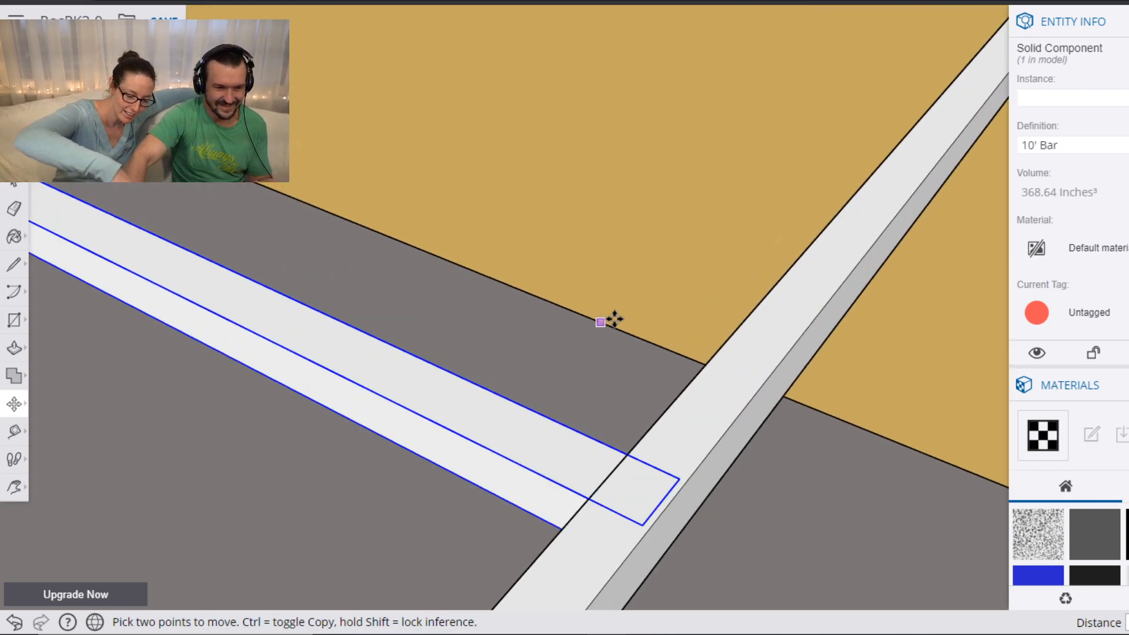
{"action": "key", "text": "space"}
{"action": "left_click", "coordinate": [715, 459]}
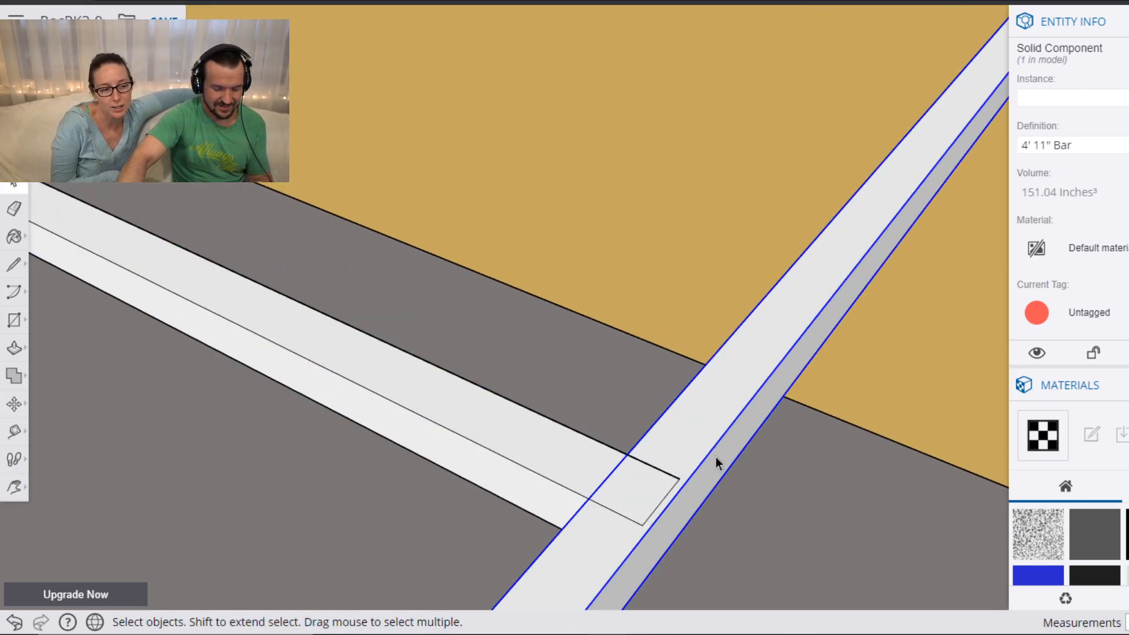
{"action": "key", "text": "m"}
{"action": "left_click", "coordinate": [684, 476]}
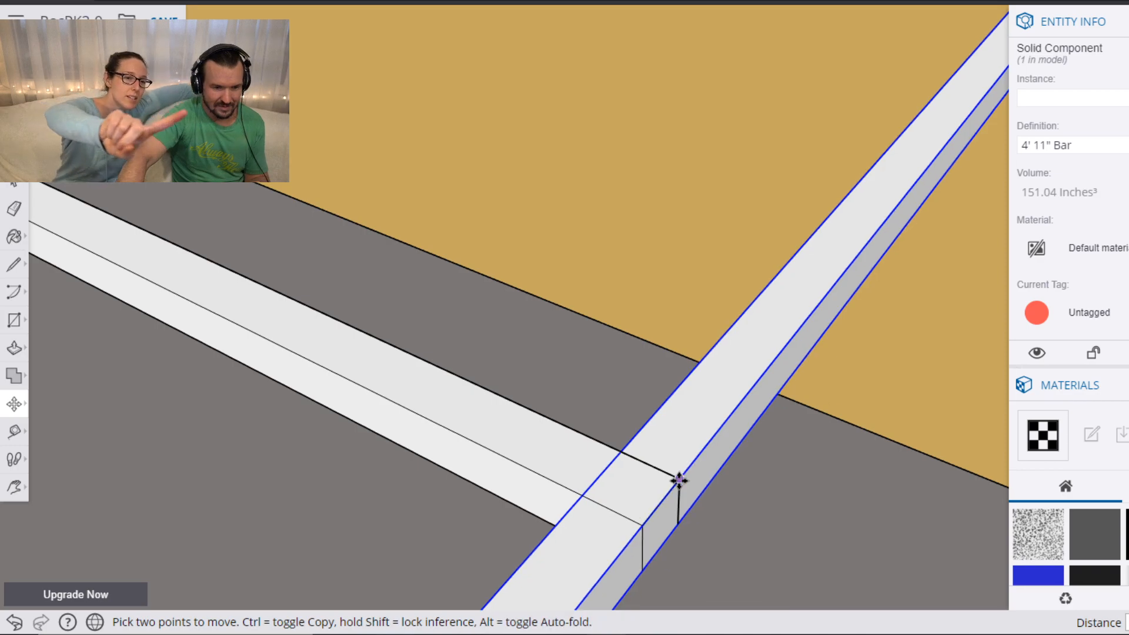
{"action": "scroll", "coordinate": [682, 441], "scroll_direction": "down", "scroll_amount": 5}
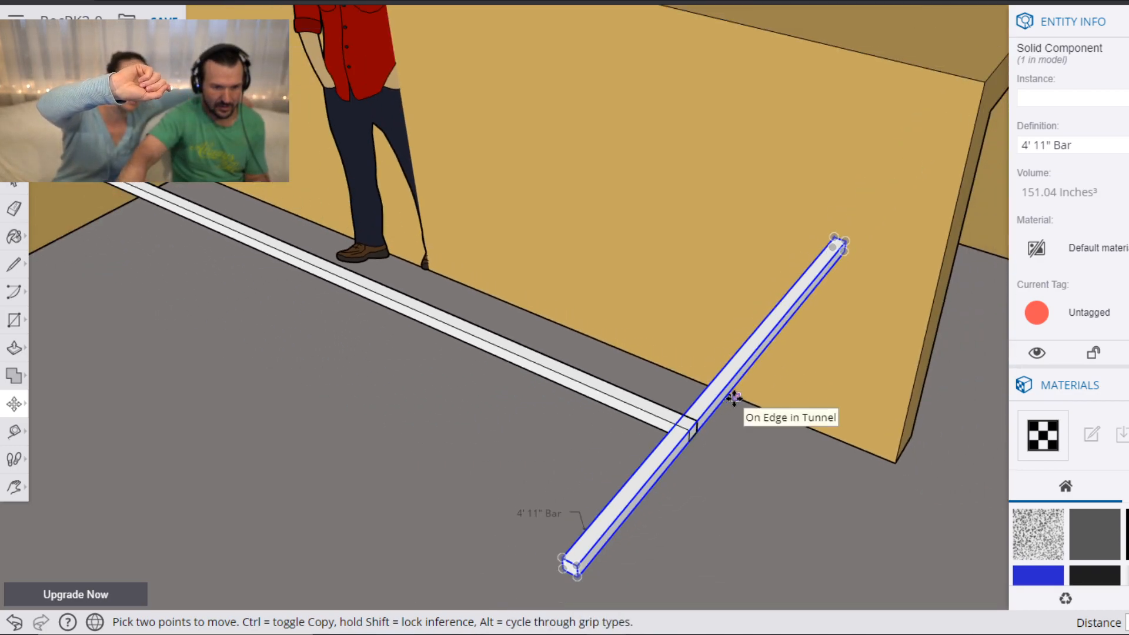
{"action": "left_click", "coordinate": [744, 390]}
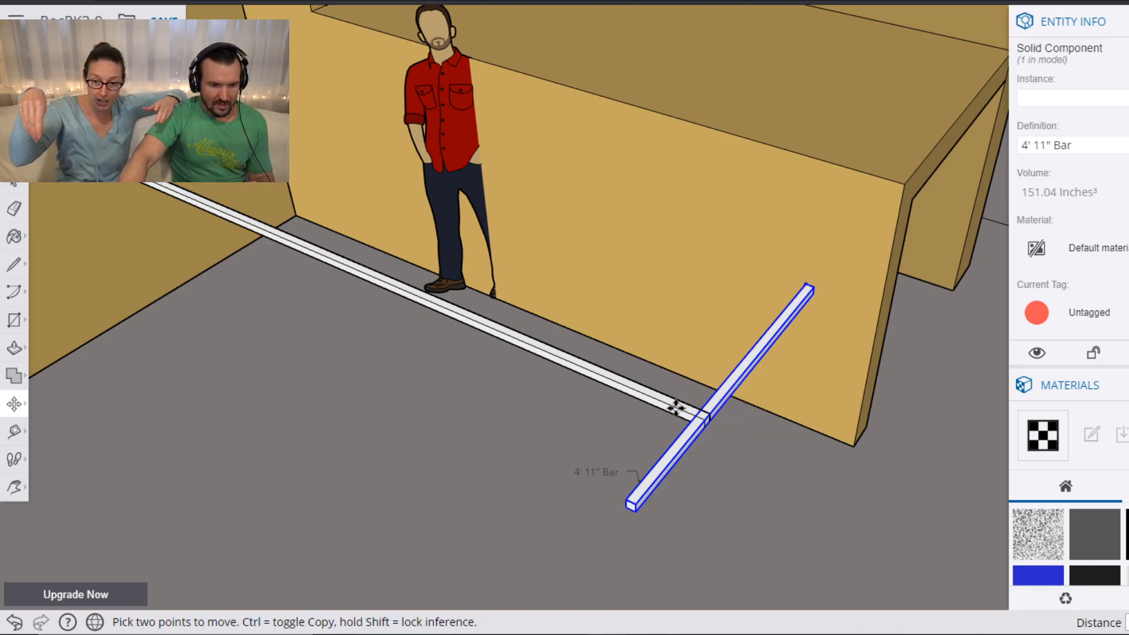
Move the 10' bar by its end corner away from the platform to butt against the inner side at the 4' 11" bar's outer end.
{"action": "scroll", "coordinate": [676, 405], "scroll_direction": "up", "scroll_amount": 3}
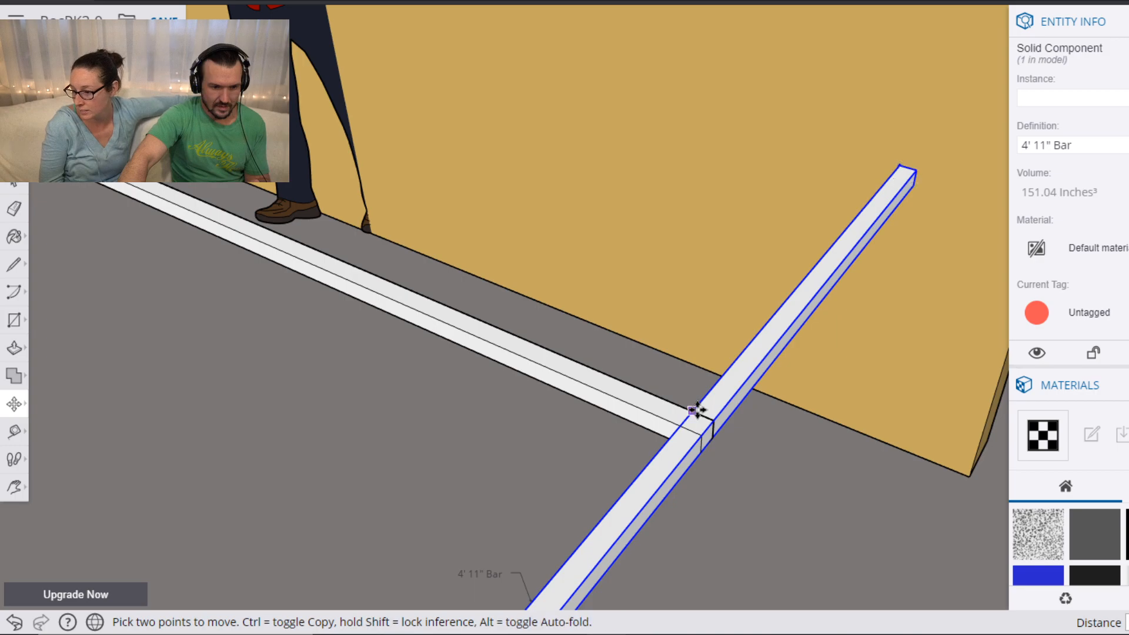
{"action": "scroll", "coordinate": [778, 378], "scroll_direction": "down", "scroll_amount": 5}
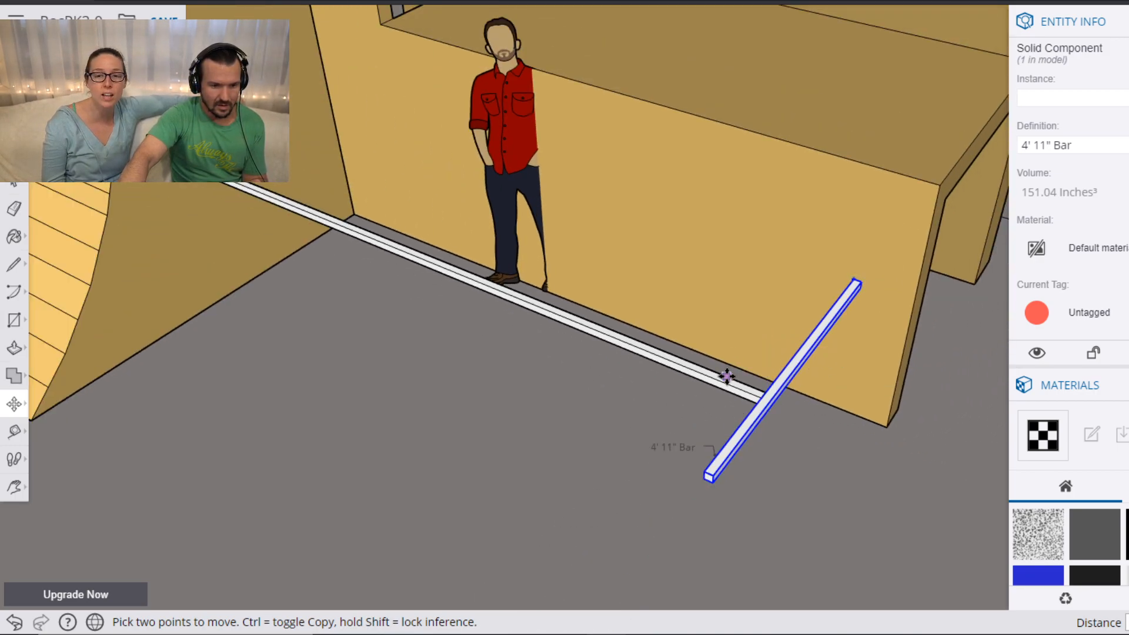
{"action": "key", "text": "space"}
{"action": "left_click", "coordinate": [752, 395]}
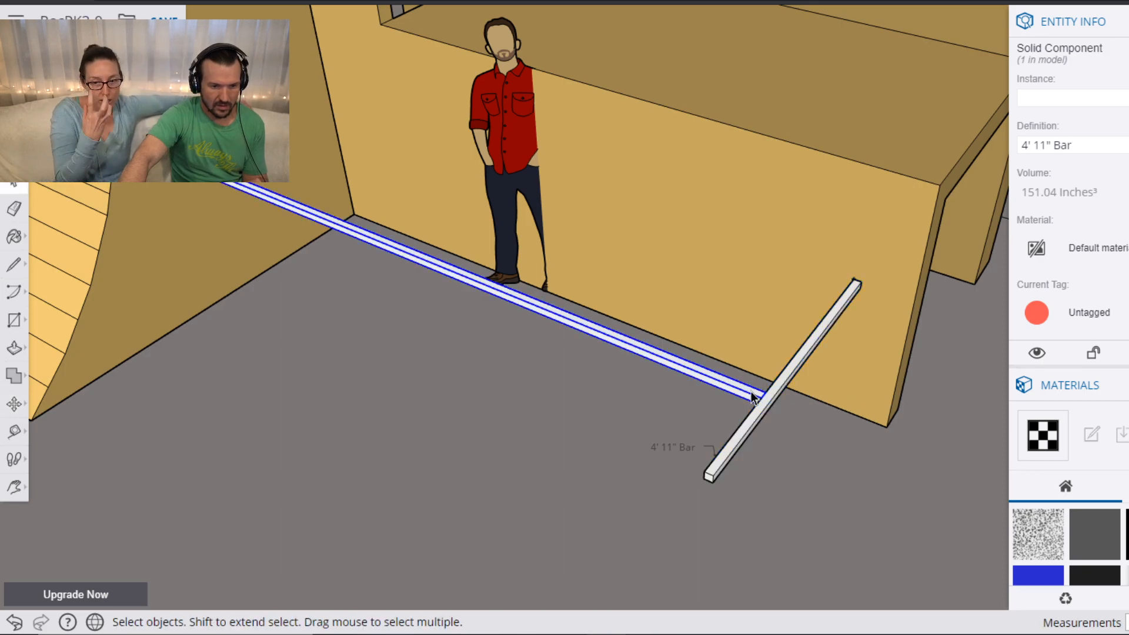
{"action": "key", "text": "m"}
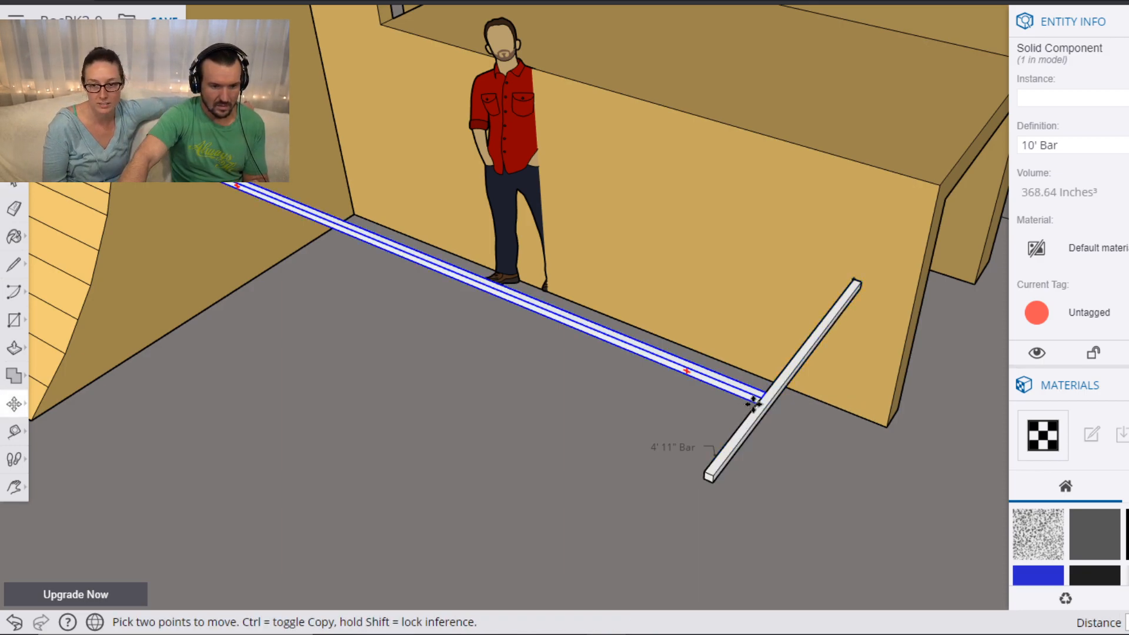
{"action": "left_click", "coordinate": [757, 395]}
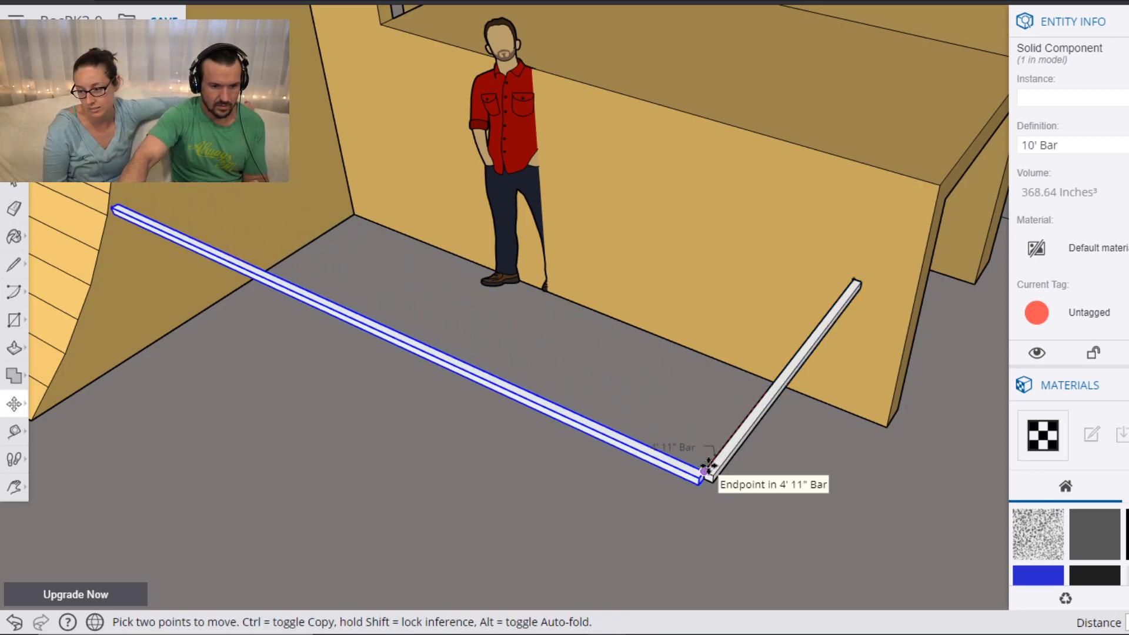
{"action": "scroll", "coordinate": [705, 469], "scroll_direction": "up", "scroll_amount": 5}
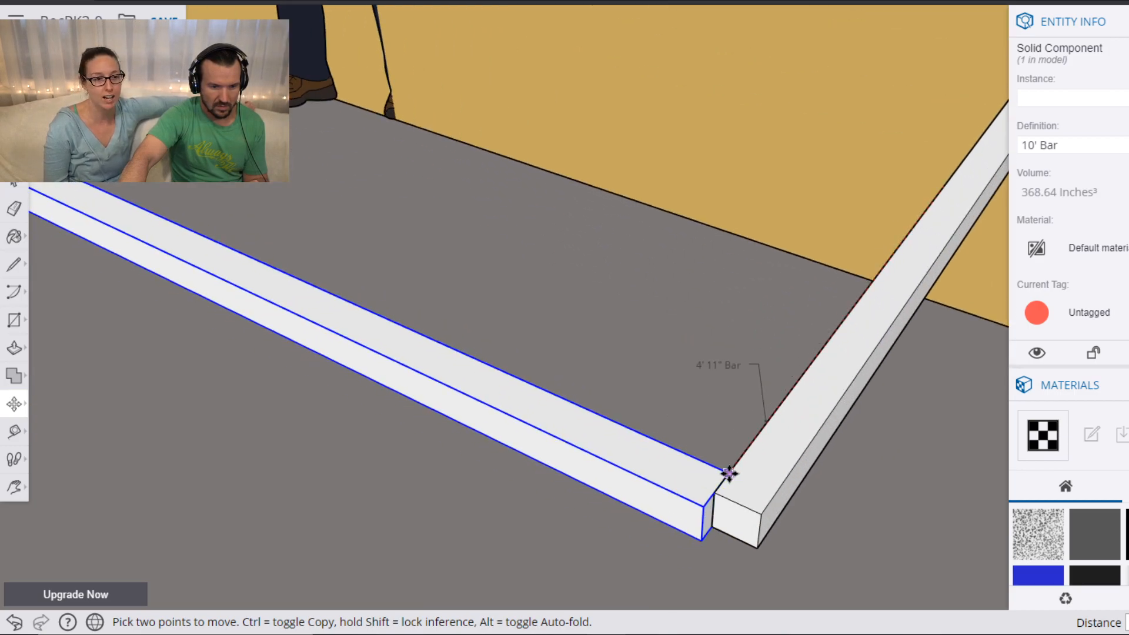
{"action": "left_click", "coordinate": [744, 451]}
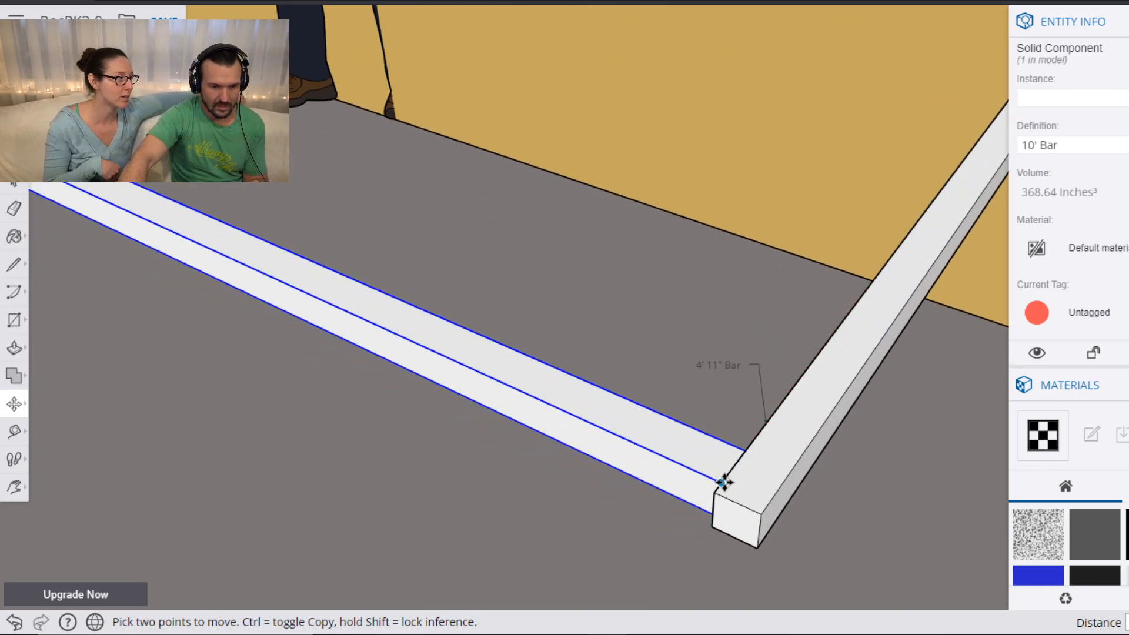
{"action": "scroll", "coordinate": [709, 352], "scroll_direction": "down", "scroll_amount": 5}
{"action": "scroll", "coordinate": [710, 329], "scroll_direction": "down", "scroll_amount": 3}
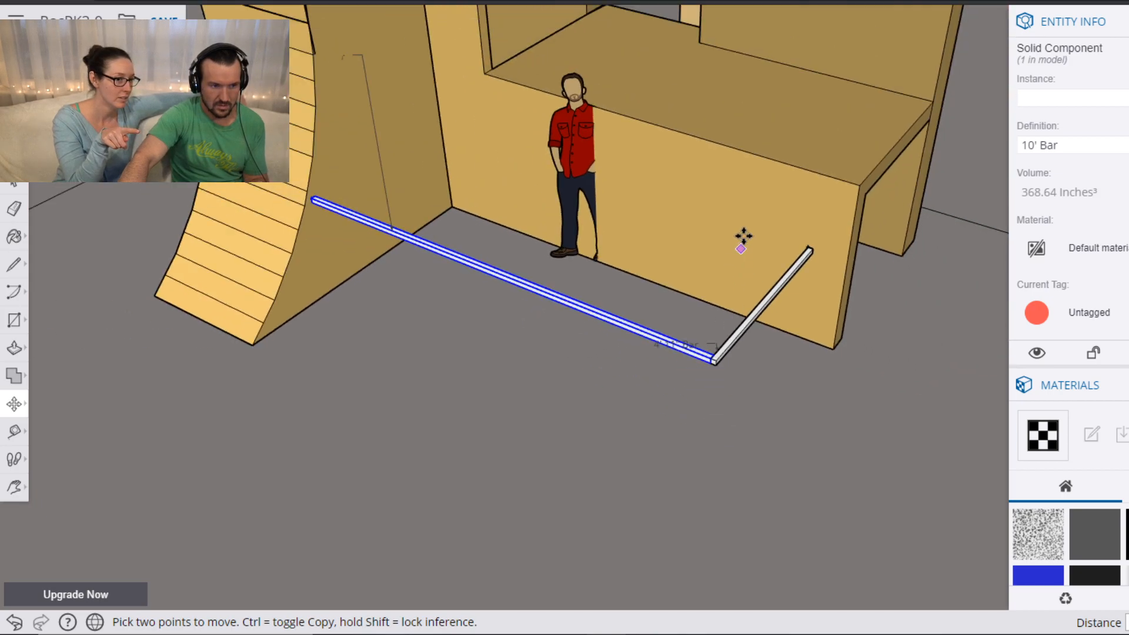
Inspect the platform, the quarter pipe and the joined 10' and 4' 11" bars from several sides with nothing selected.
{"action": "key", "text": "h"}
{"action": "left_click_drag", "start_coordinate": [784, 176], "coordinate": [638, 467]}
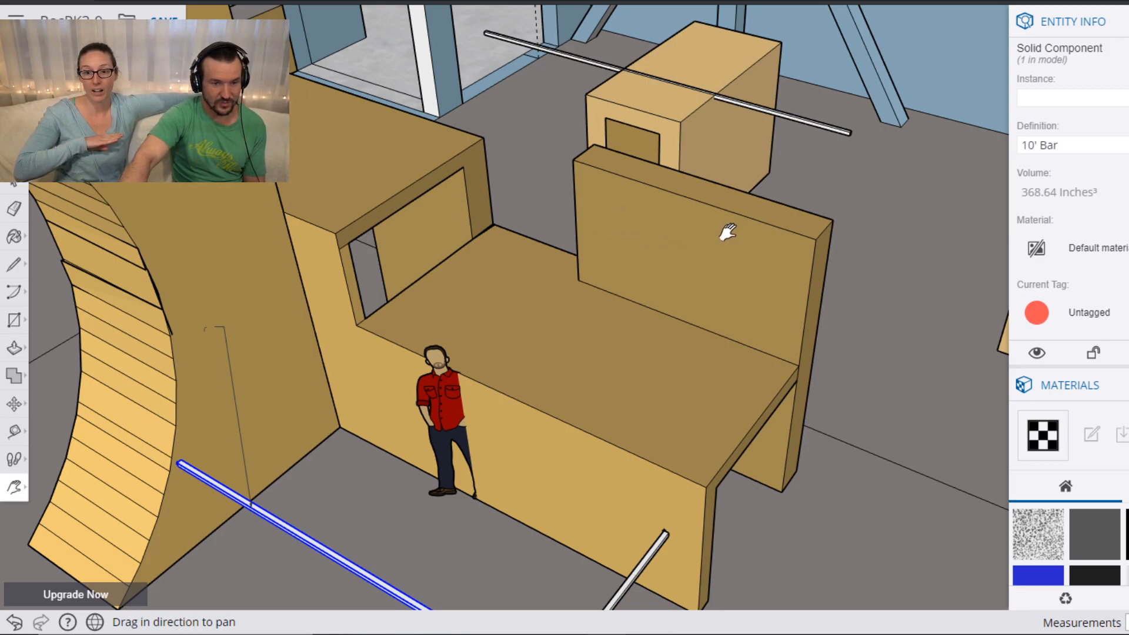
{"action": "key", "text": "o"}
{"action": "left_click_drag", "start_coordinate": [801, 216], "coordinate": [444, 161]}
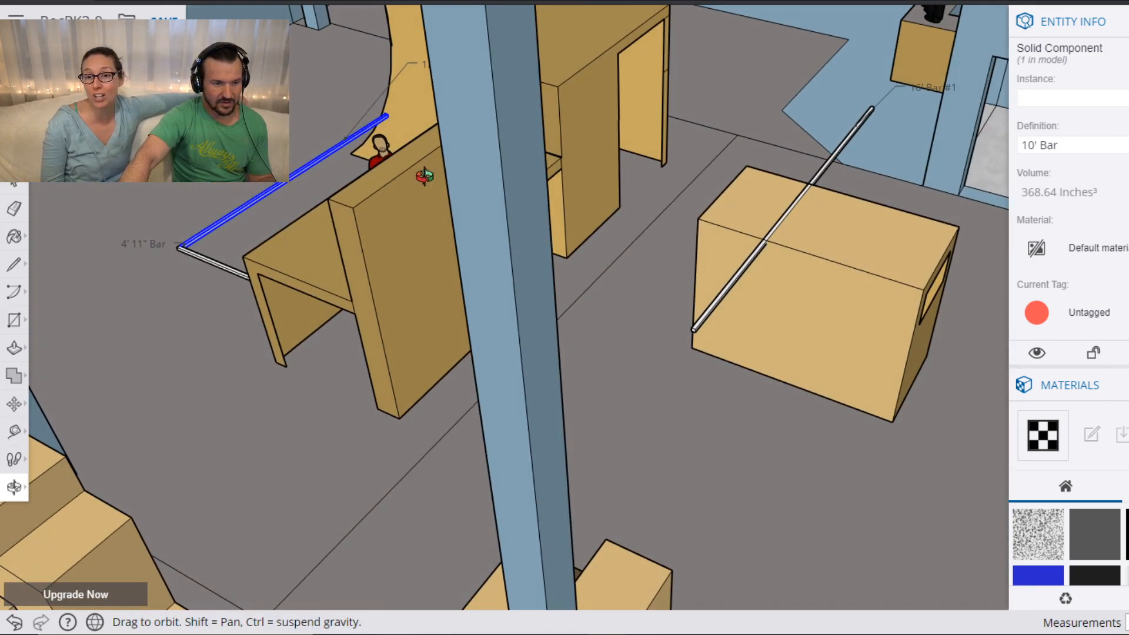
{"action": "key", "text": "h"}
{"action": "left_click_drag", "start_coordinate": [332, 261], "coordinate": [625, 388]}
{"action": "key", "text": "space"}
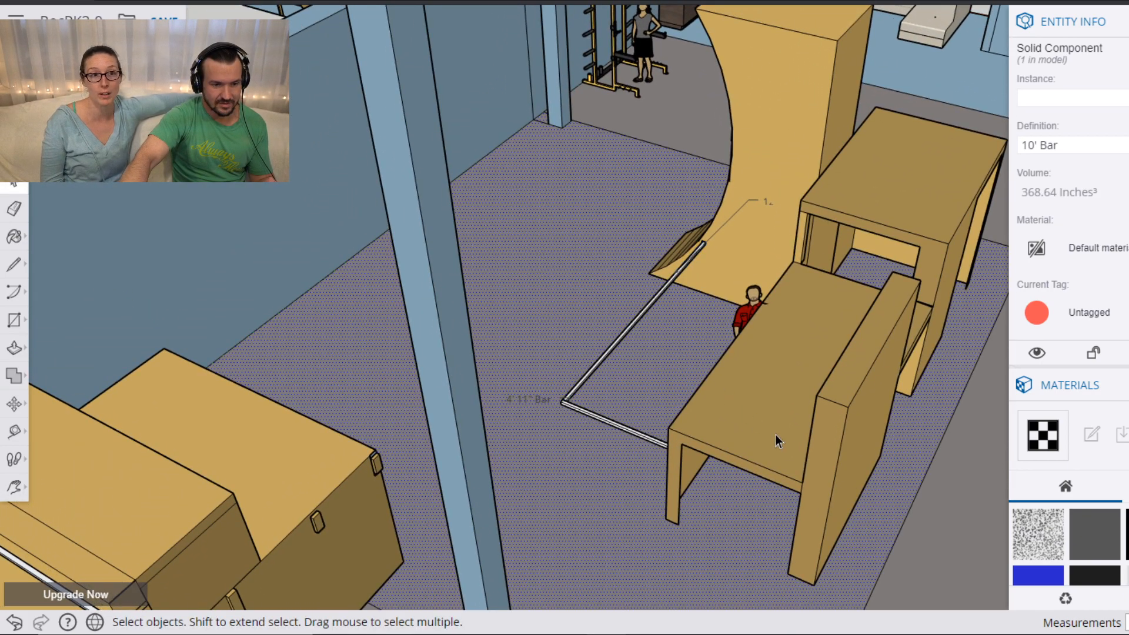
{"action": "left_click", "coordinate": [905, 112]}
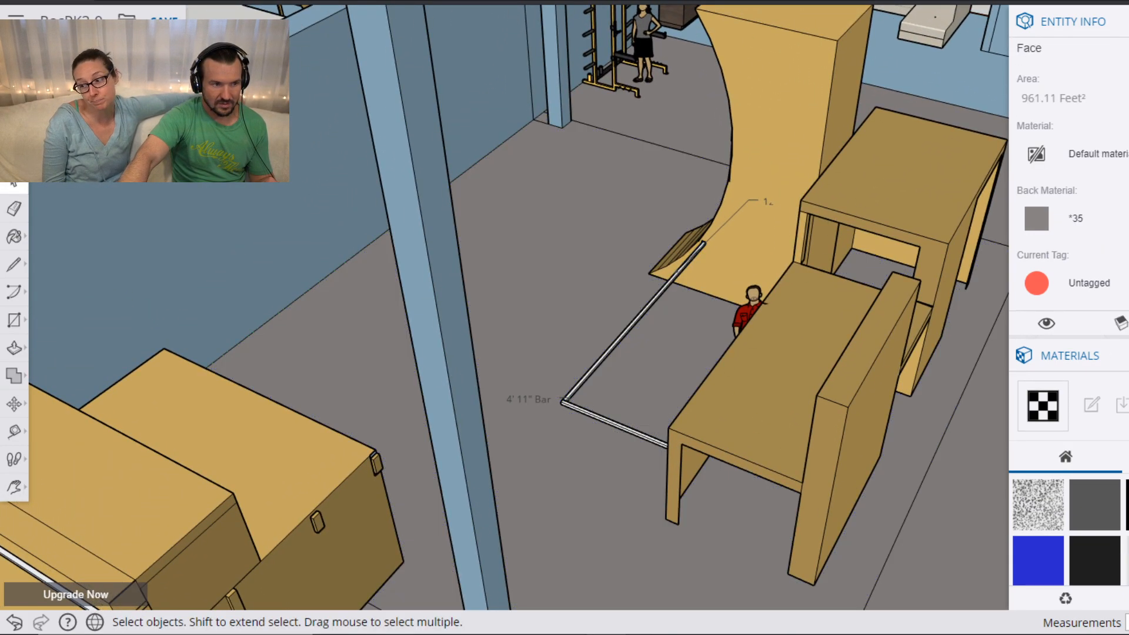
{"action": "key", "text": "Escape"}
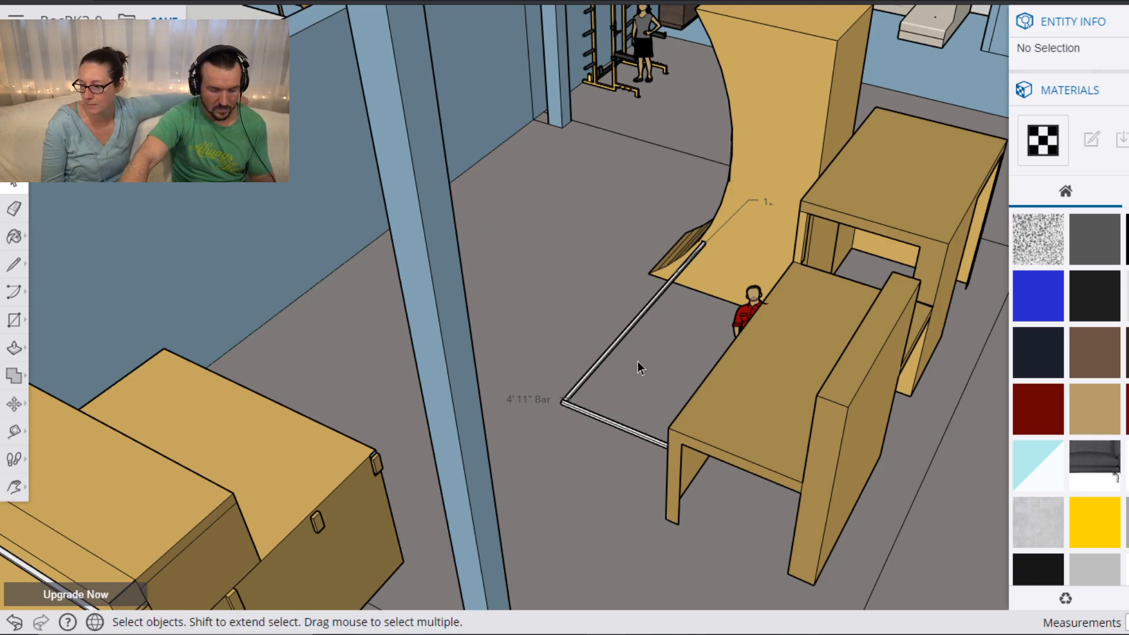
{"action": "key", "text": "o"}
{"action": "left_click_drag", "start_coordinate": [529, 347], "coordinate": [1048, 371]}
{"action": "left_click_drag", "start_coordinate": [798, 247], "coordinate": [638, 320]}
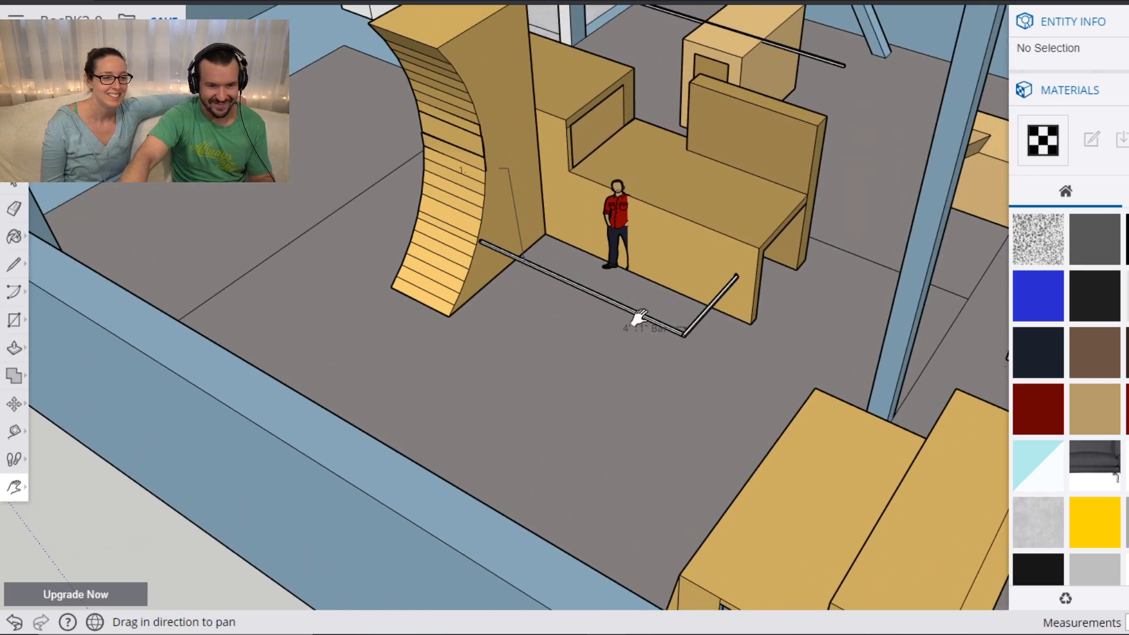
{"action": "scroll", "coordinate": [741, 268], "scroll_direction": "up", "scroll_amount": 4}
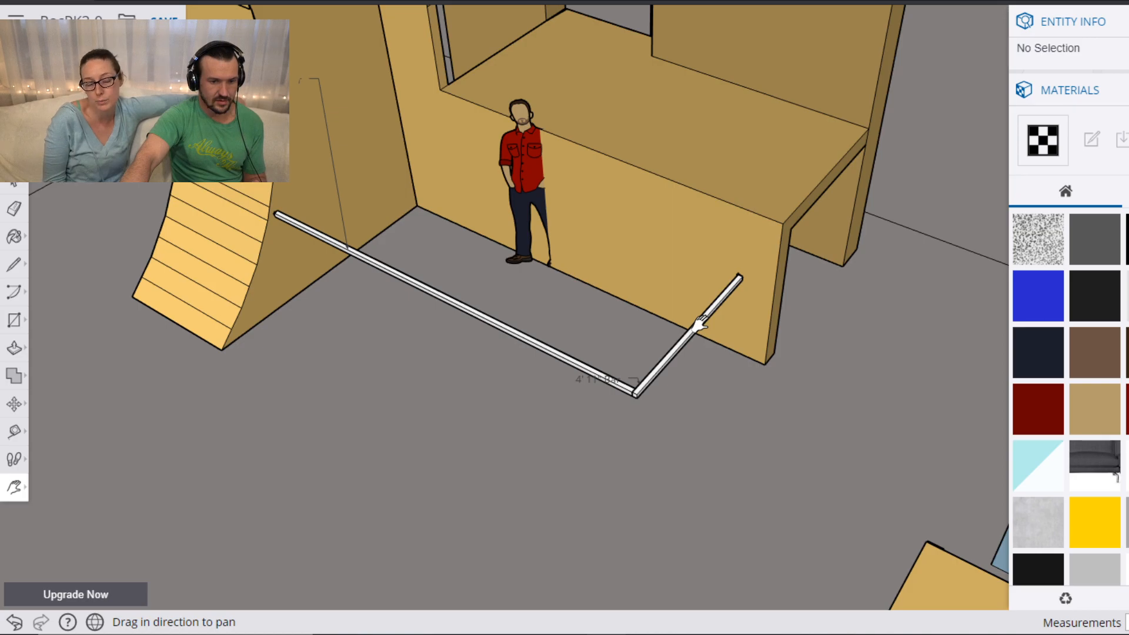
Move the 4' 11" bar away from the end of the 10' bar to a spot over the platform top.
{"action": "key", "text": "space"}
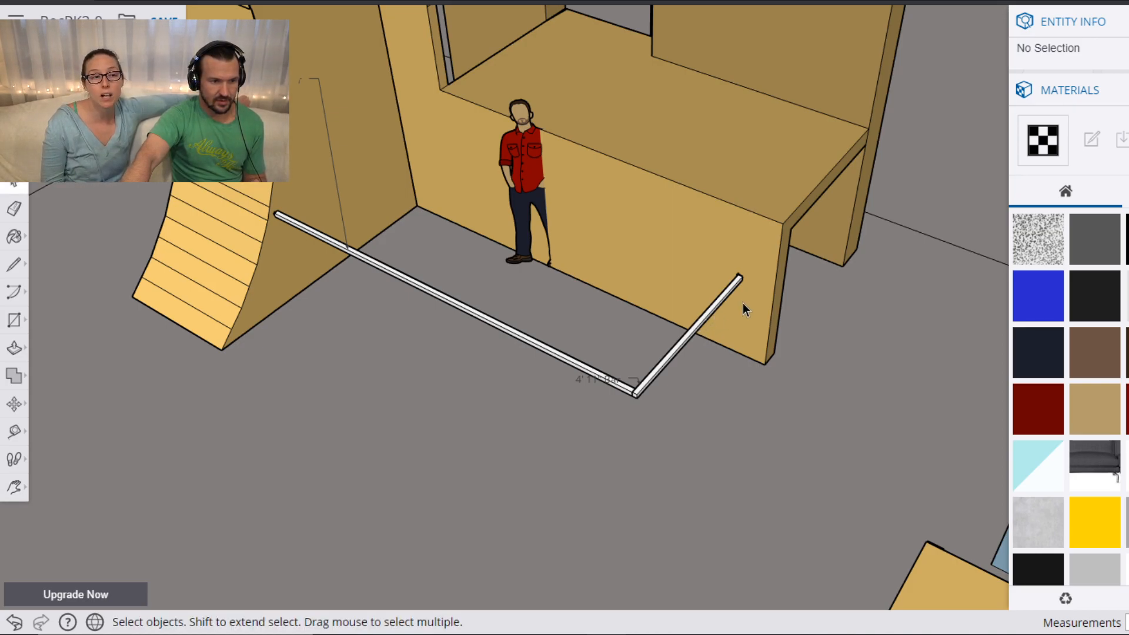
{"action": "left_click", "coordinate": [711, 309]}
{"action": "key", "text": "m"}
{"action": "key", "text": "q"}
{"action": "key", "text": "m"}
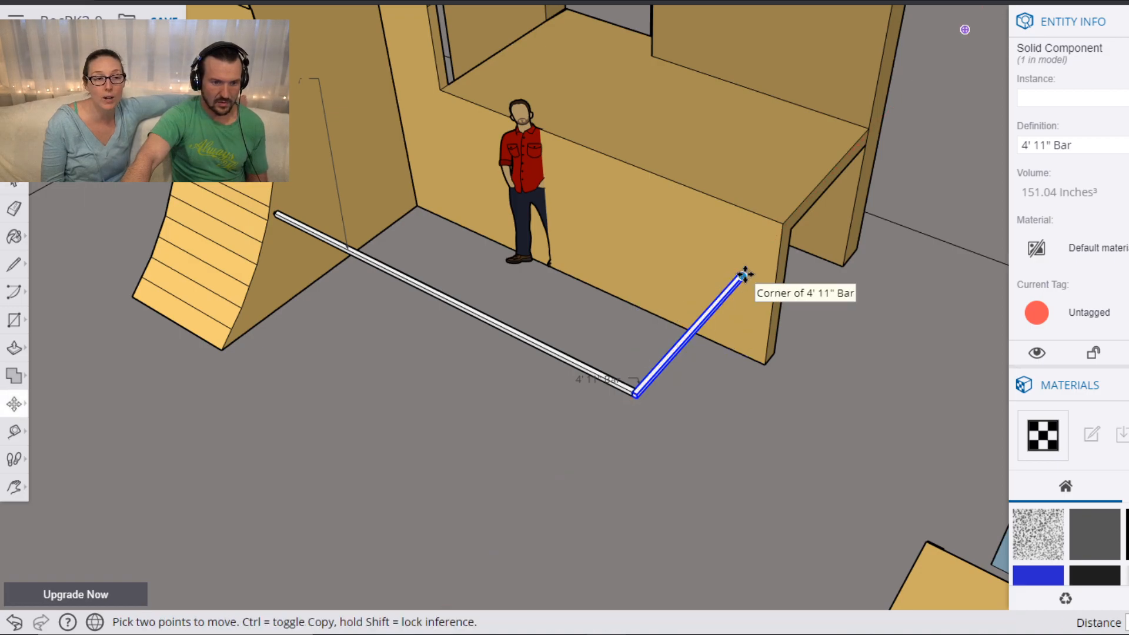
{"action": "left_click", "coordinate": [746, 272]}
{"action": "left_click", "coordinate": [633, 224]}
{"action": "scroll", "coordinate": [604, 268], "scroll_direction": "down", "scroll_amount": 5}
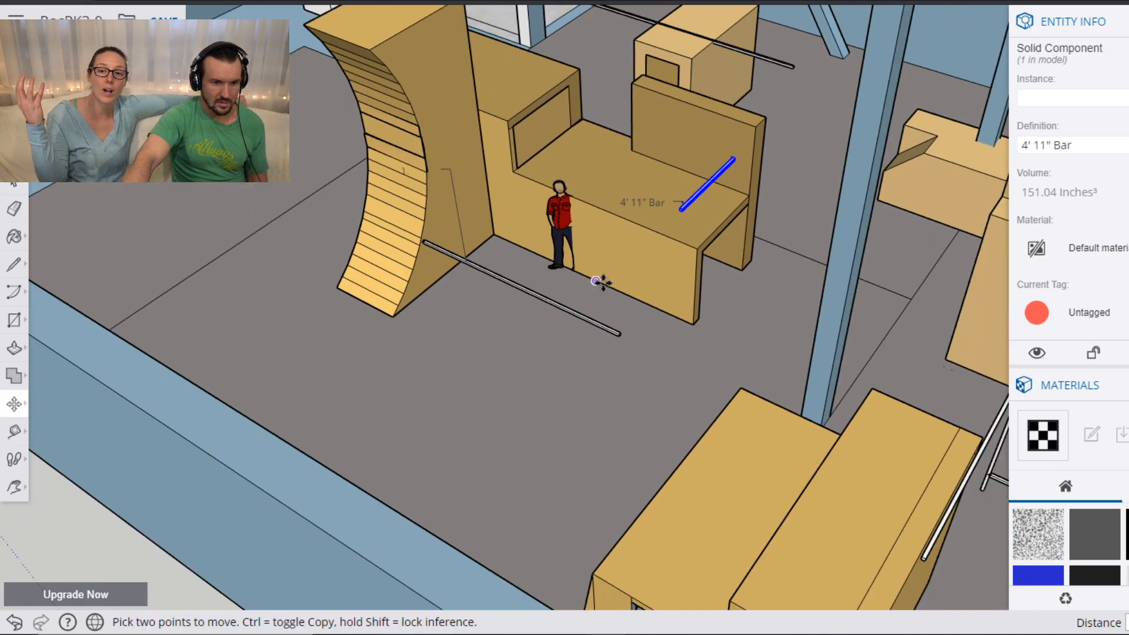
Bring the 4' 1/8" bar from the bar inventory to the platform's front face, near the free end of the 10' bar.
{"action": "middle_click_drag", "start_coordinate": [682, 304], "coordinate": [905, 293]}
{"action": "middle_click_drag", "start_coordinate": [345, 333], "coordinate": [894, 247], "text": "shift"}
{"action": "left_click_drag", "start_coordinate": [290, 275], "coordinate": [590, 197]}
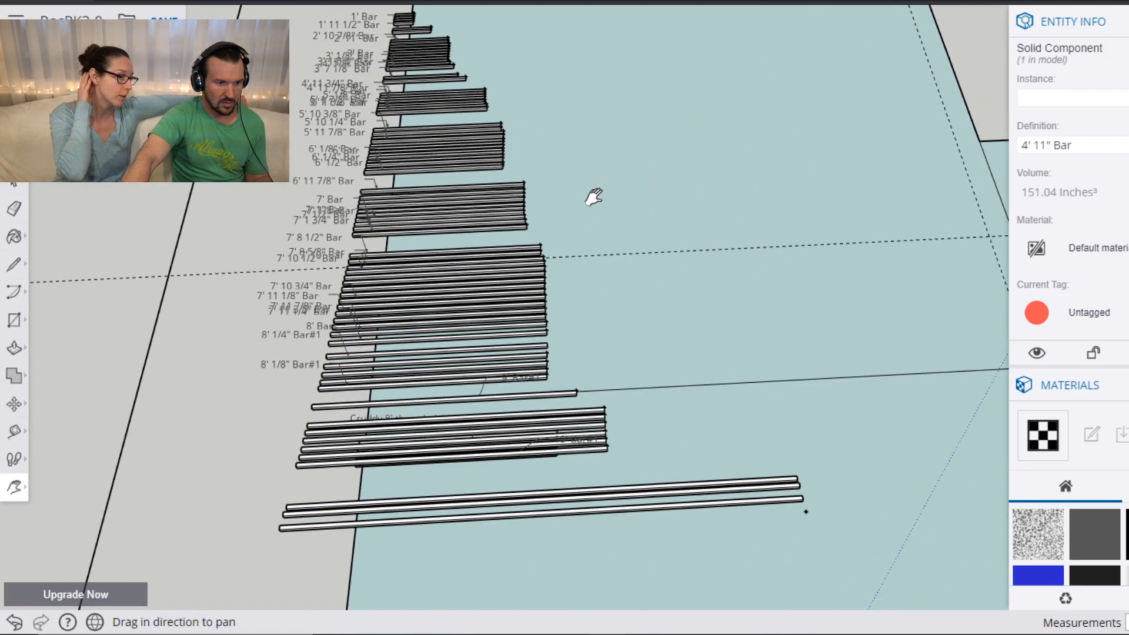
{"action": "left_click_drag", "start_coordinate": [547, 133], "coordinate": [677, 403]}
{"action": "scroll", "coordinate": [633, 375], "scroll_direction": "up", "scroll_amount": 5}
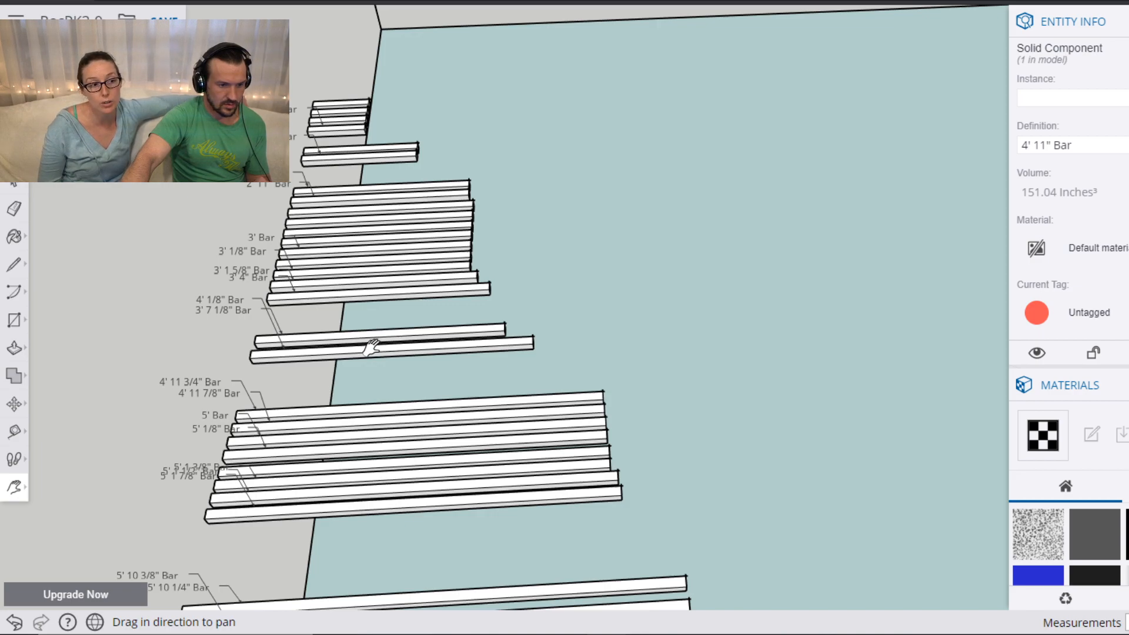
{"action": "key", "text": "space"}
{"action": "left_click", "coordinate": [355, 357]}
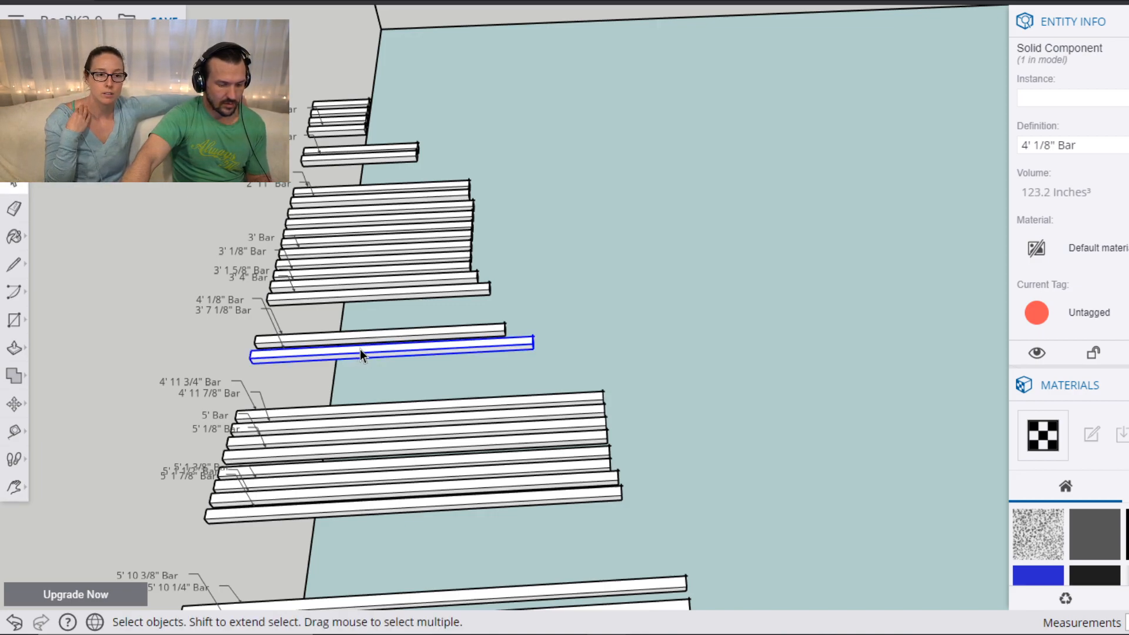
{"action": "key", "text": "m"}
{"action": "left_click", "coordinate": [533, 341]}
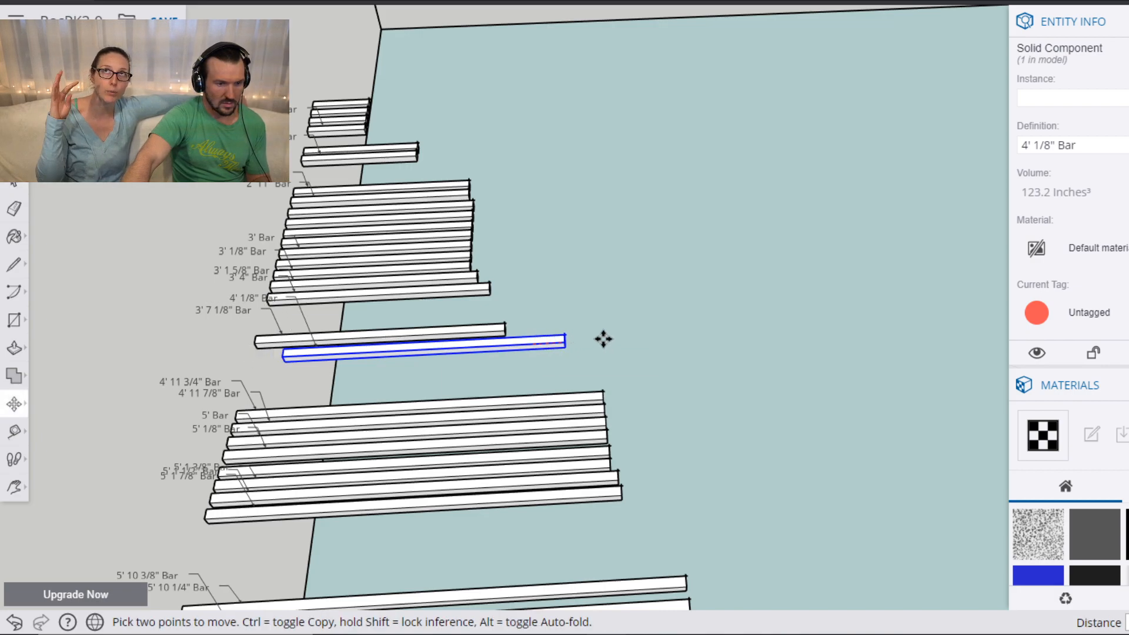
{"action": "left_click", "coordinate": [959, 292]}
{"action": "key", "text": "h"}
{"action": "scroll", "coordinate": [923, 312], "scroll_direction": "down", "scroll_amount": 3}
{"action": "left_click_drag", "start_coordinate": [934, 363], "coordinate": [165, 361]}
{"action": "left_click_drag", "start_coordinate": [884, 261], "coordinate": [237, 300]}
{"action": "left_click_drag", "start_coordinate": [730, 265], "coordinate": [578, 329]}
{"action": "key", "text": "o"}
{"action": "left_click_drag", "start_coordinate": [759, 285], "coordinate": [772, 242]}
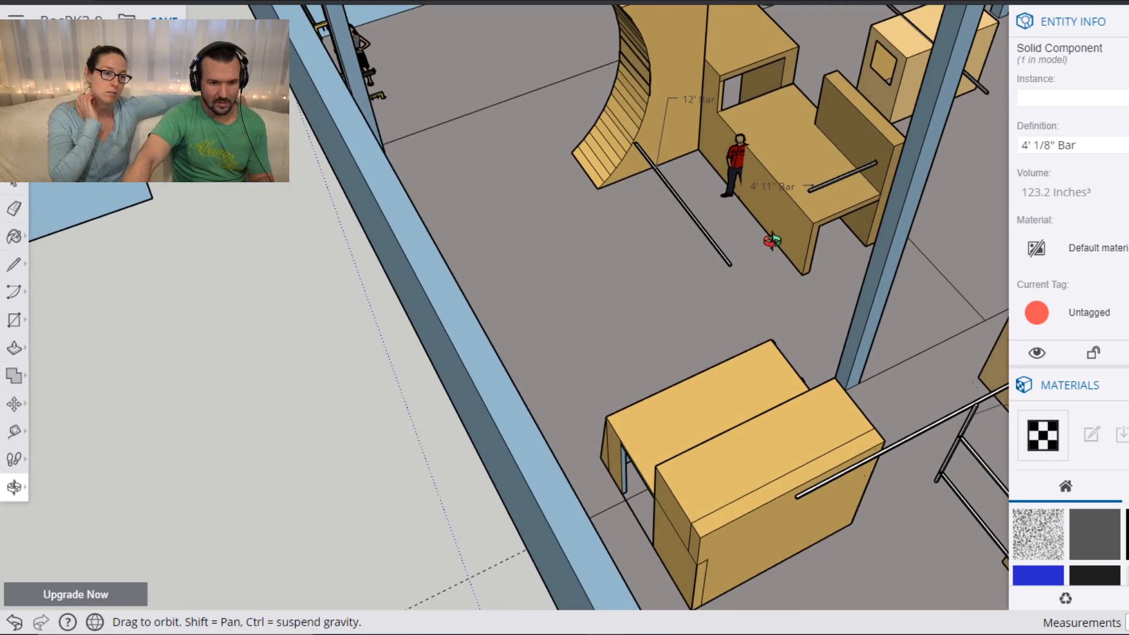
{"action": "key", "text": "m"}
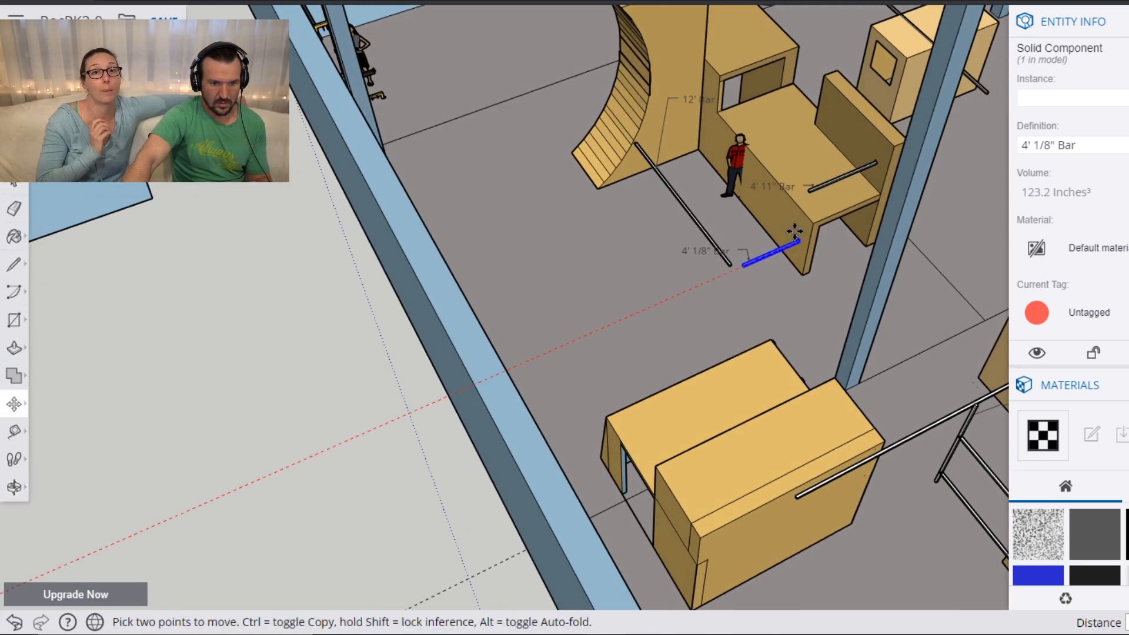
Shift the 4' 1/8" bar by its inner end corner slightly along the platform's front face toward the open end.
{"action": "scroll", "coordinate": [793, 241], "scroll_direction": "up", "scroll_amount": 5}
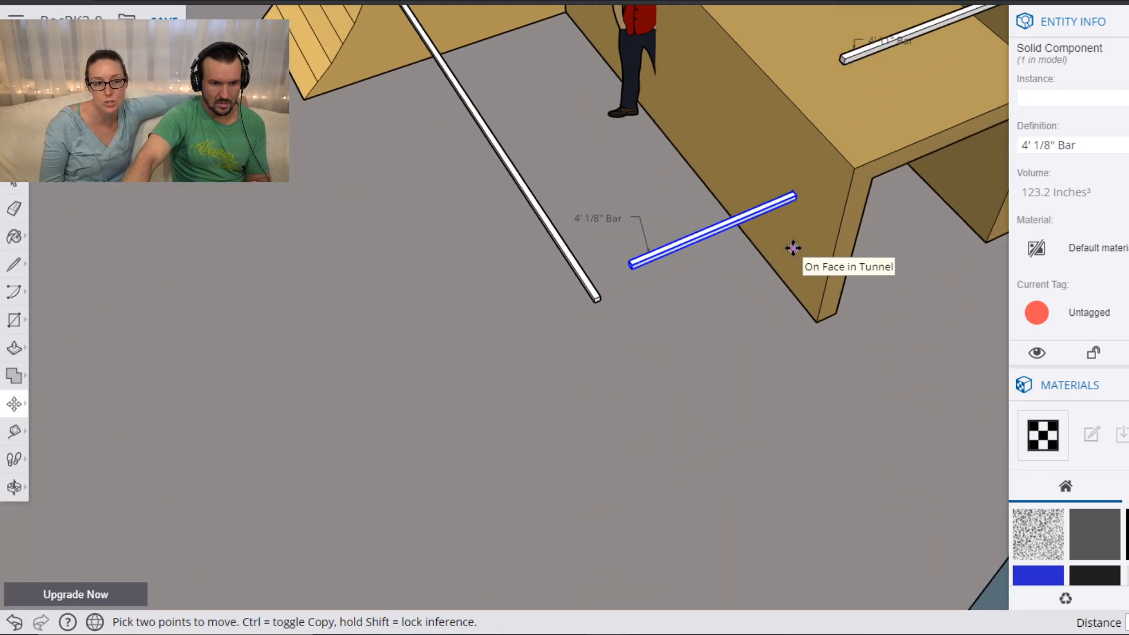
{"action": "scroll", "coordinate": [792, 248], "scroll_direction": "up", "scroll_amount": 2}
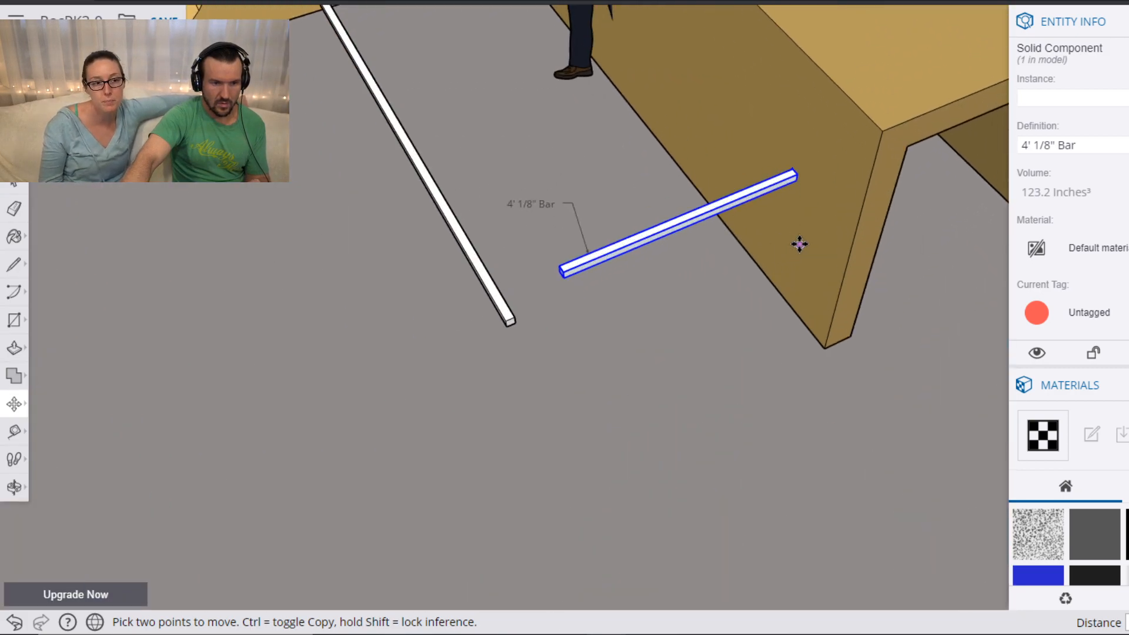
{"action": "left_click", "coordinate": [797, 175]}
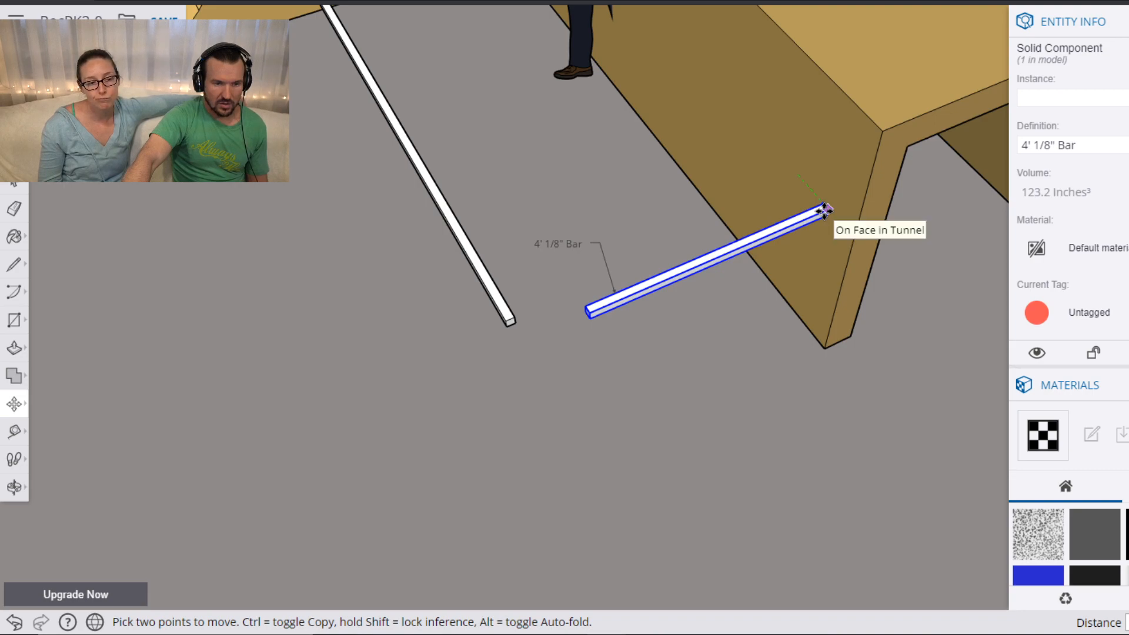
{"action": "left_click", "coordinate": [810, 189]}
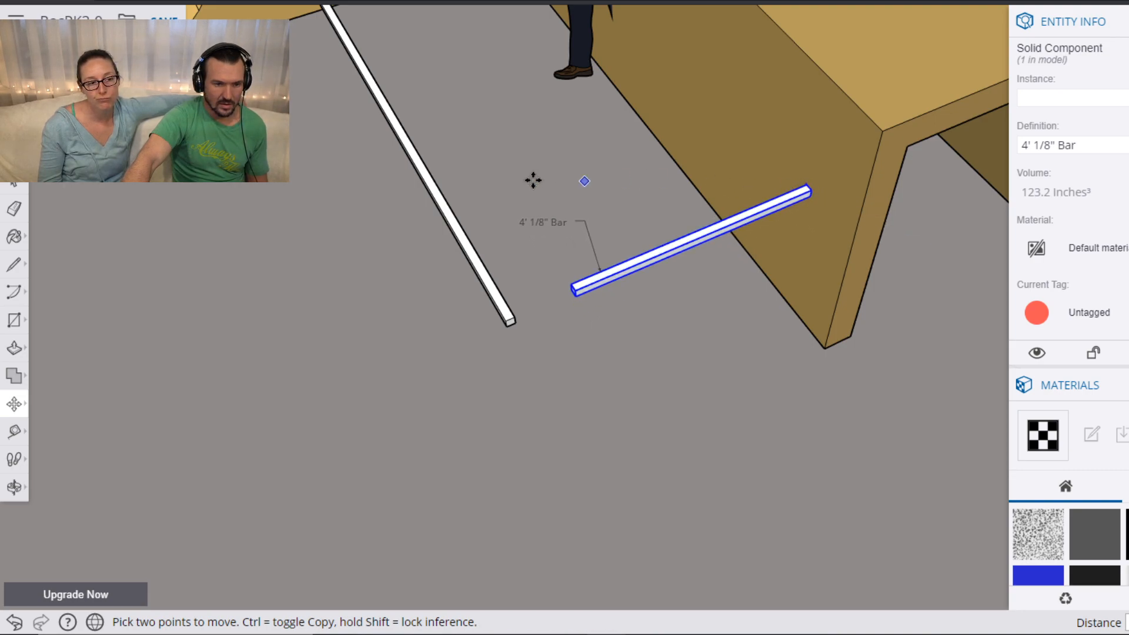
Move the 10' bar by its end corner to meet the outer end of the 4' 1/8" bar.
{"action": "key", "text": "space"}
{"action": "left_click", "coordinate": [505, 316]}
{"action": "key", "text": "m"}
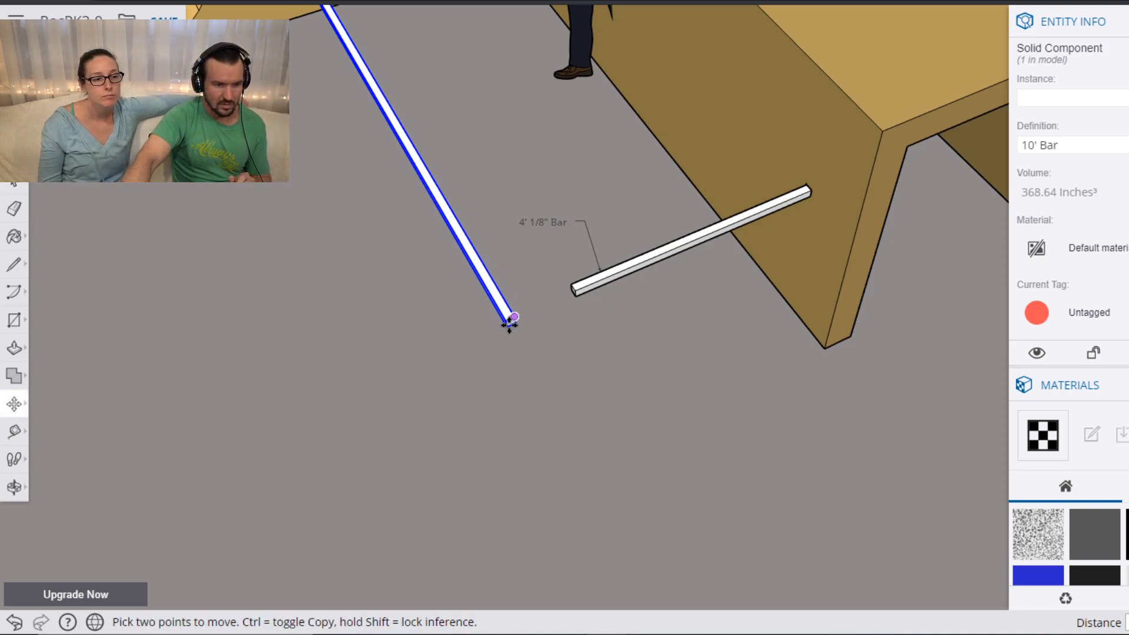
{"action": "left_click", "coordinate": [512, 320]}
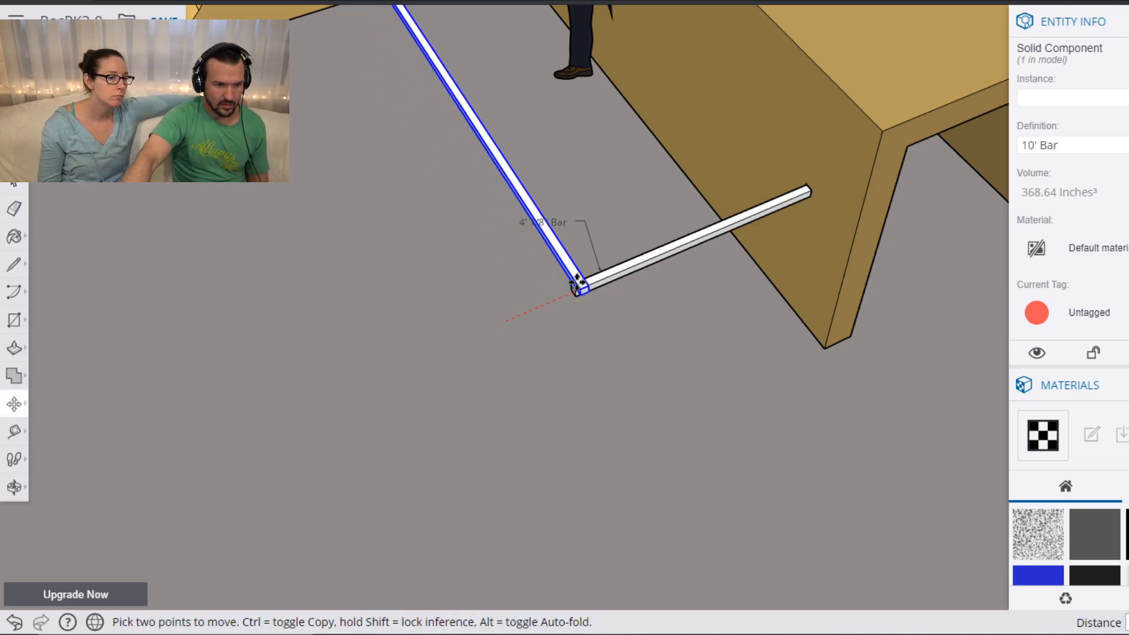
{"action": "scroll", "coordinate": [576, 282], "scroll_direction": "up", "scroll_amount": 4}
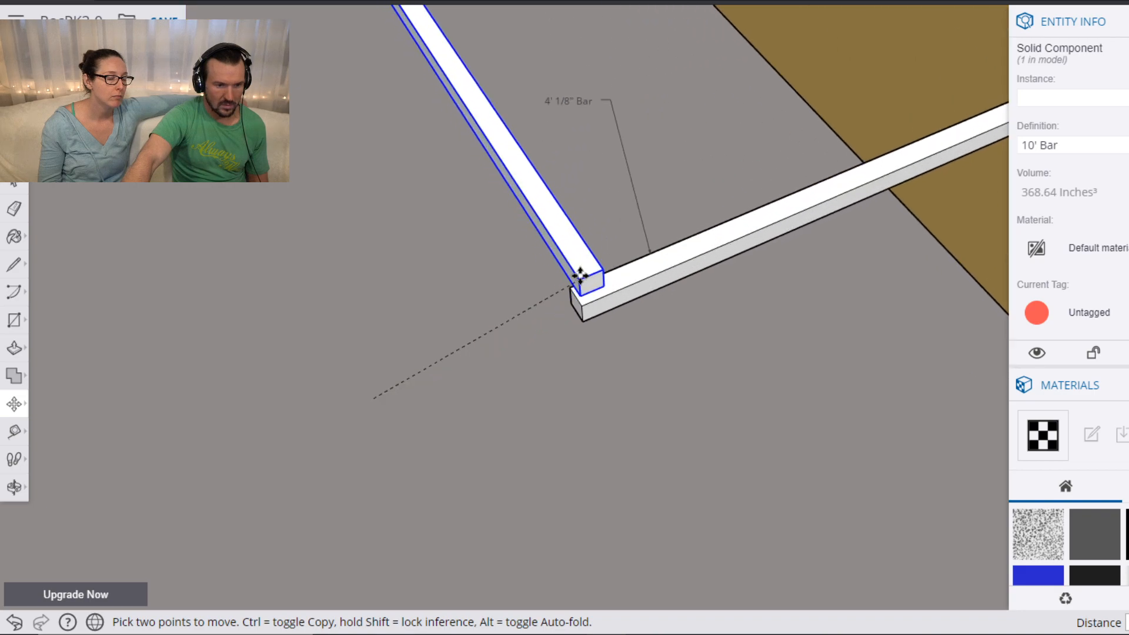
{"action": "left_click", "coordinate": [590, 254]}
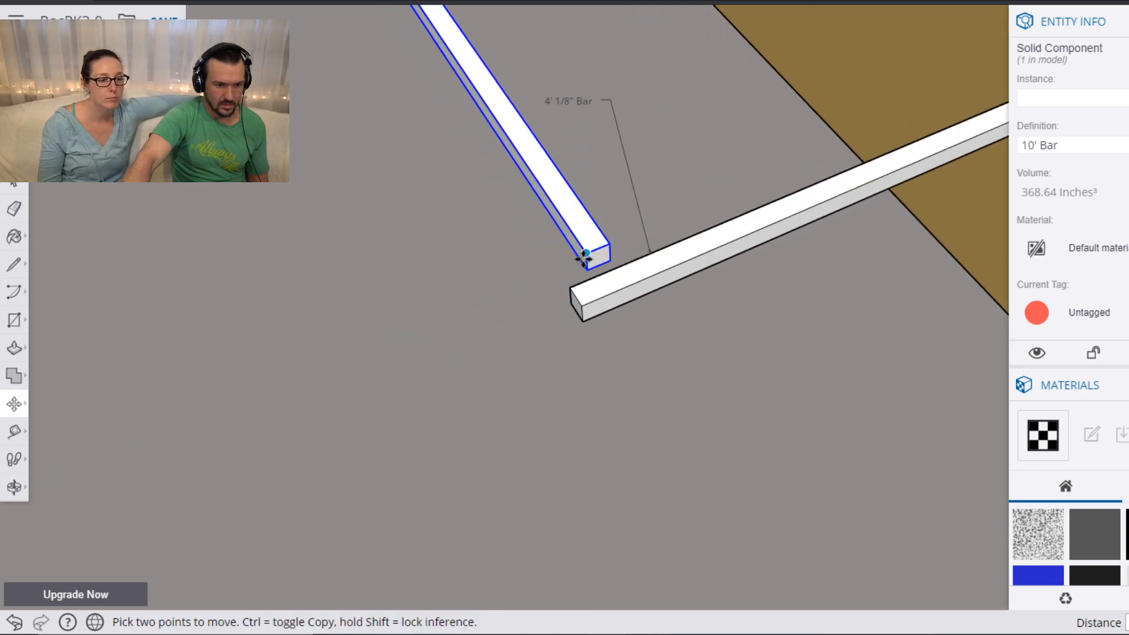
{"action": "left_click", "coordinate": [584, 259]}
{"action": "left_click", "coordinate": [571, 297]}
{"action": "scroll", "coordinate": [546, 213], "scroll_direction": "down", "scroll_amount": 3}
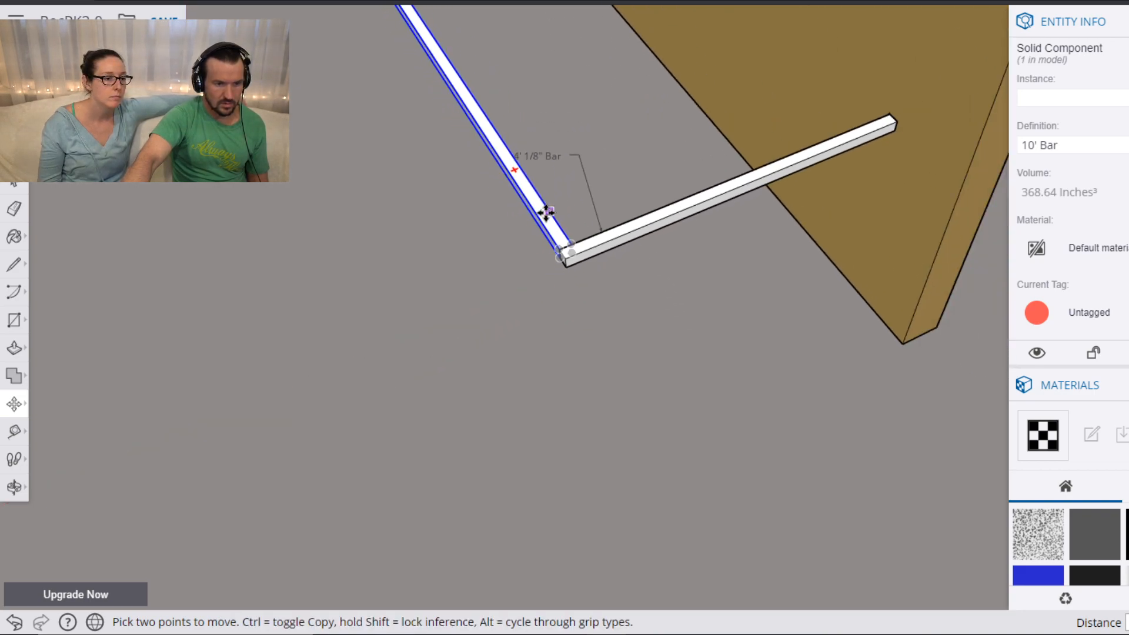
Slide the 10' bar lengthwise so its end extends slightly past the 4' 1/8" bar.
{"action": "middle_click_drag", "start_coordinate": [423, 184], "coordinate": [797, 266]}
{"action": "middle_click_drag", "start_coordinate": [628, 187], "coordinate": [699, 226], "text": "shift"}
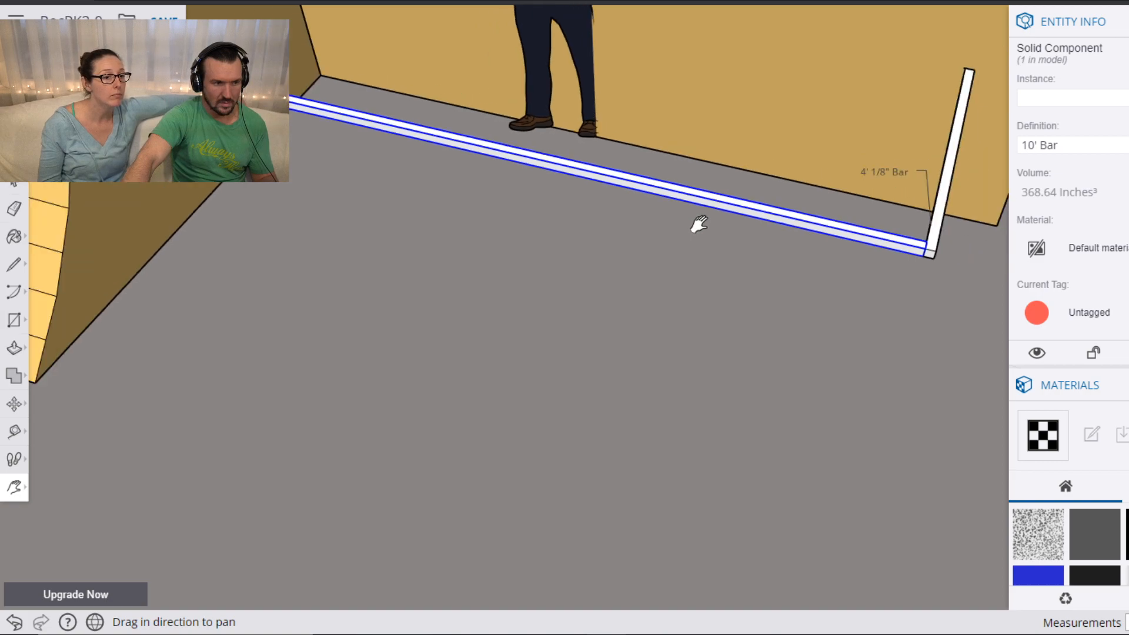
{"action": "middle_click_drag", "start_coordinate": [767, 243], "coordinate": [767, 244], "text": "shift"}
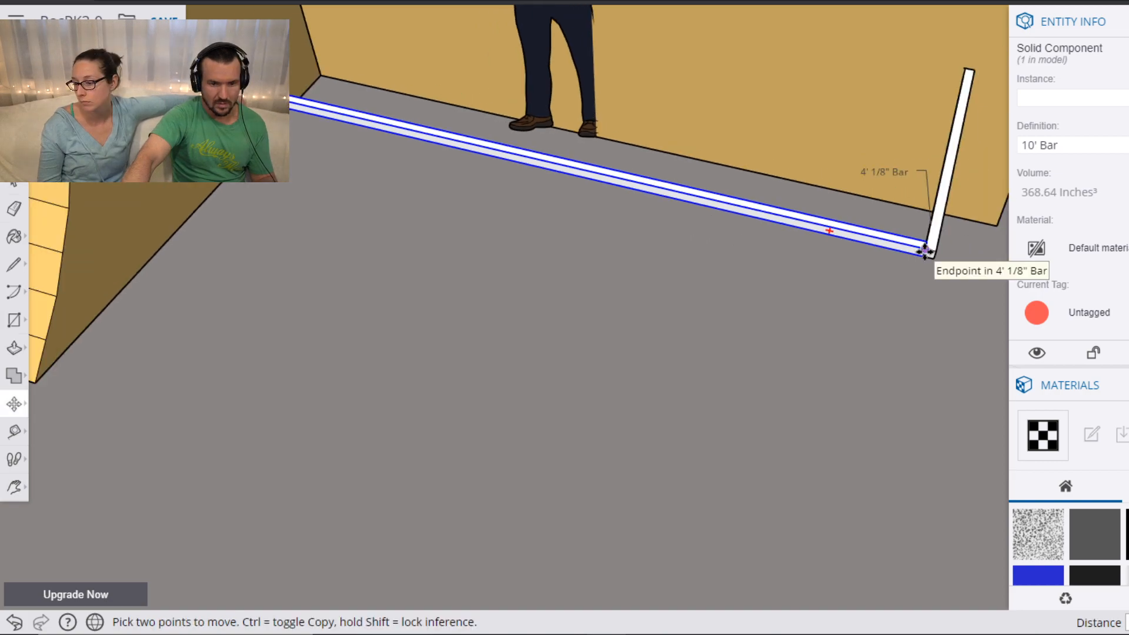
{"action": "left_click", "coordinate": [946, 253]}
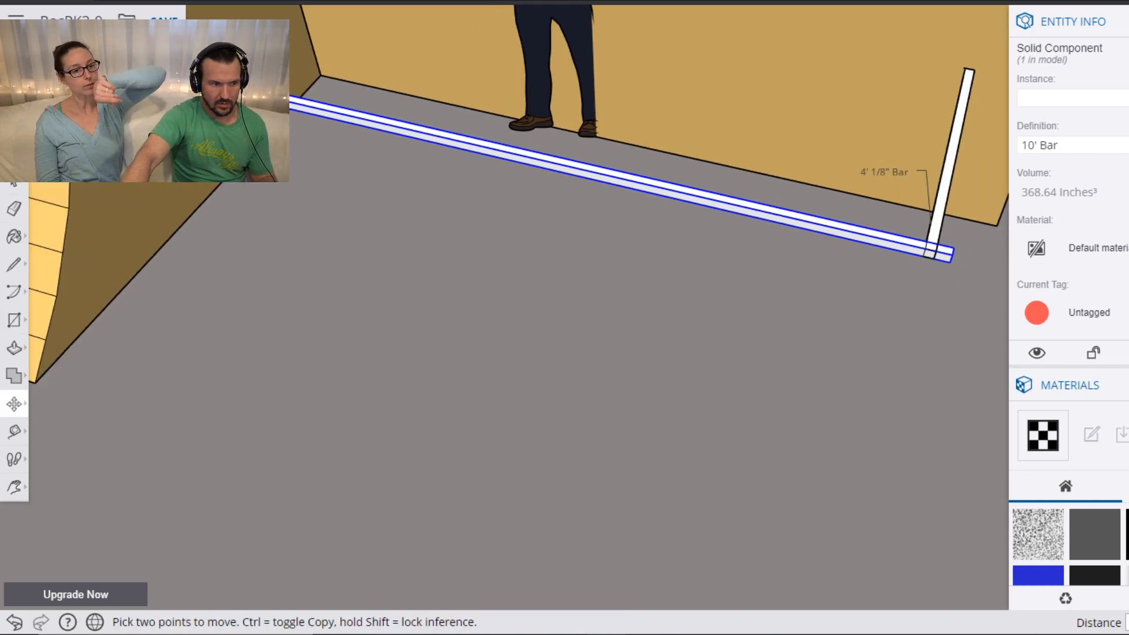
{"action": "key", "text": "Escape"}
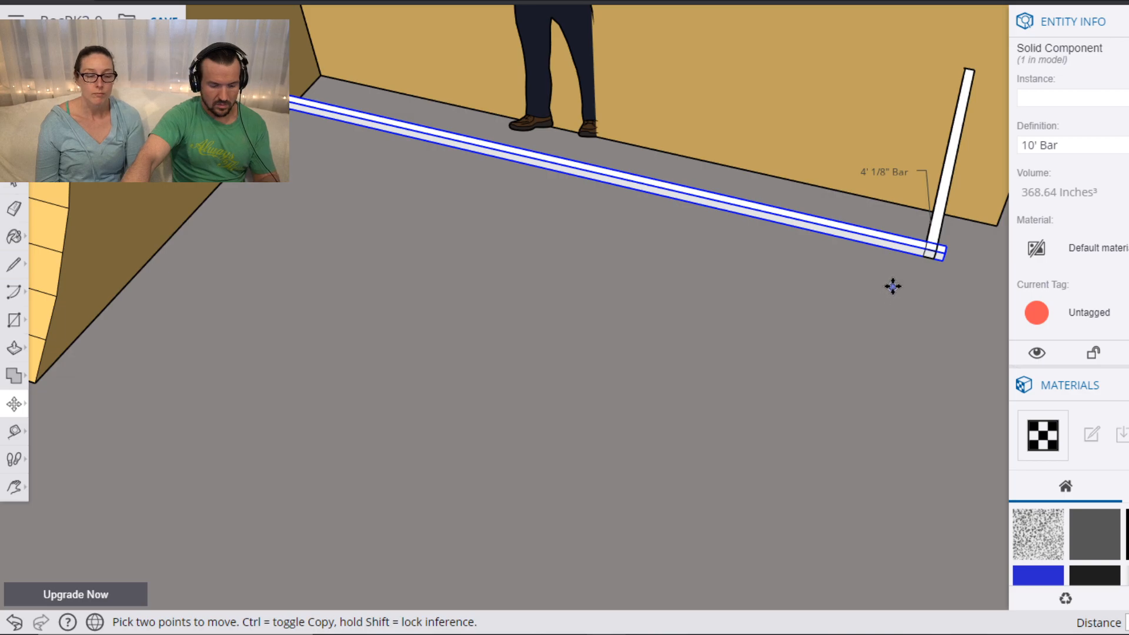
Move the 4' 1/8" bar by its outer end corner onto the end corner of the 10' bar.
{"action": "key", "text": "o"}
{"action": "left_click_drag", "start_coordinate": [914, 274], "coordinate": [711, 213], "text": "shift"}
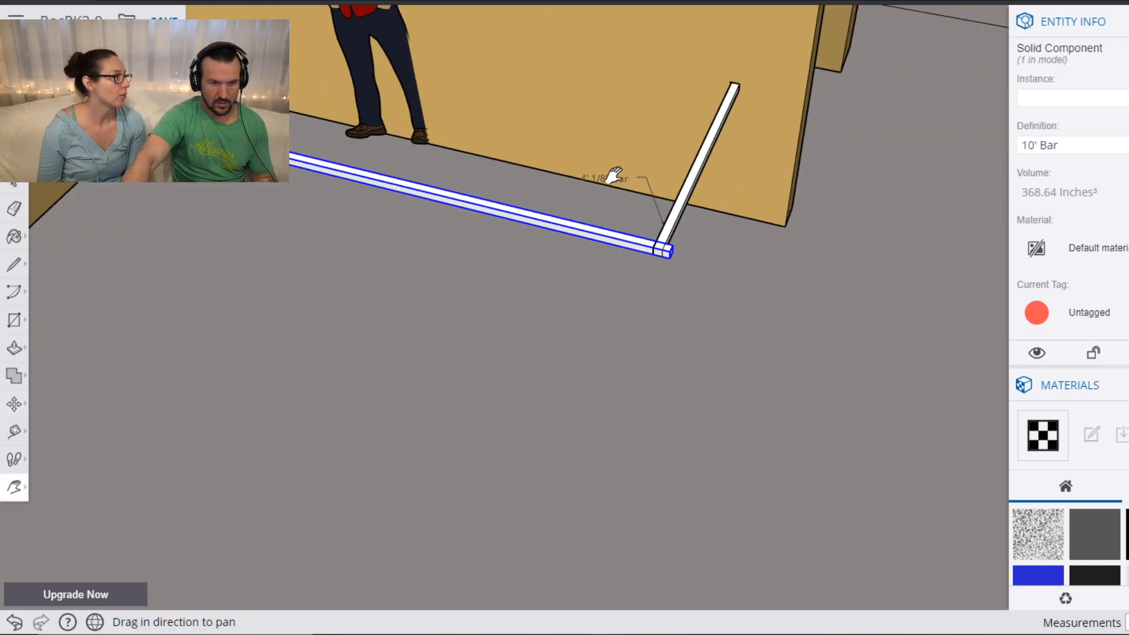
{"action": "key", "text": "space"}
{"action": "left_click", "coordinate": [683, 195]}
{"action": "key", "text": "m"}
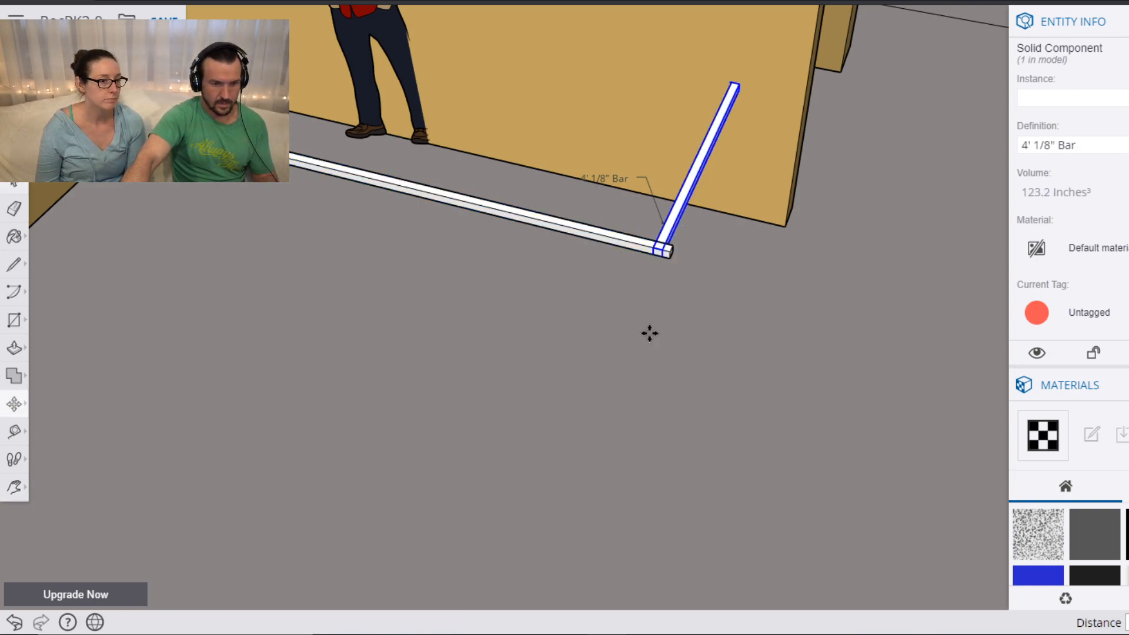
{"action": "left_click", "coordinate": [655, 247]}
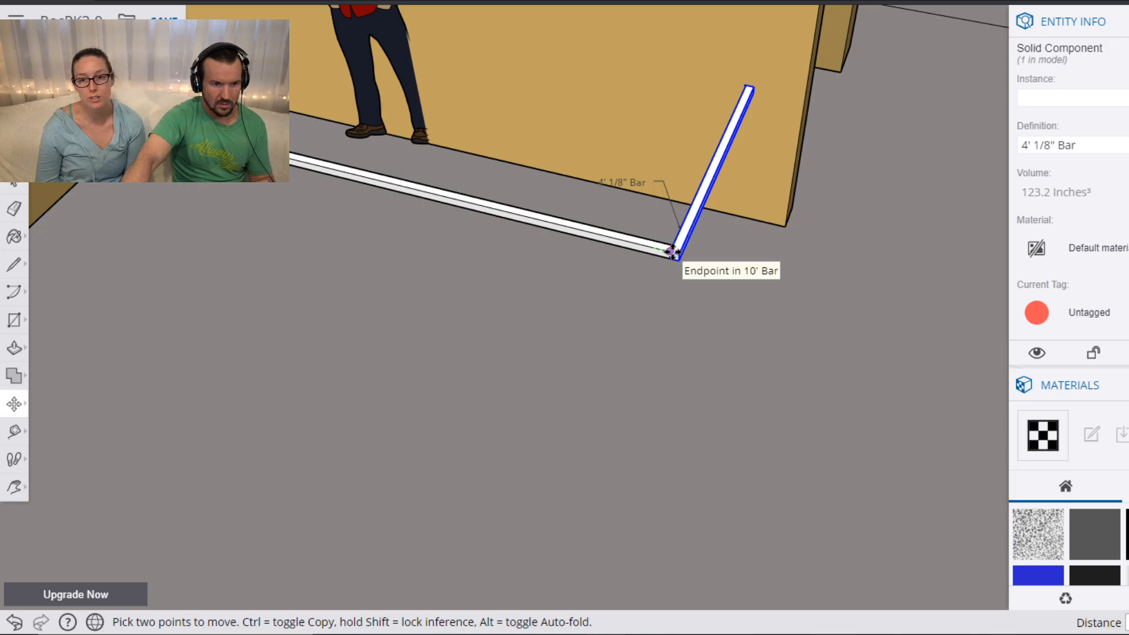
{"action": "left_click", "coordinate": [675, 253]}
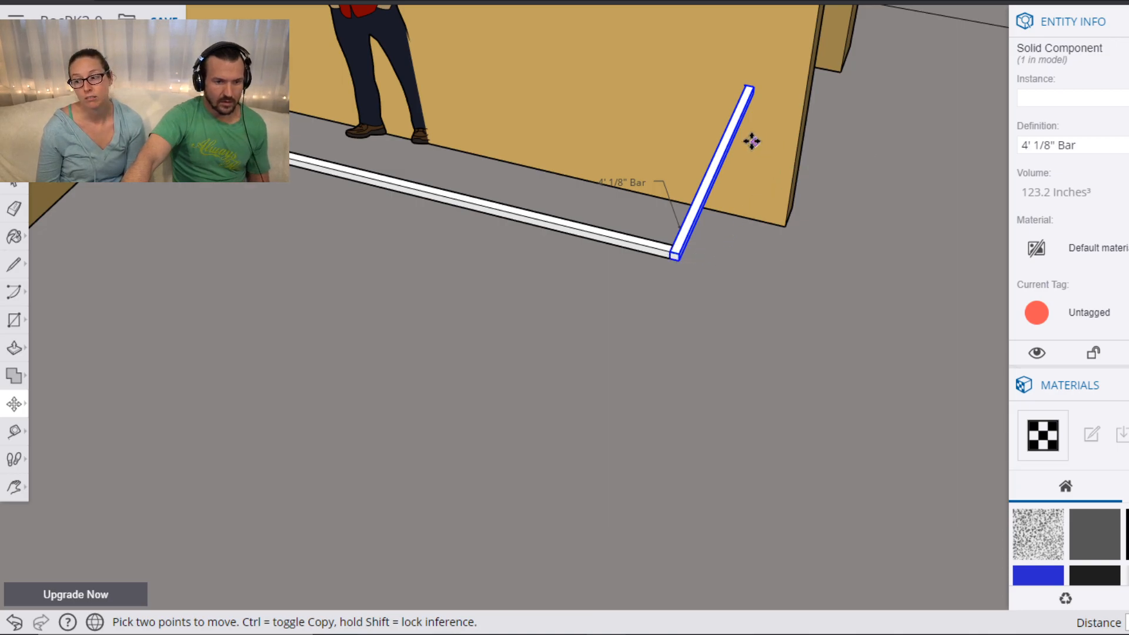
Bring a 3' bar from the bar inventory, moving it by its end corner onto the outer end corner of the 4' 1/8" bar.
{"action": "scroll", "coordinate": [705, 126], "scroll_direction": "down", "scroll_amount": 3}
{"action": "key", "text": "o"}
{"action": "left_click_drag", "start_coordinate": [637, 149], "coordinate": [773, 87]}
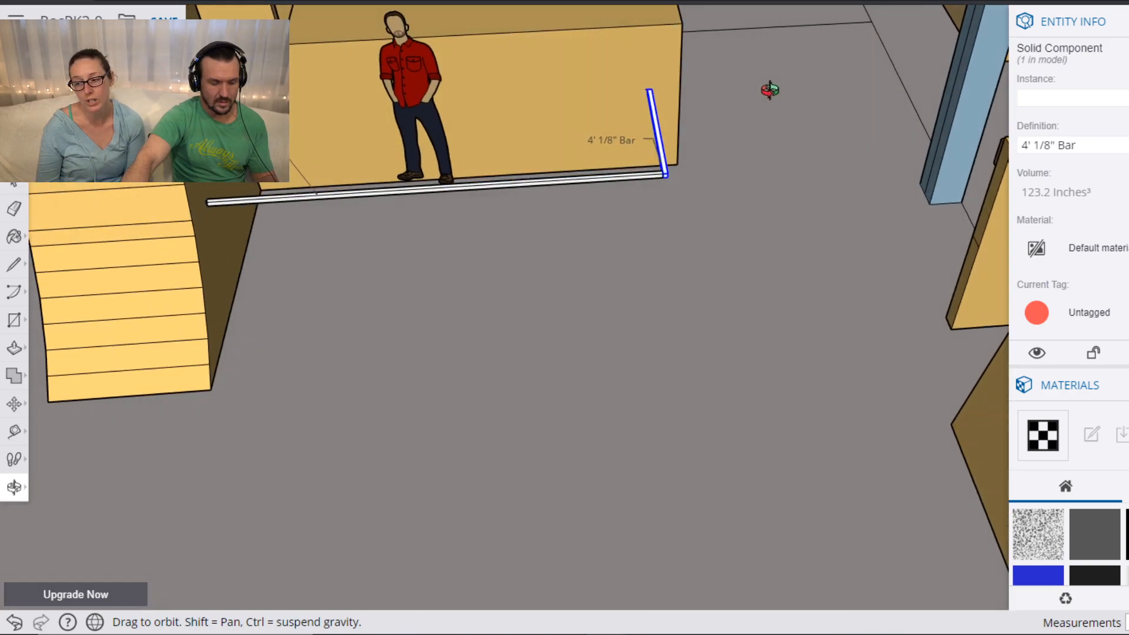
{"action": "left_click_drag", "start_coordinate": [627, 56], "coordinate": [780, 319], "text": "shift"}
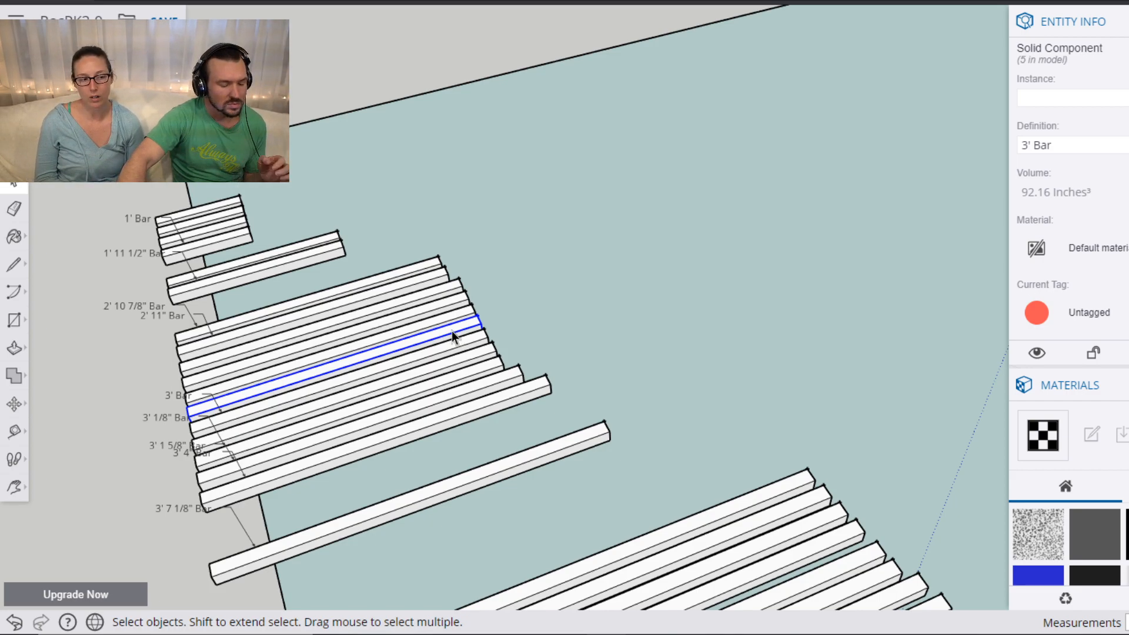
{"action": "key", "text": "m"}
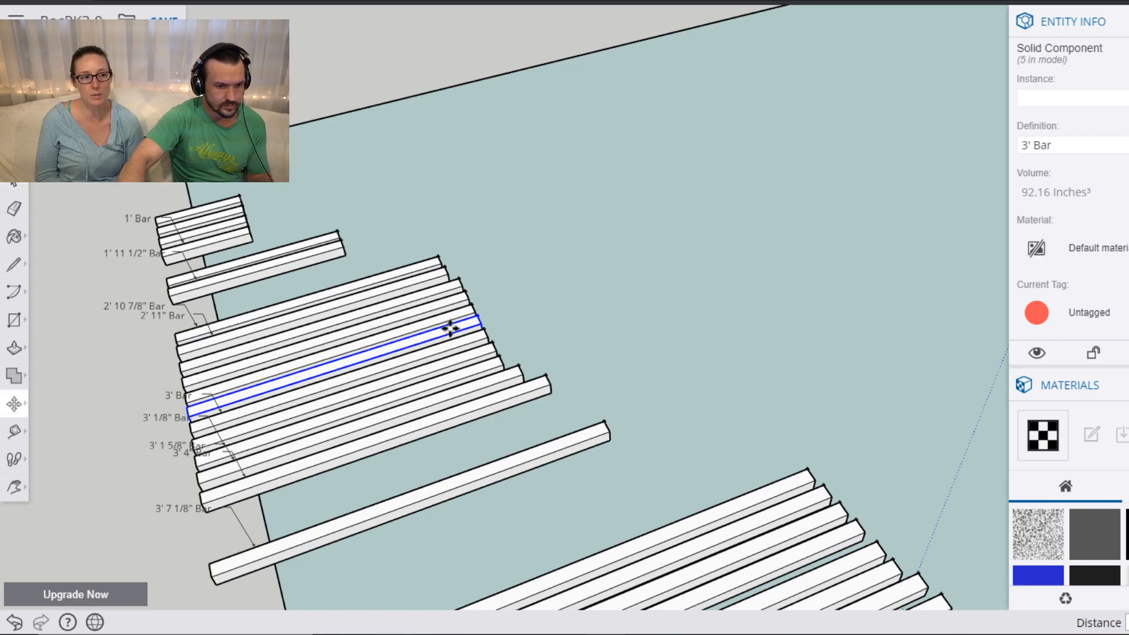
{"action": "left_click", "coordinate": [478, 322]}
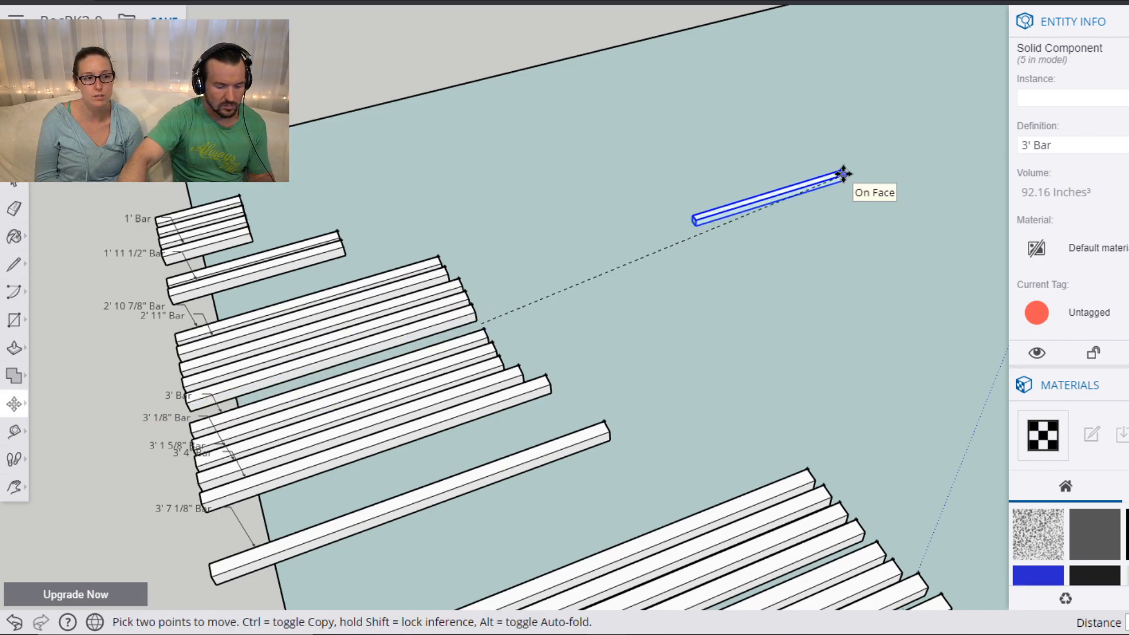
{"action": "key", "text": "h"}
{"action": "left_click_drag", "start_coordinate": [882, 169], "coordinate": [687, 336]}
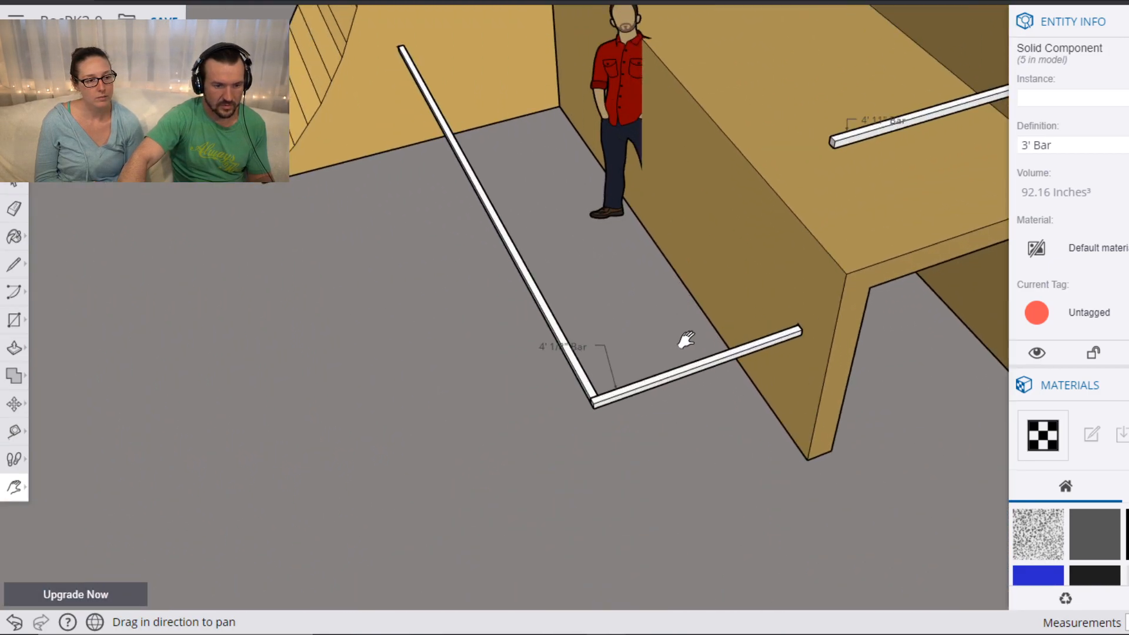
{"action": "key", "text": "Escape"}
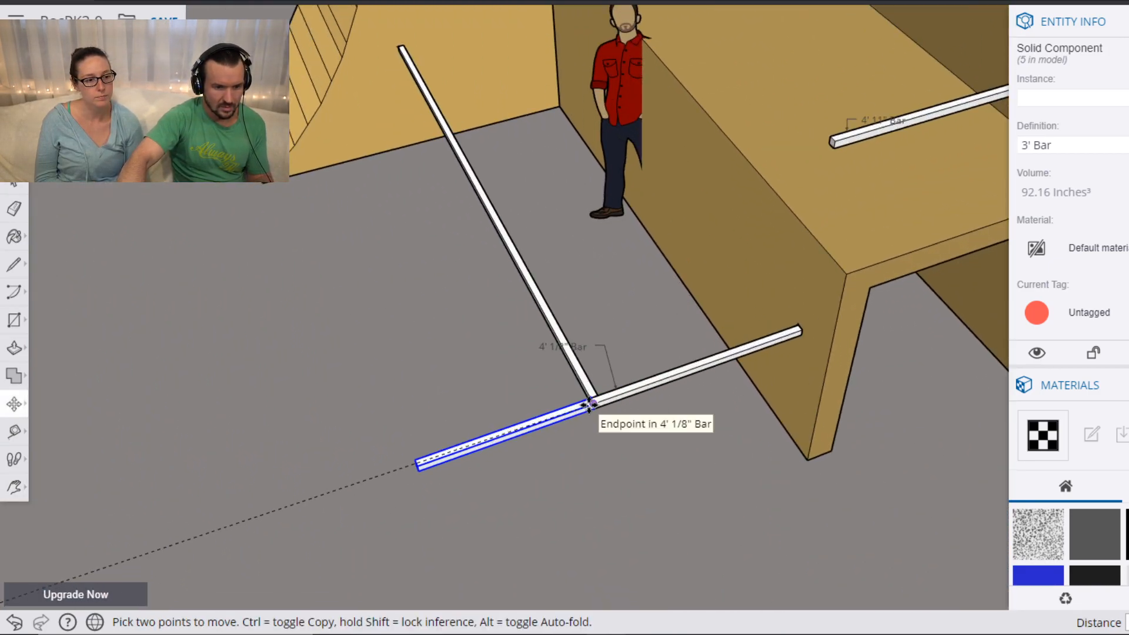
{"action": "scroll", "coordinate": [589, 404], "scroll_direction": "up", "scroll_amount": 4}
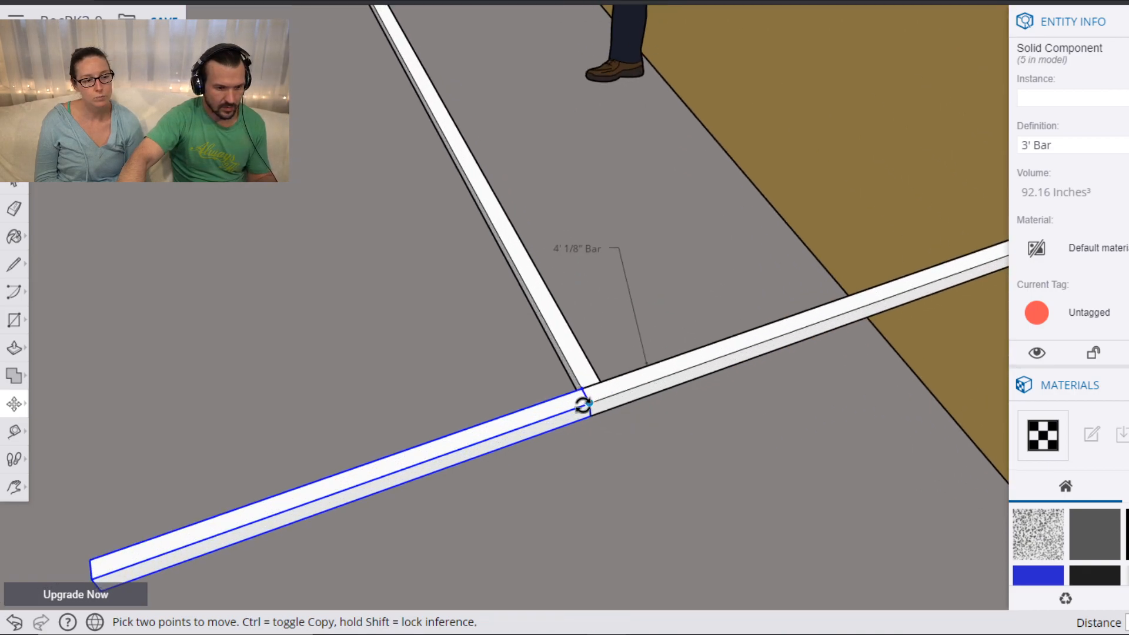
Rotate the 3' bar upright about its corner at the joint with the 4' 1/8" bar.
{"action": "key", "text": "q"}
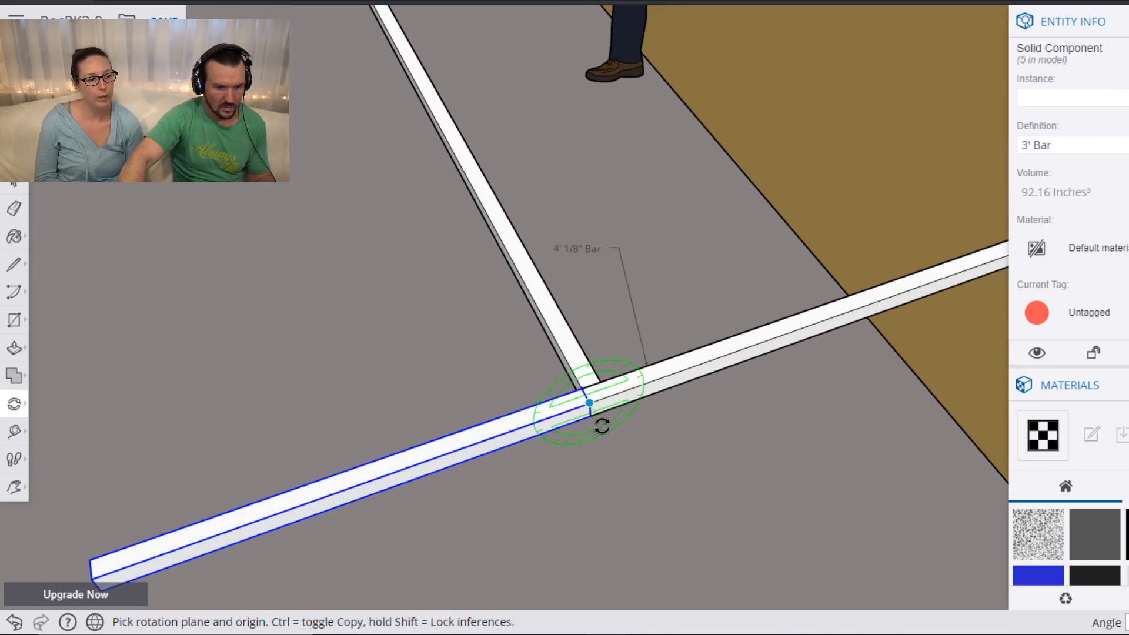
{"action": "left_click", "coordinate": [589, 403]}
{"action": "left_click", "coordinate": [551, 417]}
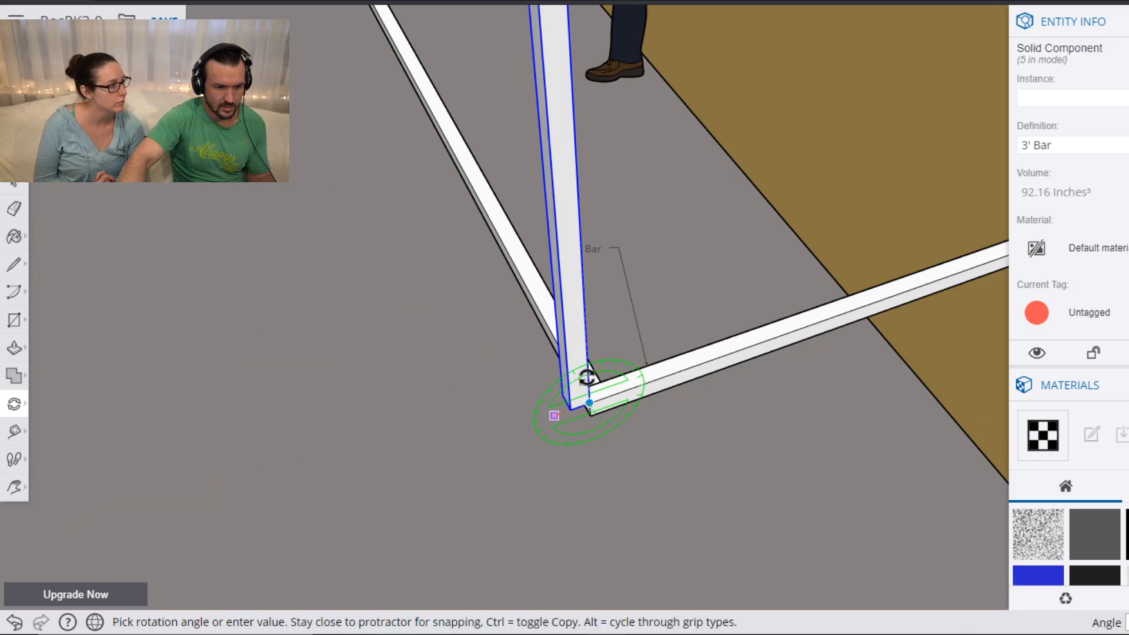
{"action": "left_click", "coordinate": [584, 378]}
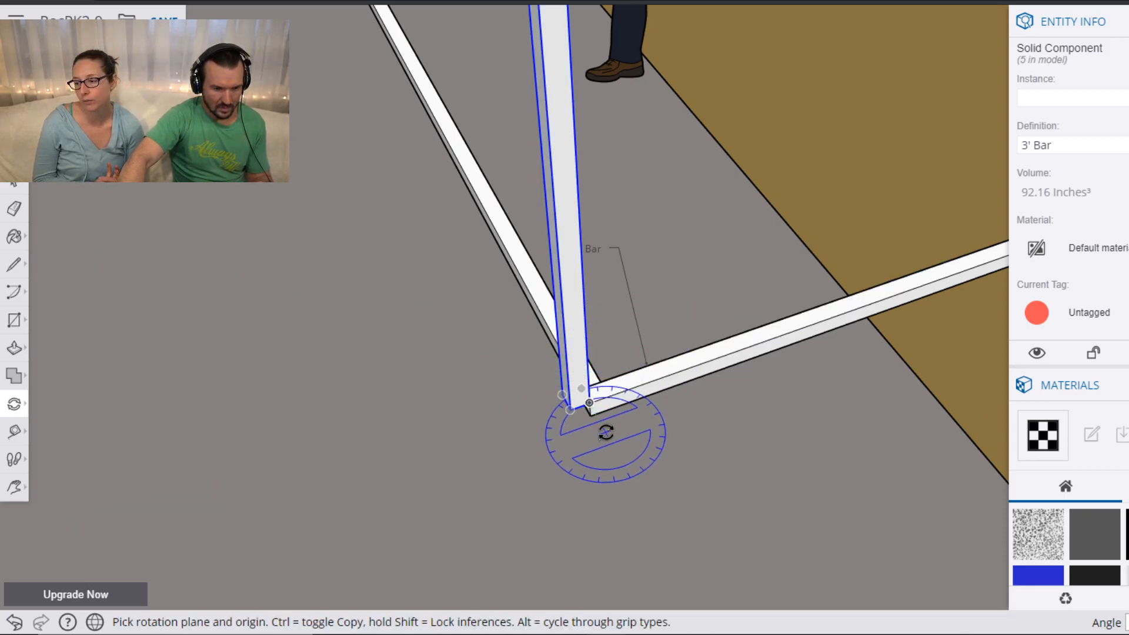
Lower the upright 3' bar vertically by its bottom corner so it stands beneath the joint of the two horizontal bars.
{"action": "scroll", "coordinate": [610, 431], "scroll_direction": "down", "scroll_amount": 2}
{"action": "key", "text": "h"}
{"action": "left_click_drag", "start_coordinate": [670, 529], "coordinate": [569, 305]}
{"action": "key", "text": "m"}
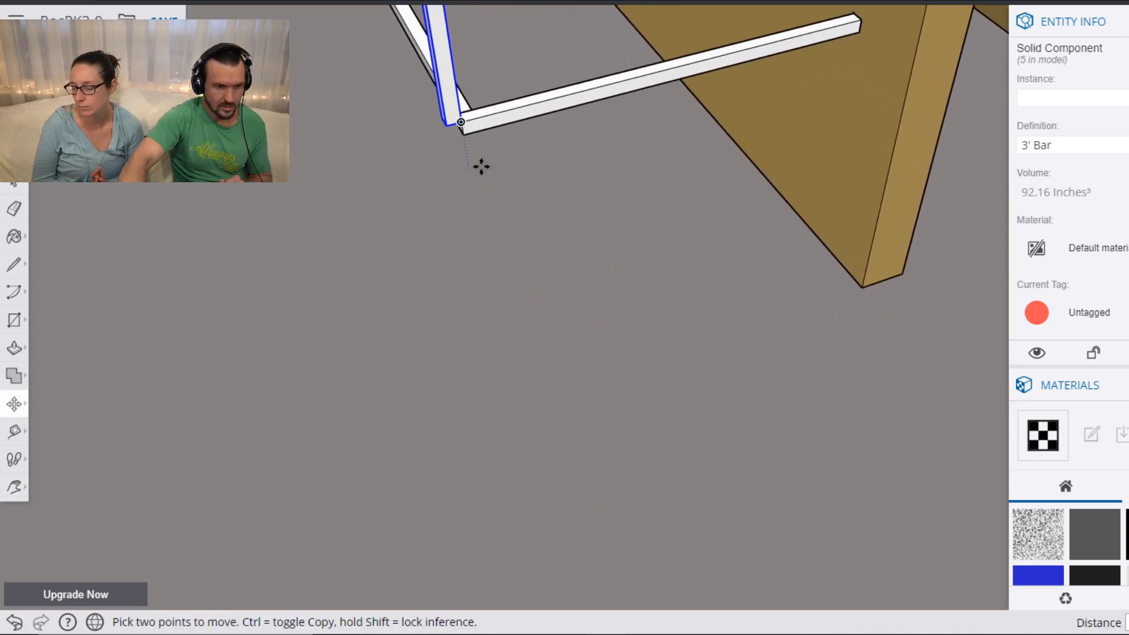
{"action": "left_click", "coordinate": [457, 124]}
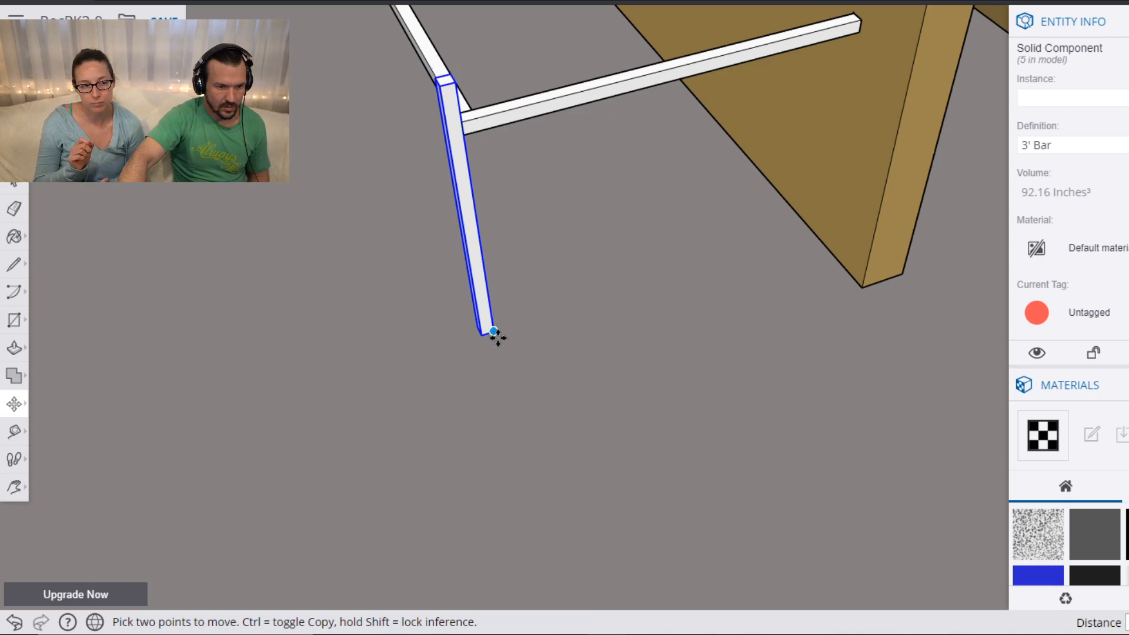
Shift the upright 3' bar slightly toward the platform, and align its vertical edge with the lower outer corner of the 4' 1/8" bar.
{"action": "left_click", "coordinate": [498, 338]}
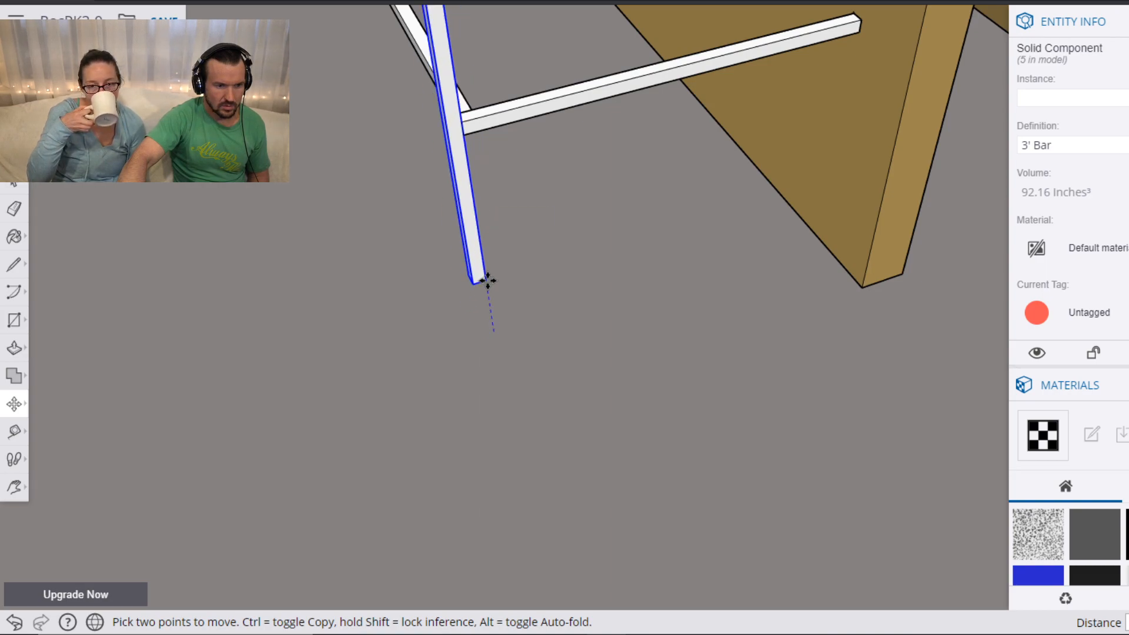
{"action": "scroll", "coordinate": [469, 310], "scroll_direction": "up", "scroll_amount": 4}
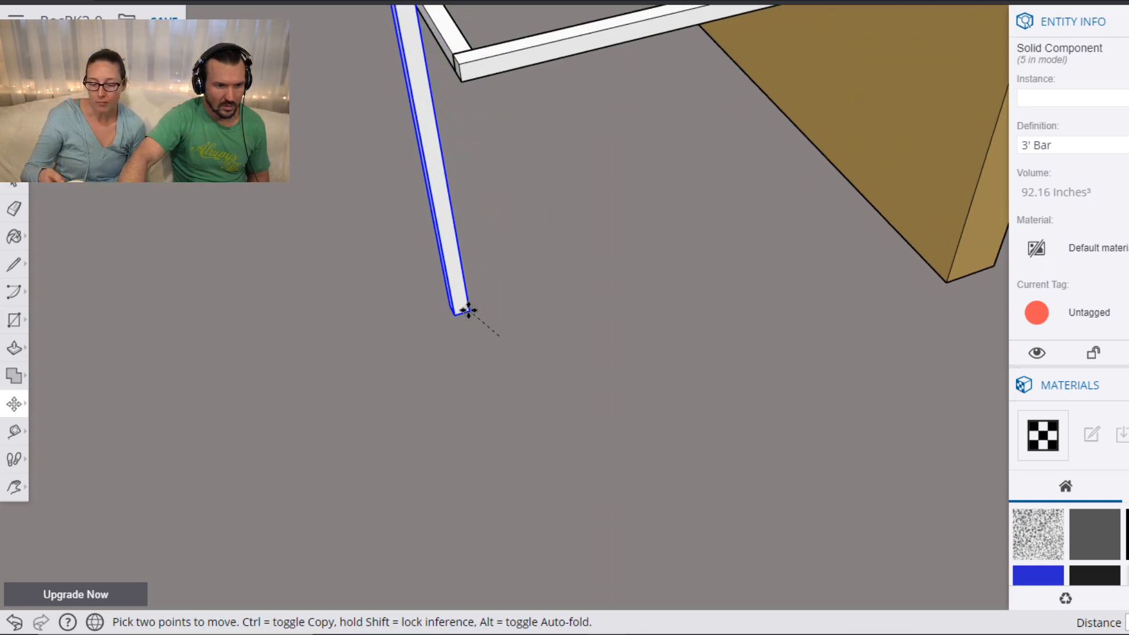
{"action": "scroll", "coordinate": [488, 294], "scroll_direction": "down", "scroll_amount": 3}
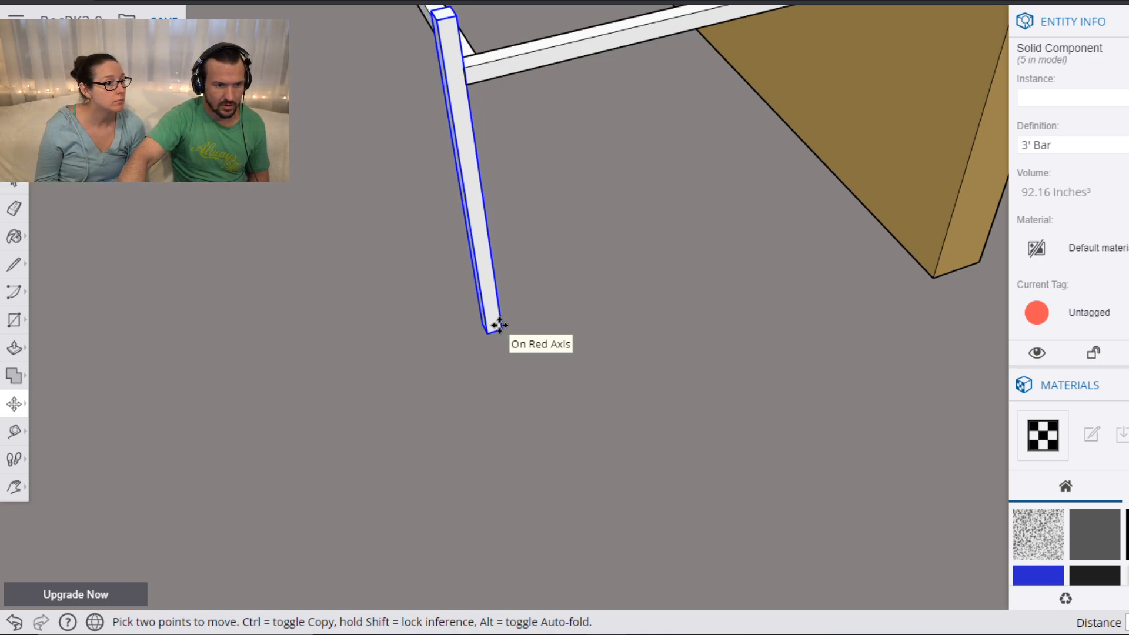
{"action": "left_click", "coordinate": [517, 320]}
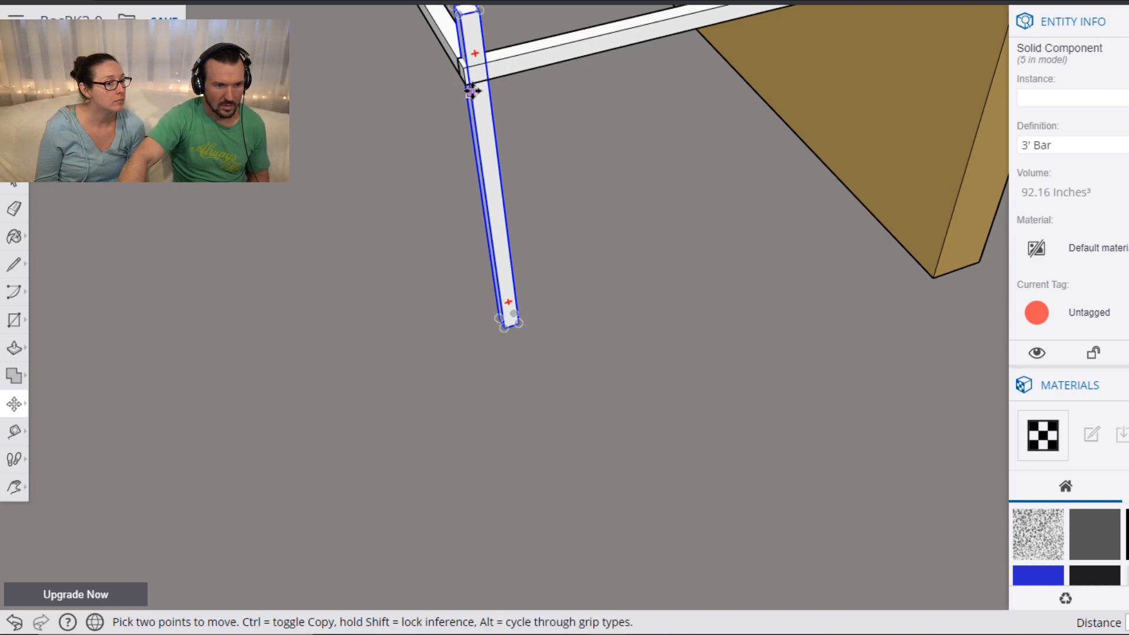
{"action": "scroll", "coordinate": [471, 83], "scroll_direction": "up", "scroll_amount": 5}
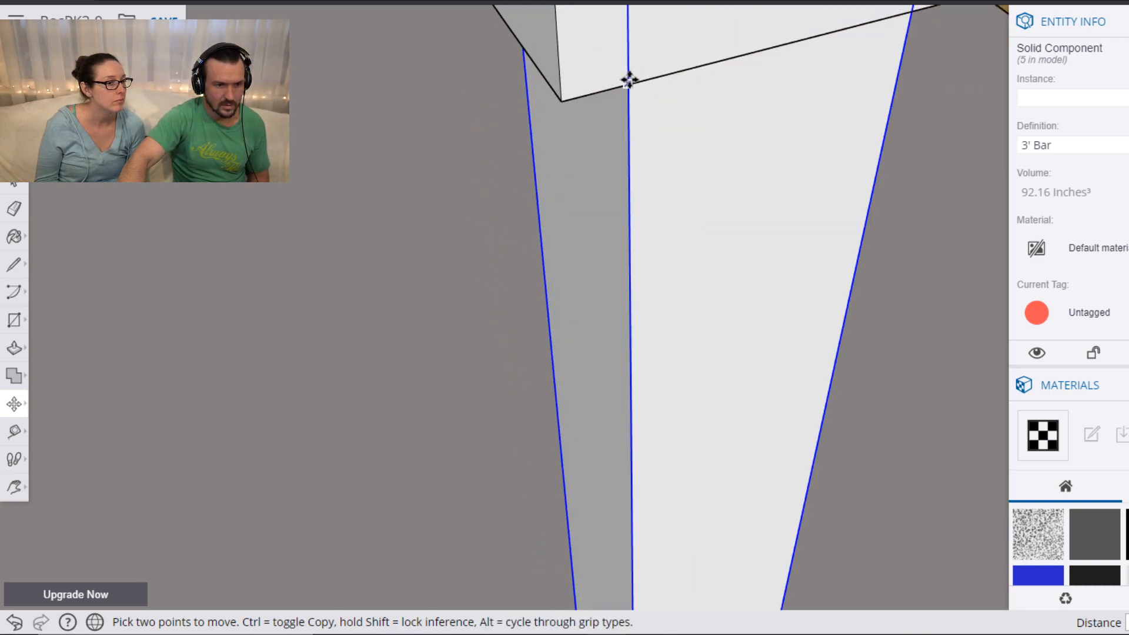
{"action": "left_click", "coordinate": [629, 80]}
{"action": "left_click", "coordinate": [566, 103]}
{"action": "scroll", "coordinate": [595, 96], "scroll_direction": "down", "scroll_amount": 10}
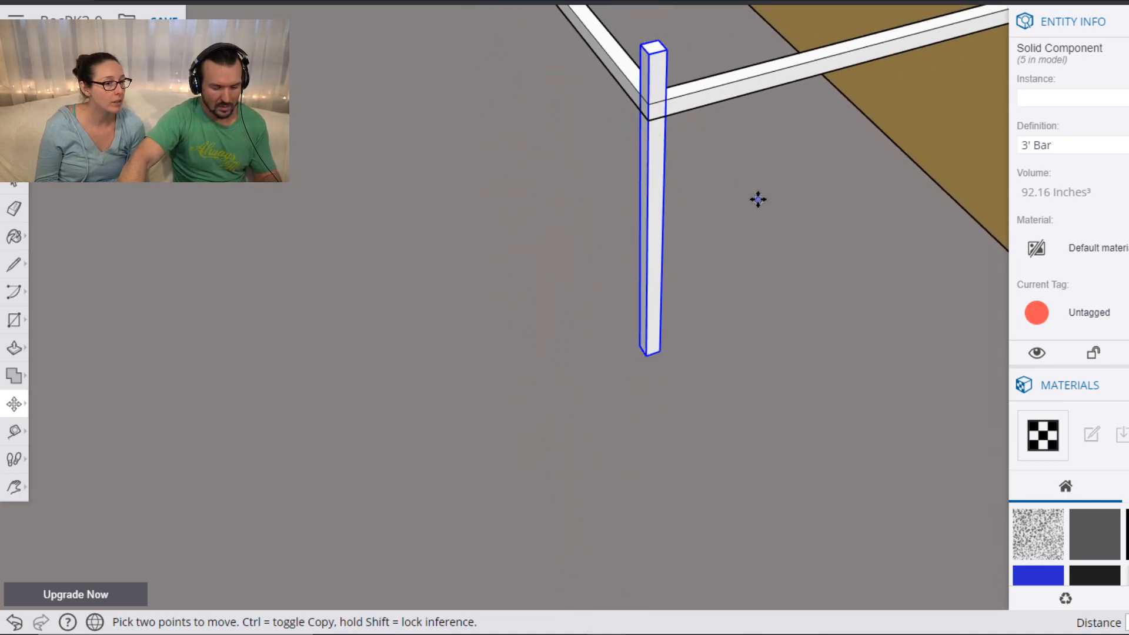
Raise the 10' and 4' 1/8" bars together so their lower joint corner meets the top corner of the upright 3' bar.
{"action": "key", "text": "h"}
{"action": "left_click_drag", "start_coordinate": [814, 199], "coordinate": [675, 302]}
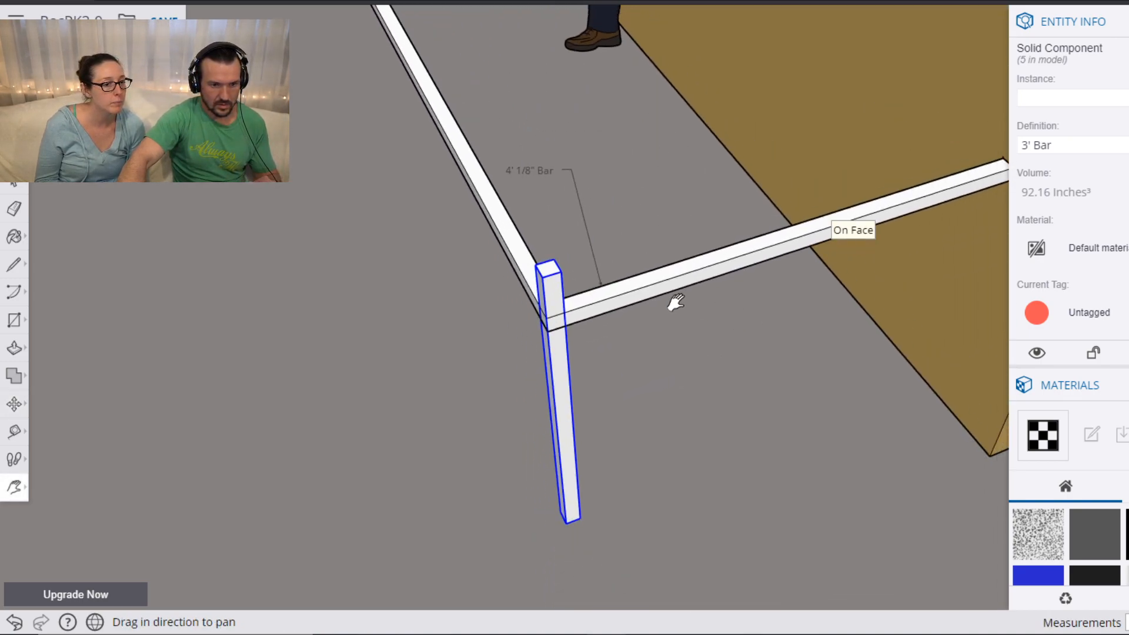
{"action": "key", "text": "space"}
{"action": "left_click", "coordinate": [637, 292]}
{"action": "left_click", "coordinate": [538, 296], "text": "shift"}
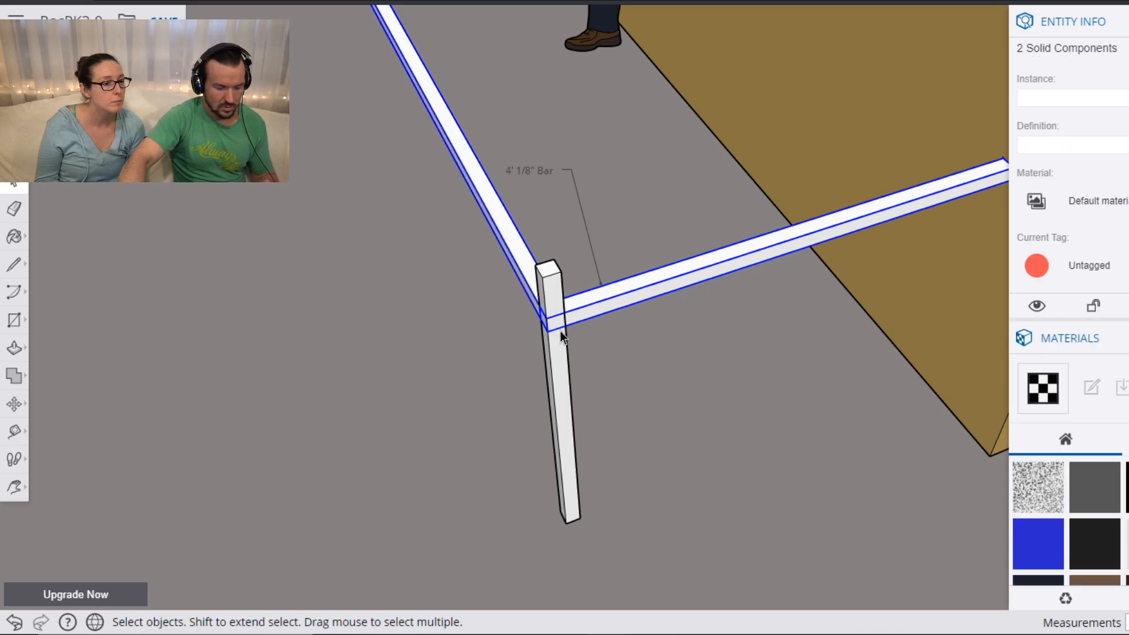
{"action": "key", "text": "m"}
{"action": "left_click", "coordinate": [544, 322]}
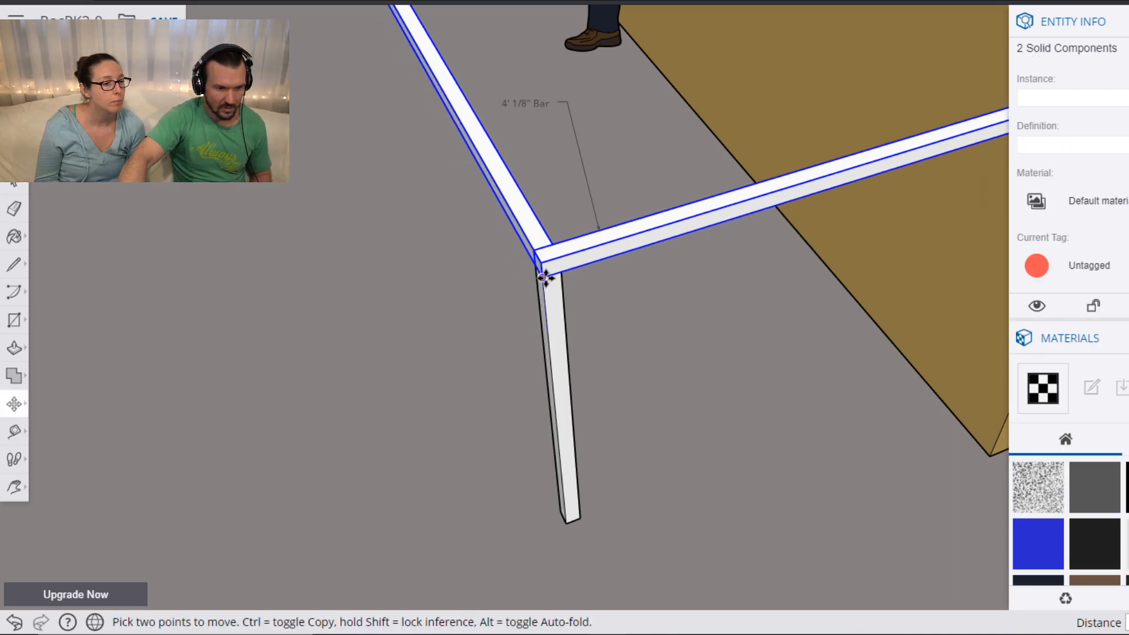
{"action": "left_click", "coordinate": [544, 272]}
{"action": "scroll", "coordinate": [640, 247], "scroll_direction": "down", "scroll_amount": 3}
{"action": "scroll", "coordinate": [640, 218], "scroll_direction": "down", "scroll_amount": 2}
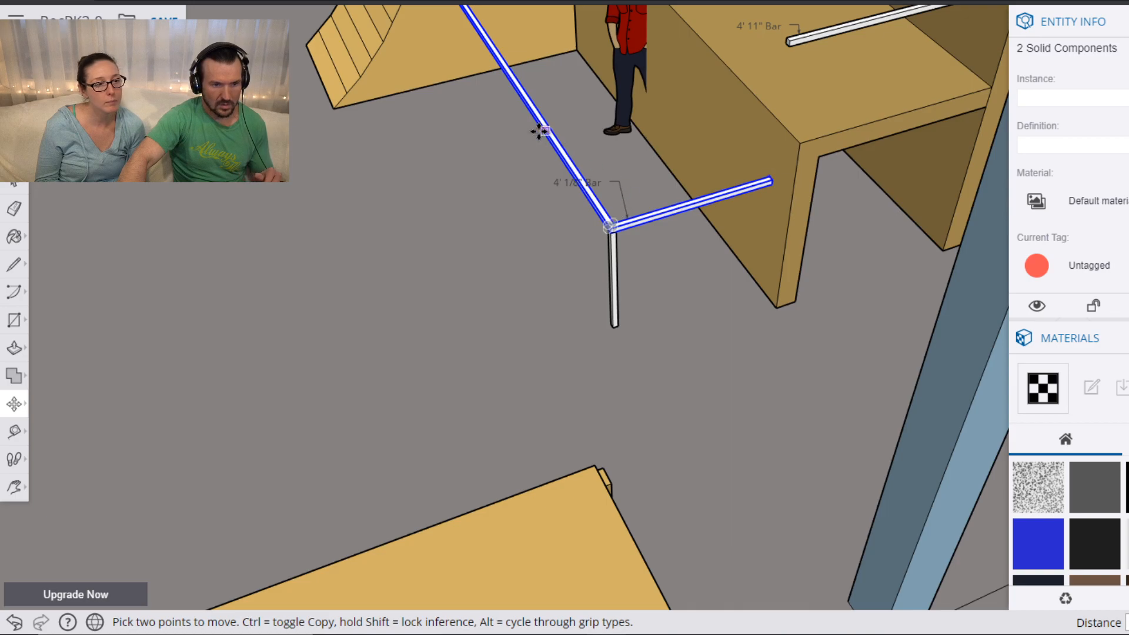
Adjust the upright 3' bar vertically by its bottom corner so that it stands on the floor.
{"action": "key", "text": "o"}
{"action": "left_click_drag", "start_coordinate": [516, 116], "coordinate": [566, 298]}
{"action": "key", "text": "space"}
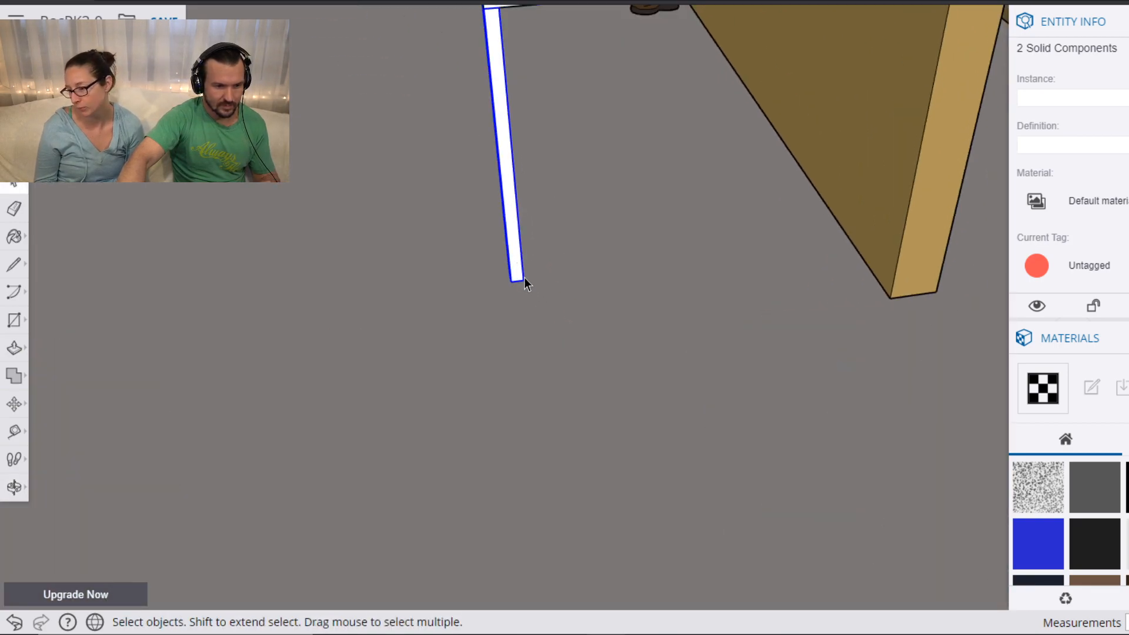
{"action": "left_click", "coordinate": [523, 277]}
{"action": "key", "text": "m"}
{"action": "left_click", "coordinate": [522, 276]}
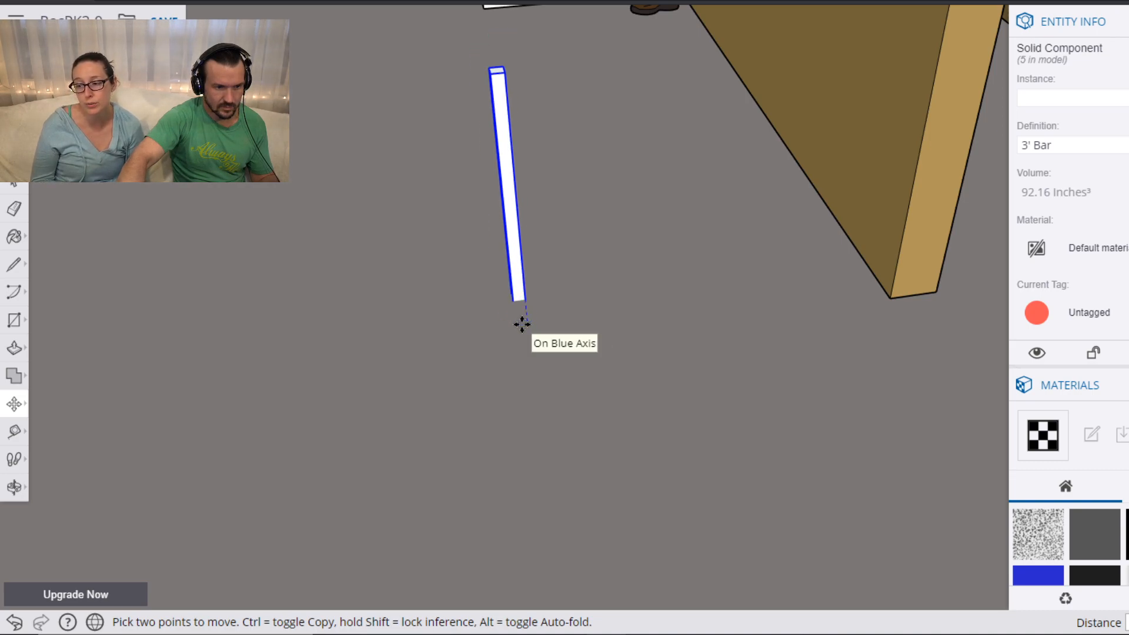
{"action": "left_click", "coordinate": [534, 311]}
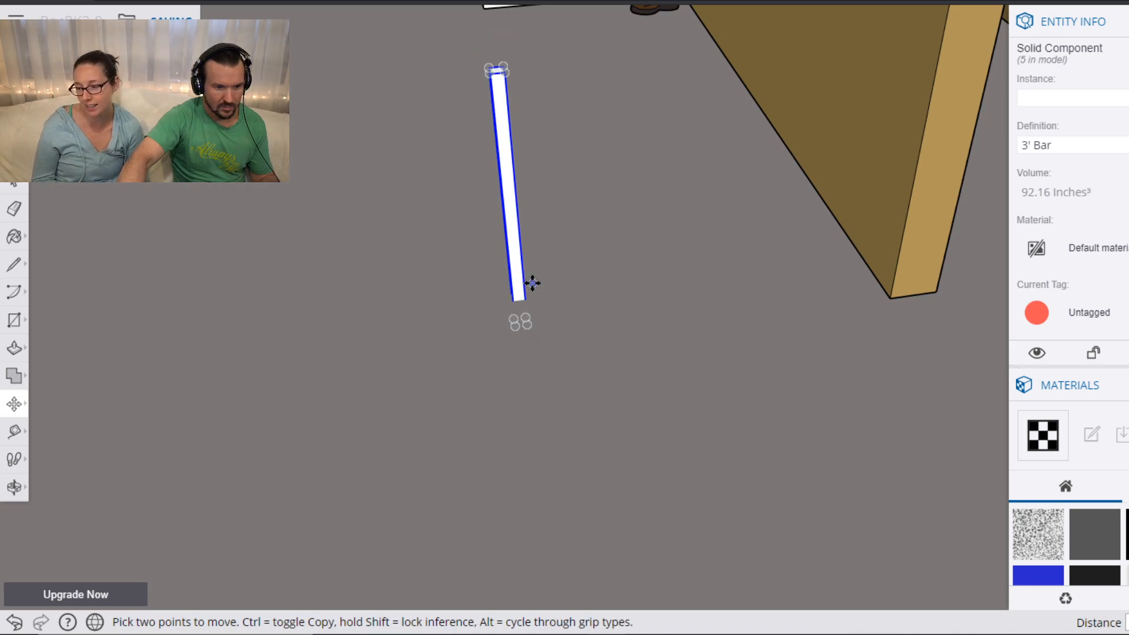
{"action": "left_click", "coordinate": [524, 328]}
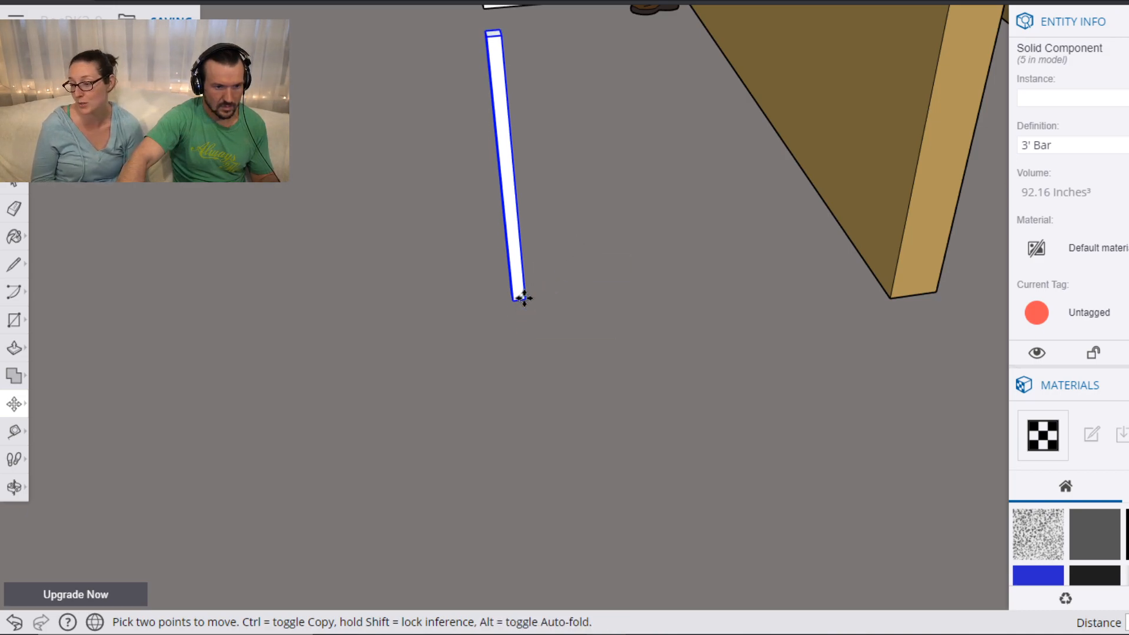
Lower the 4' 1/8" and 10' bars together so their joint corner rests on the top corner of the 3' bar.
{"action": "key", "text": "h"}
{"action": "left_click_drag", "start_coordinate": [564, 93], "coordinate": [593, 253]}
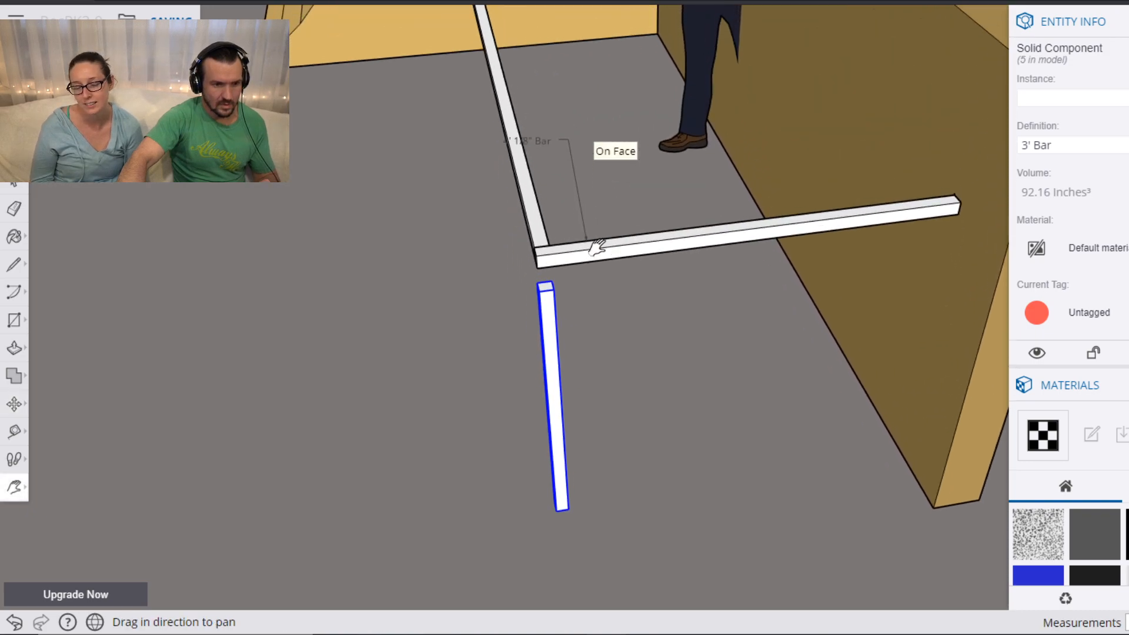
{"action": "key", "text": "space"}
{"action": "left_click", "coordinate": [595, 252]}
{"action": "left_click", "coordinate": [532, 217], "text": "shift"}
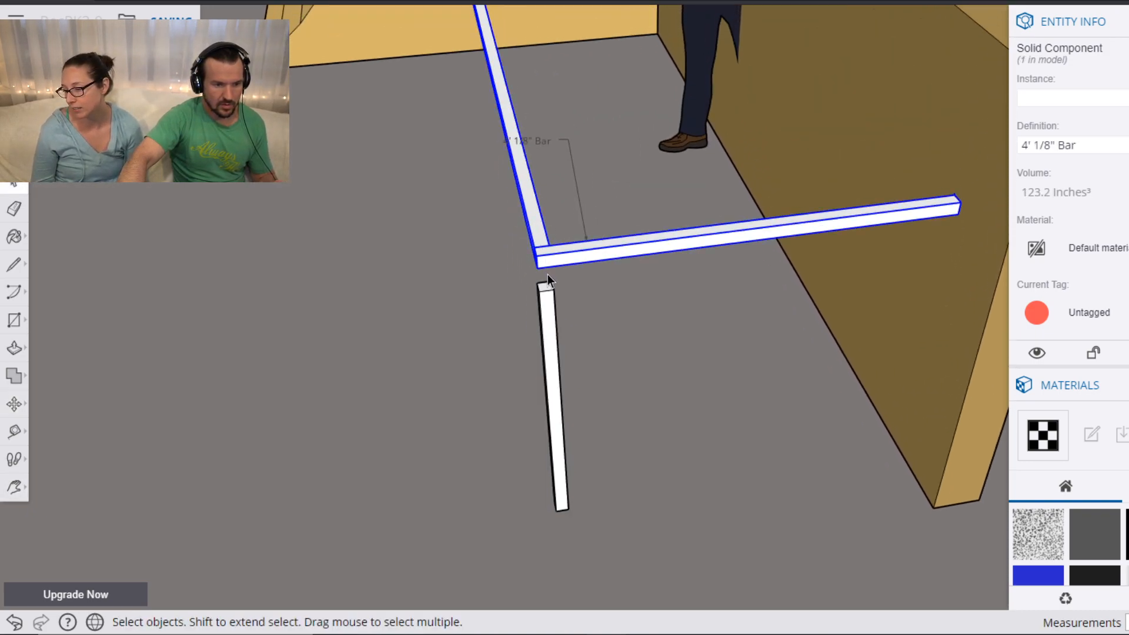
{"action": "key", "text": "m"}
{"action": "left_click", "coordinate": [547, 279]}
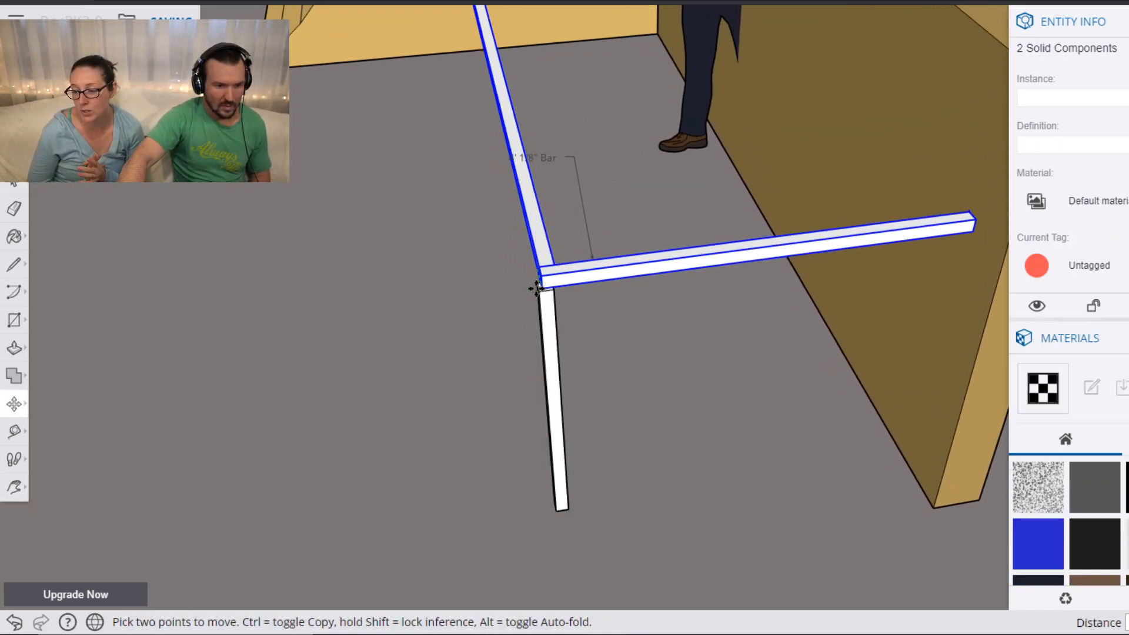
{"action": "scroll", "coordinate": [536, 292], "scroll_direction": "up", "scroll_amount": 2}
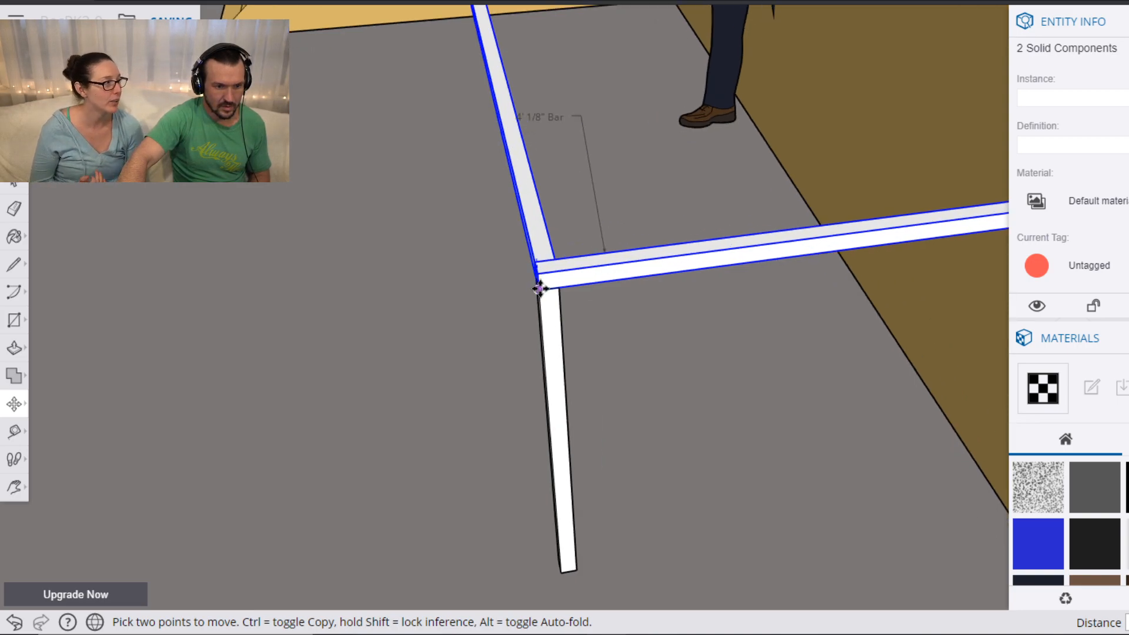
{"action": "left_click", "coordinate": [540, 288]}
Bring a 3' bar from the bar inventory to the gym and place its end corner at the midpoint of the 10' bar.
{"action": "scroll", "coordinate": [559, 221], "scroll_direction": "down", "scroll_amount": 3}
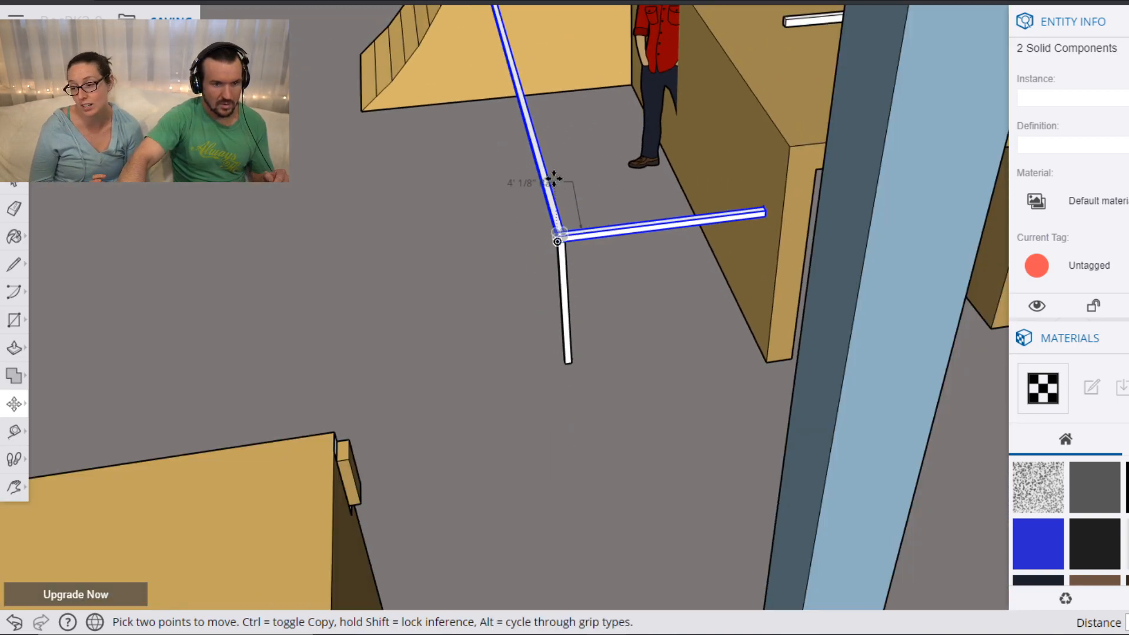
{"action": "middle_click_drag", "start_coordinate": [486, 167], "coordinate": [418, 216]}
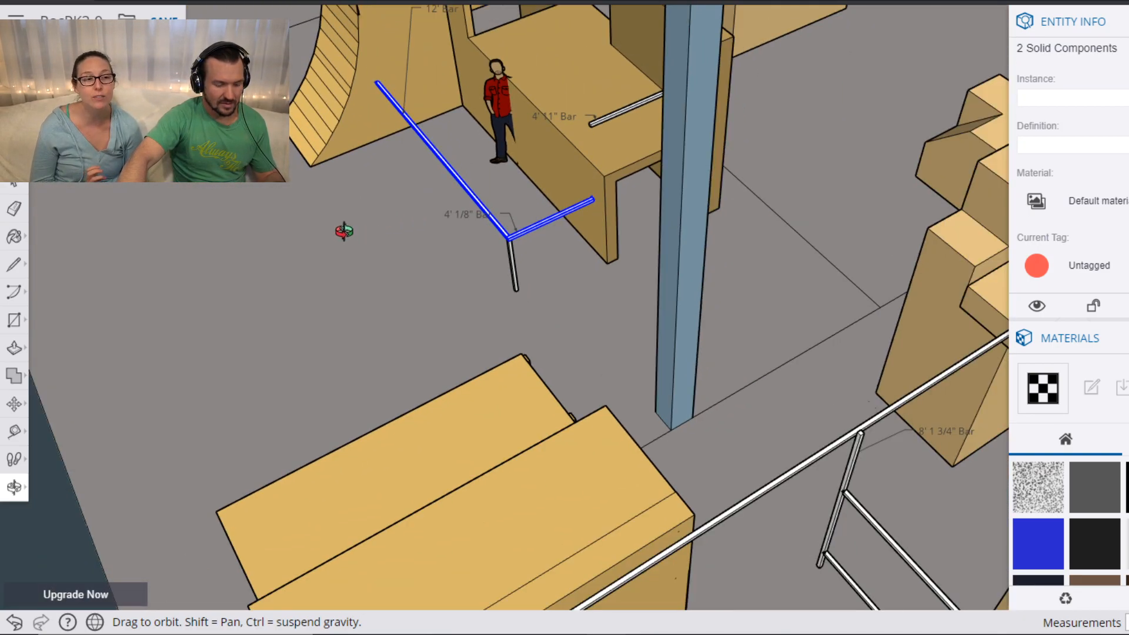
{"action": "scroll", "coordinate": [333, 225], "scroll_direction": "down", "scroll_amount": 4}
{"action": "left_click_drag", "start_coordinate": [213, 332], "coordinate": [651, 173]}
{"action": "left_click_drag", "start_coordinate": [517, 331], "coordinate": [802, 106]}
{"action": "left_click_drag", "start_coordinate": [329, 258], "coordinate": [875, 291]}
{"action": "scroll", "coordinate": [491, 208], "scroll_direction": "up", "scroll_amount": 5}
{"action": "scroll", "coordinate": [472, 207], "scroll_direction": "up", "scroll_amount": 1}
{"action": "left_click_drag", "start_coordinate": [329, 199], "coordinate": [439, 265]}
{"action": "scroll", "coordinate": [440, 265], "scroll_direction": "up", "scroll_amount": 4}
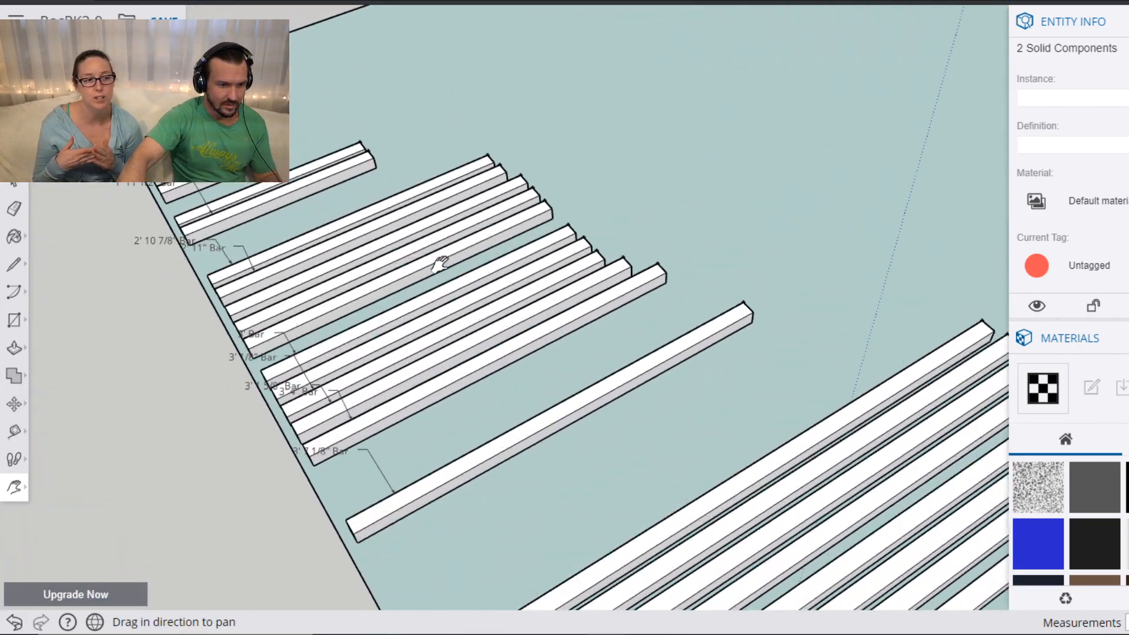
{"action": "key", "text": "space"}
{"action": "left_click", "coordinate": [527, 251]}
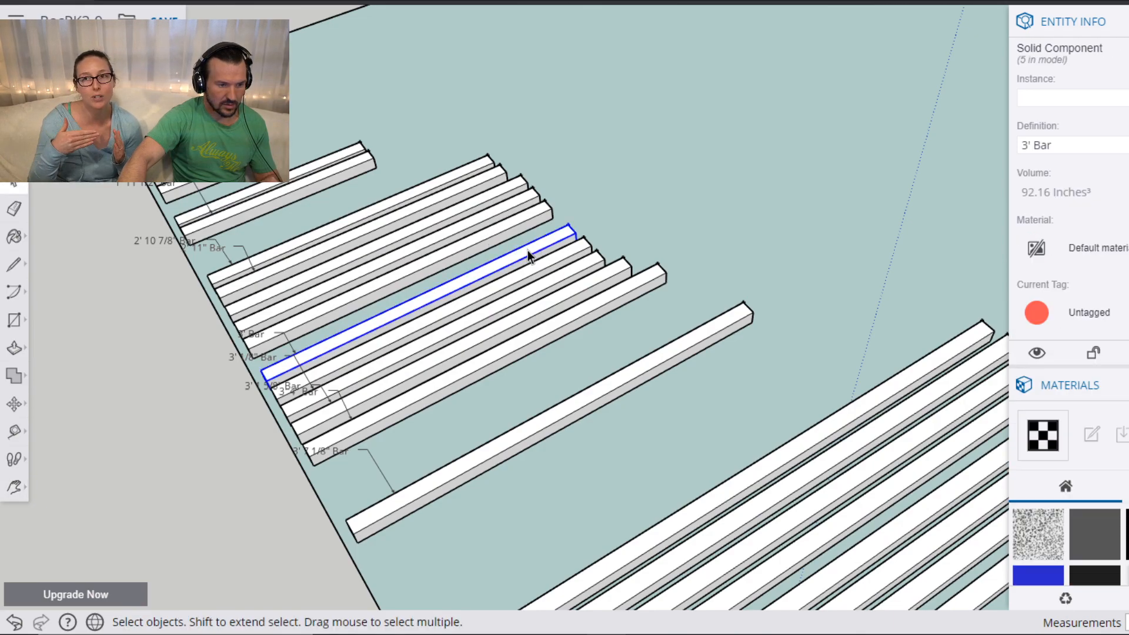
{"action": "key", "text": "m"}
{"action": "left_click", "coordinate": [574, 230]}
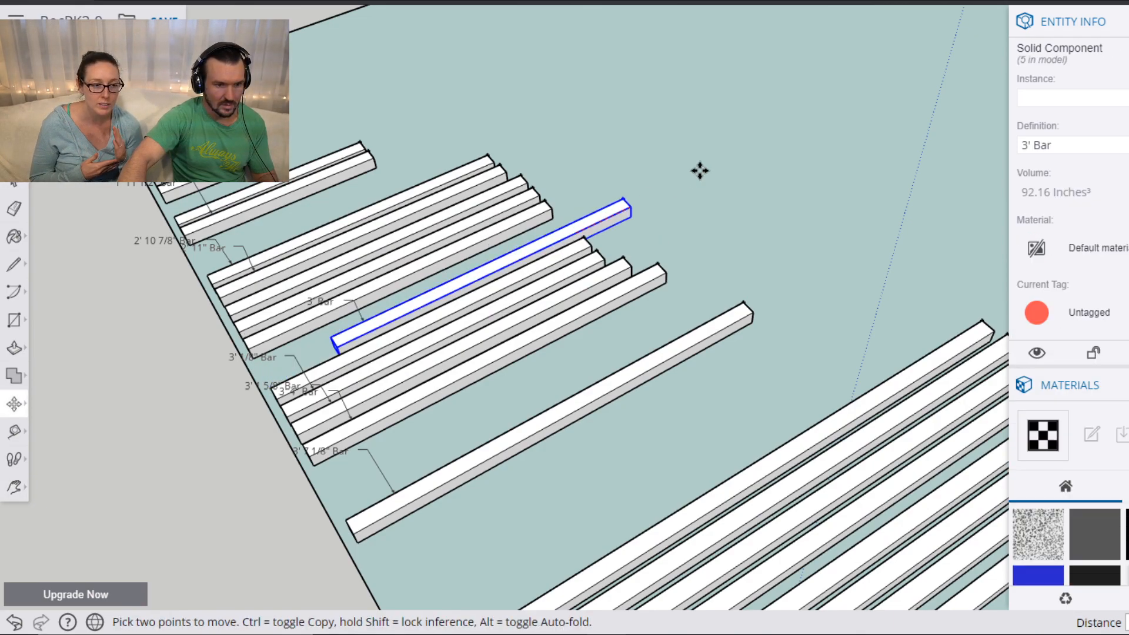
{"action": "key", "text": "h"}
{"action": "scroll", "coordinate": [823, 105], "scroll_direction": "down", "scroll_amount": 1}
{"action": "scroll", "coordinate": [685, 234], "scroll_direction": "down", "scroll_amount": 1}
{"action": "scroll", "coordinate": [794, 199], "scroll_direction": "down", "scroll_amount": 3}
{"action": "left_click_drag", "start_coordinate": [952, 121], "coordinate": [247, 350]}
{"action": "left_click_drag", "start_coordinate": [667, 211], "coordinate": [123, 362]}
{"action": "left_click_drag", "start_coordinate": [888, 111], "coordinate": [294, 363]}
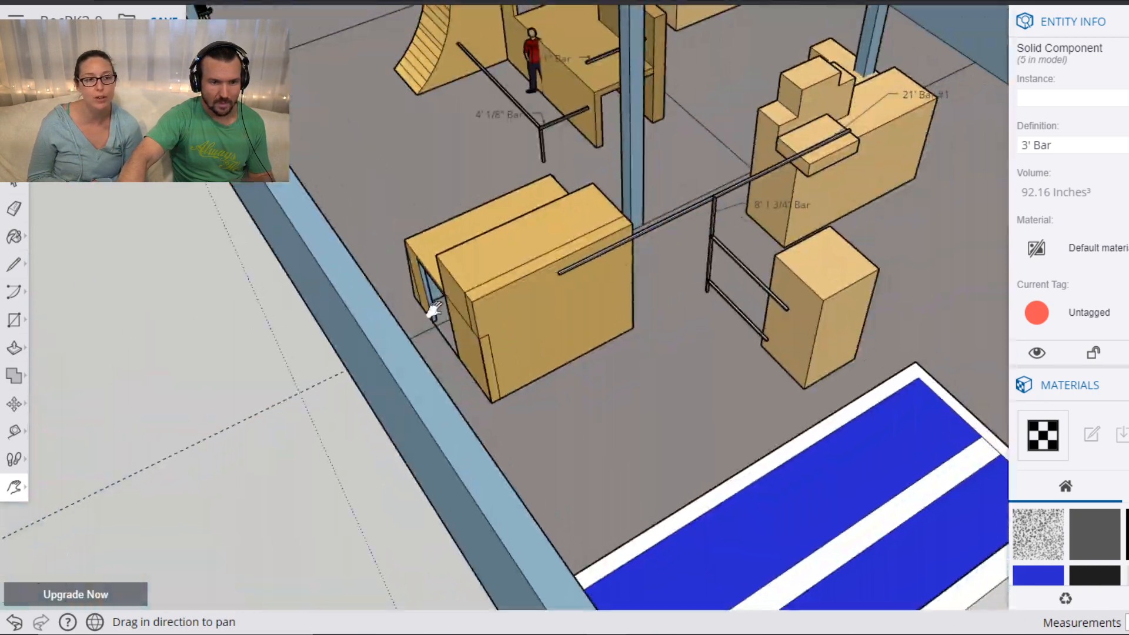
{"action": "left_click_drag", "start_coordinate": [684, 219], "coordinate": [706, 377]}
{"action": "left_click_drag", "start_coordinate": [522, 221], "coordinate": [575, 298]}
{"action": "scroll", "coordinate": [561, 300], "scroll_direction": "up", "scroll_amount": 5}
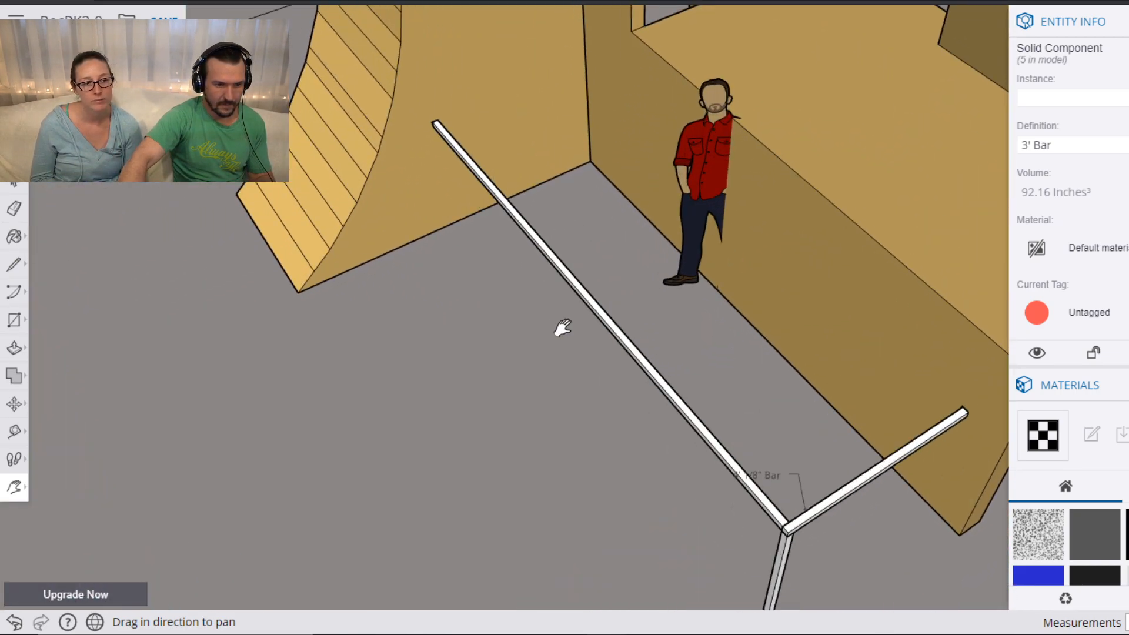
{"action": "key", "text": "Escape"}
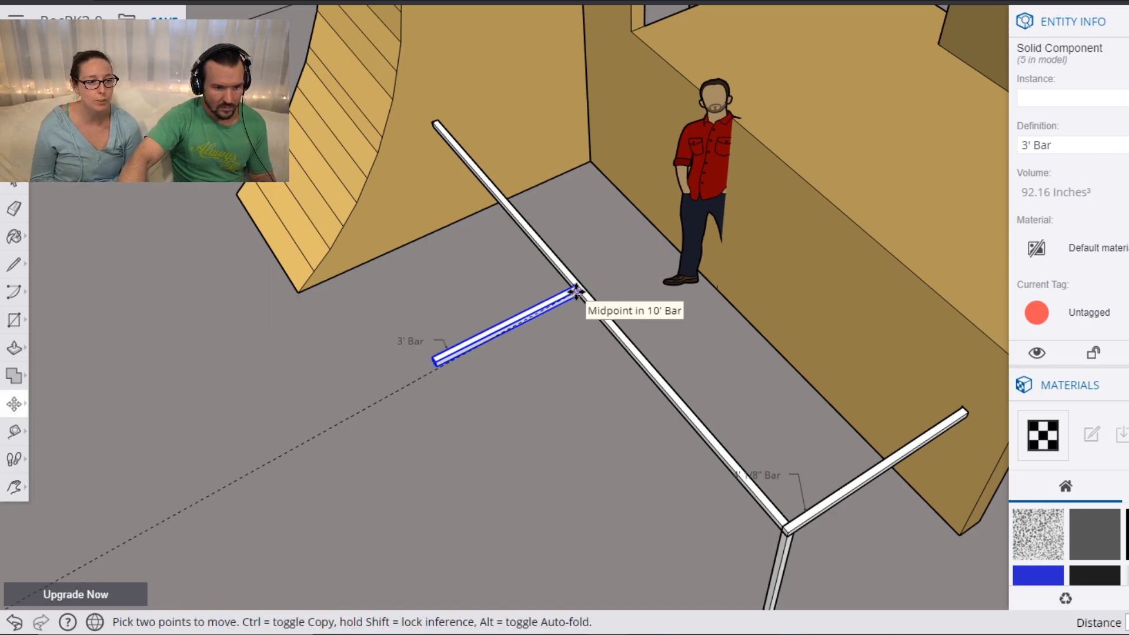
{"action": "scroll", "coordinate": [575, 289], "scroll_direction": "up", "scroll_amount": 2}
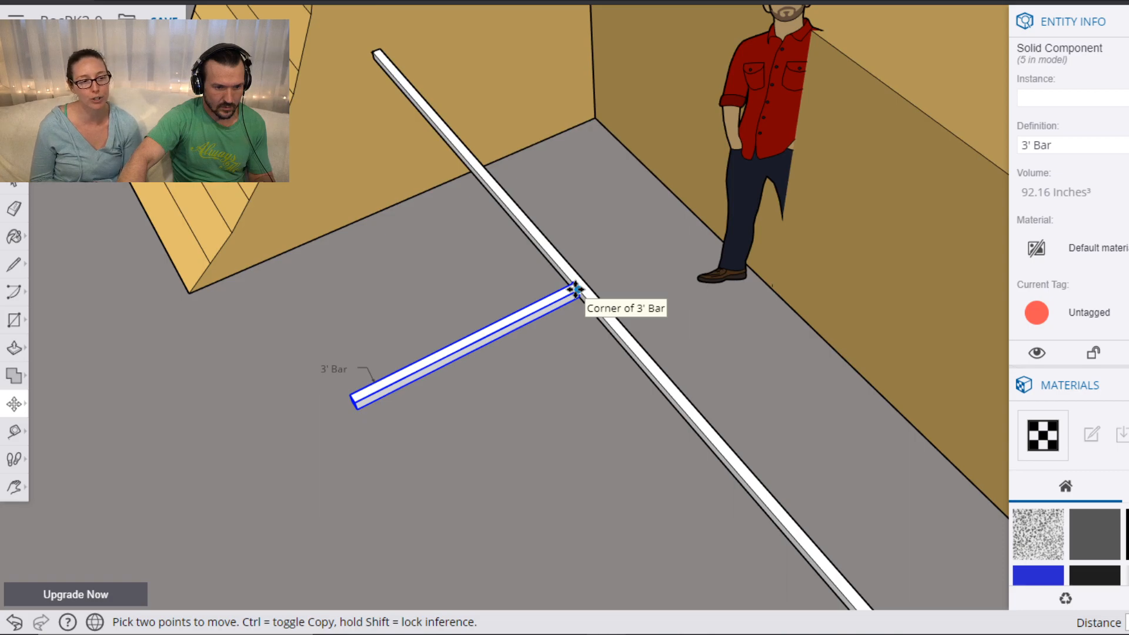
Rotate the 3' bar to vertical about its end corner at the 10' bar's midpoint.
{"action": "scroll", "coordinate": [575, 289], "scroll_direction": "up", "scroll_amount": 4}
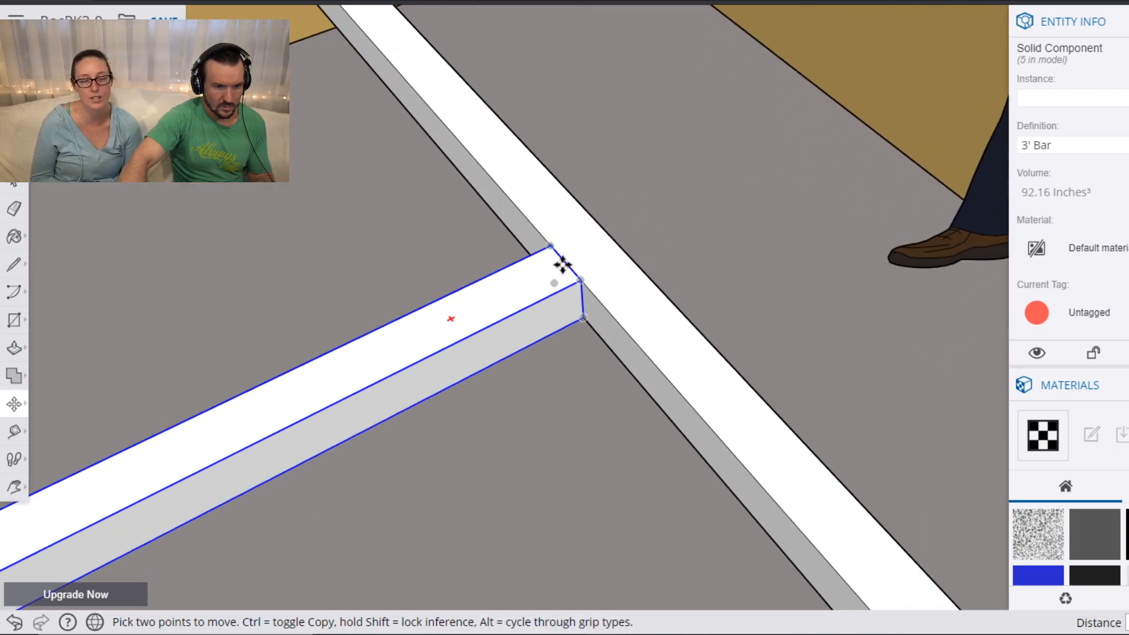
{"action": "scroll", "coordinate": [587, 287], "scroll_direction": "down", "scroll_amount": 2}
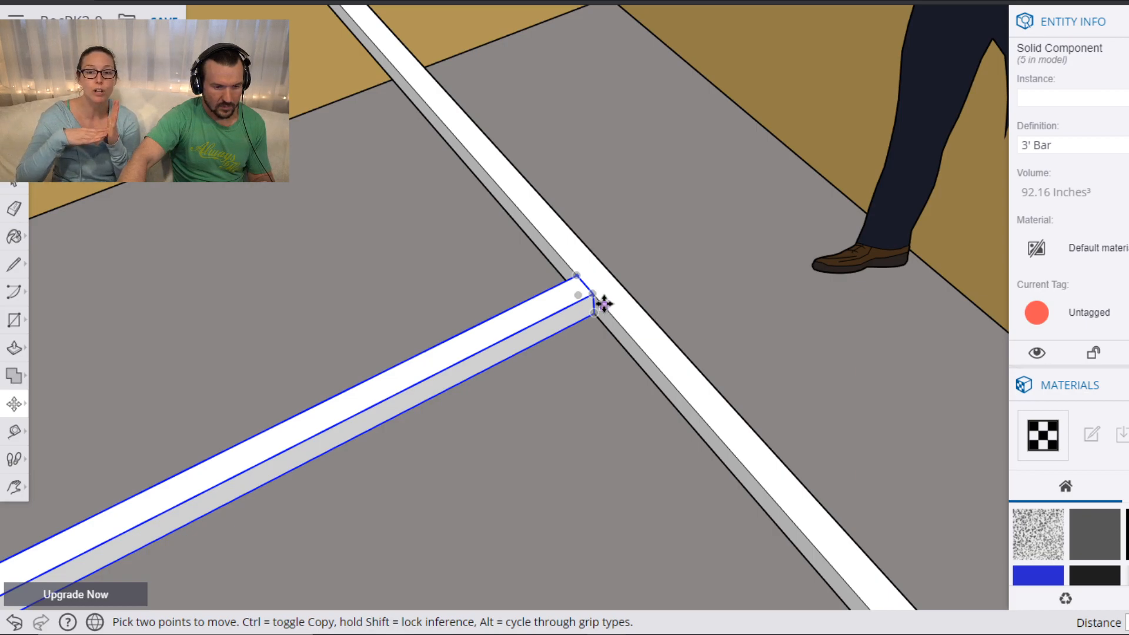
{"action": "key", "text": "q"}
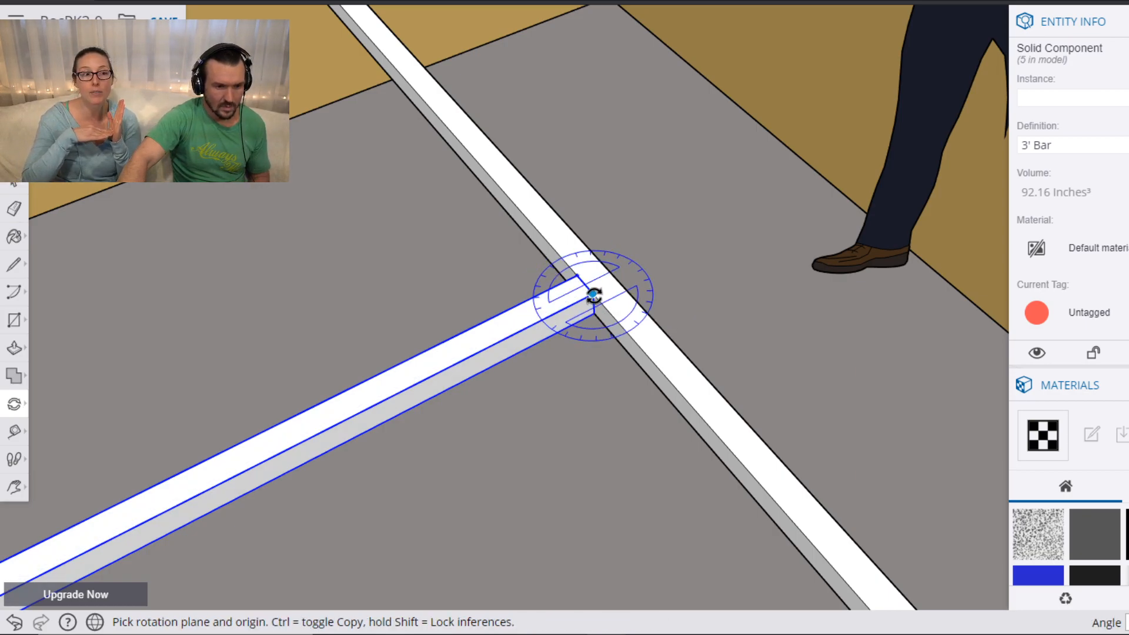
{"action": "left_click", "coordinate": [593, 294]}
{"action": "left_click", "coordinate": [562, 307]}
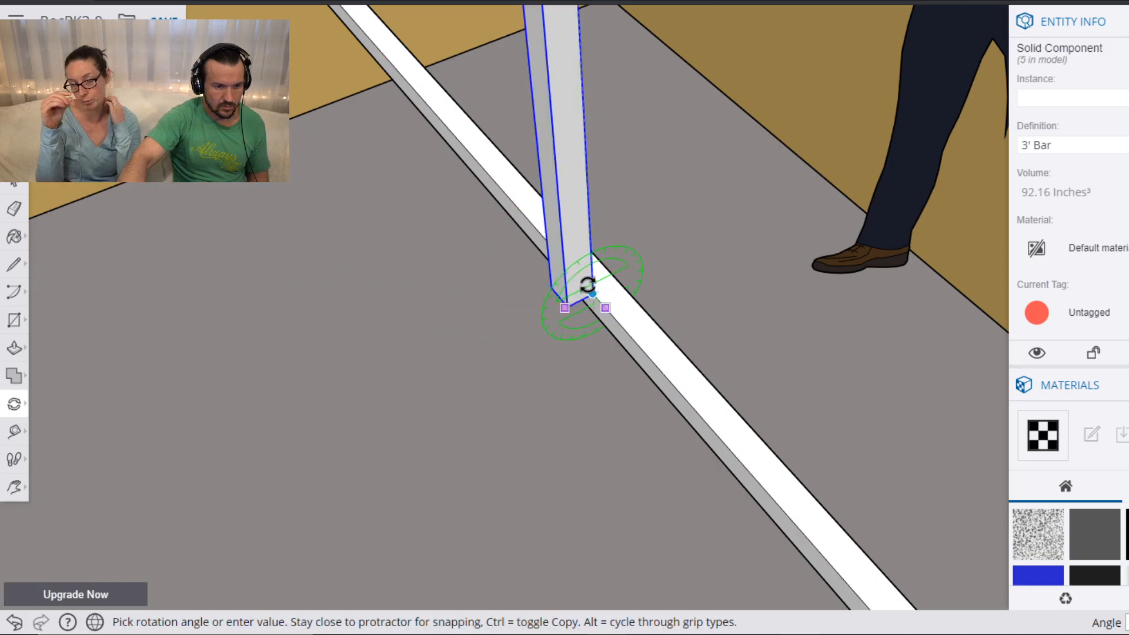
{"action": "left_click", "coordinate": [592, 283]}
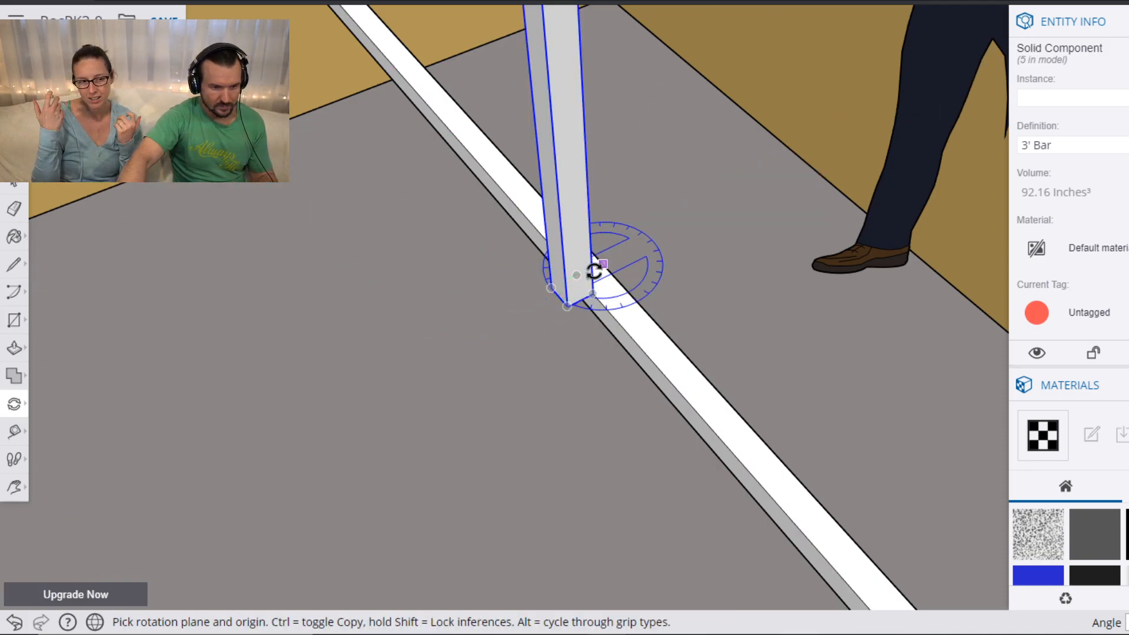
Lower the upright 3' bar to the 10' bar's midpoint, and shift it by its top corner so it sits directly beneath the 10' bar.
{"action": "scroll", "coordinate": [595, 272], "scroll_direction": "down", "scroll_amount": 3}
{"action": "scroll", "coordinate": [594, 269], "scroll_direction": "down", "scroll_amount": 4}
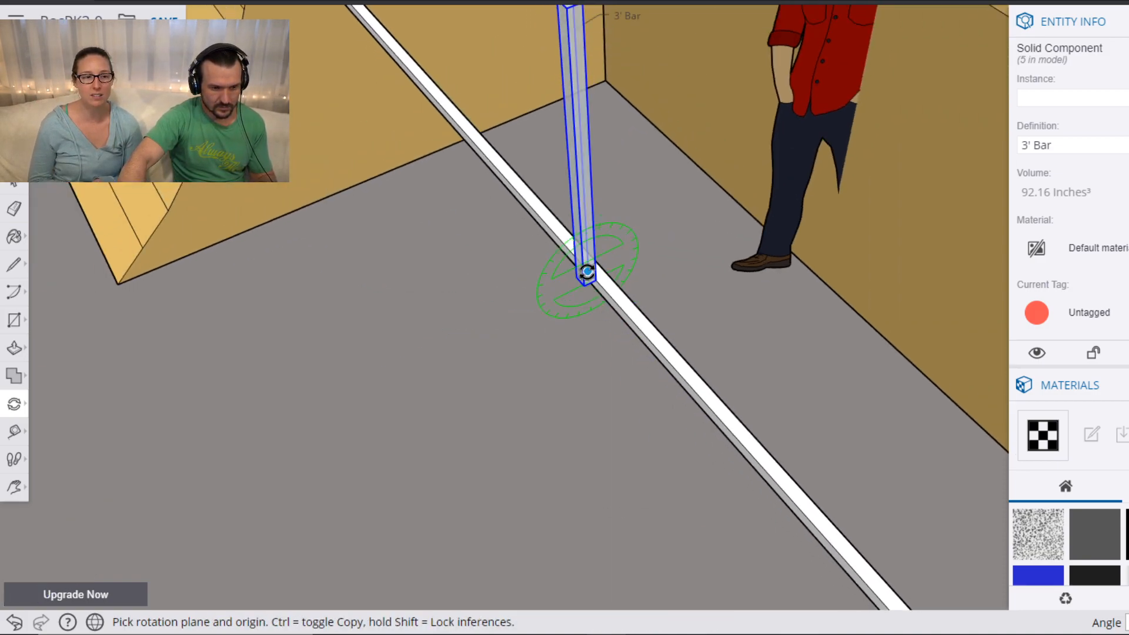
{"action": "key", "text": "m"}
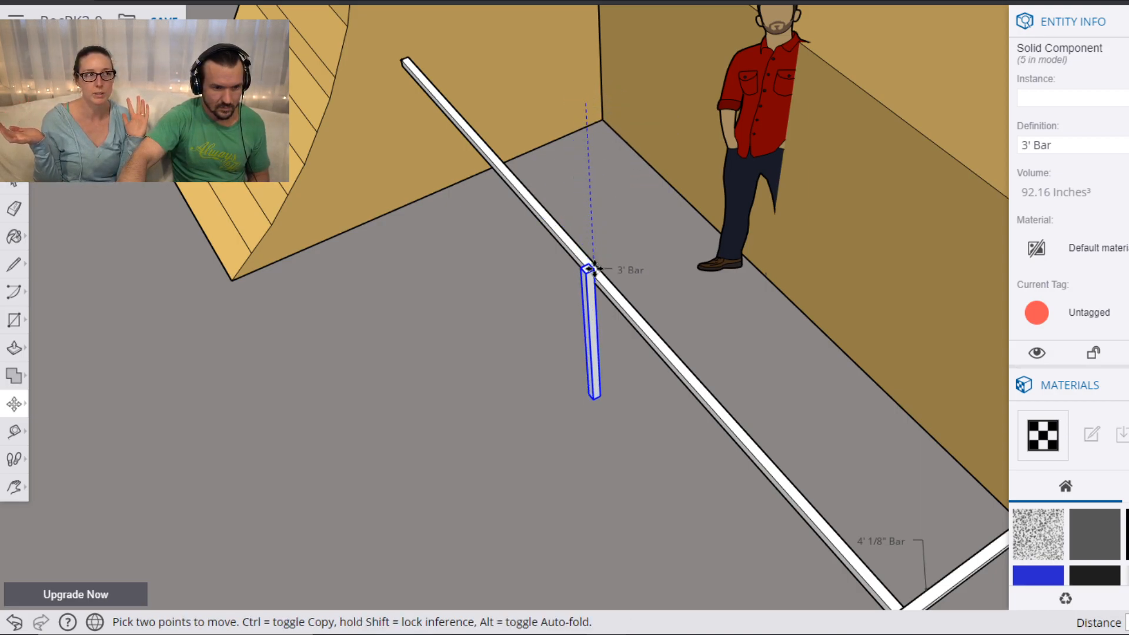
{"action": "scroll", "coordinate": [592, 271], "scroll_direction": "up", "scroll_amount": 5}
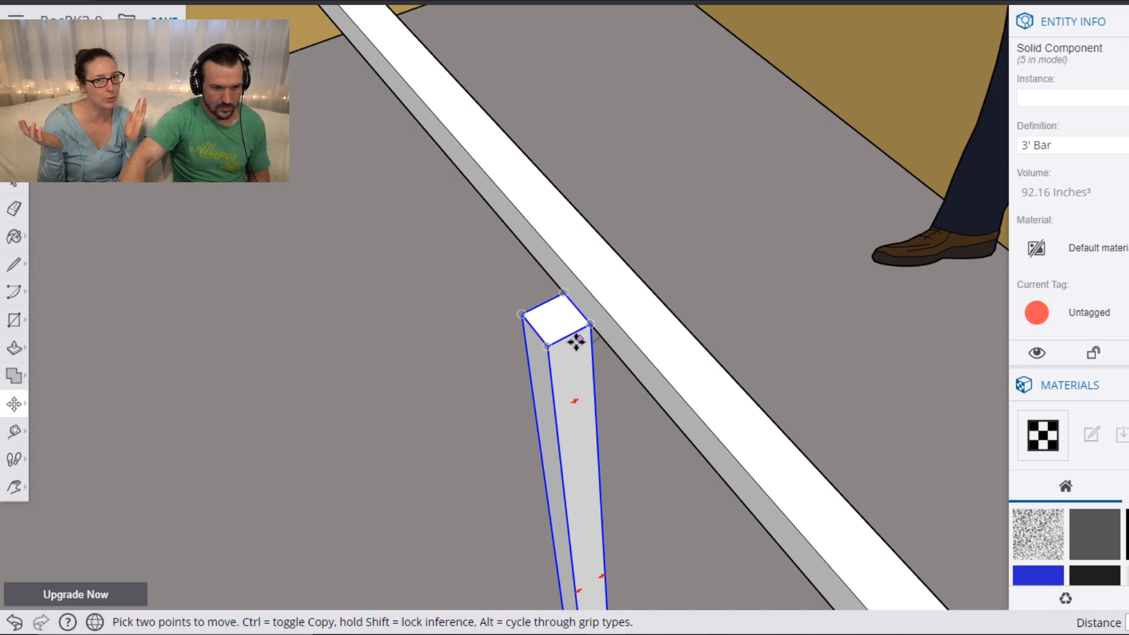
{"action": "left_click", "coordinate": [549, 347]}
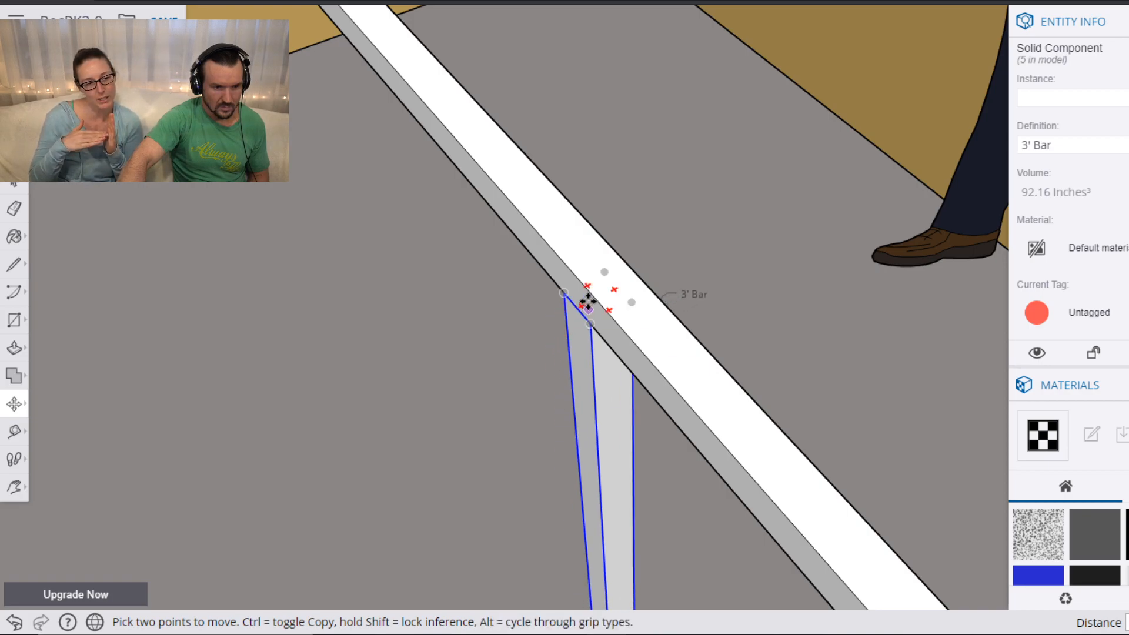
{"action": "scroll", "coordinate": [588, 303], "scroll_direction": "down", "scroll_amount": 6}
Move the standing human figure slightly away from the platform wall, toward the 10' bar, so it is no longer cut by the wall.
{"action": "key", "text": "h"}
{"action": "left_click_drag", "start_coordinate": [723, 471], "coordinate": [561, 266]}
{"action": "mouse_move", "coordinate": [532, 164]}
{"action": "left_mouse_down"}
{"action": "mouse_move", "coordinate": [580, 290]}
{"action": "mouse_move", "coordinate": [521, 284]}
{"action": "mouse_move", "coordinate": [532, 197]}
{"action": "mouse_move", "coordinate": [216, 302]}
{"action": "mouse_move", "coordinate": [386, 317]}
{"action": "mouse_move", "coordinate": [602, 308]}
{"action": "mouse_move", "coordinate": [604, 213]}
{"action": "left_mouse_up"}
{"action": "key", "text": "space"}
{"action": "left_click", "coordinate": [644, 232]}
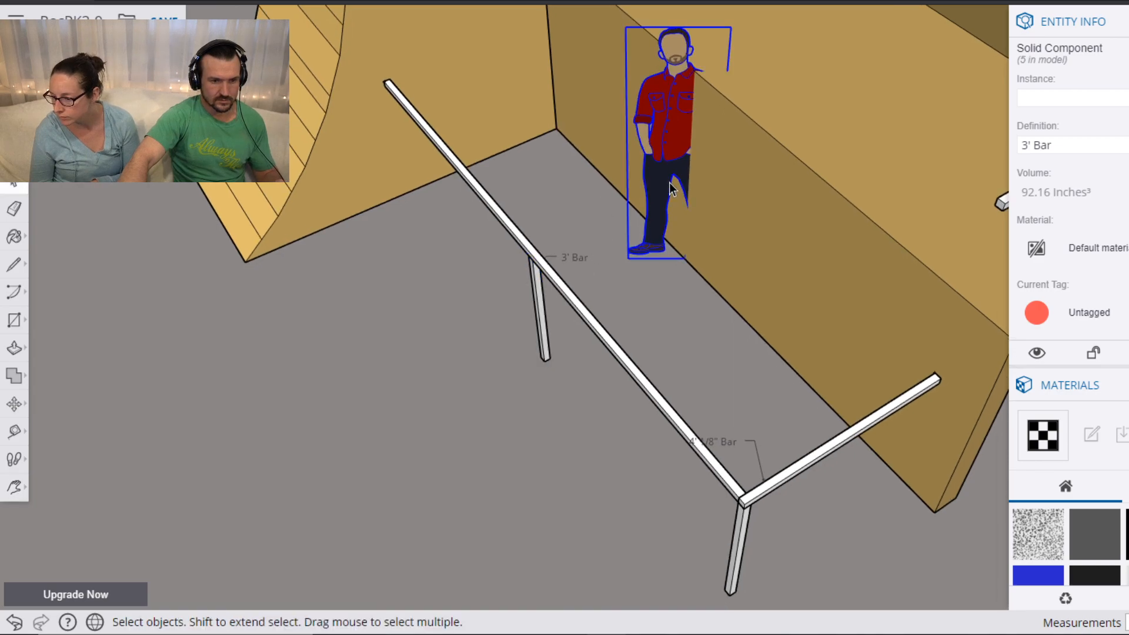
{"action": "key", "text": "m"}
{"action": "left_click", "coordinate": [624, 264]}
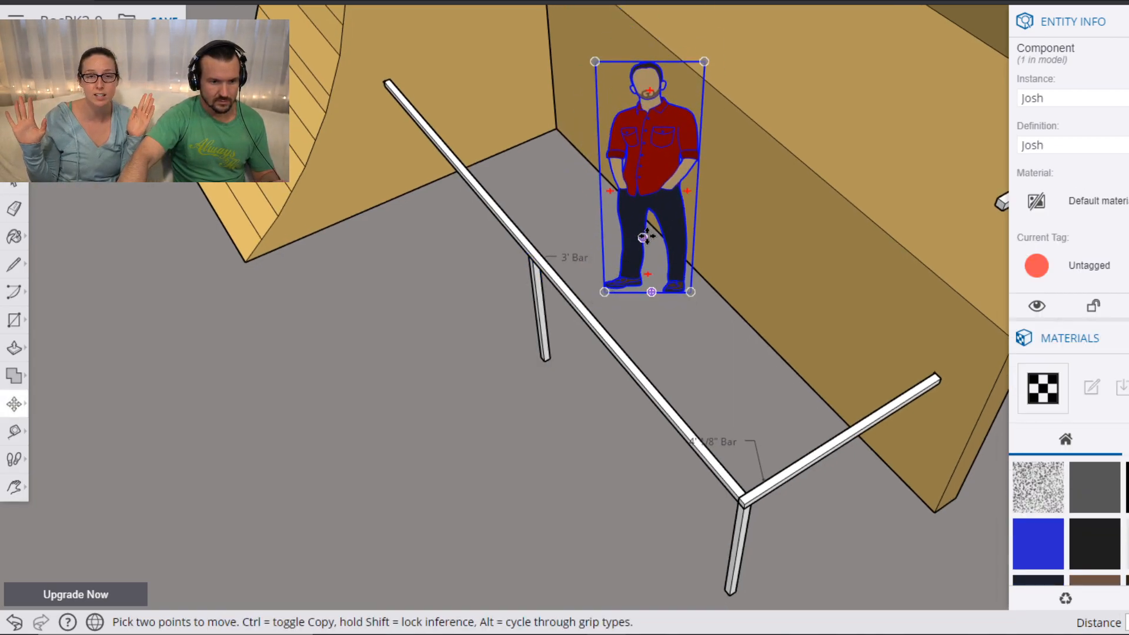
{"action": "scroll", "coordinate": [645, 236], "scroll_direction": "down", "scroll_amount": 3}
{"action": "middle_click_drag", "start_coordinate": [791, 265], "coordinate": [578, 273]}
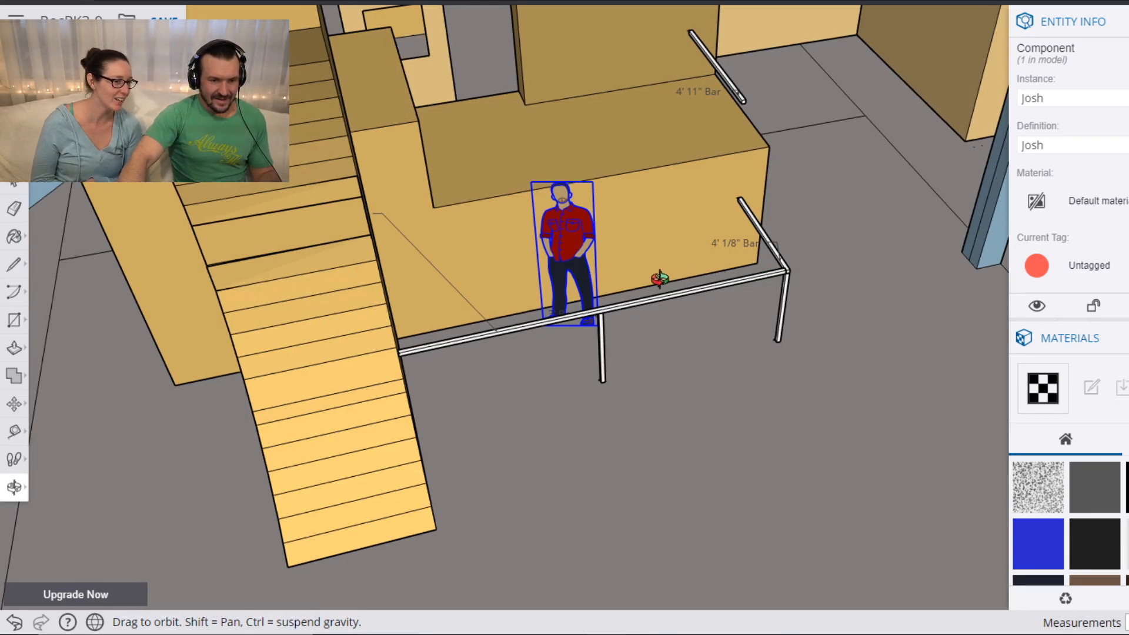
{"action": "scroll", "coordinate": [706, 256], "scroll_direction": "down", "scroll_amount": 10}
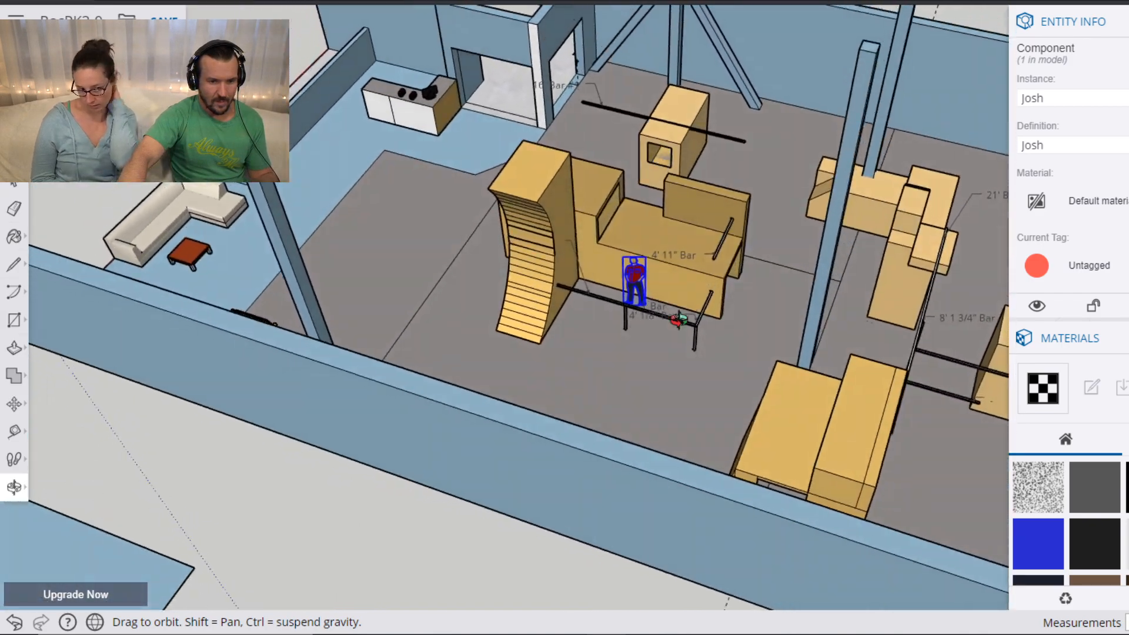
Examine the gym layout from several angles, focusing on the boxes, wall platforms, posts and bars.
{"action": "left_click_drag", "start_coordinate": [679, 319], "coordinate": [694, 438]}
{"action": "left_click_drag", "start_coordinate": [658, 388], "coordinate": [786, 358]}
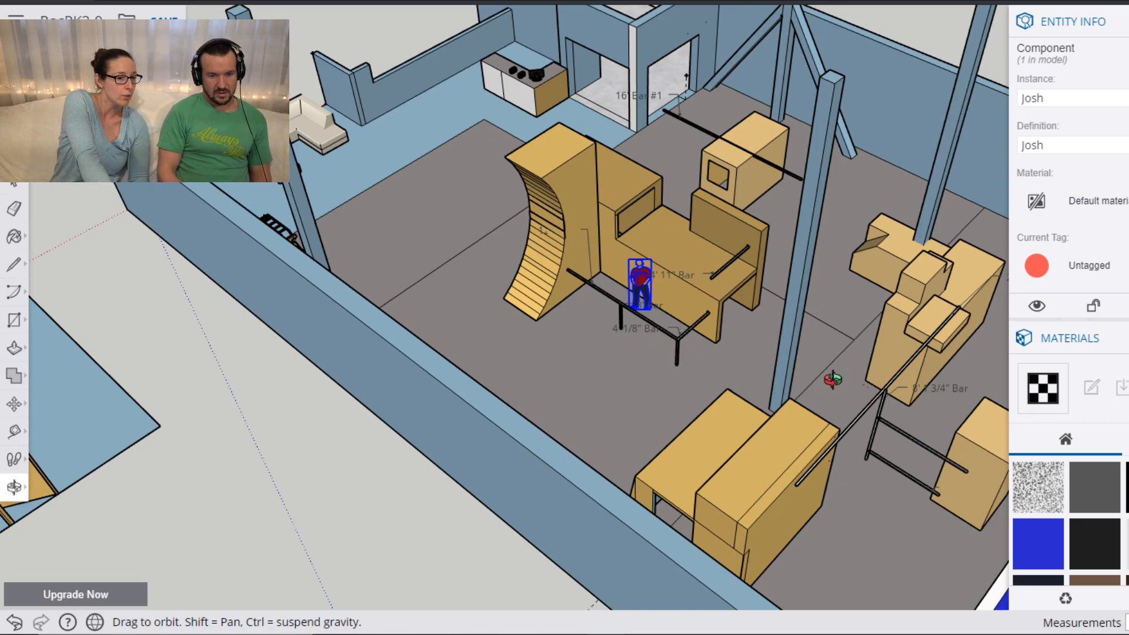
{"action": "left_click_drag", "start_coordinate": [832, 379], "coordinate": [817, 368]}
{"action": "key", "text": "h"}
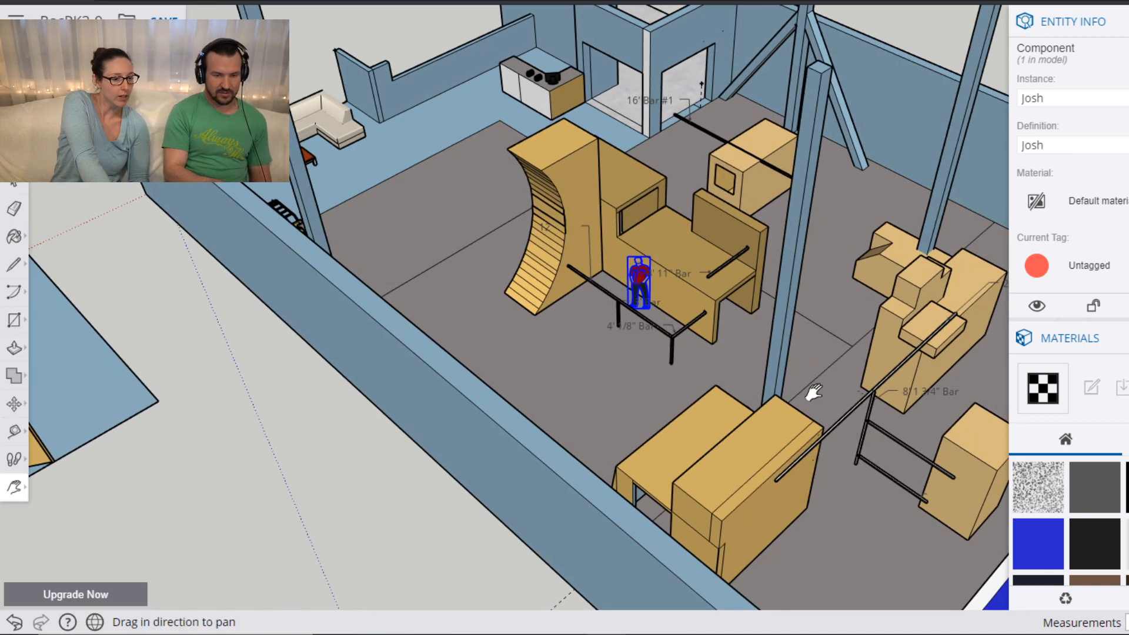
{"action": "left_click_drag", "start_coordinate": [855, 531], "coordinate": [624, 386]}
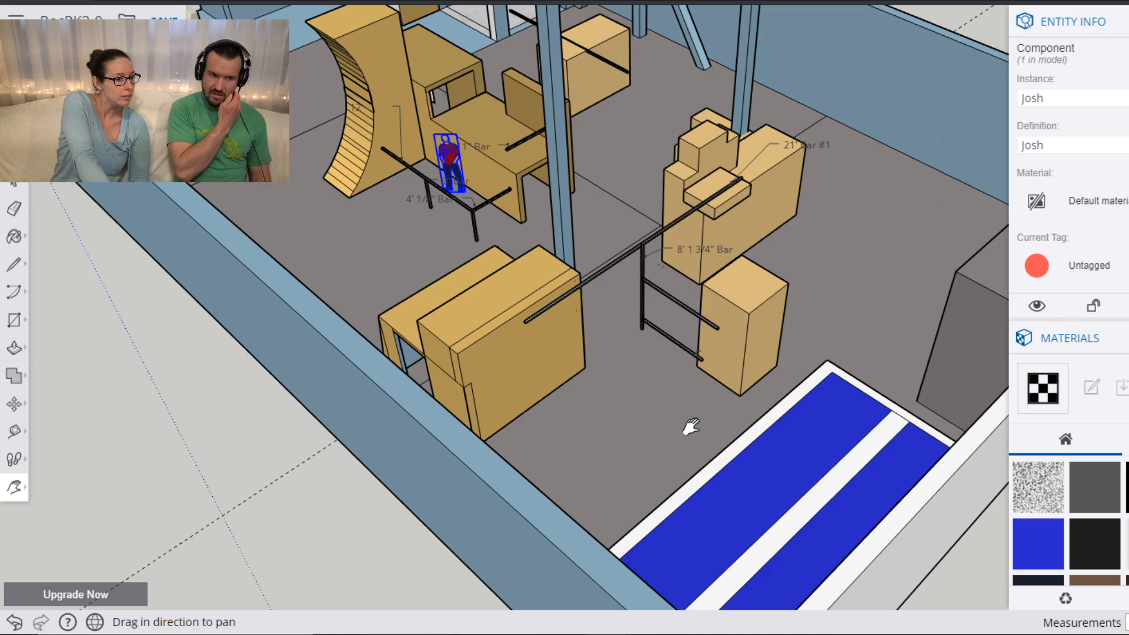
{"action": "left_click_drag", "start_coordinate": [555, 234], "coordinate": [760, 296]}
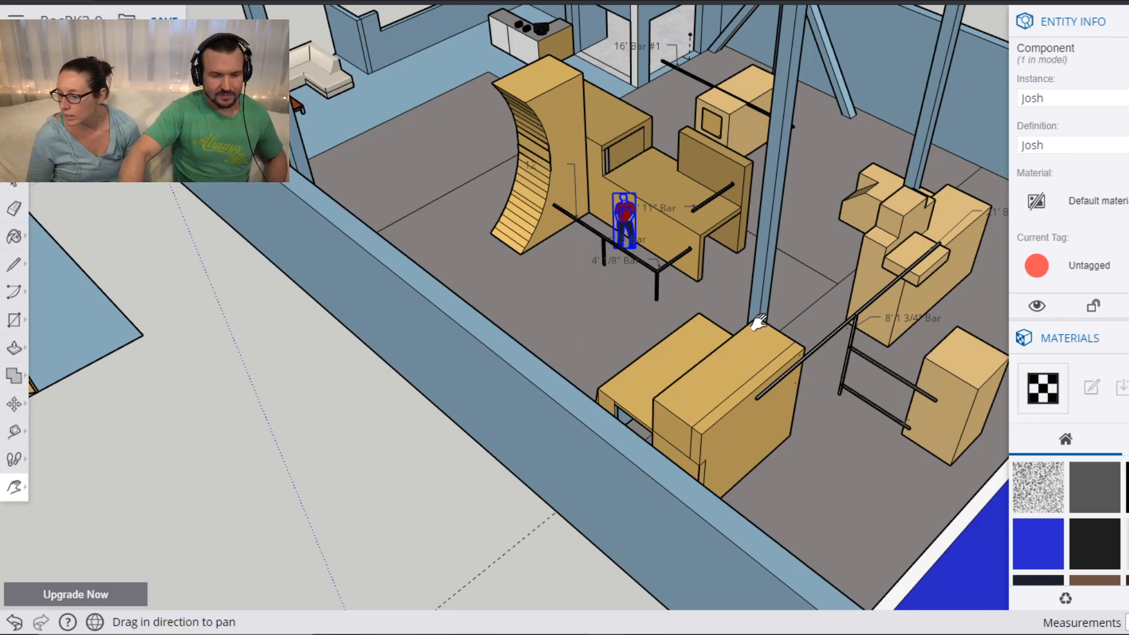
{"action": "middle_click_drag", "start_coordinate": [827, 197], "coordinate": [752, 377]}
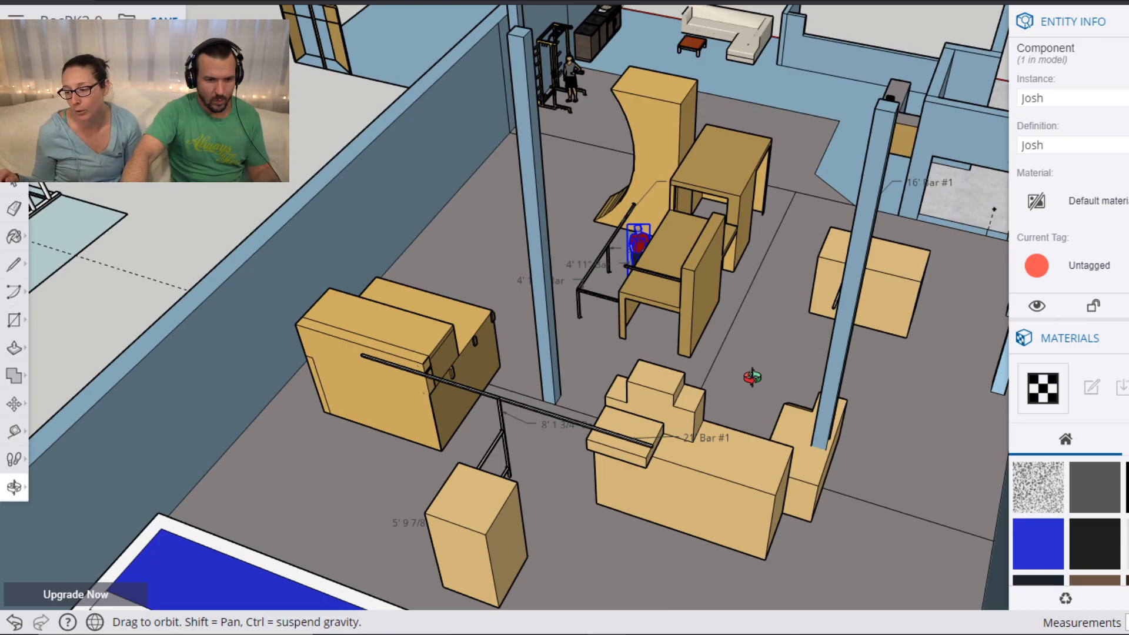
{"action": "middle_click_drag", "start_coordinate": [752, 376], "coordinate": [752, 377]}
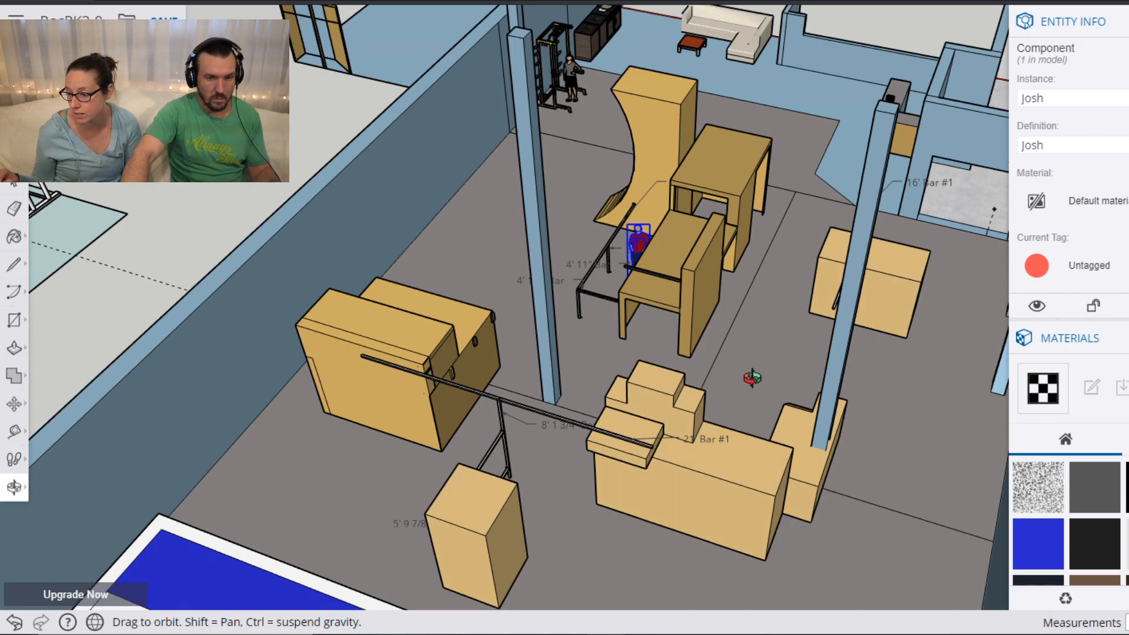
{"action": "left_click_drag", "start_coordinate": [752, 377], "coordinate": [347, 388]}
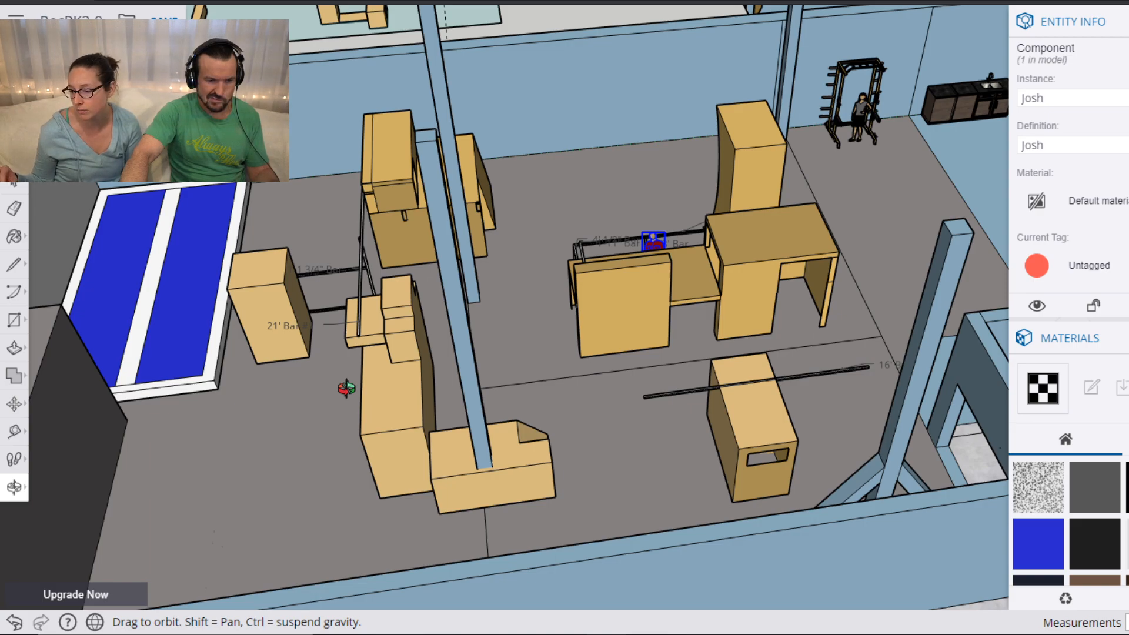
{"action": "left_click_drag", "start_coordinate": [347, 388], "coordinate": [854, 407]}
{"action": "left_click_drag", "start_coordinate": [496, 351], "coordinate": [383, 295]}
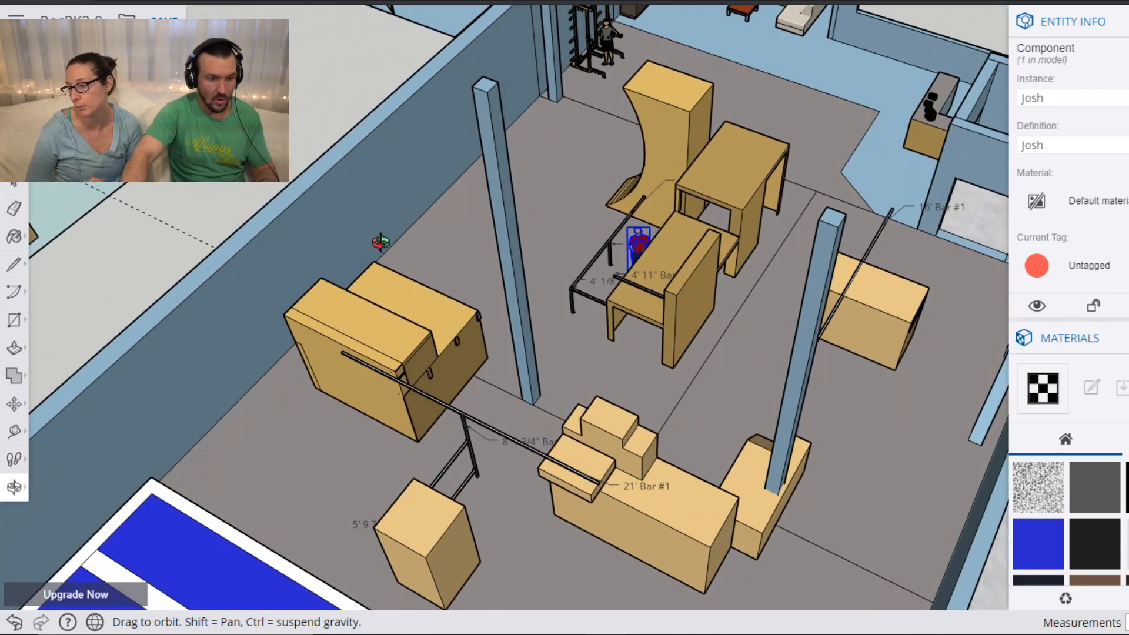
Try moving an 8' 1/8" bar from the bar inventory to the end of the upright wall on the low platform, then undo it.
{"action": "key", "text": "h"}
{"action": "left_click_drag", "start_coordinate": [392, 217], "coordinate": [923, 318]}
{"action": "left_click_drag", "start_coordinate": [424, 199], "coordinate": [837, 448]}
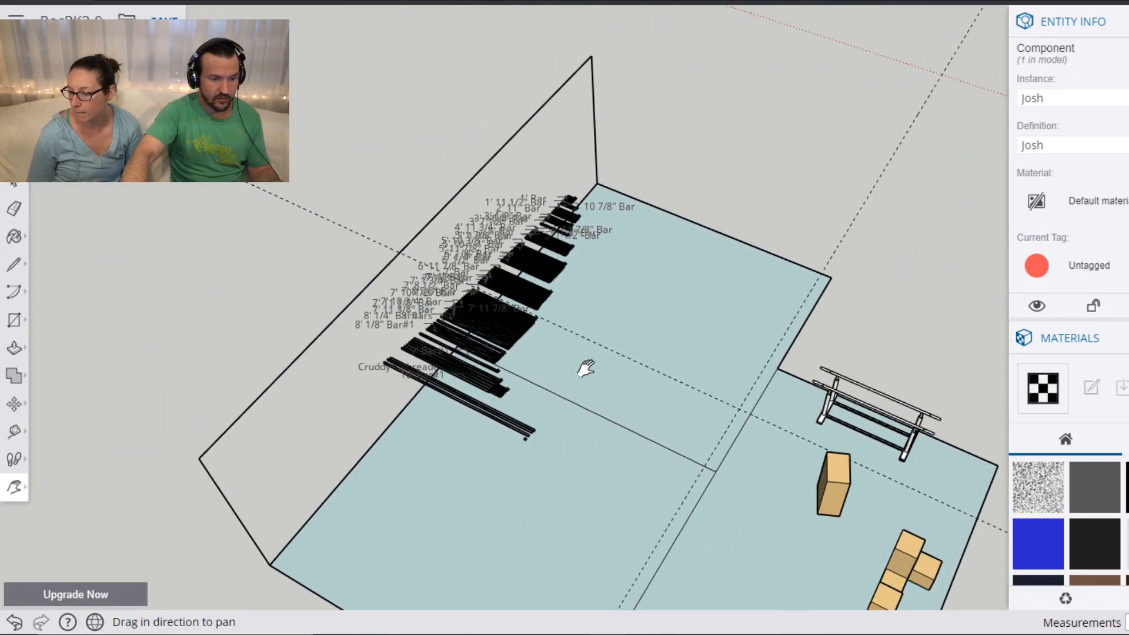
{"action": "scroll", "coordinate": [467, 348], "scroll_direction": "up", "scroll_amount": 3}
{"action": "scroll", "coordinate": [468, 348], "scroll_direction": "up", "scroll_amount": 5}
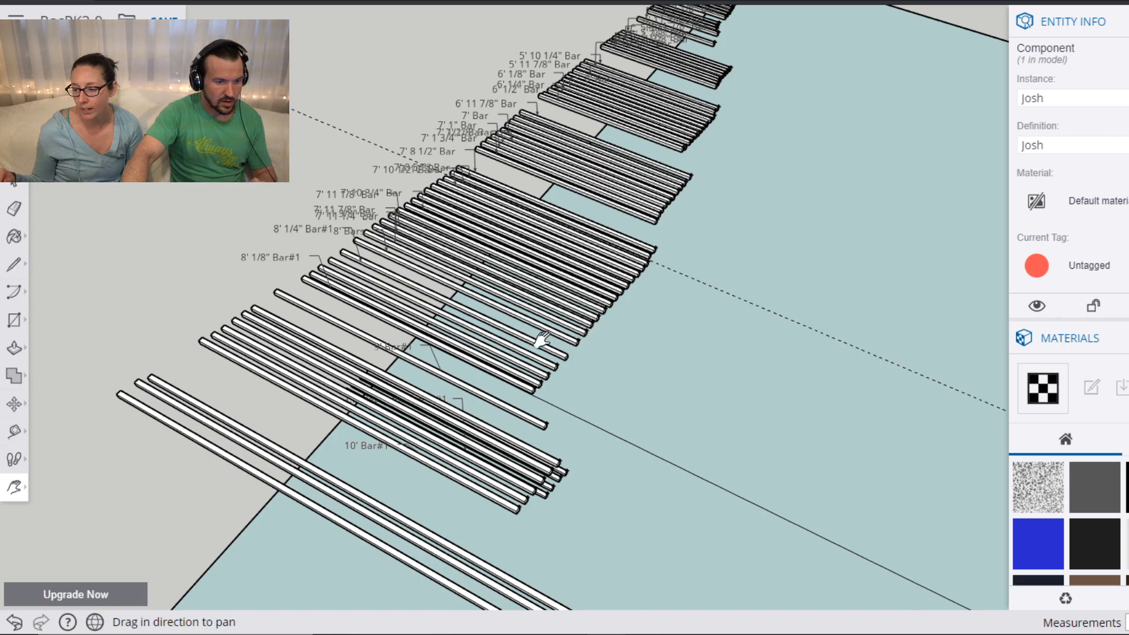
{"action": "key", "text": "space"}
{"action": "left_click", "coordinate": [500, 376]}
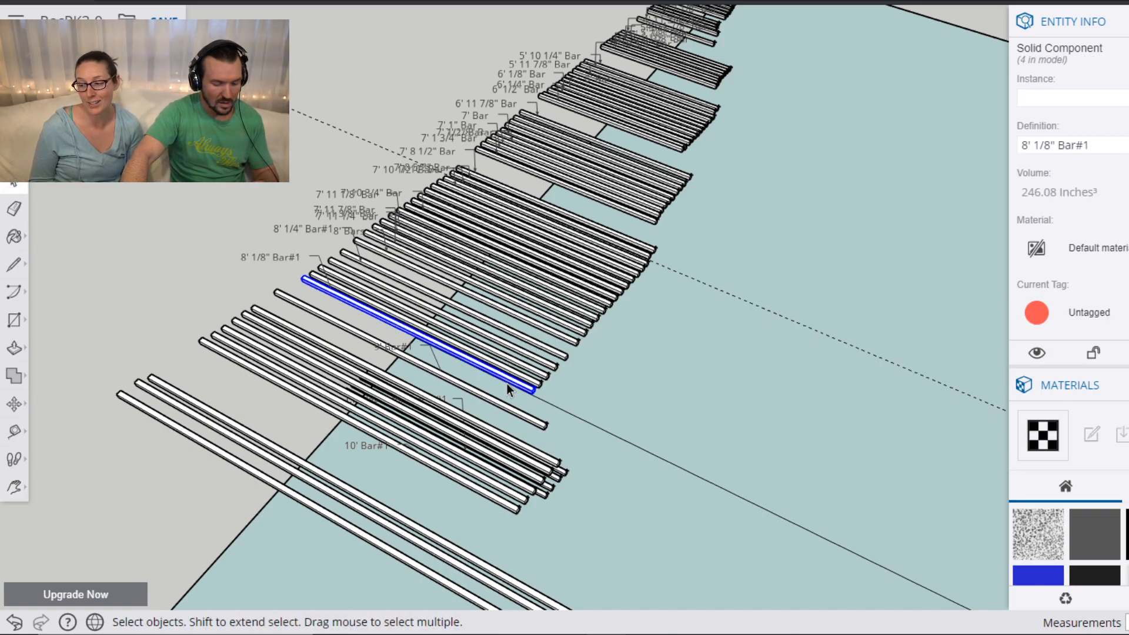
{"action": "key", "text": "m"}
{"action": "left_click", "coordinate": [533, 390]}
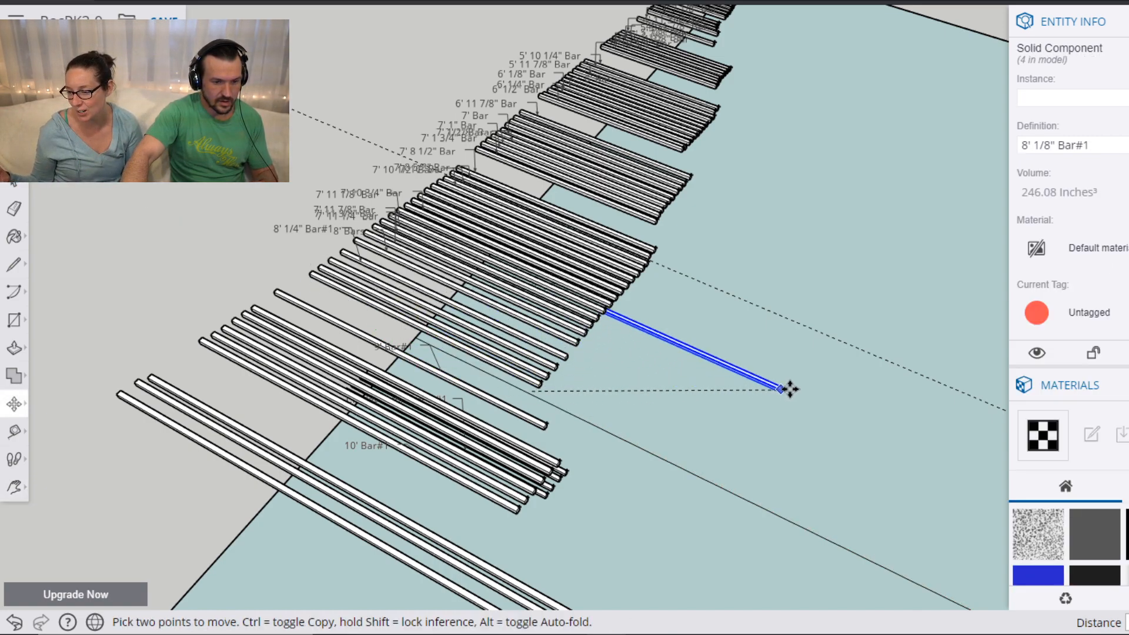
{"action": "key", "text": "h"}
{"action": "left_click_drag", "start_coordinate": [957, 385], "coordinate": [814, 348]}
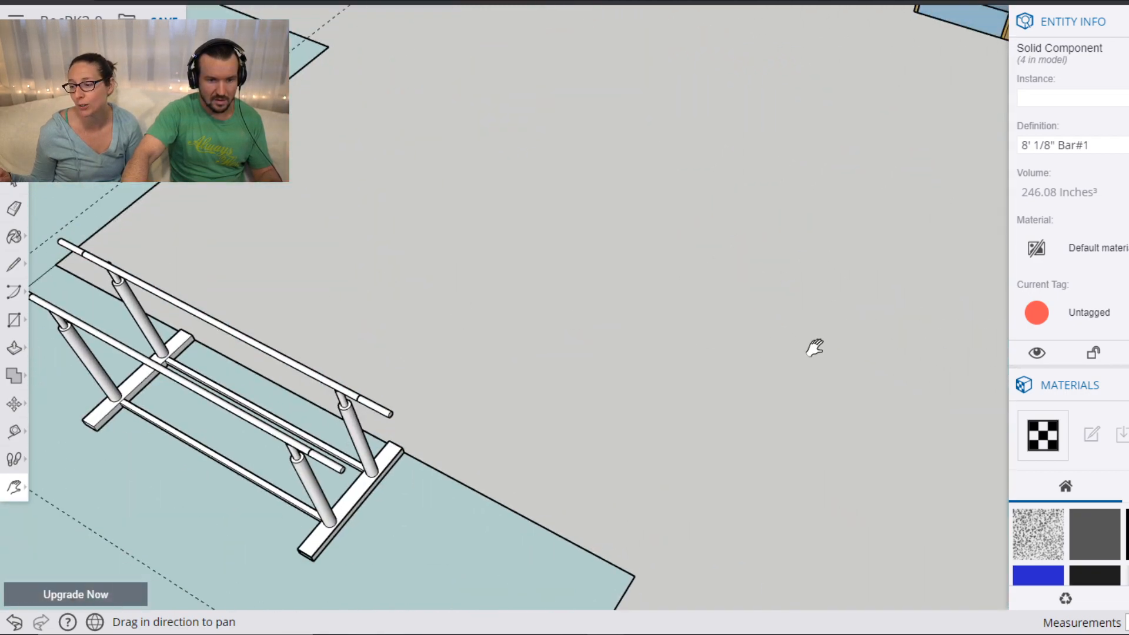
{"action": "scroll", "coordinate": [814, 348], "scroll_direction": "down", "scroll_amount": 3}
{"action": "left_click_drag", "start_coordinate": [844, 433], "coordinate": [329, 229]}
{"action": "left_click_drag", "start_coordinate": [934, 300], "coordinate": [533, 241]}
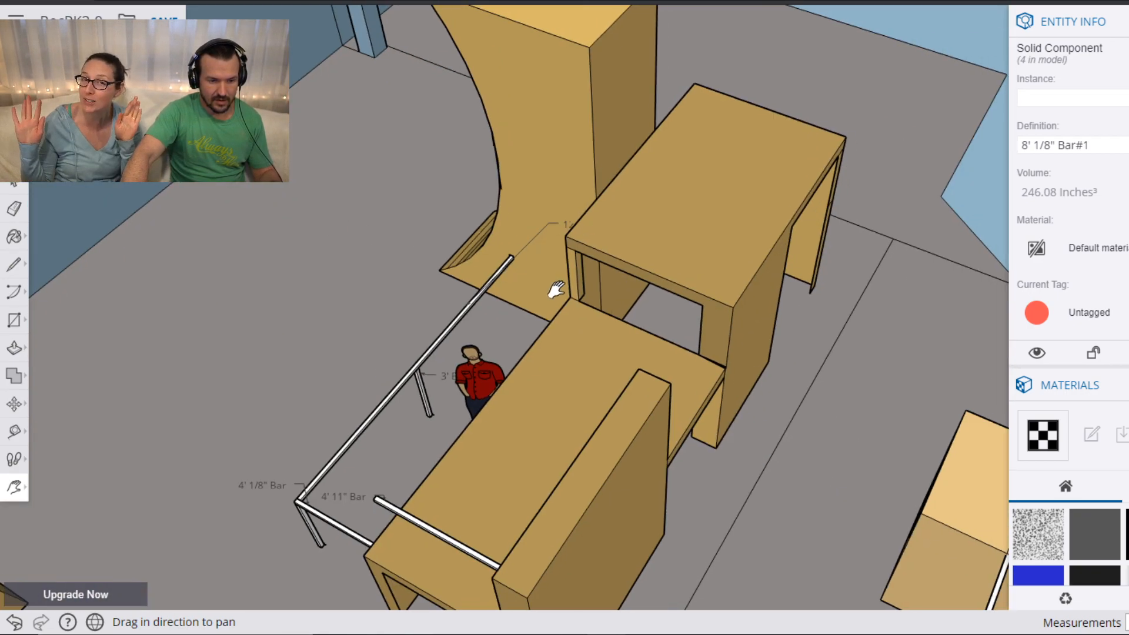
{"action": "key", "text": "o"}
{"action": "left_click_drag", "start_coordinate": [652, 234], "coordinate": [516, 154]}
{"action": "scroll", "coordinate": [480, 156], "scroll_direction": "up", "scroll_amount": 5}
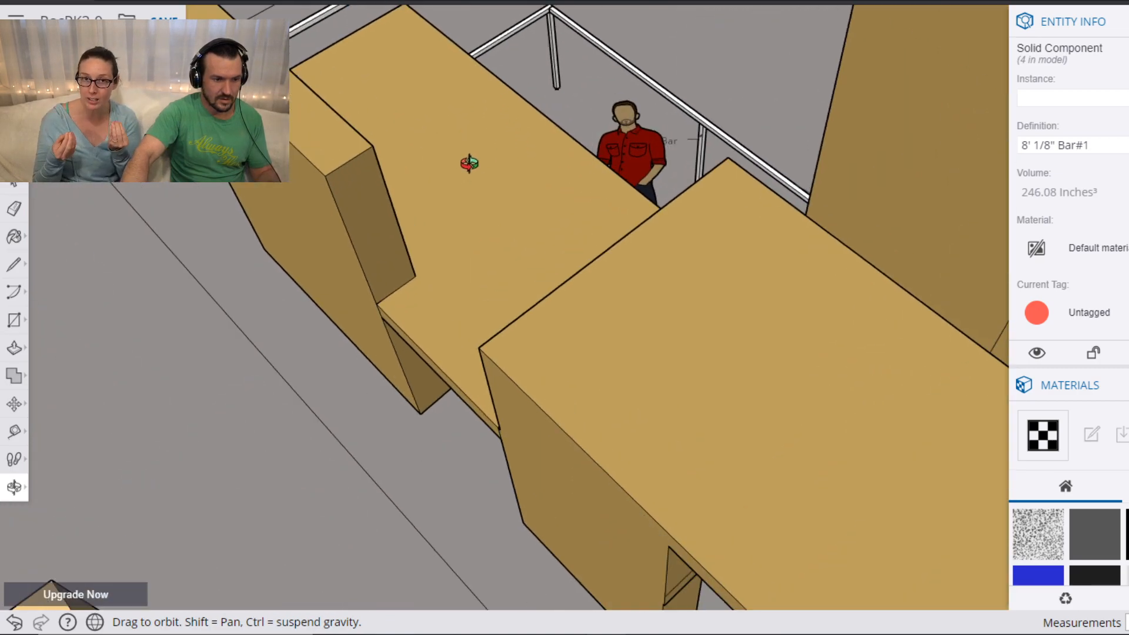
{"action": "key", "text": "m"}
{"action": "left_click", "coordinate": [451, 159]}
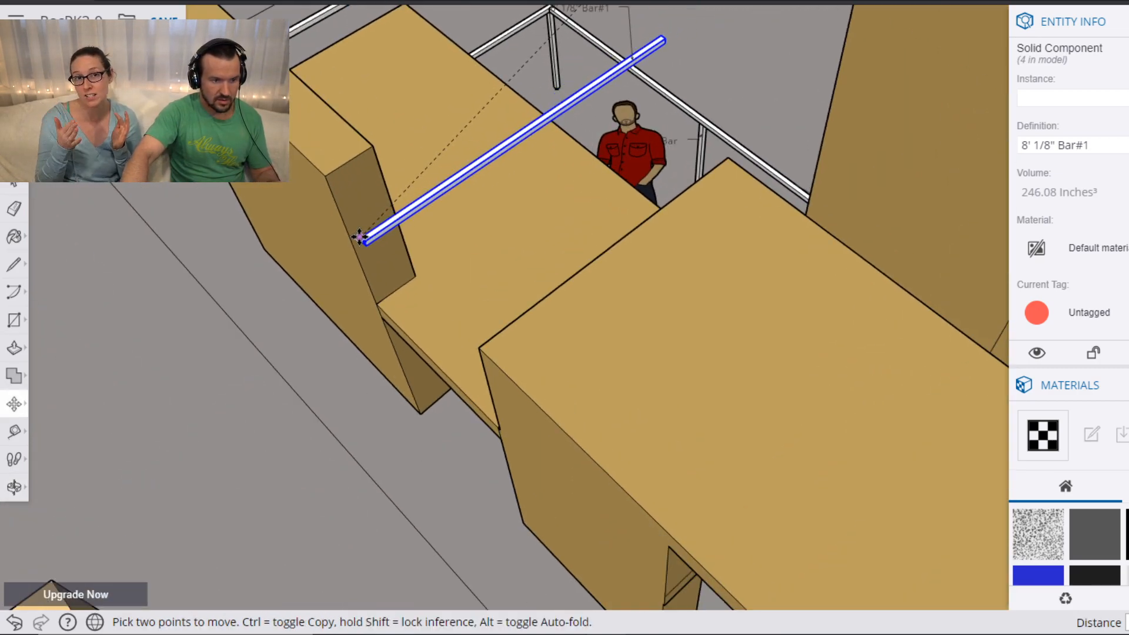
{"action": "left_click", "coordinate": [353, 248]}
{"action": "middle_click_drag", "start_coordinate": [522, 144], "coordinate": [445, 293]}
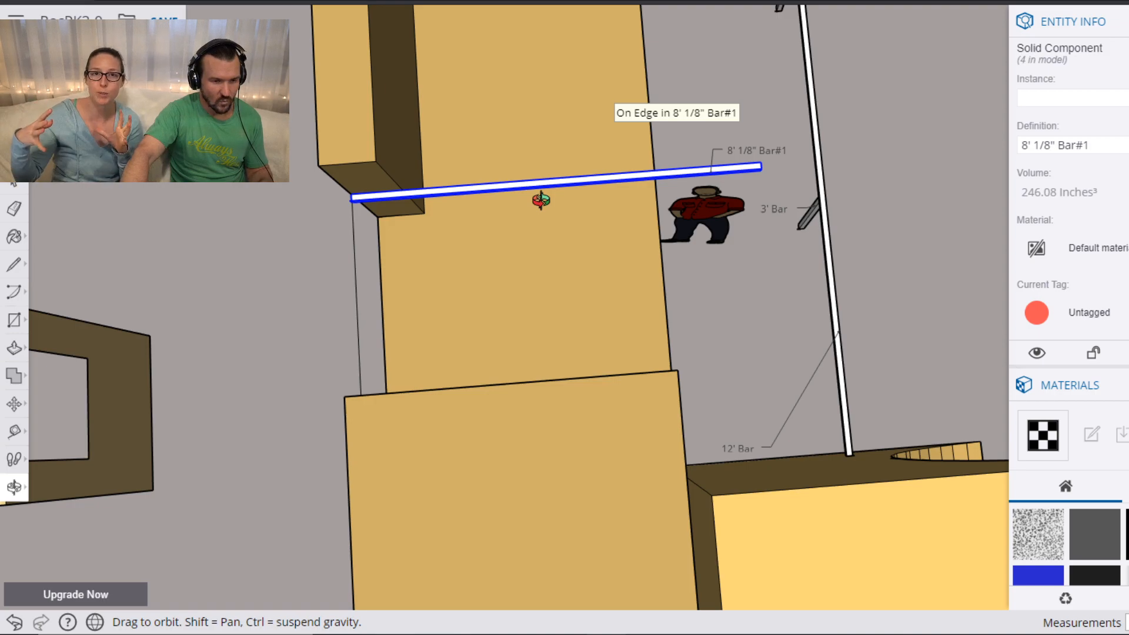
{"action": "scroll", "coordinate": [706, 147], "scroll_direction": "down", "scroll_amount": 10}
{"action": "key", "text": "shift"}
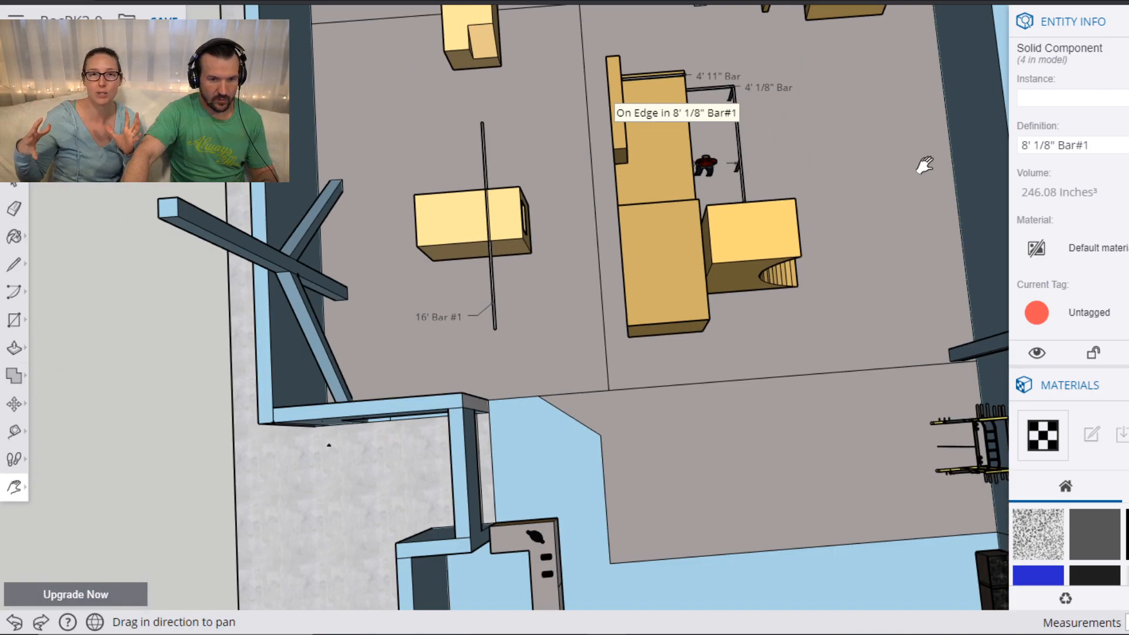
Move the 10' bar from the bar inventory to the end face of the upright wall on the low platform.
{"action": "left_click_drag", "start_coordinate": [924, 165], "coordinate": [214, 132]}
{"action": "left_click_drag", "start_coordinate": [753, 157], "coordinate": [294, 219]}
{"action": "left_click_drag", "start_coordinate": [899, 149], "coordinate": [767, 451]}
{"action": "left_click_drag", "start_coordinate": [668, 191], "coordinate": [652, 391]}
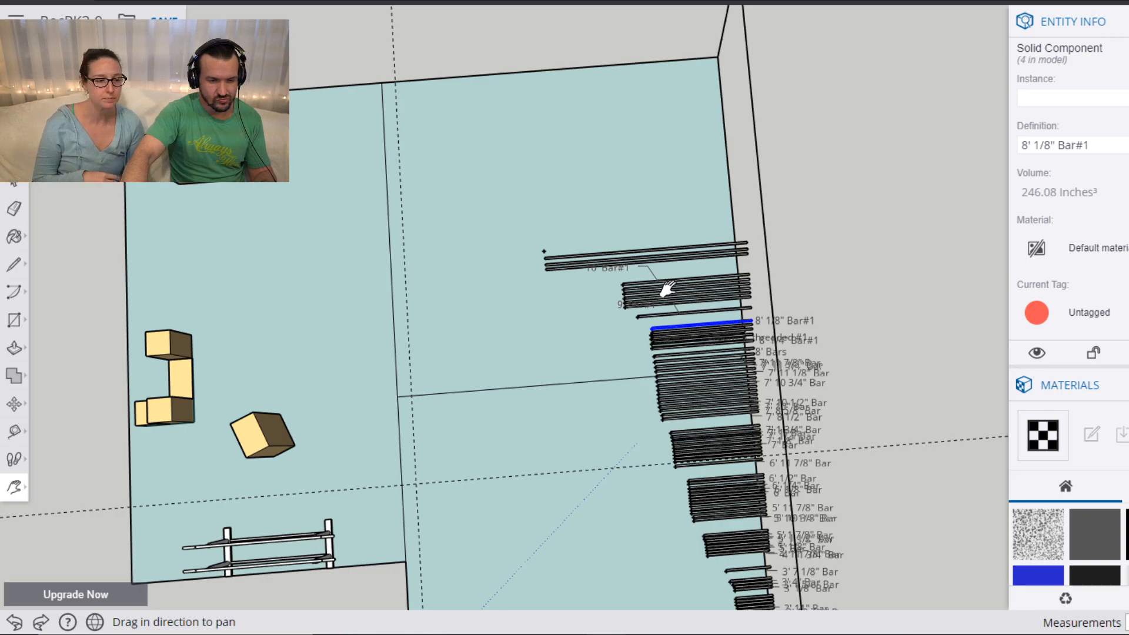
{"action": "scroll", "coordinate": [667, 288], "scroll_direction": "up", "scroll_amount": 3}
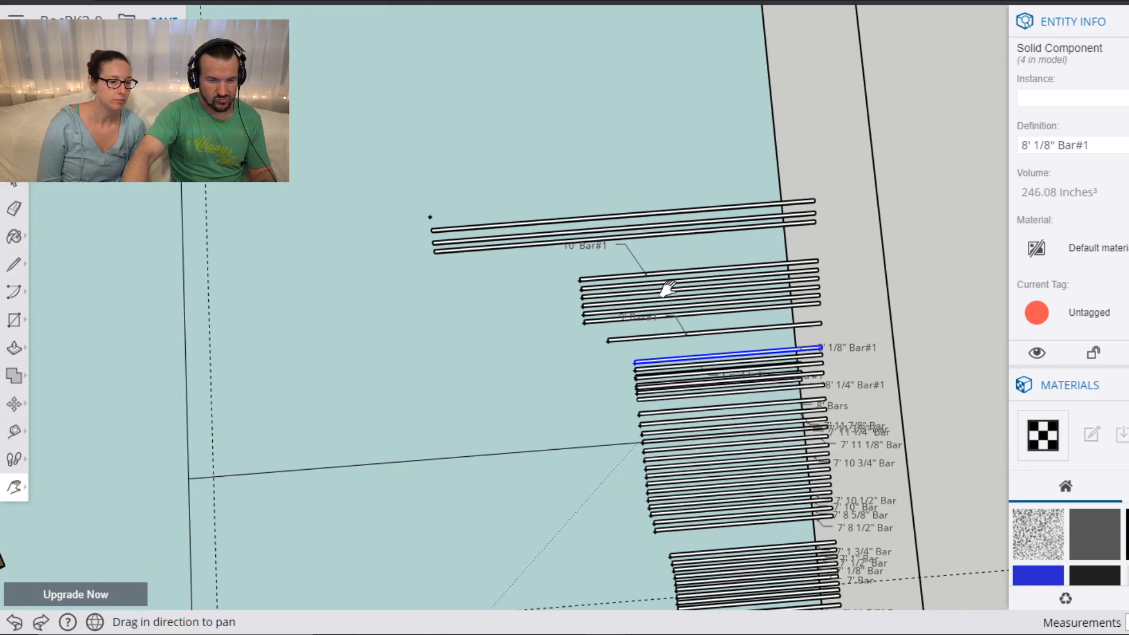
{"action": "scroll", "coordinate": [667, 288], "scroll_direction": "up", "scroll_amount": 4}
{"action": "key", "text": "space"}
{"action": "left_click", "coordinate": [531, 268]}
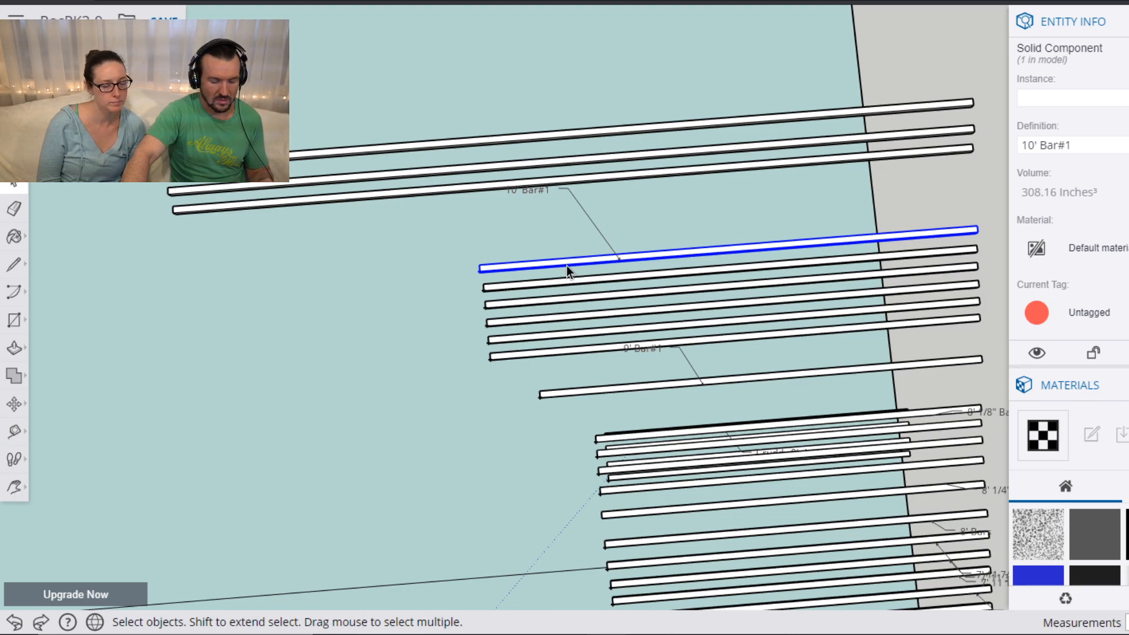
{"action": "key", "text": "m"}
{"action": "left_click", "coordinate": [479, 267]}
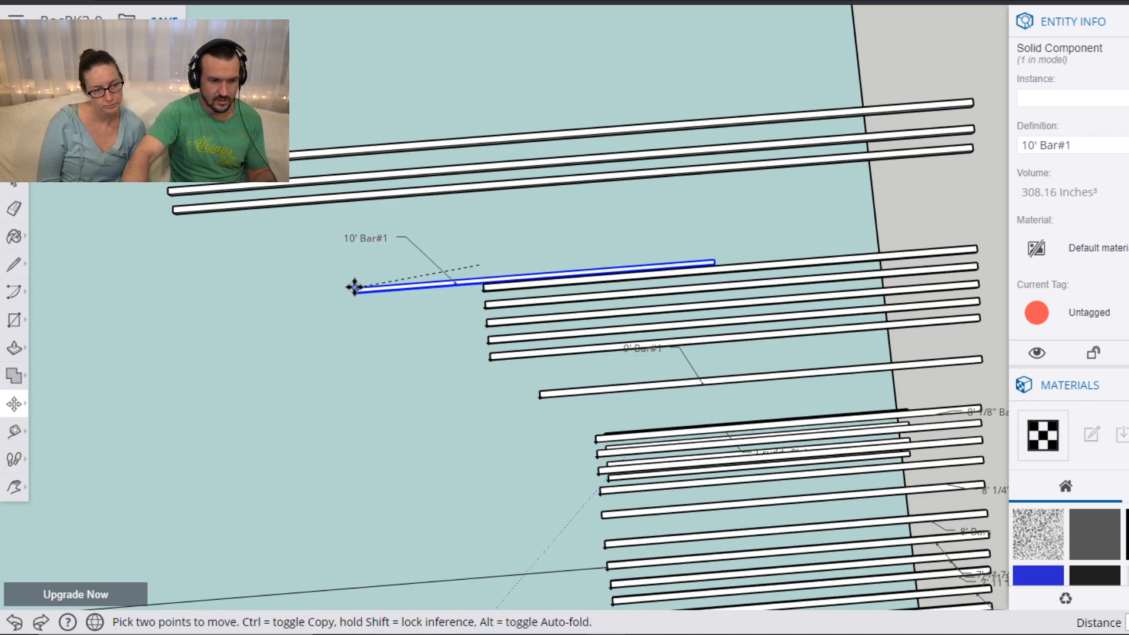
{"action": "middle_click_drag", "start_coordinate": [341, 284], "coordinate": [587, 206], "text": "shift"}
{"action": "scroll", "coordinate": [482, 288], "scroll_direction": "down", "scroll_amount": 3}
{"action": "left_click_drag", "start_coordinate": [482, 288], "coordinate": [941, 177]}
{"action": "left_click_drag", "start_coordinate": [500, 305], "coordinate": [958, 121]}
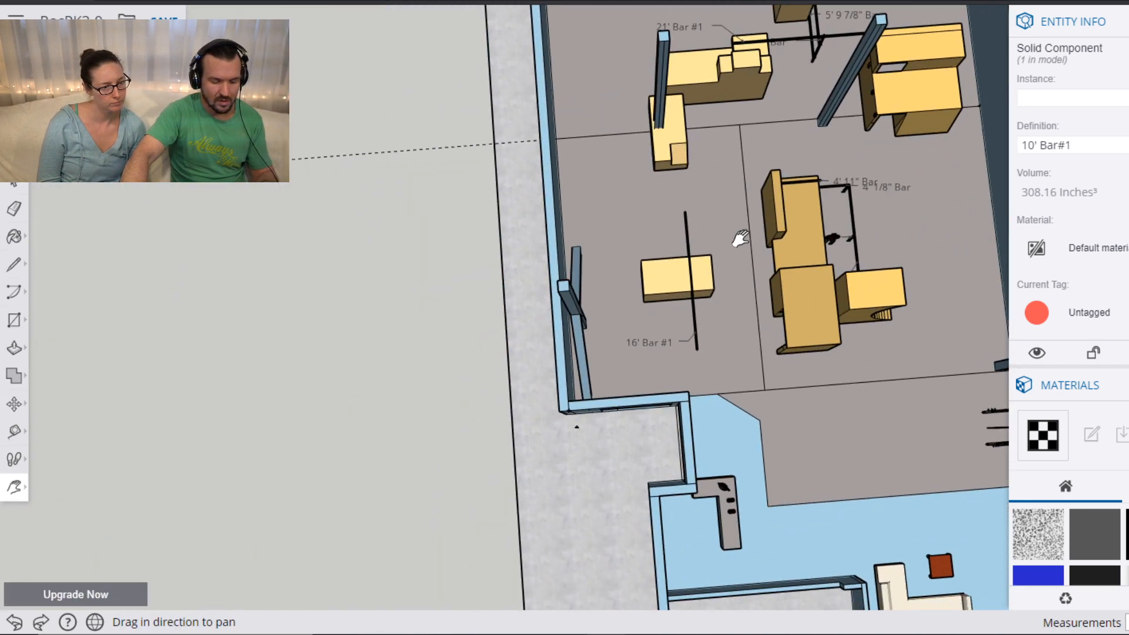
{"action": "key", "text": "o"}
{"action": "left_click_drag", "start_coordinate": [751, 232], "coordinate": [796, 222]}
{"action": "scroll", "coordinate": [765, 255], "scroll_direction": "up", "scroll_amount": 6}
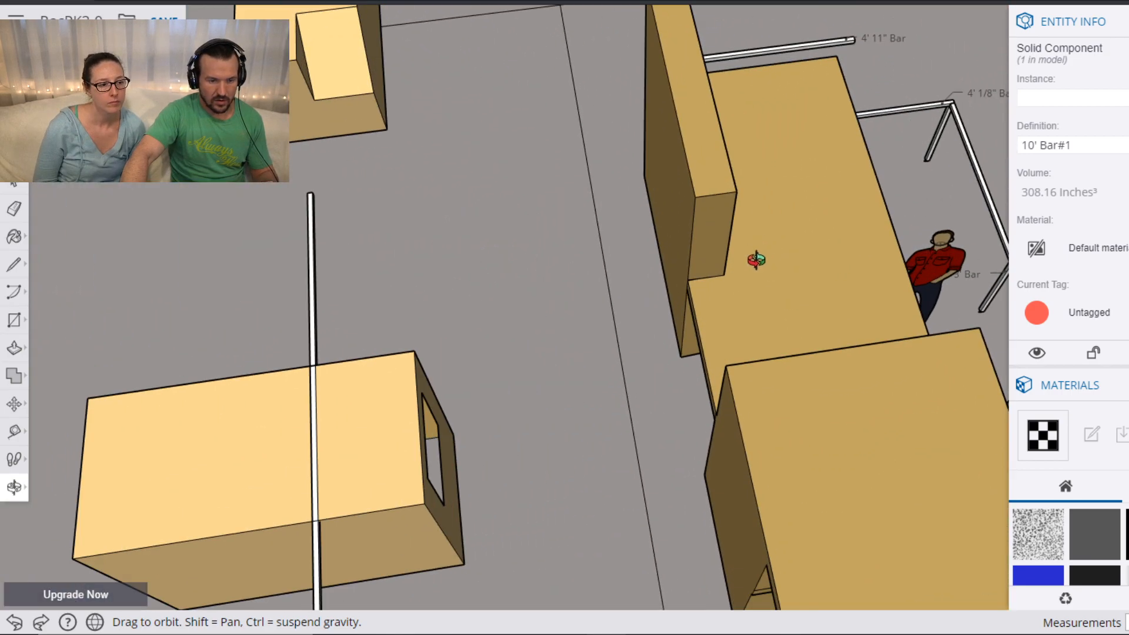
{"action": "key", "text": "m"}
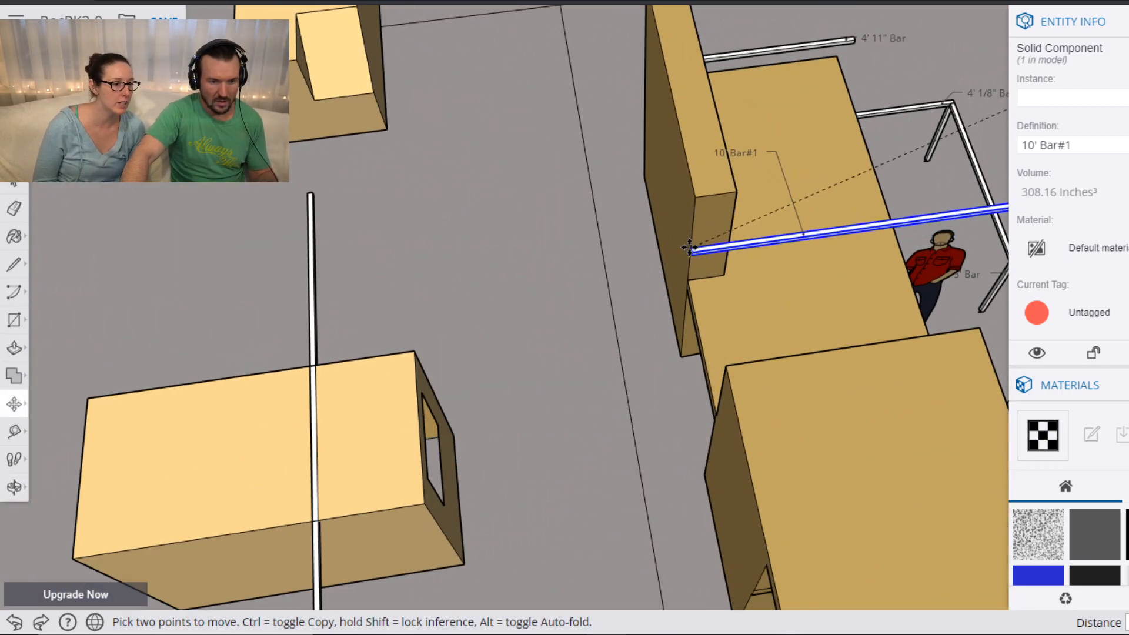
{"action": "left_click", "coordinate": [696, 244]}
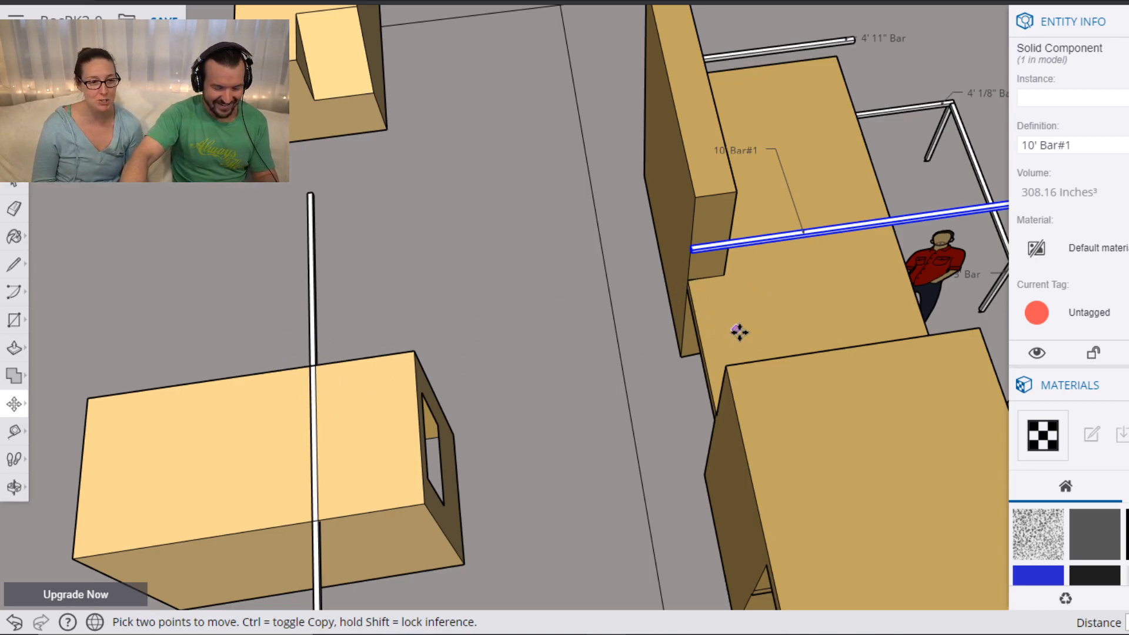
Reposition the 10' bar by its end so it spans from the upright wall across the 12' bar.
{"action": "middle_click_drag", "start_coordinate": [876, 318], "coordinate": [652, 348], "text": "shift"}
{"action": "mouse_move", "coordinate": [803, 260]}
{"action": "middle_mouse_down"}
{"action": "mouse_move", "coordinate": [650, 267]}
{"action": "mouse_move", "coordinate": [756, 378]}
{"action": "mouse_move", "coordinate": [595, 171]}
{"action": "mouse_move", "coordinate": [302, 277]}
{"action": "mouse_move", "coordinate": [726, 249]}
{"action": "mouse_move", "coordinate": [723, 228]}
{"action": "mouse_move", "coordinate": [881, 244]}
{"action": "mouse_move", "coordinate": [676, 263]}
{"action": "mouse_move", "coordinate": [683, 155]}
{"action": "mouse_move", "coordinate": [782, 257]}
{"action": "middle_mouse_up"}
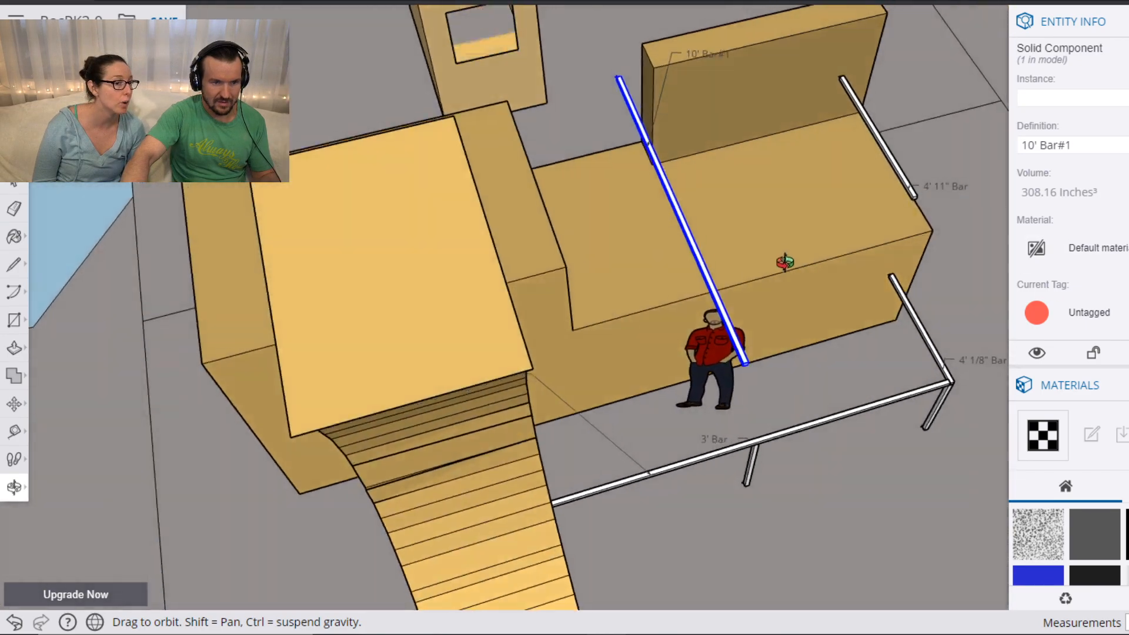
{"action": "scroll", "coordinate": [783, 257], "scroll_direction": "up", "scroll_amount": 5}
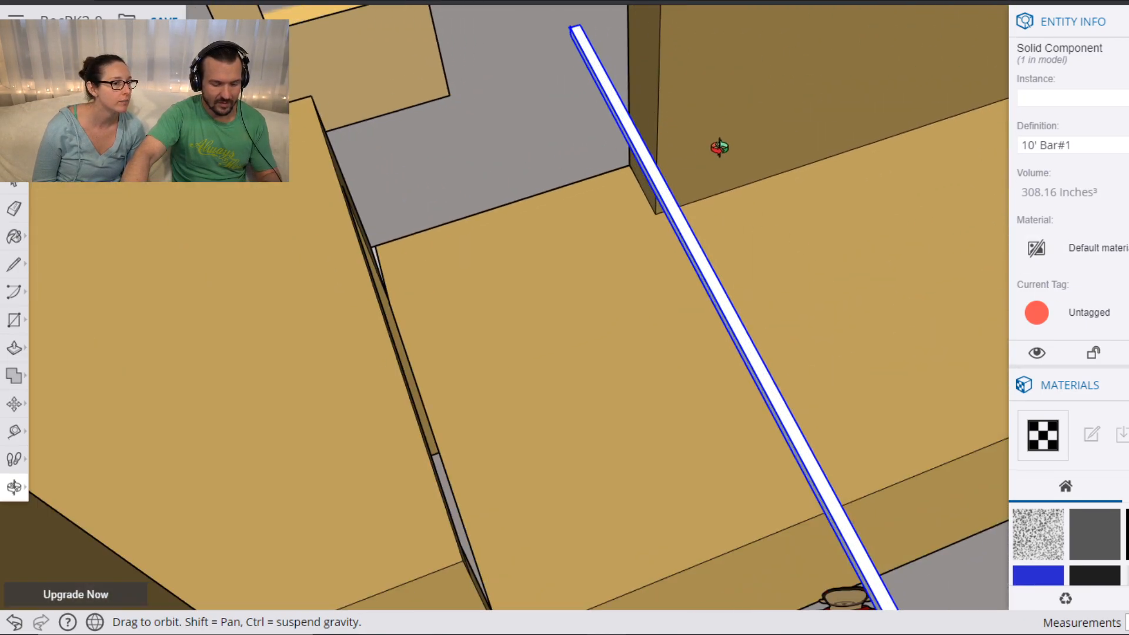
{"action": "middle_click_drag", "start_coordinate": [673, 115], "coordinate": [692, 241], "text": "shift"}
{"action": "key", "text": "m"}
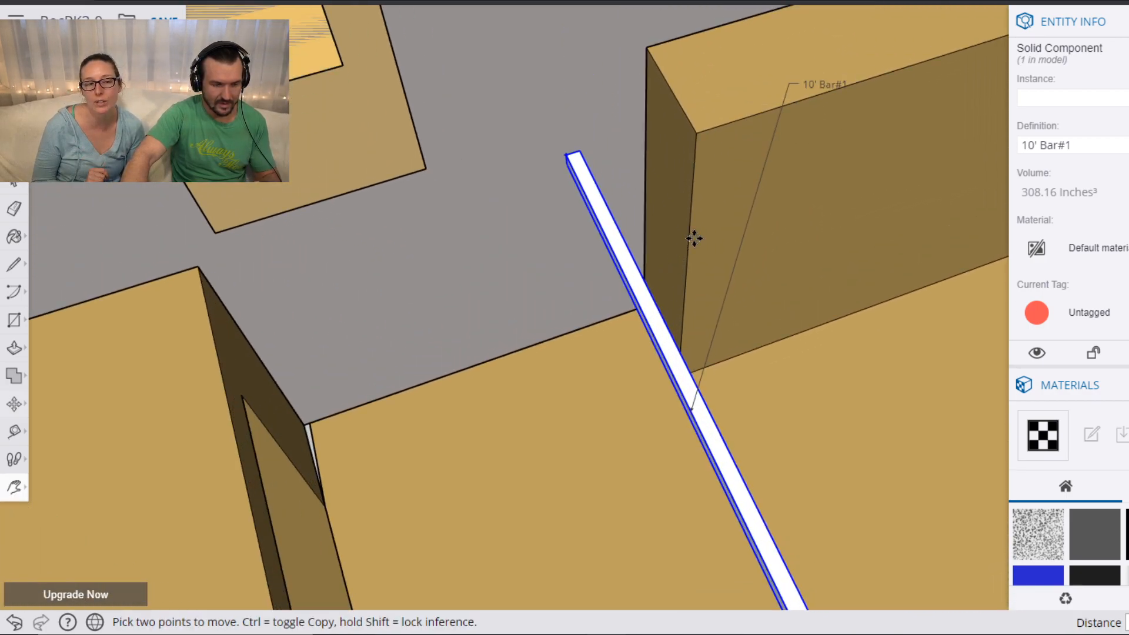
{"action": "left_click", "coordinate": [577, 152]}
{"action": "middle_click_drag", "start_coordinate": [749, 254], "coordinate": [797, 445]}
{"action": "middle_click_drag", "start_coordinate": [864, 555], "coordinate": [386, 101], "text": "shift"}
{"action": "middle_click_drag", "start_coordinate": [694, 340], "coordinate": [345, 136]}
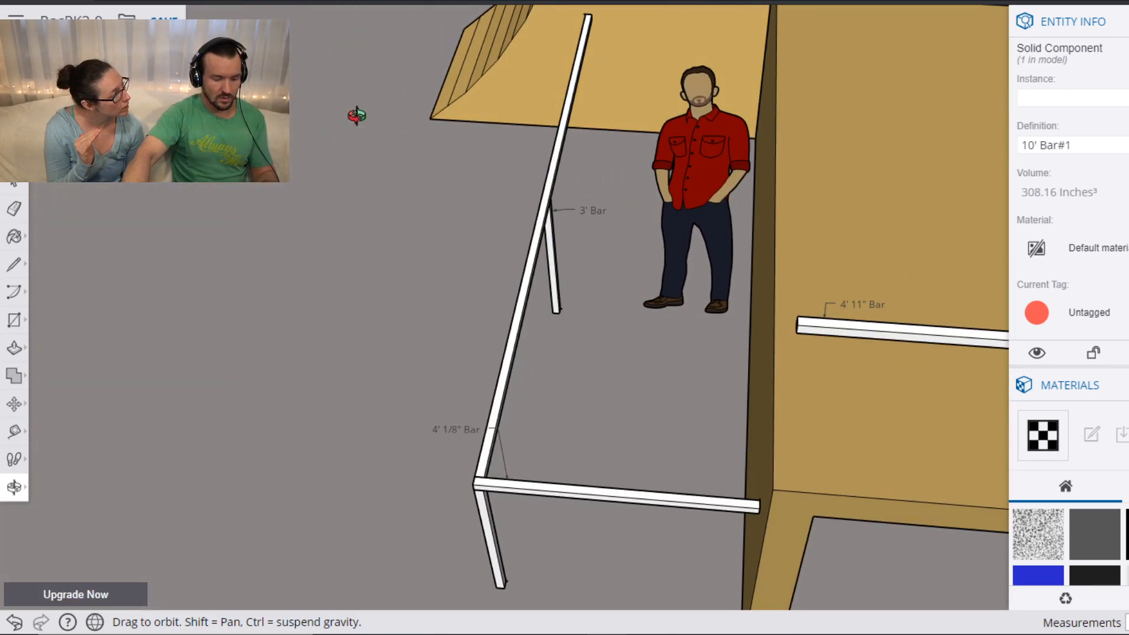
{"action": "middle_click_drag", "start_coordinate": [668, 77], "coordinate": [441, 156], "text": "shift"}
{"action": "left_click_drag", "start_coordinate": [541, 156], "coordinate": [649, 258]}
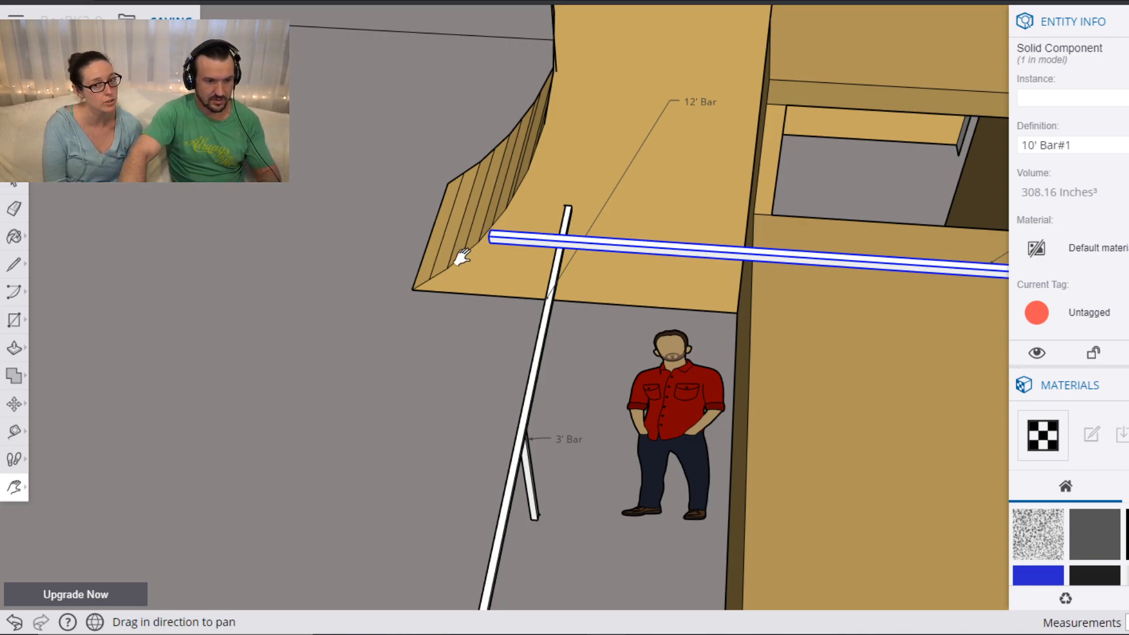
{"action": "key", "text": "o"}
{"action": "left_click_drag", "start_coordinate": [473, 252], "coordinate": [534, 329]}
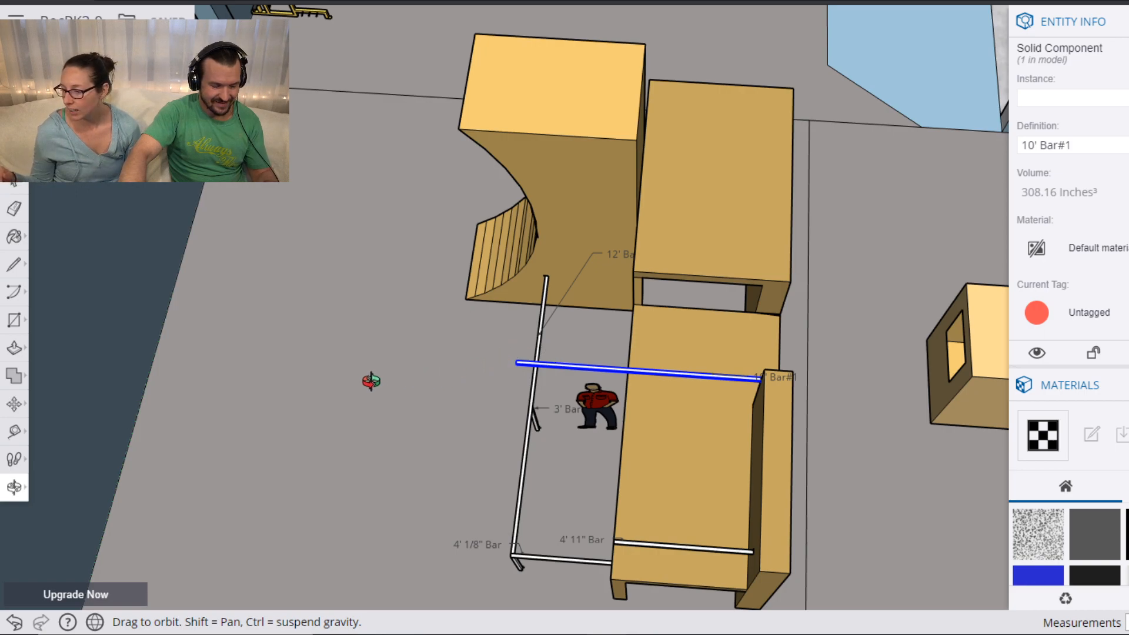
Move the 7' 8 1/2" bar out of the bar inventory by its end corner, towards the gym.
{"action": "key", "text": "h"}
{"action": "left_click_drag", "start_coordinate": [68, 318], "coordinate": [342, 289]}
{"action": "left_click_drag", "start_coordinate": [2, 347], "coordinate": [658, 204]}
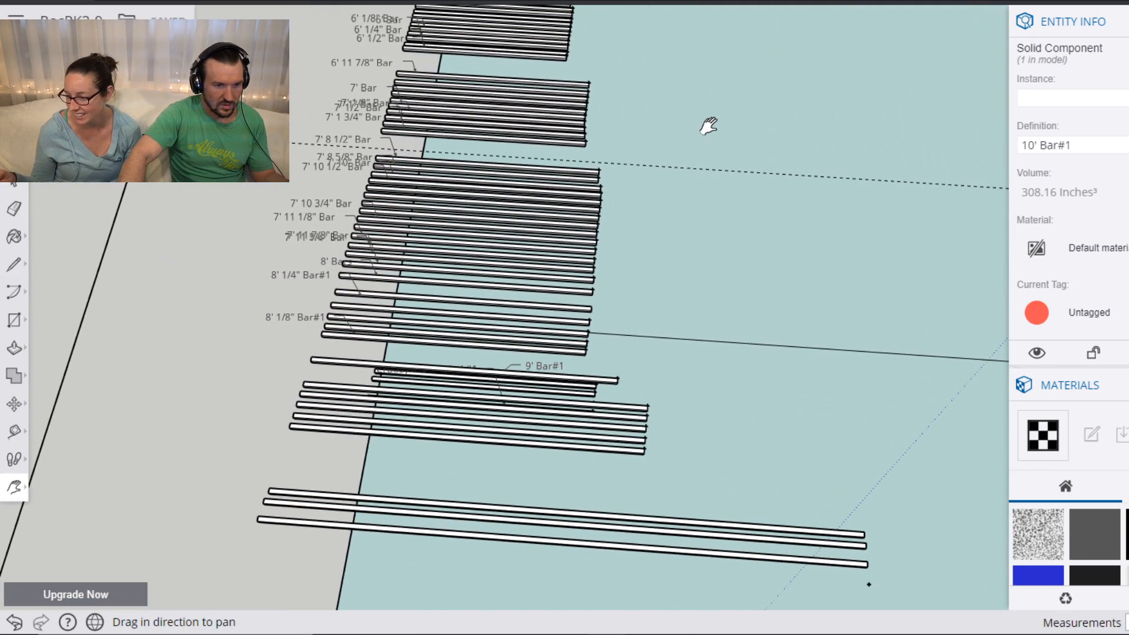
{"action": "key", "text": "space"}
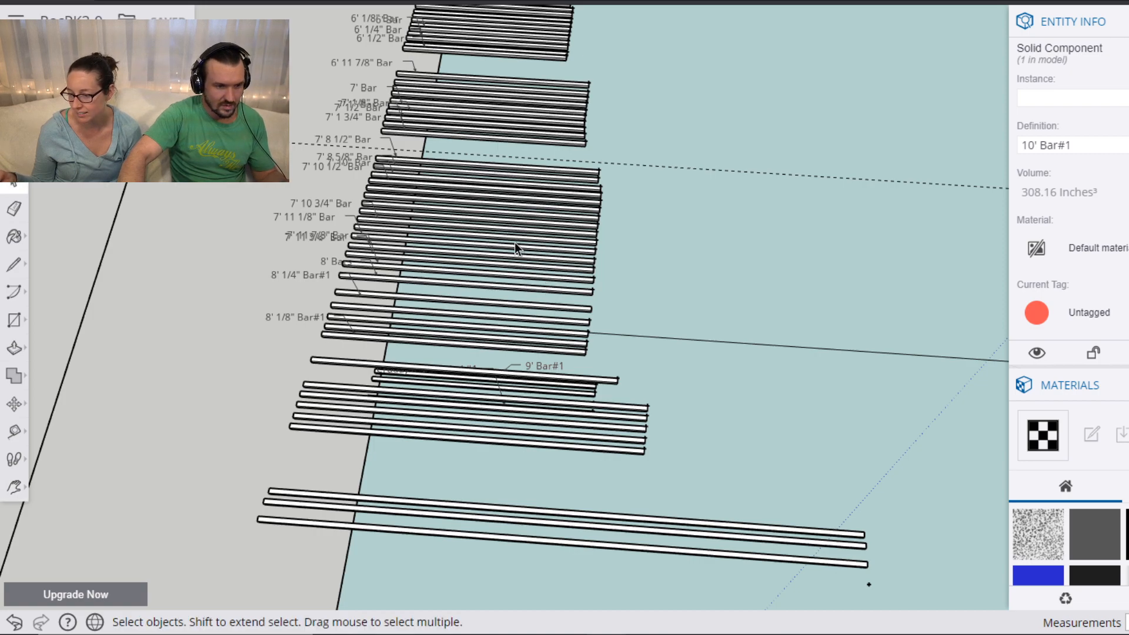
{"action": "scroll", "coordinate": [524, 245], "scroll_direction": "up", "scroll_amount": 2}
{"action": "left_click", "coordinate": [516, 132]}
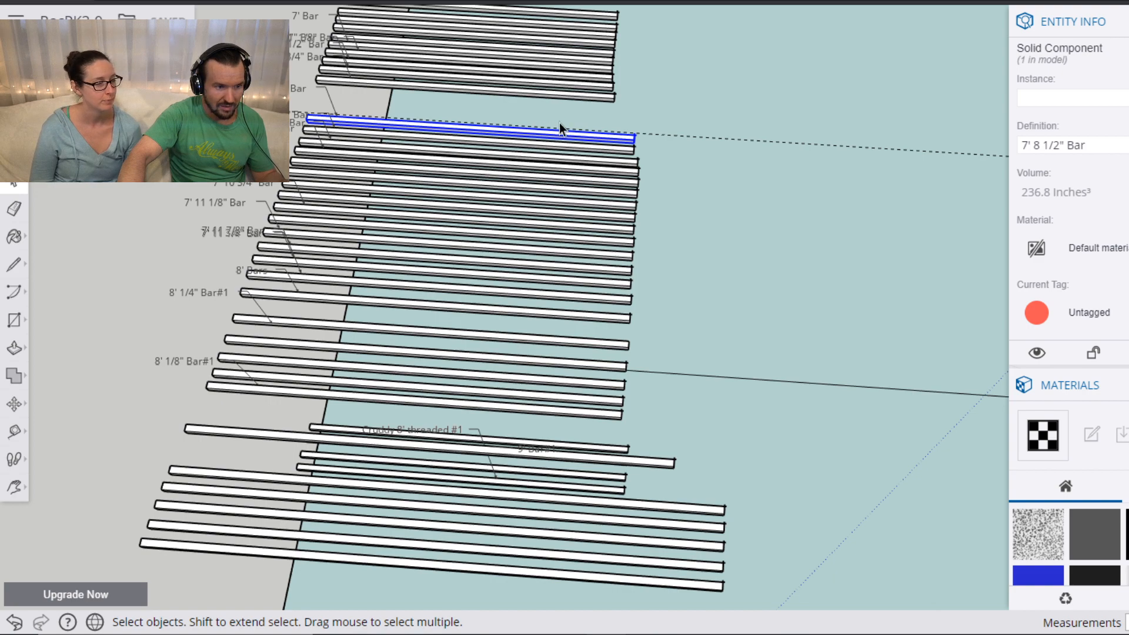
{"action": "key", "text": "m"}
{"action": "left_click", "coordinate": [635, 141]}
{"action": "left_click", "coordinate": [899, 130]}
Bring the 7' 8 1/2" bar into the gym and place it beside the 12' bar, near the middle 3' post.
{"action": "key", "text": "h"}
{"action": "left_click_drag", "start_coordinate": [903, 228], "coordinate": [350, 229]}
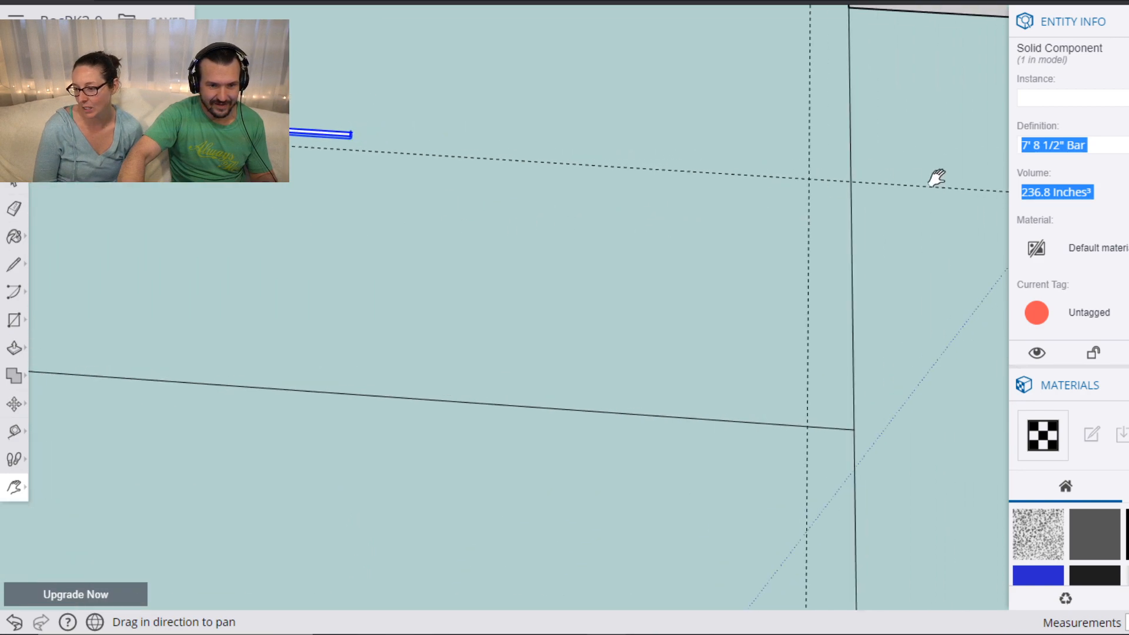
{"action": "left_click_drag", "start_coordinate": [937, 176], "coordinate": [348, 177]}
{"action": "left_click_drag", "start_coordinate": [905, 197], "coordinate": [334, 203]}
{"action": "scroll", "coordinate": [647, 235], "scroll_direction": "down", "scroll_amount": 3}
{"action": "left_click_drag", "start_coordinate": [711, 290], "coordinate": [725, 403]}
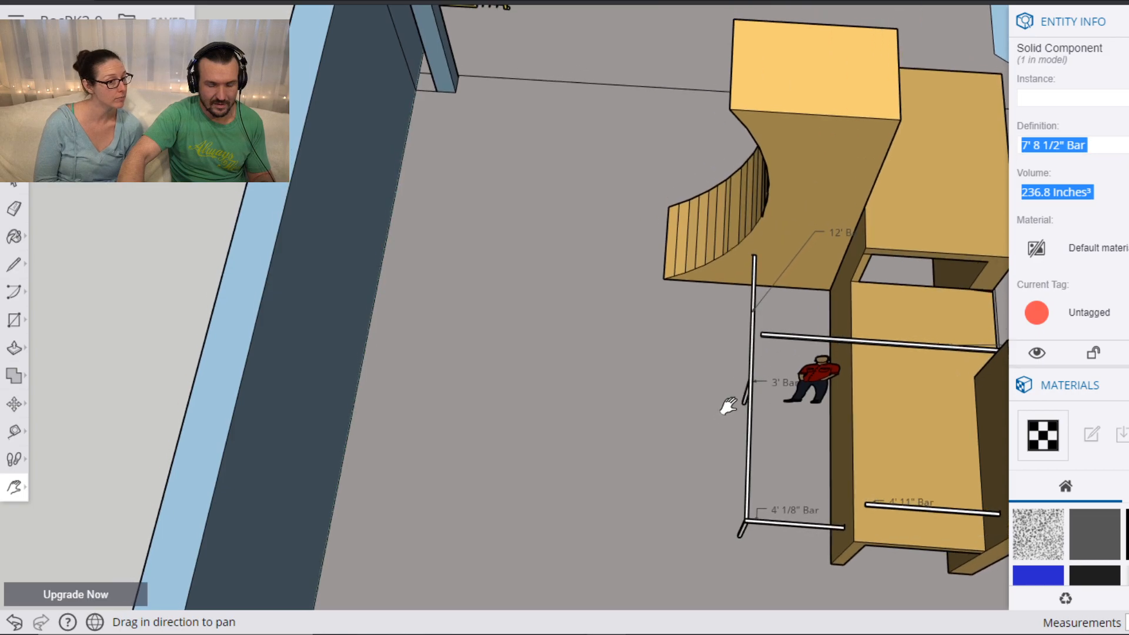
{"action": "scroll", "coordinate": [781, 353], "scroll_direction": "up", "scroll_amount": 3}
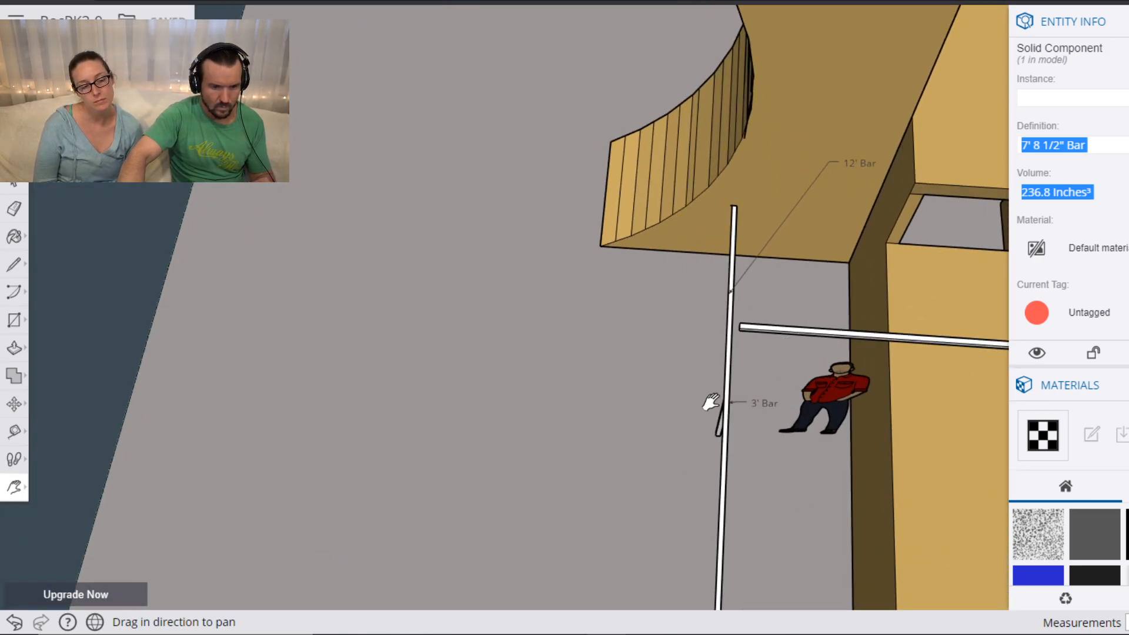
{"action": "key", "text": "m"}
{"action": "left_click", "coordinate": [714, 376]}
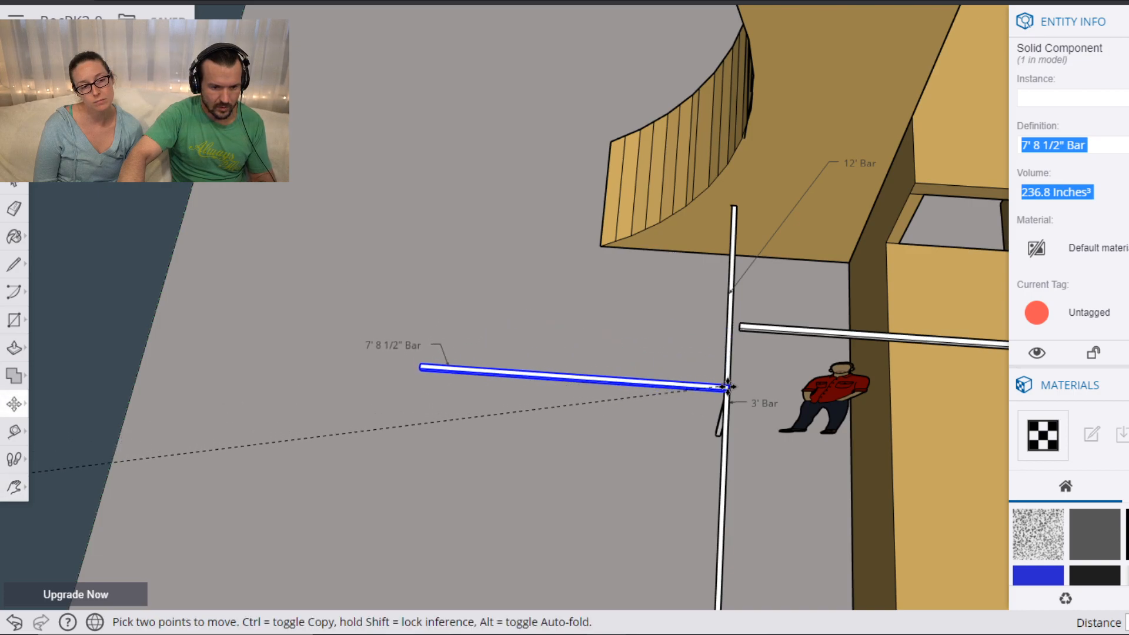
{"action": "scroll", "coordinate": [728, 388], "scroll_direction": "up", "scroll_amount": 5}
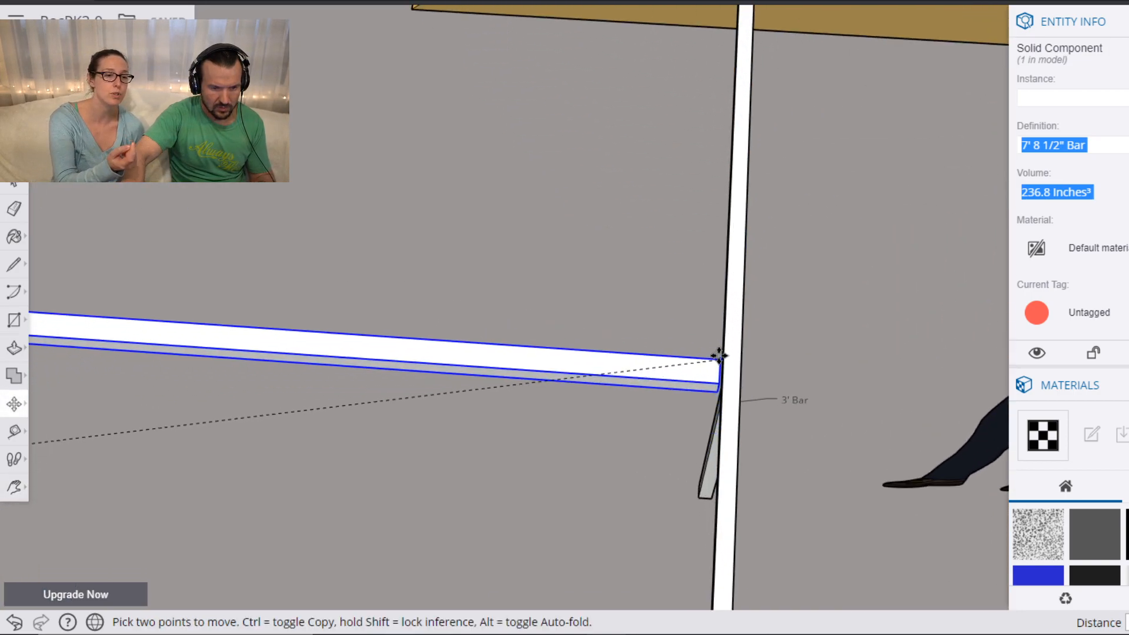
{"action": "left_click", "coordinate": [699, 294]}
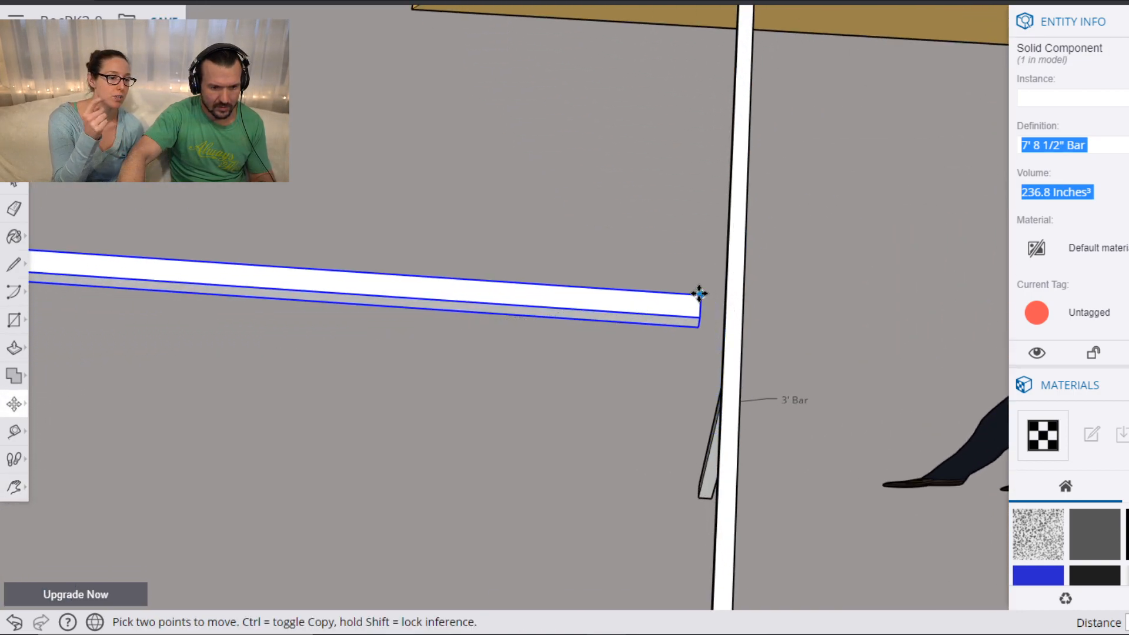
Move the 7' 8 1/2" bar by its end so it butts against the side of the 12' bar above the 3' post.
{"action": "left_click", "coordinate": [696, 322]}
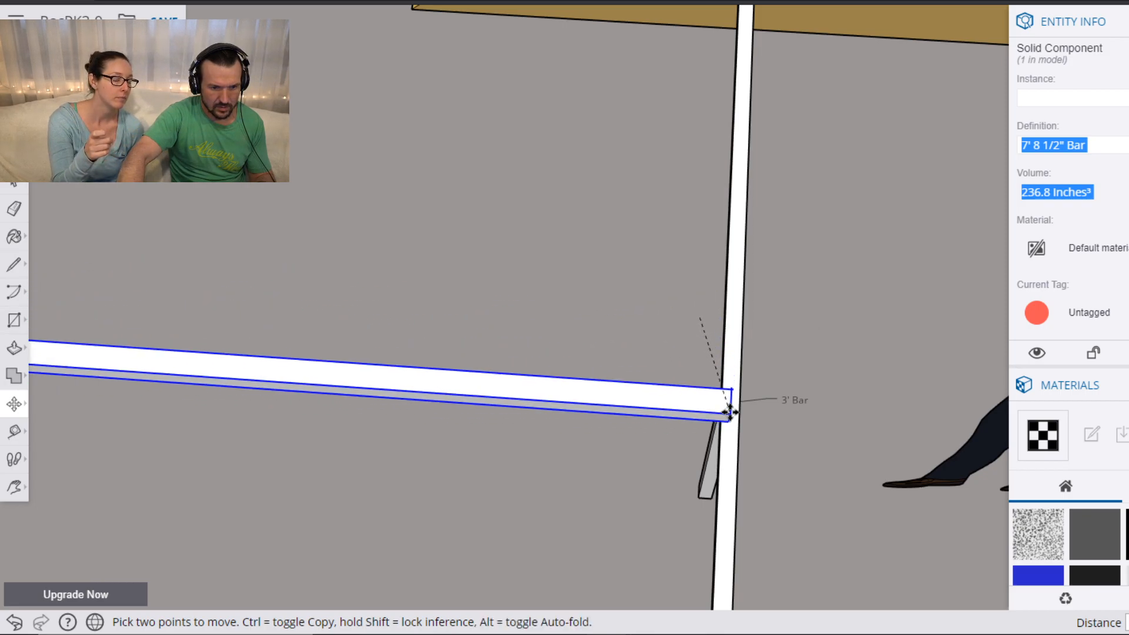
{"action": "scroll", "coordinate": [710, 302], "scroll_direction": "down", "scroll_amount": 2}
{"action": "mouse_move", "coordinate": [709, 305]}
{"action": "middle_mouse_down"}
{"action": "mouse_move", "coordinate": [685, 298]}
{"action": "mouse_move", "coordinate": [846, 252]}
{"action": "mouse_move", "coordinate": [799, 261]}
{"action": "mouse_move", "coordinate": [707, 326]}
{"action": "mouse_move", "coordinate": [698, 308]}
{"action": "middle_mouse_up"}
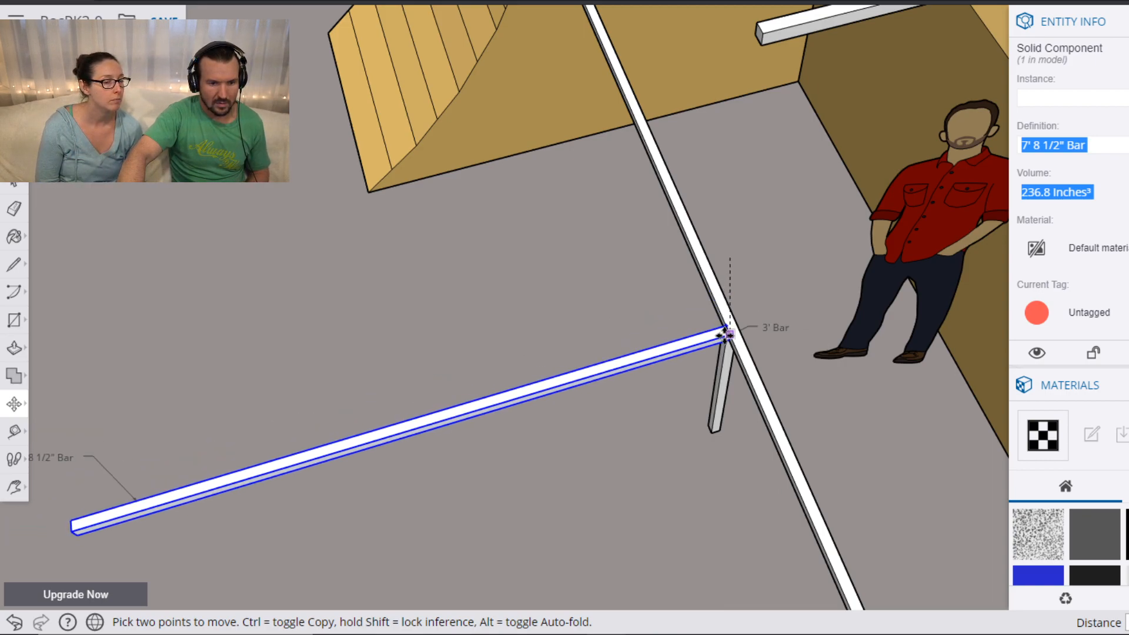
{"action": "scroll", "coordinate": [743, 341], "scroll_direction": "up", "scroll_amount": 2}
{"action": "scroll", "coordinate": [742, 350], "scroll_direction": "up", "scroll_amount": 2}
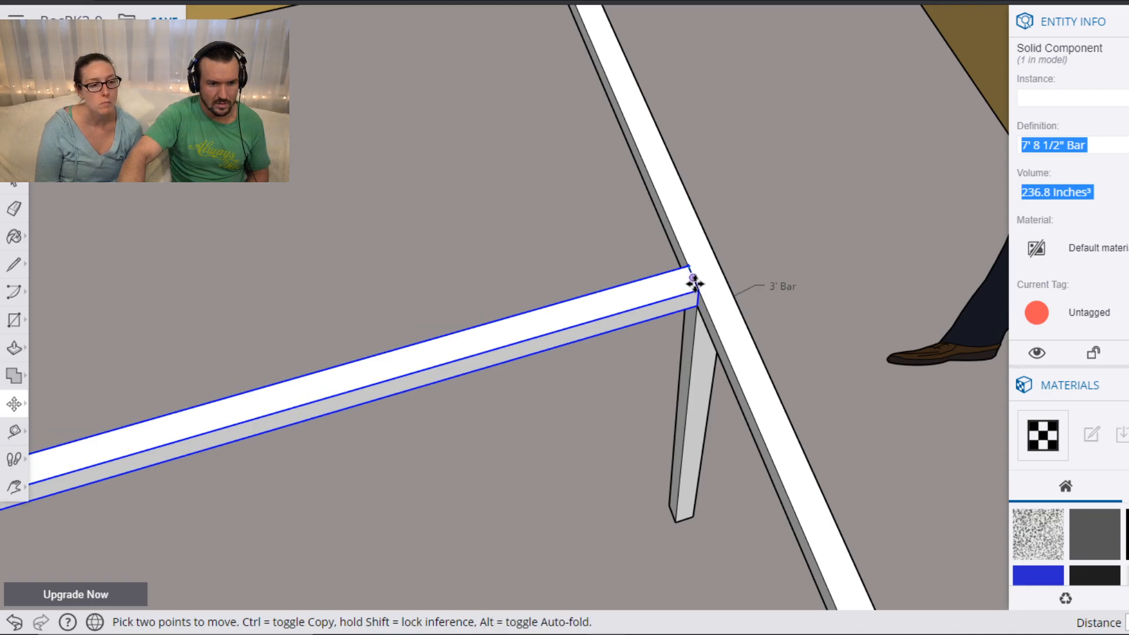
{"action": "left_click", "coordinate": [691, 280]}
Move the middle 3' post out from under the 12' bar to the floor on the figure's side.
{"action": "key", "text": "space"}
{"action": "left_click", "coordinate": [699, 429]}
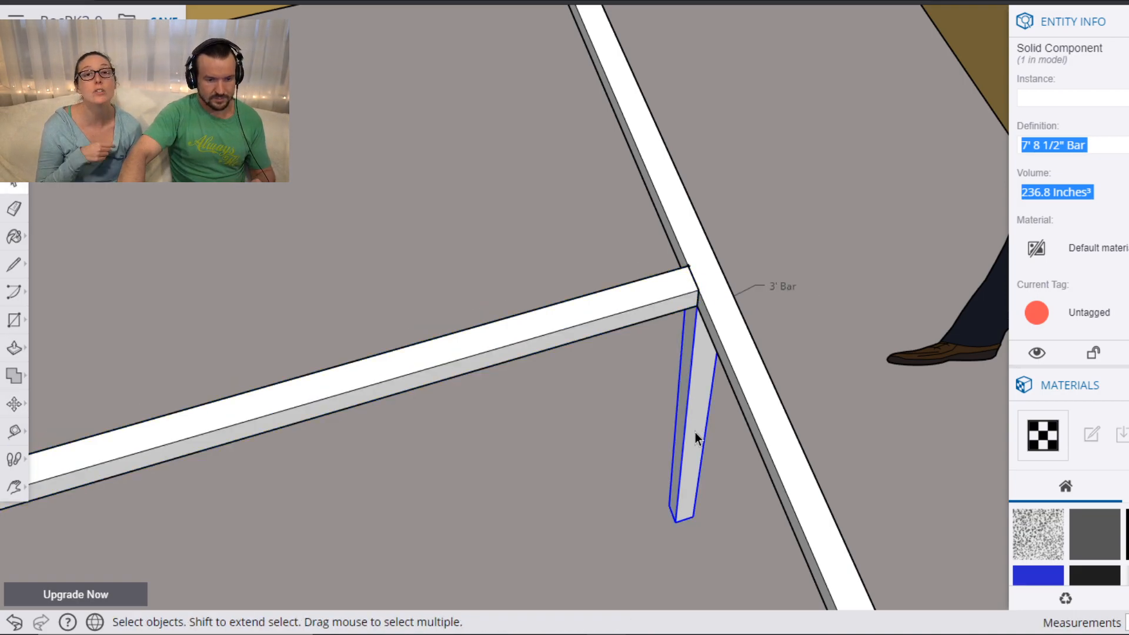
{"action": "key", "text": "m"}
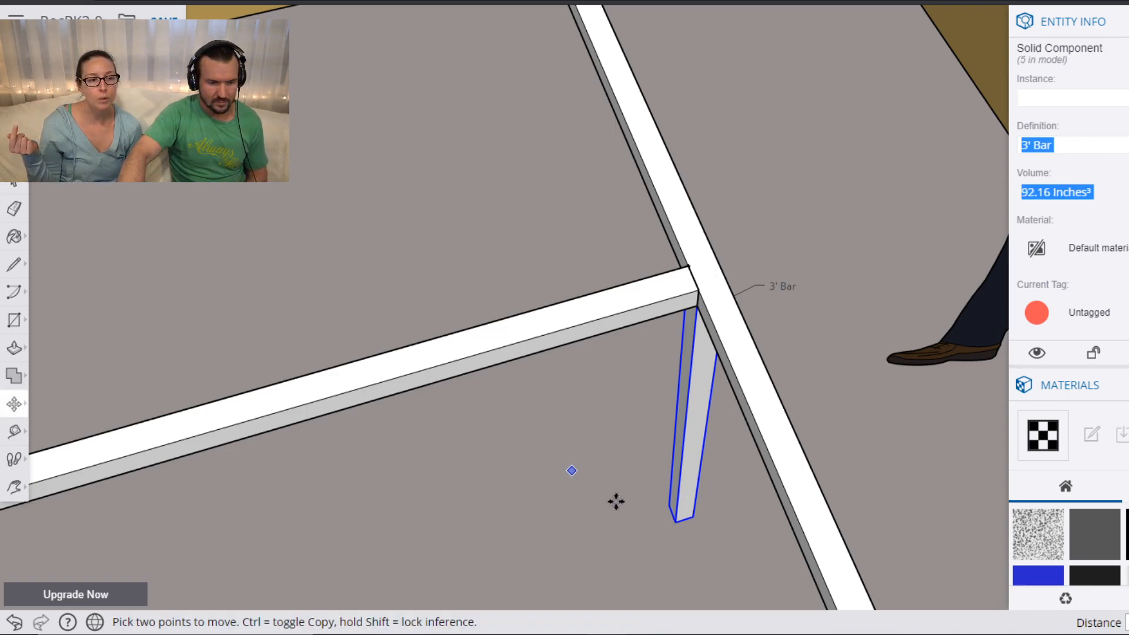
{"action": "left_click", "coordinate": [690, 515]}
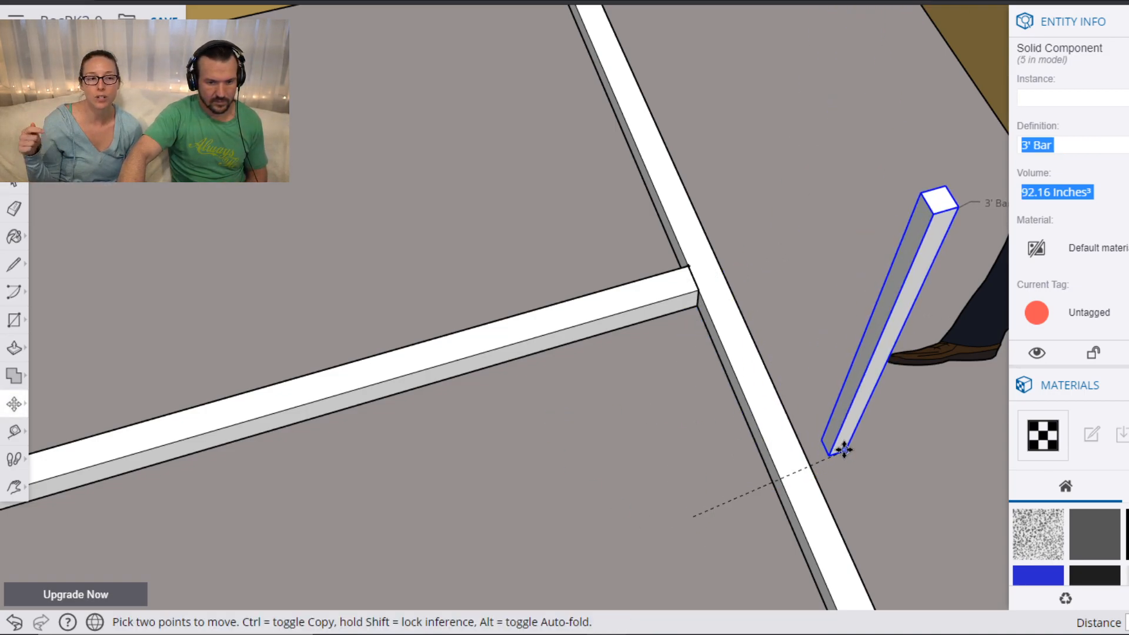
{"action": "left_click", "coordinate": [855, 456]}
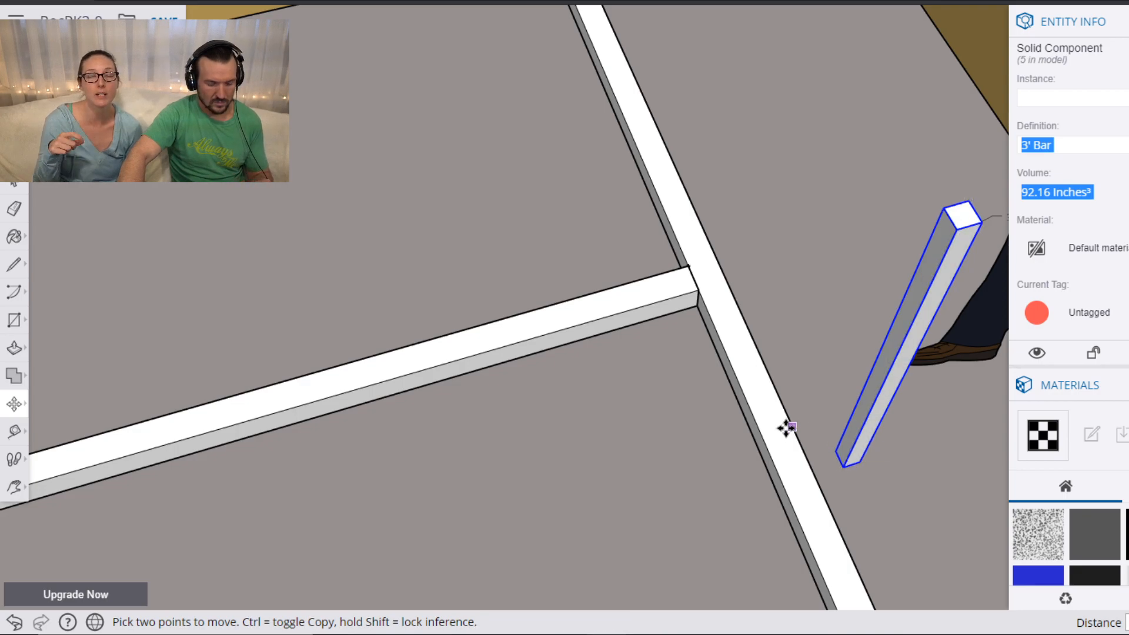
Rotate the 7' 8 1/2" bar about its end corner at the 12' bar so it stands upright.
{"action": "key", "text": "space"}
{"action": "left_click", "coordinate": [635, 302]}
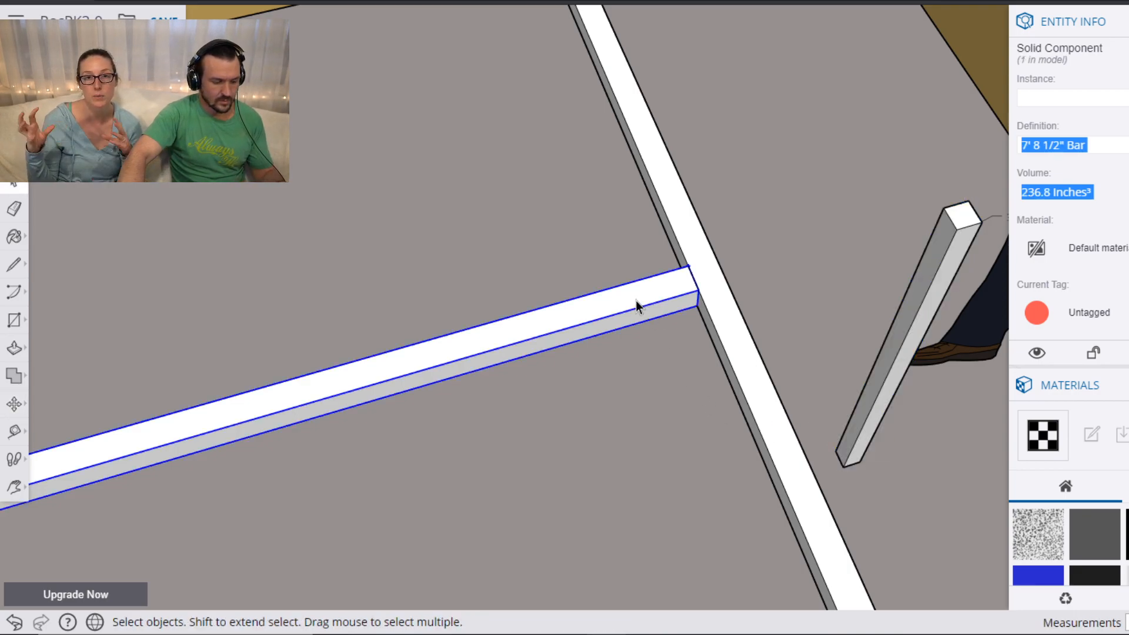
{"action": "key", "text": "q"}
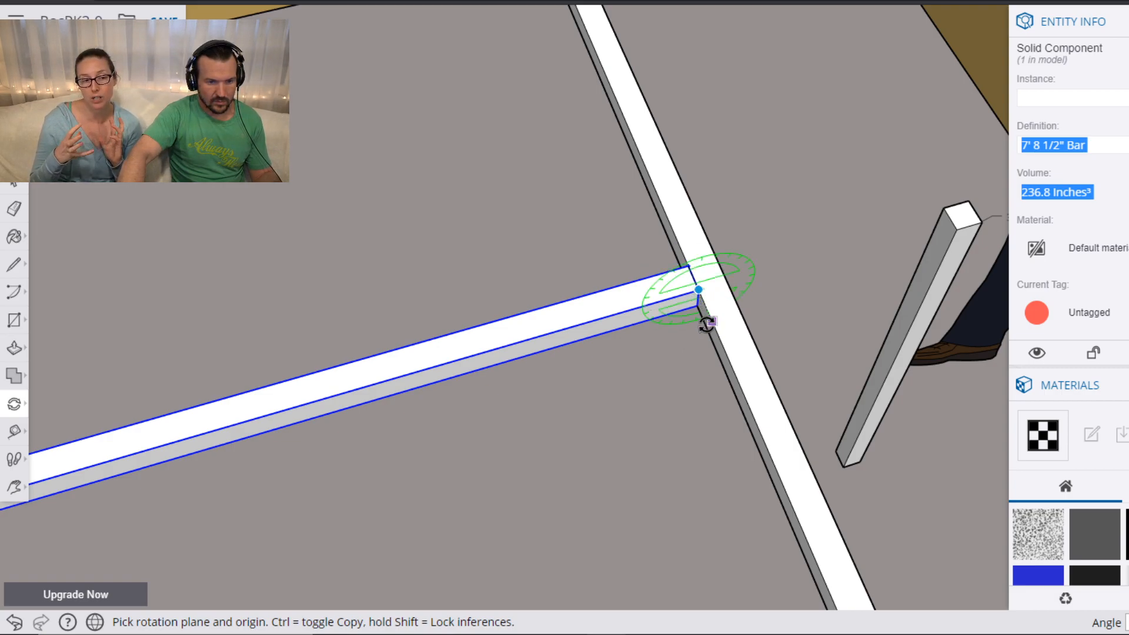
{"action": "left_click_drag", "start_coordinate": [705, 322], "coordinate": [674, 302]}
{"action": "left_click", "coordinate": [640, 308]}
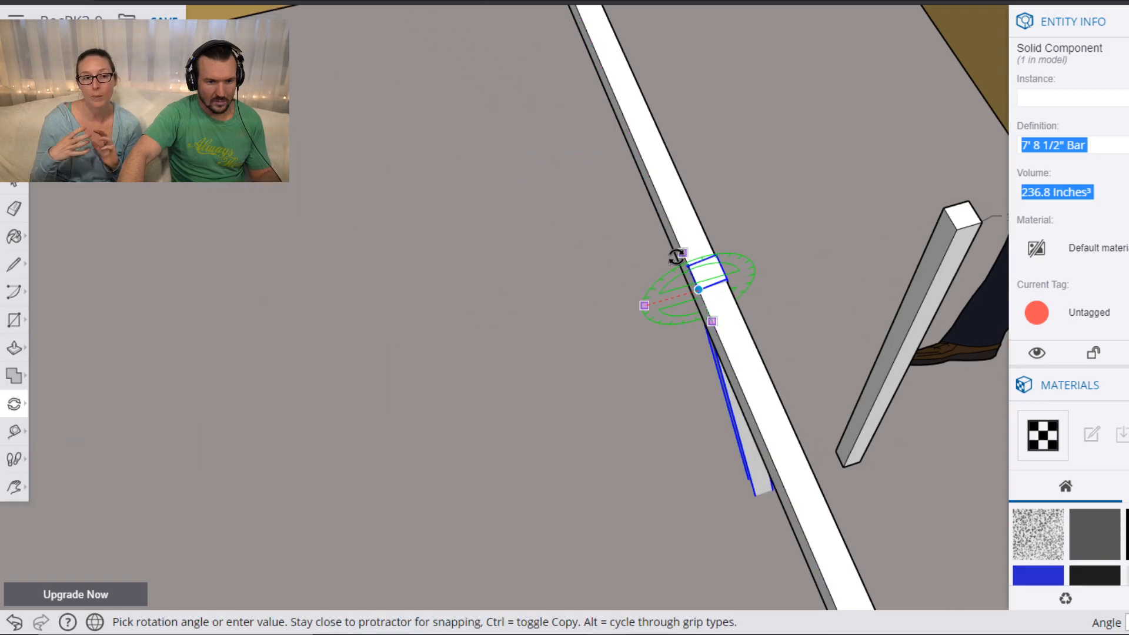
{"action": "left_click", "coordinate": [692, 239]}
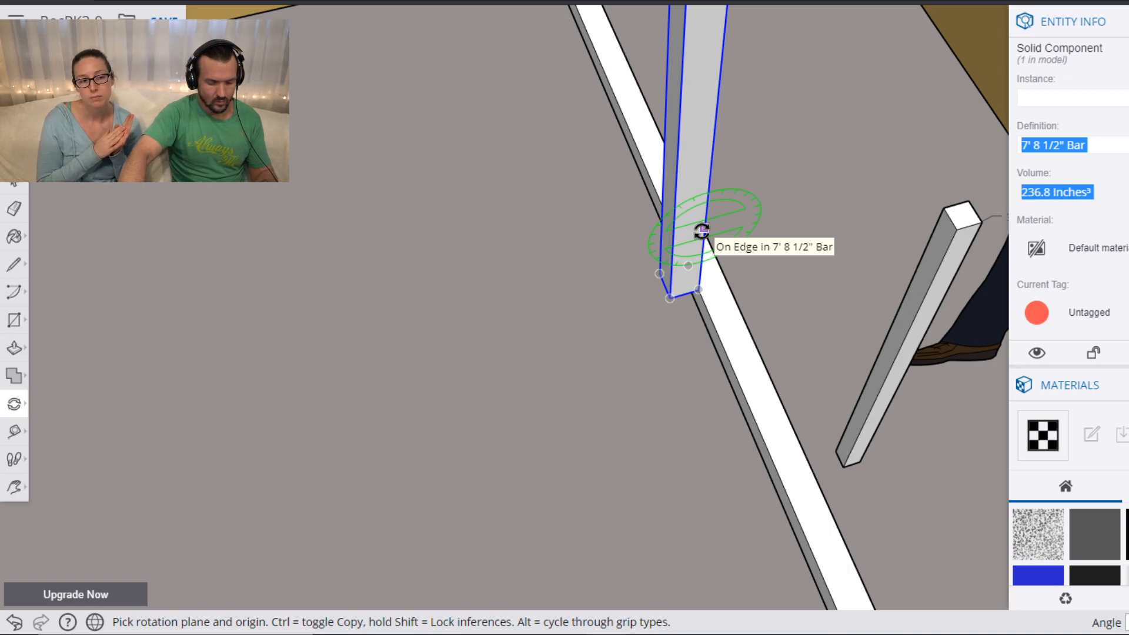
Lower the upright 7' 8 1/2" bar to floor level beside the 12' bar.
{"action": "key", "text": "m"}
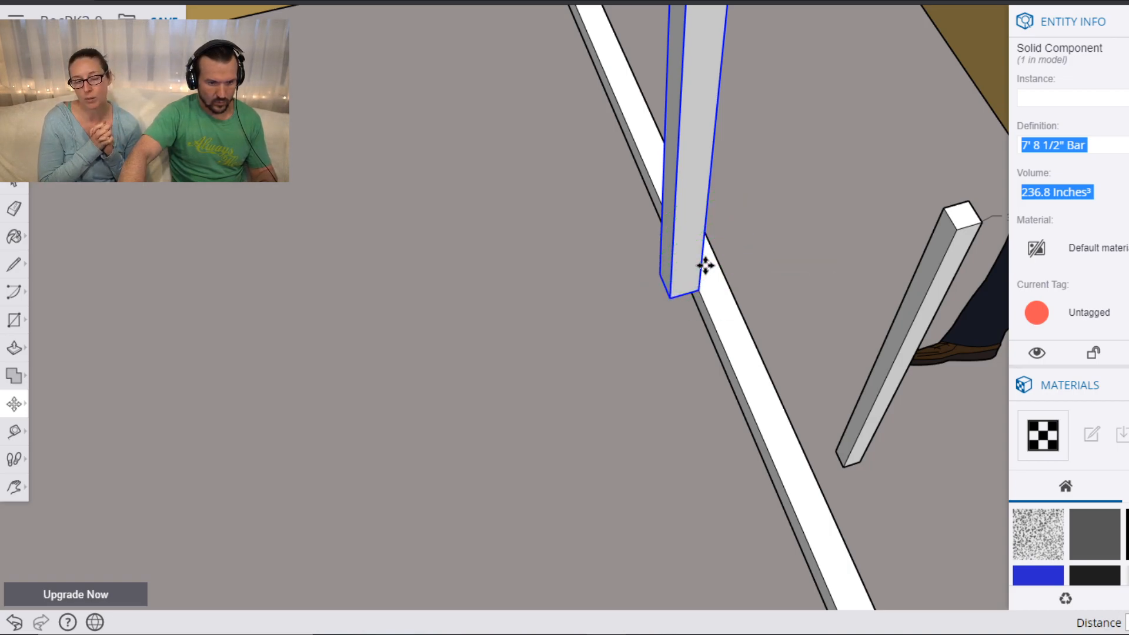
{"action": "left_click", "coordinate": [698, 292]}
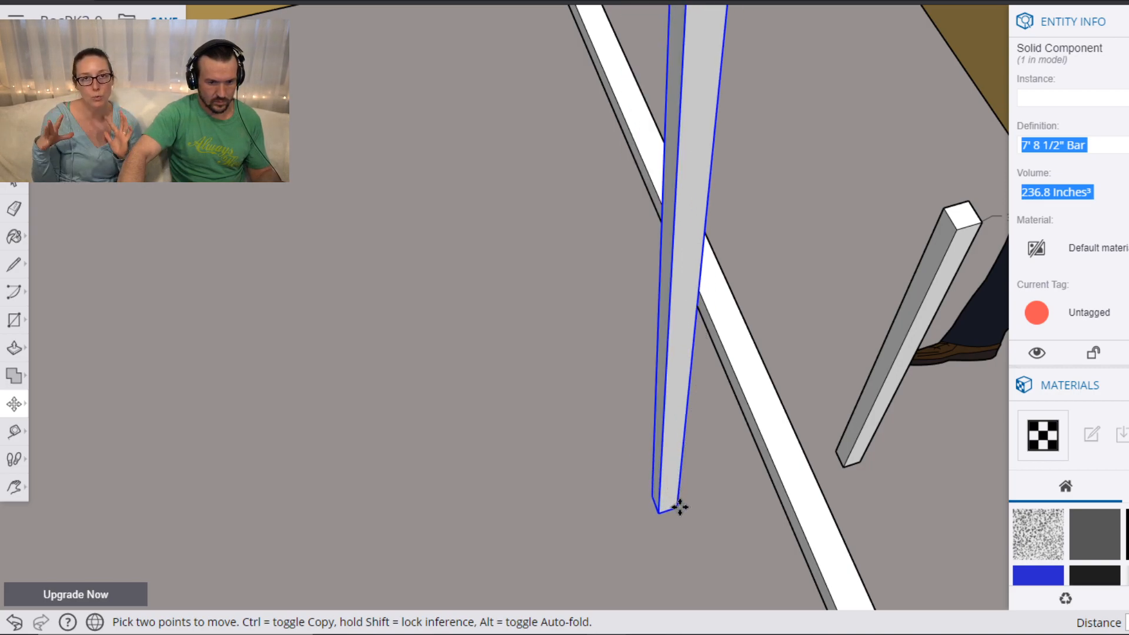
{"action": "left_click", "coordinate": [676, 525]}
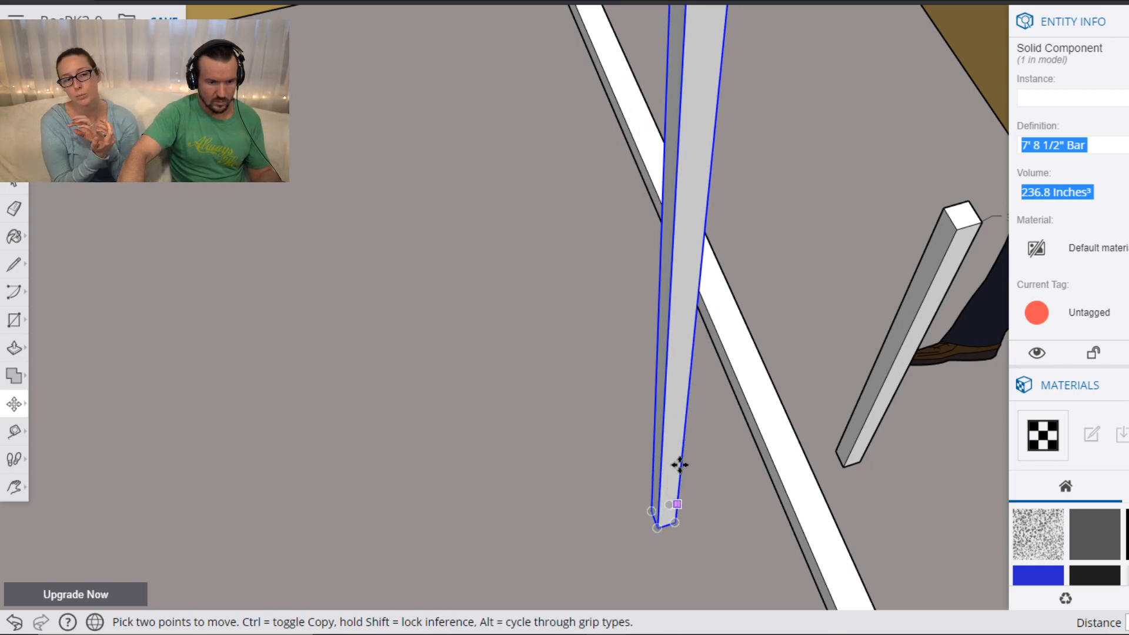
Shift the upright 7' 8 1/2" bar slightly along the 12' bar to line up with the end of the 10' bar.
{"action": "scroll", "coordinate": [709, 241], "scroll_direction": "down", "scroll_amount": 3}
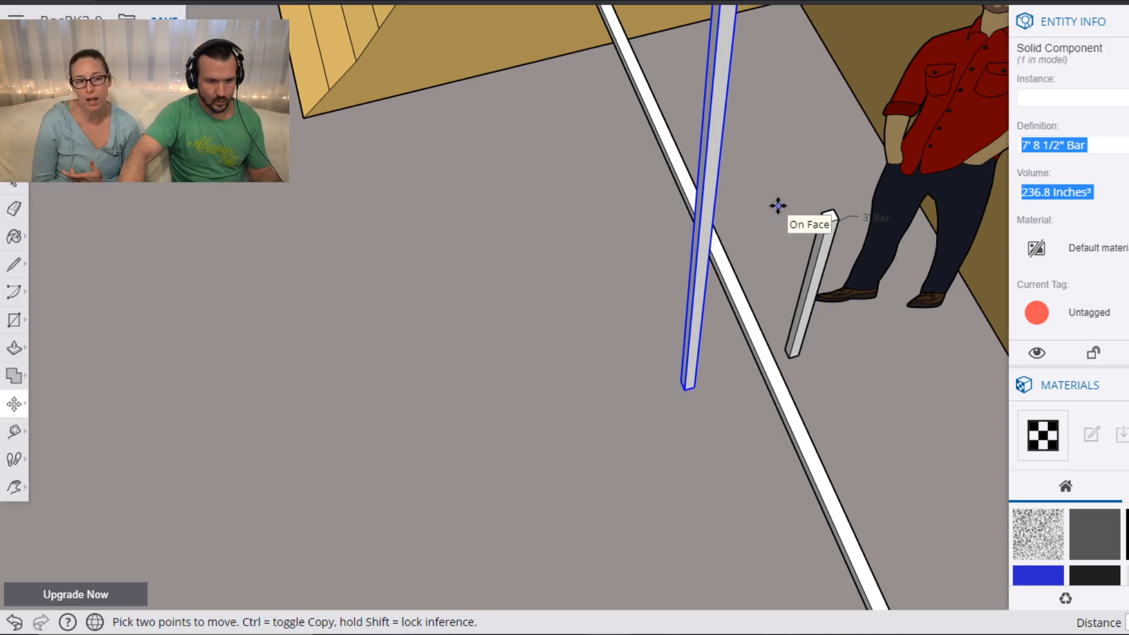
{"action": "scroll", "coordinate": [788, 187], "scroll_direction": "down", "scroll_amount": 3}
{"action": "middle_click_drag", "start_coordinate": [782, 119], "coordinate": [506, 226]}
{"action": "middle_click_drag", "start_coordinate": [822, 225], "coordinate": [285, 343]}
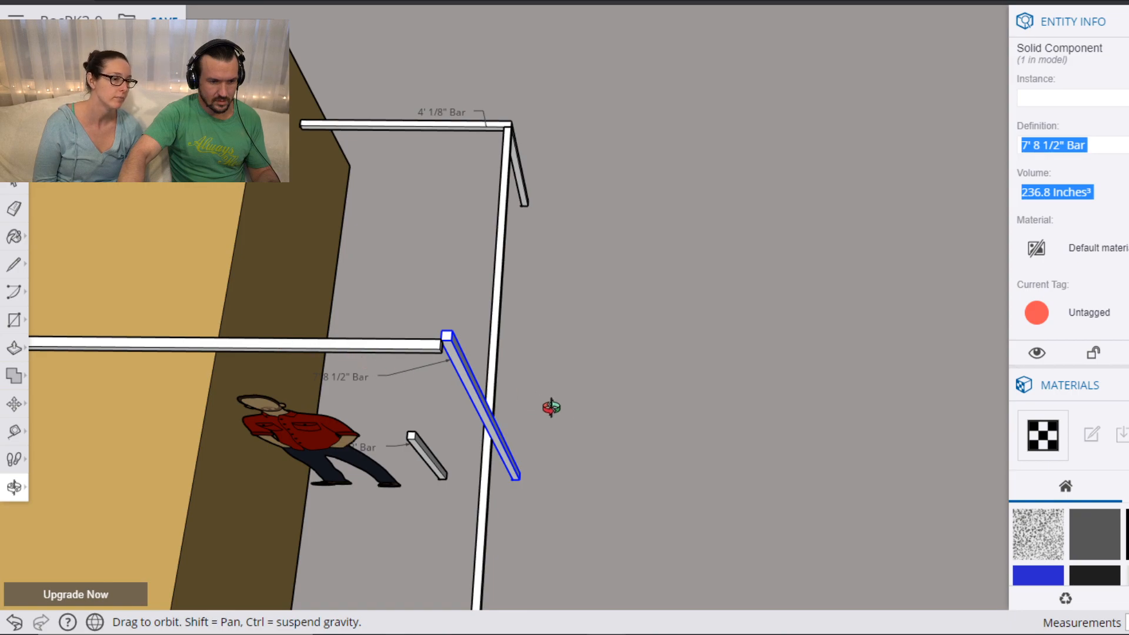
{"action": "scroll", "coordinate": [488, 438], "scroll_direction": "up", "scroll_amount": 3}
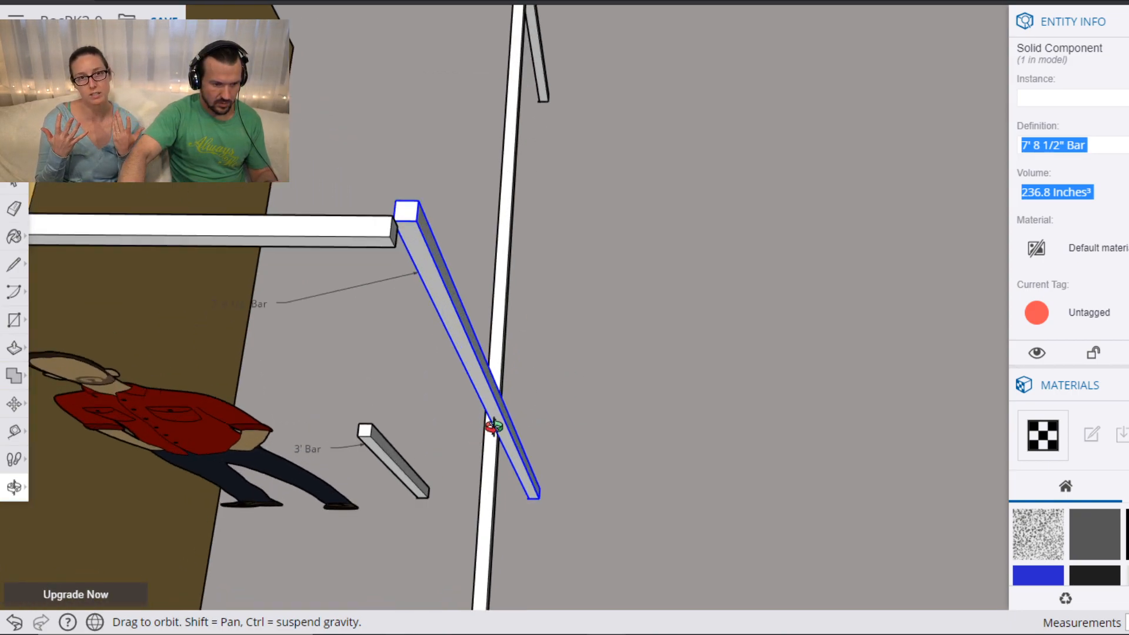
{"action": "scroll", "coordinate": [493, 428], "scroll_direction": "up", "scroll_amount": 2}
{"action": "key", "text": "m"}
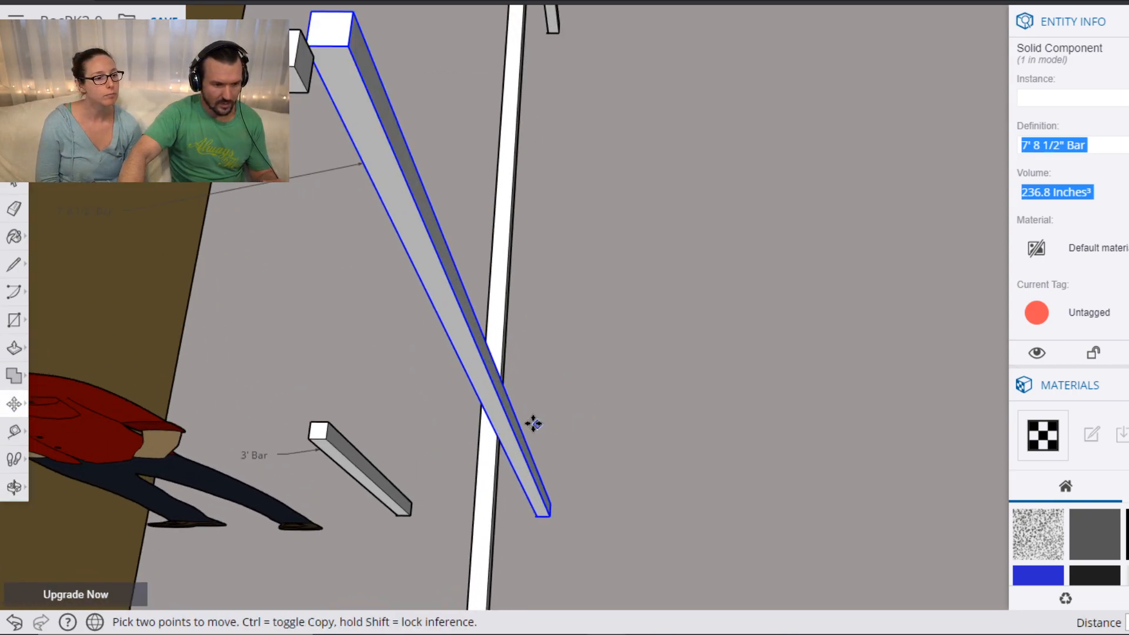
{"action": "left_click", "coordinate": [496, 444]}
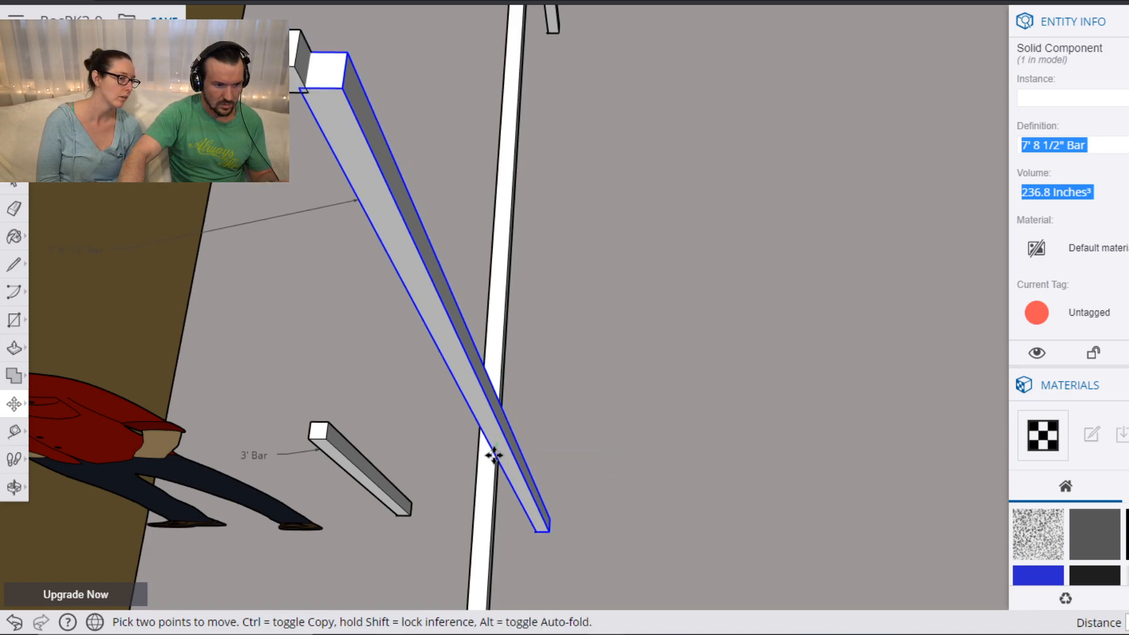
{"action": "left_click", "coordinate": [492, 454]}
Examine the upright 7' 8 1/2" bar's fit with the 10' and 12' bars, and the curved ramp, from several angles.
{"action": "key", "text": "o"}
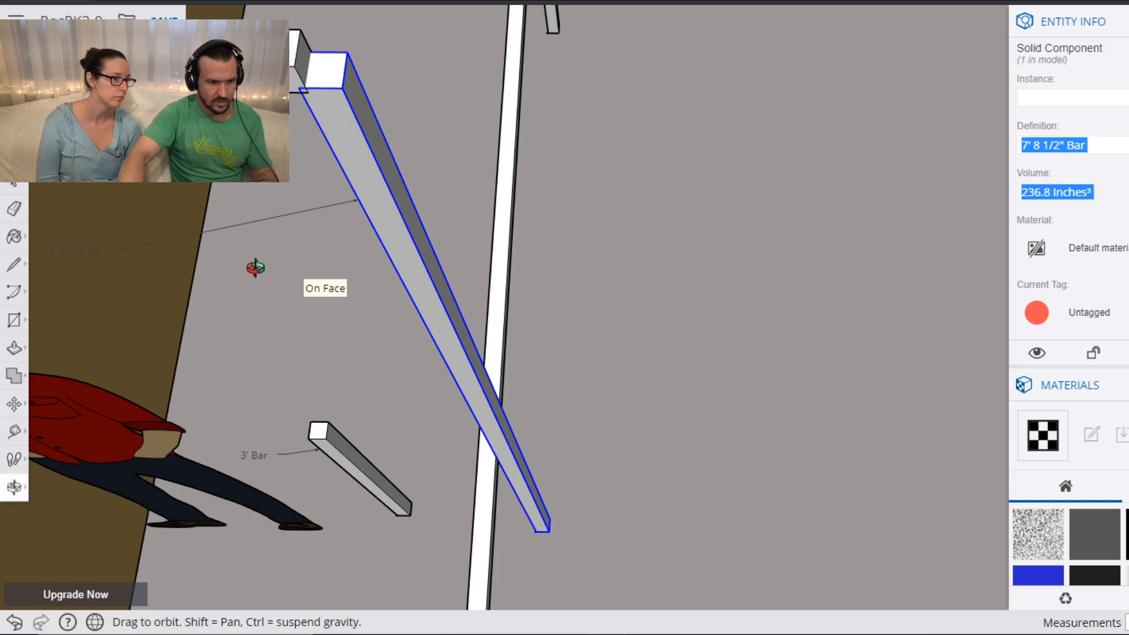
{"action": "key", "text": "h"}
{"action": "left_click_drag", "start_coordinate": [235, 272], "coordinate": [382, 287]}
{"action": "scroll", "coordinate": [484, 209], "scroll_direction": "down", "scroll_amount": 4}
{"action": "left_click_drag", "start_coordinate": [426, 202], "coordinate": [259, 147]}
{"action": "scroll", "coordinate": [491, 141], "scroll_direction": "down", "scroll_amount": 2}
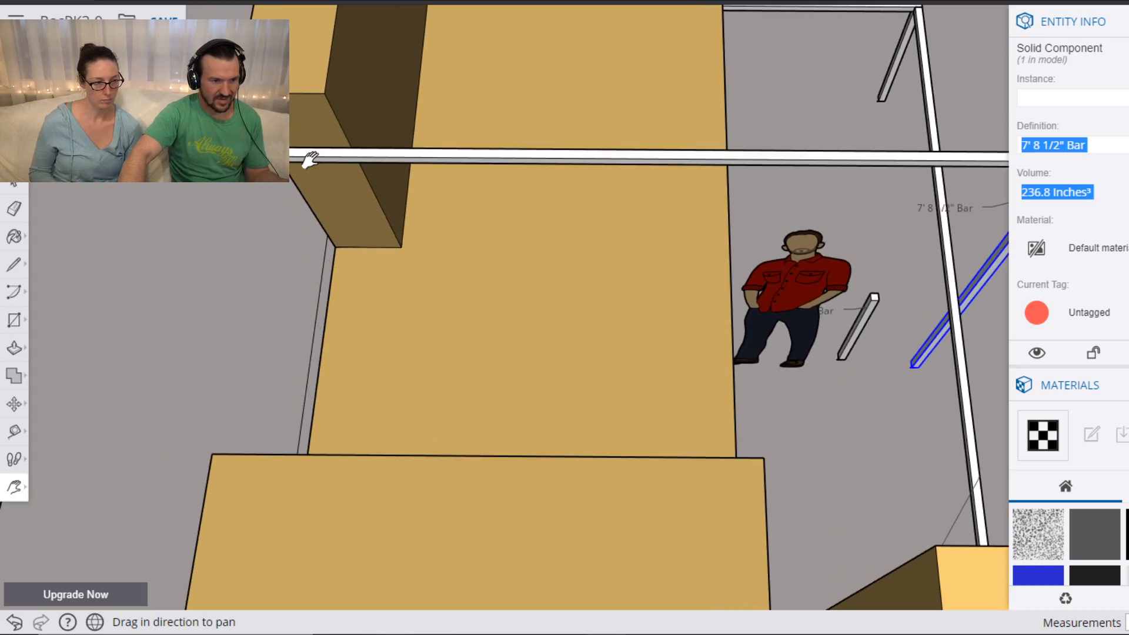
{"action": "left_click_drag", "start_coordinate": [693, 189], "coordinate": [698, 251]}
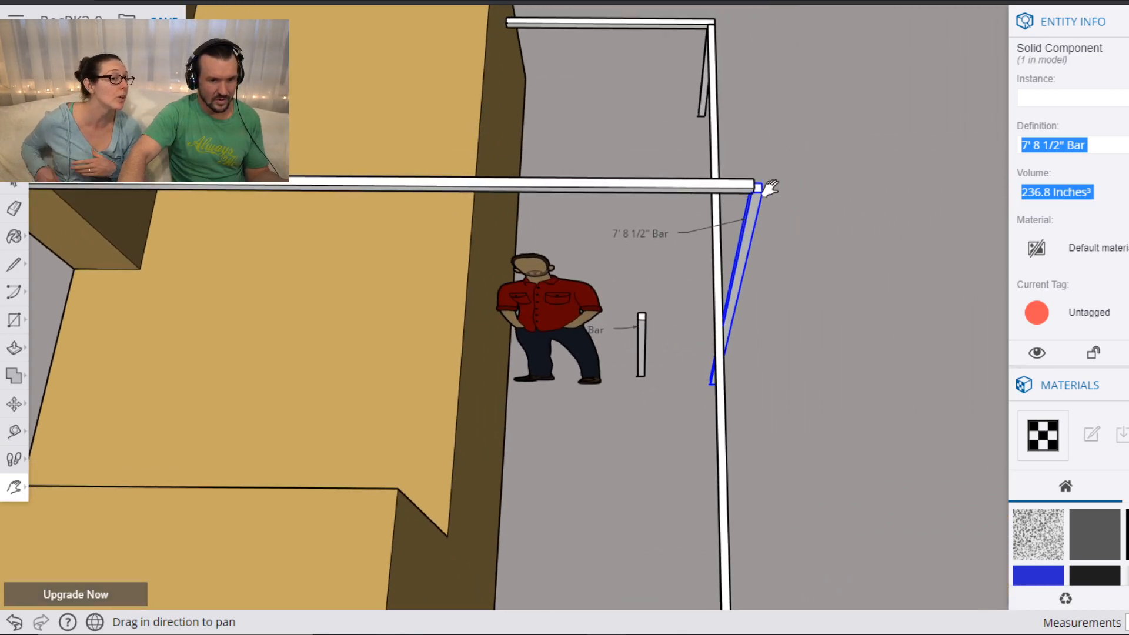
{"action": "left_click_drag", "start_coordinate": [413, 285], "coordinate": [360, 247]}
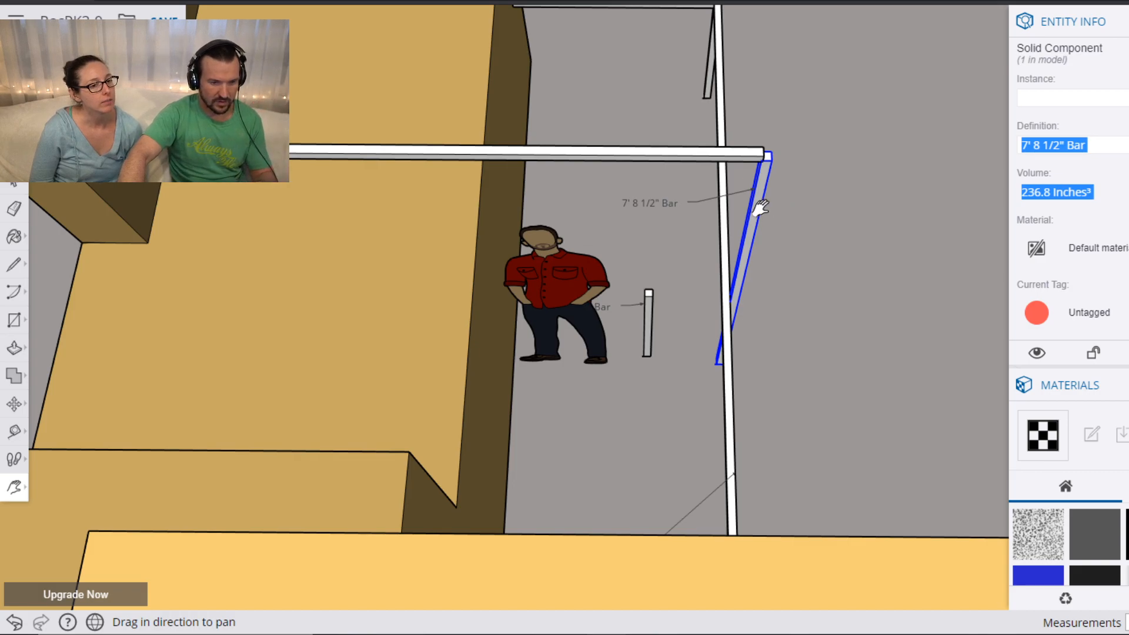
{"action": "scroll", "coordinate": [765, 210], "scroll_direction": "down", "scroll_amount": 2}
{"action": "key", "text": "o"}
{"action": "left_click_drag", "start_coordinate": [823, 151], "coordinate": [600, 183]}
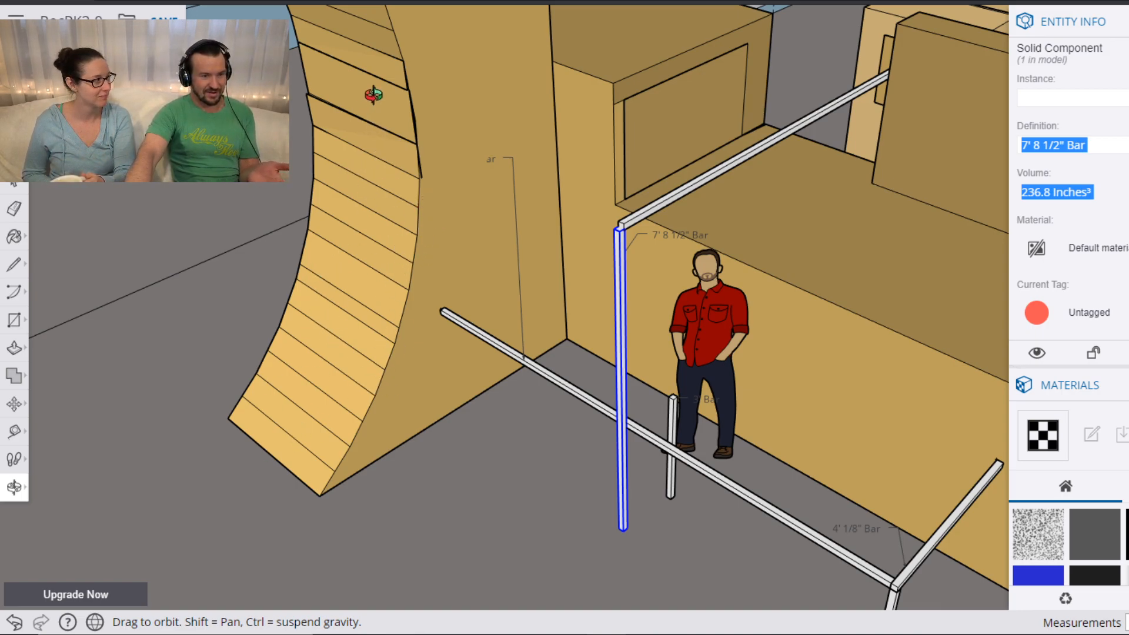
{"action": "scroll", "coordinate": [414, 173], "scroll_direction": "up", "scroll_amount": 5}
{"action": "scroll", "coordinate": [413, 167], "scroll_direction": "up", "scroll_amount": 2}
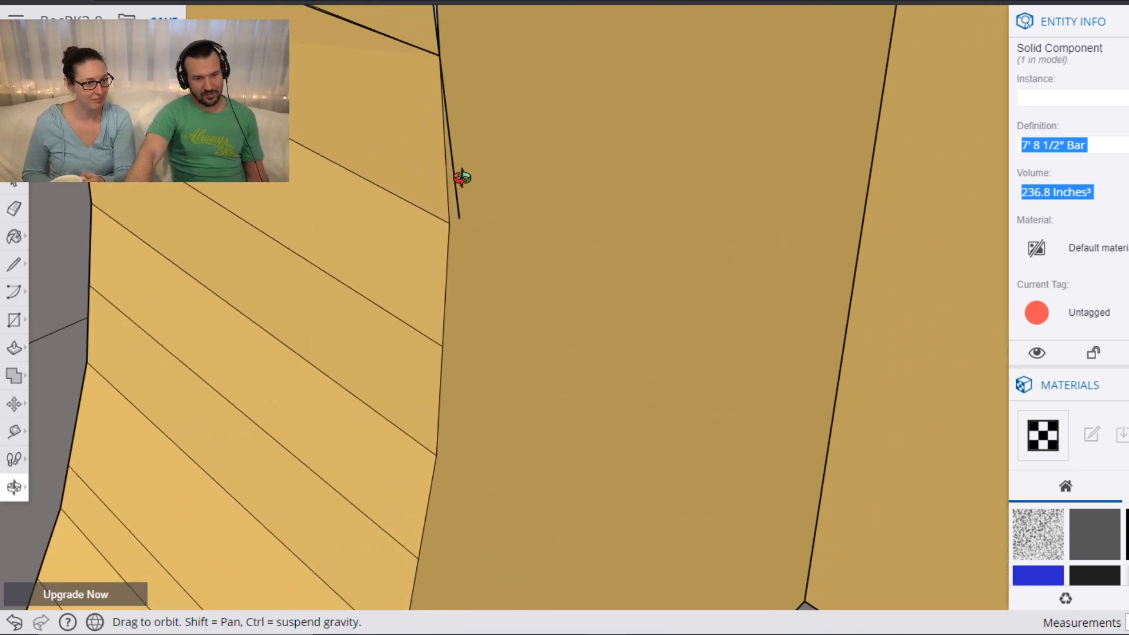
{"action": "scroll", "coordinate": [468, 176], "scroll_direction": "down", "scroll_amount": 5}
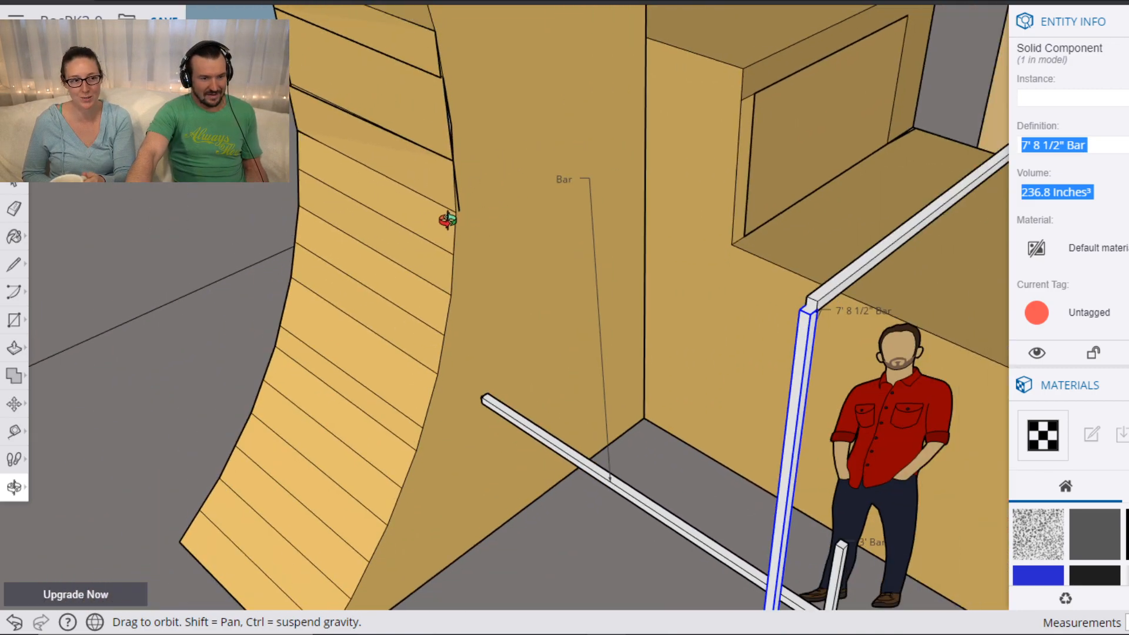
Try to shift the upright 3' bar at the corner where the 12' and 4' 1/8" bars meet.
{"action": "scroll", "coordinate": [453, 221], "scroll_direction": "down", "scroll_amount": 3}
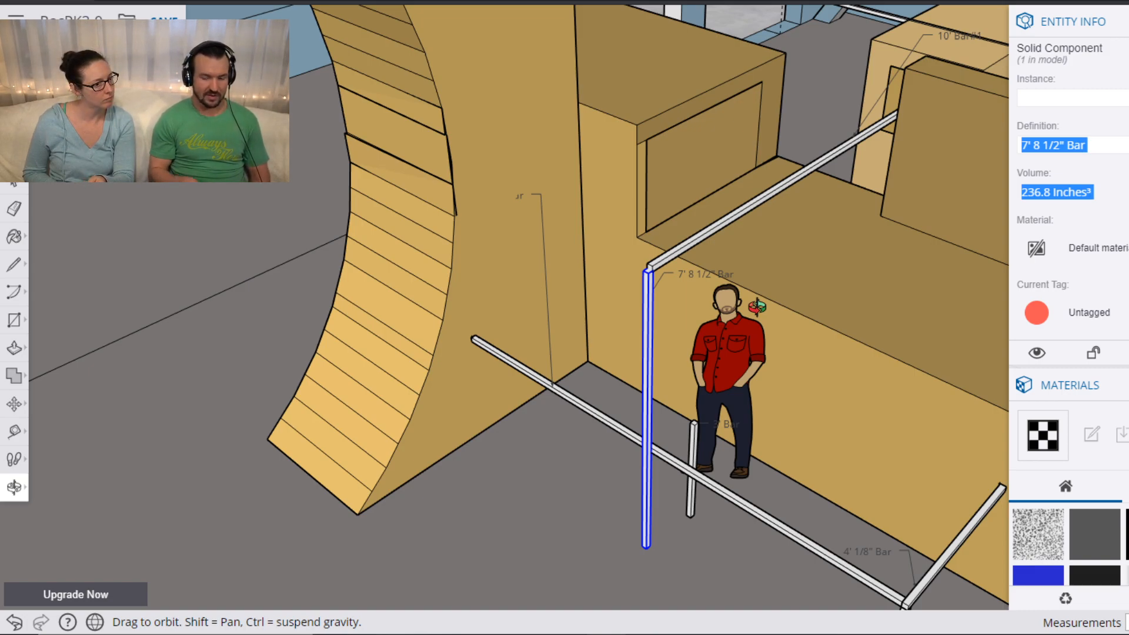
{"action": "left_click_drag", "start_coordinate": [701, 380], "coordinate": [546, 404]}
{"action": "scroll", "coordinate": [547, 405], "scroll_direction": "up", "scroll_amount": 6}
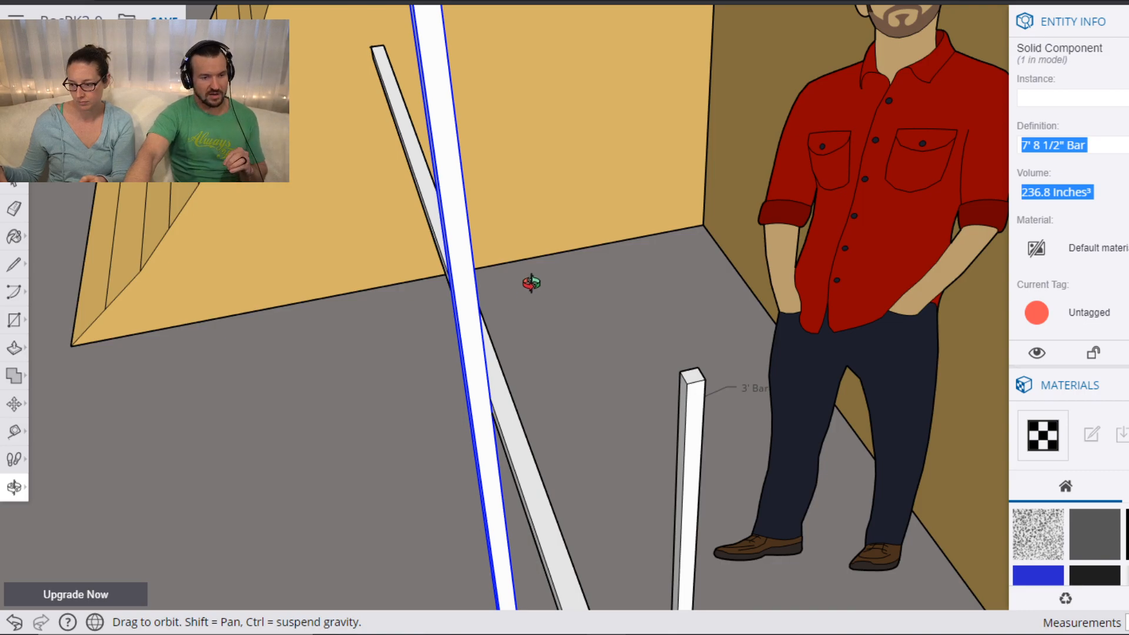
{"action": "left_click_drag", "start_coordinate": [553, 135], "coordinate": [746, 516]}
{"action": "key", "text": "h"}
{"action": "left_click_drag", "start_coordinate": [801, 481], "coordinate": [650, 360]}
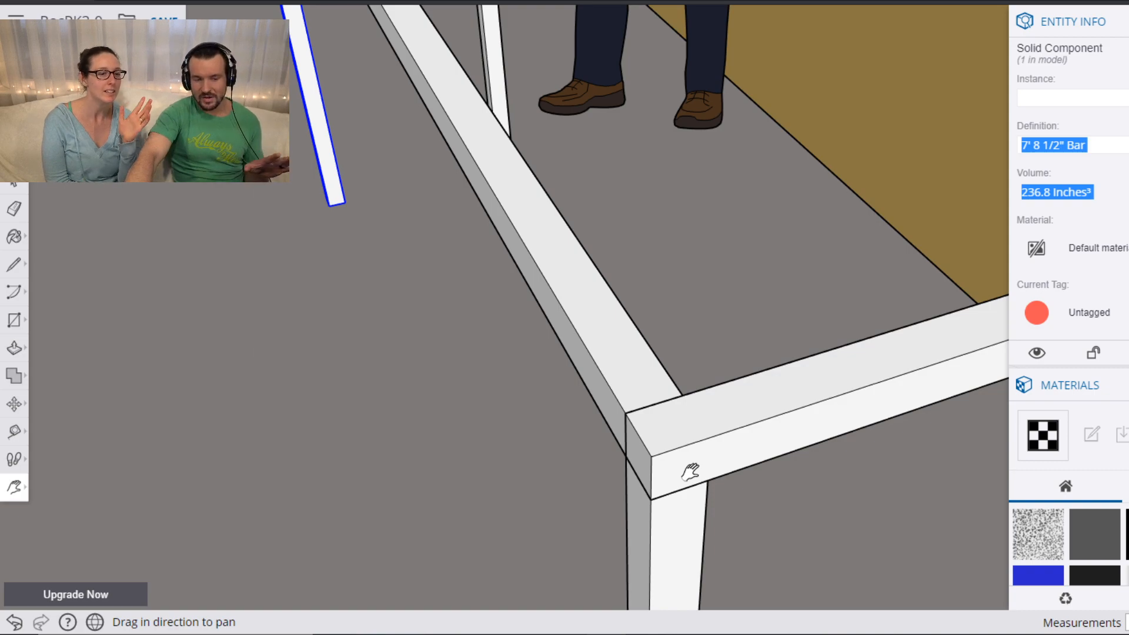
{"action": "key", "text": "space"}
{"action": "key", "text": "m"}
{"action": "key", "text": "space"}
{"action": "left_click", "coordinate": [686, 516]}
{"action": "key", "text": "m"}
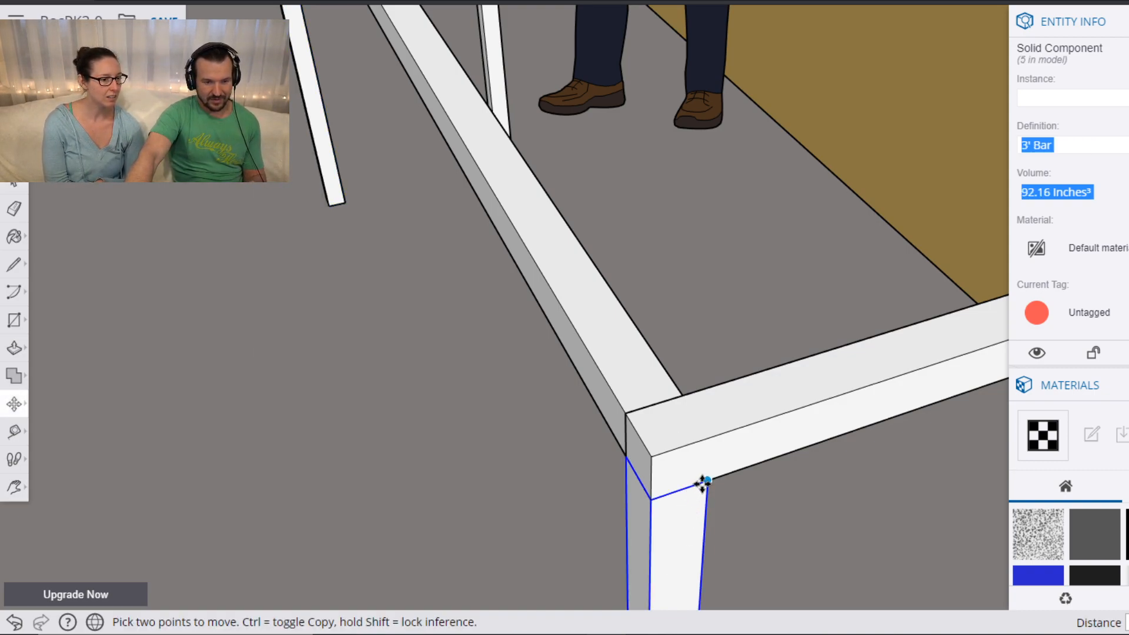
{"action": "left_click", "coordinate": [701, 482]}
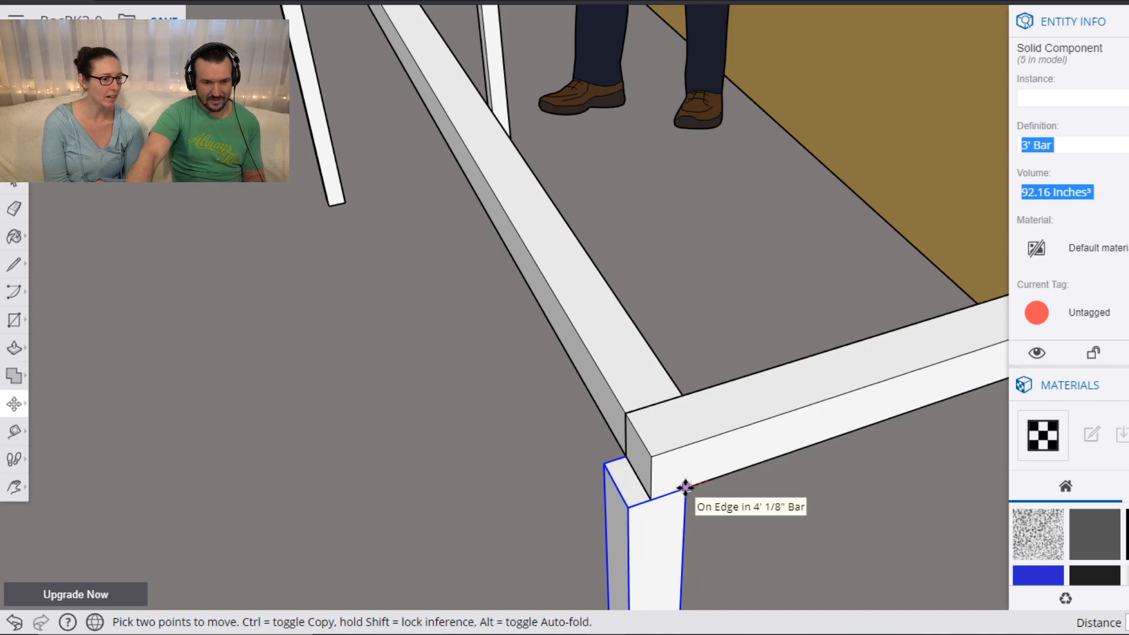
{"action": "left_click", "coordinate": [625, 413]}
{"action": "scroll", "coordinate": [647, 312], "scroll_direction": "down", "scroll_amount": 5}
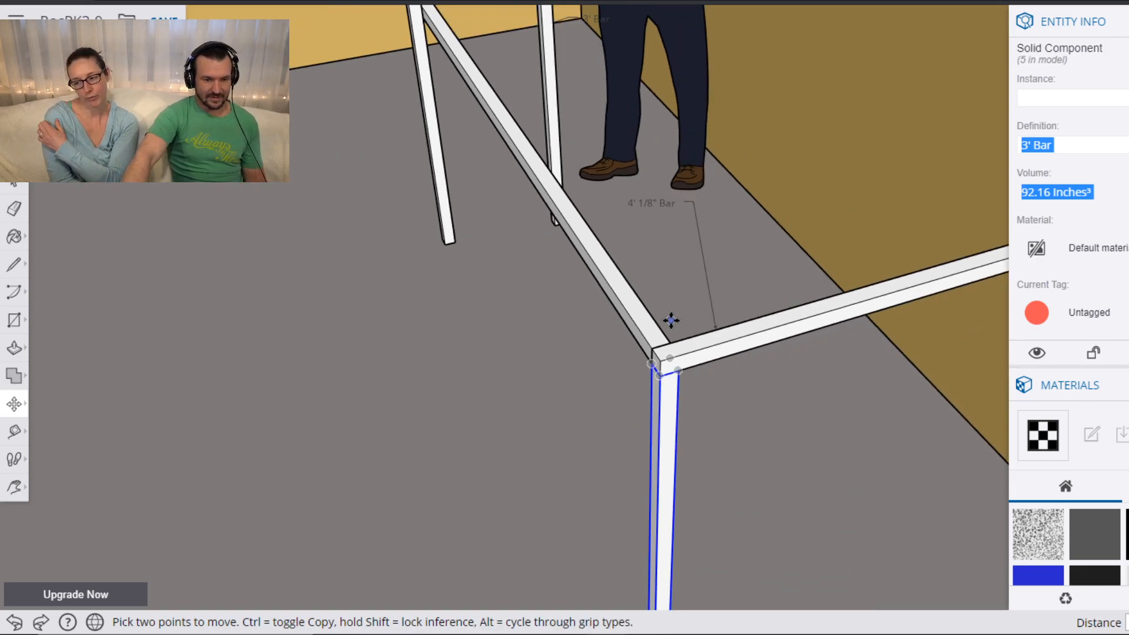
Mark a guide point about 6 1/16" below the tall box's upper corner and run a guide line from it across the gap to the wall.
{"action": "middle_click_drag", "start_coordinate": [722, 257], "coordinate": [856, 411], "text": "shift"}
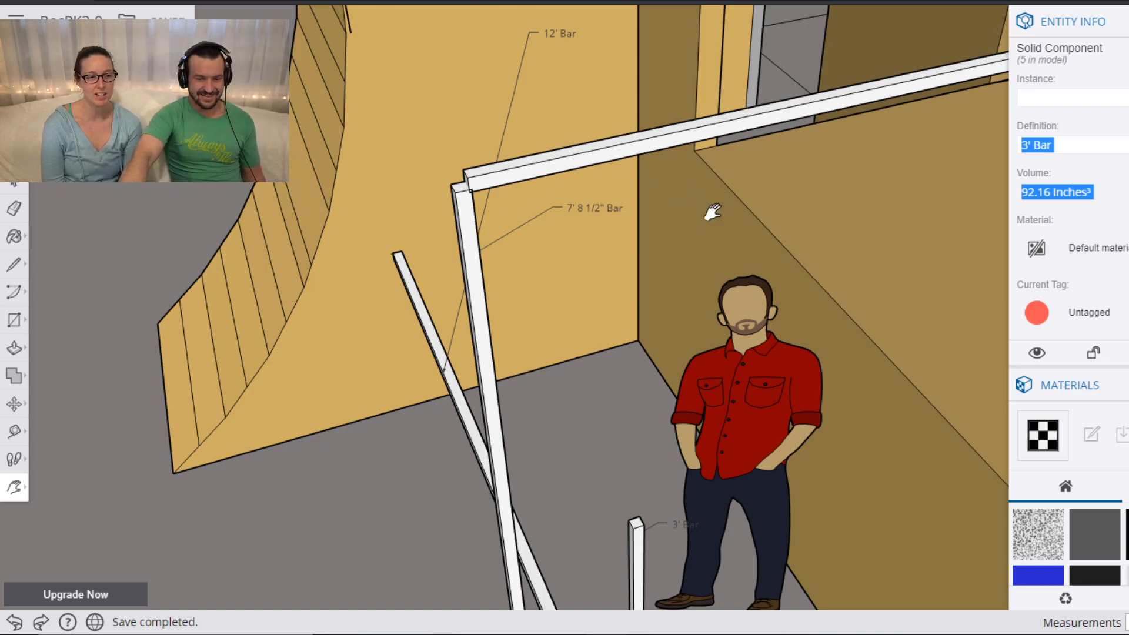
{"action": "scroll", "coordinate": [685, 213], "scroll_direction": "down", "scroll_amount": 6}
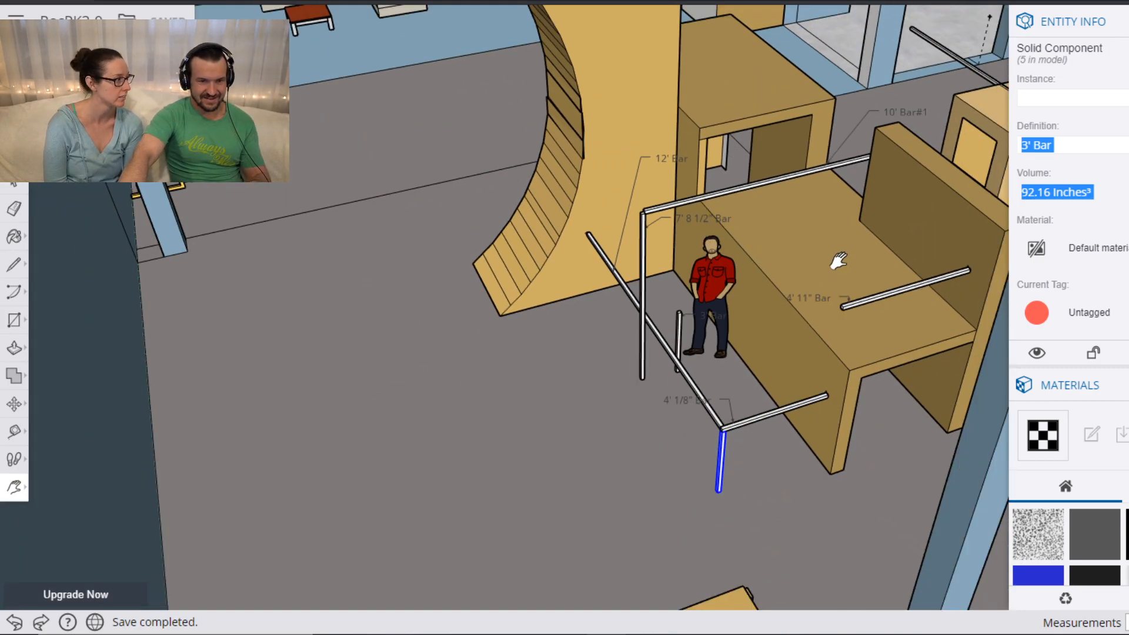
{"action": "key", "text": "o"}
{"action": "left_click_drag", "start_coordinate": [845, 164], "coordinate": [746, 124]}
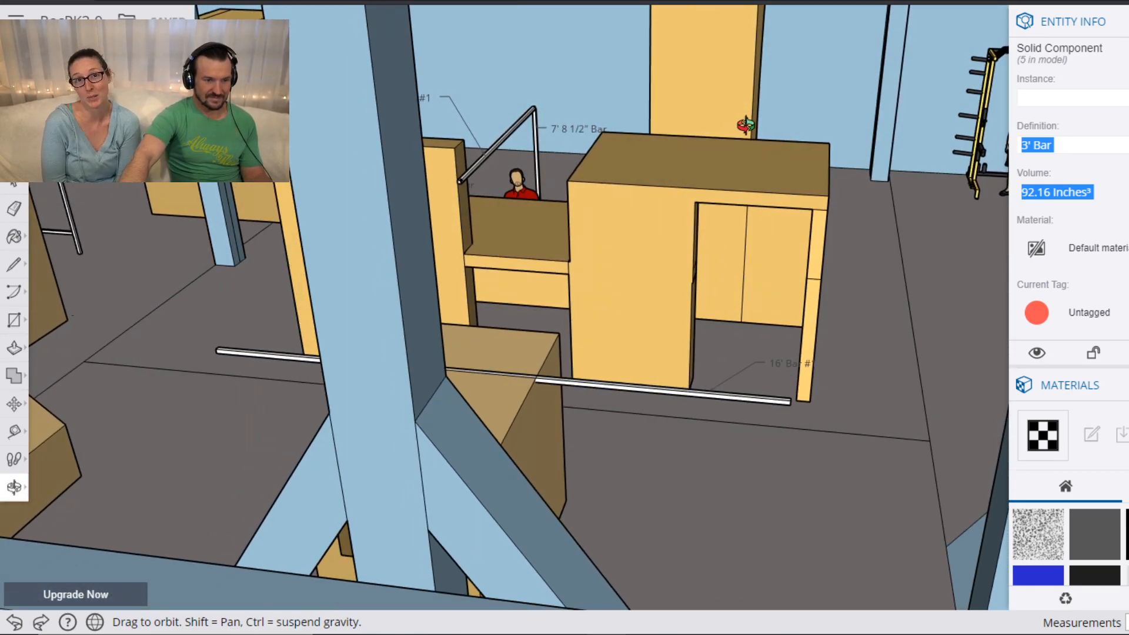
{"action": "scroll", "coordinate": [590, 189], "scroll_direction": "up", "scroll_amount": 4}
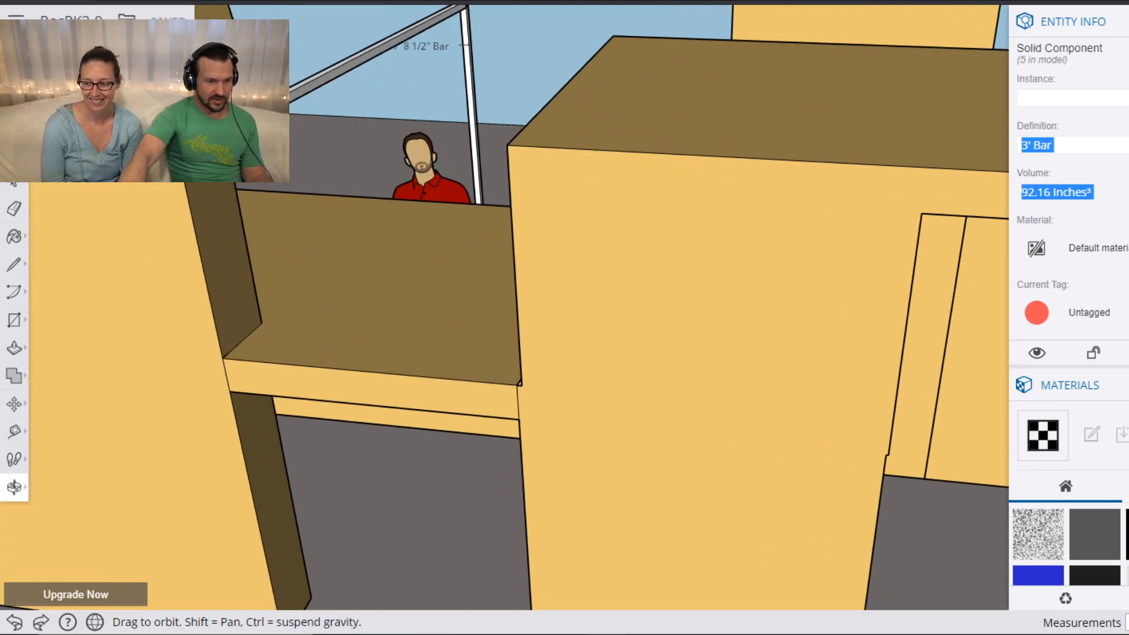
{"action": "key", "text": "t"}
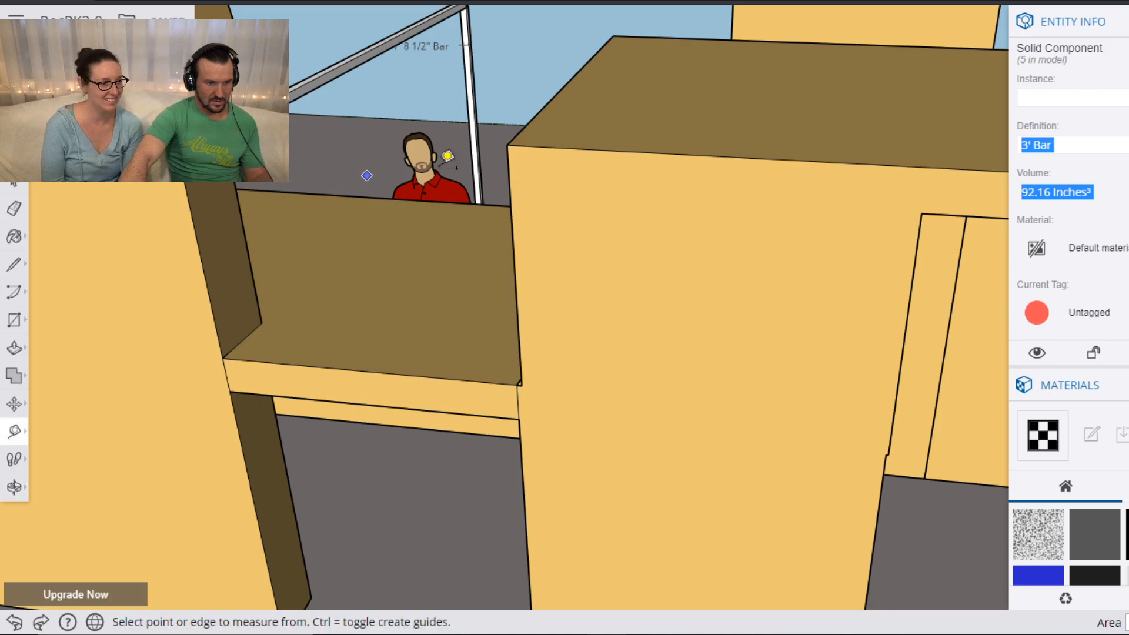
{"action": "left_click", "coordinate": [507, 145]}
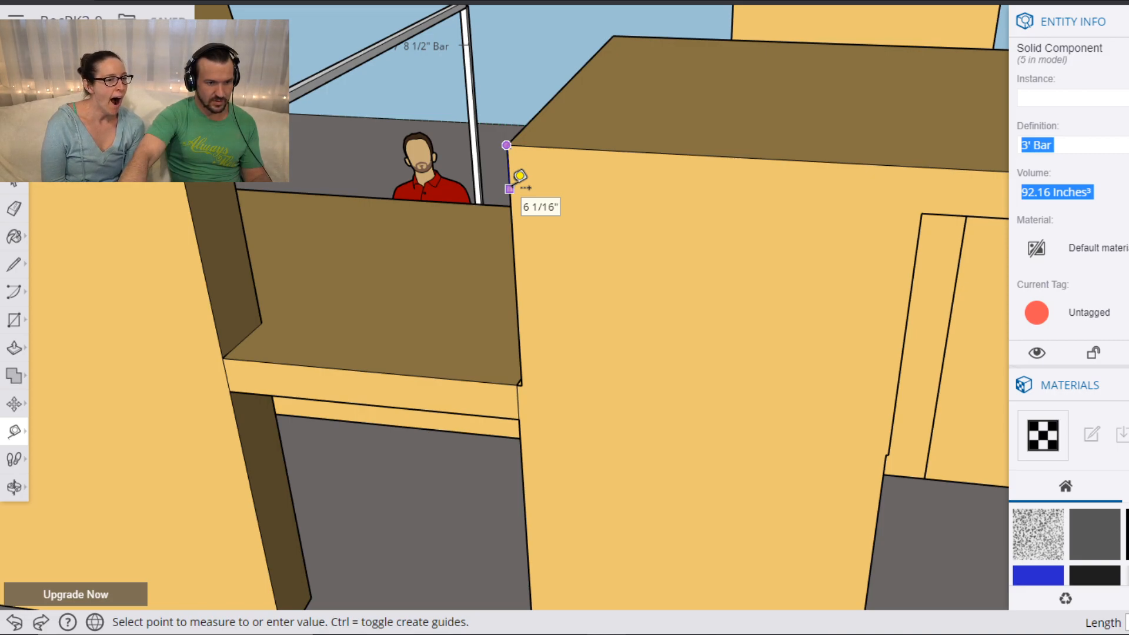
{"action": "left_click", "coordinate": [509, 189]}
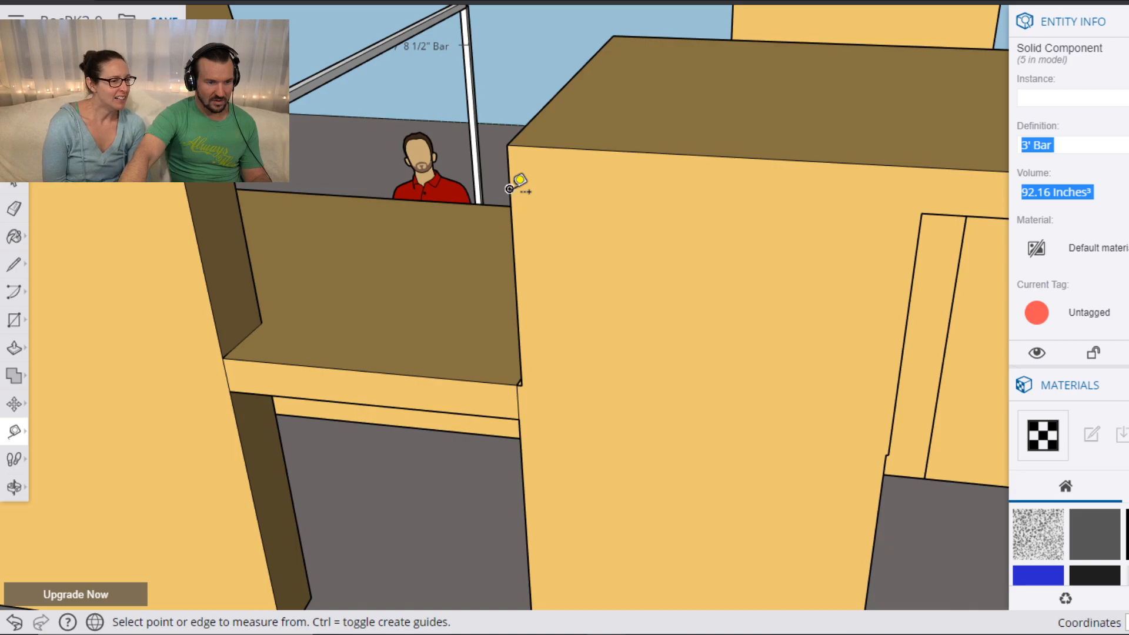
{"action": "left_click", "coordinate": [509, 188]}
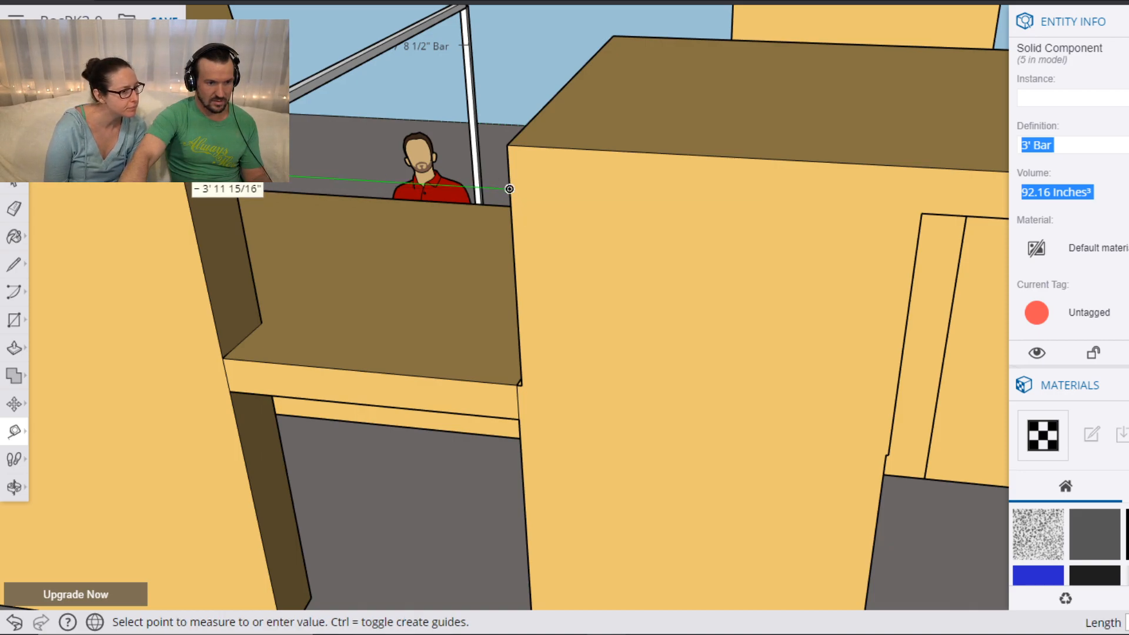
{"action": "left_click", "coordinate": [183, 169]}
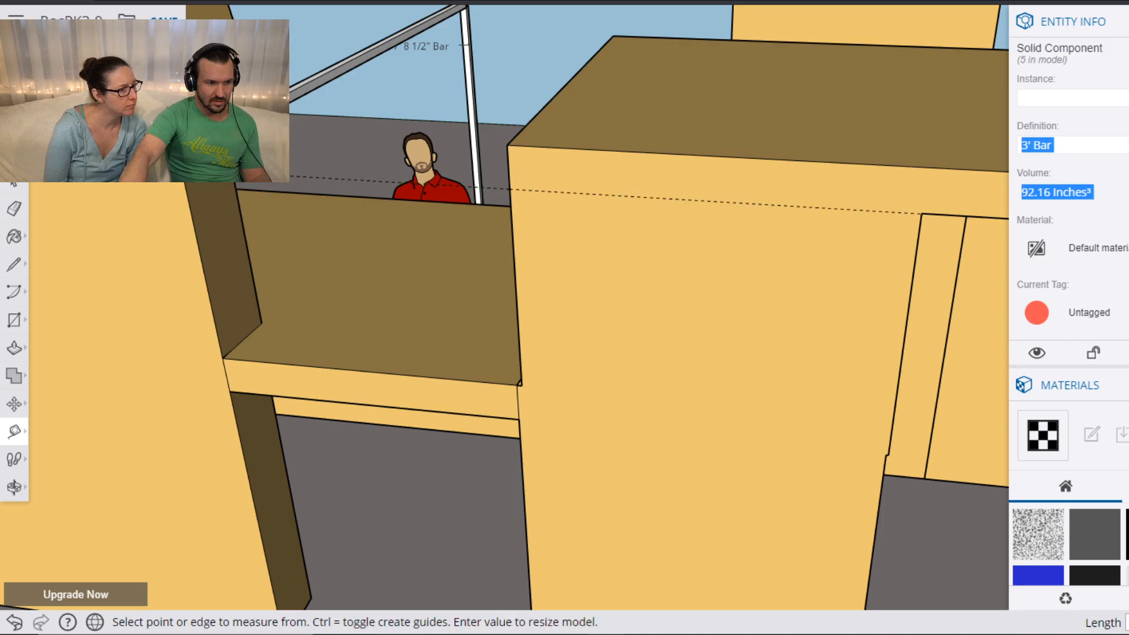
Move the 10' bar down so its wall end lines up with the guide line.
{"action": "scroll", "coordinate": [188, 176], "scroll_direction": "up", "scroll_amount": 2}
{"action": "key", "text": "space"}
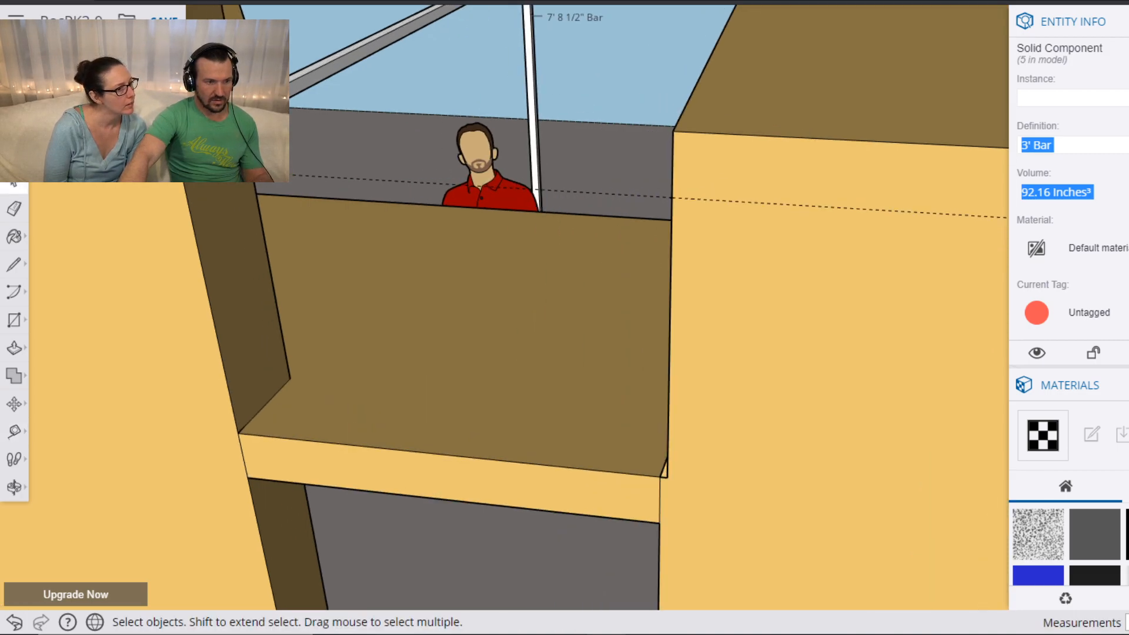
{"action": "left_click", "coordinate": [376, 42]}
{"action": "key", "text": "m"}
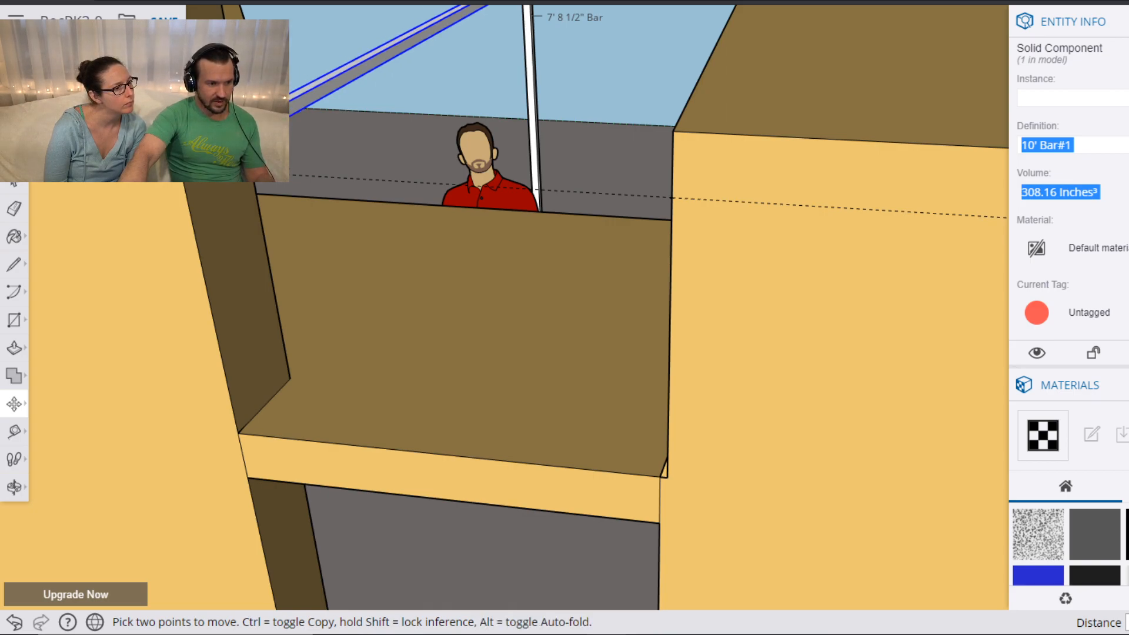
{"action": "scroll", "coordinate": [147, 168], "scroll_direction": "up", "scroll_amount": 3}
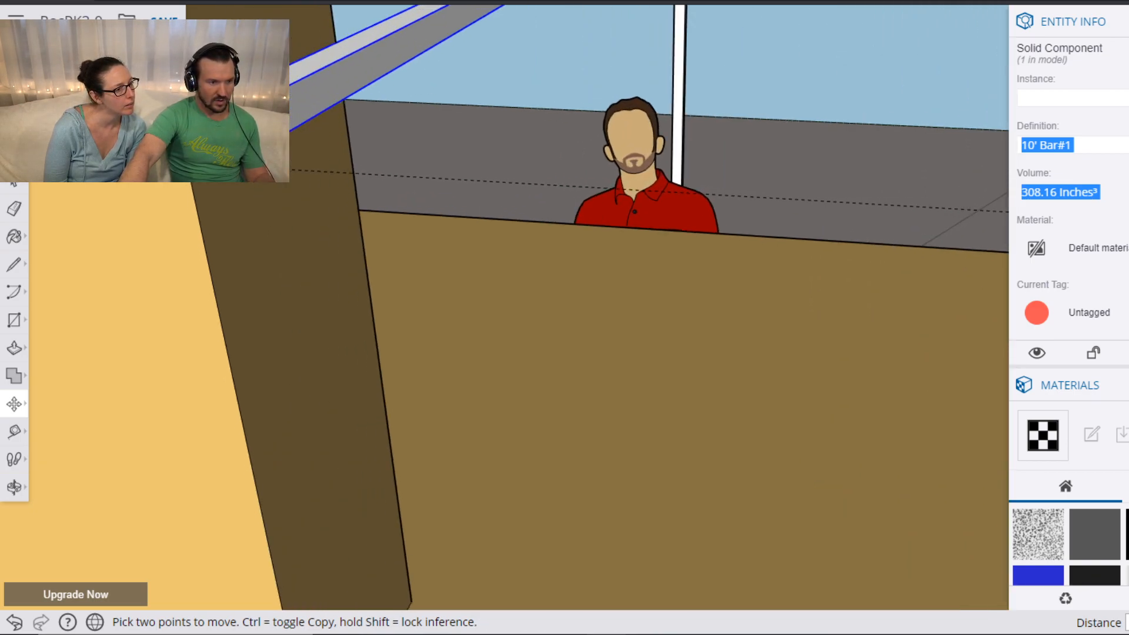
{"action": "left_click", "coordinate": [185, 150]}
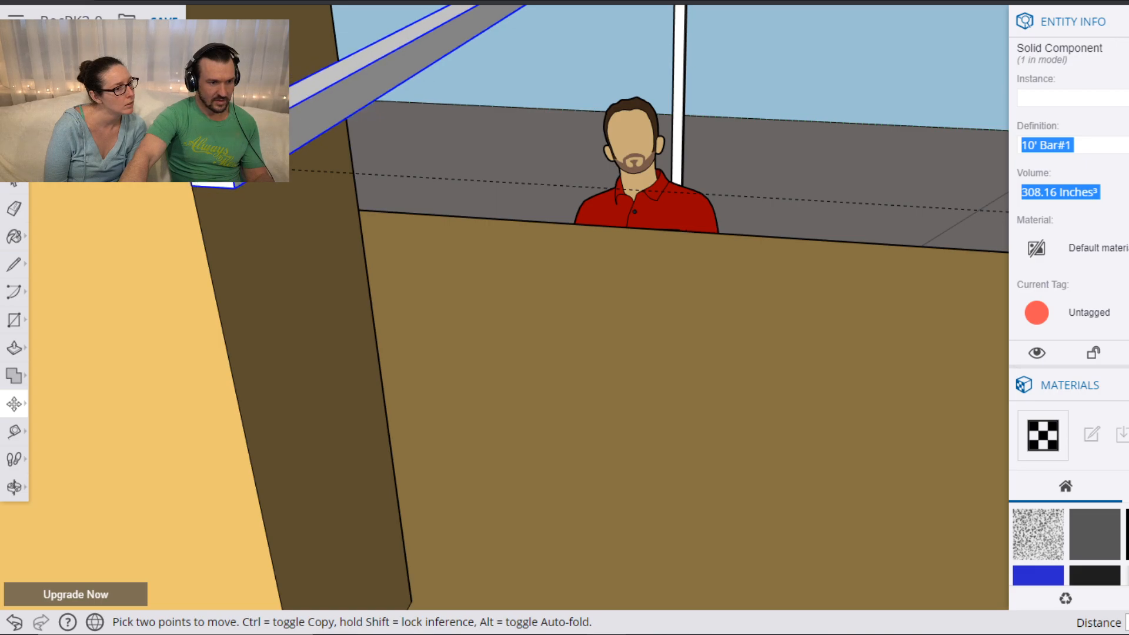
{"action": "scroll", "coordinate": [282, 188], "scroll_direction": "down", "scroll_amount": 6}
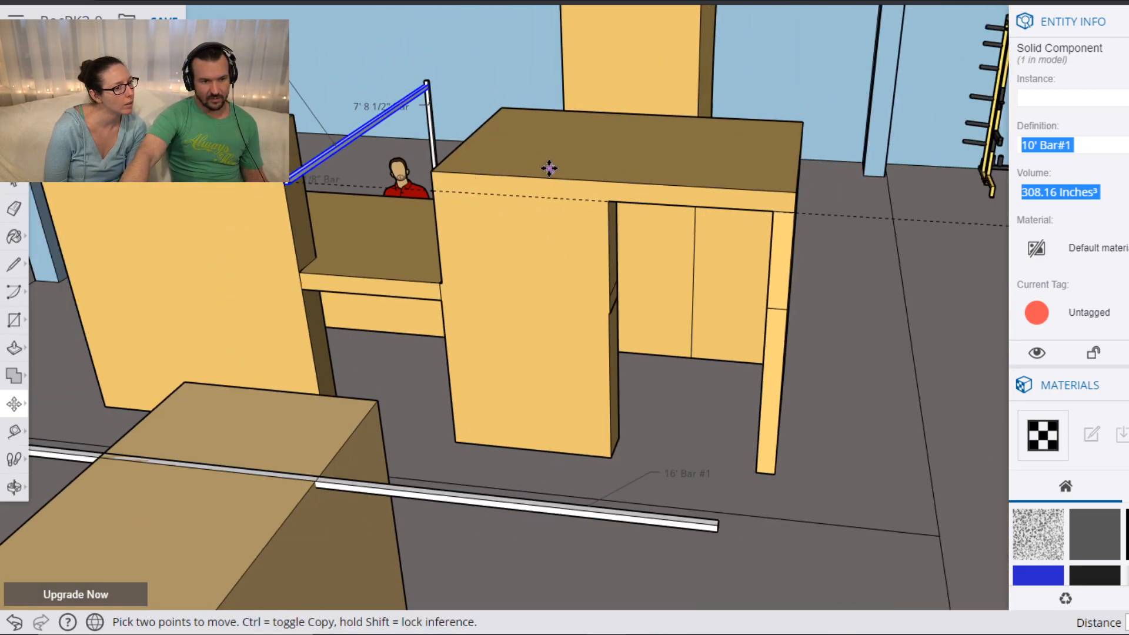
Delete the guide line running across the tall box and the gap.
{"action": "key", "text": "space"}
{"action": "left_click", "coordinate": [477, 193]}
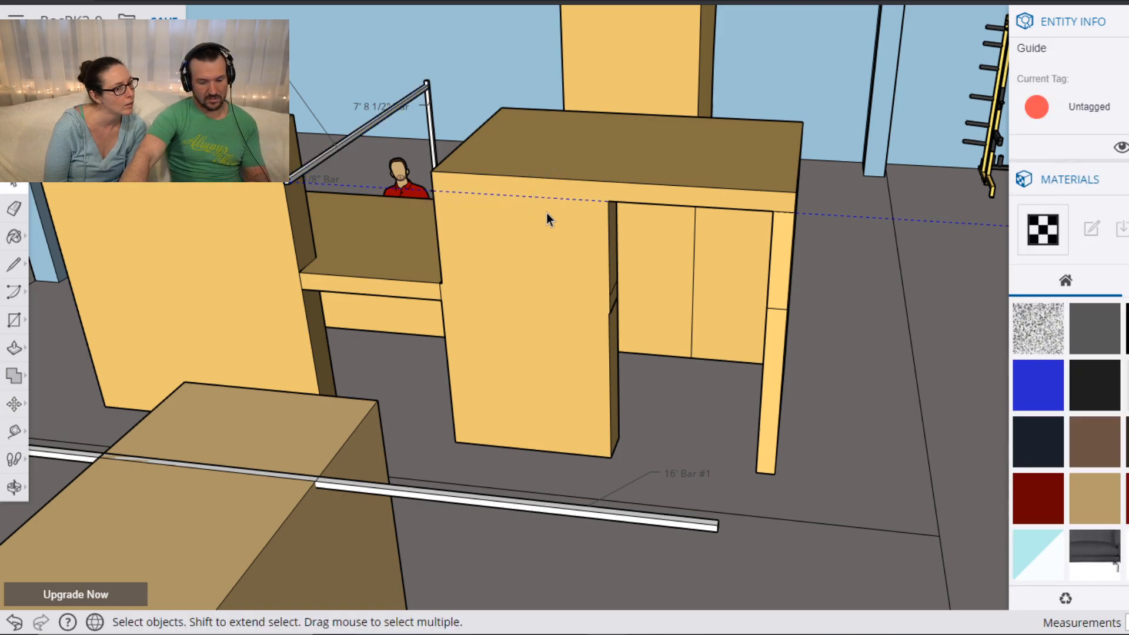
{"action": "key", "text": "Delete"}
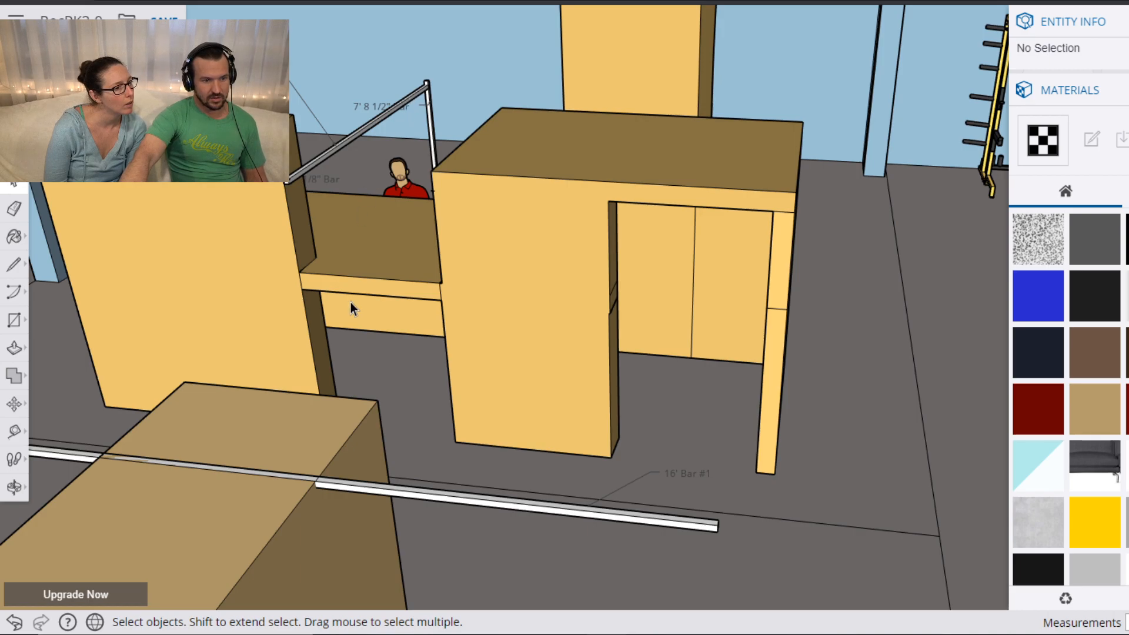
Shift the 10' bar lengthwise so its end sits flush against the face of the upright 7' 8 1/2" bar.
{"action": "middle_click_drag", "start_coordinate": [411, 98], "coordinate": [928, 203]}
{"action": "scroll", "coordinate": [832, 170], "scroll_direction": "up", "scroll_amount": 8}
{"action": "scroll", "coordinate": [829, 143], "scroll_direction": "down", "scroll_amount": 5}
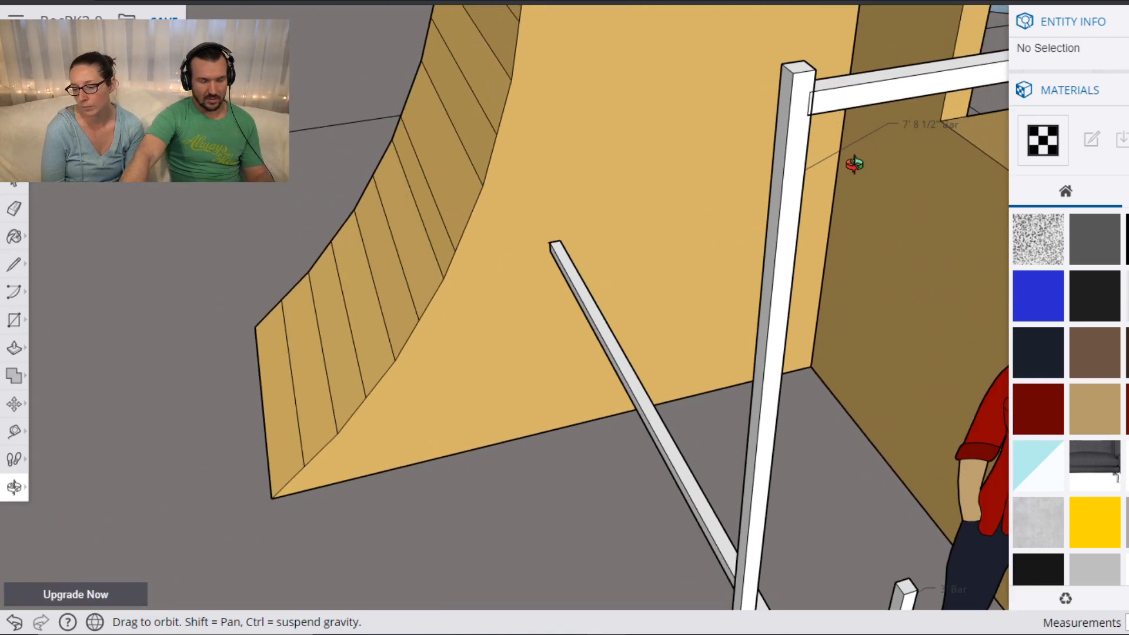
{"action": "key", "text": "space"}
{"action": "left_click", "coordinate": [825, 110]}
{"action": "scroll", "coordinate": [827, 120], "scroll_direction": "up", "scroll_amount": 5}
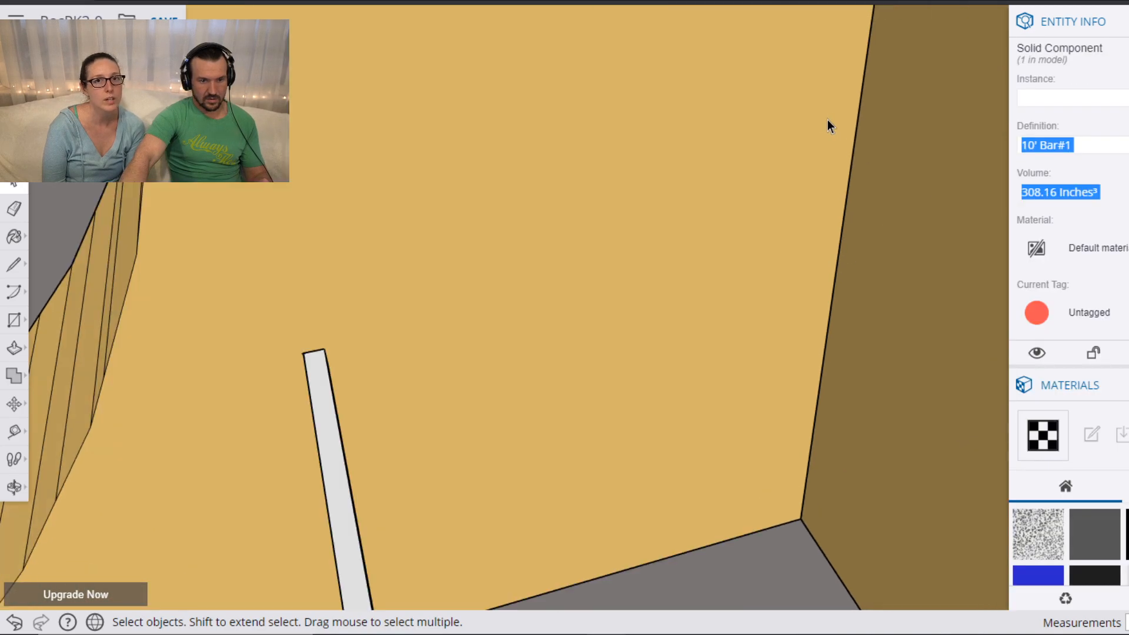
{"action": "scroll", "coordinate": [825, 118], "scroll_direction": "down", "scroll_amount": 3}
{"action": "key", "text": "m"}
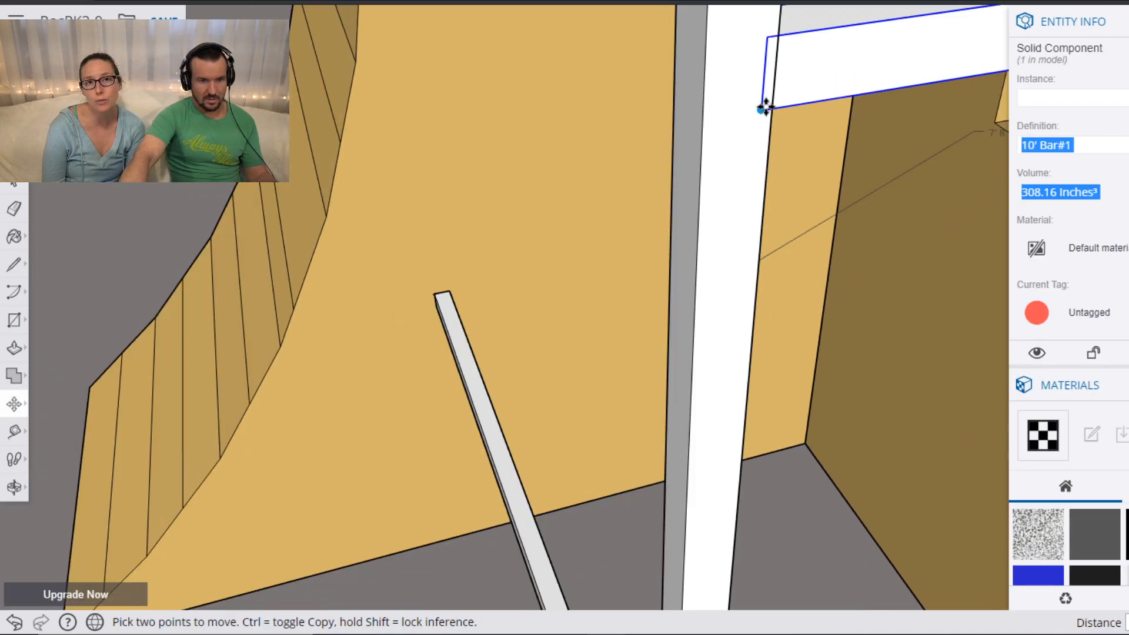
{"action": "left_click", "coordinate": [758, 108]}
{"action": "left_click", "coordinate": [771, 107]}
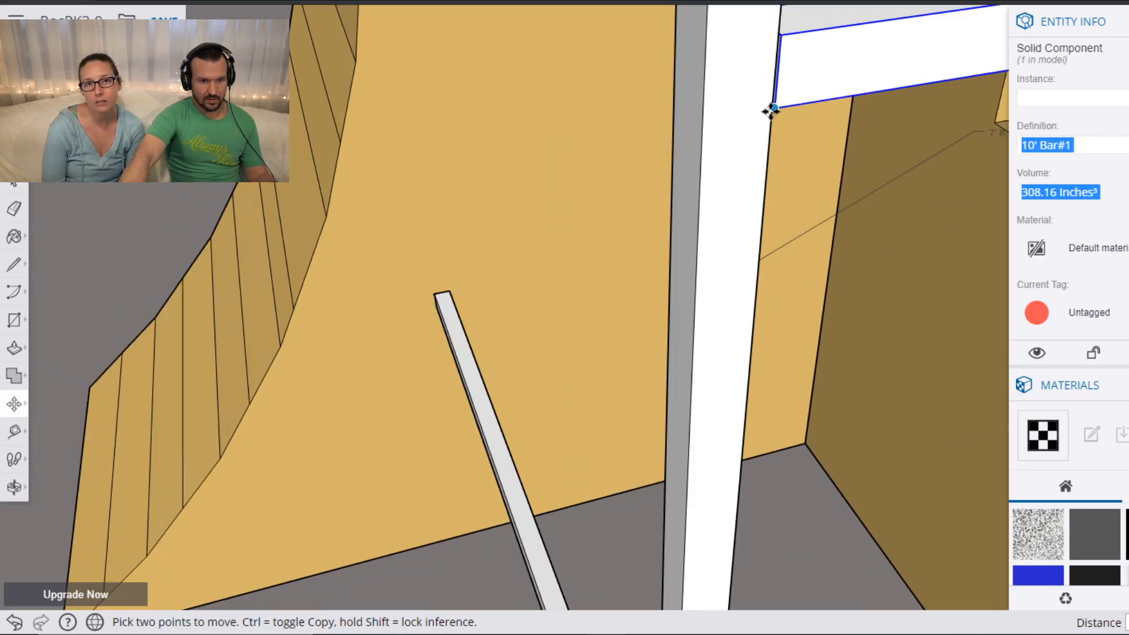
{"action": "key", "text": "z"}
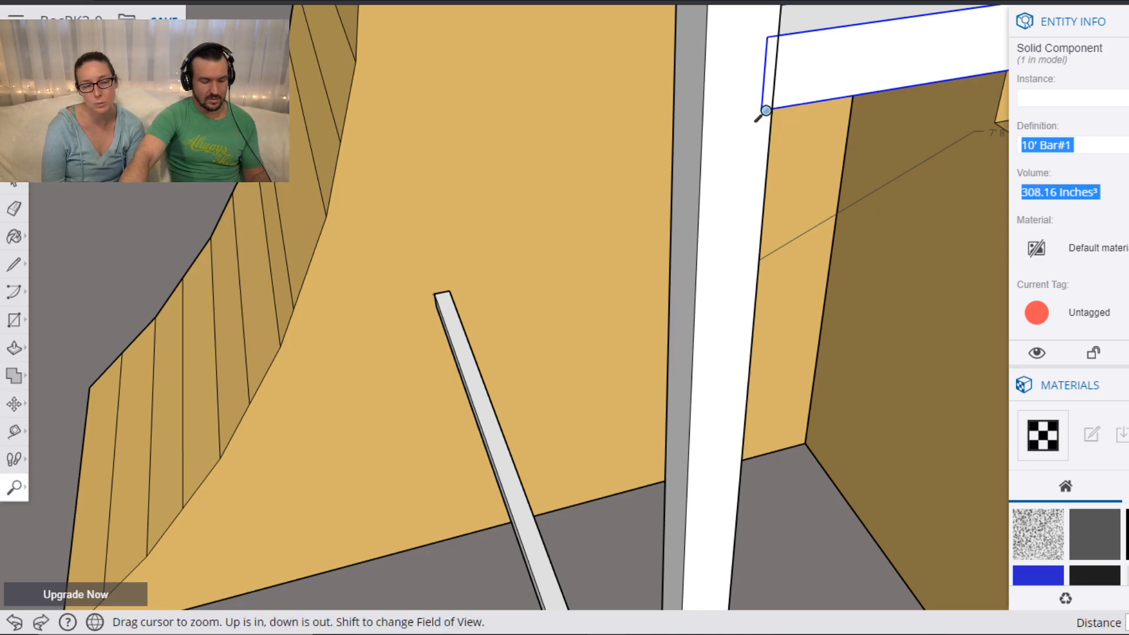
{"action": "key", "text": "m"}
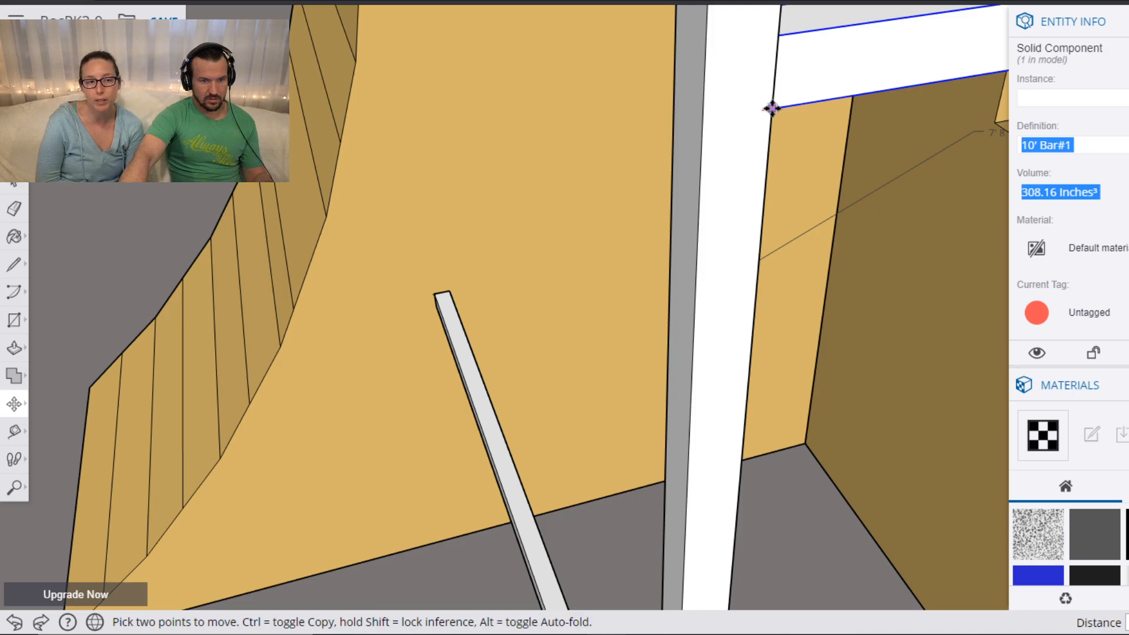
{"action": "scroll", "coordinate": [823, 111], "scroll_direction": "down", "scroll_amount": 5}
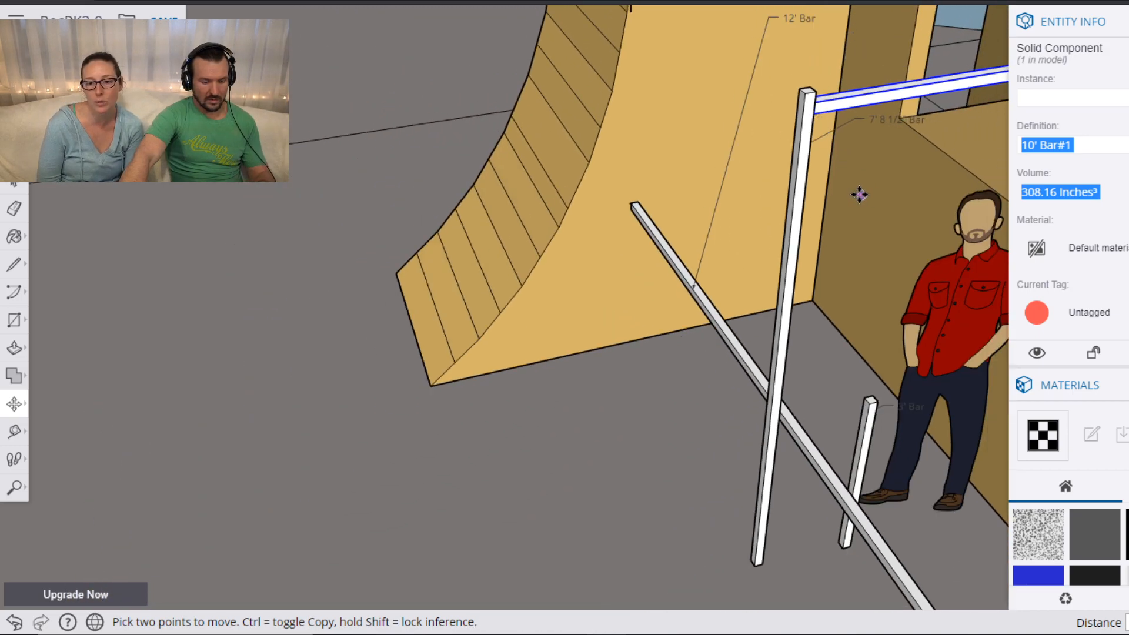
Delete the leftover guide point on the tall box's vertical edge.
{"action": "key", "text": "h"}
{"action": "left_click_drag", "start_coordinate": [899, 138], "coordinate": [617, 341]}
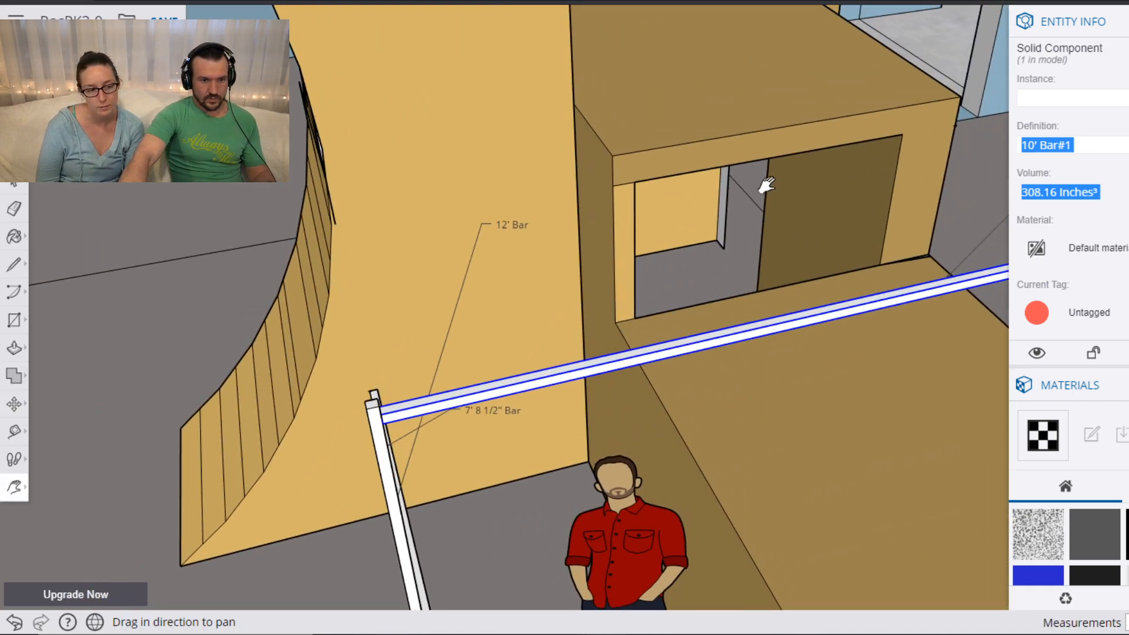
{"action": "left_click_drag", "start_coordinate": [759, 100], "coordinate": [469, 166]}
{"action": "key", "text": "o"}
{"action": "left_click_drag", "start_coordinate": [536, 115], "coordinate": [396, 68]}
{"action": "key", "text": "h"}
{"action": "left_click_drag", "start_coordinate": [434, 134], "coordinate": [519, 146]}
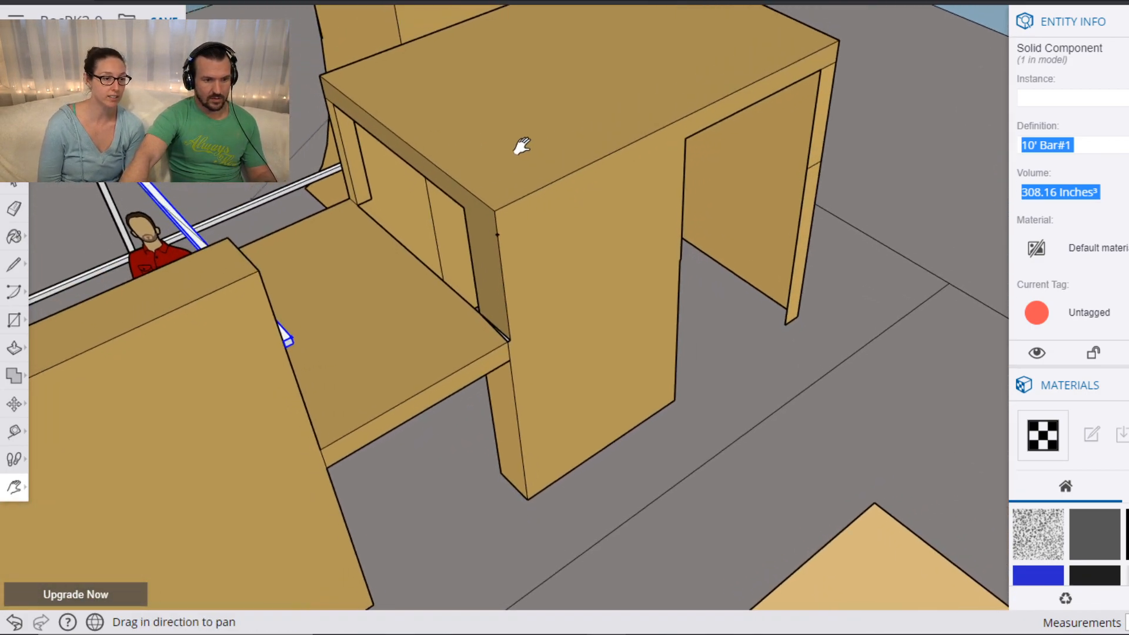
{"action": "scroll", "coordinate": [510, 210], "scroll_direction": "up", "scroll_amount": 2}
{"action": "scroll", "coordinate": [510, 210], "scroll_direction": "up", "scroll_amount": 1}
{"action": "key", "text": "space"}
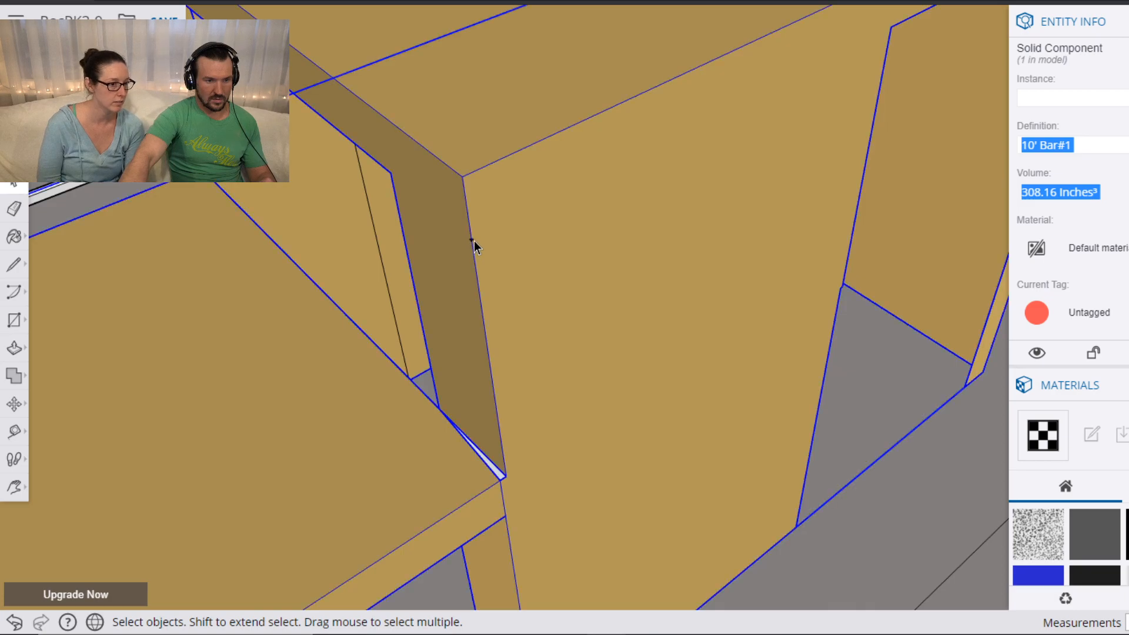
{"action": "left_click", "coordinate": [472, 242]}
{"action": "left_click", "coordinate": [470, 240]}
{"action": "key", "text": "Delete"}
{"action": "scroll", "coordinate": [597, 168], "scroll_direction": "down", "scroll_amount": 5}
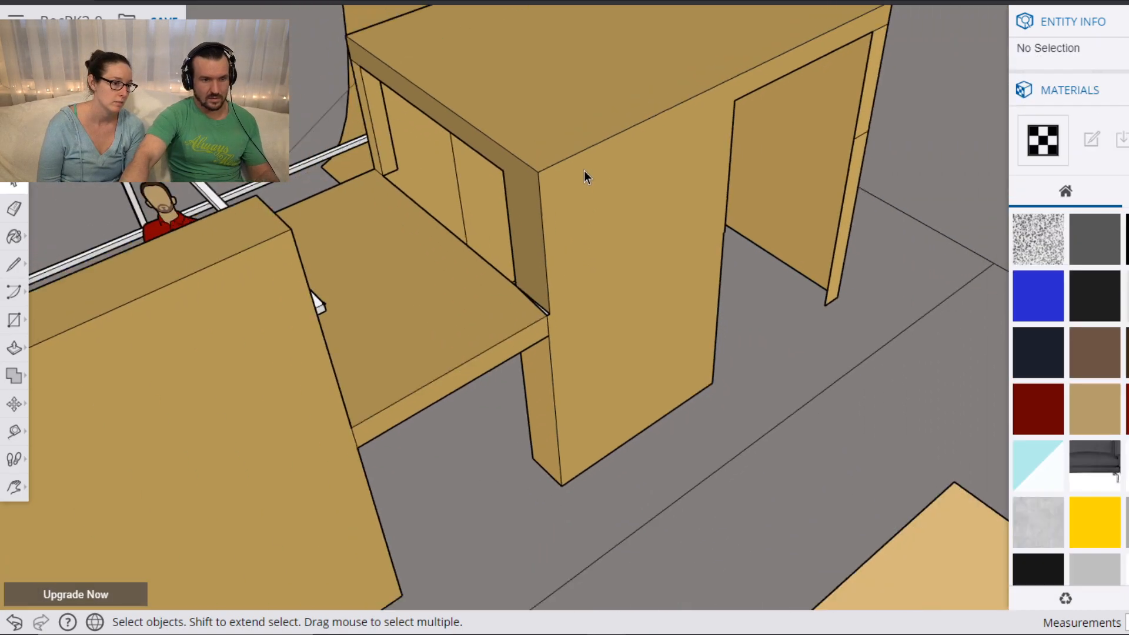
Measure across the tunnel's top from the tall box's vertical edge to the tunnel's opposite long edge.
{"action": "scroll", "coordinate": [585, 171], "scroll_direction": "down", "scroll_amount": 2}
{"action": "key", "text": "h"}
{"action": "left_click_drag", "start_coordinate": [542, 125], "coordinate": [687, 385]}
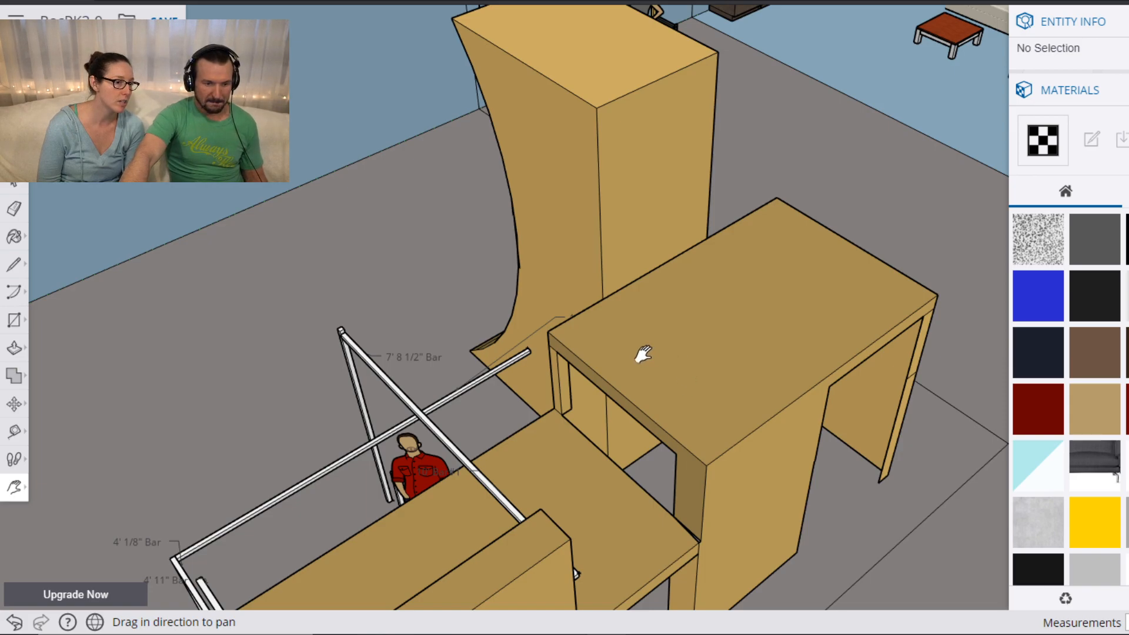
{"action": "key", "text": "t"}
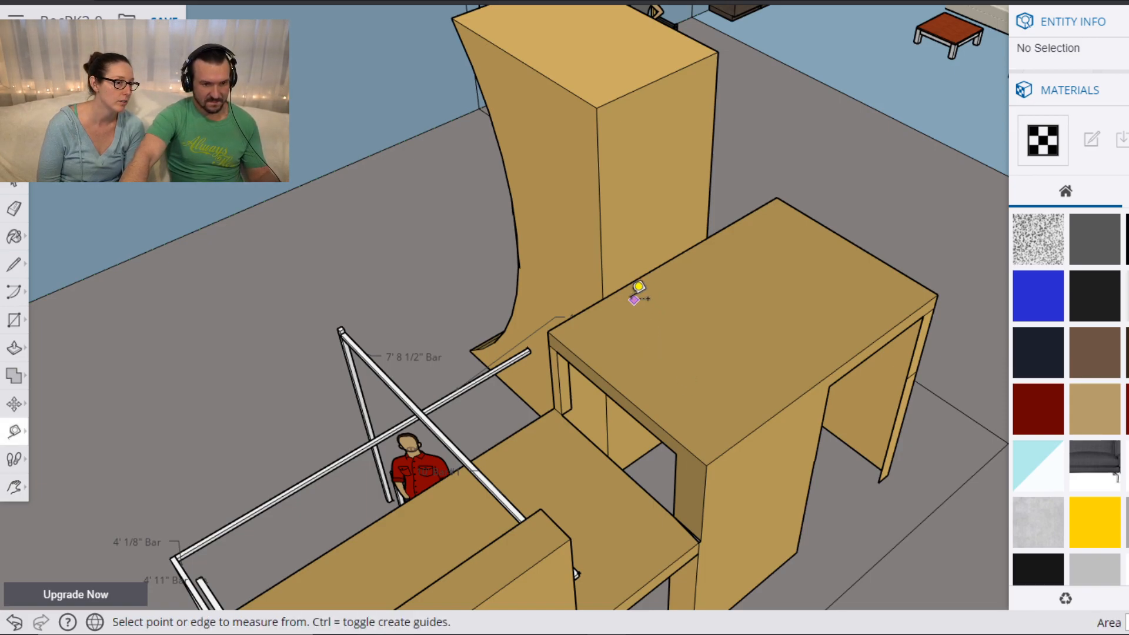
{"action": "left_click", "coordinate": [602, 299]}
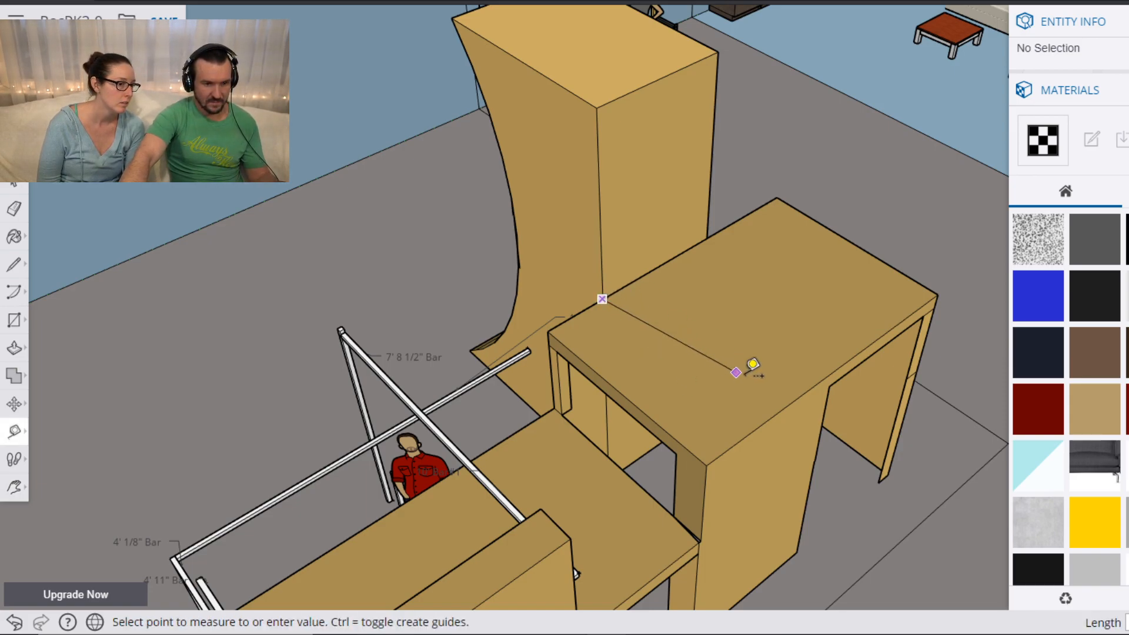
{"action": "left_click", "coordinate": [761, 423]}
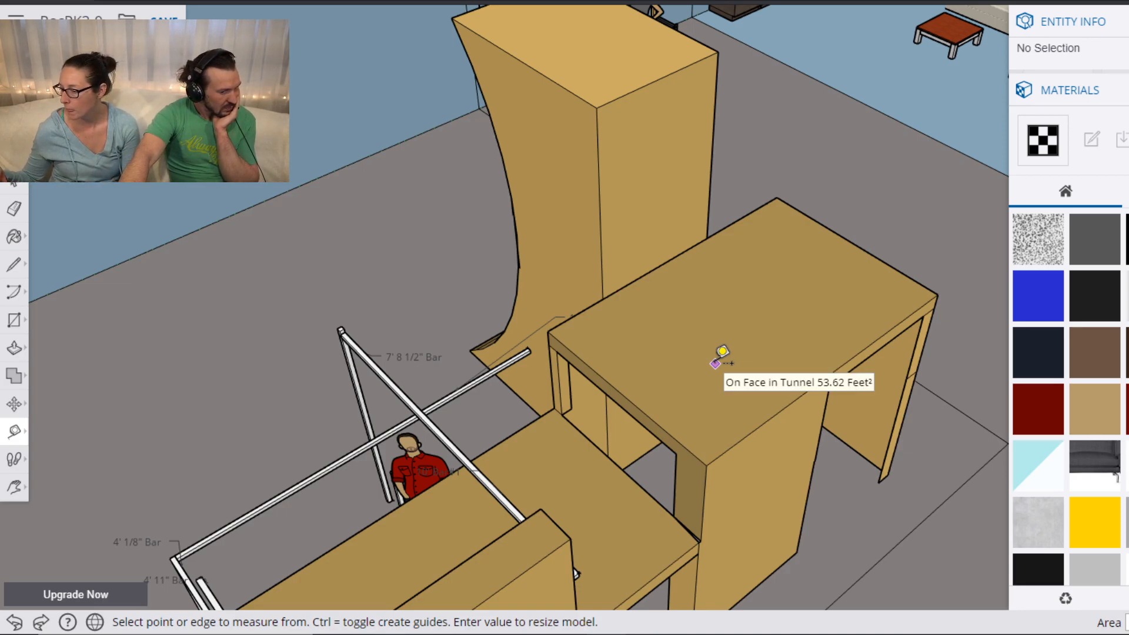
Pull the 6' 11 7/8" bar out of its stock row in the bar inventory onto open floor.
{"action": "scroll", "coordinate": [523, 307], "scroll_direction": "down", "scroll_amount": 3}
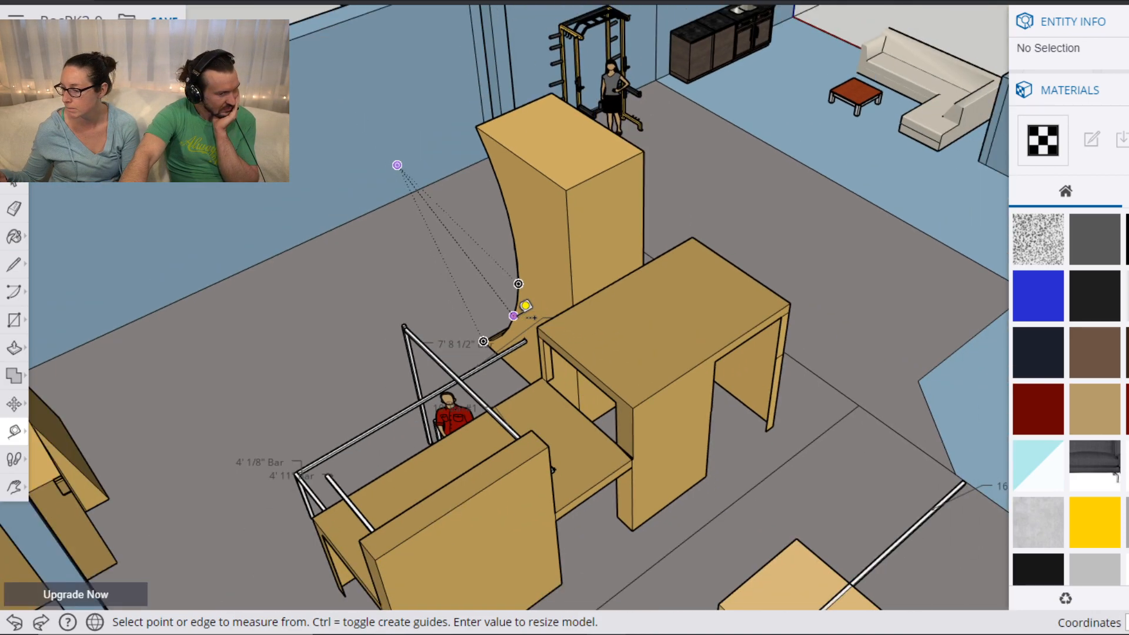
{"action": "scroll", "coordinate": [532, 317], "scroll_direction": "down", "scroll_amount": 2}
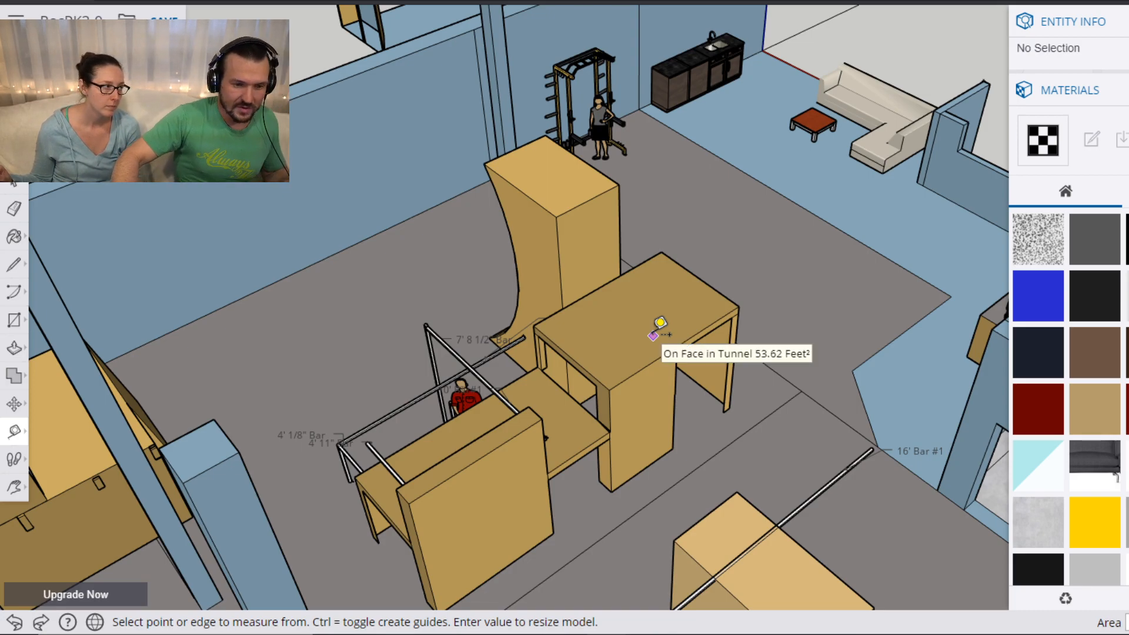
{"action": "mouse_move", "coordinate": [363, 262]}
{"action": "middle_mouse_down", "text": "shift"}
{"action": "mouse_move", "coordinate": [617, 350]}
{"action": "mouse_move", "coordinate": [917, 511]}
{"action": "middle_mouse_up", "text": "shift"}
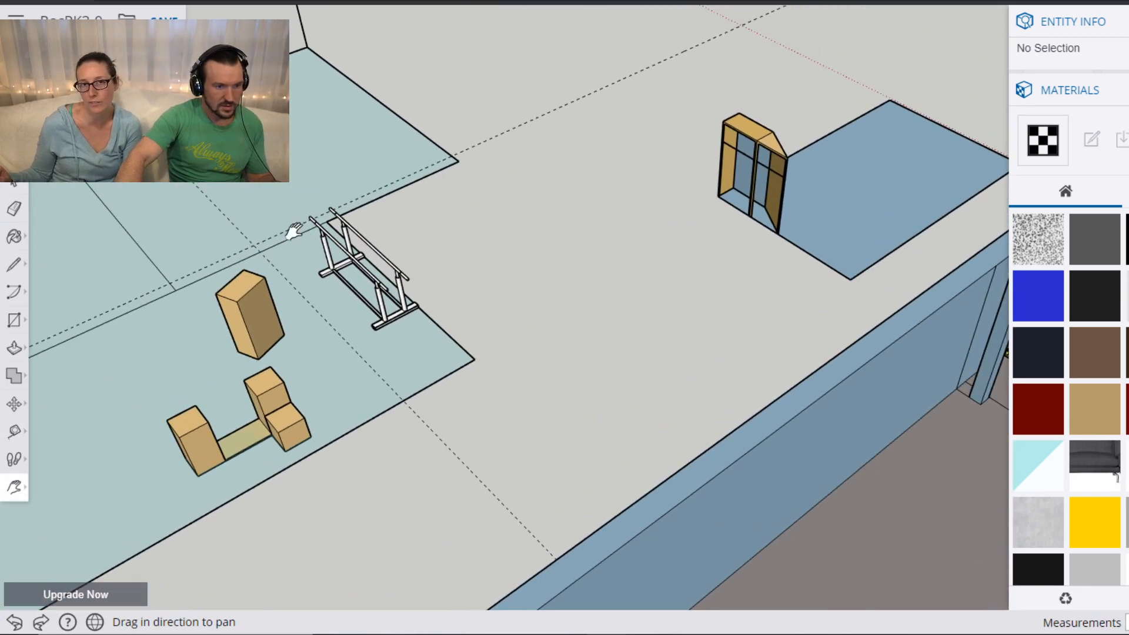
{"action": "middle_click_drag", "start_coordinate": [296, 231], "coordinate": [652, 465], "text": "shift"}
{"action": "scroll", "coordinate": [466, 371], "scroll_direction": "up", "scroll_amount": 5}
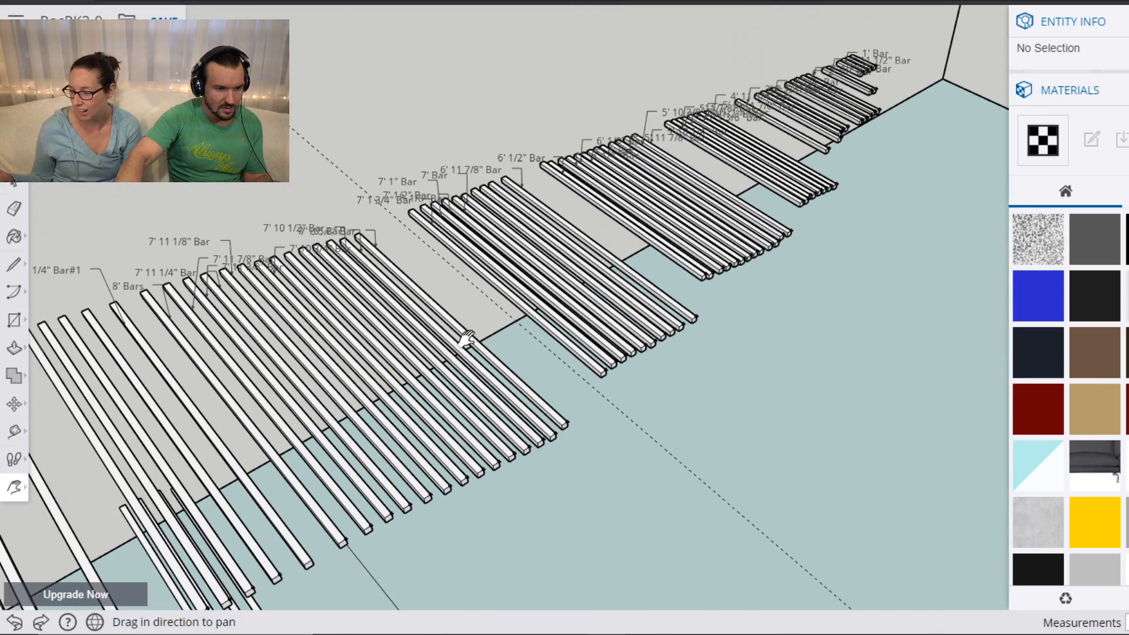
{"action": "scroll", "coordinate": [679, 197], "scroll_direction": "up", "scroll_amount": 3}
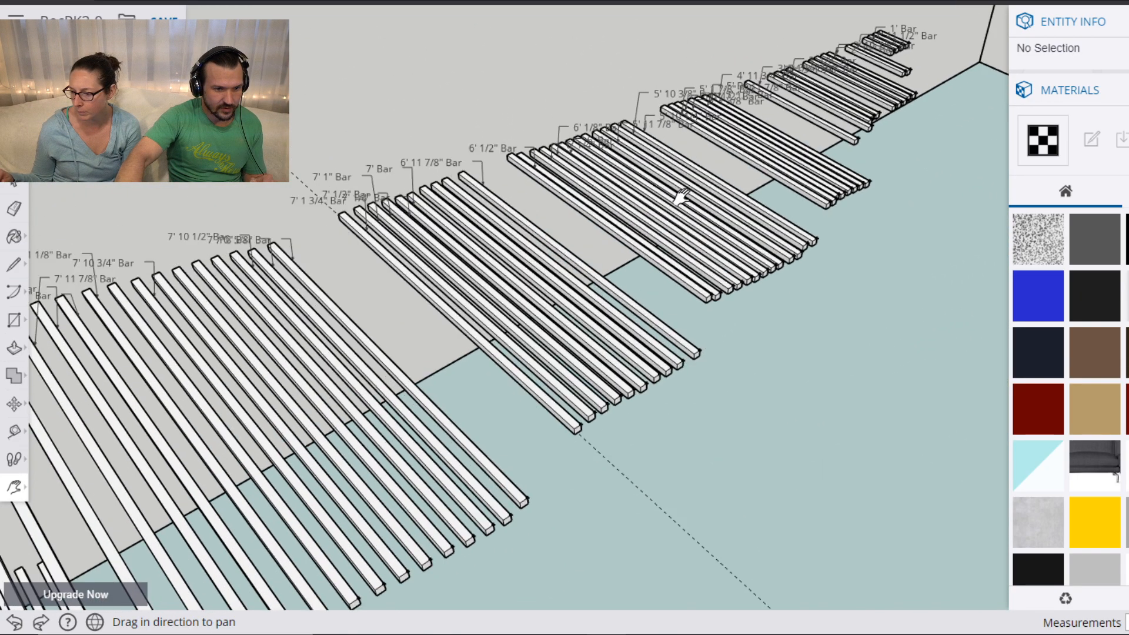
{"action": "key", "text": "space"}
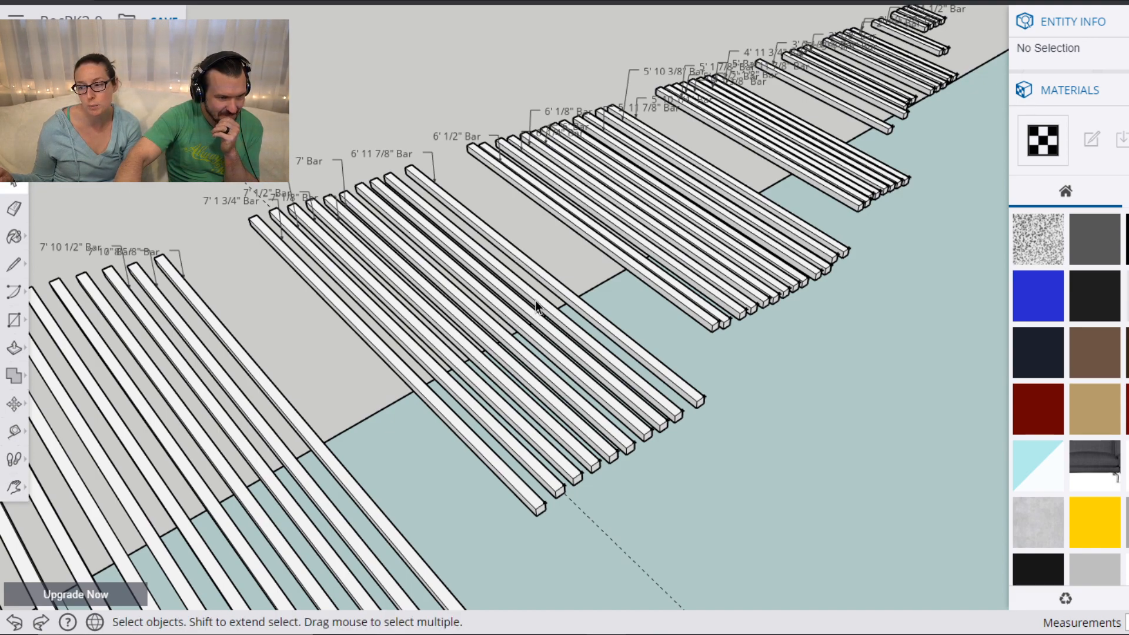
{"action": "left_click", "coordinate": [566, 294]}
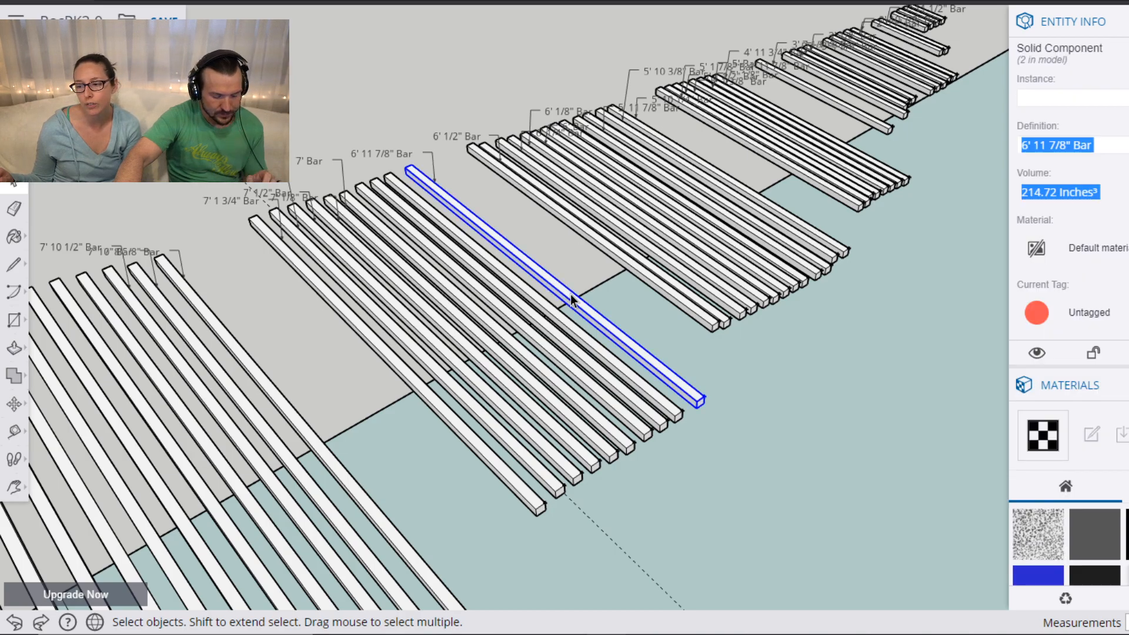
{"action": "key", "text": "m"}
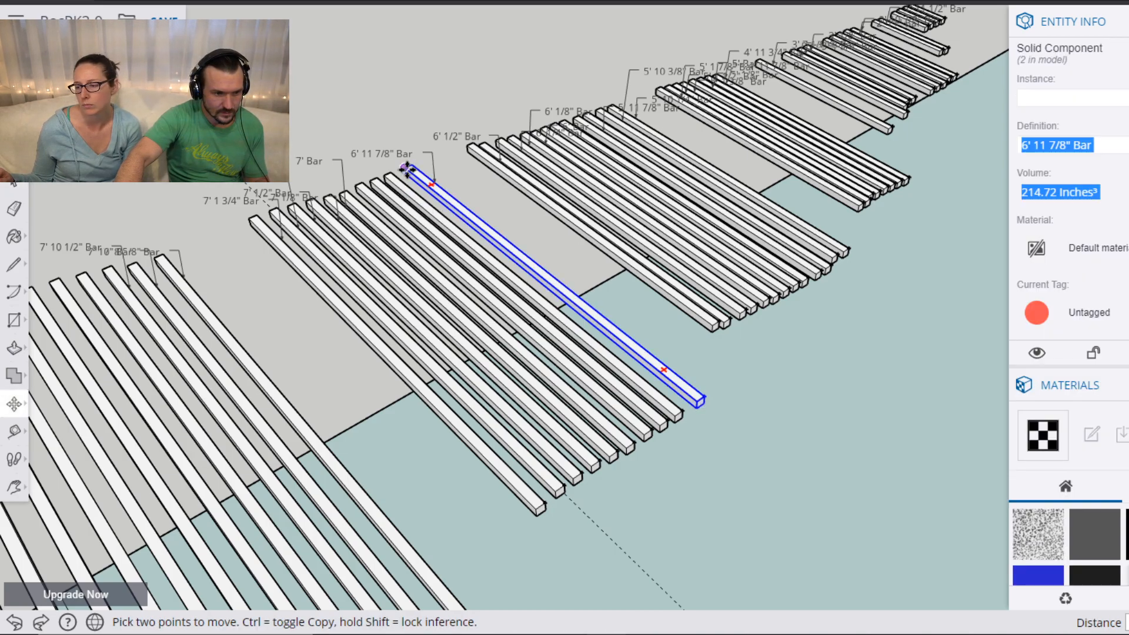
{"action": "left_click", "coordinate": [407, 169]}
{"action": "left_click", "coordinate": [767, 405]}
Bring the 6' 11 7/8" bar into the gym and set its end on the tall box's vertical edge above the tunnel.
{"action": "key", "text": "h"}
{"action": "scroll", "coordinate": [823, 399], "scroll_direction": "down", "scroll_amount": 4}
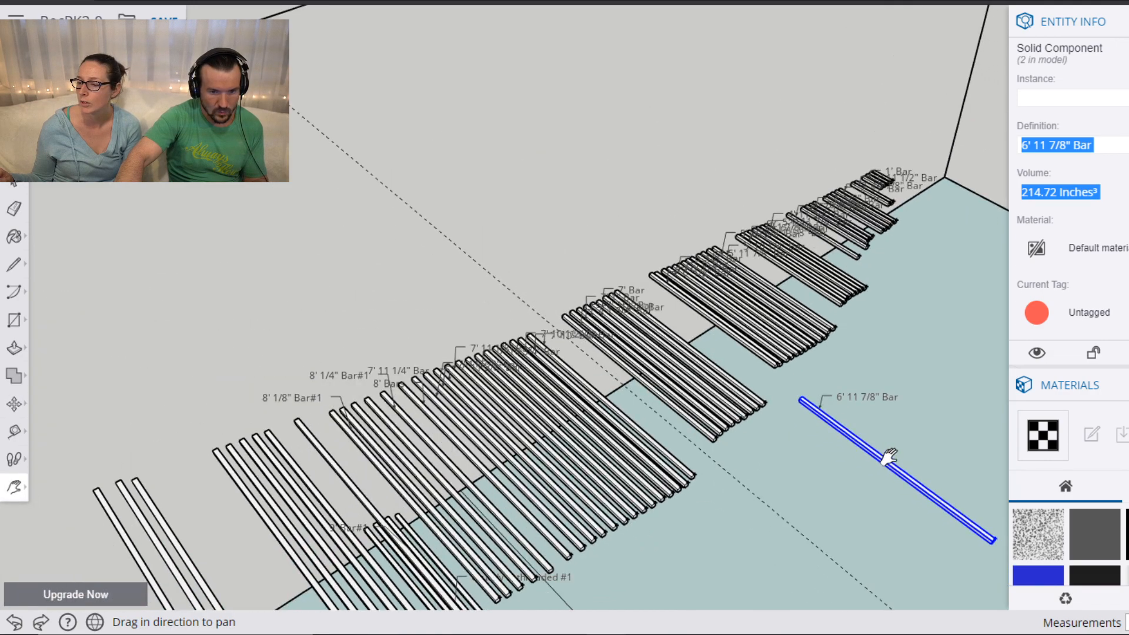
{"action": "scroll", "coordinate": [888, 457], "scroll_direction": "down", "scroll_amount": 3}
{"action": "left_click_drag", "start_coordinate": [884, 499], "coordinate": [353, 220]}
{"action": "left_click_drag", "start_coordinate": [767, 404], "coordinate": [482, 300]}
{"action": "scroll", "coordinate": [663, 355], "scroll_direction": "down", "scroll_amount": 3}
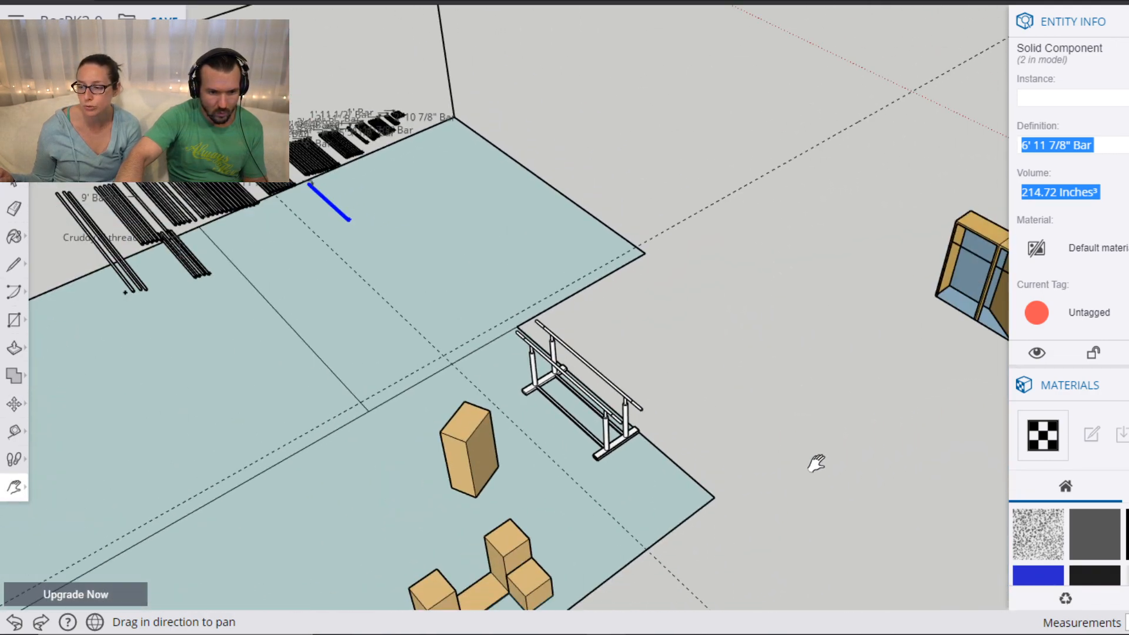
{"action": "left_click_drag", "start_coordinate": [813, 462], "coordinate": [480, 310]}
{"action": "left_click_drag", "start_coordinate": [837, 388], "coordinate": [840, 310]}
{"action": "scroll", "coordinate": [684, 314], "scroll_direction": "up", "scroll_amount": 1}
{"action": "scroll", "coordinate": [683, 314], "scroll_direction": "up", "scroll_amount": 2}
{"action": "key", "text": "m"}
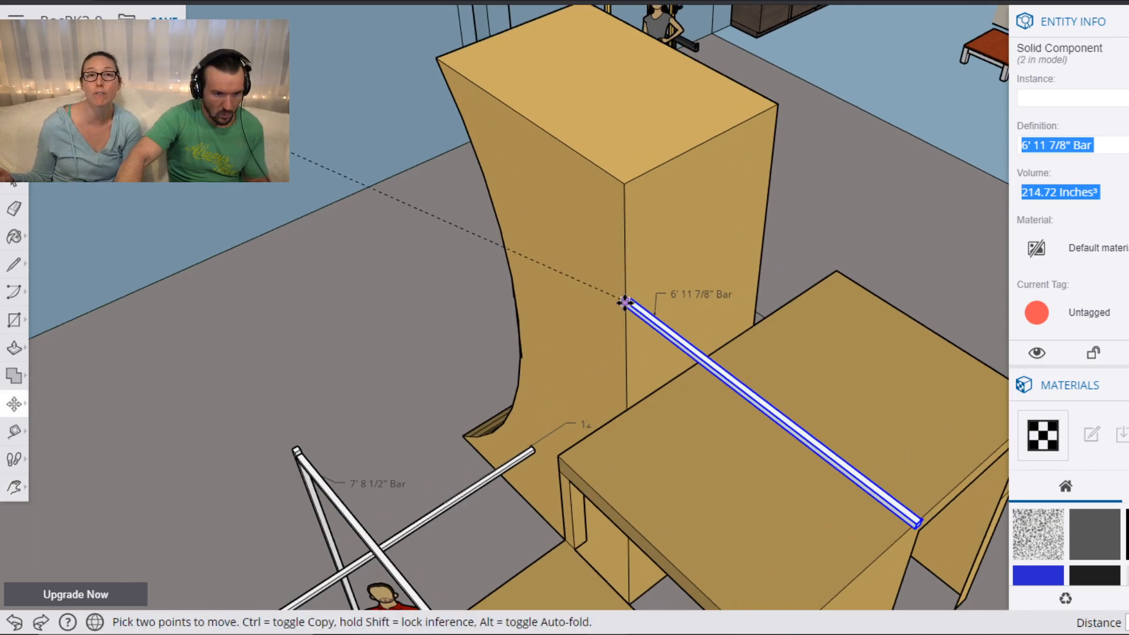
{"action": "left_click", "coordinate": [625, 316]}
Slide the 6' 11 7/8" bar lengthwise so its end extends past the tall box's near vertical edge.
{"action": "scroll", "coordinate": [625, 316], "scroll_direction": "up", "scroll_amount": 3}
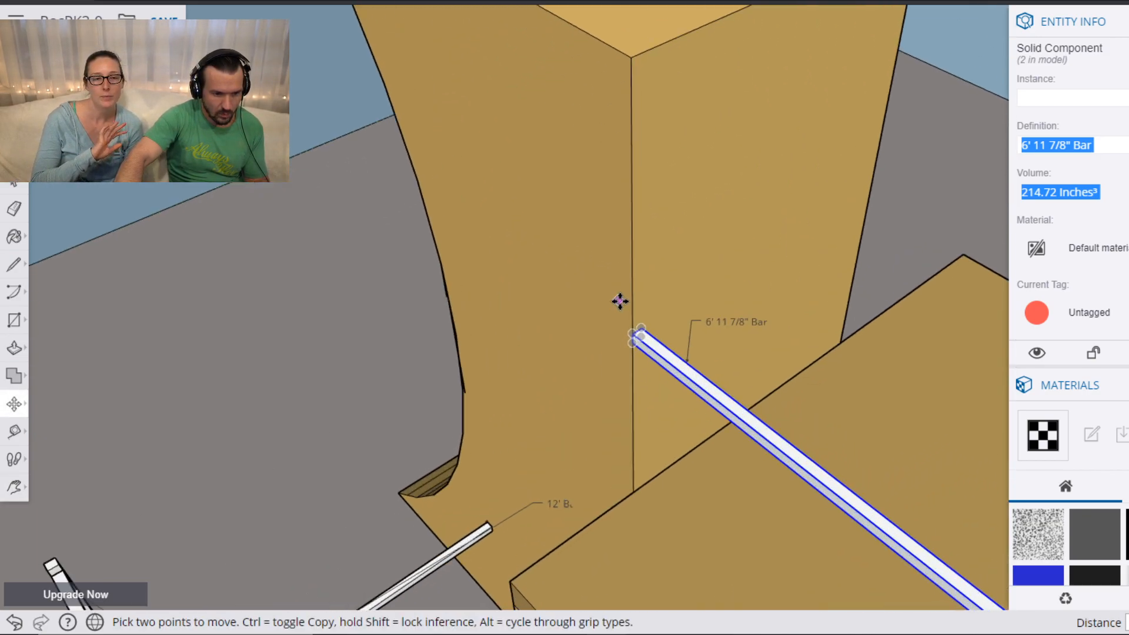
{"action": "left_click", "coordinate": [631, 341]}
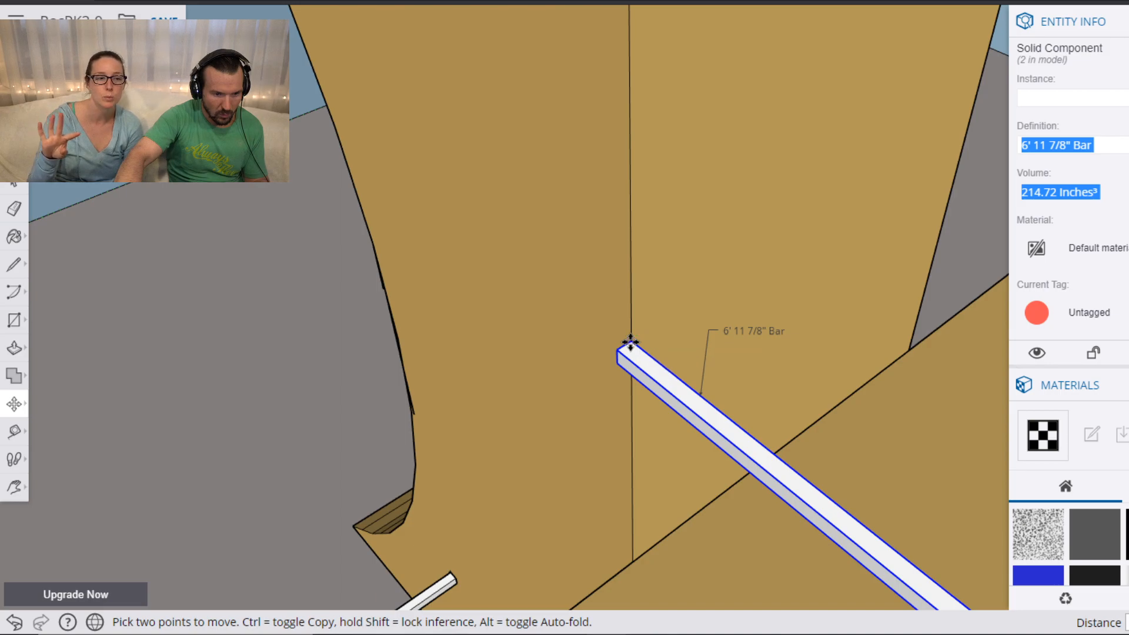
{"action": "left_click", "coordinate": [630, 341]}
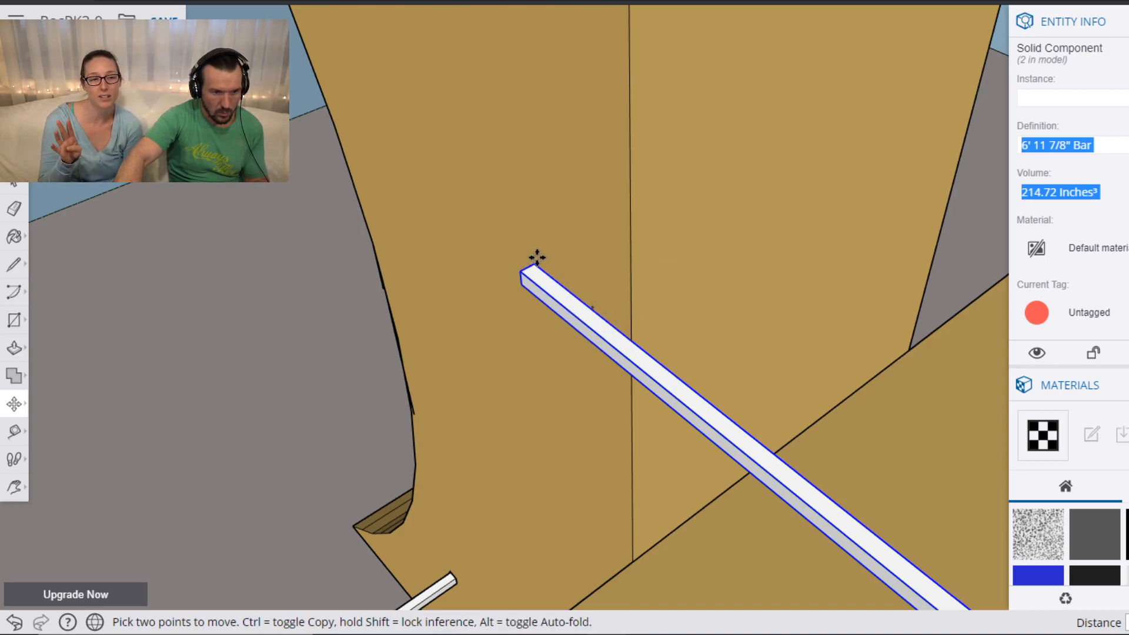
Examine the 6' 11 7/8" bar's position relative to the tall box, the tunnel and the surrounding gym from several angles.
{"action": "scroll", "coordinate": [537, 257], "scroll_direction": "down", "scroll_amount": 5}
{"action": "middle_click_drag", "start_coordinate": [903, 569], "coordinate": [904, 569], "text": "shift"}
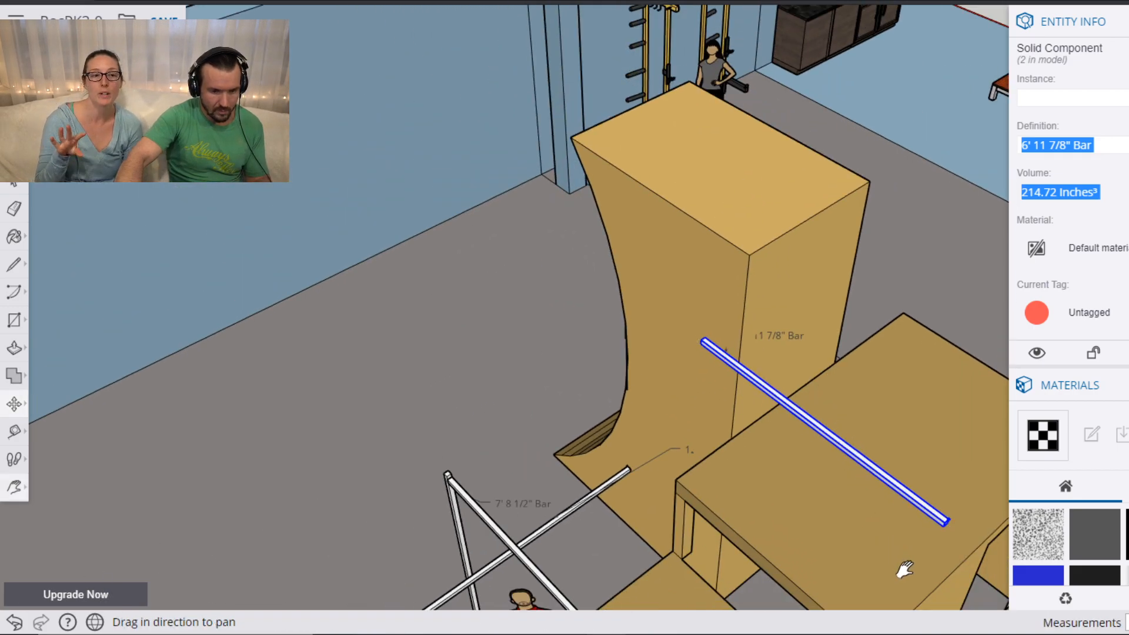
{"action": "left_click_drag", "start_coordinate": [904, 569], "coordinate": [618, 359]}
{"action": "scroll", "coordinate": [637, 381], "scroll_direction": "down", "scroll_amount": 1}
{"action": "scroll", "coordinate": [696, 313], "scroll_direction": "down", "scroll_amount": 6}
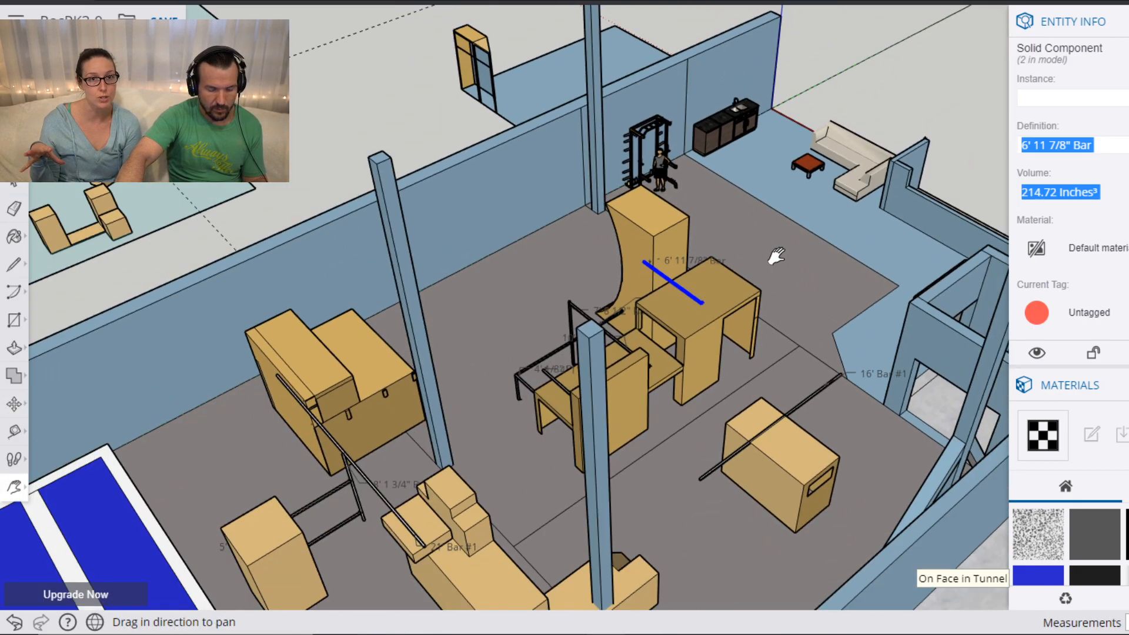
{"action": "middle_click_drag", "start_coordinate": [788, 254], "coordinate": [564, 382]}
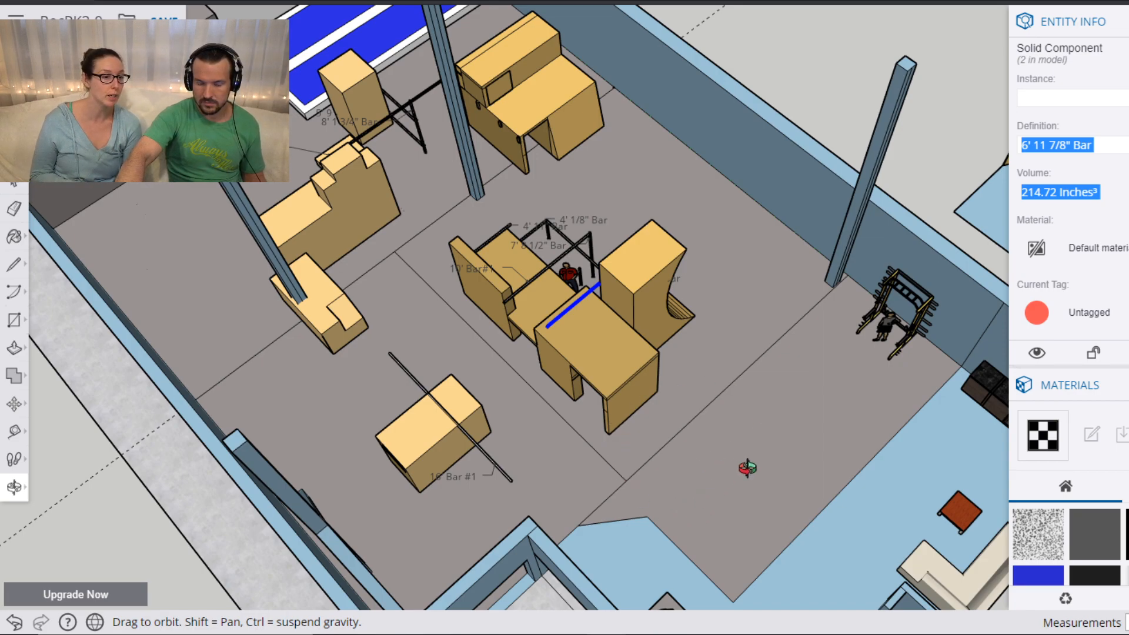
{"action": "left_click_drag", "start_coordinate": [641, 390], "coordinate": [756, 320]}
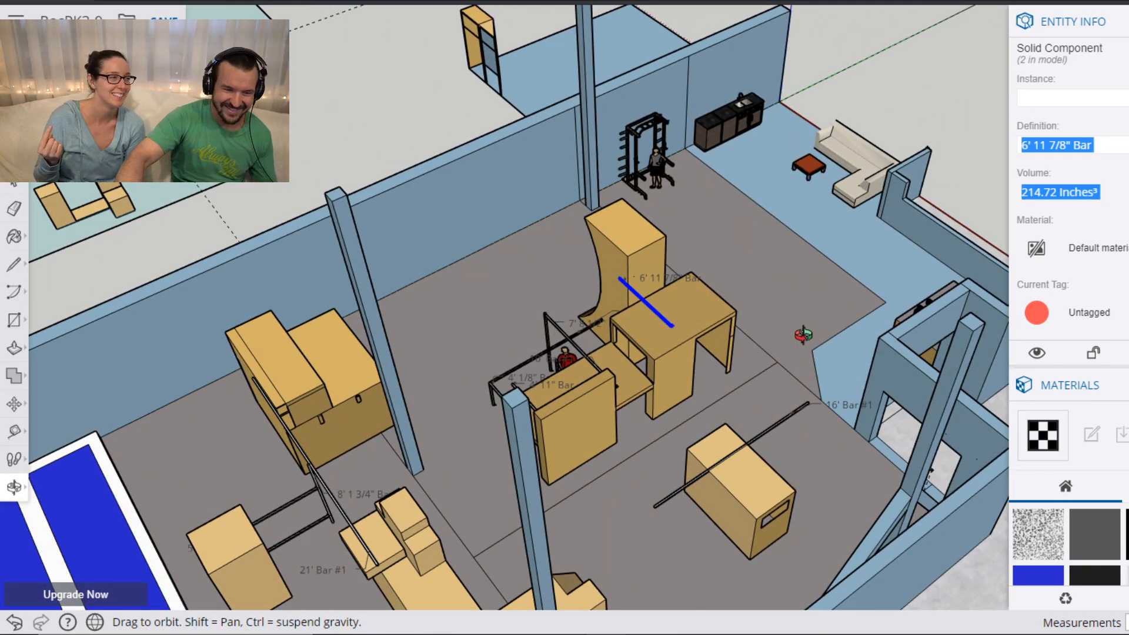
{"action": "scroll", "coordinate": [680, 349], "scroll_direction": "up", "scroll_amount": 6}
{"action": "scroll", "coordinate": [680, 345], "scroll_direction": "up", "scroll_amount": 2}
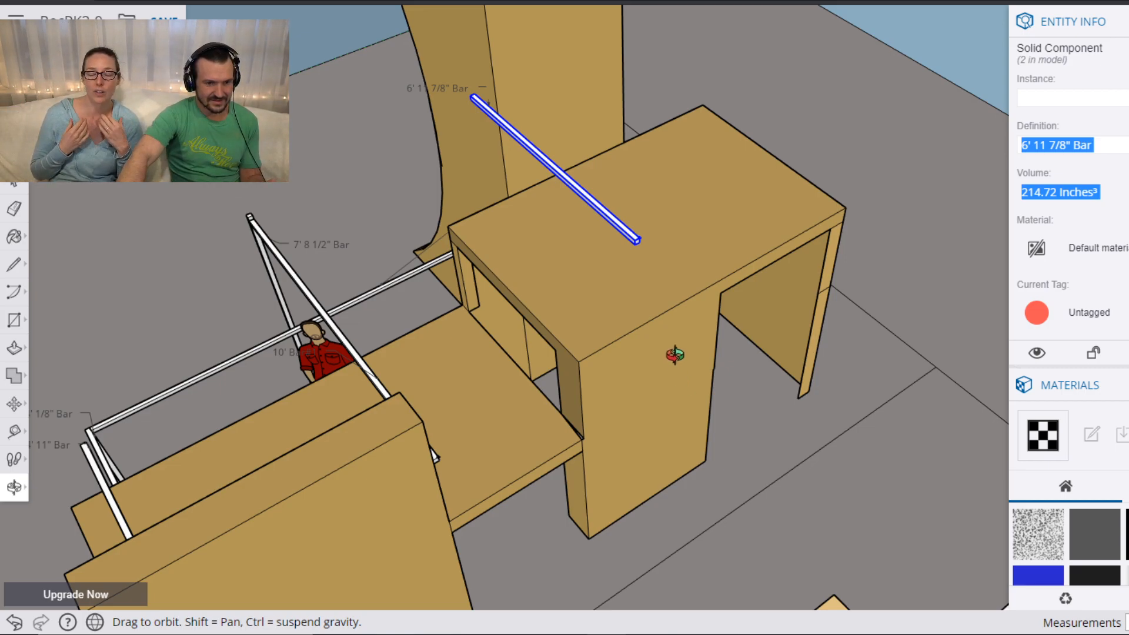
{"action": "scroll", "coordinate": [669, 354], "scroll_direction": "down", "scroll_amount": 5}
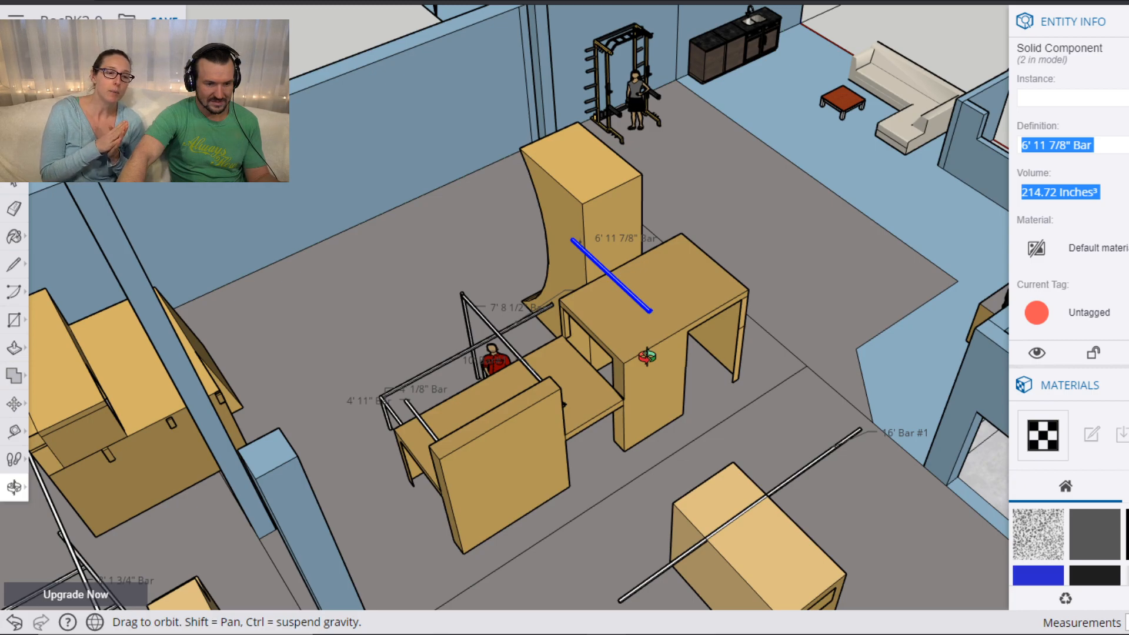
{"action": "left_click_drag", "start_coordinate": [647, 355], "coordinate": [696, 284]}
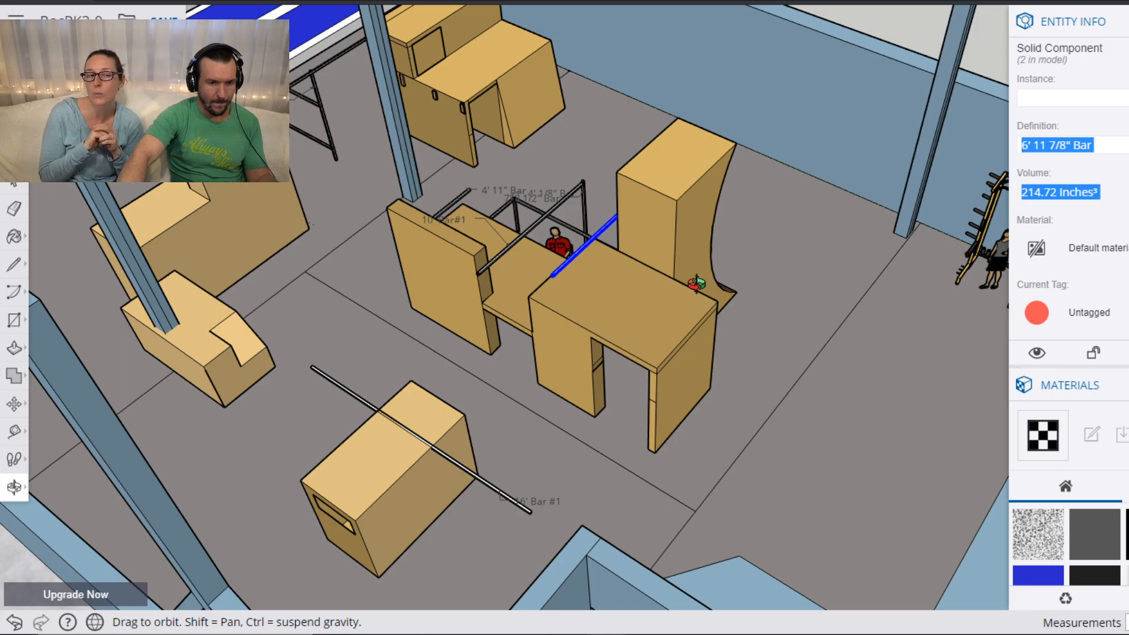
{"action": "left_click_drag", "start_coordinate": [696, 284], "coordinate": [858, 232]}
{"action": "scroll", "coordinate": [629, 232], "scroll_direction": "up", "scroll_amount": 5}
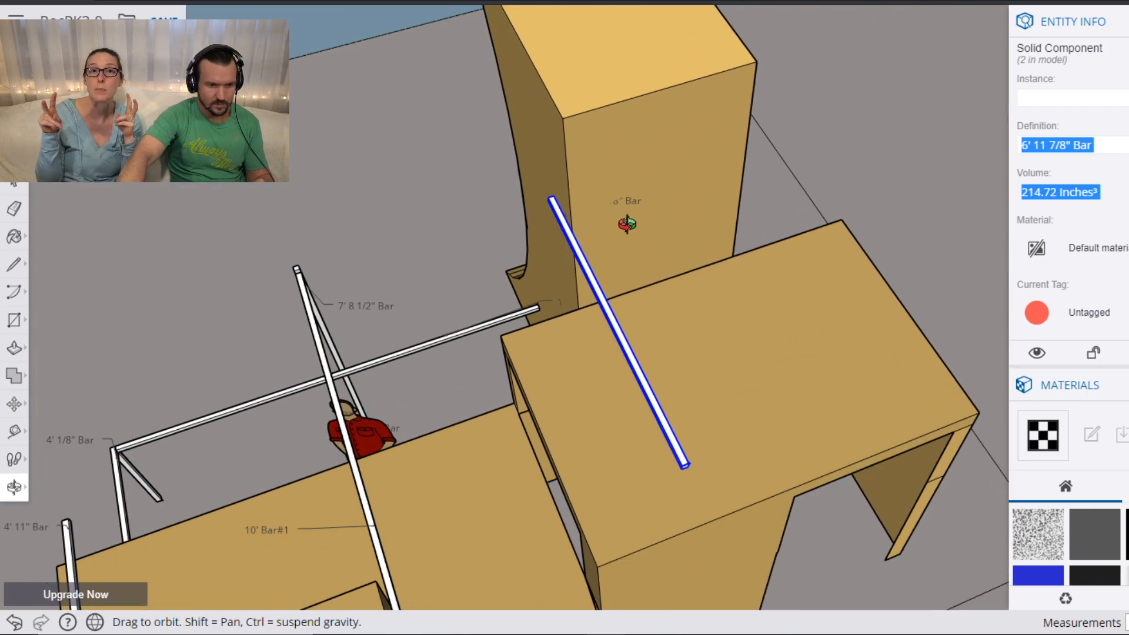
Move the 6' 11 7/8" bar sideways over the tunnel so its end meets the tall box's far vertical edge.
{"action": "key", "text": "q"}
{"action": "key", "text": "m"}
{"action": "left_click", "coordinate": [551, 200]}
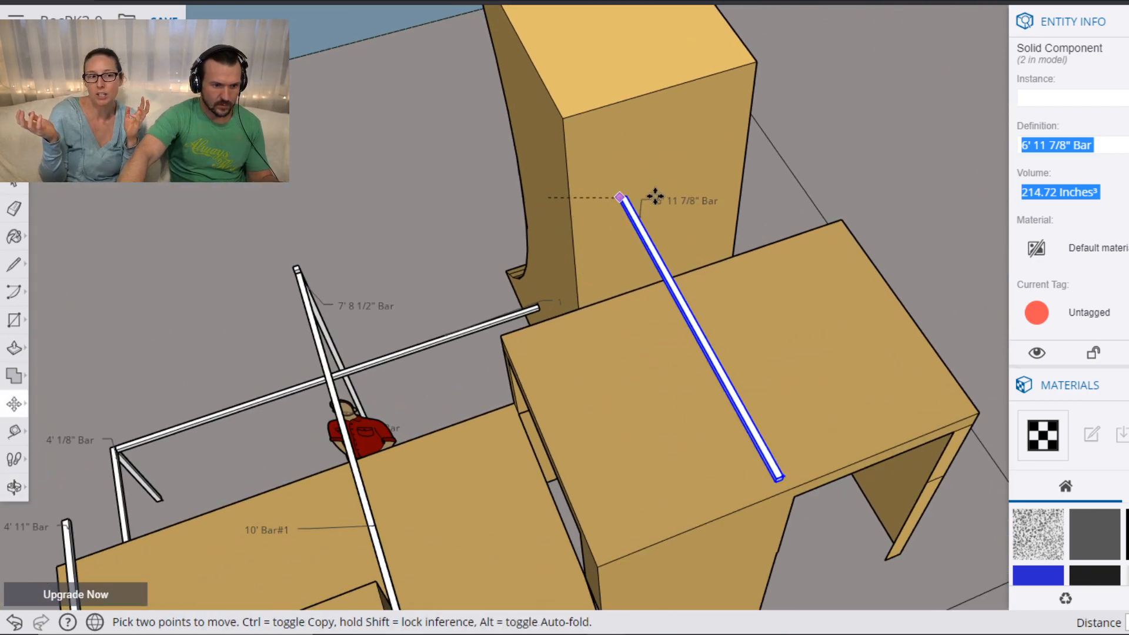
{"action": "left_click", "coordinate": [736, 188]}
{"action": "scroll", "coordinate": [618, 330], "scroll_direction": "down", "scroll_amount": 8}
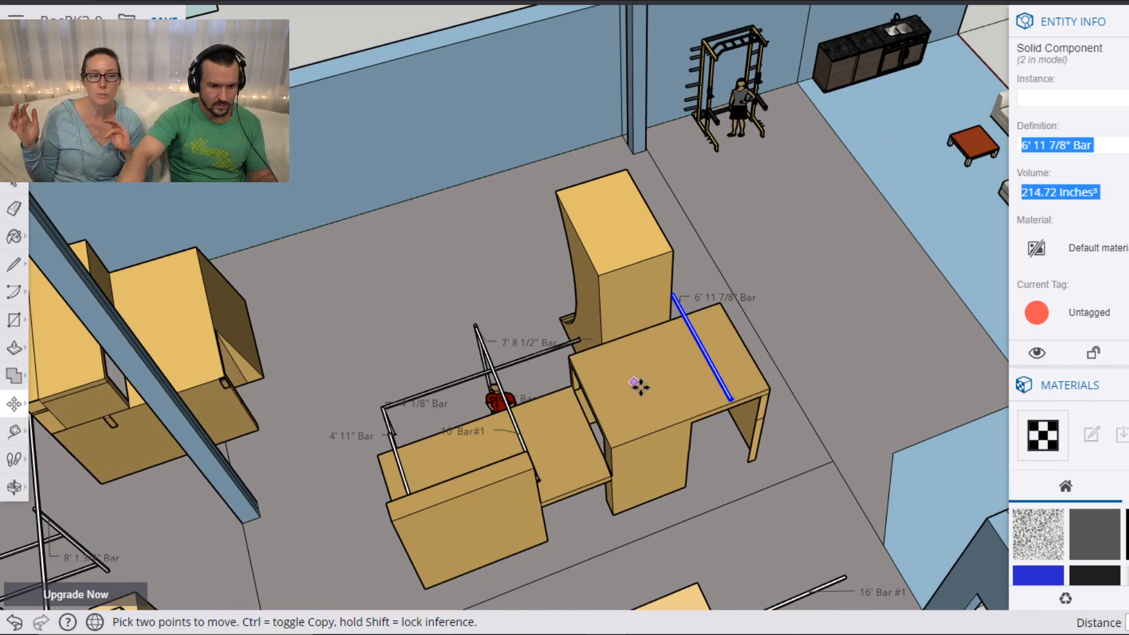
Move the 16' Bar #1 from the low box so its end sits on the tall box's near vertical edge above the tunnel.
{"action": "key", "text": "space"}
{"action": "left_click", "coordinate": [845, 581]}
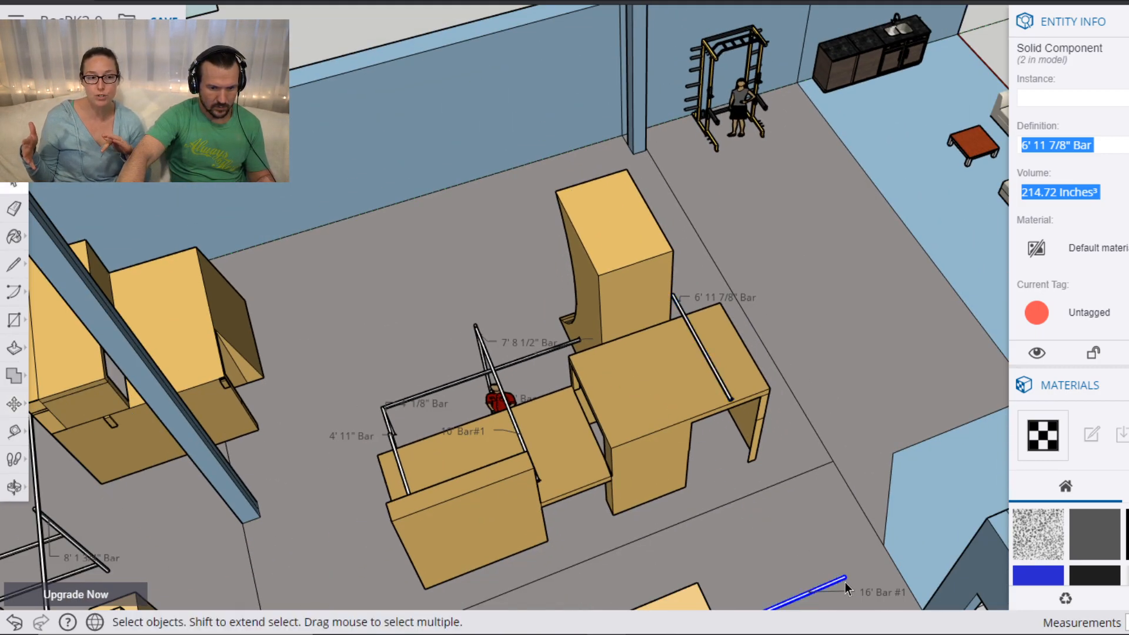
{"action": "key", "text": "m"}
{"action": "left_click", "coordinate": [843, 575]}
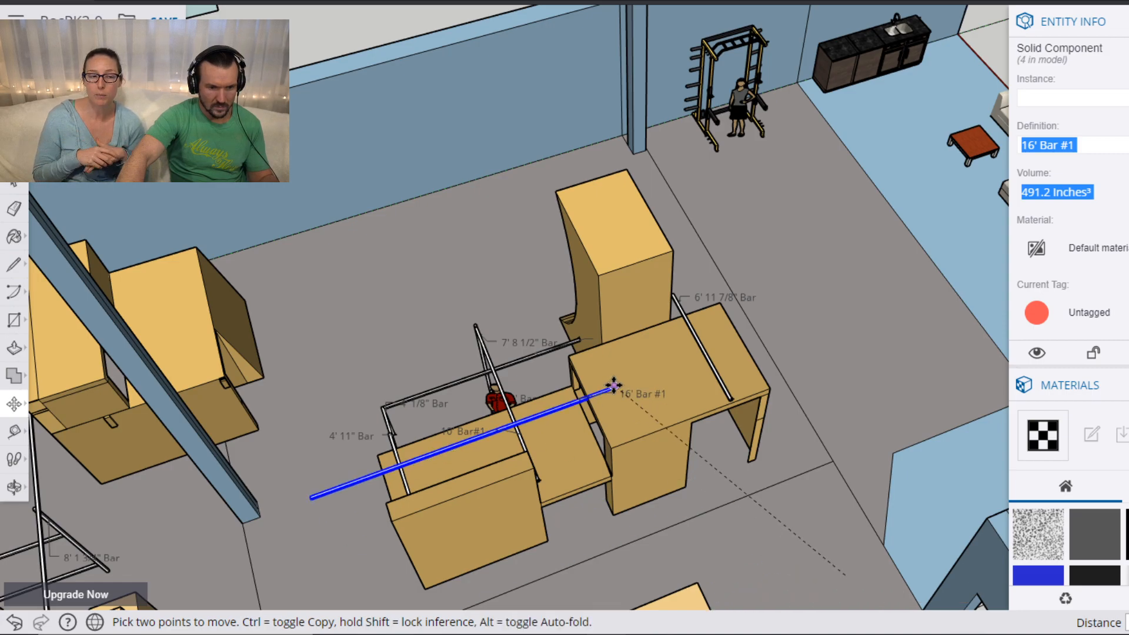
{"action": "scroll", "coordinate": [594, 319], "scroll_direction": "up", "scroll_amount": 3}
{"action": "scroll", "coordinate": [594, 319], "scroll_direction": "up", "scroll_amount": 3}
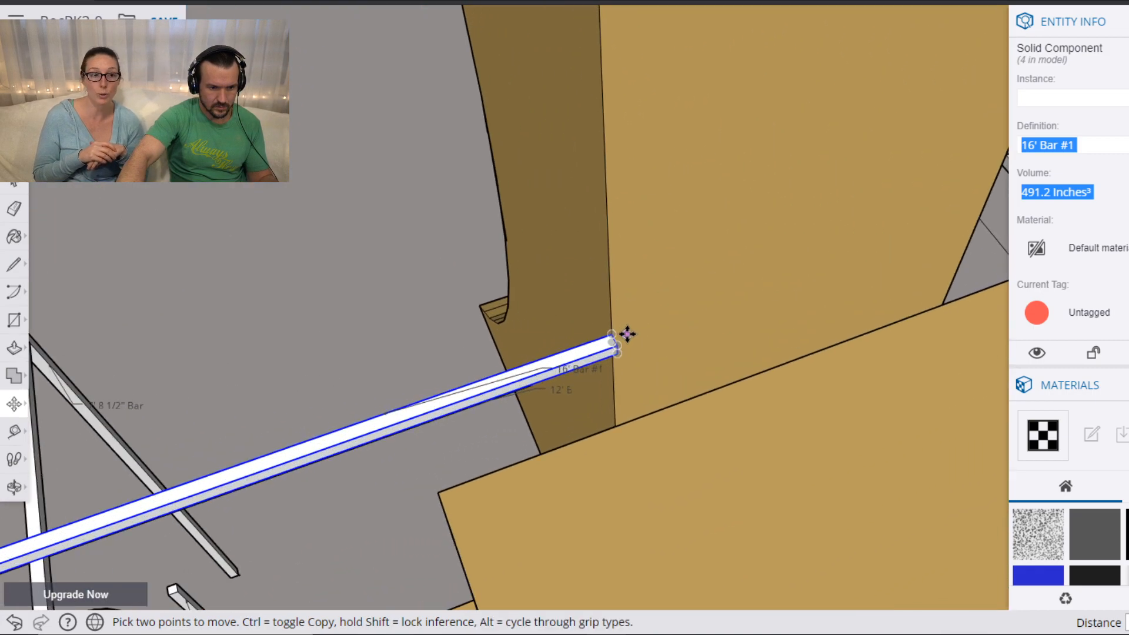
{"action": "left_click", "coordinate": [611, 333]}
Rotate the 16' bar about its end at the tall box's edge so it runs crosswise over the tunnel.
{"action": "key", "text": "q"}
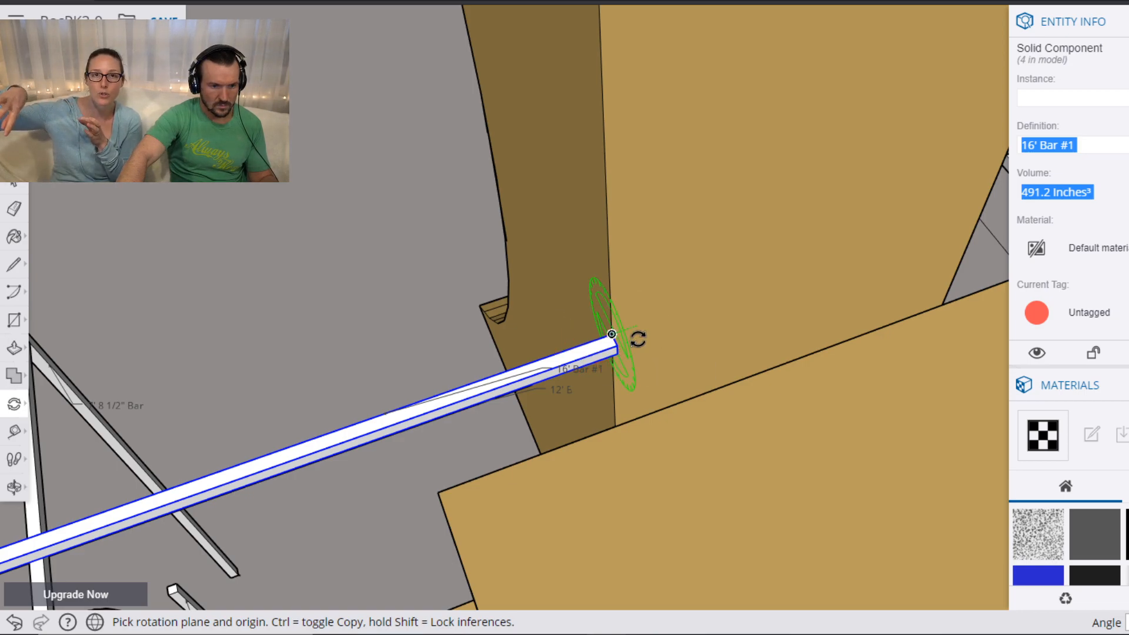
{"action": "left_click", "coordinate": [611, 334]}
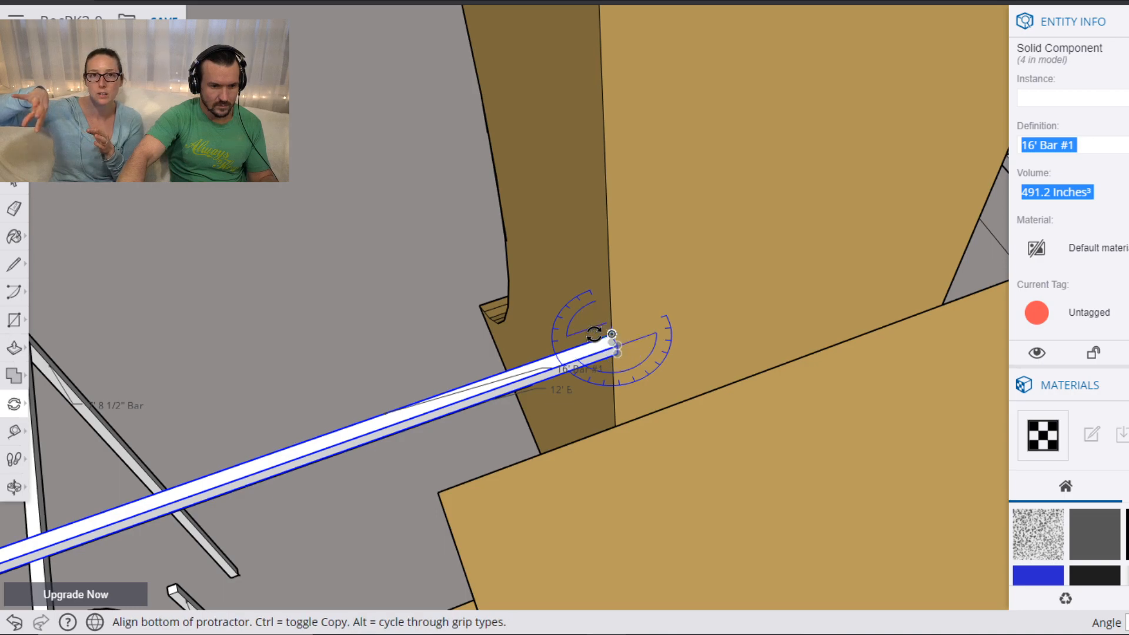
{"action": "left_click", "coordinate": [575, 345]}
{"action": "key", "text": "Escape"}
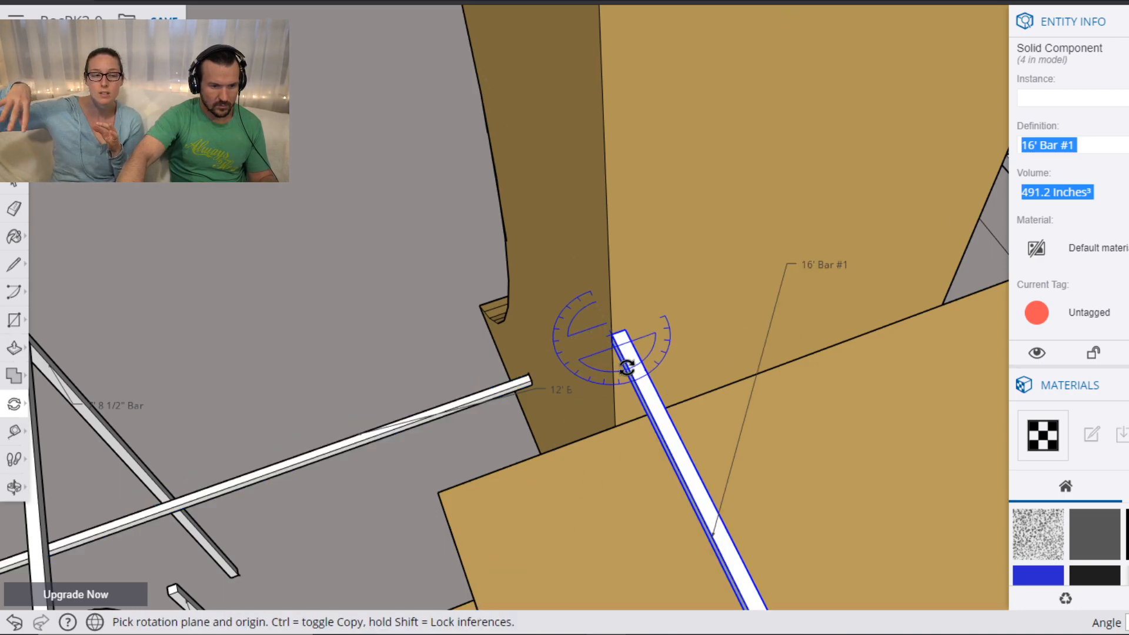
{"action": "key", "text": "m"}
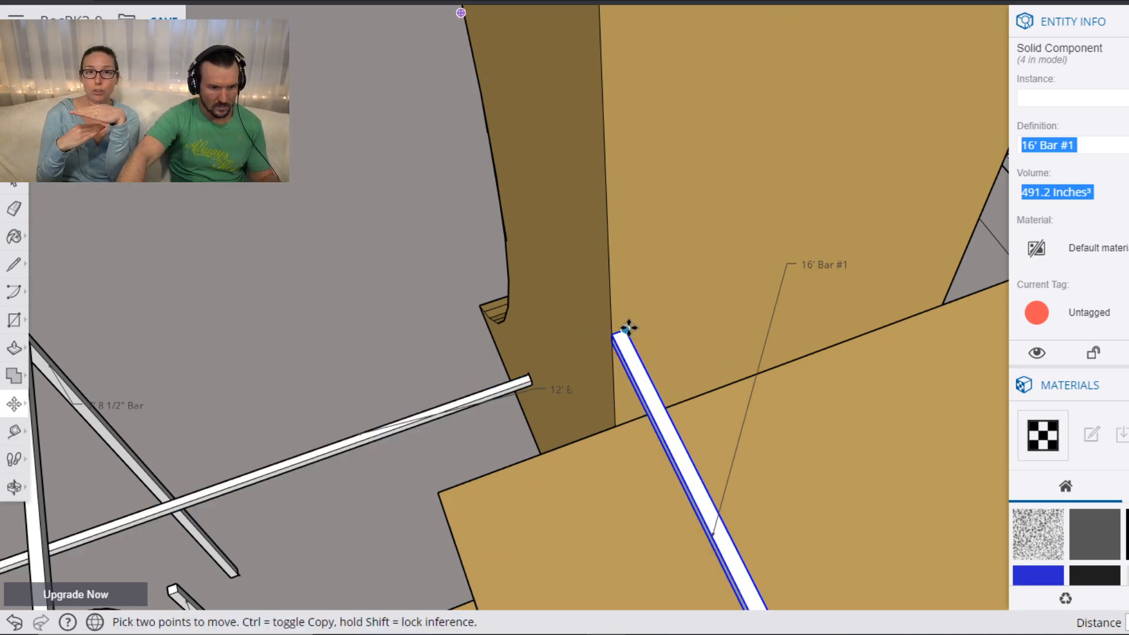
Move the 16' bar against the tall box's curved side so its end overlaps past the near vertical edge.
{"action": "left_click", "coordinate": [616, 329]}
{"action": "left_click", "coordinate": [610, 332]}
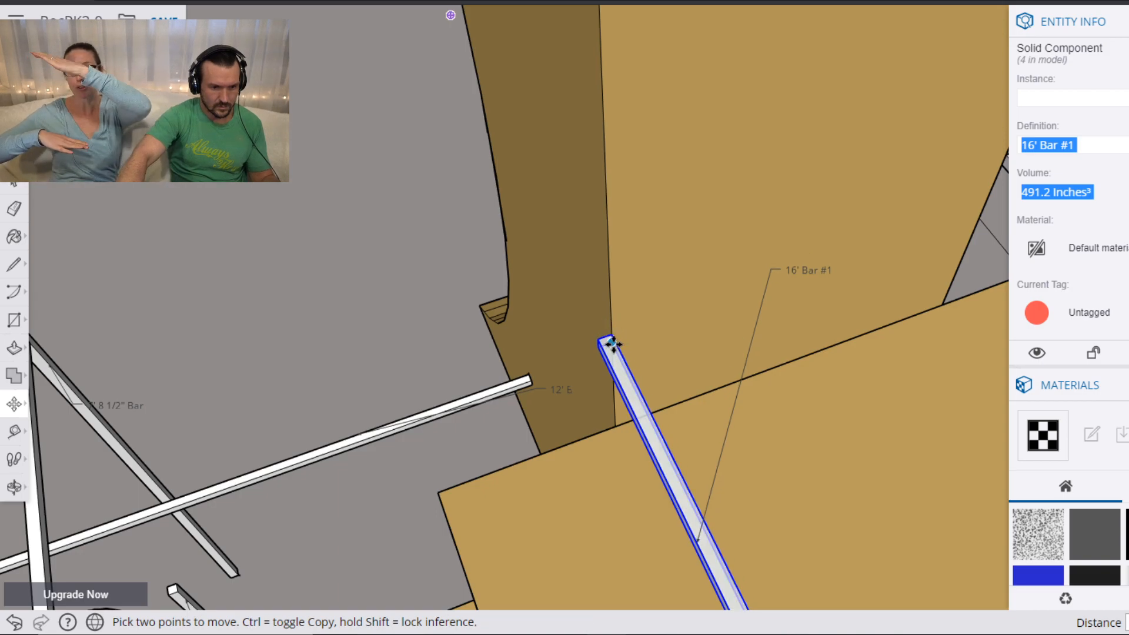
{"action": "left_click", "coordinate": [609, 334]}
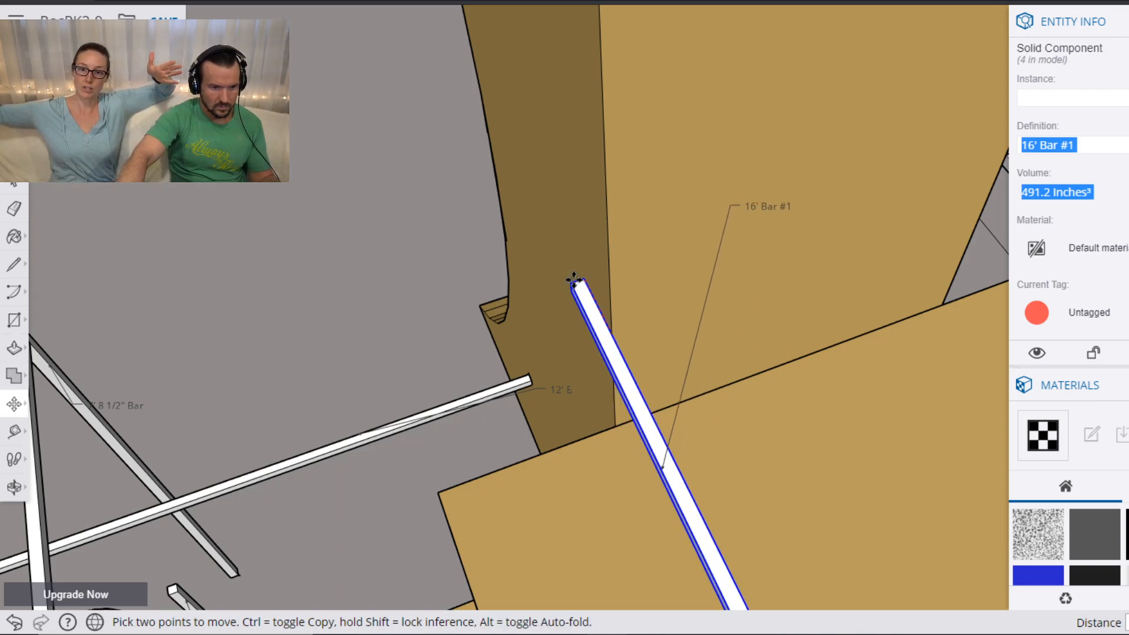
{"action": "left_click", "coordinate": [563, 252]}
{"action": "scroll", "coordinate": [802, 382], "scroll_direction": "down", "scroll_amount": 3}
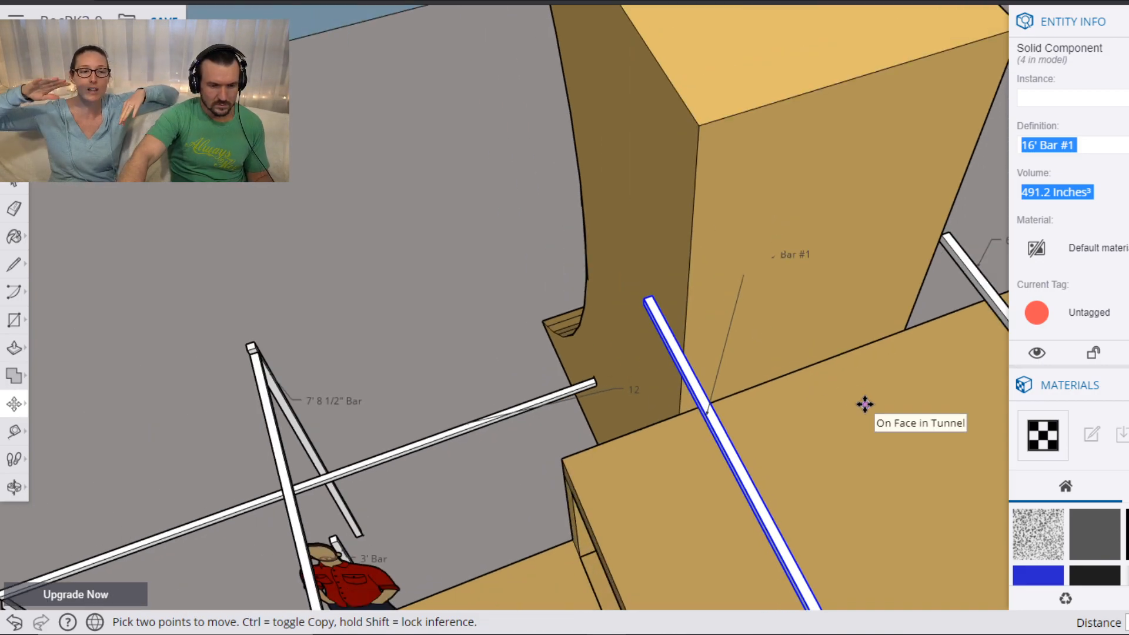
Mark a point 3' above the tunnel top on the tall box's near vertical edge with the Tape Measure.
{"action": "key", "text": "o"}
{"action": "left_click_drag", "start_coordinate": [864, 404], "coordinate": [638, 144]}
{"action": "key", "text": "t"}
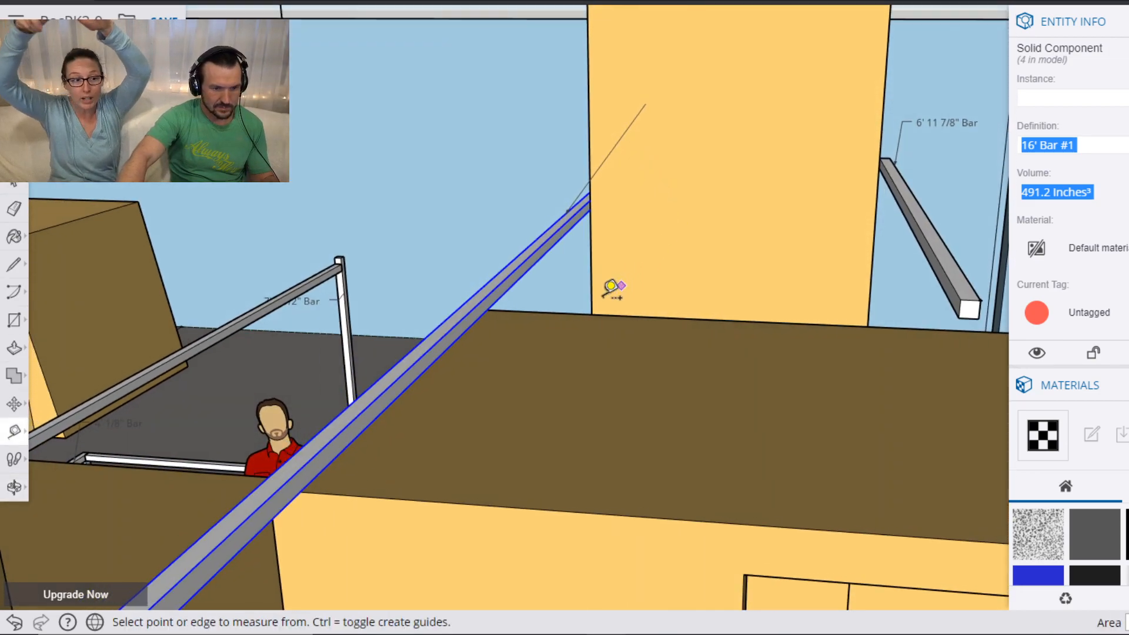
{"action": "left_click", "coordinate": [591, 314]}
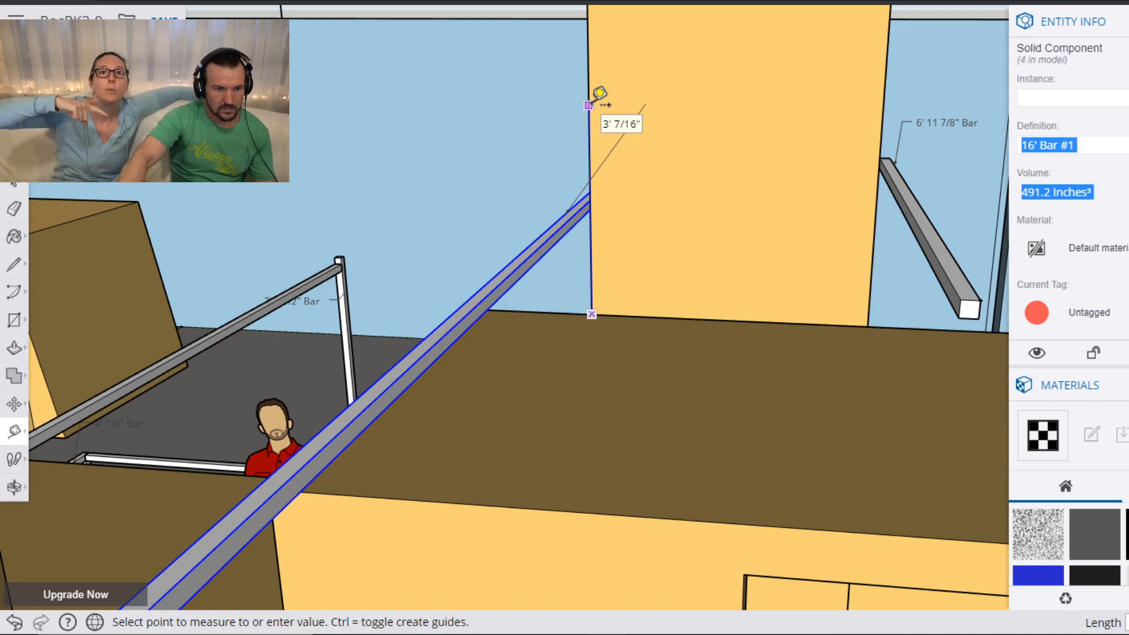
{"action": "scroll", "coordinate": [599, 93], "scroll_direction": "up", "scroll_amount": 3}
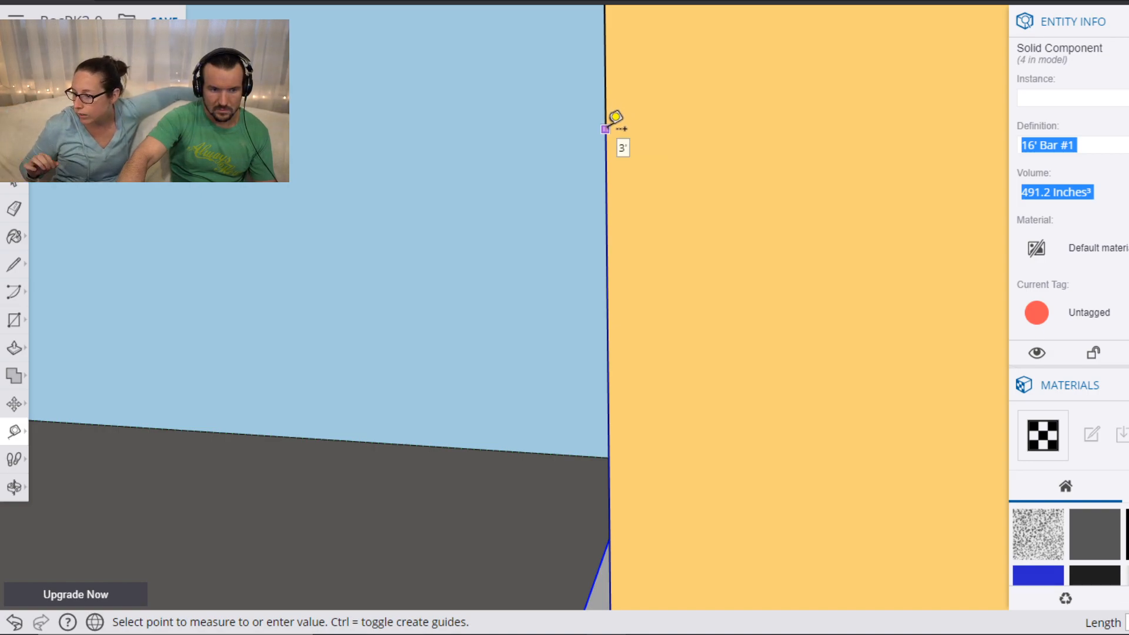
{"action": "left_click", "coordinate": [607, 127]}
{"action": "scroll", "coordinate": [661, 165], "scroll_direction": "down", "scroll_amount": 3}
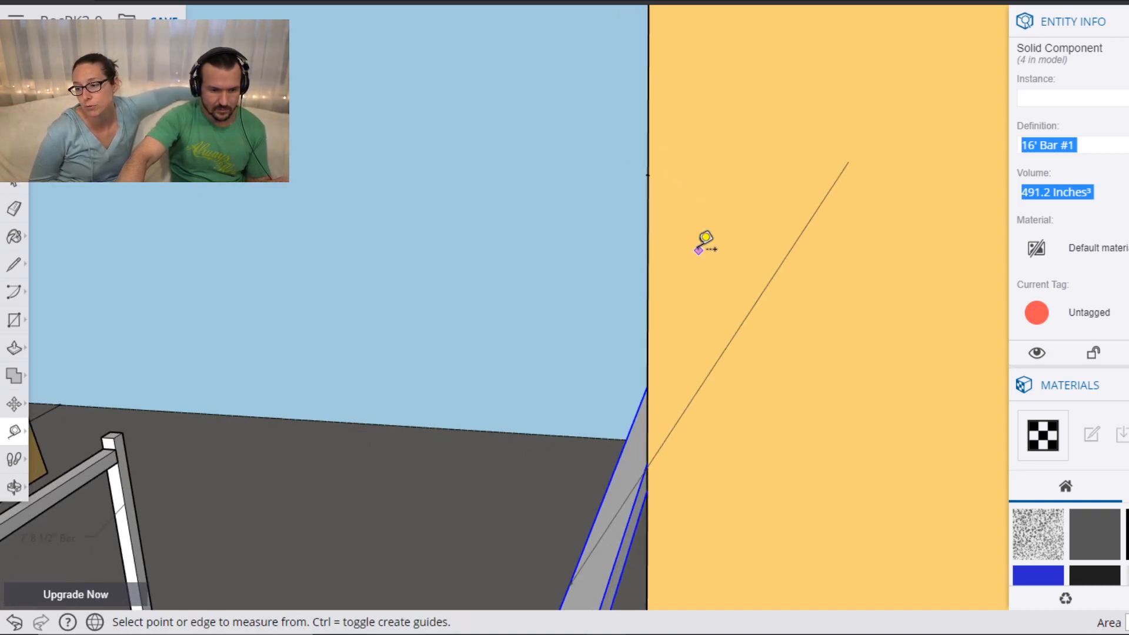
Move the 16' bar straight up the tall box's vertical edge to the 3' mark.
{"action": "key", "text": "m"}
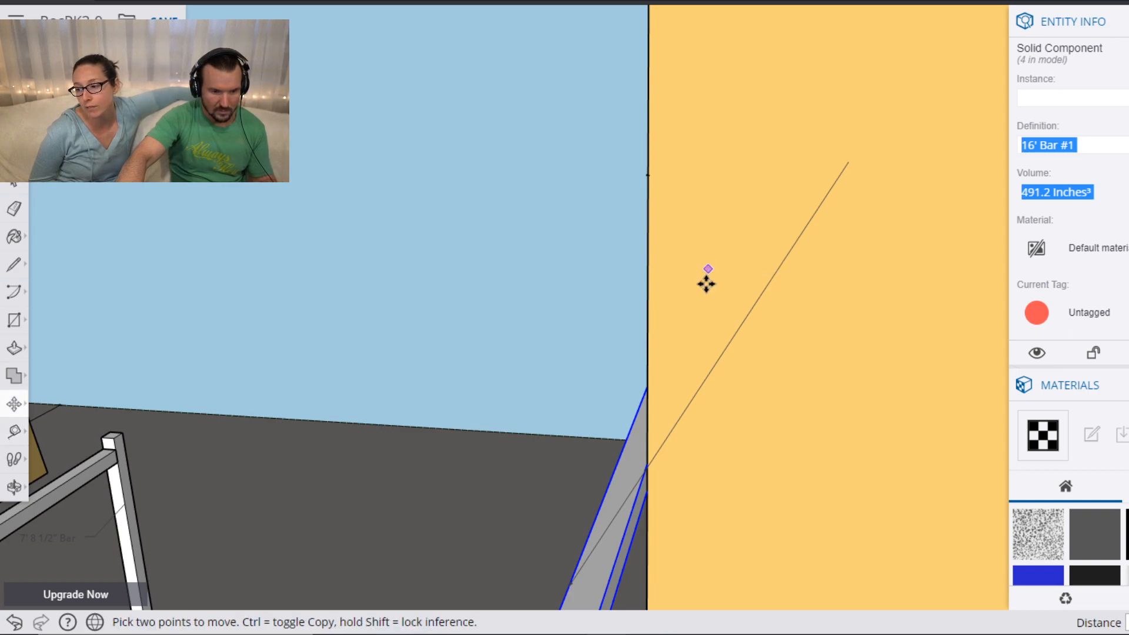
{"action": "left_click", "coordinate": [649, 463]}
{"action": "left_click", "coordinate": [650, 171]}
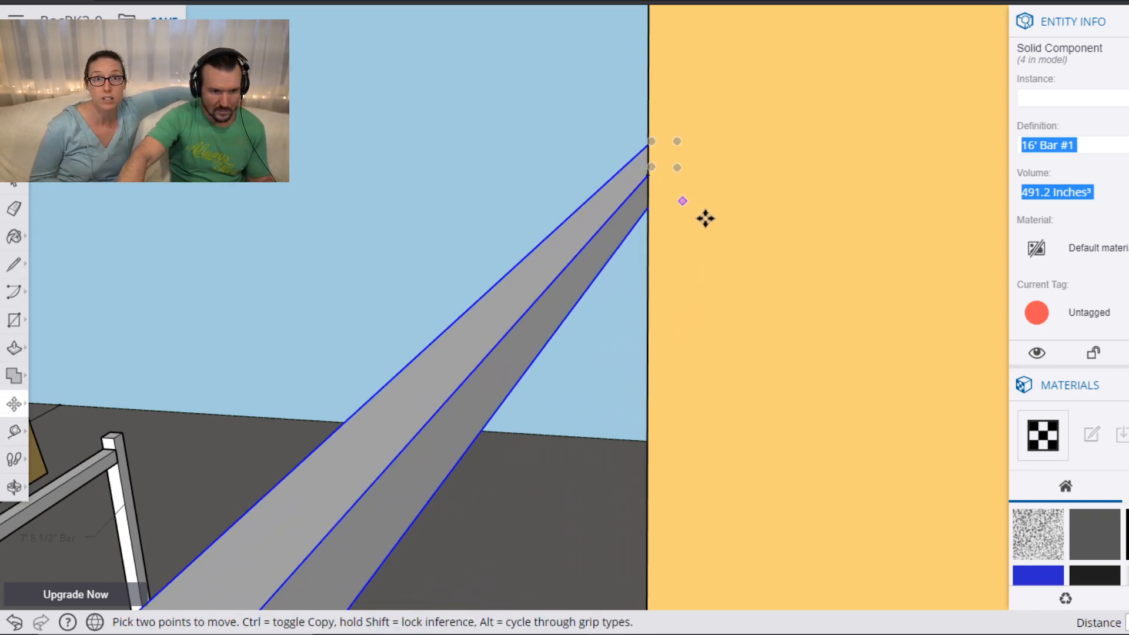
Examine the raised 16' bar from several angles in relation to the tunnel, the free-standing box and the surrounding gym.
{"action": "scroll", "coordinate": [700, 214], "scroll_direction": "down", "scroll_amount": 6}
{"action": "scroll", "coordinate": [761, 337], "scroll_direction": "up", "scroll_amount": 5}
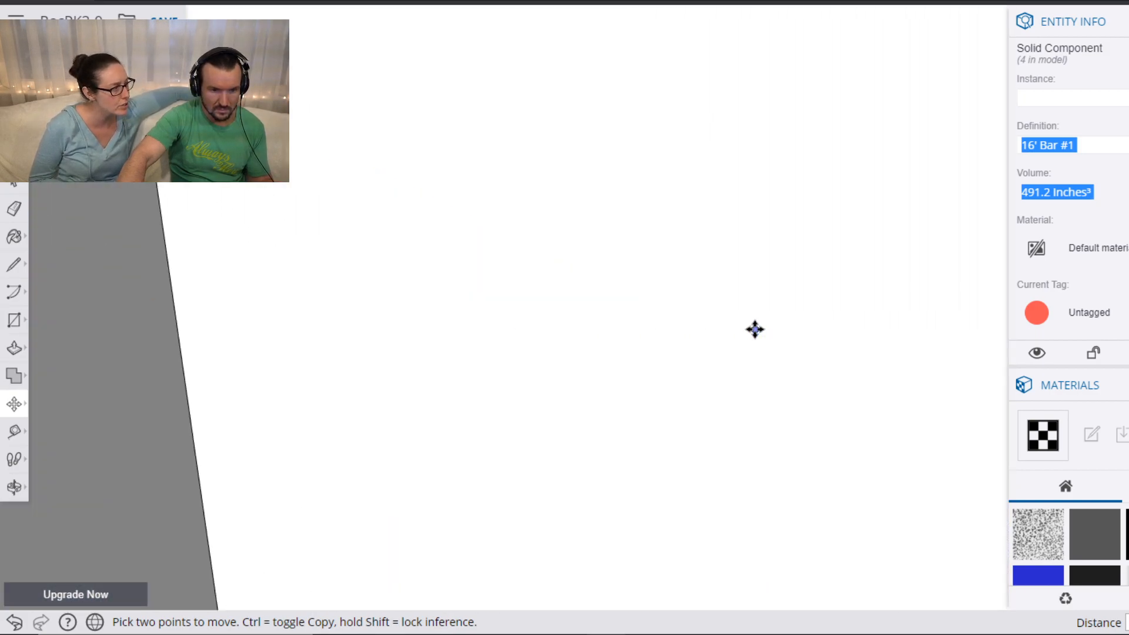
{"action": "scroll", "coordinate": [755, 329], "scroll_direction": "down", "scroll_amount": 5}
{"action": "scroll", "coordinate": [725, 295], "scroll_direction": "up", "scroll_amount": 1}
{"action": "scroll", "coordinate": [748, 318], "scroll_direction": "down", "scroll_amount": 1}
{"action": "mouse_move", "coordinate": [748, 335]}
{"action": "middle_mouse_down"}
{"action": "mouse_move", "coordinate": [794, 297]}
{"action": "mouse_move", "coordinate": [345, 496]}
{"action": "mouse_move", "coordinate": [972, 345]}
{"action": "mouse_move", "coordinate": [827, 351]}
{"action": "mouse_move", "coordinate": [1043, 453]}
{"action": "middle_mouse_up"}
{"action": "middle_click_drag", "start_coordinate": [917, 390], "coordinate": [534, 247], "text": "shift"}
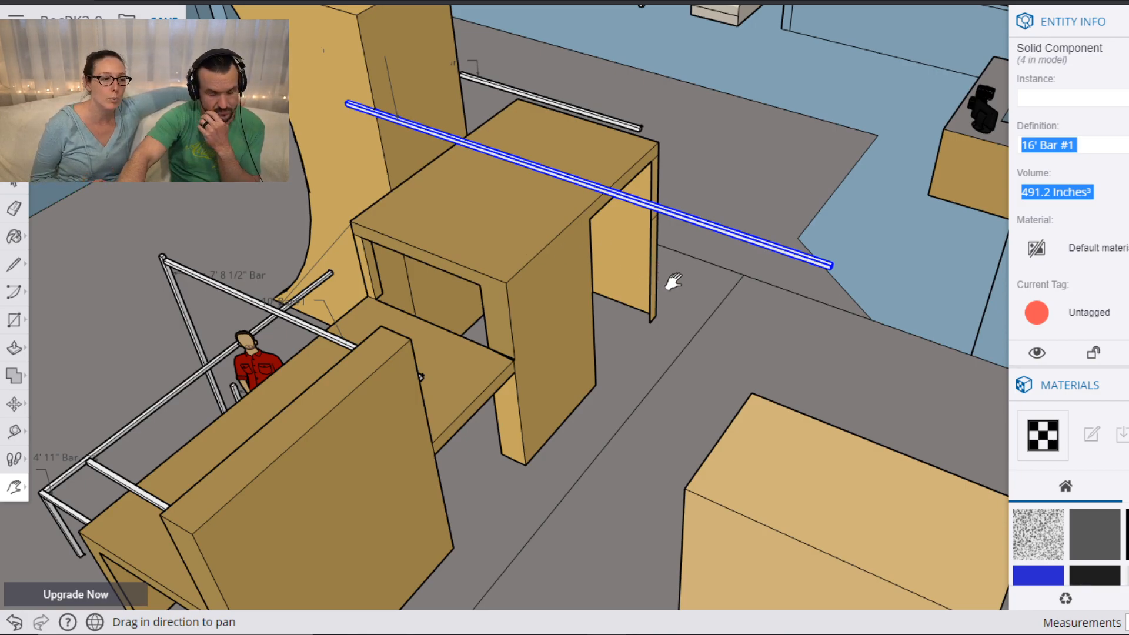
{"action": "key", "text": "o"}
{"action": "left_click_drag", "start_coordinate": [741, 219], "coordinate": [404, 151]}
{"action": "key", "text": "h"}
{"action": "scroll", "coordinate": [588, 307], "scroll_direction": "down", "scroll_amount": 3}
{"action": "scroll", "coordinate": [593, 347], "scroll_direction": "up", "scroll_amount": 1}
{"action": "scroll", "coordinate": [654, 379], "scroll_direction": "up", "scroll_amount": 2}
{"action": "scroll", "coordinate": [640, 376], "scroll_direction": "down", "scroll_amount": 3}
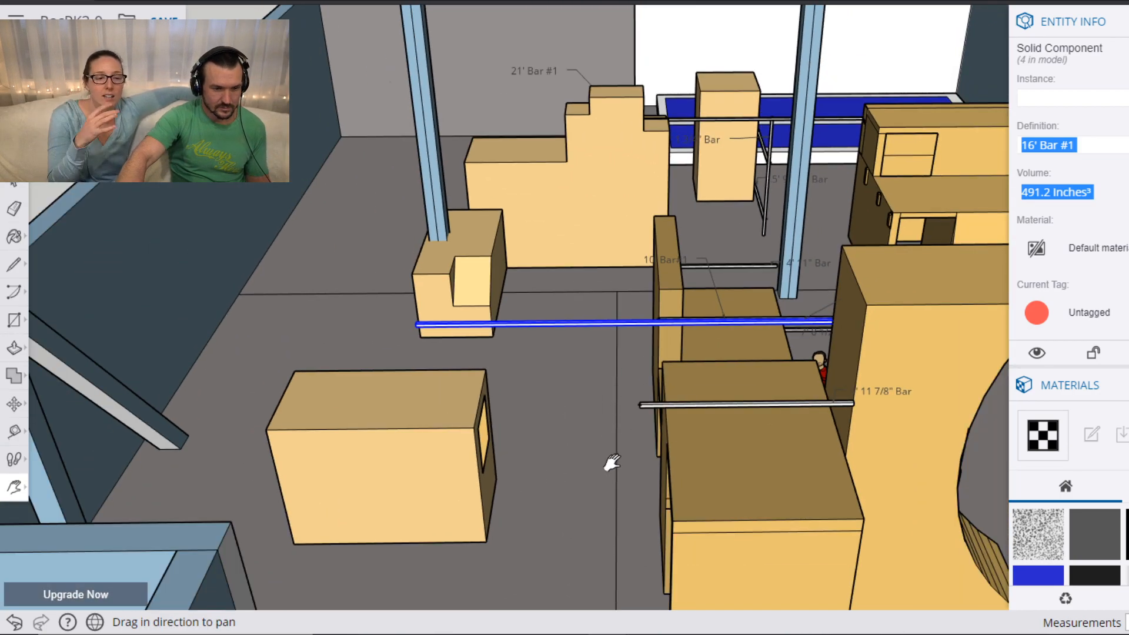
{"action": "left_click_drag", "start_coordinate": [623, 446], "coordinate": [611, 393]}
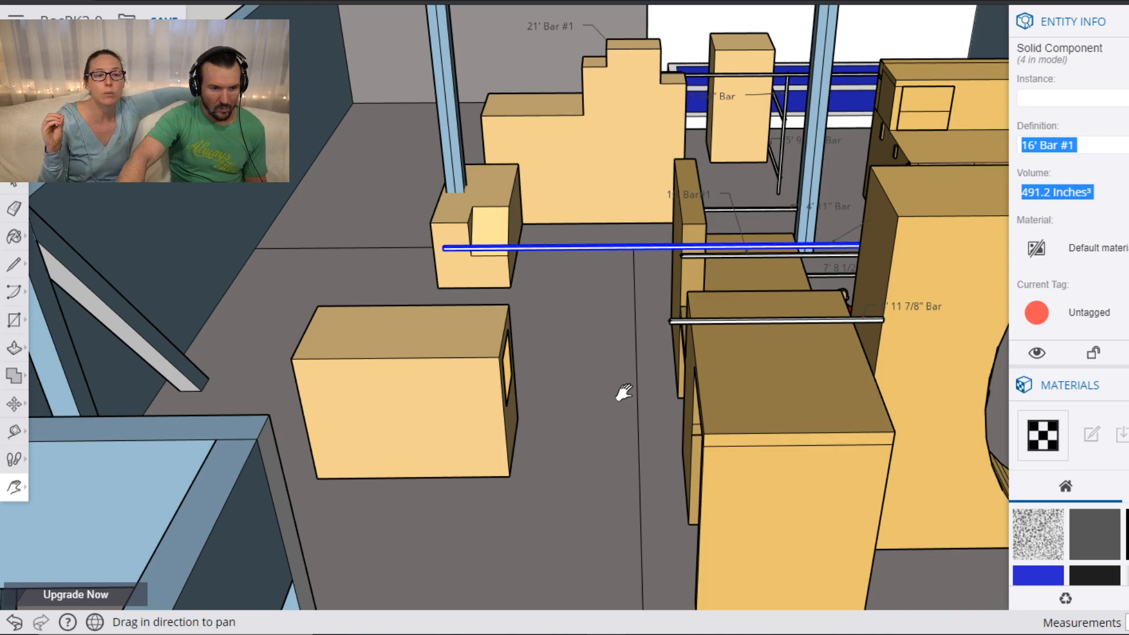
{"action": "key", "text": "o"}
{"action": "left_click_drag", "start_coordinate": [437, 244], "coordinate": [932, 234]}
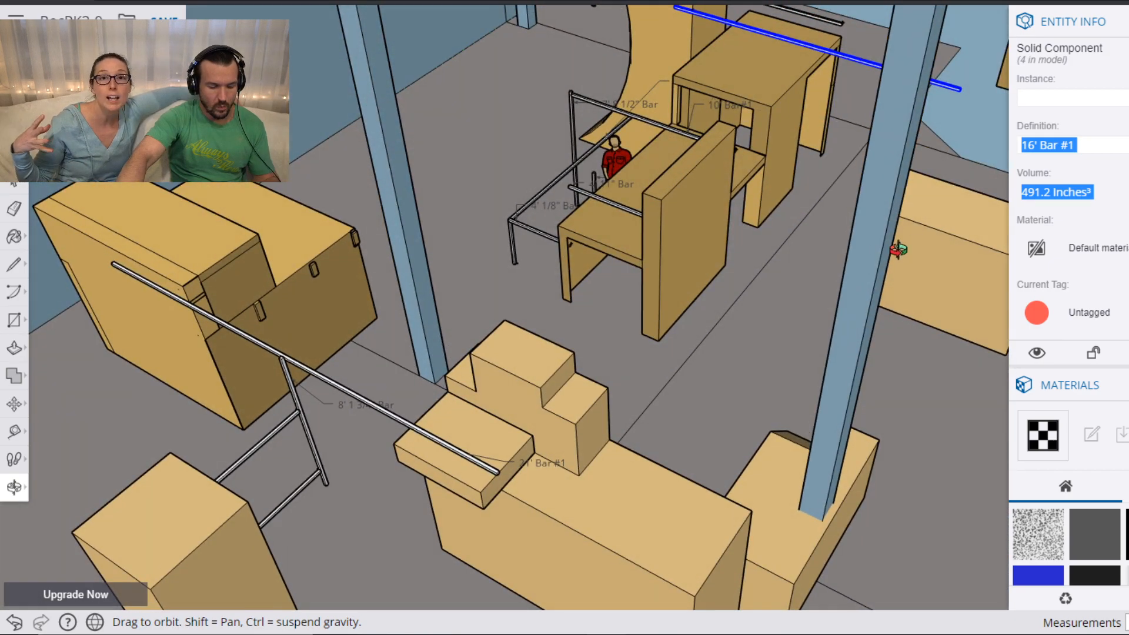
{"action": "key", "text": "h"}
{"action": "left_click_drag", "start_coordinate": [880, 191], "coordinate": [429, 470]}
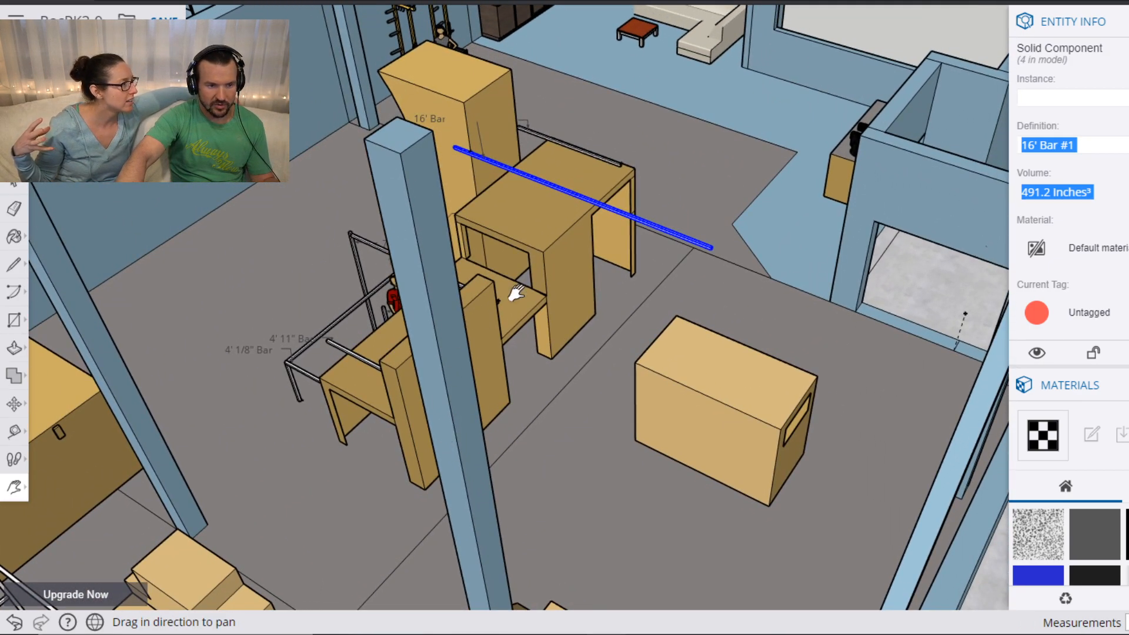
{"action": "scroll", "coordinate": [523, 280], "scroll_direction": "up", "scroll_amount": 4}
{"action": "left_click_drag", "start_coordinate": [678, 226], "coordinate": [607, 265]}
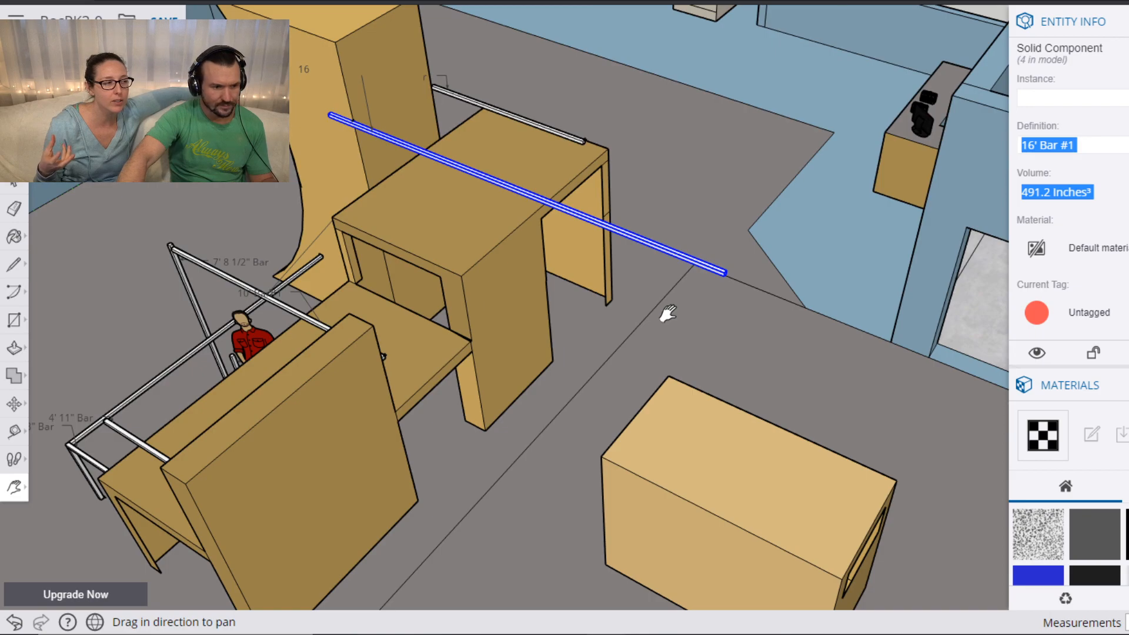
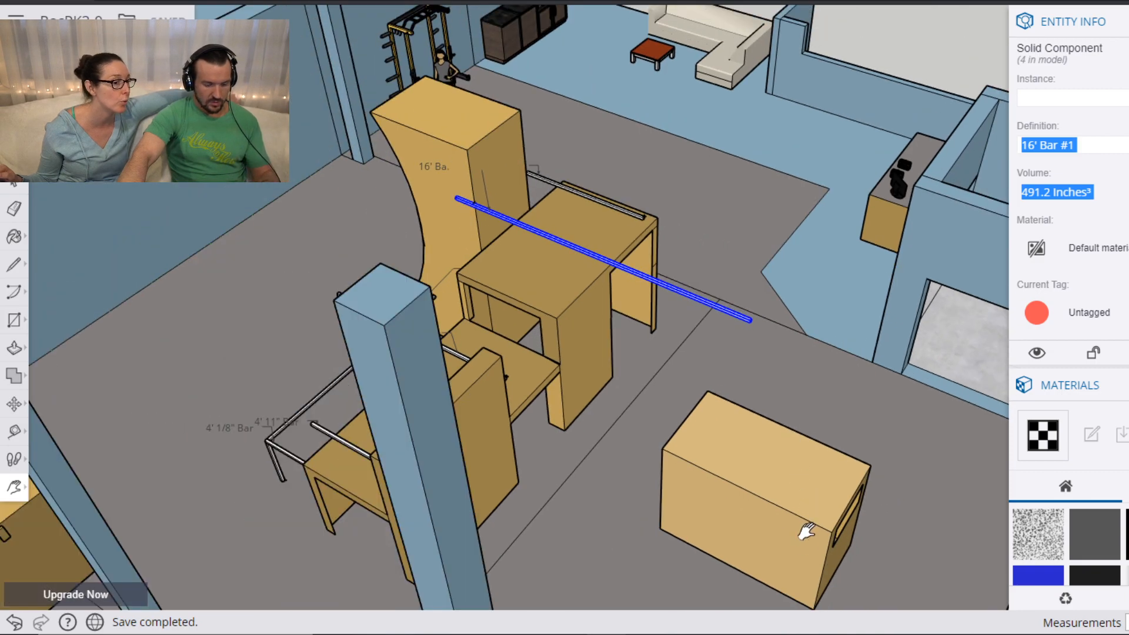
Rotate the free-standing box with the window cutout a quarter turn about its bottom corner so it runs parallel to the tunnel.
{"action": "left_click_drag", "start_coordinate": [811, 537], "coordinate": [652, 428]}
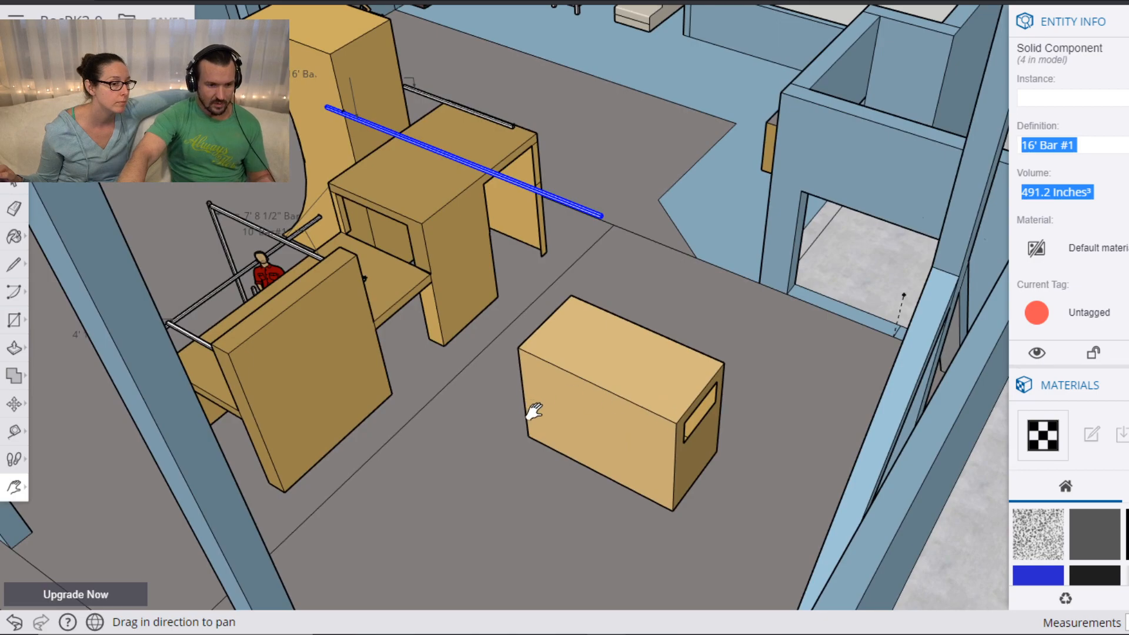
{"action": "scroll", "coordinate": [535, 408], "scroll_direction": "up", "scroll_amount": 2}
{"action": "key", "text": "space"}
{"action": "left_click", "coordinate": [566, 439]}
{"action": "key", "text": "q"}
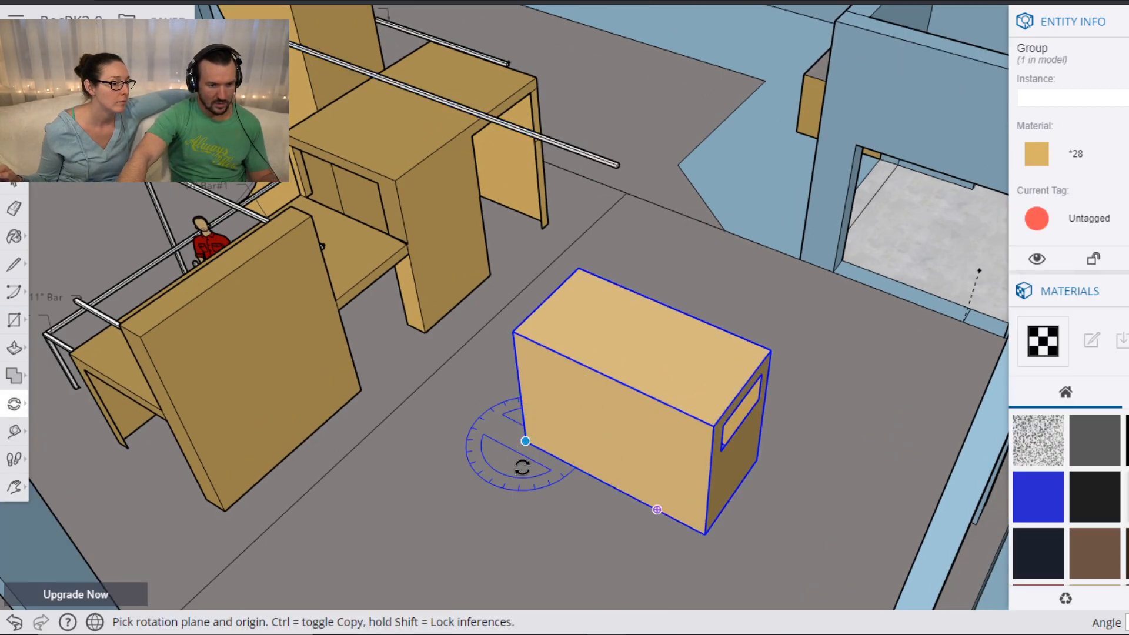
{"action": "left_click", "coordinate": [525, 442]}
{"action": "left_click", "coordinate": [590, 475]}
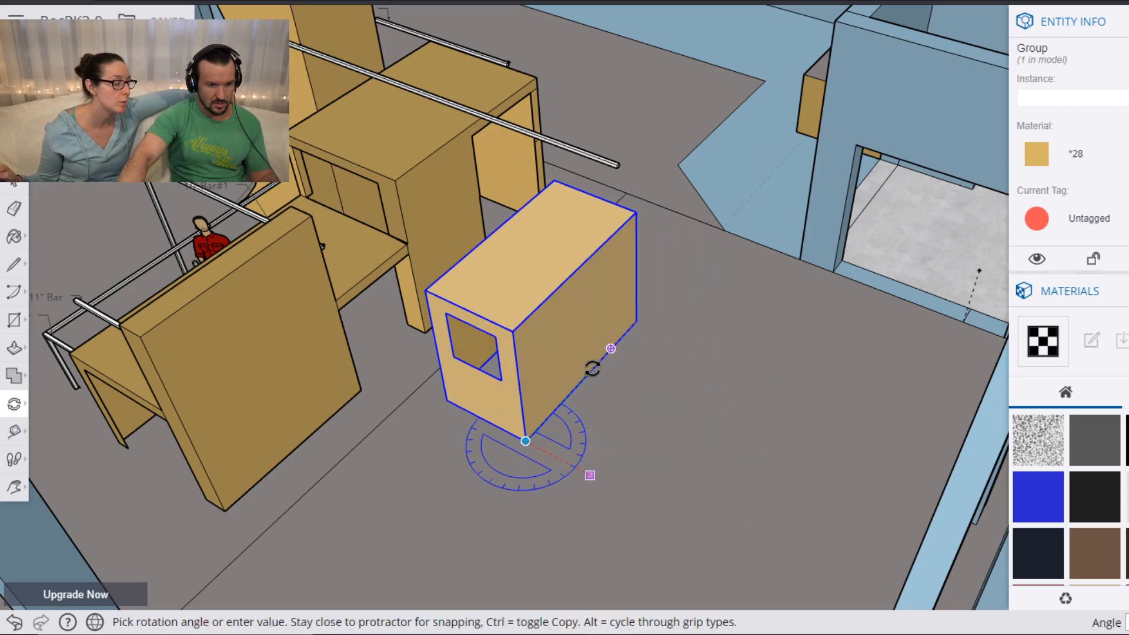
{"action": "left_click", "coordinate": [592, 368]}
Move the turned box across the open floor away from the tunnel and fine-tune its position.
{"action": "key", "text": "m"}
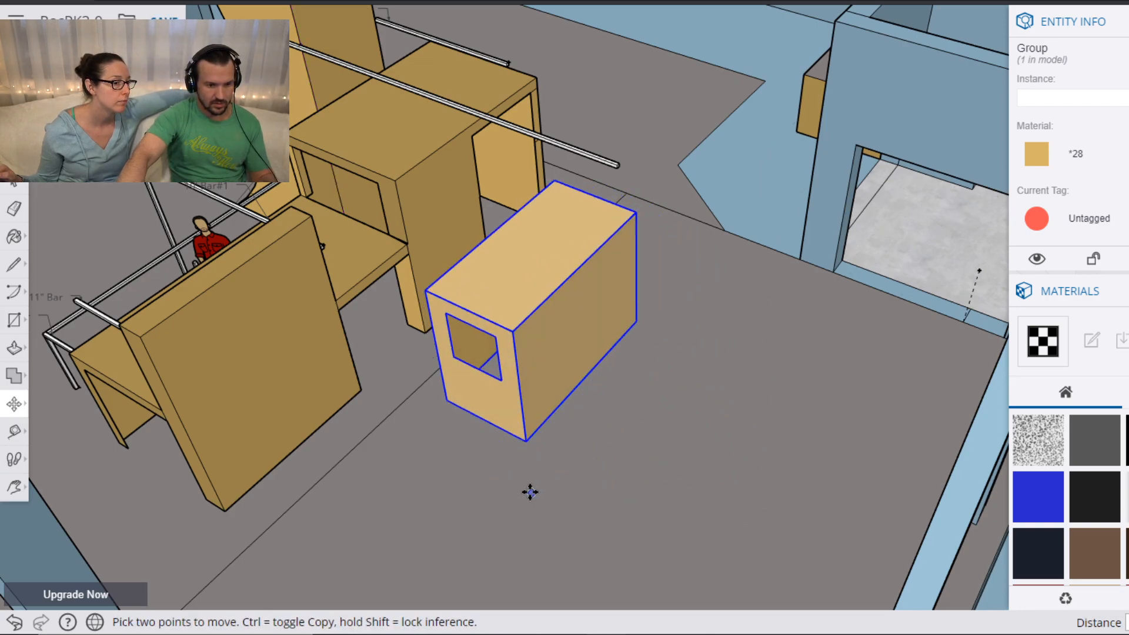
{"action": "left_click", "coordinate": [526, 441]}
{"action": "left_click", "coordinate": [592, 529]}
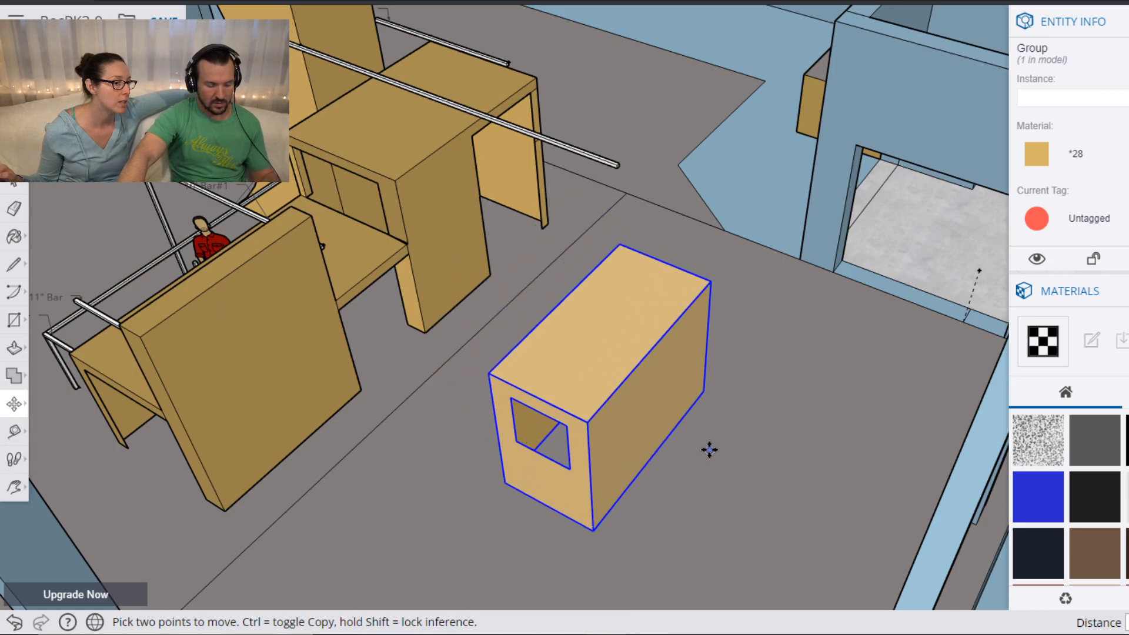
{"action": "middle_click_drag", "start_coordinate": [733, 404], "coordinate": [698, 305]}
{"action": "key", "text": "m"}
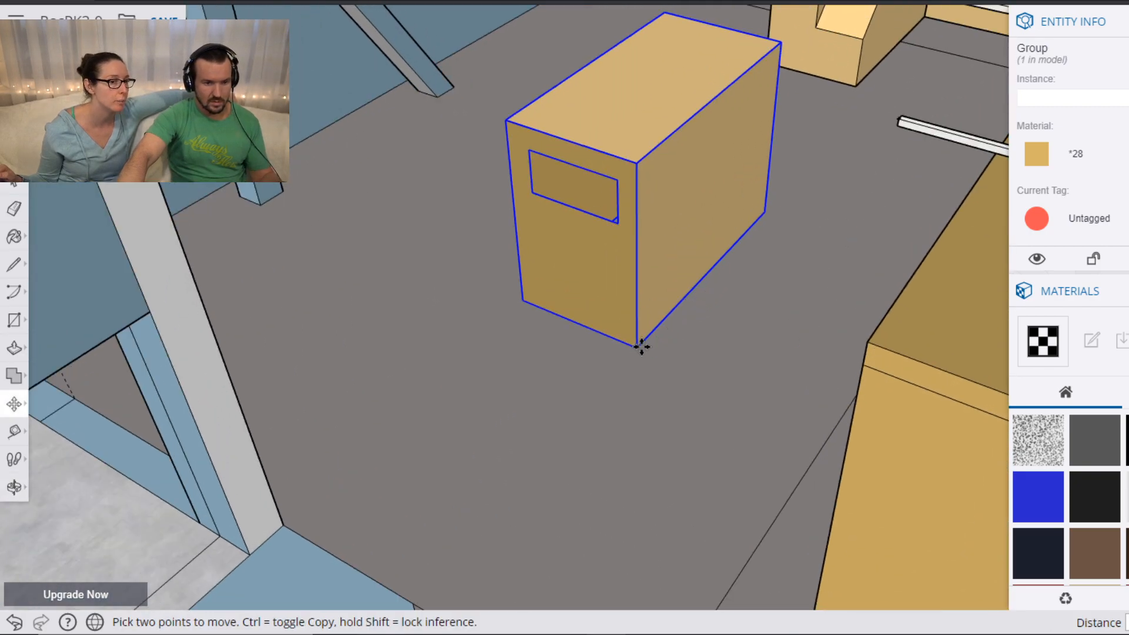
{"action": "left_click", "coordinate": [640, 345]}
{"action": "left_click", "coordinate": [605, 323]}
{"action": "scroll", "coordinate": [665, 282], "scroll_direction": "down", "scroll_amount": 3}
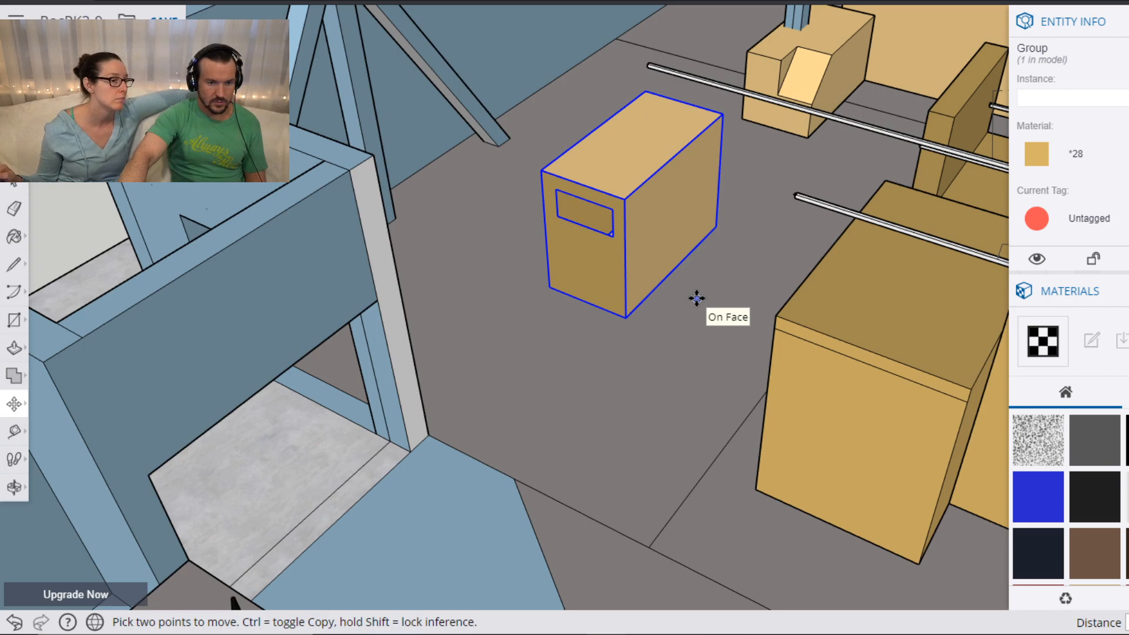
Move the 8' 1/8" Bar#1 from the stock bars onto the free-standing box so its end sits on the long upper edge.
{"action": "scroll", "coordinate": [713, 298], "scroll_direction": "down", "scroll_amount": 5}
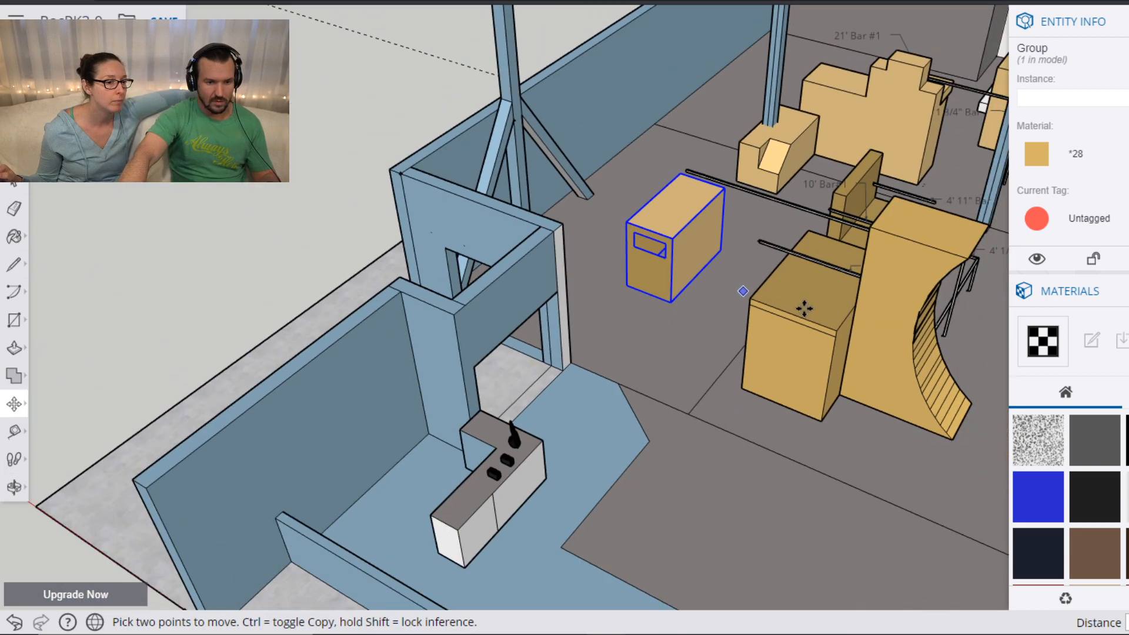
{"action": "key", "text": "h"}
{"action": "left_click_drag", "start_coordinate": [896, 379], "coordinate": [621, 287]}
{"action": "scroll", "coordinate": [735, 283], "scroll_direction": "up", "scroll_amount": 5}
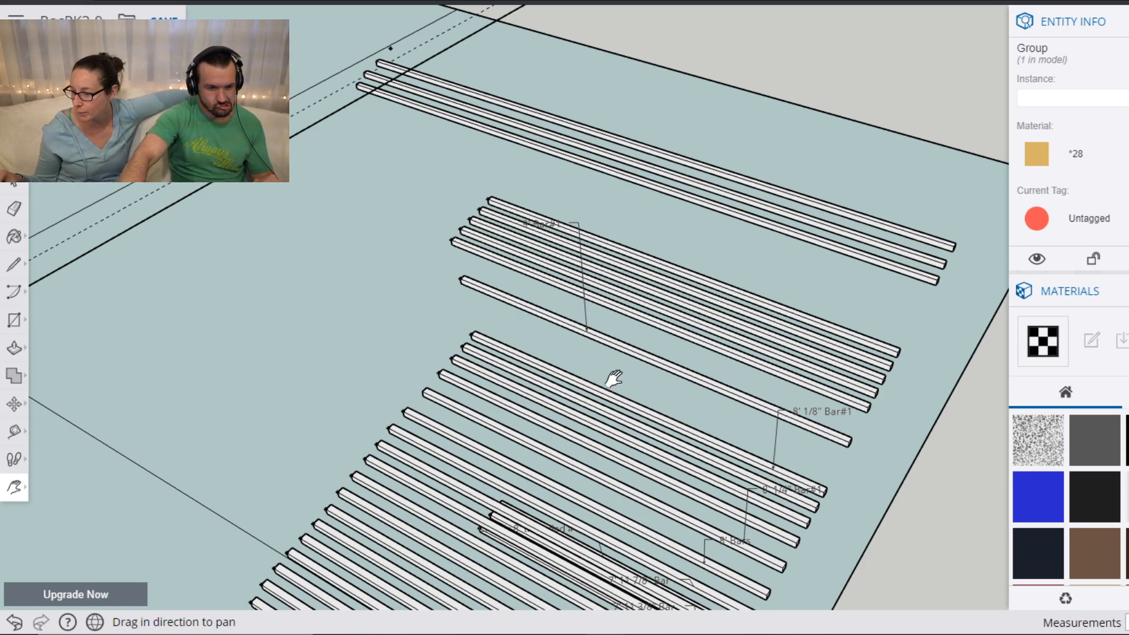
{"action": "key", "text": "space"}
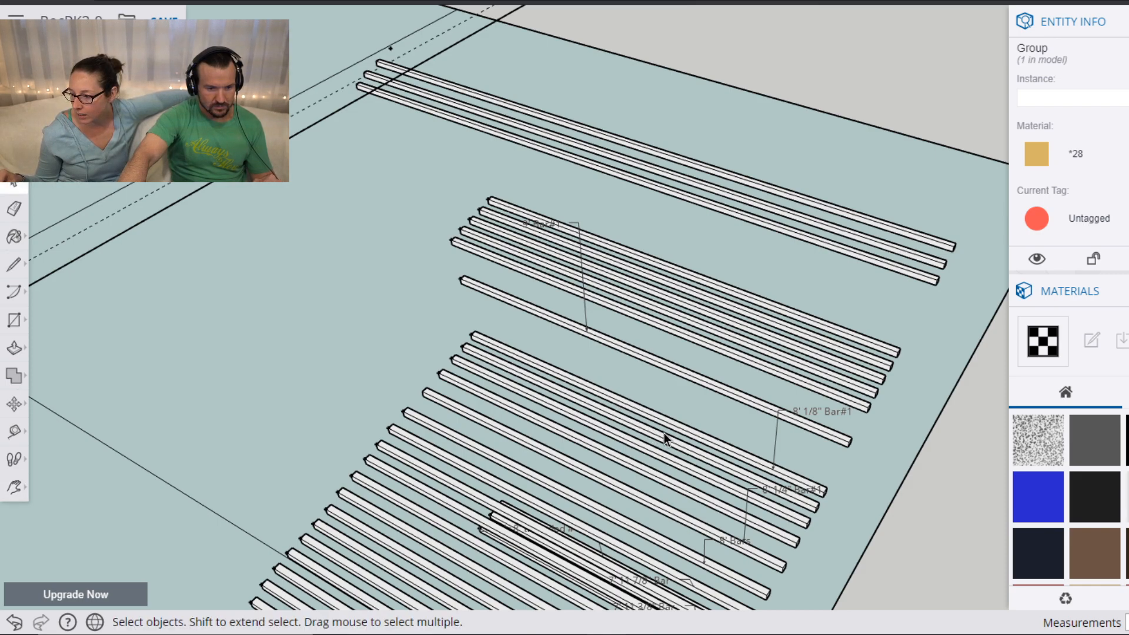
{"action": "left_click", "coordinate": [673, 433]}
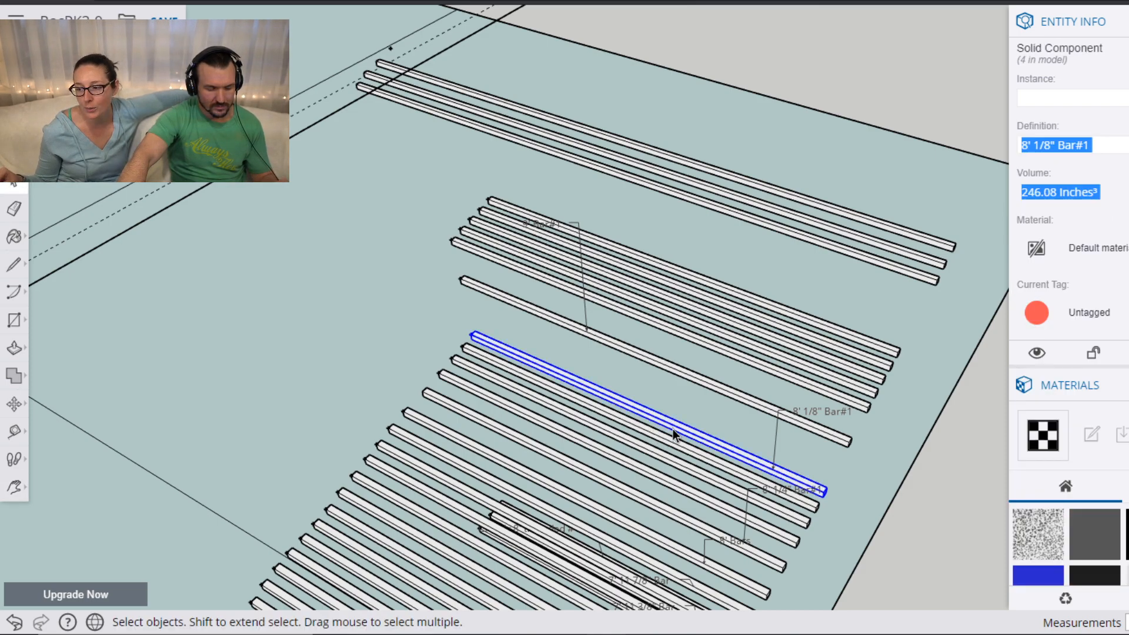
{"action": "key", "text": "m"}
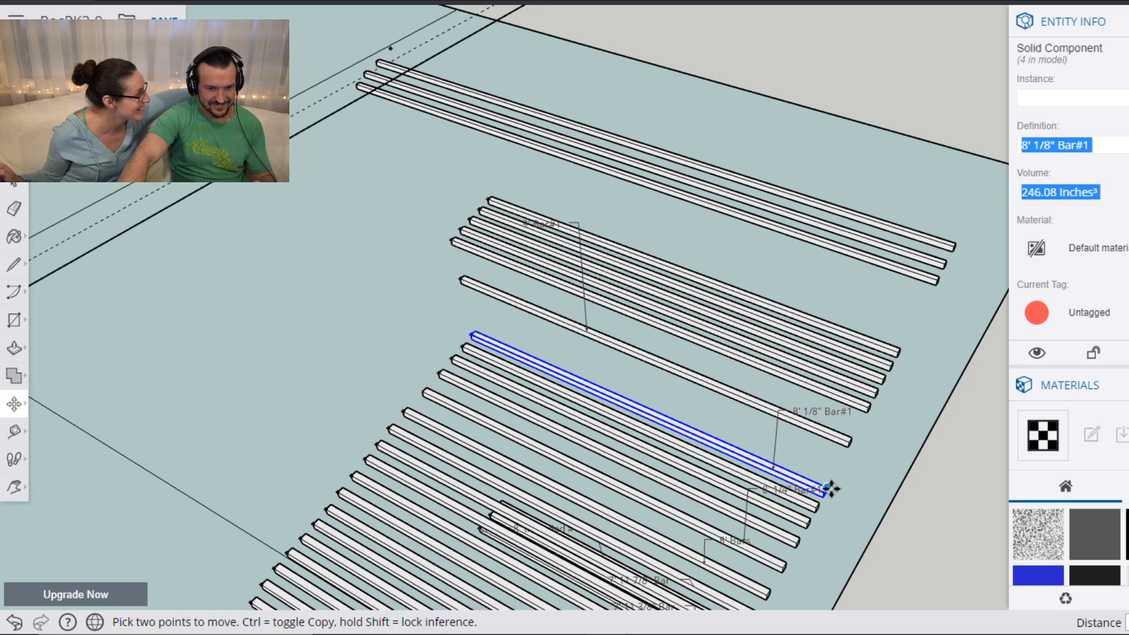
{"action": "left_click", "coordinate": [830, 488]}
{"action": "key", "text": "h"}
{"action": "left_click_drag", "start_coordinate": [207, 227], "coordinate": [693, 346]}
{"action": "left_click_drag", "start_coordinate": [253, 247], "coordinate": [740, 459]}
{"action": "left_click_drag", "start_coordinate": [308, 270], "coordinate": [803, 351]}
{"action": "left_click_drag", "start_coordinate": [553, 470], "coordinate": [697, 322]}
{"action": "left_click_drag", "start_coordinate": [405, 323], "coordinate": [741, 360]}
{"action": "scroll", "coordinate": [594, 339], "scroll_direction": "up", "scroll_amount": 3}
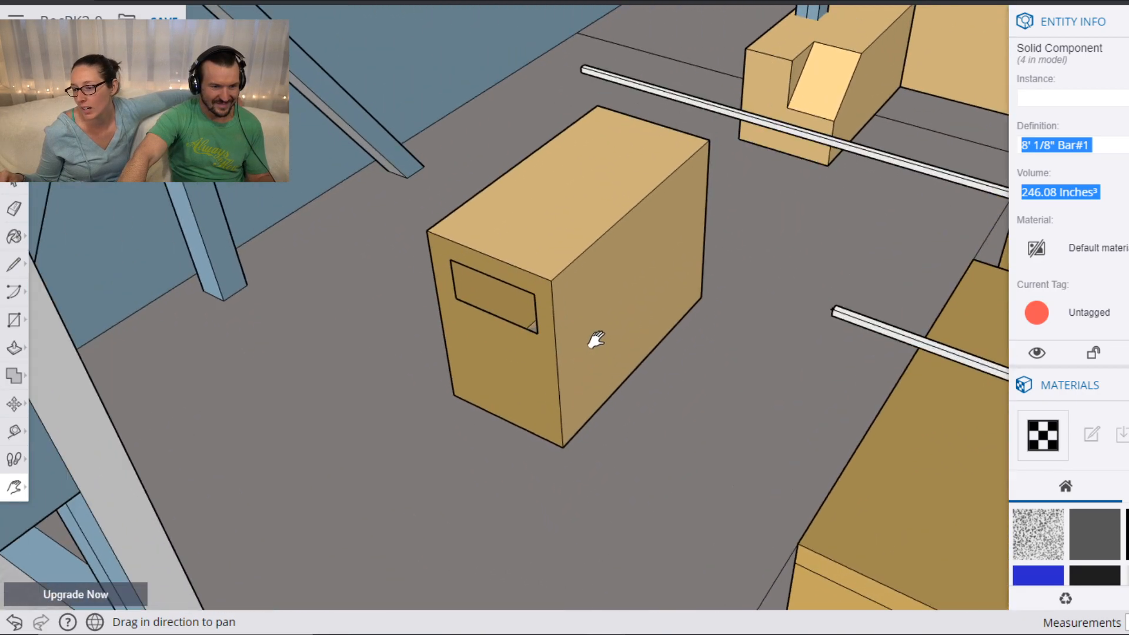
{"action": "key", "text": "m"}
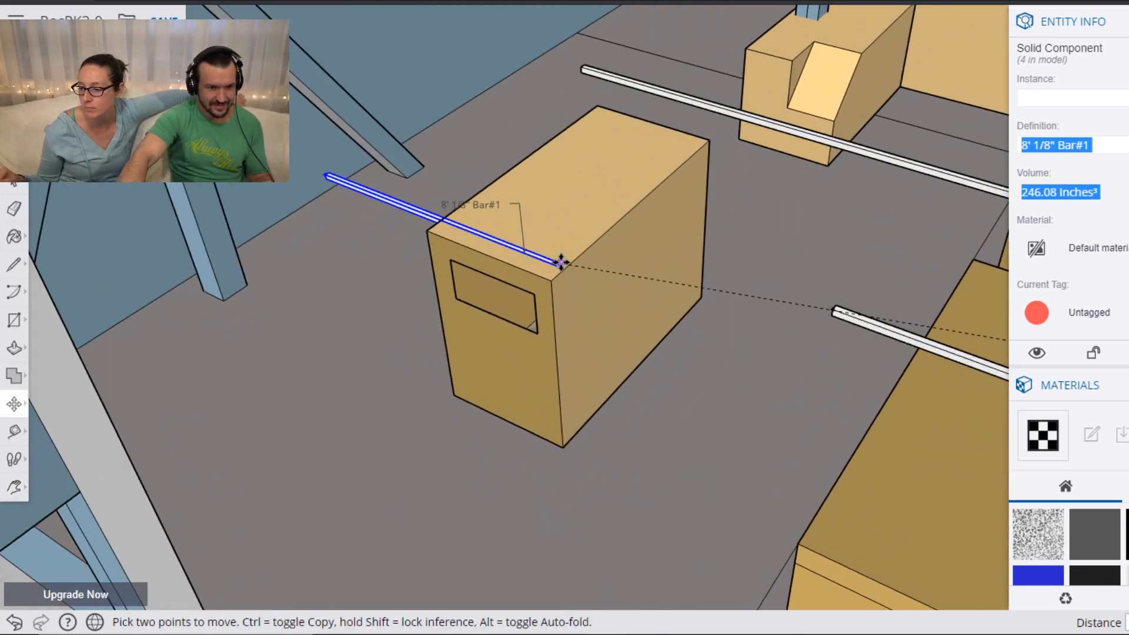
{"action": "left_click", "coordinate": [575, 253]}
Rotate the 8' 1/8" Bar#1 about its end on the free-standing box so it stands upright.
{"action": "scroll", "coordinate": [576, 253], "scroll_direction": "up", "scroll_amount": 5}
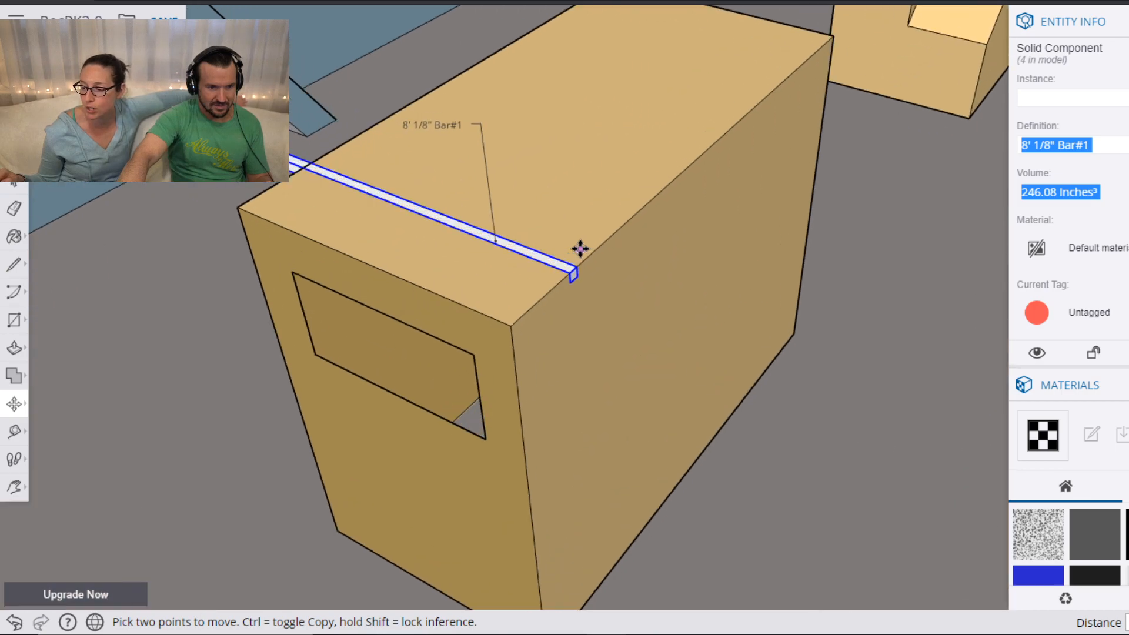
{"action": "key", "text": "q"}
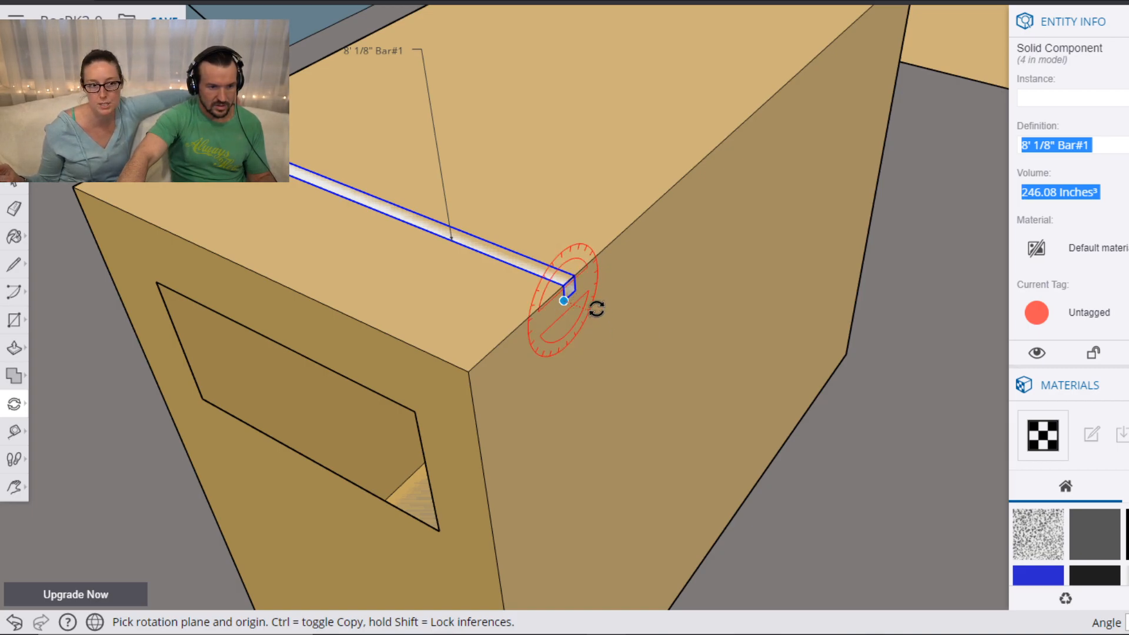
{"action": "left_click", "coordinate": [605, 263]}
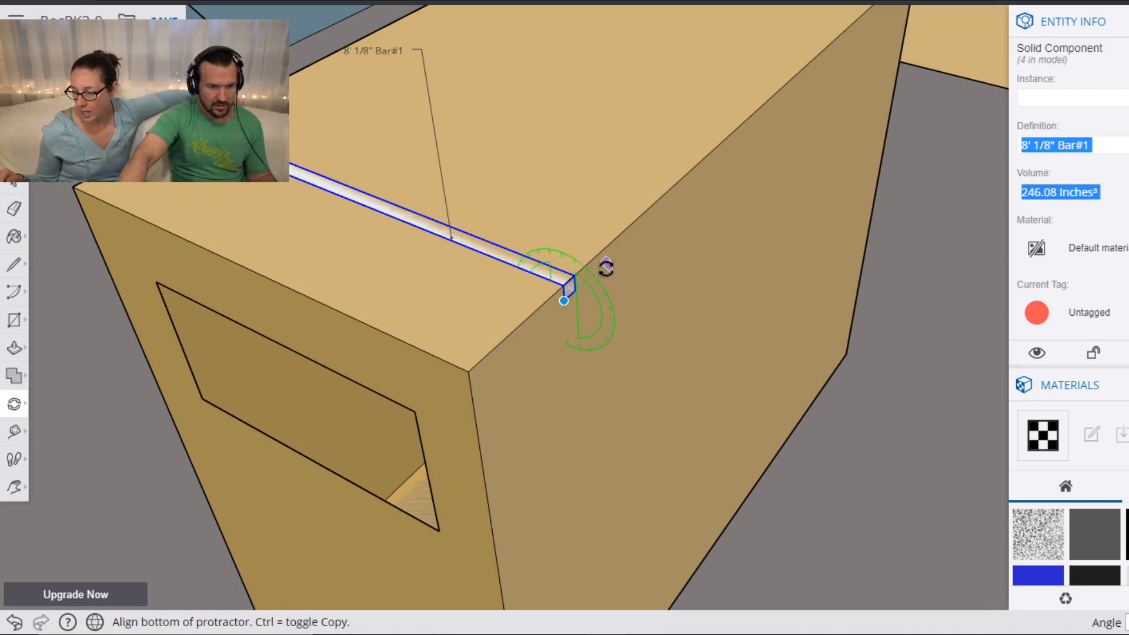
{"action": "left_click", "coordinate": [600, 313]}
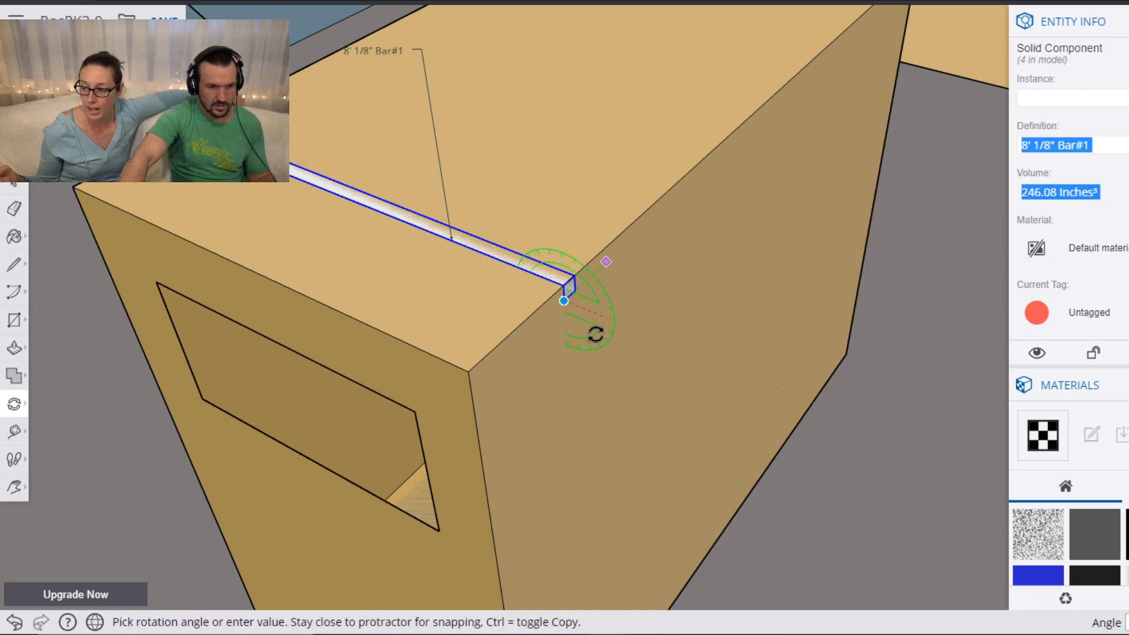
{"action": "left_click", "coordinate": [564, 372]}
{"action": "scroll", "coordinate": [611, 265], "scroll_direction": "down", "scroll_amount": 6}
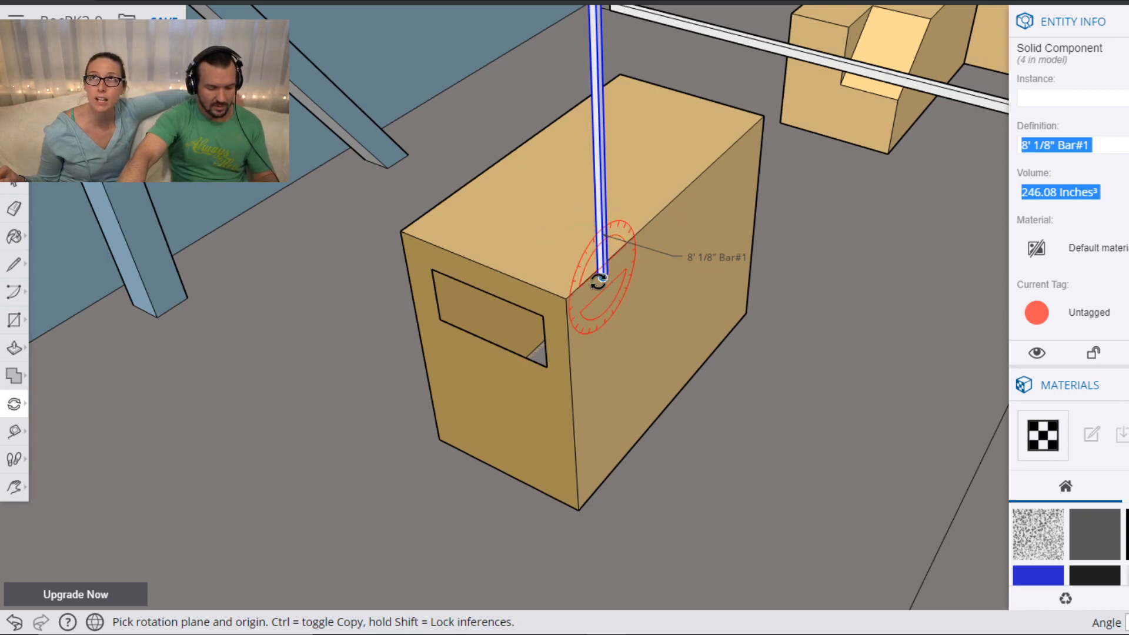
Move the upright 8' 1/8" Bar#1 by its top corner so it joins the free end of the 16' bar.
{"action": "key", "text": "h"}
{"action": "left_click_drag", "start_coordinate": [620, 176], "coordinate": [634, 347]}
{"action": "key", "text": "m"}
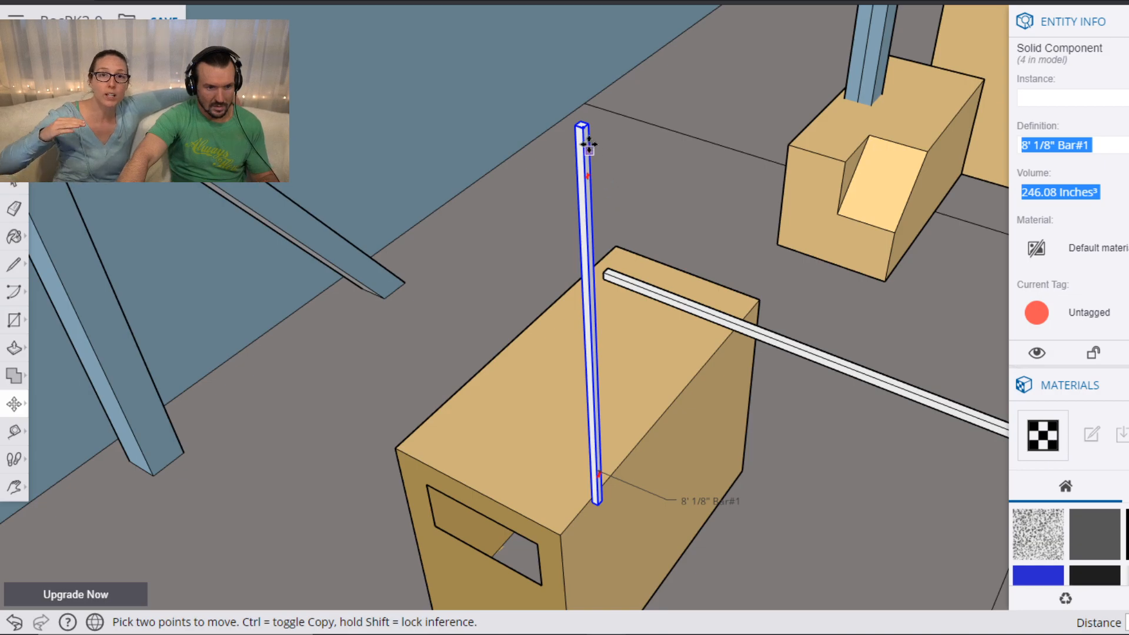
{"action": "left_click", "coordinate": [582, 128]}
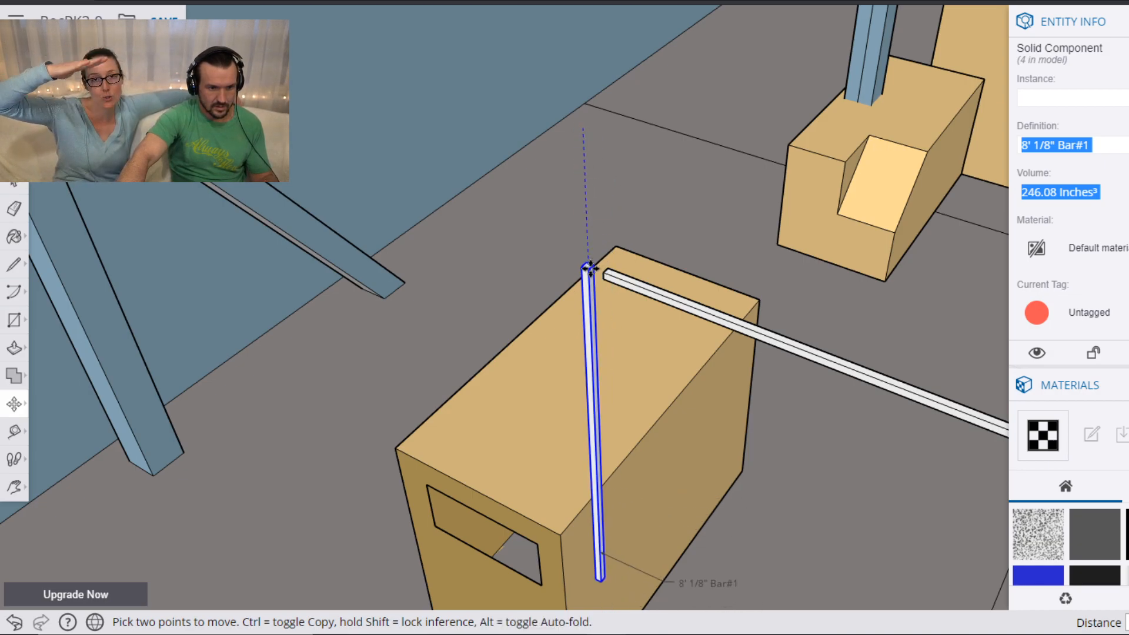
{"action": "scroll", "coordinate": [602, 272], "scroll_direction": "up", "scroll_amount": 4}
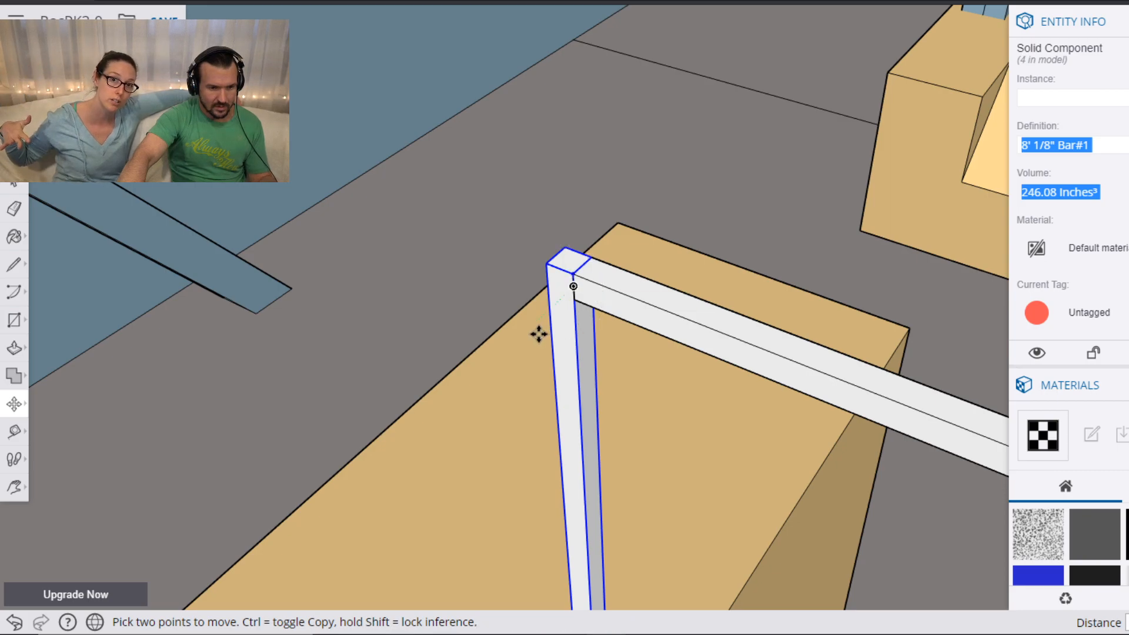
{"action": "scroll", "coordinate": [540, 347], "scroll_direction": "down", "scroll_amount": 4}
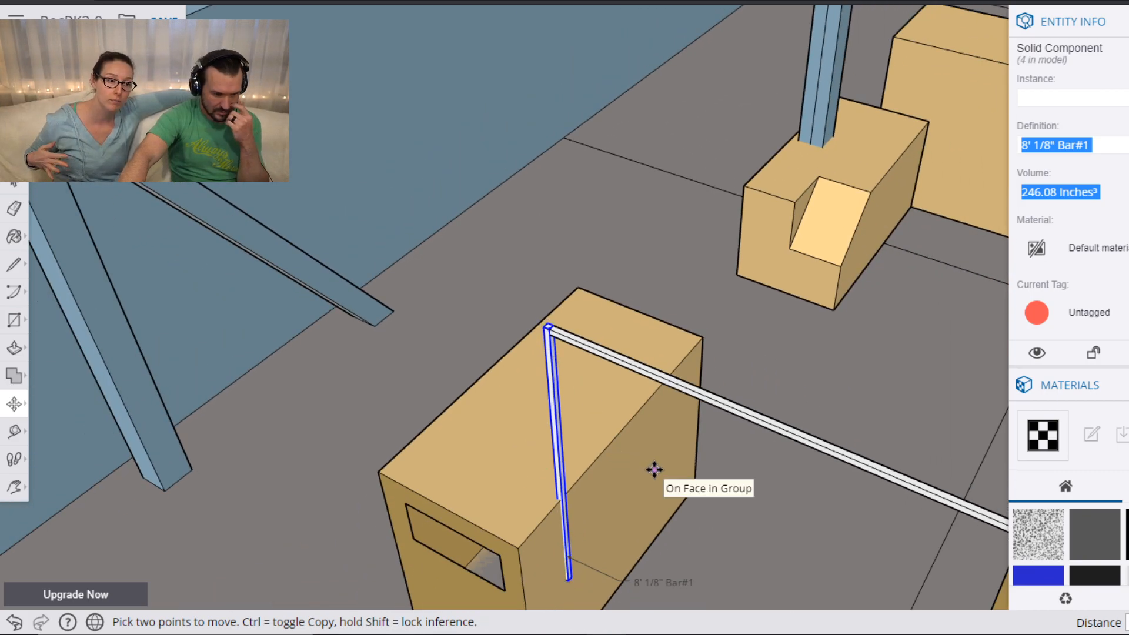
Move the free-standing box sideways so its long upper edge lines up with the side of the upright 8' 1/8" bar.
{"action": "middle_click_drag", "start_coordinate": [694, 364], "coordinate": [871, 325]}
{"action": "scroll", "coordinate": [764, 543], "scroll_direction": "up", "scroll_amount": 6}
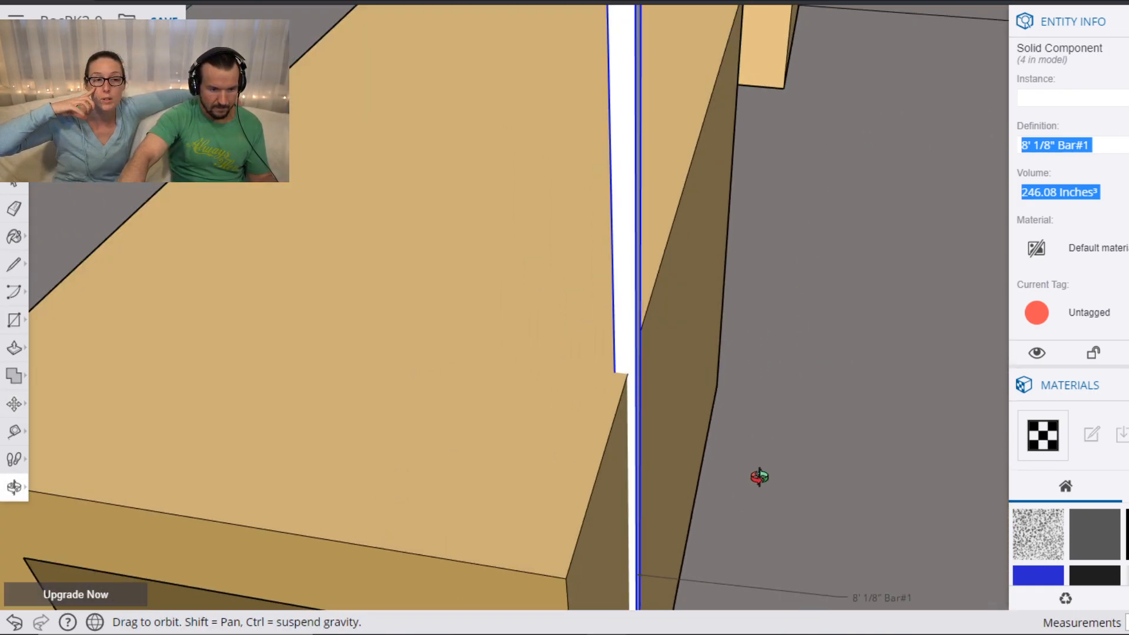
{"action": "scroll", "coordinate": [739, 480], "scroll_direction": "down", "scroll_amount": 5}
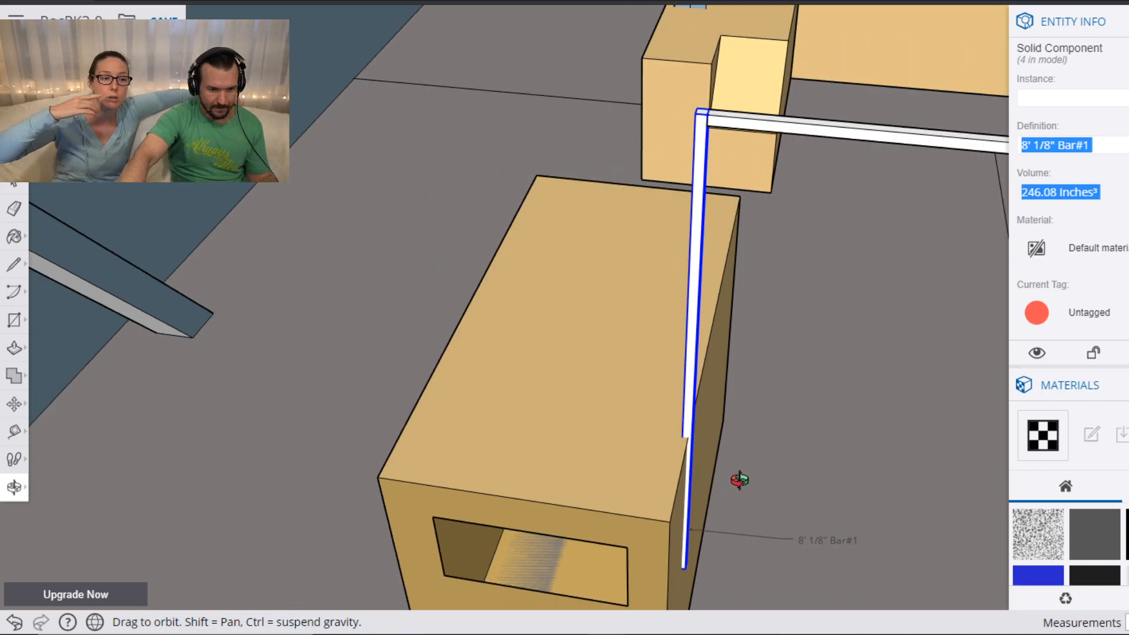
{"action": "middle_click_drag", "start_coordinate": [783, 510], "coordinate": [653, 400], "text": "shift"}
{"action": "left_click", "coordinate": [451, 486]}
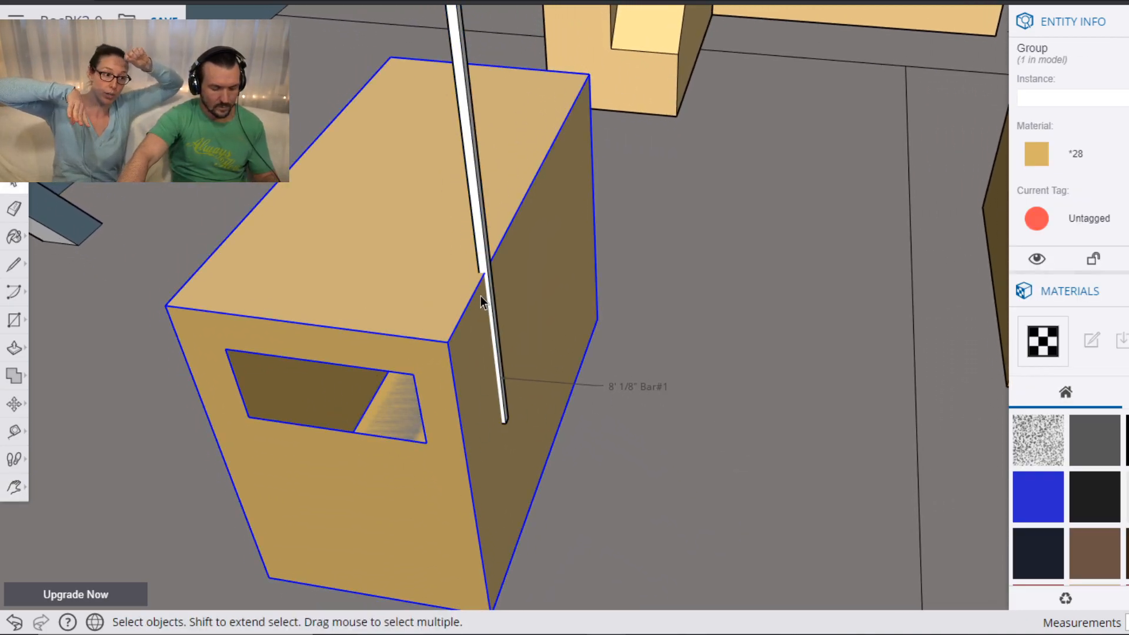
{"action": "key", "text": "m"}
{"action": "scroll", "coordinate": [480, 270], "scroll_direction": "up", "scroll_amount": 5}
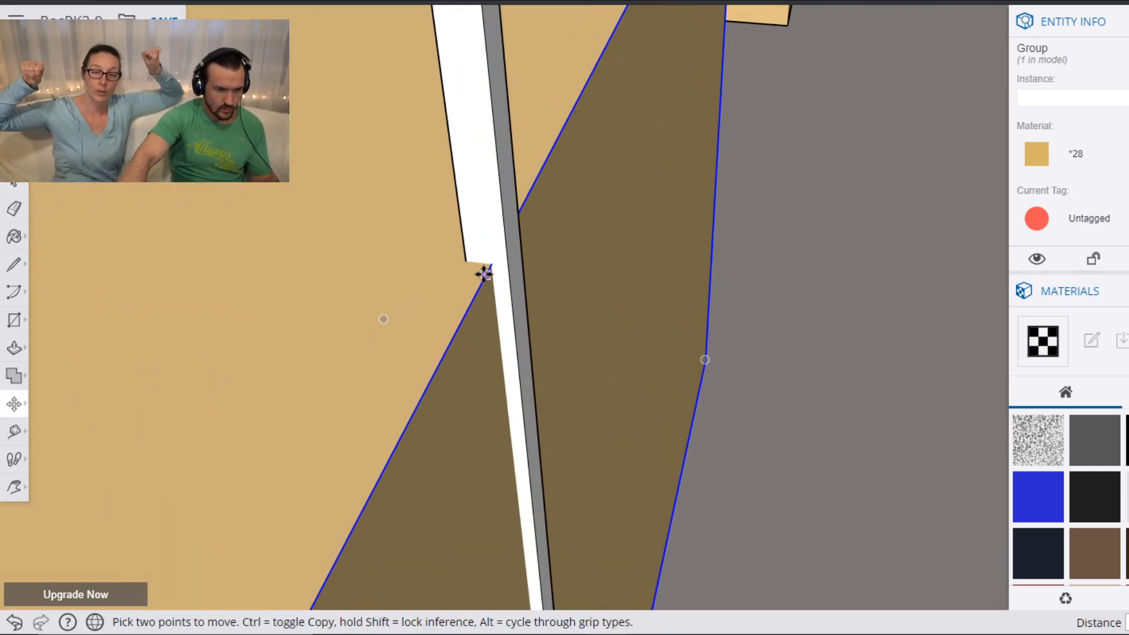
{"action": "left_click", "coordinate": [491, 264]}
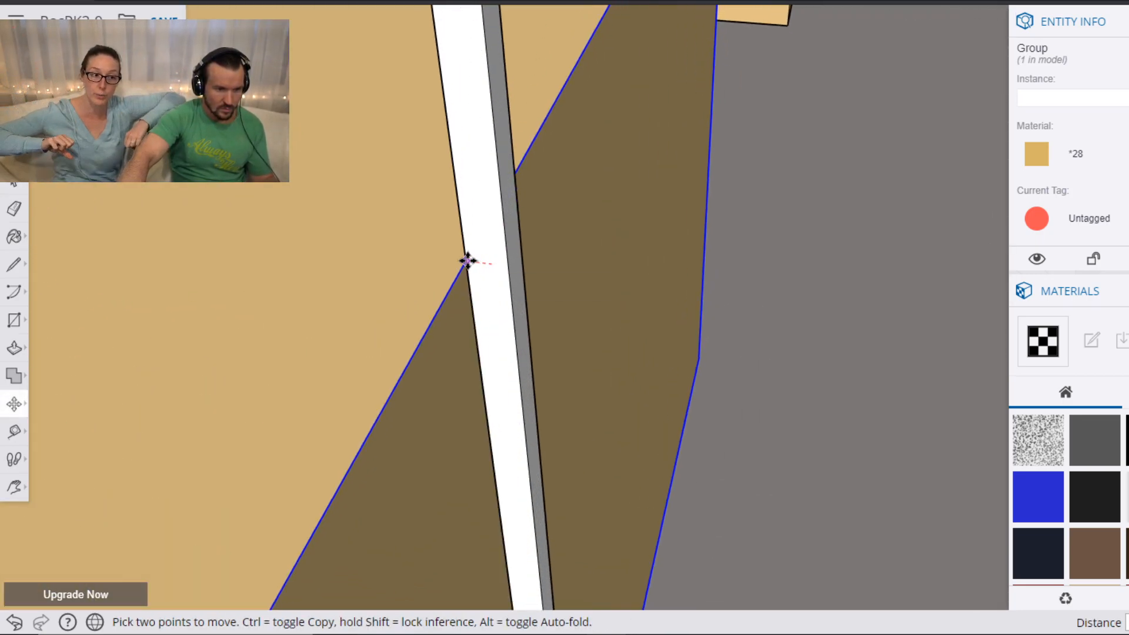
{"action": "left_click", "coordinate": [462, 260]}
{"action": "scroll", "coordinate": [498, 261], "scroll_direction": "down", "scroll_amount": 10}
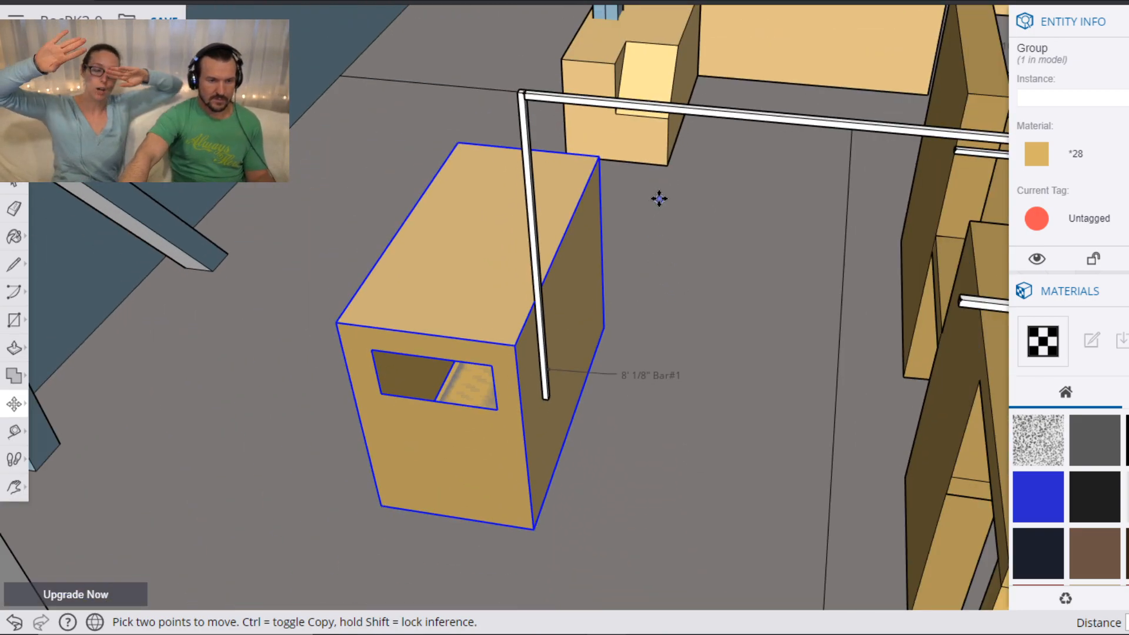
Examine the upright bar, the free-standing box and the 16' bar over the tunnel from several sides.
{"action": "key", "text": "o"}
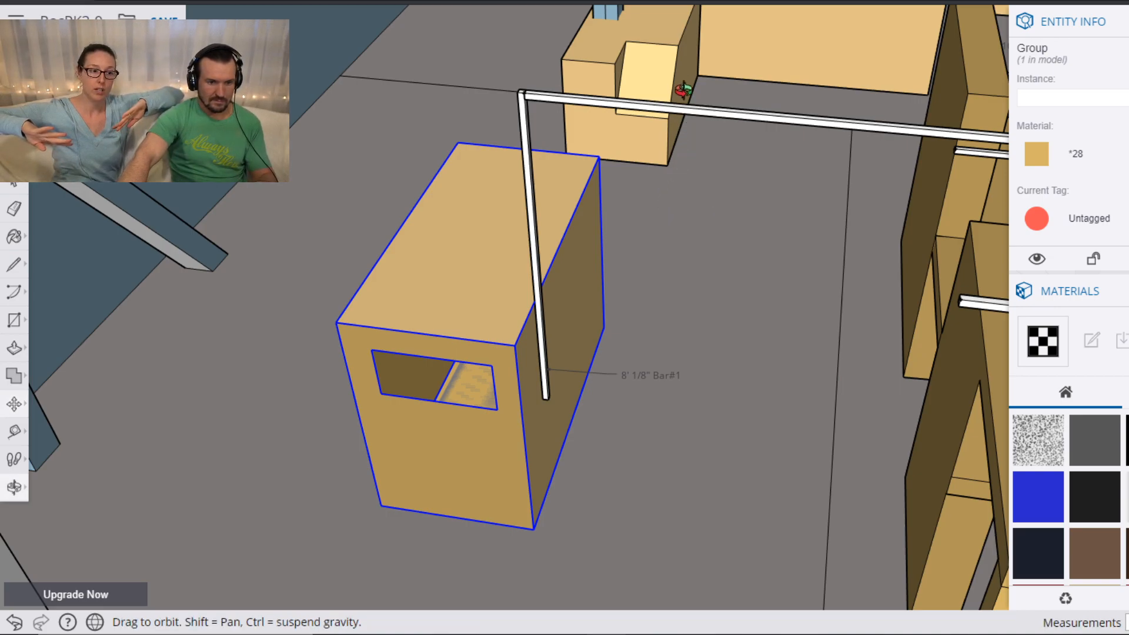
{"action": "left_click_drag", "start_coordinate": [834, 275], "coordinate": [716, 253]}
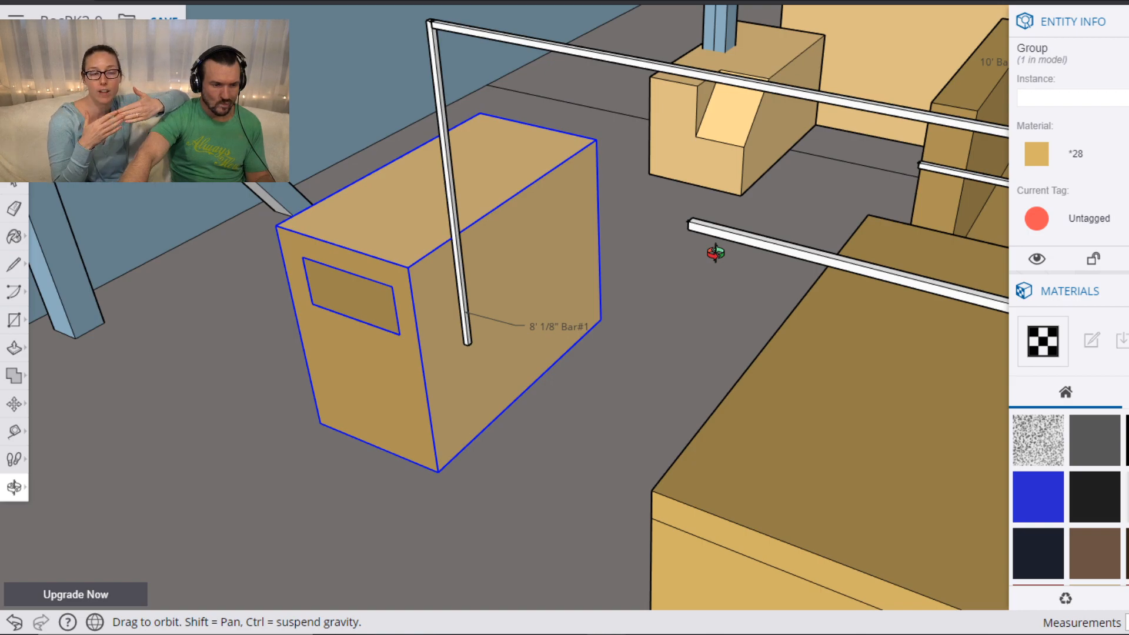
{"action": "left_click_drag", "start_coordinate": [715, 253], "coordinate": [572, 272]}
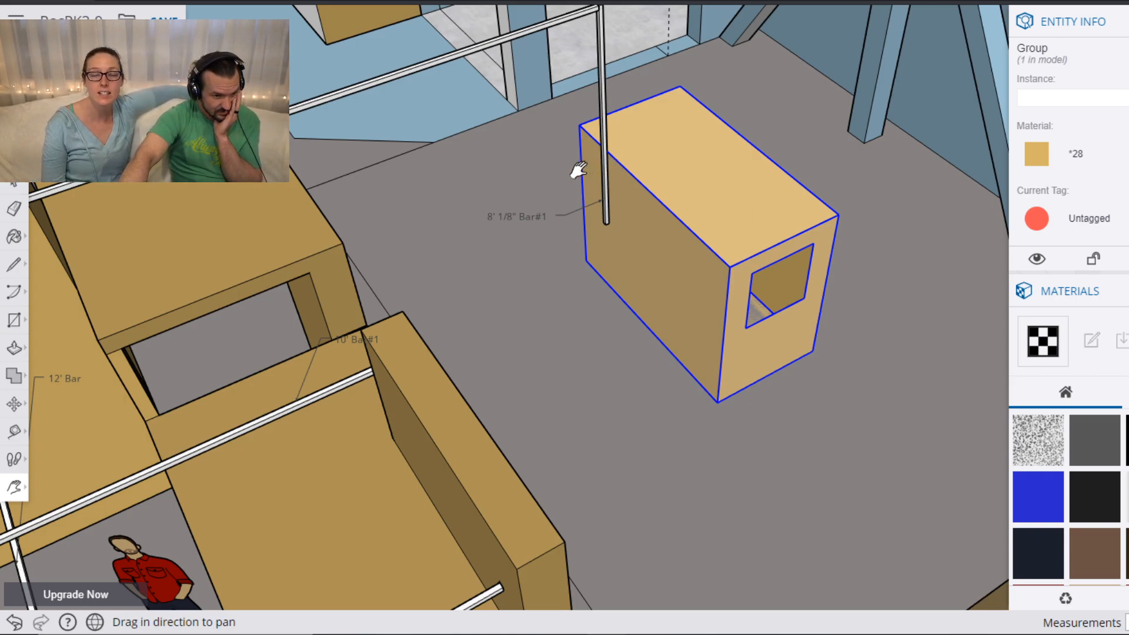
{"action": "key", "text": "o"}
{"action": "left_click_drag", "start_coordinate": [594, 161], "coordinate": [351, 159]}
{"action": "middle_click_drag", "start_coordinate": [351, 158], "coordinate": [564, 257]}
{"action": "left_click_drag", "start_coordinate": [564, 257], "coordinate": [554, 194]}
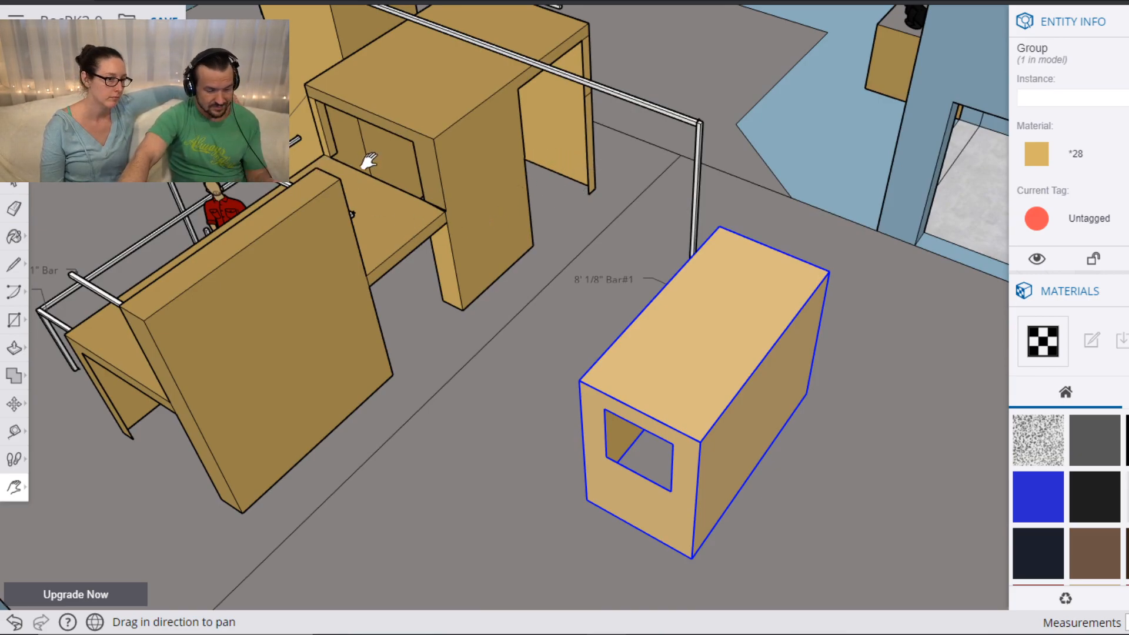
Measure the vertical height from the floor at the tunnel leg up to the 16' bar.
{"action": "key", "text": "t"}
{"action": "left_click", "coordinate": [507, 269]}
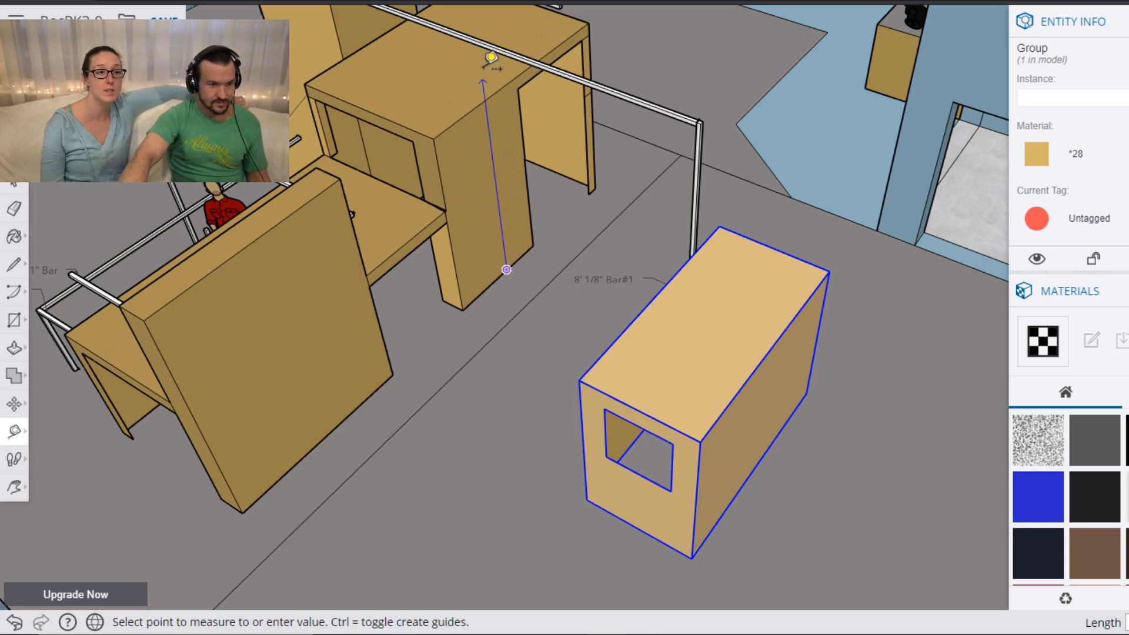
{"action": "scroll", "coordinate": [477, 38], "scroll_direction": "up", "scroll_amount": 5}
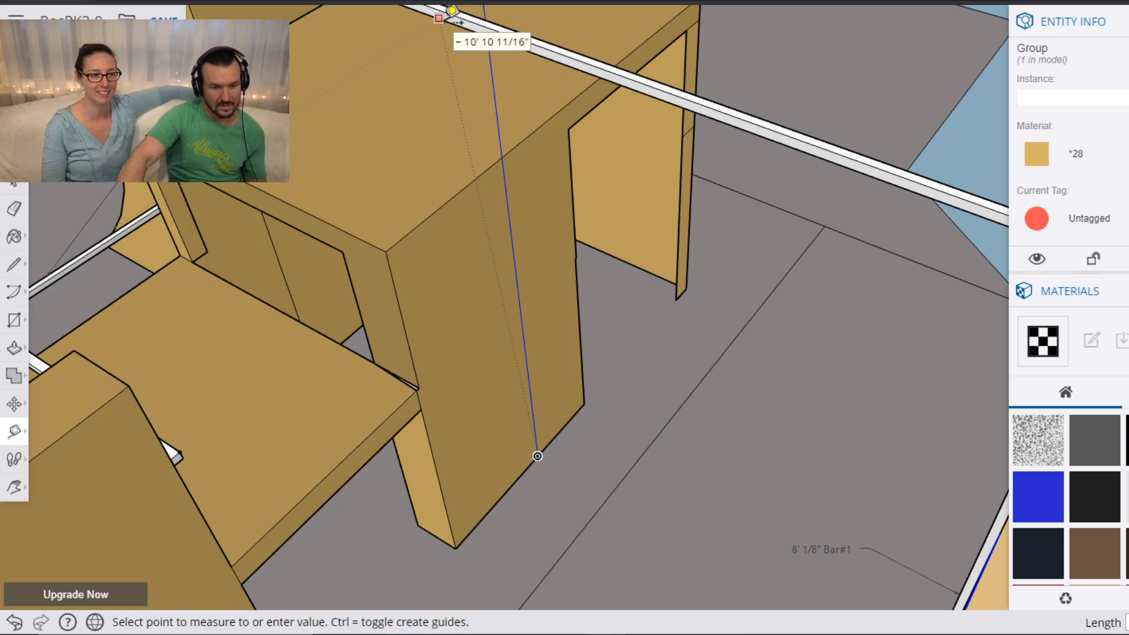
{"action": "left_click", "coordinate": [458, 13]}
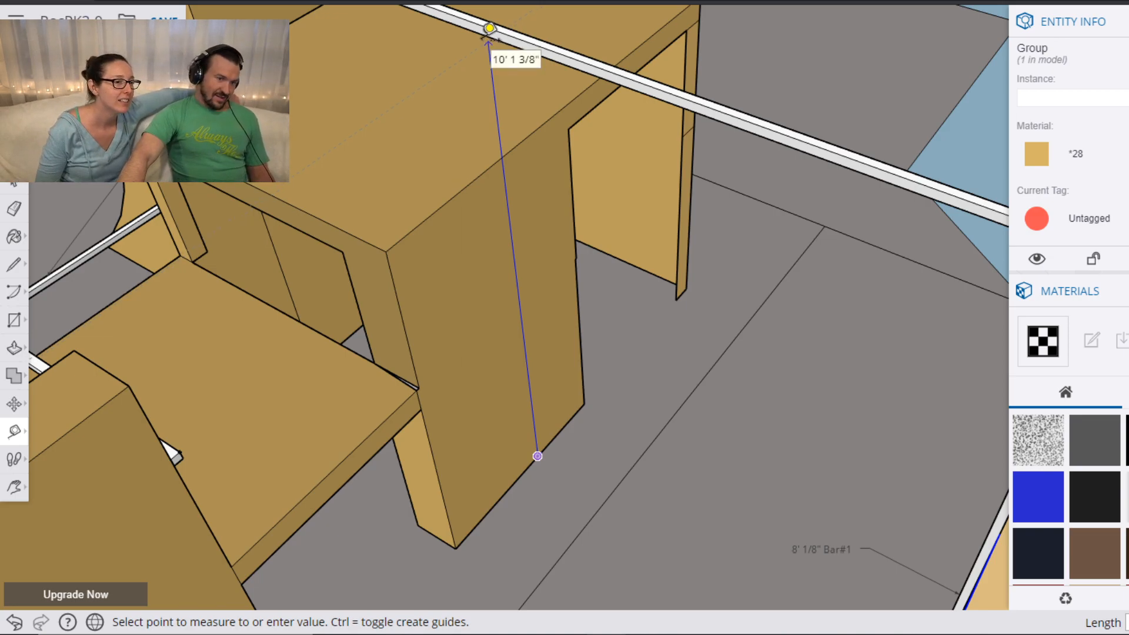
{"action": "scroll", "coordinate": [490, 27], "scroll_direction": "down", "scroll_amount": 5}
{"action": "left_click", "coordinate": [491, 66]}
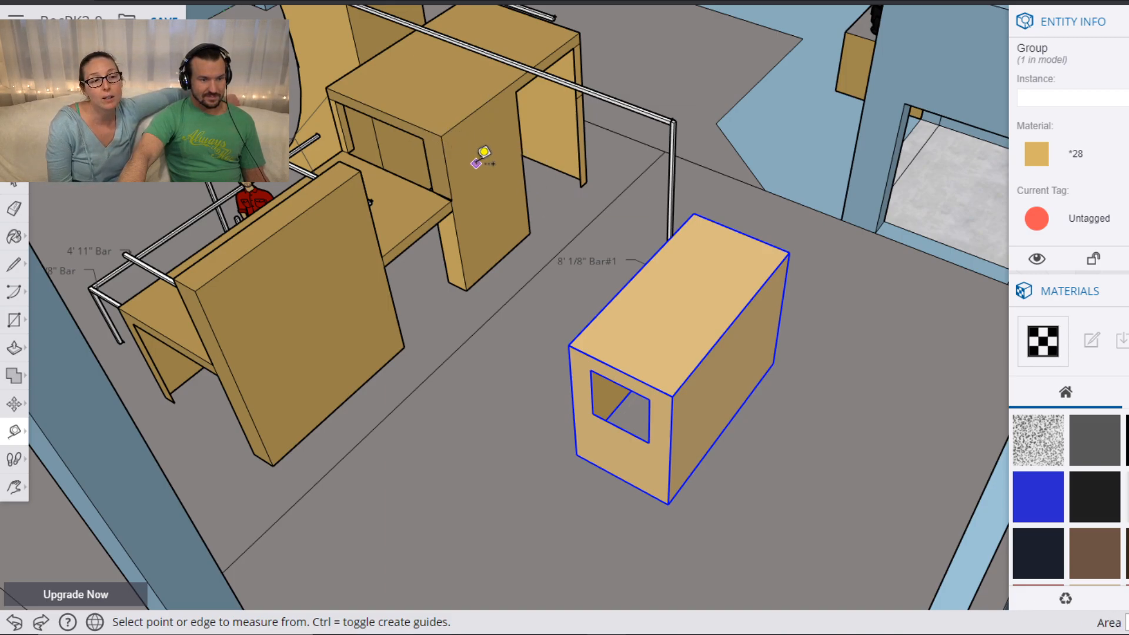
Move the 16' Bar #1 from over the tunnel to the free-standing box, with its end on the top above the window cutout.
{"action": "key", "text": "o"}
{"action": "left_click_drag", "start_coordinate": [461, 168], "coordinate": [424, 215]}
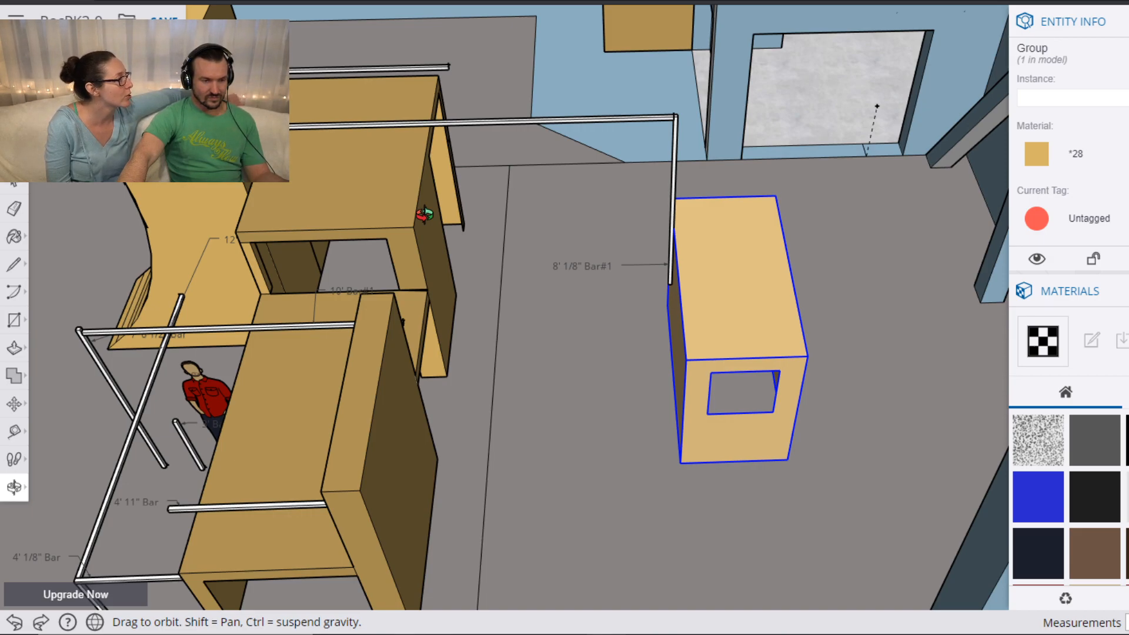
{"action": "left_click_drag", "start_coordinate": [424, 215], "coordinate": [425, 216]}
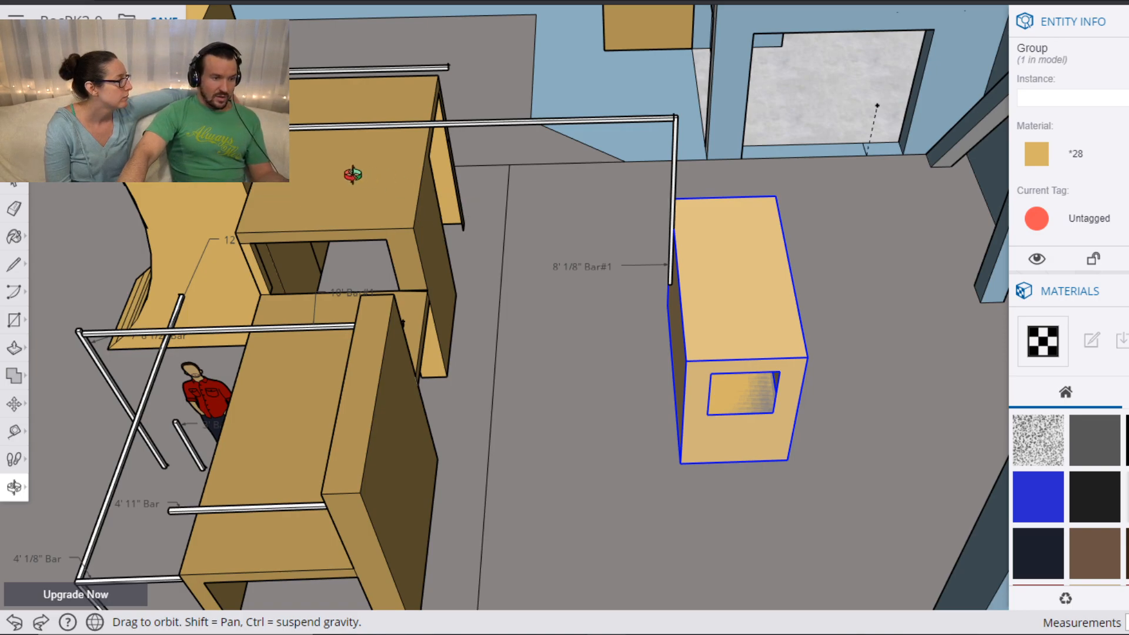
{"action": "key", "text": "m"}
{"action": "key", "text": "space"}
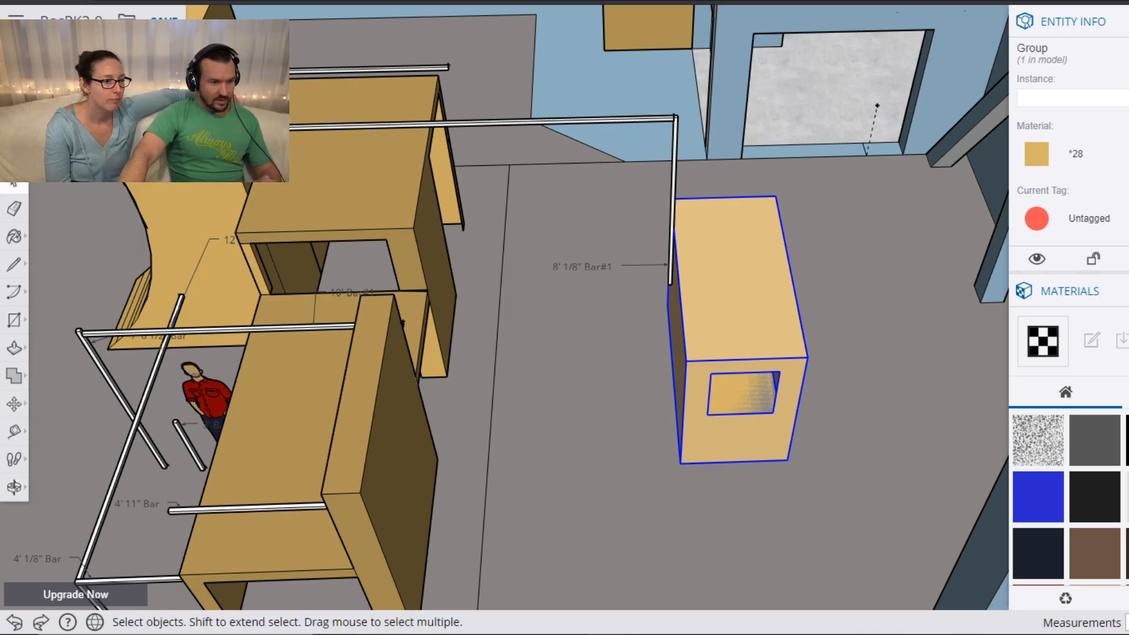
{"action": "left_click", "coordinate": [403, 323]}
{"action": "left_click", "coordinate": [432, 126]}
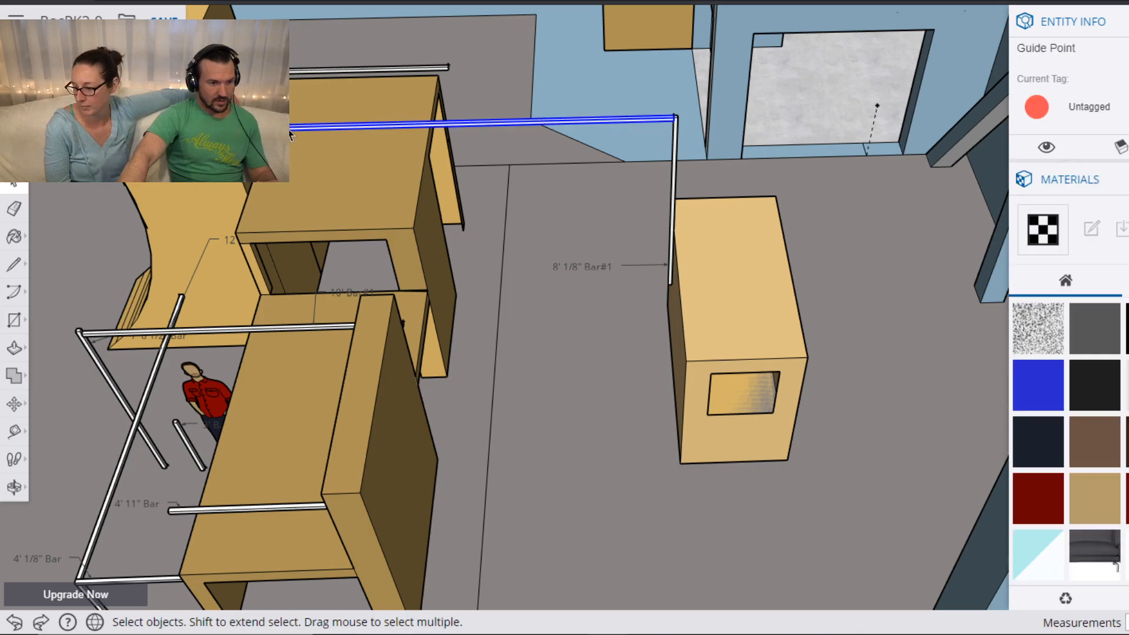
{"action": "key", "text": "m"}
{"action": "scroll", "coordinate": [191, 135], "scroll_direction": "up", "scroll_amount": 3}
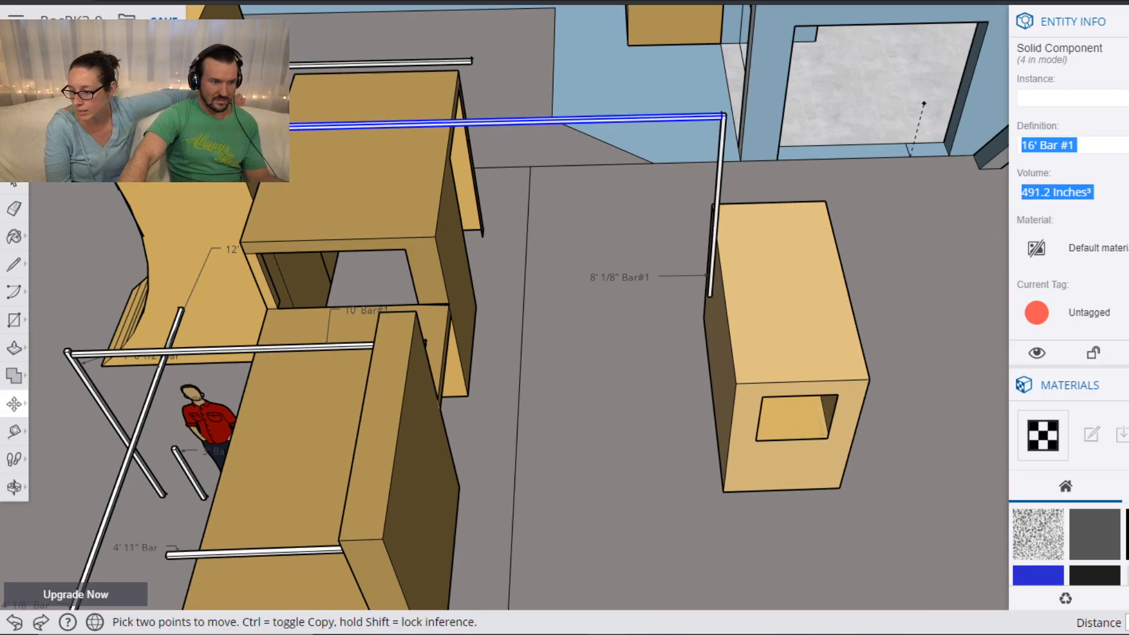
{"action": "left_click", "coordinate": [191, 134]}
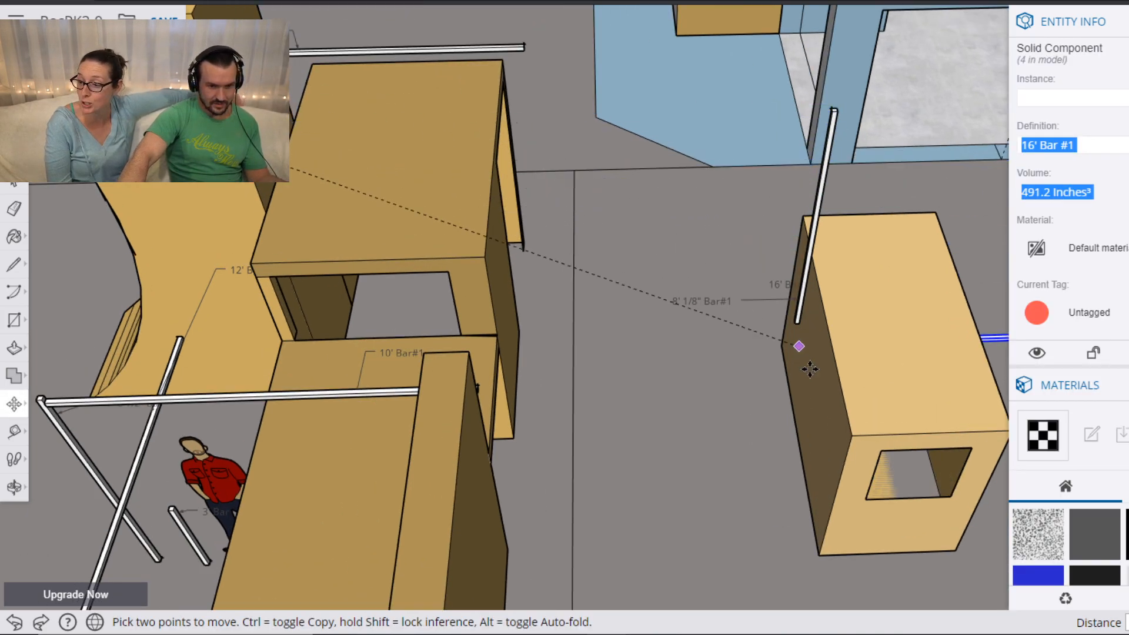
{"action": "left_click", "coordinate": [869, 425]}
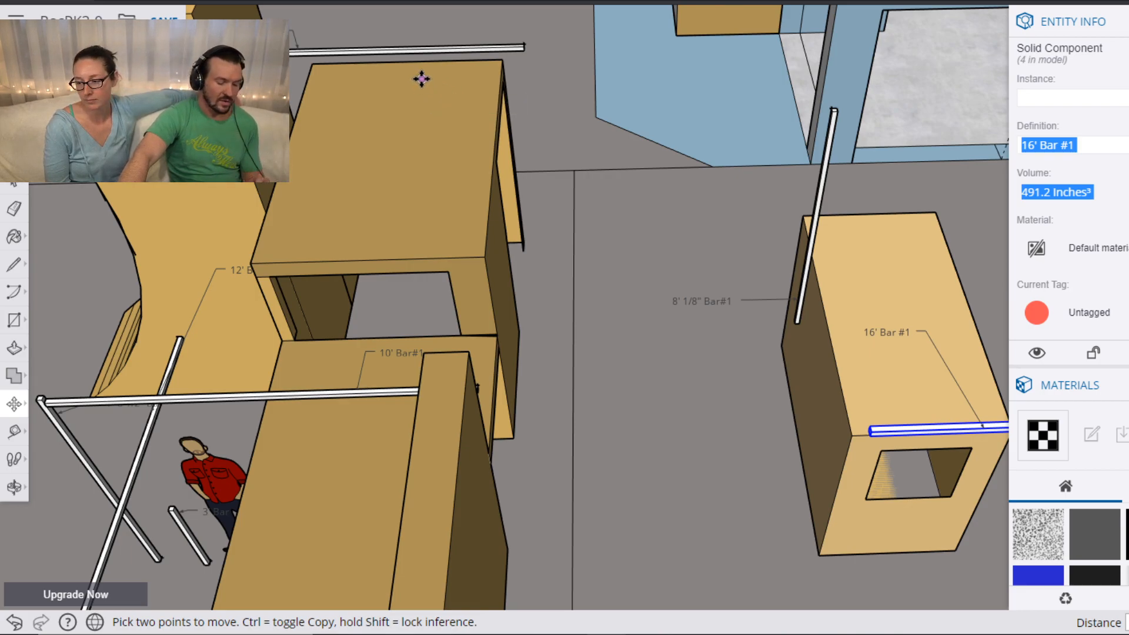
Move the 6' 11 7/8" Bar from beside the tunnel to the edge of the warped wall, crossing above the tunnel top.
{"action": "key", "text": "space"}
{"action": "left_click", "coordinate": [403, 49]}
{"action": "key", "text": "m"}
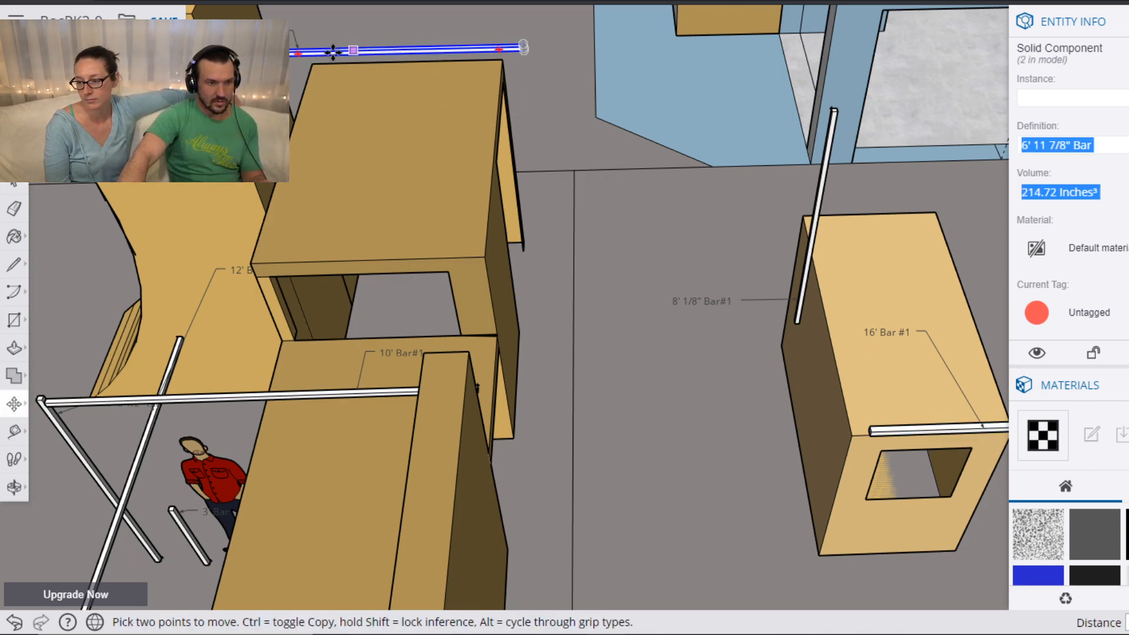
{"action": "scroll", "coordinate": [234, 64], "scroll_direction": "up", "scroll_amount": 3}
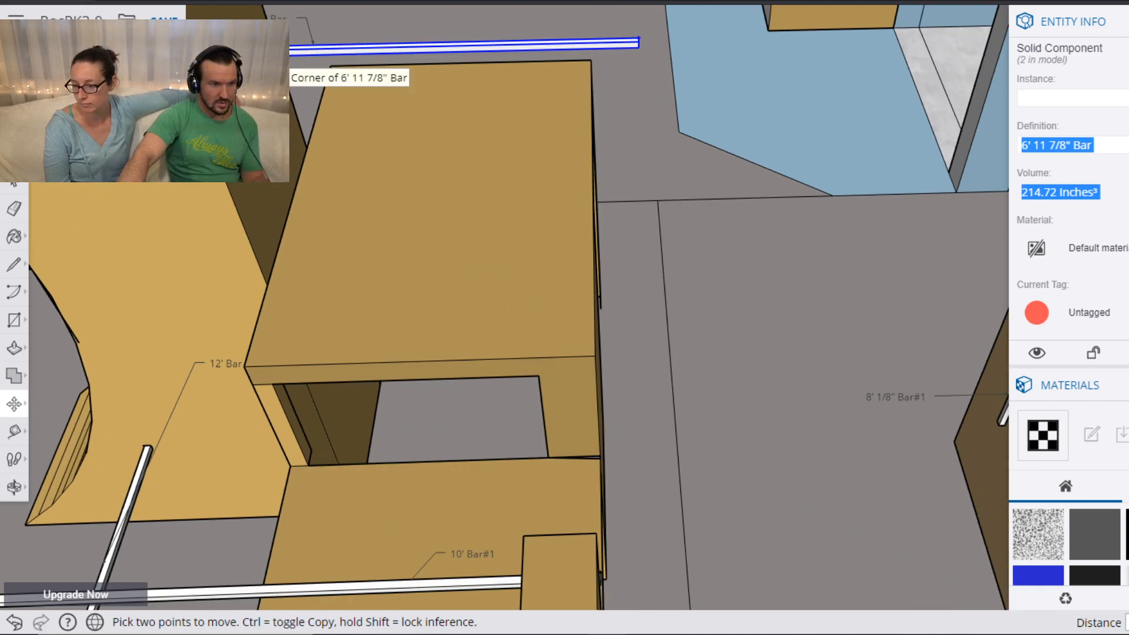
{"action": "left_click", "coordinate": [271, 56]}
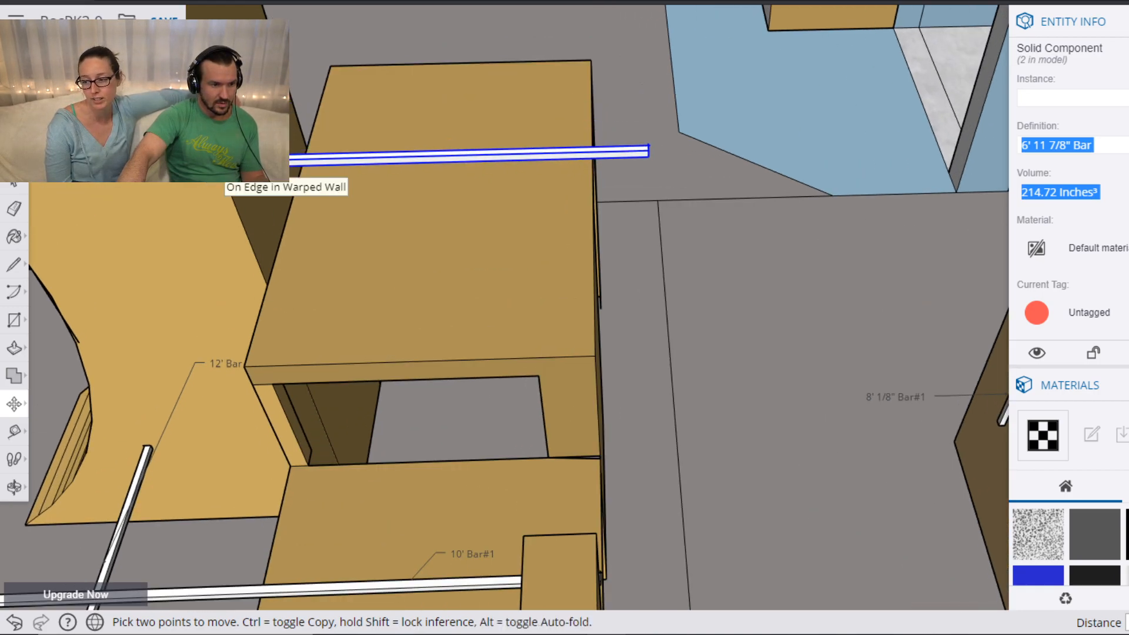
Set the end corner of the 6' 11 7/8" Bar on the warped wall's vertical edge, slightly higher up.
{"action": "middle_click_drag", "start_coordinate": [390, 136], "coordinate": [610, 118]}
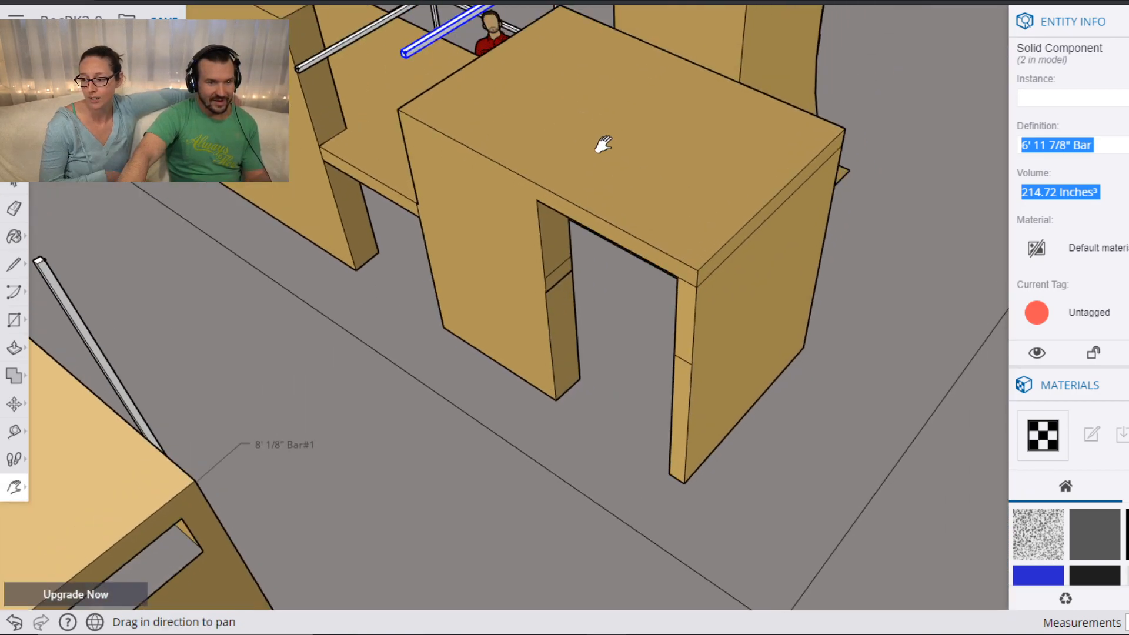
{"action": "scroll", "coordinate": [610, 118], "scroll_direction": "up", "scroll_amount": 6}
{"action": "scroll", "coordinate": [588, 136], "scroll_direction": "up", "scroll_amount": 2}
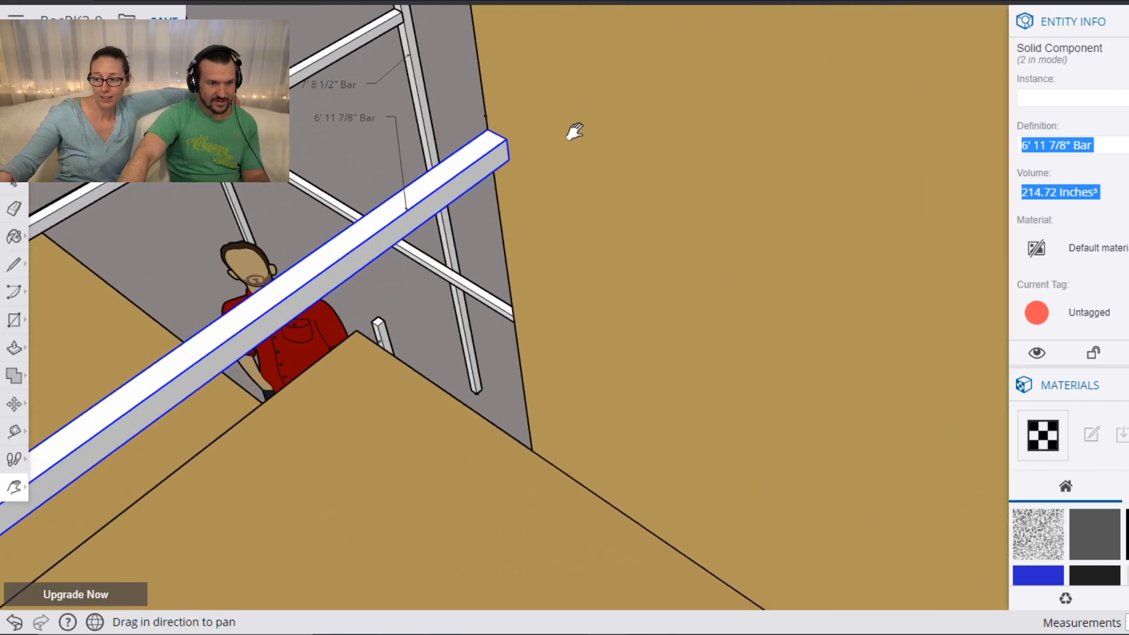
{"action": "key", "text": "m"}
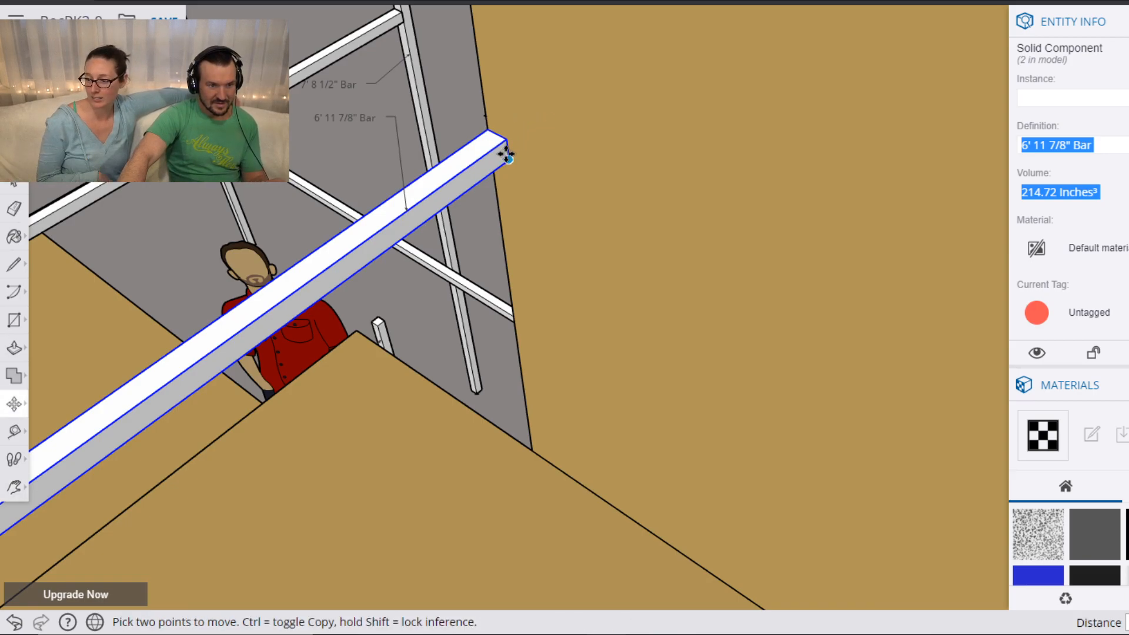
{"action": "scroll", "coordinate": [505, 154], "scroll_direction": "up", "scroll_amount": 2}
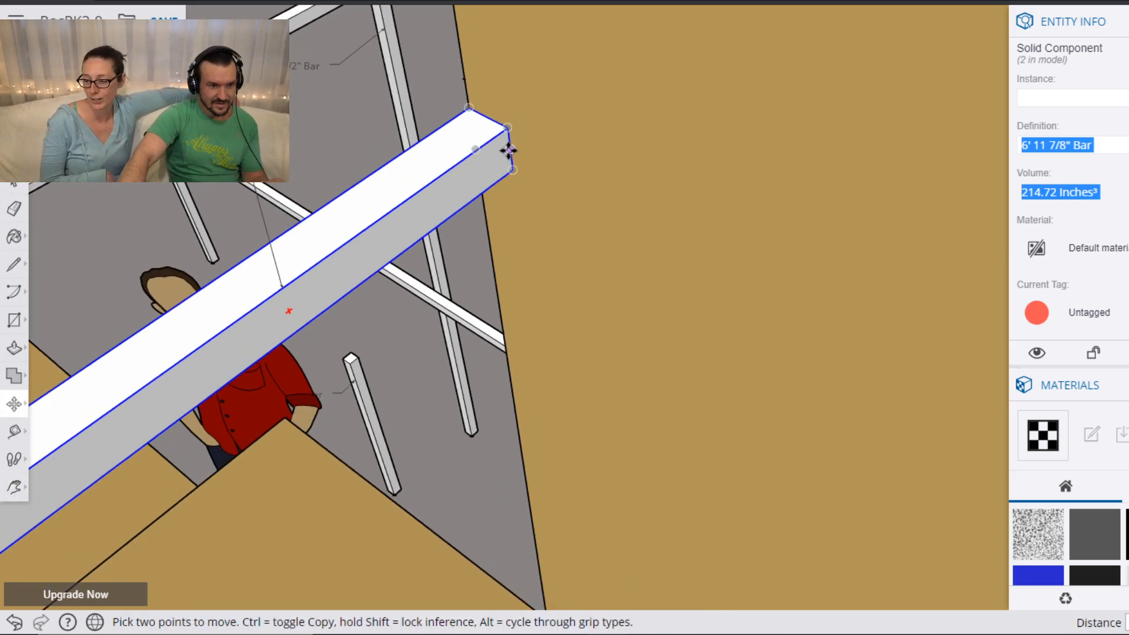
{"action": "left_click", "coordinate": [509, 150]}
{"action": "left_click", "coordinate": [467, 92]}
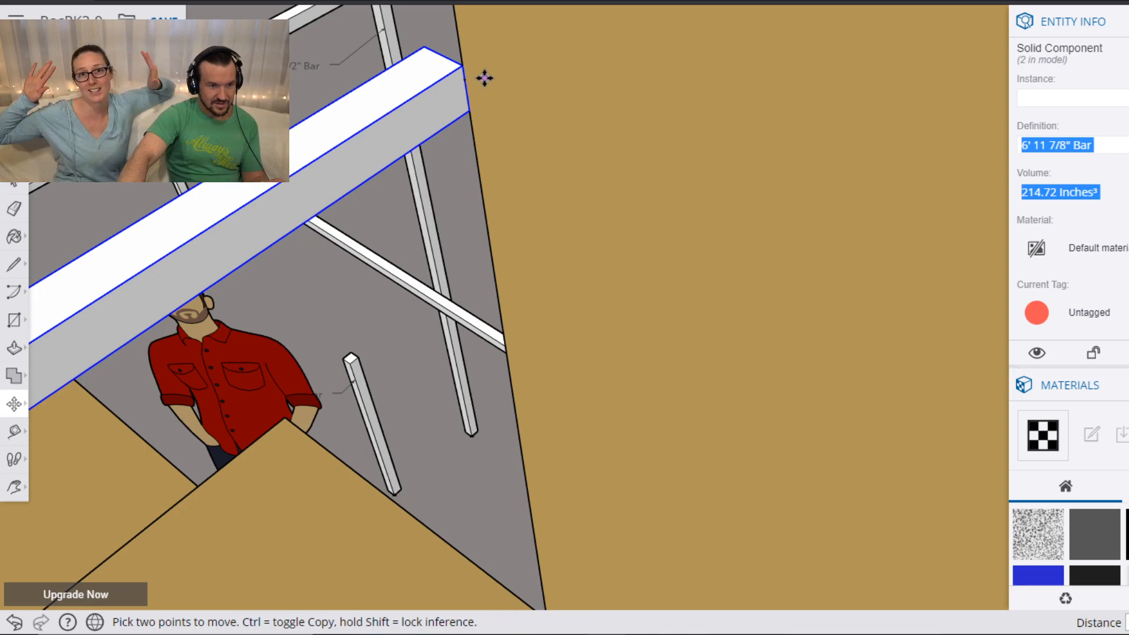
Slide the 6' 11 7/8" Bar lengthwise so its end reaches past the vertical edge and along the warped wall.
{"action": "middle_click_drag", "start_coordinate": [399, 159], "coordinate": [390, 151]}
{"action": "key", "text": "o"}
{"action": "left_click_drag", "start_coordinate": [288, 172], "coordinate": [611, 211]}
{"action": "scroll", "coordinate": [404, 382], "scroll_direction": "up", "scroll_amount": 5}
{"action": "scroll", "coordinate": [512, 221], "scroll_direction": "up", "scroll_amount": 5}
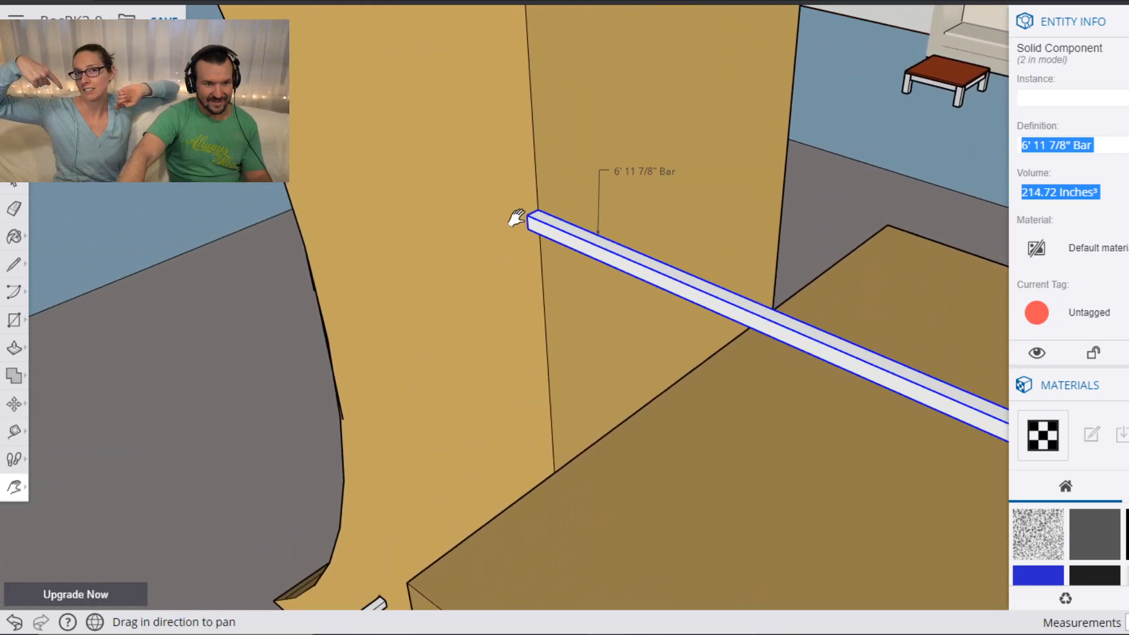
{"action": "key", "text": "m"}
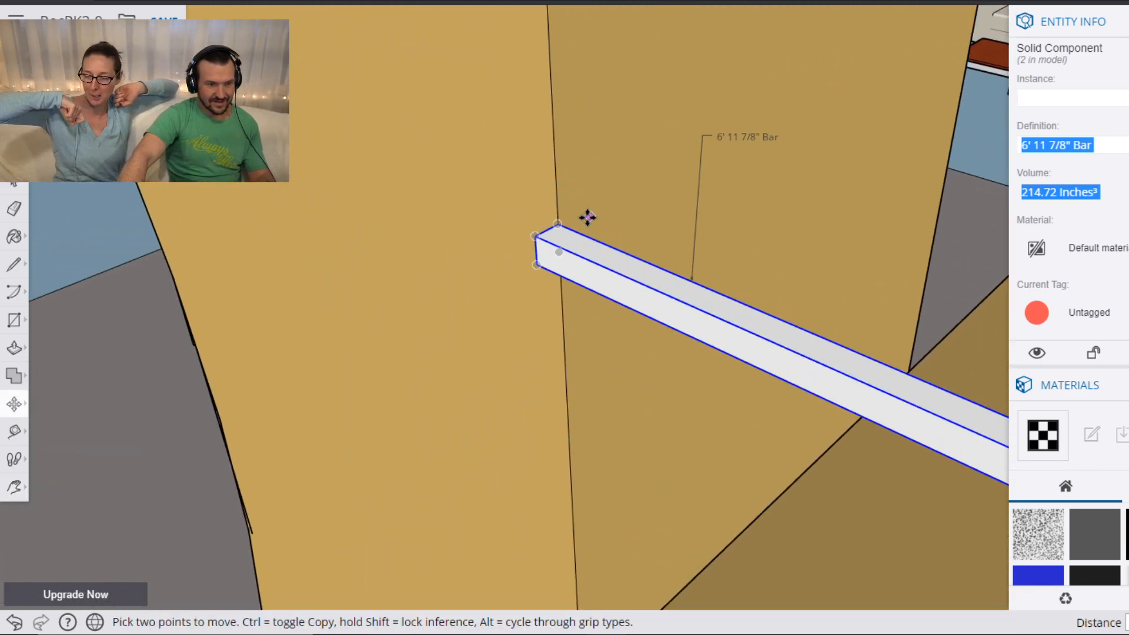
{"action": "left_click", "coordinate": [555, 226]}
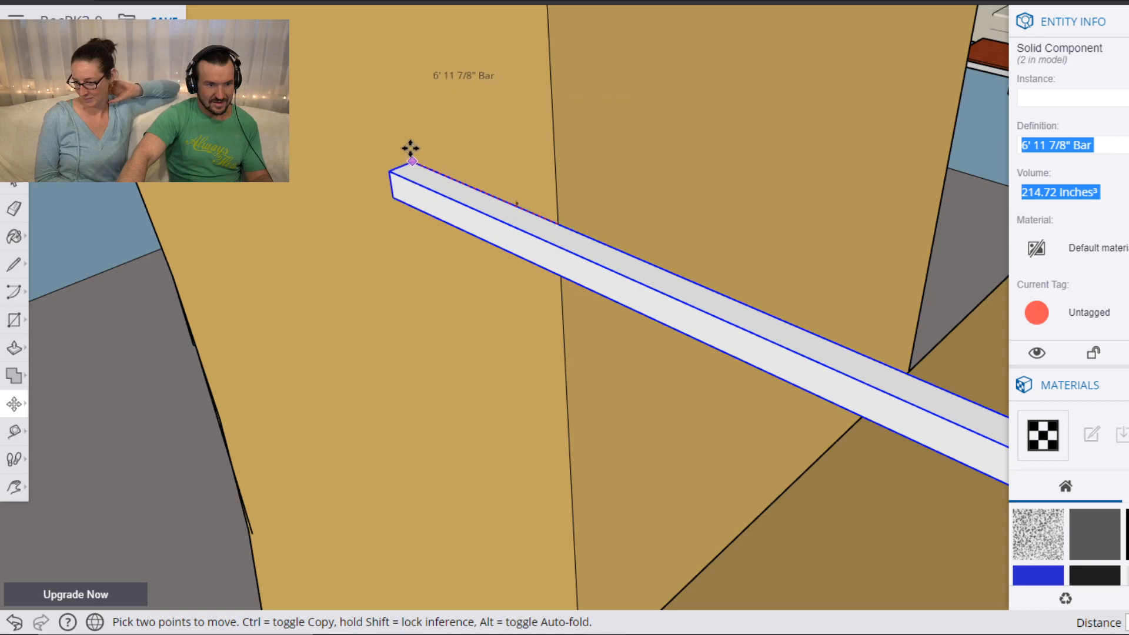
{"action": "left_click", "coordinate": [391, 150]}
Examine where the 6' 11 7/8" Bar sits against the warped wall, up close and from farther away.
{"action": "scroll", "coordinate": [608, 214], "scroll_direction": "down", "scroll_amount": 5}
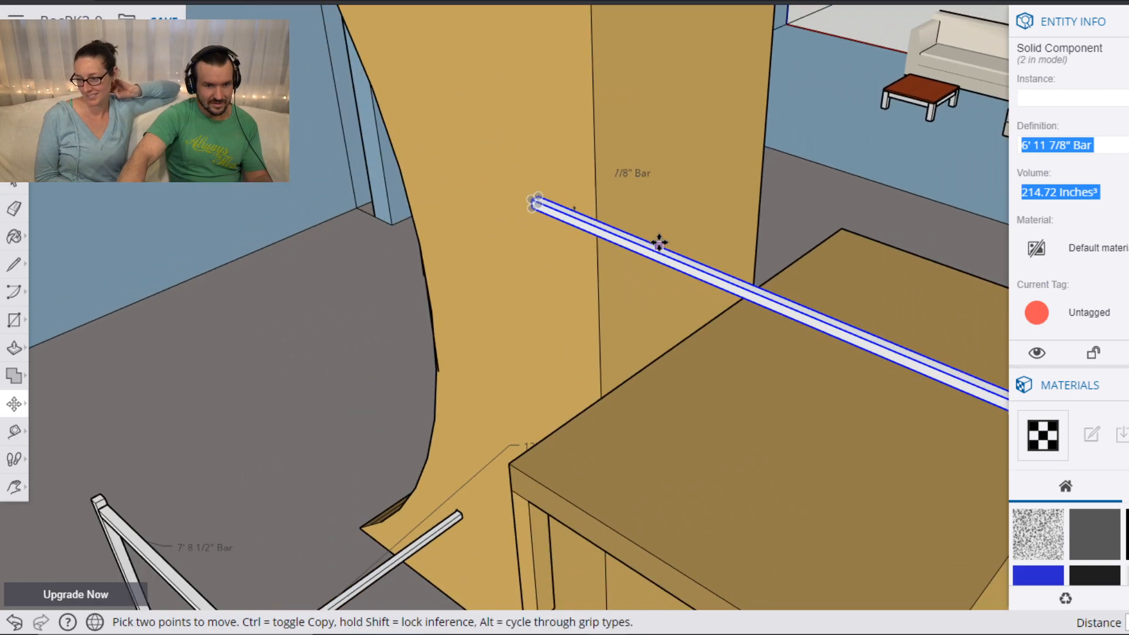
{"action": "scroll", "coordinate": [659, 243], "scroll_direction": "down", "scroll_amount": 2}
{"action": "scroll", "coordinate": [607, 217], "scroll_direction": "up", "scroll_amount": 5}
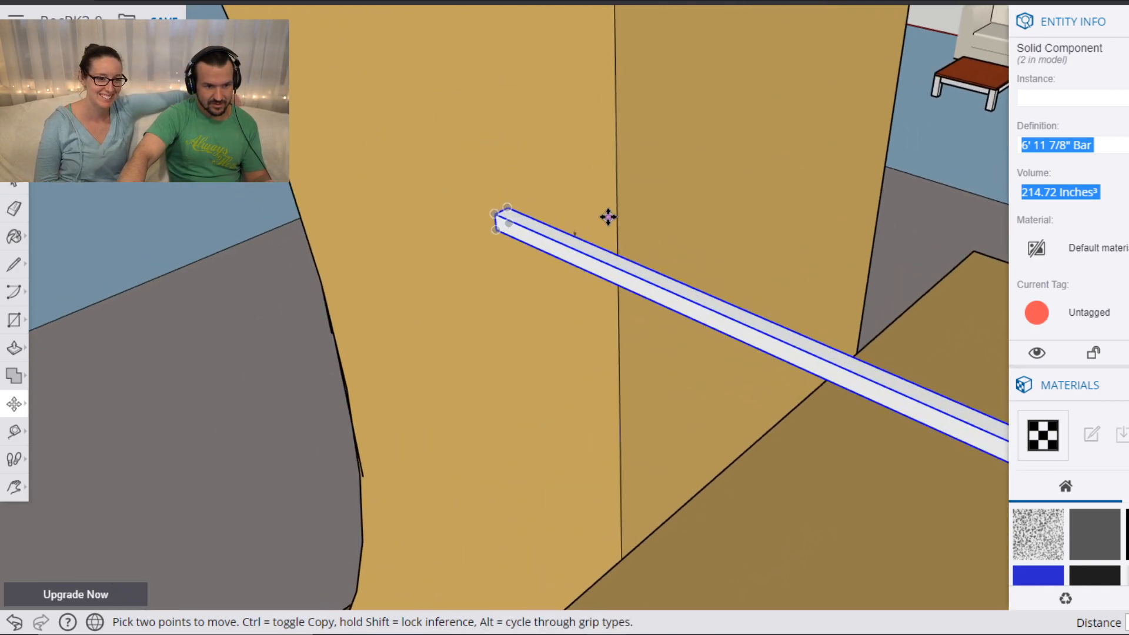
{"action": "scroll", "coordinate": [608, 217], "scroll_direction": "up", "scroll_amount": 2}
{"action": "scroll", "coordinate": [569, 235], "scroll_direction": "up", "scroll_amount": 2}
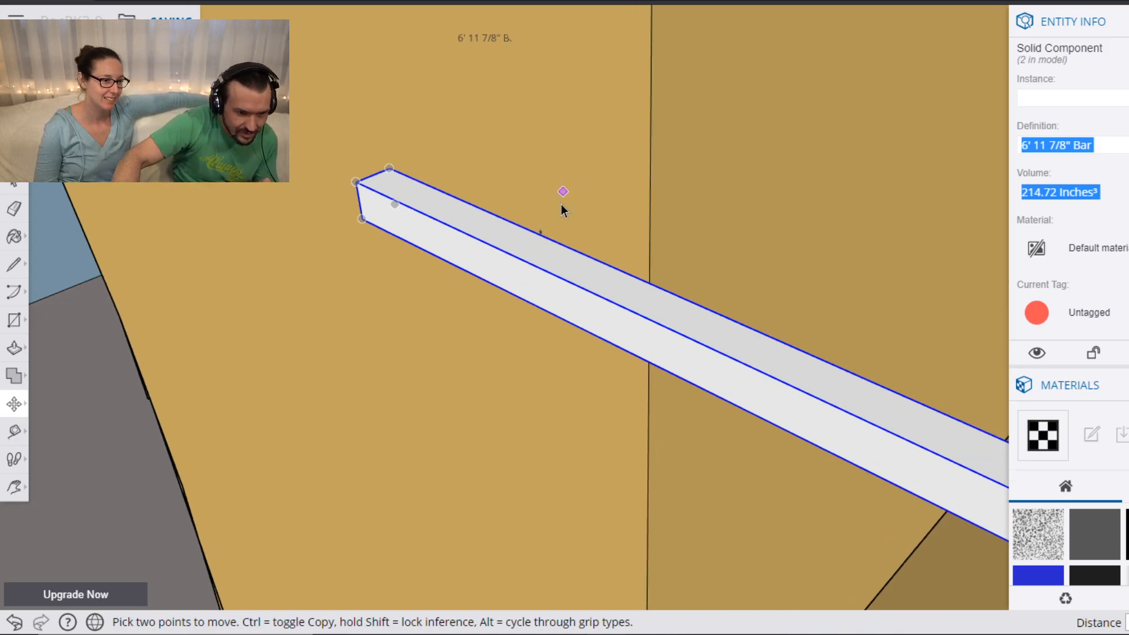
{"action": "key", "text": "space"}
{"action": "scroll", "coordinate": [555, 241], "scroll_direction": "up", "scroll_amount": 4}
{"action": "scroll", "coordinate": [555, 241], "scroll_direction": "down", "scroll_amount": 3}
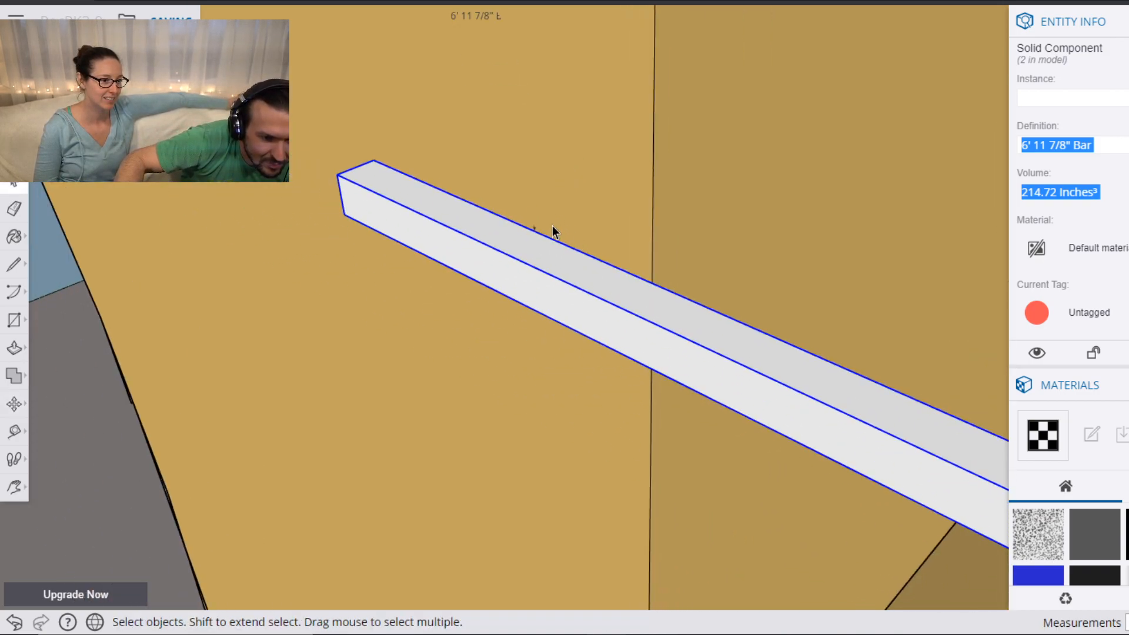
{"action": "left_click", "coordinate": [533, 231]}
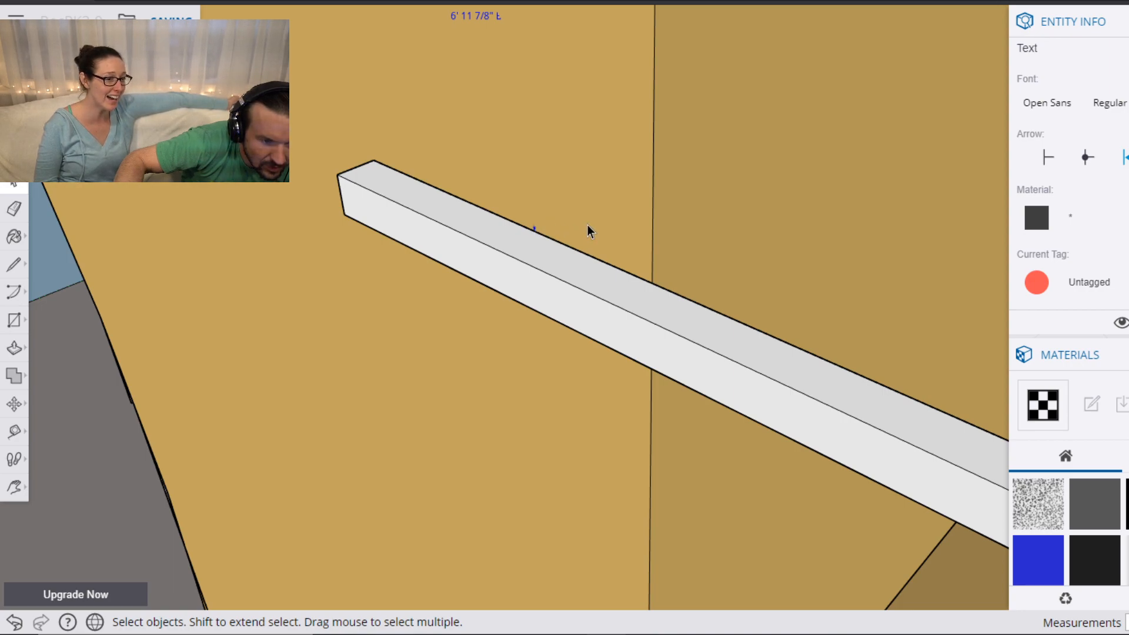
{"action": "scroll", "coordinate": [536, 107], "scroll_direction": "down", "scroll_amount": 2}
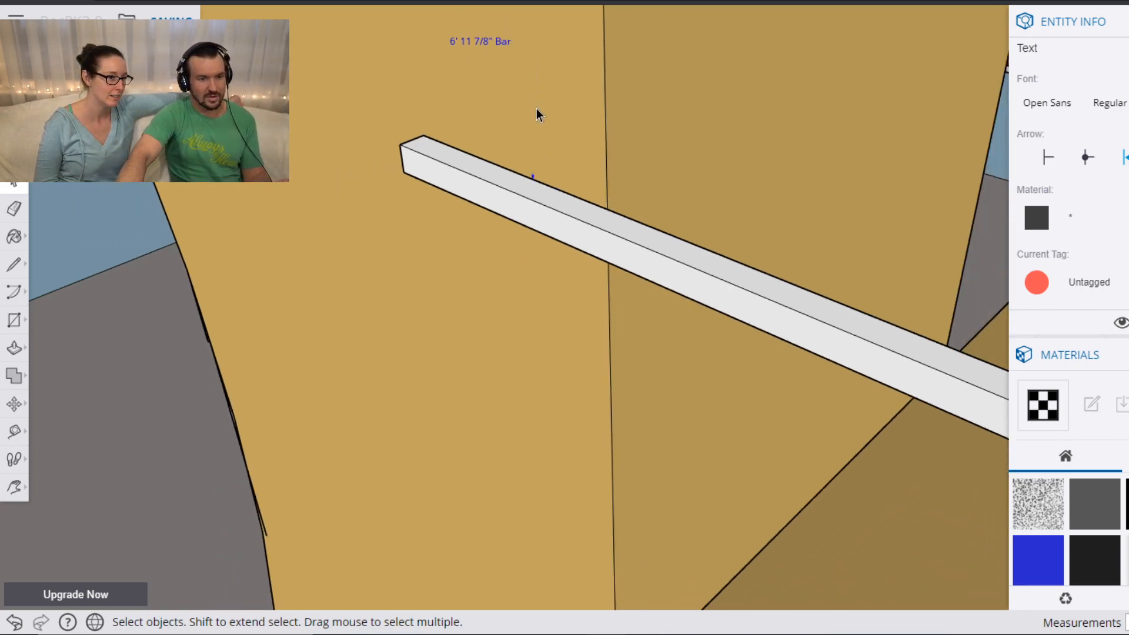
{"action": "scroll", "coordinate": [553, 118], "scroll_direction": "down", "scroll_amount": 2}
{"action": "left_click", "coordinate": [647, 238]}
{"action": "scroll", "coordinate": [788, 146], "scroll_direction": "down", "scroll_amount": 3}
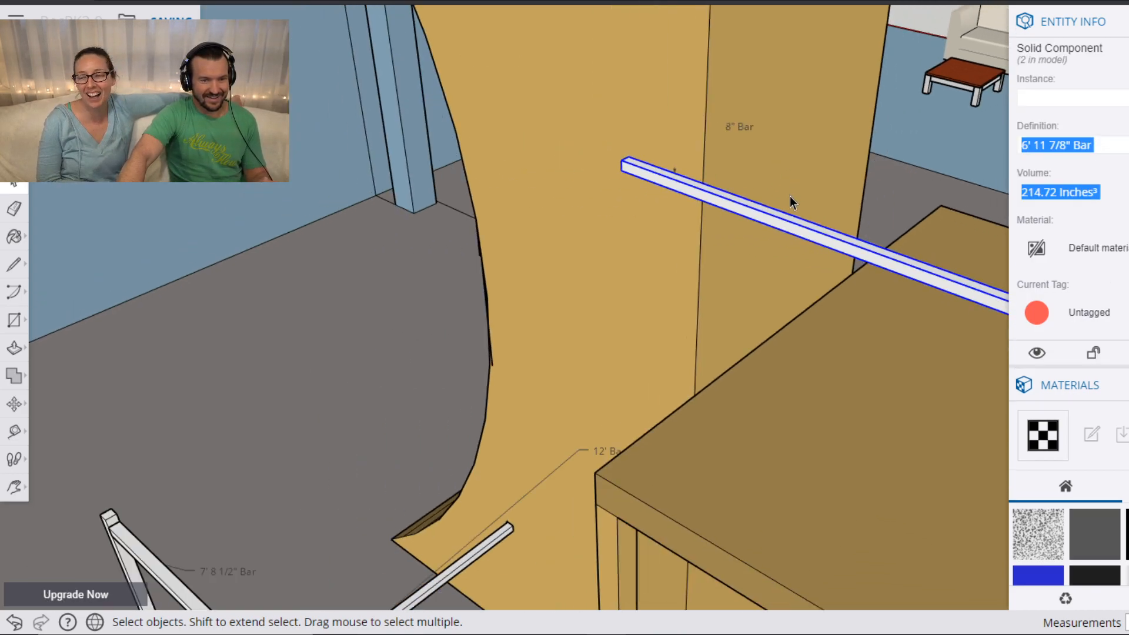
{"action": "scroll", "coordinate": [789, 195], "scroll_direction": "down", "scroll_amount": 3}
{"action": "scroll", "coordinate": [841, 194], "scroll_direction": "down", "scroll_amount": 2}
Pull the 4' 11 3/4" Bar out of the stock rows onto the open floor beside them.
{"action": "mouse_move", "coordinate": [855, 209]}
{"action": "middle_mouse_down"}
{"action": "mouse_move", "coordinate": [855, 230]}
{"action": "mouse_move", "coordinate": [586, 278]}
{"action": "middle_mouse_up"}
{"action": "scroll", "coordinate": [404, 258], "scroll_direction": "down", "scroll_amount": 3}
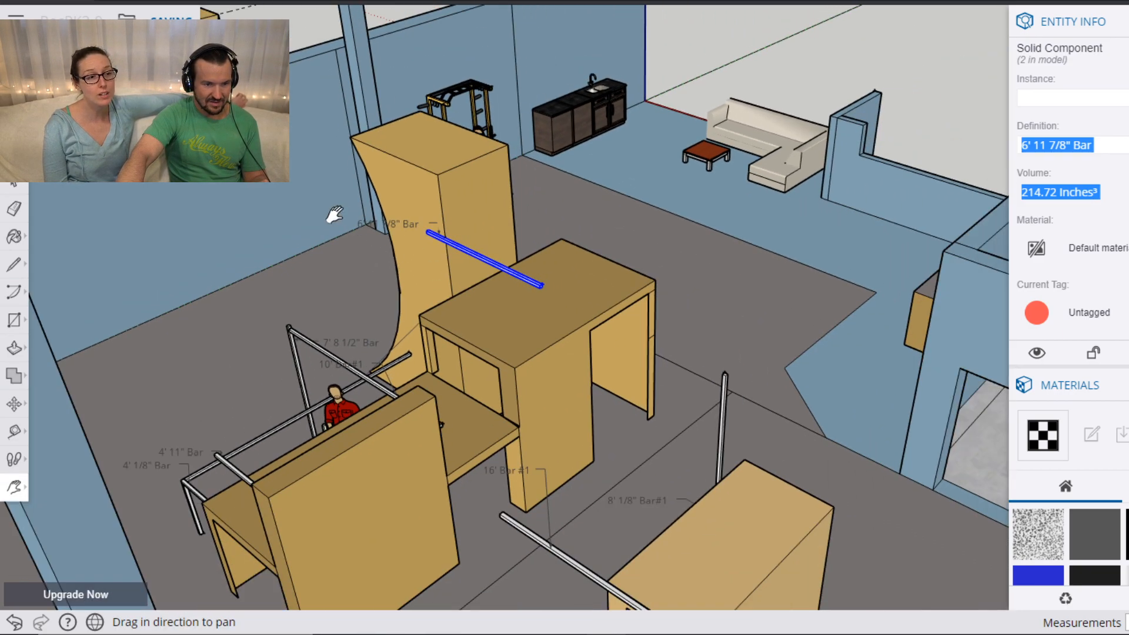
{"action": "middle_click_drag", "start_coordinate": [335, 214], "coordinate": [834, 370], "text": "shift"}
{"action": "middle_click_drag", "start_coordinate": [247, 206], "coordinate": [1006, 383], "text": "shift"}
{"action": "scroll", "coordinate": [714, 288], "scroll_direction": "up", "scroll_amount": 4}
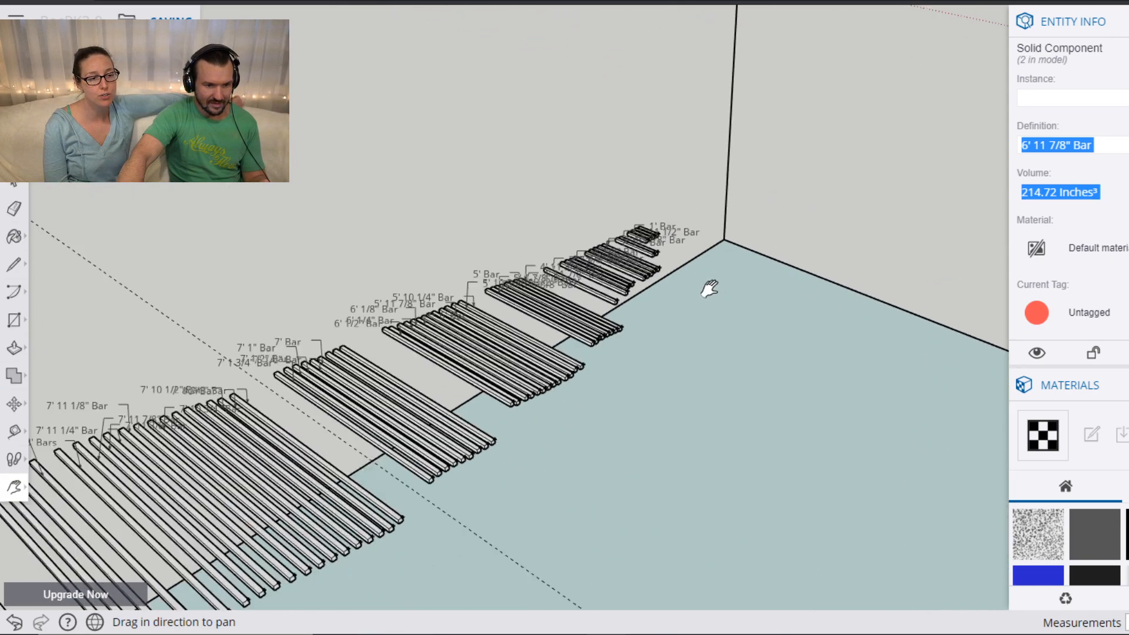
{"action": "scroll", "coordinate": [706, 288], "scroll_direction": "up", "scroll_amount": 6}
{"action": "left_click_drag", "start_coordinate": [263, 226], "coordinate": [420, 214]}
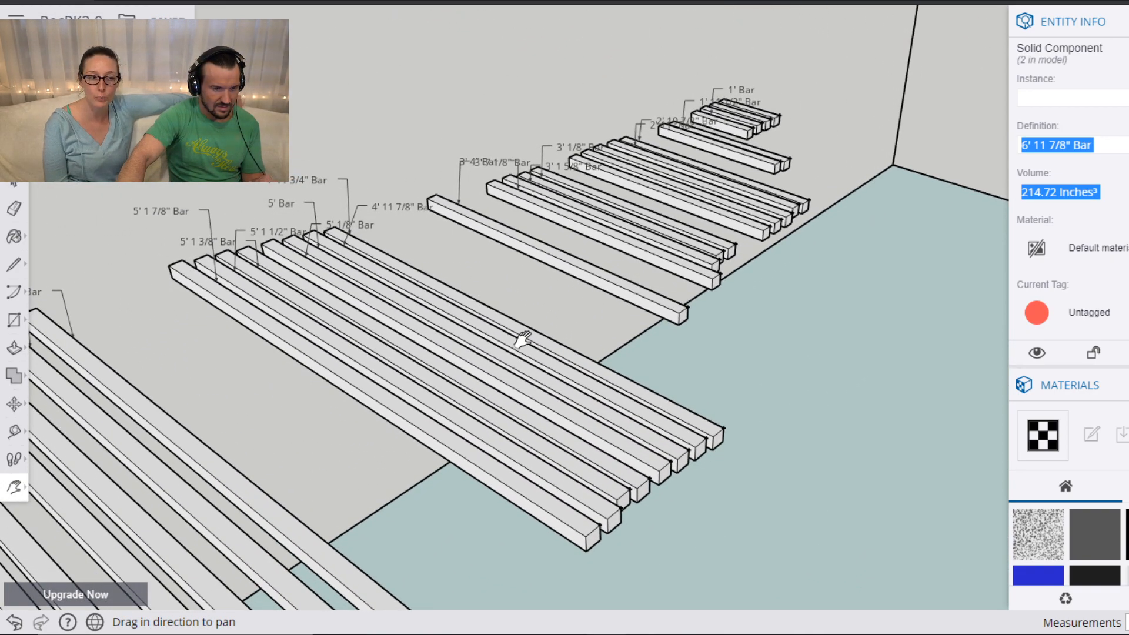
{"action": "key", "text": "space"}
{"action": "left_click", "coordinate": [549, 345]}
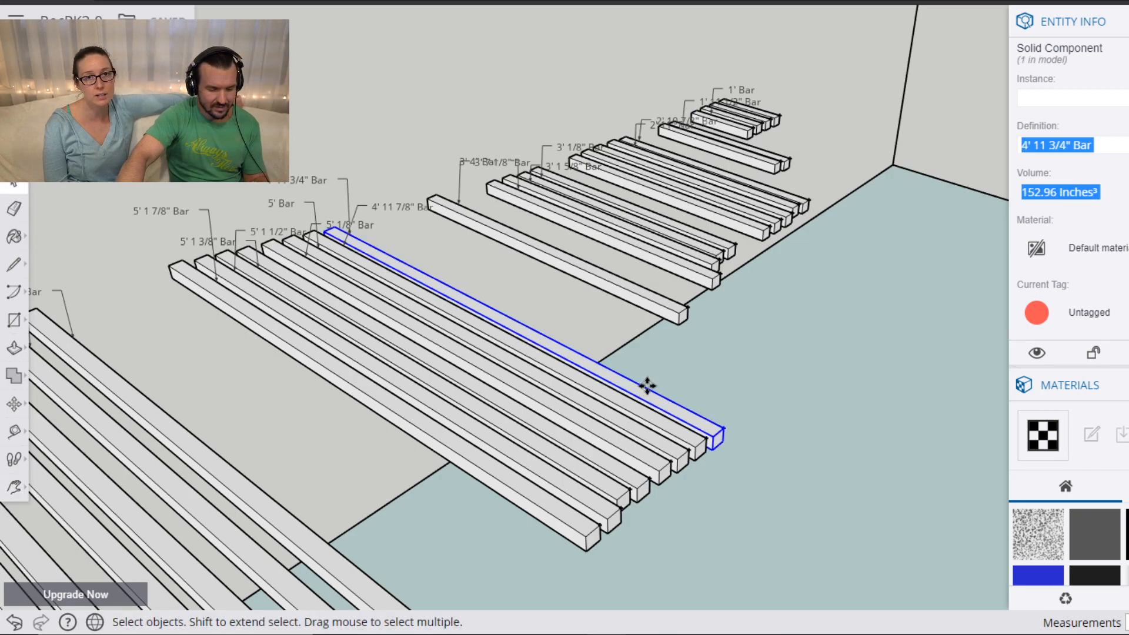
{"action": "key", "text": "m"}
{"action": "left_click", "coordinate": [713, 436]}
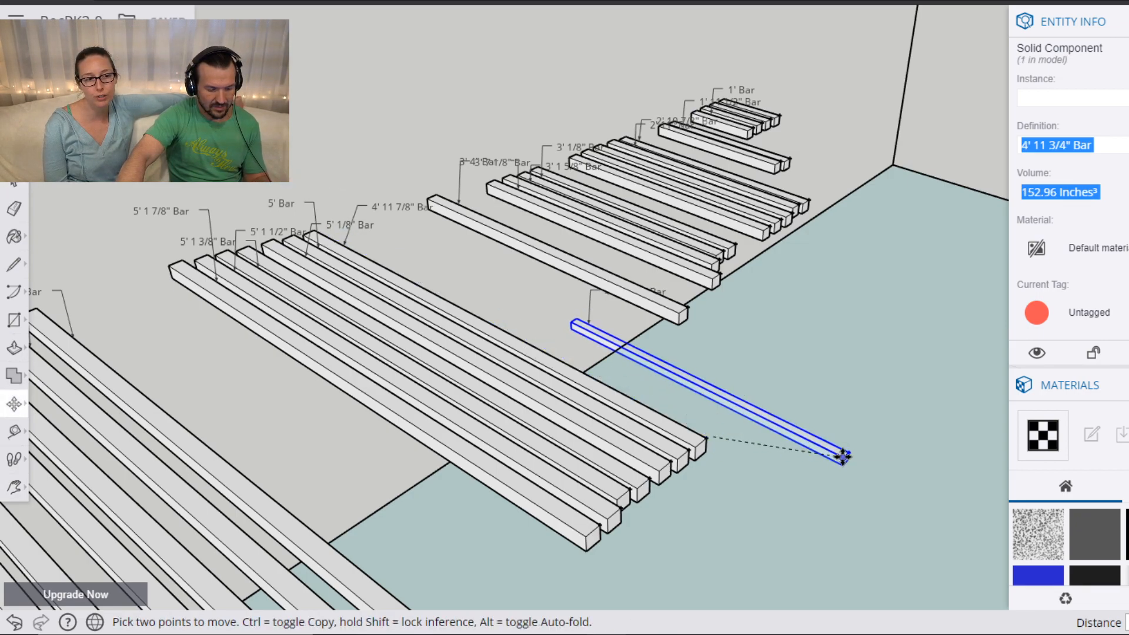
{"action": "left_click", "coordinate": [843, 456]}
Move the 4' 11 3/4" Bar into the gym, with its end at the tunnel's top corner.
{"action": "key", "text": "h"}
{"action": "left_click_drag", "start_coordinate": [917, 421], "coordinate": [437, 306]}
{"action": "scroll", "coordinate": [438, 306], "scroll_direction": "down", "scroll_amount": 15}
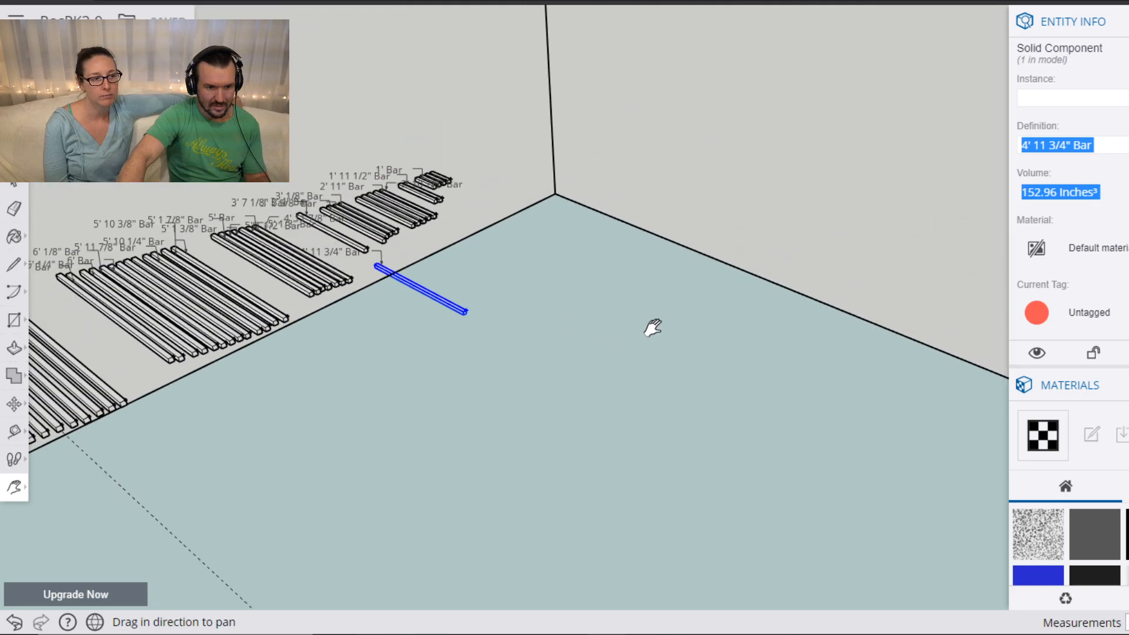
{"action": "left_click_drag", "start_coordinate": [850, 463], "coordinate": [466, 327]}
{"action": "scroll", "coordinate": [549, 332], "scroll_direction": "up", "scroll_amount": 10}
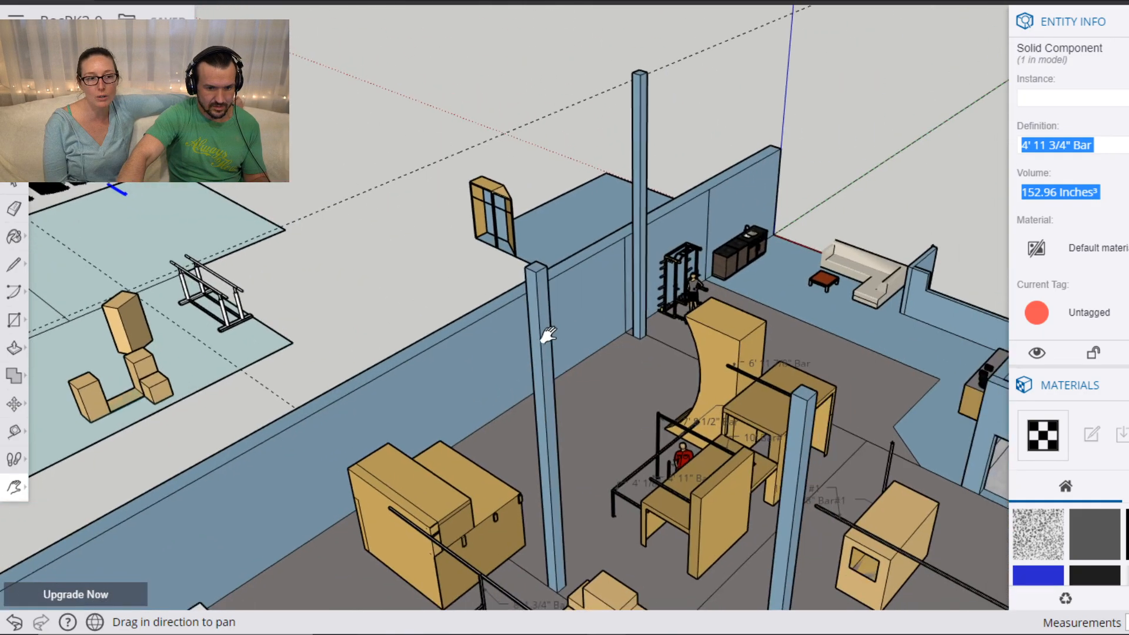
{"action": "scroll", "coordinate": [650, 381], "scroll_direction": "up", "scroll_amount": 6}
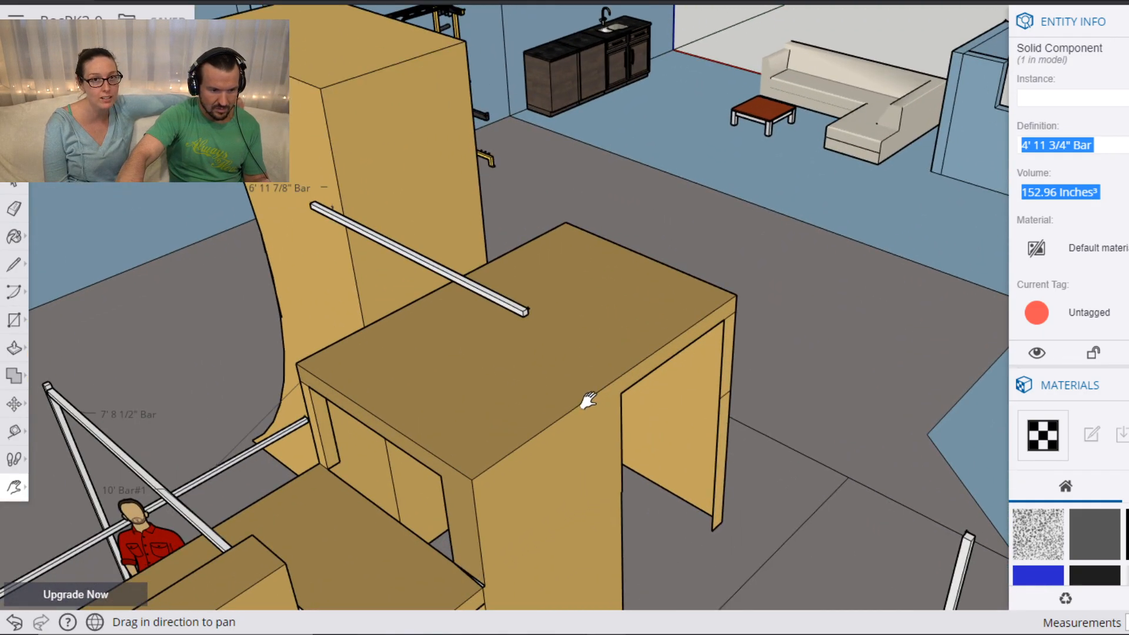
{"action": "key", "text": "m"}
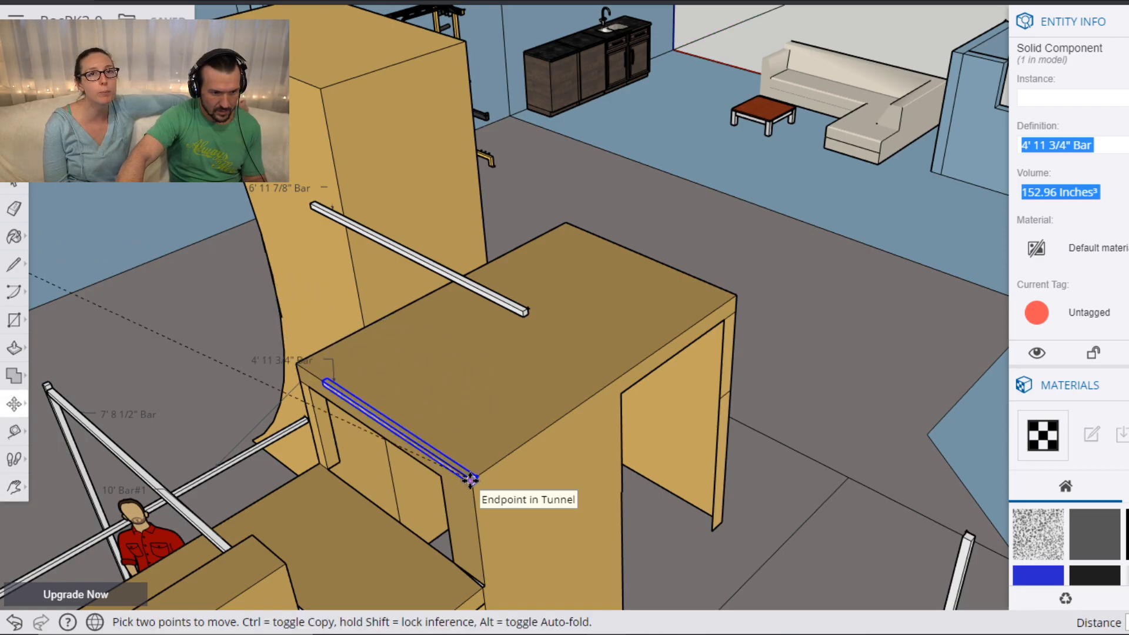
{"action": "scroll", "coordinate": [465, 456], "scroll_direction": "up", "scroll_amount": 5}
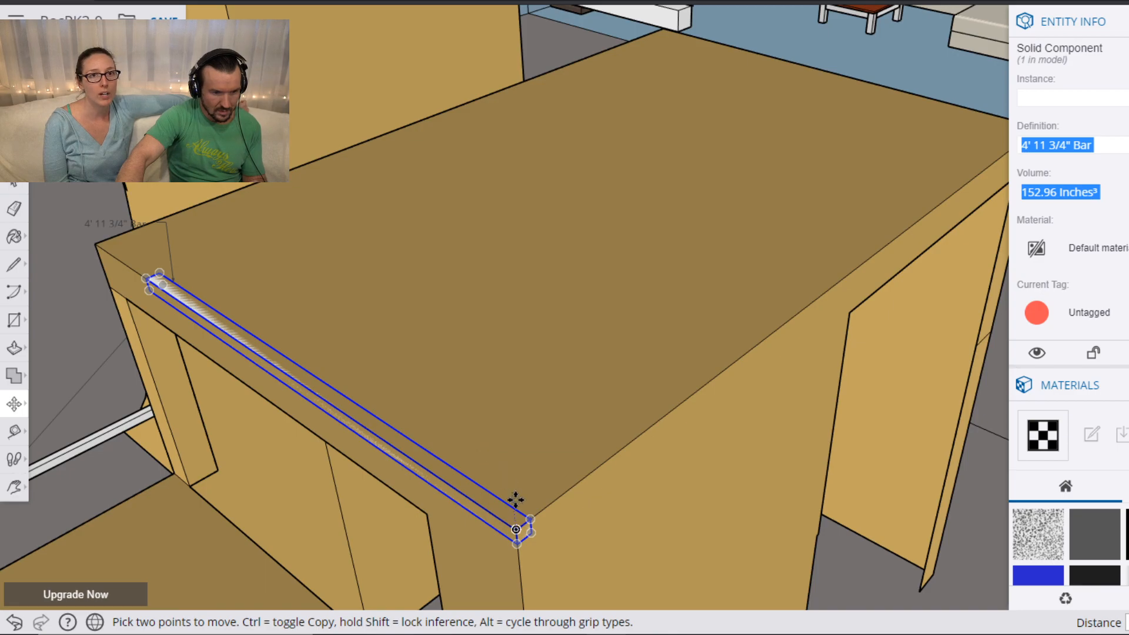
Rotate the 4' 11 3/4" Bar about its end at the tunnel corner so it stands upright.
{"action": "key", "text": "q"}
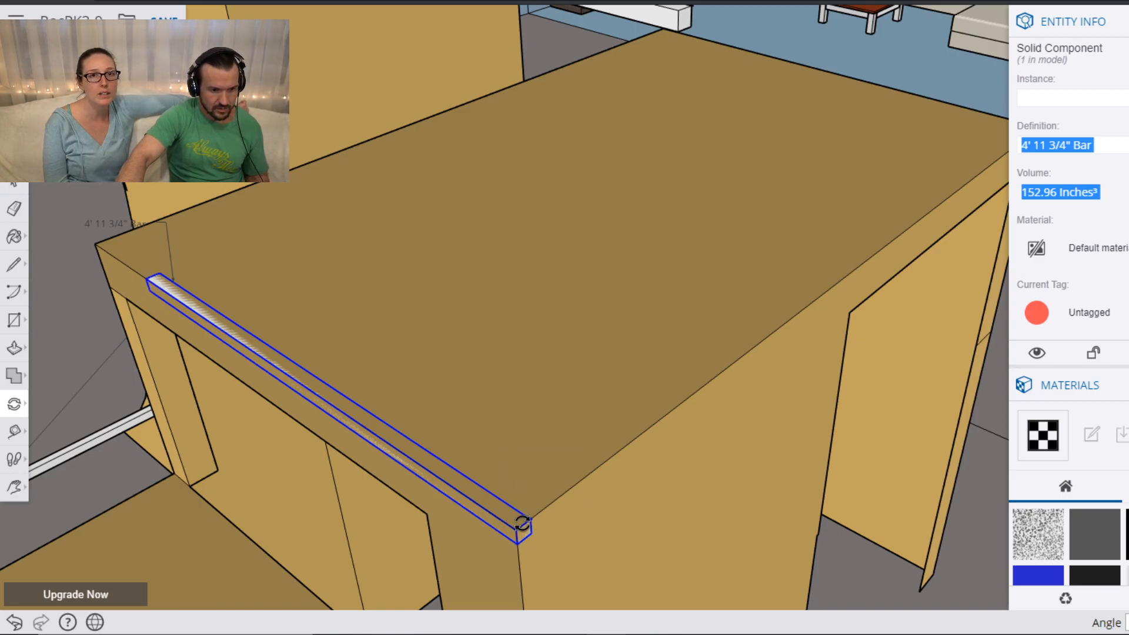
{"action": "left_click", "coordinate": [483, 560]}
{"action": "left_click", "coordinate": [461, 518]}
{"action": "left_click", "coordinate": [517, 494]}
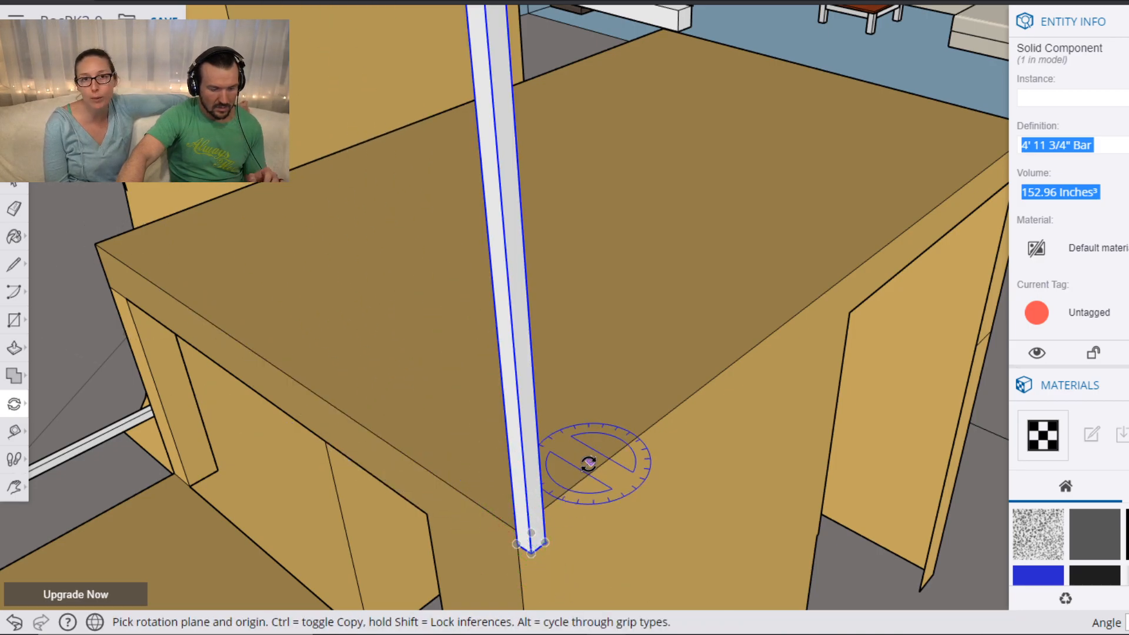
Move the upright 4' 11 3/4" Bar from the tunnel corner so its top meets the free end of the 6' 11 7/8" Bar.
{"action": "key", "text": "m"}
{"action": "left_click", "coordinate": [520, 538]}
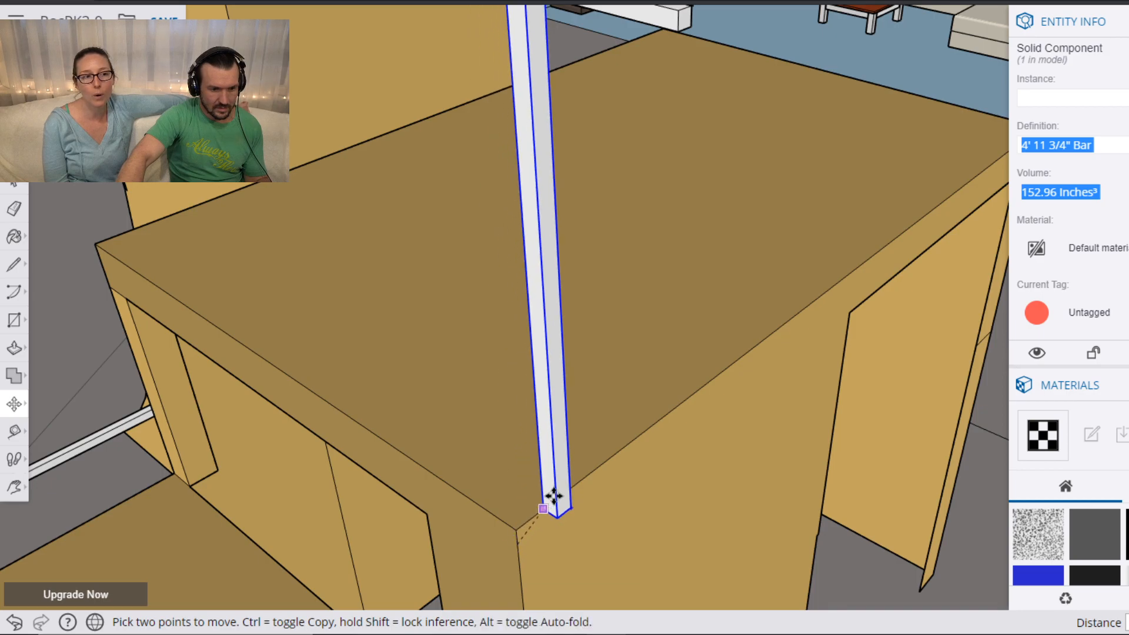
{"action": "left_click", "coordinate": [676, 402]}
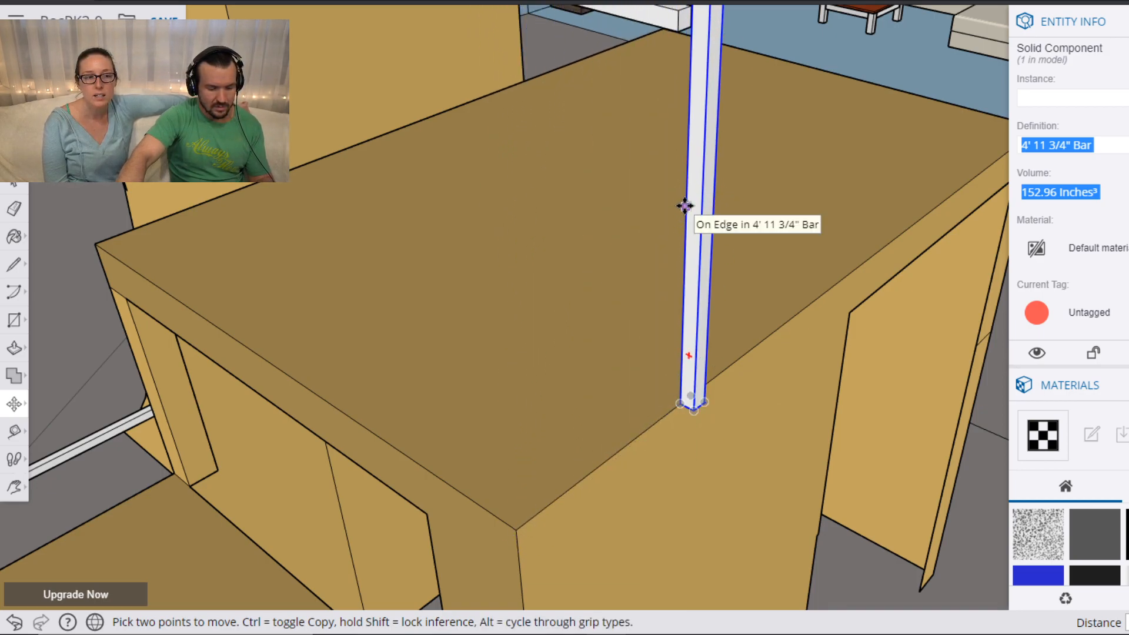
{"action": "middle_click_drag", "start_coordinate": [650, 167], "coordinate": [620, 326], "text": "shift"}
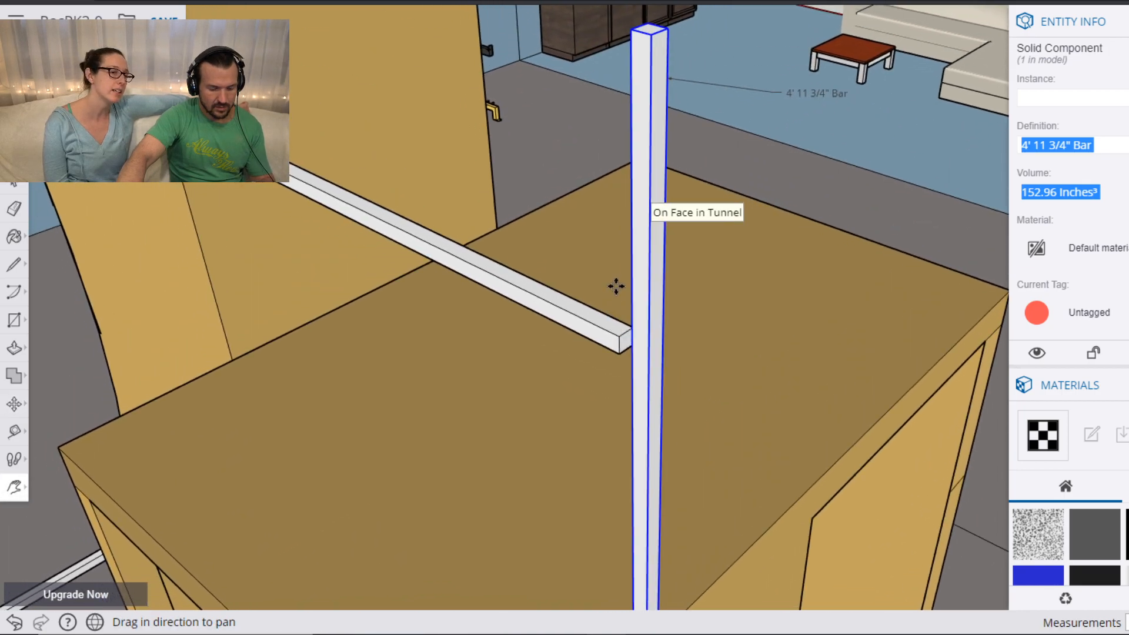
{"action": "left_click", "coordinate": [631, 30]}
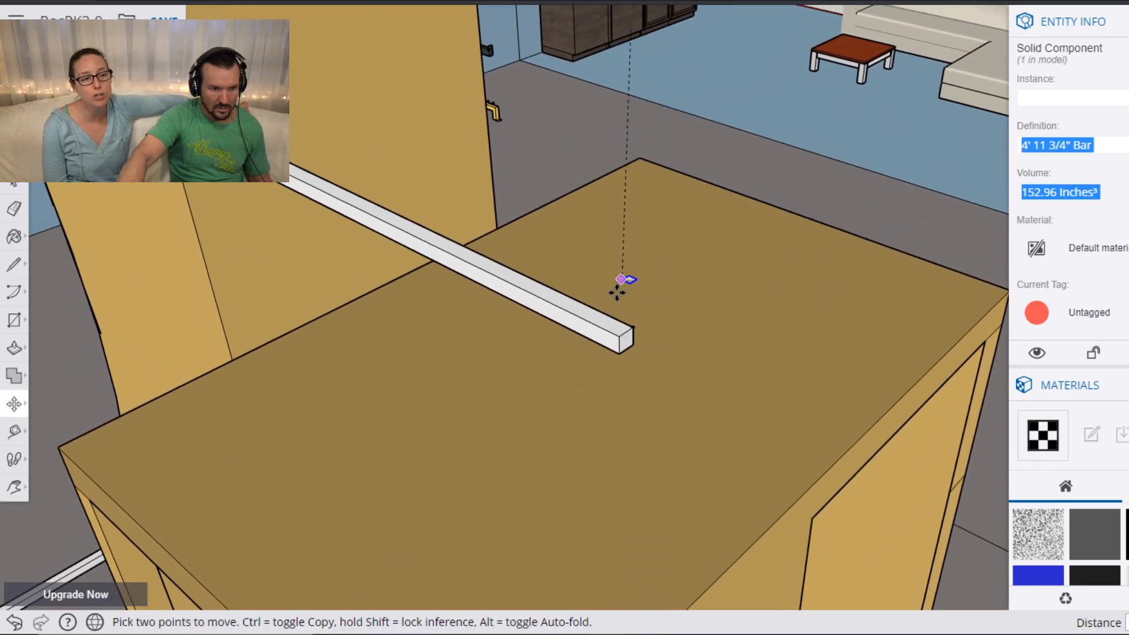
{"action": "left_click", "coordinate": [613, 337]}
{"action": "scroll", "coordinate": [682, 411], "scroll_direction": "down", "scroll_amount": 5}
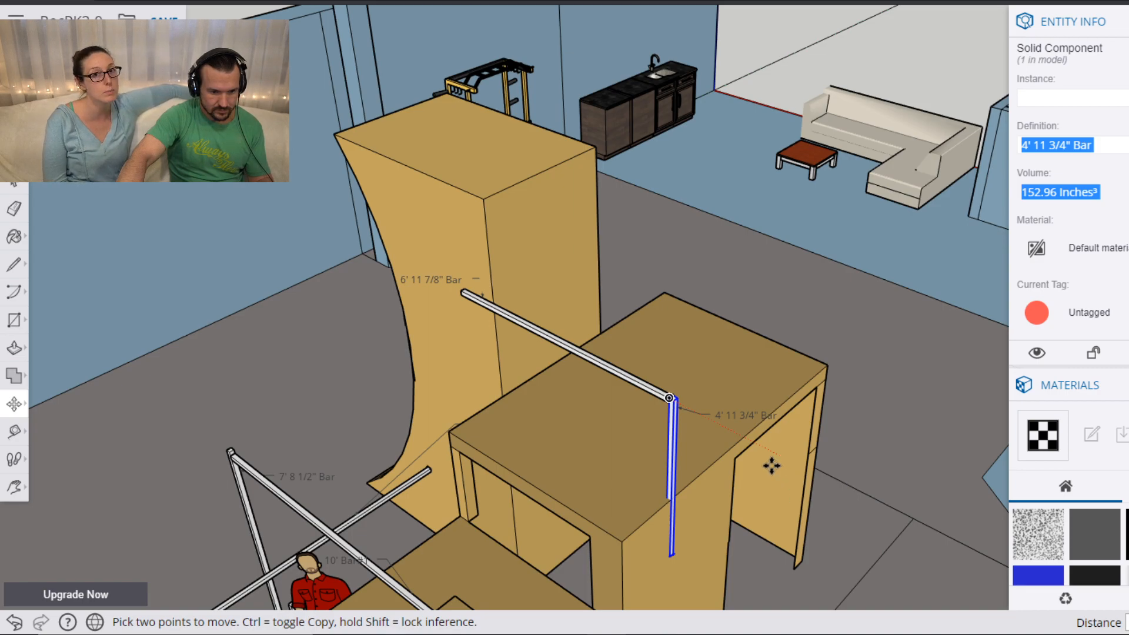
Move the upright 4' 11 3/4" Bar outward so its side lines up with the tunnel's top edge.
{"action": "scroll", "coordinate": [642, 496], "scroll_direction": "up", "scroll_amount": 8}
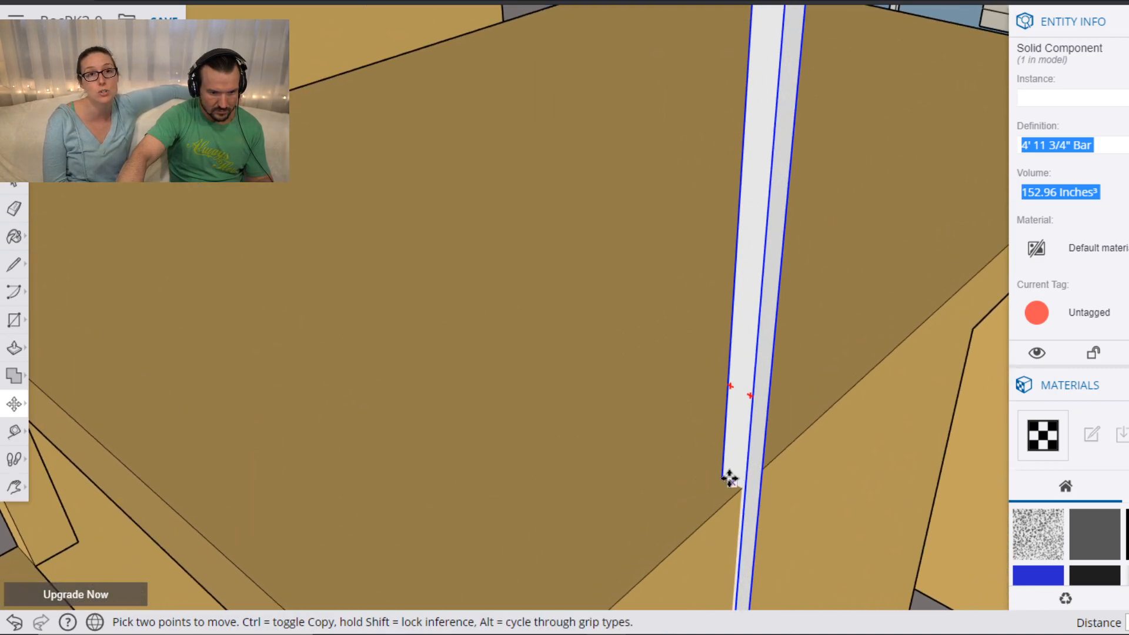
{"action": "left_click", "coordinate": [722, 478]}
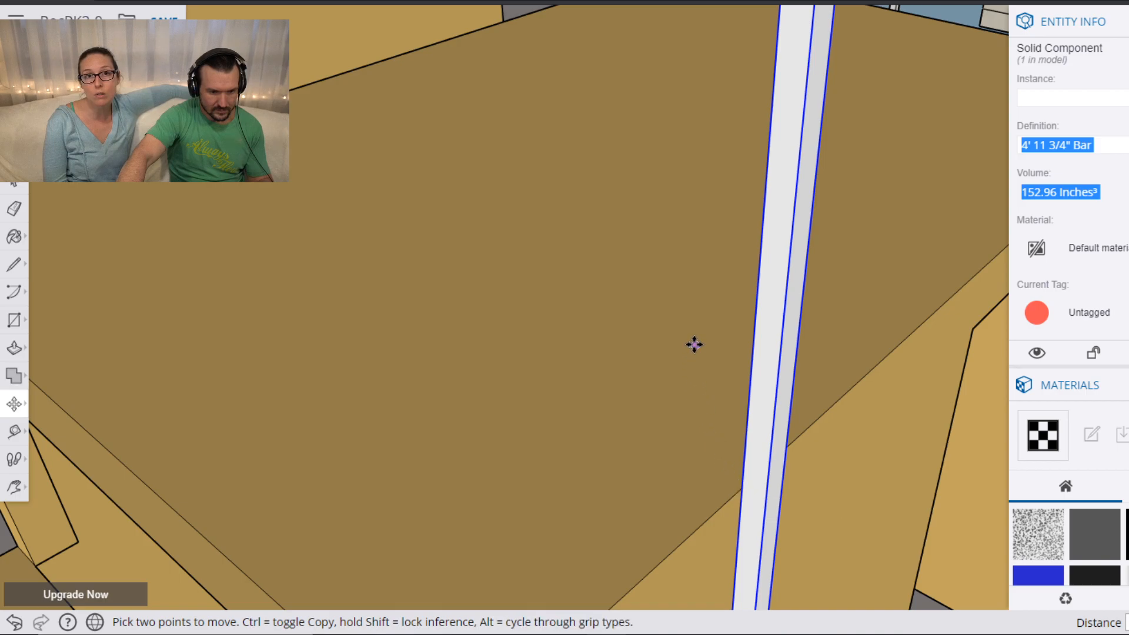
{"action": "scroll", "coordinate": [694, 345], "scroll_direction": "down", "scroll_amount": 5}
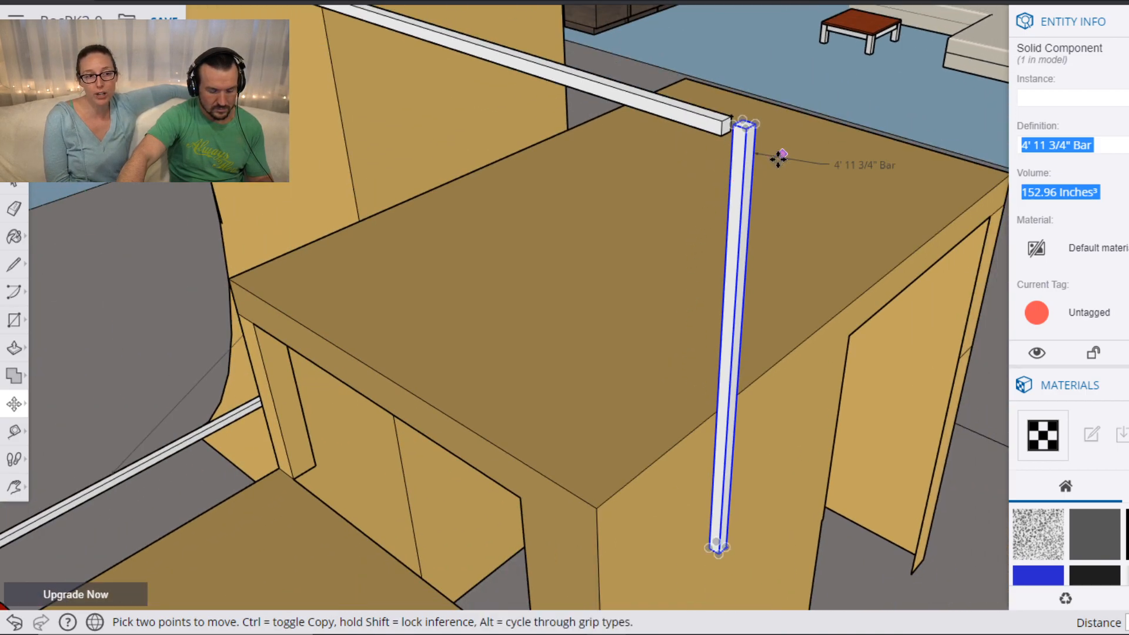
{"action": "middle_click_drag", "start_coordinate": [846, 105], "coordinate": [588, 365]}
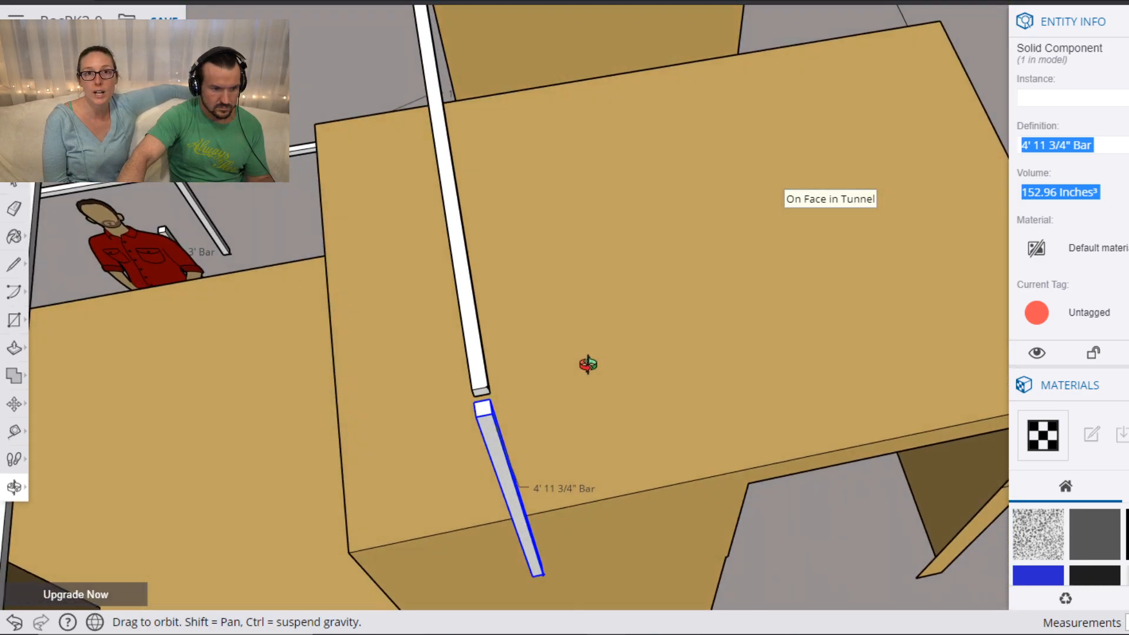
Move the 6' 11 7/8" Bar along its length so its free end meets the top of the upright 4' 11 3/4" Bar.
{"action": "left_click", "coordinate": [477, 376]}
{"action": "scroll", "coordinate": [478, 376], "scroll_direction": "up", "scroll_amount": 4}
{"action": "key", "text": "m"}
{"action": "left_click", "coordinate": [505, 407]}
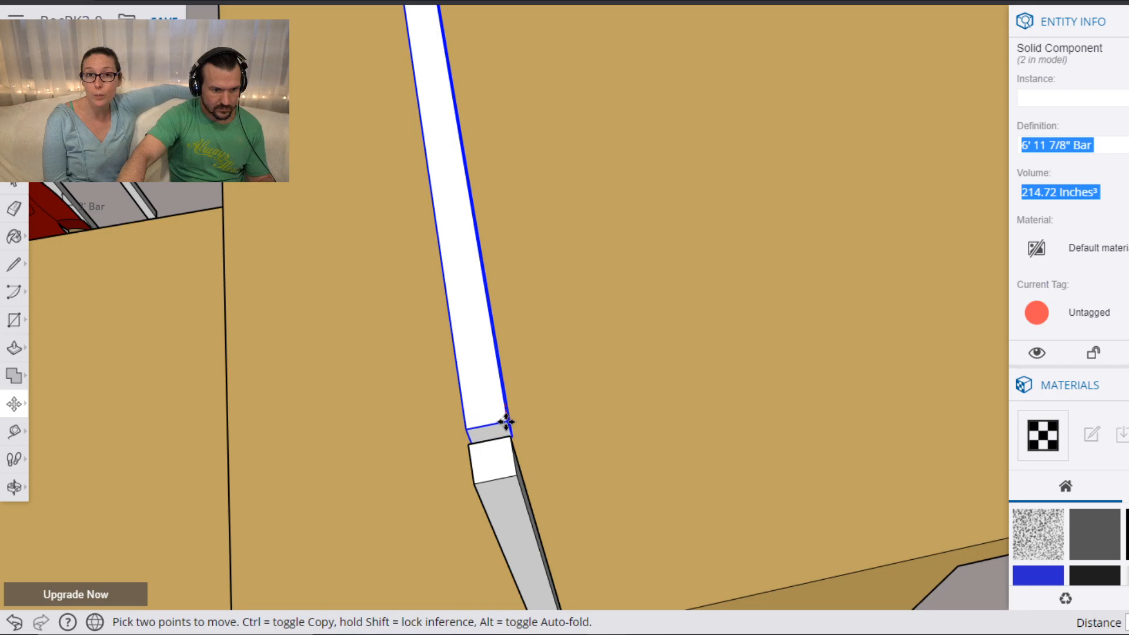
{"action": "left_click", "coordinate": [504, 442]}
{"action": "scroll", "coordinate": [484, 347], "scroll_direction": "down", "scroll_amount": 5}
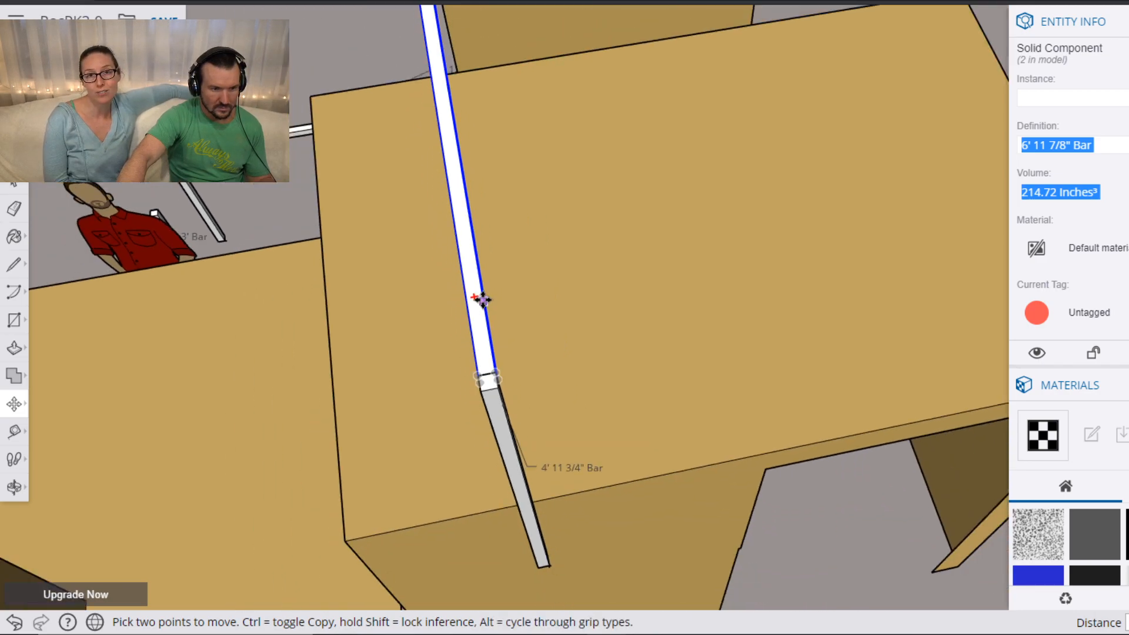
{"action": "key", "text": "o"}
{"action": "left_click_drag", "start_coordinate": [294, 254], "coordinate": [628, 134]}
{"action": "left_click_drag", "start_coordinate": [456, 140], "coordinate": [336, 267]}
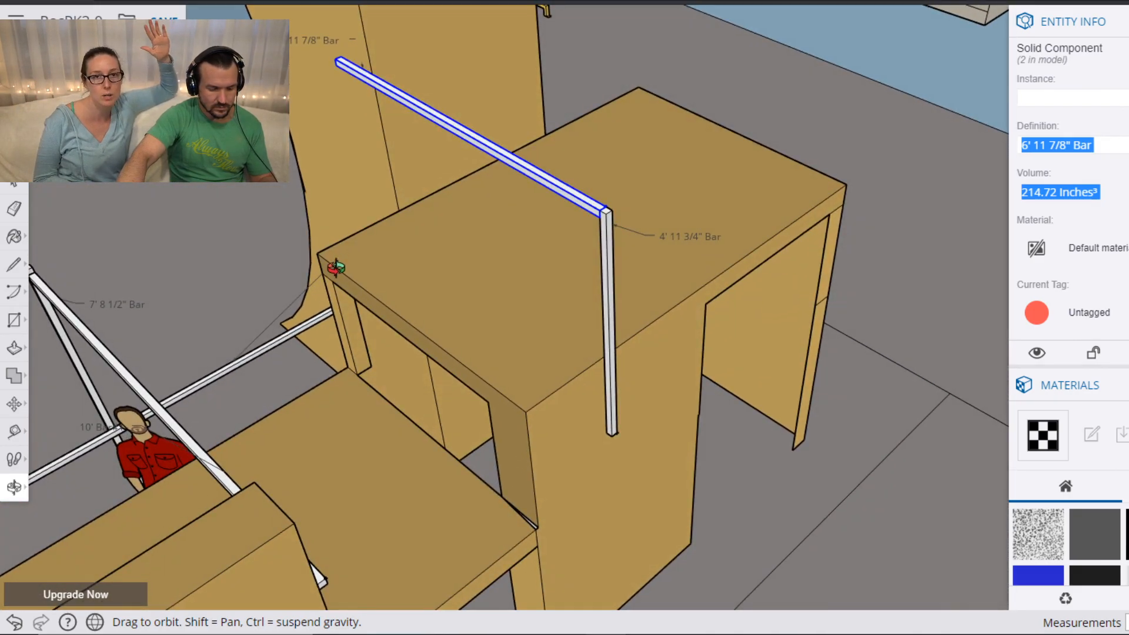
Pull one 7' Bar out of the stock rows onto the open floor beside them.
{"action": "scroll", "coordinate": [385, 294], "scroll_direction": "down", "scroll_amount": 6}
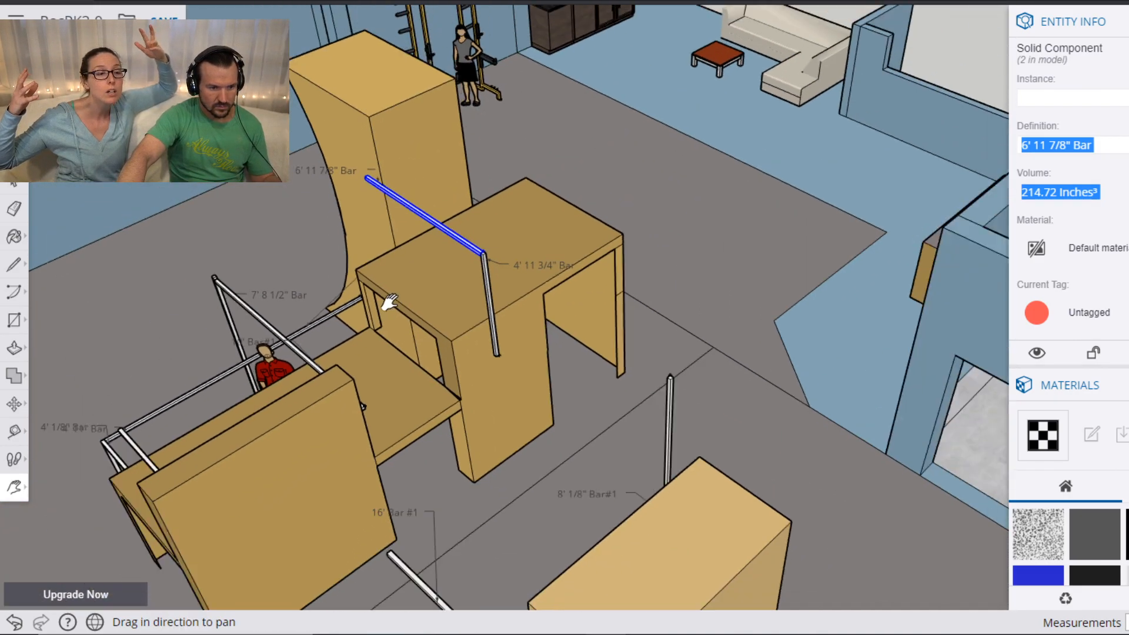
{"action": "middle_click_drag", "start_coordinate": [200, 182], "coordinate": [643, 408], "text": "shift"}
{"action": "scroll", "coordinate": [523, 365], "scroll_direction": "up", "scroll_amount": 10}
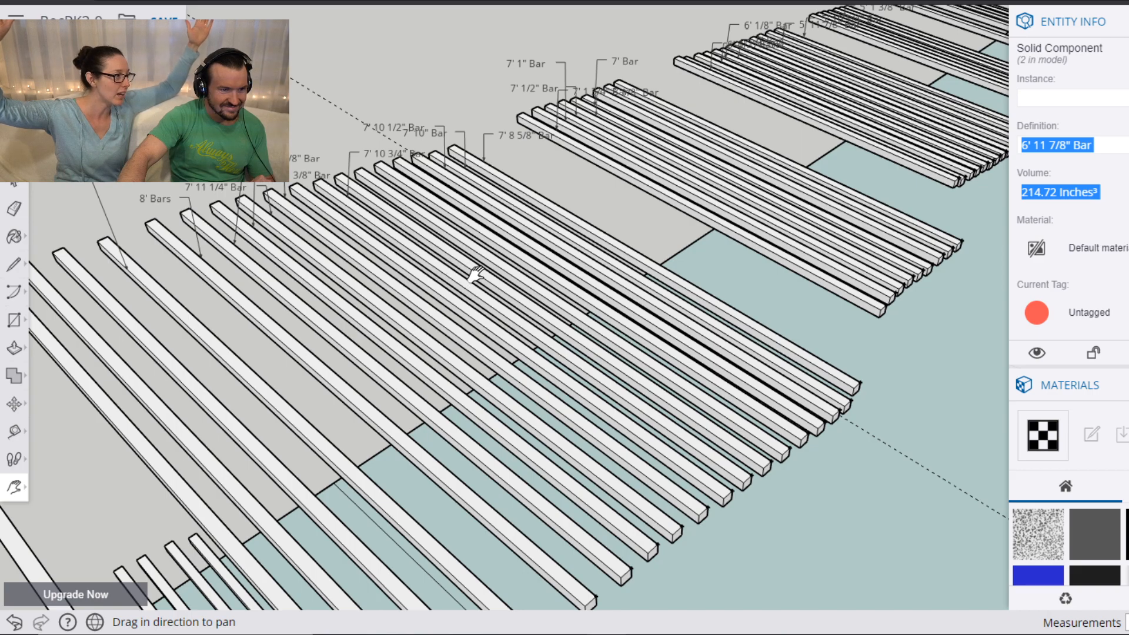
{"action": "scroll", "coordinate": [476, 273], "scroll_direction": "up", "scroll_amount": 3}
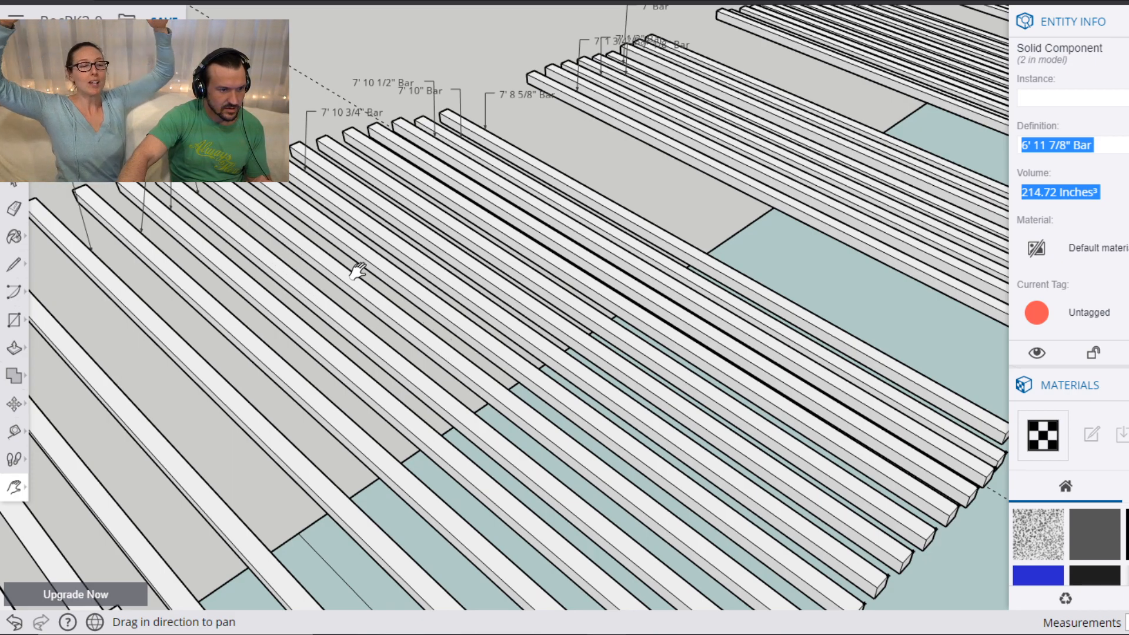
{"action": "mouse_move", "coordinate": [178, 241]}
{"action": "left_mouse_down"}
{"action": "mouse_move", "coordinate": [212, 249]}
{"action": "mouse_move", "coordinate": [327, 199]}
{"action": "mouse_move", "coordinate": [234, 234]}
{"action": "mouse_move", "coordinate": [163, 242]}
{"action": "left_mouse_up"}
{"action": "left_click_drag", "start_coordinate": [521, 211], "coordinate": [488, 235]}
{"action": "key", "text": "space"}
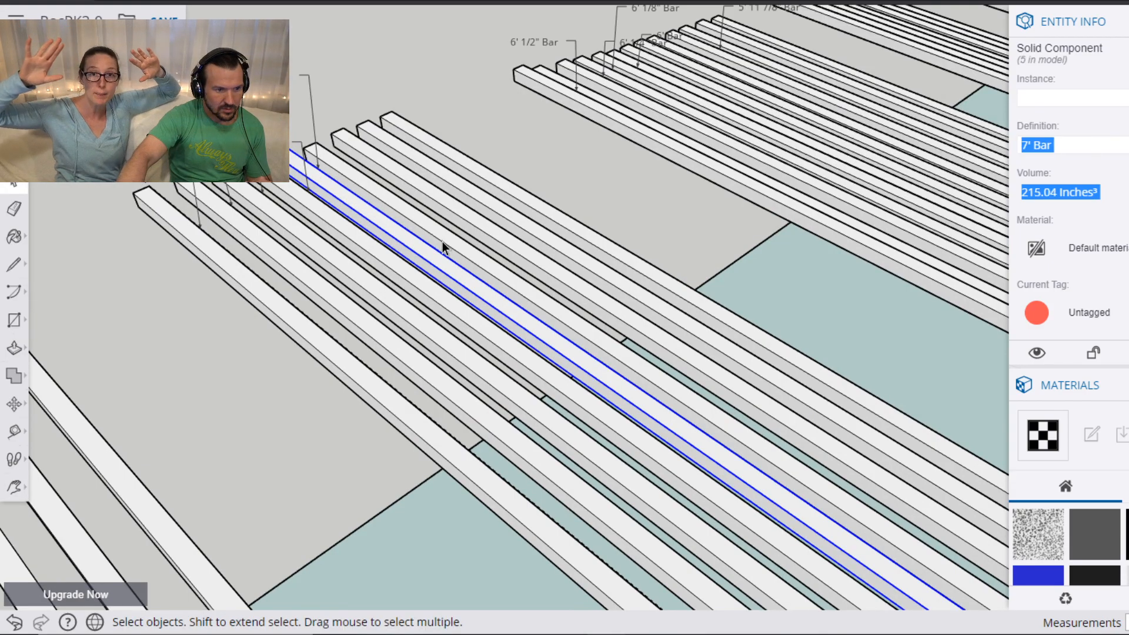
{"action": "scroll", "coordinate": [442, 241], "scroll_direction": "down", "scroll_amount": 4}
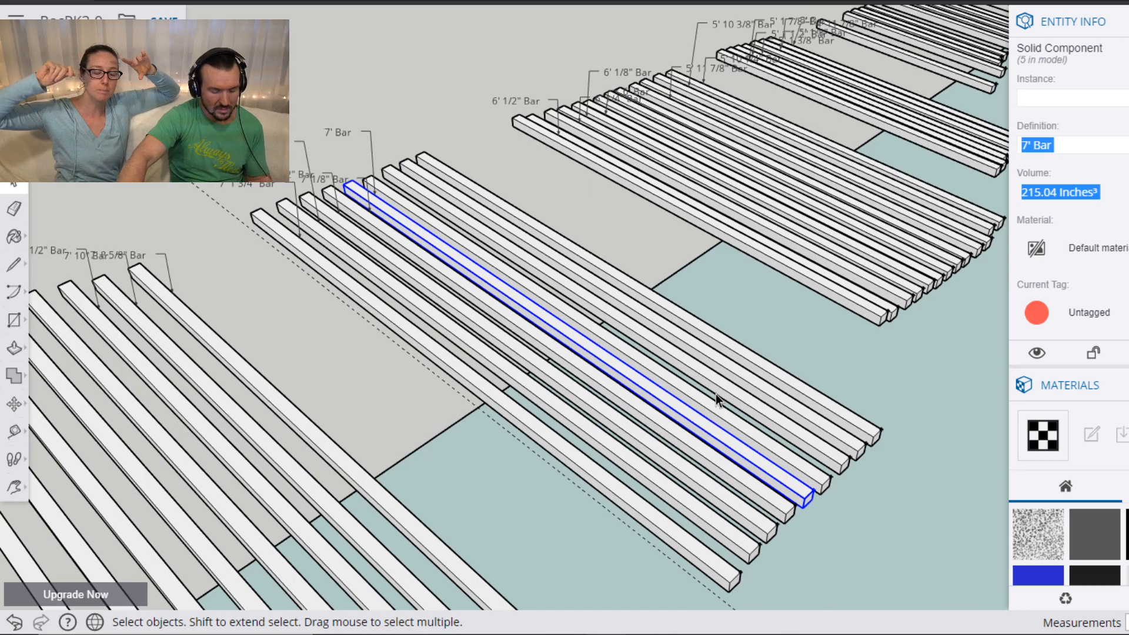
{"action": "key", "text": "m"}
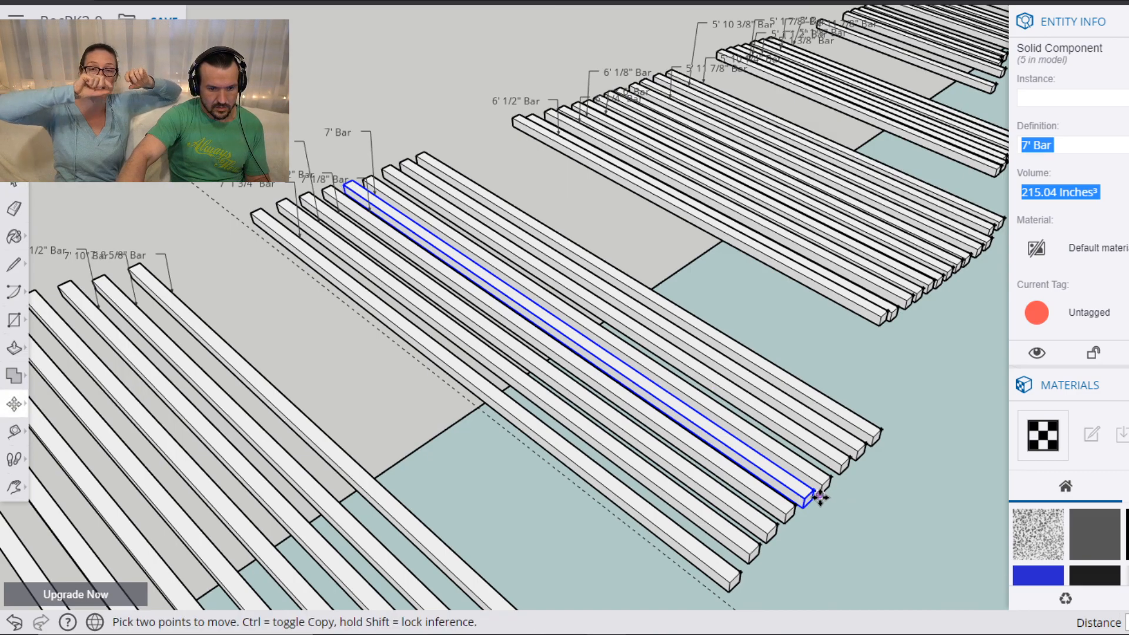
{"action": "left_click", "coordinate": [343, 186]}
{"action": "left_click", "coordinate": [716, 325]}
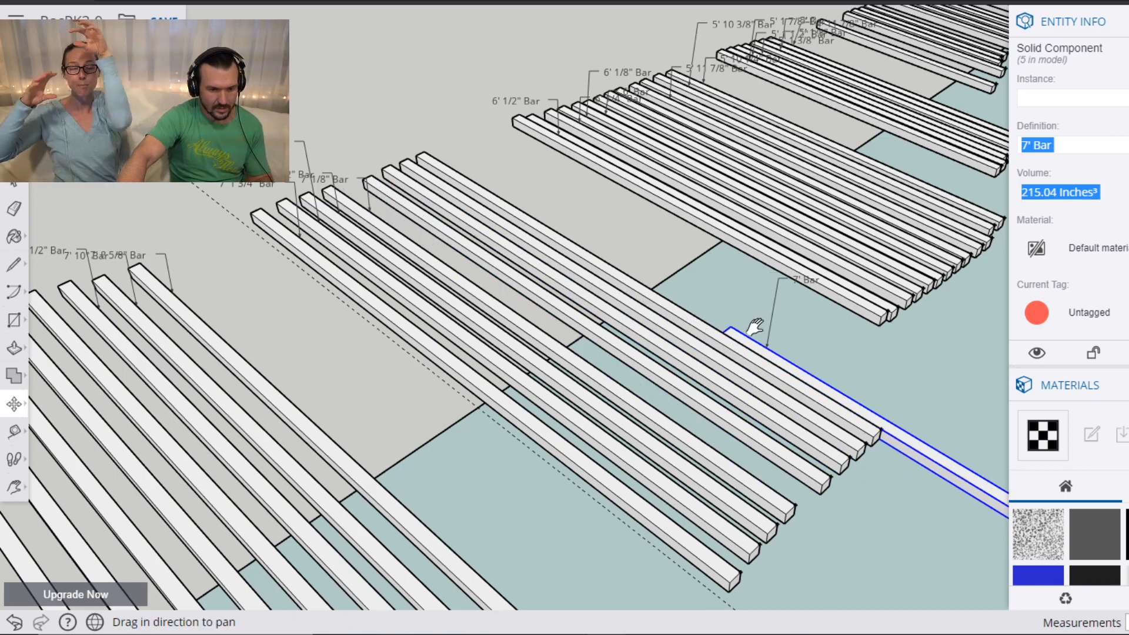
Move the 7' Bar into the gym and set its end on the outer edge of the upright 4' 11 3/4" Bar, near the tunnel's top.
{"action": "key", "text": "h"}
{"action": "scroll", "coordinate": [819, 347], "scroll_direction": "down", "scroll_amount": 6}
{"action": "left_click_drag", "start_coordinate": [896, 445], "coordinate": [294, 264]}
{"action": "scroll", "coordinate": [786, 370], "scroll_direction": "down", "scroll_amount": 5}
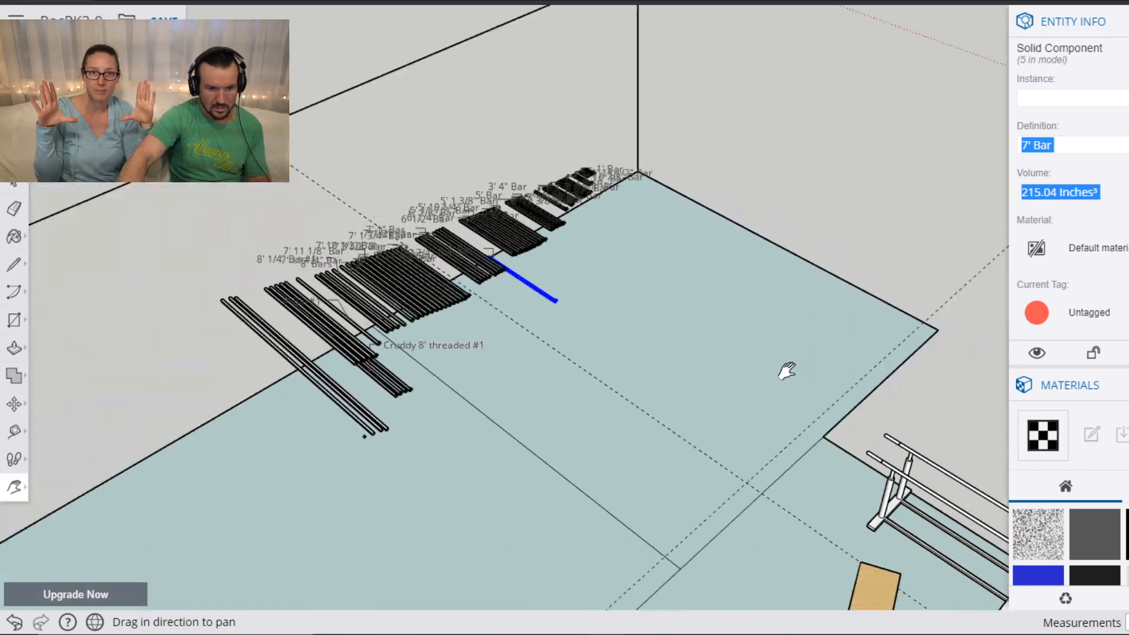
{"action": "left_click_drag", "start_coordinate": [806, 403], "coordinate": [499, 294]}
{"action": "scroll", "coordinate": [680, 309], "scroll_direction": "up", "scroll_amount": 15}
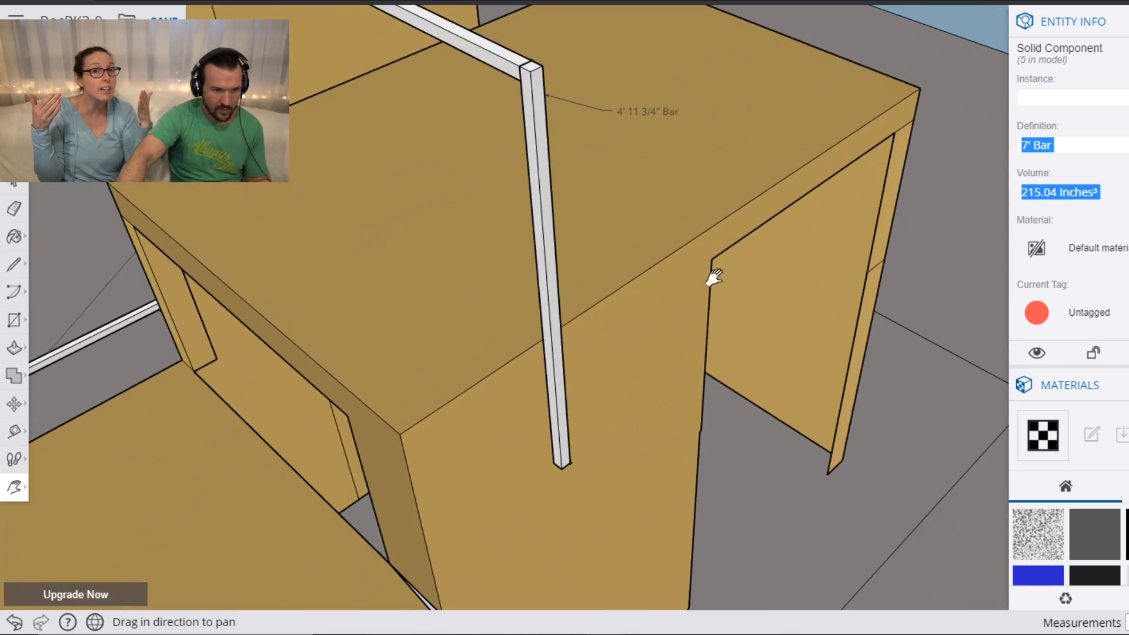
{"action": "key", "text": "Escape"}
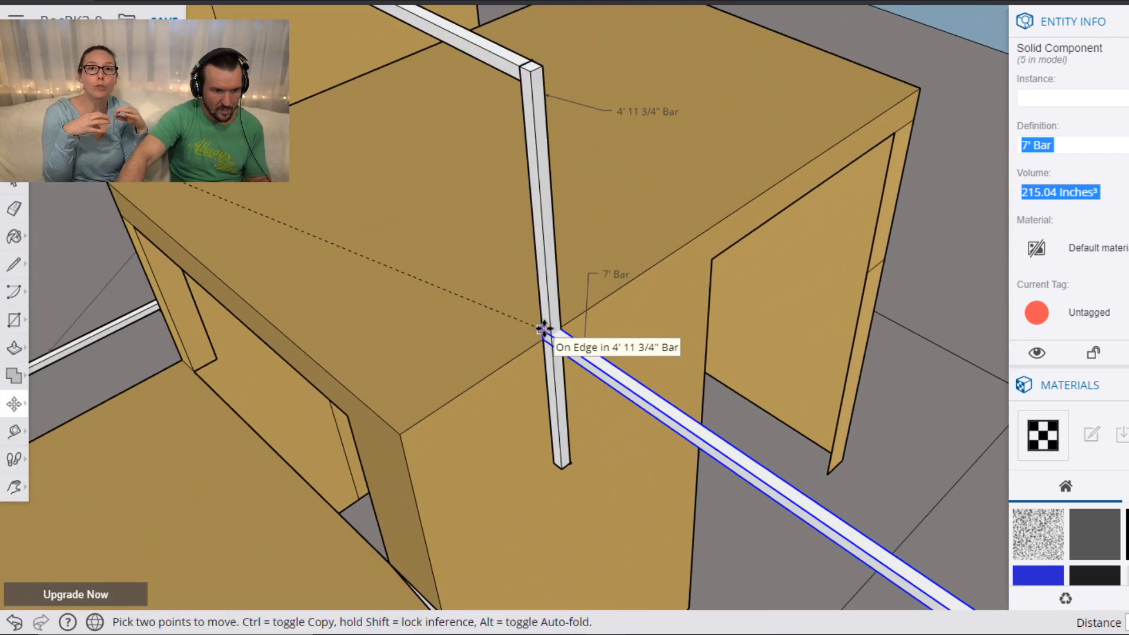
{"action": "scroll", "coordinate": [550, 328], "scroll_direction": "up", "scroll_amount": 3}
{"action": "scroll", "coordinate": [545, 327], "scroll_direction": "up", "scroll_amount": 4}
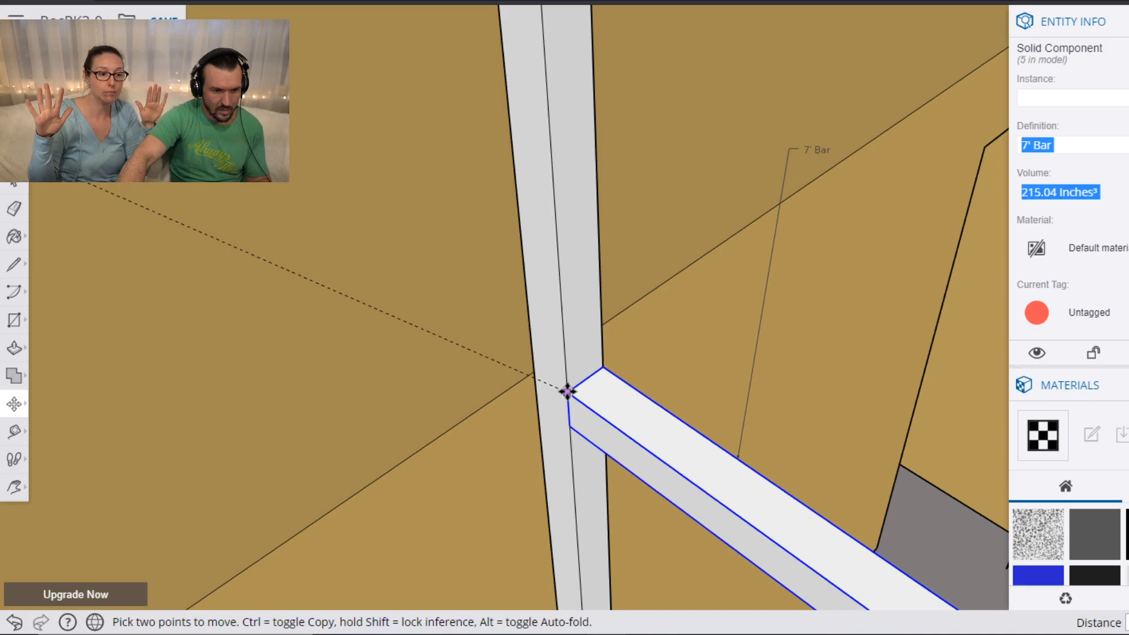
{"action": "left_click", "coordinate": [566, 343]}
{"action": "left_click", "coordinate": [568, 383]}
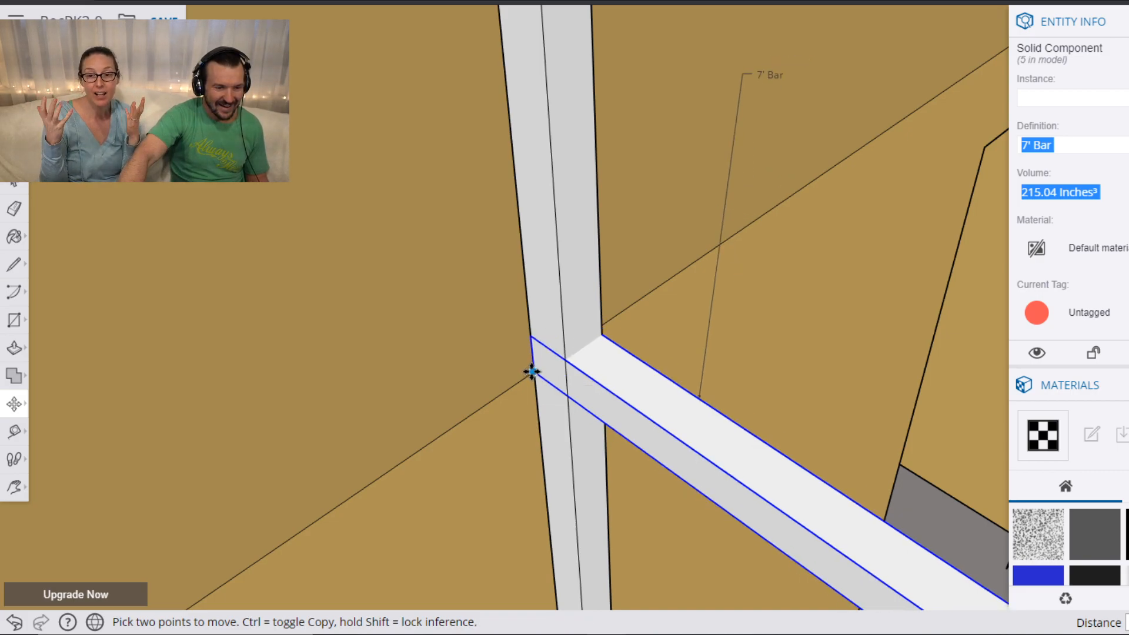
{"action": "left_click", "coordinate": [565, 396]}
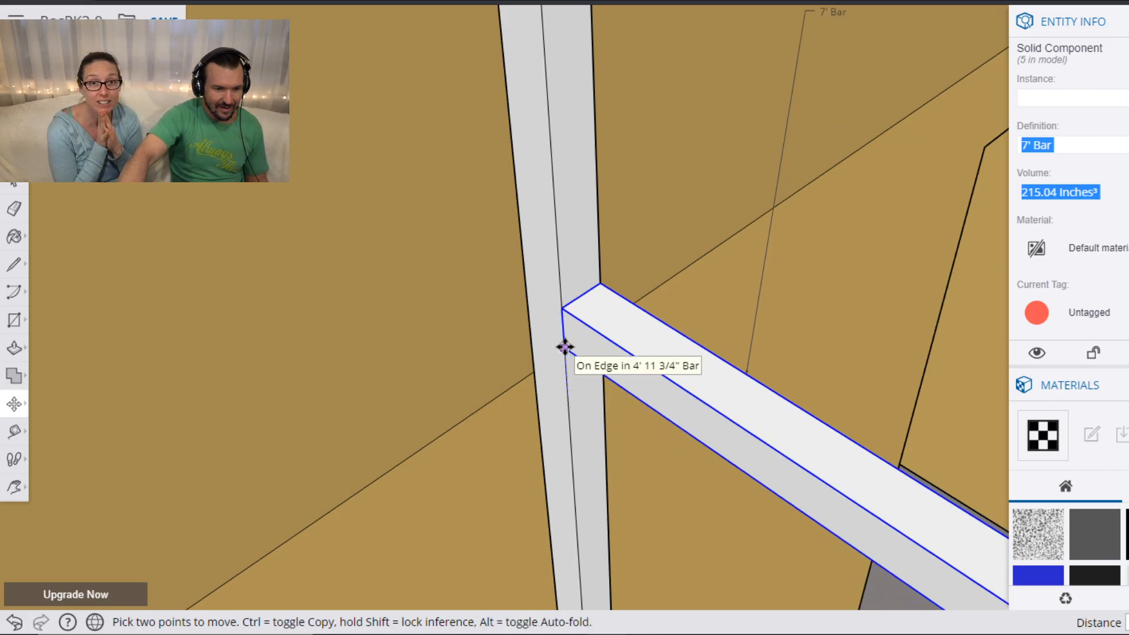
Move the wooden box with the window opening, together with 8' 1/8" Bar#1, across the floor toward the 7' Bar's free end.
{"action": "scroll", "coordinate": [630, 336], "scroll_direction": "down", "scroll_amount": 6}
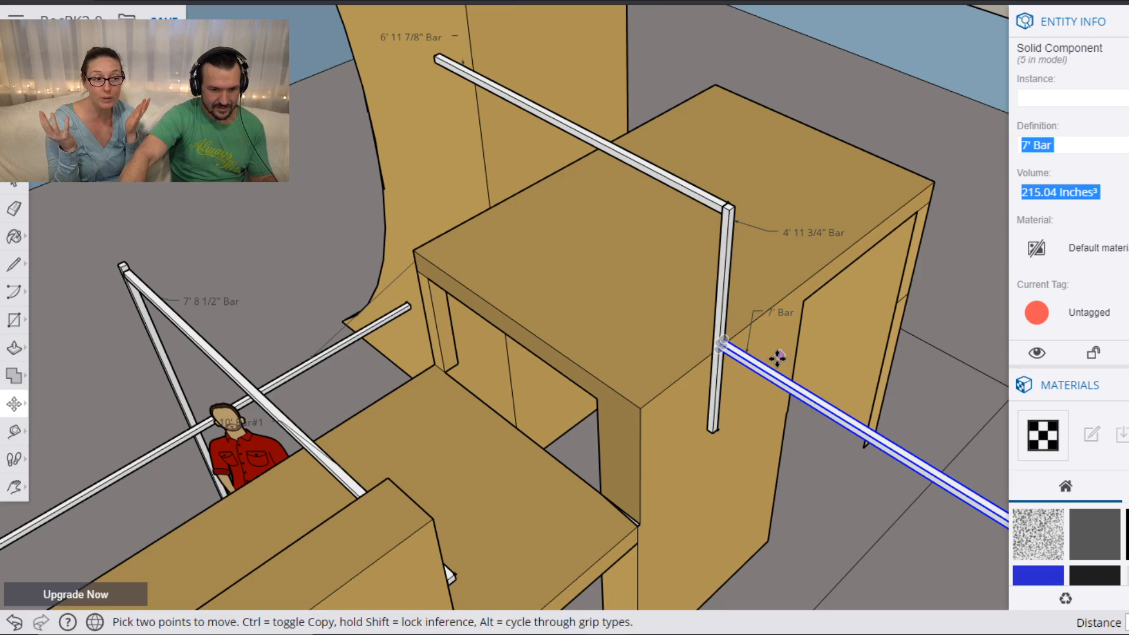
{"action": "middle_click_drag", "start_coordinate": [888, 479], "coordinate": [729, 295], "text": "shift"}
{"action": "middle_click_drag", "start_coordinate": [771, 219], "coordinate": [798, 189]}
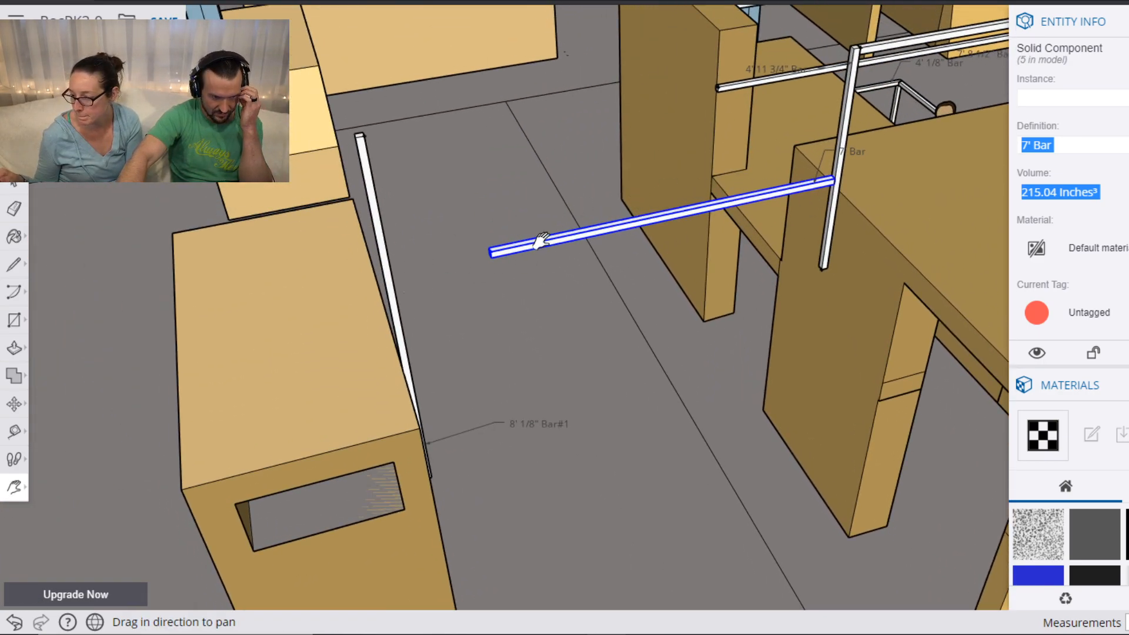
{"action": "middle_click_drag", "start_coordinate": [569, 343], "coordinate": [464, 341], "text": "shift"}
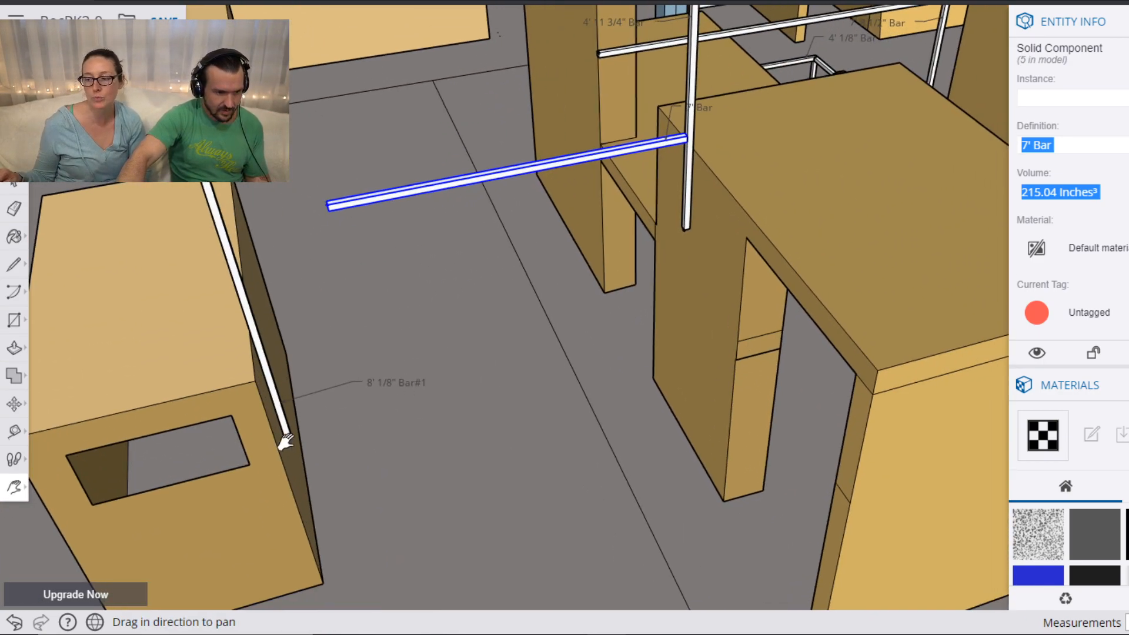
{"action": "left_click", "coordinate": [265, 453]}
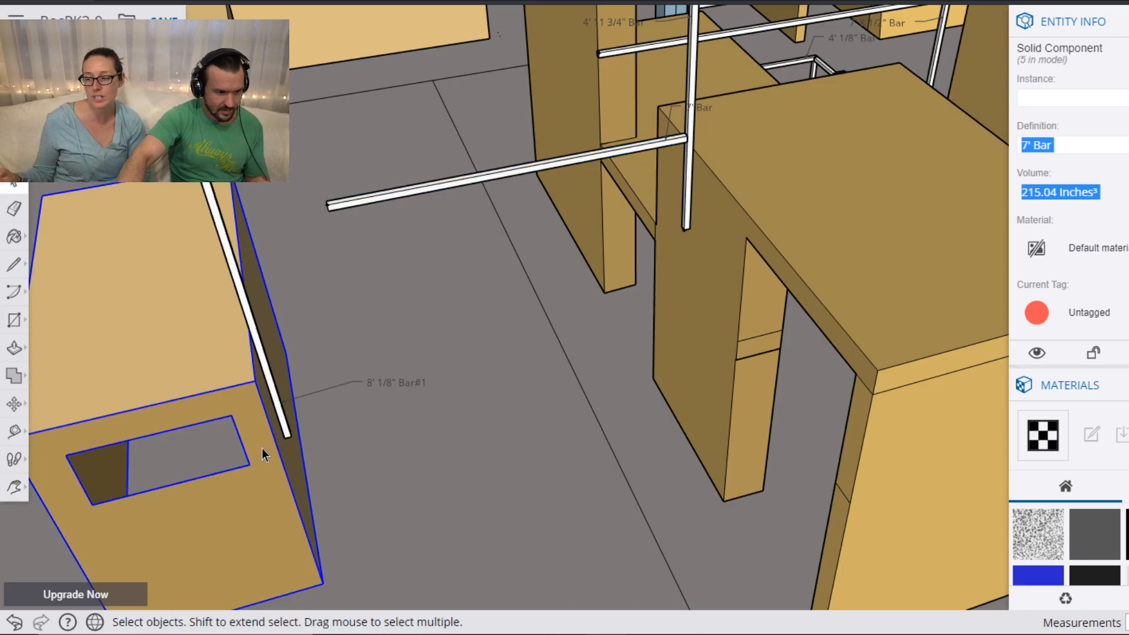
{"action": "left_click", "coordinate": [256, 323], "text": "shift"}
{"action": "key", "text": "m"}
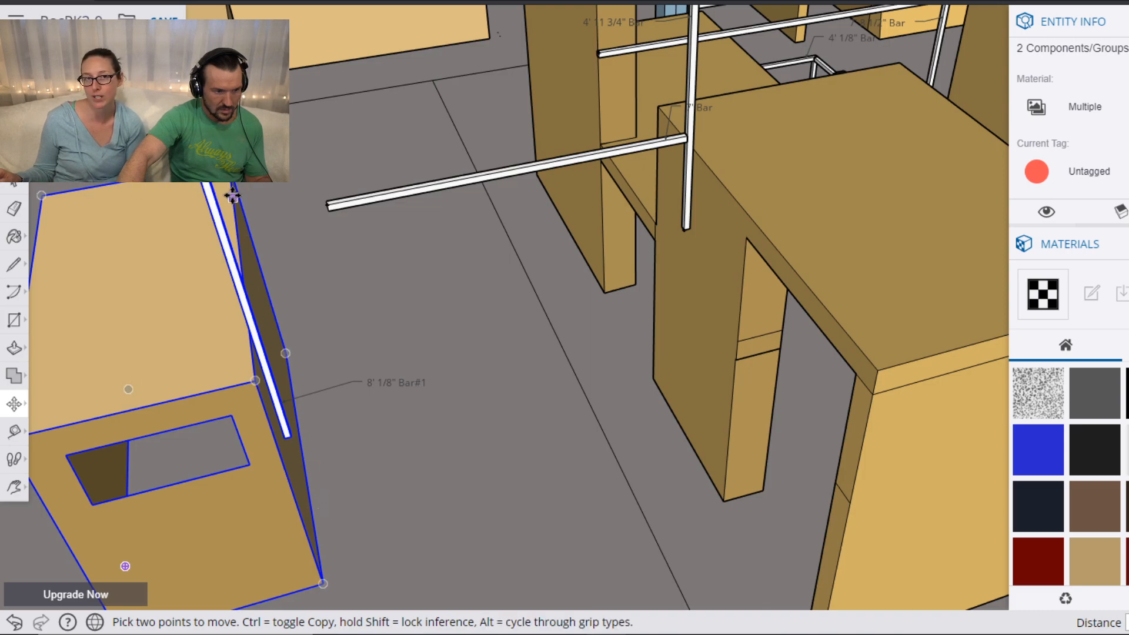
{"action": "left_click", "coordinate": [222, 234]}
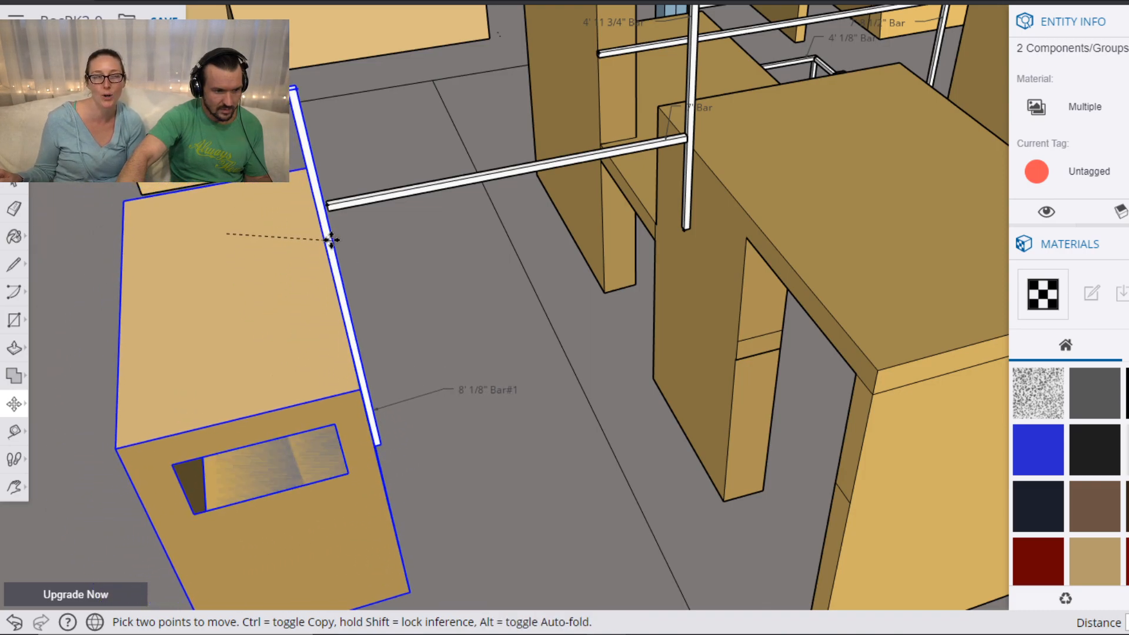
{"action": "middle_click_drag", "start_coordinate": [458, 317], "coordinate": [327, 332]}
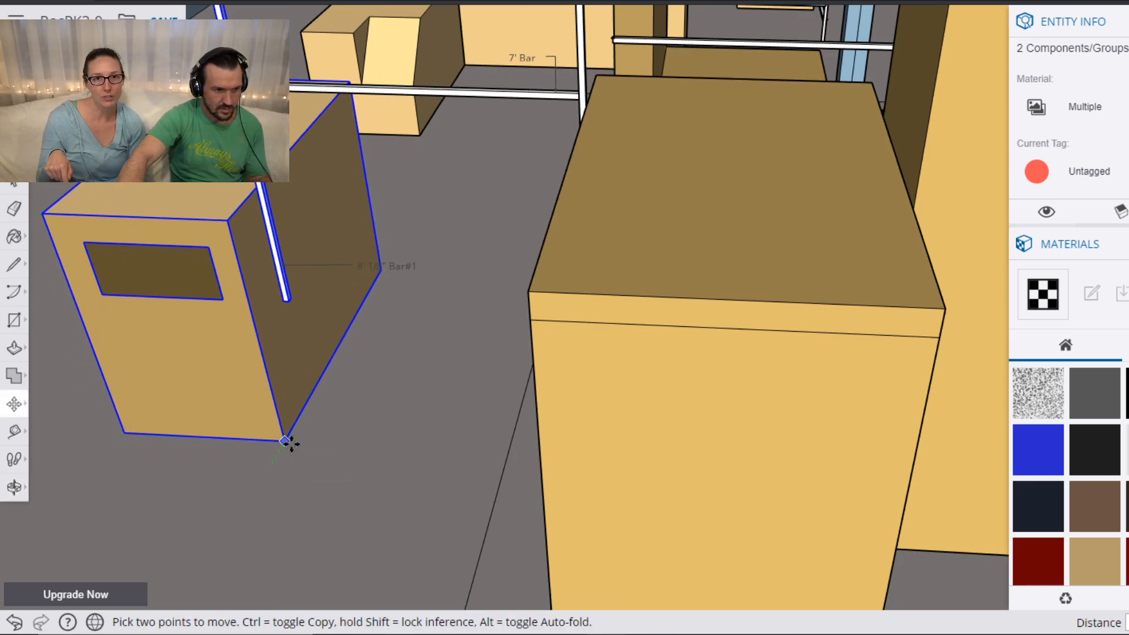
{"action": "left_click", "coordinate": [306, 441]}
Shift the box and 8' 1/8" Bar#1 together until that bar's side meets the 7' Bar's free end, and clear the selection.
{"action": "middle_click_drag", "start_coordinate": [328, 185], "coordinate": [464, 326], "text": "shift"}
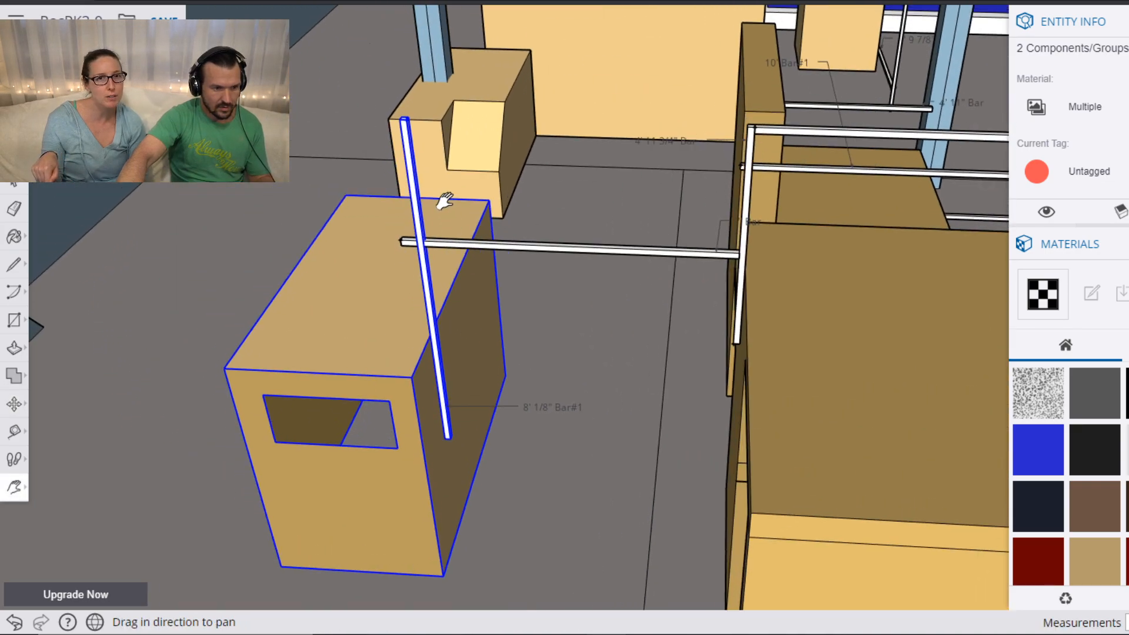
{"action": "scroll", "coordinate": [448, 214], "scroll_direction": "up", "scroll_amount": 6}
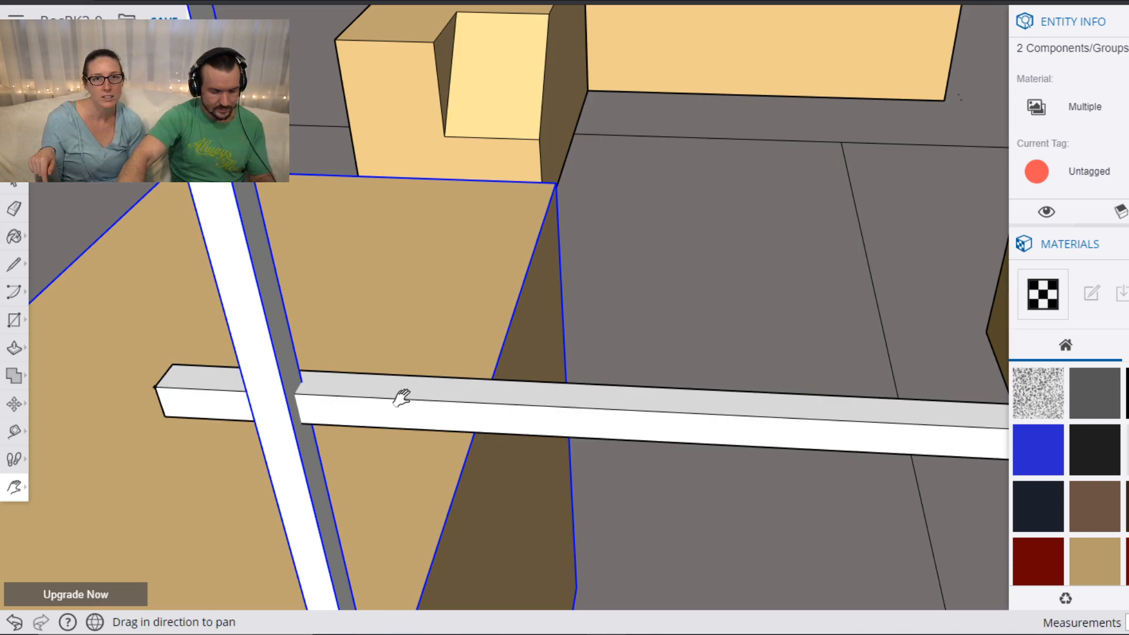
{"action": "middle_click_drag", "start_coordinate": [402, 398], "coordinate": [402, 398], "text": "shift"}
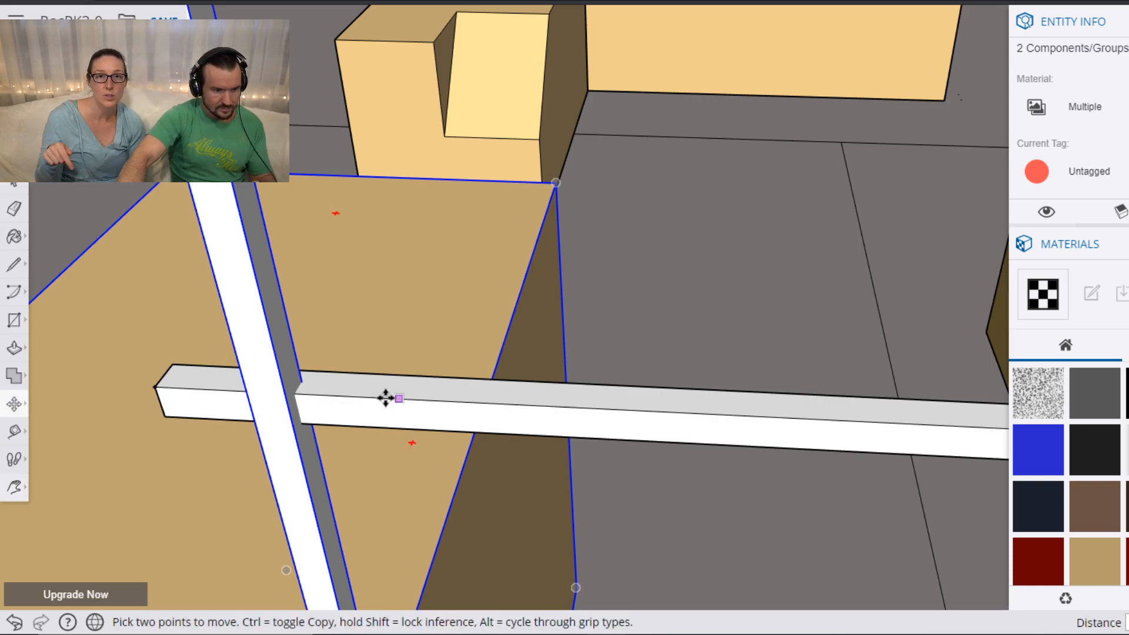
{"action": "left_click", "coordinate": [304, 381]}
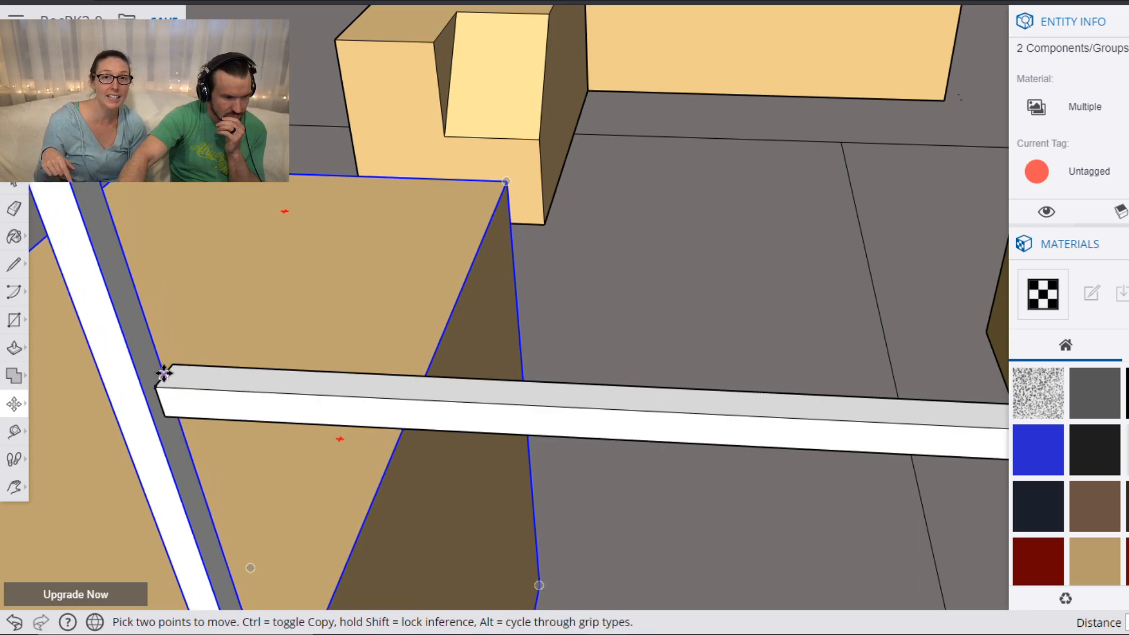
{"action": "left_click", "coordinate": [164, 372]}
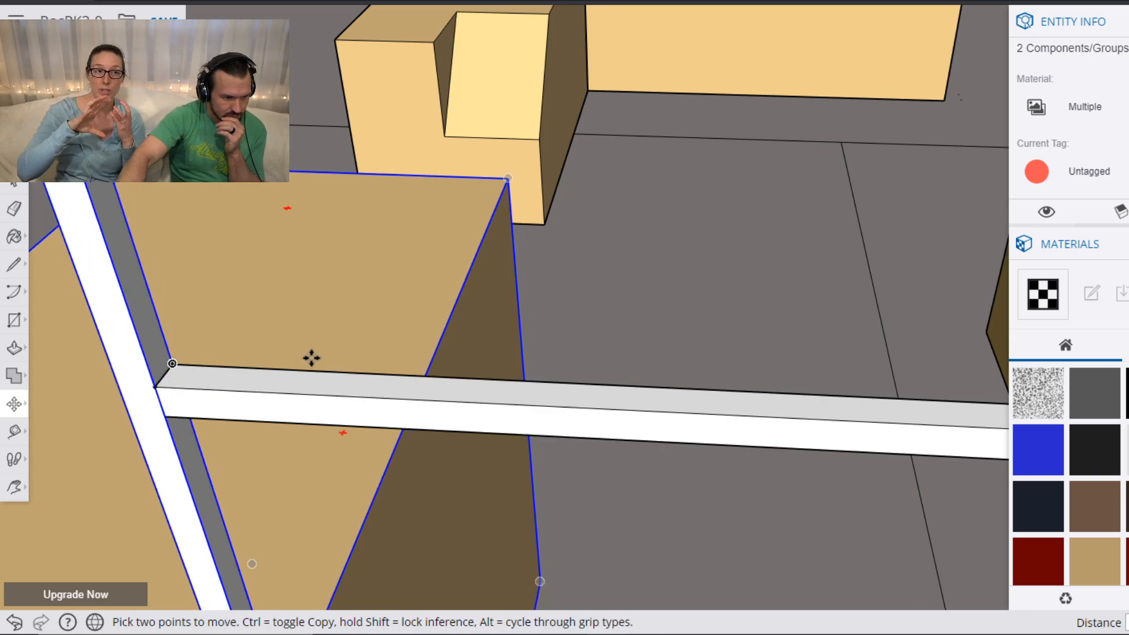
{"action": "scroll", "coordinate": [457, 363], "scroll_direction": "down", "scroll_amount": 8}
{"action": "middle_click_drag", "start_coordinate": [515, 438], "coordinate": [633, 312], "text": "shift"}
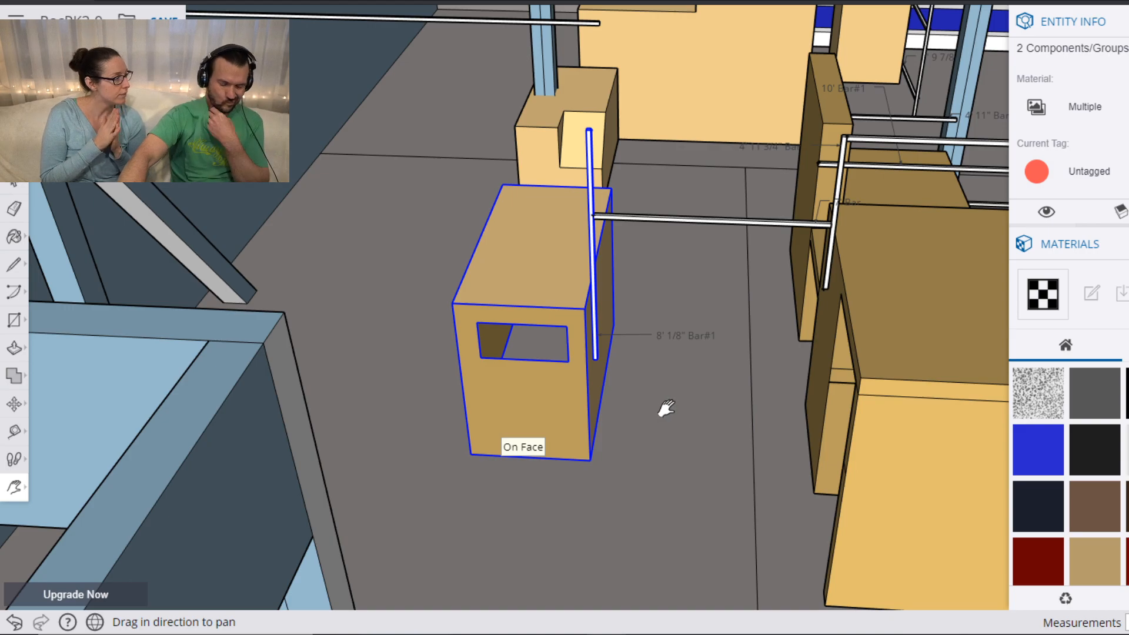
{"action": "key", "text": "space"}
{"action": "left_click", "coordinate": [662, 428]}
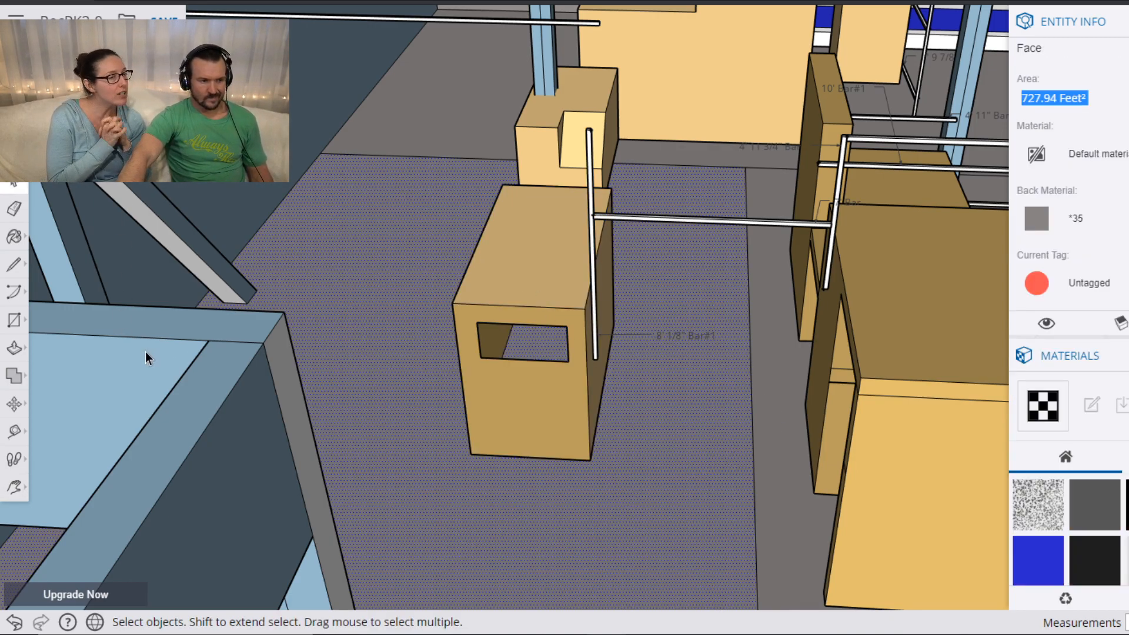
{"action": "scroll", "coordinate": [199, 276], "scroll_direction": "down", "scroll_amount": 4}
{"action": "left_click", "coordinate": [347, 198]}
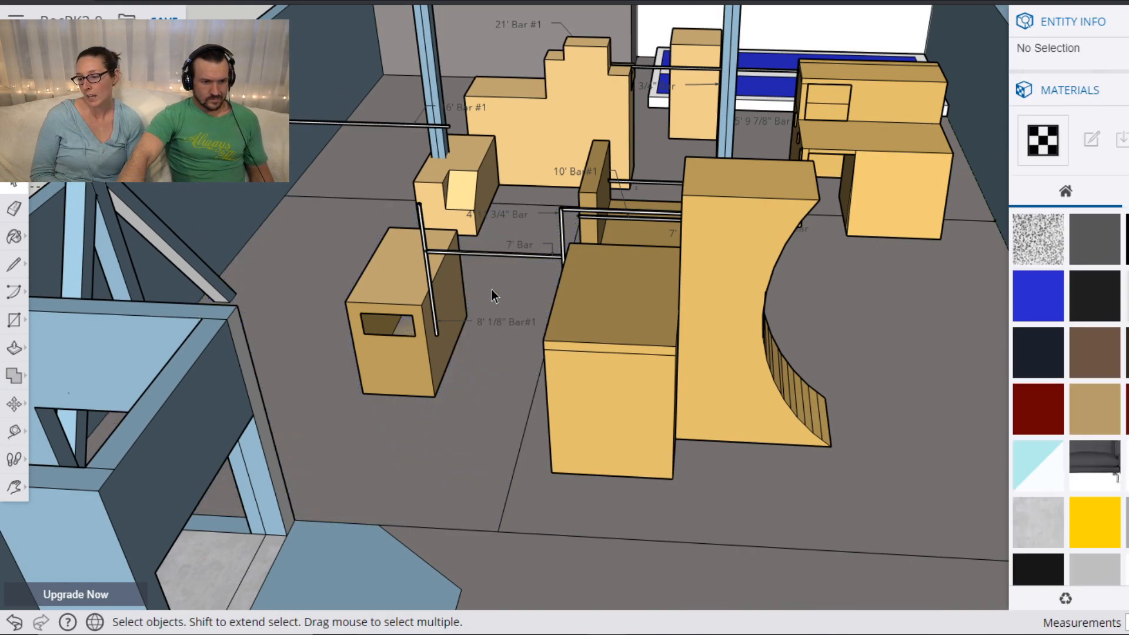
Examine the window box, 8' 1/8" Bar#1 and the 7' Bar from several sides of the gym.
{"action": "key", "text": "o"}
{"action": "left_click_drag", "start_coordinate": [553, 322], "coordinate": [391, 304]}
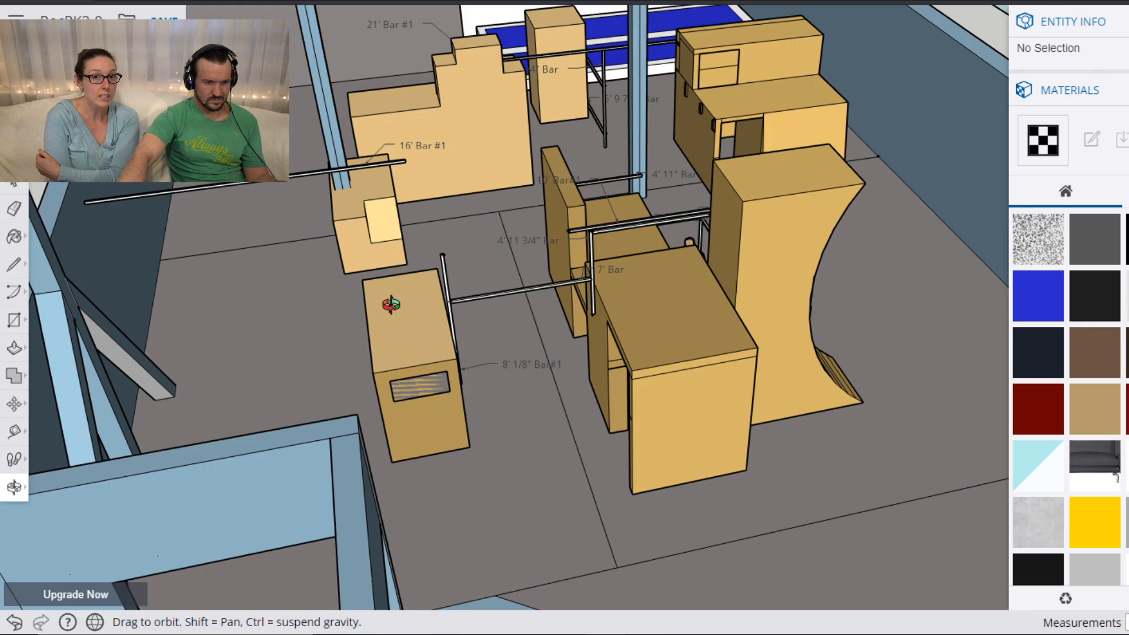
{"action": "left_click_drag", "start_coordinate": [391, 304], "coordinate": [477, 268]}
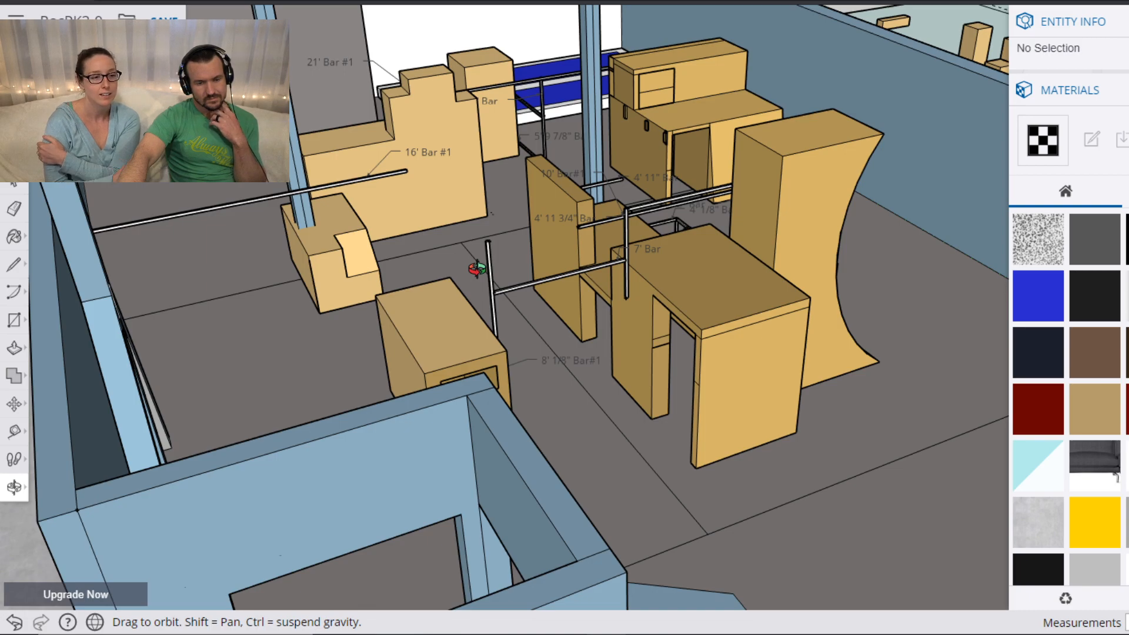
{"action": "left_click_drag", "start_coordinate": [477, 269], "coordinate": [625, 399]}
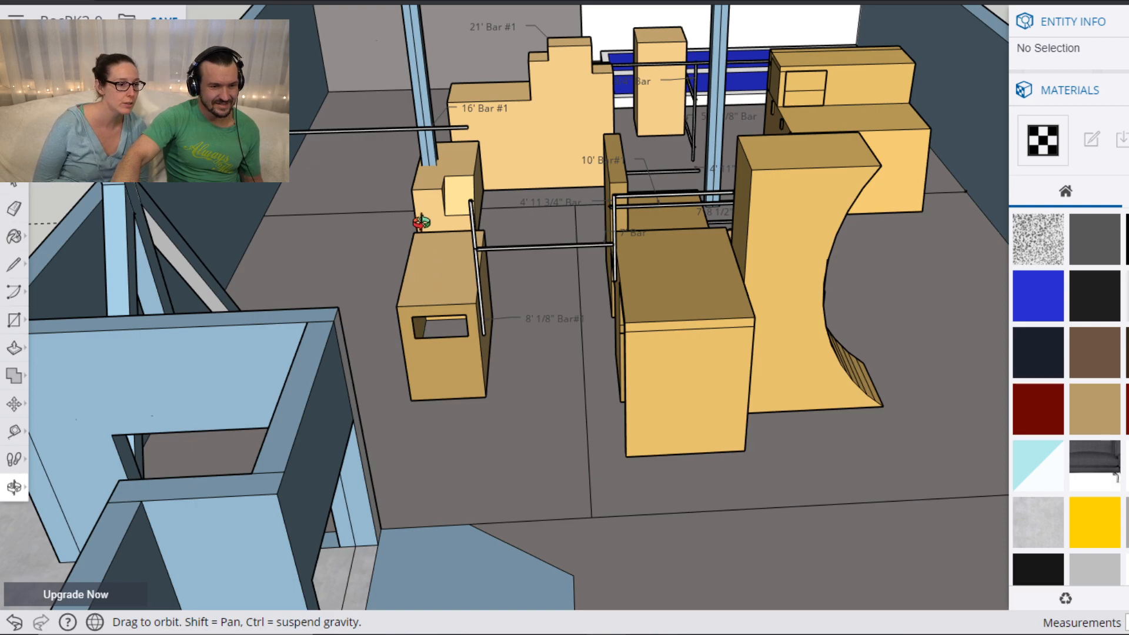
{"action": "key", "text": "h"}
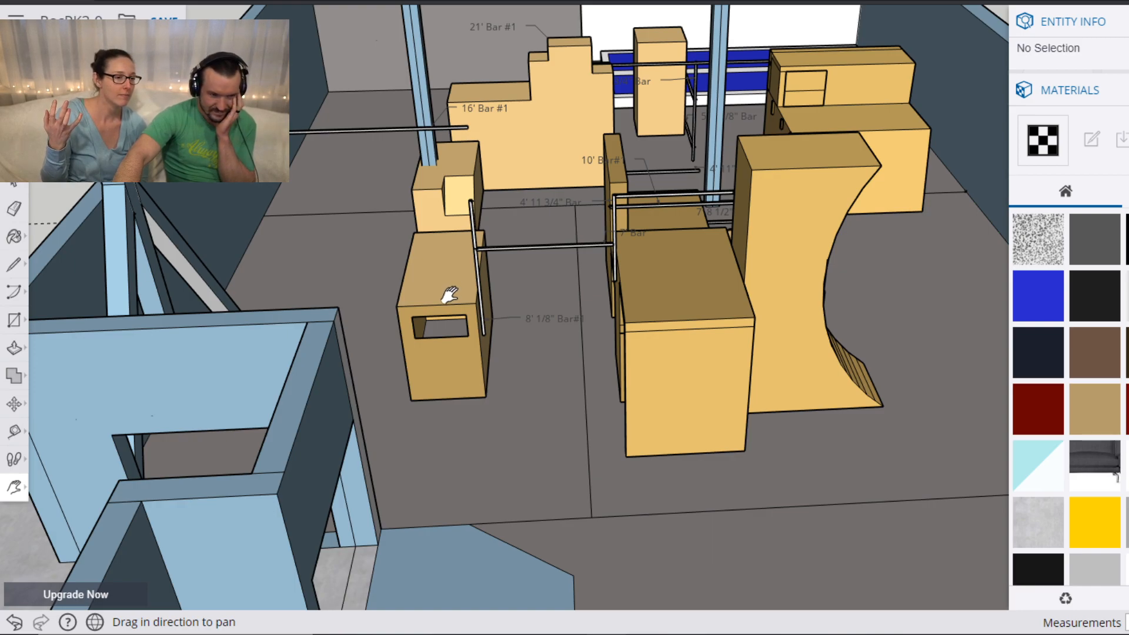
{"action": "left_click_drag", "start_coordinate": [411, 237], "coordinate": [640, 326]}
{"action": "scroll", "coordinate": [652, 324], "scroll_direction": "up", "scroll_amount": 5}
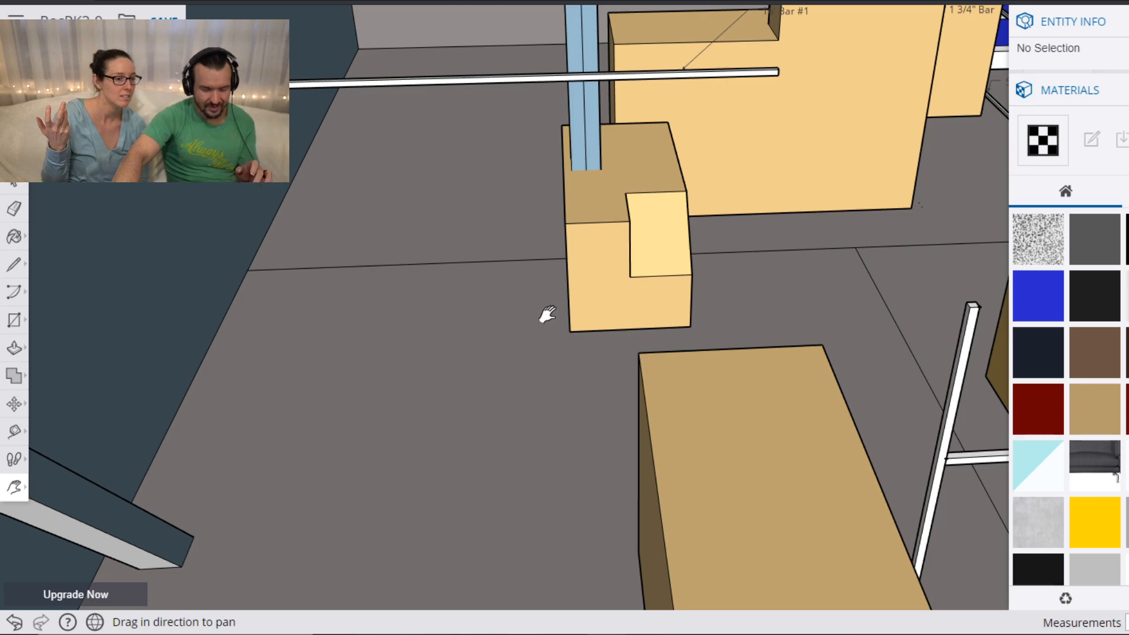
{"action": "key", "text": "o"}
{"action": "left_click_drag", "start_coordinate": [504, 312], "coordinate": [756, 222]}
{"action": "key", "text": "h"}
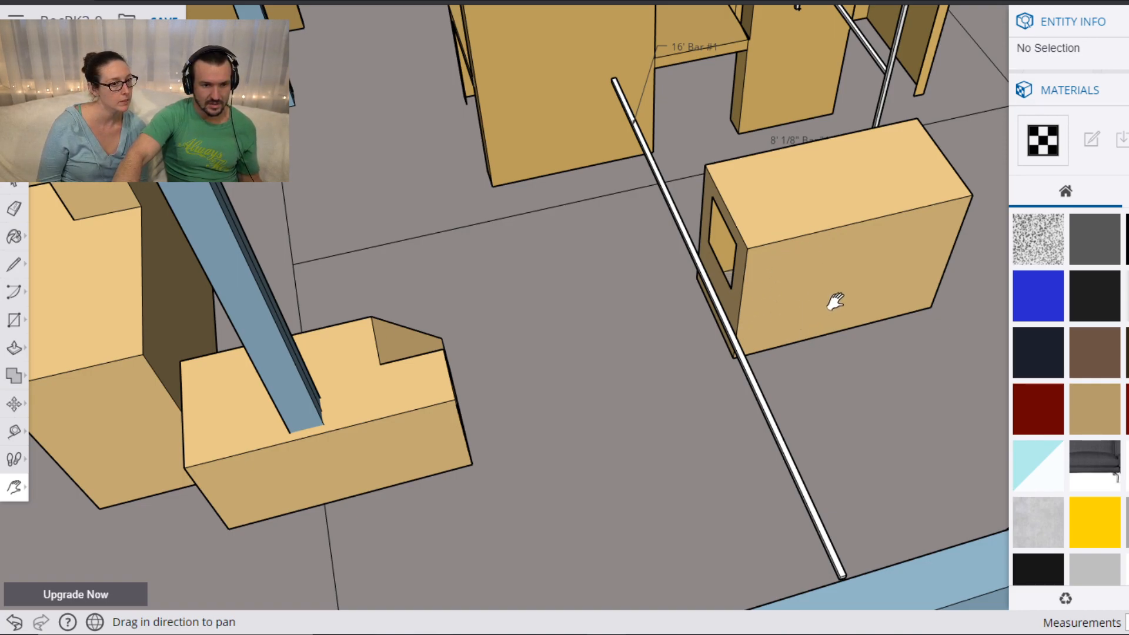
Rotate the window box a quarter turn about its top corner beside 8' 1/8" Bar#1.
{"action": "key", "text": "space"}
{"action": "left_click", "coordinate": [892, 233]}
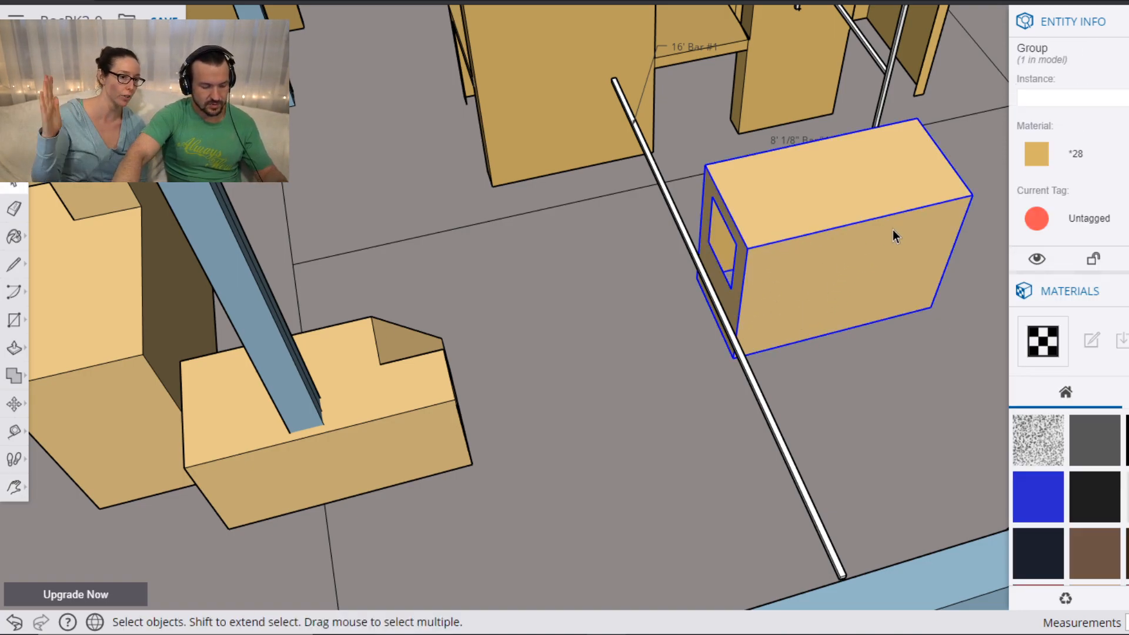
{"action": "key", "text": "q"}
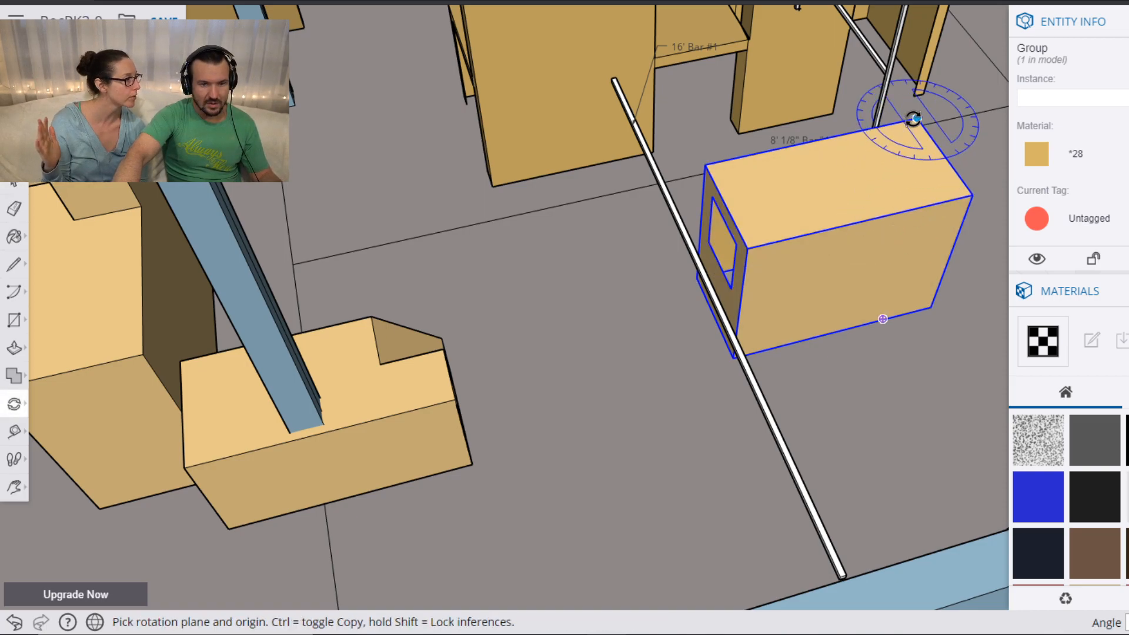
{"action": "left_click", "coordinate": [917, 118]}
{"action": "left_click", "coordinate": [851, 137]}
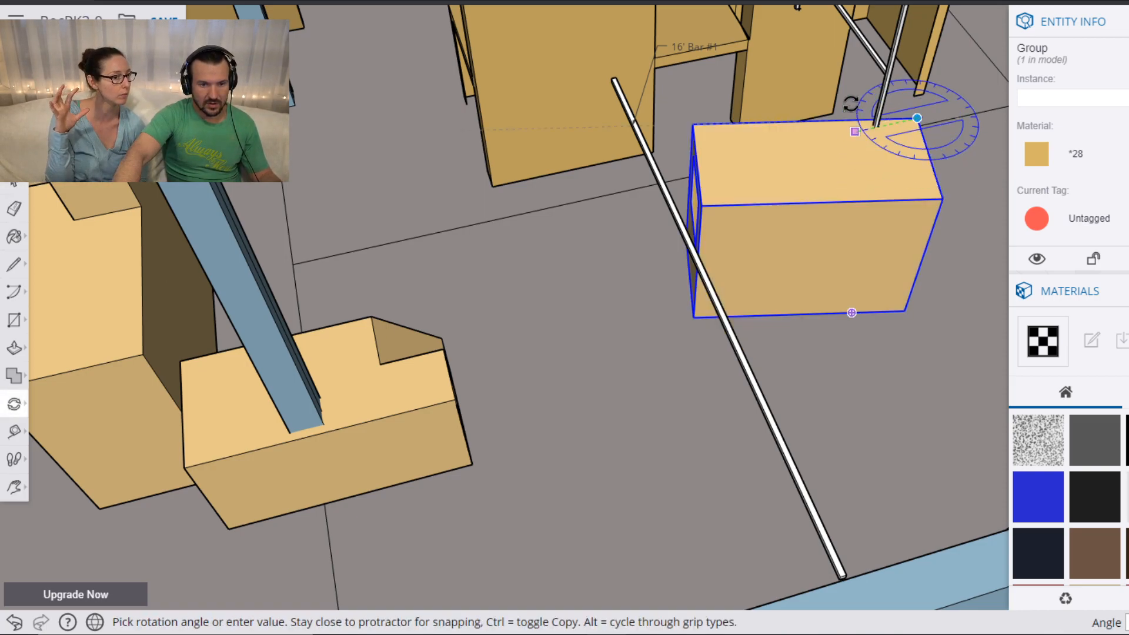
{"action": "key", "text": "Escape"}
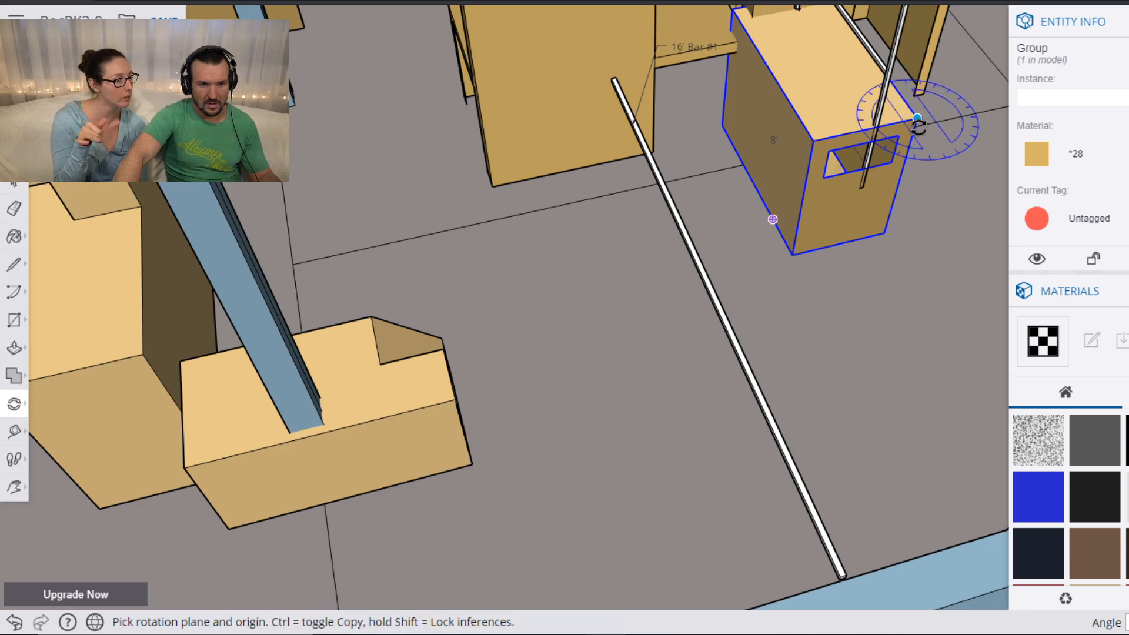
Slide the rotated window box lengthwise across the floor, away from the tunnel, until its tunnel end lies beside 8' 1/8" Bar#1.
{"action": "key", "text": "m"}
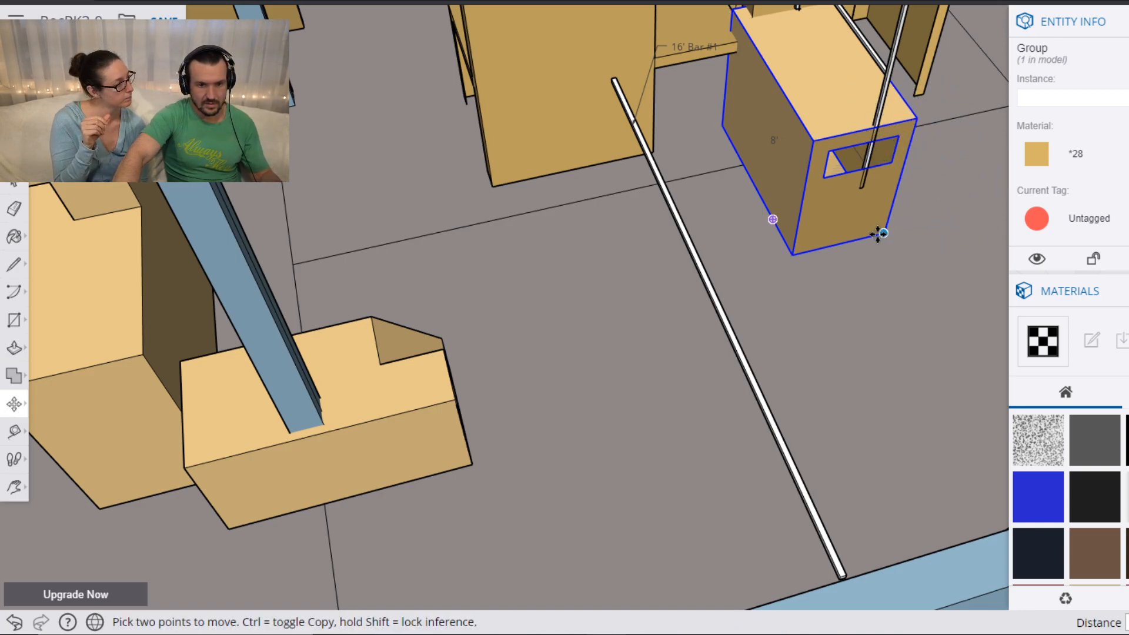
{"action": "left_click", "coordinate": [885, 233]}
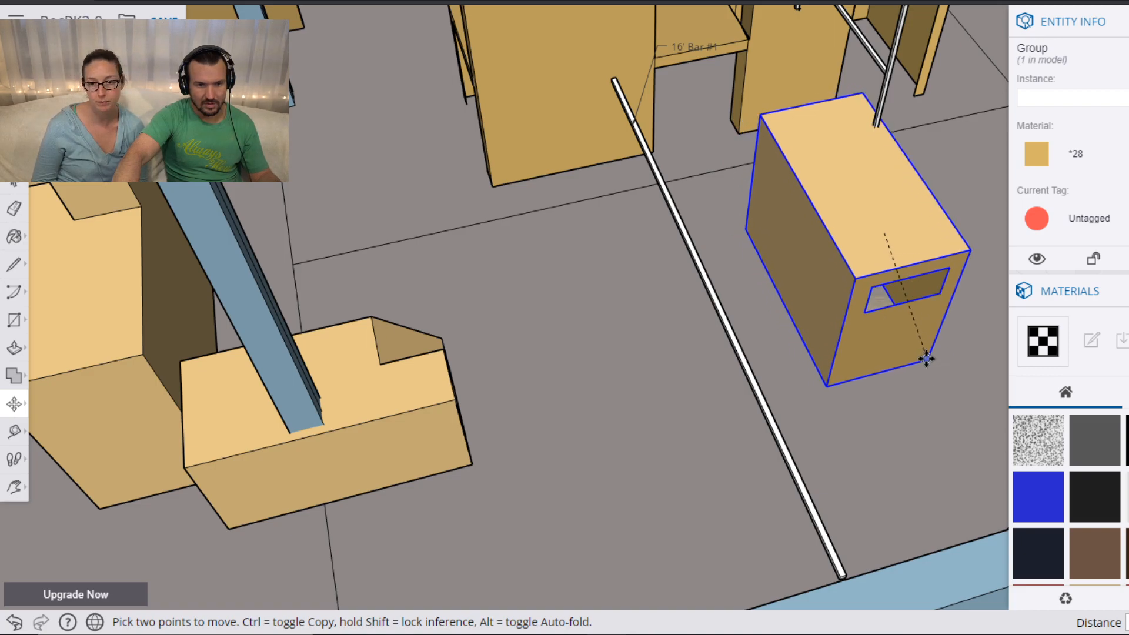
{"action": "left_click", "coordinate": [922, 335]}
{"action": "key", "text": "h"}
{"action": "left_click_drag", "start_coordinate": [920, 144], "coordinate": [760, 182]}
{"action": "scroll", "coordinate": [760, 183], "scroll_direction": "down", "scroll_amount": 2}
Move the window box until its long top edge lines up with the outer face of 8' 1/8" Bar#1.
{"action": "key", "text": "o"}
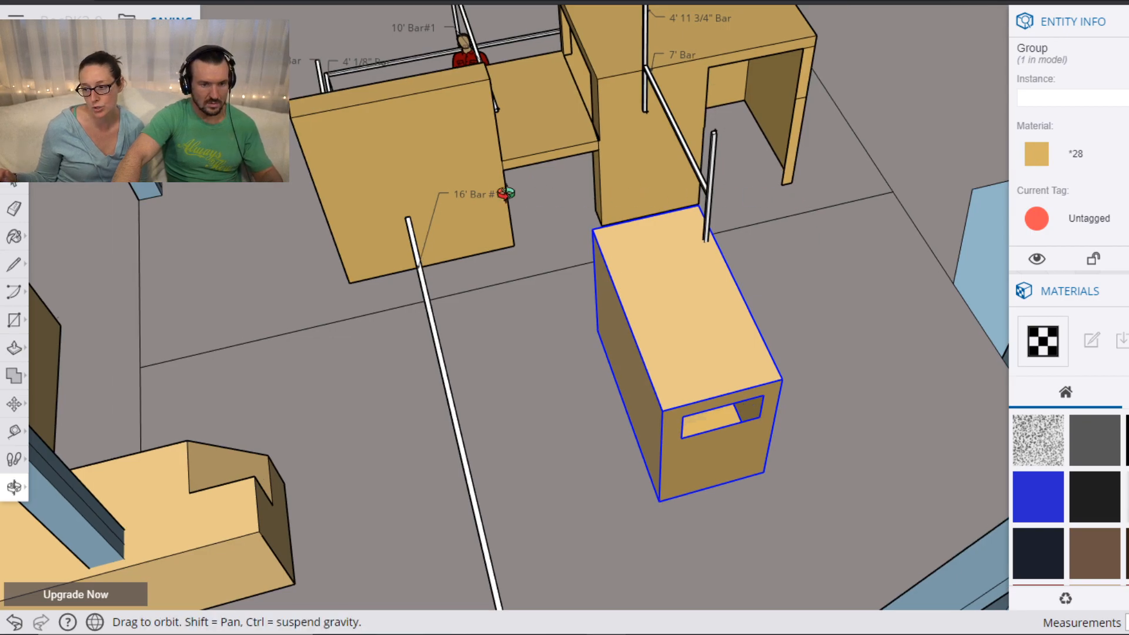
{"action": "left_click_drag", "start_coordinate": [781, 232], "coordinate": [605, 286]}
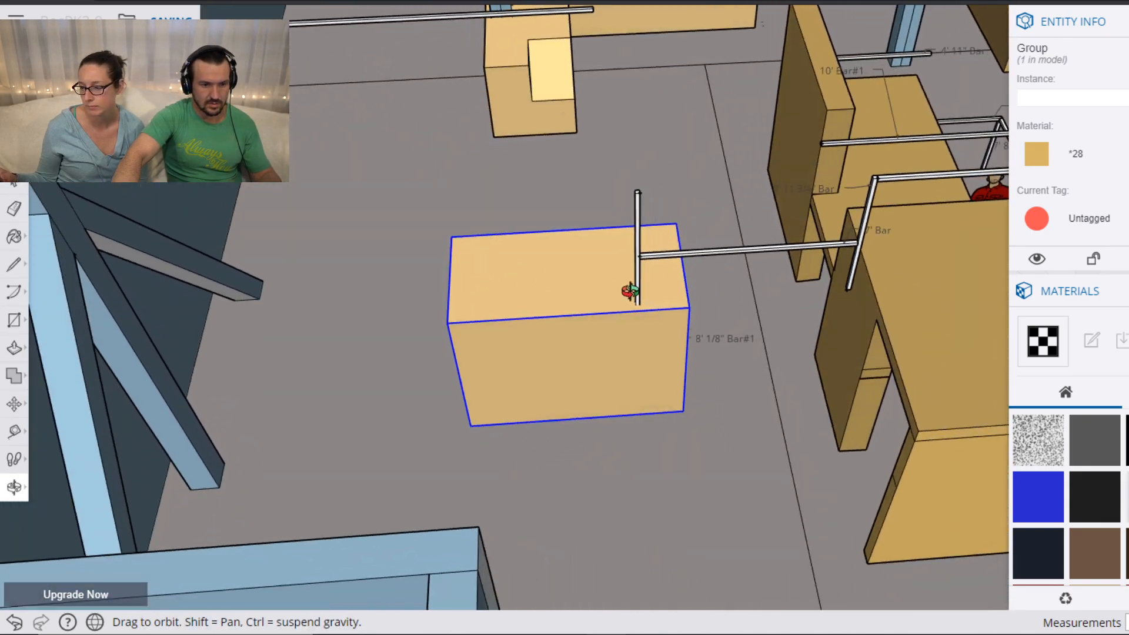
{"action": "scroll", "coordinate": [645, 304], "scroll_direction": "up", "scroll_amount": 5}
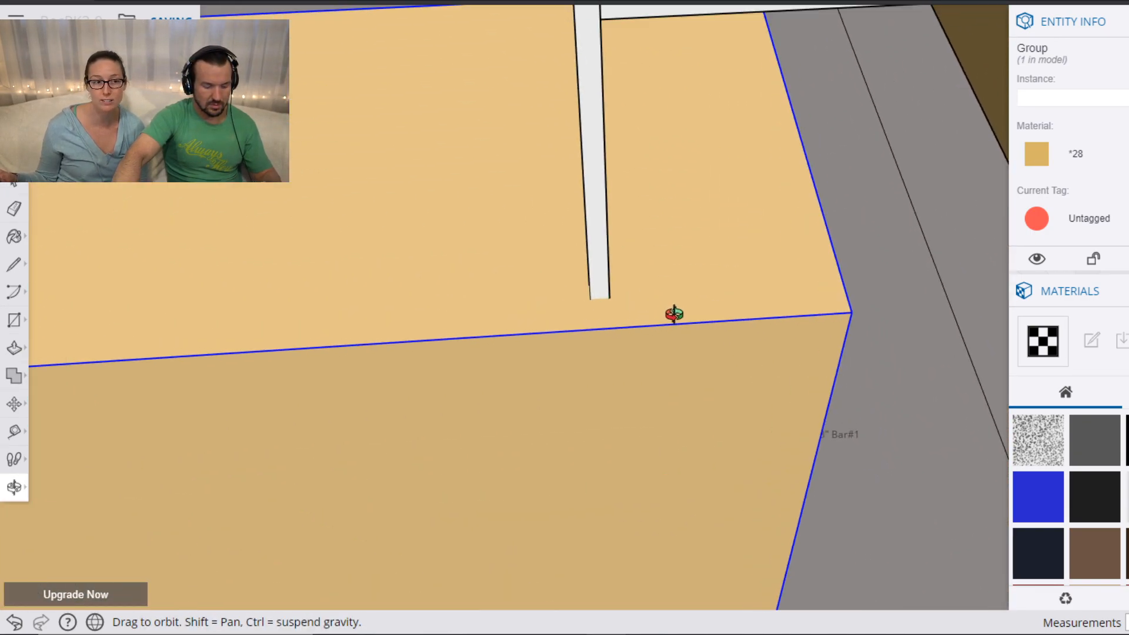
{"action": "key", "text": "m"}
{"action": "left_click", "coordinate": [611, 328]}
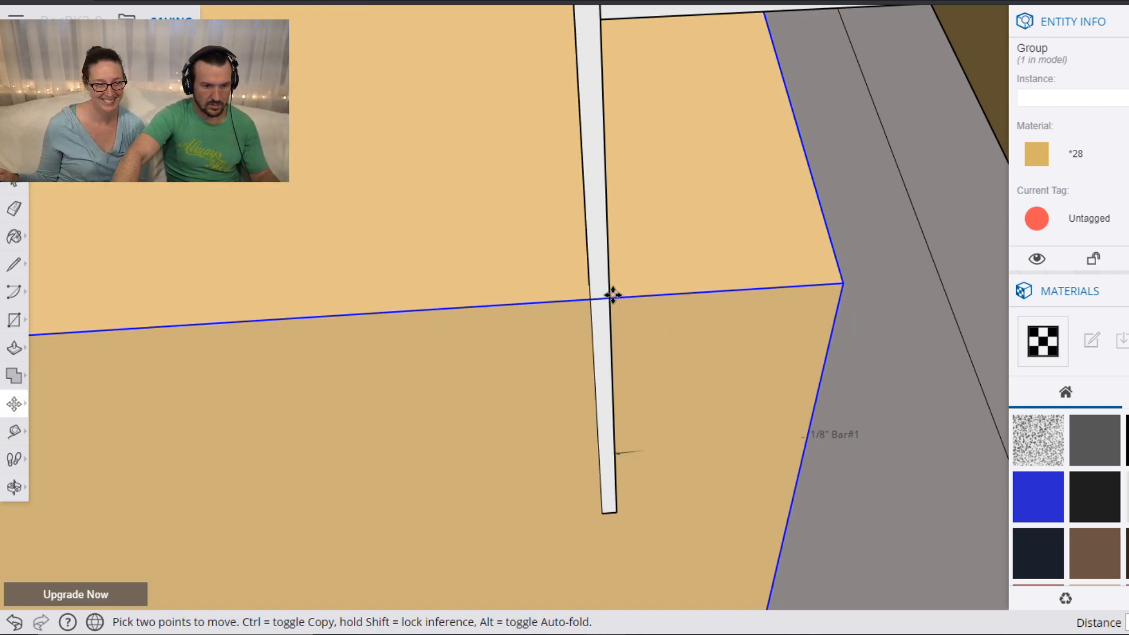
{"action": "left_click", "coordinate": [611, 297]}
Shift the window box back by the bar's thickness so its long side rests against the inner face of 8' 1/8" Bar#1.
{"action": "middle_click_drag", "start_coordinate": [531, 289], "coordinate": [704, 289]}
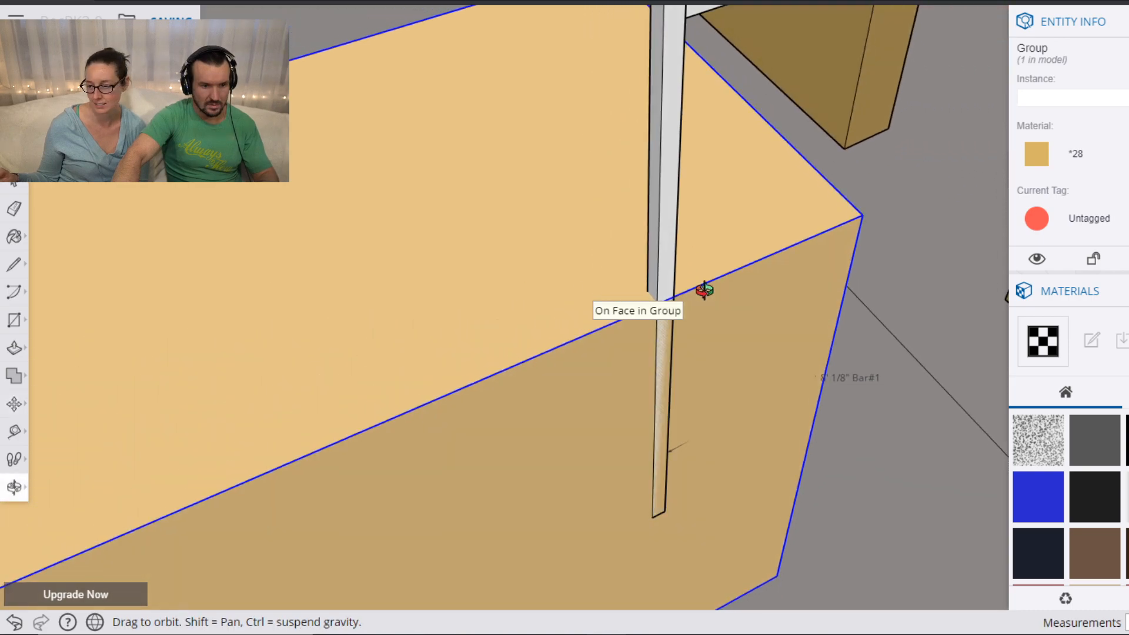
{"action": "key", "text": "h"}
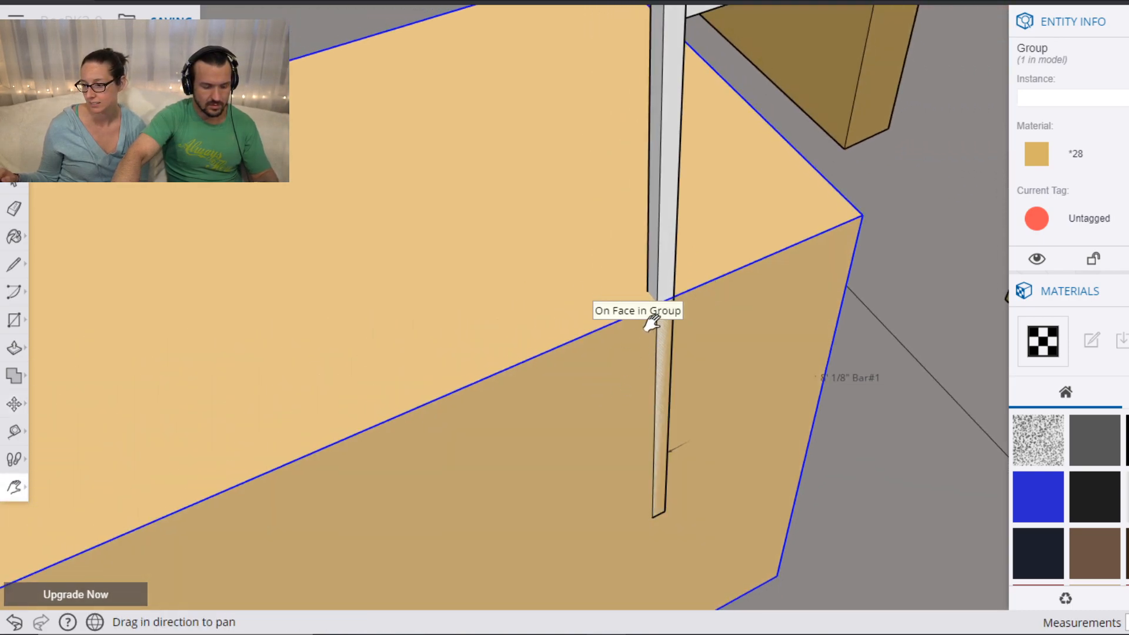
{"action": "key", "text": "m"}
{"action": "left_click", "coordinate": [654, 300]}
{"action": "left_click", "coordinate": [641, 292]}
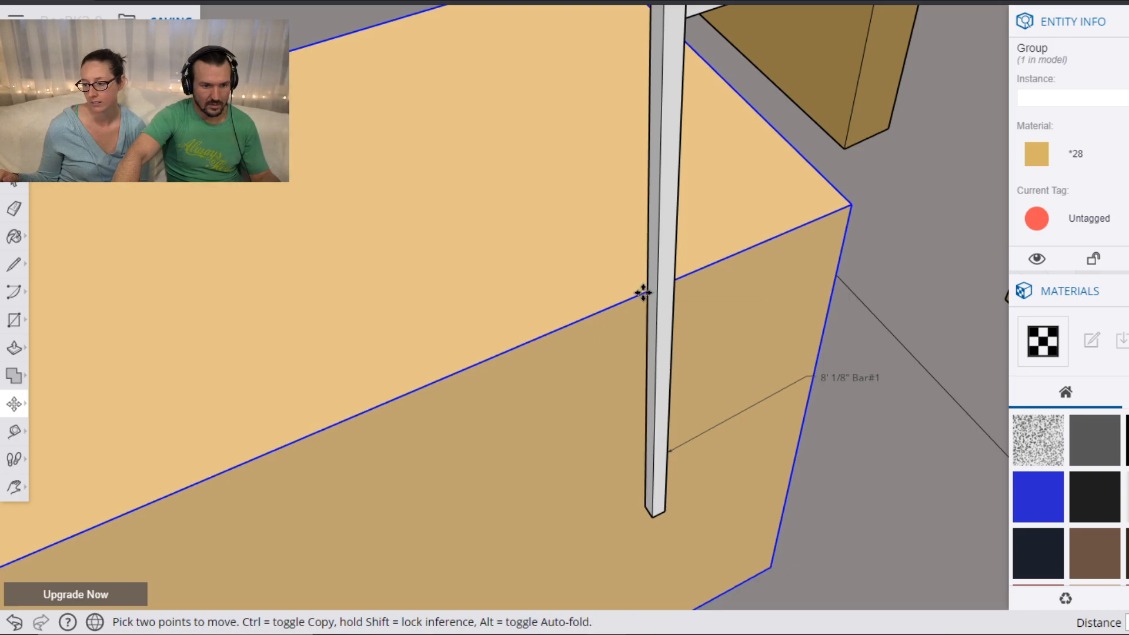
{"action": "scroll", "coordinate": [643, 293], "scroll_direction": "down", "scroll_amount": 10}
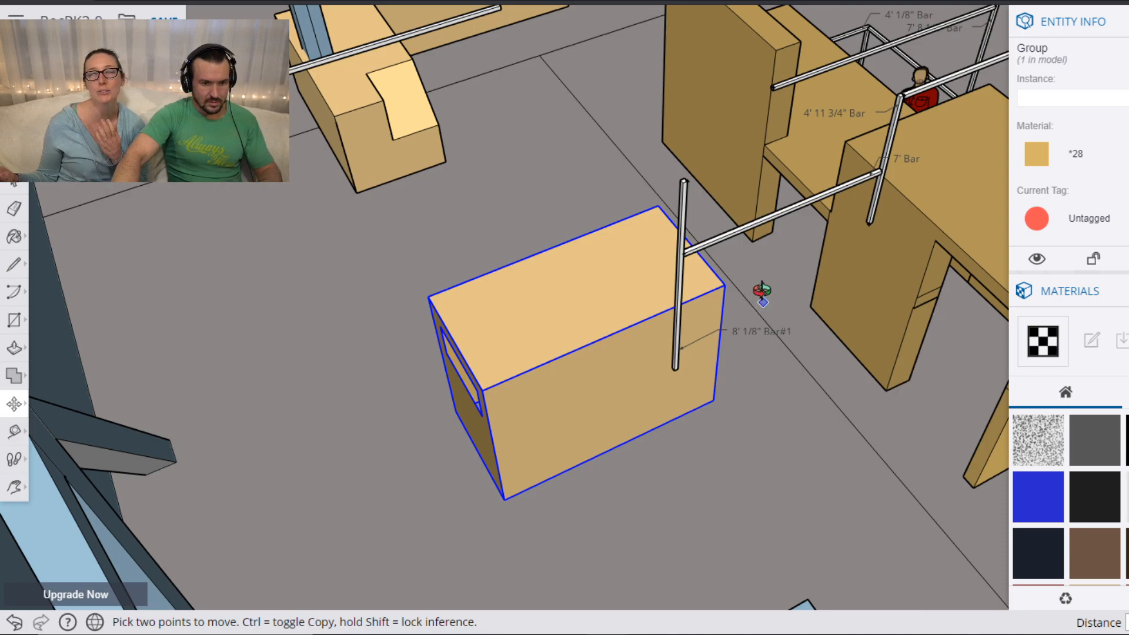
Examine the turned window box and its bar connections to the tunnel and warped wall from around the gym.
{"action": "key", "text": "o"}
{"action": "left_click_drag", "start_coordinate": [768, 252], "coordinate": [517, 159]}
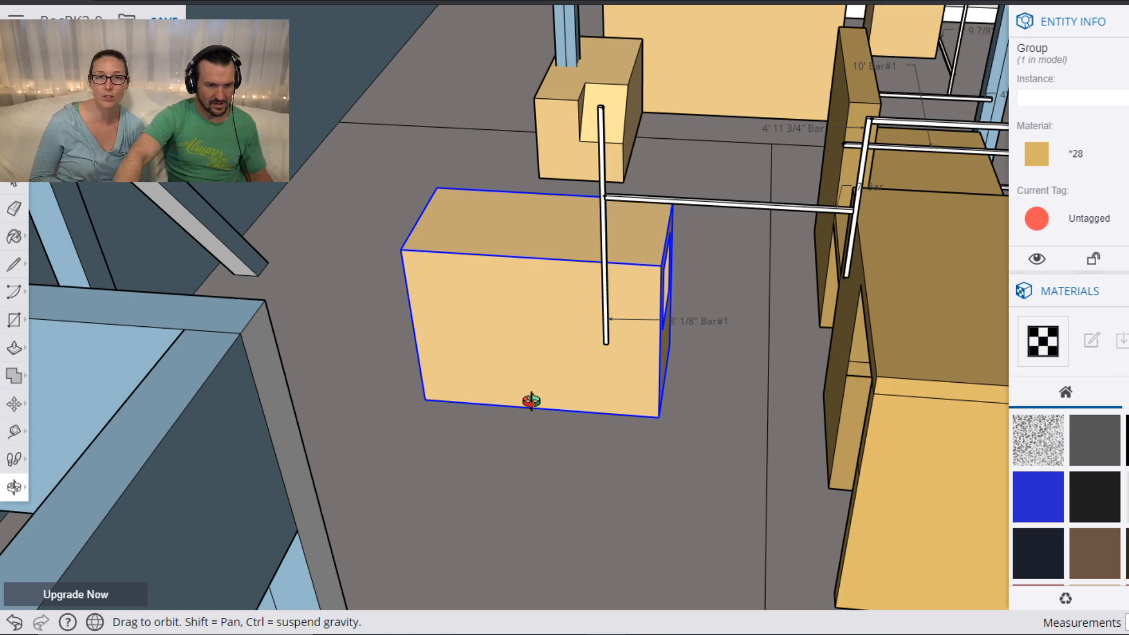
{"action": "left_click_drag", "start_coordinate": [531, 317], "coordinate": [557, 167]}
{"action": "left_click_drag", "start_coordinate": [692, 288], "coordinate": [1019, 224]}
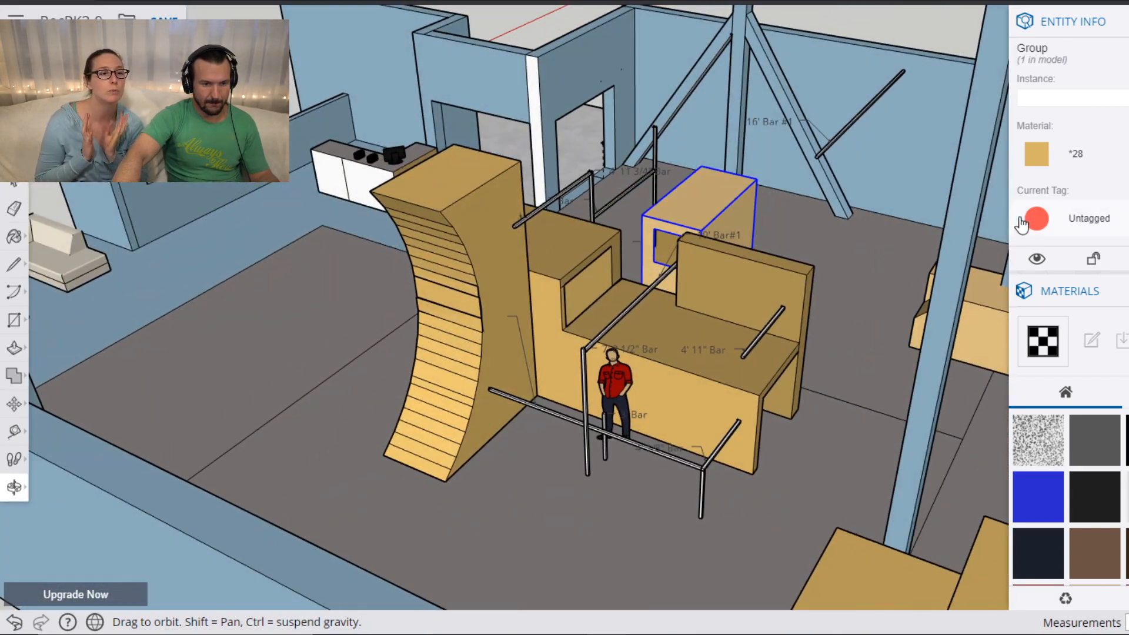
{"action": "left_click_drag", "start_coordinate": [786, 242], "coordinate": [844, 242]}
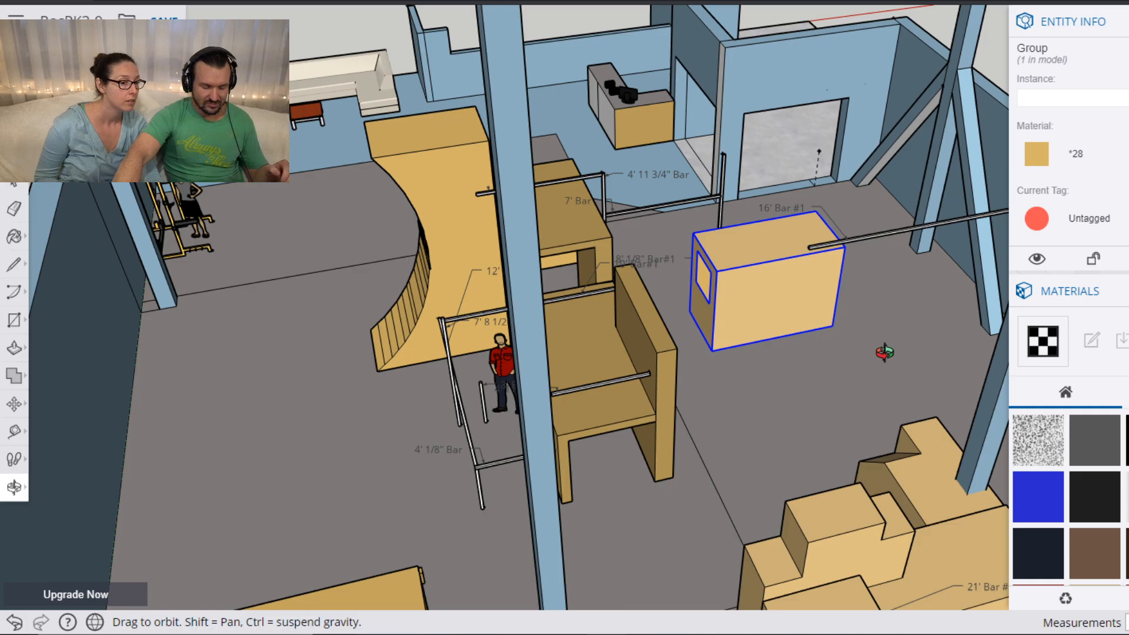
{"action": "mouse_move", "coordinate": [811, 272]}
{"action": "left_mouse_down"}
{"action": "mouse_move", "coordinate": [755, 280]}
{"action": "mouse_move", "coordinate": [733, 313]}
{"action": "mouse_move", "coordinate": [376, 361]}
{"action": "mouse_move", "coordinate": [637, 340]}
{"action": "mouse_move", "coordinate": [572, 303]}
{"action": "mouse_move", "coordinate": [605, 254]}
{"action": "mouse_move", "coordinate": [650, 255]}
{"action": "mouse_move", "coordinate": [622, 250]}
{"action": "left_mouse_up"}
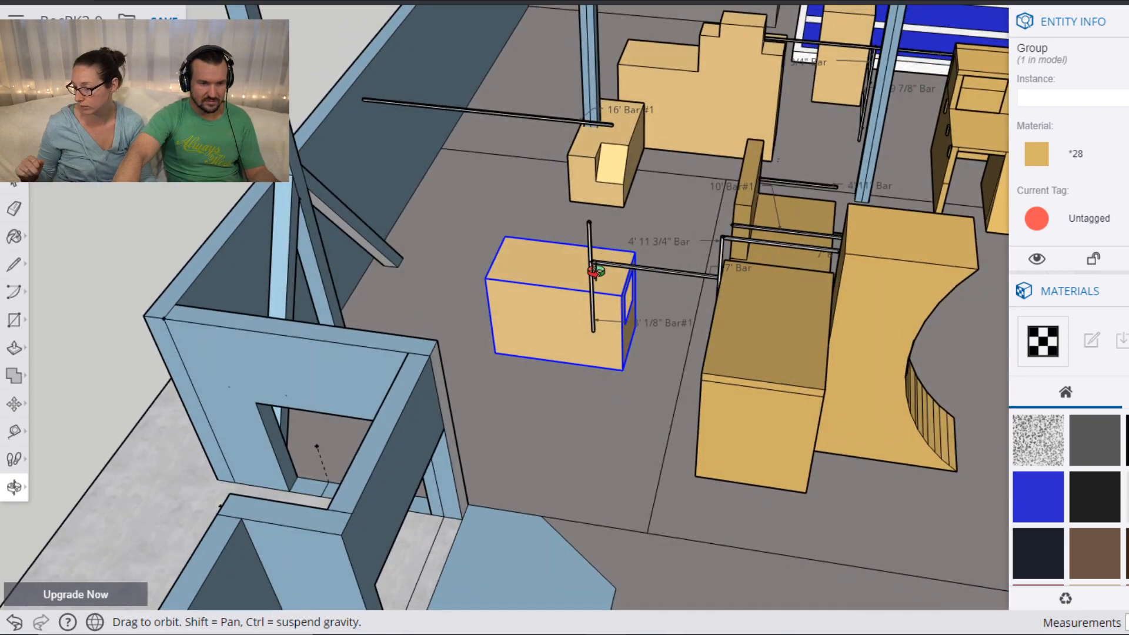
{"action": "scroll", "coordinate": [588, 246], "scroll_direction": "up", "scroll_amount": 4}
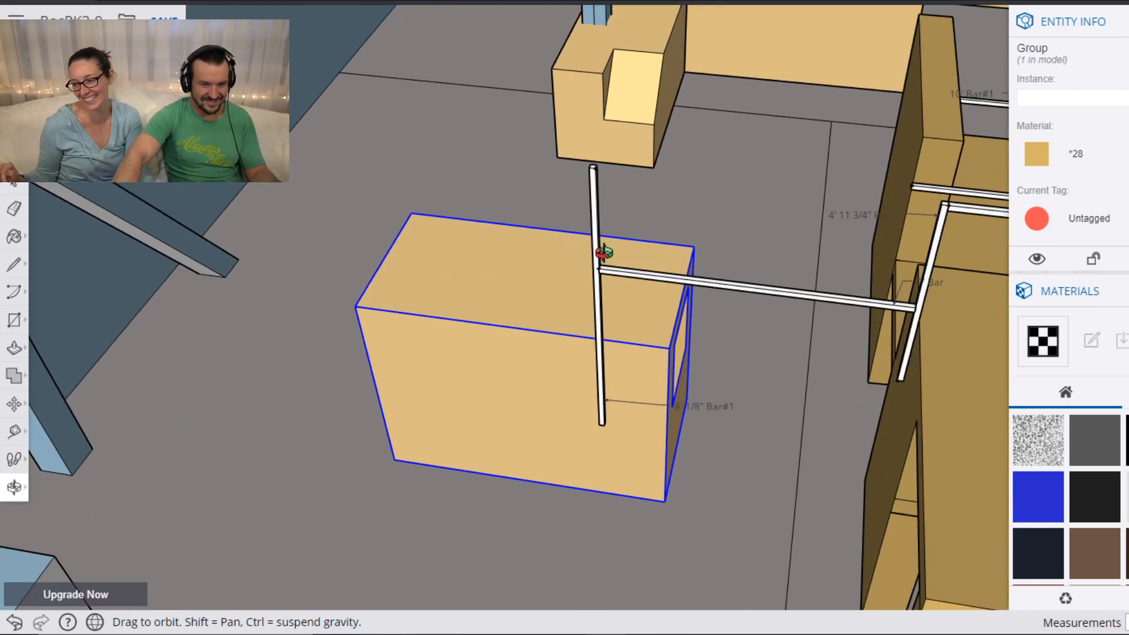
Lower the upright 8' 1/8" Bar#1 along the window box until its top end meets the free end of the 7' Bar.
{"action": "key", "text": "space"}
{"action": "left_click", "coordinate": [595, 207]}
{"action": "scroll", "coordinate": [590, 176], "scroll_direction": "up", "scroll_amount": 5}
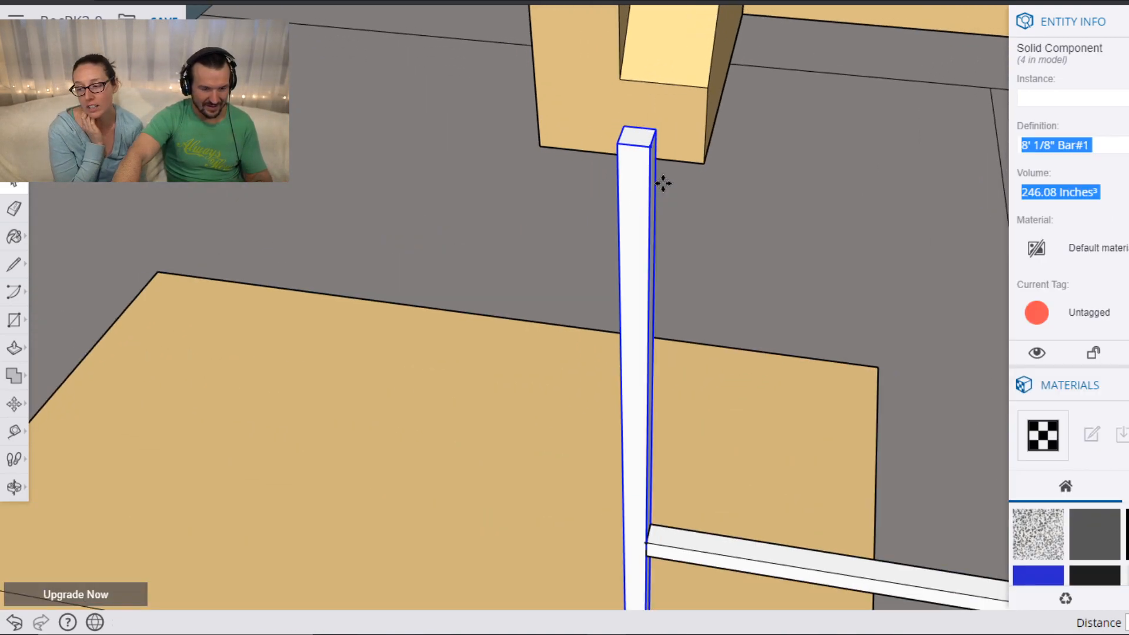
{"action": "key", "text": "m"}
{"action": "left_click", "coordinate": [647, 148]}
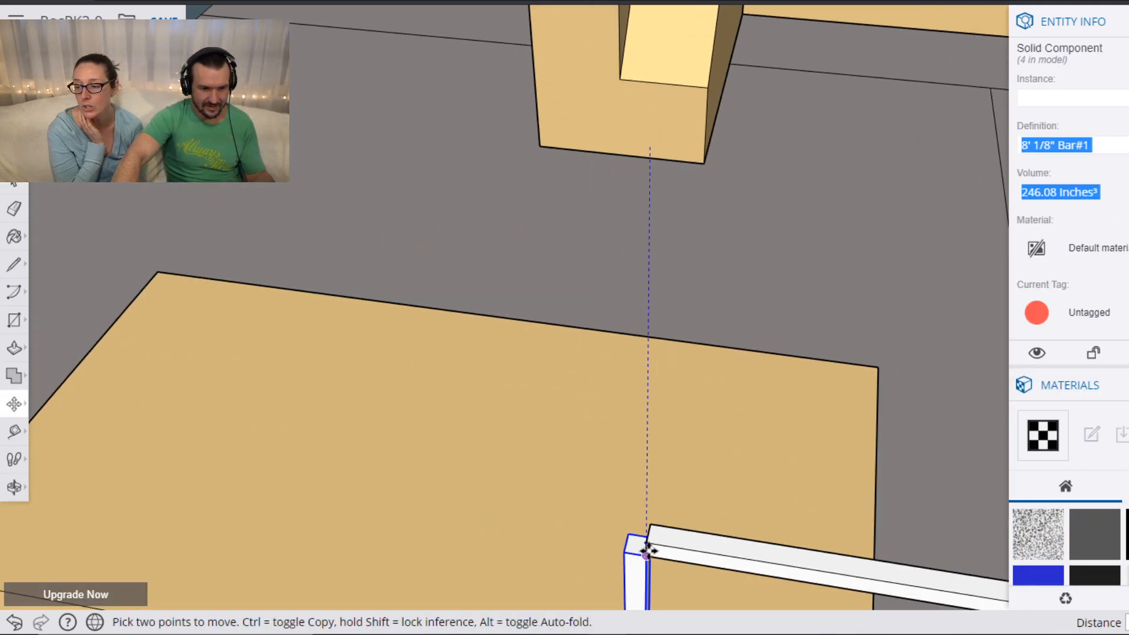
{"action": "left_click", "coordinate": [645, 540]}
{"action": "key", "text": "h"}
{"action": "left_click_drag", "start_coordinate": [733, 511], "coordinate": [562, 232]}
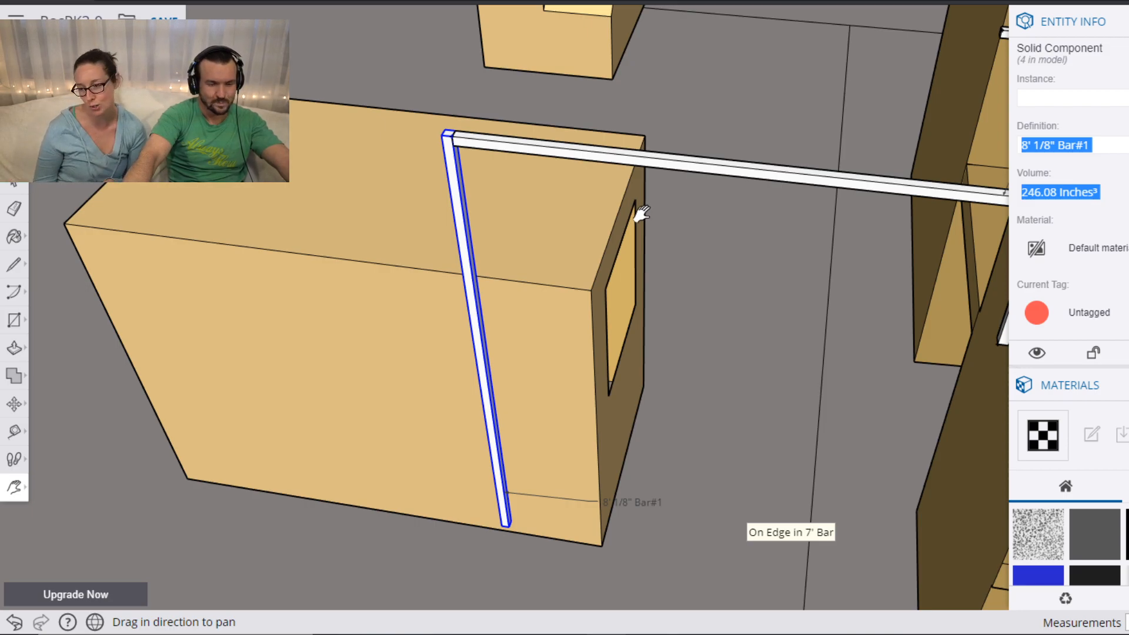
{"action": "scroll", "coordinate": [640, 212], "scroll_direction": "down", "scroll_amount": 5}
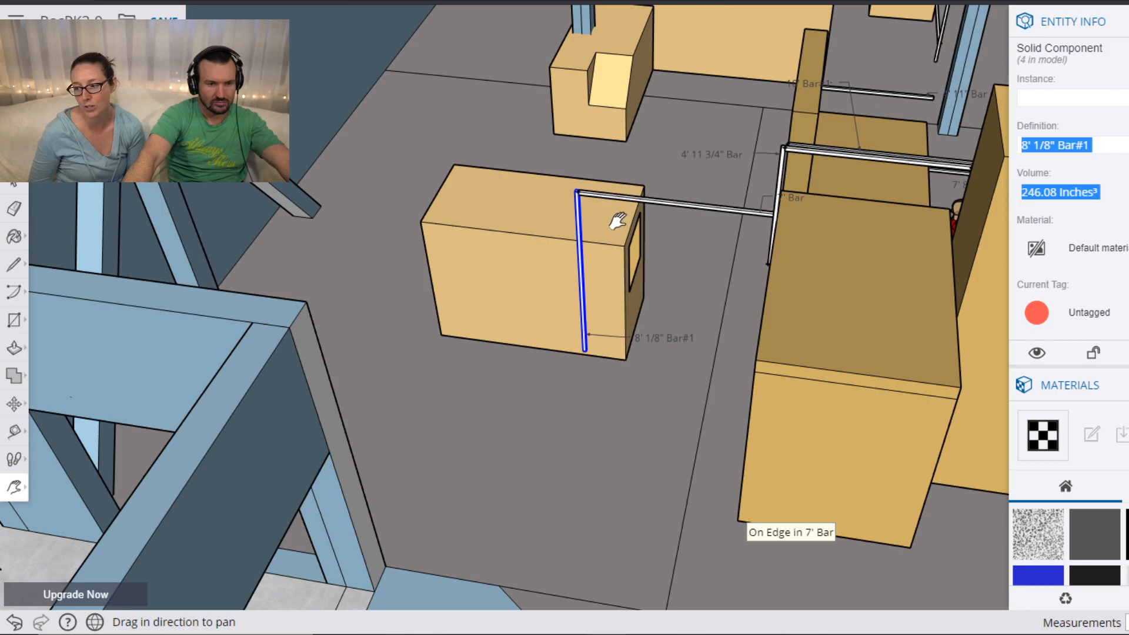
{"action": "middle_click_drag", "start_coordinate": [617, 221], "coordinate": [540, 270]}
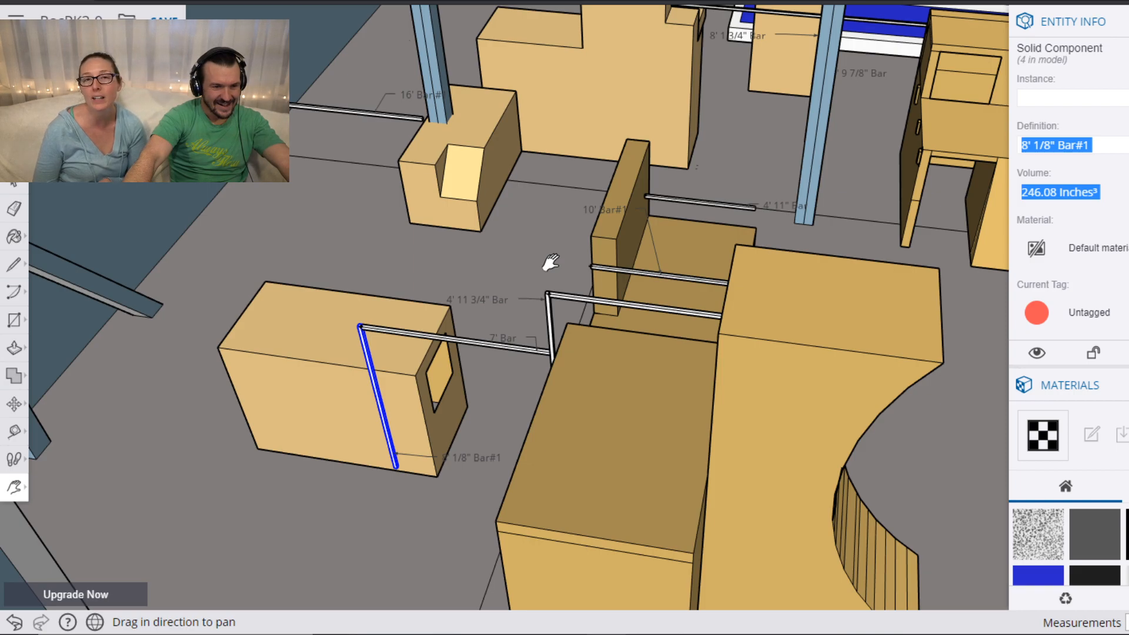
{"action": "scroll", "coordinate": [646, 273], "scroll_direction": "down", "scroll_amount": 5}
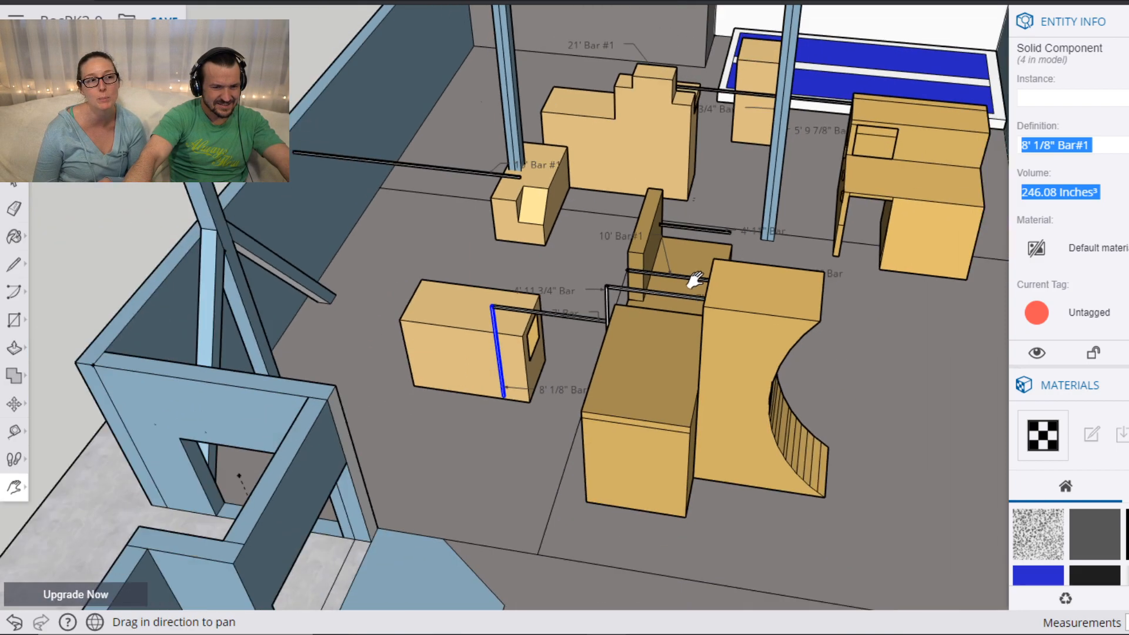
Inspect the top 8' 1/8" Bar#1 in the stock rows, then select the single bar labelled 9' Bar#1 above it.
{"action": "left_click_drag", "start_coordinate": [880, 293], "coordinate": [288, 311]}
{"action": "left_click_drag", "start_coordinate": [764, 315], "coordinate": [413, 319]}
{"action": "left_click_drag", "start_coordinate": [821, 288], "coordinate": [566, 320]}
{"action": "scroll", "coordinate": [617, 294], "scroll_direction": "up", "scroll_amount": 5}
{"action": "scroll", "coordinate": [645, 290], "scroll_direction": "up", "scroll_amount": 4}
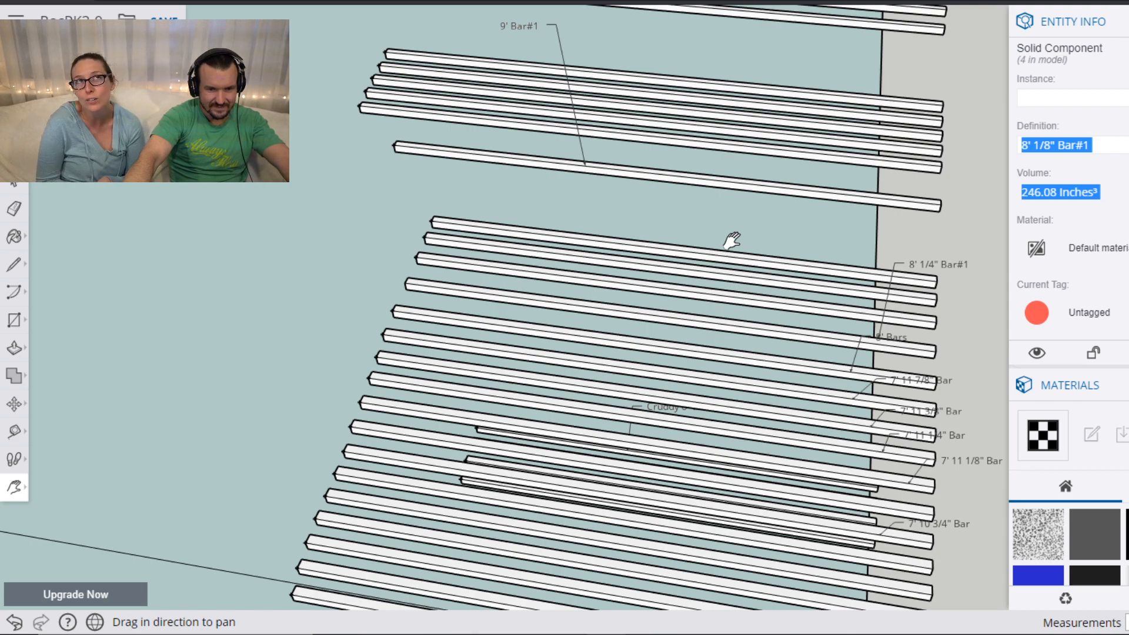
{"action": "key", "text": "space"}
{"action": "left_click", "coordinate": [743, 264]}
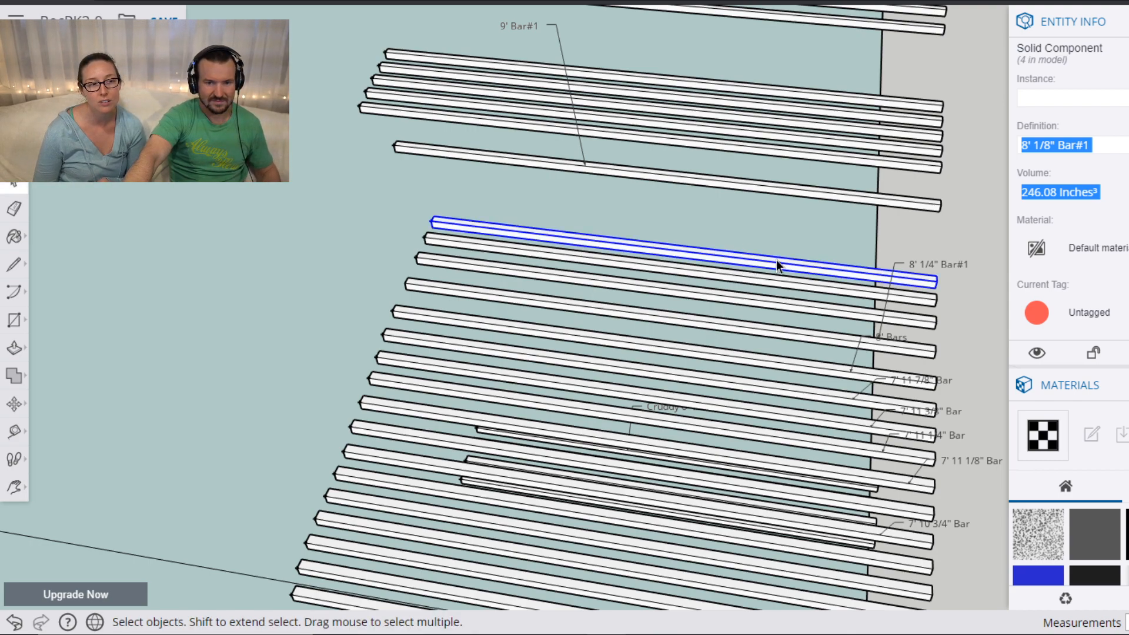
{"action": "left_click", "coordinate": [758, 303]}
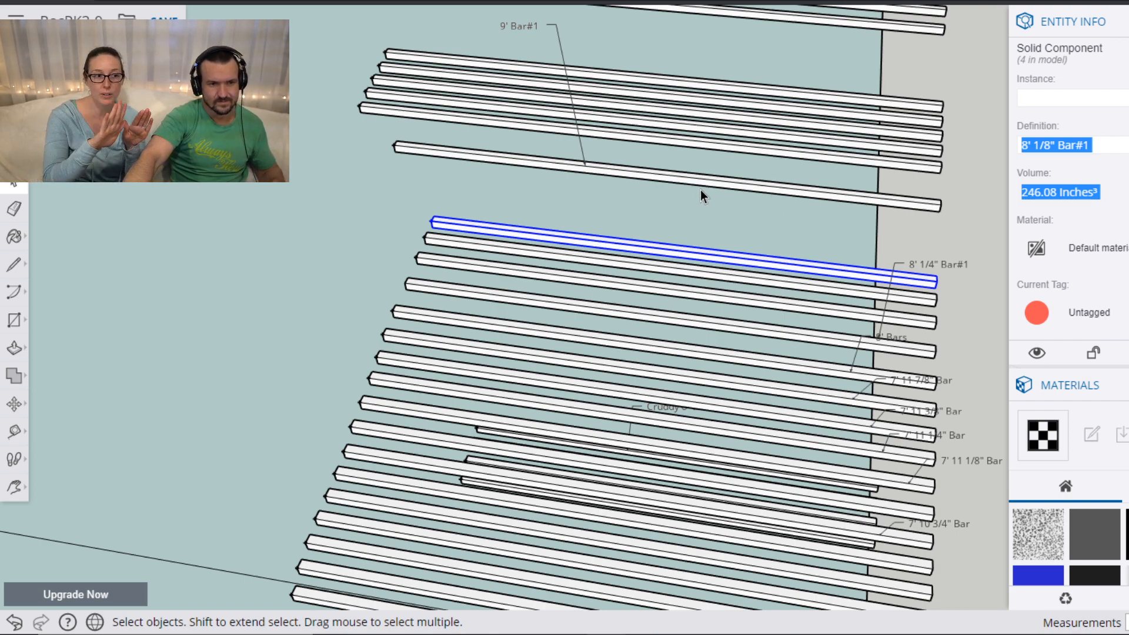
{"action": "left_click", "coordinate": [657, 175]}
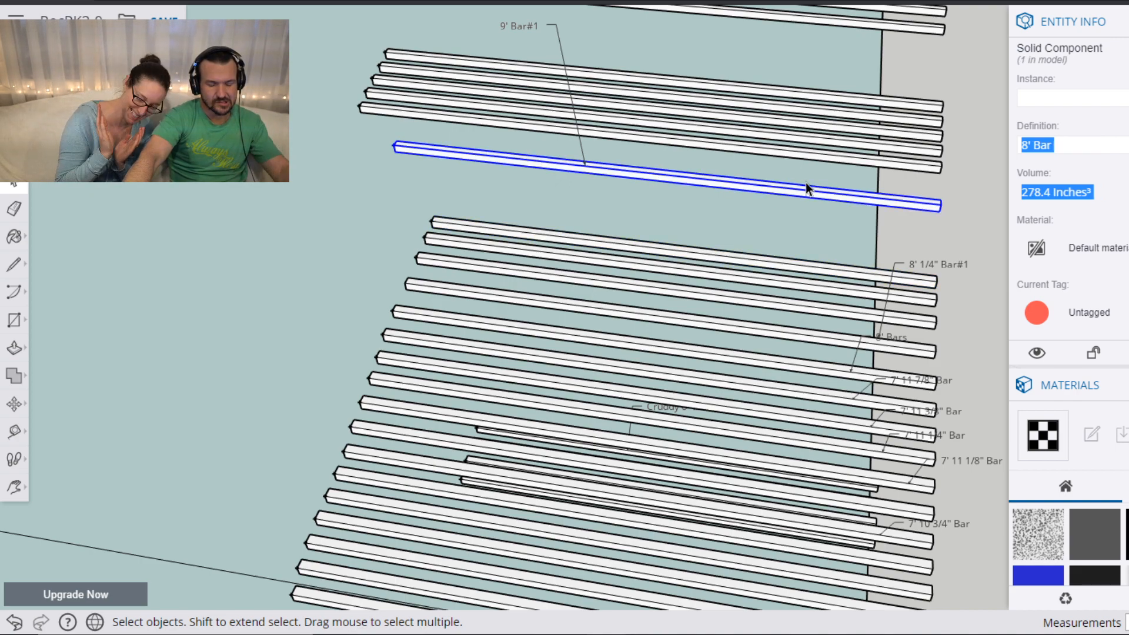
Move 9' Bar#1 from the stock rows so its end meets the corner joining the 7' Bar and the upright 8' 1/8" Bar#1.
{"action": "key", "text": "m"}
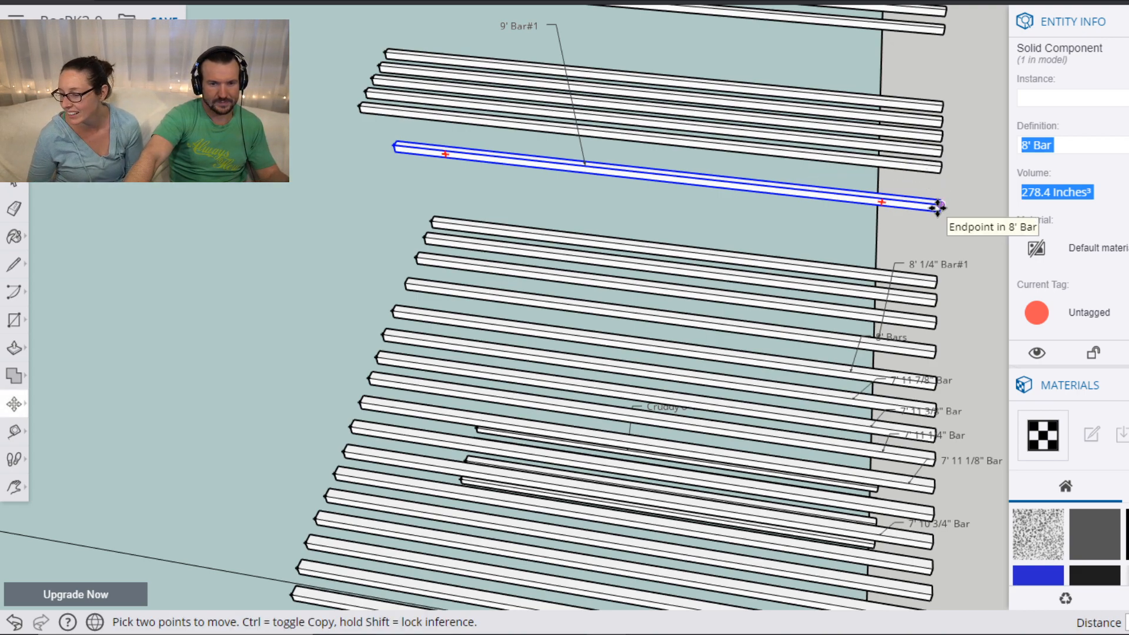
{"action": "left_click", "coordinate": [939, 204]}
{"action": "key", "text": "h"}
{"action": "left_click_drag", "start_coordinate": [461, 154], "coordinate": [343, 159]}
{"action": "scroll", "coordinate": [361, 188], "scroll_direction": "down", "scroll_amount": 5}
{"action": "left_click_drag", "start_coordinate": [247, 202], "coordinate": [746, 261]}
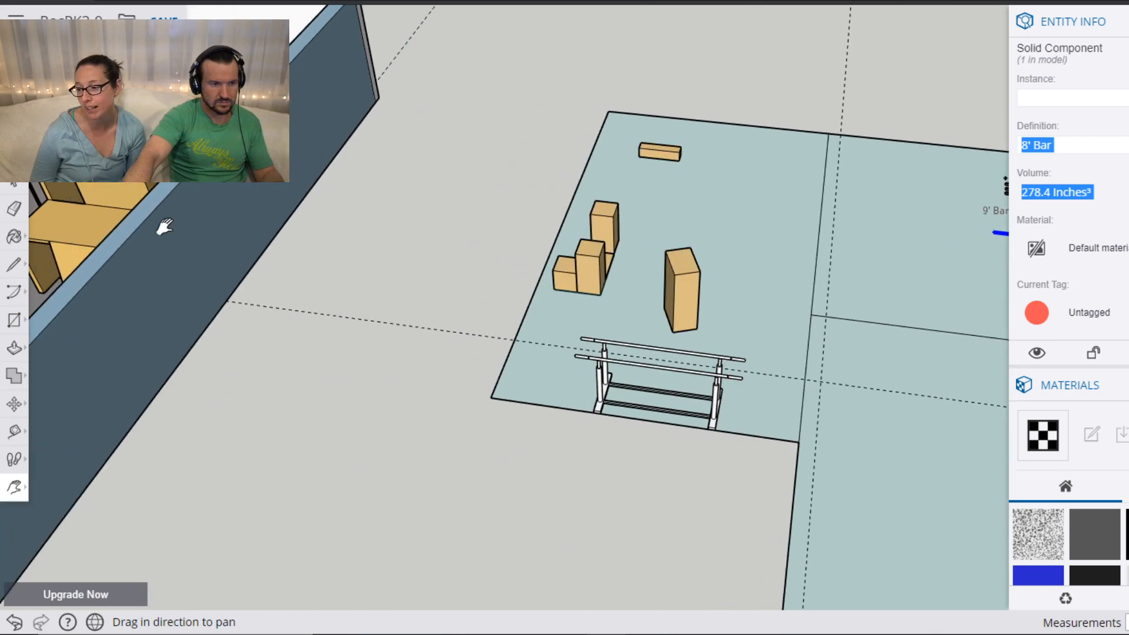
{"action": "left_click_drag", "start_coordinate": [164, 227], "coordinate": [720, 262]}
{"action": "left_click_drag", "start_coordinate": [282, 340], "coordinate": [678, 279]}
{"action": "scroll", "coordinate": [678, 279], "scroll_direction": "up", "scroll_amount": 6}
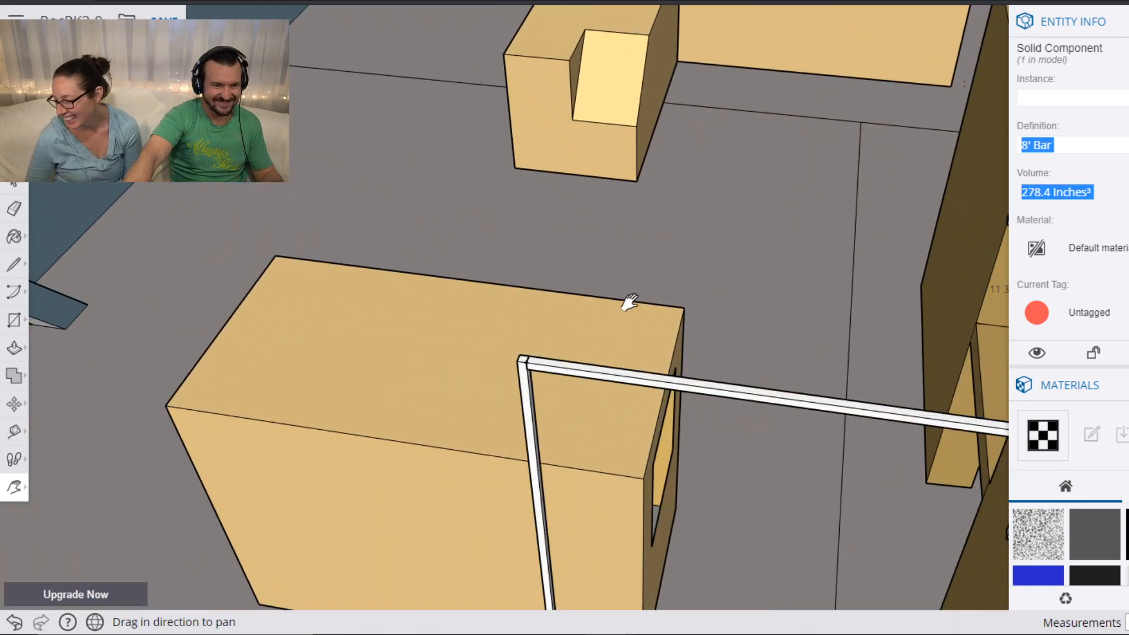
{"action": "key", "text": "Escape"}
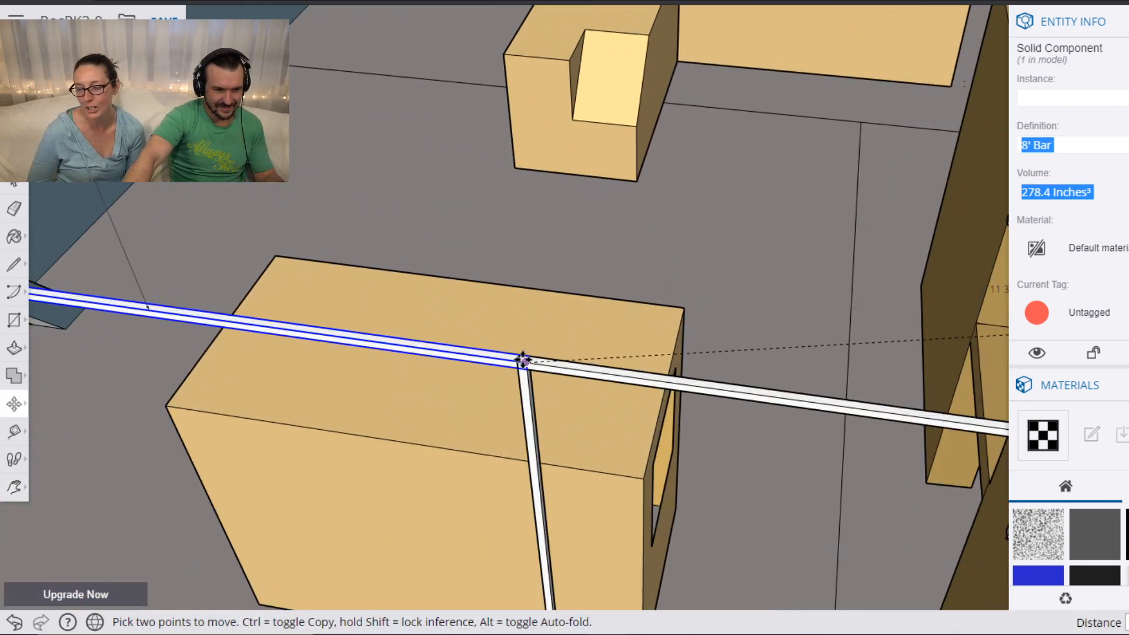
{"action": "scroll", "coordinate": [523, 359], "scroll_direction": "up", "scroll_amount": 3}
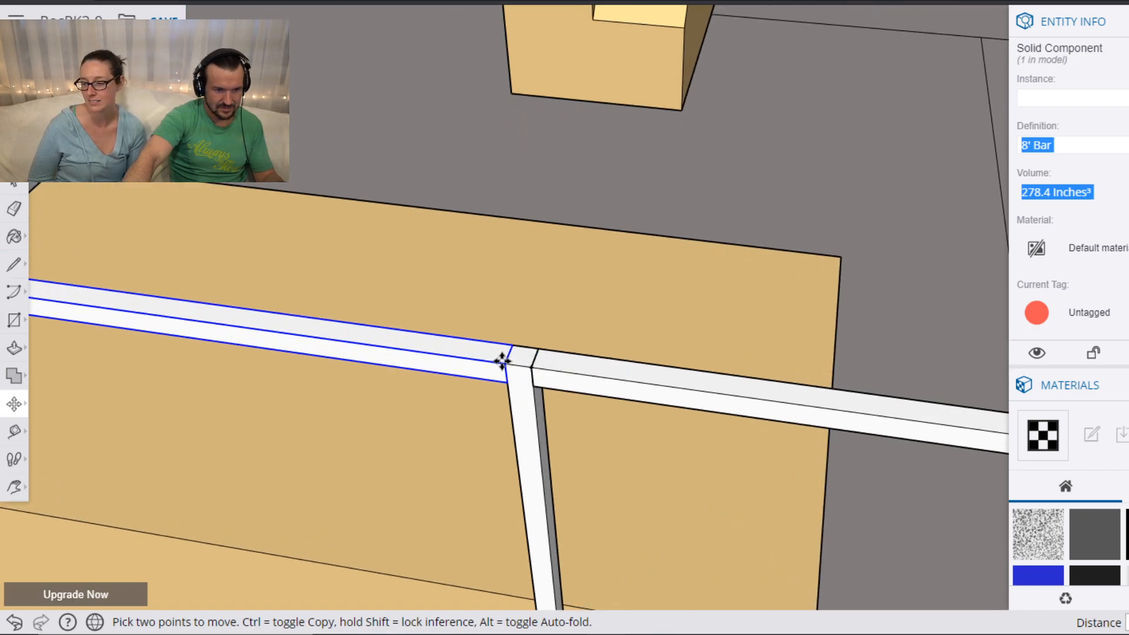
Rotate 9' Bar#1 upright about its end at the corner of the 7' Bar.
{"action": "key", "text": "q"}
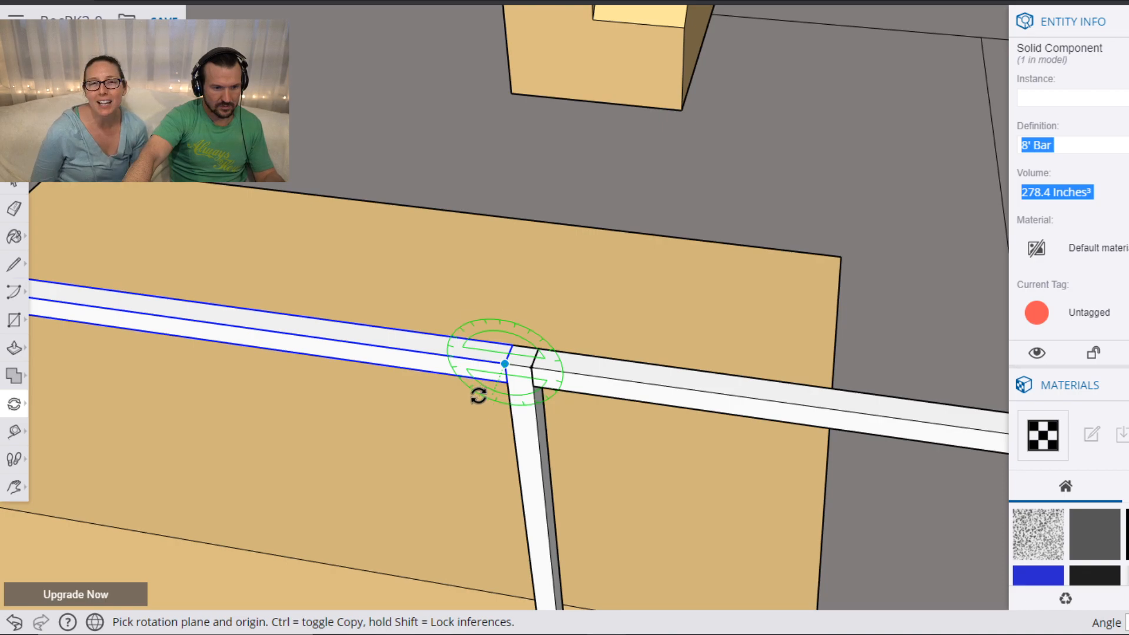
{"action": "left_click", "coordinate": [504, 364]}
{"action": "left_click", "coordinate": [461, 361]}
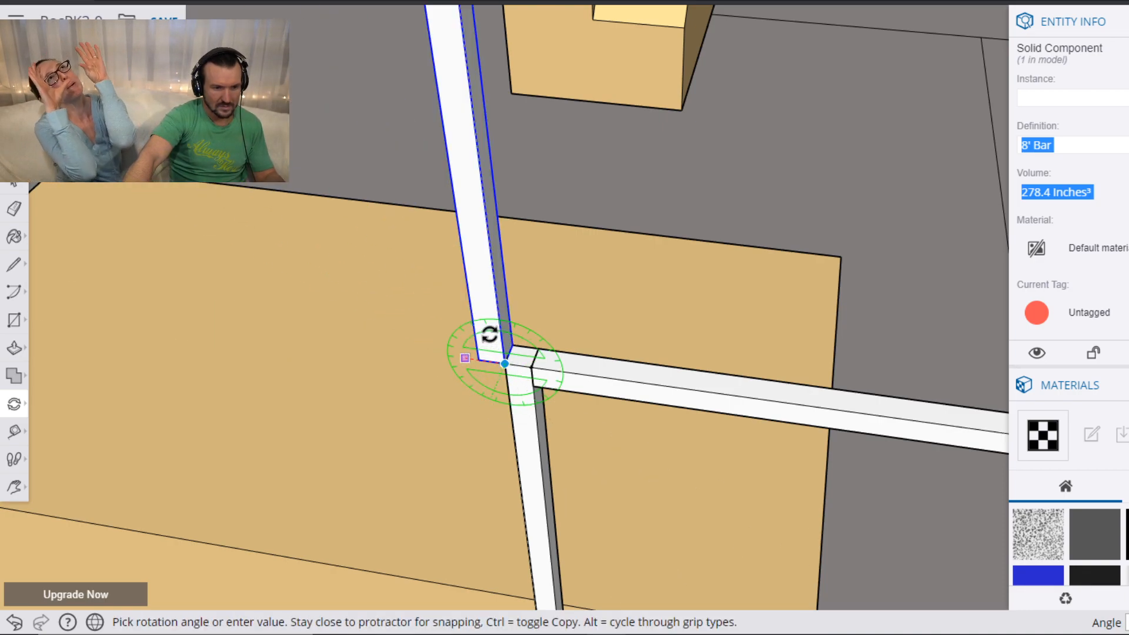
{"action": "left_click", "coordinate": [498, 331]}
Align the upright 9' Bar#1 with 8' 1/8" Bar#1 and set it back against the rear side of the corner.
{"action": "key", "text": "m"}
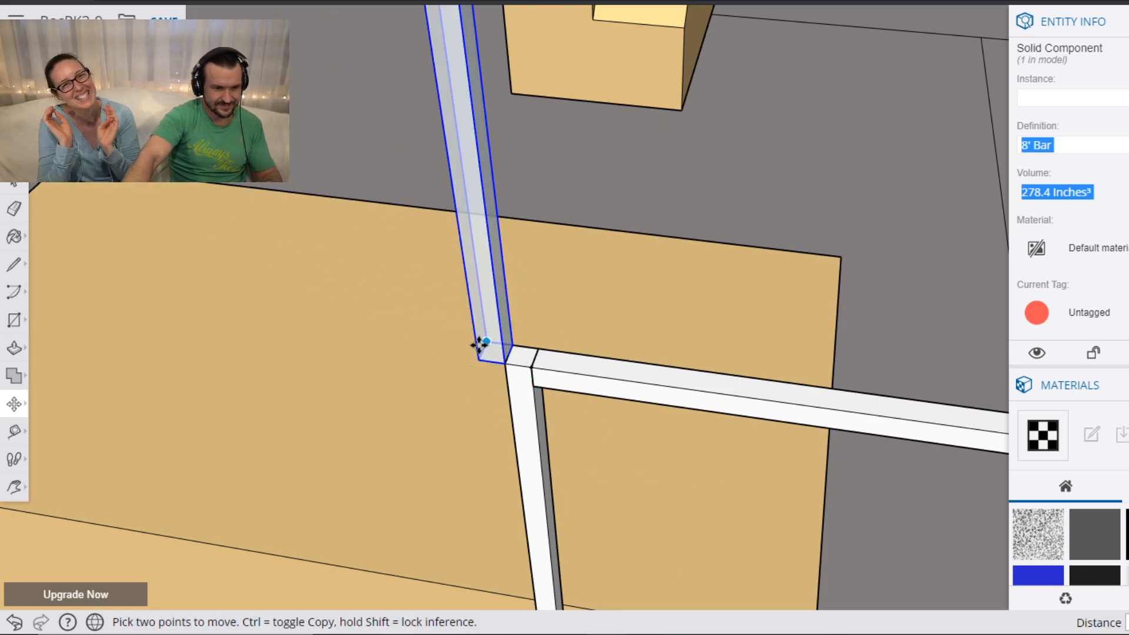
{"action": "left_click", "coordinate": [476, 363]}
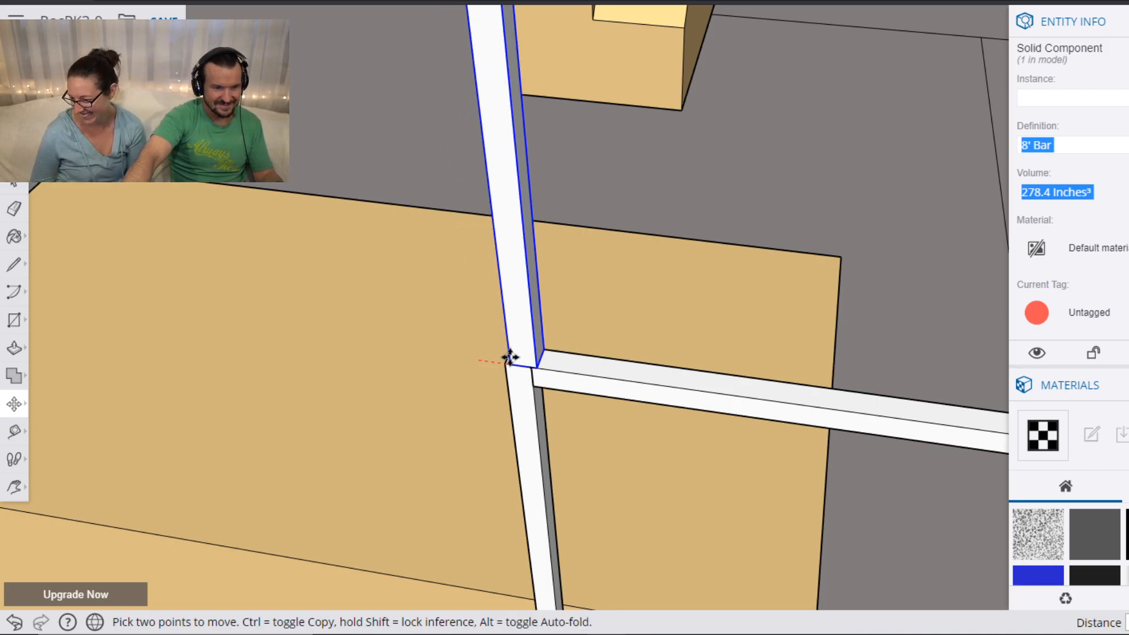
{"action": "left_click", "coordinate": [504, 364]}
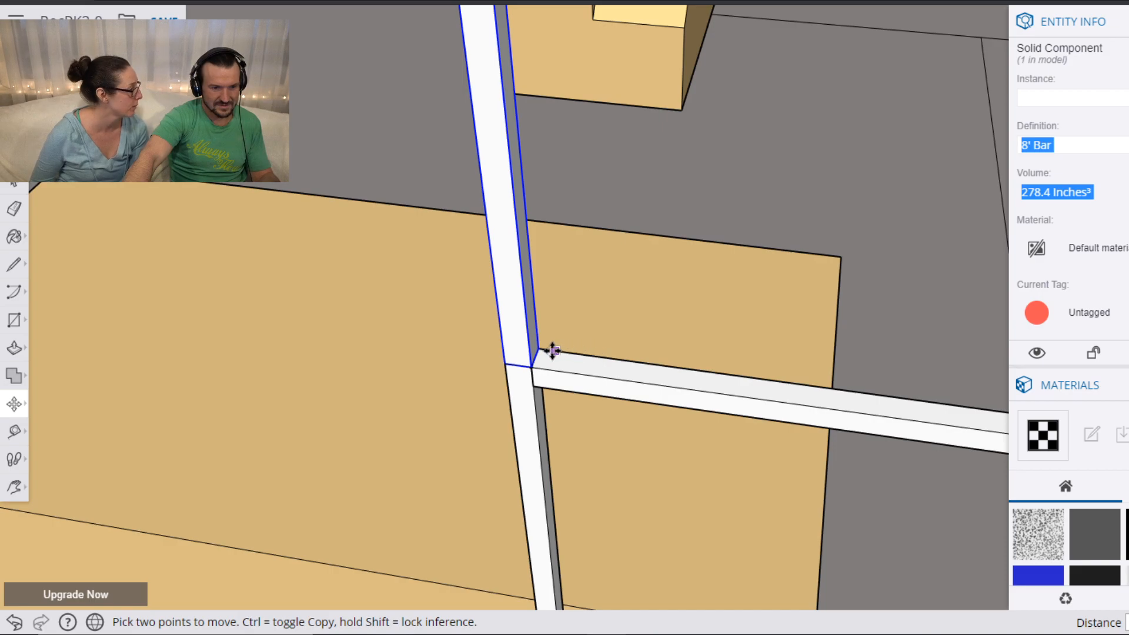
{"action": "left_click", "coordinate": [530, 363]}
{"action": "left_click", "coordinate": [539, 346]}
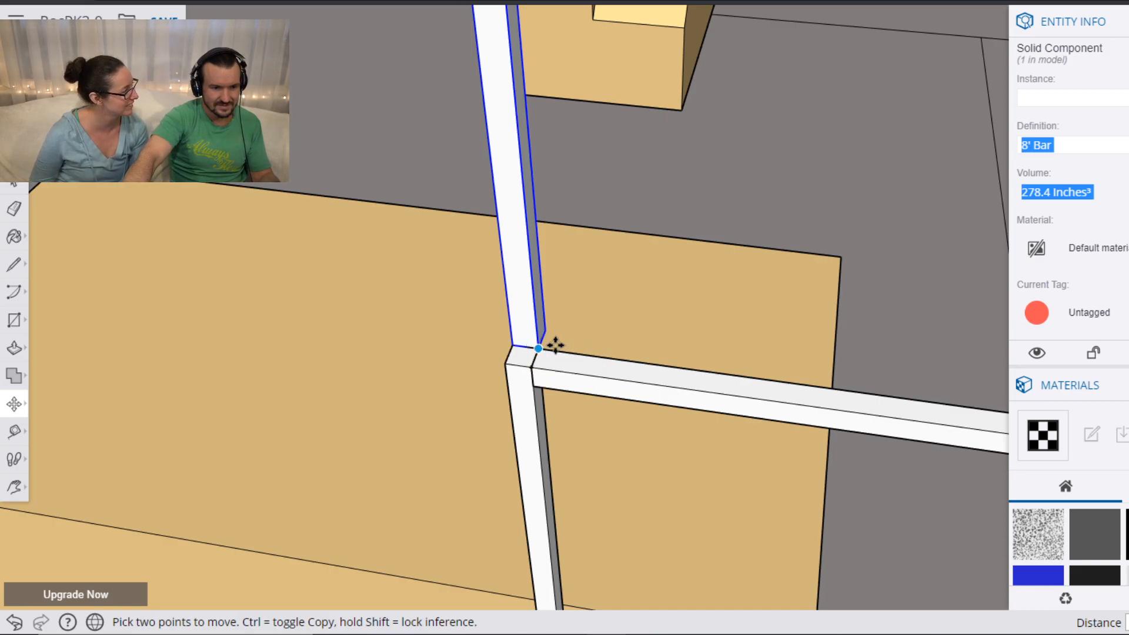
Slide 9' Bar#1 along the back of the 7' Bar to just past the joint with 8' 1/8" Bar#1.
{"action": "scroll", "coordinate": [587, 376], "scroll_direction": "down", "scroll_amount": 2}
{"action": "scroll", "coordinate": [586, 376], "scroll_direction": "down", "scroll_amount": 1}
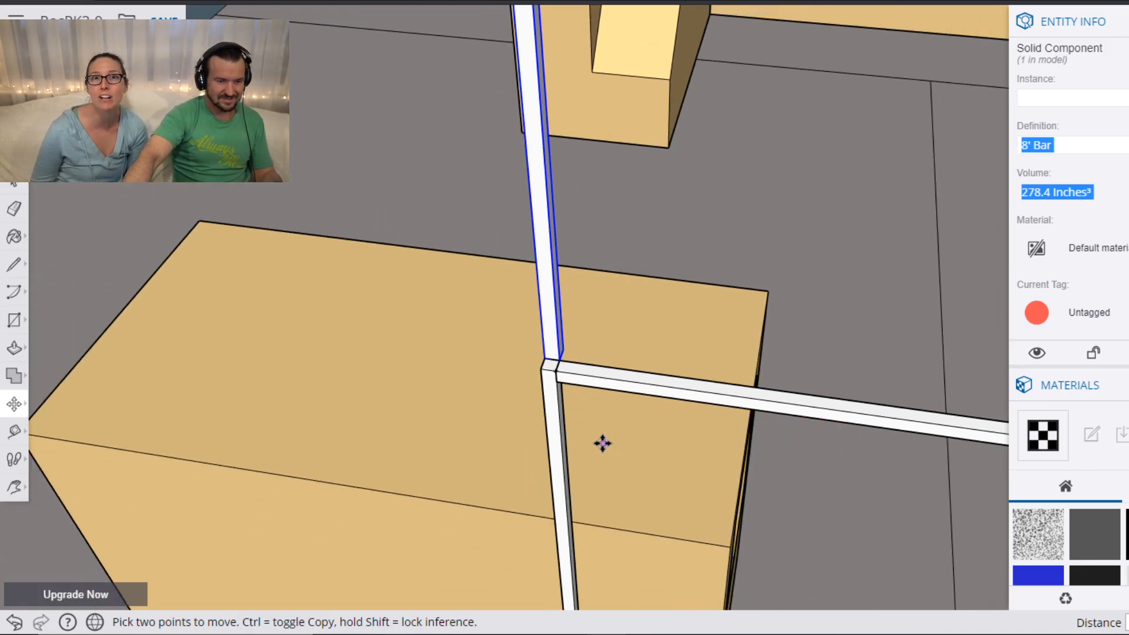
{"action": "scroll", "coordinate": [548, 372], "scroll_direction": "up", "scroll_amount": 3}
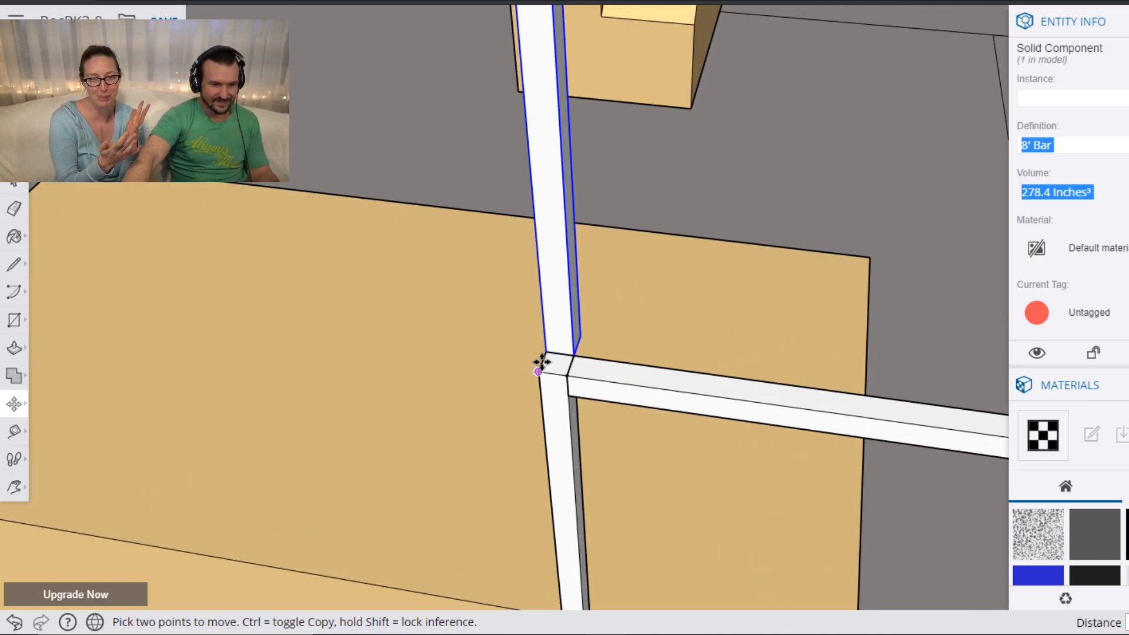
{"action": "left_click", "coordinate": [545, 347]}
{"action": "left_click", "coordinate": [589, 351]}
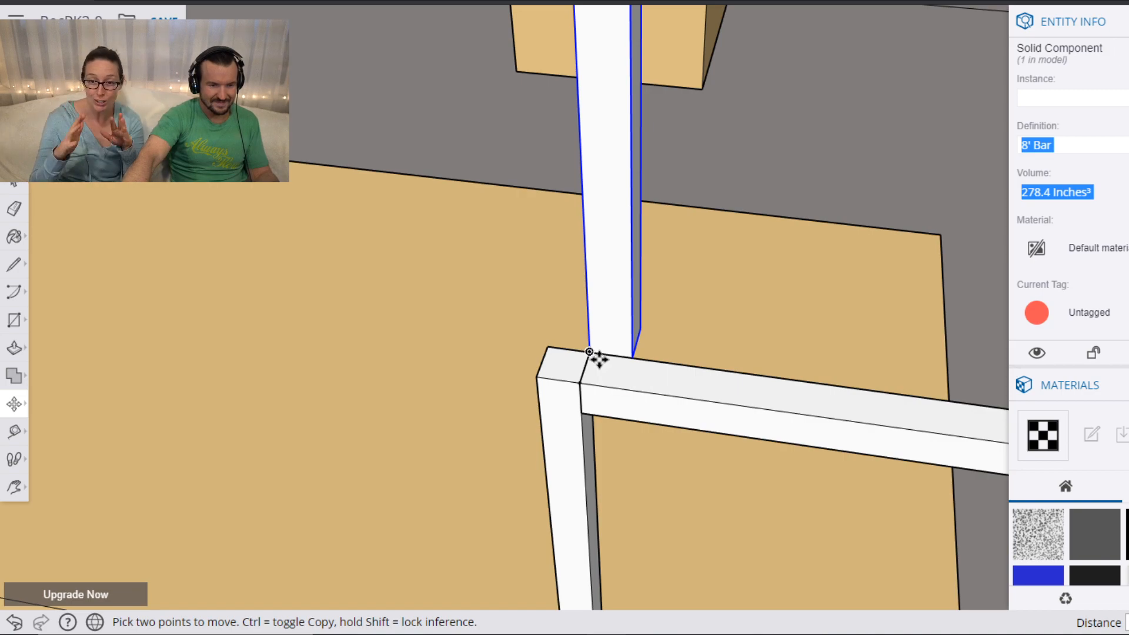
{"action": "left_click", "coordinate": [589, 352]}
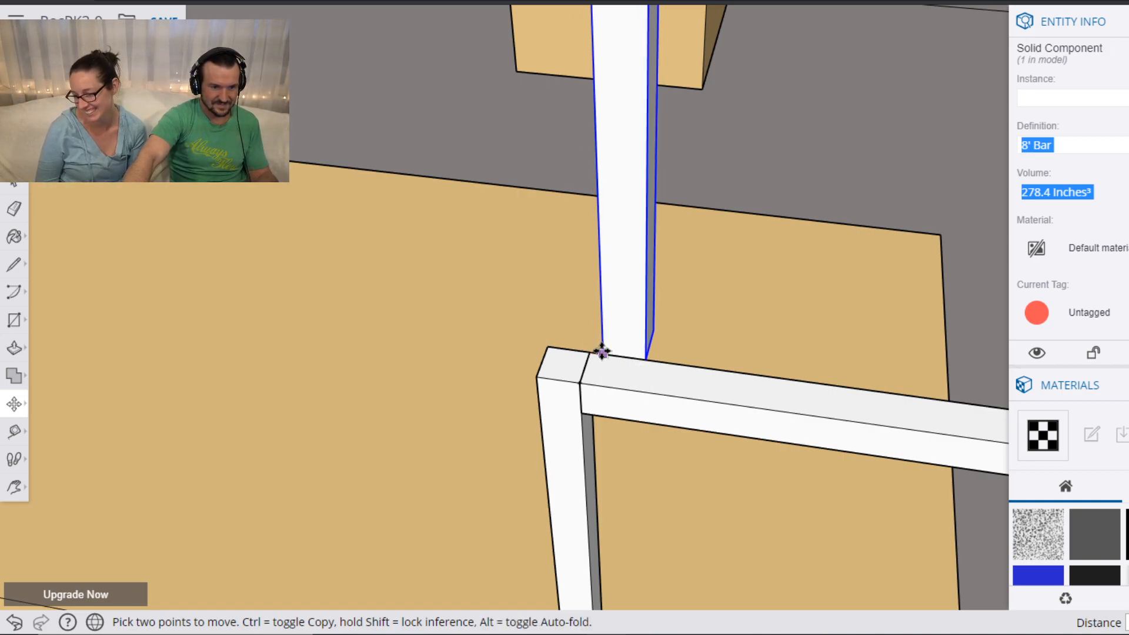
{"action": "left_click", "coordinate": [604, 351]}
Lower the upright 9' Bar#1 behind the 7' Bar toward the floor, leaving its upper end above the bar.
{"action": "scroll", "coordinate": [603, 432], "scroll_direction": "down", "scroll_amount": 2}
{"action": "scroll", "coordinate": [603, 432], "scroll_direction": "down", "scroll_amount": 3}
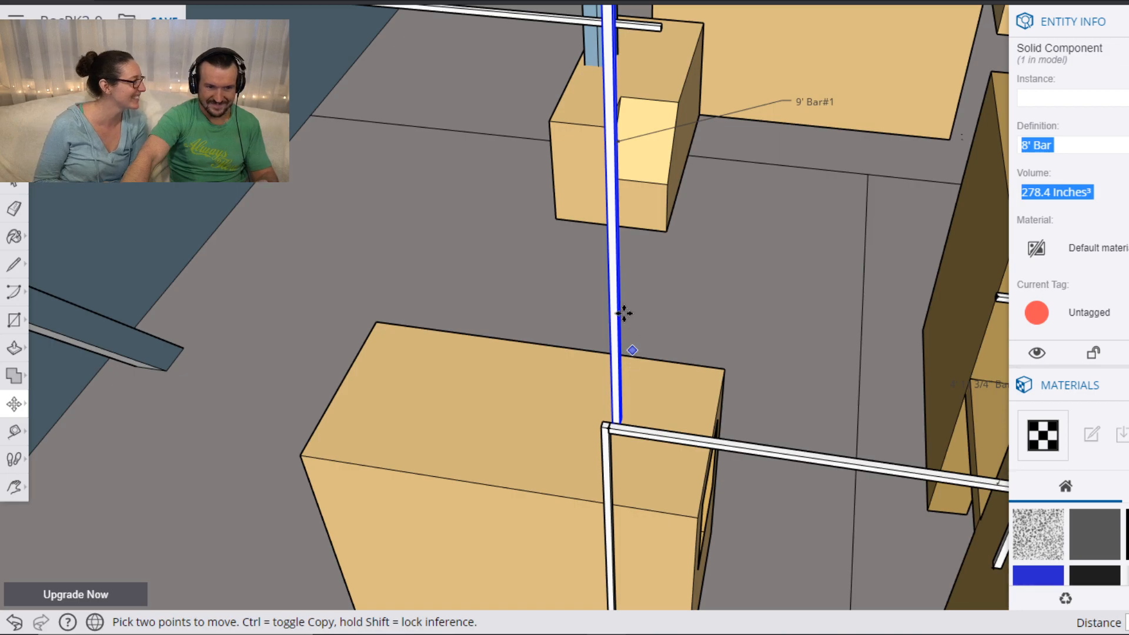
{"action": "left_click", "coordinate": [607, 153]}
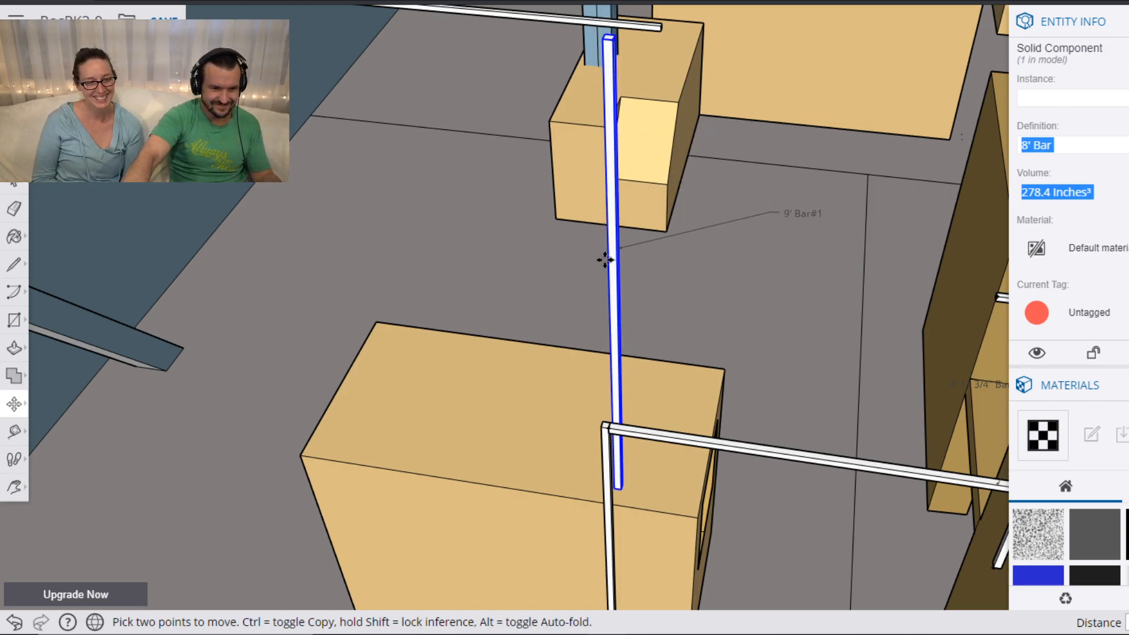
{"action": "left_click", "coordinate": [610, 404]}
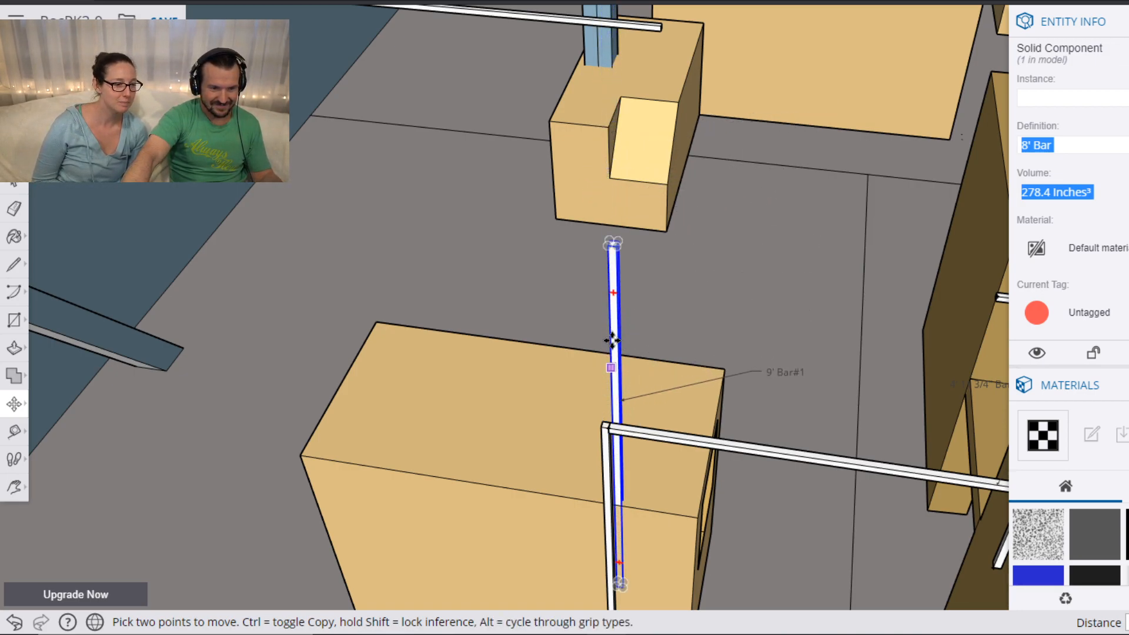
{"action": "left_click", "coordinate": [610, 300]}
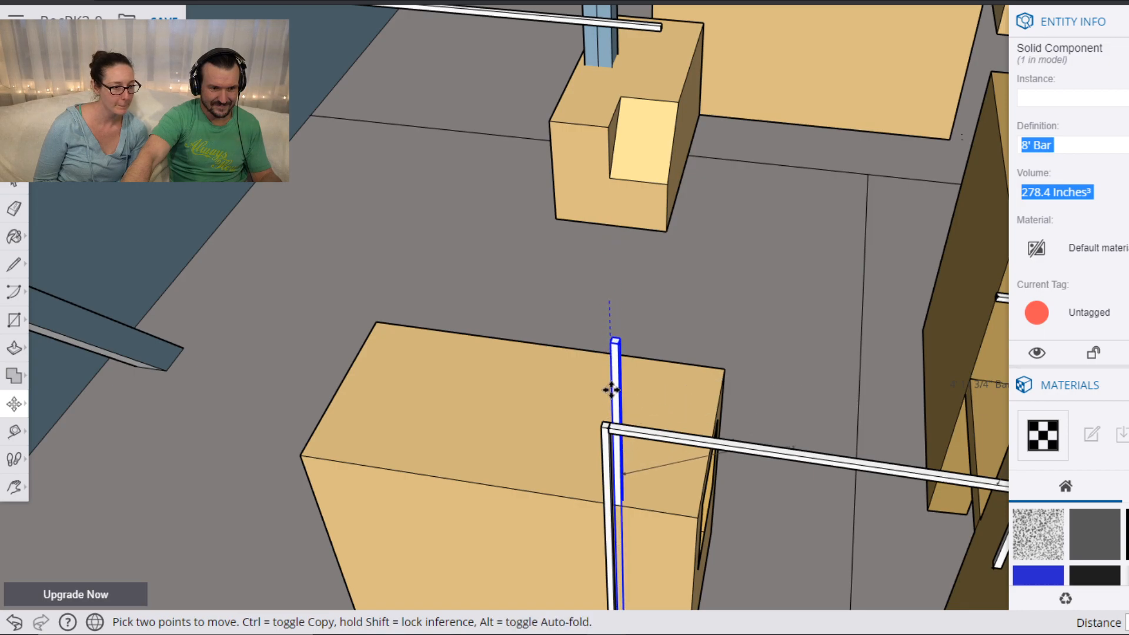
{"action": "left_click", "coordinate": [612, 411]}
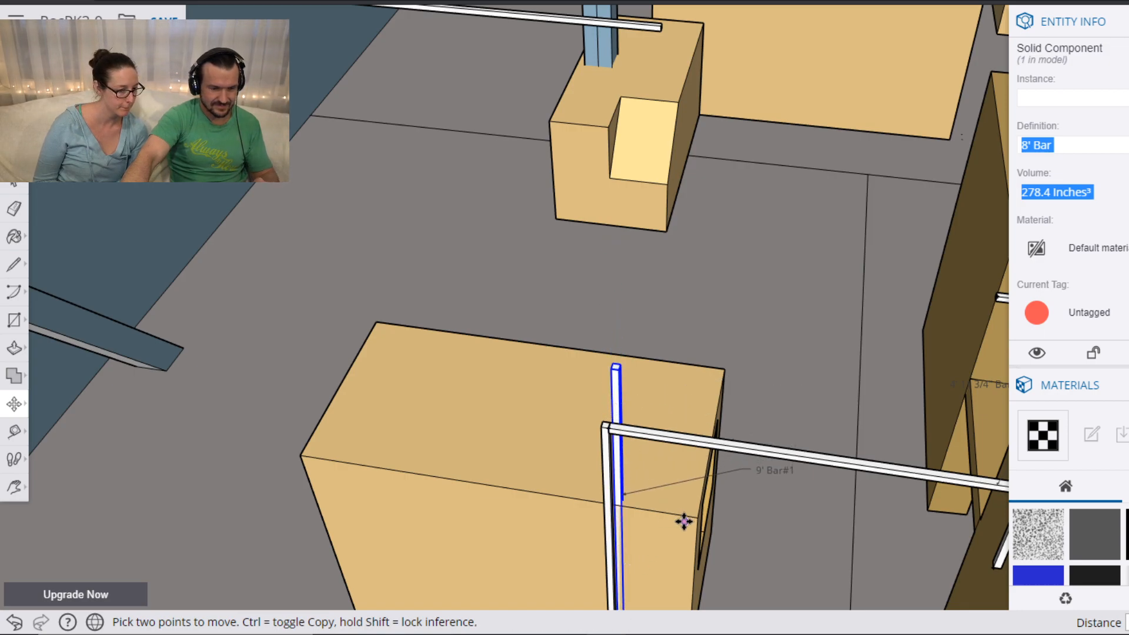
Move the window box sideways along the floor until it is clear of the two upright bars.
{"action": "key", "text": "space"}
{"action": "middle_click_drag", "start_coordinate": [700, 578], "coordinate": [553, 347], "text": "shift"}
{"action": "left_click", "coordinate": [553, 347]}
{"action": "key", "text": "m"}
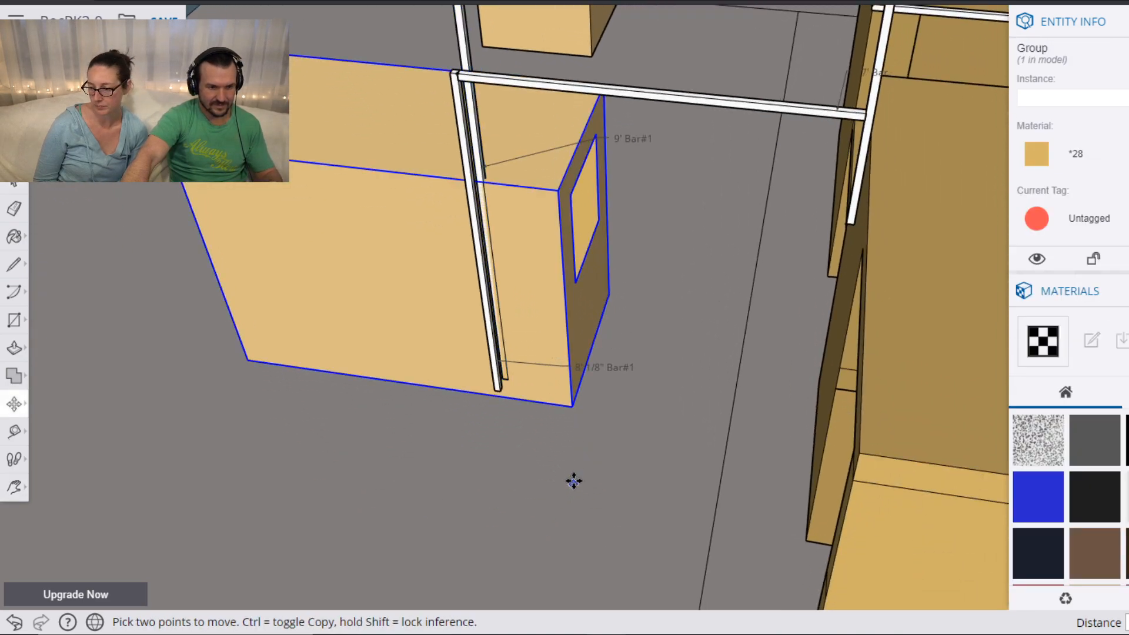
{"action": "left_click", "coordinate": [571, 403]}
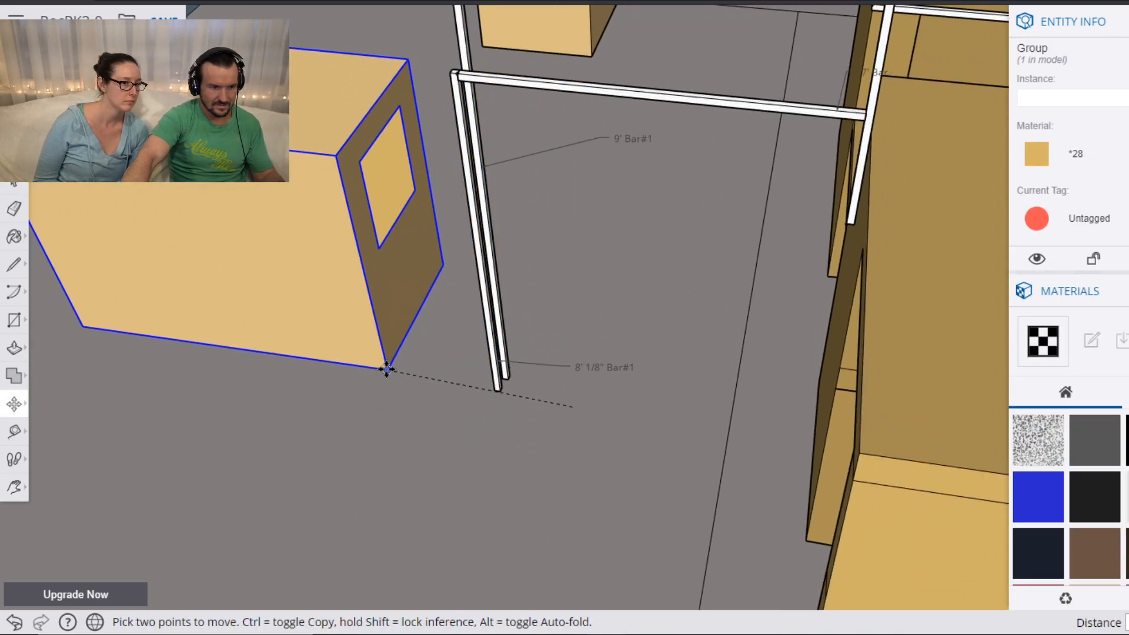
{"action": "left_click", "coordinate": [387, 368]}
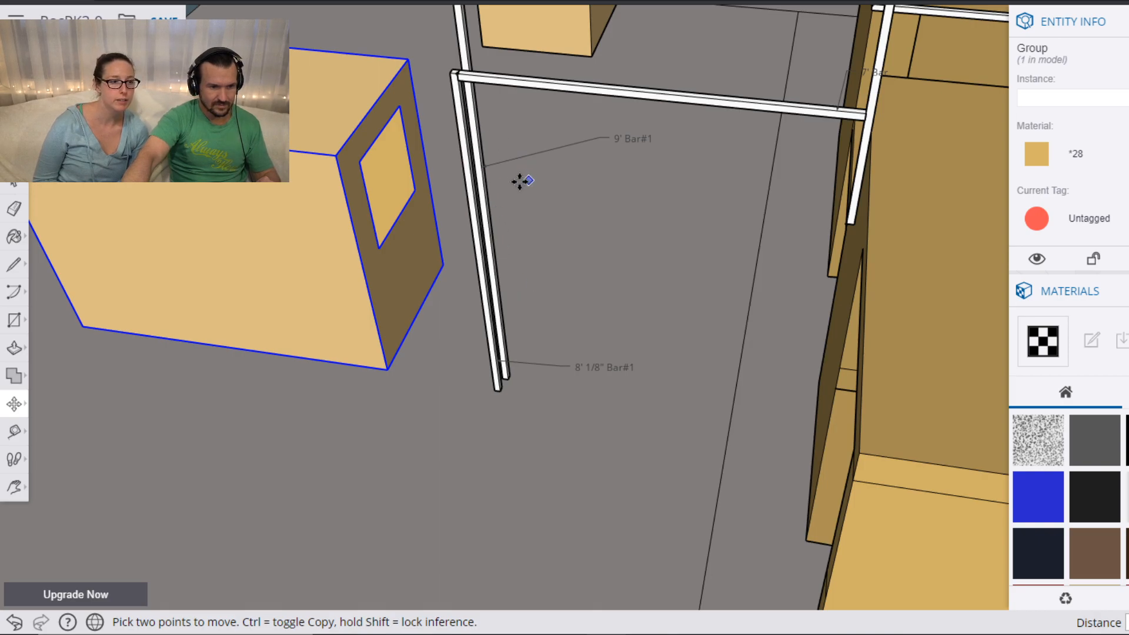
Move the upright 8' 1/8" Bar#1 along the red axis away from the 7' Bar to the window box.
{"action": "key", "text": "space"}
{"action": "left_click", "coordinate": [479, 253]}
{"action": "key", "text": "m"}
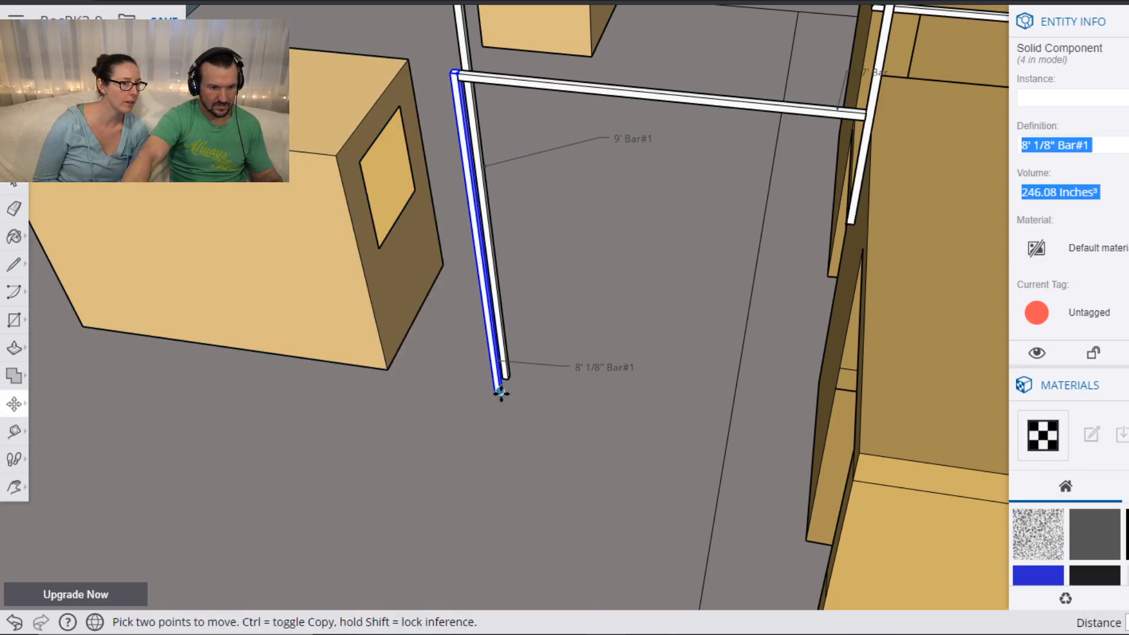
{"action": "left_click", "coordinate": [498, 388]}
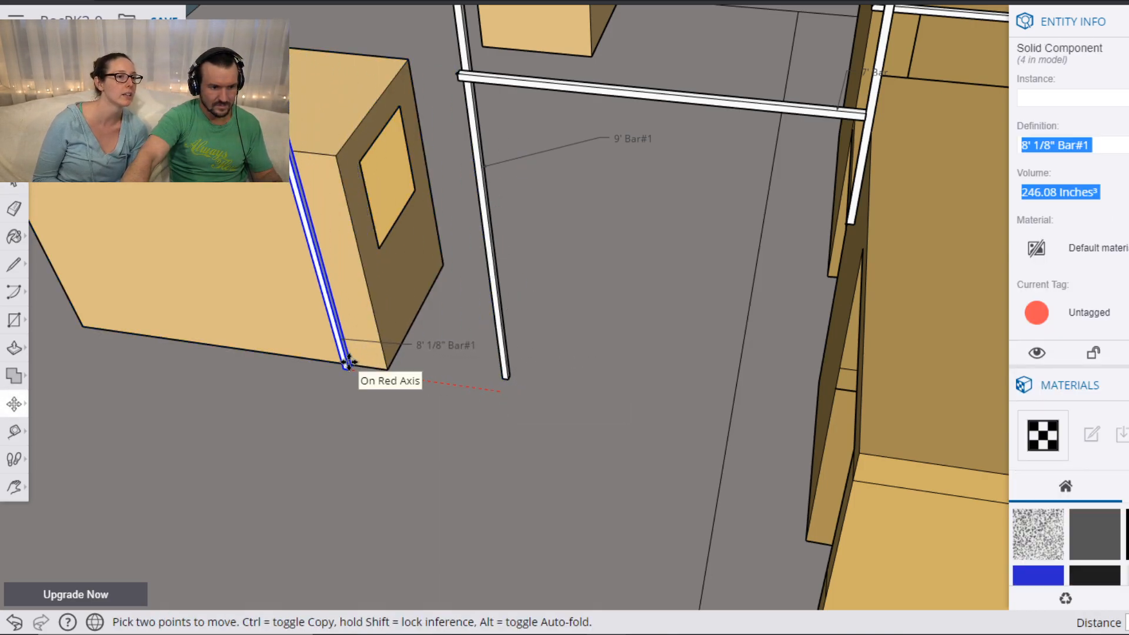
{"action": "left_click", "coordinate": [344, 365]}
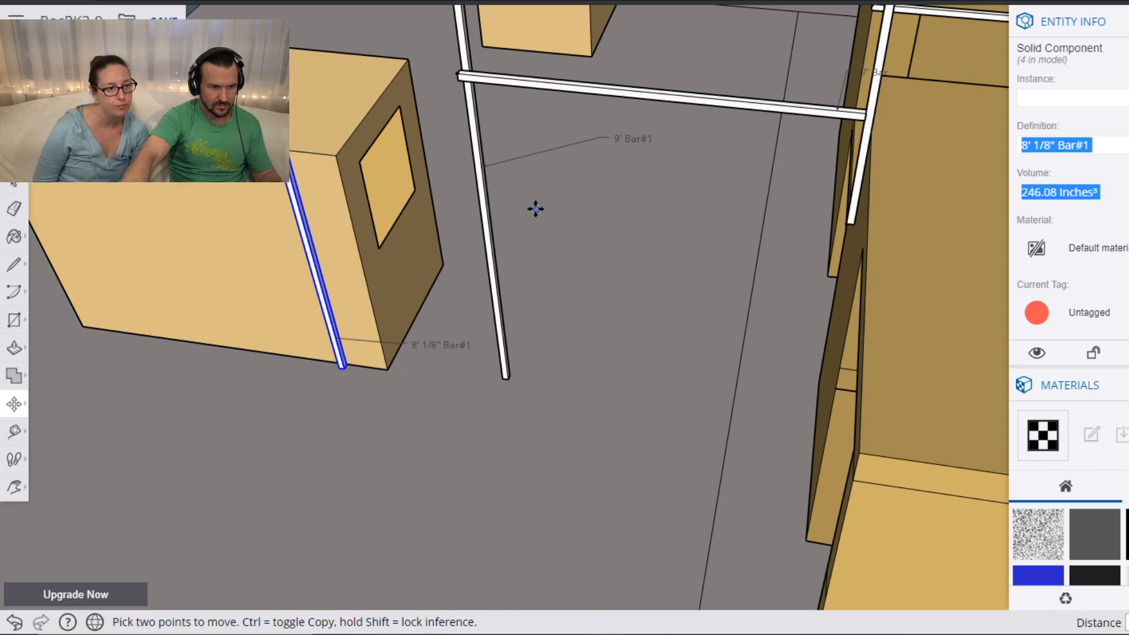
Lower 9' Bar#1 further along the vertical axis so its bottom end reaches the floor.
{"action": "key", "text": "space"}
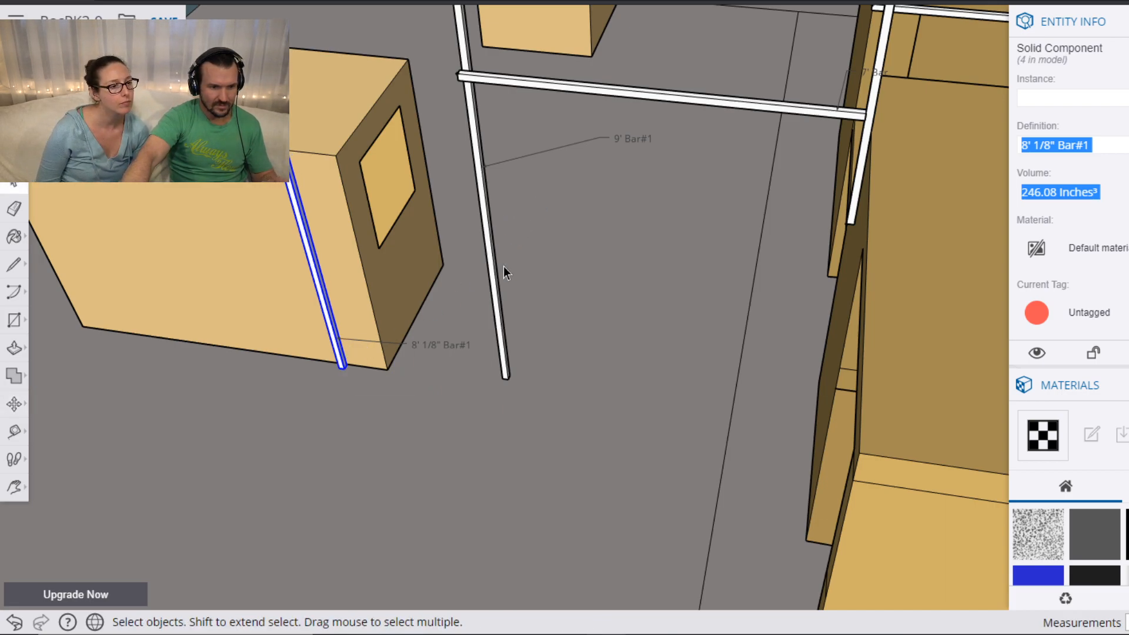
{"action": "left_click", "coordinate": [471, 104]}
{"action": "key", "text": "h"}
{"action": "left_click_drag", "start_coordinate": [473, 72], "coordinate": [561, 166]}
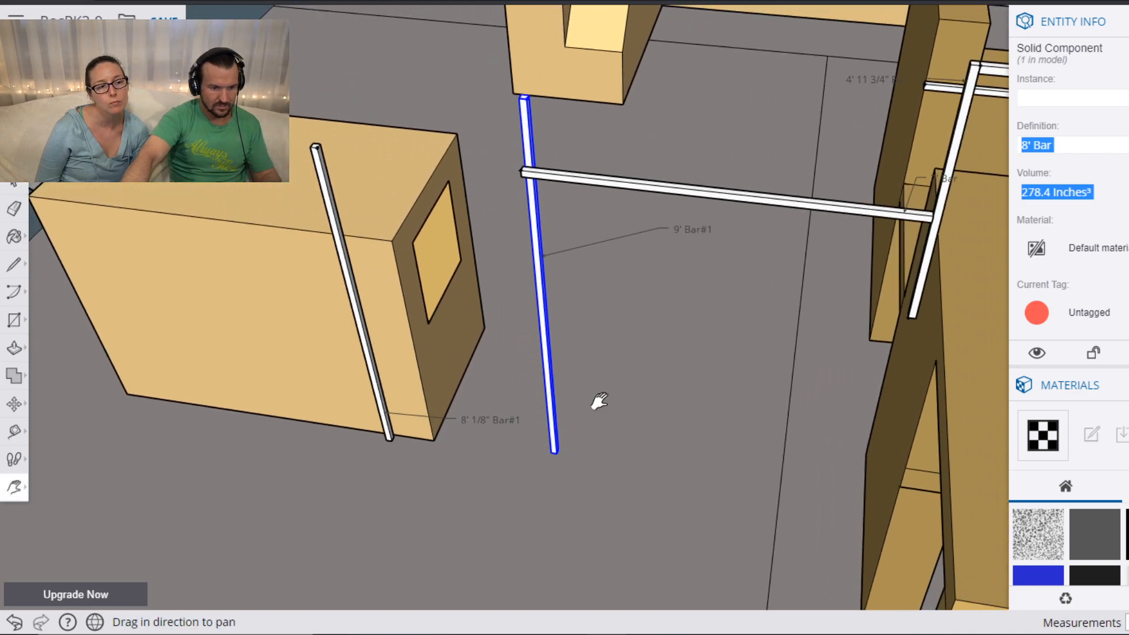
{"action": "key", "text": "m"}
{"action": "scroll", "coordinate": [557, 459], "scroll_direction": "up", "scroll_amount": 5}
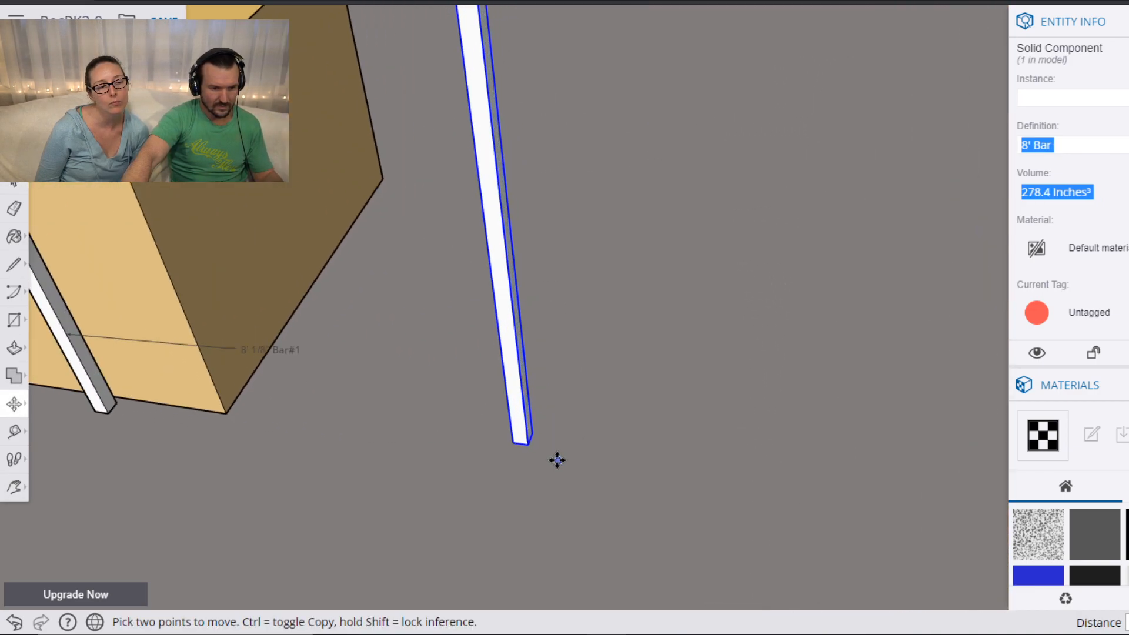
{"action": "left_click", "coordinate": [530, 445]}
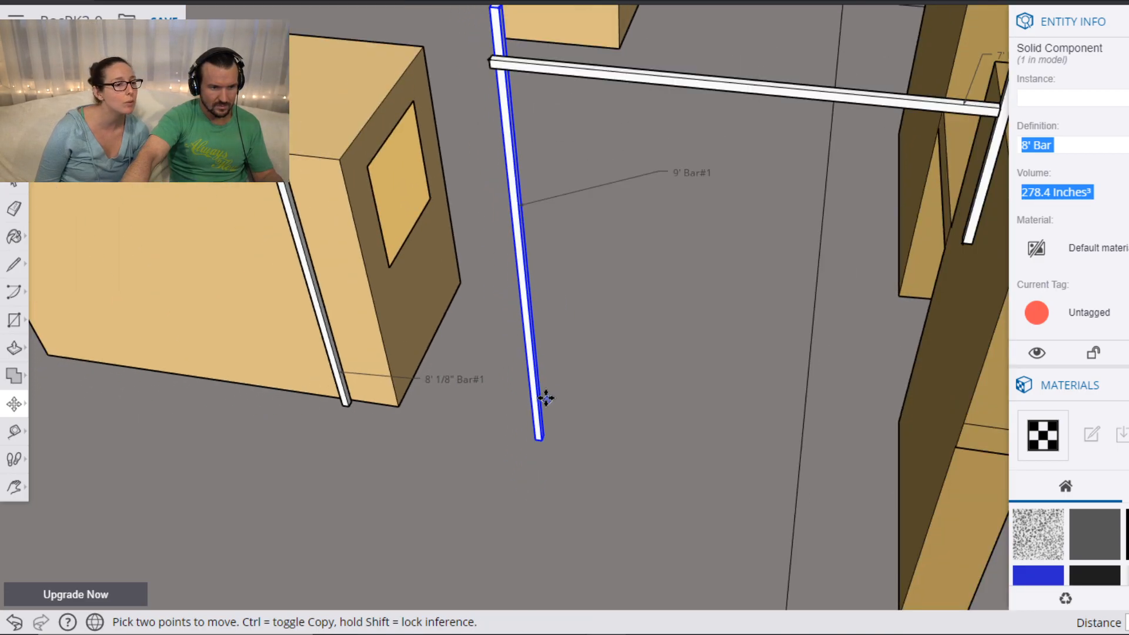
{"action": "scroll", "coordinate": [529, 494], "scroll_direction": "down", "scroll_amount": 6}
Rotate the window box a quarter turn on the floor about its bottom corner.
{"action": "key", "text": "o"}
{"action": "left_click_drag", "start_coordinate": [663, 244], "coordinate": [849, 259]}
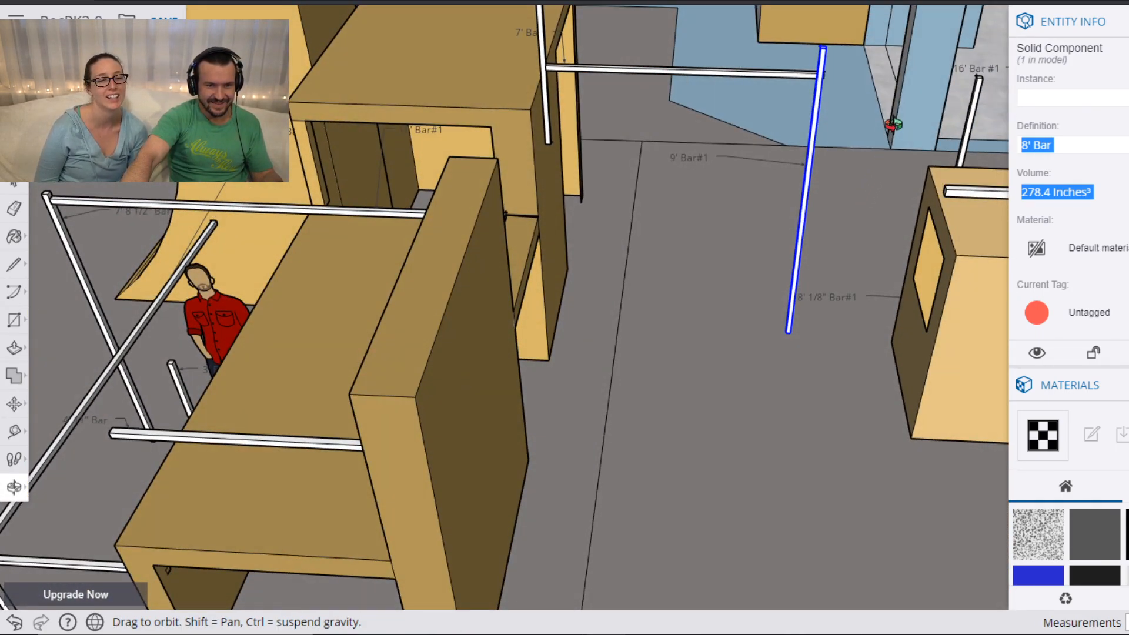
{"action": "left_click_drag", "start_coordinate": [887, 202], "coordinate": [650, 540]}
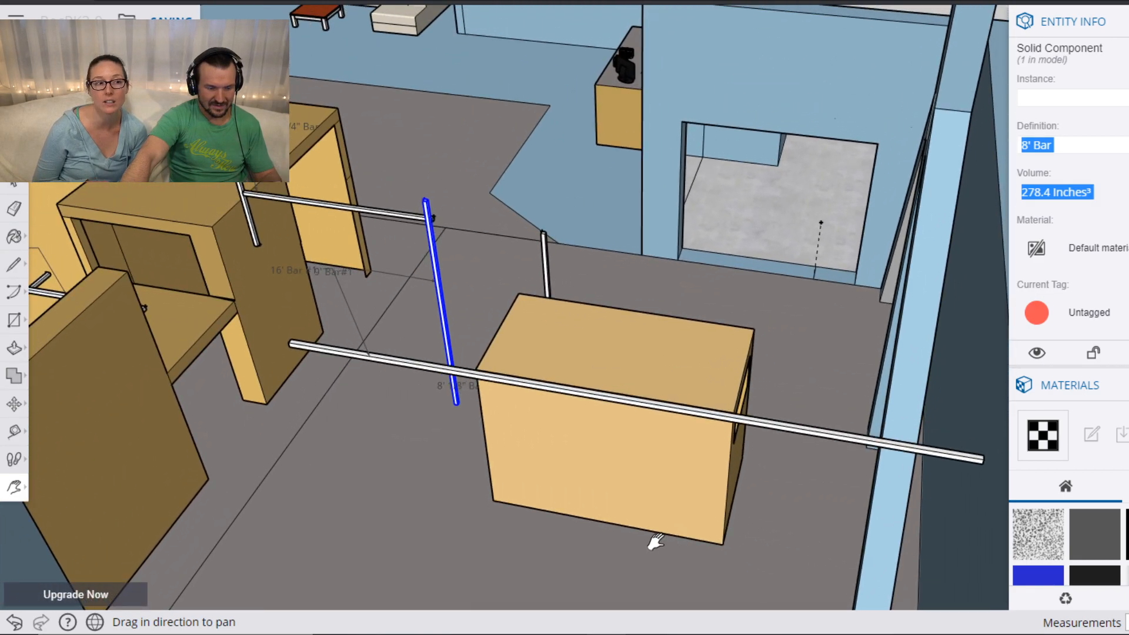
{"action": "key", "text": "space"}
{"action": "left_click", "coordinate": [621, 492]}
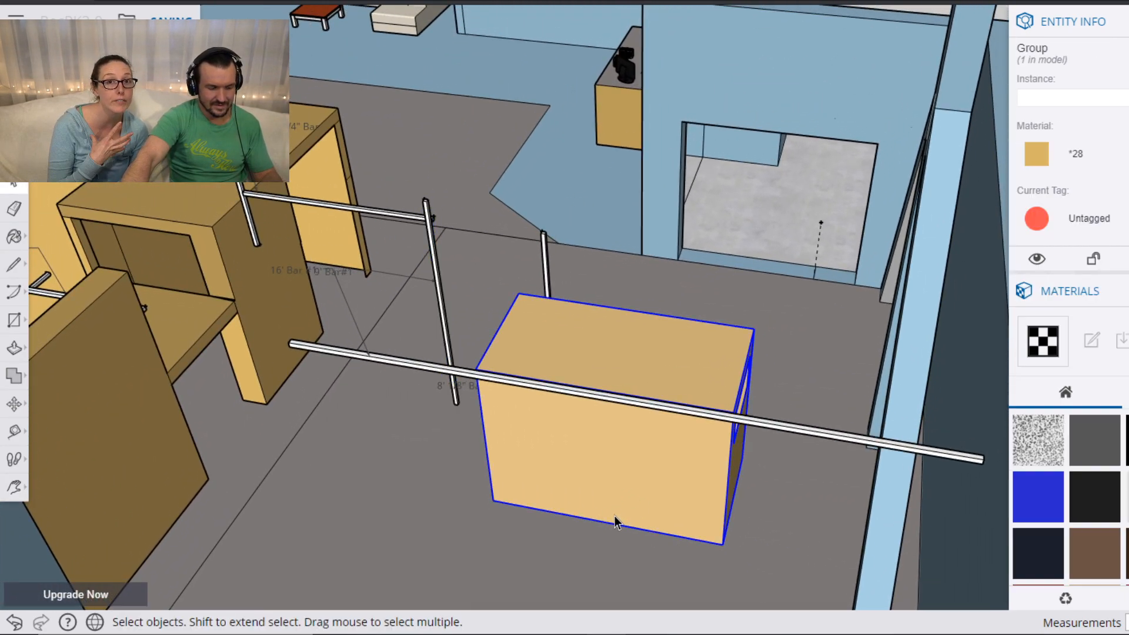
{"action": "key", "text": "q"}
{"action": "left_click", "coordinate": [721, 544]}
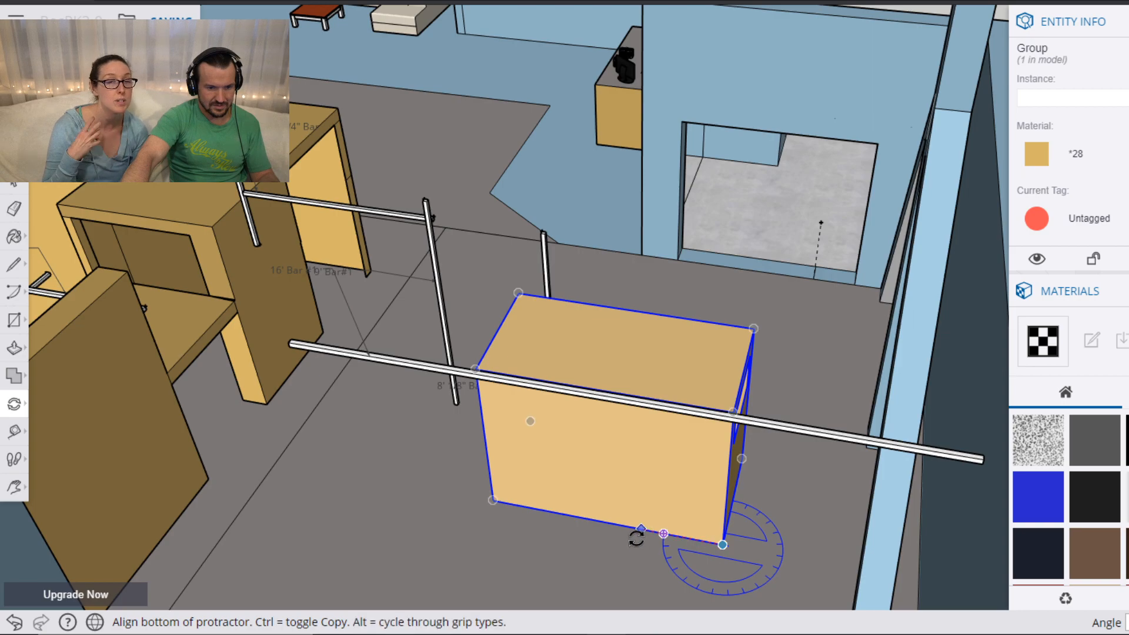
{"action": "left_click", "coordinate": [641, 529]}
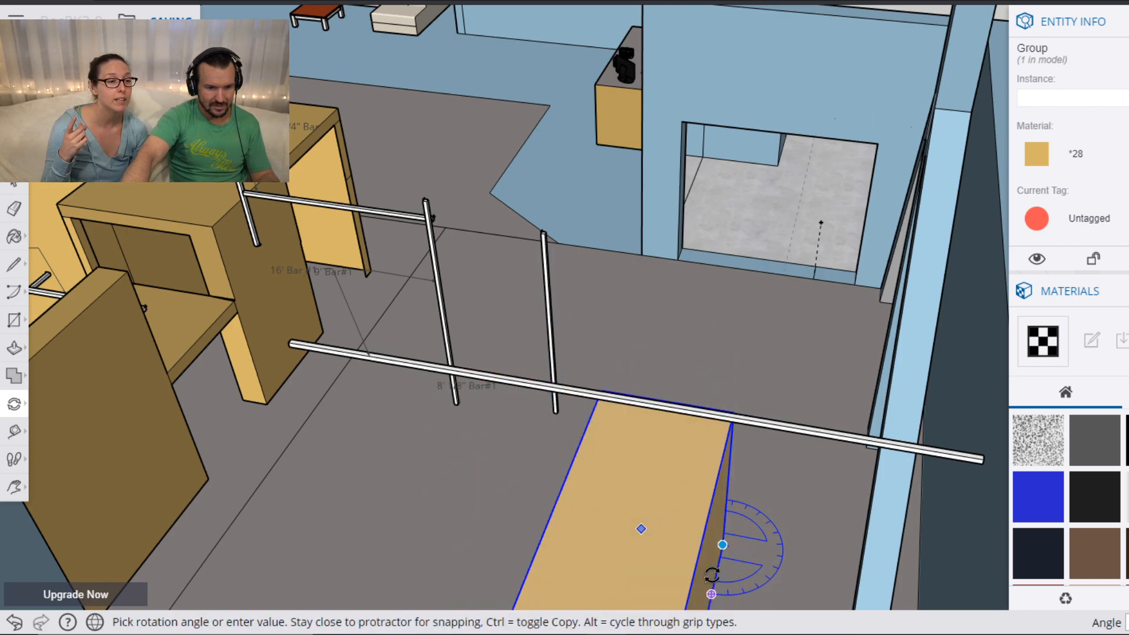
{"action": "left_click", "coordinate": [718, 538]}
Move the upright 8' 1/8" Bar#1 by its bottom end across the floor to the side of the small box with the sloped notch.
{"action": "middle_click_drag", "start_coordinate": [756, 411], "coordinate": [577, 344]}
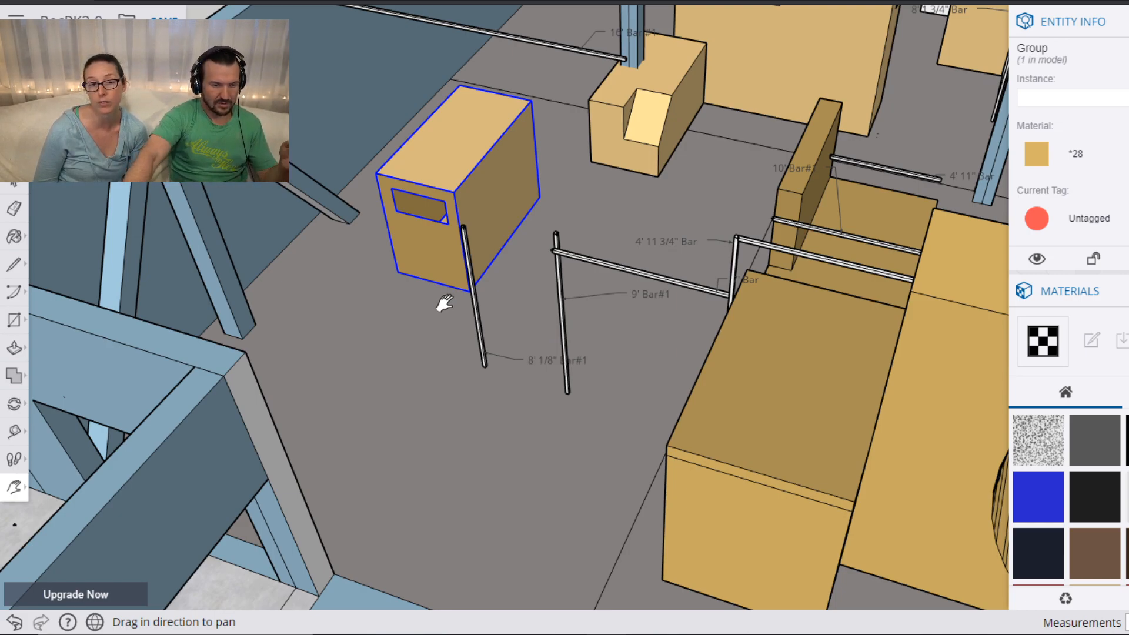
{"action": "key", "text": "space"}
{"action": "left_click", "coordinate": [477, 332]}
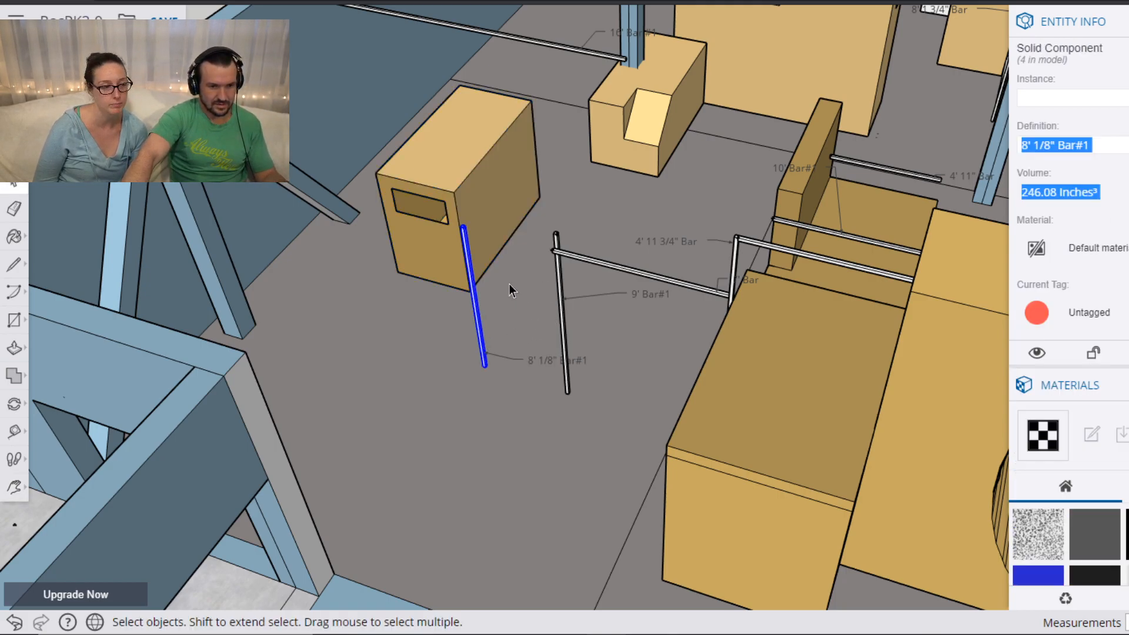
{"action": "scroll", "coordinate": [474, 301], "scroll_direction": "down", "scroll_amount": 3}
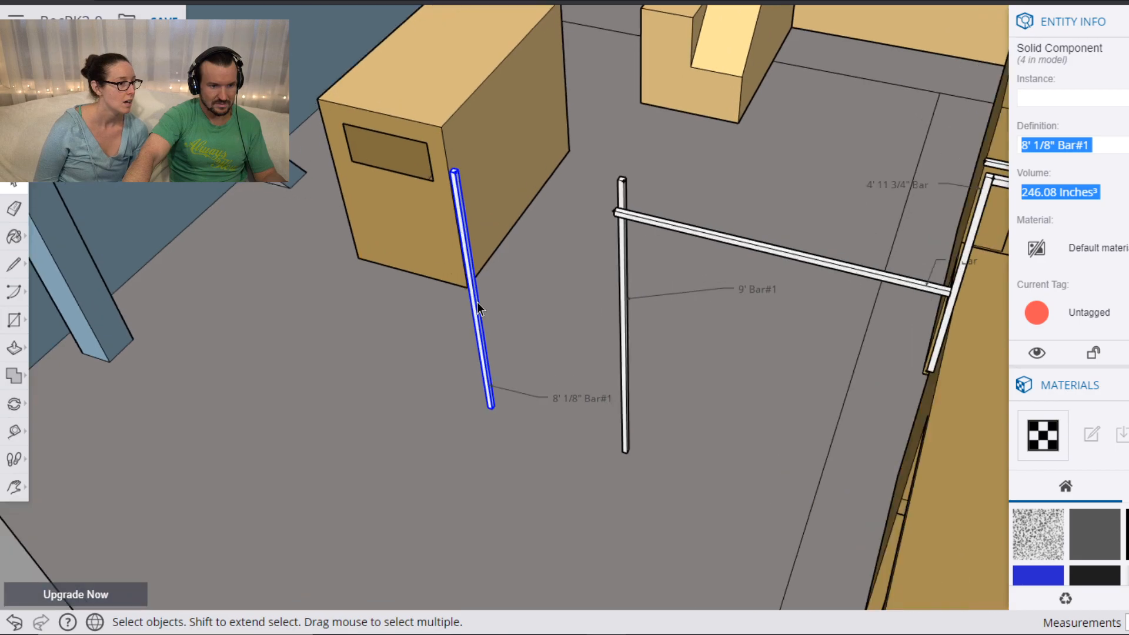
{"action": "key", "text": "m"}
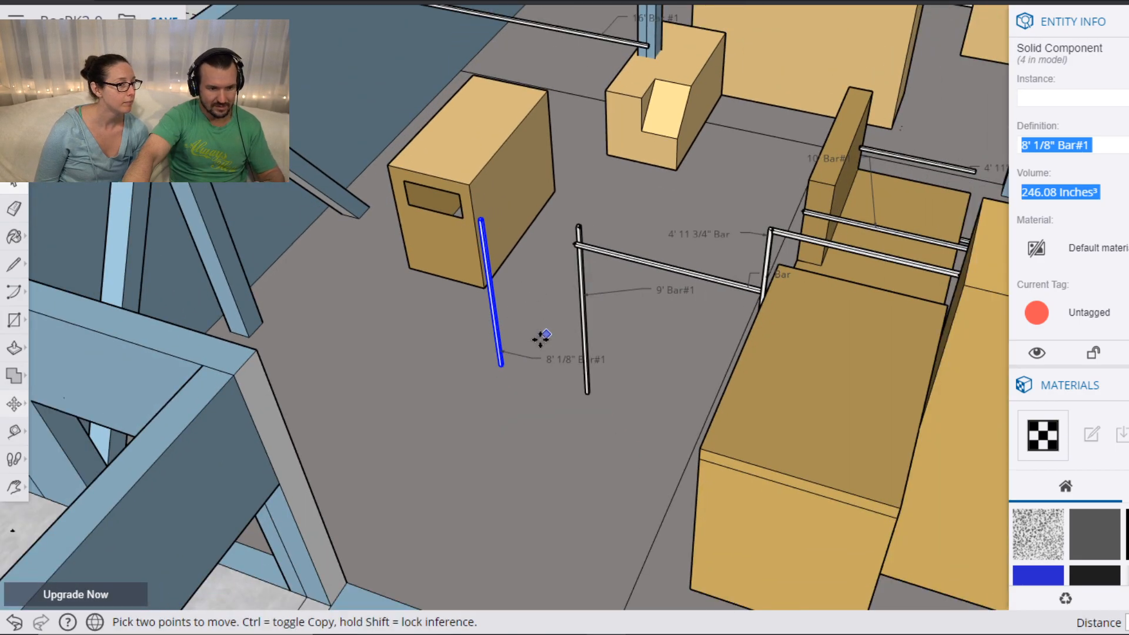
{"action": "left_click", "coordinate": [498, 367]}
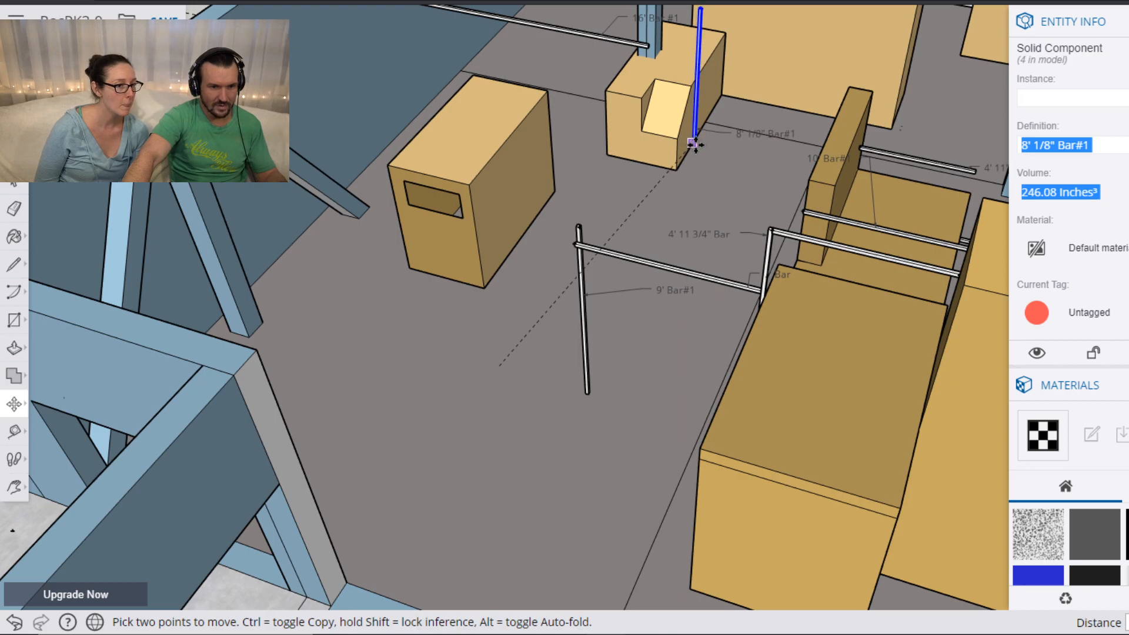
{"action": "left_click", "coordinate": [693, 142]}
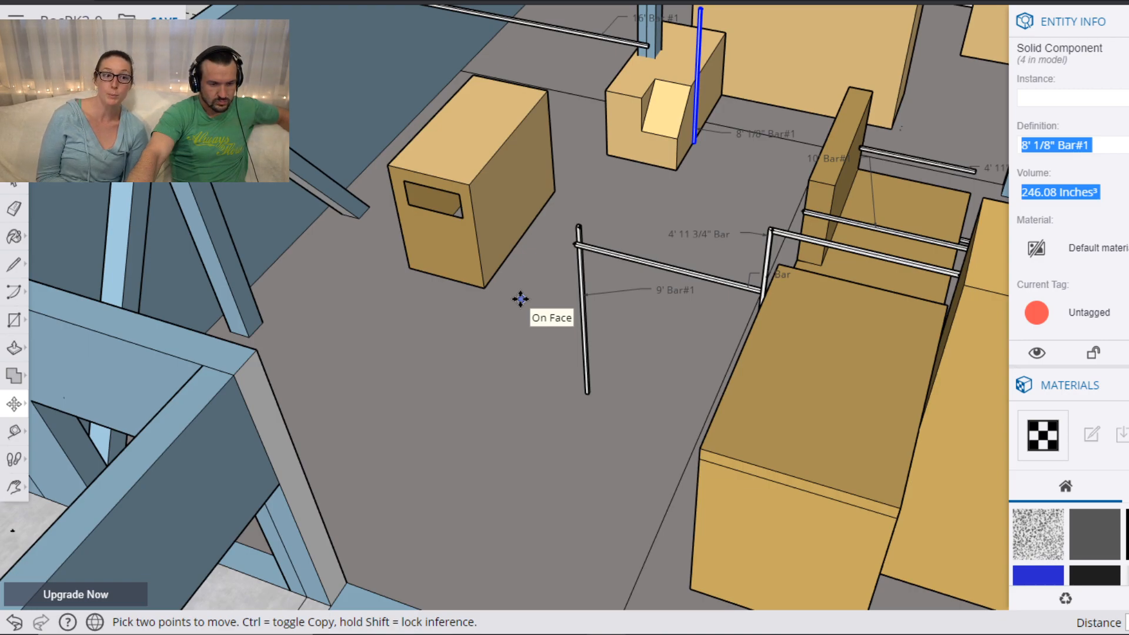
{"action": "left_click", "coordinate": [484, 288]}
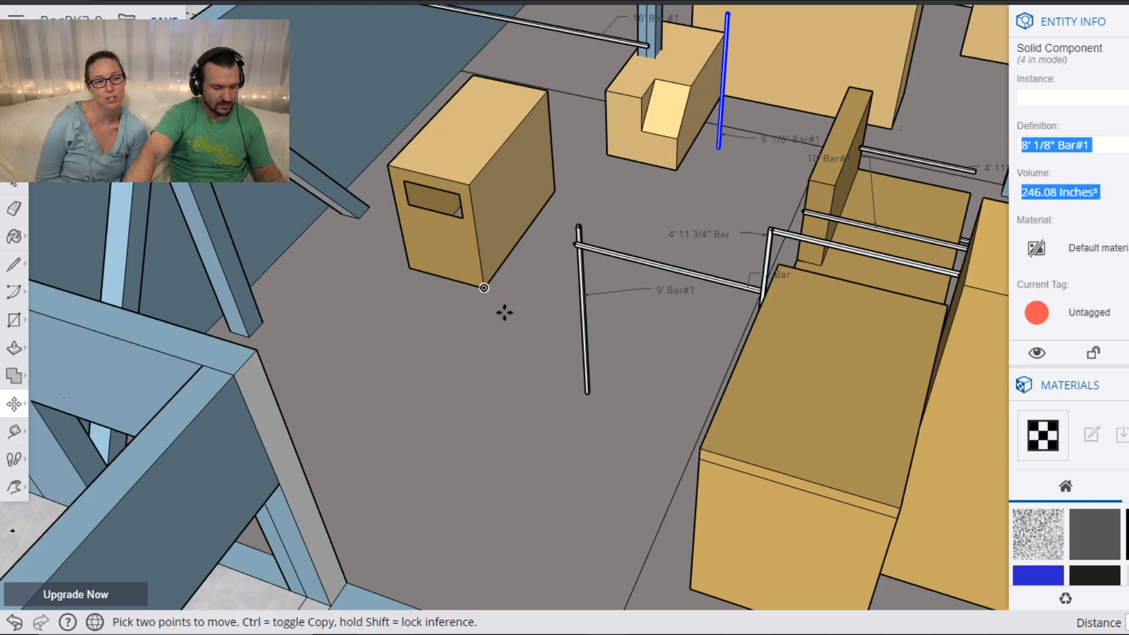
Move the window box by its bottom front corner to the base of the upright 9' Bar#1.
{"action": "key", "text": "space"}
{"action": "left_click", "coordinate": [492, 246]}
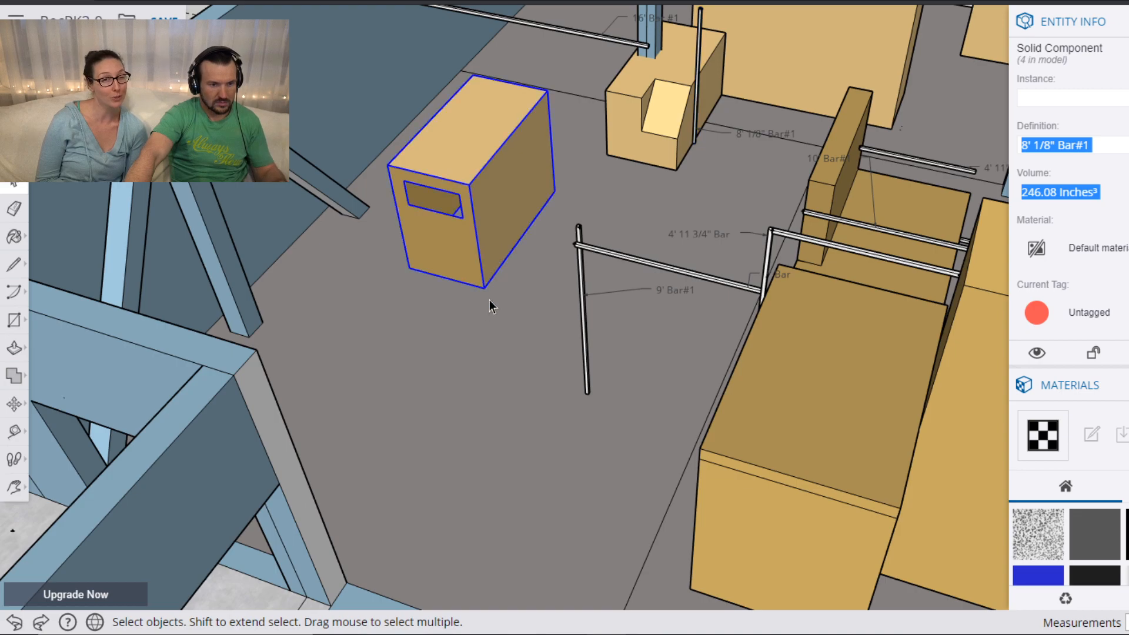
{"action": "key", "text": "m"}
{"action": "left_click", "coordinate": [484, 288]}
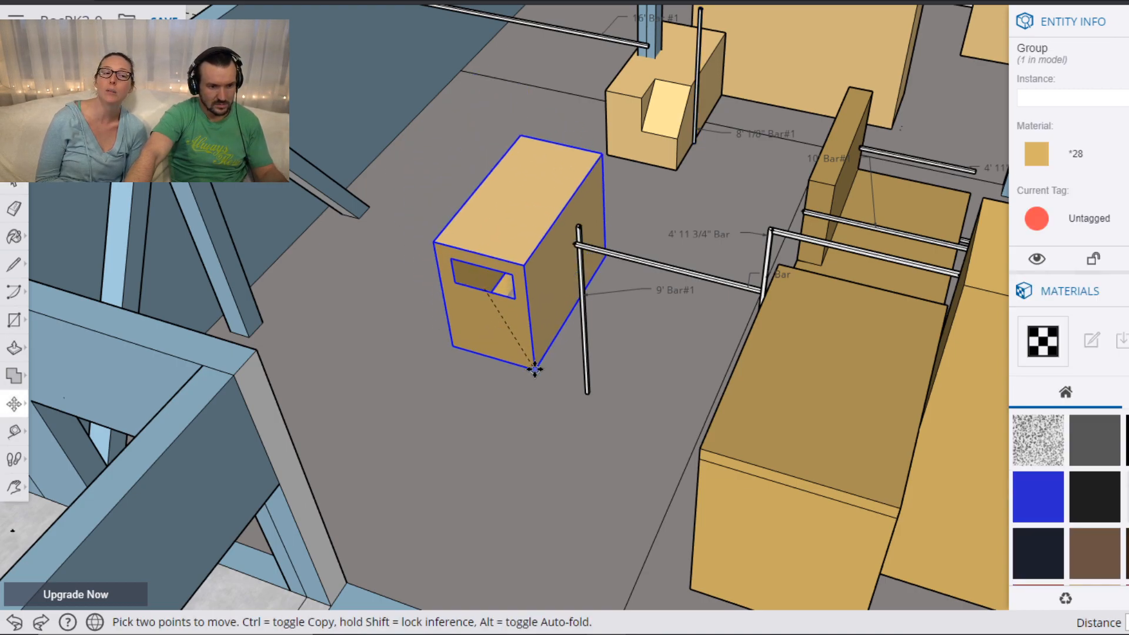
{"action": "scroll", "coordinate": [584, 382], "scroll_direction": "up", "scroll_amount": 5}
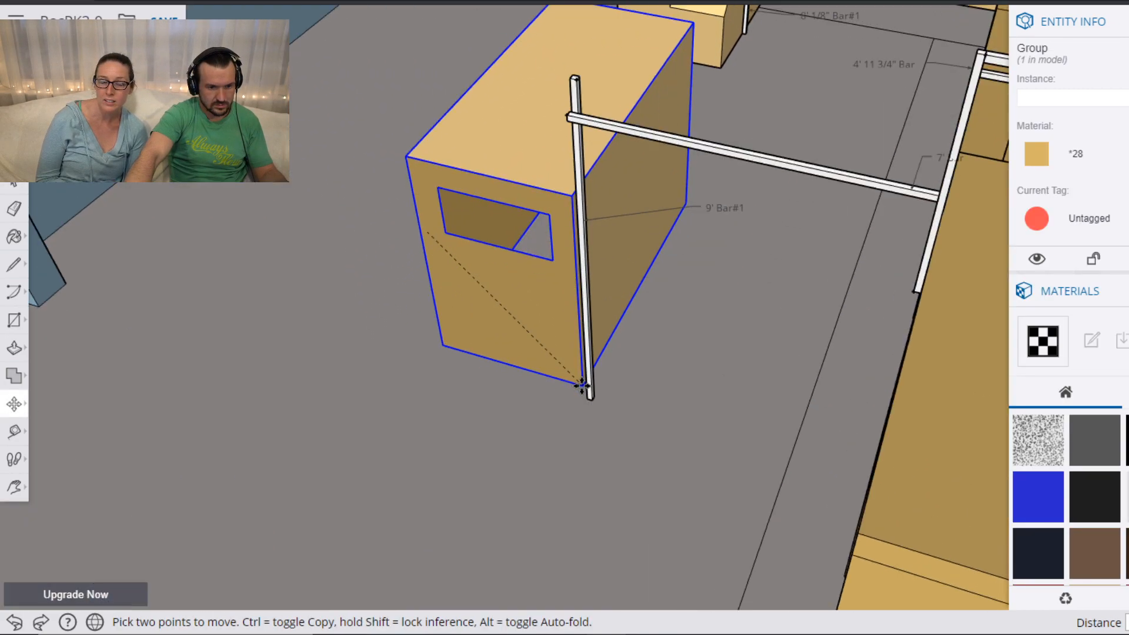
{"action": "left_click", "coordinate": [592, 403]}
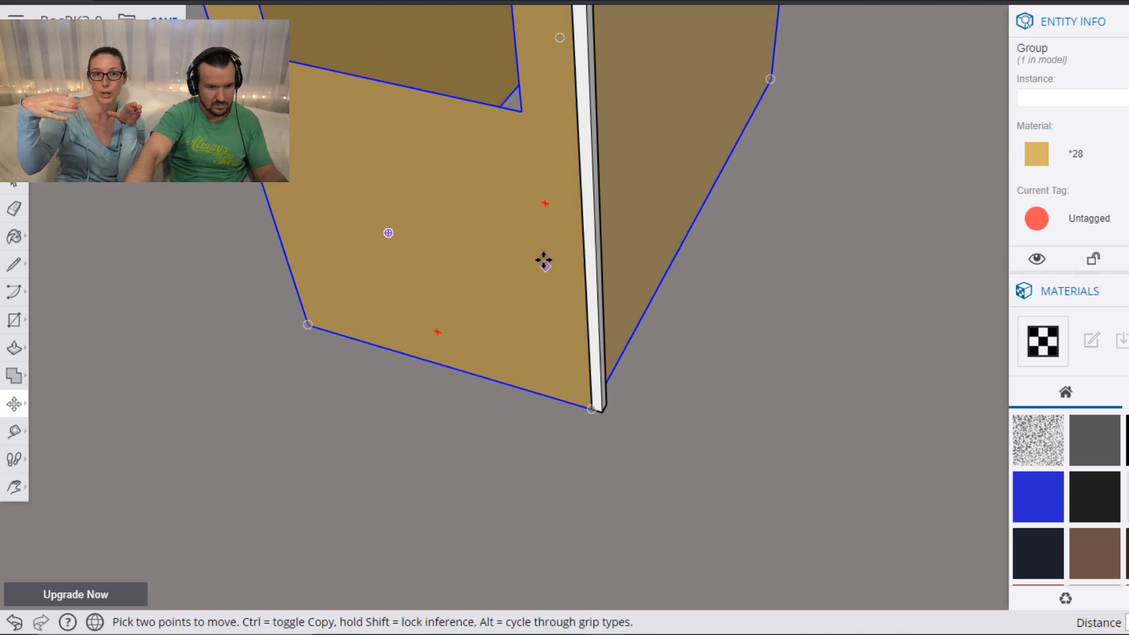
Move the window box along the red axis away from the upright 9' Bar#1, leaving a gap between them.
{"action": "scroll", "coordinate": [538, 279], "scroll_direction": "down", "scroll_amount": 3}
{"action": "scroll", "coordinate": [538, 279], "scroll_direction": "down", "scroll_amount": 2}
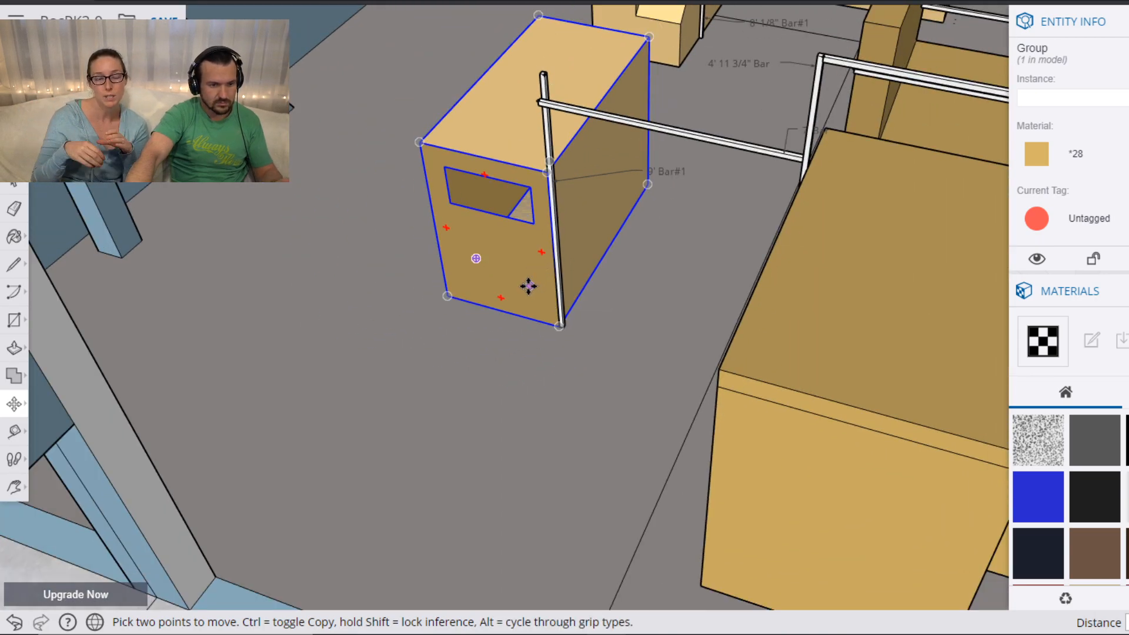
{"action": "left_click", "coordinate": [559, 326]}
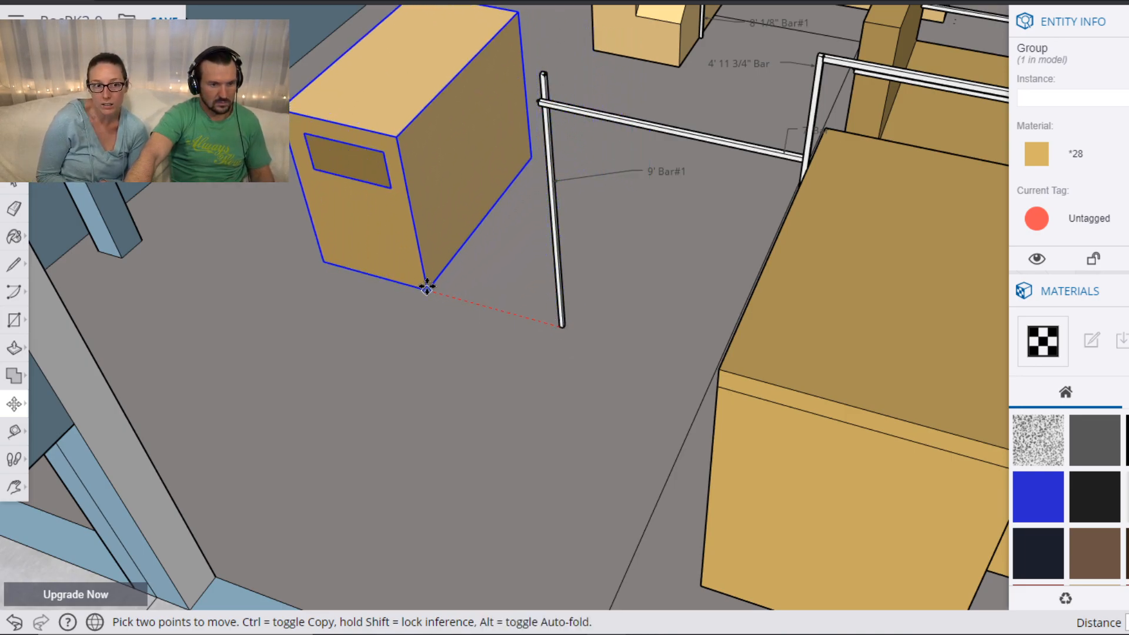
{"action": "left_click", "coordinate": [418, 285]}
{"action": "scroll", "coordinate": [492, 223], "scroll_direction": "down", "scroll_amount": 5}
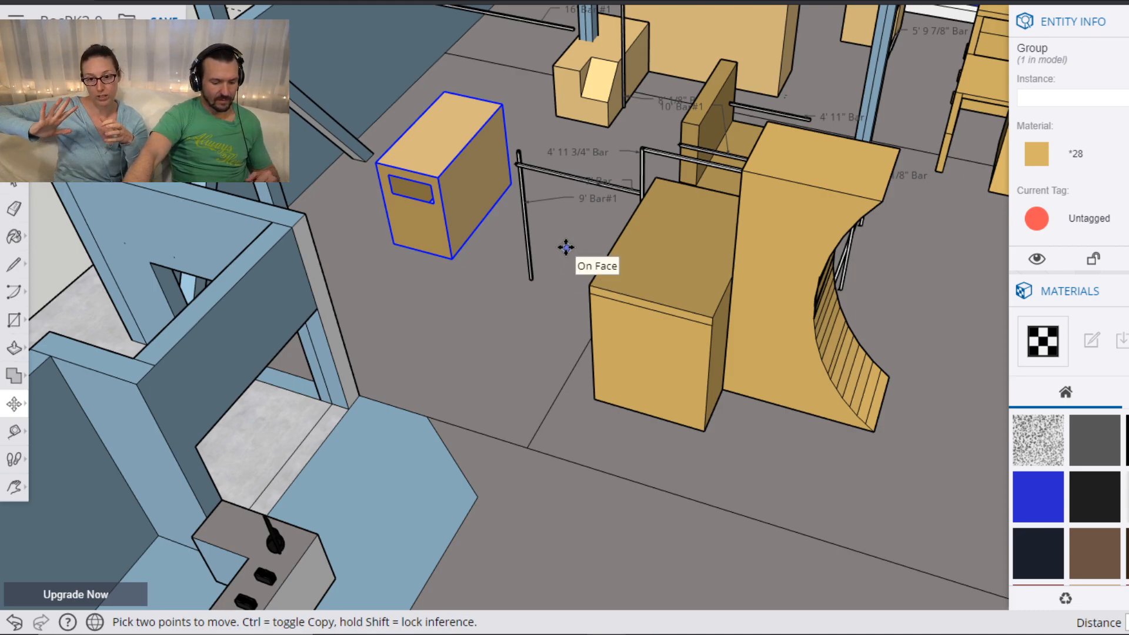
{"action": "key", "text": "h"}
{"action": "left_click_drag", "start_coordinate": [549, 247], "coordinate": [614, 262]}
{"action": "scroll", "coordinate": [713, 222], "scroll_direction": "up", "scroll_amount": 3}
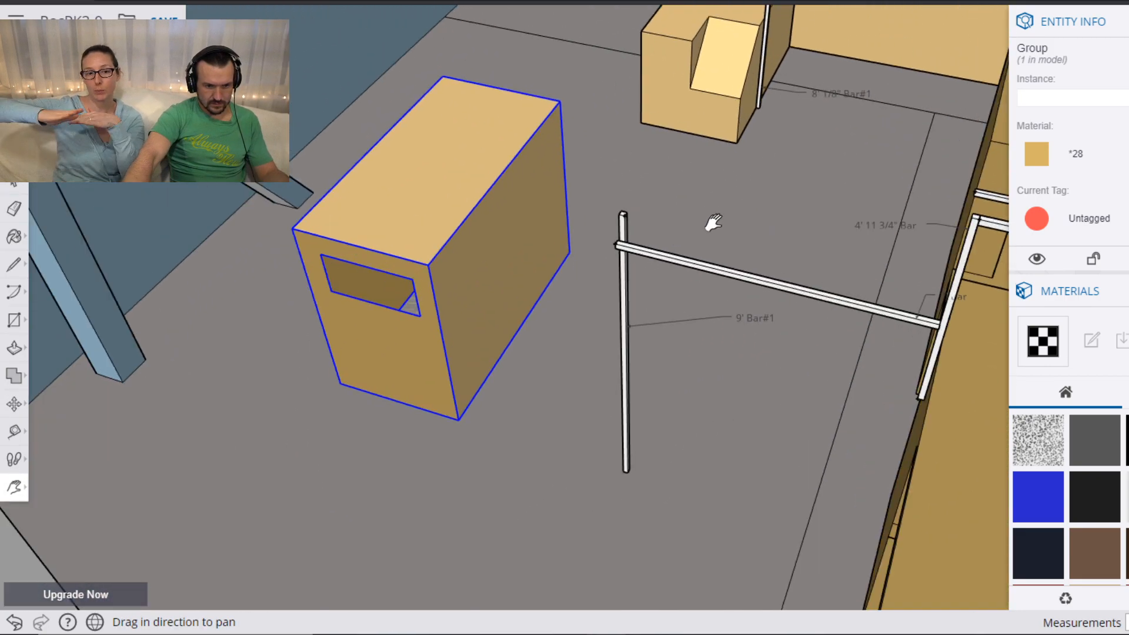
{"action": "scroll", "coordinate": [713, 222], "scroll_direction": "up", "scroll_amount": 3}
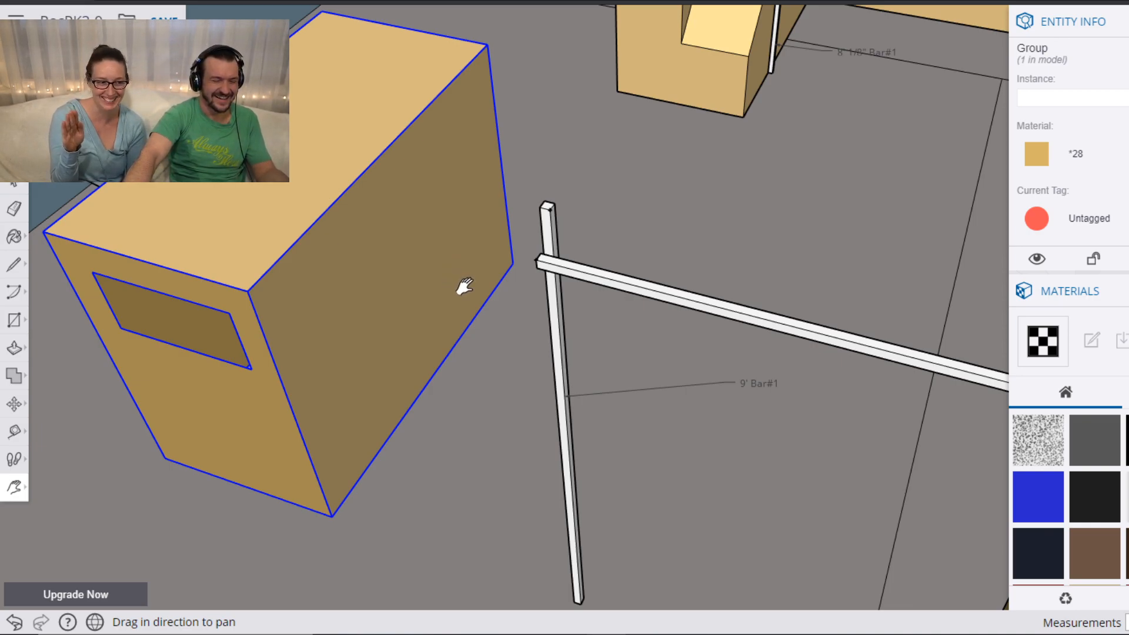
{"action": "scroll", "coordinate": [515, 297], "scroll_direction": "down", "scroll_amount": 6}
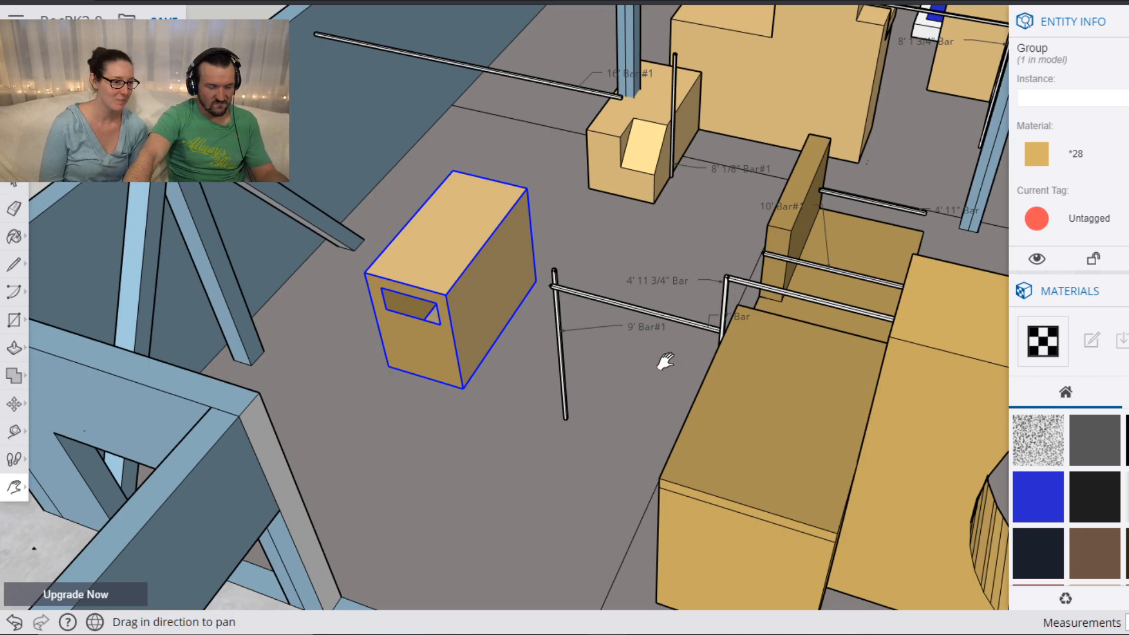
Select the upright 3' Bar in front of the standing figure and start moving it from its bottom end.
{"action": "middle_click_drag", "start_coordinate": [643, 360], "coordinate": [656, 327]}
{"action": "left_click_drag", "start_coordinate": [656, 327], "coordinate": [535, 385]}
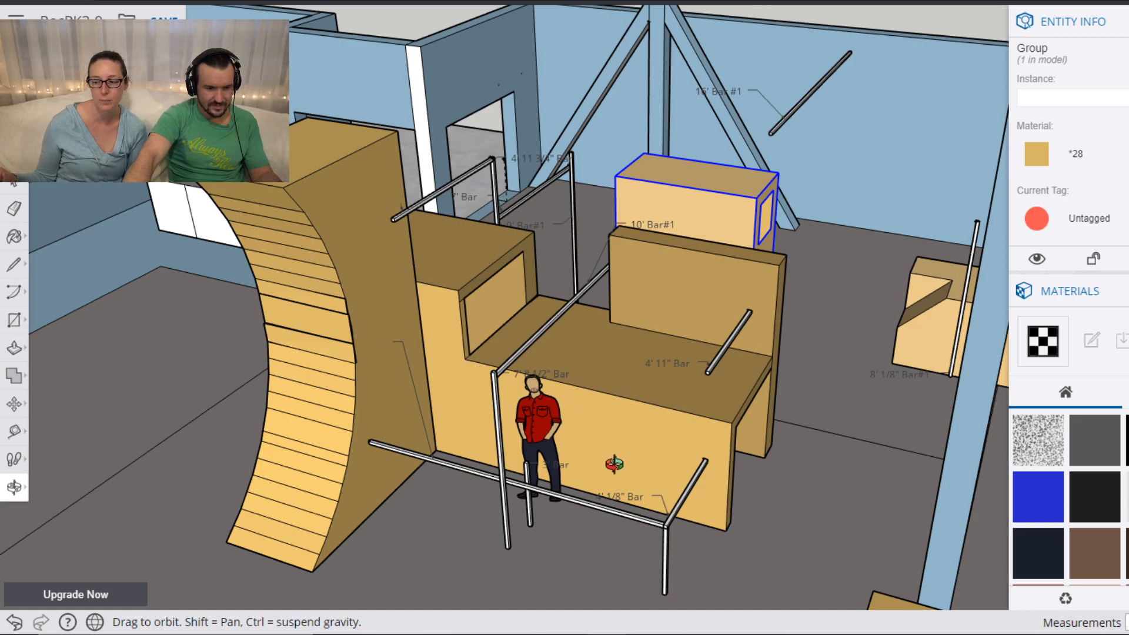
{"action": "key", "text": "space"}
{"action": "left_click", "coordinate": [529, 521]}
{"action": "key", "text": "m"}
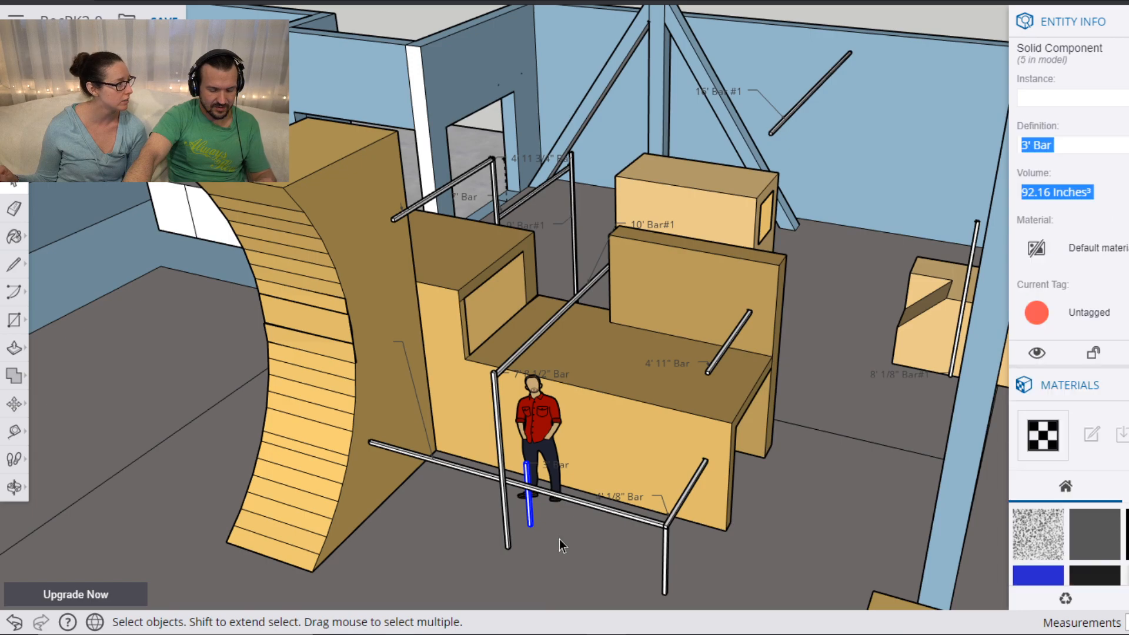
{"action": "scroll", "coordinate": [523, 521], "scroll_direction": "up", "scroll_amount": 6}
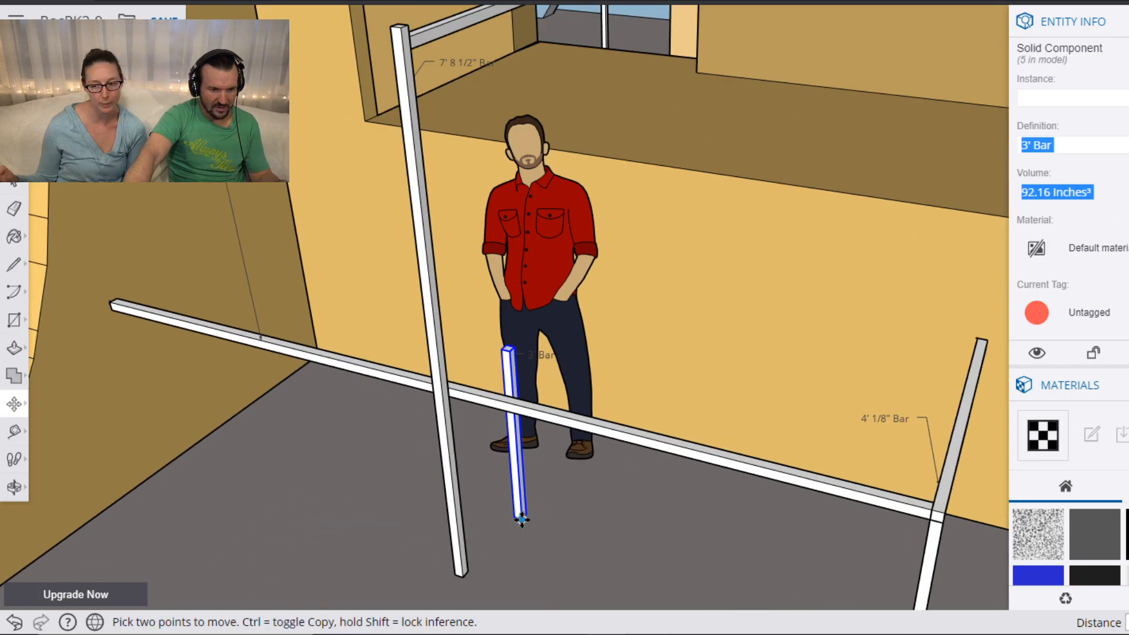
Move the 3' bar from the floor beside the figure onto the front edge of the raised wooden platform.
{"action": "left_click", "coordinate": [521, 519]}
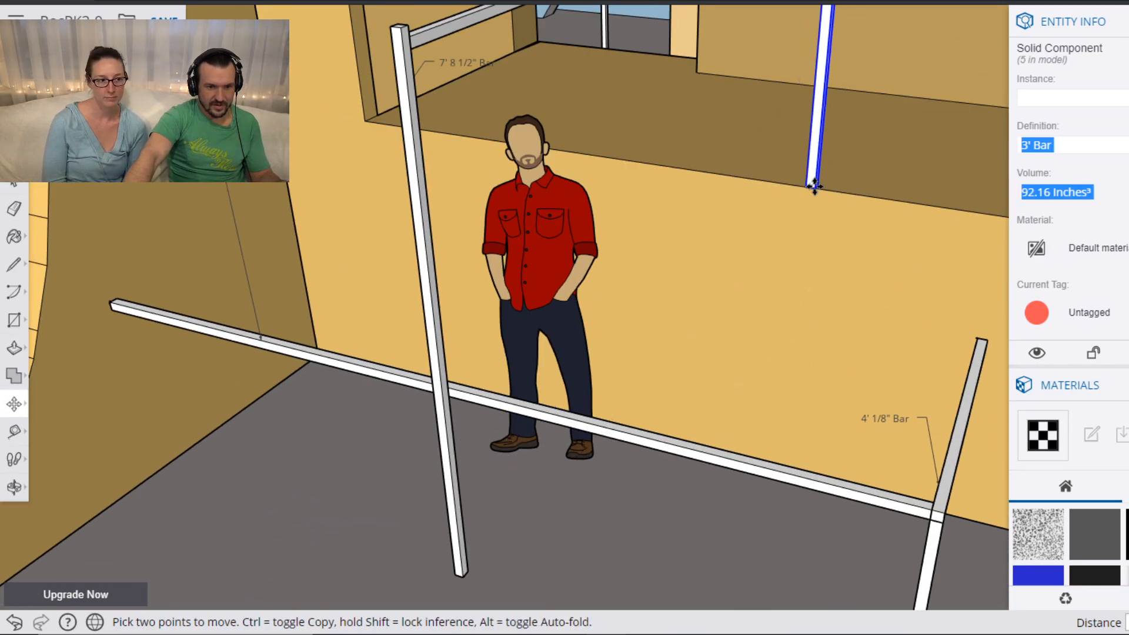
{"action": "left_click", "coordinate": [815, 184]}
{"action": "scroll", "coordinate": [729, 219], "scroll_direction": "down", "scroll_amount": 3}
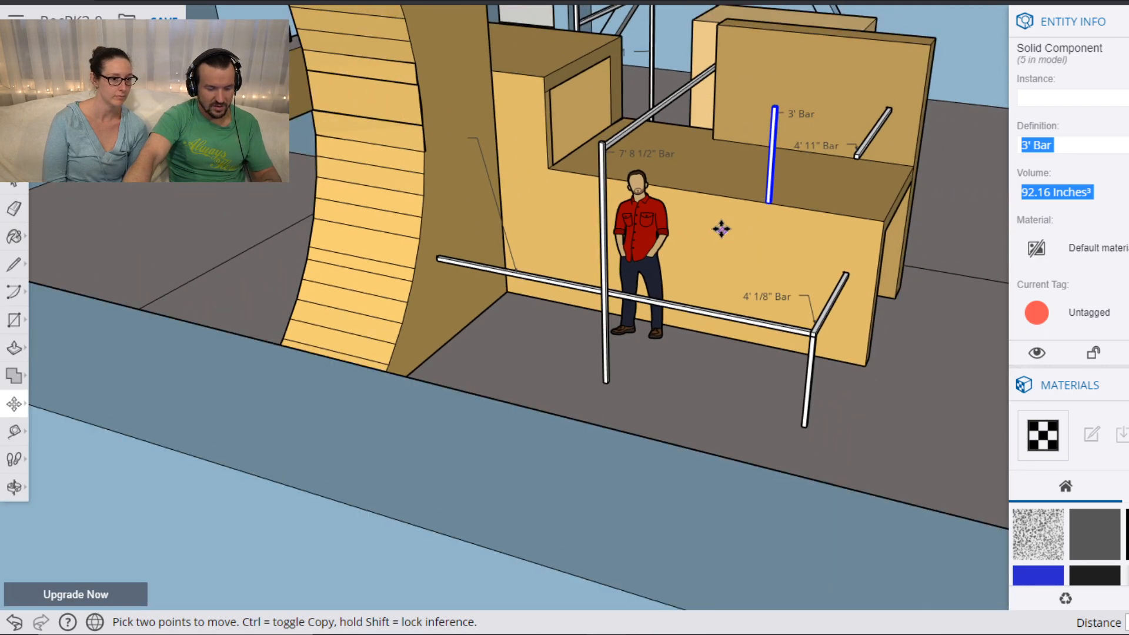
Examine the gym layout around the platform, the curved ramp and the open floor beside the long wall.
{"action": "key", "text": "h"}
{"action": "left_click_drag", "start_coordinate": [711, 127], "coordinate": [648, 359]}
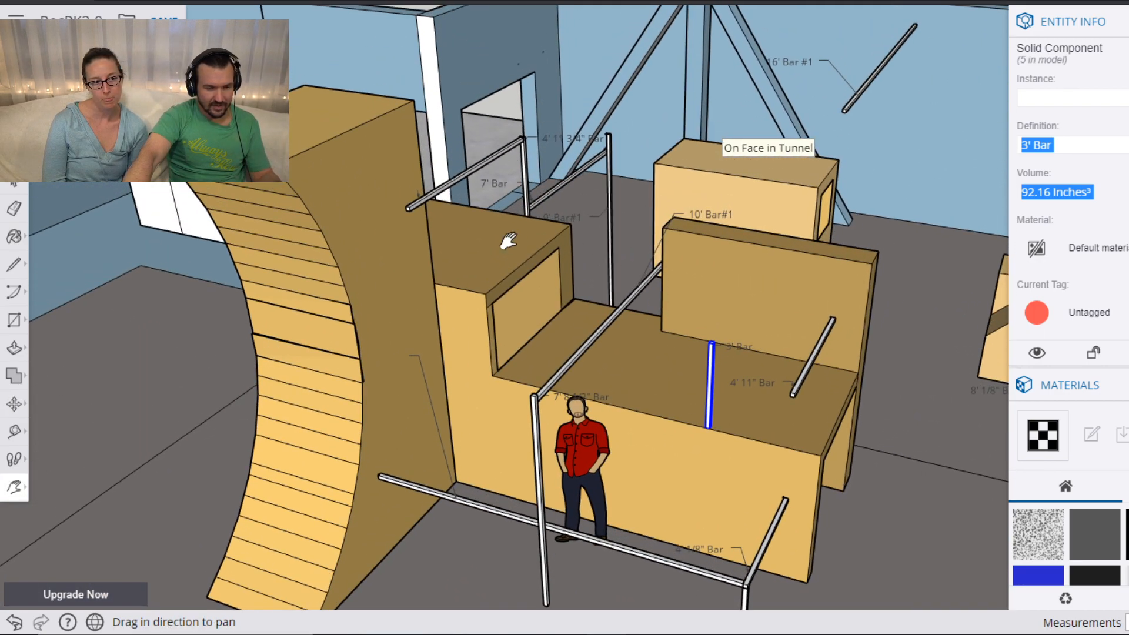
{"action": "key", "text": "o"}
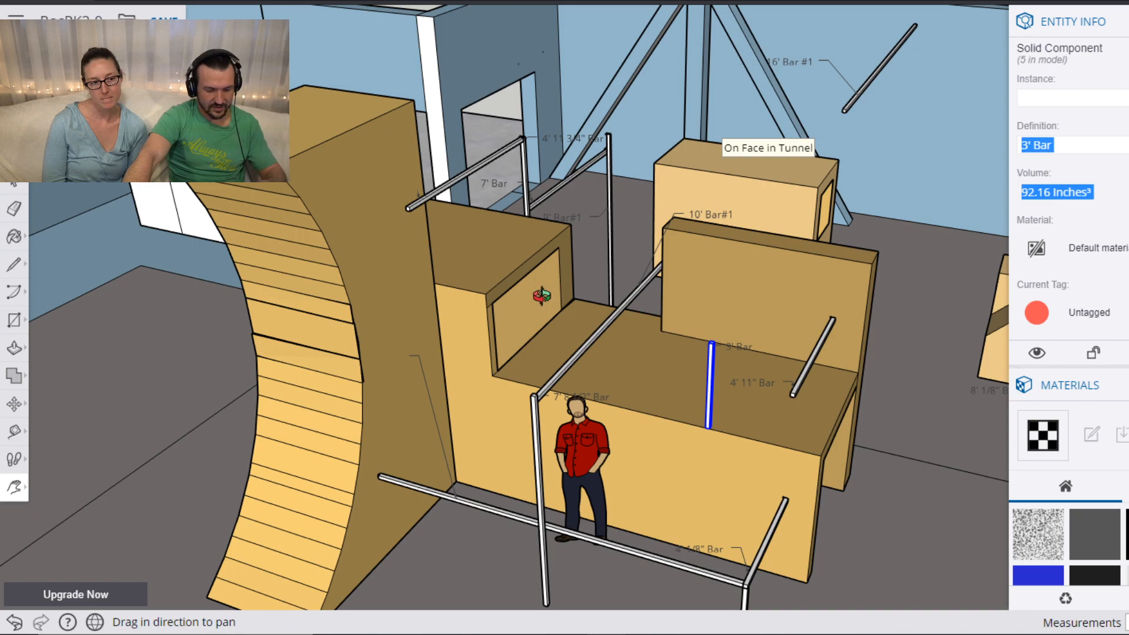
{"action": "left_click_drag", "start_coordinate": [541, 295], "coordinate": [630, 327]}
{"action": "key", "text": "h"}
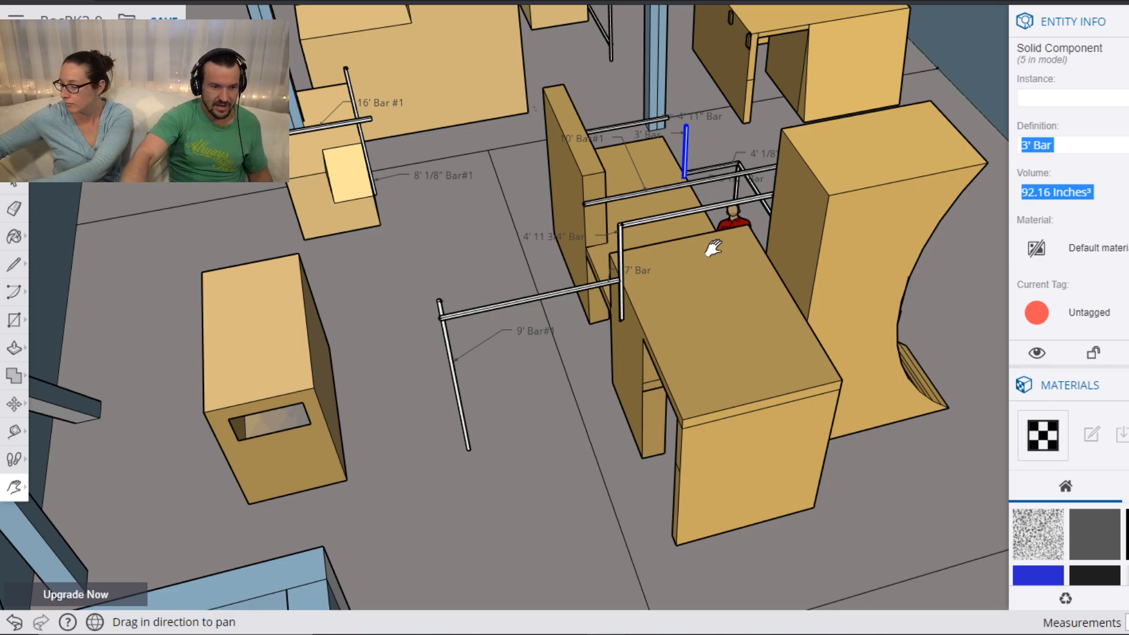
{"action": "scroll", "coordinate": [810, 251], "scroll_direction": "down", "scroll_amount": 3}
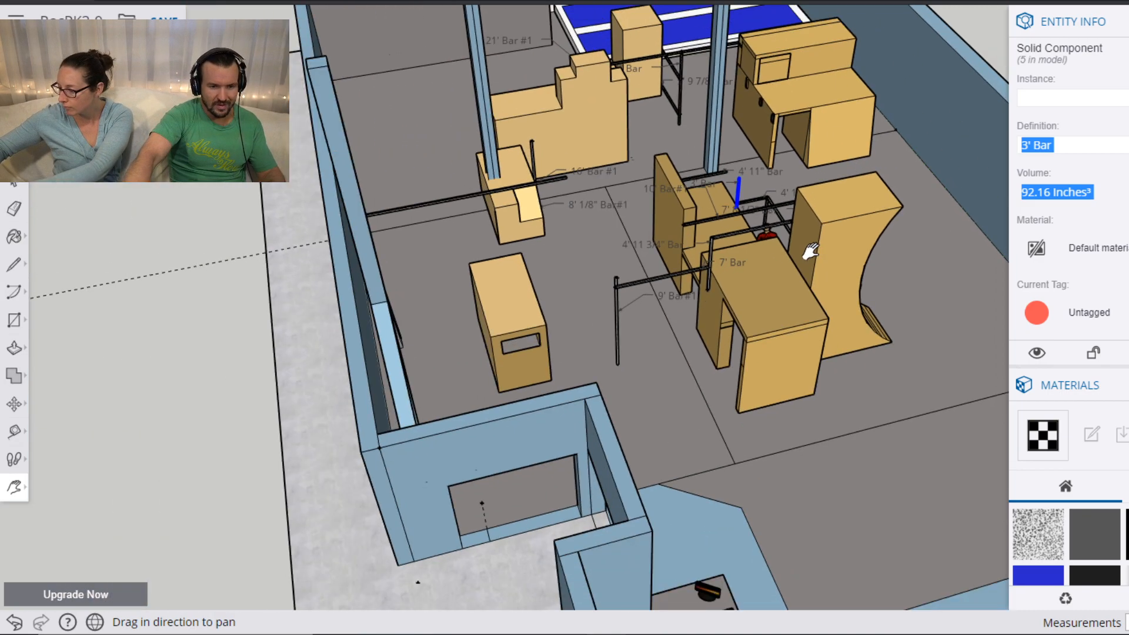
{"action": "left_click_drag", "start_coordinate": [885, 212], "coordinate": [466, 345]}
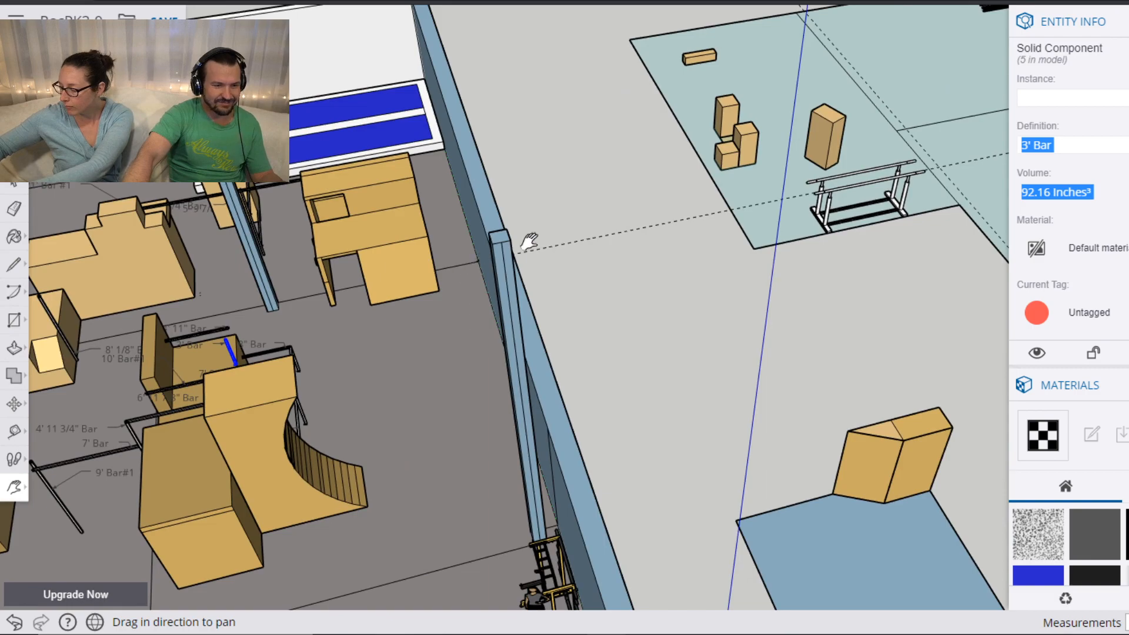
{"action": "left_click_drag", "start_coordinate": [416, 300], "coordinate": [612, 262]}
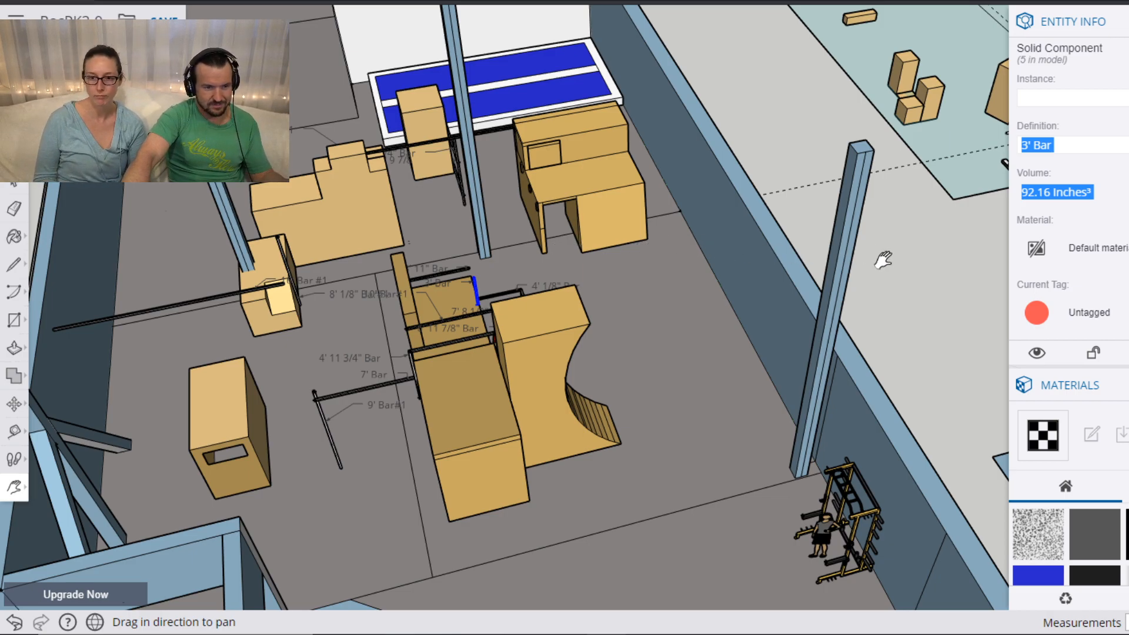
{"action": "left_click_drag", "start_coordinate": [903, 196], "coordinate": [886, 154]}
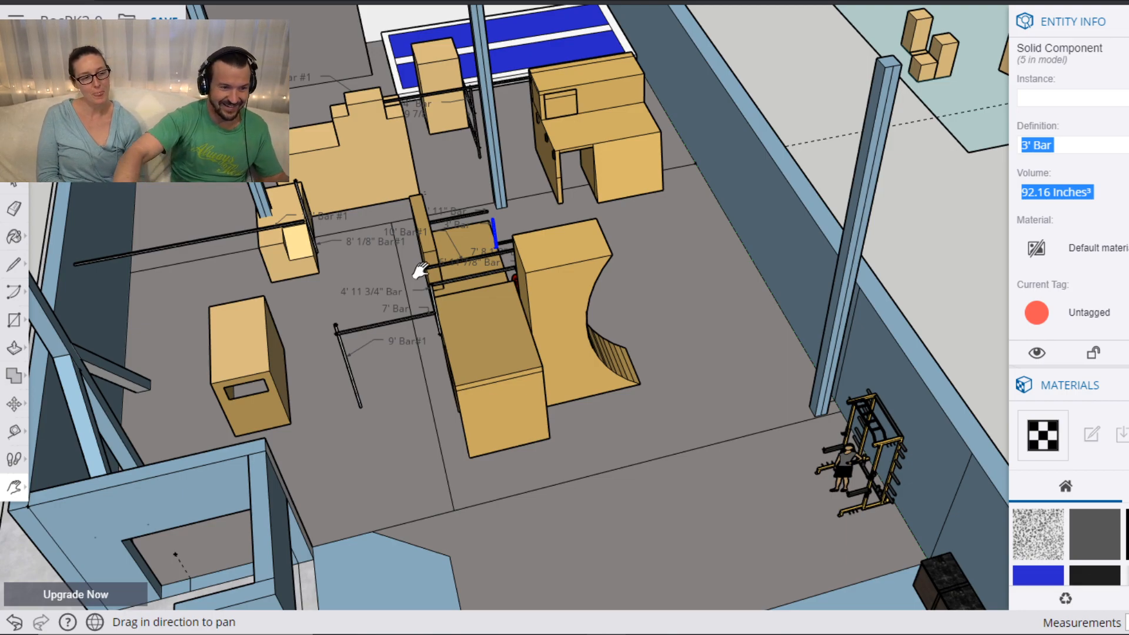
{"action": "left_click_drag", "start_coordinate": [847, 229], "coordinate": [529, 252]}
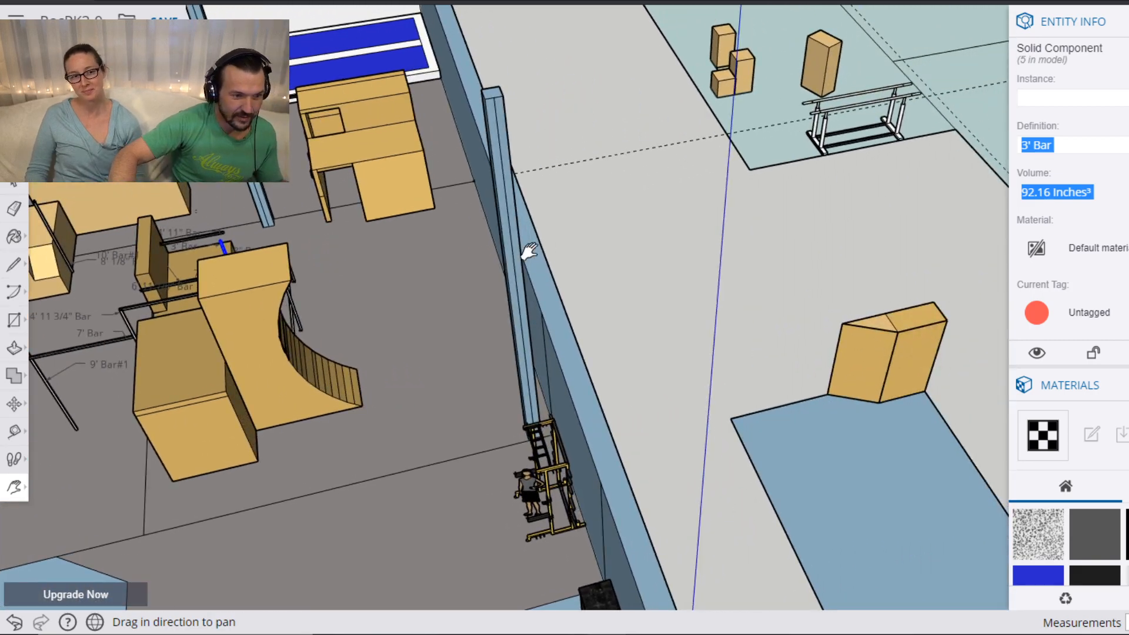
{"action": "left_click_drag", "start_coordinate": [406, 261], "coordinate": [597, 151]}
{"action": "left_click_drag", "start_coordinate": [422, 244], "coordinate": [521, 239]}
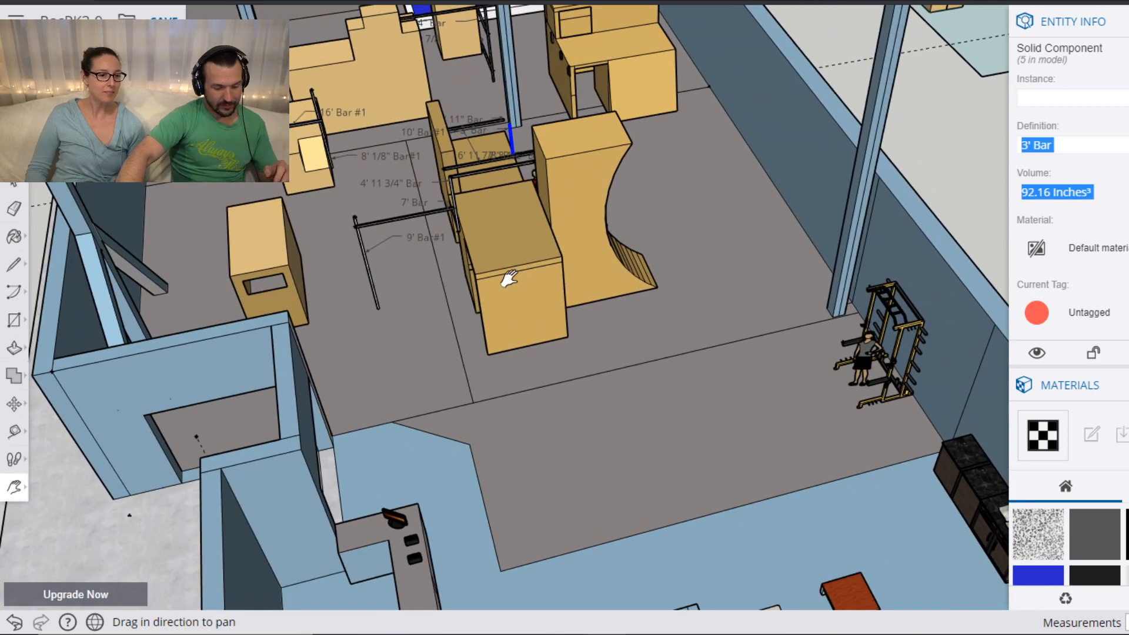
Examine the bar structure around the platform from the opposite side, including the 9' and 7' bars.
{"action": "key", "text": "o"}
{"action": "left_click_drag", "start_coordinate": [511, 278], "coordinate": [661, 461]}
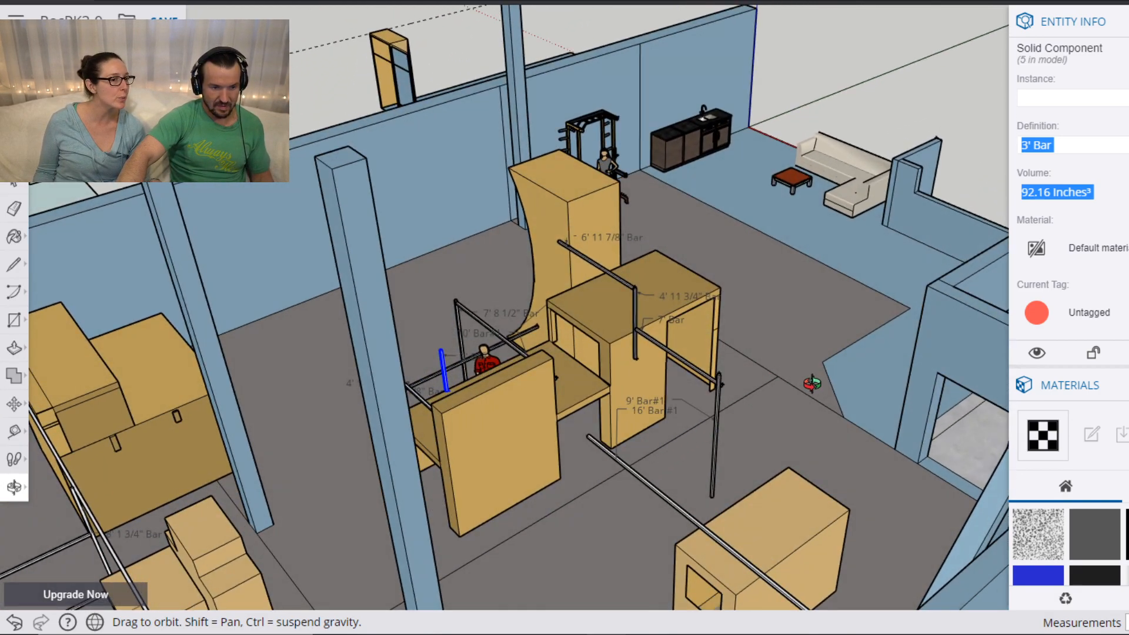
{"action": "left_click_drag", "start_coordinate": [781, 355], "coordinate": [650, 364]}
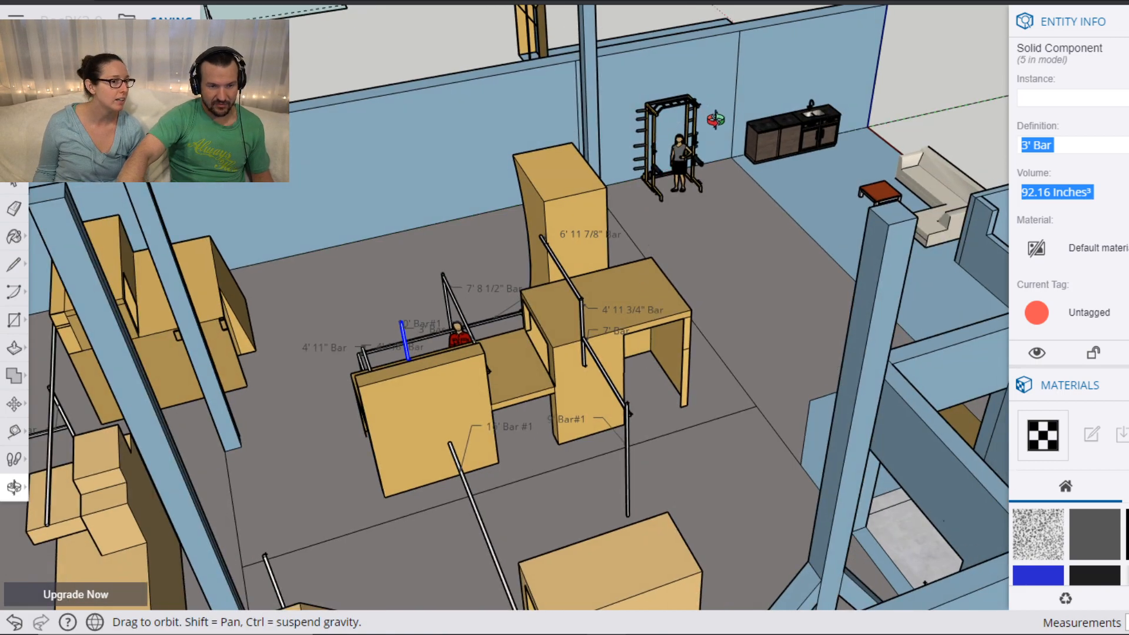
{"action": "left_click_drag", "start_coordinate": [704, 344], "coordinate": [472, 274]}
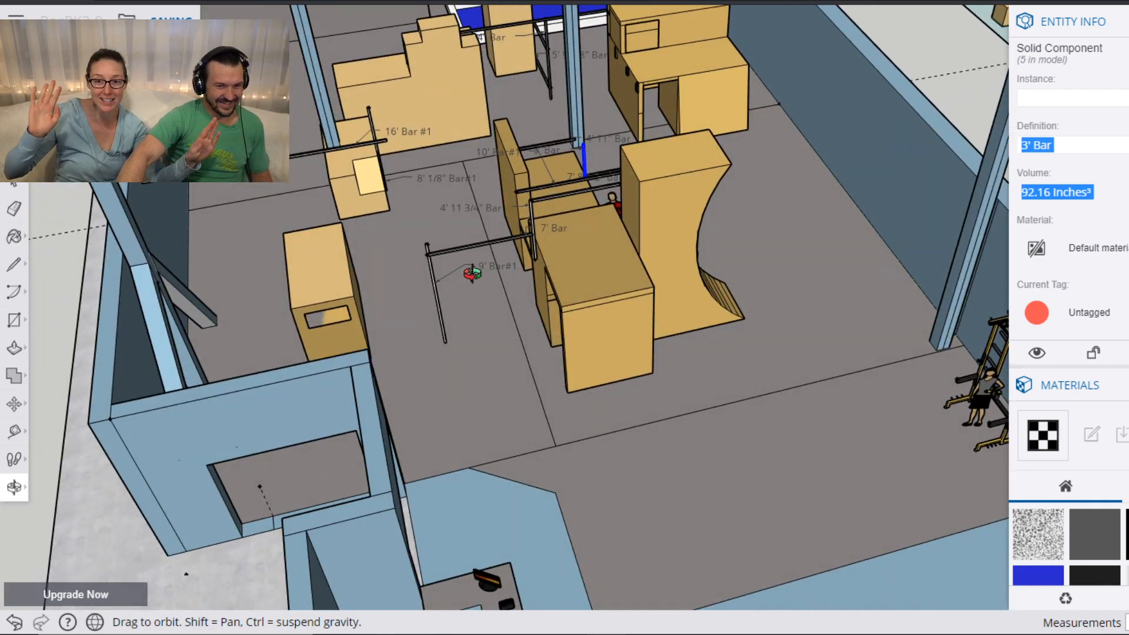
{"action": "scroll", "coordinate": [464, 294], "scroll_direction": "up", "scroll_amount": 3}
{"action": "scroll", "coordinate": [471, 307], "scroll_direction": "up", "scroll_amount": 3}
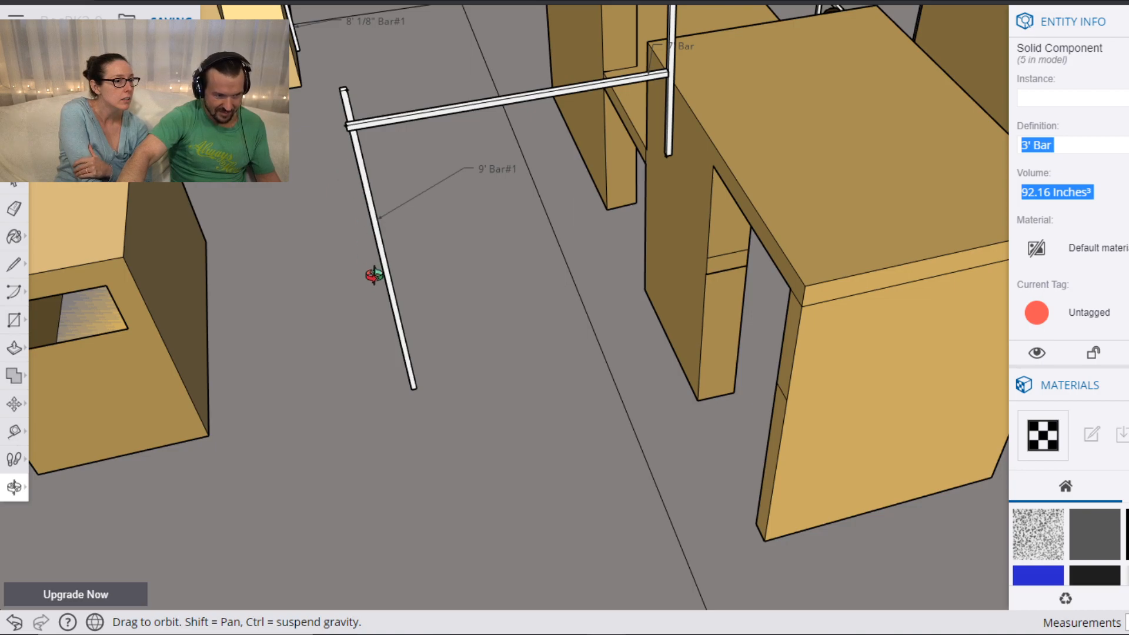
{"action": "left_click_drag", "start_coordinate": [334, 219], "coordinate": [580, 262]}
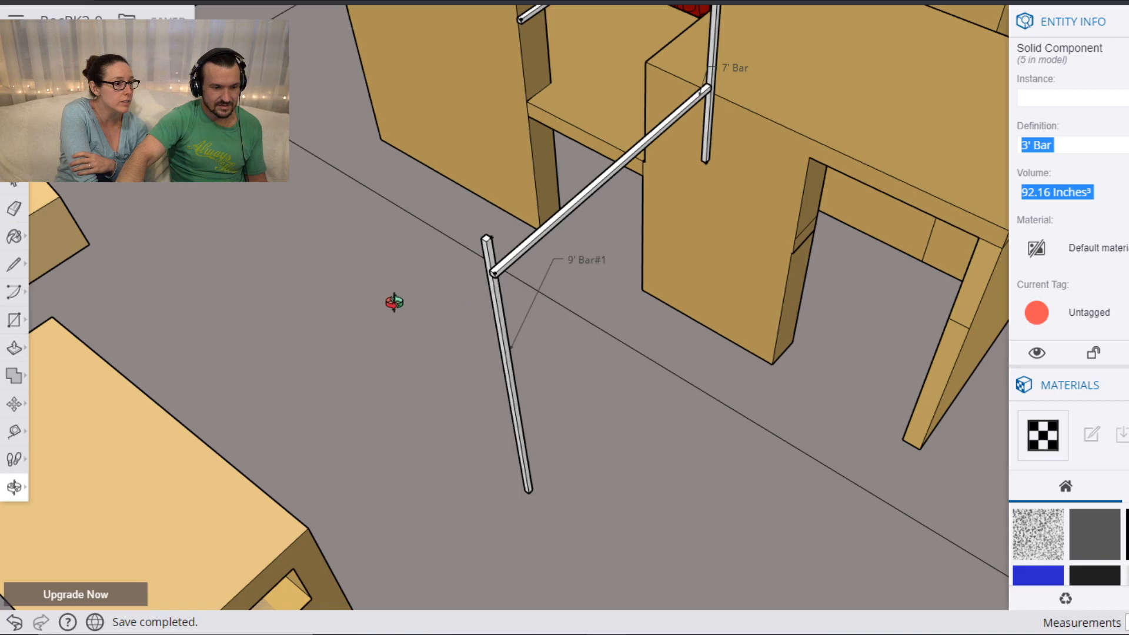
{"action": "scroll", "coordinate": [426, 269], "scroll_direction": "down", "scroll_amount": 3}
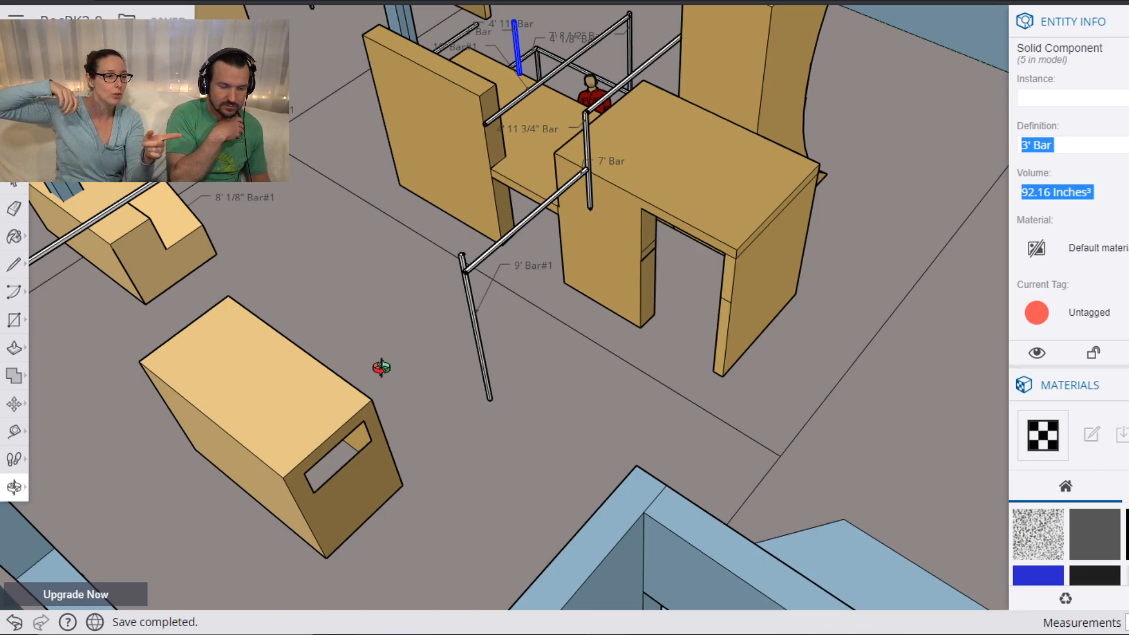
Examine the stepped boxes, the low box at the column and the 16' bar along the wall.
{"action": "key", "text": "h"}
{"action": "mouse_move", "coordinate": [204, 228]}
{"action": "left_mouse_down"}
{"action": "mouse_move", "coordinate": [721, 324]}
{"action": "mouse_move", "coordinate": [786, 407]}
{"action": "left_mouse_up"}
{"action": "key", "text": "o"}
{"action": "left_click_drag", "start_coordinate": [551, 363], "coordinate": [651, 339]}
{"action": "scroll", "coordinate": [629, 341], "scroll_direction": "up", "scroll_amount": 5}
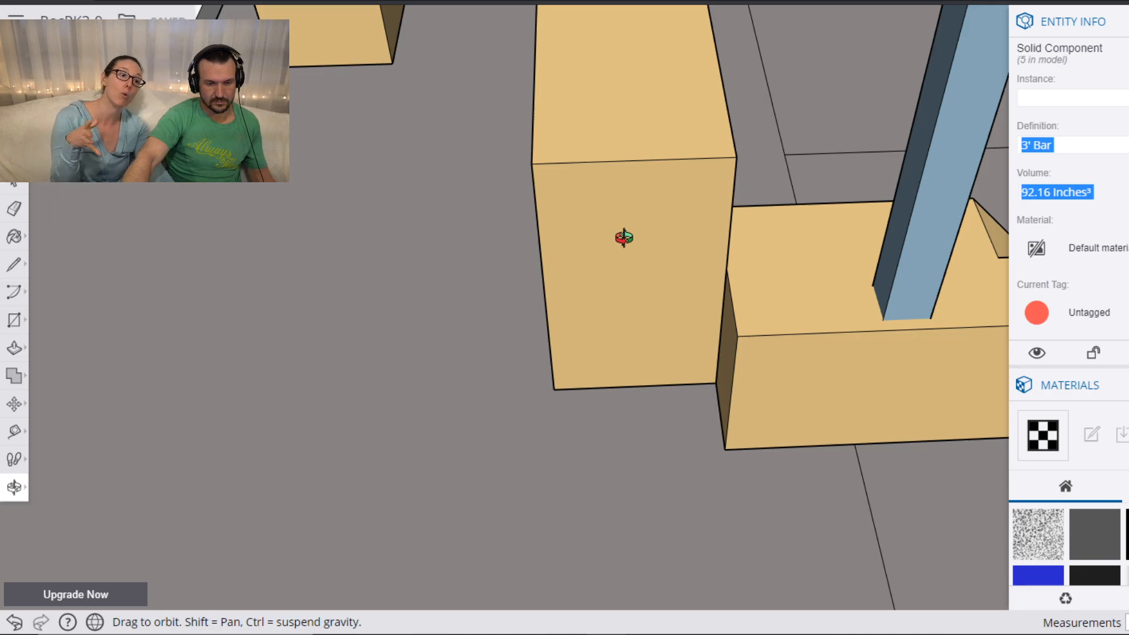
{"action": "left_click_drag", "start_coordinate": [345, 253], "coordinate": [590, 247]}
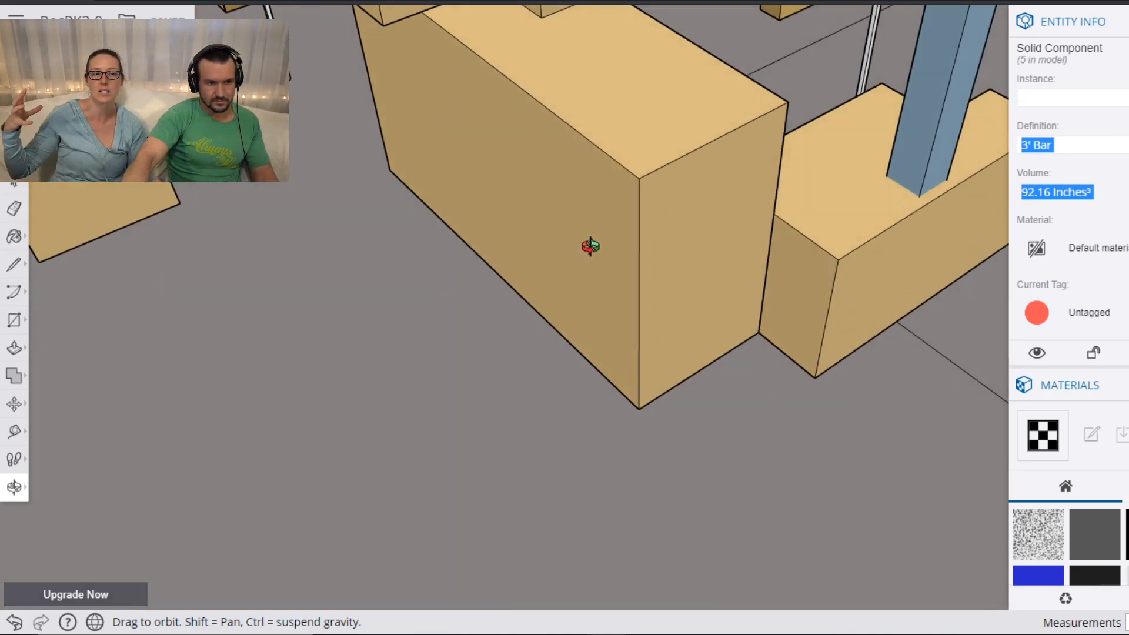
{"action": "scroll", "coordinate": [590, 247], "scroll_direction": "down", "scroll_amount": 5}
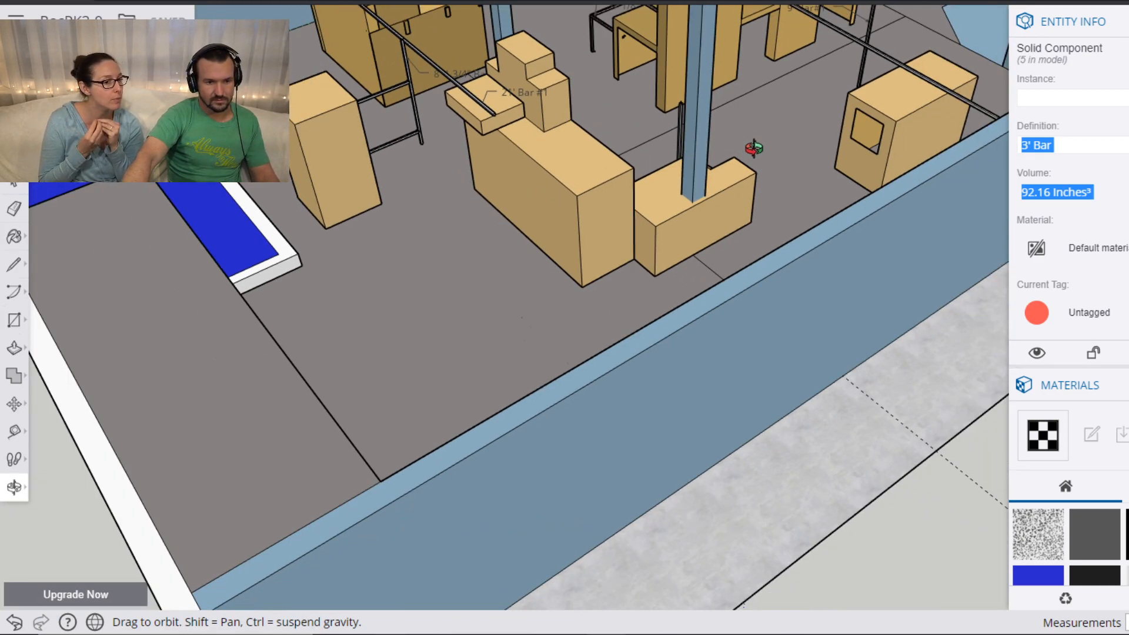
{"action": "left_click_drag", "start_coordinate": [753, 144], "coordinate": [851, 87]}
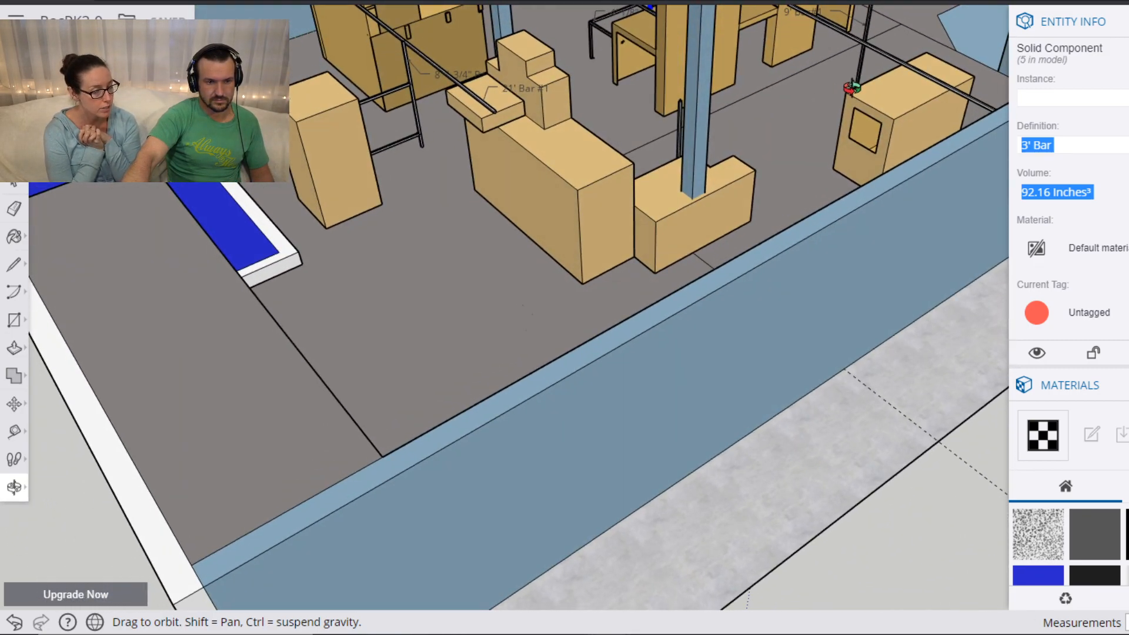
{"action": "left_click_drag", "start_coordinate": [850, 88], "coordinate": [529, 116]}
{"action": "left_click_drag", "start_coordinate": [865, 168], "coordinate": [887, 547]}
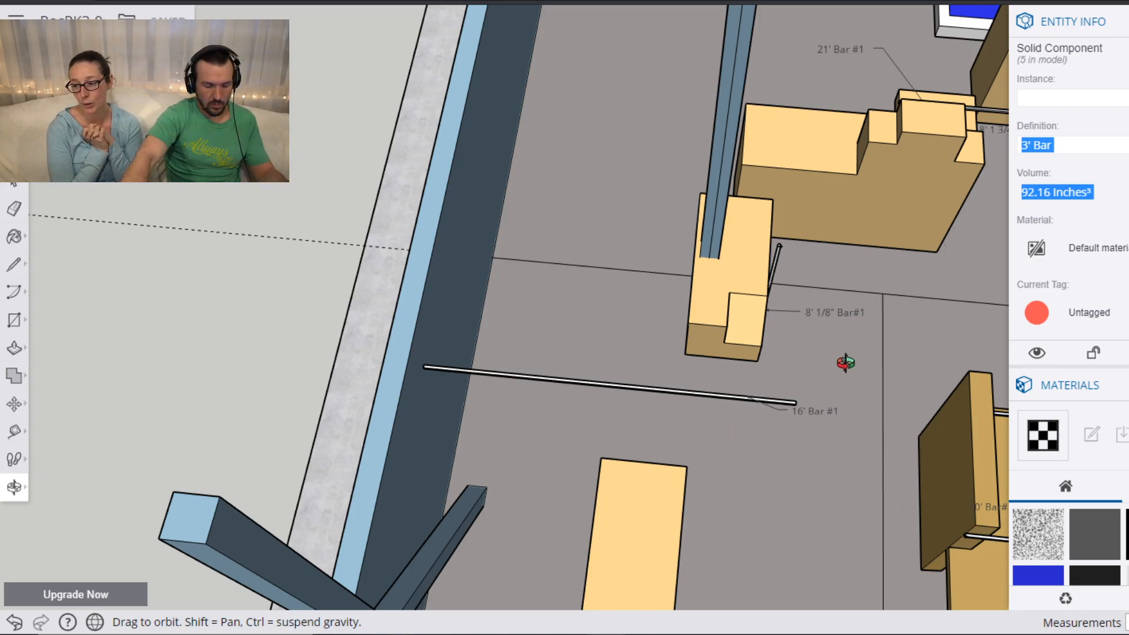
Move the 16' bar by its end corner to the notch of the low box at the column.
{"action": "left_click_drag", "start_coordinate": [859, 365], "coordinate": [565, 338]}
{"action": "key", "text": "space"}
{"action": "left_click", "coordinate": [508, 363]}
{"action": "scroll", "coordinate": [515, 357], "scroll_direction": "up", "scroll_amount": 5}
{"action": "key", "text": "m"}
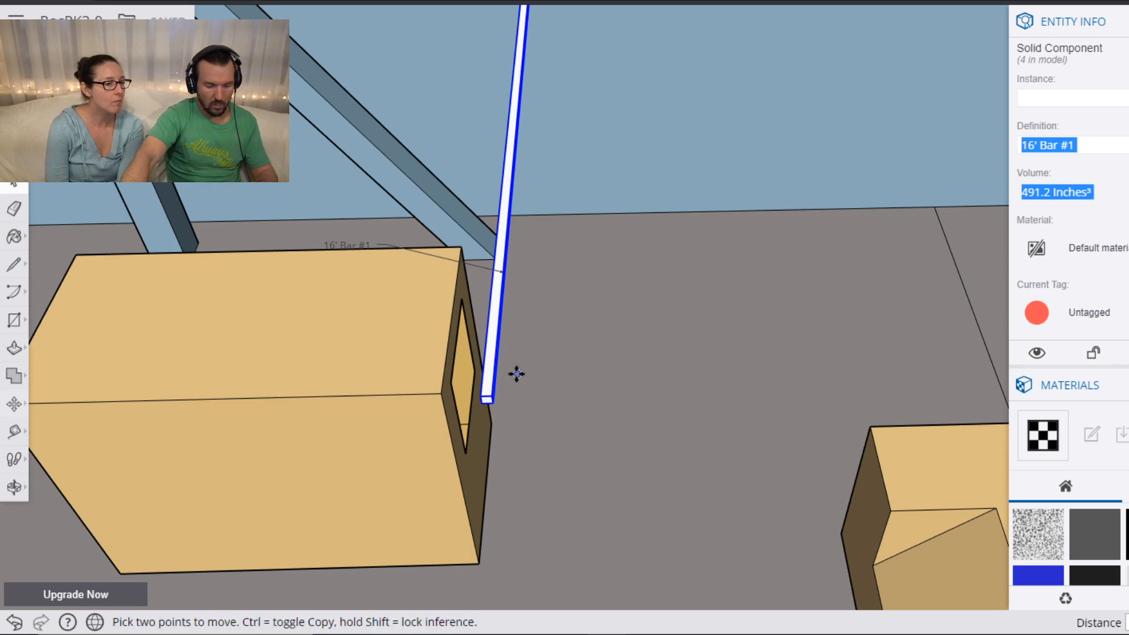
{"action": "left_click", "coordinate": [488, 400]}
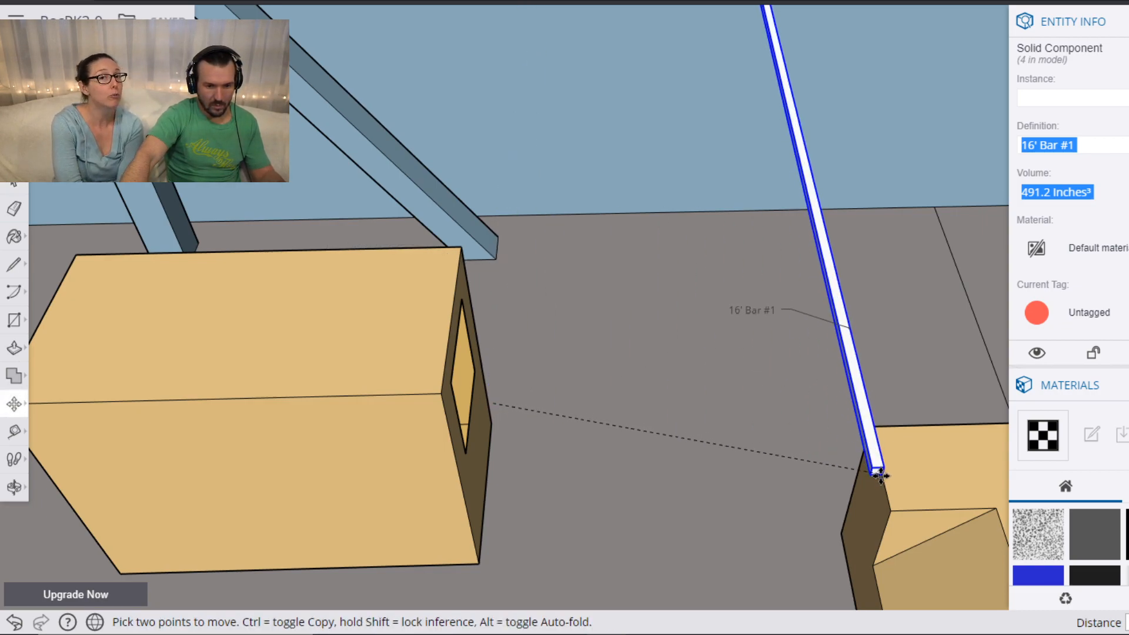
{"action": "left_click", "coordinate": [882, 499]}
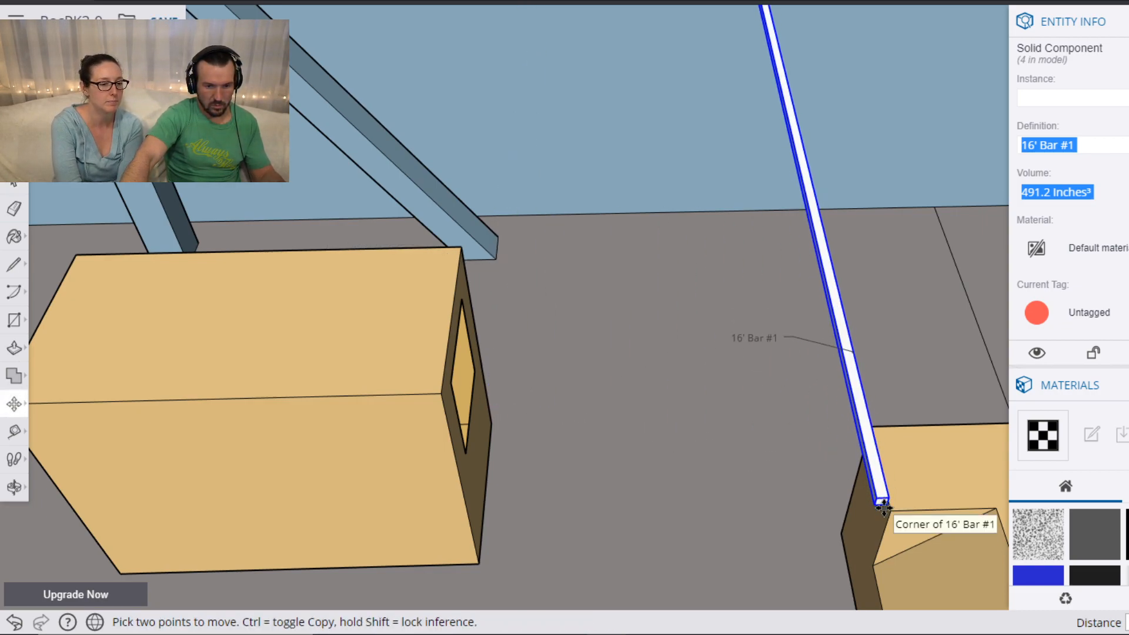
Reposition the end of the 16' bar at the low box's top corner and shift it partway along the top edge.
{"action": "left_click", "coordinate": [883, 501]}
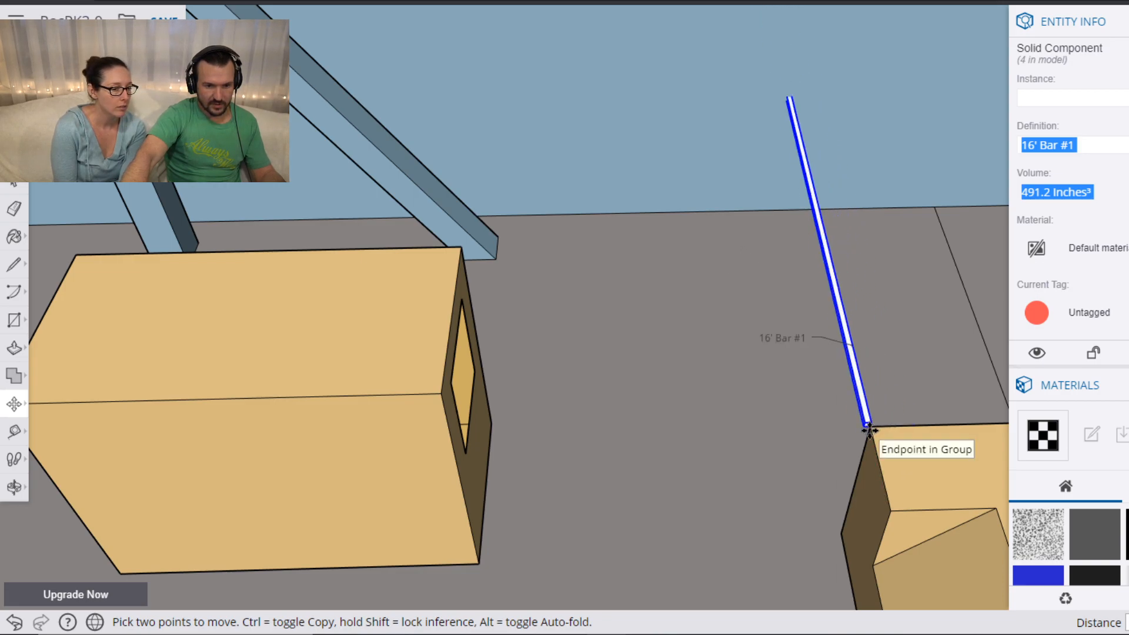
{"action": "scroll", "coordinate": [870, 426], "scroll_direction": "up", "scroll_amount": 5}
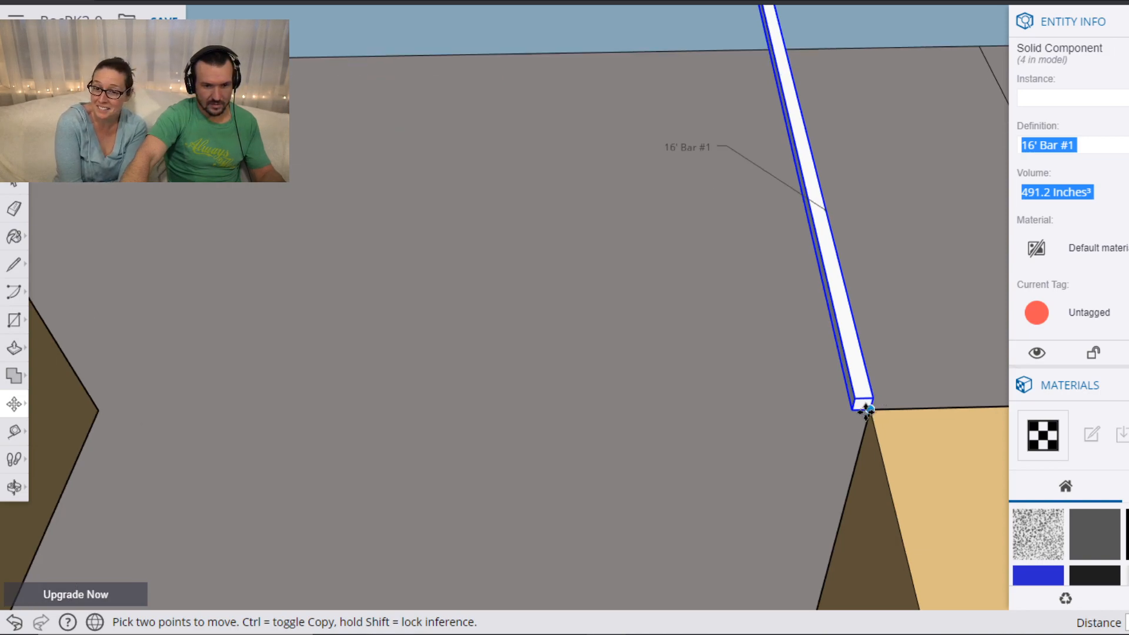
{"action": "middle_click_drag", "start_coordinate": [855, 418], "coordinate": [775, 278], "text": "shift"}
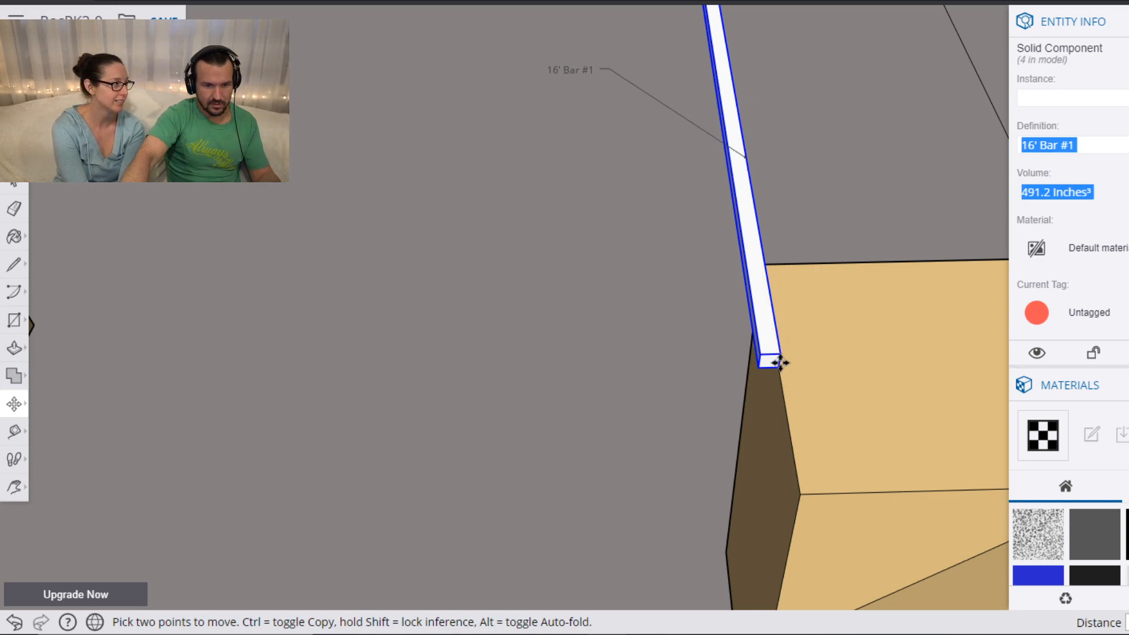
{"action": "left_click", "coordinate": [779, 362]}
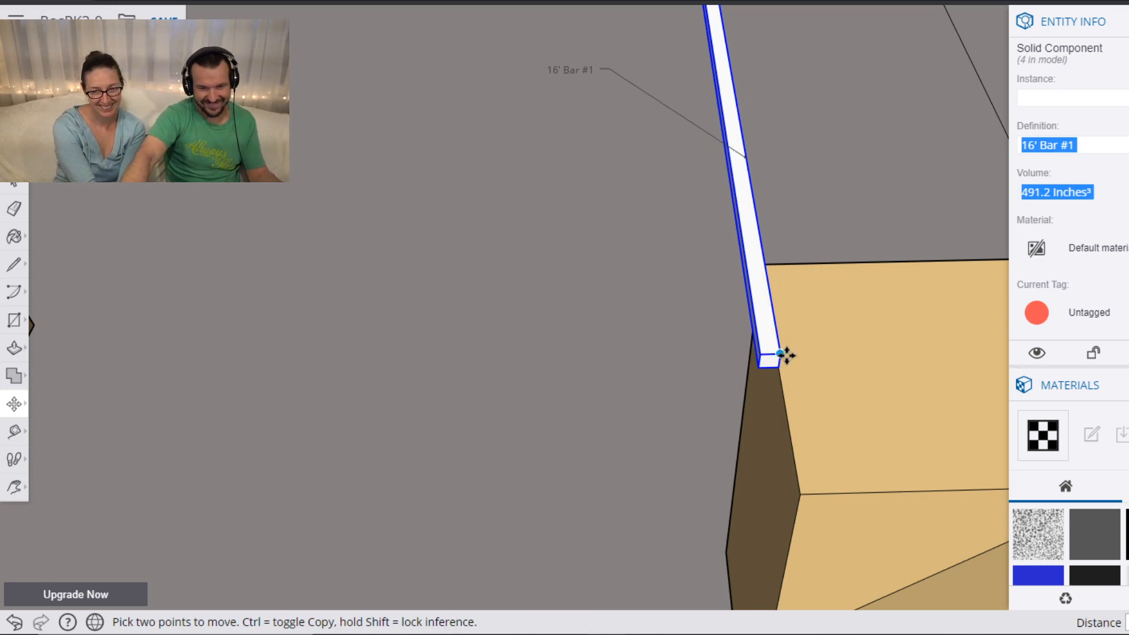
Rotate the 16' bar horizontally about its end on the low box so it spans towards the tunnel box.
{"action": "key", "text": "q"}
{"action": "left_click", "coordinate": [780, 353]}
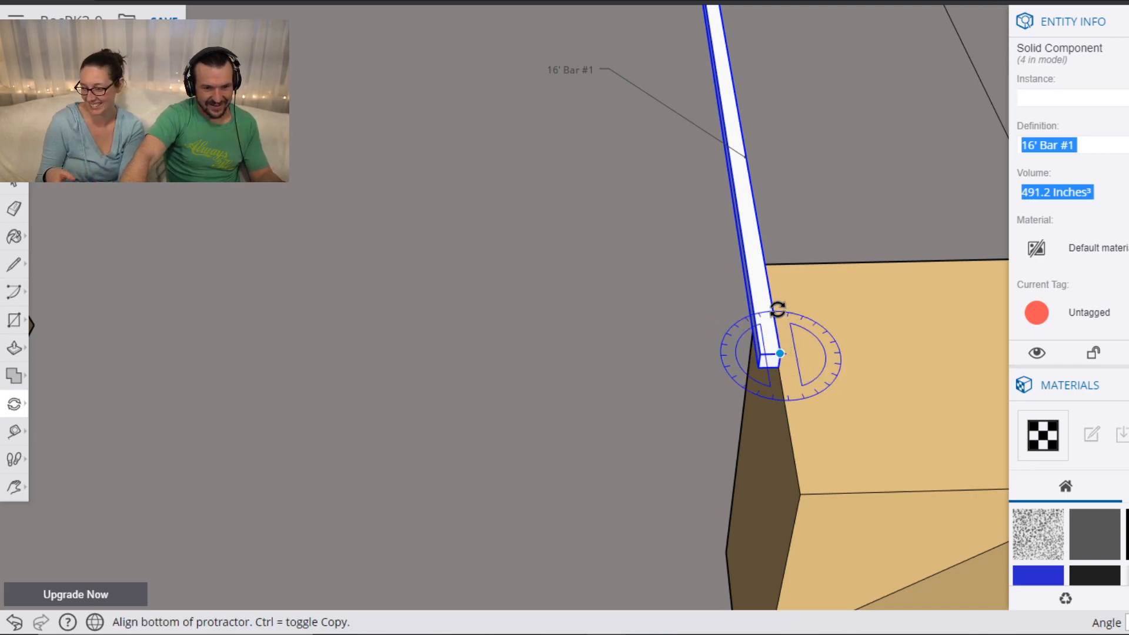
{"action": "left_click", "coordinate": [774, 306]}
{"action": "left_click", "coordinate": [715, 353]}
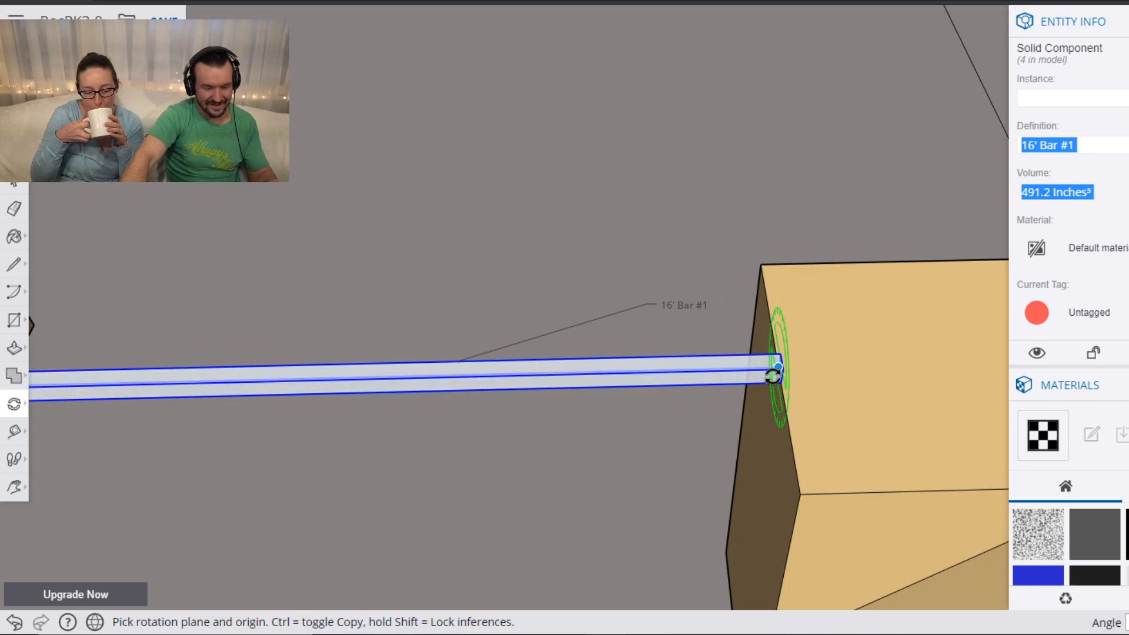
Slide the 16' bar lengthwise so its end overlaps the top of the low box.
{"action": "key", "text": "m"}
{"action": "left_click_drag", "start_coordinate": [787, 385], "coordinate": [874, 382]}
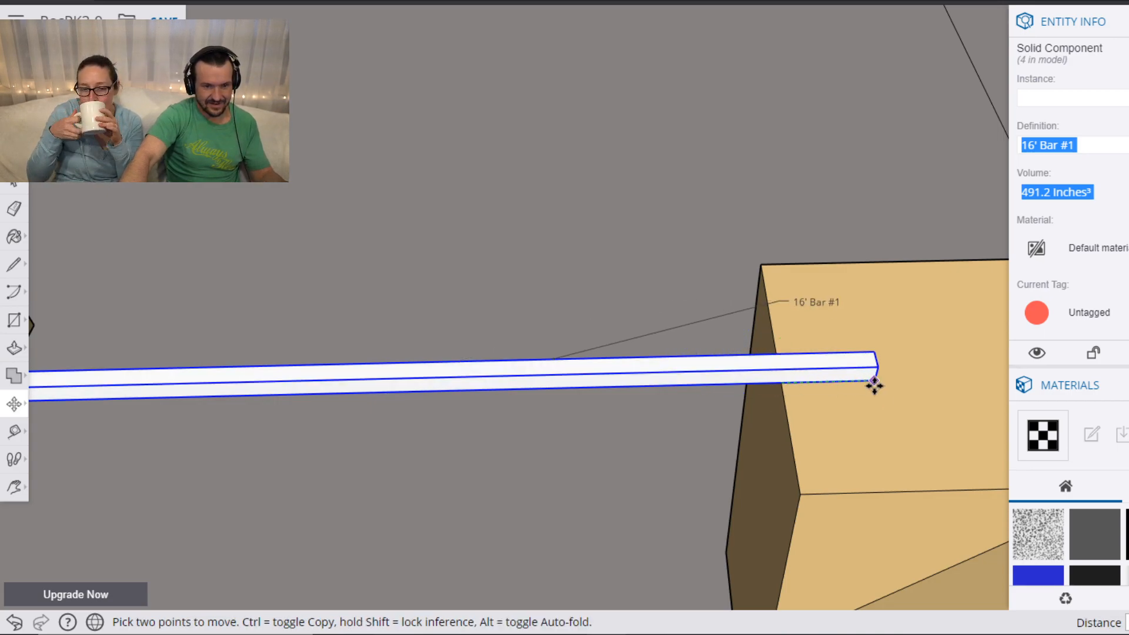
{"action": "scroll", "coordinate": [813, 368], "scroll_direction": "down", "scroll_amount": 3}
{"action": "scroll", "coordinate": [780, 378], "scroll_direction": "down", "scroll_amount": 2}
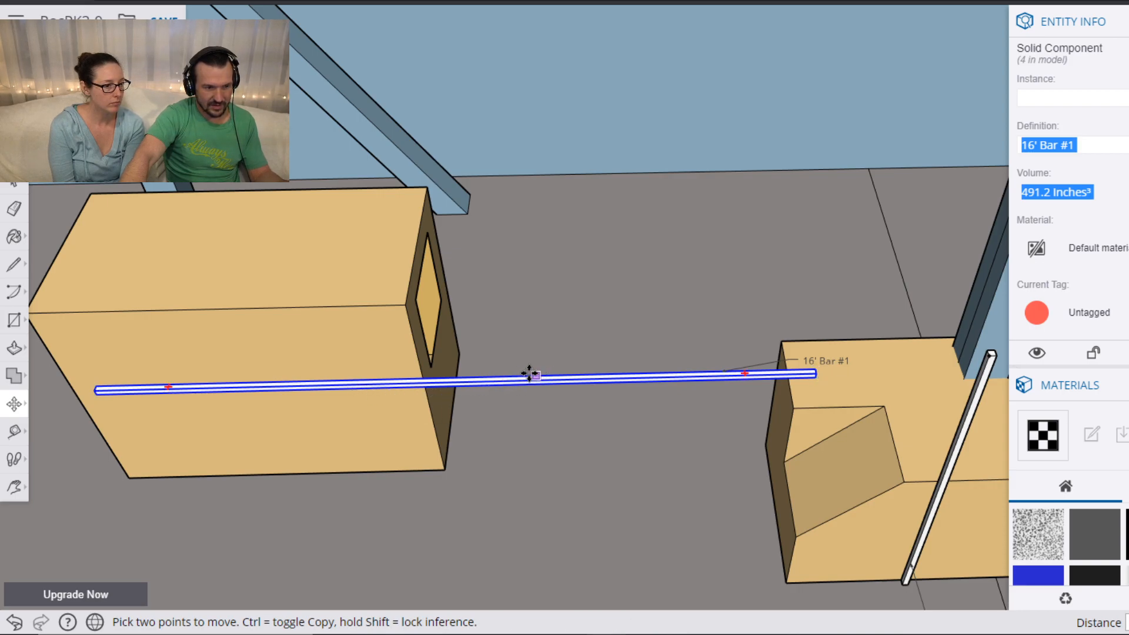
Raise the 16' bar straight up along the blue axis so it hangs above the boxes.
{"action": "scroll", "coordinate": [465, 380], "scroll_direction": "down", "scroll_amount": 3}
{"action": "scroll", "coordinate": [462, 382], "scroll_direction": "down", "scroll_amount": 2}
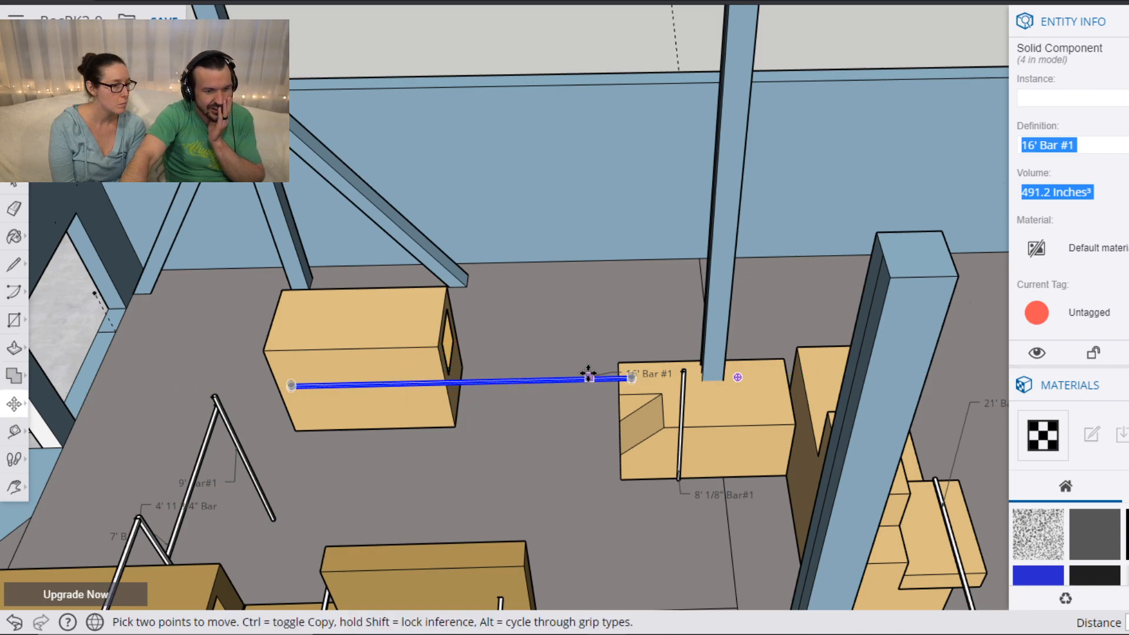
{"action": "left_click", "coordinate": [292, 389]}
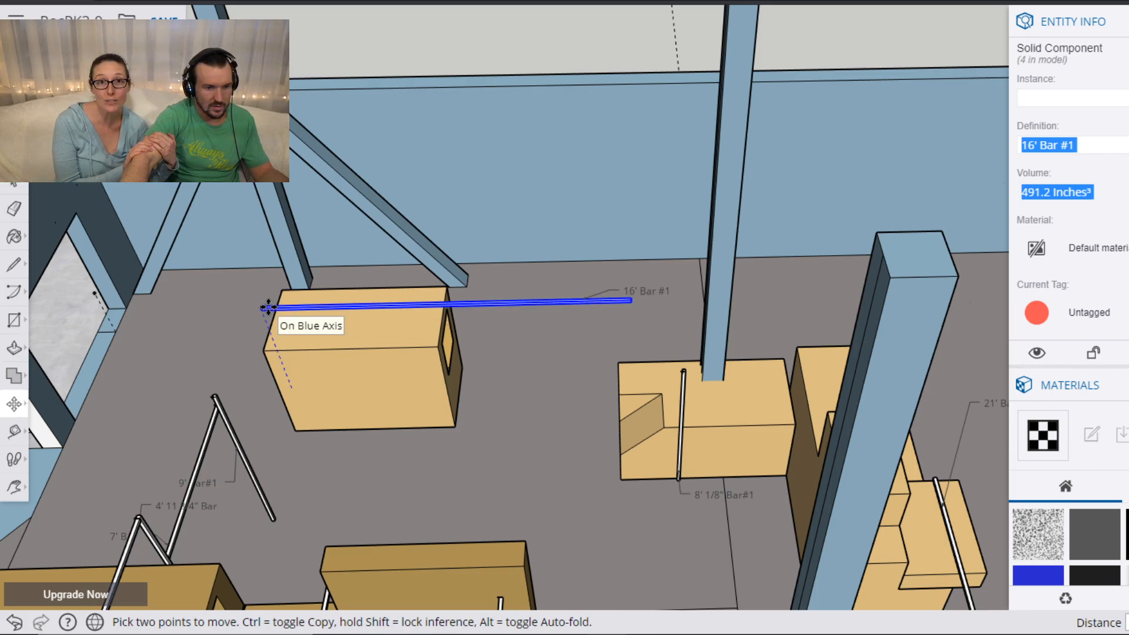
{"action": "left_click", "coordinate": [268, 307]}
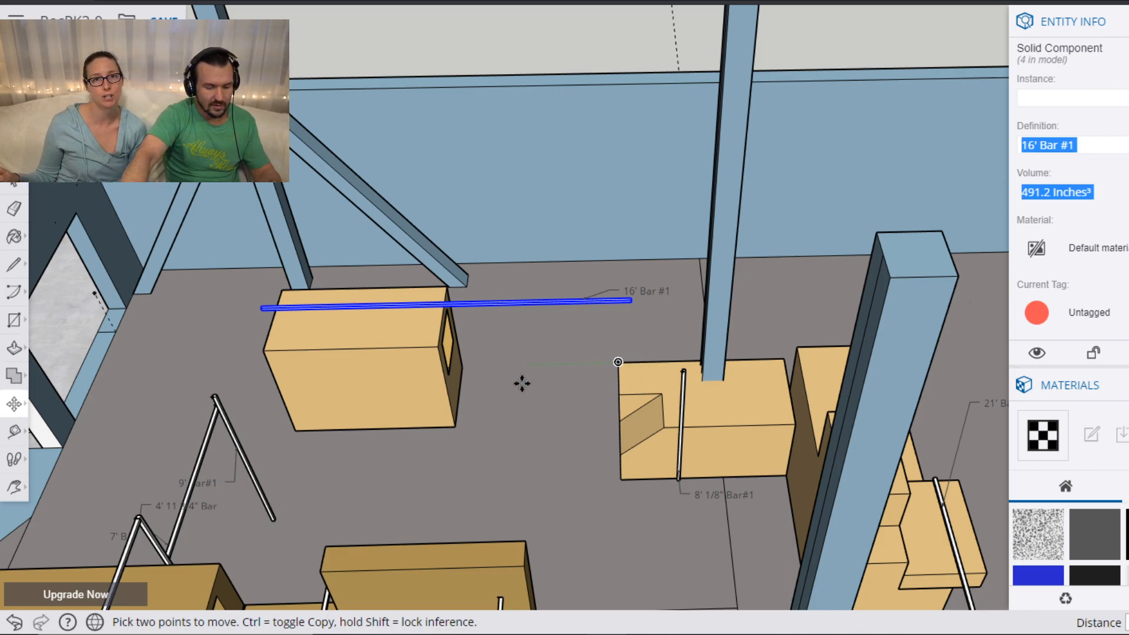
Move the upright 8' 1/8" bar from the low box's long side to the floor edge of its notched end face.
{"action": "middle_click_drag", "start_coordinate": [441, 386], "coordinate": [482, 456]}
{"action": "left_click_drag", "start_coordinate": [482, 456], "coordinate": [763, 430]}
{"action": "scroll", "coordinate": [762, 429], "scroll_direction": "up", "scroll_amount": 5}
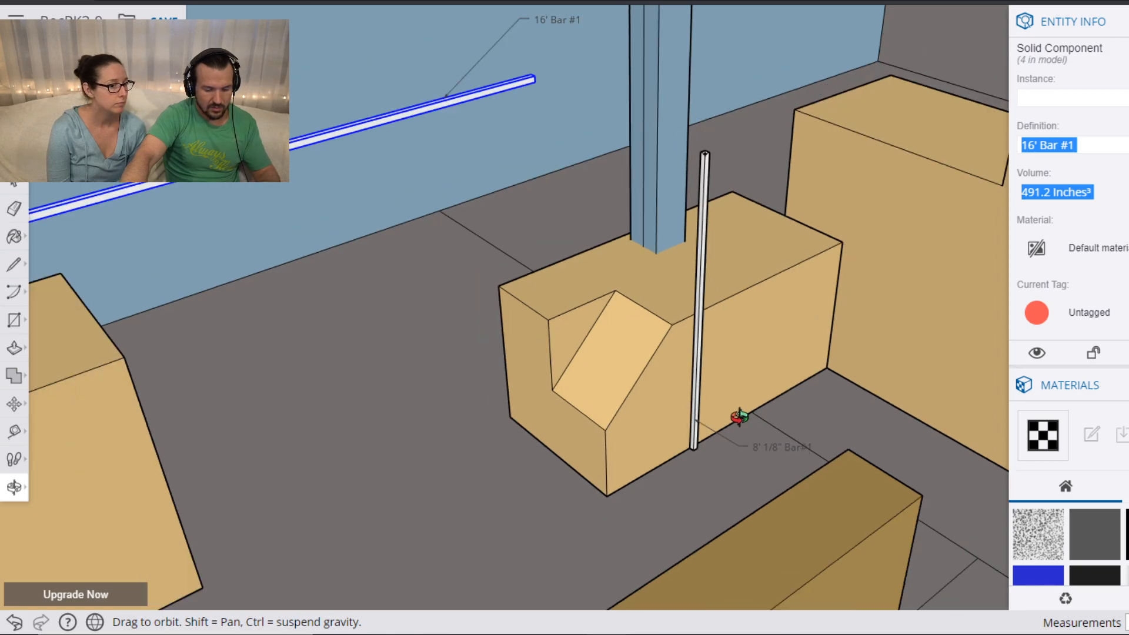
{"action": "key", "text": "m"}
{"action": "scroll", "coordinate": [703, 440], "scroll_direction": "up", "scroll_amount": 3}
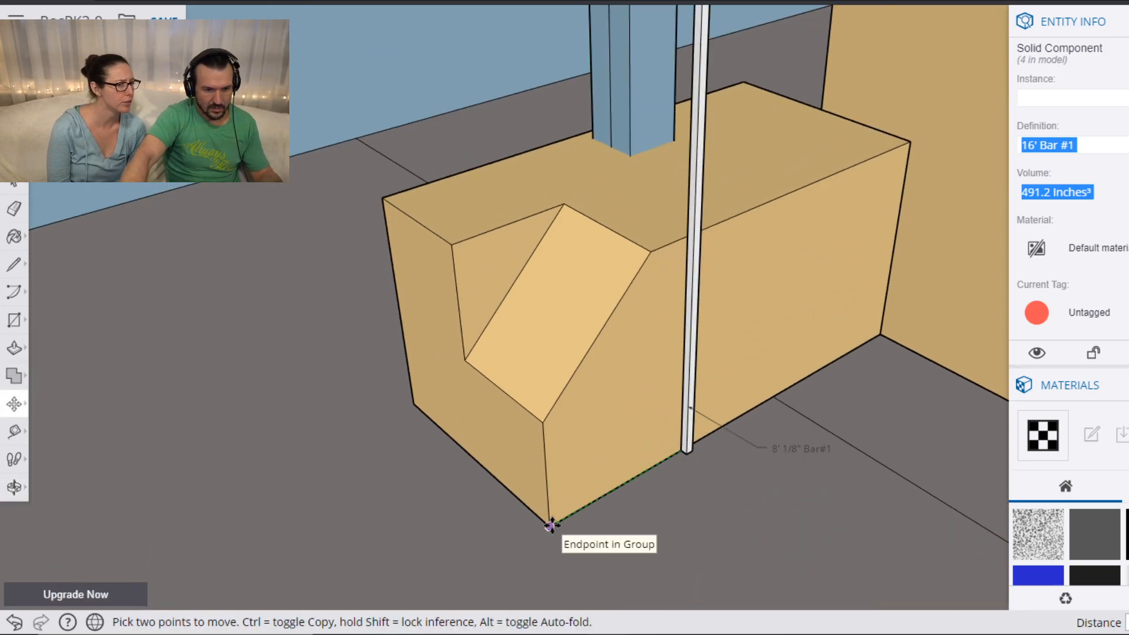
{"action": "scroll", "coordinate": [697, 421], "scroll_direction": "down", "scroll_amount": 2}
{"action": "key", "text": "space"}
{"action": "left_click", "coordinate": [692, 435]}
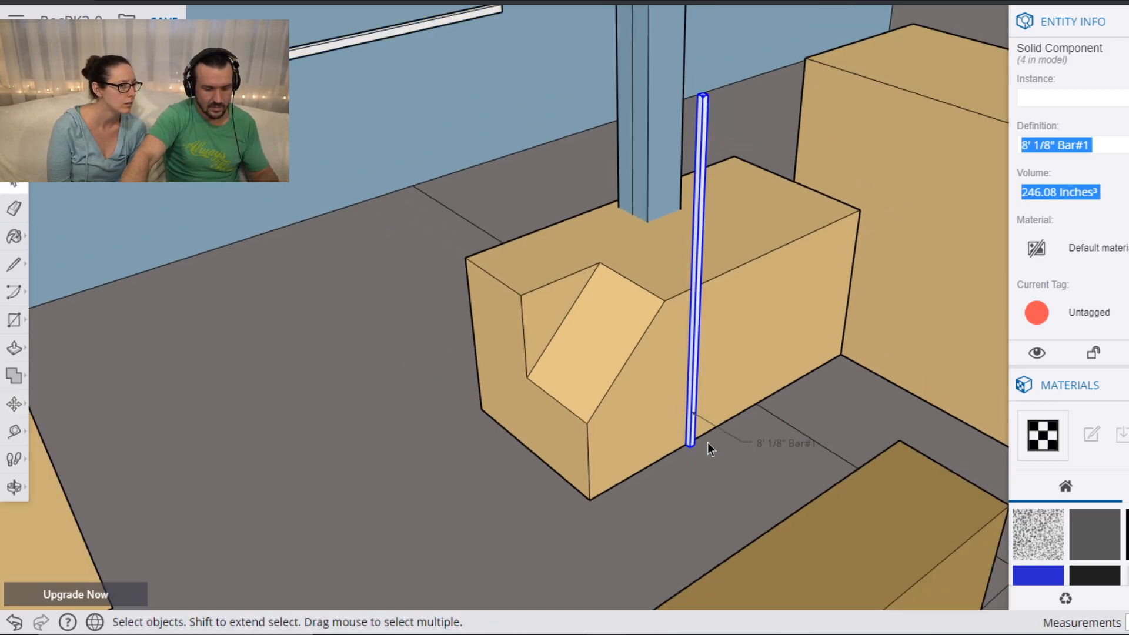
{"action": "key", "text": "m"}
{"action": "left_click", "coordinate": [682, 443]}
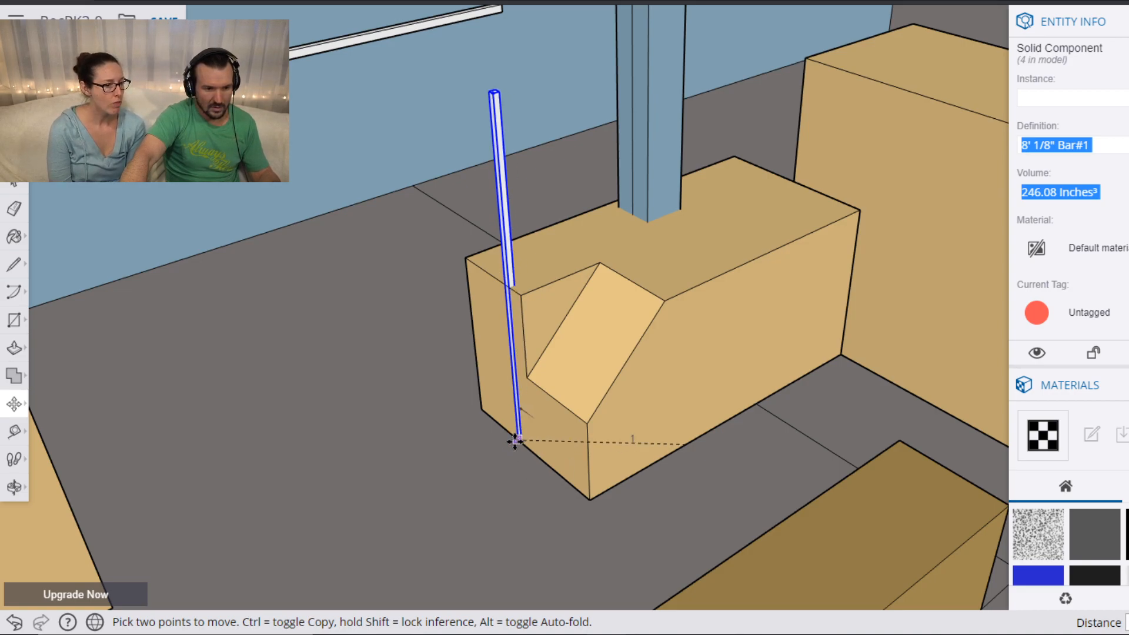
{"action": "left_click", "coordinate": [488, 449]}
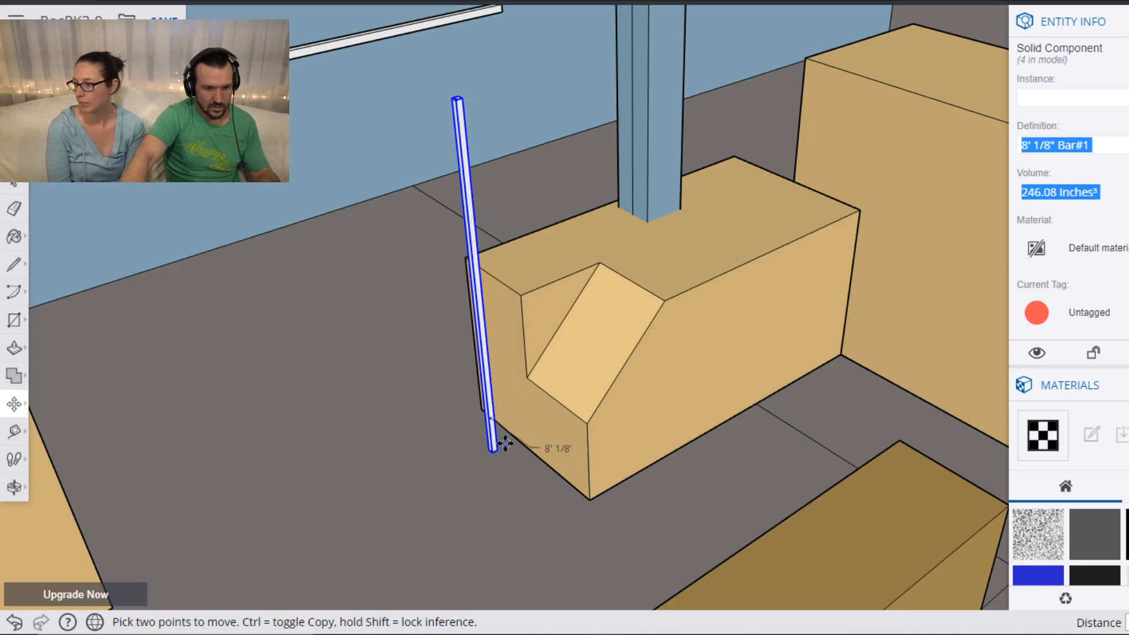
{"action": "left_click", "coordinate": [497, 448]}
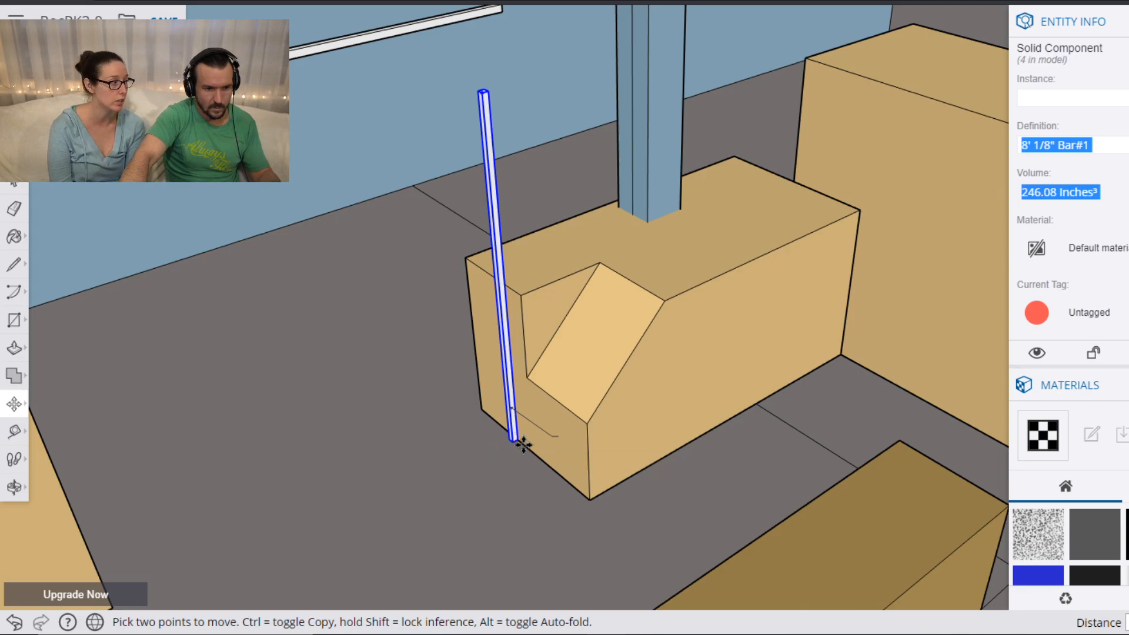
Raise the 8' 1/8" bar vertically off the floor along the end face of the low box.
{"action": "scroll", "coordinate": [540, 297], "scroll_direction": "down", "scroll_amount": 5}
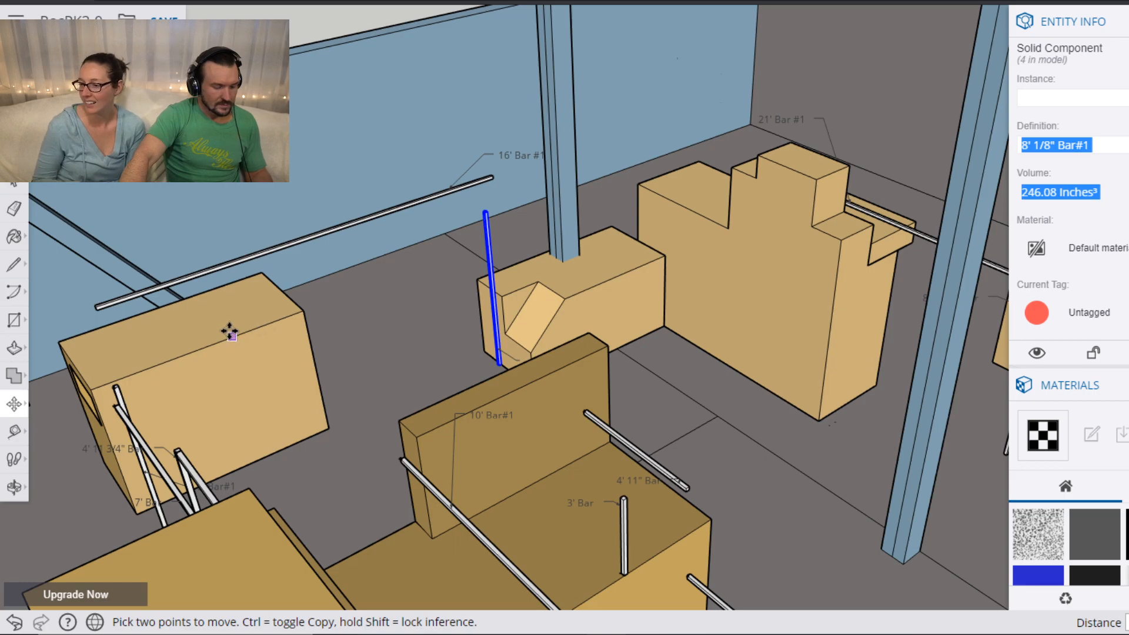
{"action": "key", "text": "h"}
{"action": "left_click_drag", "start_coordinate": [146, 315], "coordinate": [415, 387]}
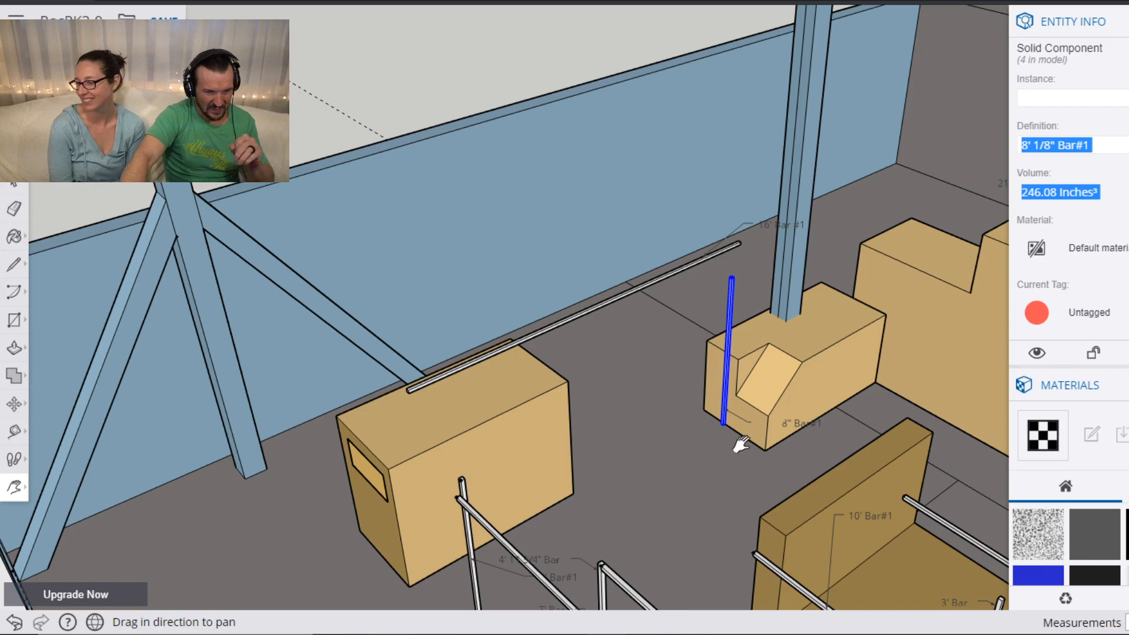
{"action": "scroll", "coordinate": [726, 432], "scroll_direction": "up", "scroll_amount": 6}
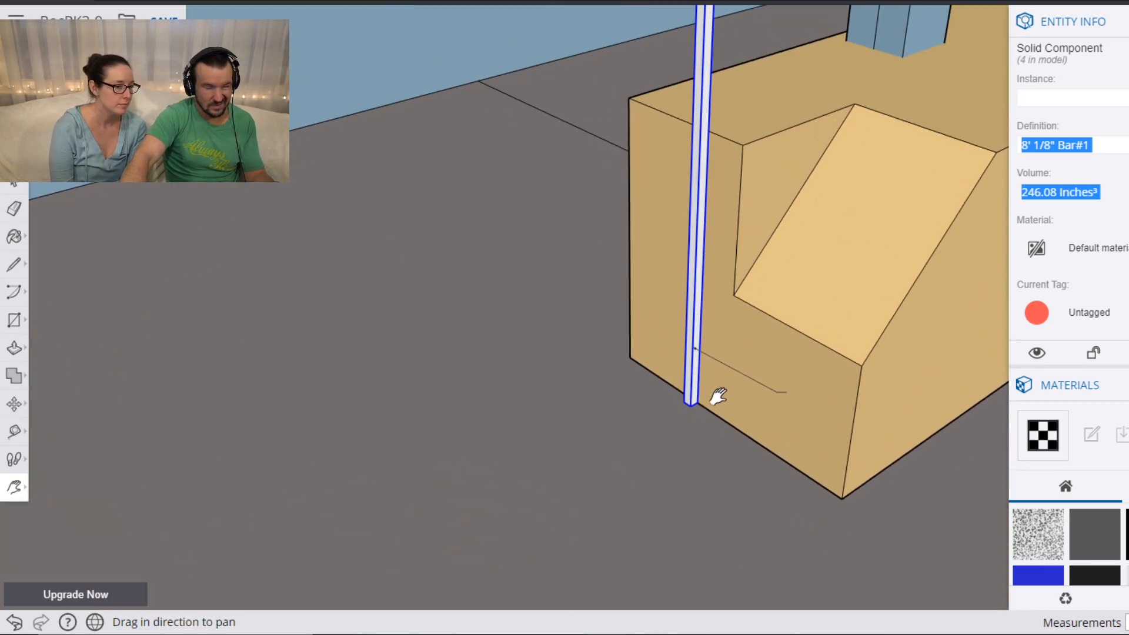
{"action": "key", "text": "m"}
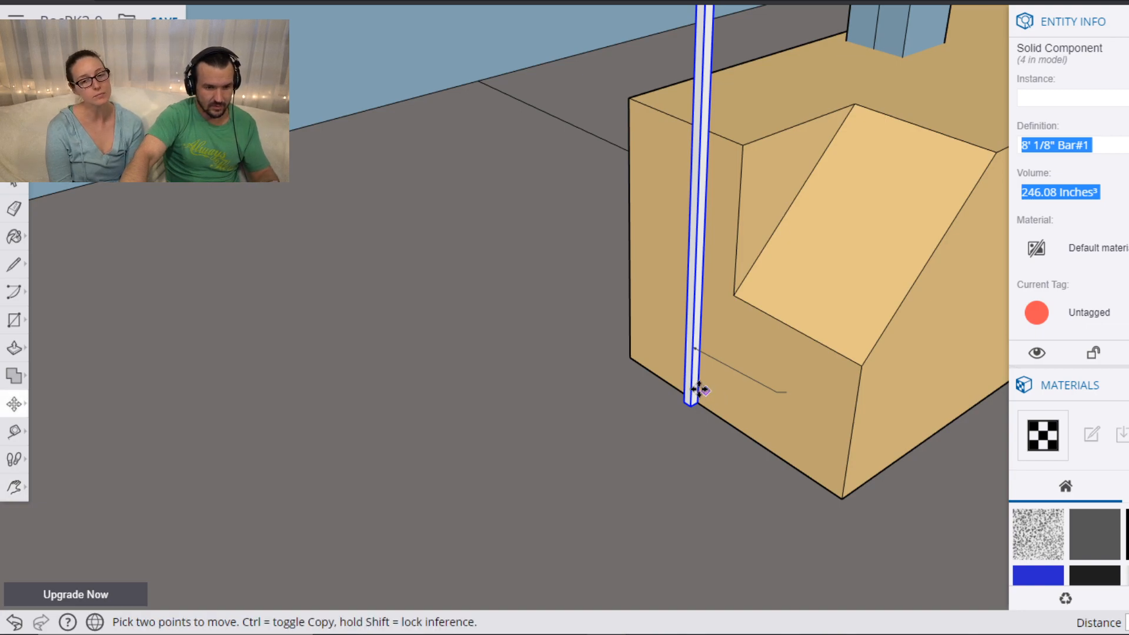
{"action": "left_click", "coordinate": [692, 401]}
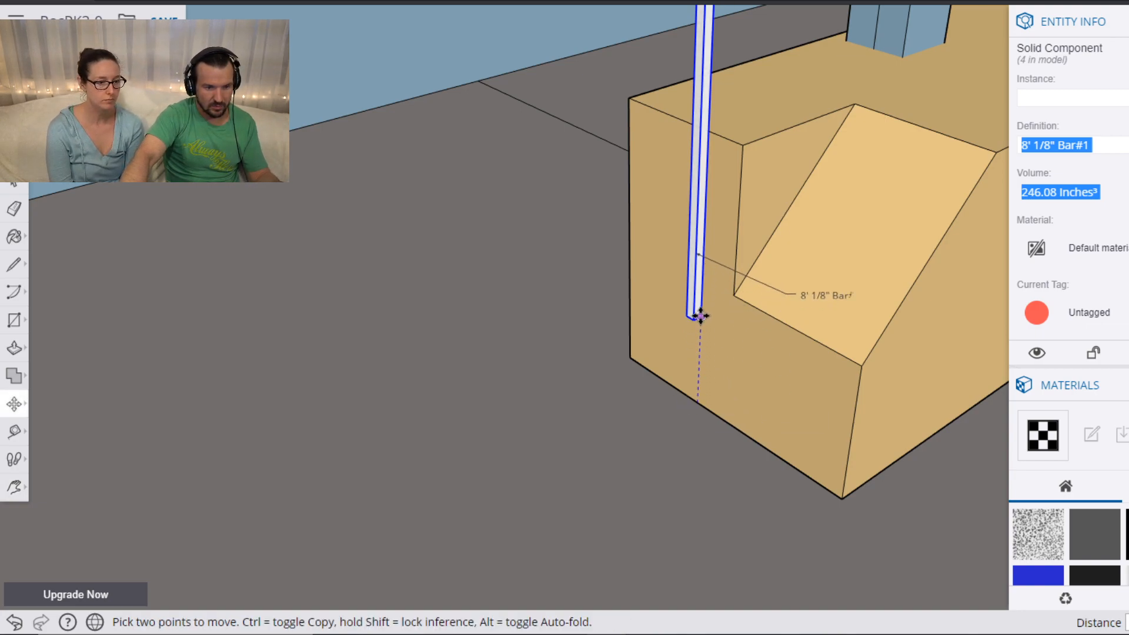
{"action": "left_click", "coordinate": [700, 312]}
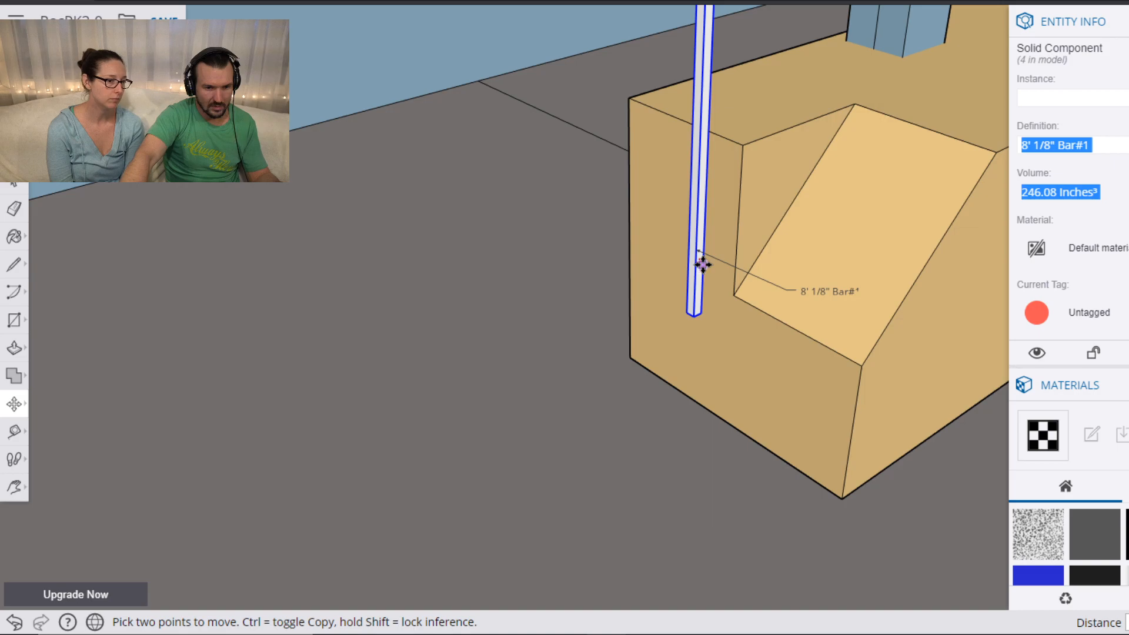
Examine the alignment of the upright 8' 1/8" bar with the 16' bar from above and across the gym.
{"action": "scroll", "coordinate": [702, 265], "scroll_direction": "down", "scroll_amount": 5}
{"action": "key", "text": "o"}
{"action": "left_click_drag", "start_coordinate": [617, 200], "coordinate": [686, 265]}
{"action": "scroll", "coordinate": [514, 255], "scroll_direction": "up", "scroll_amount": 3}
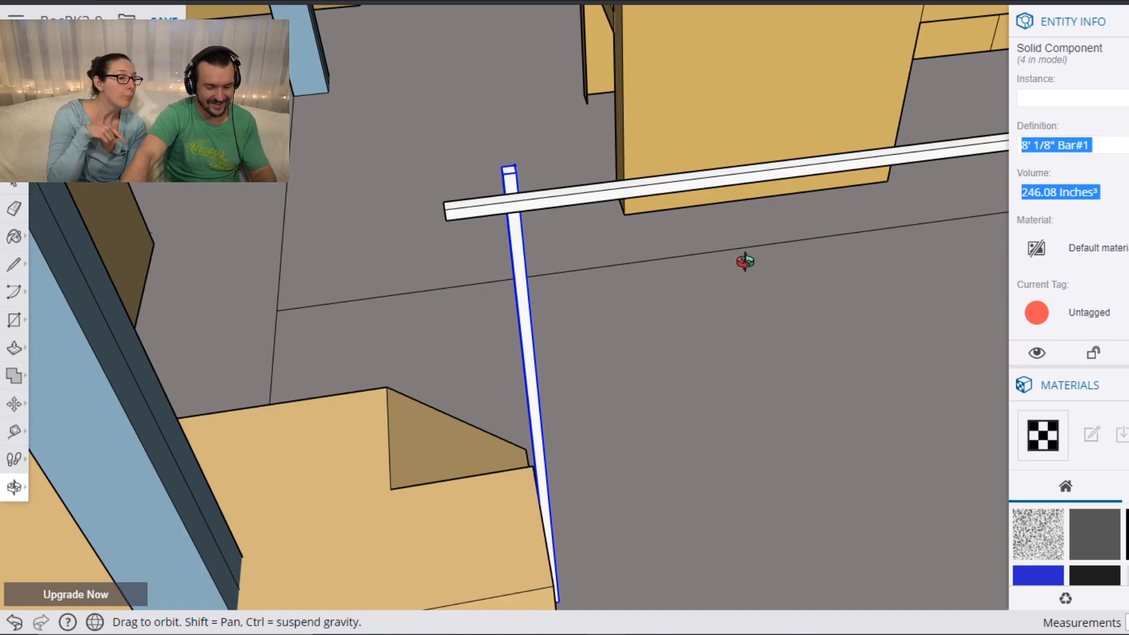
{"action": "scroll", "coordinate": [745, 260], "scroll_direction": "down", "scroll_amount": 5}
{"action": "left_click_drag", "start_coordinate": [747, 257], "coordinate": [773, 310]}
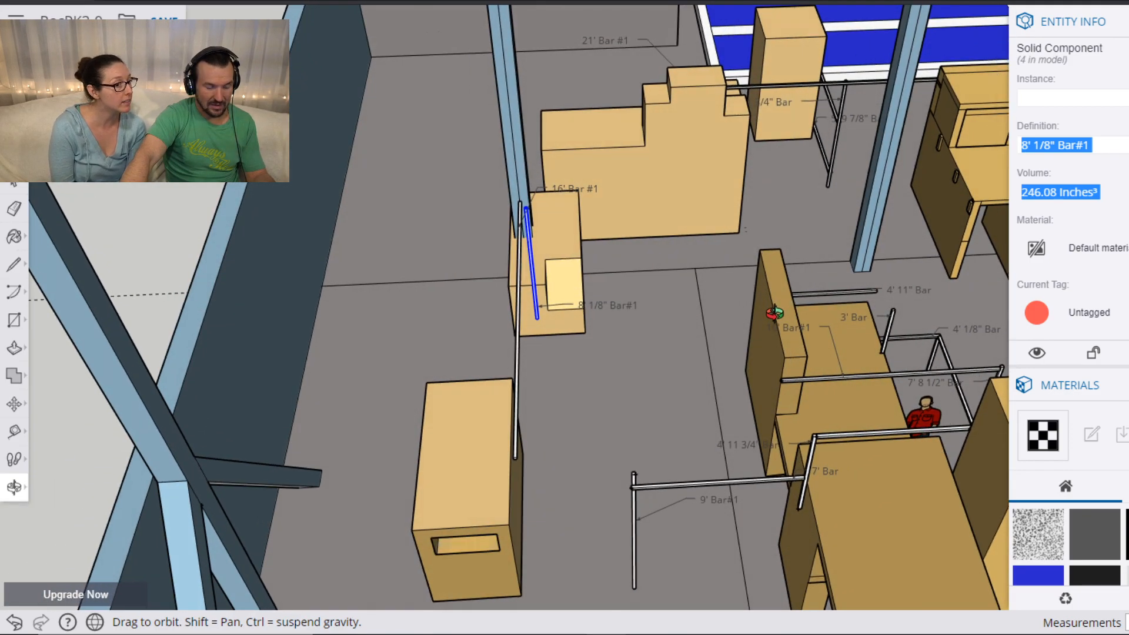
{"action": "left_click_drag", "start_coordinate": [776, 310], "coordinate": [585, 189]}
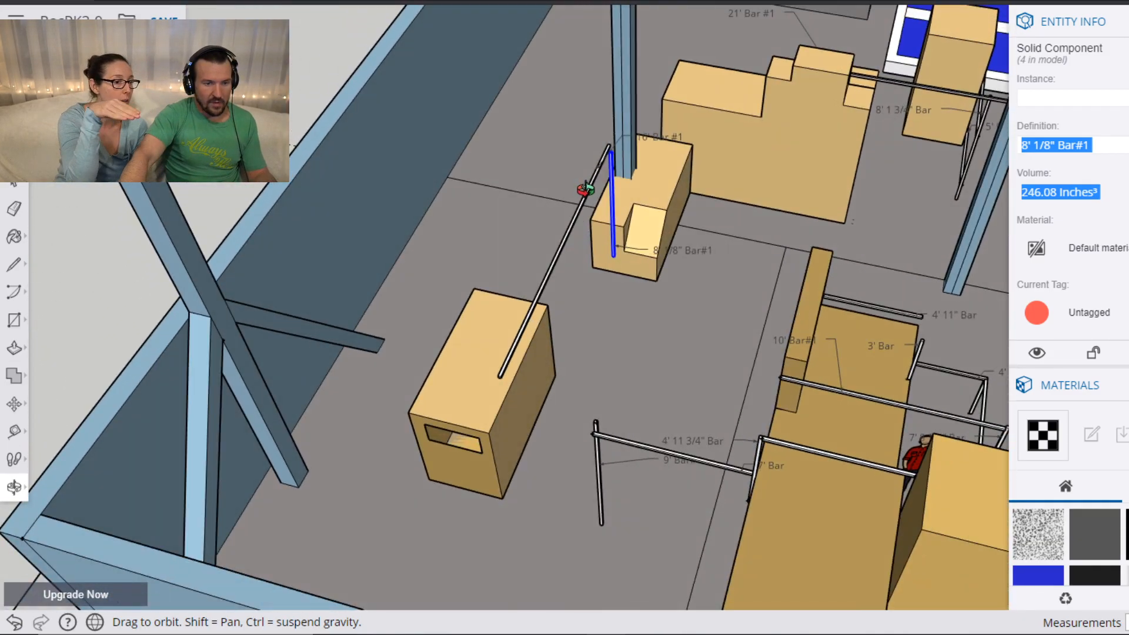
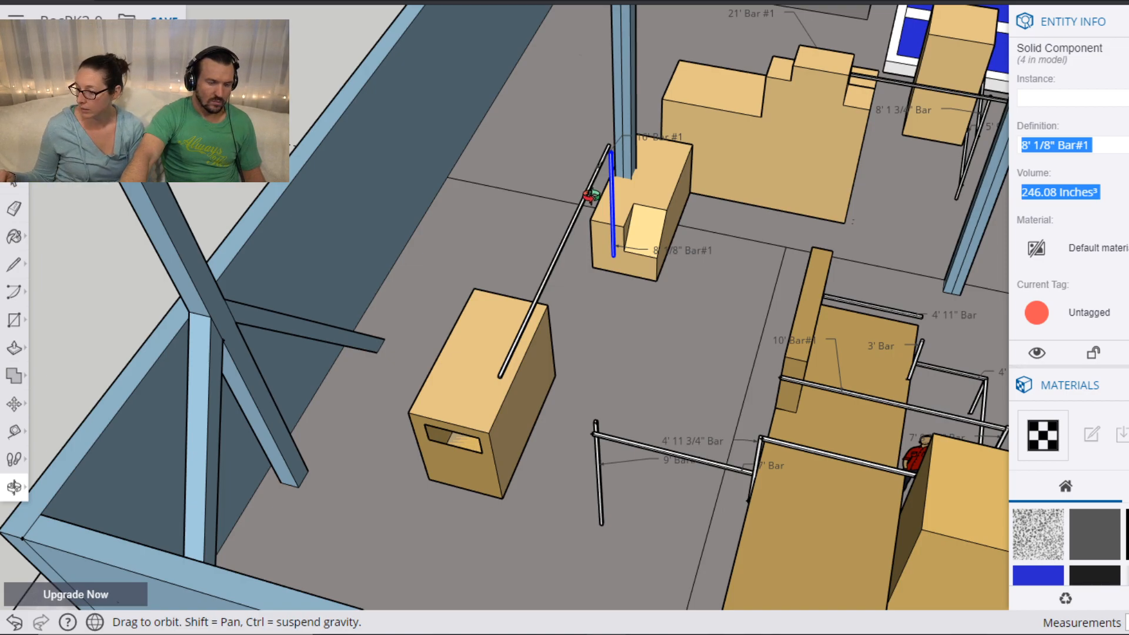
Move the 16' bar by its lower end corner onto the top corner of the upright 8' 1/8" bar.
{"action": "scroll", "coordinate": [602, 138], "scroll_direction": "up", "scroll_amount": 5}
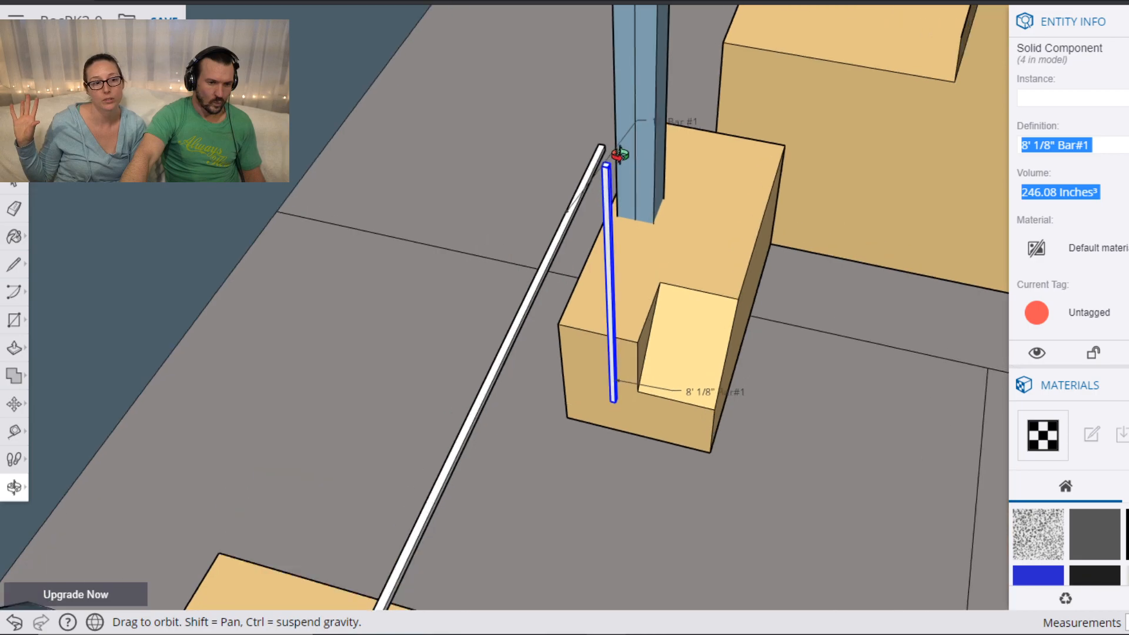
{"action": "scroll", "coordinate": [624, 164], "scroll_direction": "up", "scroll_amount": 2}
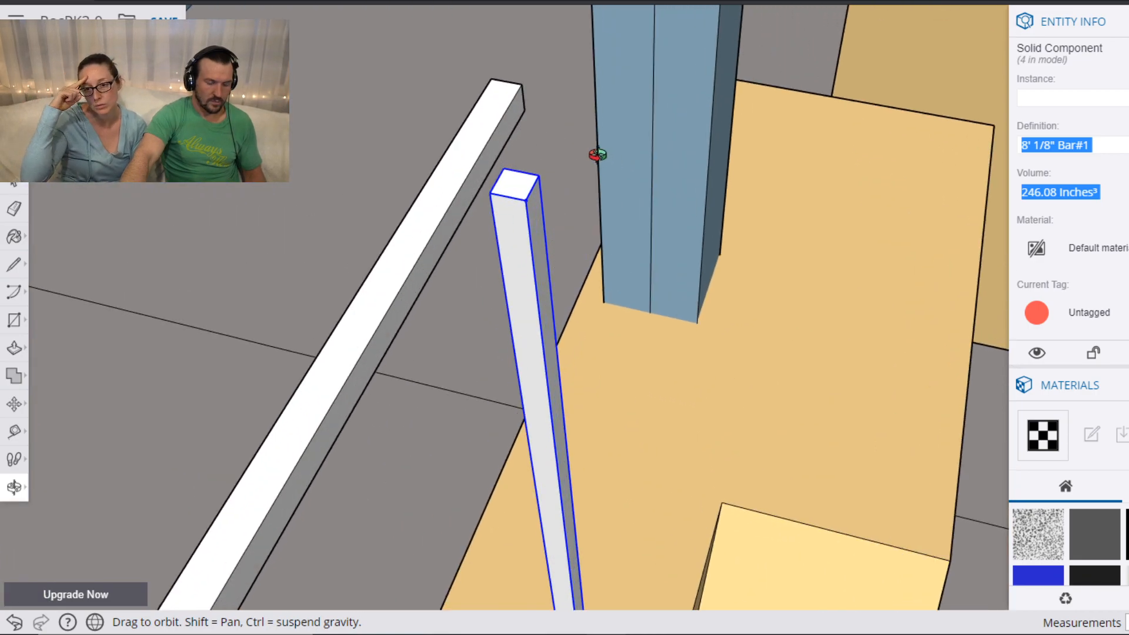
{"action": "key", "text": "m"}
{"action": "key", "text": "space"}
{"action": "left_click", "coordinate": [505, 131]}
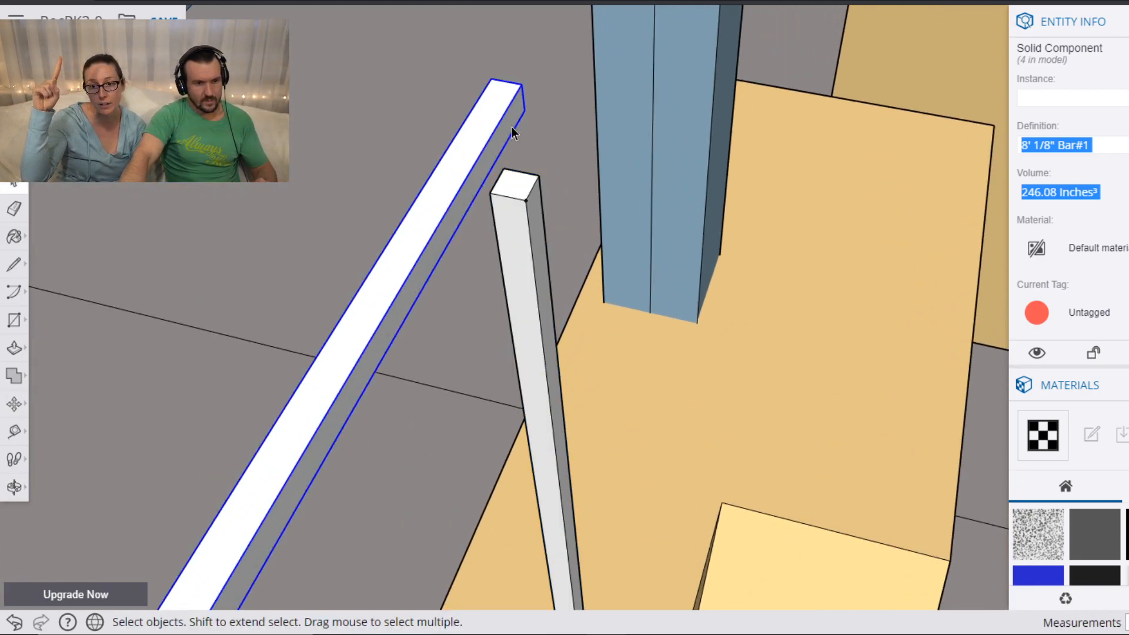
{"action": "key", "text": "m"}
{"action": "left_click", "coordinate": [523, 108]}
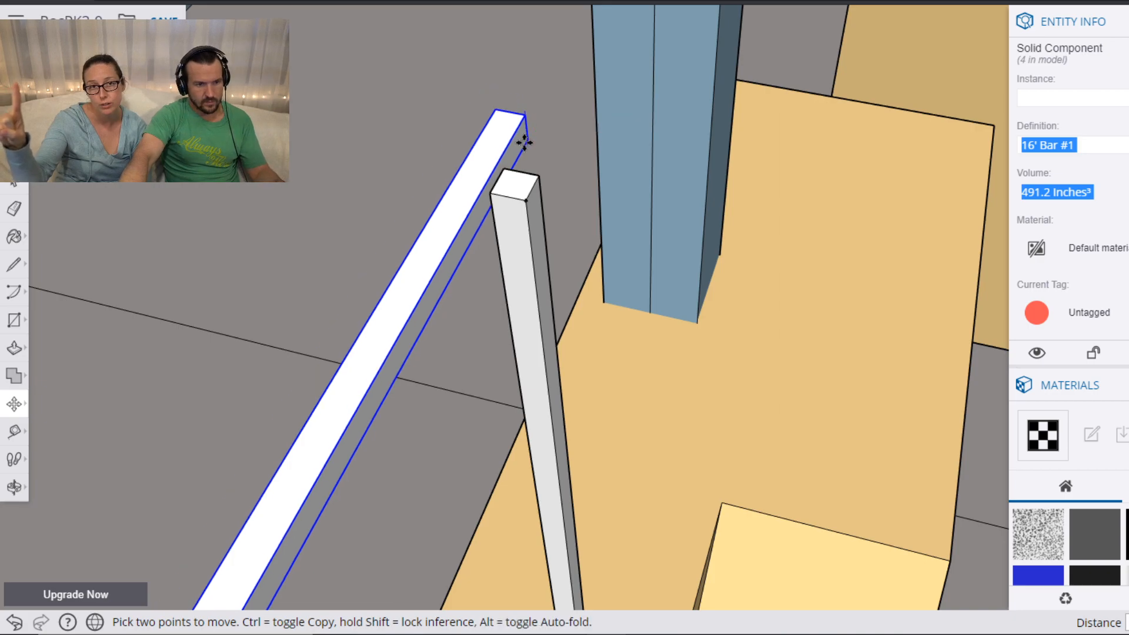
{"action": "left_click", "coordinate": [535, 172]}
Examine the joined 16' bar and its upright in relation to the tunnel box, the 9' bar and the surrounding boxes.
{"action": "scroll", "coordinate": [567, 158], "scroll_direction": "down", "scroll_amount": 3}
{"action": "scroll", "coordinate": [565, 162], "scroll_direction": "down", "scroll_amount": 3}
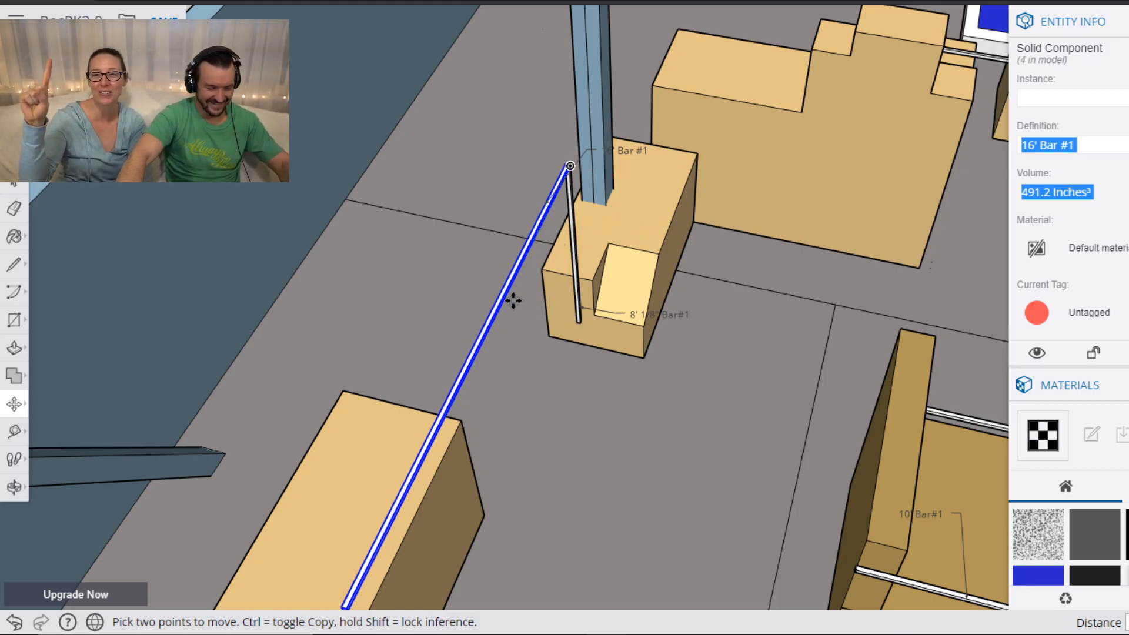
{"action": "key", "text": "h"}
{"action": "key", "text": "o"}
{"action": "left_click_drag", "start_coordinate": [428, 277], "coordinate": [733, 388]}
{"action": "key", "text": "h"}
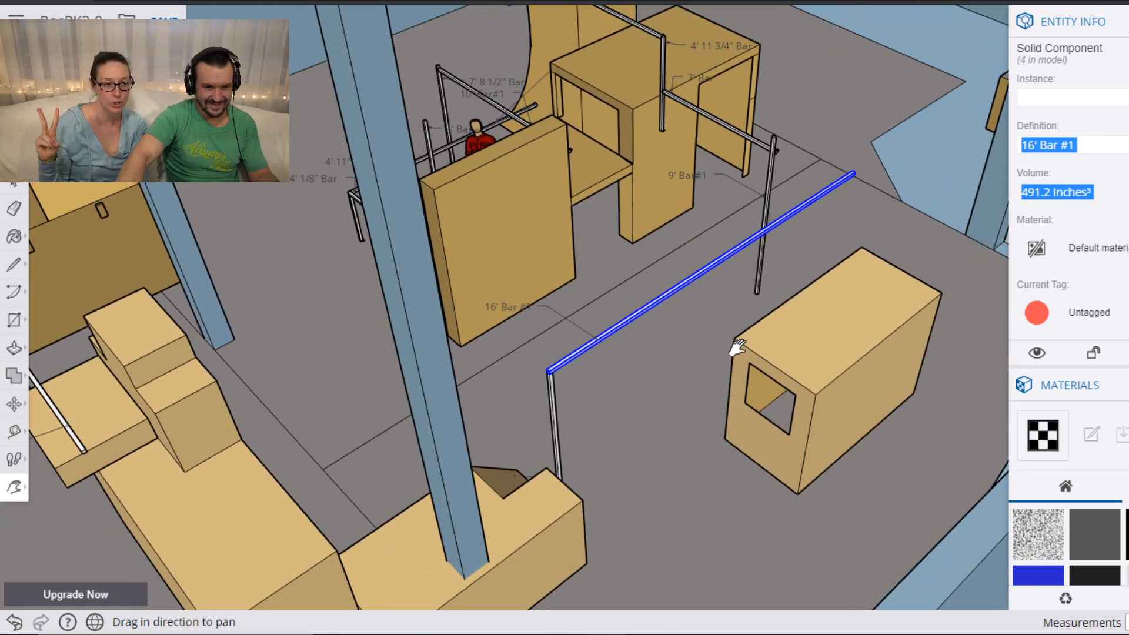
{"action": "key", "text": "o"}
{"action": "left_click_drag", "start_coordinate": [857, 292], "coordinate": [712, 313]}
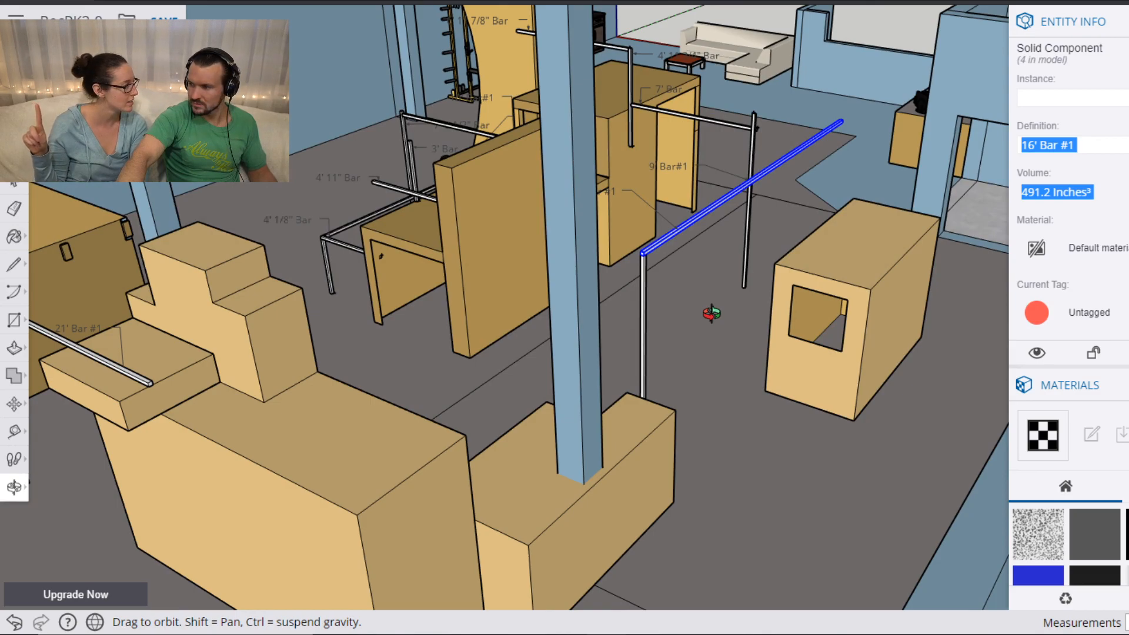
{"action": "left_click_drag", "start_coordinate": [711, 313], "coordinate": [628, 340]}
{"action": "scroll", "coordinate": [592, 310], "scroll_direction": "up", "scroll_amount": 5}
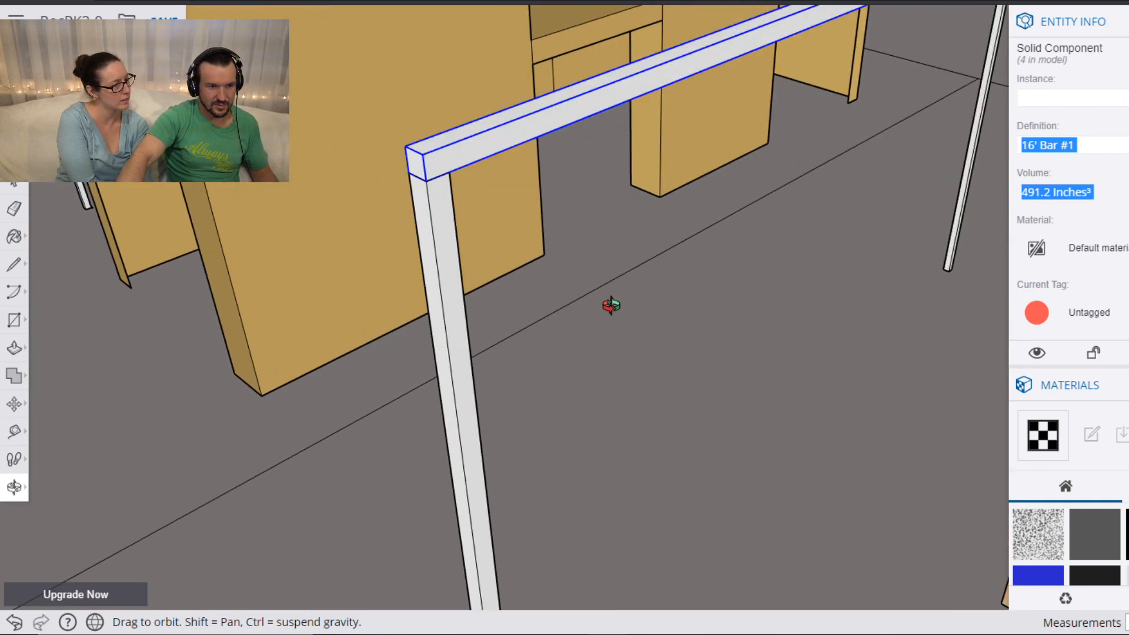
{"action": "scroll", "coordinate": [470, 176], "scroll_direction": "down", "scroll_amount": 6}
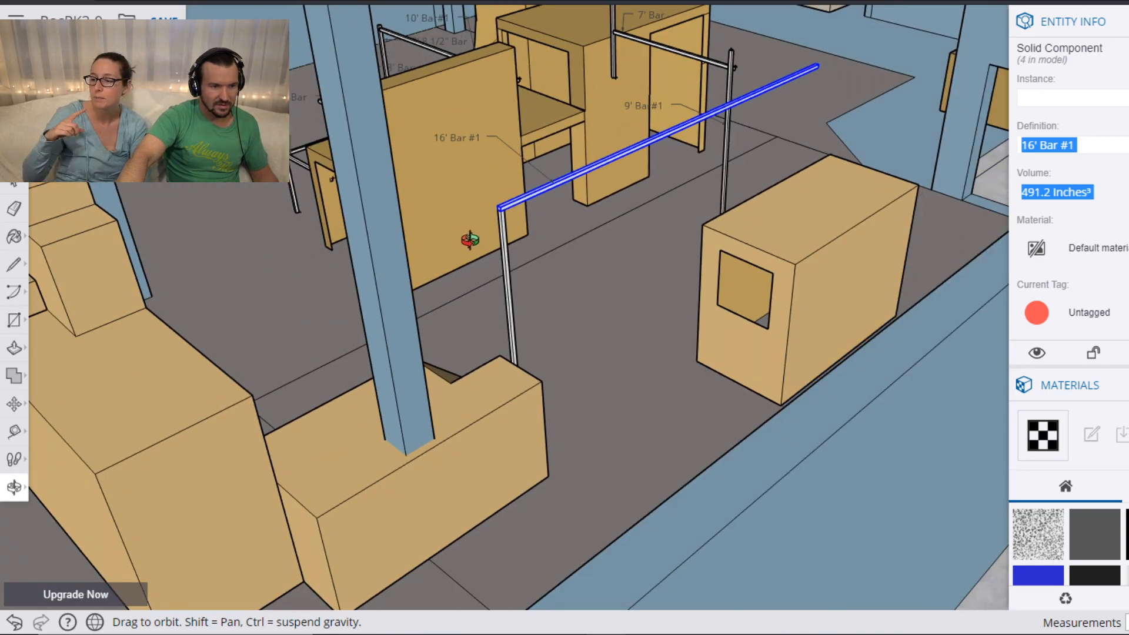
{"action": "left_click_drag", "start_coordinate": [470, 240], "coordinate": [426, 304]}
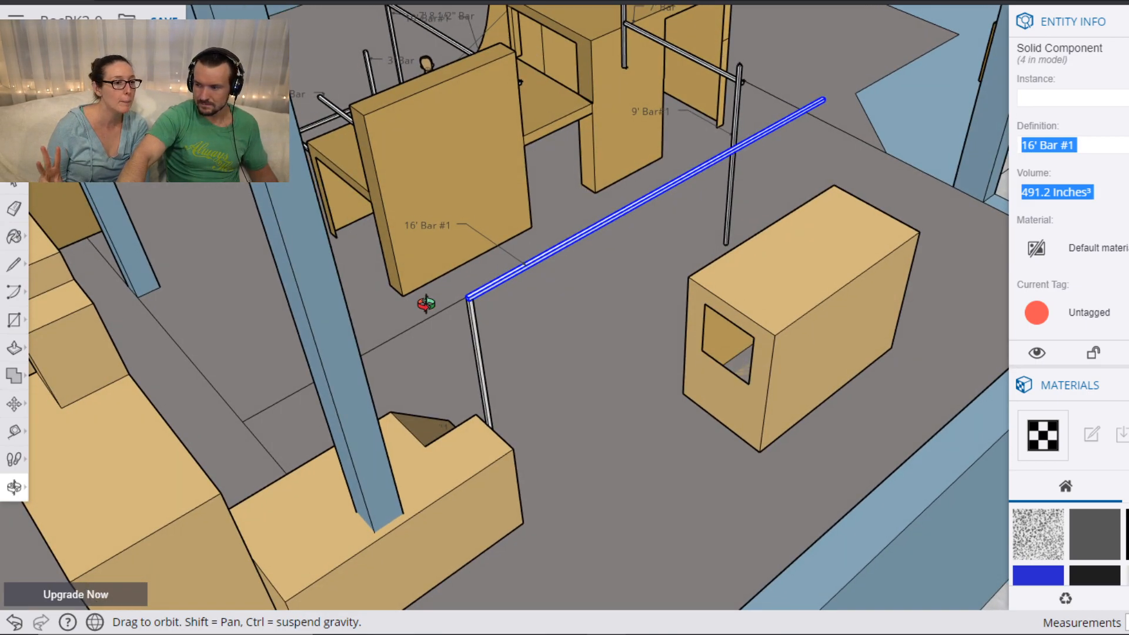
{"action": "left_click_drag", "start_coordinate": [426, 304], "coordinate": [426, 304]}
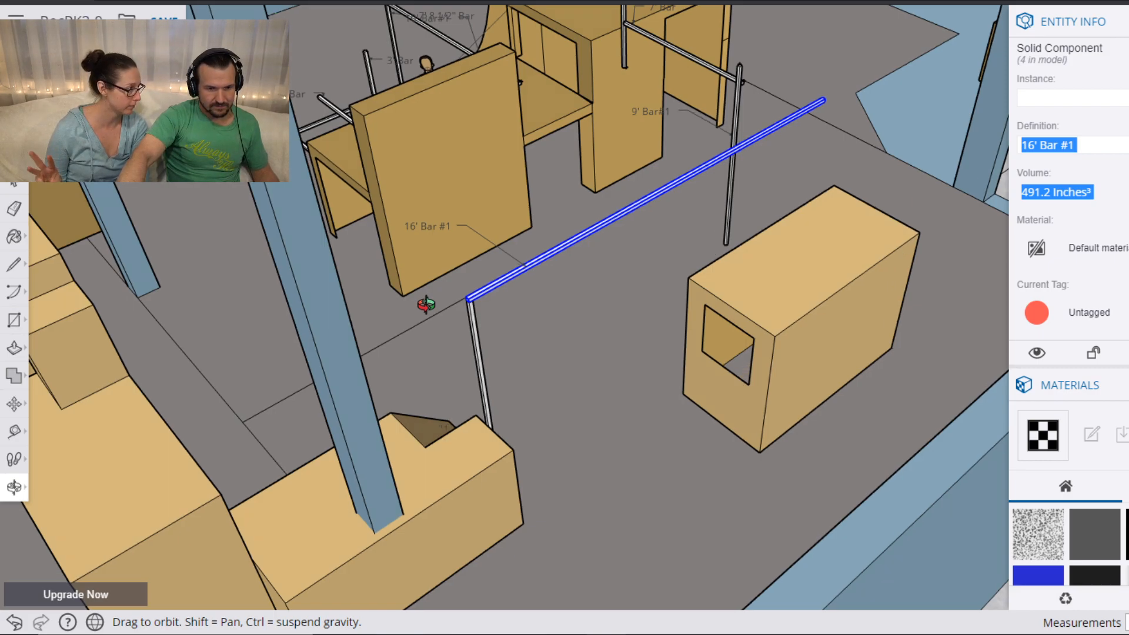
{"action": "left_click_drag", "start_coordinate": [423, 302], "coordinate": [401, 416]}
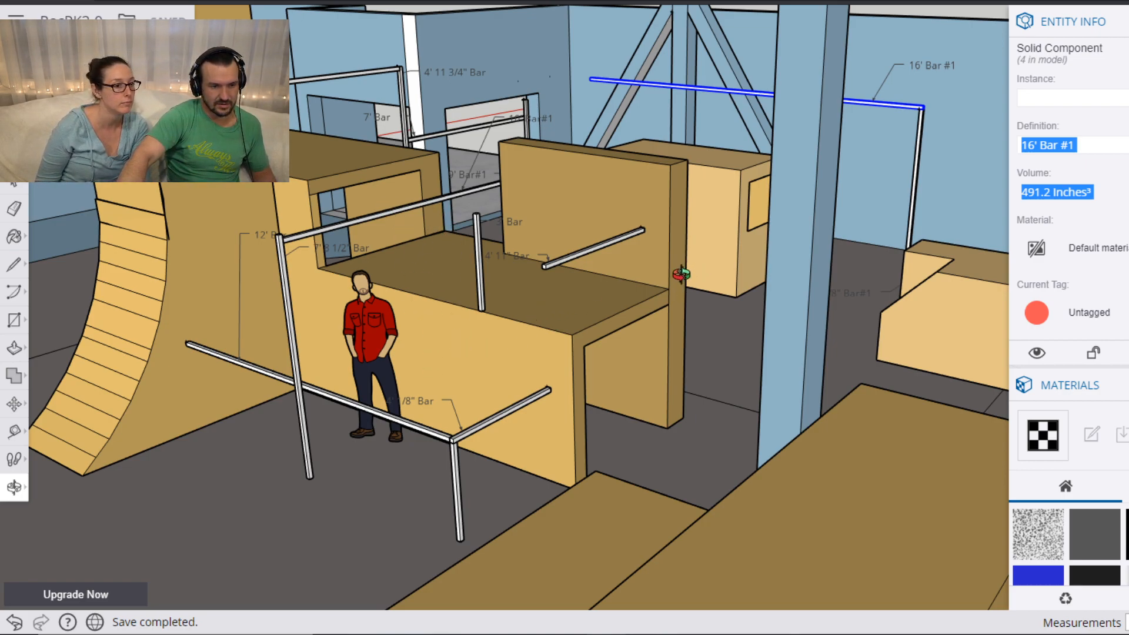
Find the row of spare bars outside the gym and select the 4' 11 7/8" bar.
{"action": "left_click_drag", "start_coordinate": [721, 167], "coordinate": [278, 338]}
{"action": "left_click_drag", "start_coordinate": [212, 312], "coordinate": [791, 290], "text": "shift"}
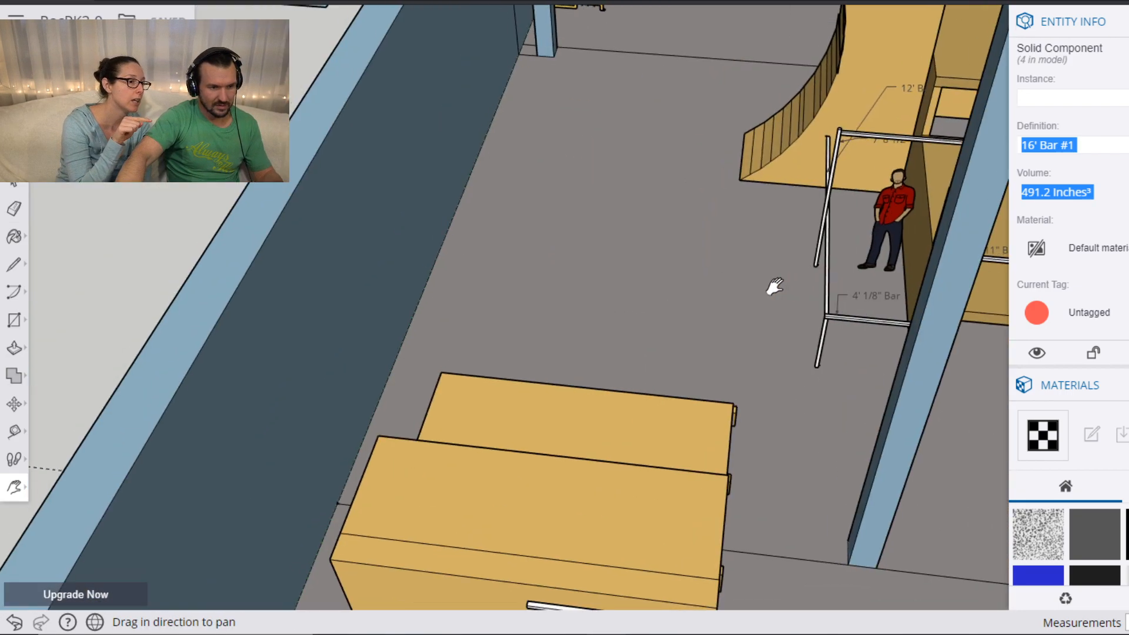
{"action": "left_click_drag", "start_coordinate": [253, 294], "coordinate": [951, 299], "text": "shift"}
{"action": "left_click_drag", "start_coordinate": [365, 273], "coordinate": [814, 264], "text": "shift"}
{"action": "mouse_move", "coordinate": [235, 285]}
{"action": "left_mouse_down", "text": "shift"}
{"action": "mouse_move", "coordinate": [715, 289]}
{"action": "mouse_move", "coordinate": [817, 306]}
{"action": "left_mouse_up", "text": "shift"}
{"action": "left_click_drag", "start_coordinate": [611, 217], "coordinate": [728, 297]}
{"action": "scroll", "coordinate": [472, 335], "scroll_direction": "up", "scroll_amount": 4}
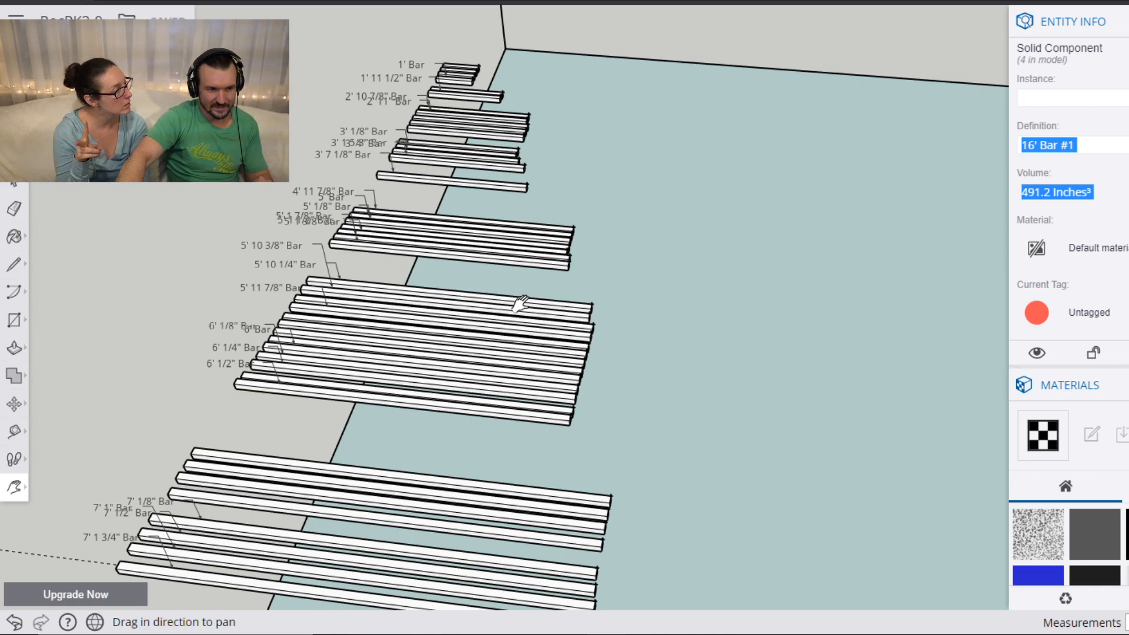
{"action": "left_click_drag", "start_coordinate": [506, 244], "coordinate": [476, 308]}
{"action": "scroll", "coordinate": [473, 304], "scroll_direction": "up", "scroll_amount": 5}
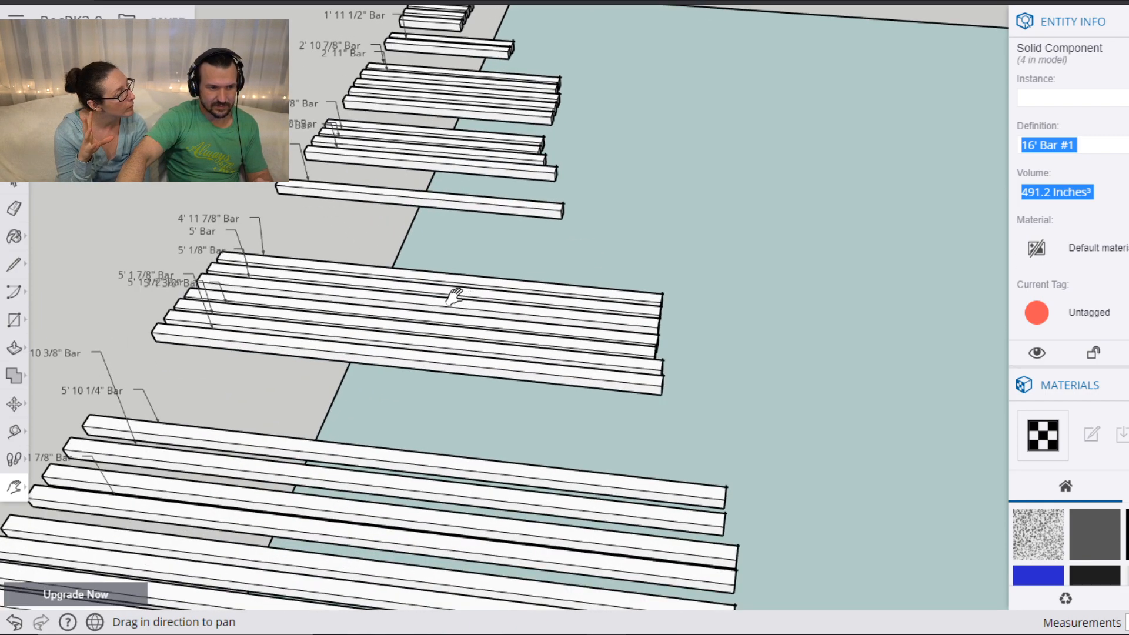
{"action": "key", "text": "space"}
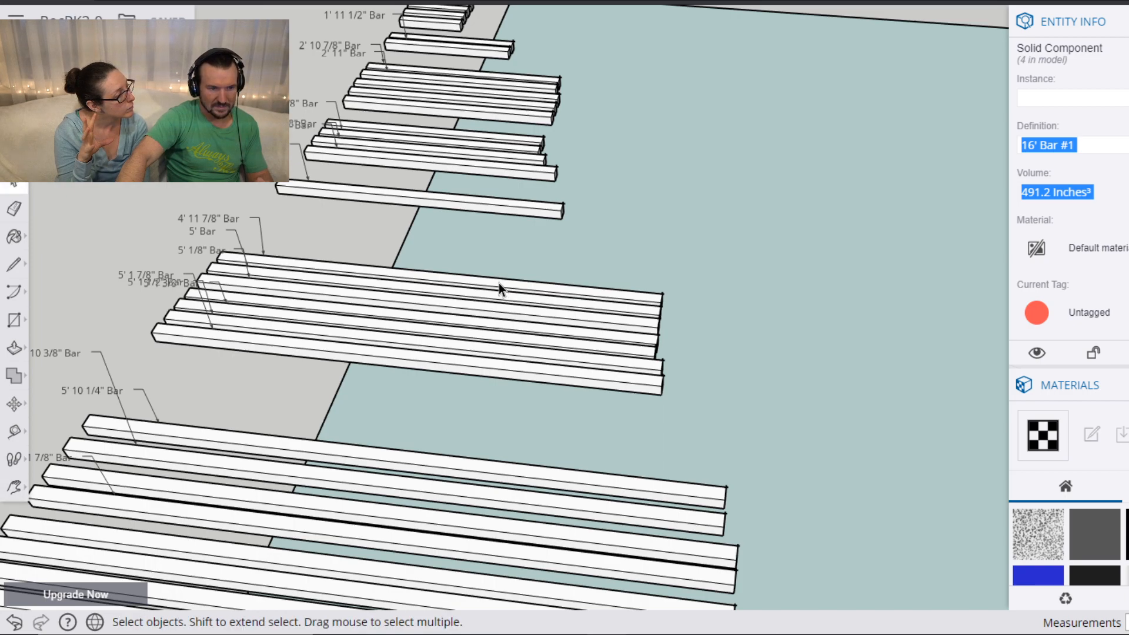
{"action": "left_click", "coordinate": [498, 284]}
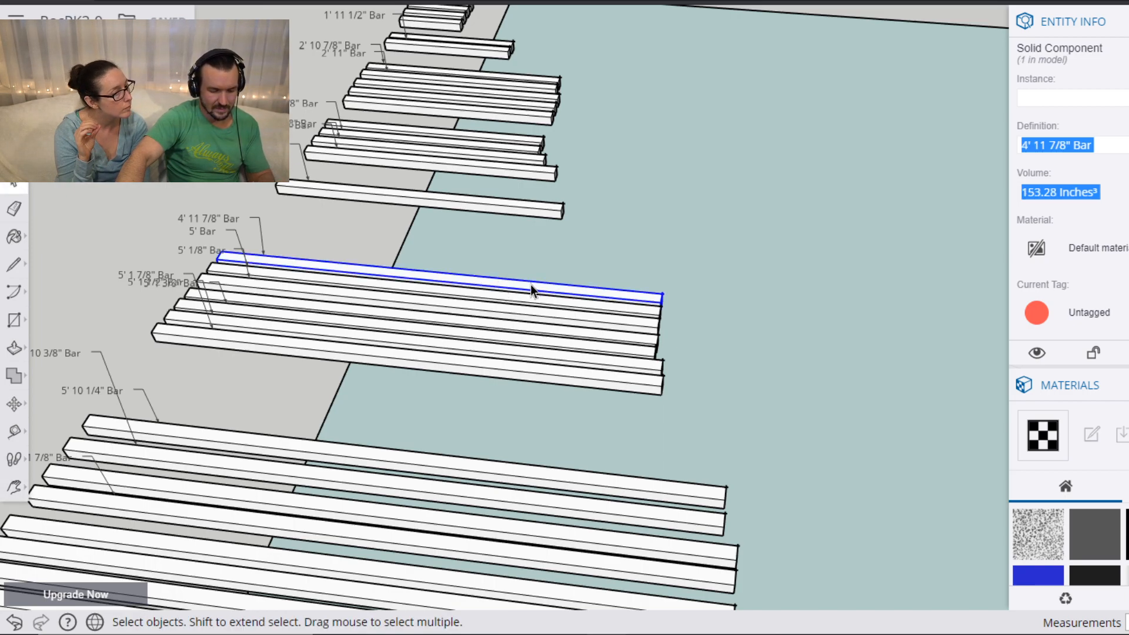
Move the 4' 11 7/8" bar by its end corner to the tunnel box's upper edge, beside the standing figure.
{"action": "key", "text": "m"}
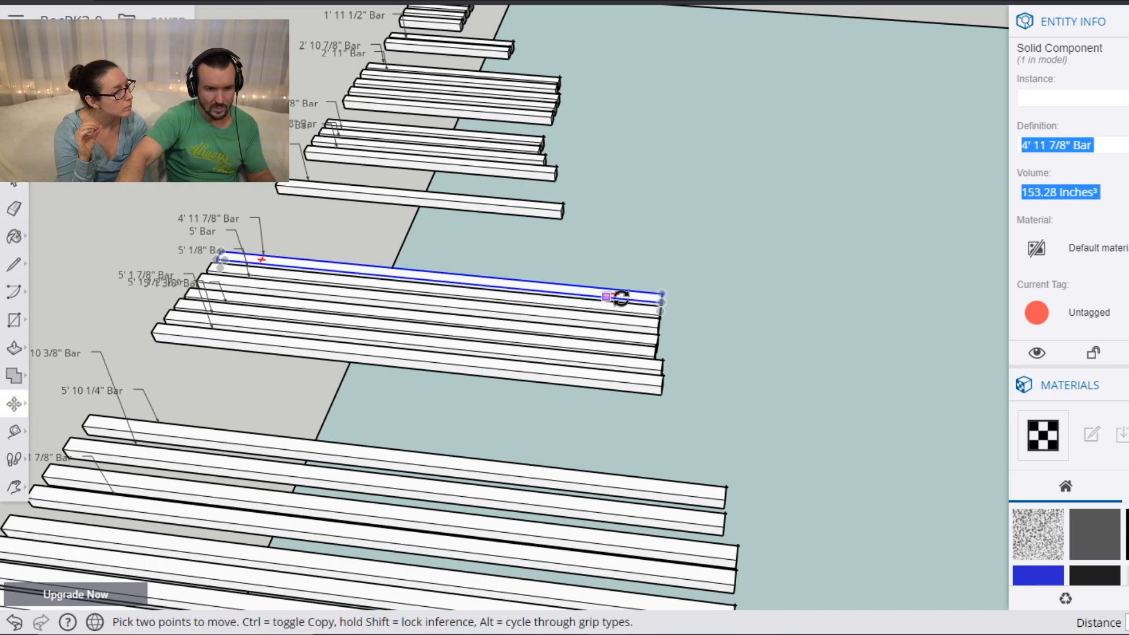
{"action": "left_click", "coordinate": [660, 292]}
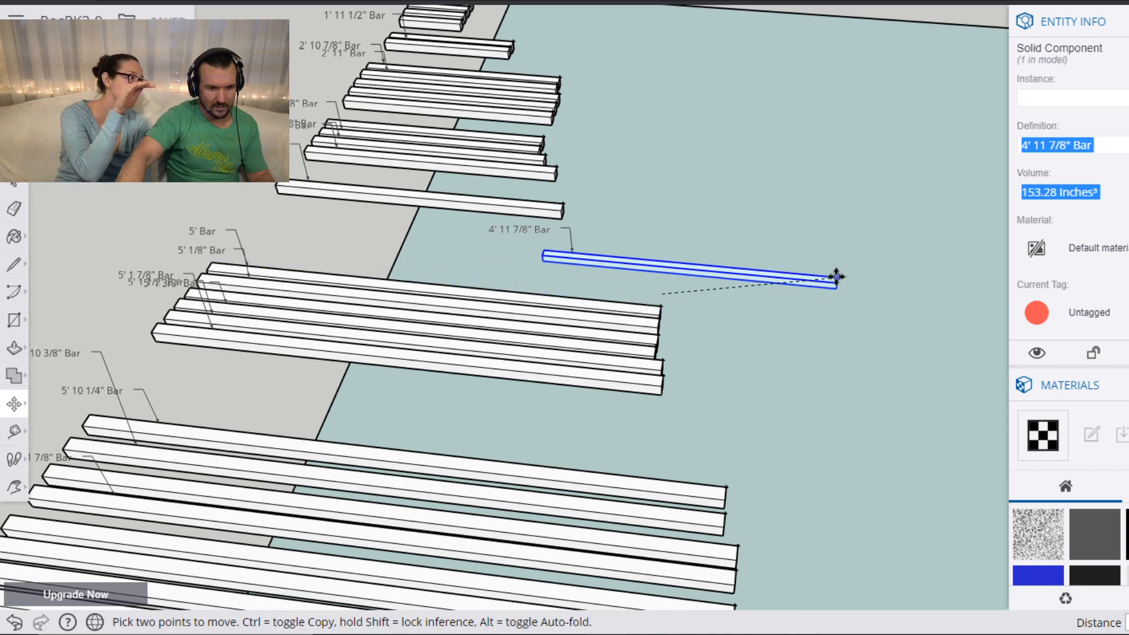
{"action": "middle_click_drag", "start_coordinate": [834, 277], "coordinate": [869, 283], "text": "shift"}
{"action": "scroll", "coordinate": [868, 283], "scroll_direction": "down", "scroll_amount": 1}
{"action": "scroll", "coordinate": [892, 319], "scroll_direction": "down", "scroll_amount": 3}
{"action": "left_click_drag", "start_coordinate": [926, 354], "coordinate": [416, 357]}
{"action": "mouse_move", "coordinate": [817, 341]}
{"action": "left_mouse_down"}
{"action": "mouse_move", "coordinate": [283, 335]}
{"action": "mouse_move", "coordinate": [534, 320]}
{"action": "mouse_move", "coordinate": [282, 314]}
{"action": "left_mouse_up"}
{"action": "left_click_drag", "start_coordinate": [908, 335], "coordinate": [294, 318]}
{"action": "mouse_move", "coordinate": [864, 321]}
{"action": "left_mouse_down"}
{"action": "mouse_move", "coordinate": [438, 310]}
{"action": "mouse_move", "coordinate": [824, 353]}
{"action": "mouse_move", "coordinate": [818, 260]}
{"action": "left_mouse_up"}
{"action": "key", "text": "o"}
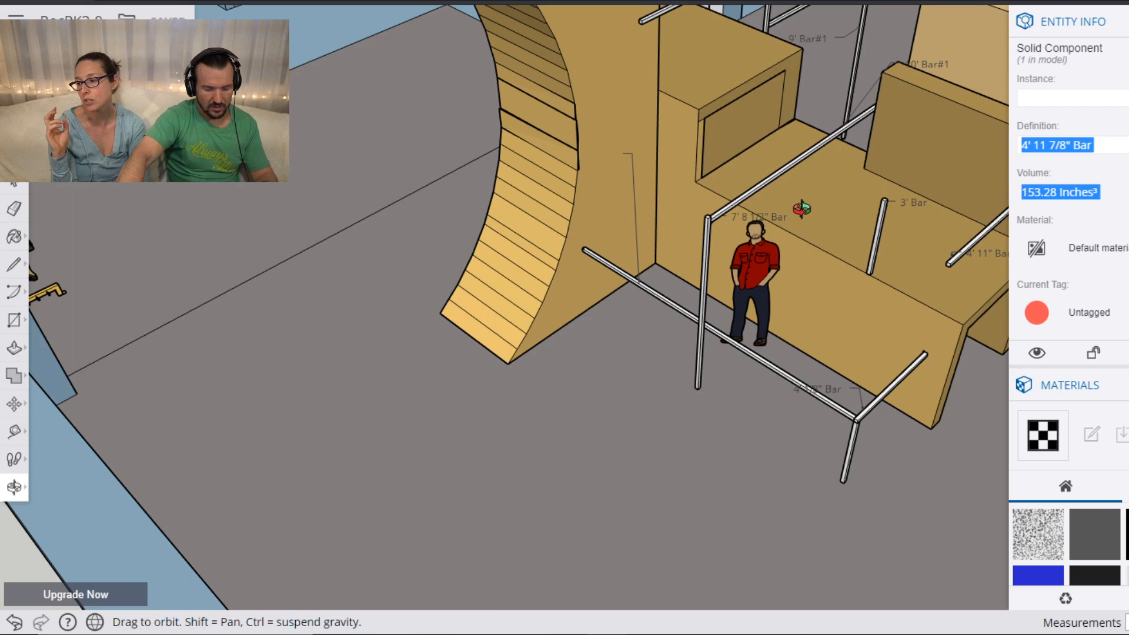
{"action": "key", "text": "h"}
{"action": "left_click_drag", "start_coordinate": [826, 201], "coordinate": [767, 259]}
{"action": "scroll", "coordinate": [767, 260], "scroll_direction": "up", "scroll_amount": 5}
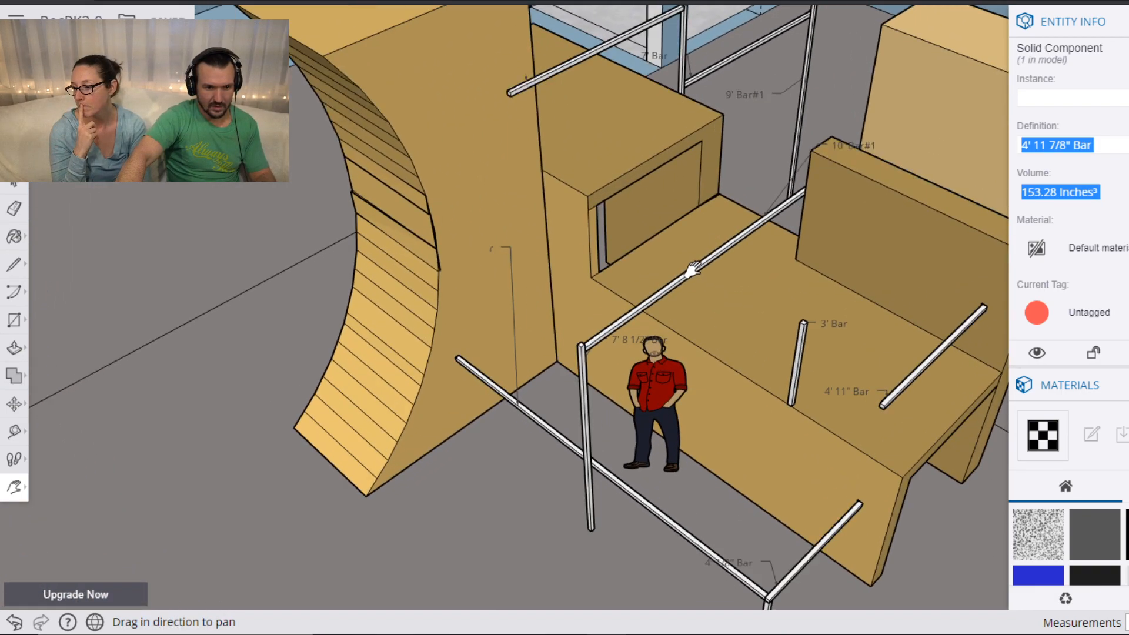
{"action": "key", "text": "m"}
{"action": "left_click", "coordinate": [550, 382]}
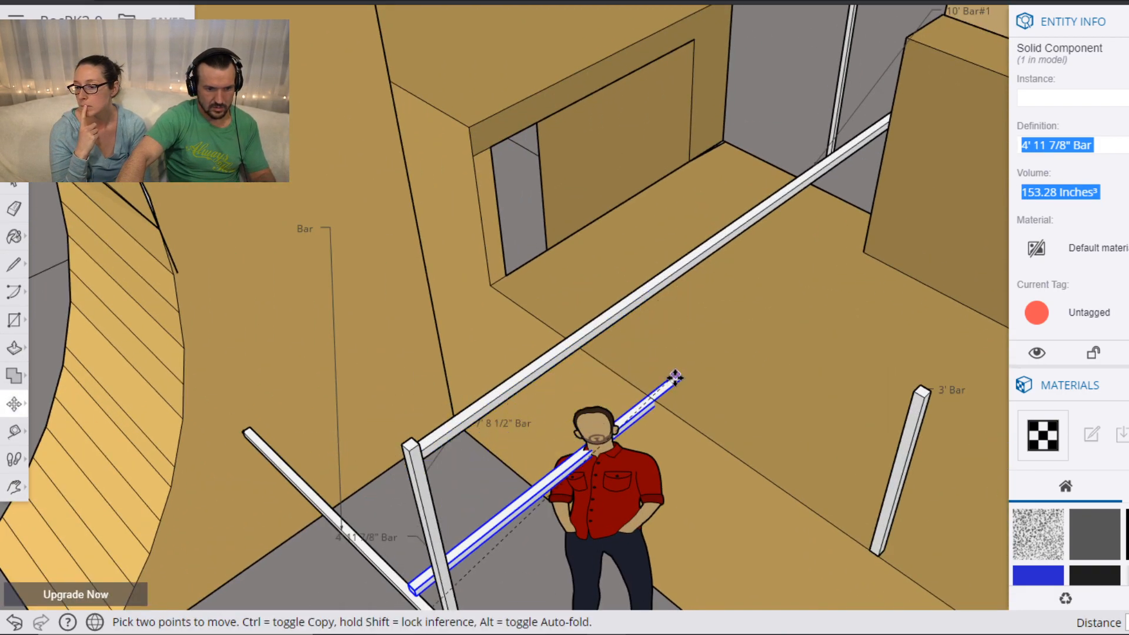
{"action": "left_click", "coordinate": [673, 413]}
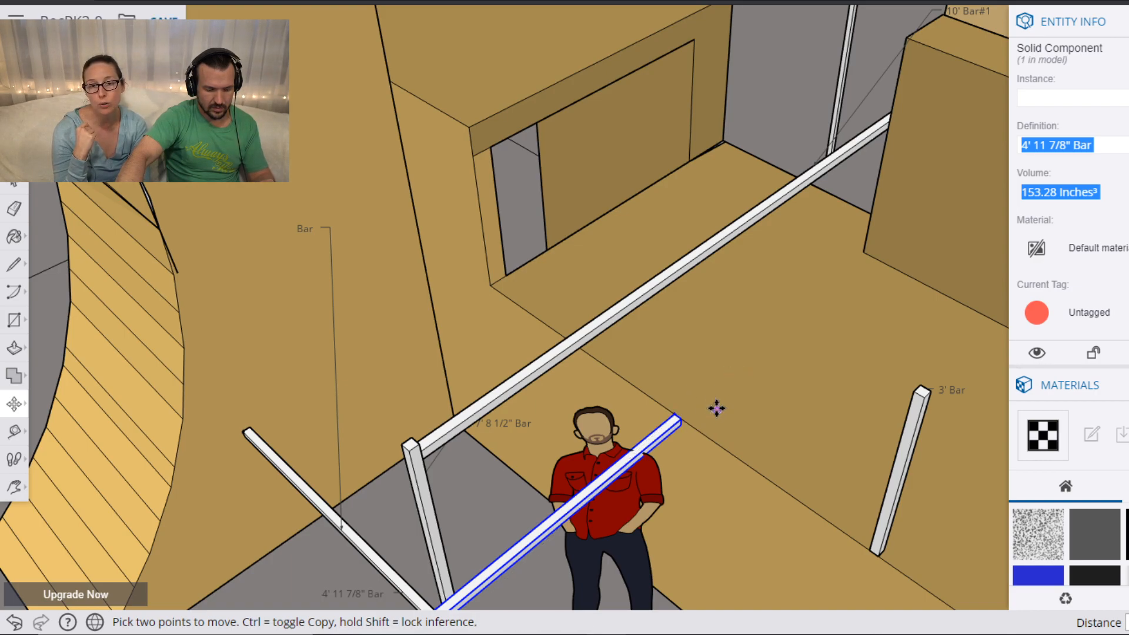
Rotate the 4' 11 7/8" bar about its end corner at the tunnel edge so that it stands vertically.
{"action": "scroll", "coordinate": [716, 410], "scroll_direction": "up", "scroll_amount": 4}
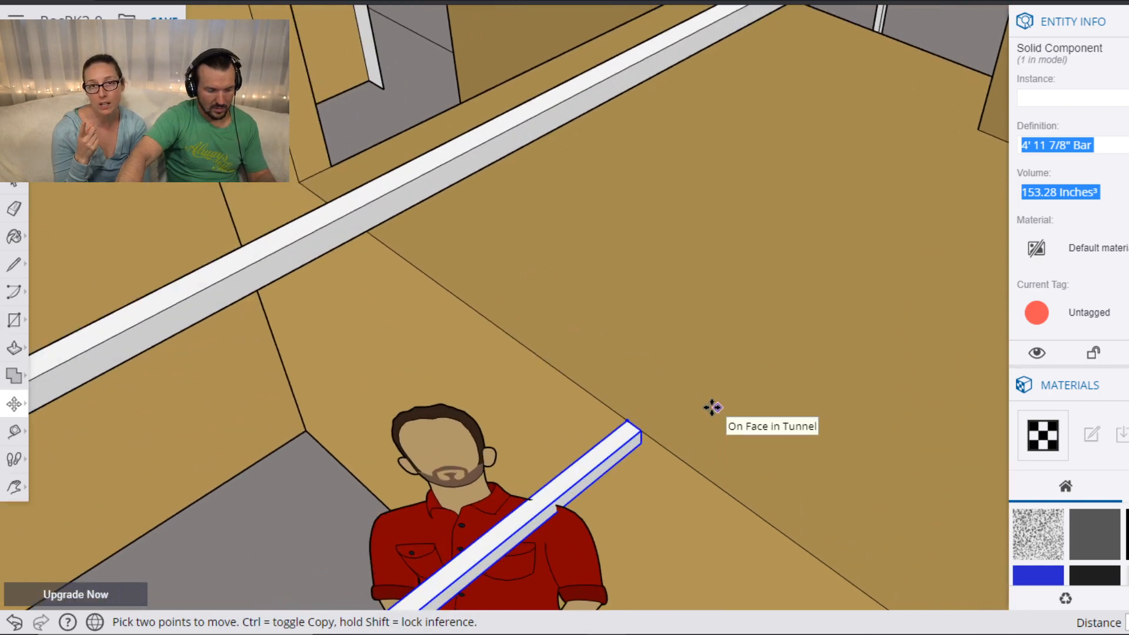
{"action": "key", "text": "q"}
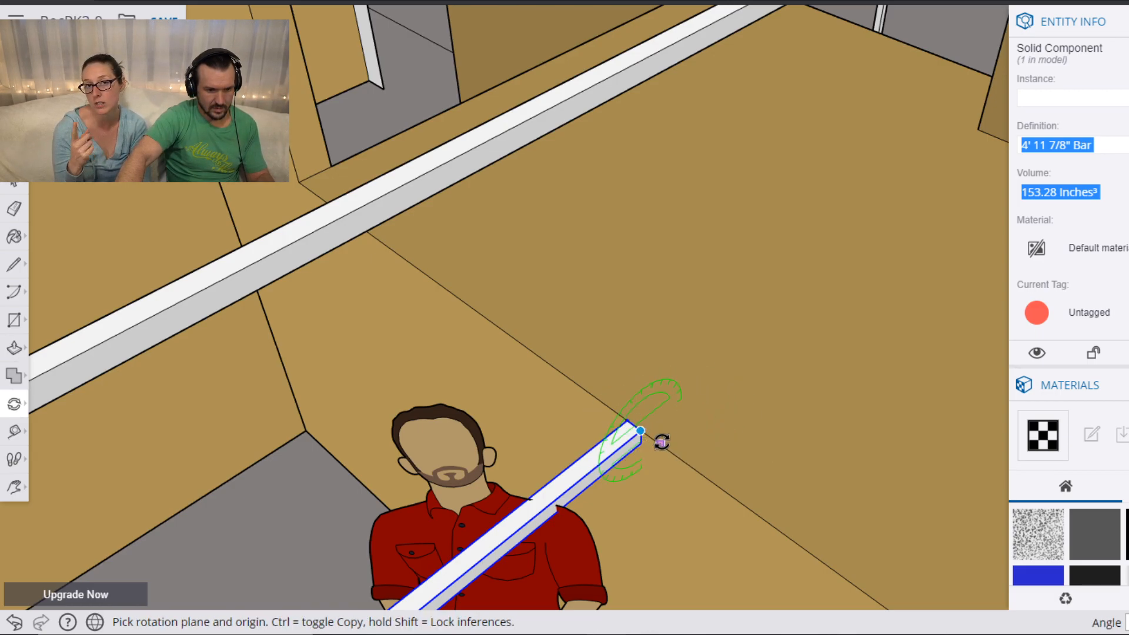
{"action": "left_click", "coordinate": [664, 445]}
{"action": "left_click", "coordinate": [609, 453]}
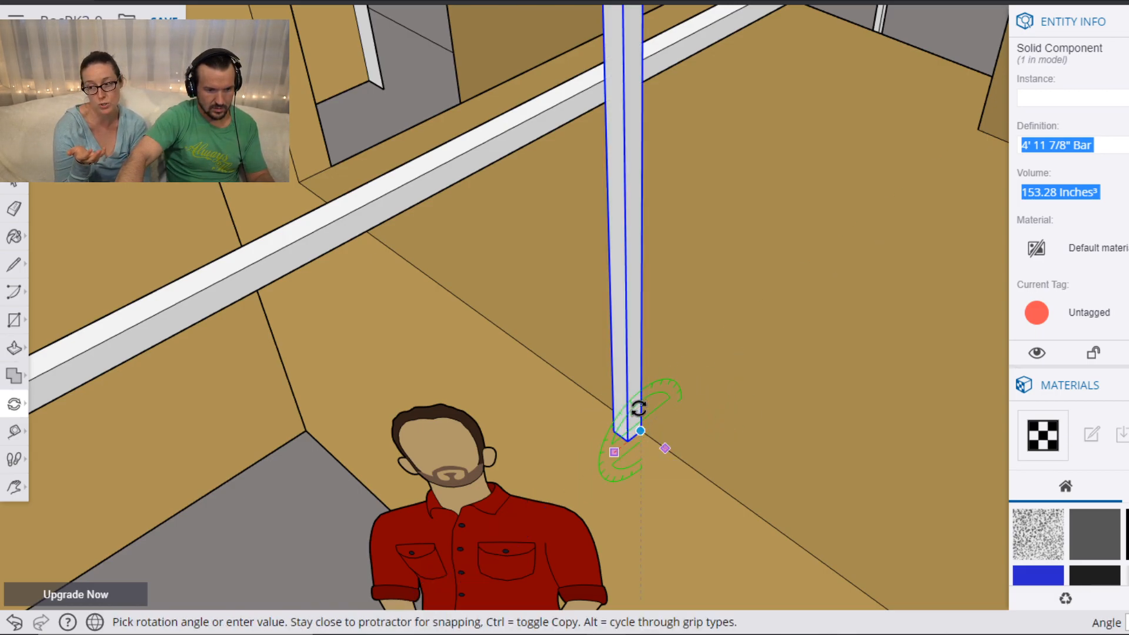
{"action": "left_click", "coordinate": [638, 389]}
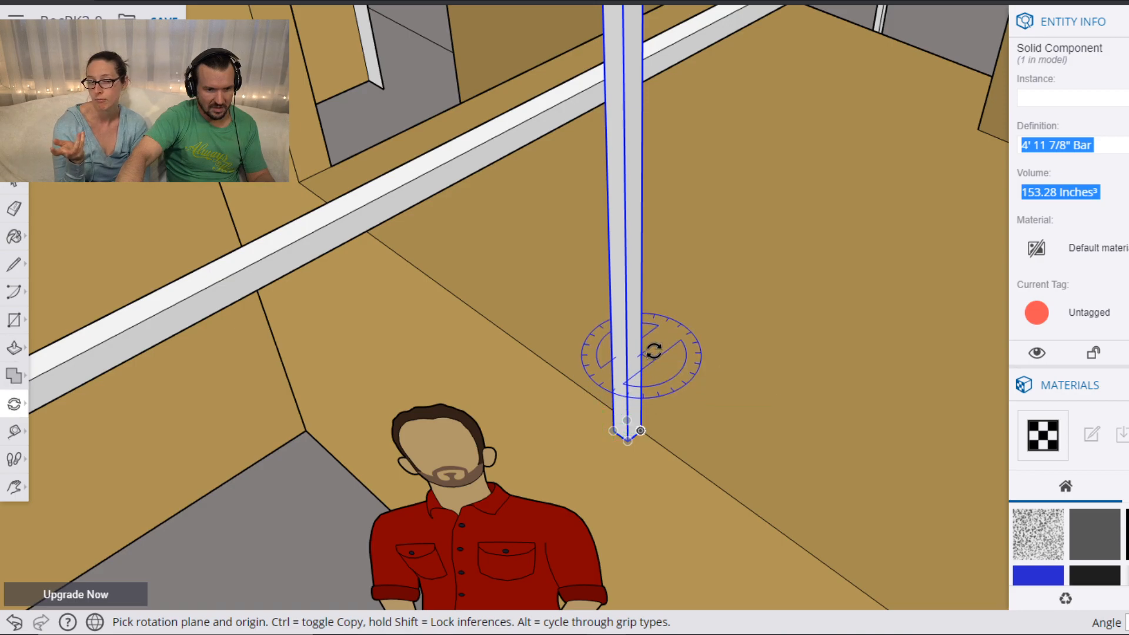
Slide the upright 4' 11 7/8" bar along the tunnel's upper edge and align its side with the 10' bar.
{"action": "key", "text": "o"}
{"action": "left_click_drag", "start_coordinate": [538, 200], "coordinate": [521, 217], "text": "shift"}
{"action": "key", "text": "m"}
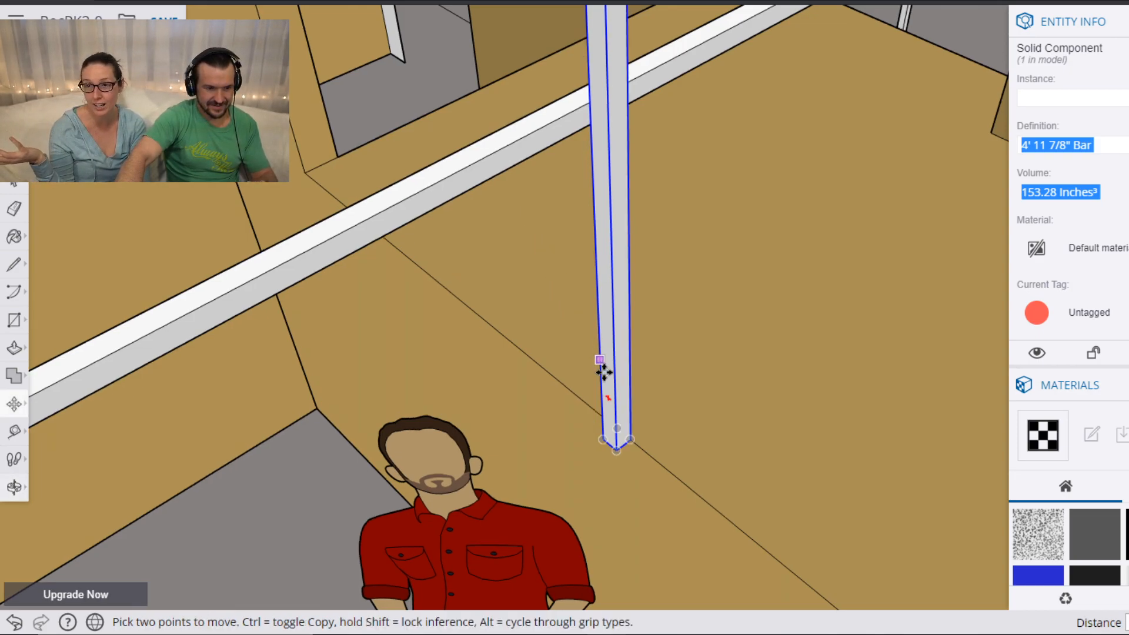
{"action": "left_click", "coordinate": [627, 435]}
{"action": "left_click", "coordinate": [611, 423]}
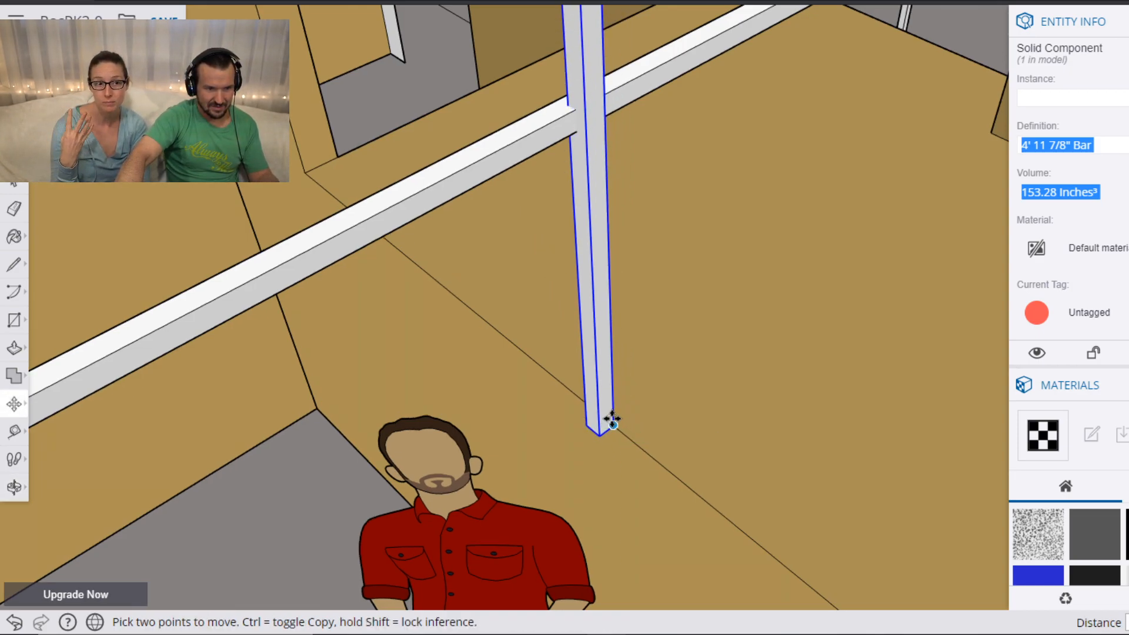
{"action": "left_click", "coordinate": [567, 105]}
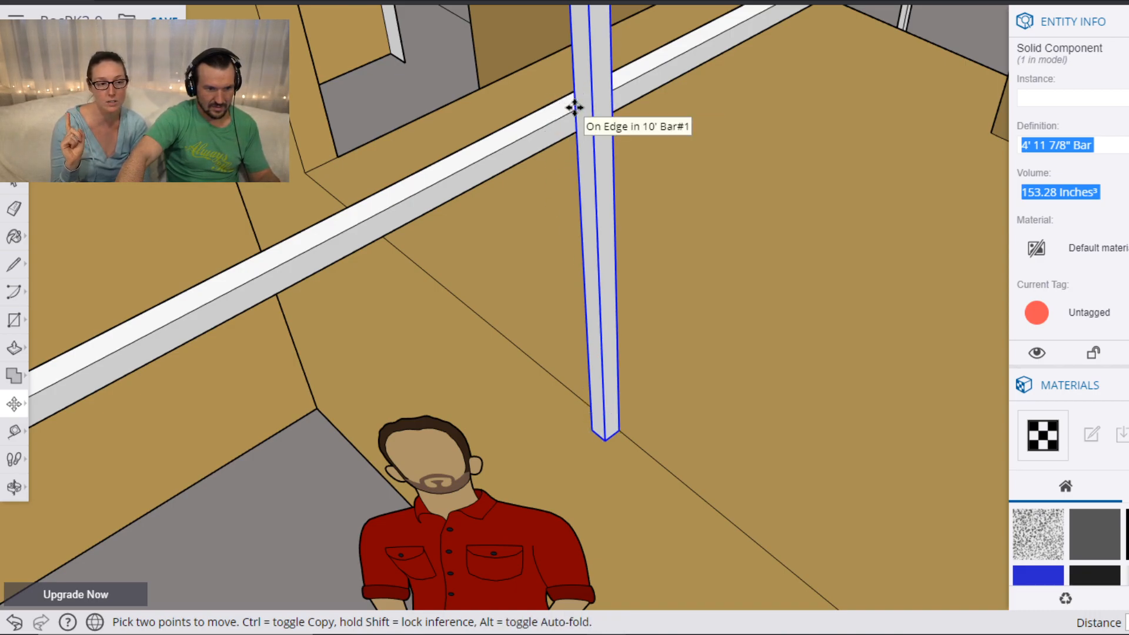
{"action": "left_click", "coordinate": [575, 109]}
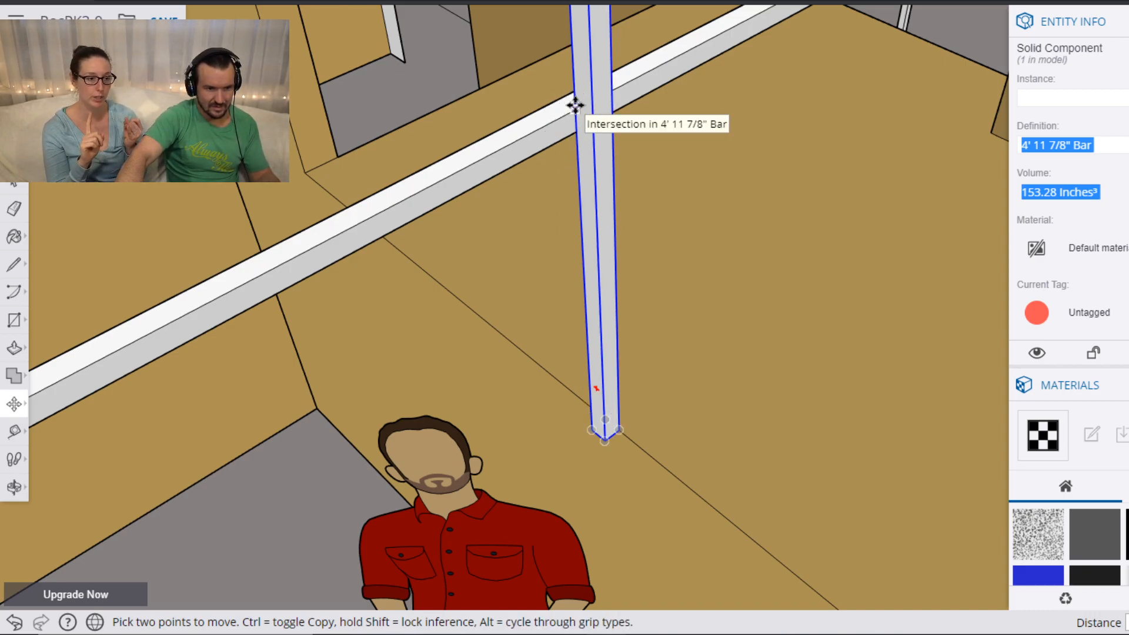
Lower the upright 4' 11 7/8" bar along the tunnel face and align its top corner with the underside of the 10' bar.
{"action": "left_click", "coordinate": [575, 105]}
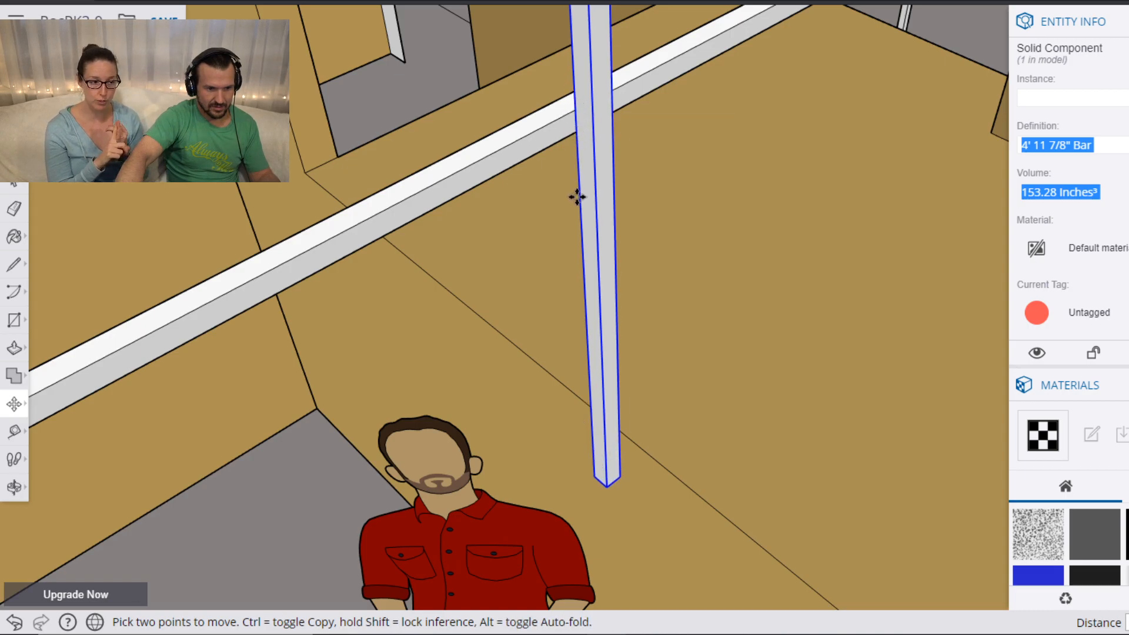
{"action": "left_click", "coordinate": [580, 337]}
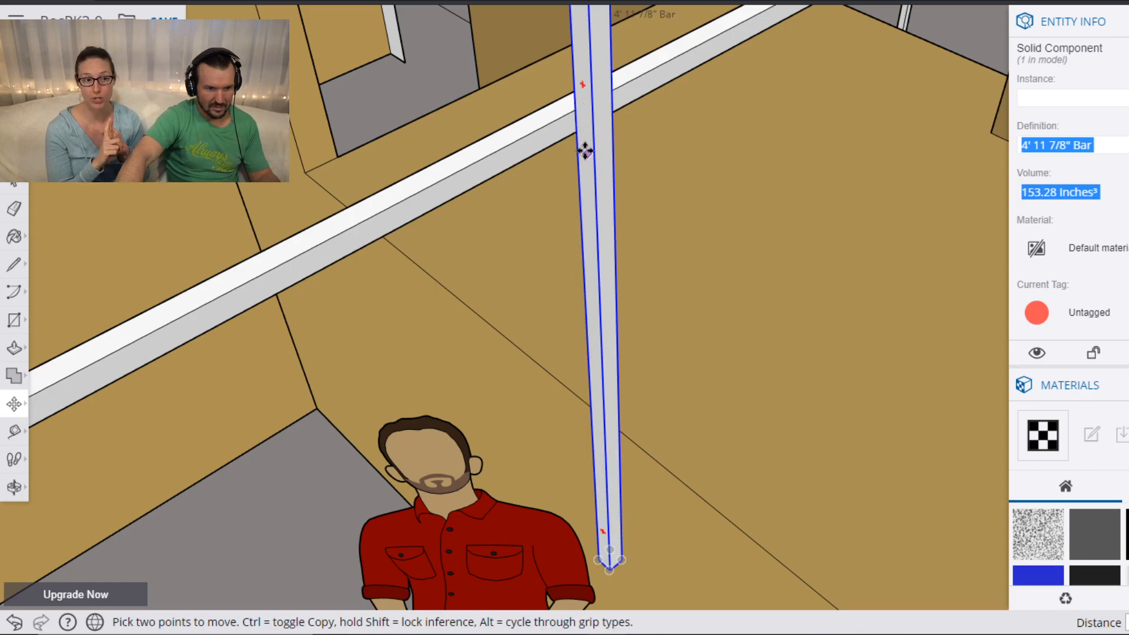
{"action": "left_click", "coordinate": [576, 134]}
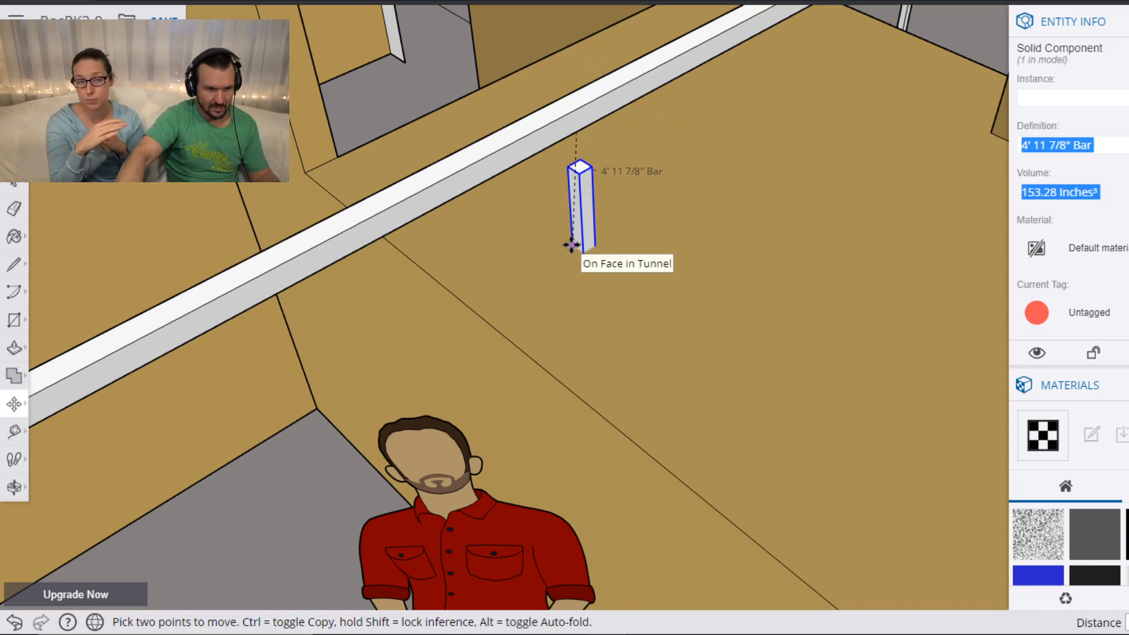
{"action": "left_click", "coordinate": [576, 242]}
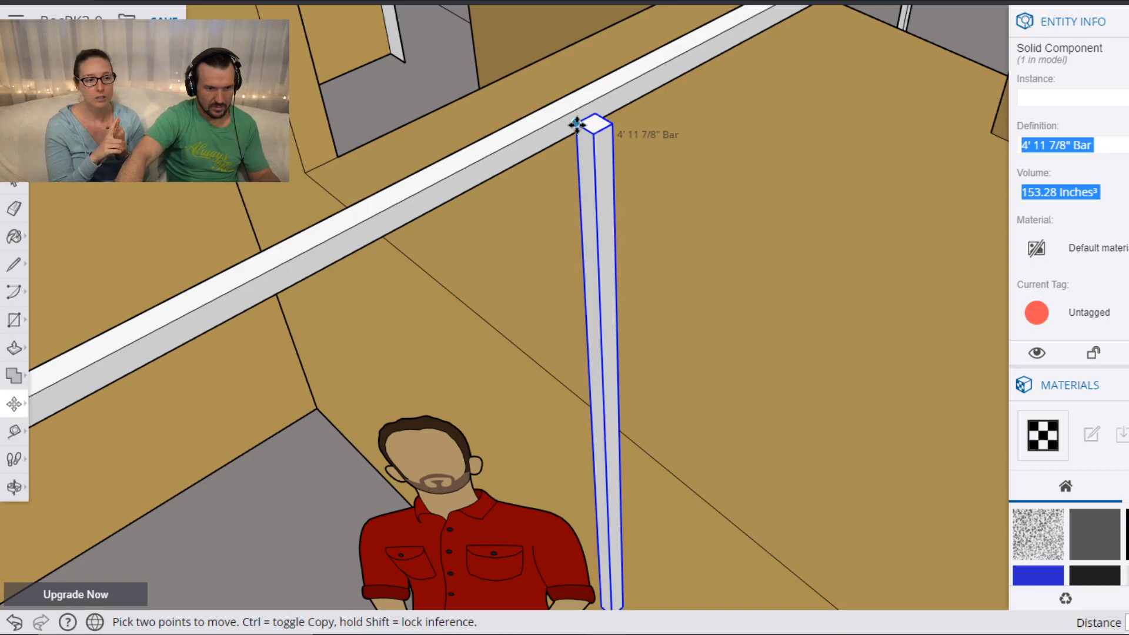
{"action": "left_click", "coordinate": [577, 125]}
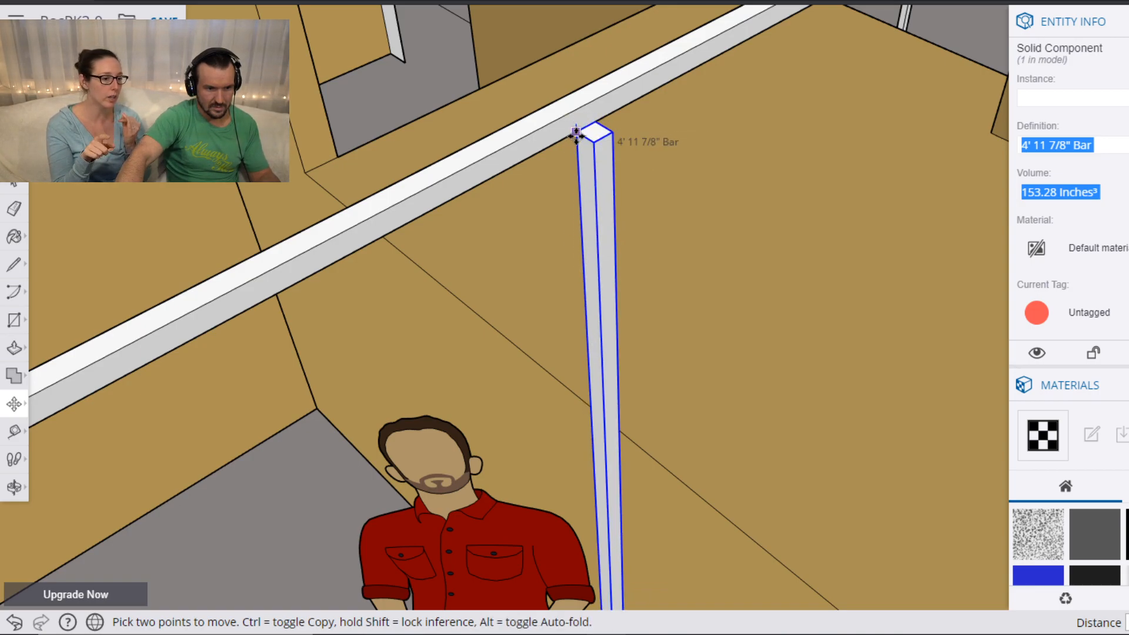
{"action": "left_click", "coordinate": [587, 140]}
{"action": "left_click", "coordinate": [587, 139]}
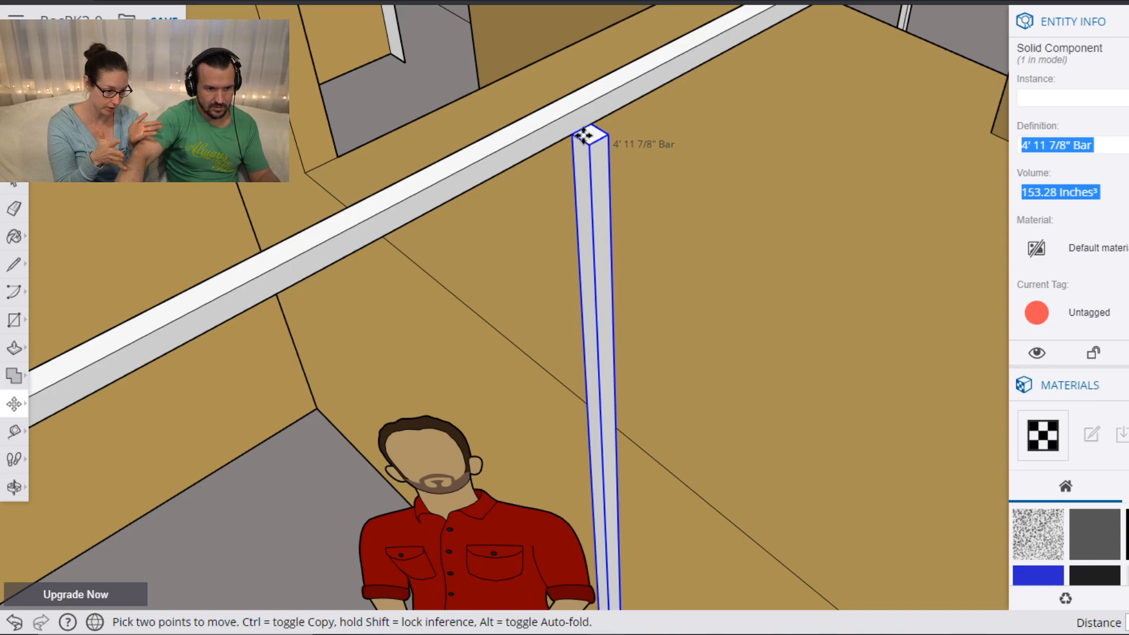
{"action": "left_click", "coordinate": [577, 132]}
Examine the upright 4' 11 7/8" bar under the 10' bar in relation to the tunnel box, the curved ramp and the neighbouring bars.
{"action": "scroll", "coordinate": [662, 151], "scroll_direction": "down", "scroll_amount": 5}
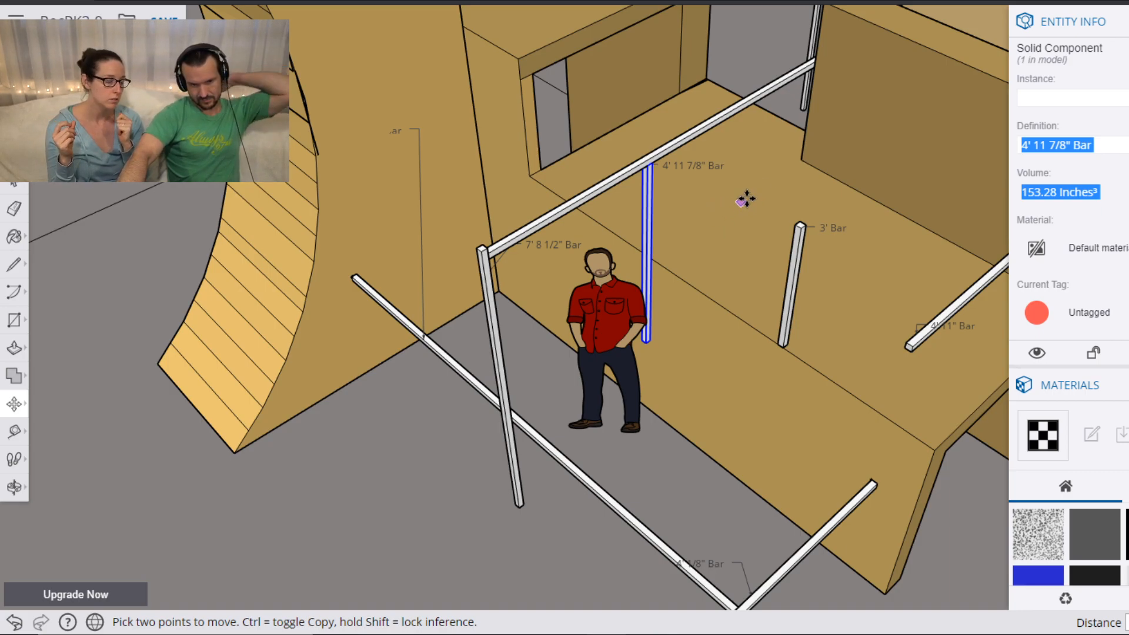
{"action": "key", "text": "o"}
{"action": "left_click_drag", "start_coordinate": [795, 166], "coordinate": [504, 113]}
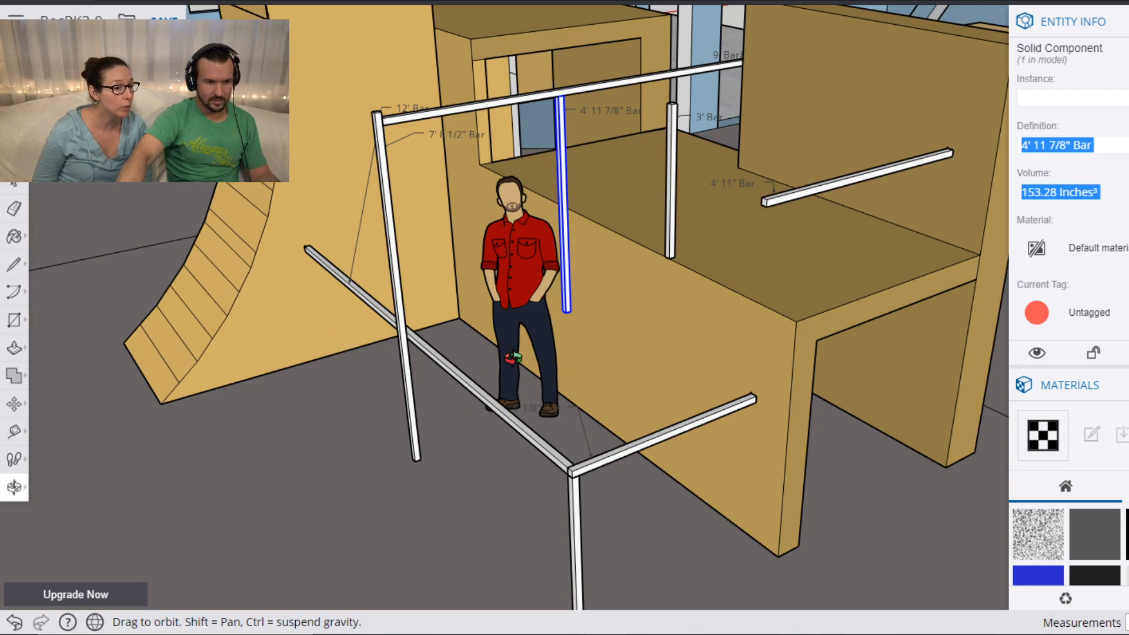
{"action": "left_click_drag", "start_coordinate": [684, 184], "coordinate": [645, 163]}
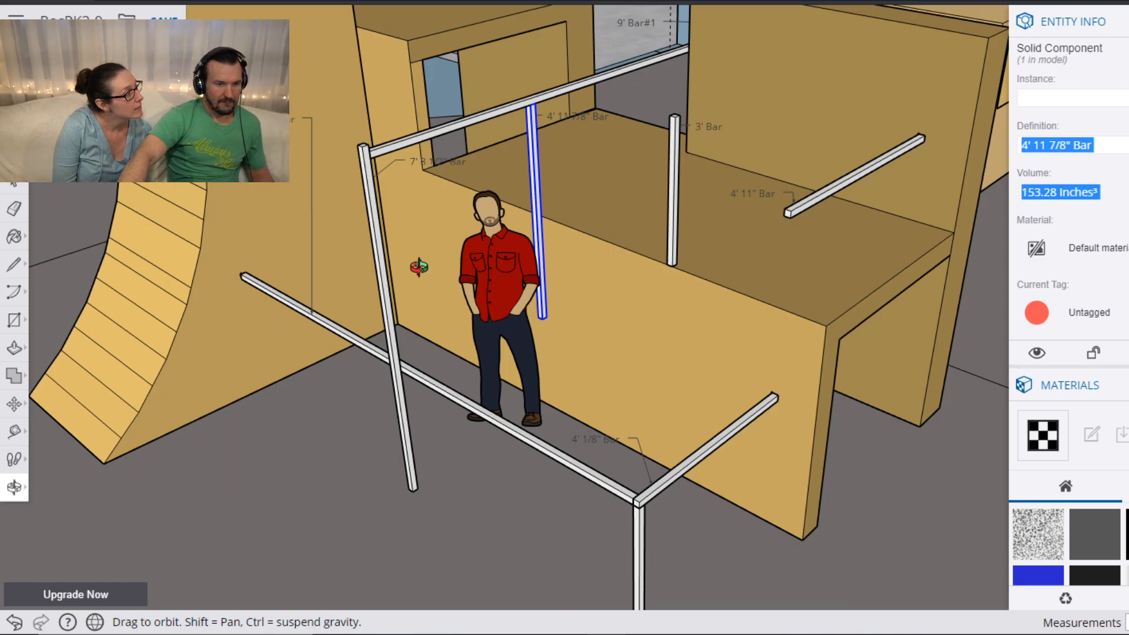
{"action": "left_click_drag", "start_coordinate": [272, 236], "coordinate": [273, 270]}
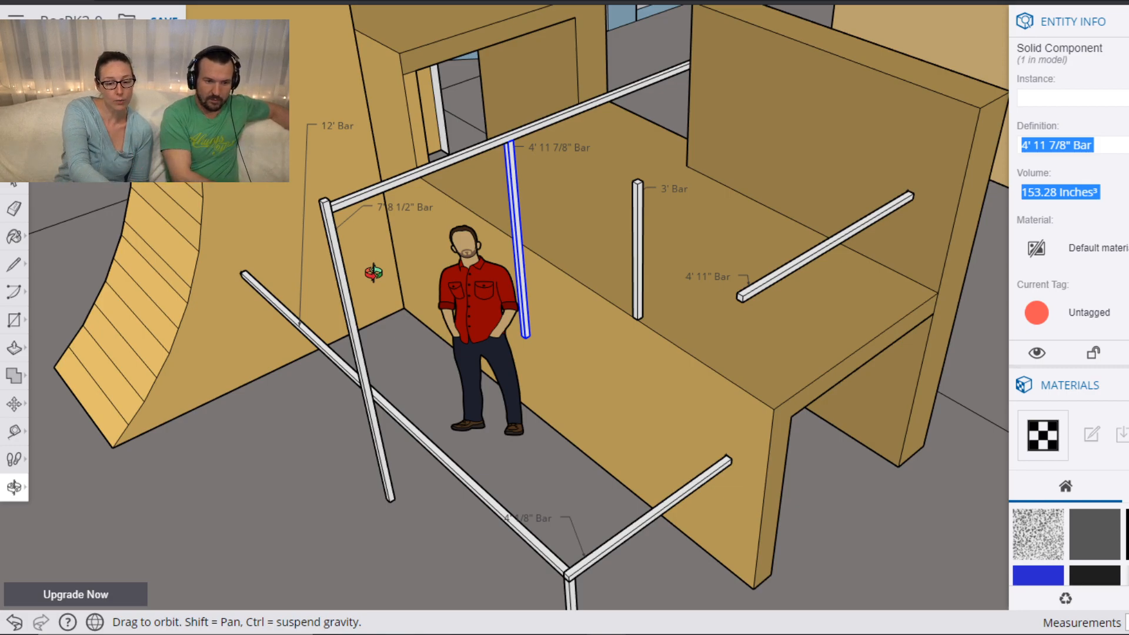
{"action": "key", "text": "h"}
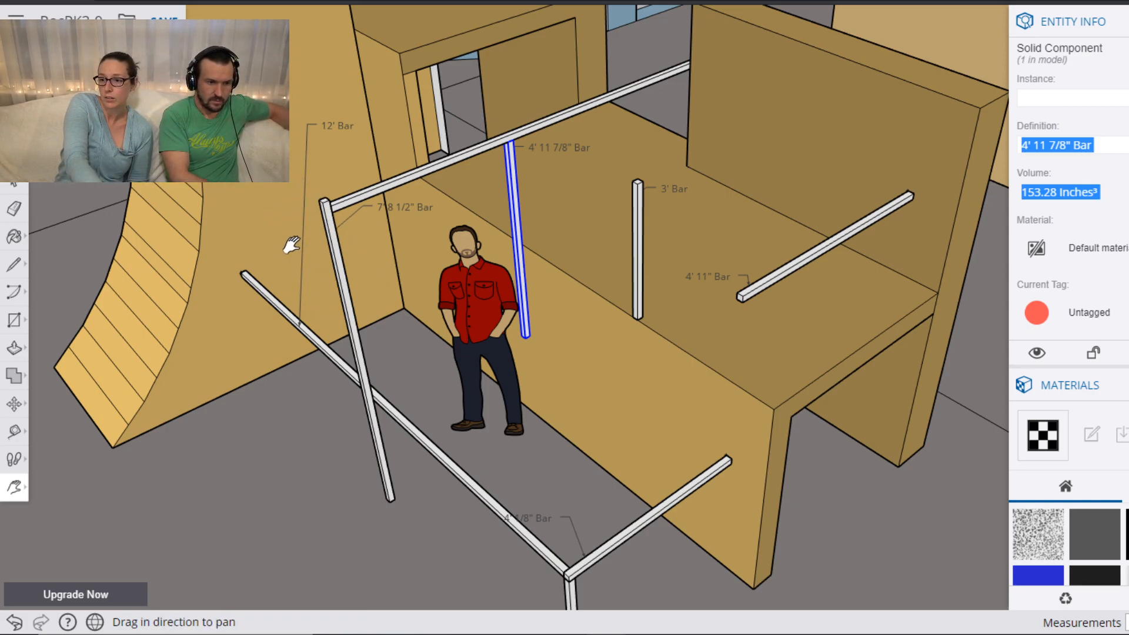
{"action": "left_click_drag", "start_coordinate": [277, 220], "coordinate": [403, 312]}
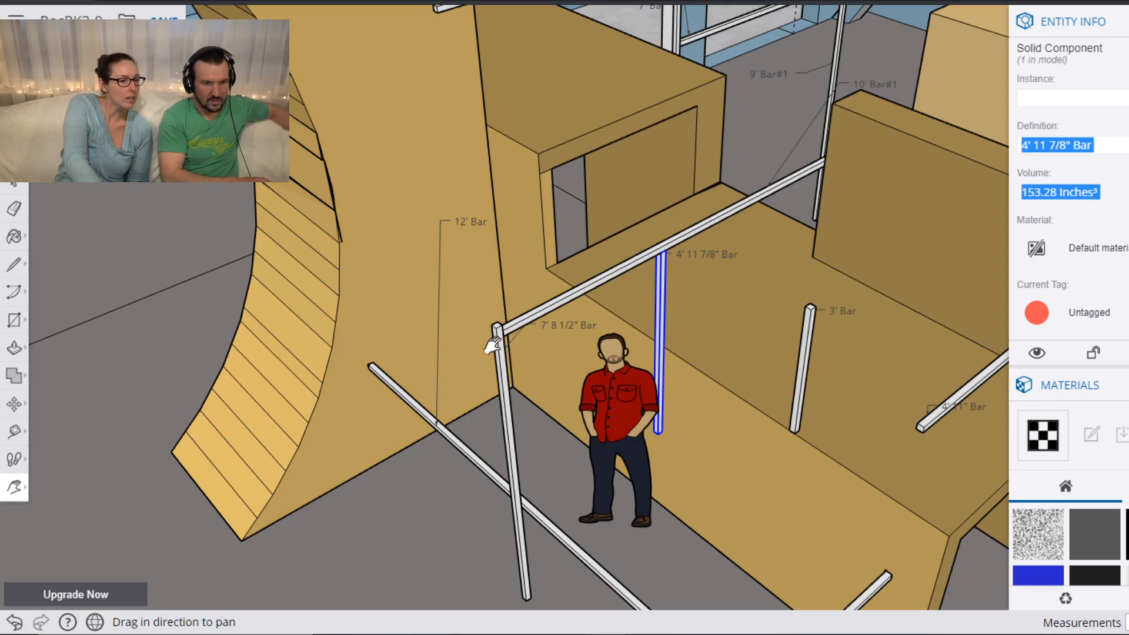
{"action": "left_click_drag", "start_coordinate": [350, 258], "coordinate": [334, 198]}
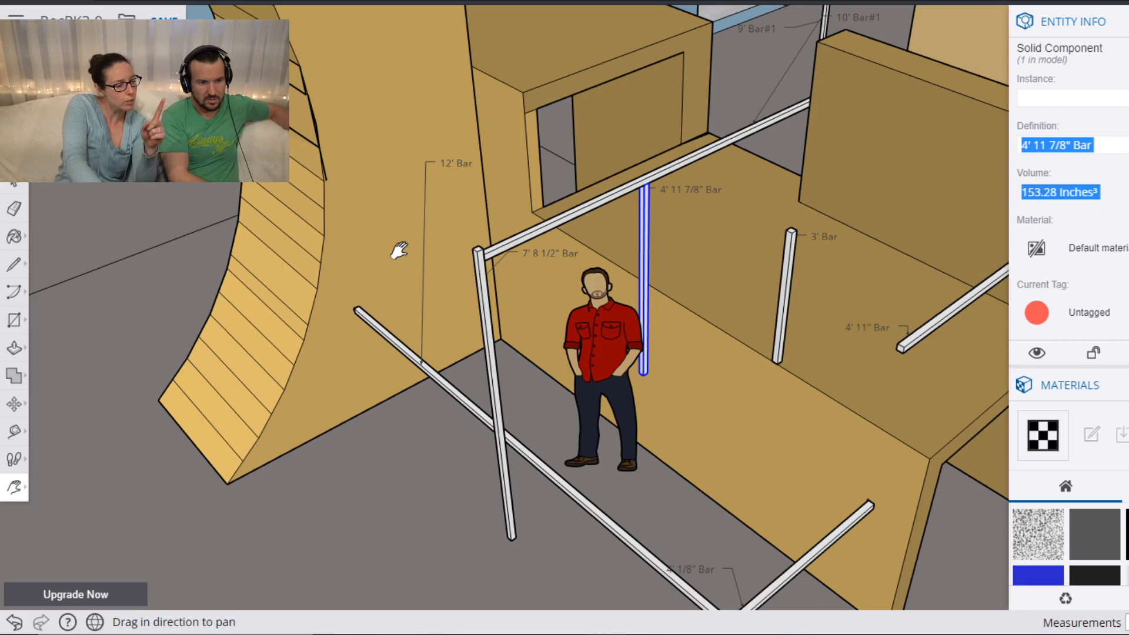
{"action": "key", "text": "o"}
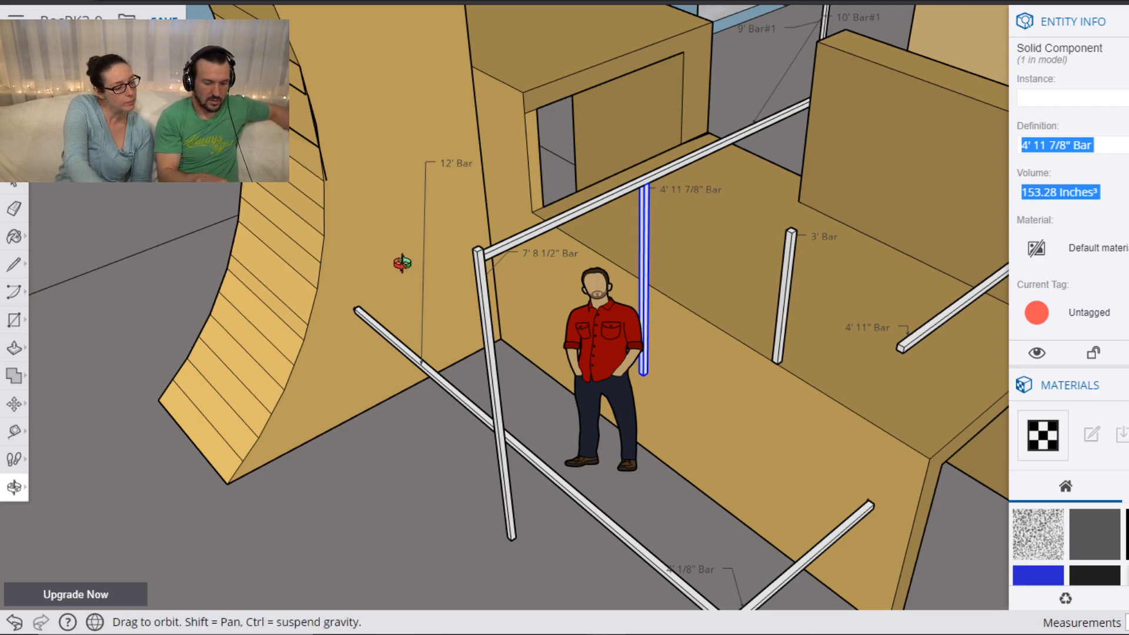
{"action": "left_click_drag", "start_coordinate": [417, 216], "coordinate": [24, 194]}
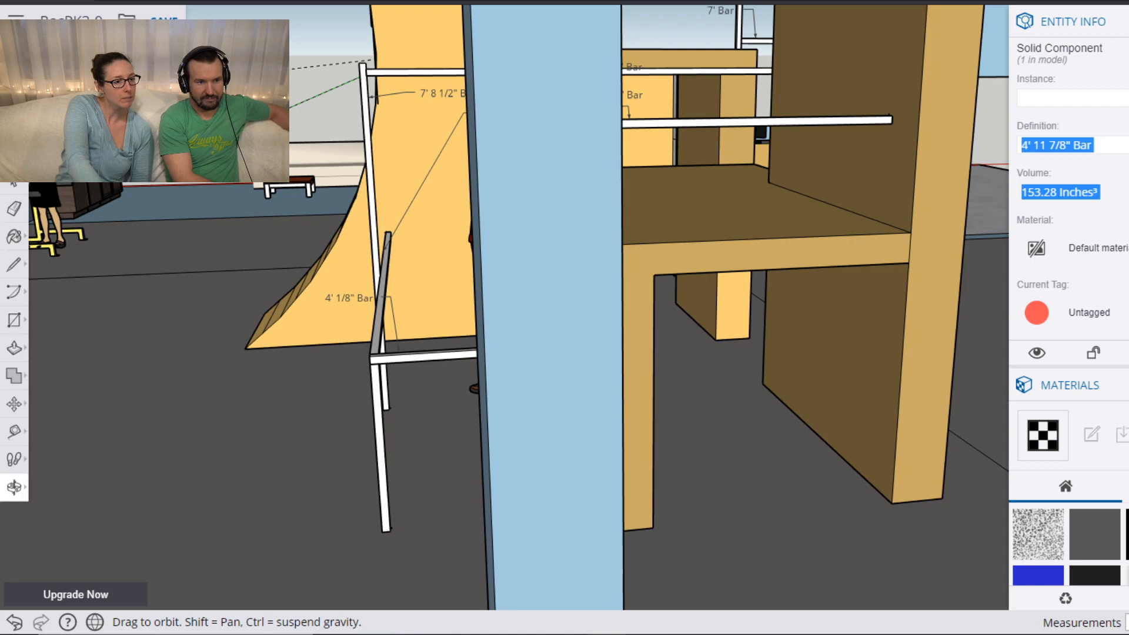
{"action": "middle_click_drag", "start_coordinate": [36, 176], "coordinate": [32, 175]}
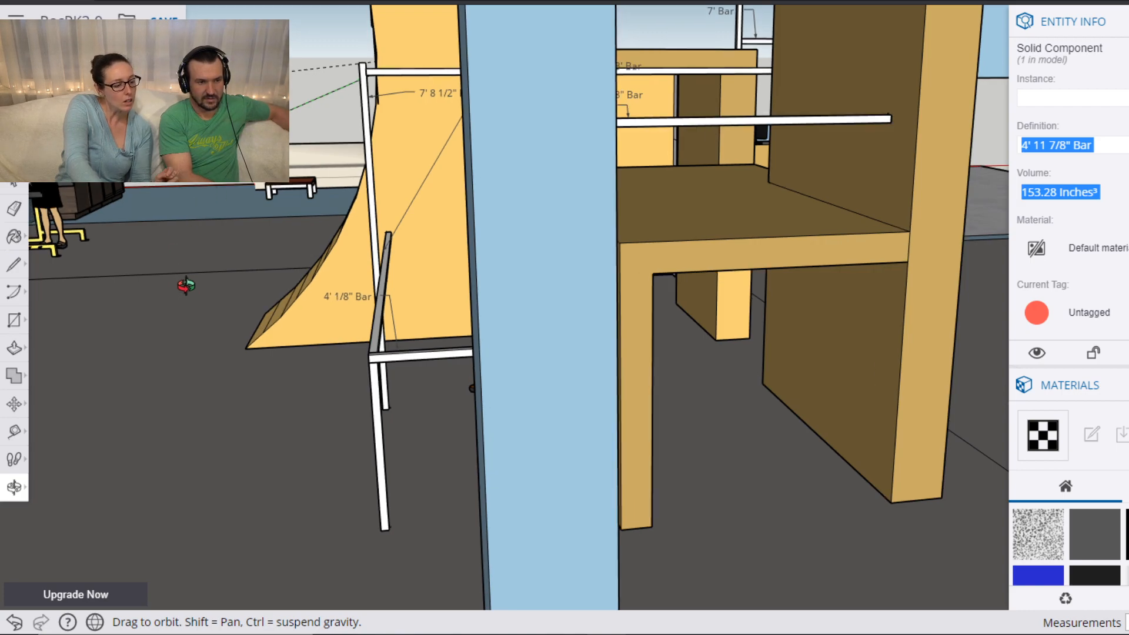
Examine the frame of 12', 7' 8 1/2" and 4' 1/8" bars around the standing figure beside the tunnel.
{"action": "mouse_move", "coordinate": [177, 294]}
{"action": "left_mouse_down"}
{"action": "mouse_move", "coordinate": [232, 390]}
{"action": "mouse_move", "coordinate": [204, 244]}
{"action": "mouse_move", "coordinate": [171, 312]}
{"action": "mouse_move", "coordinate": [168, 301]}
{"action": "left_mouse_up"}
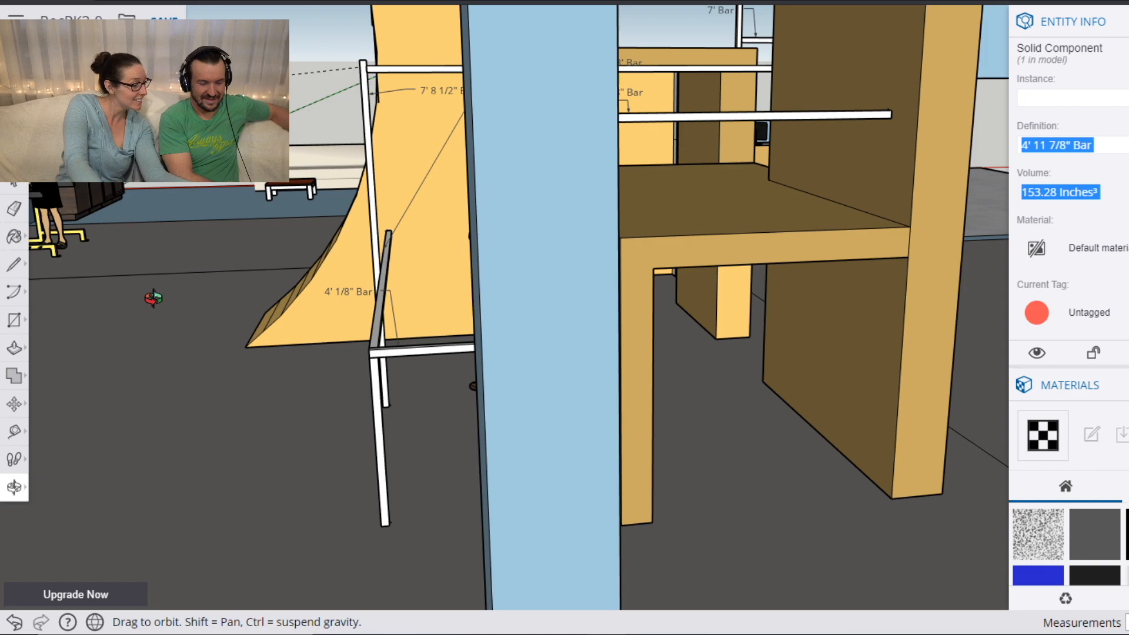
{"action": "key", "text": "h"}
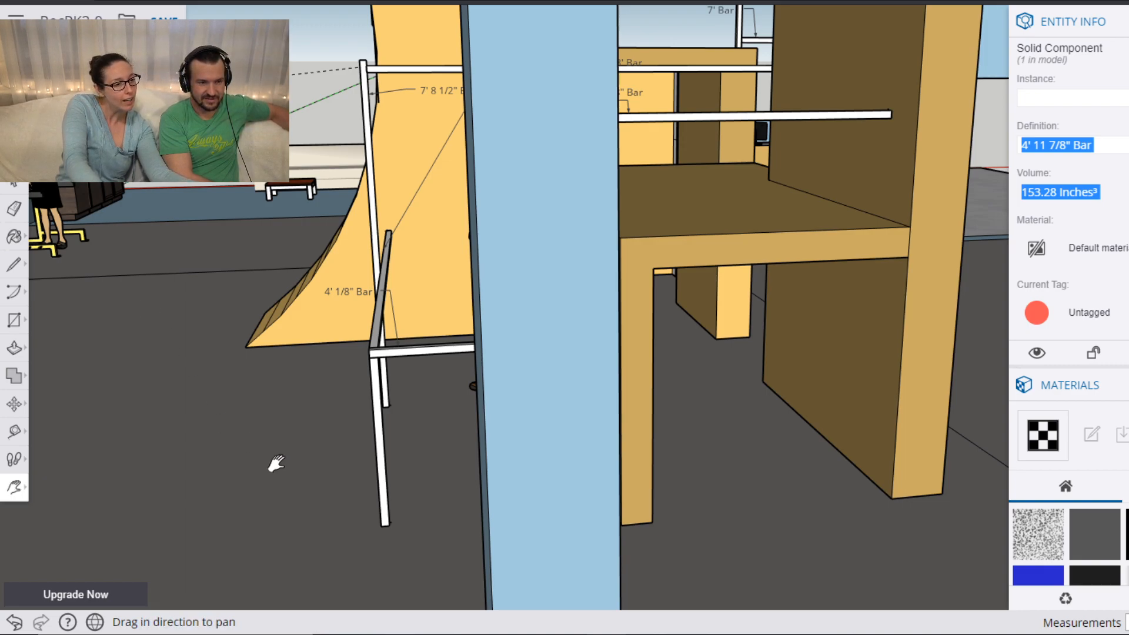
{"action": "left_click_drag", "start_coordinate": [321, 256], "coordinate": [504, 321]}
{"action": "key", "text": "o"}
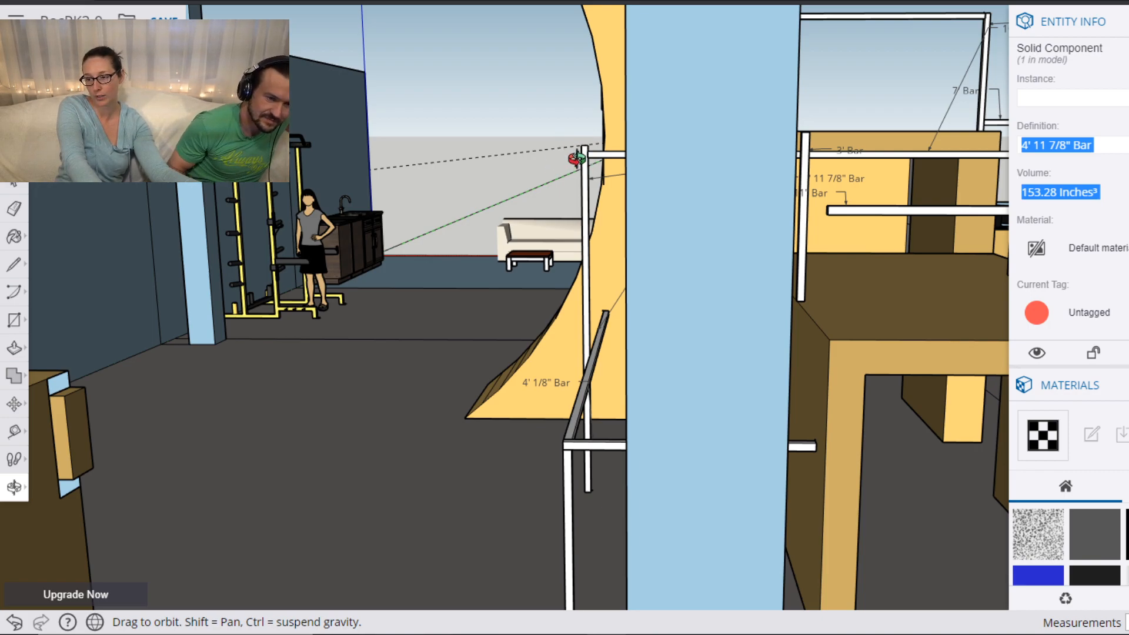
{"action": "left_click_drag", "start_coordinate": [531, 194], "coordinate": [1032, 505]}
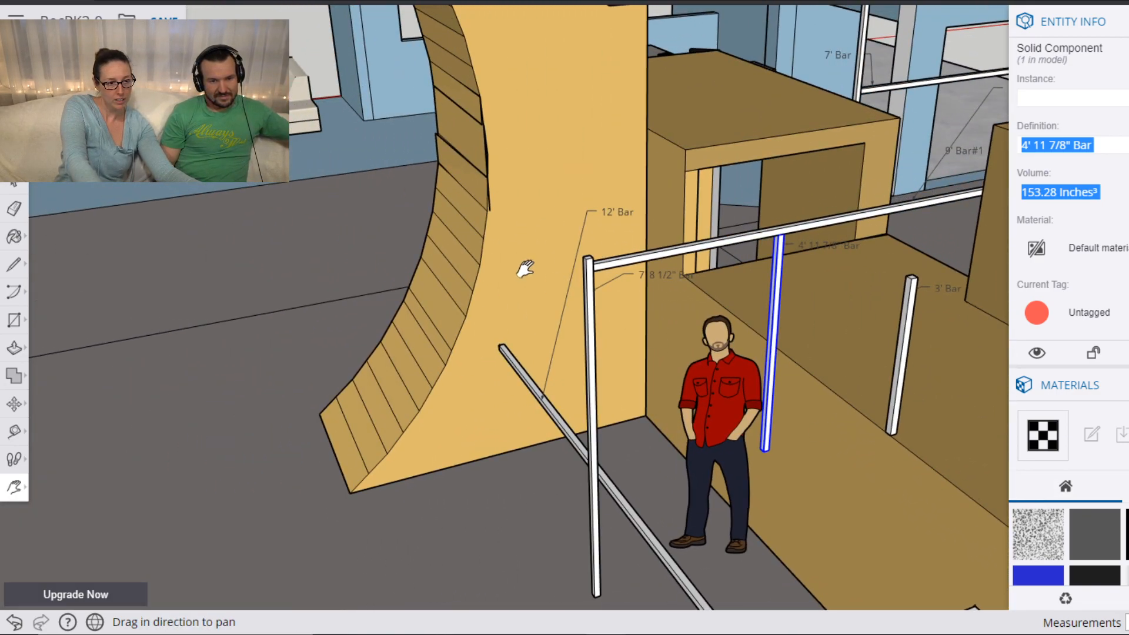
{"action": "left_click_drag", "start_coordinate": [638, 301], "coordinate": [674, 268]}
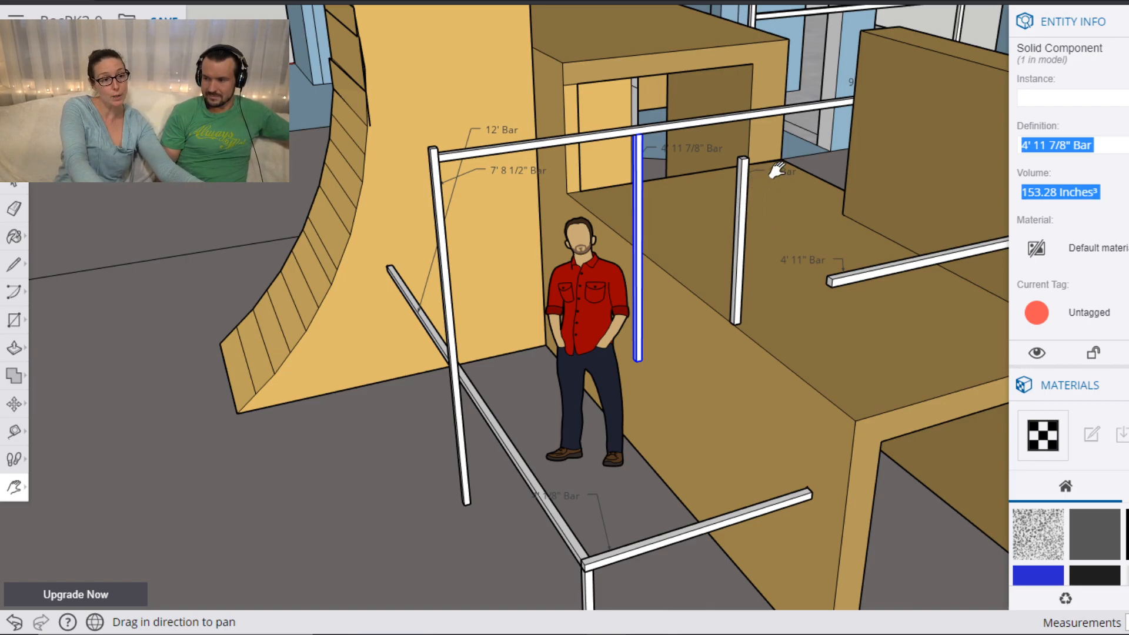
{"action": "left_click_drag", "start_coordinate": [774, 398], "coordinate": [499, 496]}
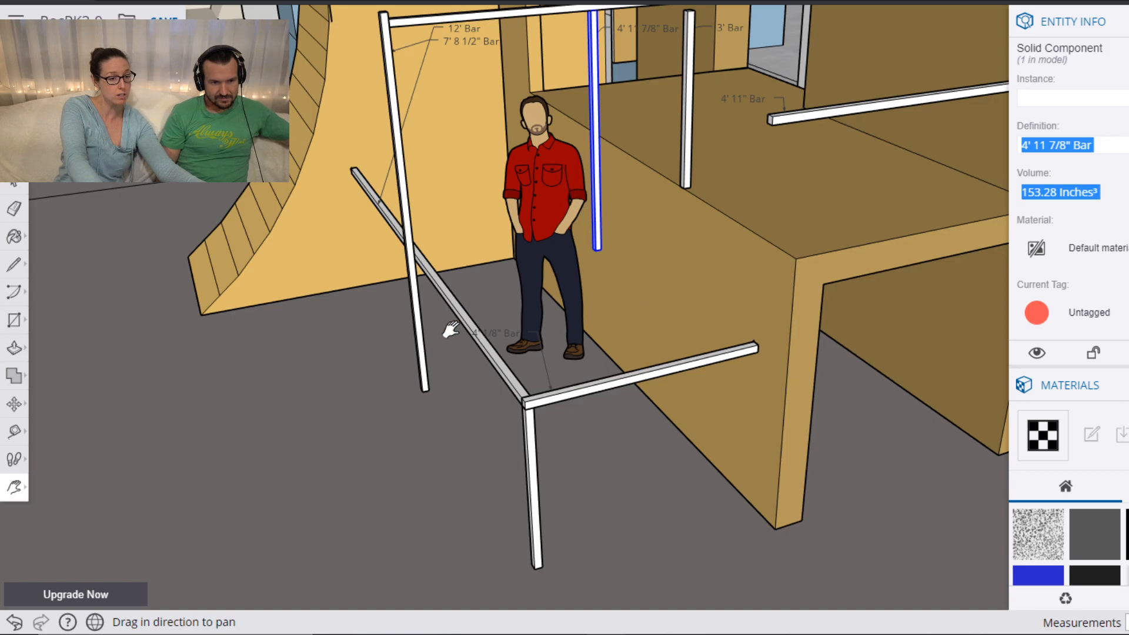
{"action": "left_click_drag", "start_coordinate": [769, 331], "coordinate": [711, 376]}
{"action": "left_click_drag", "start_coordinate": [583, 243], "coordinate": [754, 282]}
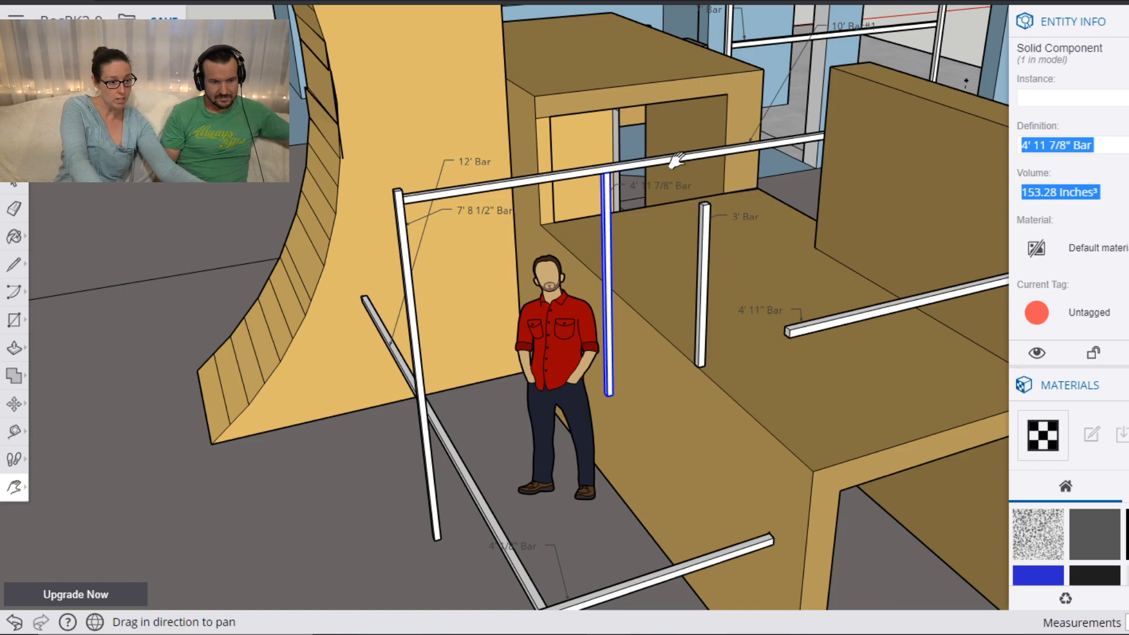
Examine the tunnel top with its 3' and 4' 11" bars, the 10' bar above and the adjoining wall.
{"action": "left_click_drag", "start_coordinate": [758, 335], "coordinate": [667, 328]}
{"action": "key", "text": "o"}
{"action": "key", "text": "h"}
{"action": "key", "text": "o"}
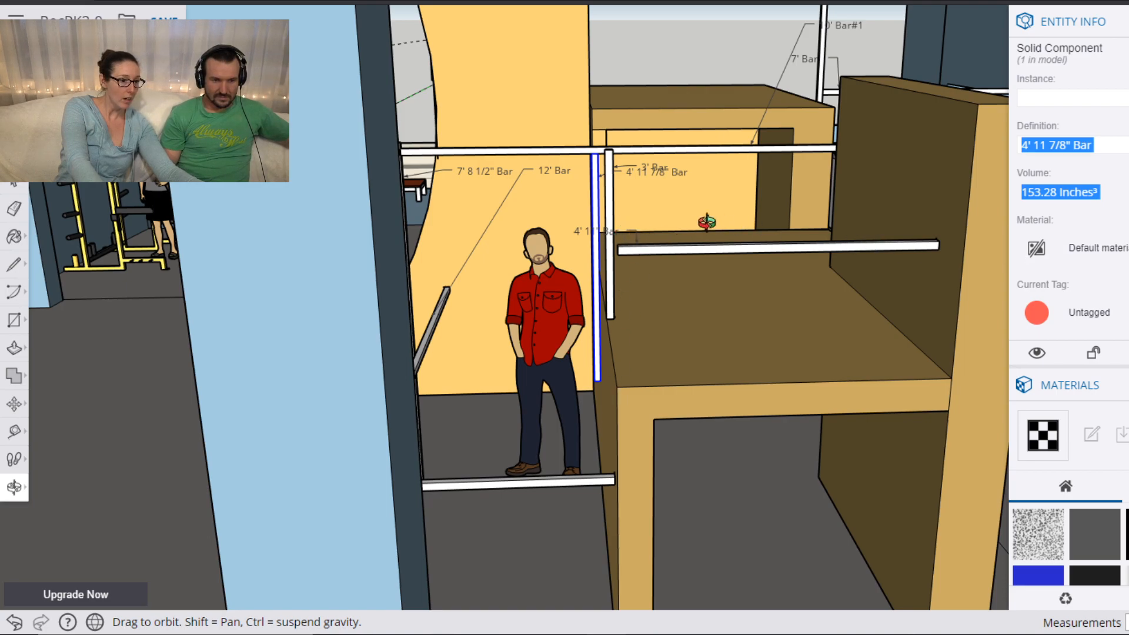
{"action": "key", "text": "h"}
{"action": "left_click_drag", "start_coordinate": [644, 253], "coordinate": [856, 453]}
{"action": "key", "text": "o"}
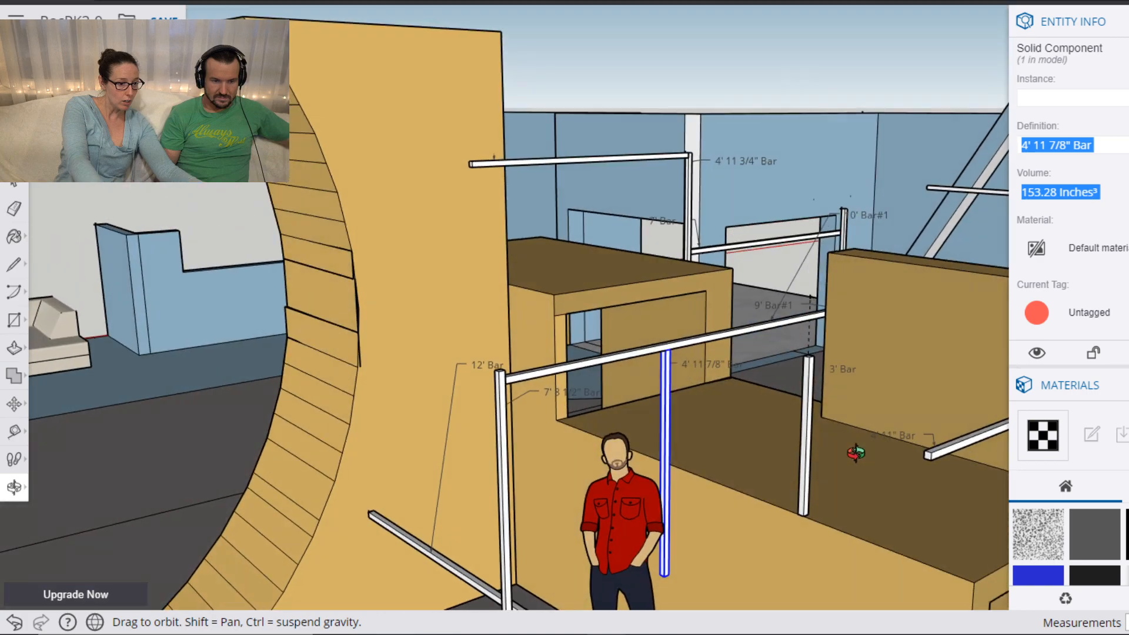
{"action": "key", "text": "h"}
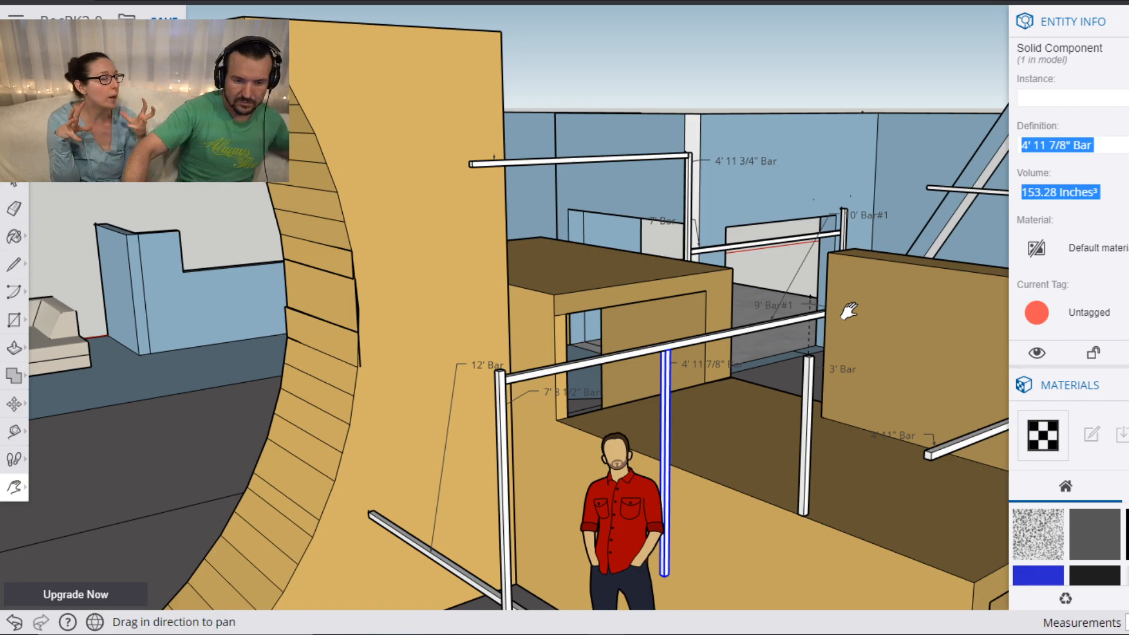
{"action": "left_click_drag", "start_coordinate": [729, 319], "coordinate": [653, 312]}
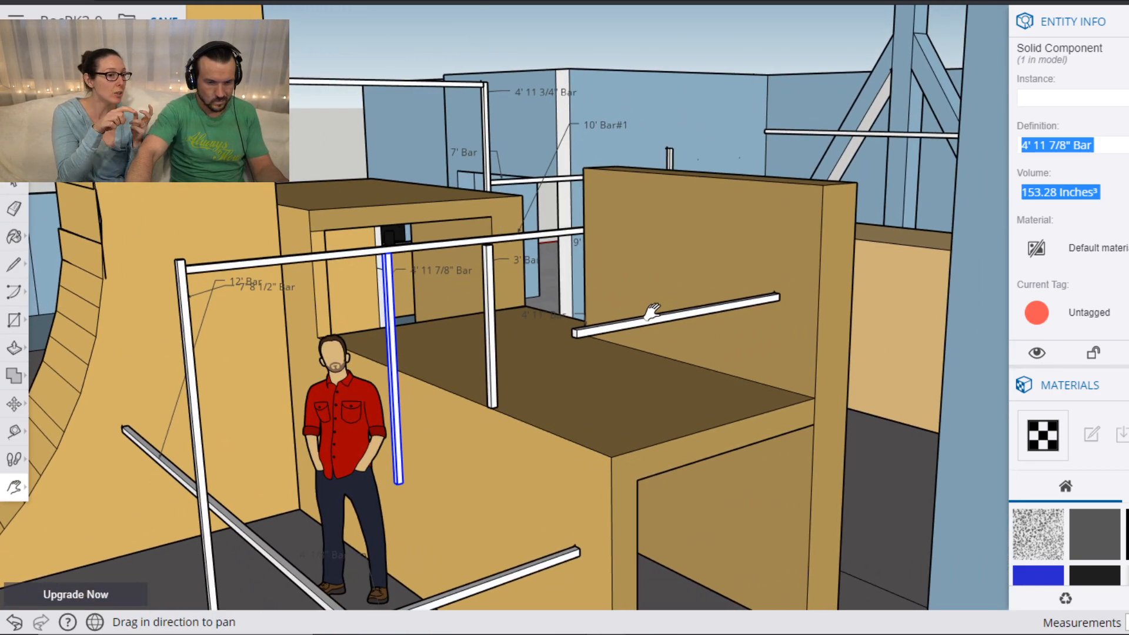
Move the horizontal 4' 11" bar up and back so its end meets the upper inner edge of the tunnel's wall.
{"action": "middle_click_drag", "start_coordinate": [677, 306], "coordinate": [650, 475]}
{"action": "left_click", "coordinate": [699, 440]}
{"action": "key", "text": "m"}
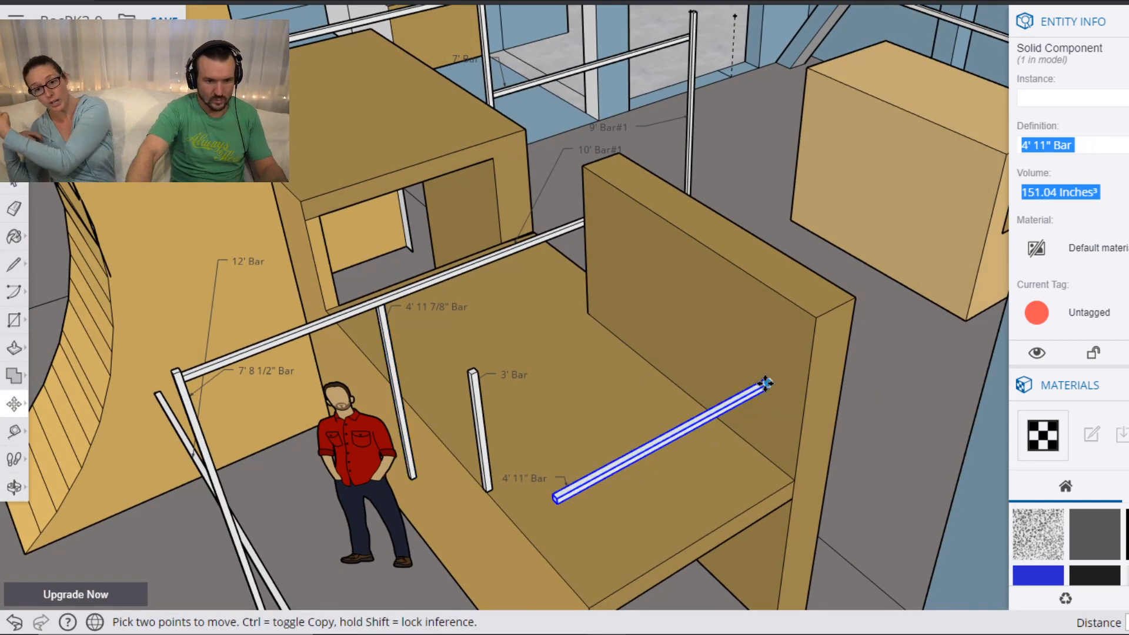
{"action": "left_click", "coordinate": [765, 383]}
{"action": "left_click", "coordinate": [687, 234]}
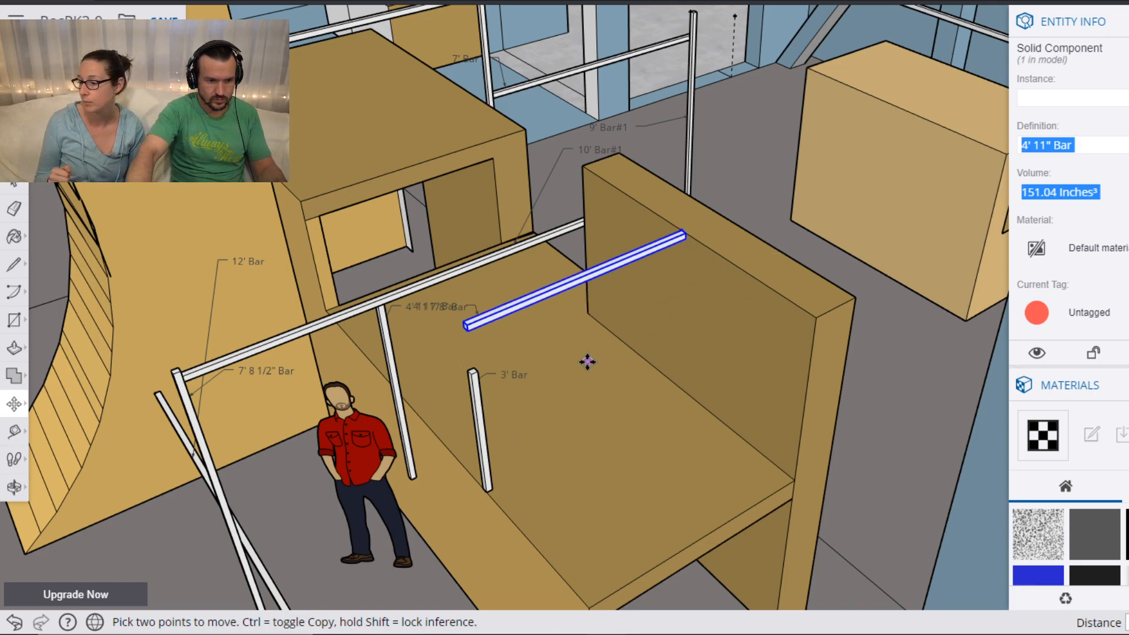
Move the upright 3' bar onto the top of the tunnel's wall, with its foot beside the 4' 11" bar's end.
{"action": "scroll", "coordinate": [587, 360], "scroll_direction": "down", "scroll_amount": 2}
{"action": "key", "text": "space"}
{"action": "left_click", "coordinate": [504, 467]}
{"action": "scroll", "coordinate": [509, 467], "scroll_direction": "up", "scroll_amount": 3}
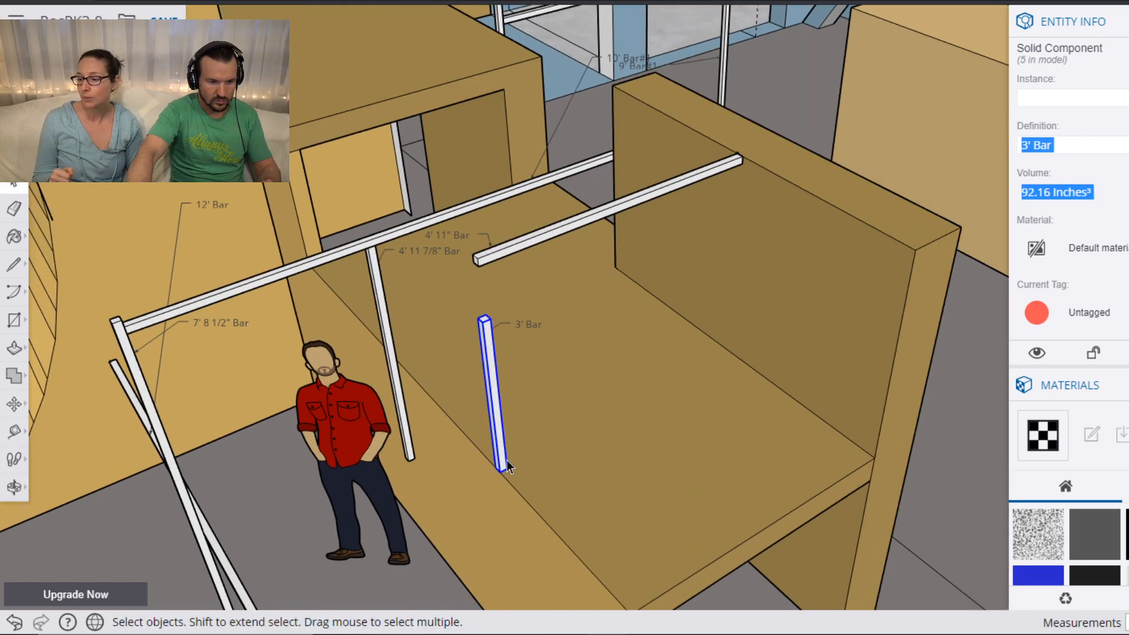
{"action": "key", "text": "m"}
{"action": "left_click", "coordinate": [506, 470]}
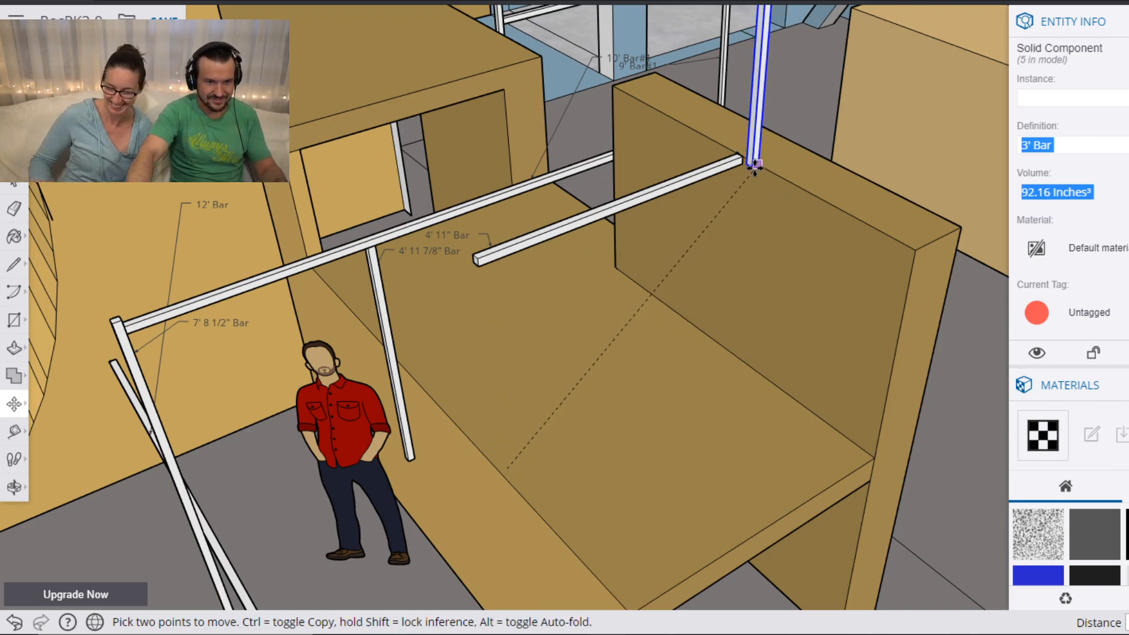
Find the spare bars in the storage area and select the outermost 7' bar of its group.
{"action": "key", "text": "h"}
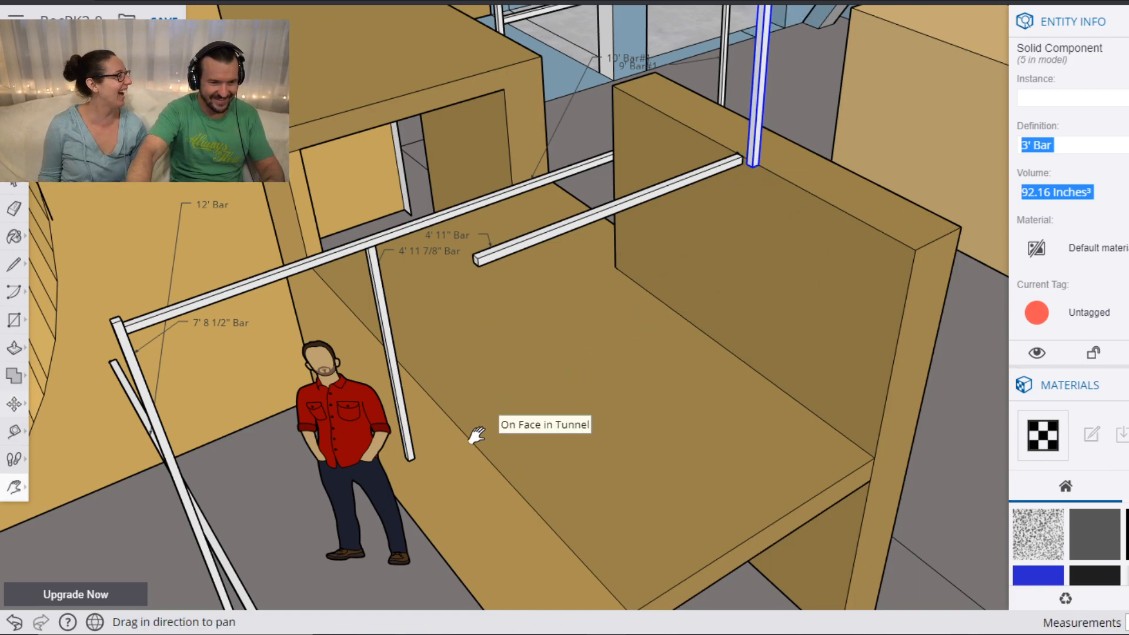
{"action": "scroll", "coordinate": [474, 438], "scroll_direction": "down", "scroll_amount": 4}
{"action": "left_click_drag", "start_coordinate": [347, 465], "coordinate": [958, 65]}
{"action": "scroll", "coordinate": [494, 351], "scroll_direction": "down", "scroll_amount": 7}
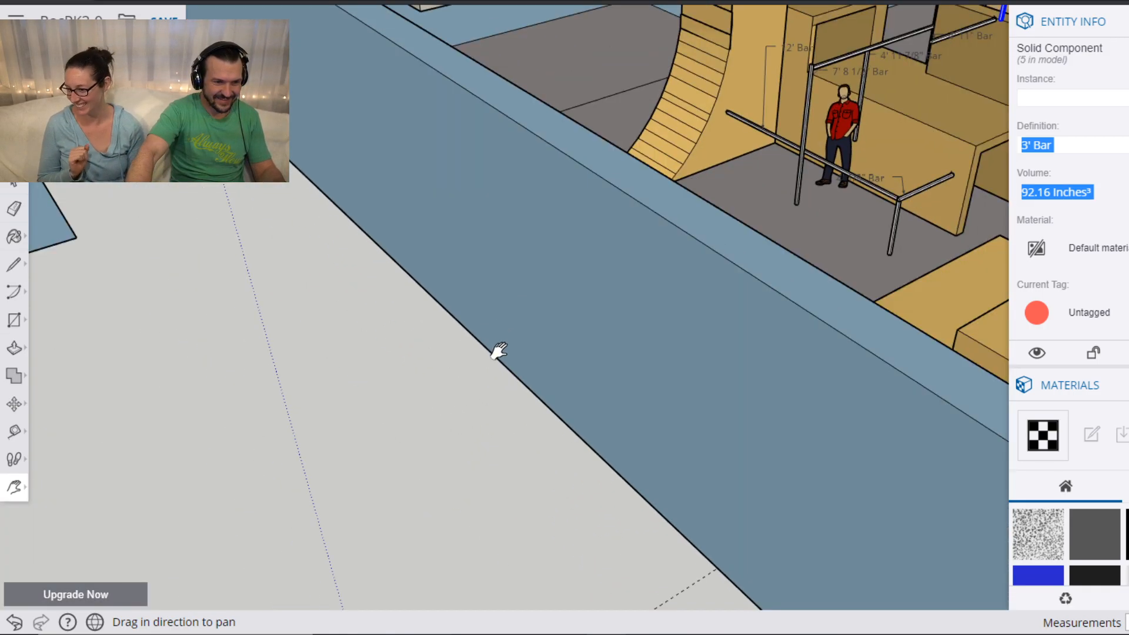
{"action": "left_click_drag", "start_coordinate": [360, 385], "coordinate": [664, 276]}
{"action": "left_click_drag", "start_coordinate": [352, 478], "coordinate": [493, 229]}
{"action": "left_click_drag", "start_coordinate": [273, 532], "coordinate": [526, 203]}
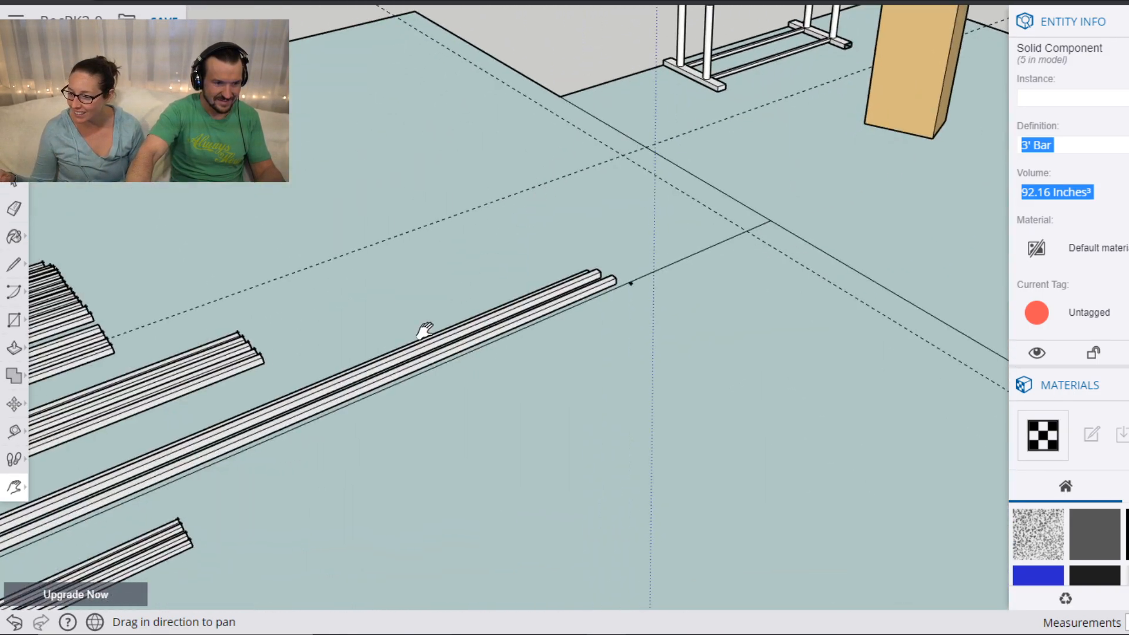
{"action": "left_click_drag", "start_coordinate": [182, 400], "coordinate": [612, 196]}
{"action": "mouse_move", "coordinate": [532, 215]}
{"action": "left_mouse_down"}
{"action": "mouse_move", "coordinate": [633, 385]}
{"action": "mouse_move", "coordinate": [757, 522]}
{"action": "left_mouse_up"}
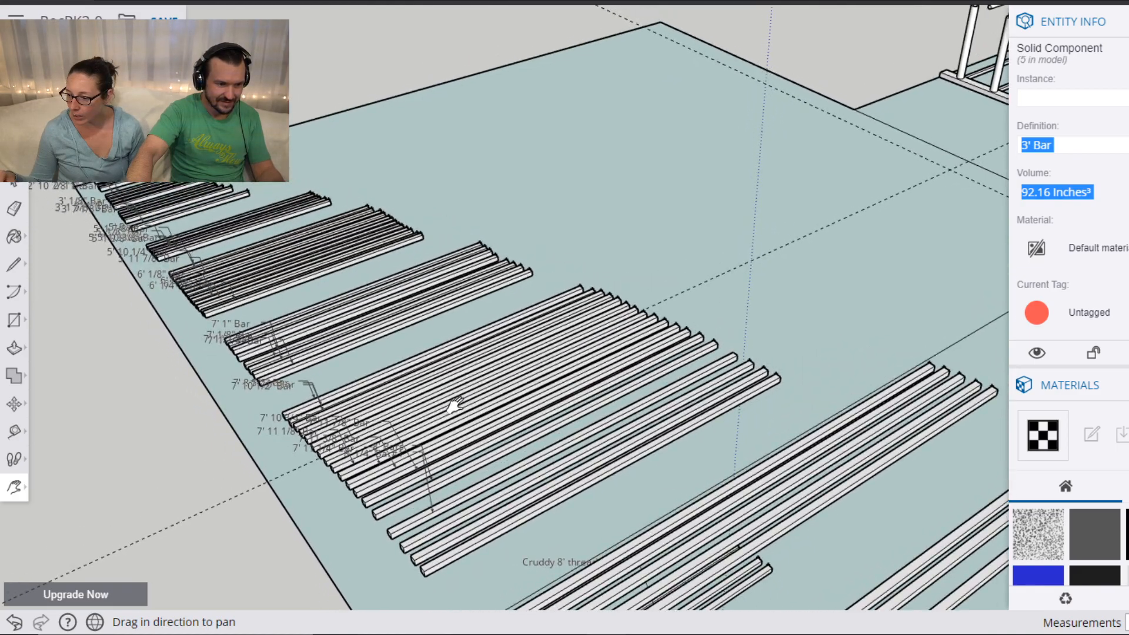
{"action": "scroll", "coordinate": [446, 402], "scroll_direction": "up", "scroll_amount": 2}
{"action": "scroll", "coordinate": [444, 399], "scroll_direction": "up", "scroll_amount": 1}
{"action": "left_click_drag", "start_coordinate": [320, 252], "coordinate": [550, 462]}
{"action": "scroll", "coordinate": [573, 479], "scroll_direction": "up", "scroll_amount": 3}
{"action": "left_click_drag", "start_coordinate": [651, 510], "coordinate": [666, 328]}
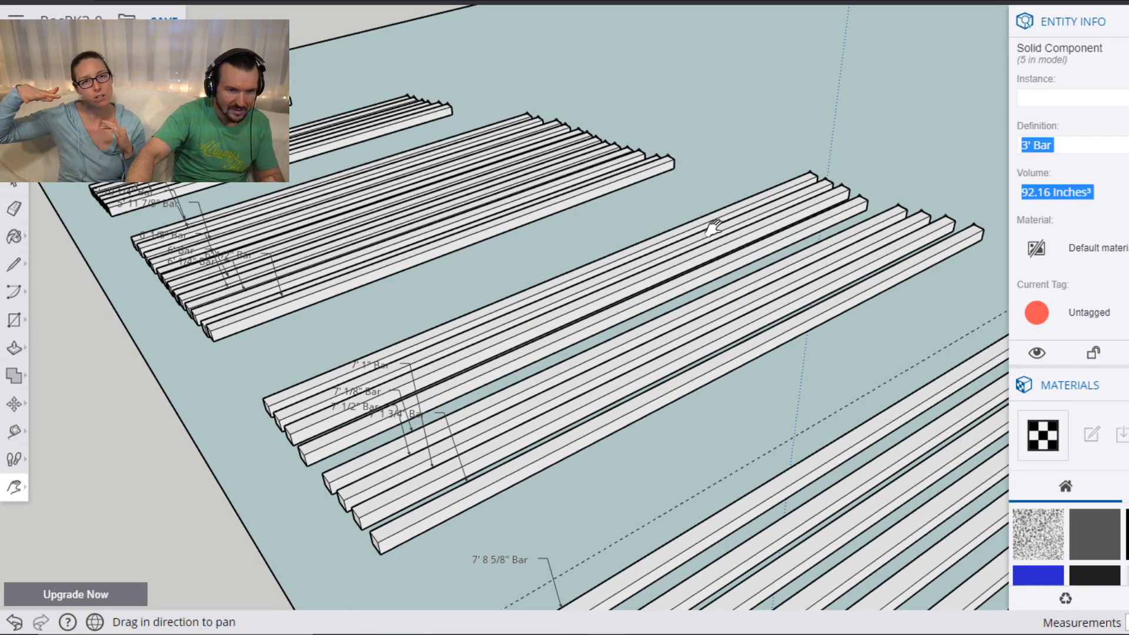
{"action": "key", "text": "space"}
{"action": "left_click", "coordinate": [693, 231]}
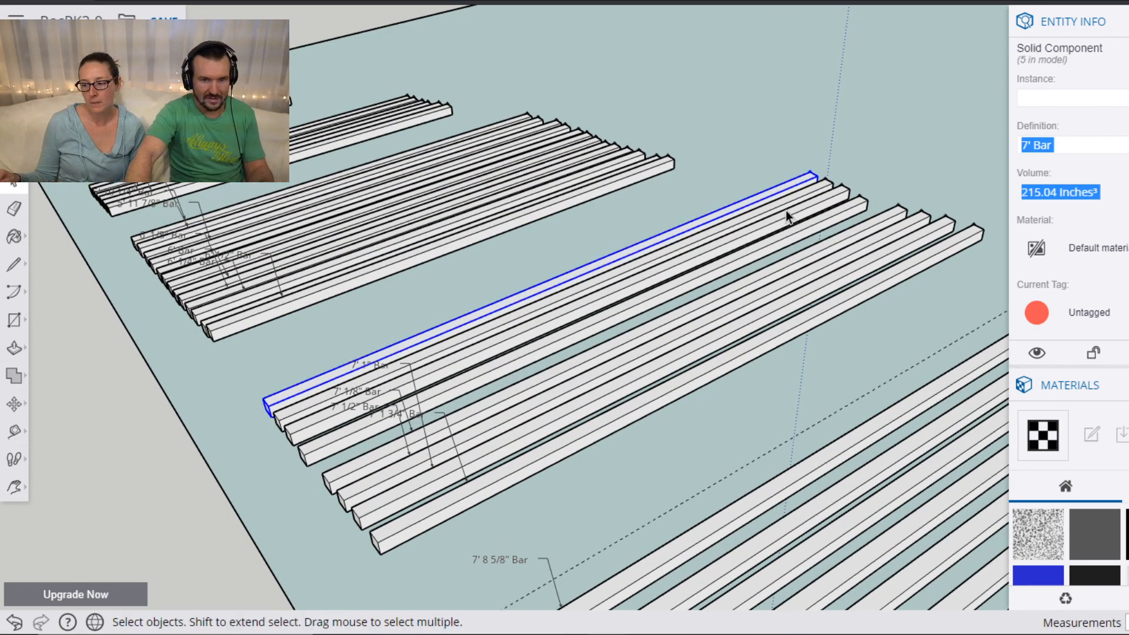
Move the selected 7' bar by its end corner from storage to the 10' bar's end at the tunnel's wall.
{"action": "key", "text": "m"}
{"action": "left_click", "coordinate": [805, 169]}
{"action": "middle_click_drag", "start_coordinate": [831, 146], "coordinate": [619, 313], "text": "shift"}
{"action": "scroll", "coordinate": [621, 312], "scroll_direction": "down", "scroll_amount": 5}
{"action": "middle_click_drag", "start_coordinate": [715, 294], "coordinate": [276, 414], "text": "shift"}
{"action": "mouse_move", "coordinate": [940, 209]}
{"action": "middle_mouse_down", "text": "shift"}
{"action": "mouse_move", "coordinate": [756, 287]}
{"action": "mouse_move", "coordinate": [644, 461]}
{"action": "middle_mouse_up", "text": "shift"}
{"action": "scroll", "coordinate": [593, 331], "scroll_direction": "up", "scroll_amount": 8}
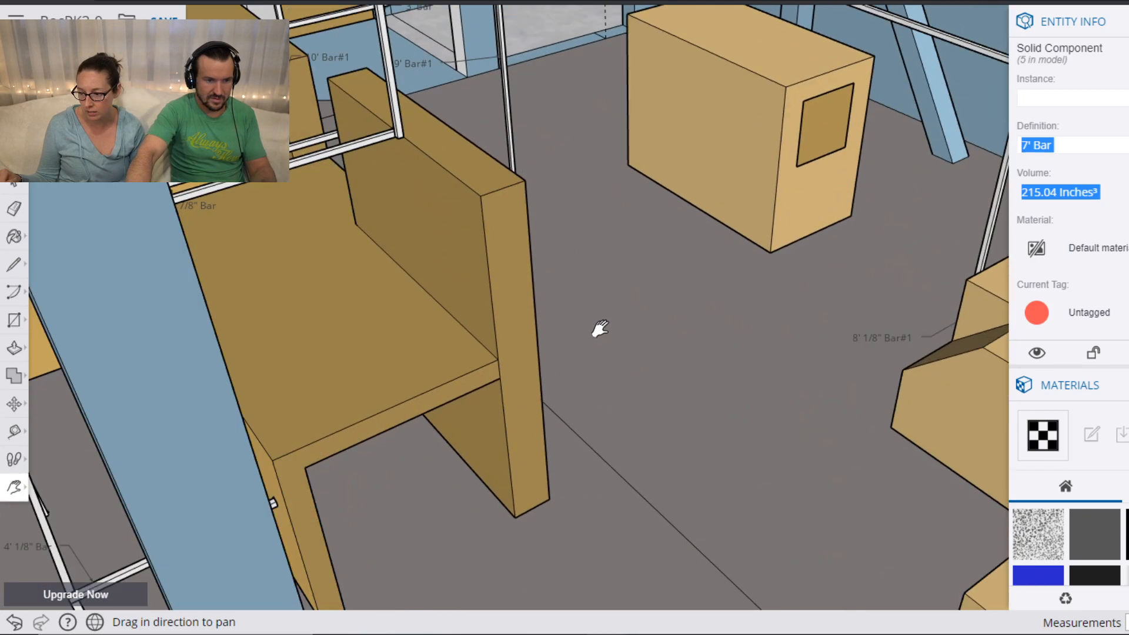
{"action": "key", "text": "o"}
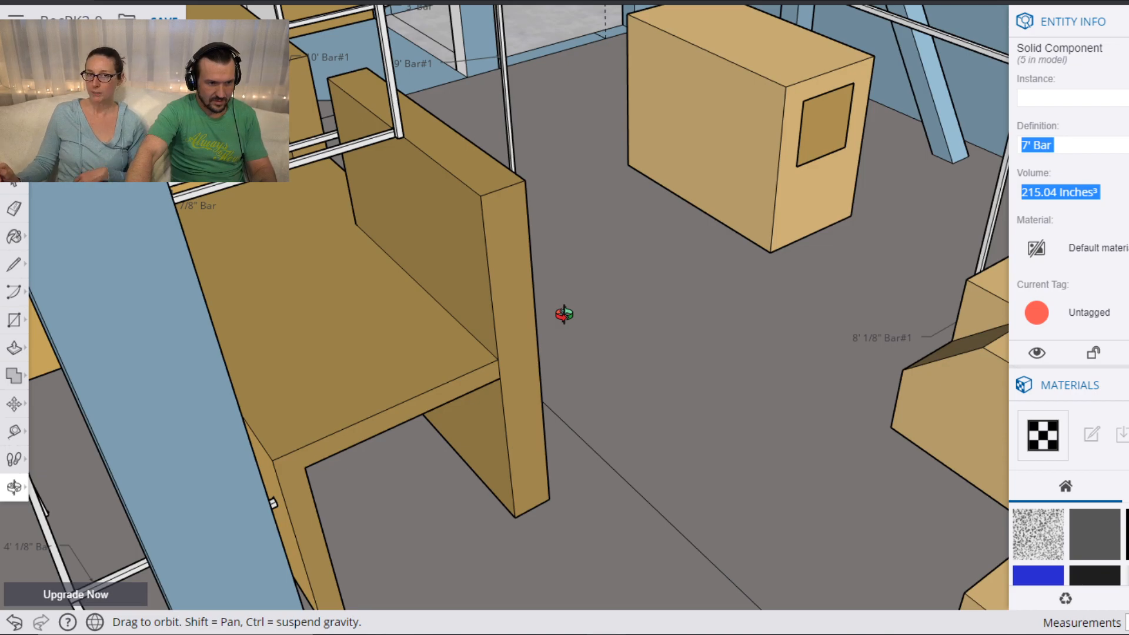
{"action": "key", "text": "m"}
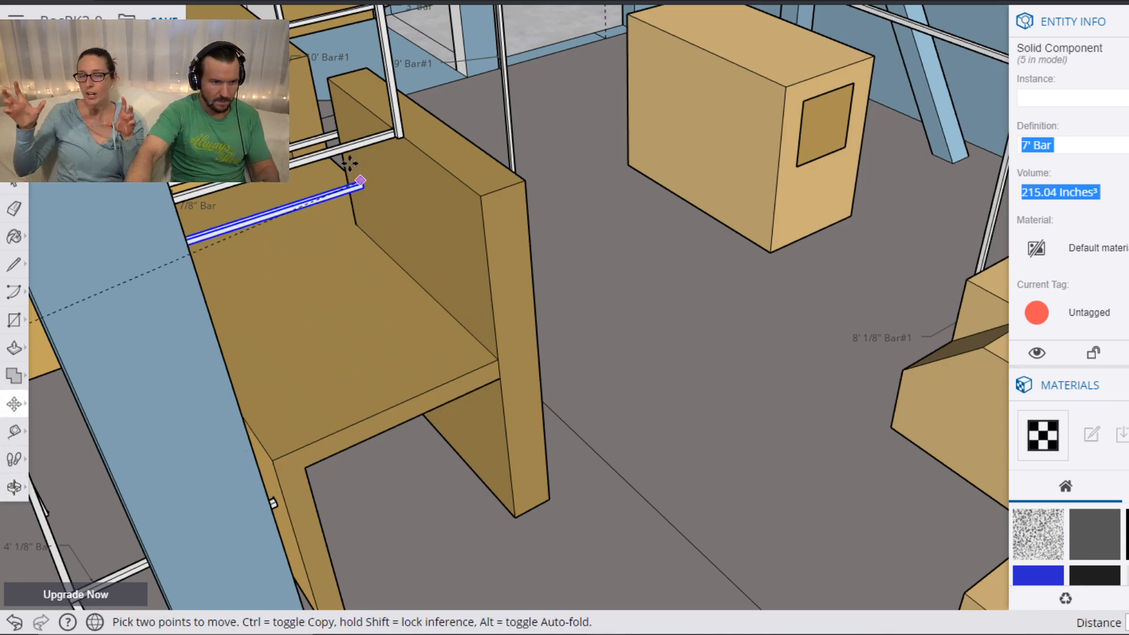
{"action": "scroll", "coordinate": [336, 132], "scroll_direction": "up", "scroll_amount": 5}
{"action": "left_click", "coordinate": [336, 132]}
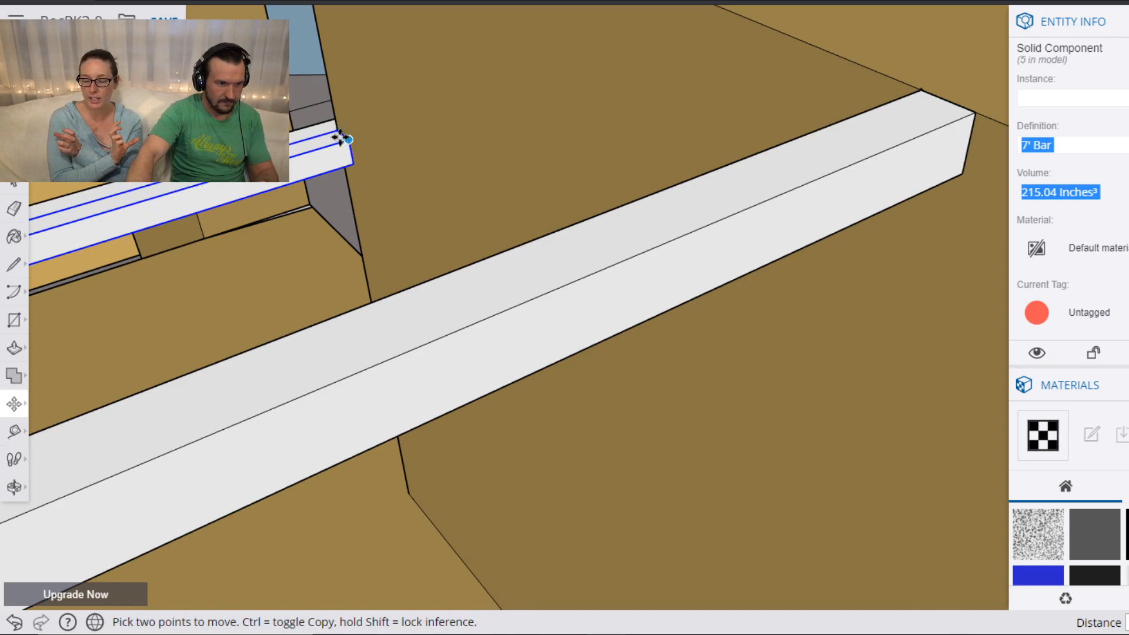
Slide the 7' bar along the wall's inner face and align its end corner with the wall's front vertical edge.
{"action": "left_click", "coordinate": [336, 132]}
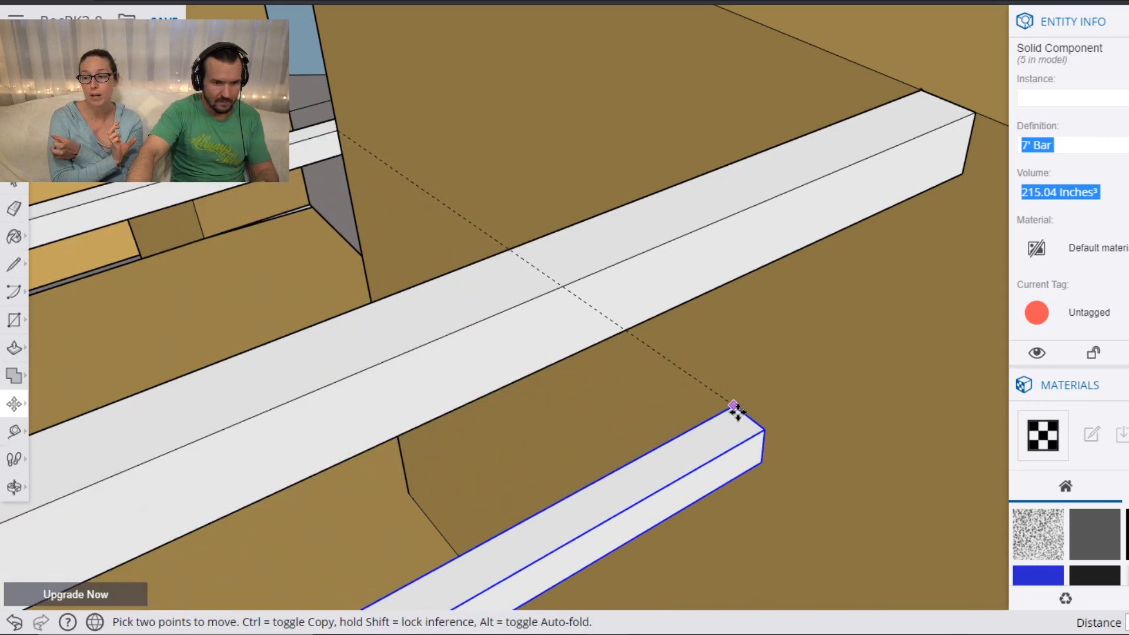
{"action": "left_click", "coordinate": [820, 522]}
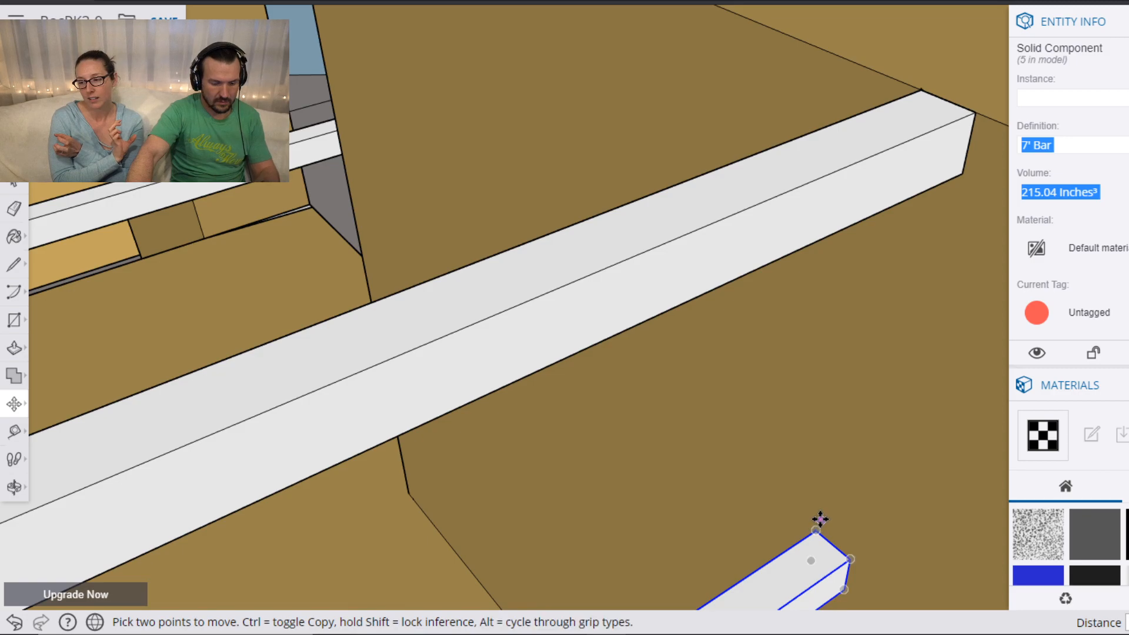
{"action": "key", "text": "h"}
{"action": "left_click_drag", "start_coordinate": [805, 495], "coordinate": [517, 197]}
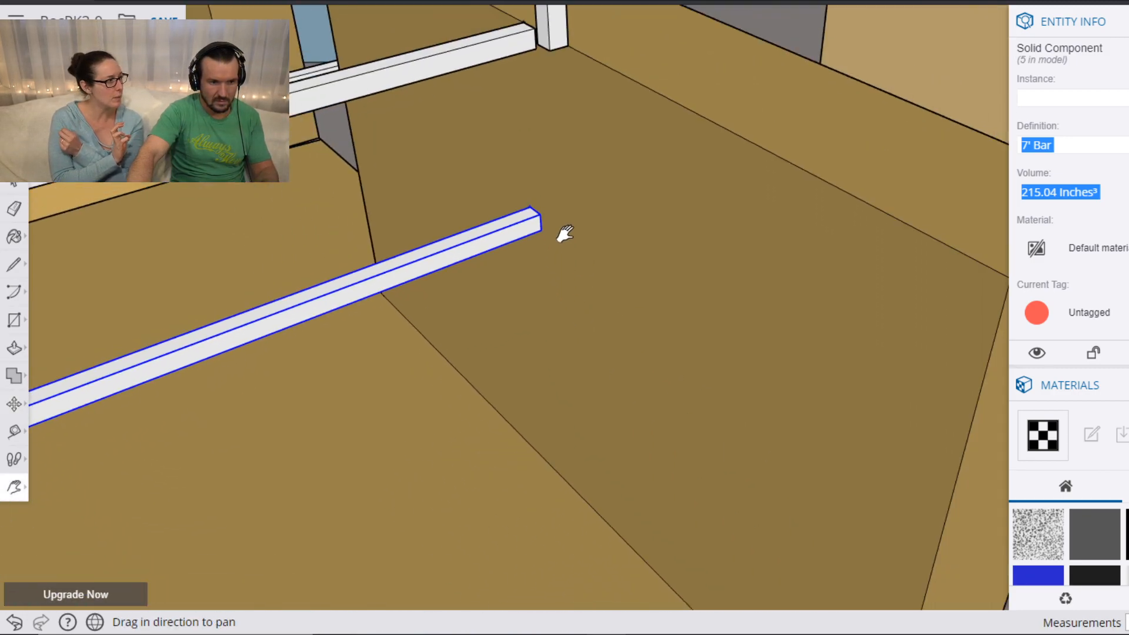
{"action": "key", "text": "m"}
{"action": "left_click", "coordinate": [529, 209]}
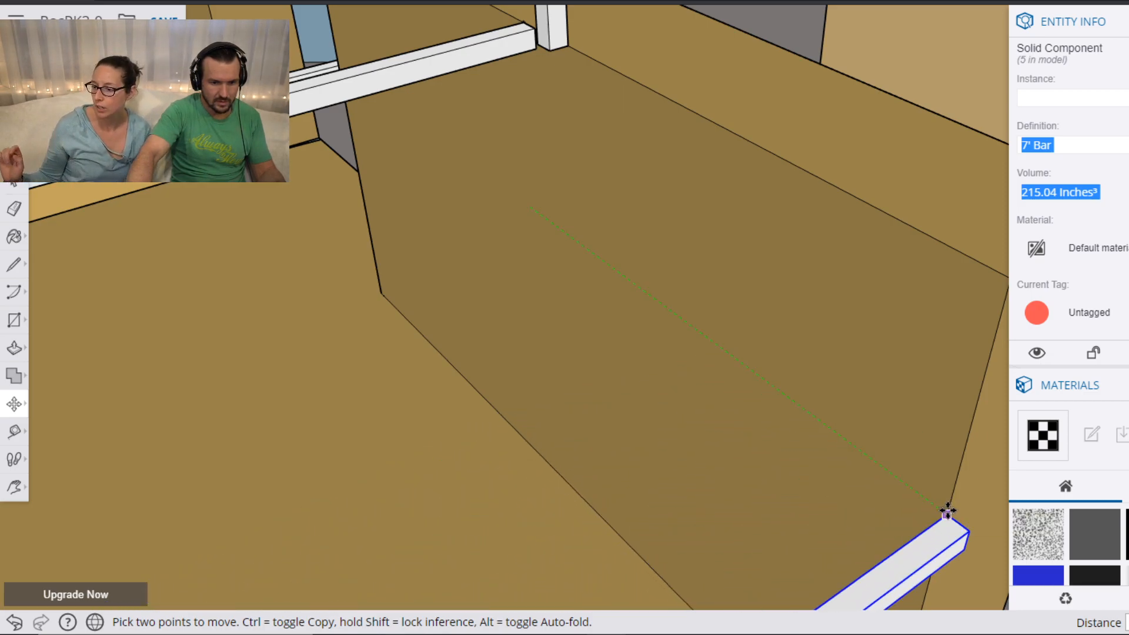
{"action": "left_click", "coordinate": [947, 511]}
Slide the 7' bar lengthwise across the wall's front face until its end reaches the wall's outer edge.
{"action": "key", "text": "h"}
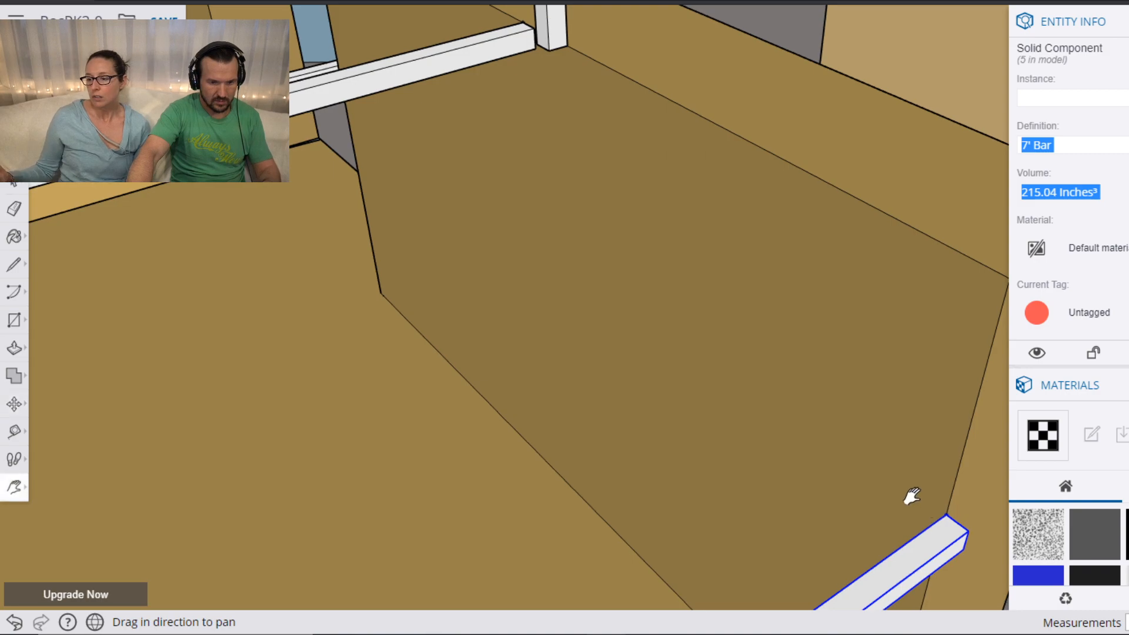
{"action": "left_click_drag", "start_coordinate": [911, 496], "coordinate": [567, 295]}
{"action": "key", "text": "m"}
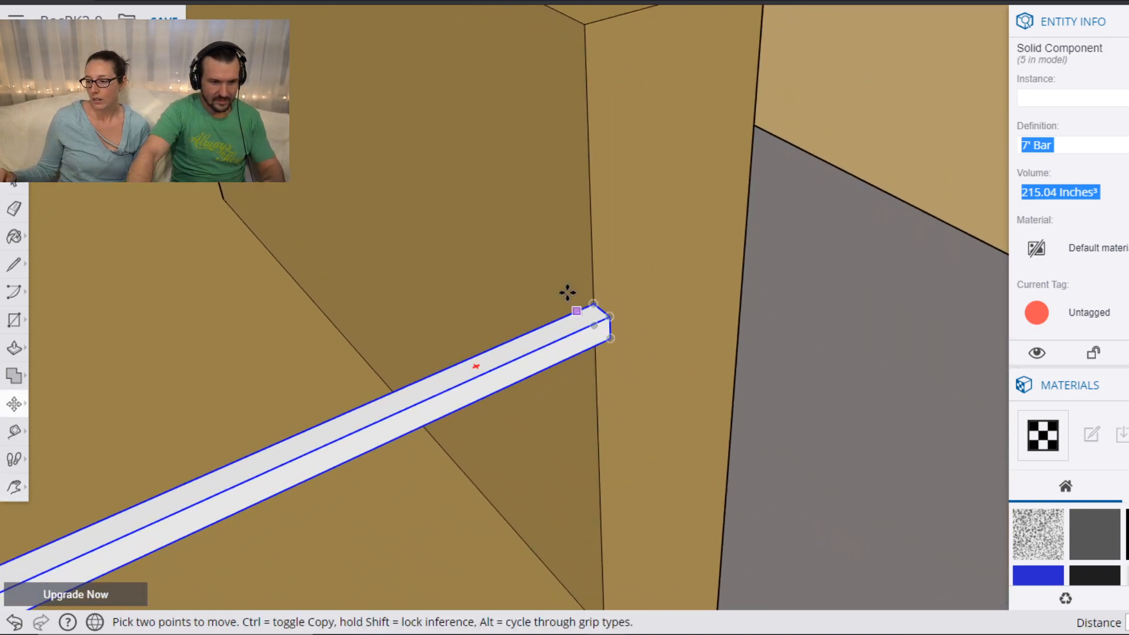
{"action": "left_click", "coordinate": [596, 303]}
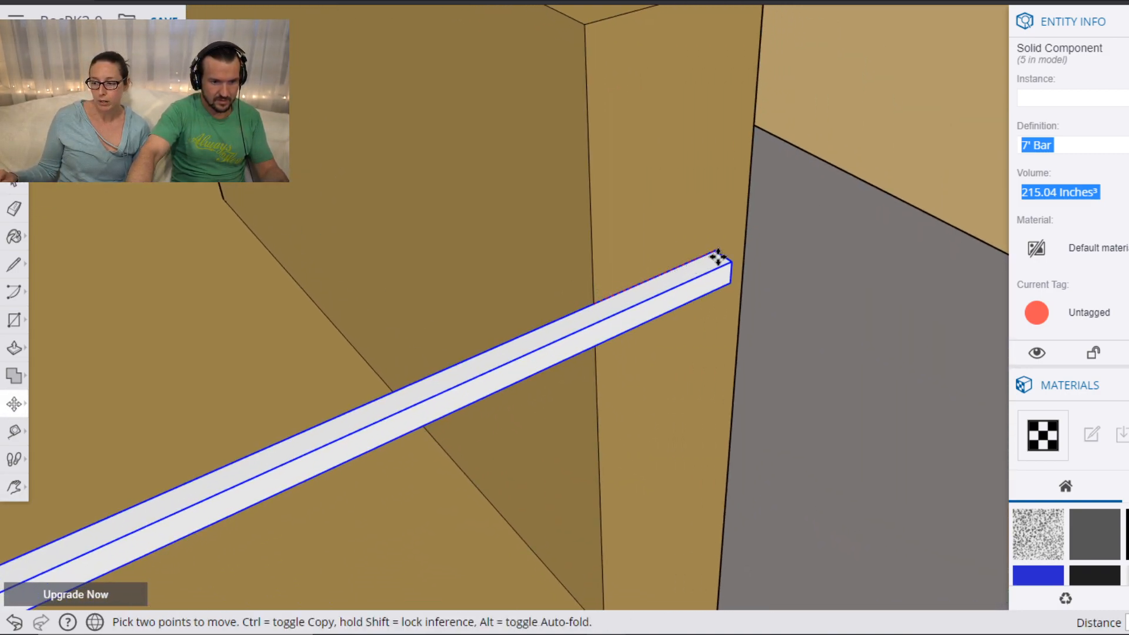
{"action": "scroll", "coordinate": [641, 284], "scroll_direction": "down", "scroll_amount": 5}
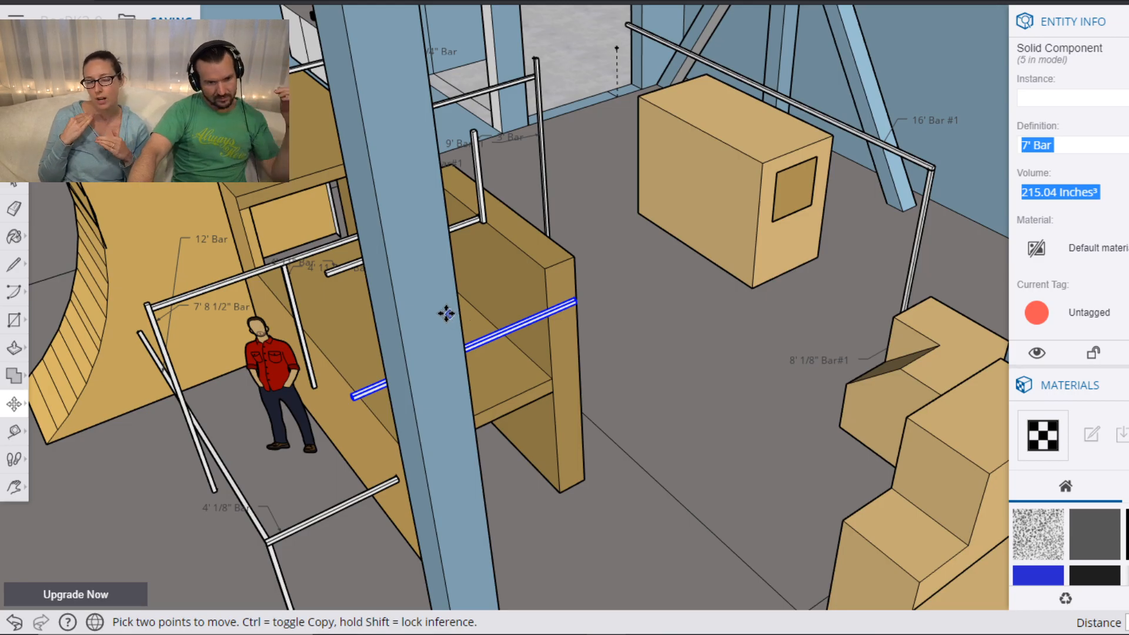
Examine the spare bars in the storage area by length, and return to the 7' bar on the tunnel.
{"action": "middle_click_drag", "start_coordinate": [319, 330], "coordinate": [335, 302]}
{"action": "middle_click_drag", "start_coordinate": [285, 261], "coordinate": [839, 241], "text": "shift"}
{"action": "middle_click_drag", "start_coordinate": [353, 253], "coordinate": [817, 218], "text": "shift"}
{"action": "left_click_drag", "start_coordinate": [333, 278], "coordinate": [570, 263]}
{"action": "scroll", "coordinate": [569, 264], "scroll_direction": "up", "scroll_amount": 3}
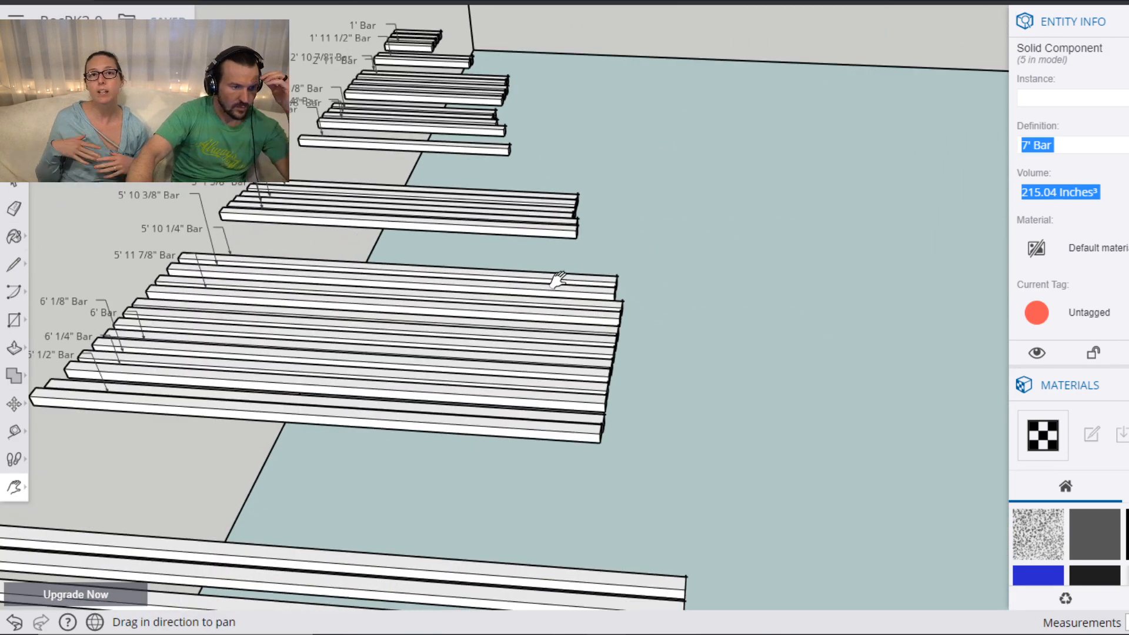
{"action": "scroll", "coordinate": [559, 275], "scroll_direction": "down", "scroll_amount": 2}
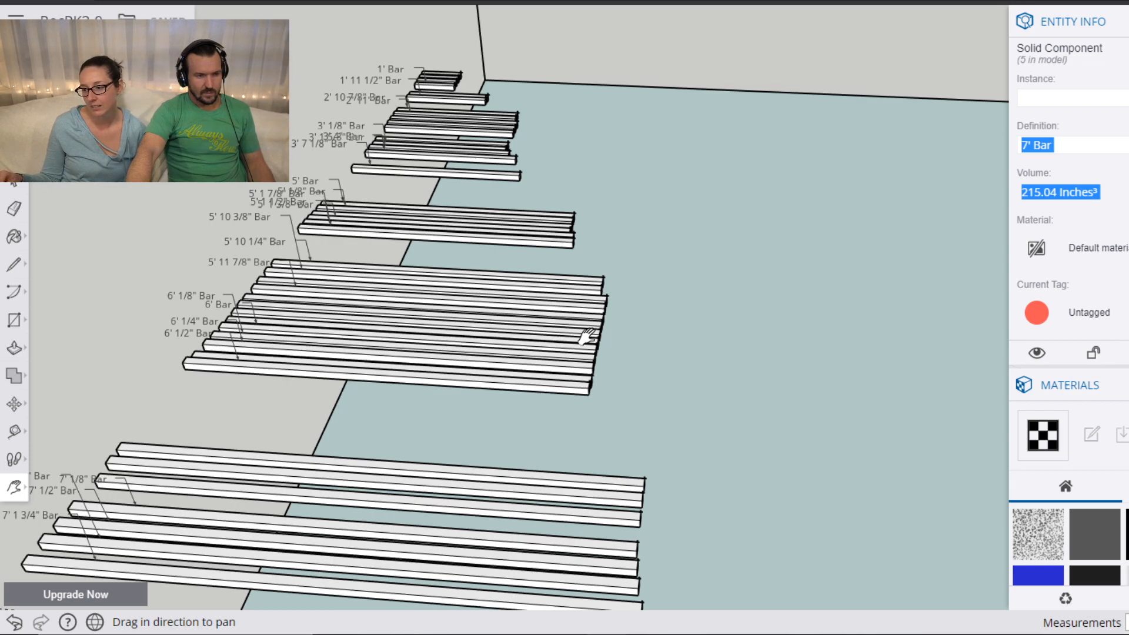
{"action": "scroll", "coordinate": [585, 341], "scroll_direction": "down", "scroll_amount": 4}
{"action": "left_click_drag", "start_coordinate": [868, 376], "coordinate": [201, 330]}
{"action": "left_click_drag", "start_coordinate": [823, 347], "coordinate": [203, 337]}
{"action": "left_click_drag", "start_coordinate": [700, 350], "coordinate": [270, 345]}
{"action": "left_click_drag", "start_coordinate": [740, 365], "coordinate": [282, 358]}
{"action": "left_click_drag", "start_coordinate": [805, 371], "coordinate": [532, 366]}
{"action": "left_click_drag", "start_coordinate": [941, 371], "coordinate": [626, 368]}
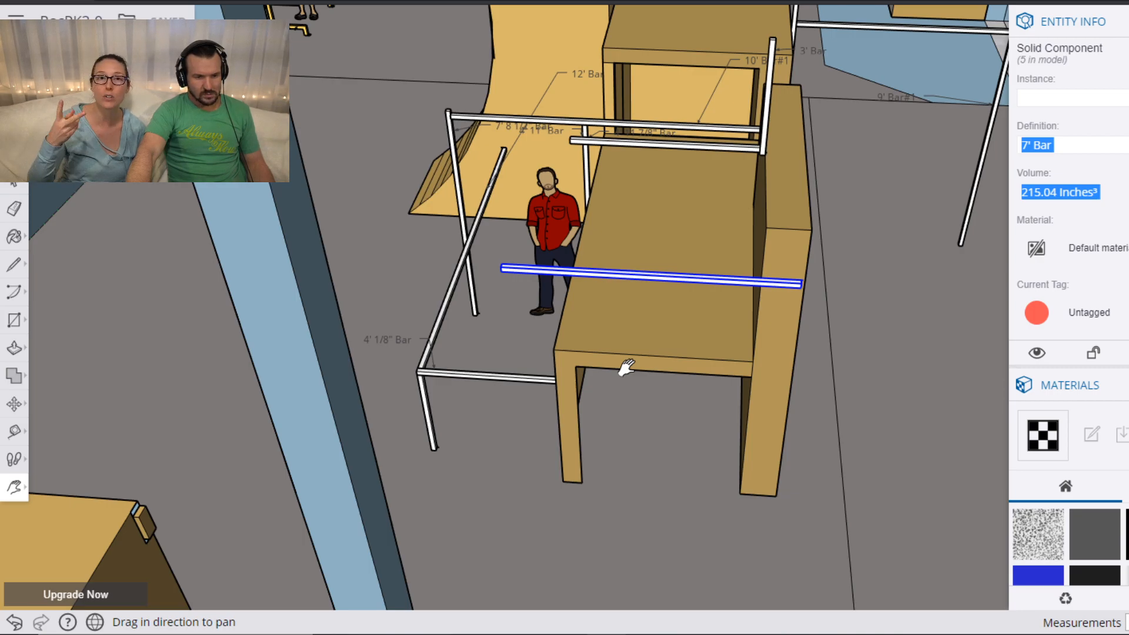
{"action": "left_click_drag", "start_coordinate": [627, 367], "coordinate": [624, 367]}
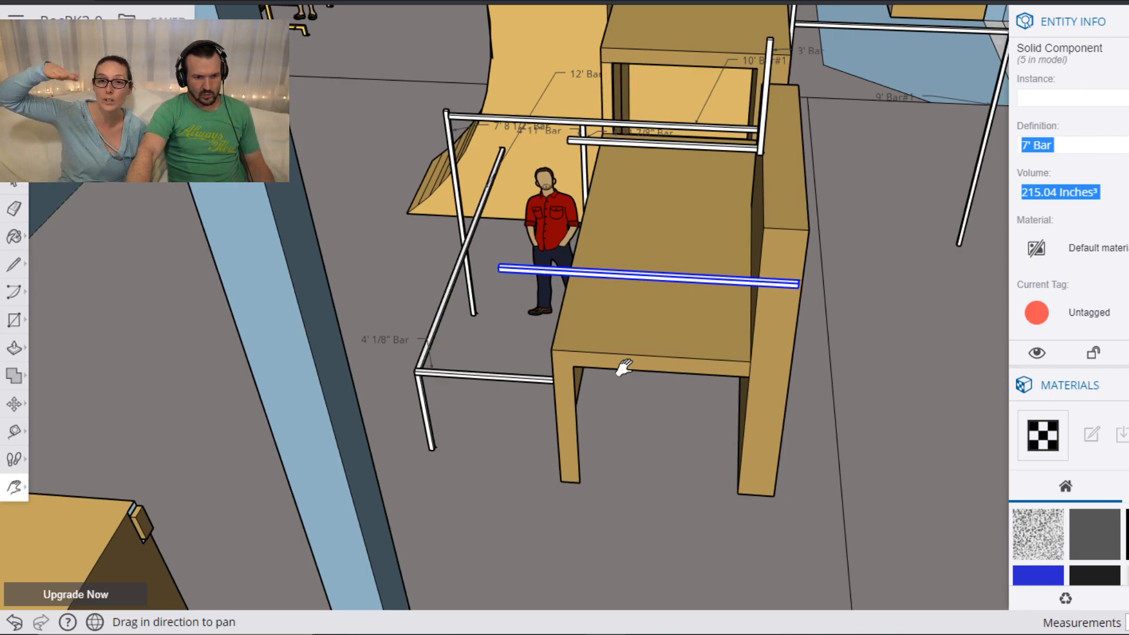
Slide the 7' bar lengthwise across the tunnel wall's front face so its end sticks out past the wall's outer edge.
{"action": "scroll", "coordinate": [668, 318], "scroll_direction": "up", "scroll_amount": 5}
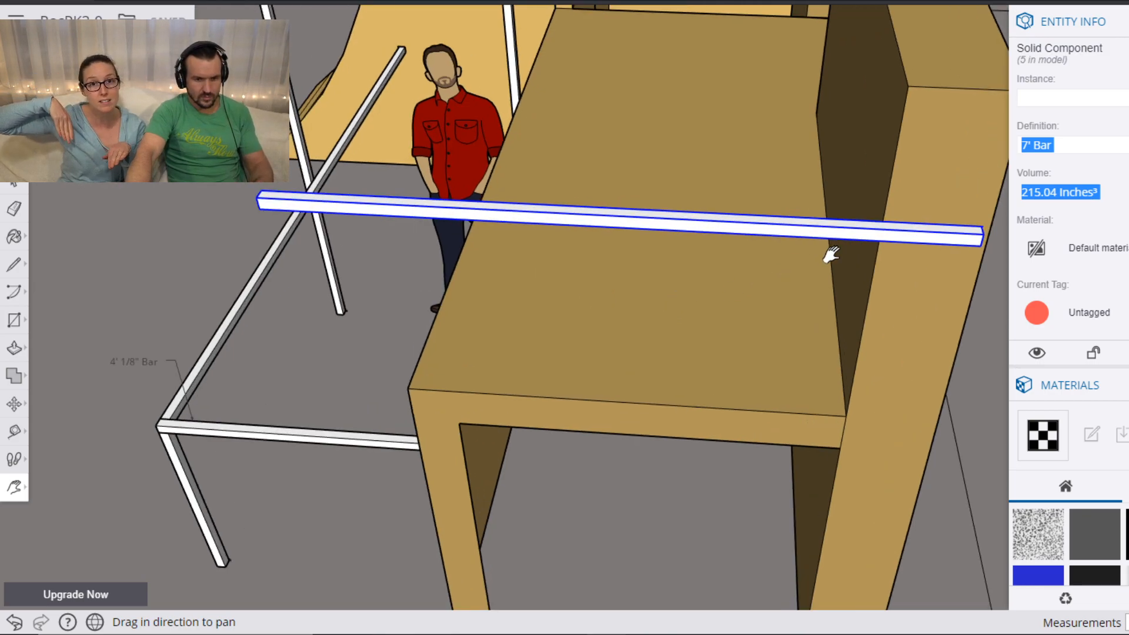
{"action": "key", "text": "m"}
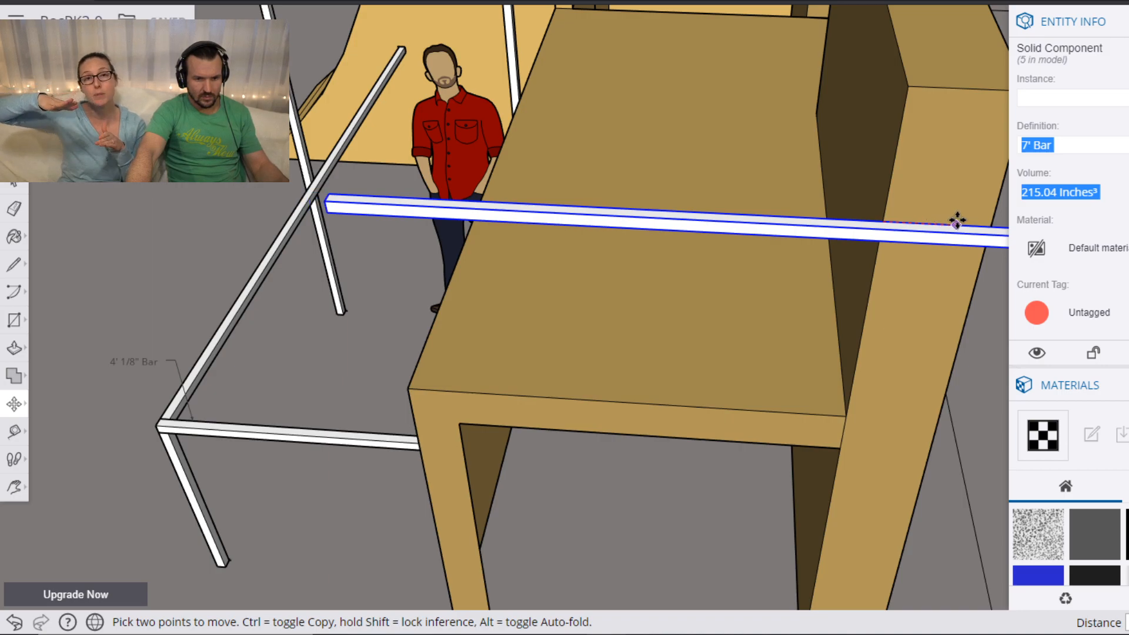
{"action": "scroll", "coordinate": [880, 277], "scroll_direction": "down", "scroll_amount": 6}
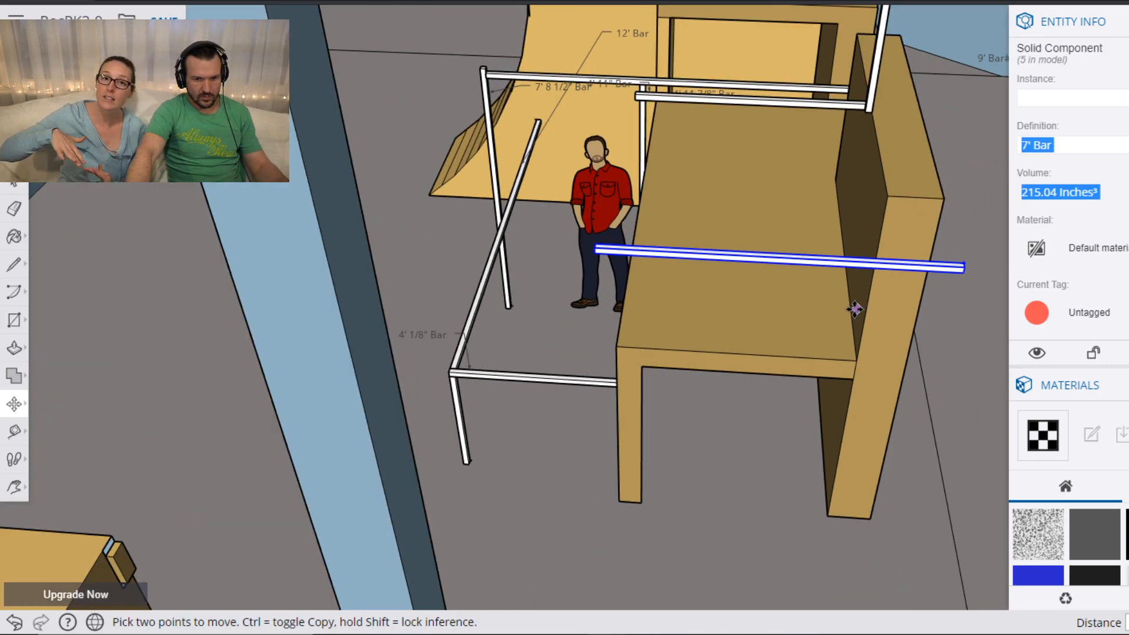
{"action": "scroll", "coordinate": [849, 312], "scroll_direction": "up", "scroll_amount": 3}
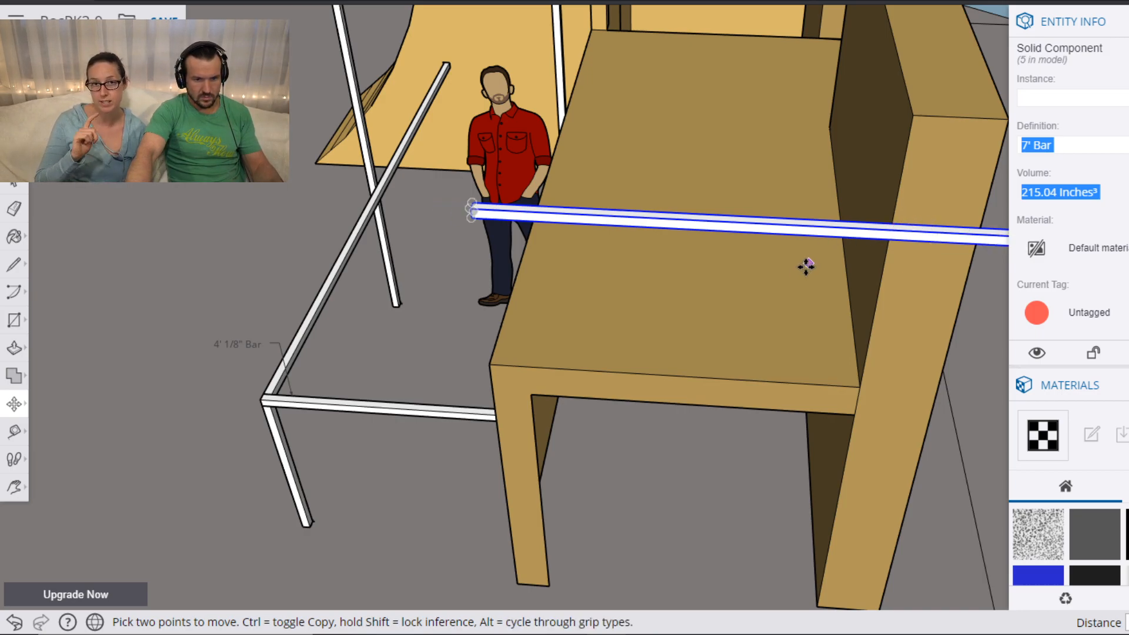
{"action": "scroll", "coordinate": [662, 333], "scroll_direction": "down", "scroll_amount": 4}
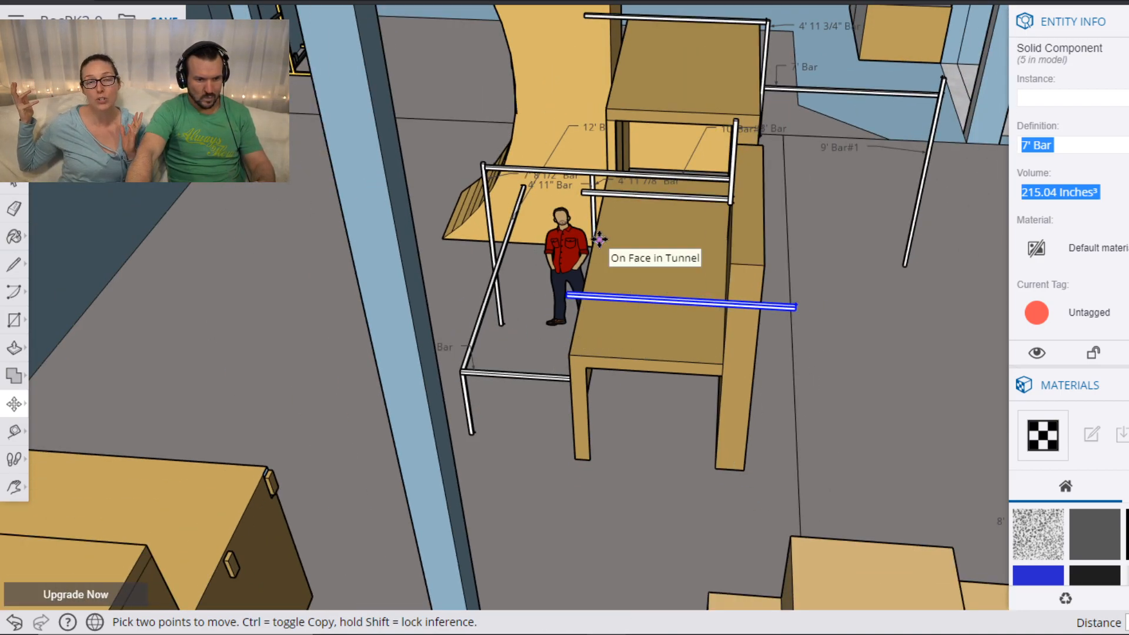
Select the 4' 11" bar resting against the tunnel's tall wall and rotate it upright about its end corner.
{"action": "middle_click_drag", "start_coordinate": [599, 238], "coordinate": [919, 231]}
{"action": "scroll", "coordinate": [919, 231], "scroll_direction": "up", "scroll_amount": 4}
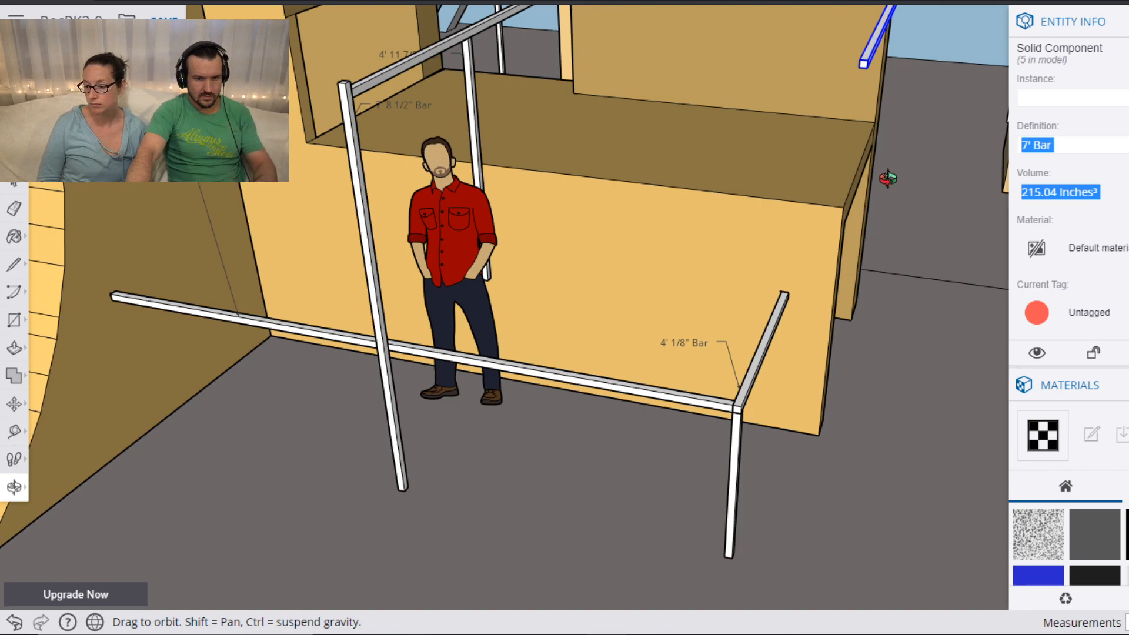
{"action": "middle_click_drag", "start_coordinate": [887, 178], "coordinate": [760, 280], "text": "shift"}
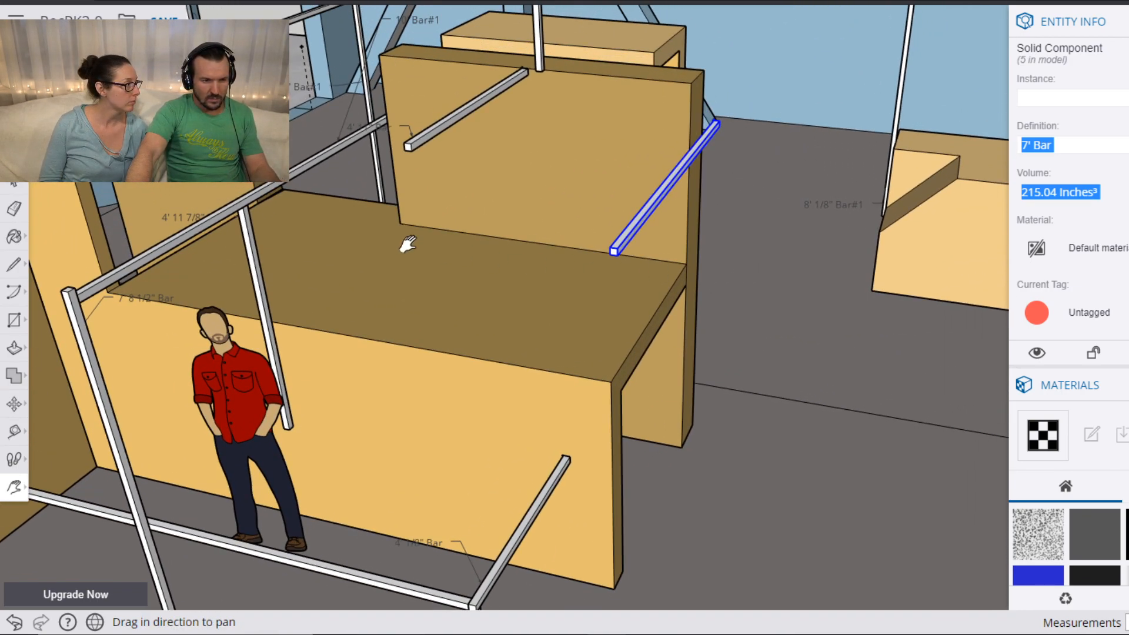
{"action": "middle_click_drag", "start_coordinate": [536, 124], "coordinate": [497, 306], "text": "shift"}
{"action": "left_click", "coordinate": [495, 294]}
{"action": "scroll", "coordinate": [501, 291], "scroll_direction": "up", "scroll_amount": 6}
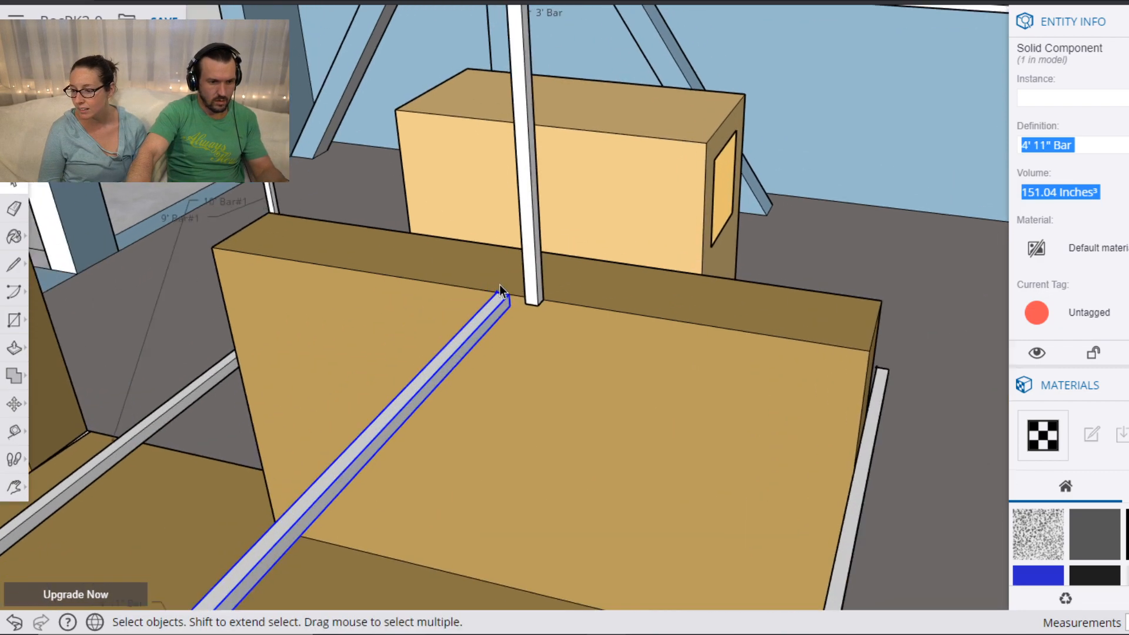
{"action": "key", "text": "q"}
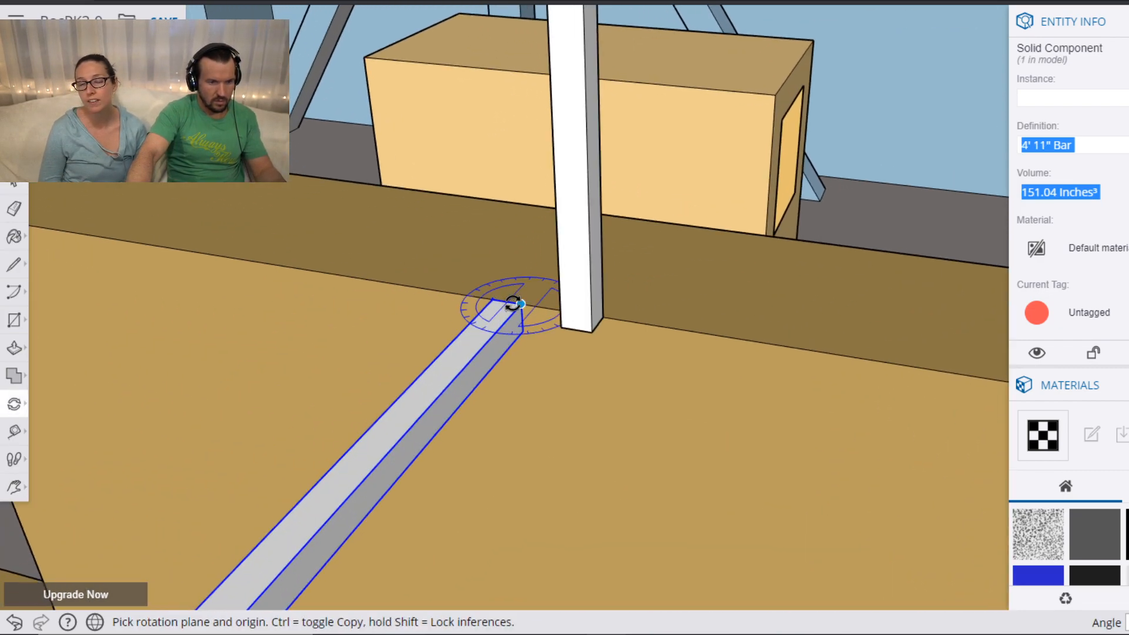
{"action": "left_click", "coordinate": [521, 303]}
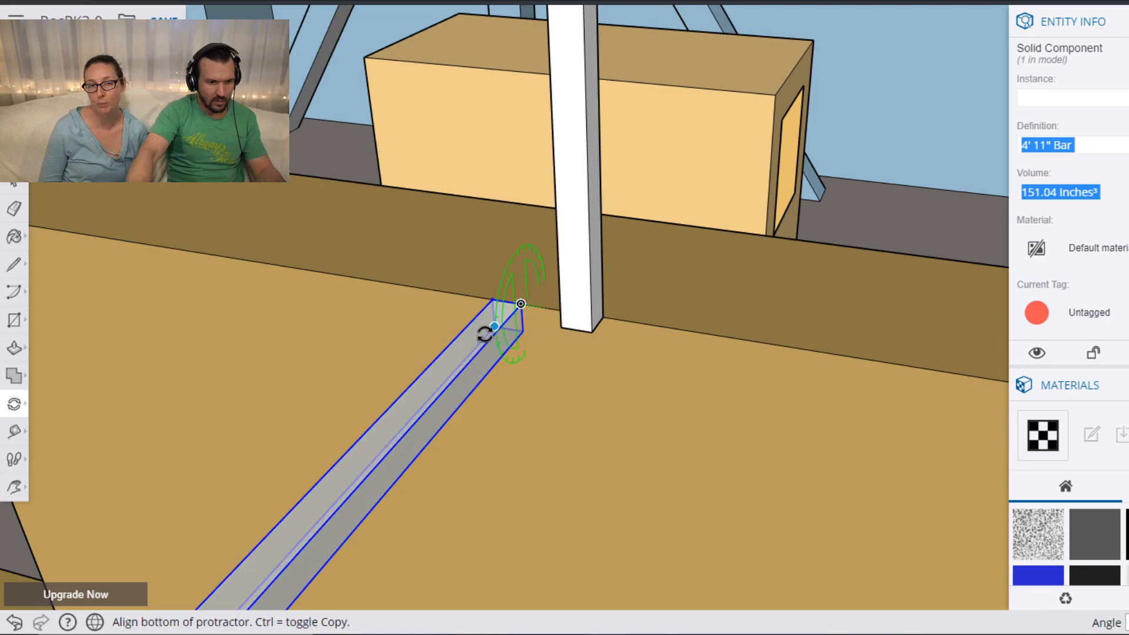
{"action": "left_click", "coordinate": [496, 331]}
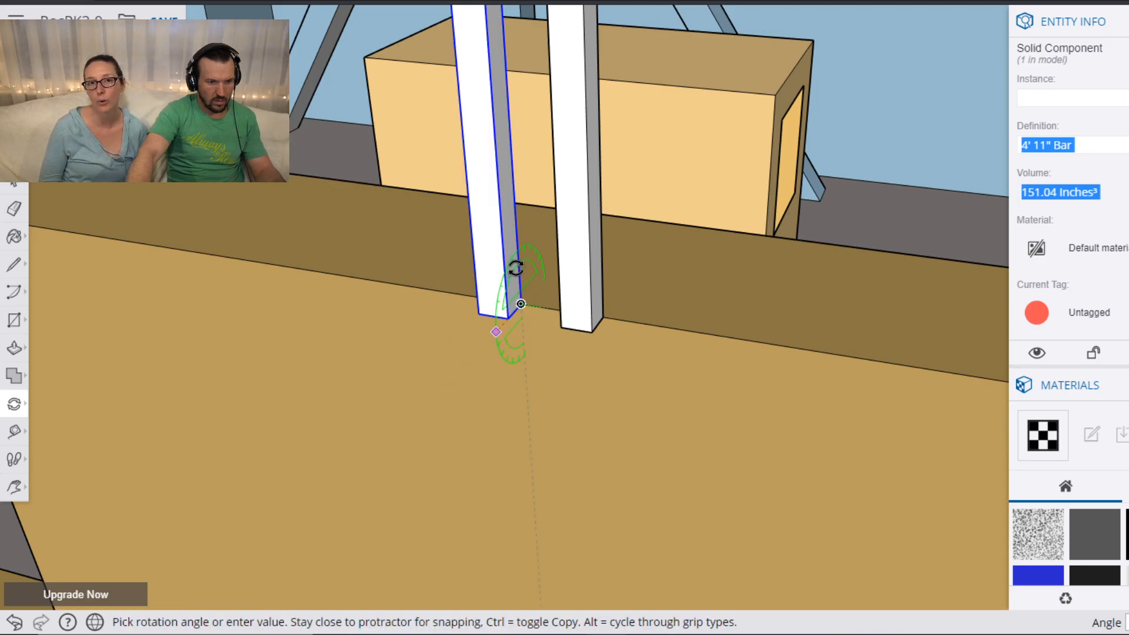
{"action": "left_click", "coordinate": [516, 268]}
Move the upright 4' 11" bar by its base corner from the wall to the tunnel platform's outer front corner.
{"action": "scroll", "coordinate": [496, 361], "scroll_direction": "down", "scroll_amount": 2}
{"action": "scroll", "coordinate": [517, 388], "scroll_direction": "down", "scroll_amount": 1}
{"action": "key", "text": "m"}
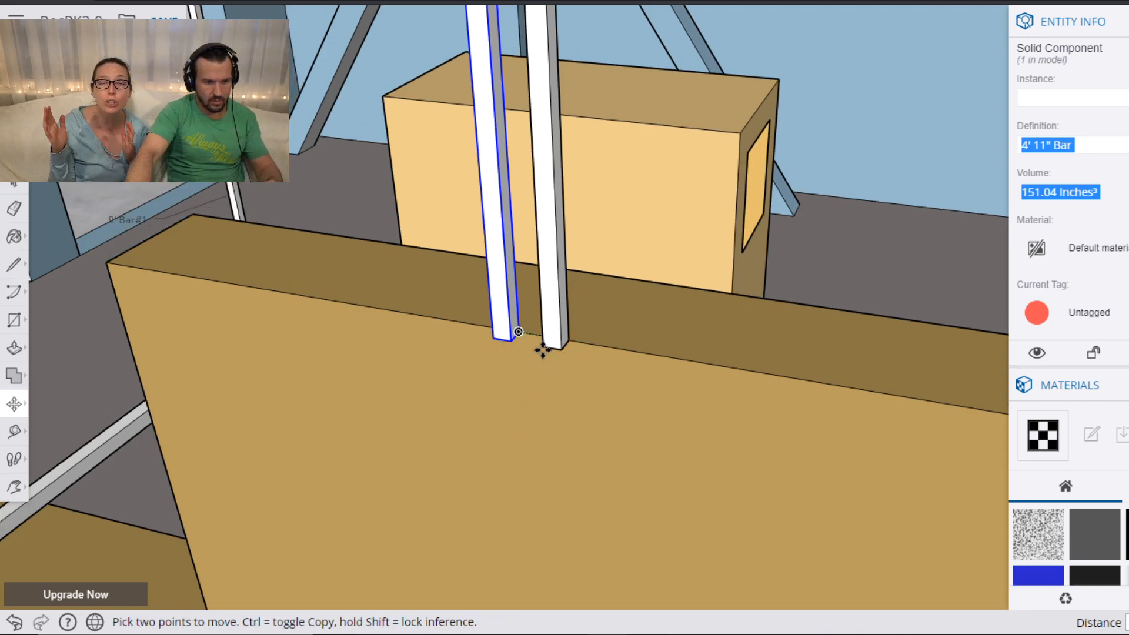
{"action": "left_click", "coordinate": [519, 331]}
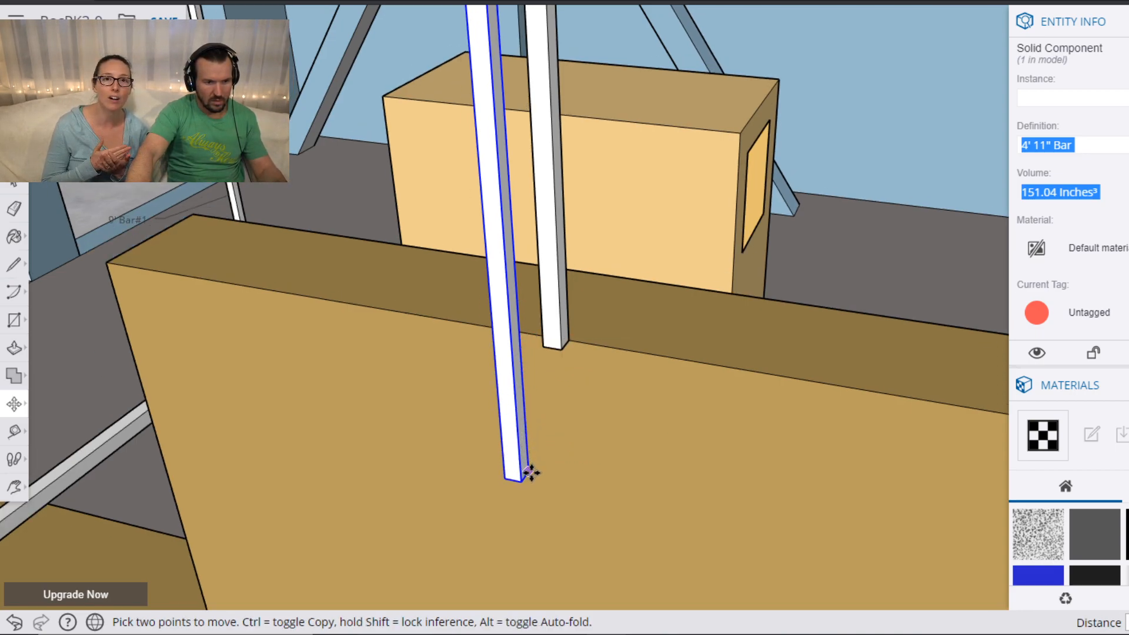
{"action": "key", "text": "h"}
{"action": "left_click_drag", "start_coordinate": [733, 569], "coordinate": [447, 209]}
{"action": "scroll", "coordinate": [446, 209], "scroll_direction": "down", "scroll_amount": 1}
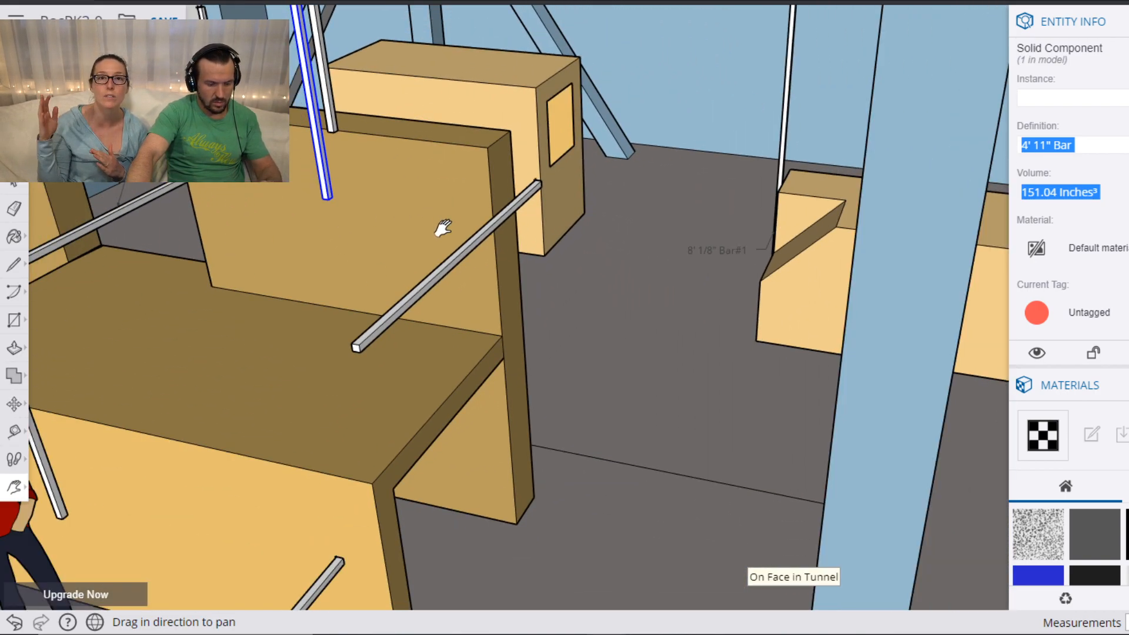
{"action": "key", "text": "m"}
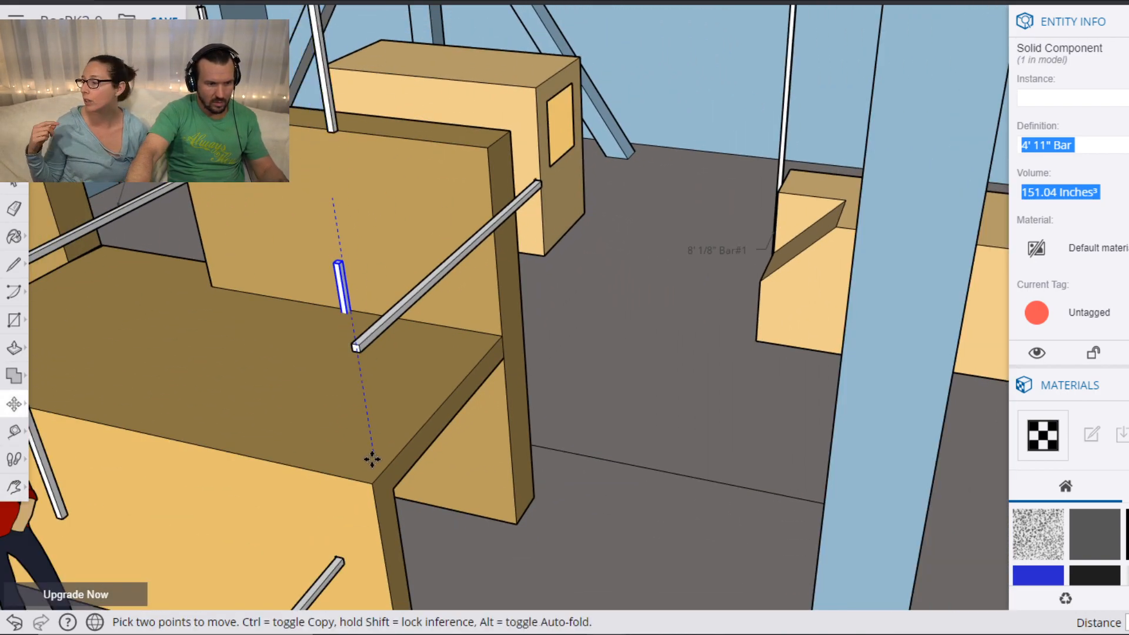
{"action": "left_click", "coordinate": [370, 484]}
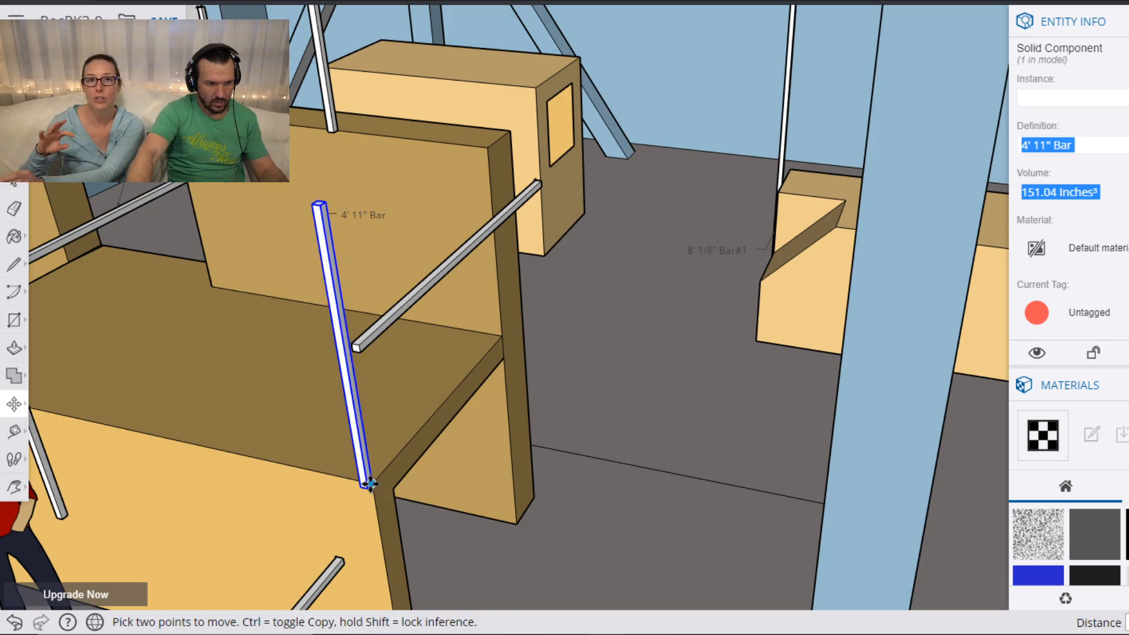
Shift the upright 4' 11" bar so the midpoint of its base's side edge sits on the platform's outer front corner.
{"action": "scroll", "coordinate": [391, 483], "scroll_direction": "up", "scroll_amount": 5}
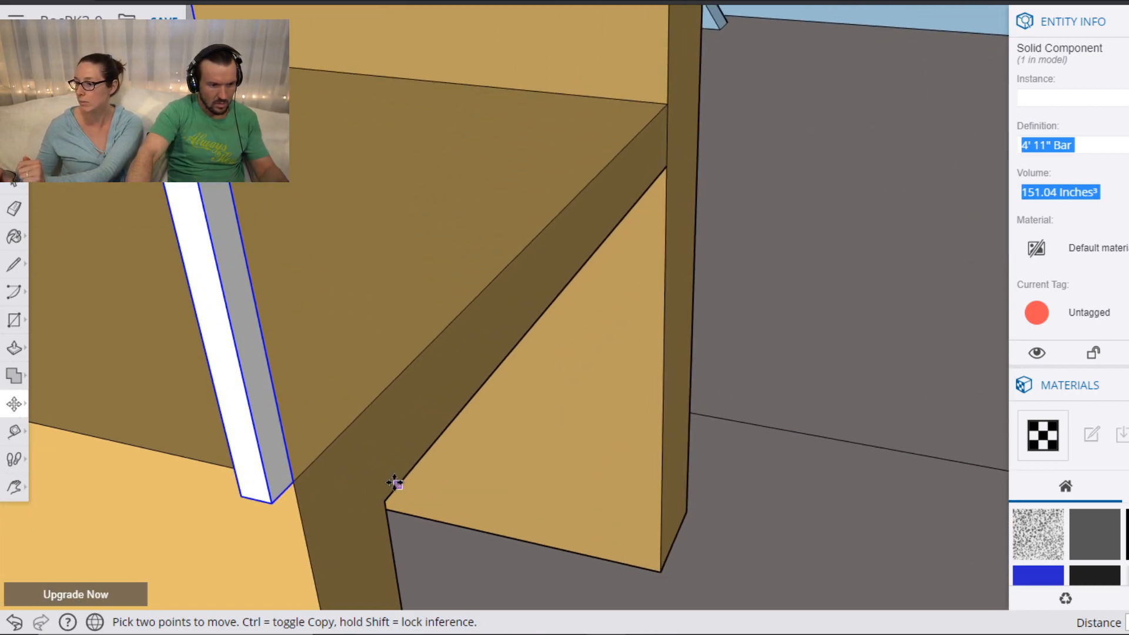
{"action": "left_click", "coordinate": [283, 494]}
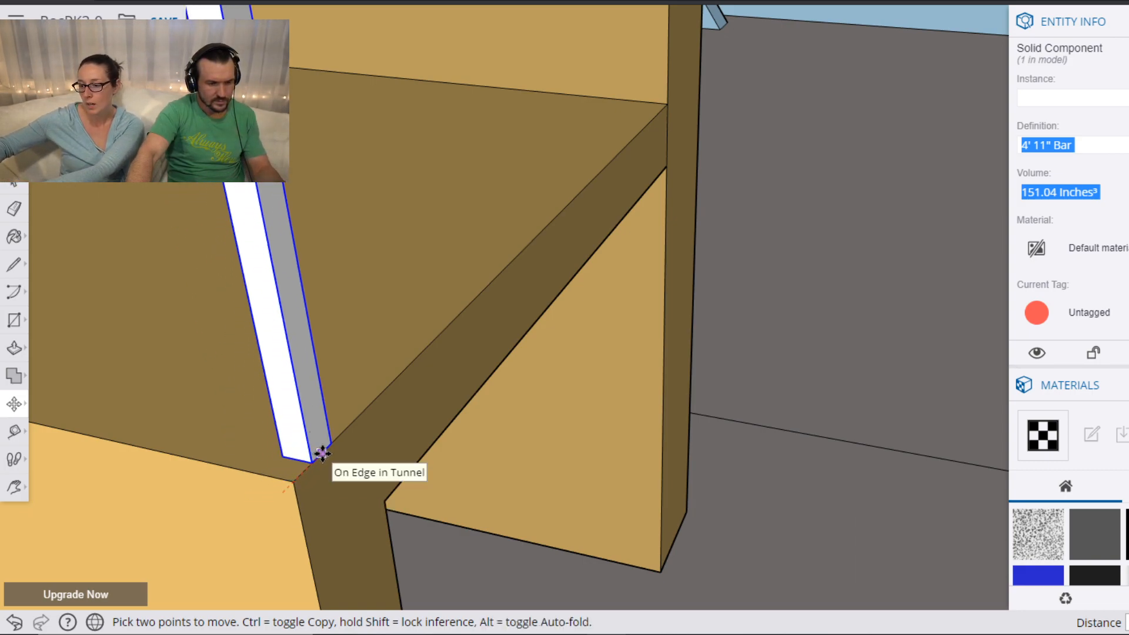
{"action": "left_click", "coordinate": [294, 476]}
{"action": "scroll", "coordinate": [224, 441], "scroll_direction": "down", "scroll_amount": 5}
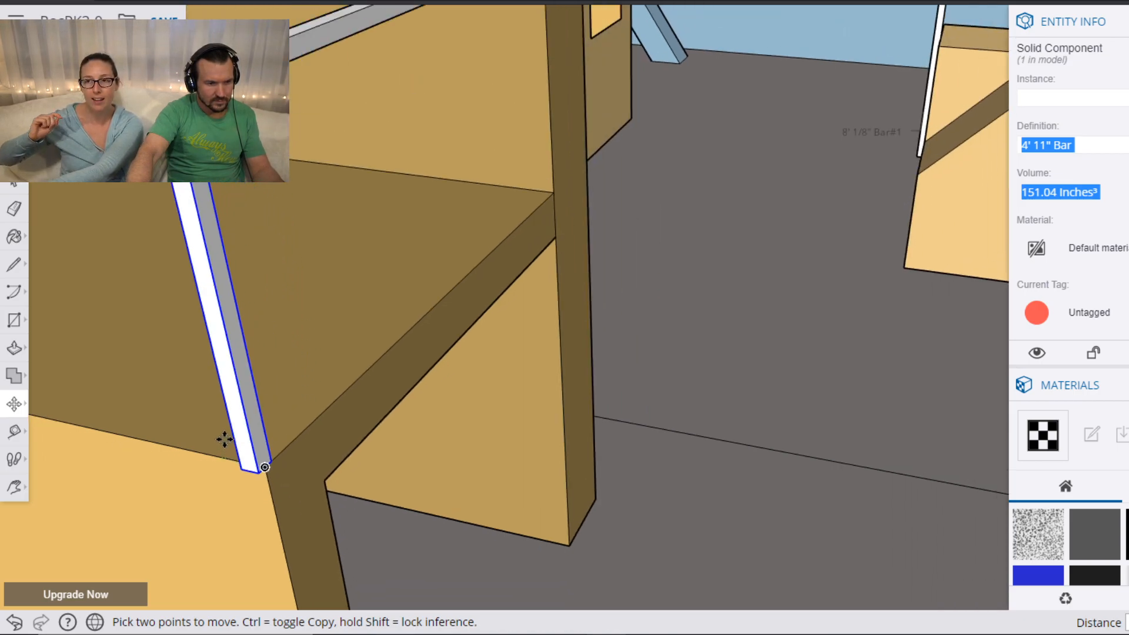
Slide the upright 4' 11" bar slightly inward along the platform's front edge so its base rests on the platform.
{"action": "middle_click_drag", "start_coordinate": [177, 434], "coordinate": [549, 392], "text": "shift"}
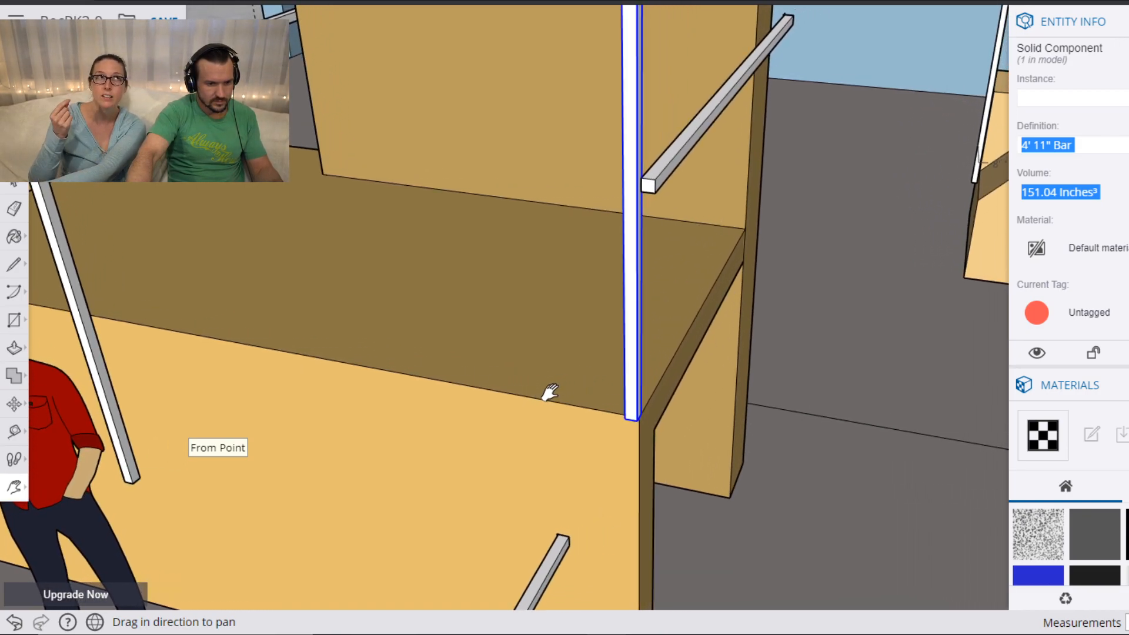
{"action": "middle_click_drag", "start_coordinate": [549, 392], "coordinate": [460, 383], "text": "shift"}
{"action": "scroll", "coordinate": [559, 396], "scroll_direction": "up", "scroll_amount": 4}
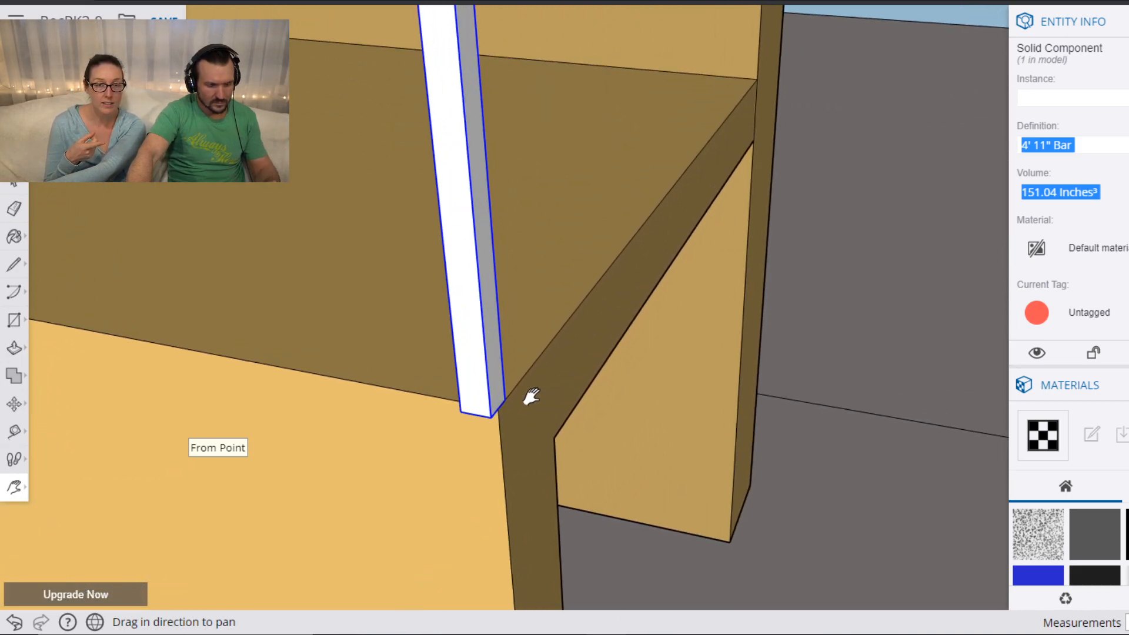
{"action": "key", "text": "m"}
{"action": "left_click", "coordinate": [498, 406]}
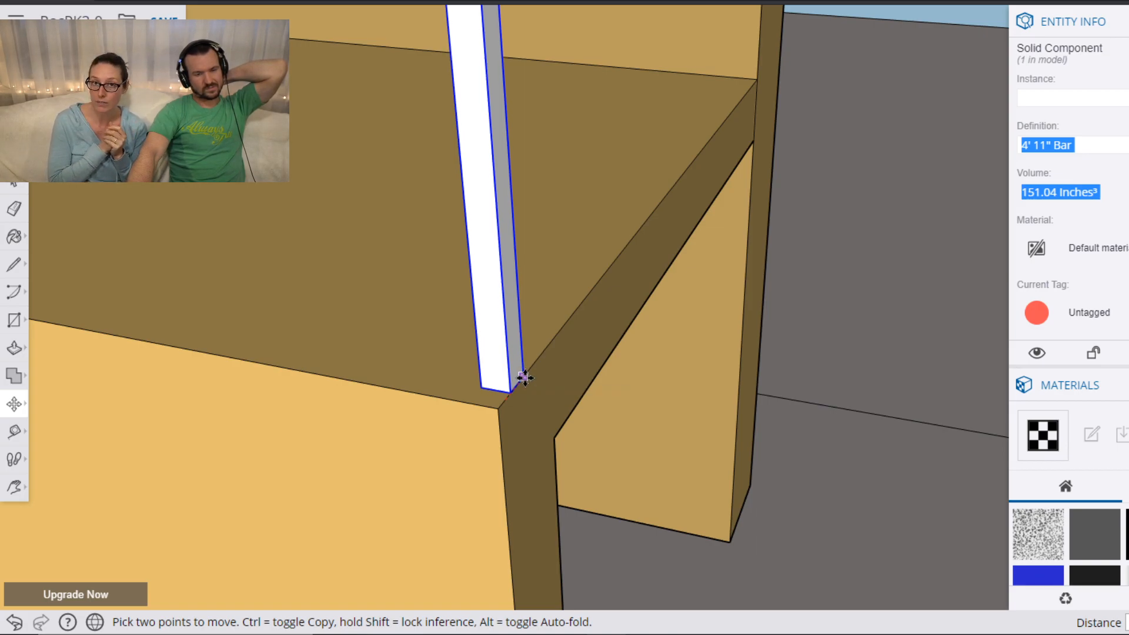
{"action": "scroll", "coordinate": [555, 395], "scroll_direction": "down", "scroll_amount": 2}
{"action": "scroll", "coordinate": [559, 399], "scroll_direction": "down", "scroll_amount": 4}
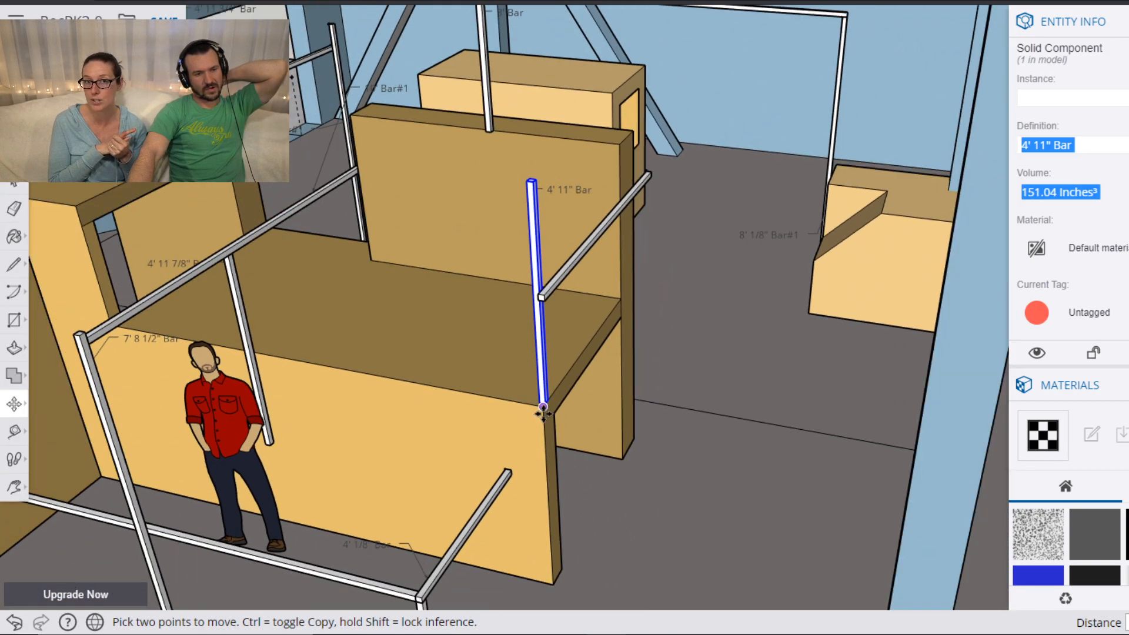
{"action": "left_click", "coordinate": [541, 404]}
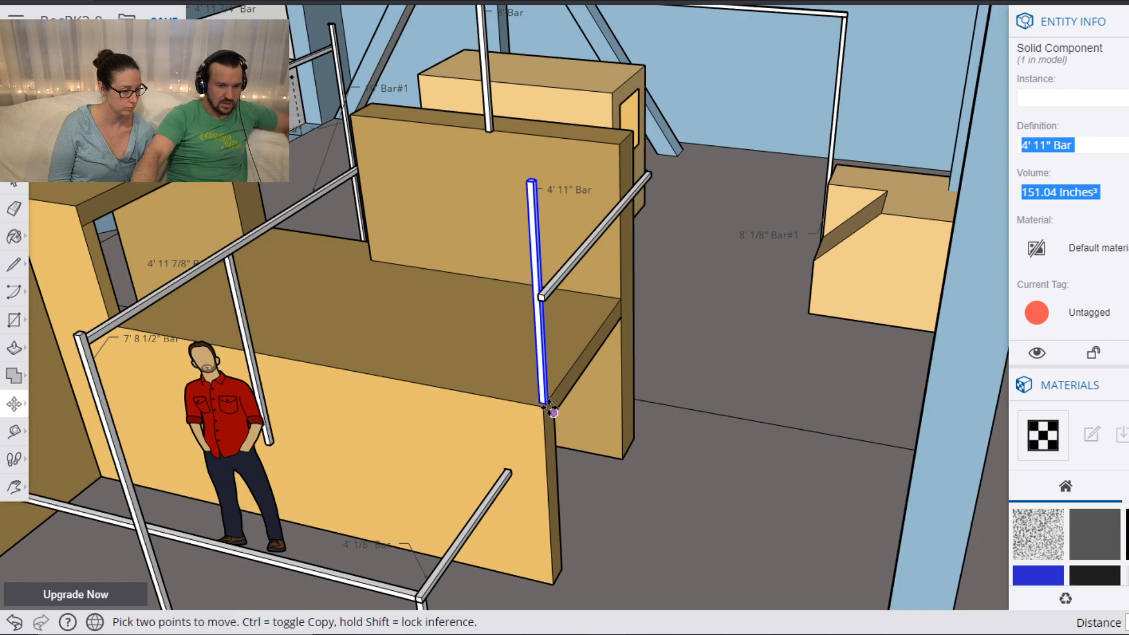
{"action": "scroll", "coordinate": [551, 407], "scroll_direction": "up", "scroll_amount": 4}
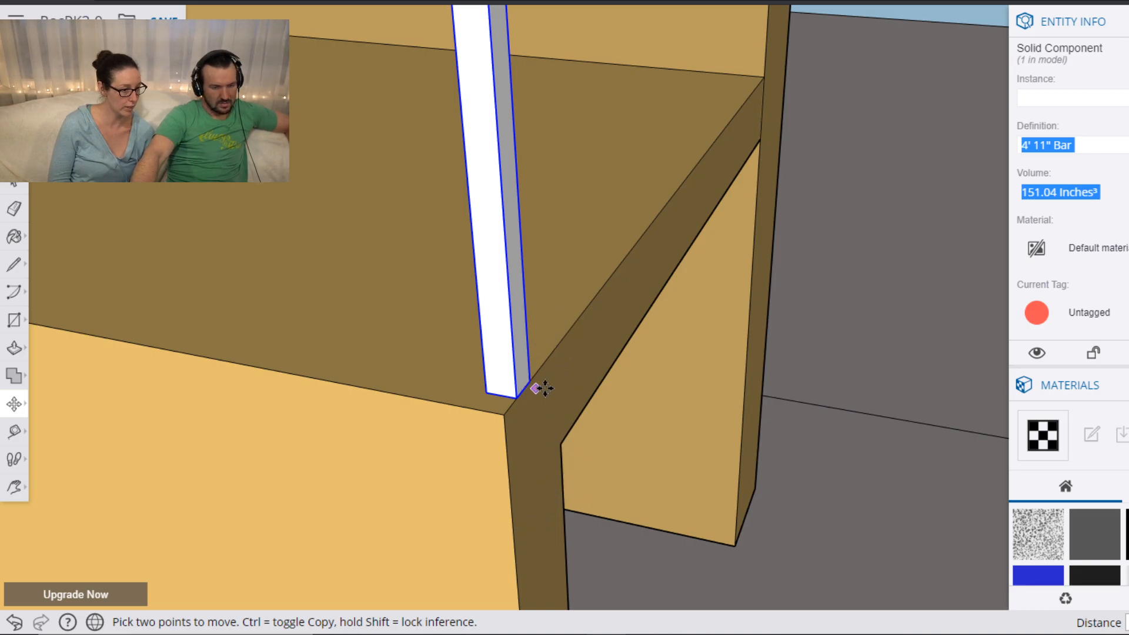
{"action": "scroll", "coordinate": [558, 328], "scroll_direction": "down", "scroll_amount": 5}
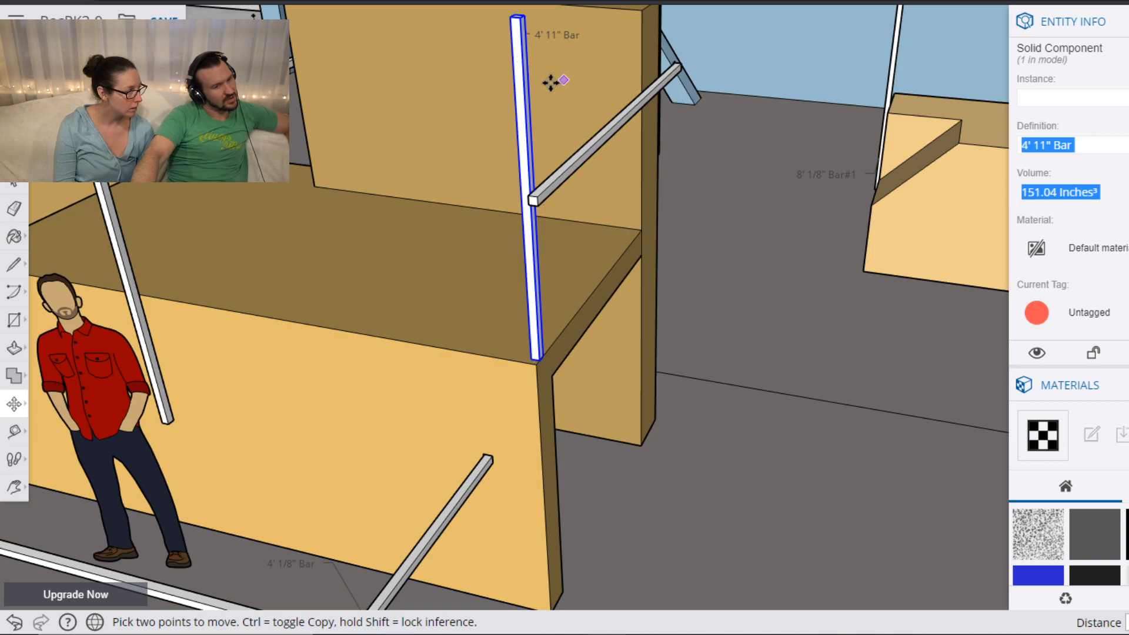
Measure the platform's length along the base of the tunnel's tall wall, from back corner to front corner.
{"action": "scroll", "coordinate": [516, 94], "scroll_direction": "down", "scroll_amount": 3}
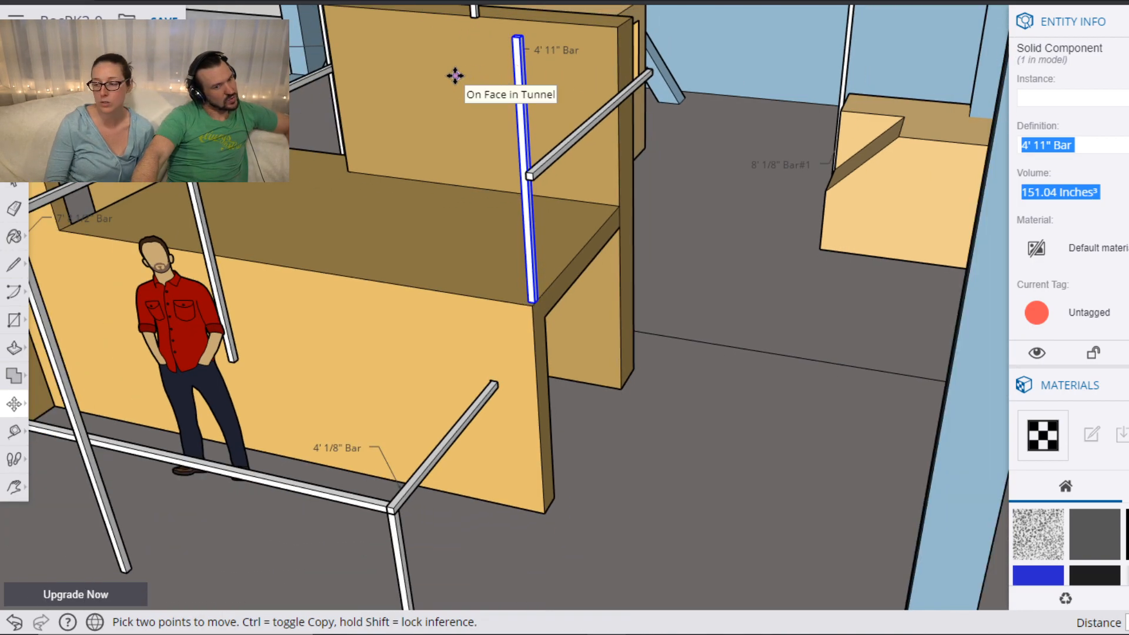
{"action": "key", "text": "t"}
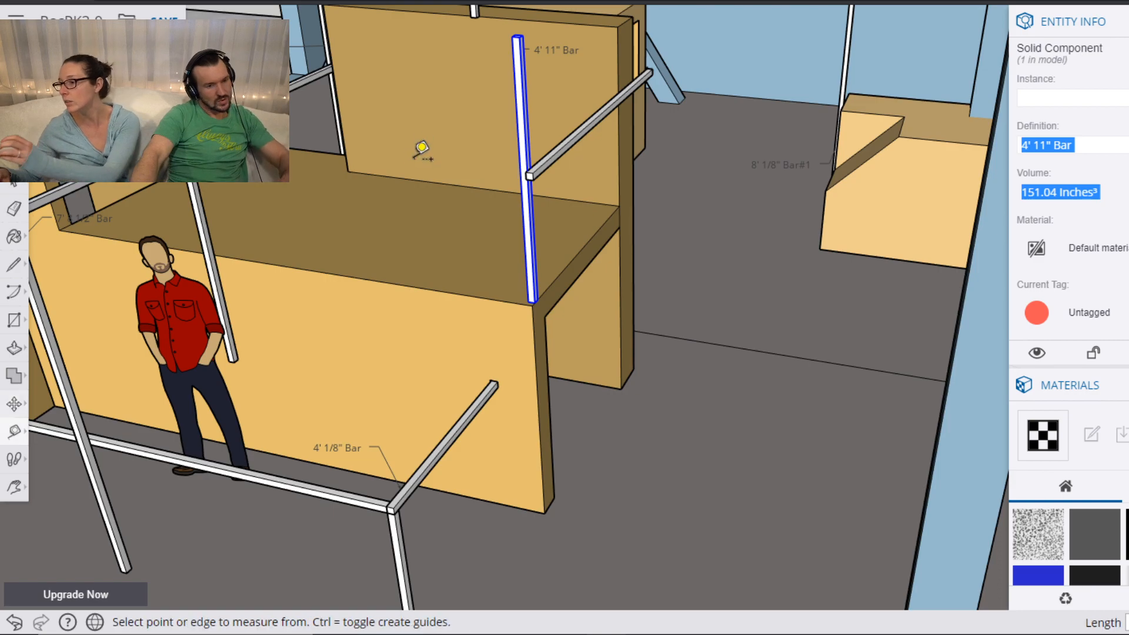
{"action": "left_click", "coordinate": [349, 172]}
{"action": "left_click", "coordinate": [352, 172]}
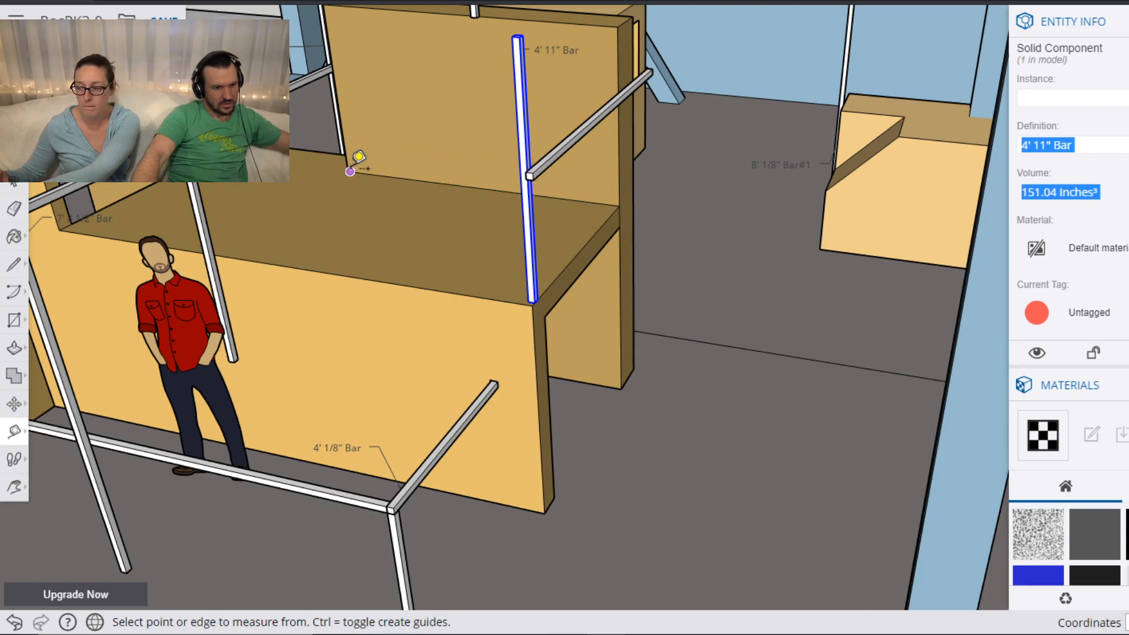
{"action": "left_click", "coordinate": [349, 171]}
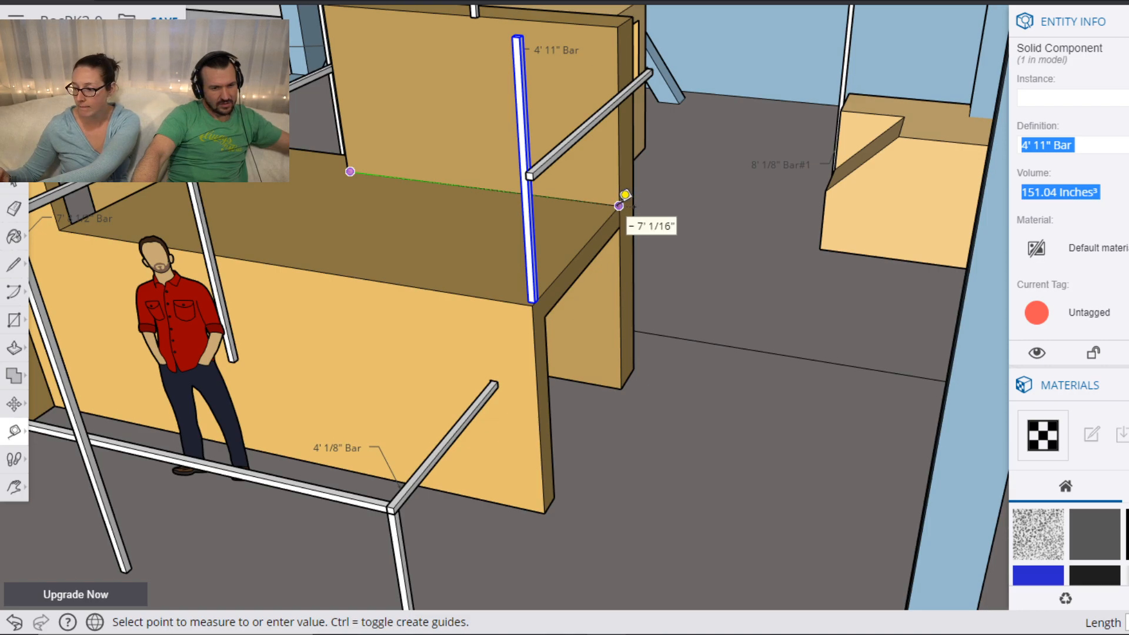
{"action": "left_click", "coordinate": [633, 205]}
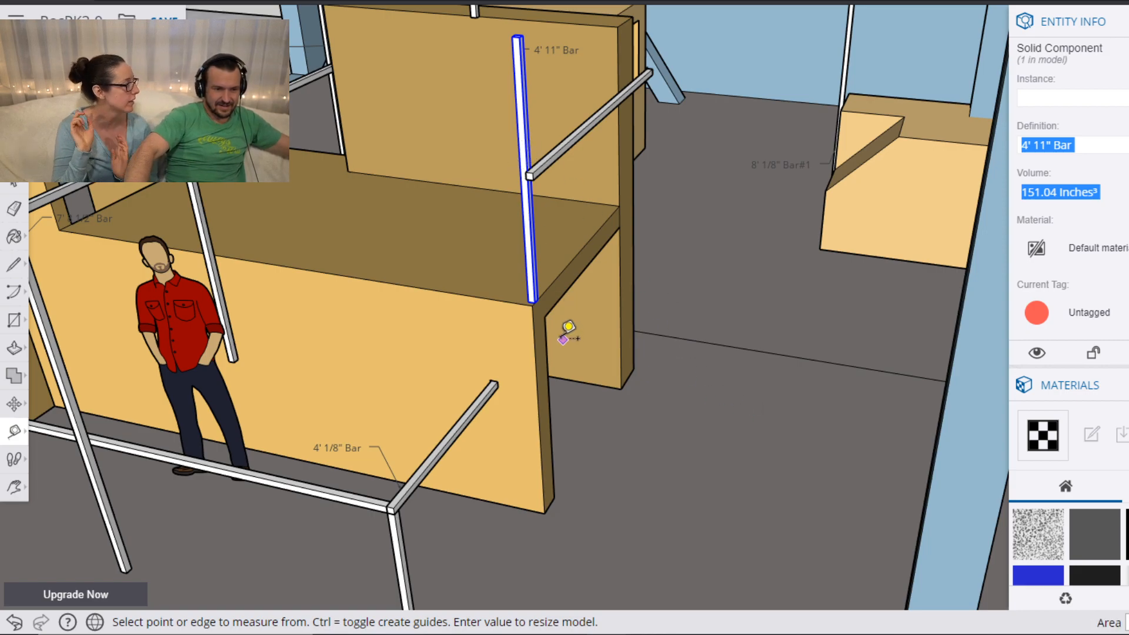
Move the upright 4' 11" bar by its base edge off the platform and down against the front of the tunnel's outer leg.
{"action": "key", "text": "o"}
{"action": "left_click_drag", "start_coordinate": [584, 302], "coordinate": [549, 133]}
{"action": "key", "text": "m"}
{"action": "scroll", "coordinate": [378, 159], "scroll_direction": "up", "scroll_amount": 4}
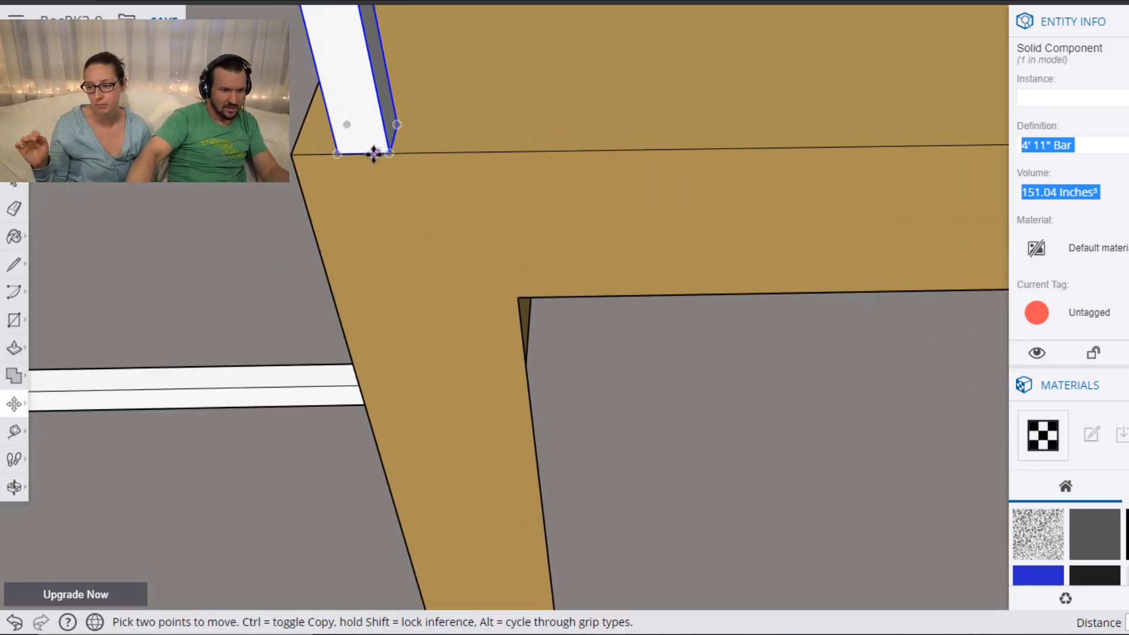
{"action": "scroll", "coordinate": [375, 154], "scroll_direction": "up", "scroll_amount": 1}
{"action": "left_click", "coordinate": [366, 151]}
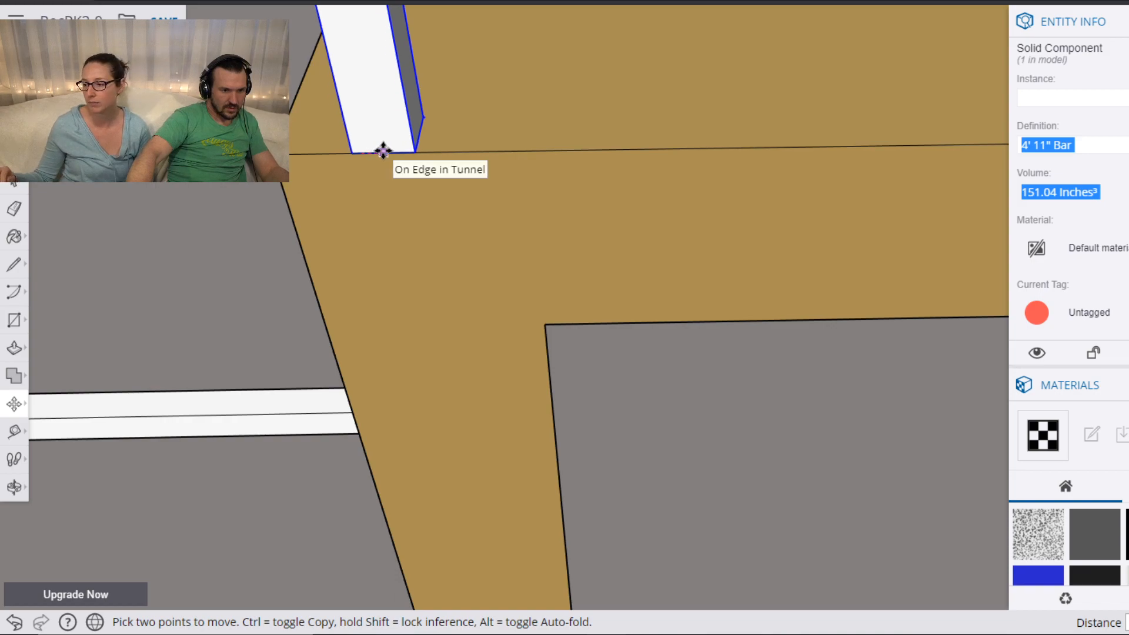
{"action": "left_click", "coordinate": [424, 117]}
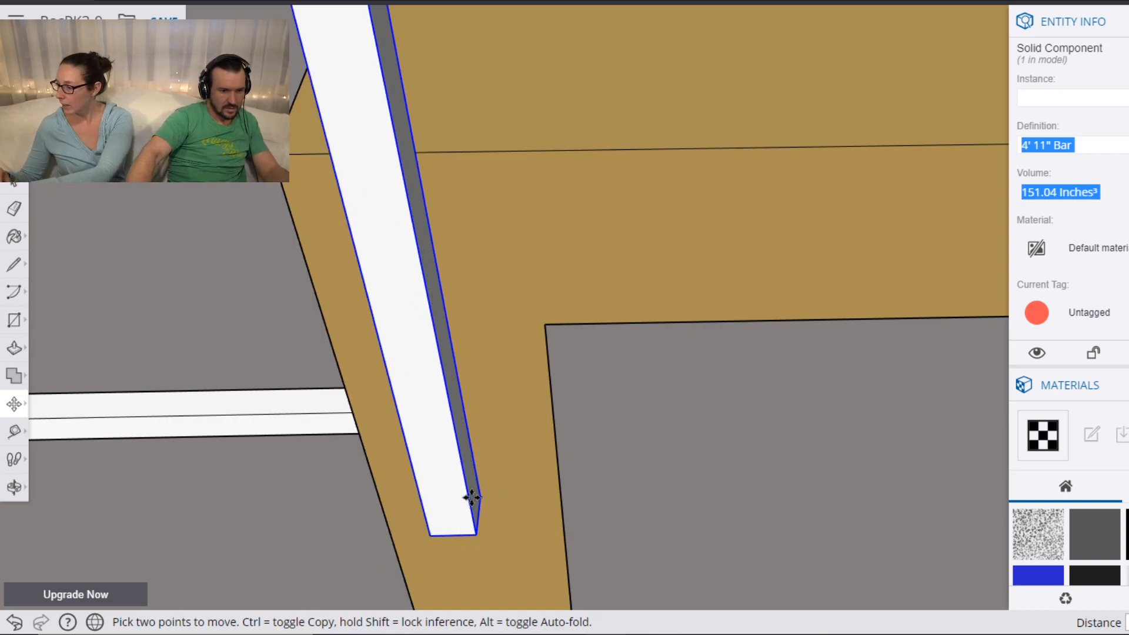
Fit the top of the upright 4' 11" bar against the underside of the horizontal bar's outer end.
{"action": "scroll", "coordinate": [445, 224], "scroll_direction": "down", "scroll_amount": 5}
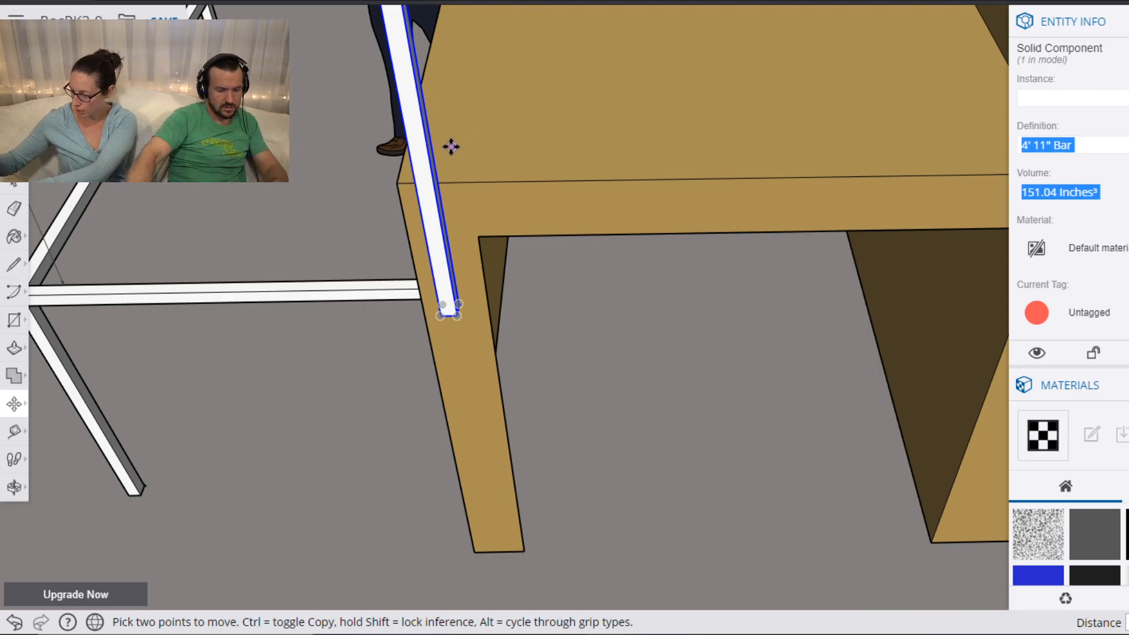
{"action": "middle_click_drag", "start_coordinate": [495, 126], "coordinate": [539, 449], "text": "shift"}
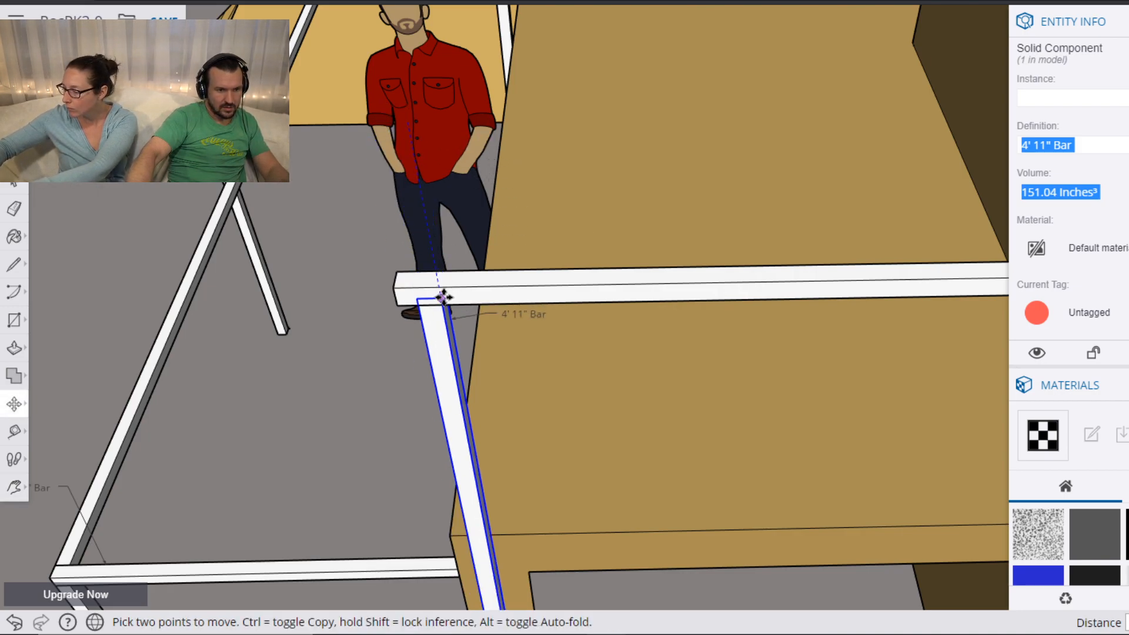
{"action": "middle_click_drag", "start_coordinate": [378, 366], "coordinate": [353, 233]}
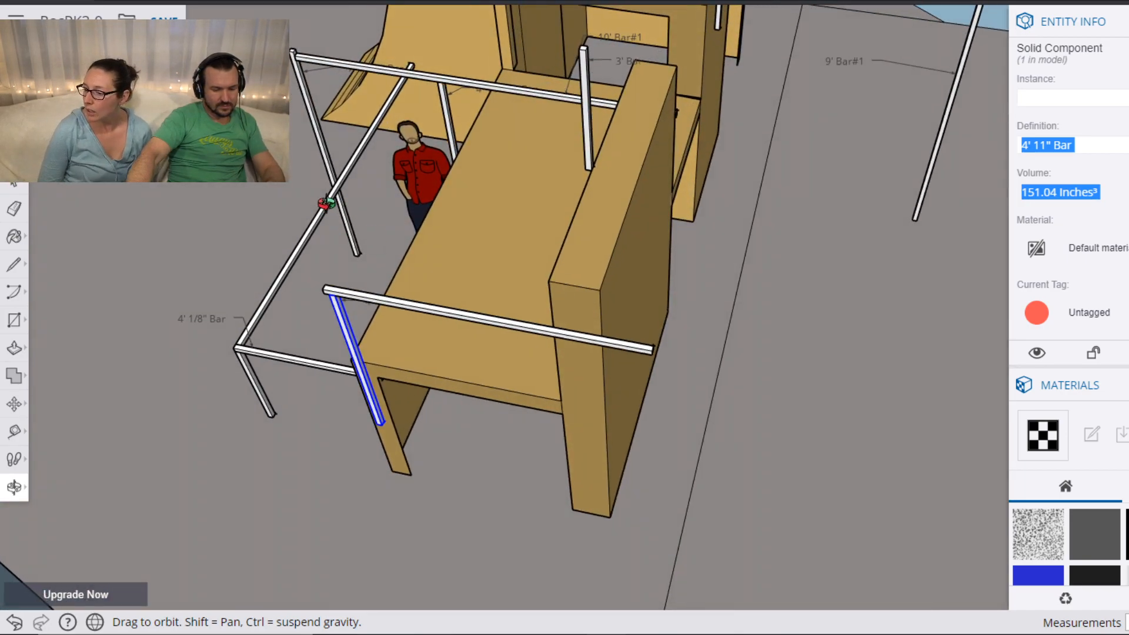
Look over the spare bars sorted by length and the gym floor around the ramp and boxes.
{"action": "middle_click_drag", "start_coordinate": [494, 169], "coordinate": [565, 170], "text": "shift"}
{"action": "left_click_drag", "start_coordinate": [227, 188], "coordinate": [526, 351]}
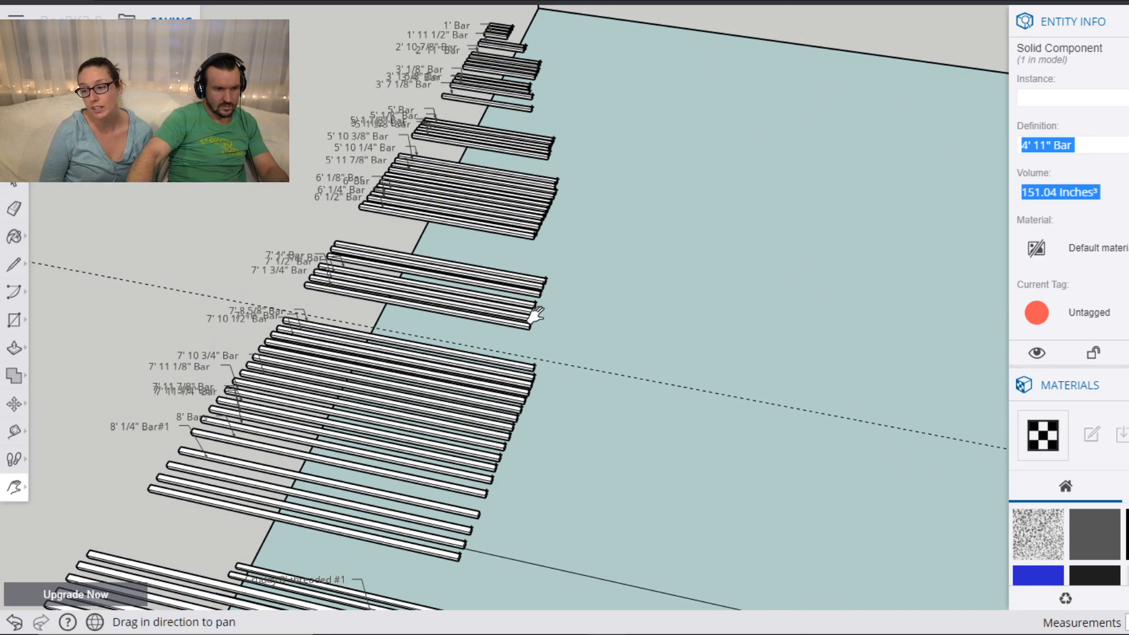
{"action": "left_click_drag", "start_coordinate": [764, 367], "coordinate": [574, 255]}
{"action": "scroll", "coordinate": [574, 255], "scroll_direction": "down", "scroll_amount": 3}
{"action": "middle_click_drag", "start_coordinate": [841, 252], "coordinate": [584, 249]}
{"action": "left_click_drag", "start_coordinate": [583, 249], "coordinate": [141, 309]}
{"action": "middle_click_drag", "start_coordinate": [197, 400], "coordinate": [202, 402]}
{"action": "left_click_drag", "start_coordinate": [385, 314], "coordinate": [757, 109]}
{"action": "left_click_drag", "start_coordinate": [762, 279], "coordinate": [605, 276]}
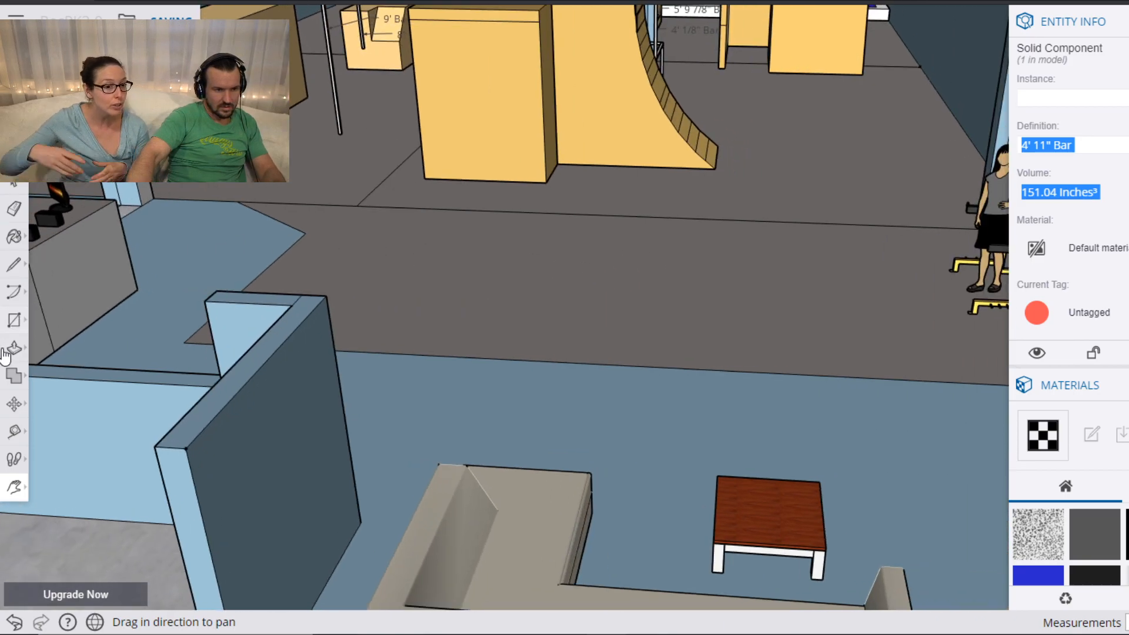
Tour the gym at eye level with the Look Around and Walk tools, past the curved ramp to the boxes and bars.
{"action": "left_click", "coordinate": [12, 461]}
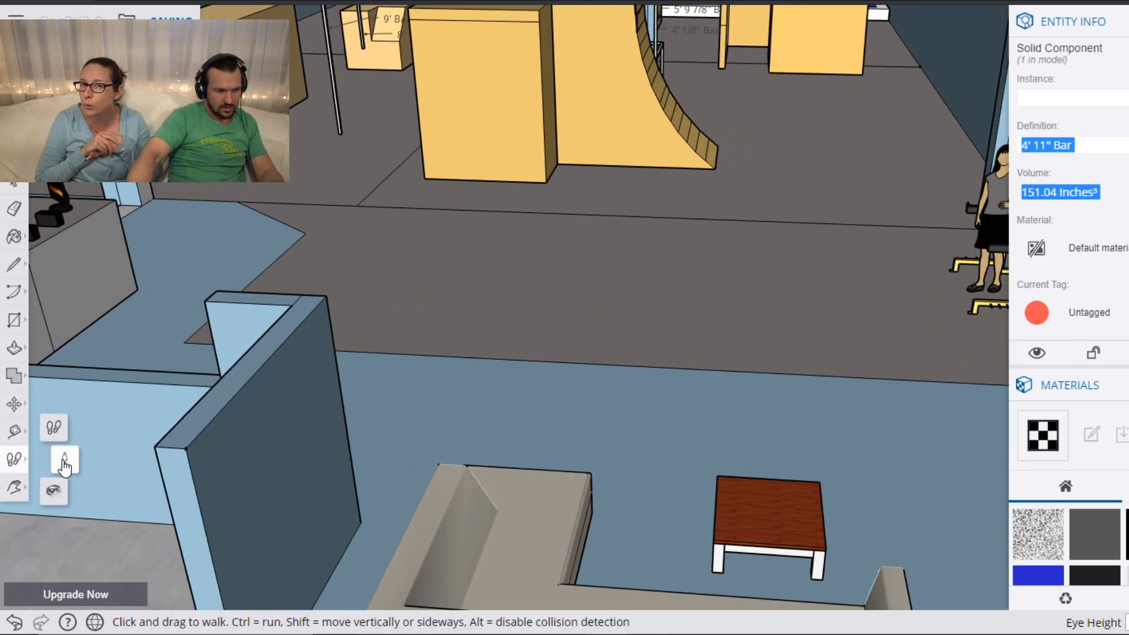
{"action": "left_click", "coordinate": [53, 427]}
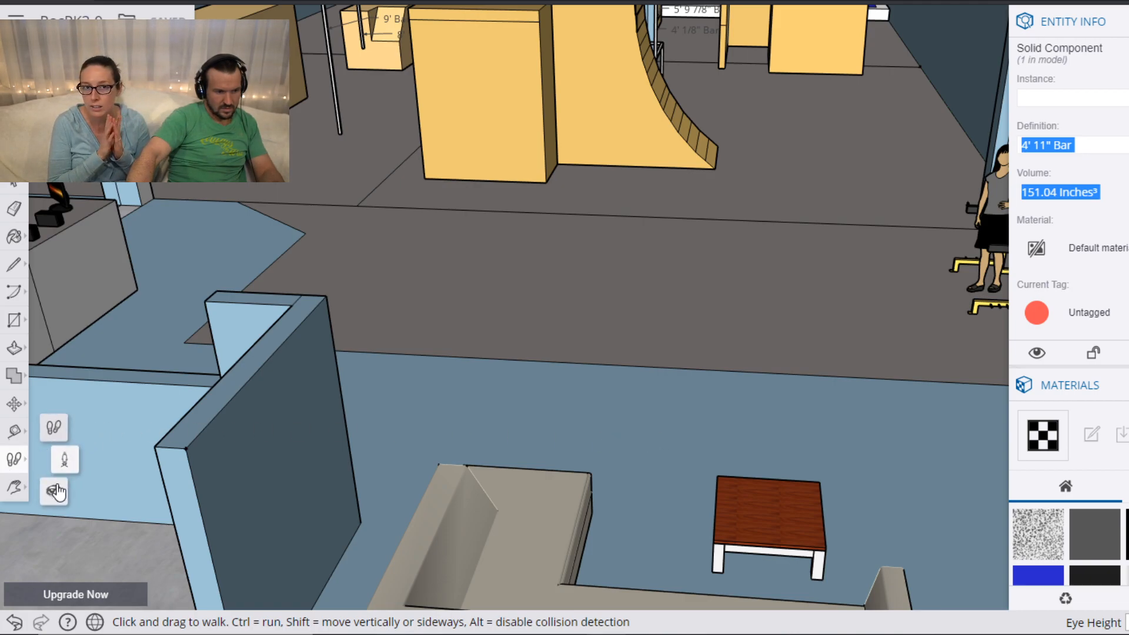
{"action": "left_click", "coordinate": [54, 491]}
{"action": "left_click_drag", "start_coordinate": [590, 339], "coordinate": [699, 136]}
{"action": "left_click_drag", "start_coordinate": [687, 204], "coordinate": [661, 199]}
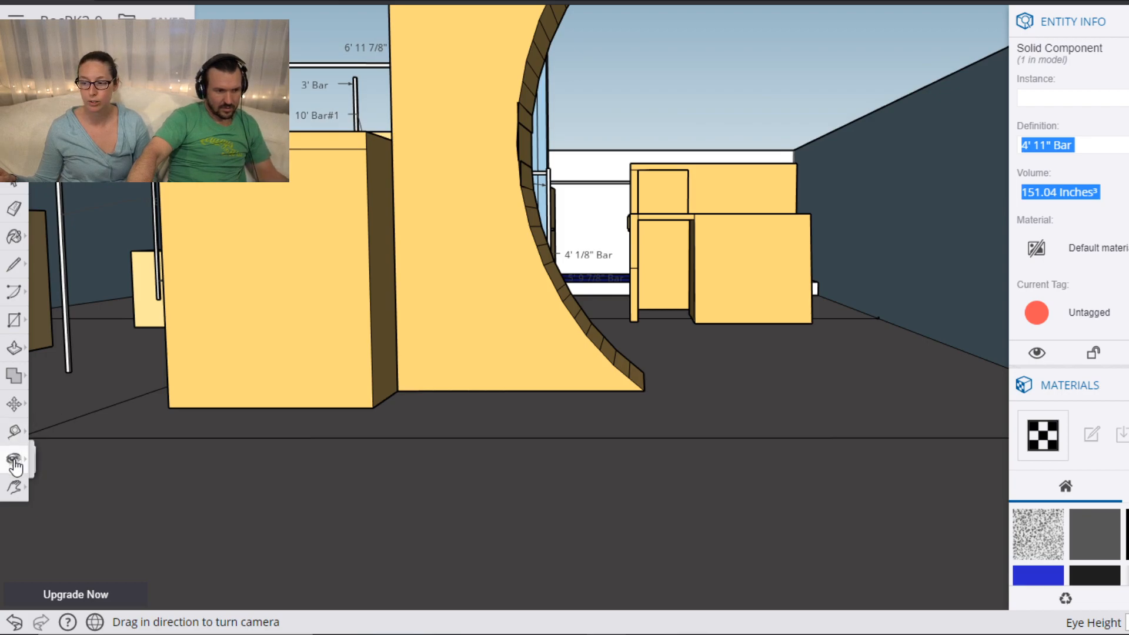
{"action": "left_click", "coordinate": [53, 431]}
{"action": "left_click_drag", "start_coordinate": [622, 547], "coordinate": [815, 430]}
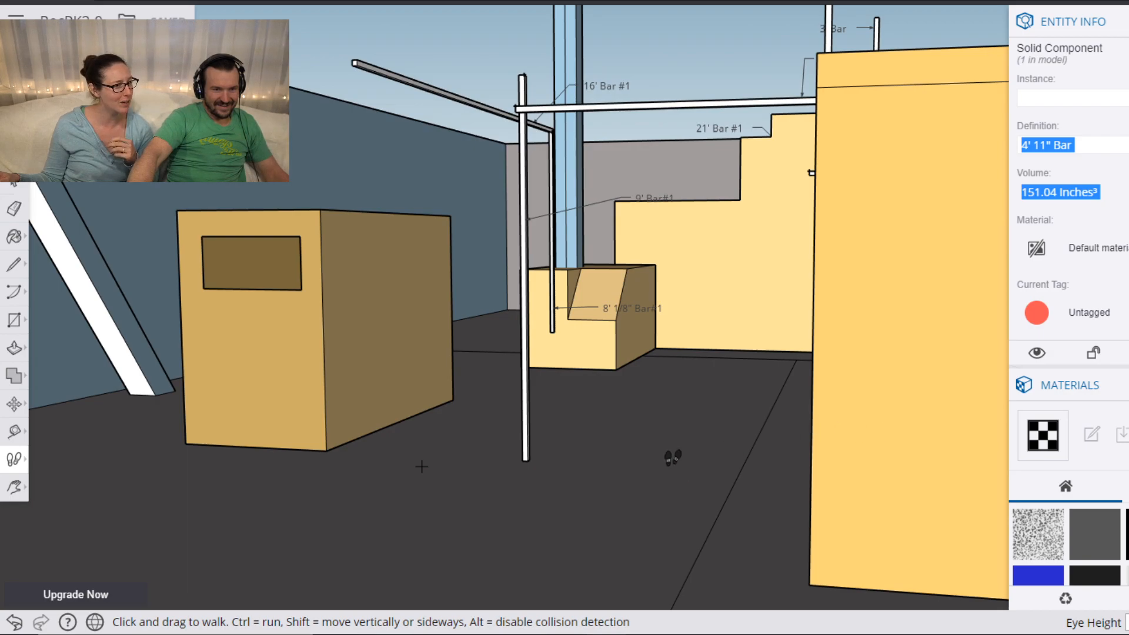
Move a spare 7' bar by its end corner from the bar stock to beside the horizontal bar above the tunnel platform's front.
{"action": "key", "text": "h"}
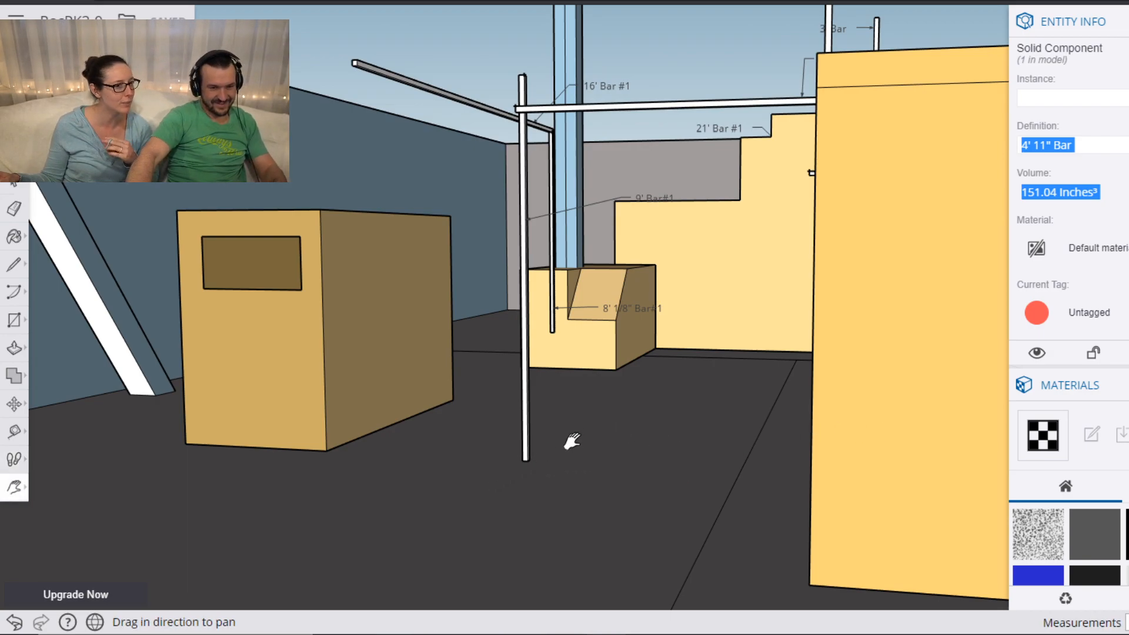
{"action": "left_click_drag", "start_coordinate": [574, 443], "coordinate": [560, 564]}
{"action": "key", "text": "o"}
{"action": "left_click_drag", "start_coordinate": [627, 396], "coordinate": [555, 510]}
{"action": "left_click_drag", "start_coordinate": [640, 516], "coordinate": [614, 366]}
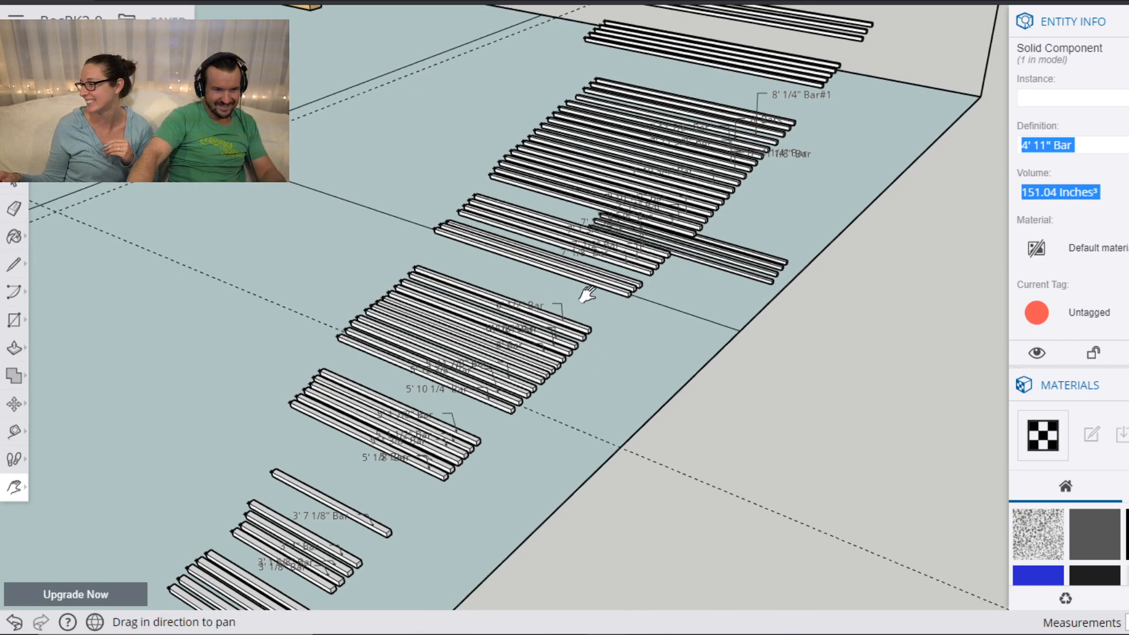
{"action": "left_click_drag", "start_coordinate": [643, 281], "coordinate": [651, 392]}
{"action": "scroll", "coordinate": [648, 387], "scroll_direction": "up", "scroll_amount": 5}
{"action": "key", "text": "space"}
{"action": "left_click", "coordinate": [604, 454]}
{"action": "key", "text": "m"}
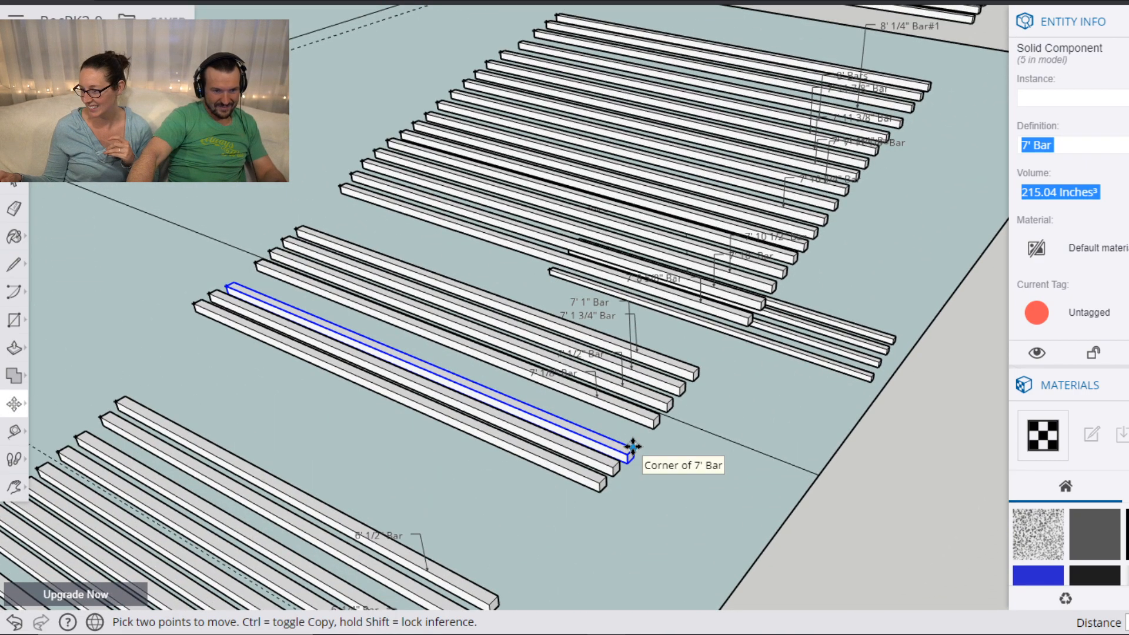
{"action": "left_click", "coordinate": [633, 447]}
{"action": "key", "text": "h"}
{"action": "left_click_drag", "start_coordinate": [211, 318], "coordinate": [637, 494]}
{"action": "left_click_drag", "start_coordinate": [235, 300], "coordinate": [544, 437]}
{"action": "scroll", "coordinate": [650, 584], "scroll_direction": "down", "scroll_amount": 3}
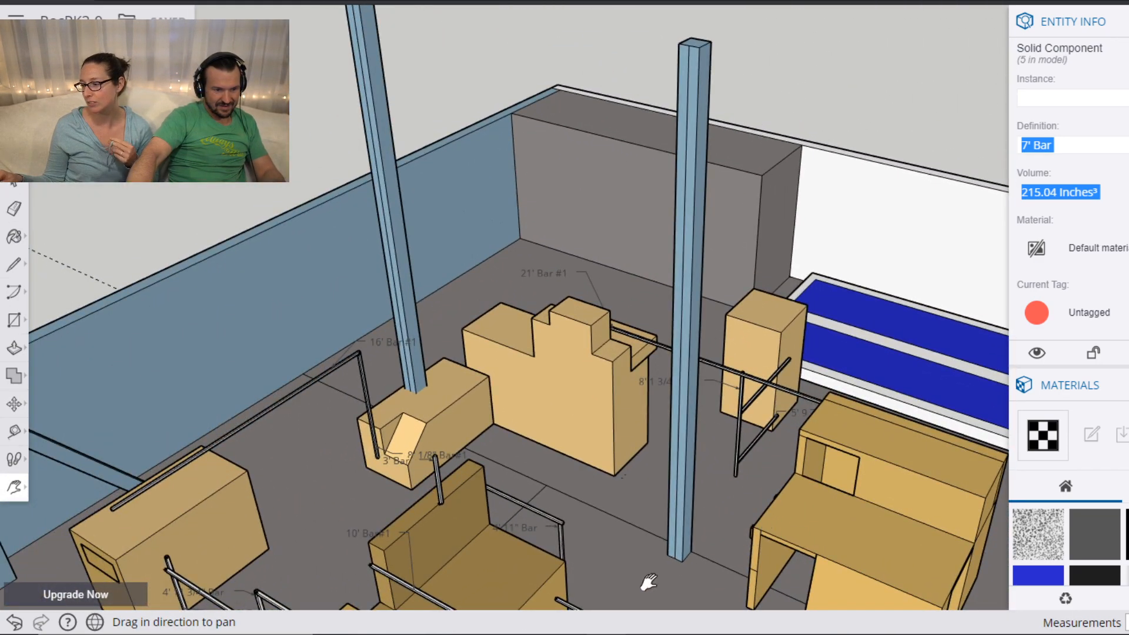
{"action": "scroll", "coordinate": [564, 524], "scroll_direction": "up", "scroll_amount": 6}
{"action": "key", "text": "o"}
{"action": "left_click_drag", "start_coordinate": [573, 477], "coordinate": [565, 436]}
{"action": "key", "text": "h"}
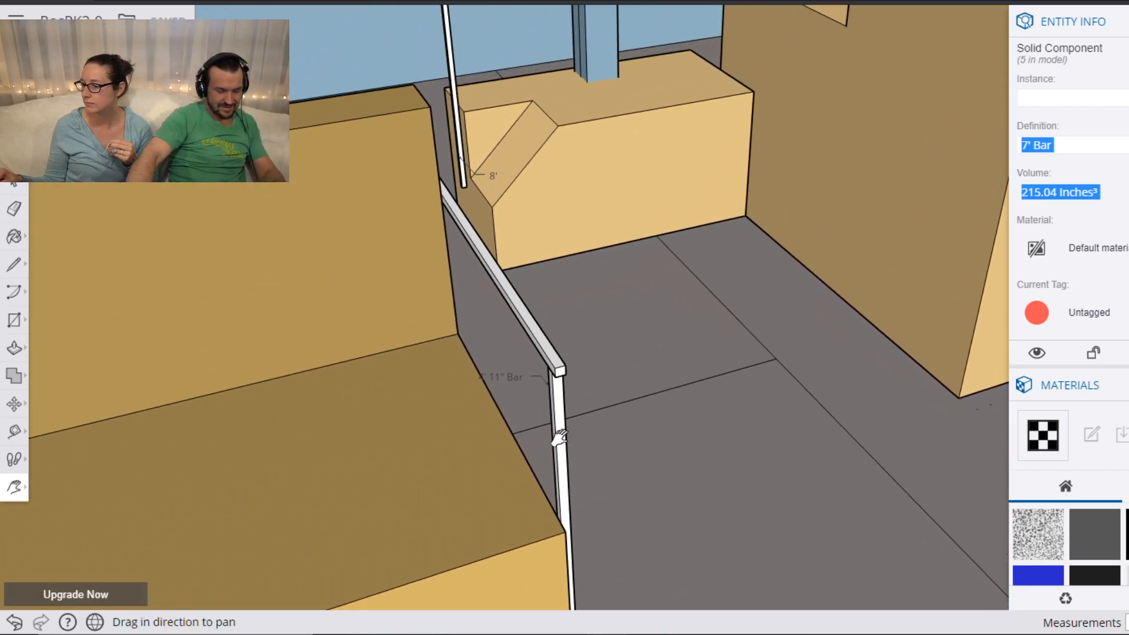
{"action": "key", "text": "m"}
{"action": "left_click", "coordinate": [546, 373]}
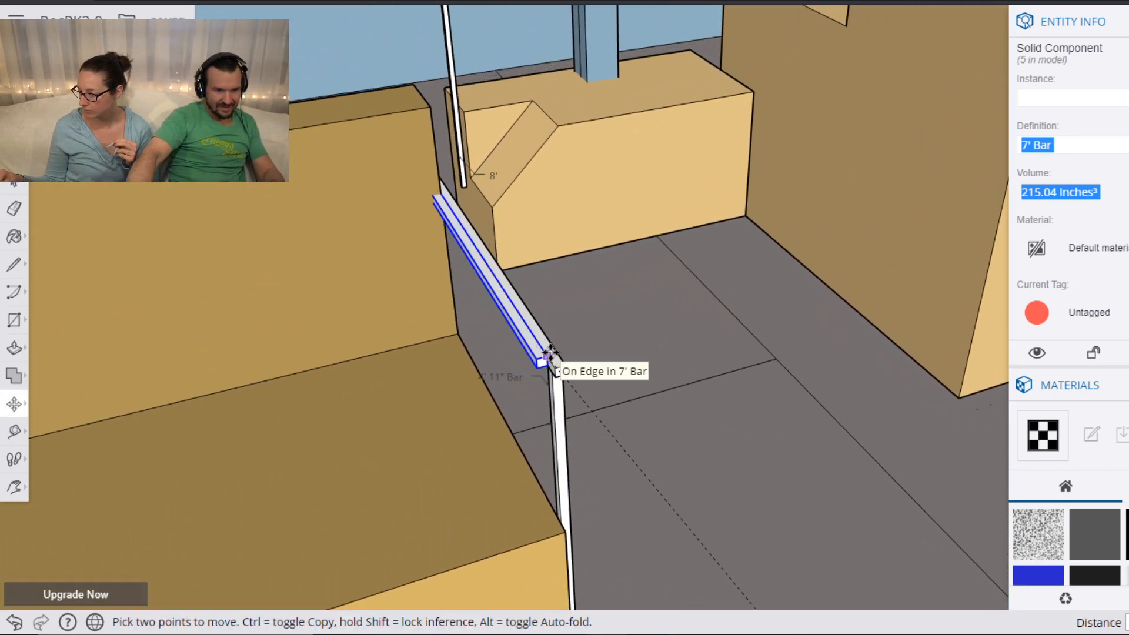
Rotate the 7' bar horizontally about its end so it runs over the platform, perpendicular to the horizontal bar.
{"action": "scroll", "coordinate": [548, 352], "scroll_direction": "up", "scroll_amount": 4}
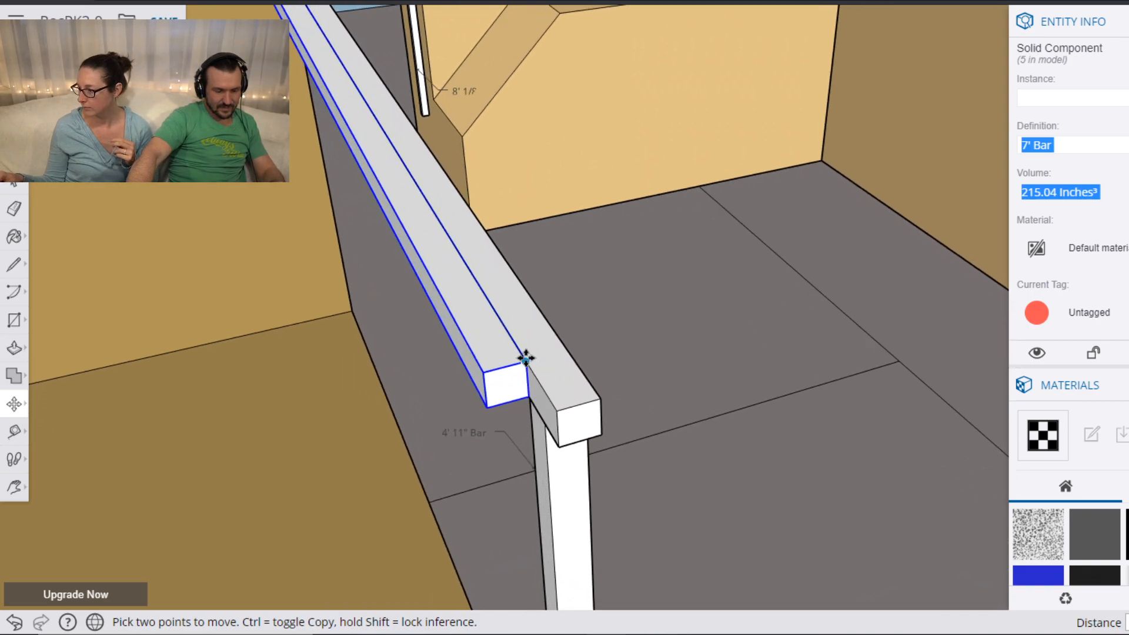
{"action": "key", "text": "q"}
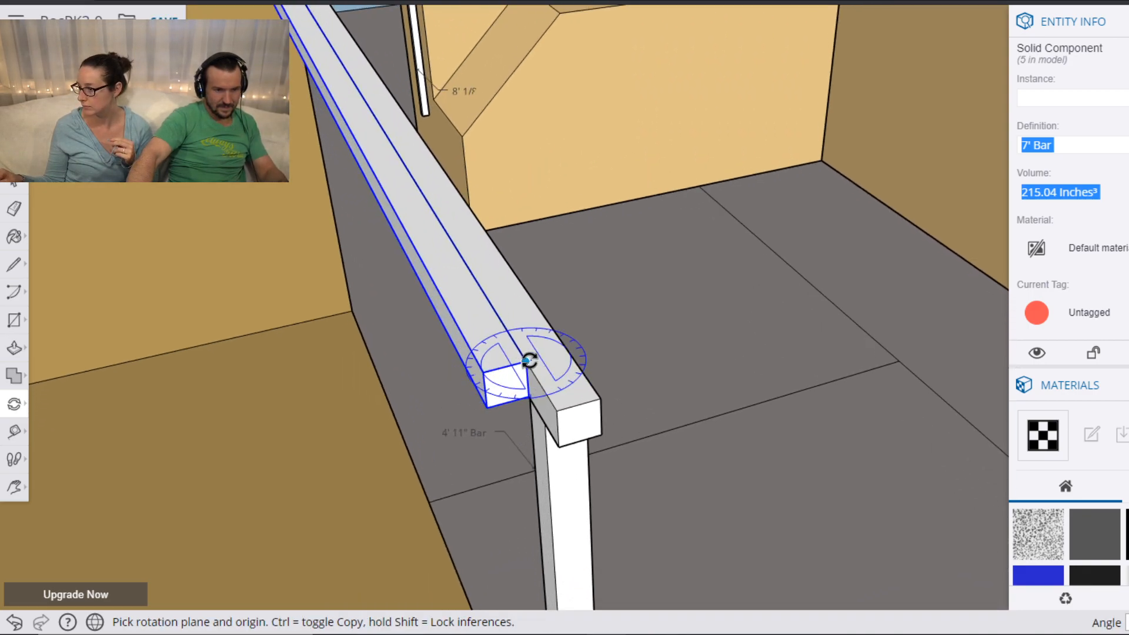
{"action": "left_click_drag", "start_coordinate": [513, 339], "coordinate": [503, 343]}
{"action": "left_click", "coordinate": [497, 373]}
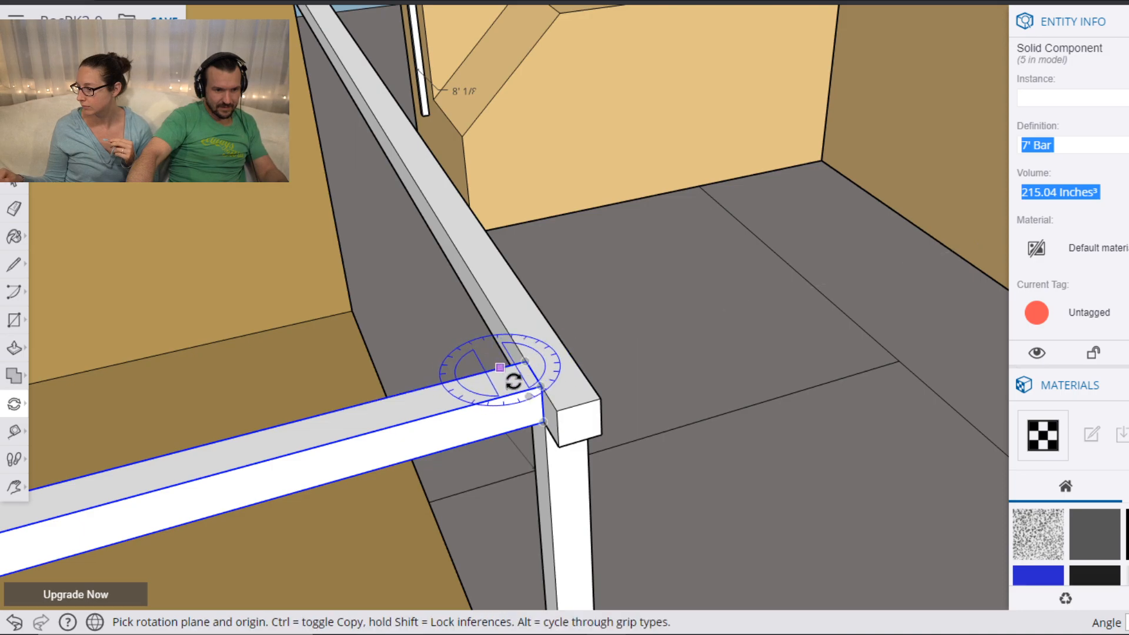
Slide the end of the rotated 7' bar back along the horizontal bar's inner side, slightly behind the upright 4' 11" bar.
{"action": "scroll", "coordinate": [588, 418], "scroll_direction": "down", "scroll_amount": 3}
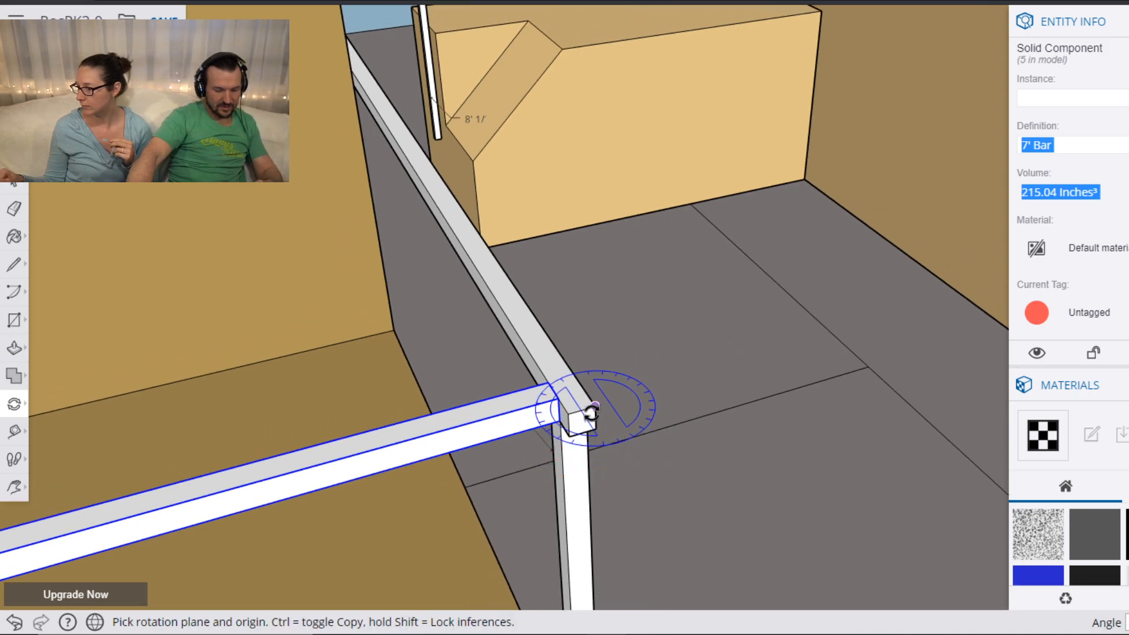
{"action": "key", "text": "m"}
{"action": "left_click", "coordinate": [553, 395]}
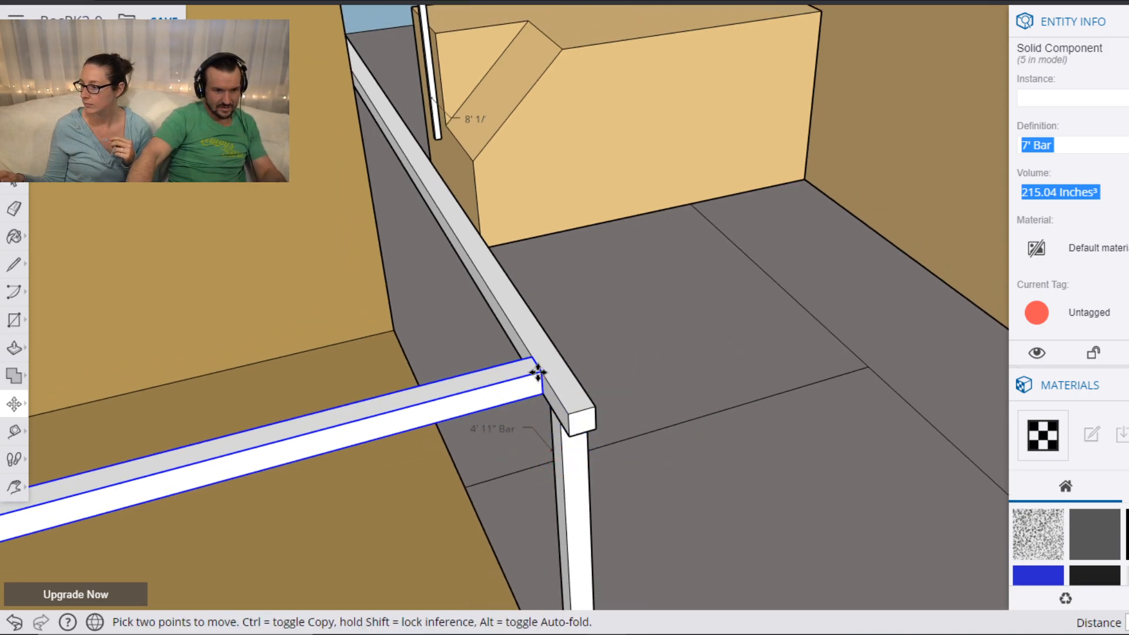
Shift the 7' bar slightly lengthwise by its far end corner toward the opposite horizontal 10' bar.
{"action": "scroll", "coordinate": [464, 444], "scroll_direction": "down", "scroll_amount": 3}
{"action": "key", "text": "h"}
{"action": "left_click_drag", "start_coordinate": [340, 467], "coordinate": [551, 287]}
{"action": "left_click_drag", "start_coordinate": [343, 348], "coordinate": [433, 308]}
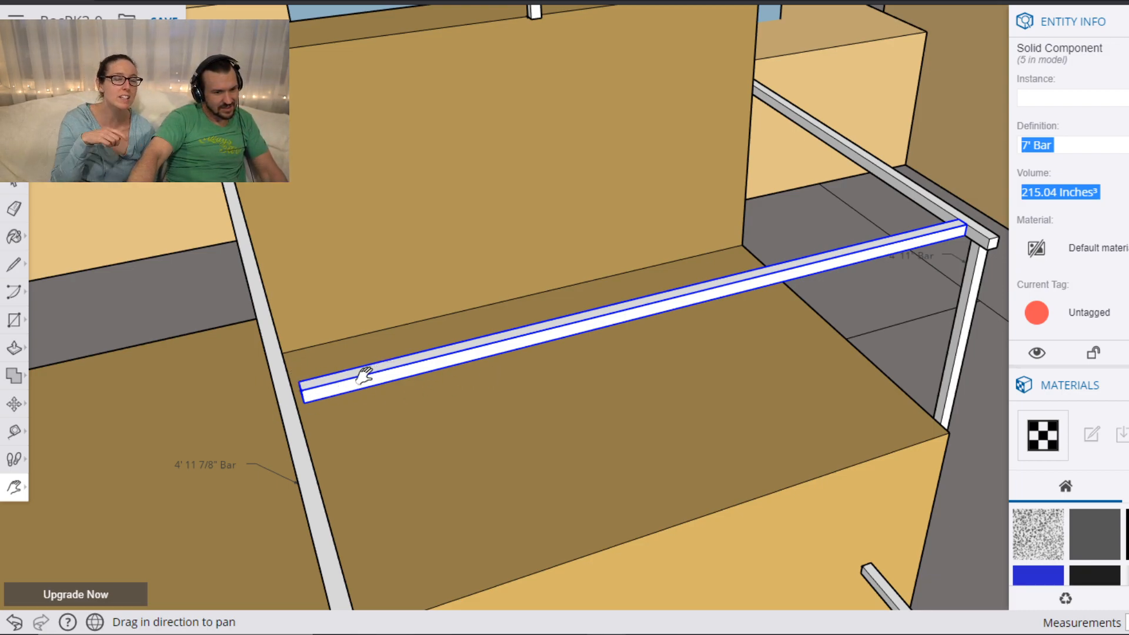
{"action": "scroll", "coordinate": [324, 379], "scroll_direction": "up", "scroll_amount": 5}
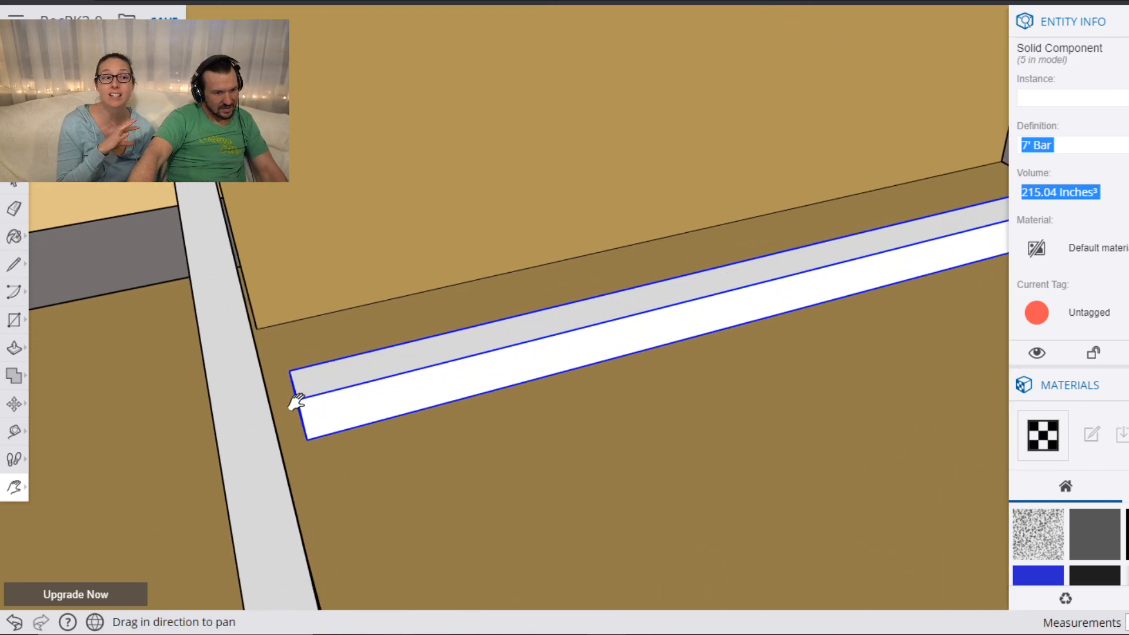
{"action": "scroll", "coordinate": [287, 389], "scroll_direction": "down", "scroll_amount": 5}
{"action": "scroll", "coordinate": [302, 398], "scroll_direction": "up", "scroll_amount": 3}
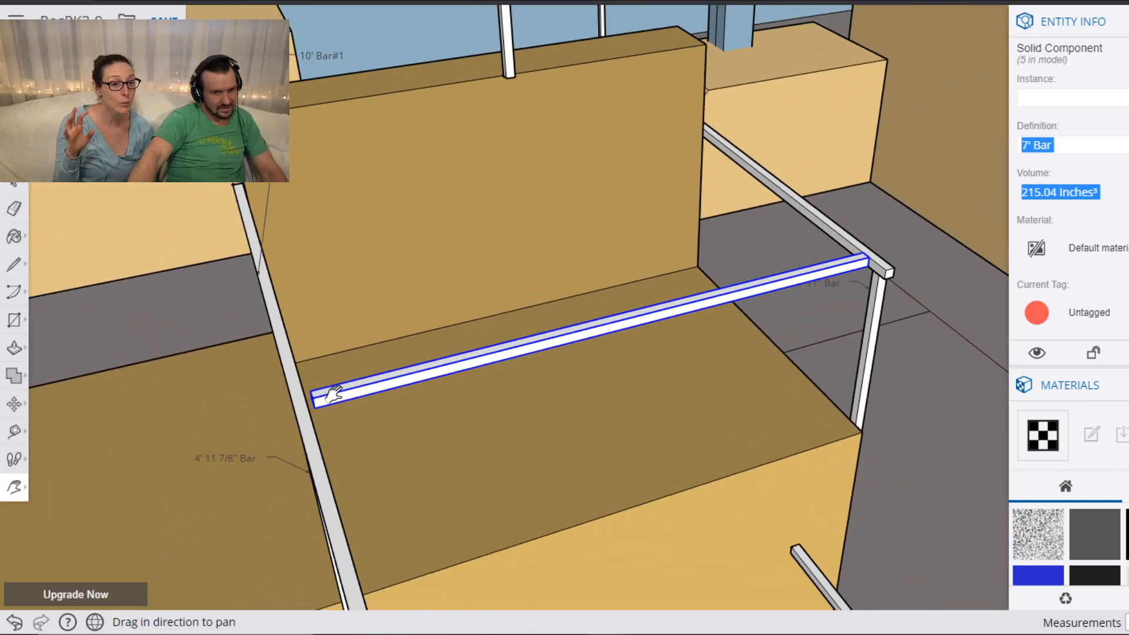
{"action": "scroll", "coordinate": [355, 385], "scroll_direction": "down", "scroll_amount": 1}
{"action": "scroll", "coordinate": [313, 390], "scroll_direction": "up", "scroll_amount": 6}
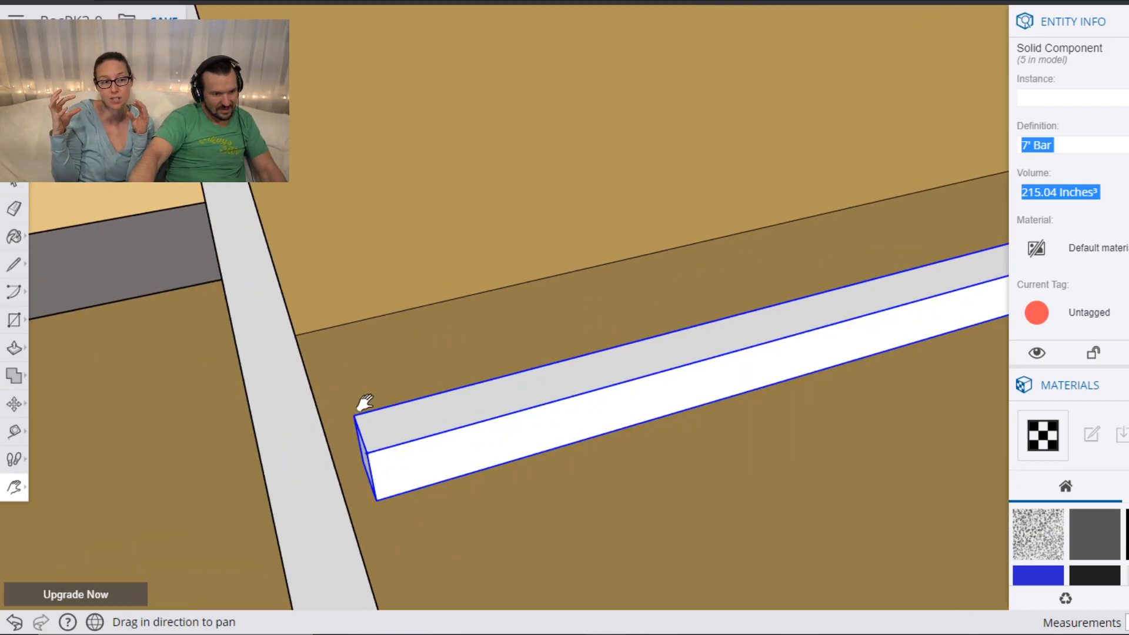
{"action": "key", "text": "m"}
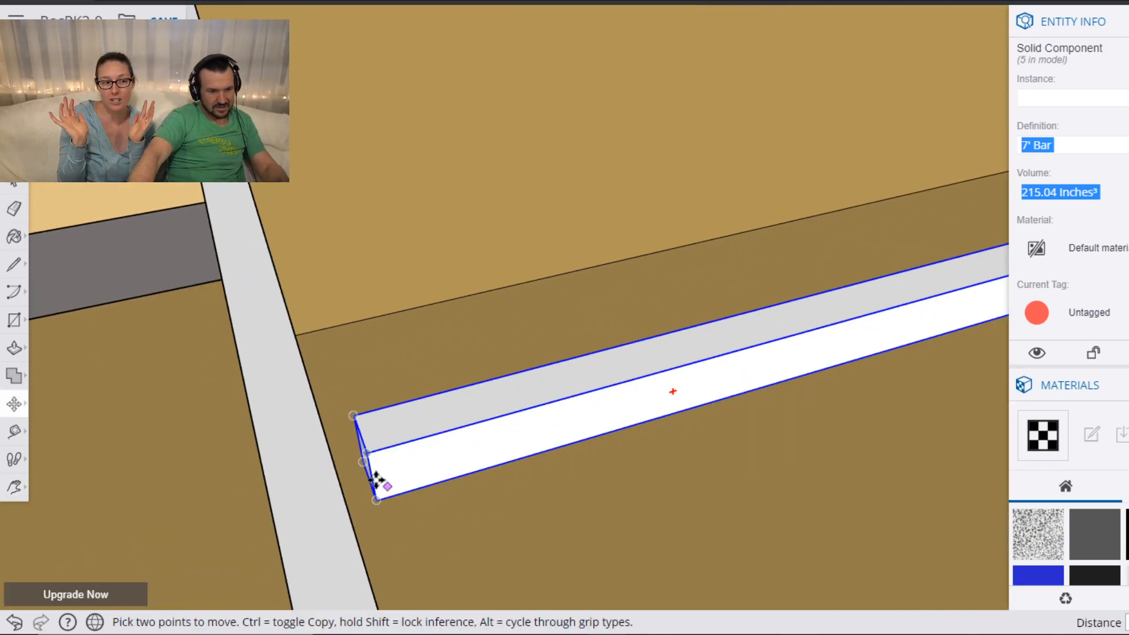
{"action": "left_click", "coordinate": [365, 452]}
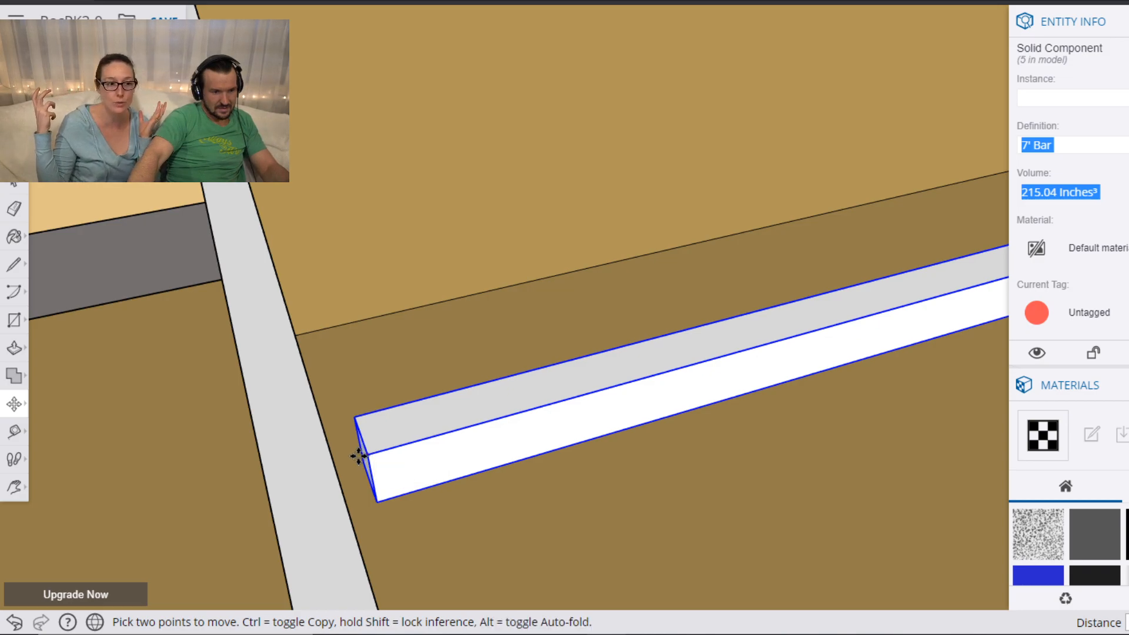
{"action": "left_click", "coordinate": [347, 462]}
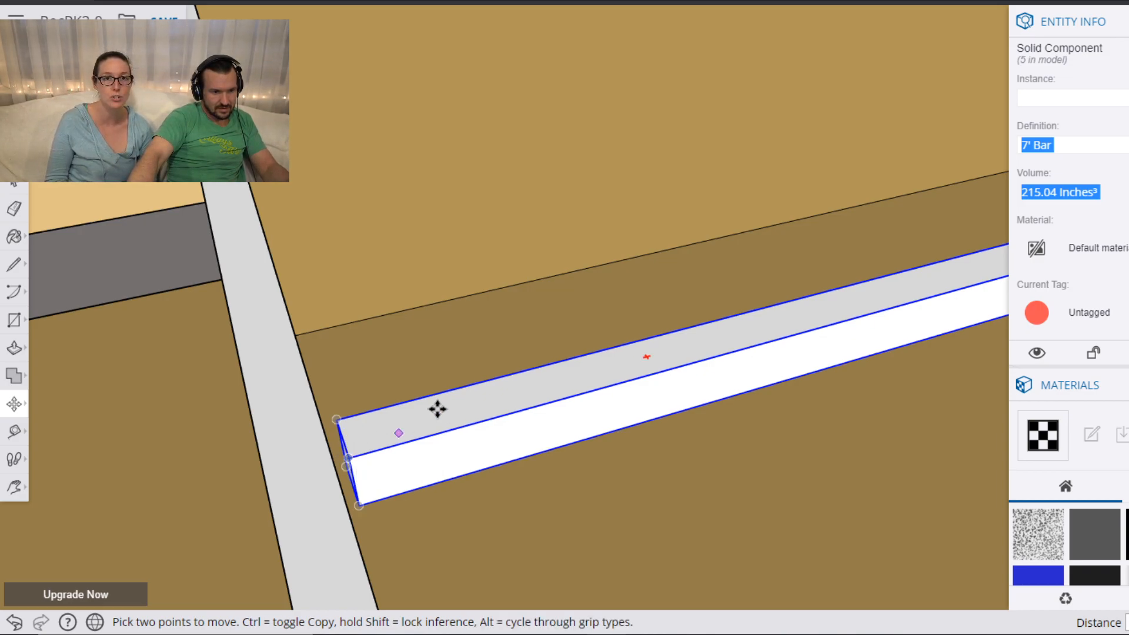
Examine how both ends of the 7' bar meet the horizontal bars, and check the bar structure around the tunnel from several sides.
{"action": "scroll", "coordinate": [550, 370], "scroll_direction": "down", "scroll_amount": 2}
{"action": "middle_click_drag", "start_coordinate": [792, 304], "coordinate": [285, 321], "text": "shift"}
{"action": "middle_click_drag", "start_coordinate": [831, 285], "coordinate": [622, 375], "text": "shift"}
{"action": "left_click_drag", "start_coordinate": [622, 375], "coordinate": [710, 320]}
{"action": "scroll", "coordinate": [509, 367], "scroll_direction": "up", "scroll_amount": 3}
{"action": "scroll", "coordinate": [462, 407], "scroll_direction": "down", "scroll_amount": 2}
{"action": "left_click_drag", "start_coordinate": [378, 468], "coordinate": [290, 575]}
{"action": "scroll", "coordinate": [288, 568], "scroll_direction": "down", "scroll_amount": 1}
{"action": "left_click_drag", "start_coordinate": [268, 487], "coordinate": [498, 218]}
{"action": "scroll", "coordinate": [474, 228], "scroll_direction": "down", "scroll_amount": 3}
{"action": "left_click_drag", "start_coordinate": [352, 266], "coordinate": [580, 264]}
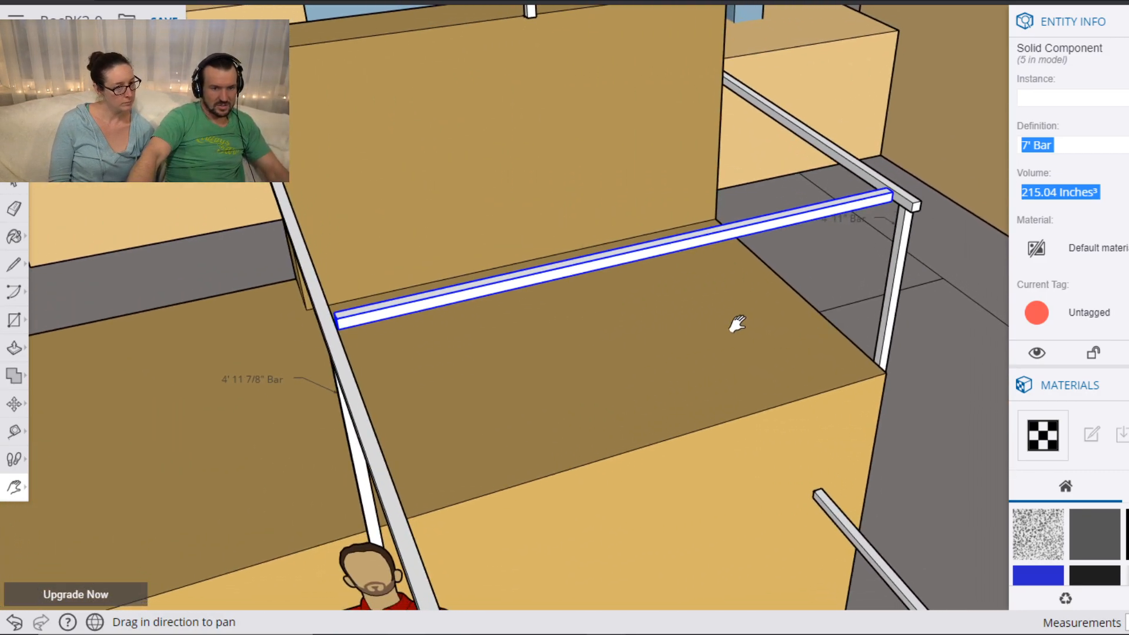
{"action": "middle_click_drag", "start_coordinate": [781, 302], "coordinate": [772, 219]}
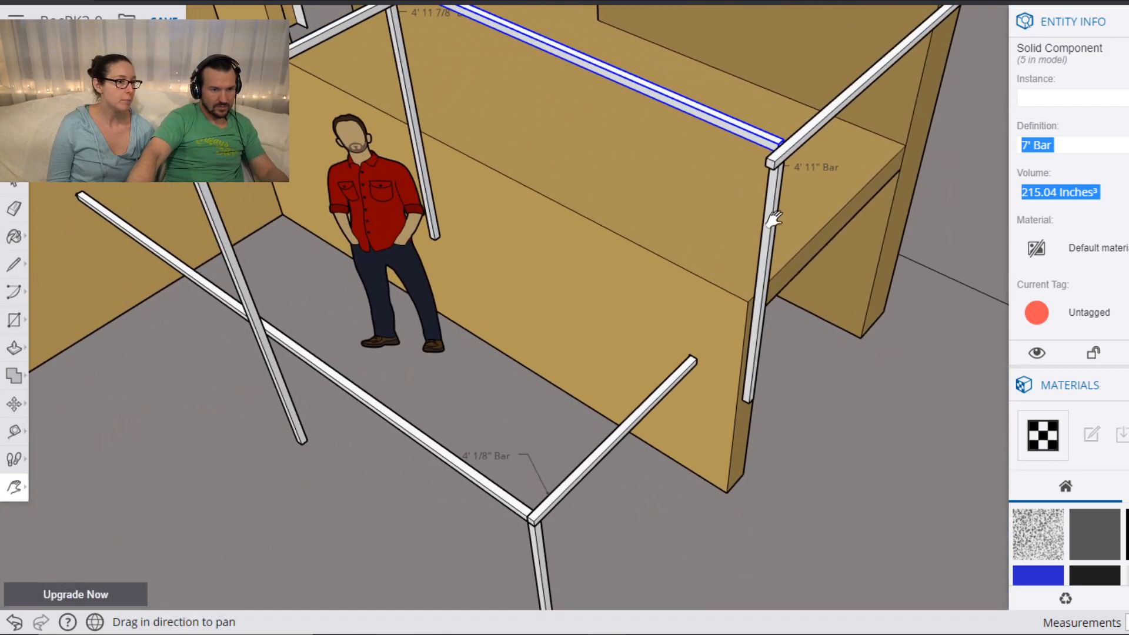
{"action": "scroll", "coordinate": [772, 219], "scroll_direction": "down", "scroll_amount": 5}
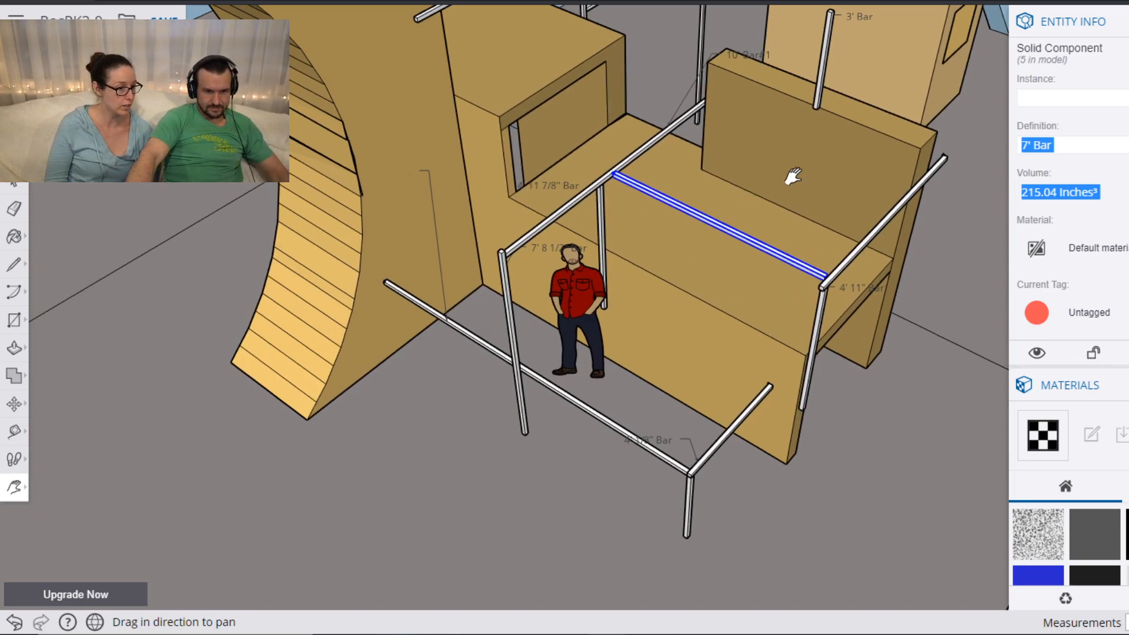
{"action": "middle_click_drag", "start_coordinate": [787, 175], "coordinate": [680, 204]}
{"action": "left_click_drag", "start_coordinate": [680, 204], "coordinate": [672, 196]}
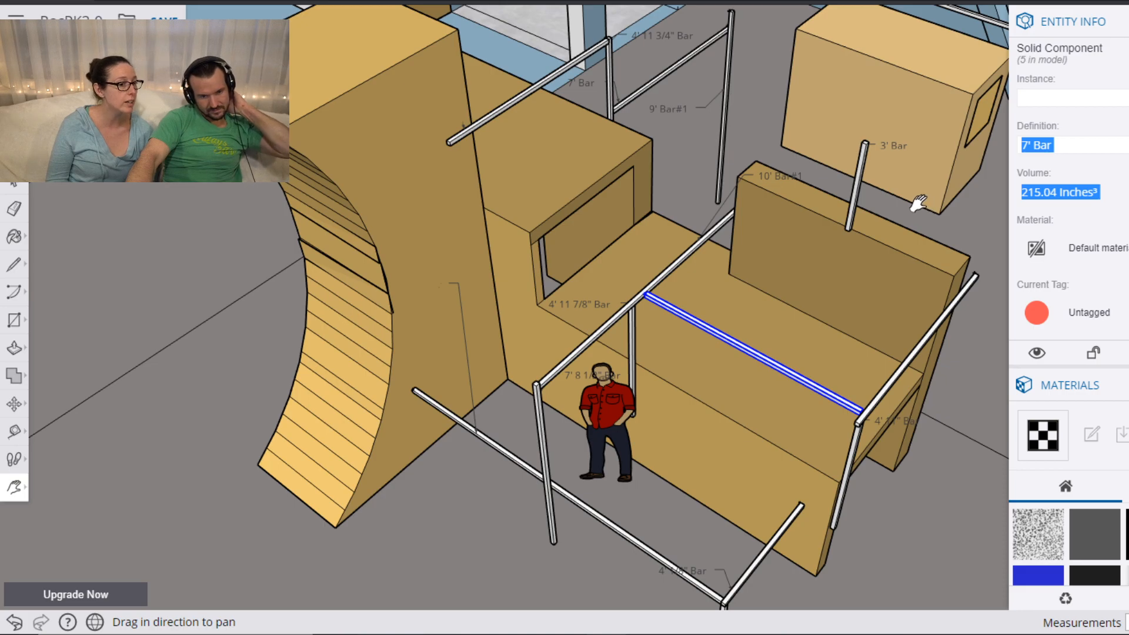
{"action": "key", "text": "o"}
{"action": "left_click_drag", "start_coordinate": [894, 202], "coordinate": [361, 219]}
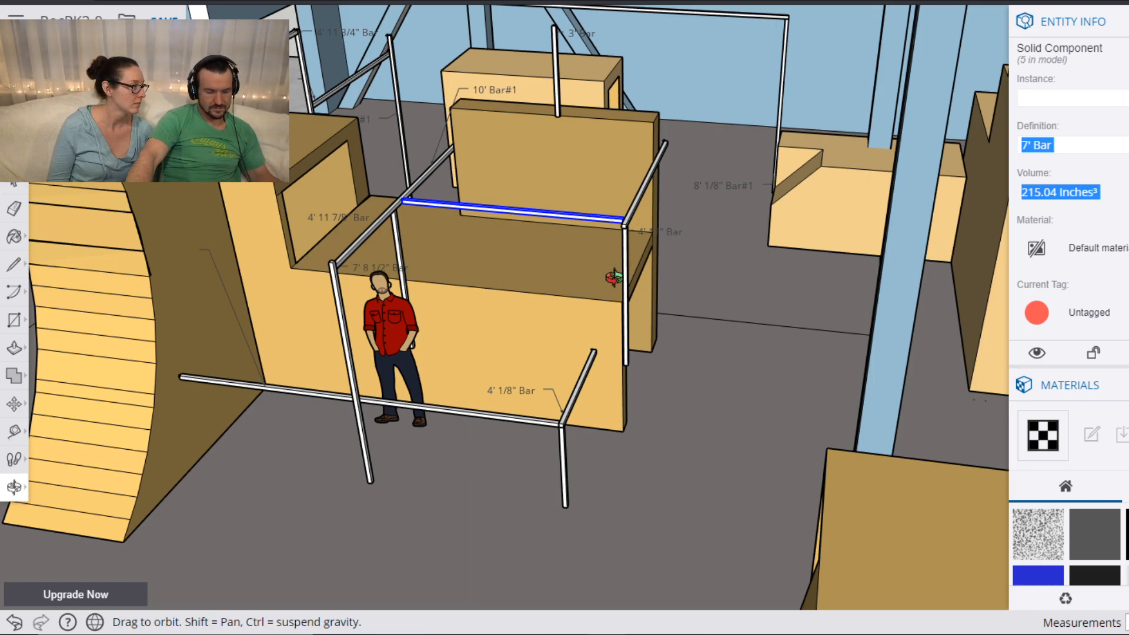
Examine the 7' bar's position over the platform and the surrounding bars and boxes from several sides of the tunnel.
{"action": "left_click_drag", "start_coordinate": [529, 182], "coordinate": [588, 266]}
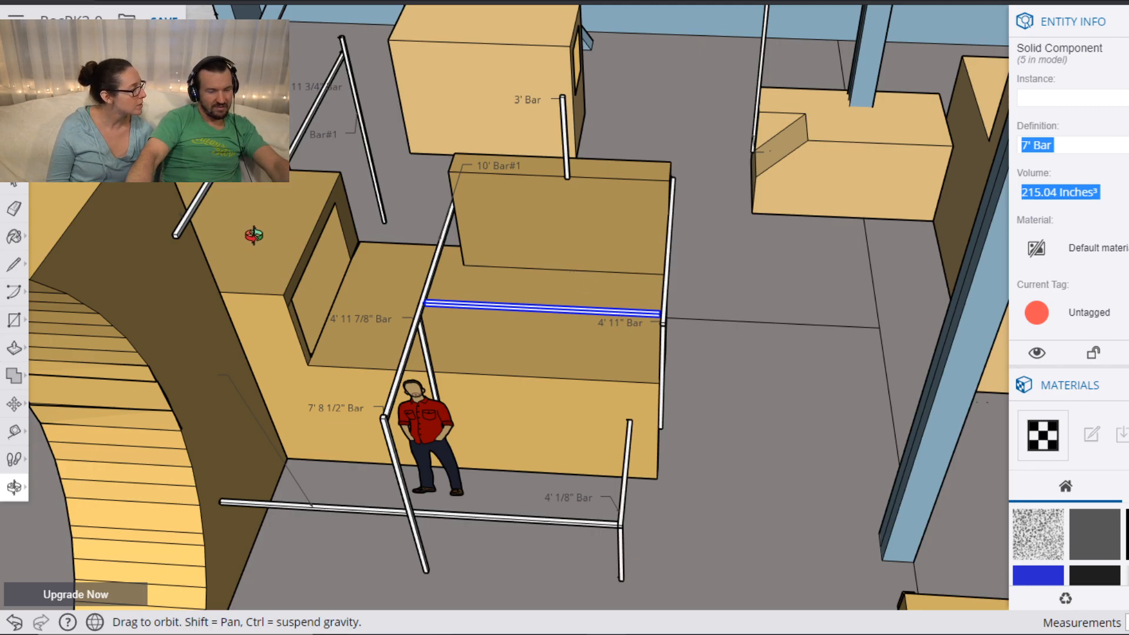
{"action": "left_click_drag", "start_coordinate": [205, 233], "coordinate": [585, 204]}
{"action": "left_click_drag", "start_coordinate": [357, 312], "coordinate": [781, 221]}
{"action": "left_click_drag", "start_coordinate": [610, 223], "coordinate": [453, 316]}
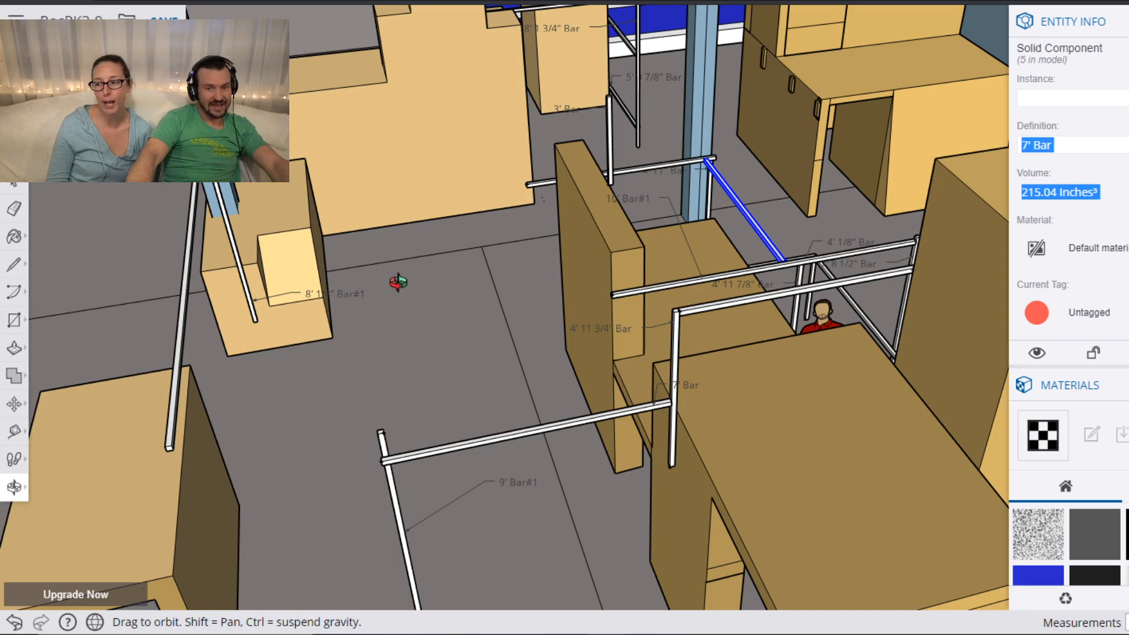
{"action": "left_click_drag", "start_coordinate": [516, 292], "coordinate": [529, 383]}
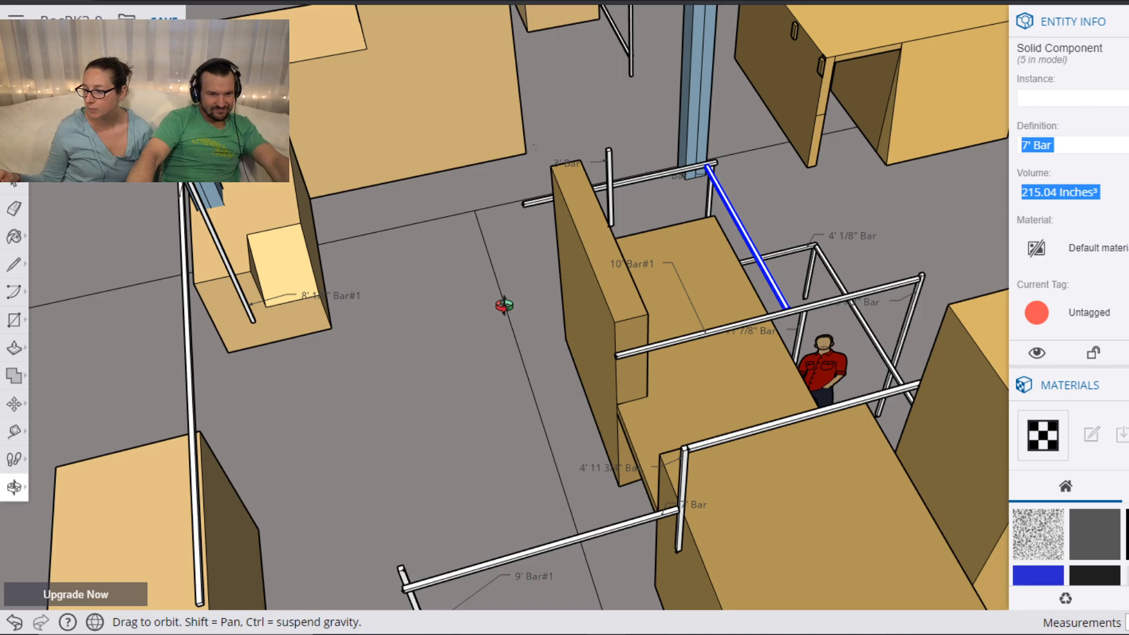
{"action": "left_click_drag", "start_coordinate": [351, 330], "coordinate": [680, 366]}
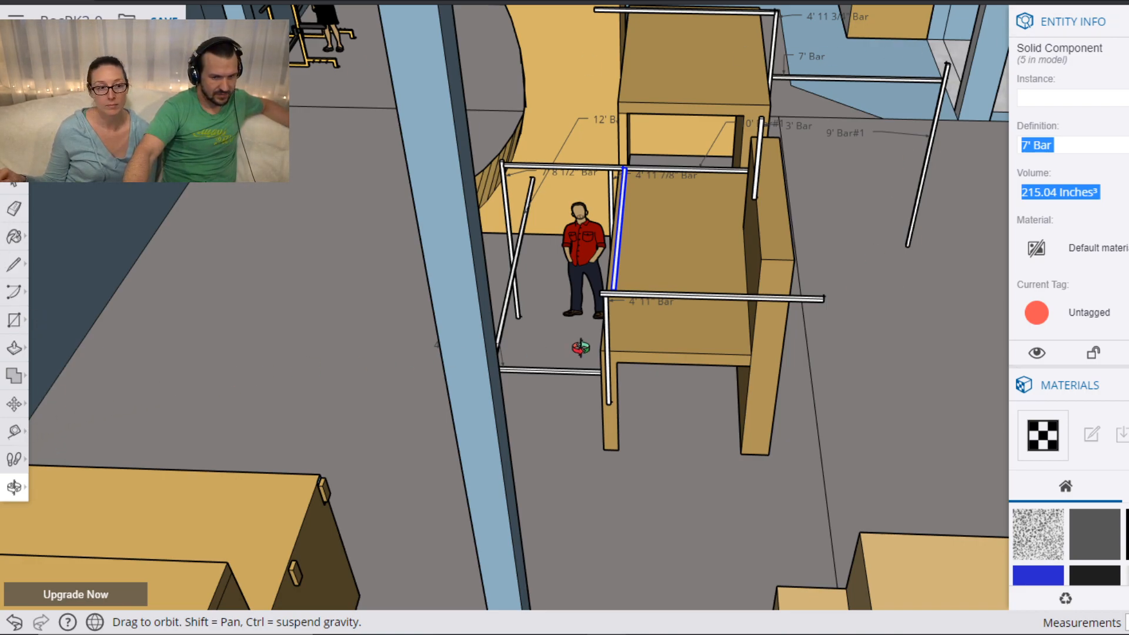
Search the 3D Warehouse components for "kee klamp".
{"action": "left_click", "coordinate": [1128, 78]}
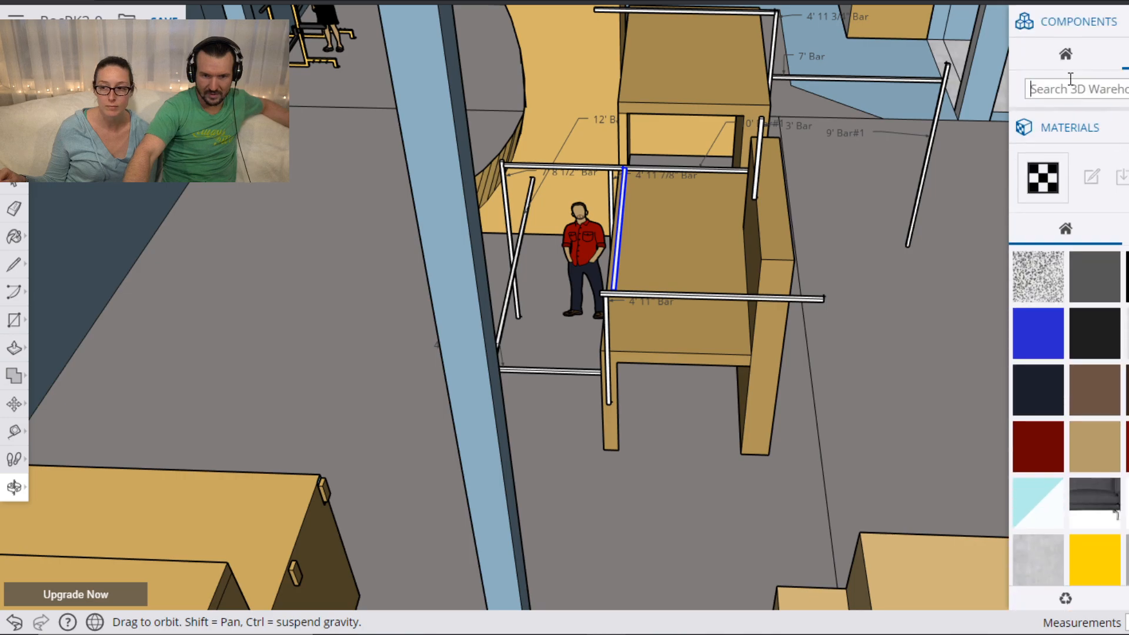
{"action": "type", "text": "kee klamp"}
{"action": "key", "text": "Return"}
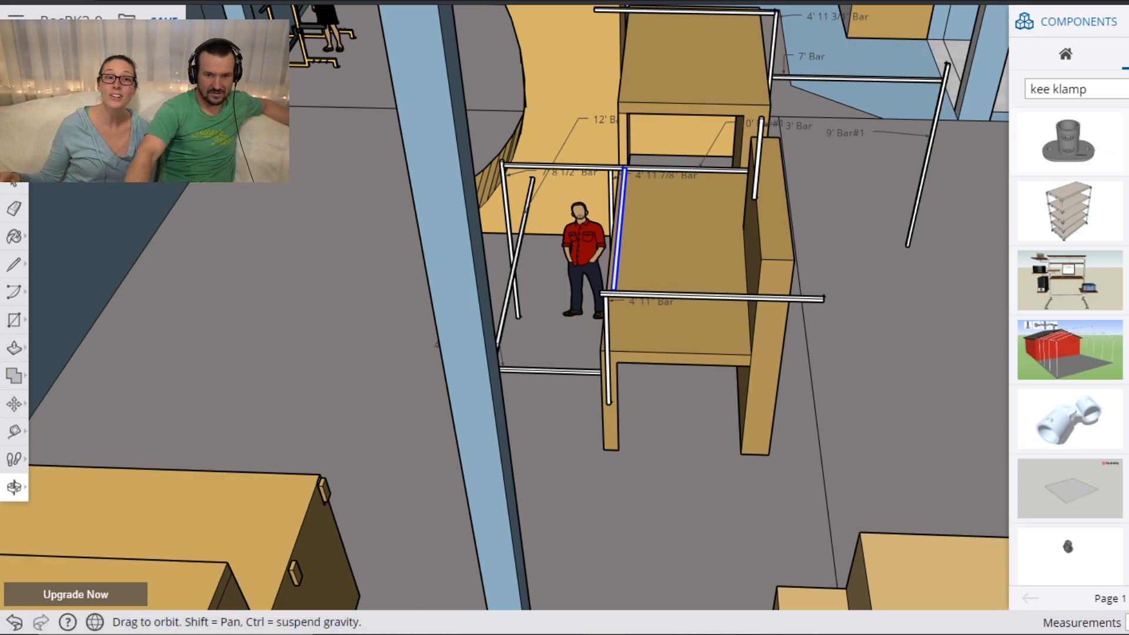
Load the round base flange fitting from the kee klamp results and place it beside the end of the 12' bar near the ramp.
{"action": "left_click", "coordinate": [1084, 151]}
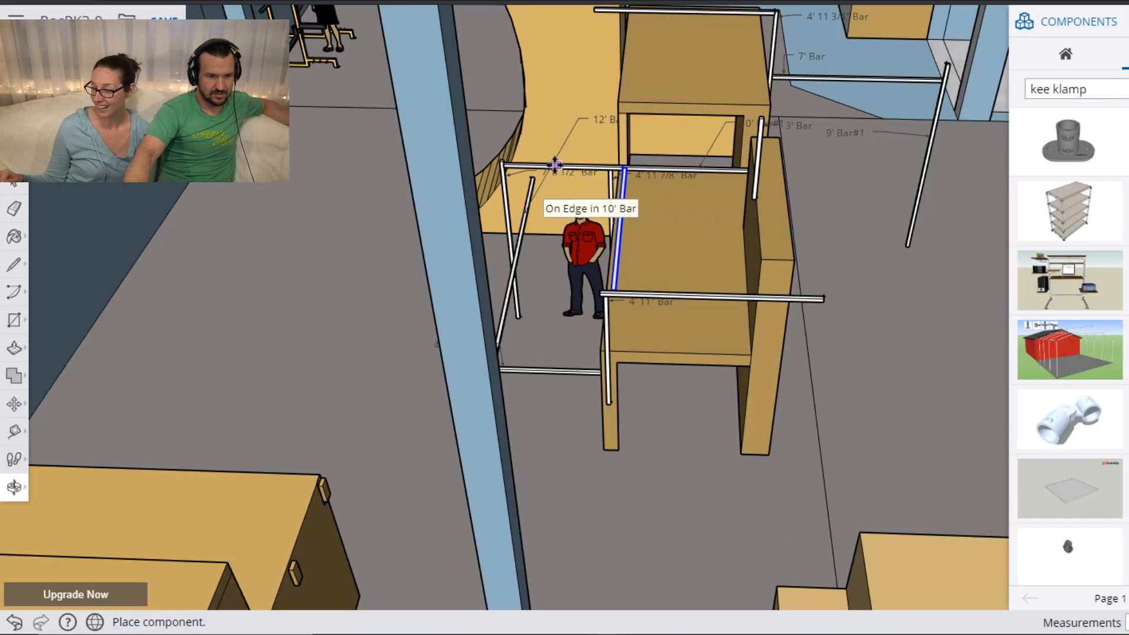
{"action": "scroll", "coordinate": [529, 182], "scroll_direction": "up", "scroll_amount": 10}
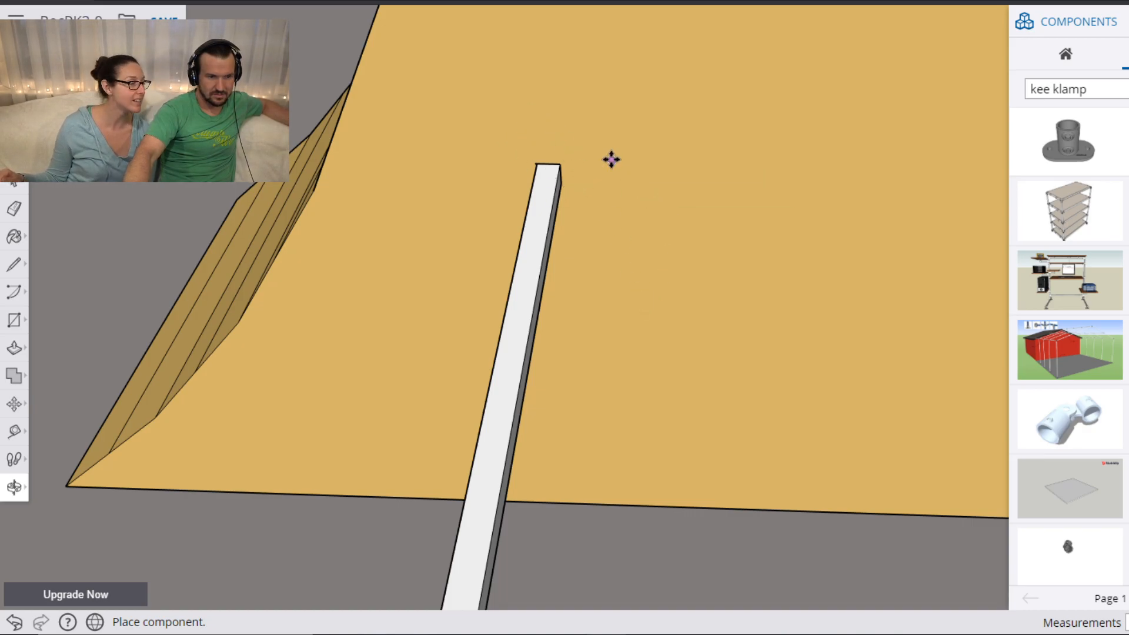
{"action": "scroll", "coordinate": [611, 160], "scroll_direction": "down", "scroll_amount": 8}
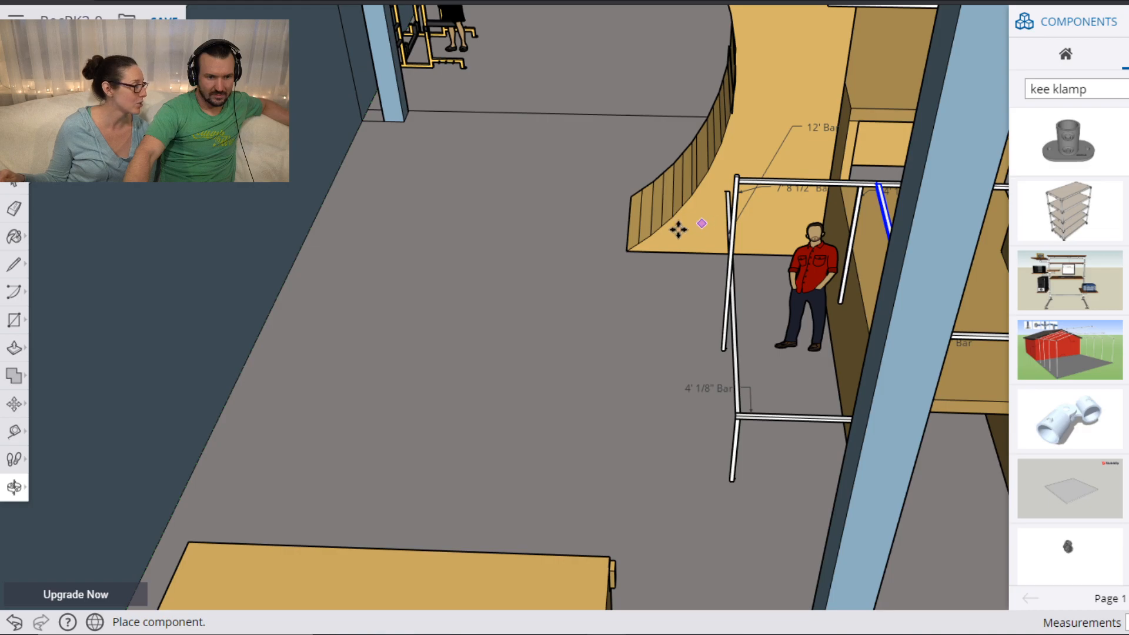
{"action": "scroll", "coordinate": [732, 224], "scroll_direction": "up", "scroll_amount": 8}
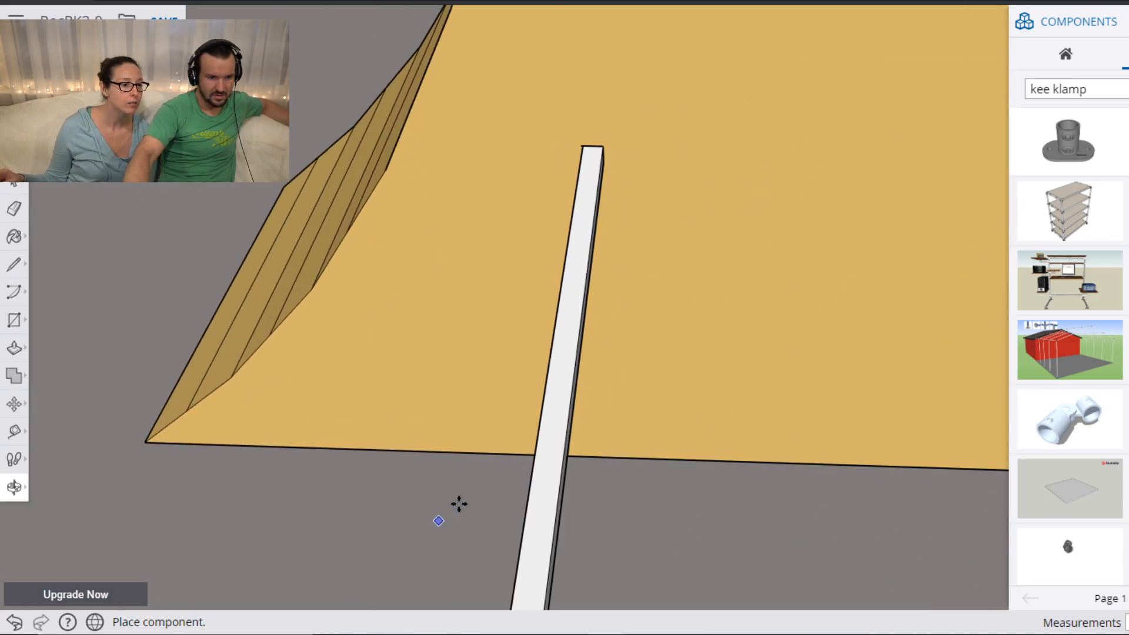
{"action": "left_click", "coordinate": [663, 118]}
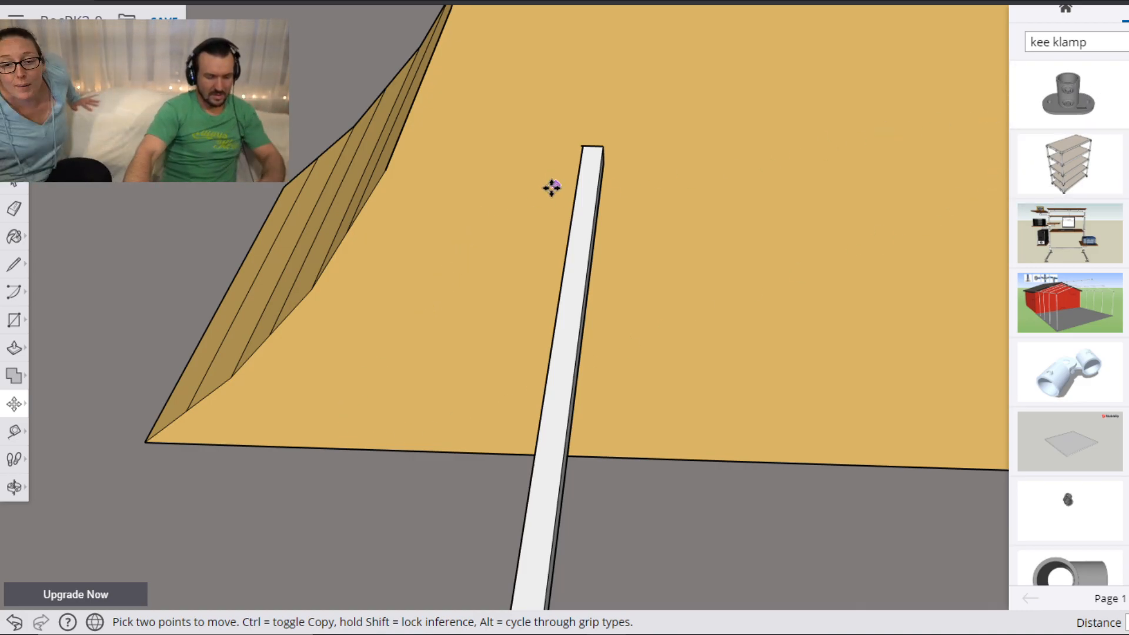
Load the base flange fitting again and try to place another one near the 12' bar, between the curved ramp and the tunnel.
{"action": "key", "text": "o"}
{"action": "left_click_drag", "start_coordinate": [504, 189], "coordinate": [743, 166]}
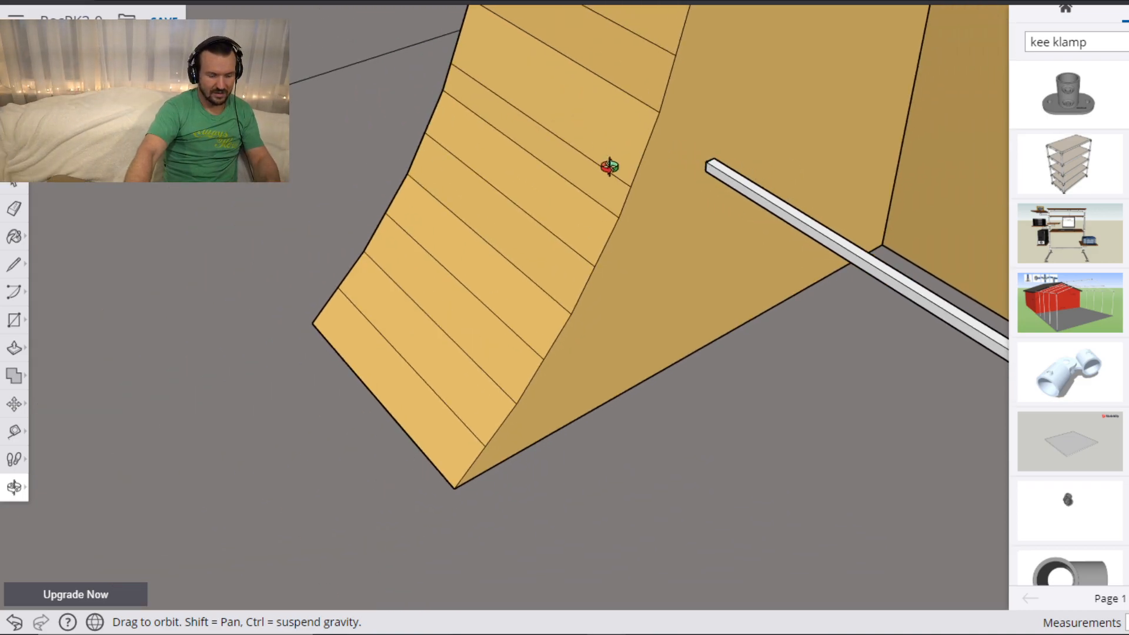
{"action": "key", "text": "h"}
{"action": "left_click_drag", "start_coordinate": [781, 146], "coordinate": [522, 303]}
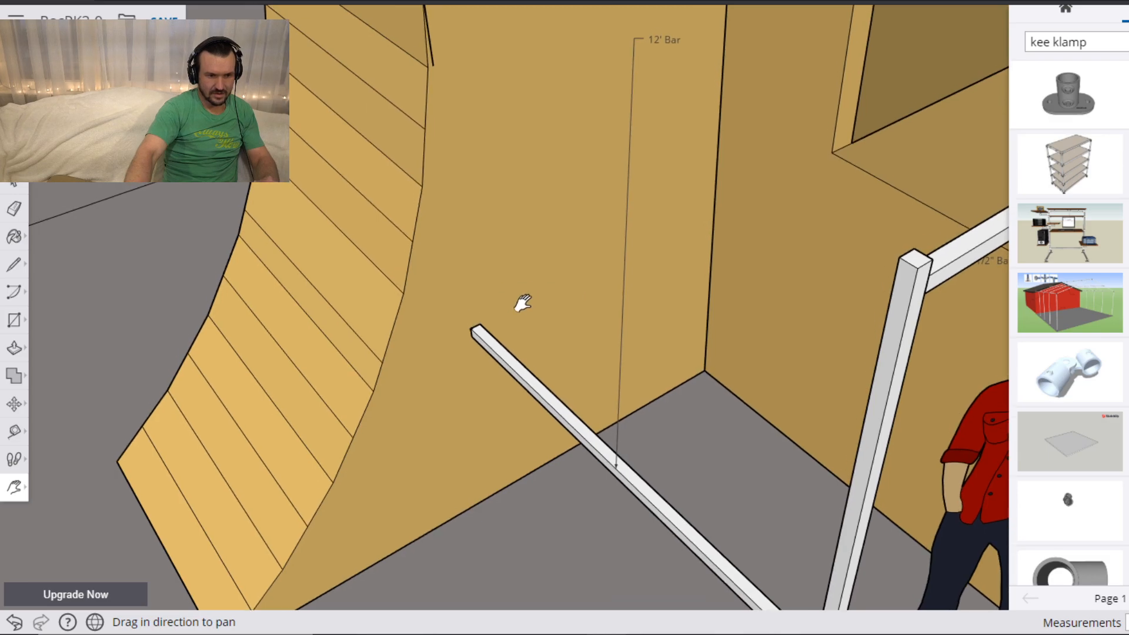
{"action": "left_click", "coordinate": [1092, 96]}
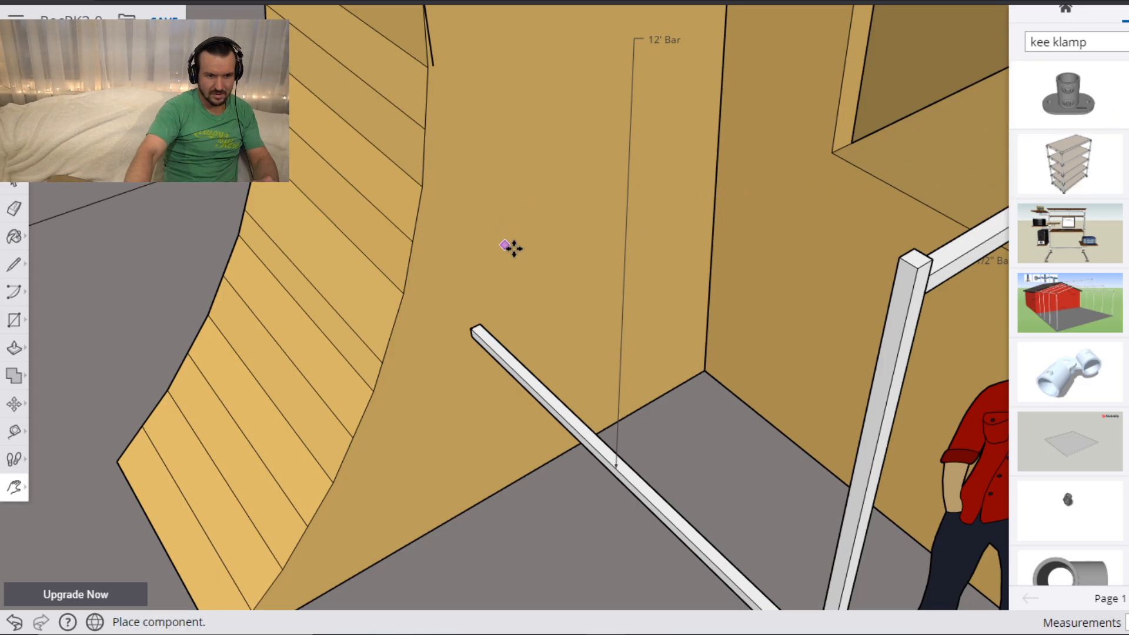
{"action": "scroll", "coordinate": [479, 283], "scroll_direction": "up", "scroll_amount": 3}
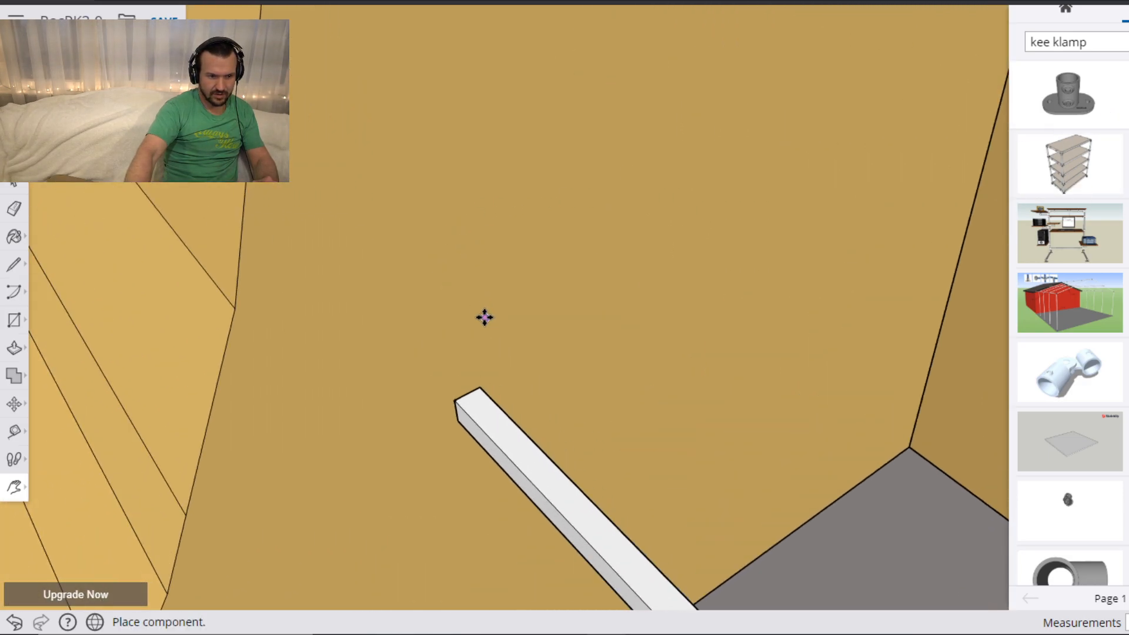
{"action": "scroll", "coordinate": [487, 365], "scroll_direction": "down", "scroll_amount": 2}
{"action": "scroll", "coordinate": [559, 378], "scroll_direction": "up", "scroll_amount": 3}
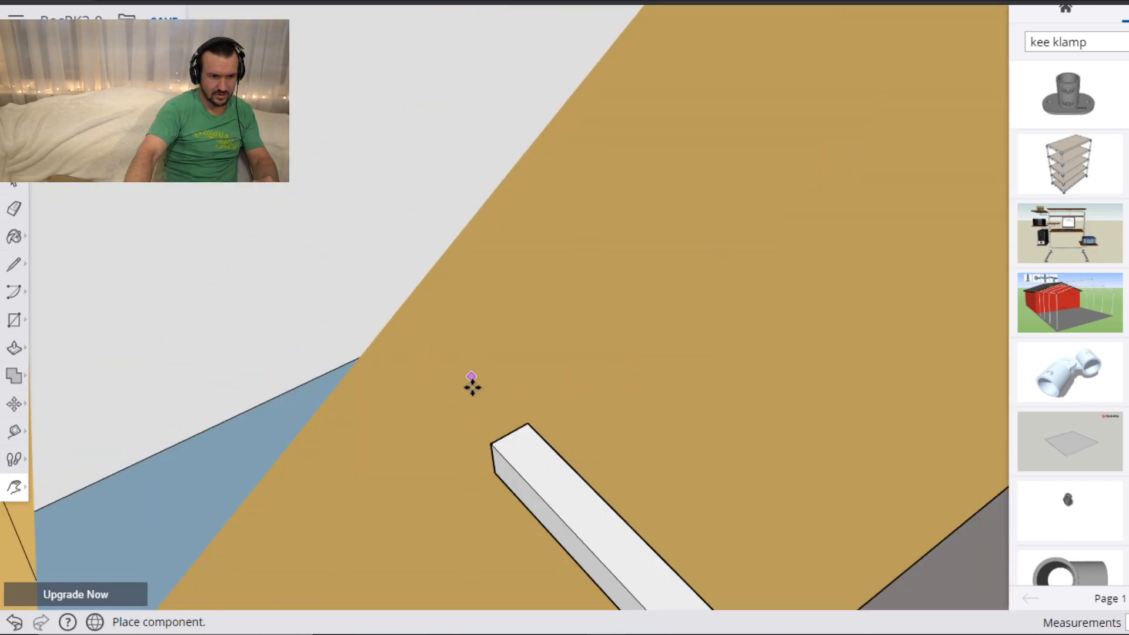
{"action": "scroll", "coordinate": [547, 458], "scroll_direction": "down", "scroll_amount": 6}
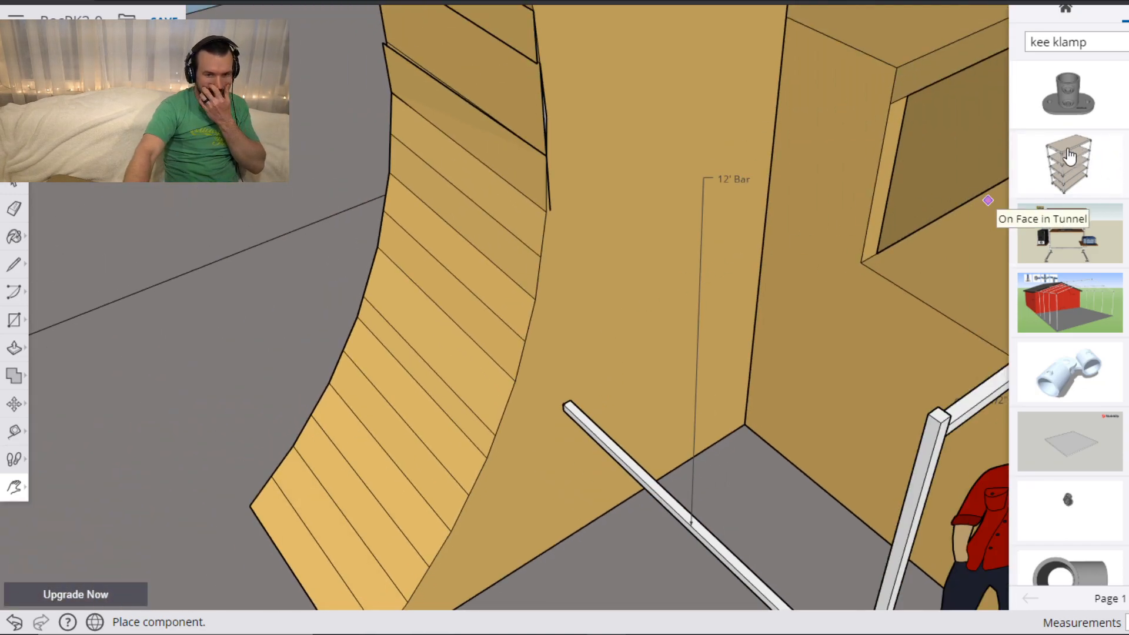
{"action": "scroll", "coordinate": [940, 247], "scroll_direction": "down", "scroll_amount": 1}
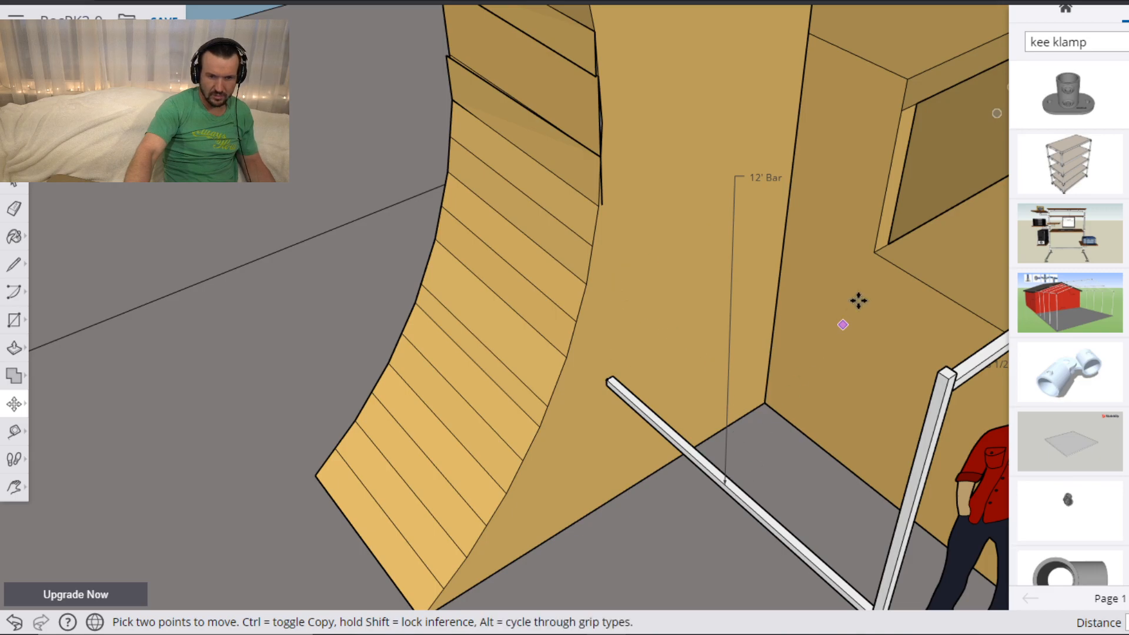
{"action": "key", "text": "h"}
{"action": "left_click_drag", "start_coordinate": [870, 271], "coordinate": [812, 164]}
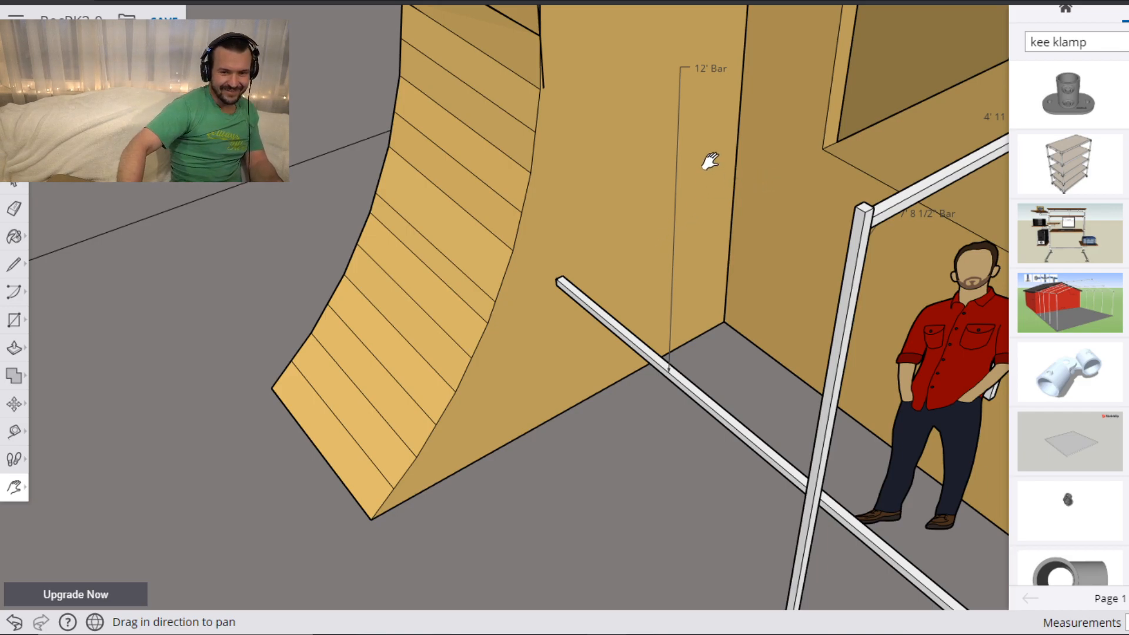
Browse the kee klamp results through page 2 for pipe fittings that suit the bar joints.
{"action": "scroll", "coordinate": [1065, 257], "scroll_direction": "down", "scroll_amount": 5}
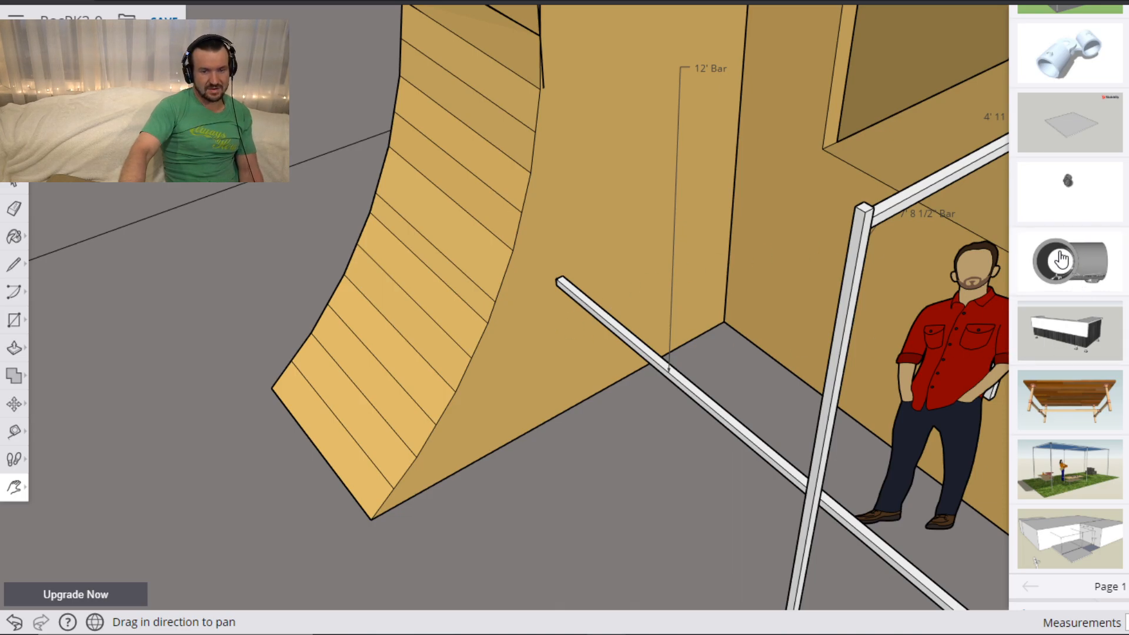
{"action": "left_click_drag", "start_coordinate": [838, 440], "coordinate": [561, 322]}
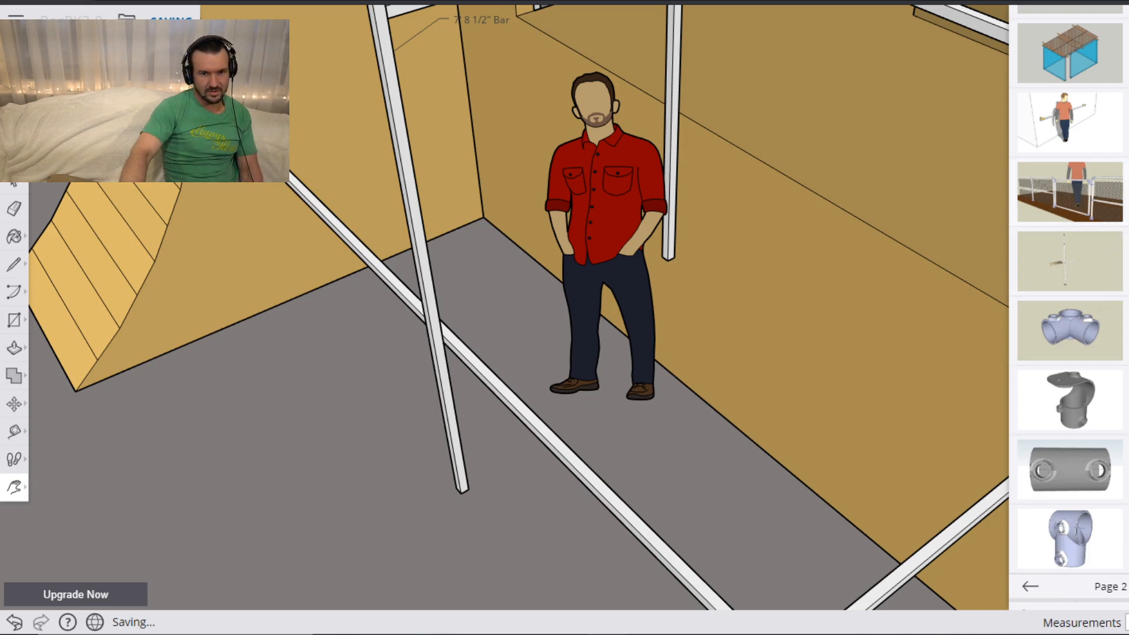
{"action": "scroll", "coordinate": [1119, 258], "scroll_direction": "up", "scroll_amount": 10}
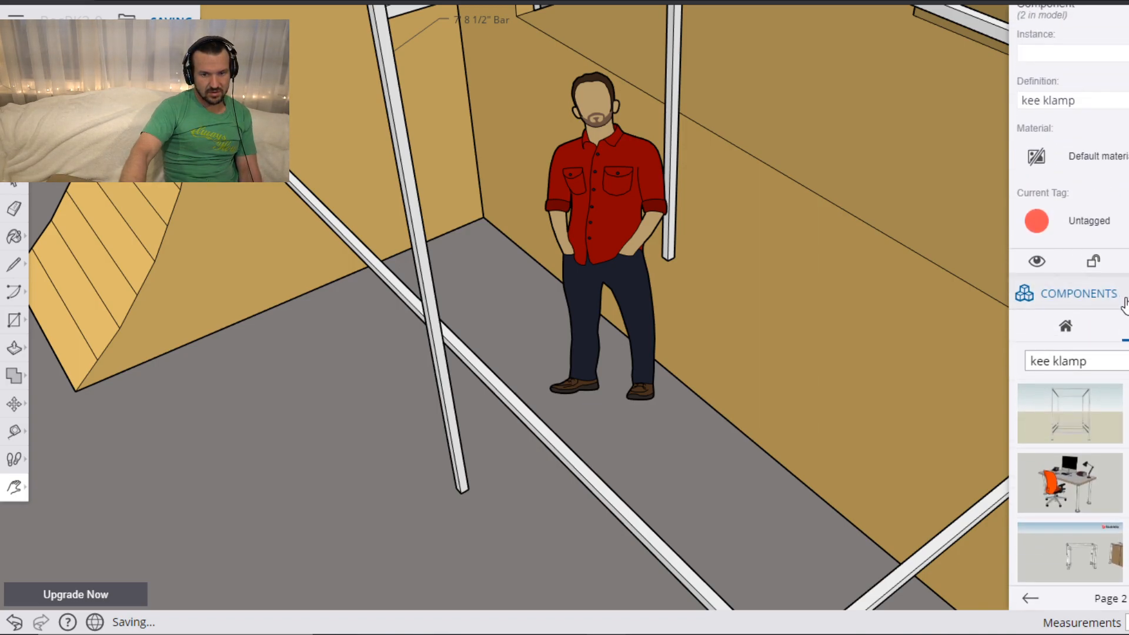
{"action": "scroll", "coordinate": [1124, 324], "scroll_direction": "up", "scroll_amount": 2}
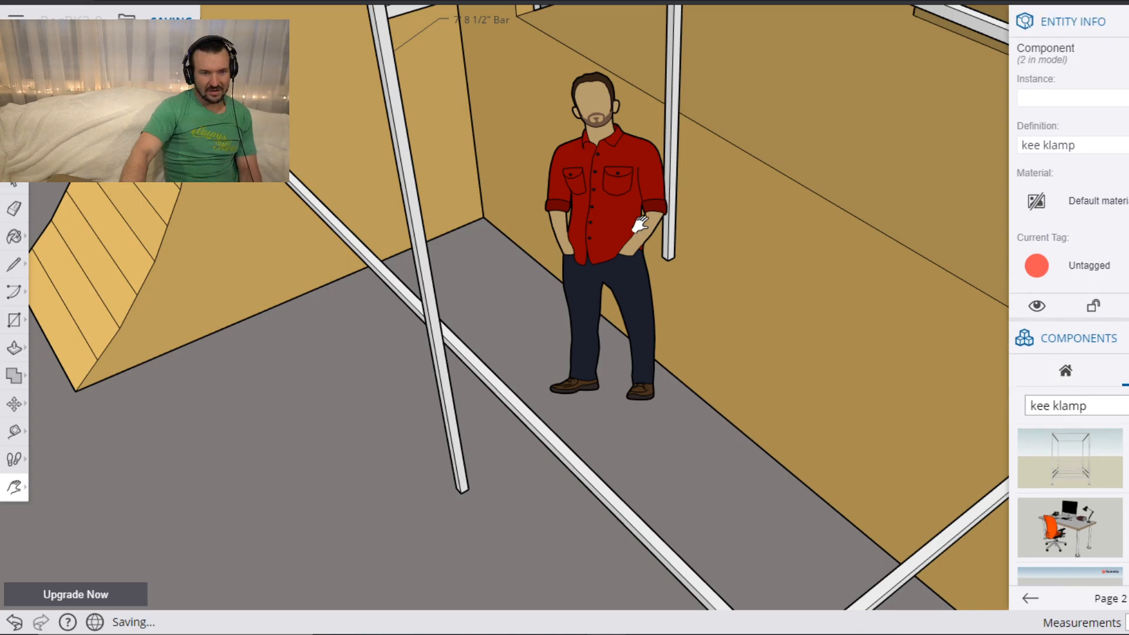
Examine the bar structure around the tunnel from all sides, checking where the bars meet and need fittings.
{"action": "scroll", "coordinate": [676, 269], "scroll_direction": "down", "scroll_amount": 8}
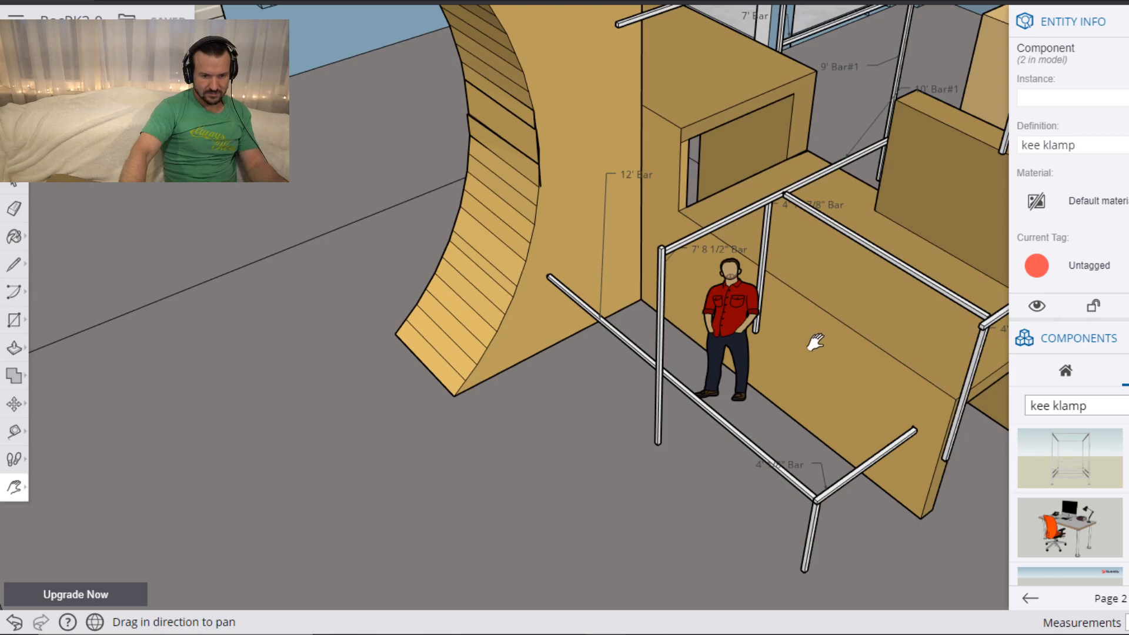
{"action": "left_click_drag", "start_coordinate": [834, 338], "coordinate": [637, 446]}
{"action": "left_click_drag", "start_coordinate": [453, 345], "coordinate": [647, 306]}
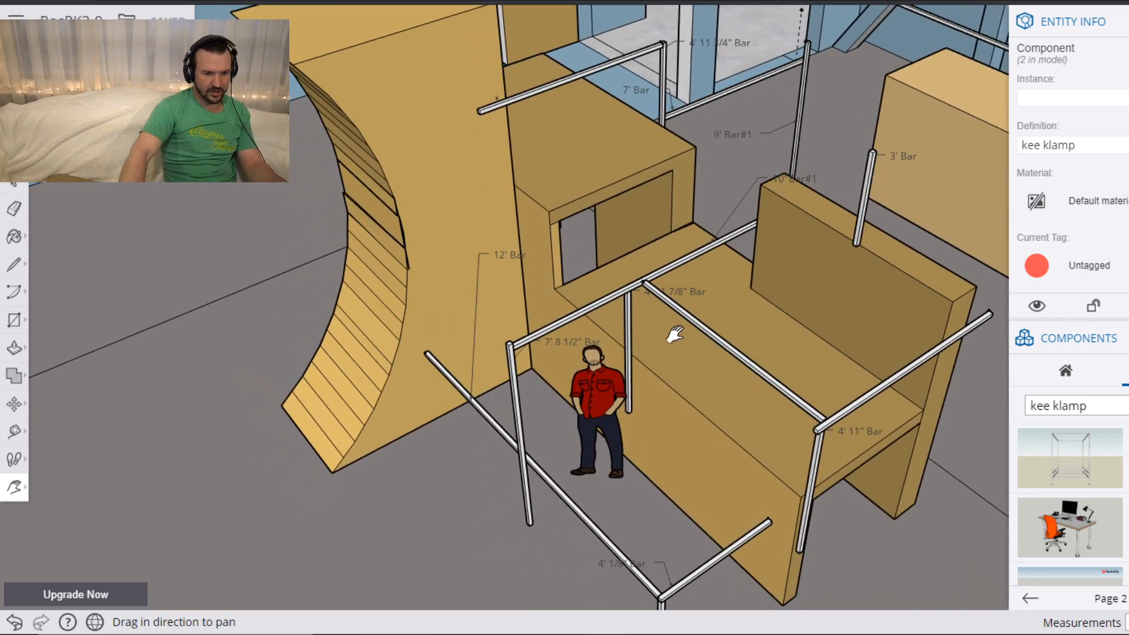
{"action": "key", "text": "o"}
{"action": "left_click_drag", "start_coordinate": [809, 325], "coordinate": [464, 332]}
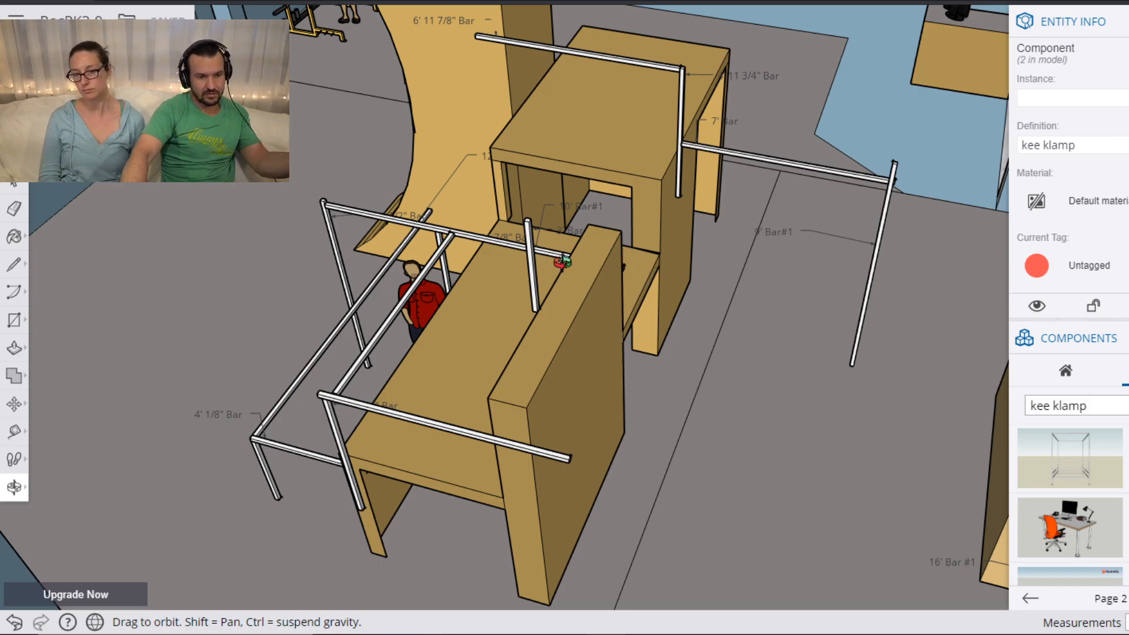
{"action": "left_click_drag", "start_coordinate": [829, 355], "coordinate": [483, 407]}
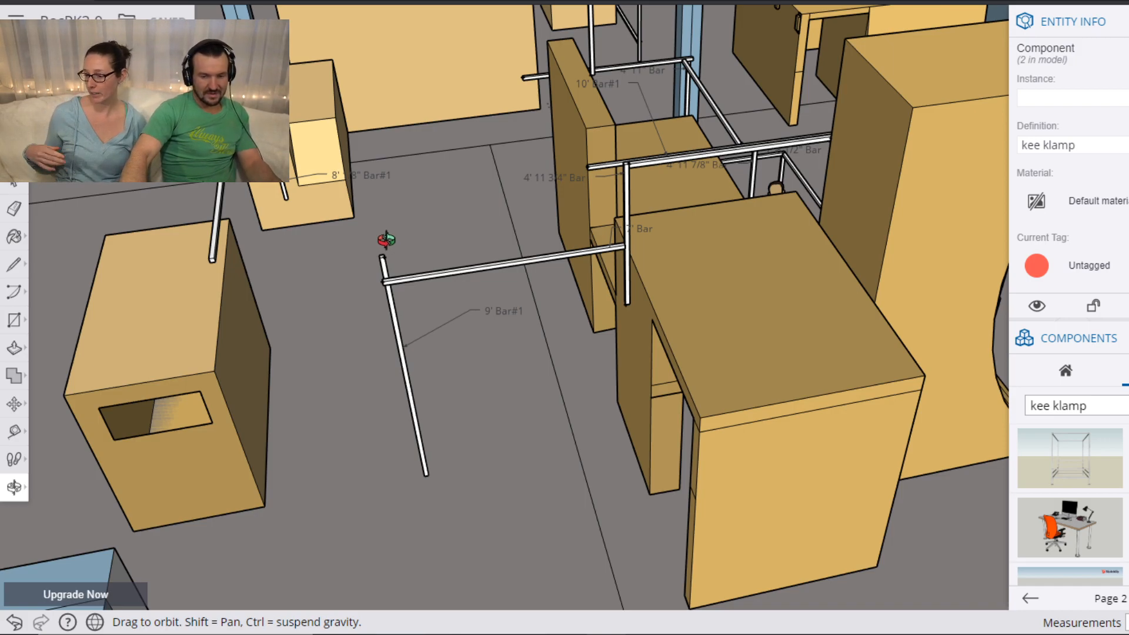
{"action": "left_click_drag", "start_coordinate": [286, 207], "coordinate": [669, 256]}
{"action": "left_click_drag", "start_coordinate": [376, 283], "coordinate": [642, 244]}
{"action": "left_click_drag", "start_coordinate": [422, 350], "coordinate": [675, 348]}
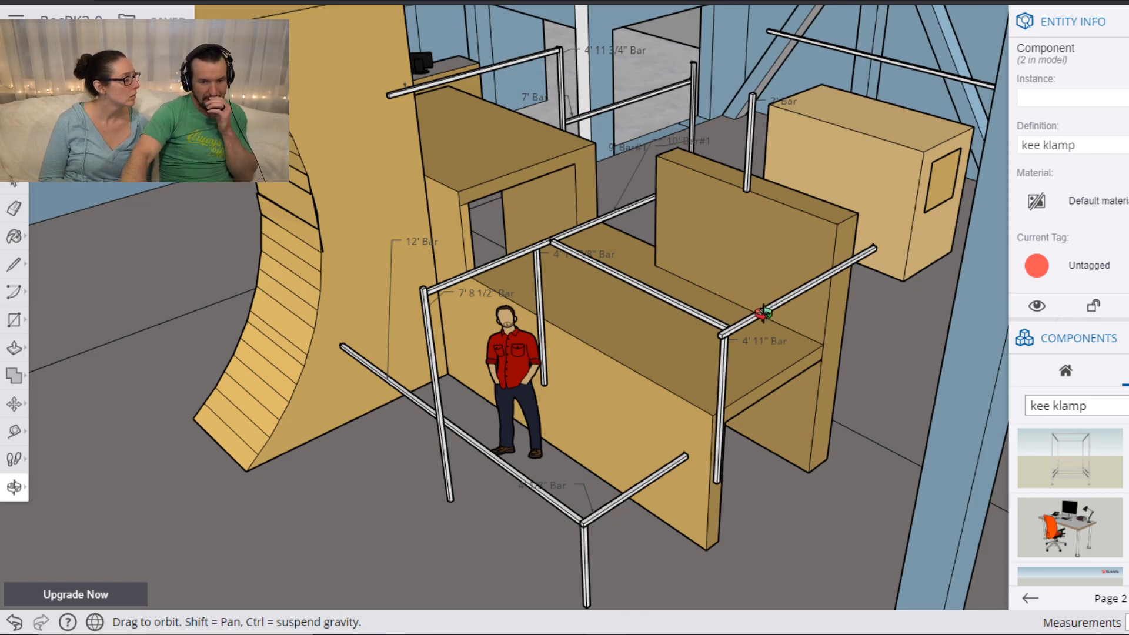
Load the tee-shaped pipe fitting from page 2 of the kee klamp results and try to place it near the 4' 11" bar.
{"action": "scroll", "coordinate": [1023, 340], "scroll_direction": "down", "scroll_amount": 8}
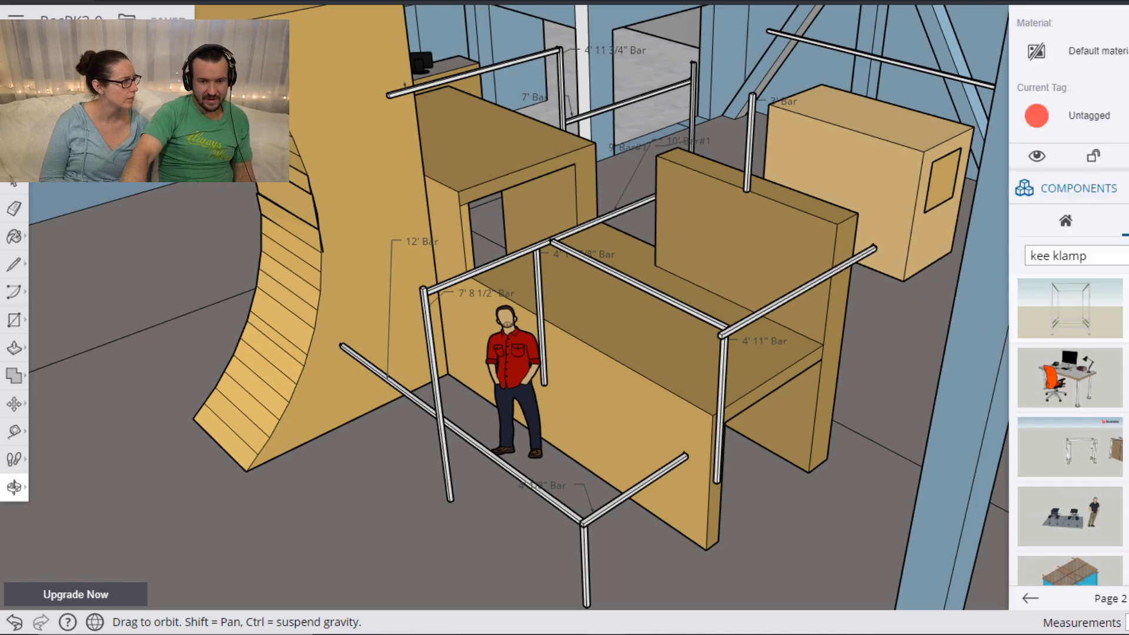
{"action": "scroll", "coordinate": [1067, 340], "scroll_direction": "down", "scroll_amount": 5}
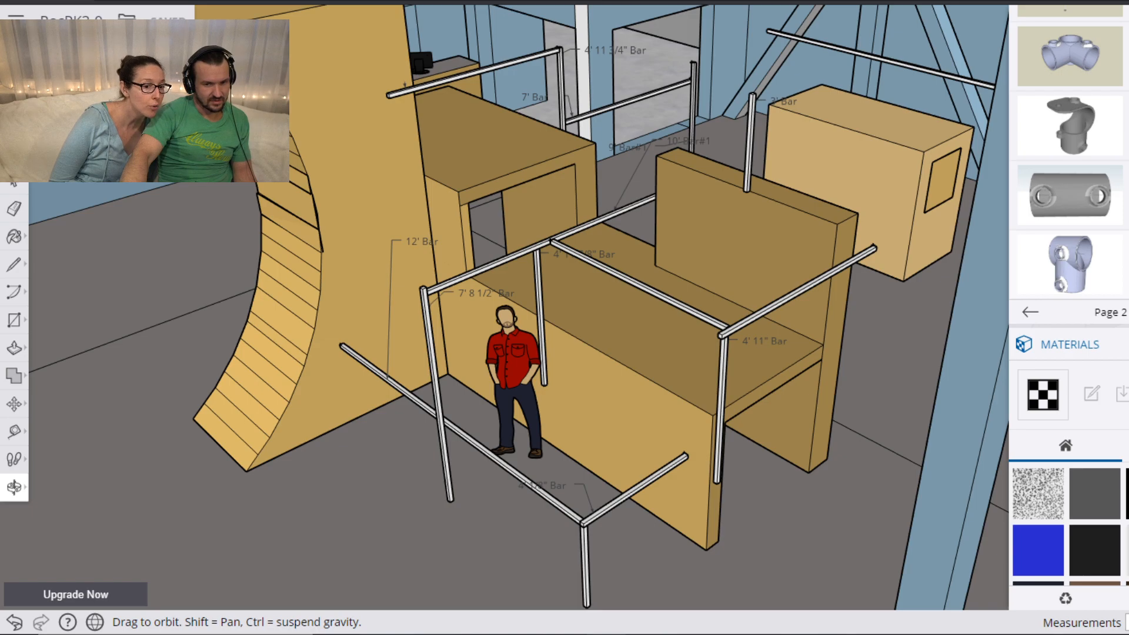
{"action": "left_click", "coordinate": [1070, 264]}
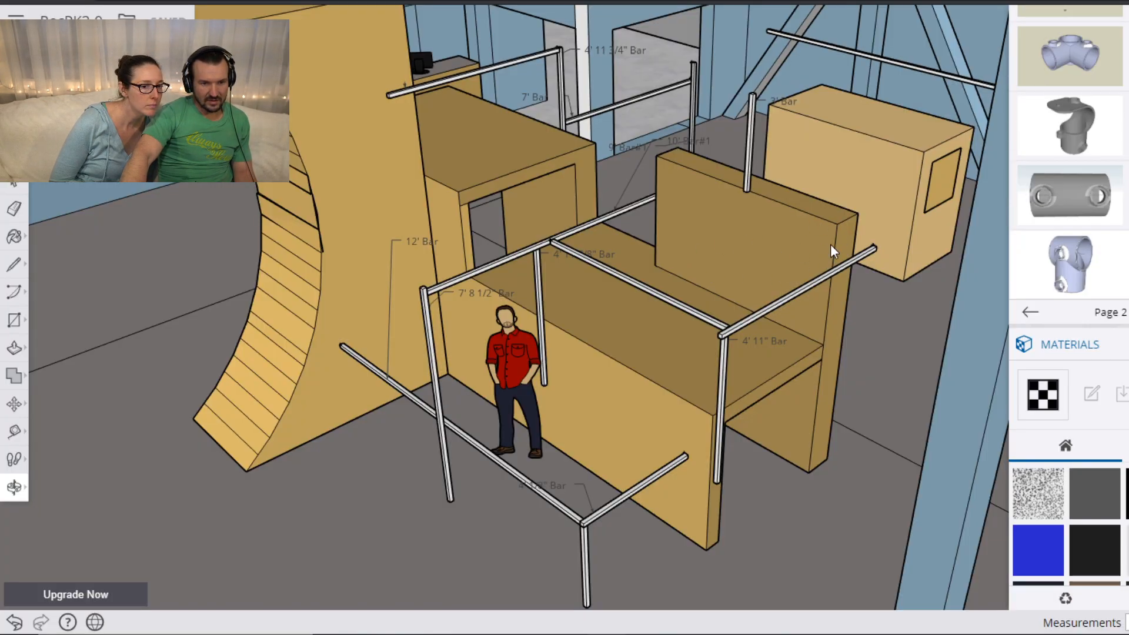
{"action": "scroll", "coordinate": [831, 222], "scroll_direction": "up", "scroll_amount": 5}
{"action": "scroll", "coordinate": [844, 209], "scroll_direction": "up", "scroll_amount": 4}
{"action": "scroll", "coordinate": [841, 213], "scroll_direction": "down", "scroll_amount": 2}
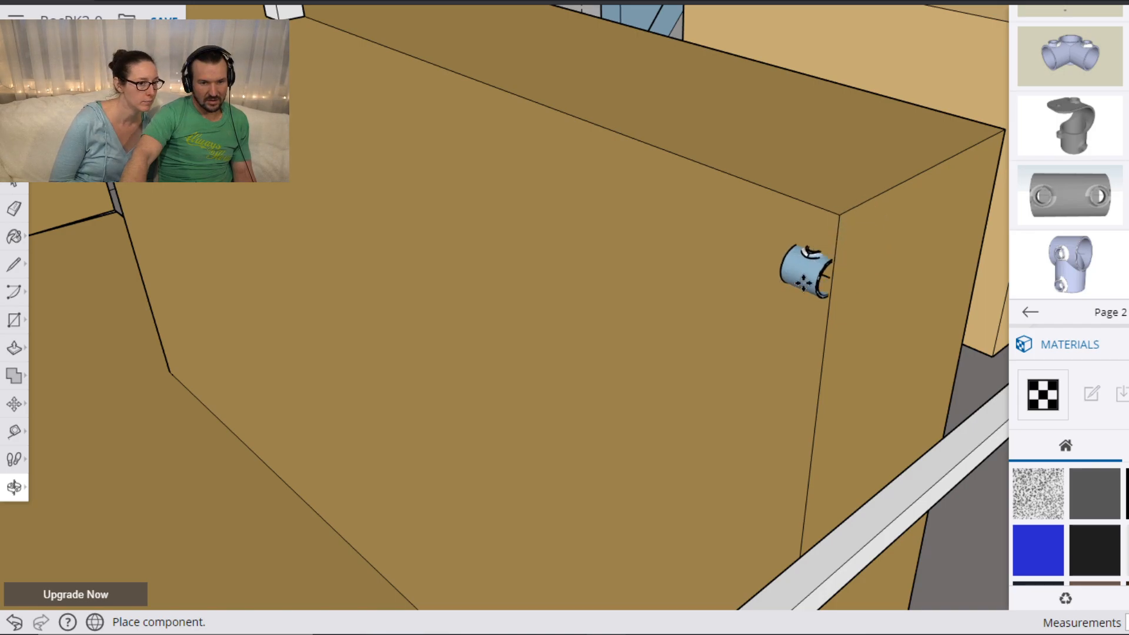
{"action": "scroll", "coordinate": [705, 505], "scroll_direction": "down", "scroll_amount": 1}
{"action": "scroll", "coordinate": [705, 504], "scroll_direction": "down", "scroll_amount": 4}
{"action": "middle_click_drag", "start_coordinate": [650, 517], "coordinate": [899, 170], "text": "shift"}
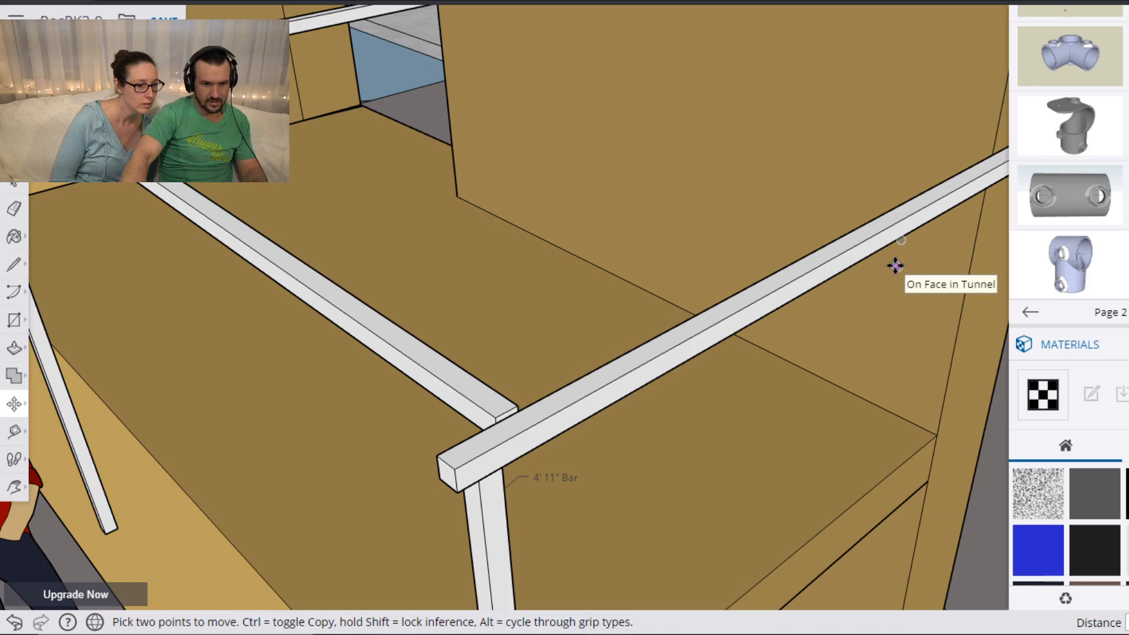
{"action": "left_click", "coordinate": [898, 267]}
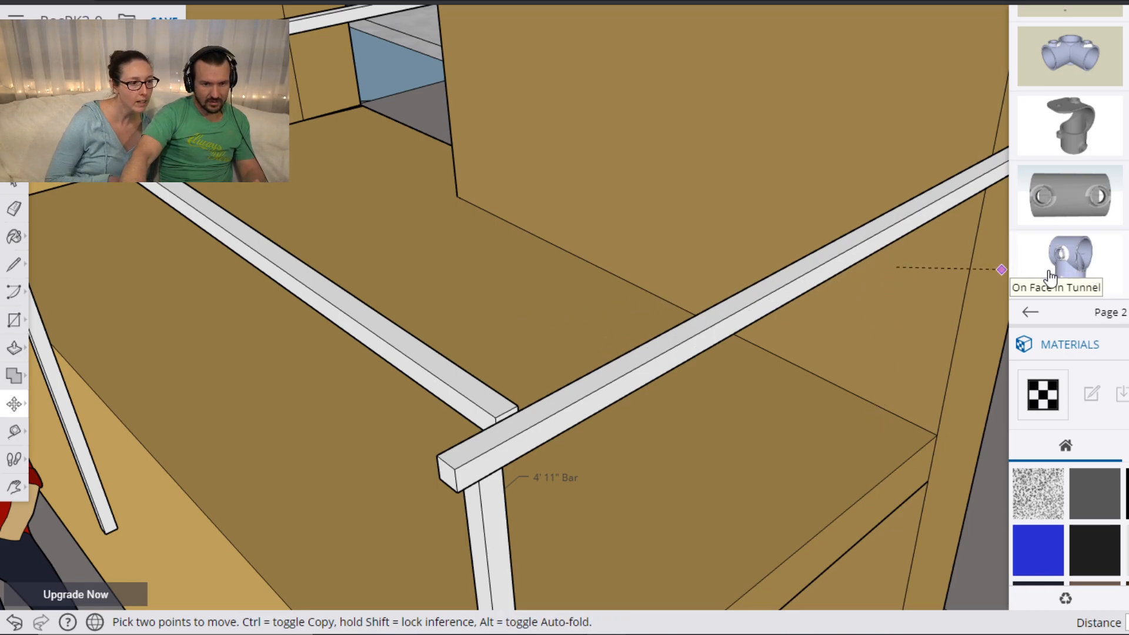
{"action": "left_click", "coordinate": [1089, 275]}
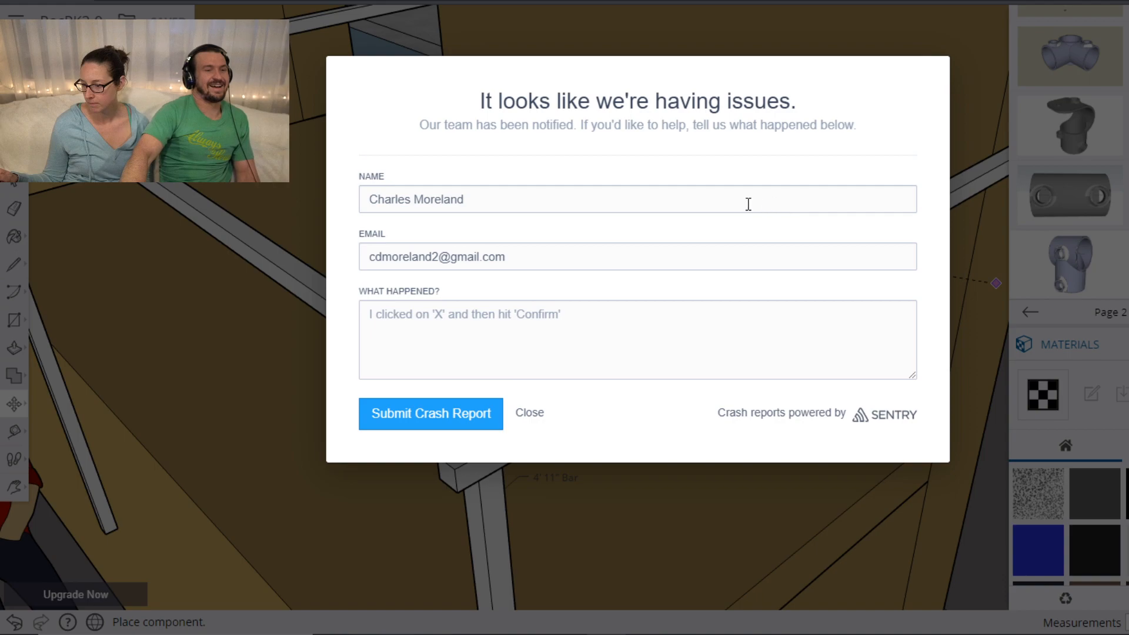
Submit the crash report with the description "I imported a warehouse object and it crashed" and close the report window.
{"action": "left_click", "coordinate": [468, 416]}
{"action": "left_click", "coordinate": [496, 362]}
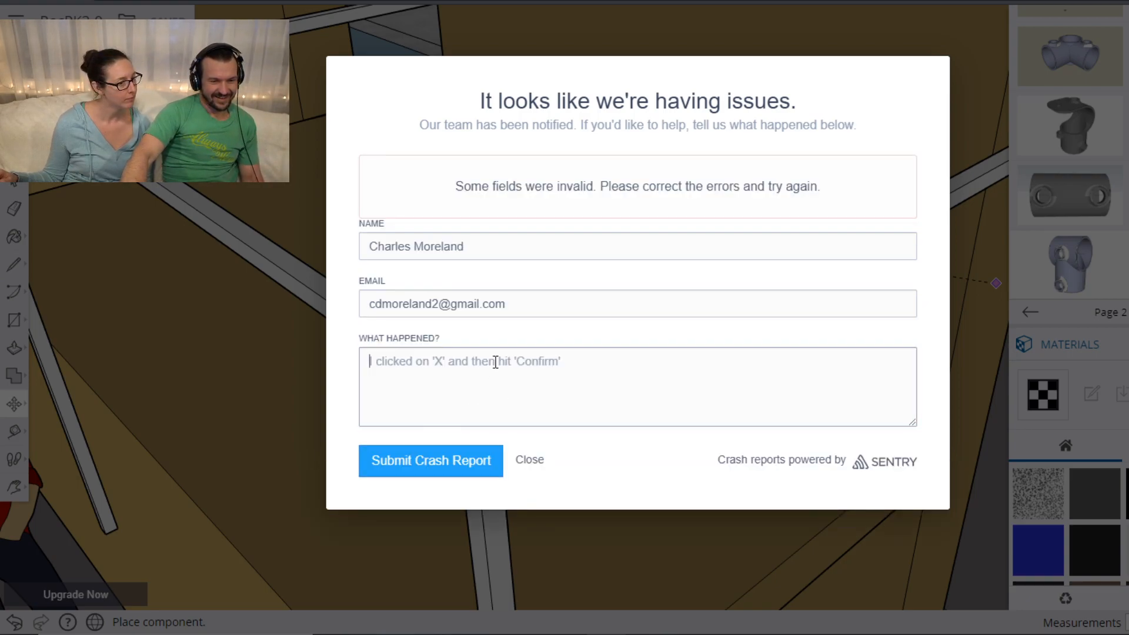
{"action": "type", "text": "I imported a"}
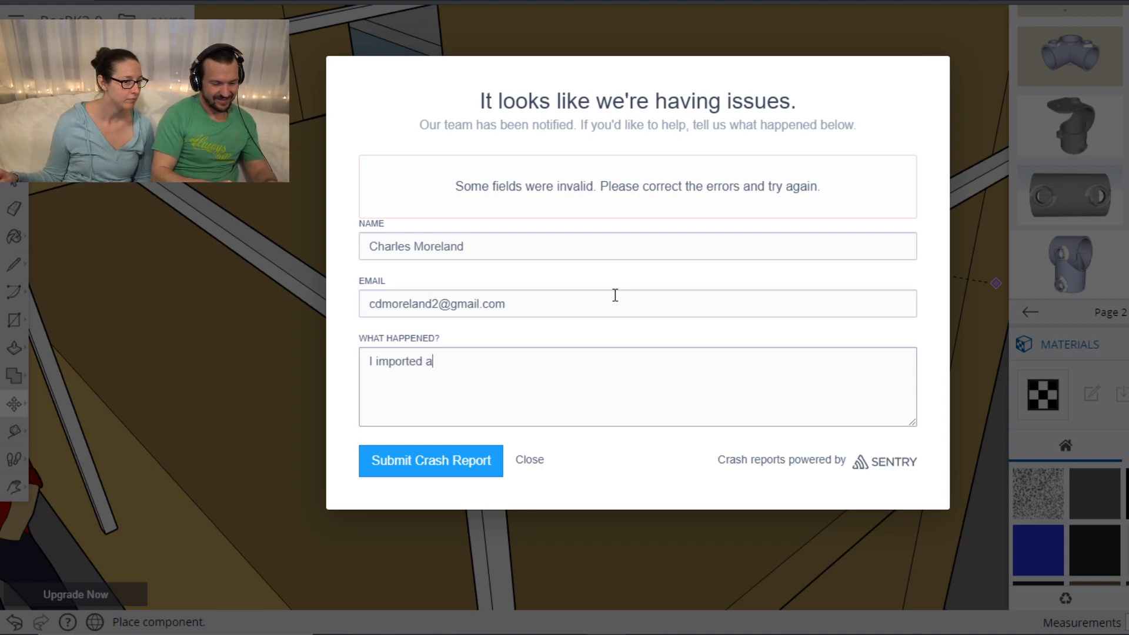
{"action": "type", "text": "e object a"}
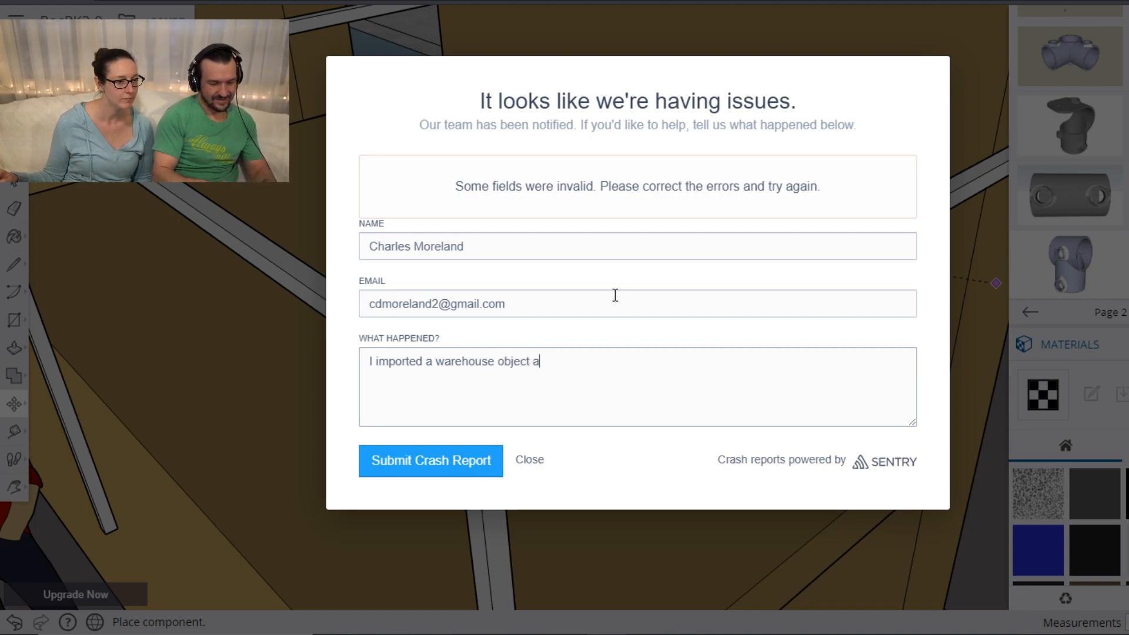
{"action": "type", "text": "nd it crashed!"}
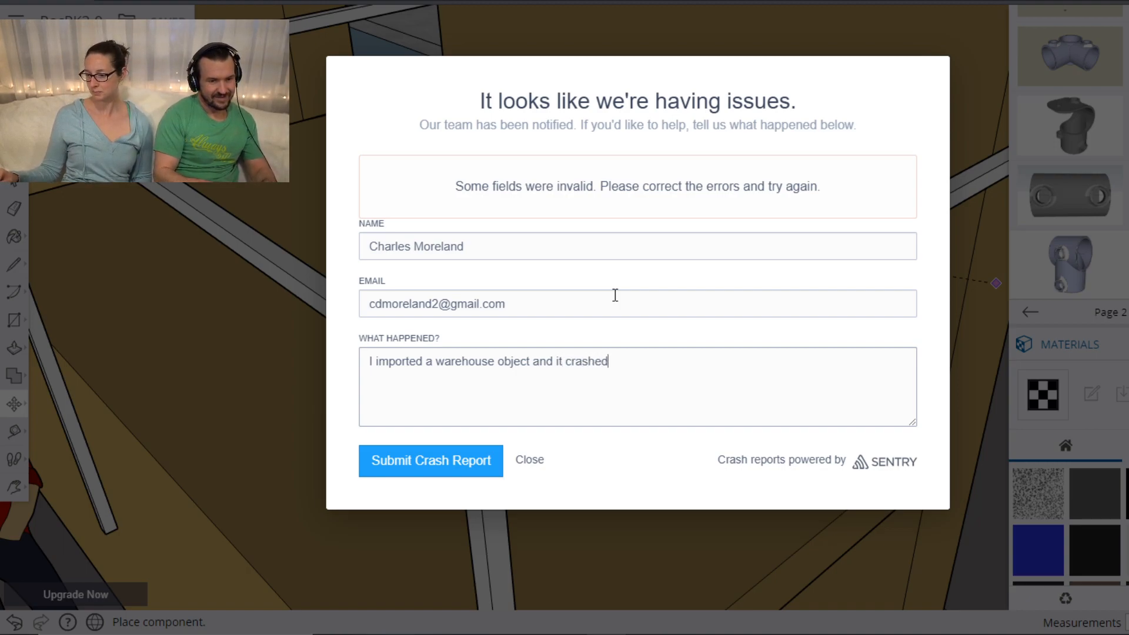
{"action": "left_click", "coordinate": [470, 467]}
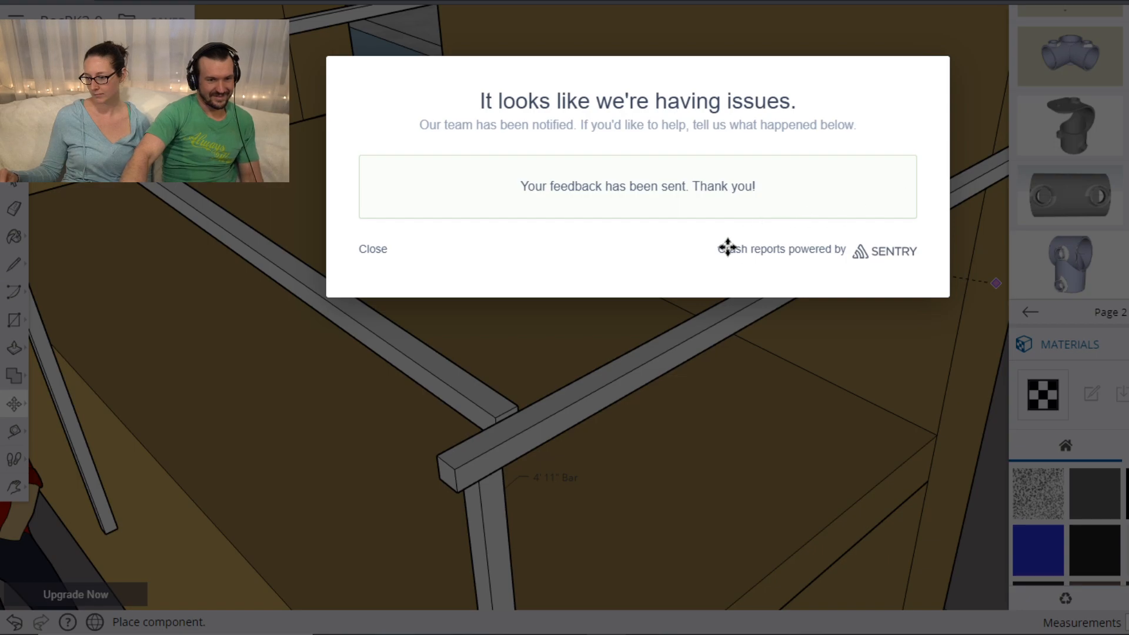
{"action": "left_click", "coordinate": [372, 250]}
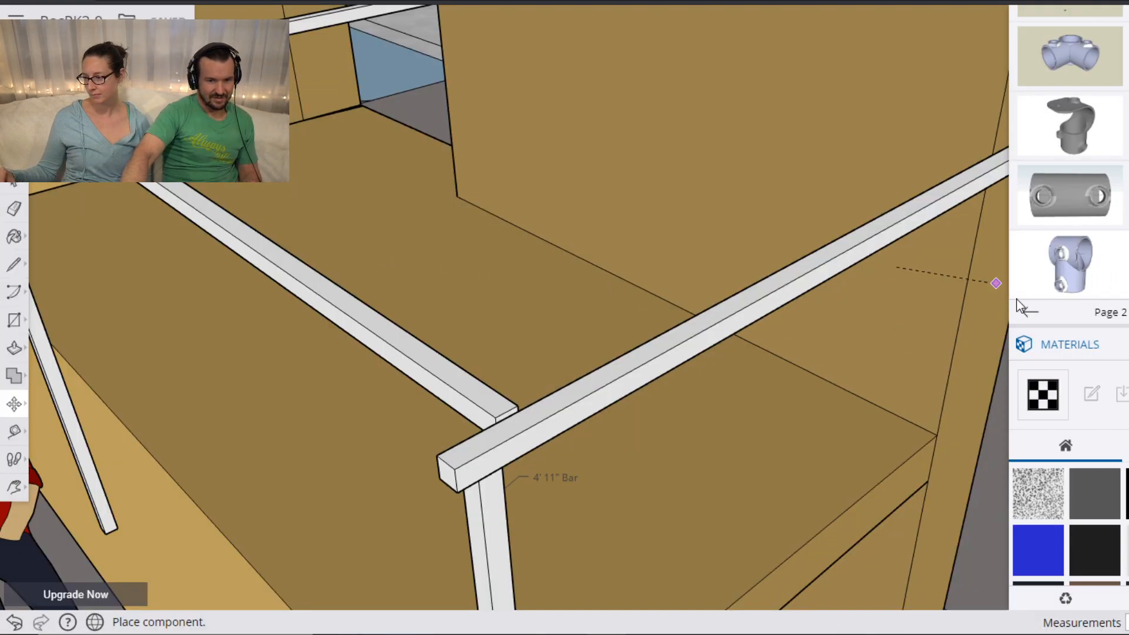
Try to restore the model by reopening the RocPK3-0 file from the SketchUp project folder.
{"action": "key", "text": "h"}
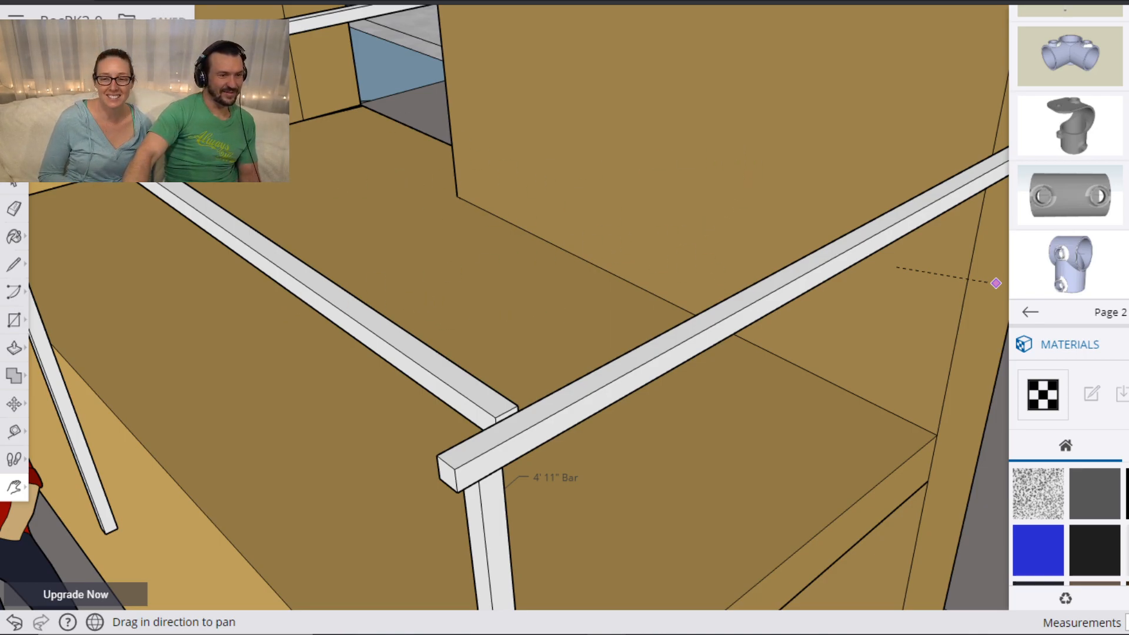
{"action": "left_click", "coordinate": [126, 21]}
{"action": "left_click", "coordinate": [153, 80]}
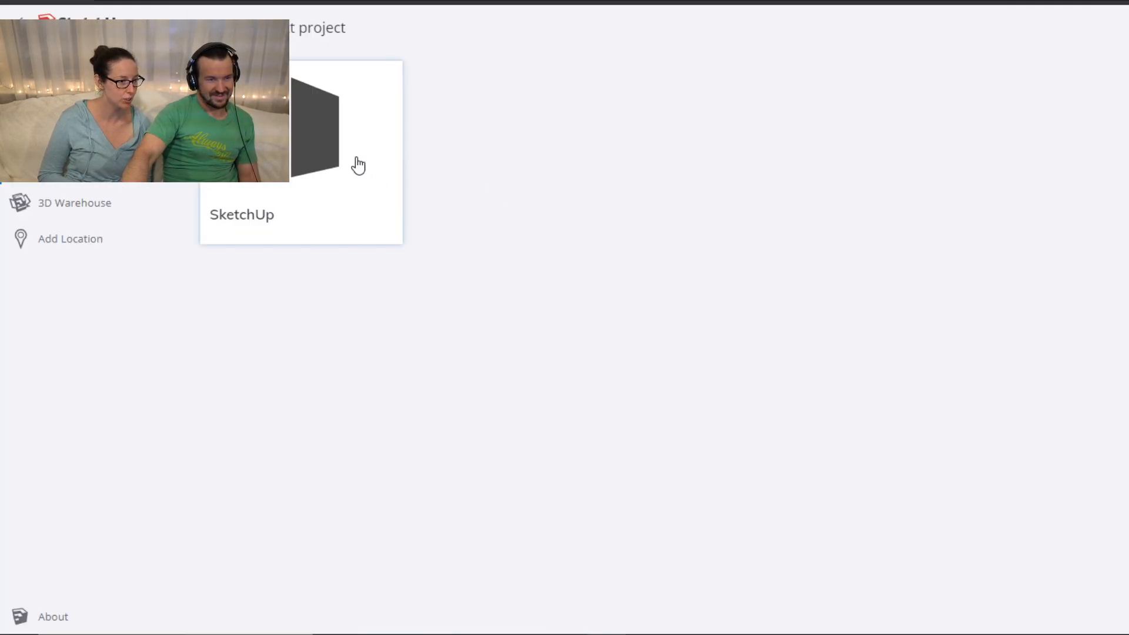
{"action": "left_click", "coordinate": [371, 171]}
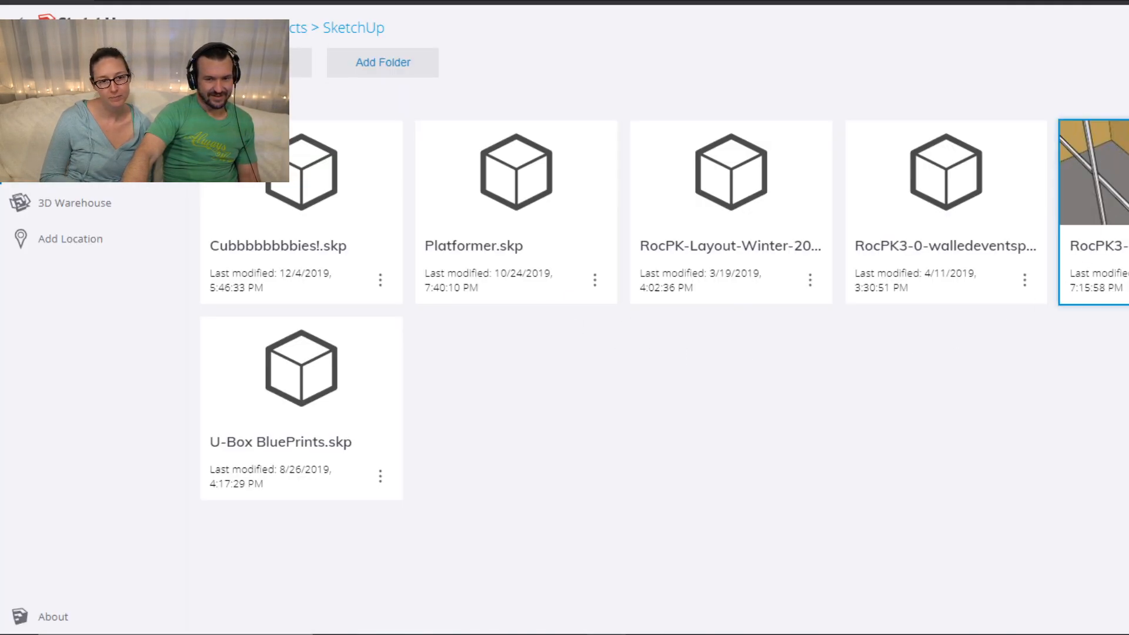
{"action": "left_click", "coordinate": [1092, 247]}
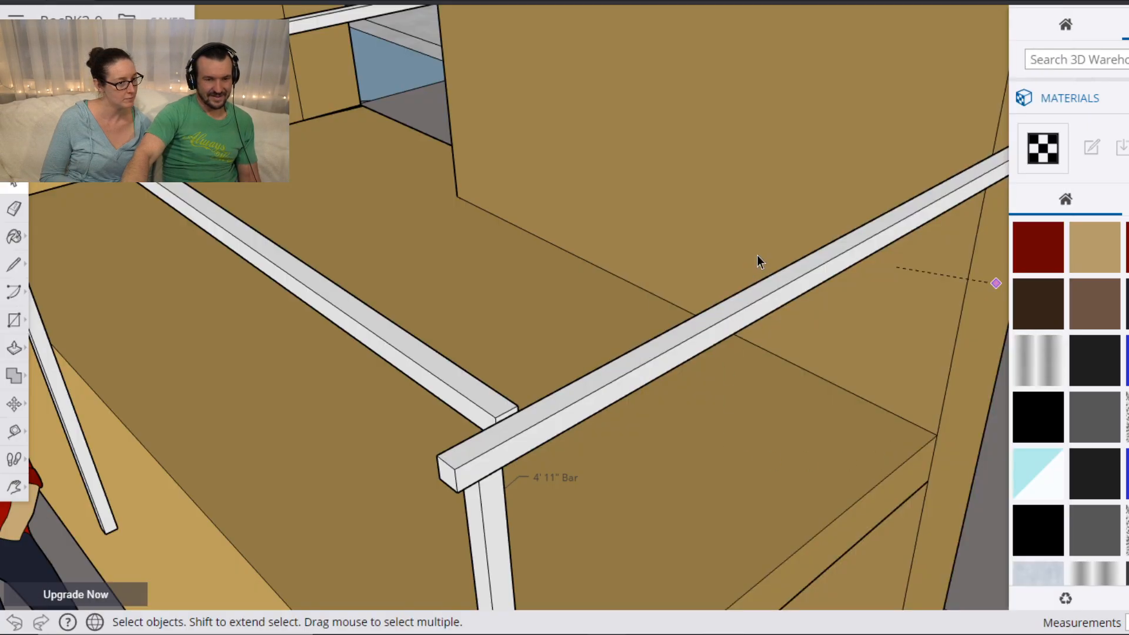
{"action": "type", "text": "h"}
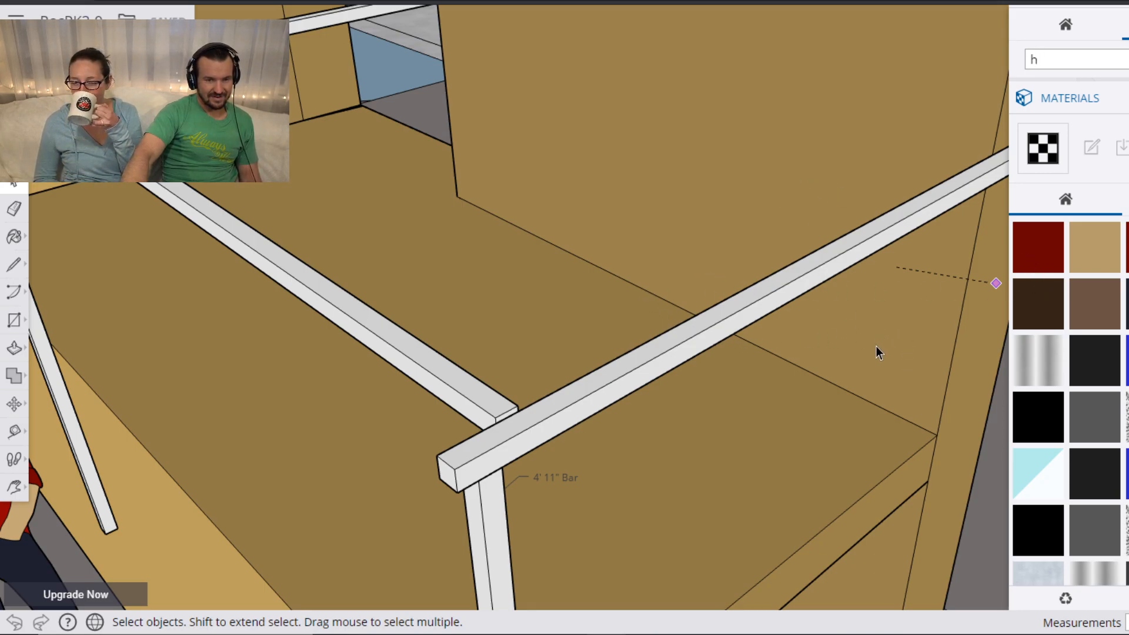
{"action": "left_click_drag", "start_coordinate": [653, 407], "coordinate": [716, 419]}
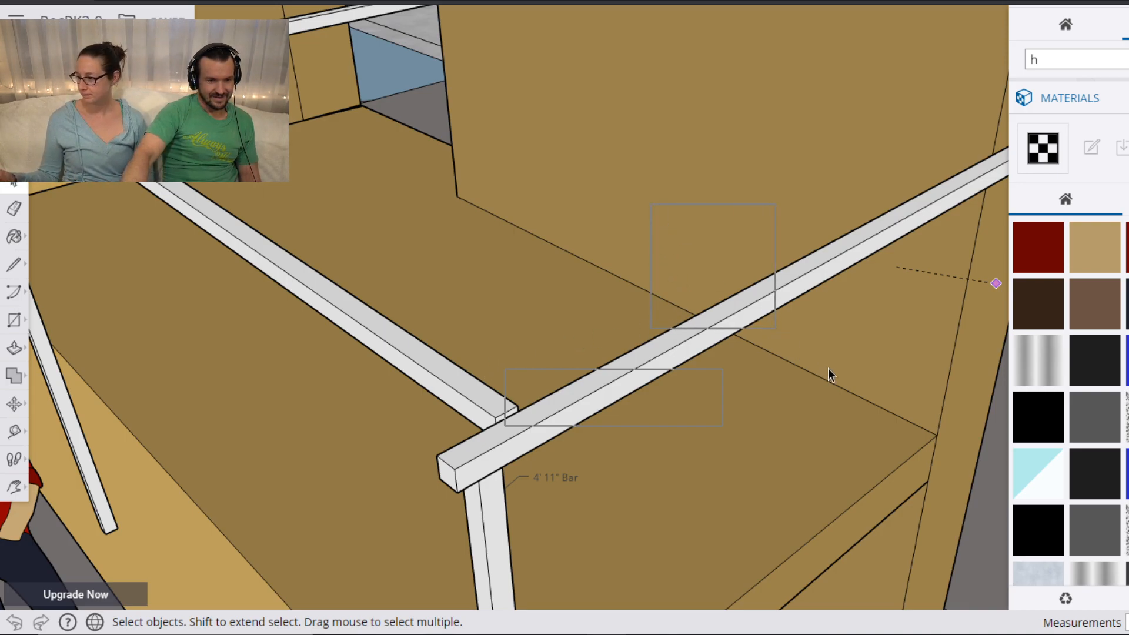
{"action": "left_click_drag", "start_coordinate": [356, 160], "coordinate": [680, 302]}
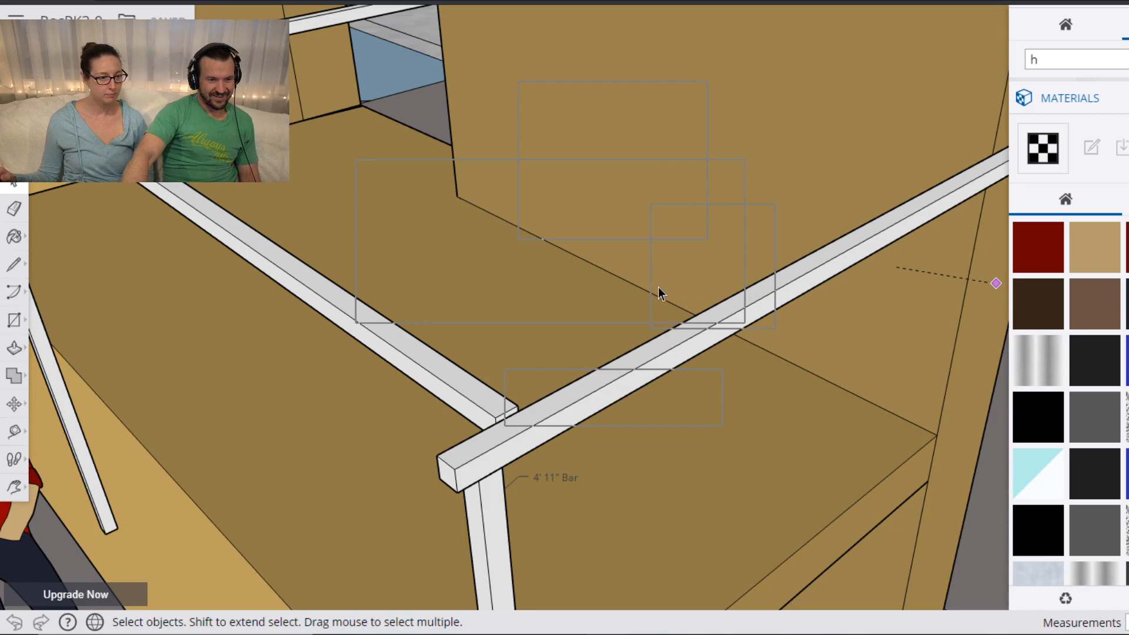
{"action": "left_click_drag", "start_coordinate": [299, 210], "coordinate": [443, 387]}
{"action": "left_click_drag", "start_coordinate": [180, 307], "coordinate": [411, 430]}
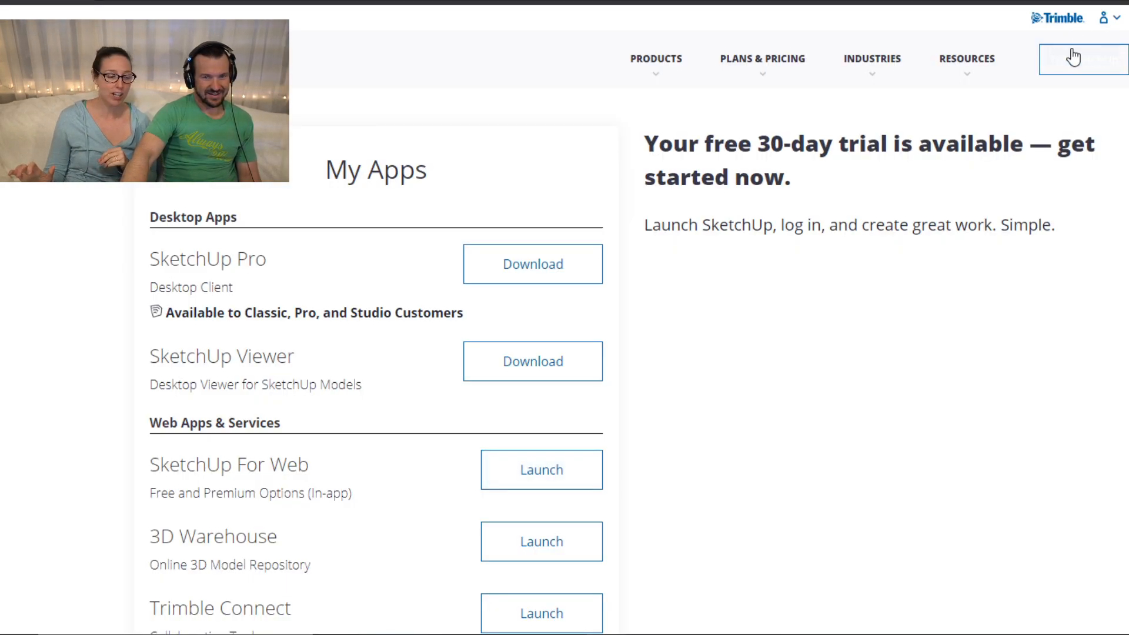
Relaunch SketchUp For Web from the My Apps page and reopen the recent file RocPK3-0.skp.
{"action": "left_click", "coordinate": [1105, 34]}
{"action": "left_click", "coordinate": [912, 116]}
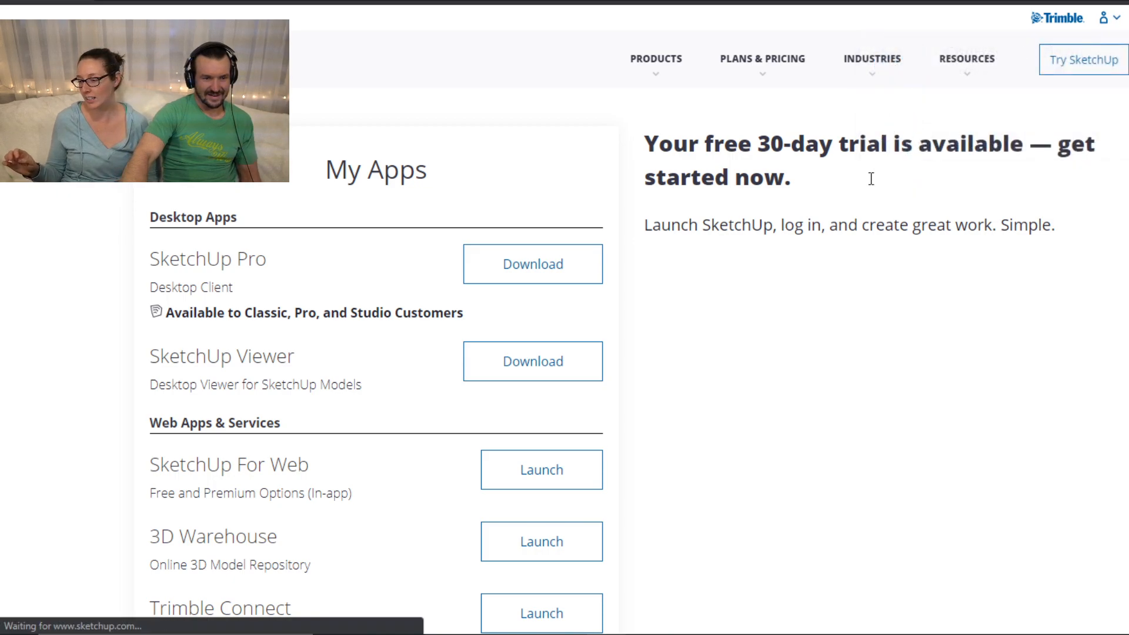
{"action": "left_click", "coordinate": [557, 464]}
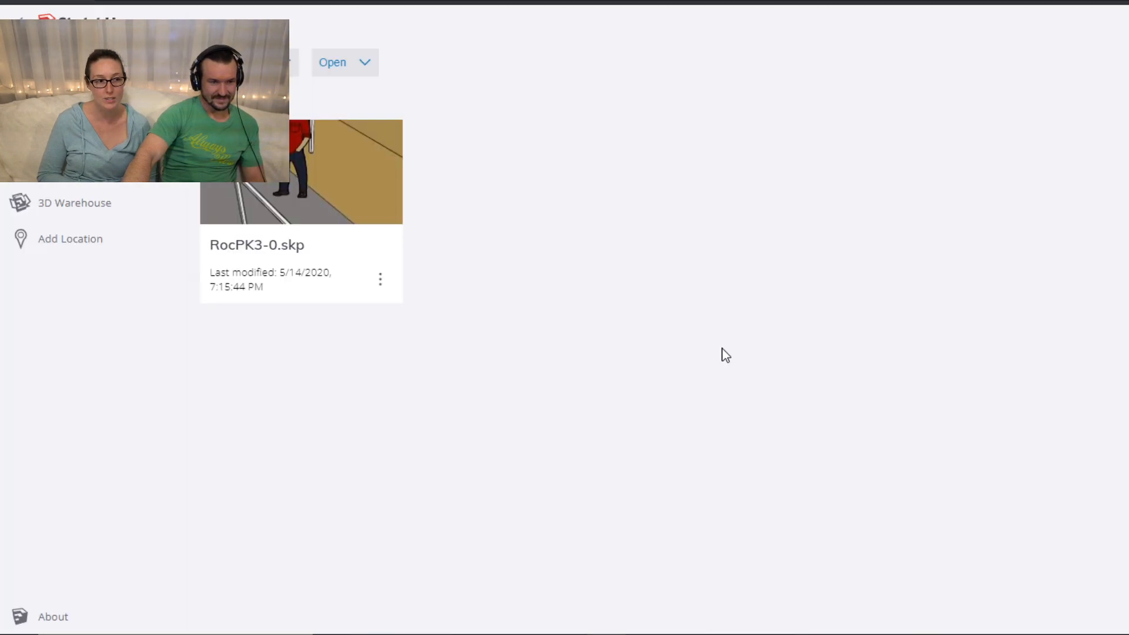
{"action": "left_click", "coordinate": [262, 189]}
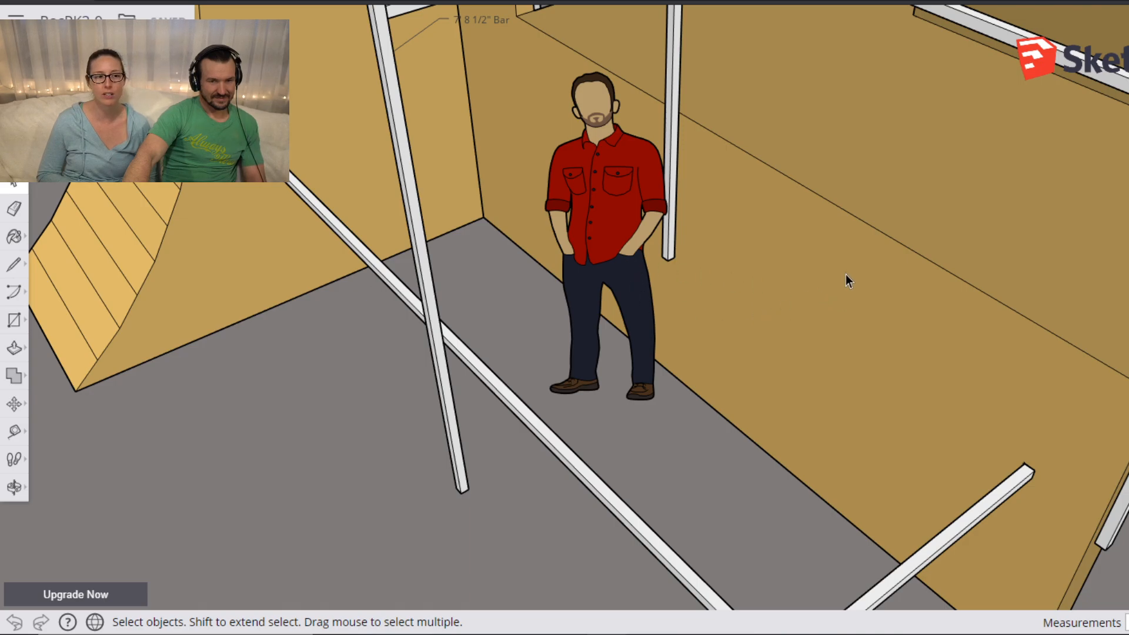
Examine the reloaded bar structure on and around the tunnel, checking the joints between the uprights and the horizontal bars.
{"action": "key", "text": "h"}
{"action": "left_click_drag", "start_coordinate": [882, 194], "coordinate": [551, 321]}
{"action": "mouse_move", "coordinate": [846, 222]}
{"action": "left_mouse_down"}
{"action": "mouse_move", "coordinate": [864, 202]}
{"action": "mouse_move", "coordinate": [809, 285]}
{"action": "mouse_move", "coordinate": [844, 267]}
{"action": "mouse_move", "coordinate": [832, 251]}
{"action": "mouse_move", "coordinate": [781, 394]}
{"action": "mouse_move", "coordinate": [836, 299]}
{"action": "mouse_move", "coordinate": [850, 195]}
{"action": "left_mouse_up"}
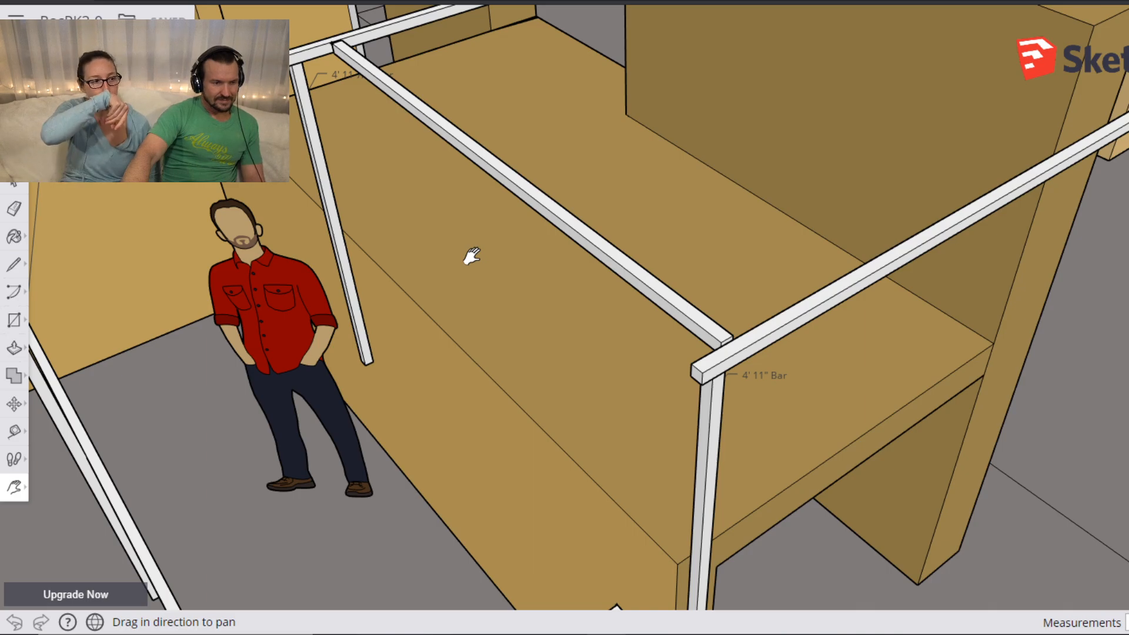
{"action": "scroll", "coordinate": [532, 251], "scroll_direction": "down", "scroll_amount": 3}
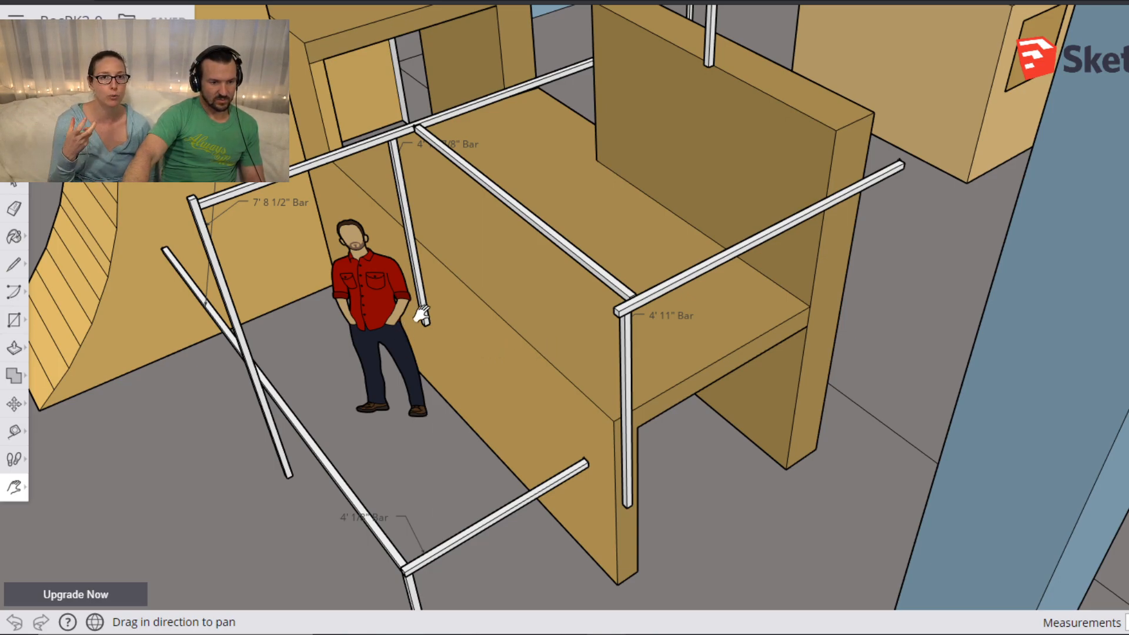
{"action": "left_click_drag", "start_coordinate": [433, 330], "coordinate": [598, 294]}
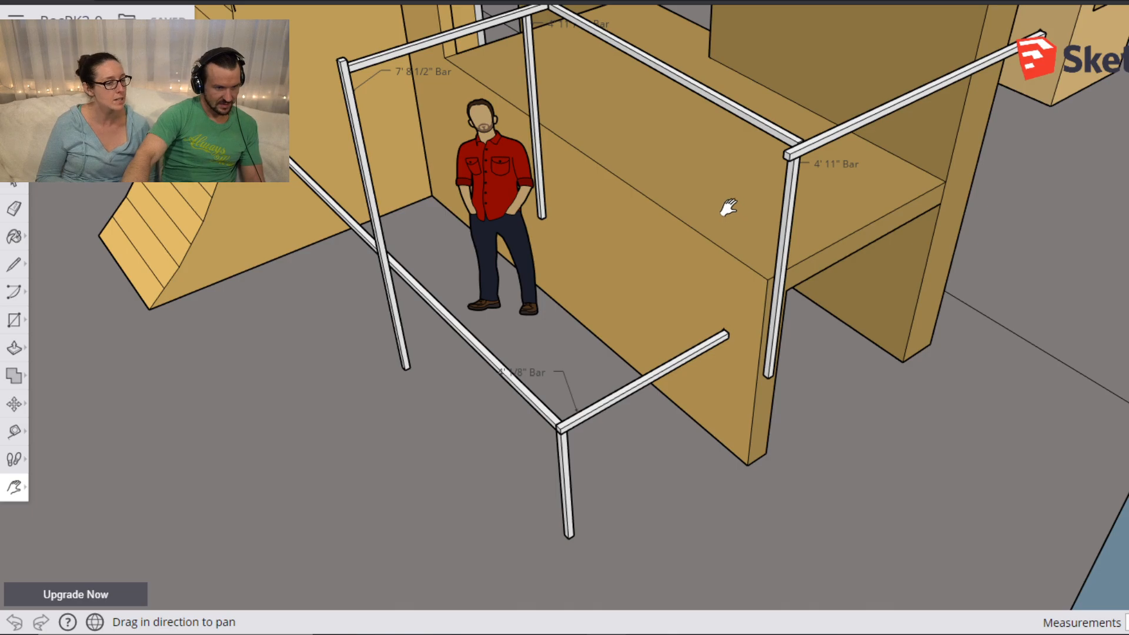
{"action": "left_click_drag", "start_coordinate": [771, 213], "coordinate": [658, 383]}
{"action": "left_click_drag", "start_coordinate": [511, 419], "coordinate": [638, 265]}
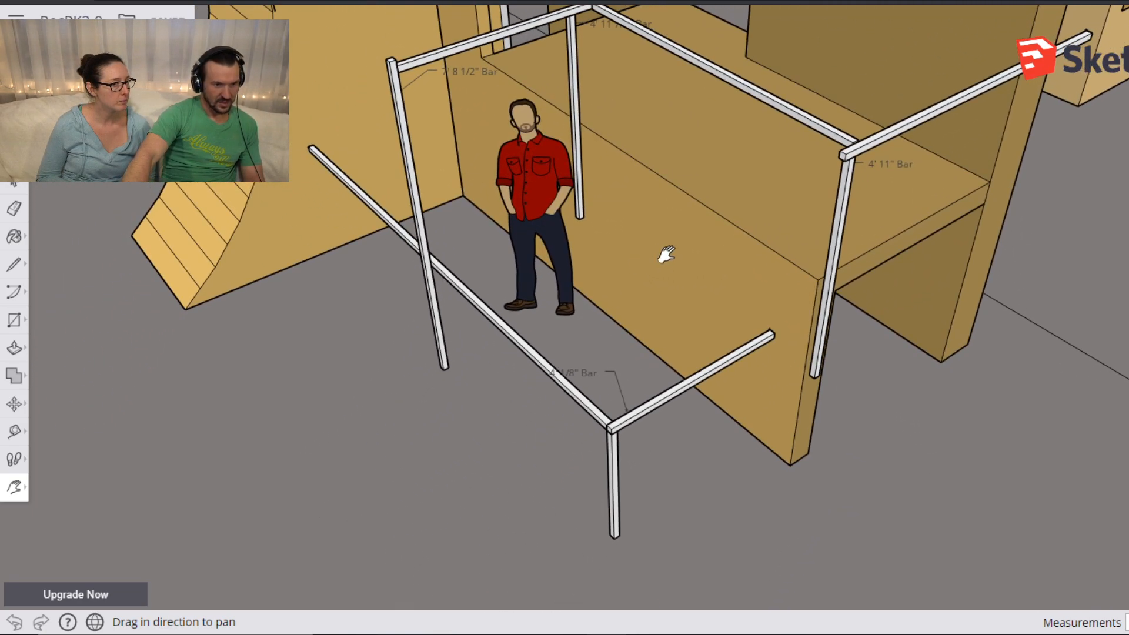
{"action": "left_click_drag", "start_coordinate": [625, 118], "coordinate": [578, 261]}
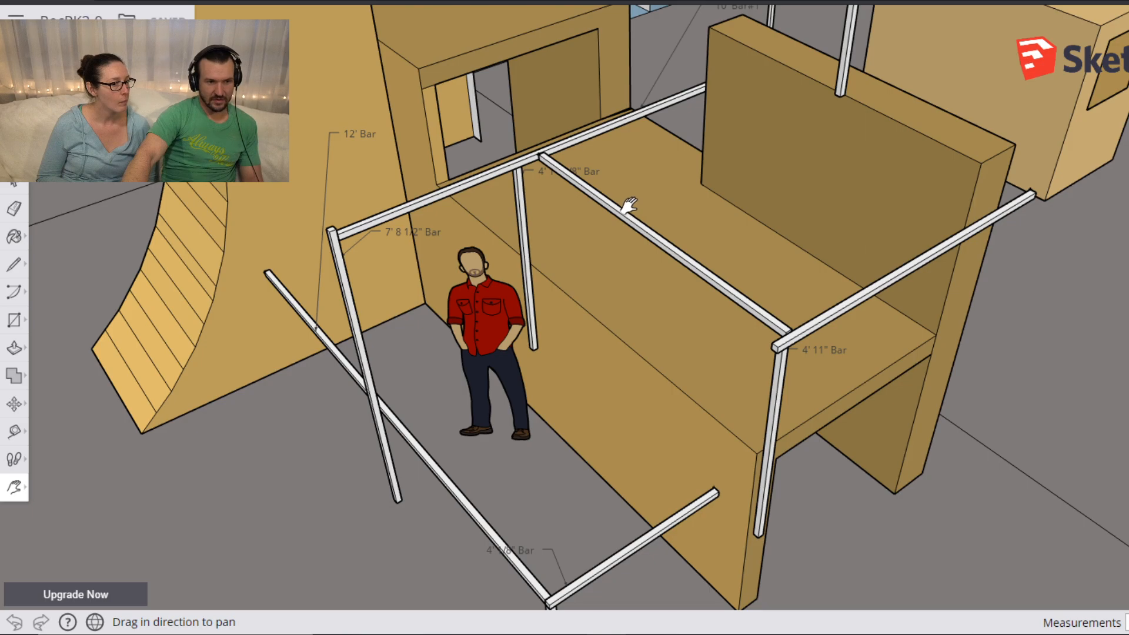
Examine the other bars in the gym, from the 8' 1 3/4" bar beside the boxes to those behind the tunnel and ramp.
{"action": "left_click_drag", "start_coordinate": [597, 134], "coordinate": [787, 297]}
{"action": "scroll", "coordinate": [786, 297], "scroll_direction": "down", "scroll_amount": 1}
{"action": "left_click_drag", "start_coordinate": [1011, 446], "coordinate": [680, 181]}
{"action": "left_click_drag", "start_coordinate": [723, 136], "coordinate": [734, 205]}
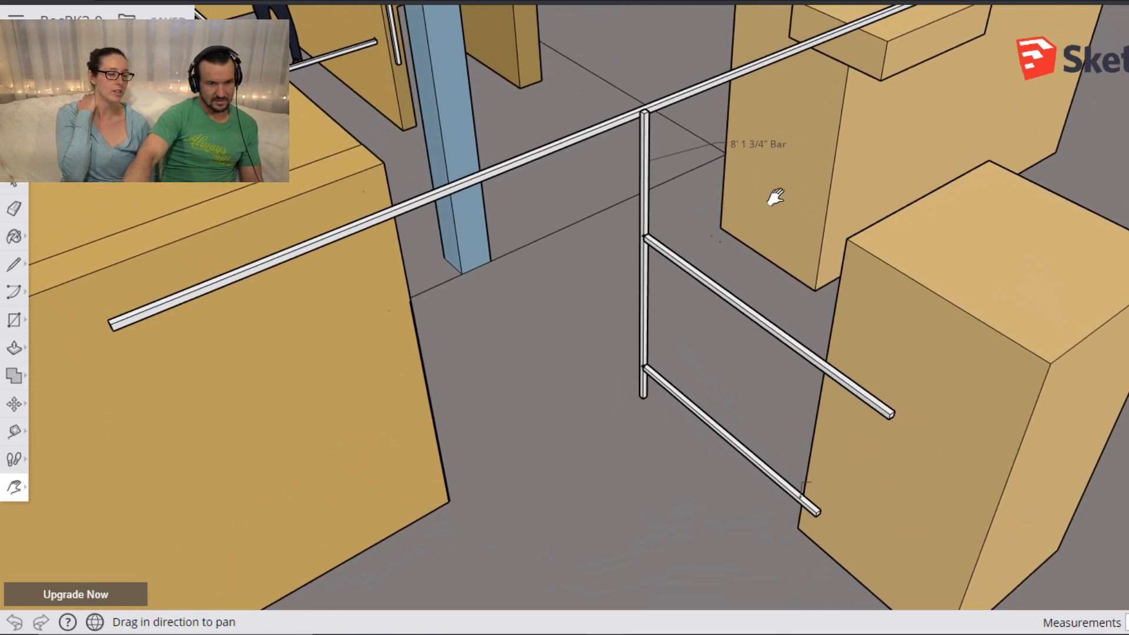
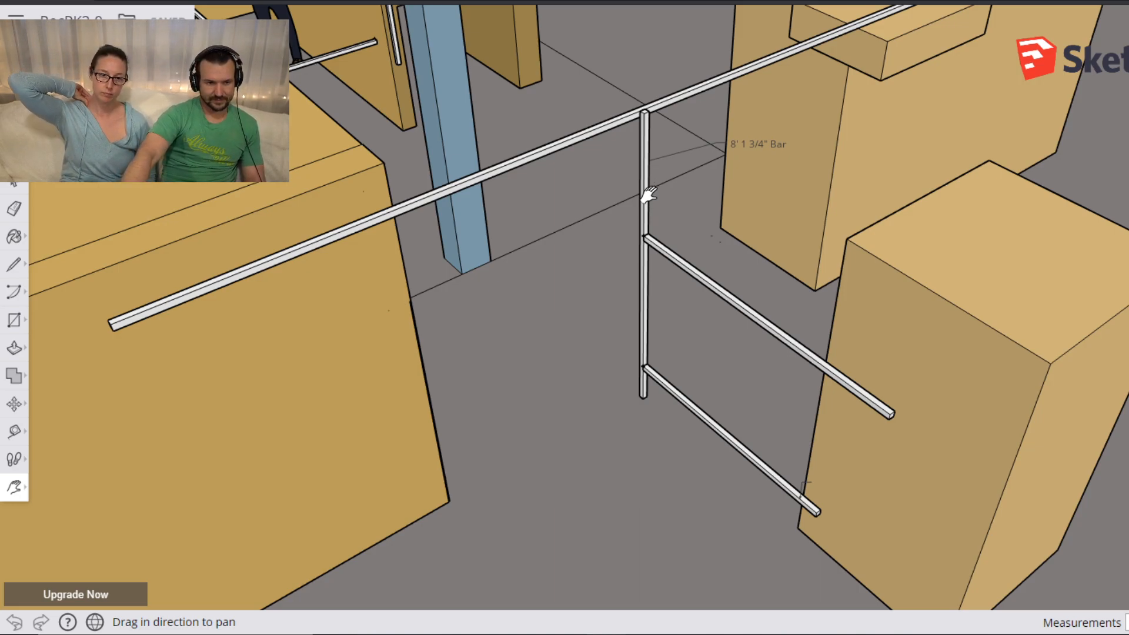
{"action": "left_click_drag", "start_coordinate": [811, 143], "coordinate": [945, 302]}
{"action": "left_click_drag", "start_coordinate": [673, 118], "coordinate": [643, 411]}
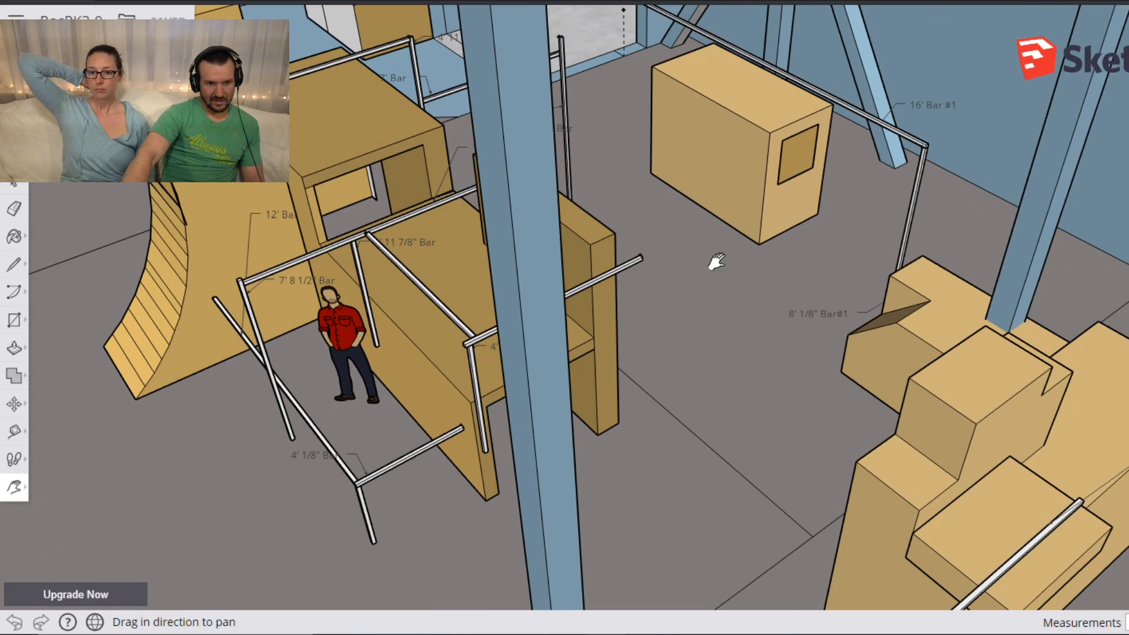
{"action": "left_click_drag", "start_coordinate": [716, 262], "coordinate": [552, 289]}
{"action": "left_click_drag", "start_coordinate": [487, 305], "coordinate": [1039, 418]}
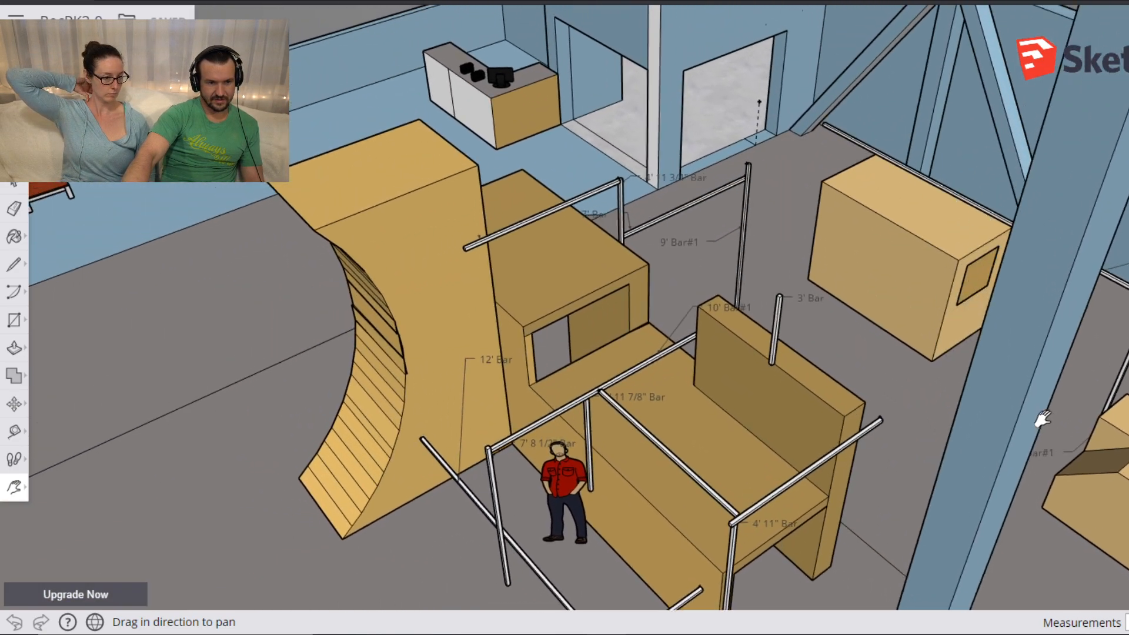
{"action": "left_click_drag", "start_coordinate": [676, 287], "coordinate": [703, 318]}
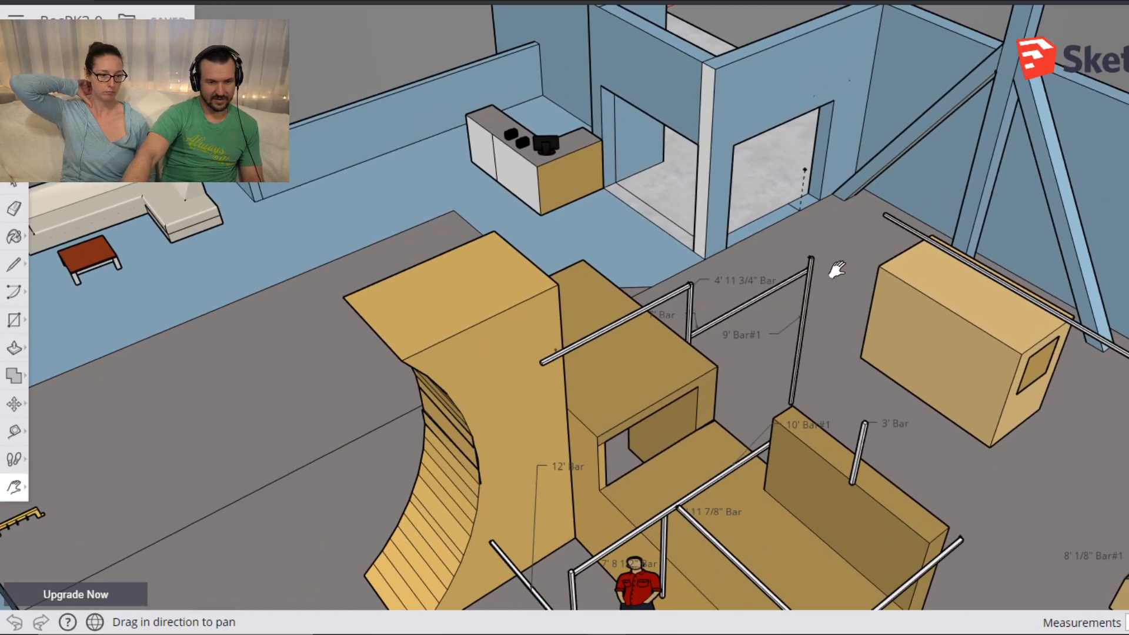
{"action": "middle_click_drag", "start_coordinate": [907, 259], "coordinate": [767, 332]}
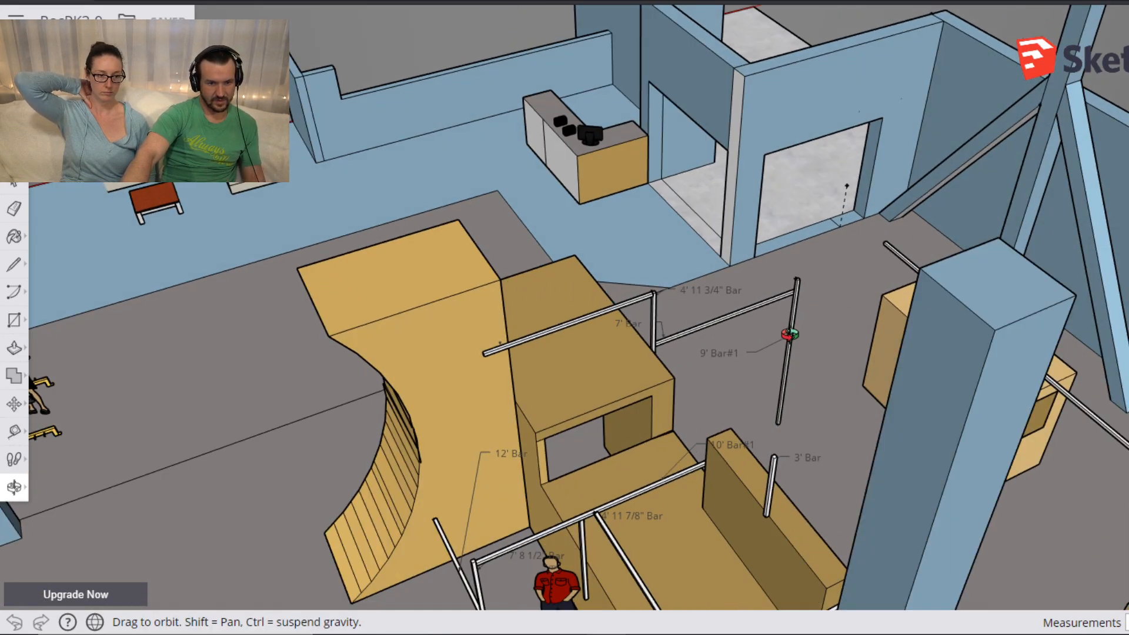
Examine the gym layout from above, from the 16' bar and the box beside it to the floor around the tunnel and ramp.
{"action": "middle_click_drag", "start_coordinate": [963, 387], "coordinate": [774, 359]}
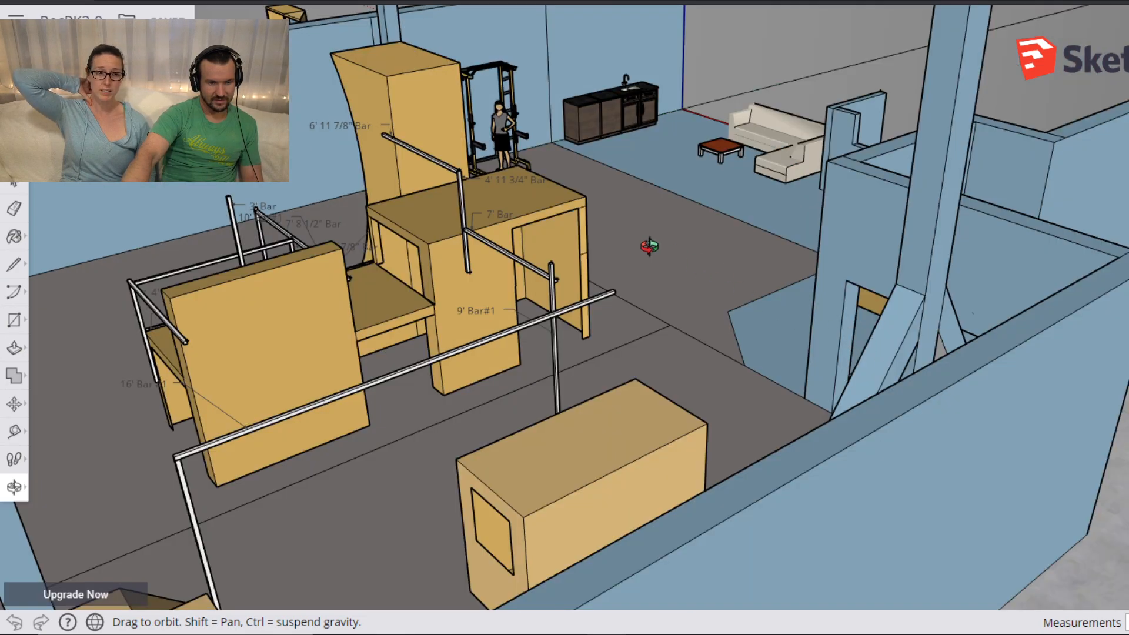
{"action": "middle_click_drag", "start_coordinate": [570, 383], "coordinate": [703, 56]}
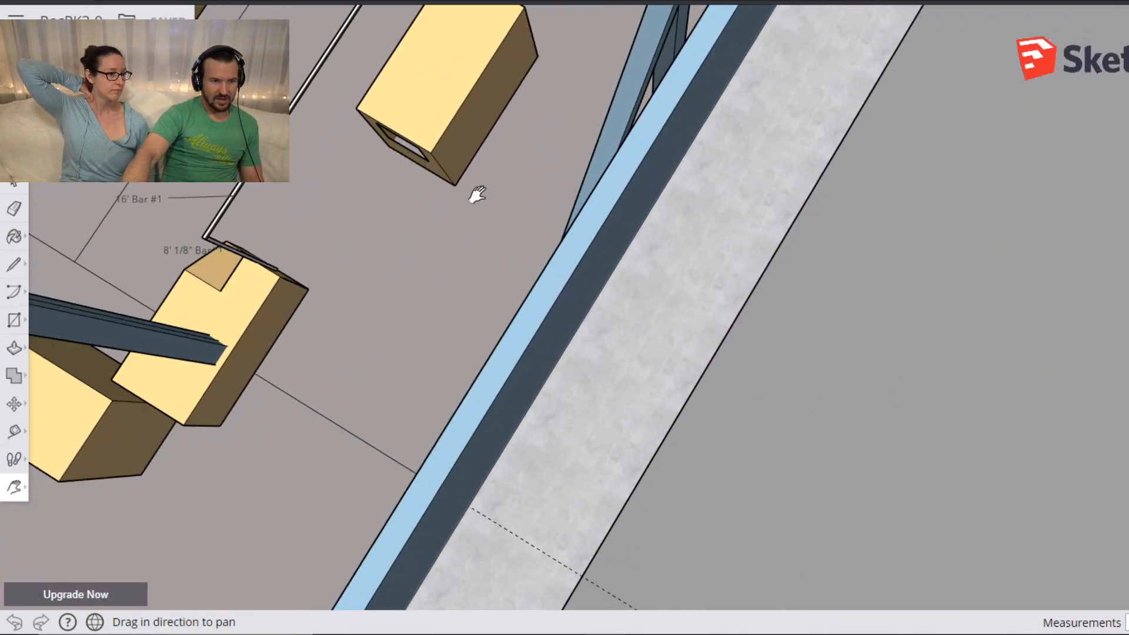
{"action": "middle_click_drag", "start_coordinate": [467, 188], "coordinate": [668, 300], "text": "shift"}
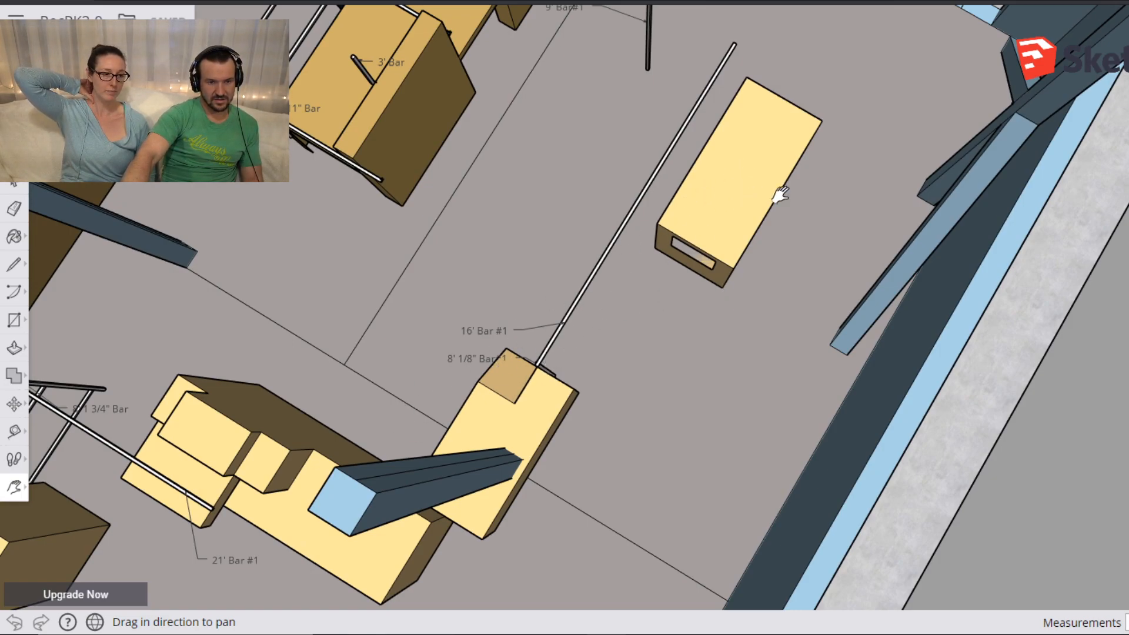
{"action": "middle_click_drag", "start_coordinate": [736, 176], "coordinate": [704, 241], "text": "shift"}
{"action": "left_click_drag", "start_coordinate": [703, 241], "coordinate": [704, 239]}
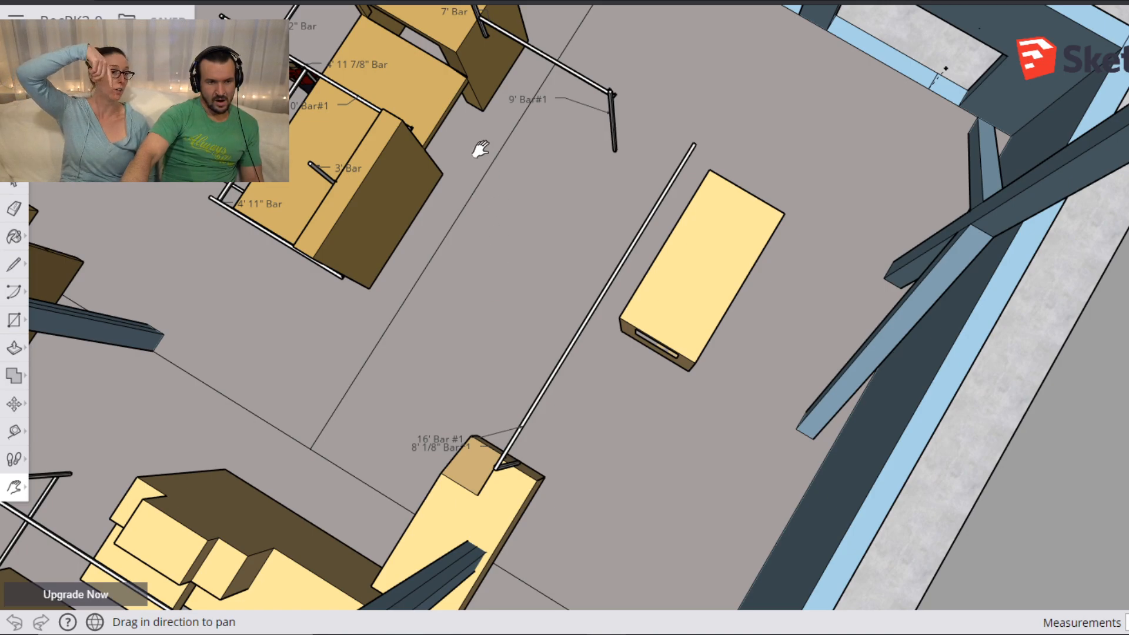
{"action": "left_click_drag", "start_coordinate": [479, 156], "coordinate": [650, 343]}
{"action": "scroll", "coordinate": [667, 202], "scroll_direction": "up", "scroll_amount": 5}
{"action": "left_click_drag", "start_coordinate": [706, 458], "coordinate": [712, 461]}
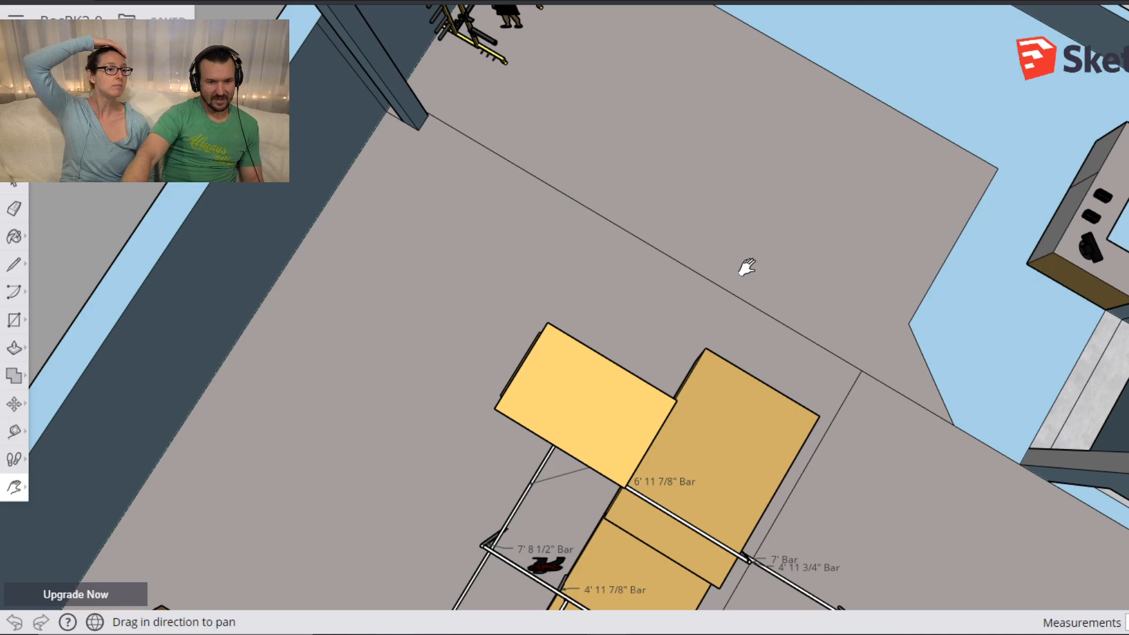
{"action": "middle_click_drag", "start_coordinate": [822, 361], "coordinate": [607, 119]}
Move the box with the cutout from beside the 16' bar to the open floor behind the tunnel, near the squat rack.
{"action": "key", "text": "m"}
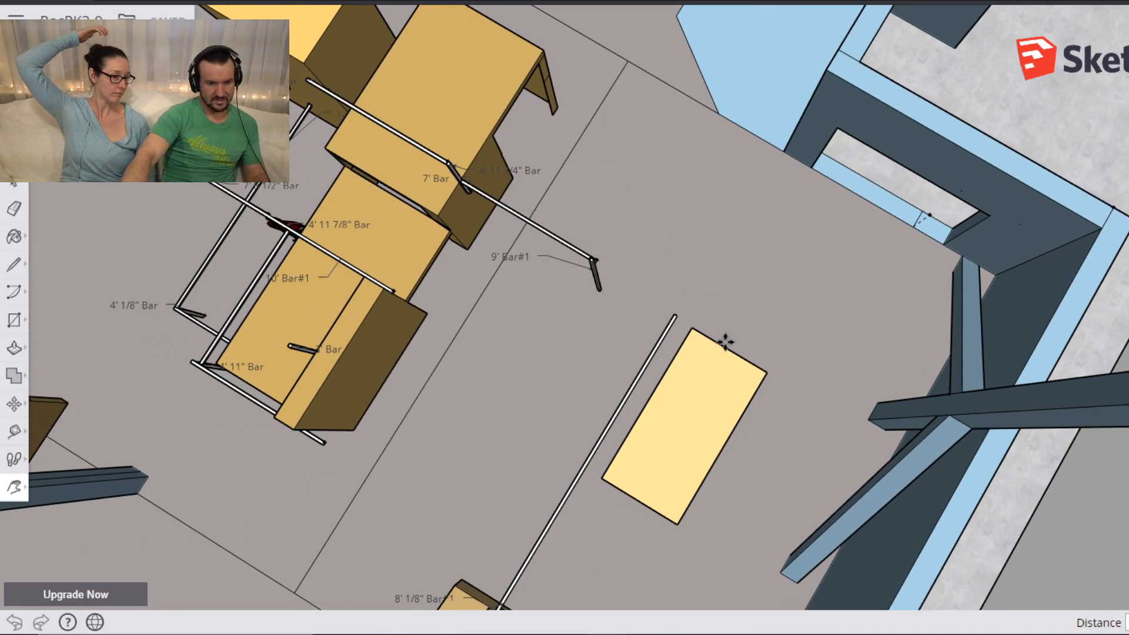
{"action": "left_click", "coordinate": [692, 328]}
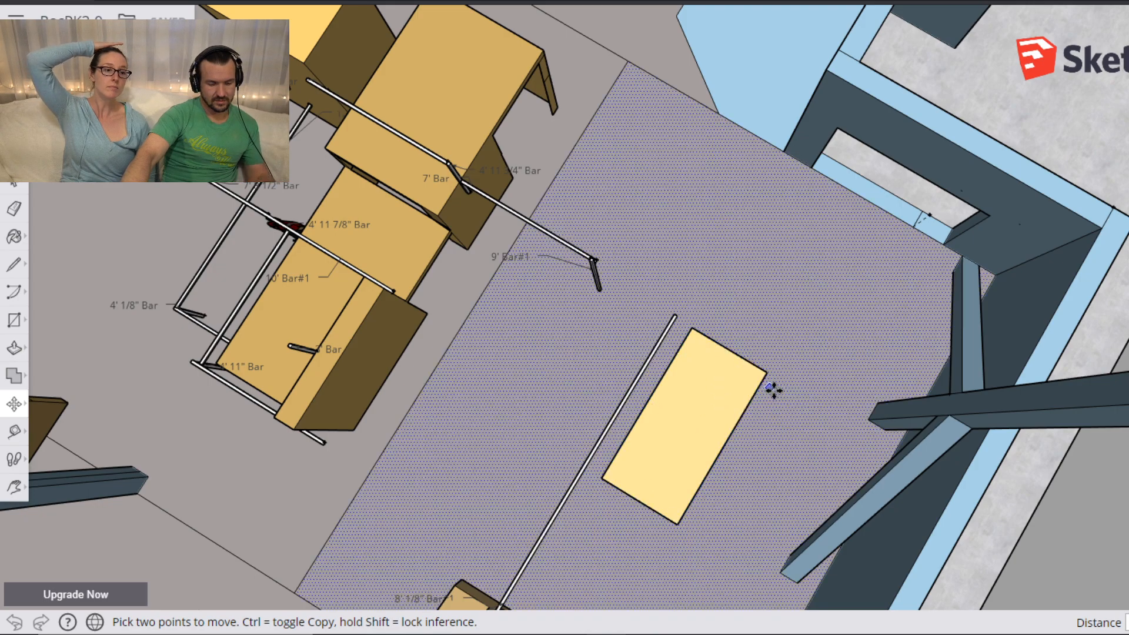
{"action": "middle_click_drag", "start_coordinate": [830, 418], "coordinate": [716, 419]}
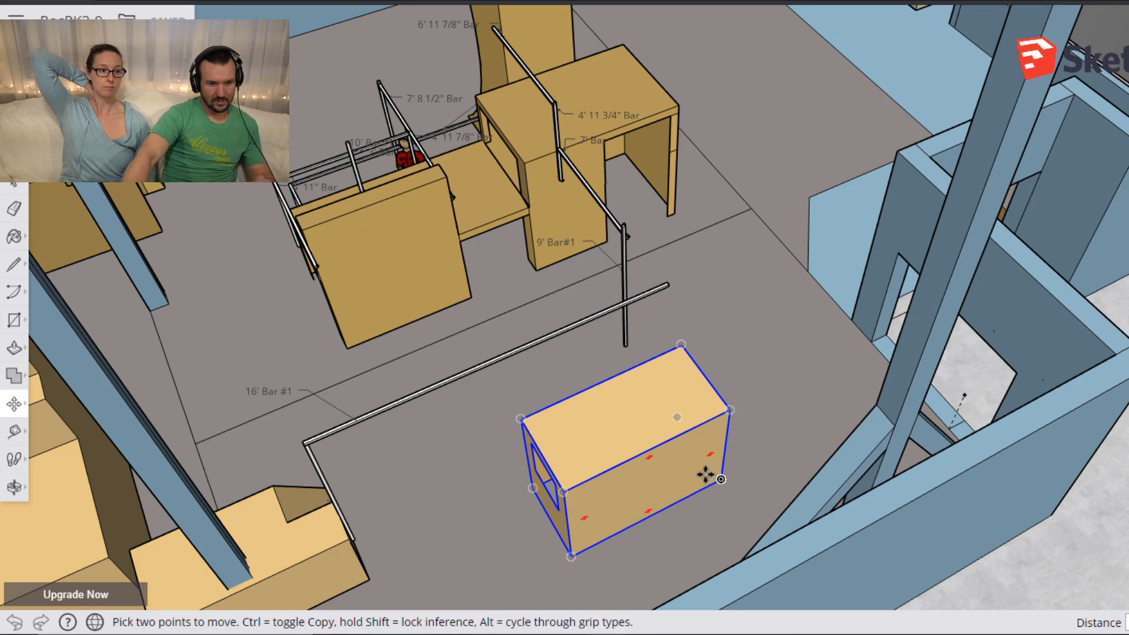
{"action": "key", "text": "space"}
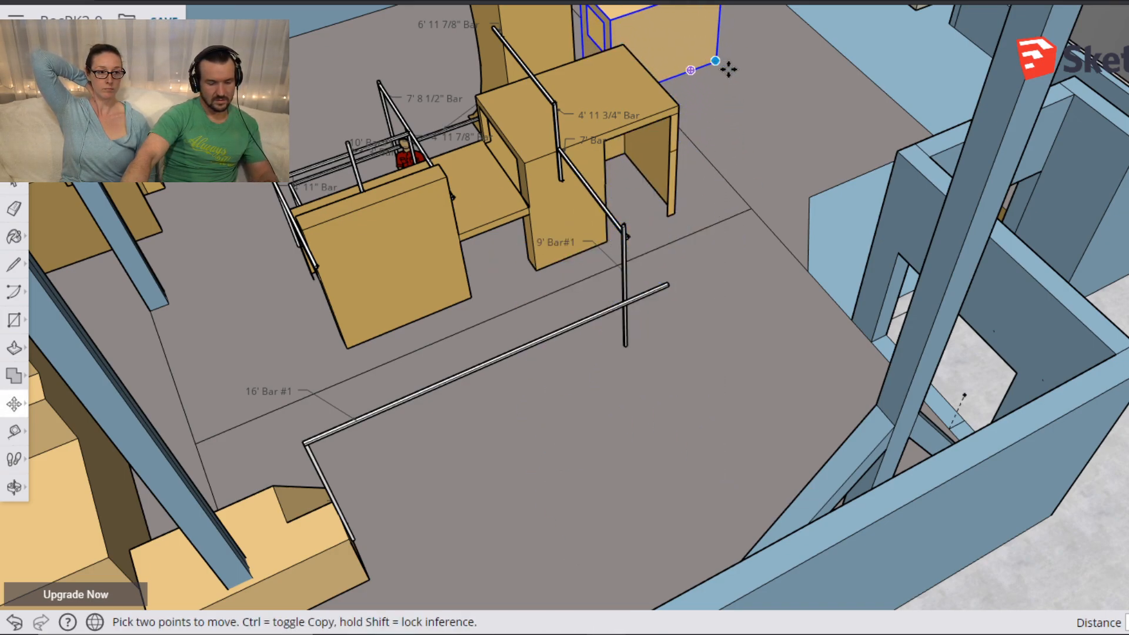
{"action": "middle_click_drag", "start_coordinate": [763, 476], "coordinate": [499, 260], "text": "shift"}
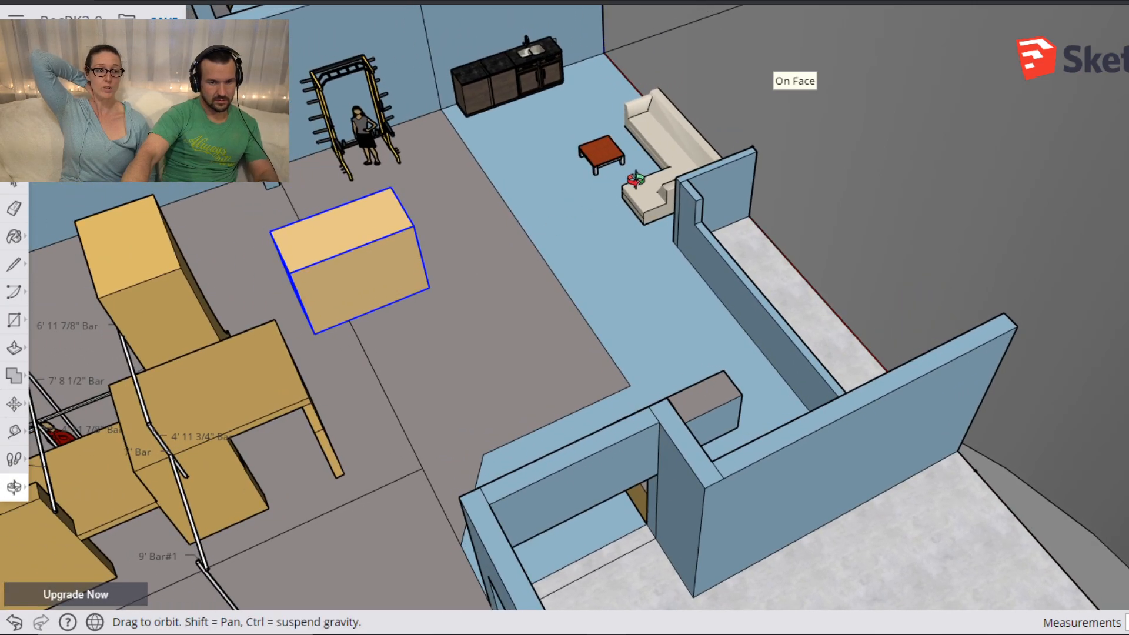
{"action": "left_click_drag", "start_coordinate": [727, 200], "coordinate": [459, 235]}
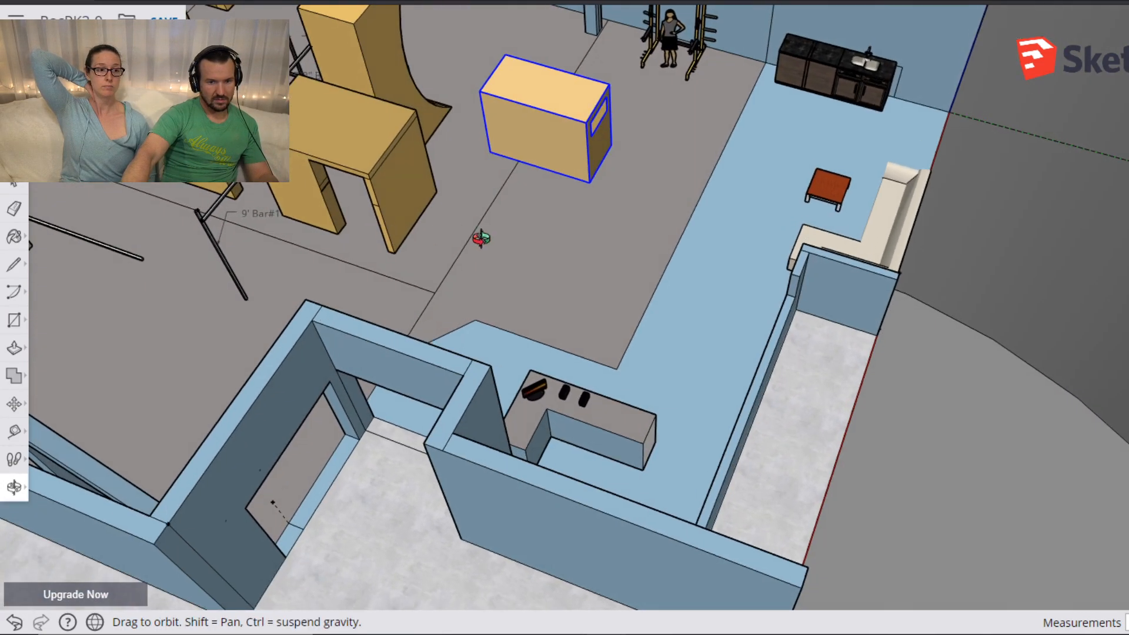
Delete the large cylindrical shell outside the gym building.
{"action": "mouse_move", "coordinate": [797, 324]}
{"action": "left_mouse_down"}
{"action": "mouse_move", "coordinate": [629, 234]}
{"action": "mouse_move", "coordinate": [438, 226]}
{"action": "mouse_move", "coordinate": [371, 198]}
{"action": "mouse_move", "coordinate": [625, 294]}
{"action": "mouse_move", "coordinate": [534, 222]}
{"action": "mouse_move", "coordinate": [532, 178]}
{"action": "mouse_move", "coordinate": [539, 222]}
{"action": "mouse_move", "coordinate": [548, 209]}
{"action": "mouse_move", "coordinate": [545, 141]}
{"action": "left_mouse_up"}
{"action": "mouse_move", "coordinate": [670, 394]}
{"action": "left_mouse_down"}
{"action": "mouse_move", "coordinate": [735, 413]}
{"action": "mouse_move", "coordinate": [715, 360]}
{"action": "mouse_move", "coordinate": [793, 340]}
{"action": "mouse_move", "coordinate": [877, 272]}
{"action": "mouse_move", "coordinate": [923, 81]}
{"action": "mouse_move", "coordinate": [663, 55]}
{"action": "mouse_move", "coordinate": [404, 122]}
{"action": "mouse_move", "coordinate": [470, 204]}
{"action": "mouse_move", "coordinate": [556, 169]}
{"action": "mouse_move", "coordinate": [668, 83]}
{"action": "mouse_move", "coordinate": [870, 95]}
{"action": "mouse_move", "coordinate": [1062, 156]}
{"action": "mouse_move", "coordinate": [814, 219]}
{"action": "mouse_move", "coordinate": [592, 222]}
{"action": "mouse_move", "coordinate": [639, 252]}
{"action": "mouse_move", "coordinate": [604, 249]}
{"action": "mouse_move", "coordinate": [587, 197]}
{"action": "mouse_move", "coordinate": [291, 225]}
{"action": "left_mouse_up"}
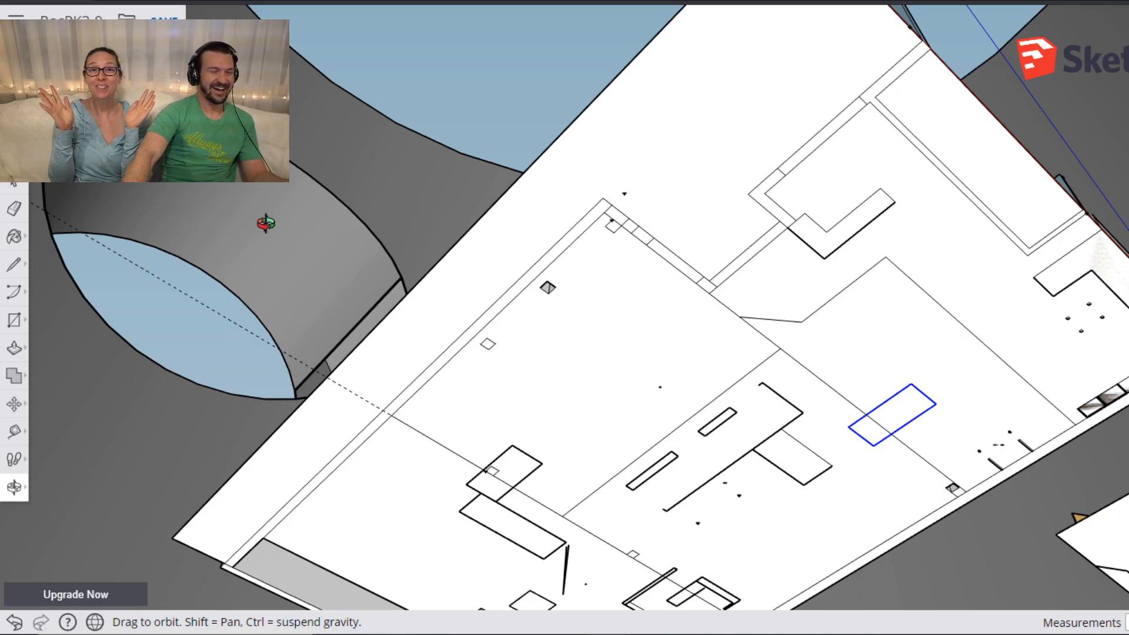
{"action": "mouse_move", "coordinate": [499, 265]}
{"action": "left_mouse_down"}
{"action": "mouse_move", "coordinate": [348, 121]}
{"action": "mouse_move", "coordinate": [735, 206]}
{"action": "mouse_move", "coordinate": [923, 194]}
{"action": "mouse_move", "coordinate": [1025, 274]}
{"action": "mouse_move", "coordinate": [975, 214]}
{"action": "mouse_move", "coordinate": [983, 488]}
{"action": "mouse_move", "coordinate": [957, 267]}
{"action": "mouse_move", "coordinate": [973, 435]}
{"action": "mouse_move", "coordinate": [968, 378]}
{"action": "mouse_move", "coordinate": [874, 171]}
{"action": "mouse_move", "coordinate": [953, 382]}
{"action": "mouse_move", "coordinate": [744, 112]}
{"action": "mouse_move", "coordinate": [958, 272]}
{"action": "mouse_move", "coordinate": [541, 320]}
{"action": "mouse_move", "coordinate": [550, 294]}
{"action": "mouse_move", "coordinate": [535, 319]}
{"action": "mouse_move", "coordinate": [418, 354]}
{"action": "mouse_move", "coordinate": [383, 378]}
{"action": "mouse_move", "coordinate": [378, 403]}
{"action": "mouse_move", "coordinate": [571, 360]}
{"action": "mouse_move", "coordinate": [645, 294]}
{"action": "mouse_move", "coordinate": [781, 353]}
{"action": "mouse_move", "coordinate": [821, 453]}
{"action": "mouse_move", "coordinate": [810, 461]}
{"action": "left_mouse_up"}
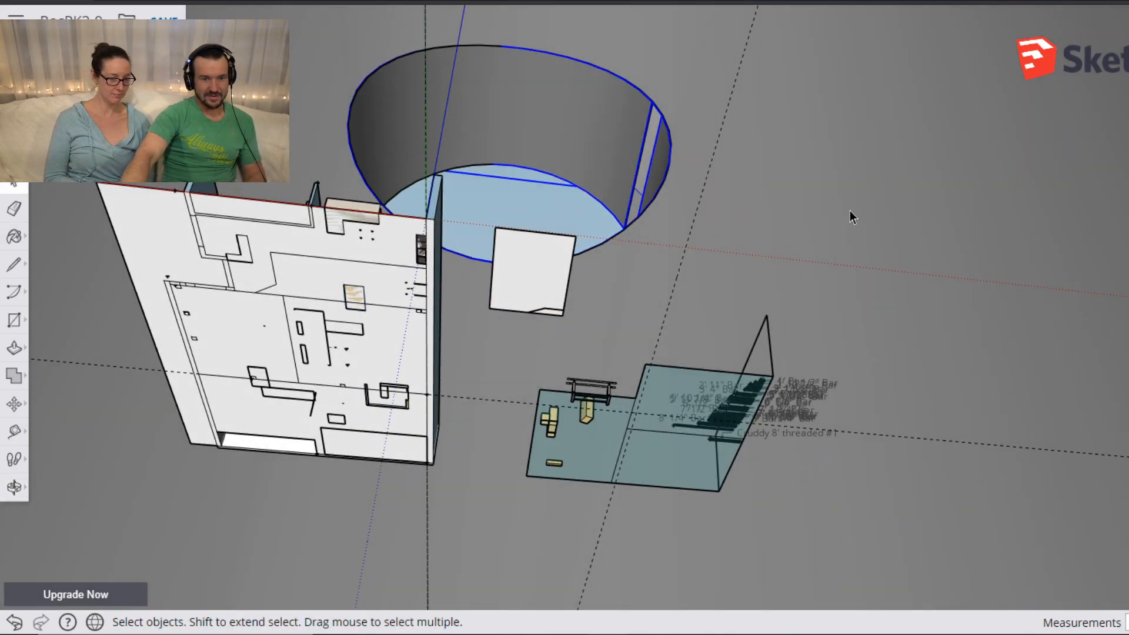
{"action": "left_click", "coordinate": [785, 182]}
{"action": "key", "text": "Delete"}
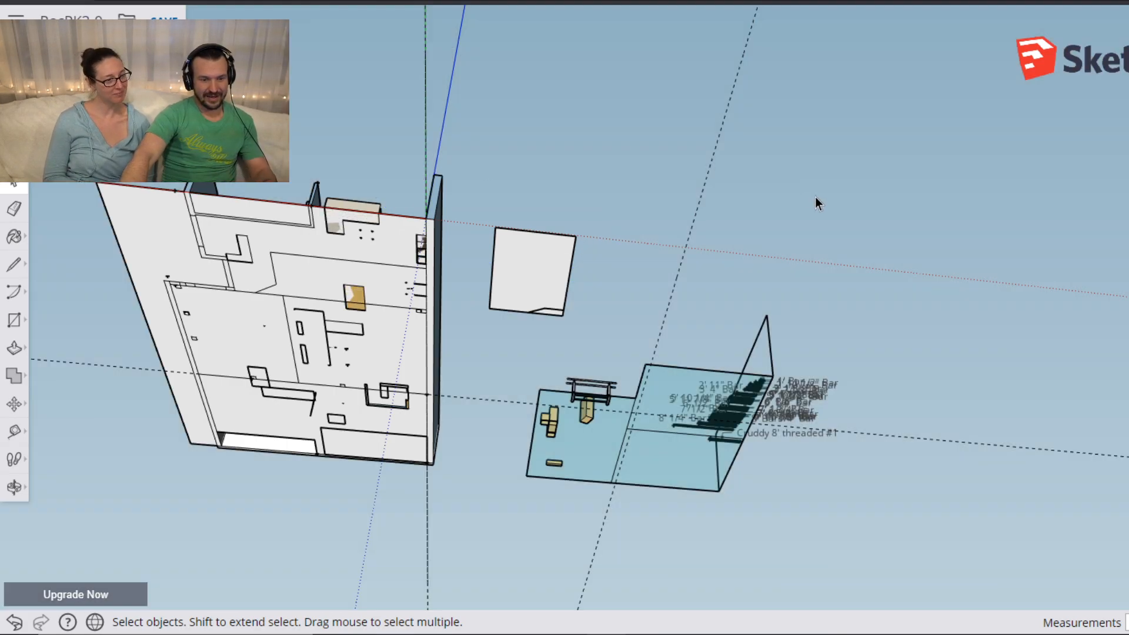
Rotate the box with the cutout a quarter turn and move it clear of the ramp, on the floor near the squat rack.
{"action": "mouse_move", "coordinate": [736, 164]}
{"action": "left_mouse_down"}
{"action": "mouse_move", "coordinate": [670, 350]}
{"action": "mouse_move", "coordinate": [536, 239]}
{"action": "mouse_move", "coordinate": [607, 353]}
{"action": "mouse_move", "coordinate": [599, 315]}
{"action": "mouse_move", "coordinate": [820, 287]}
{"action": "left_mouse_up"}
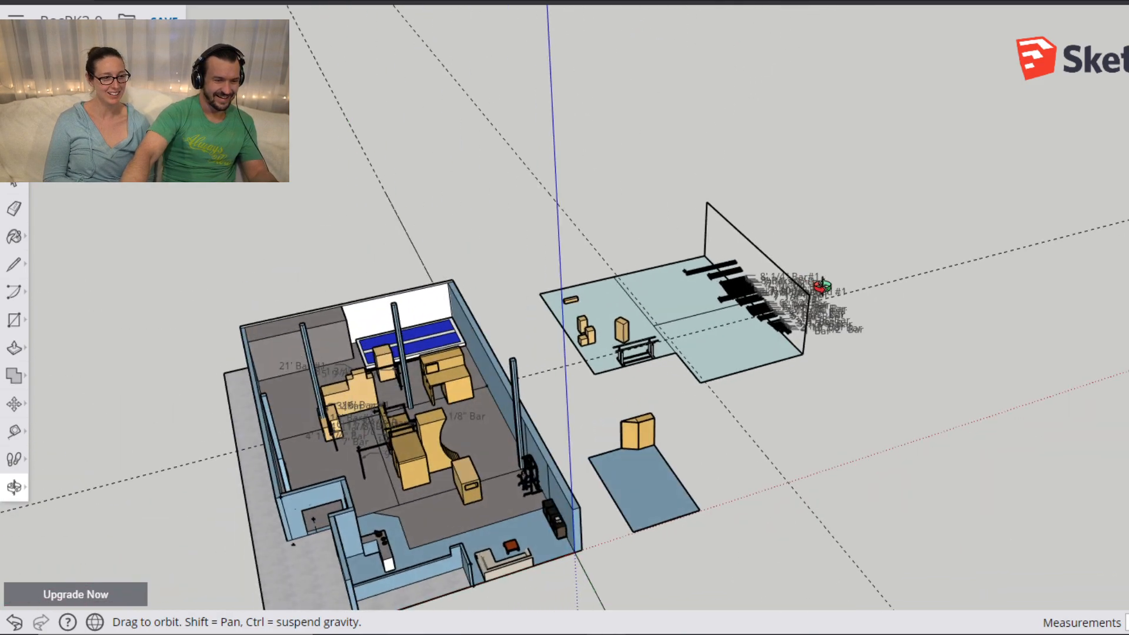
{"action": "scroll", "coordinate": [471, 470], "scroll_direction": "up", "scroll_amount": 8}
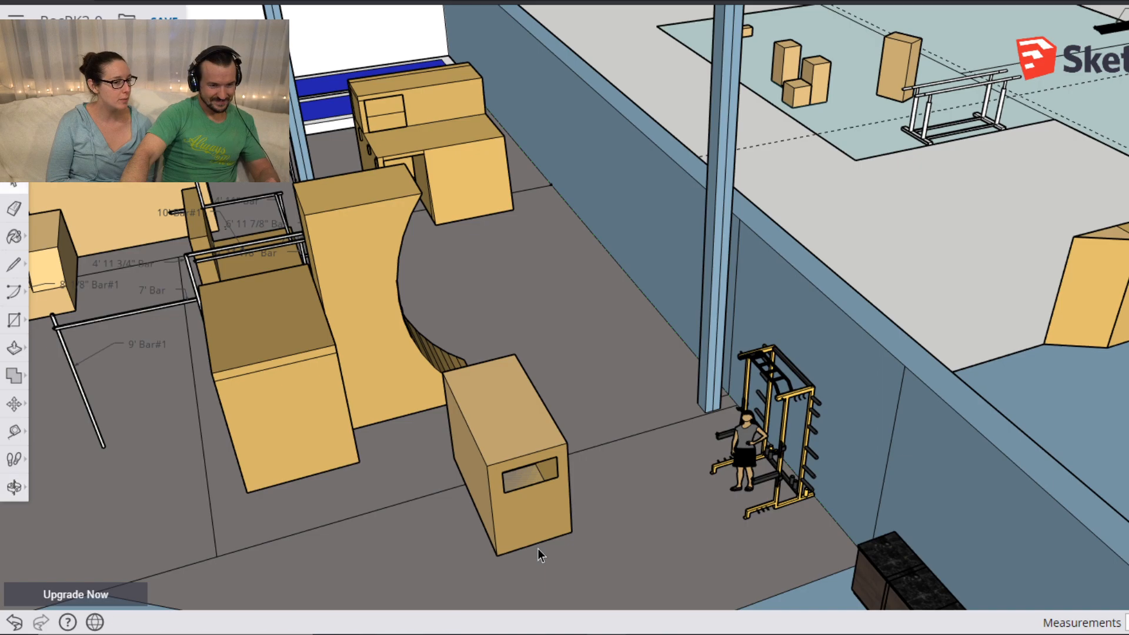
{"action": "left_click", "coordinate": [529, 521]}
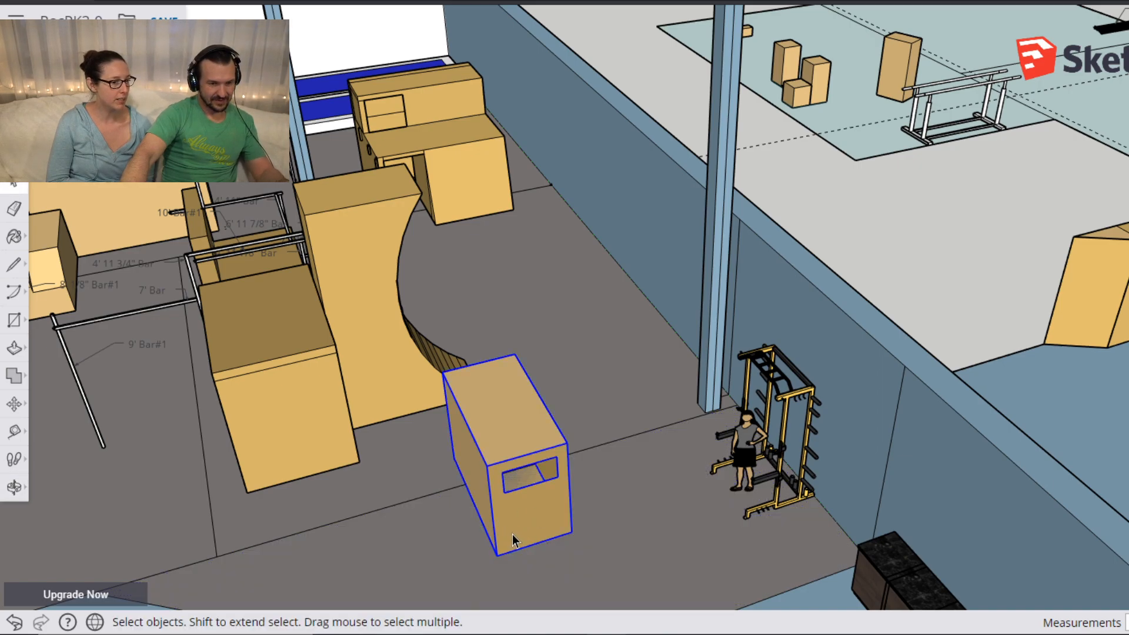
{"action": "left_click_drag", "start_coordinate": [510, 507], "coordinate": [533, 332]}
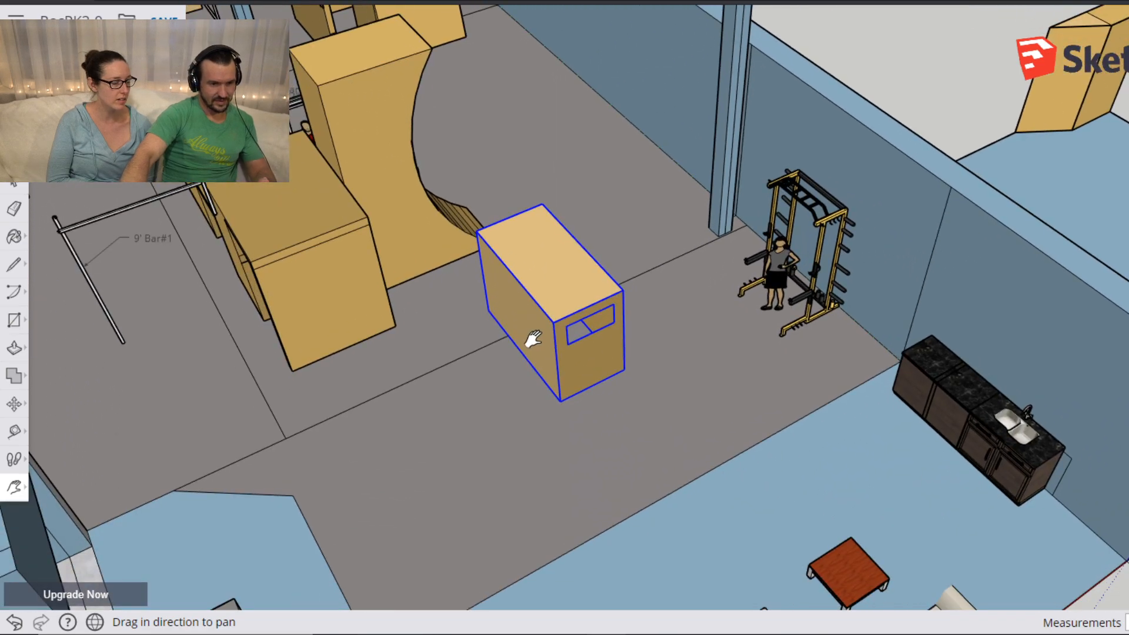
{"action": "key", "text": "q"}
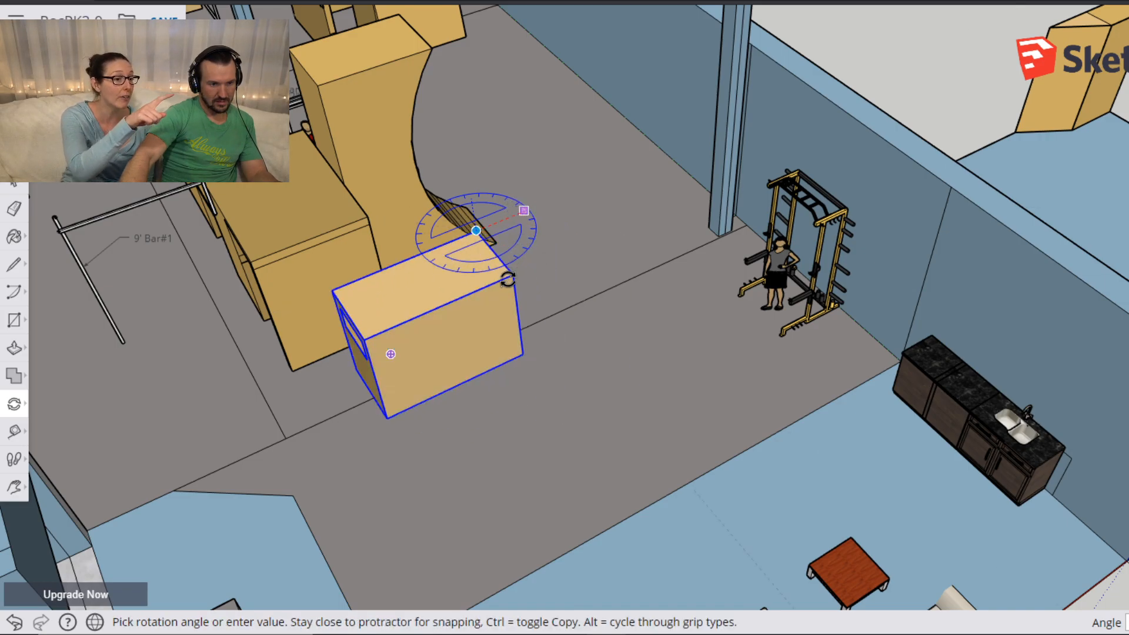
{"action": "left_click", "coordinate": [507, 282]}
{"action": "key", "text": "m"}
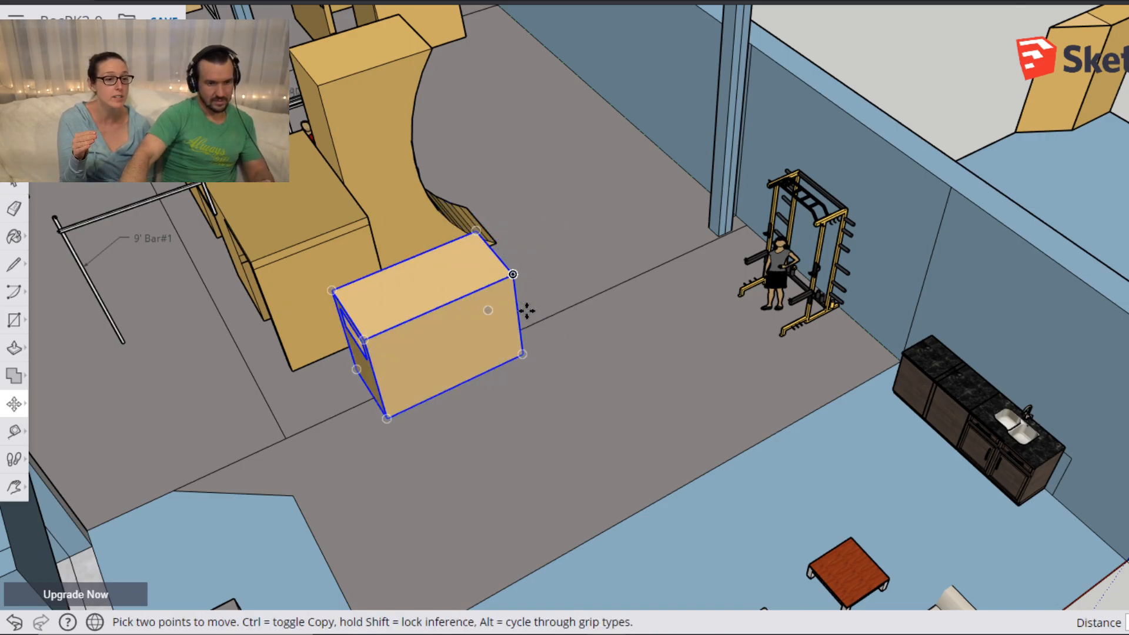
{"action": "left_click", "coordinate": [523, 354]}
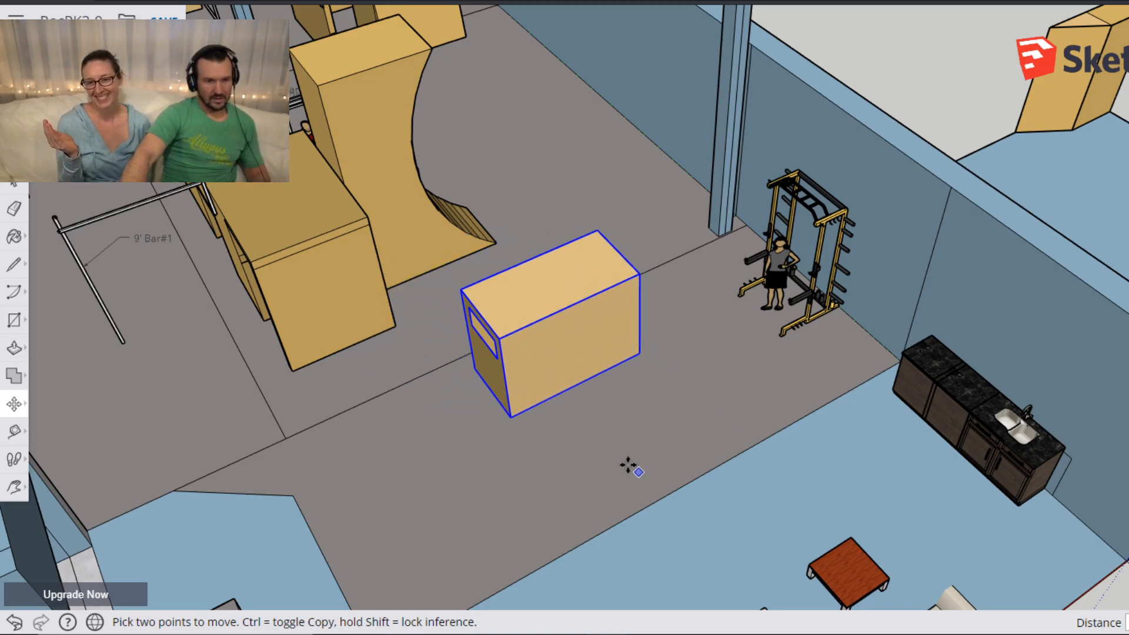
Examine the repositioned box from all sides, checking the space between it, the tunnel, the ramp and the squat rack.
{"action": "mouse_move", "coordinate": [397, 383]}
{"action": "middle_mouse_down"}
{"action": "mouse_move", "coordinate": [365, 371]}
{"action": "mouse_move", "coordinate": [708, 312]}
{"action": "mouse_move", "coordinate": [823, 255]}
{"action": "mouse_move", "coordinate": [712, 229]}
{"action": "mouse_move", "coordinate": [590, 340]}
{"action": "mouse_move", "coordinate": [588, 264]}
{"action": "mouse_move", "coordinate": [319, 302]}
{"action": "mouse_move", "coordinate": [320, 315]}
{"action": "mouse_move", "coordinate": [316, 305]}
{"action": "mouse_move", "coordinate": [353, 358]}
{"action": "mouse_move", "coordinate": [361, 272]}
{"action": "mouse_move", "coordinate": [516, 252]}
{"action": "mouse_move", "coordinate": [711, 274]}
{"action": "mouse_move", "coordinate": [876, 312]}
{"action": "mouse_move", "coordinate": [854, 436]}
{"action": "mouse_move", "coordinate": [771, 502]}
{"action": "mouse_move", "coordinate": [628, 375]}
{"action": "mouse_move", "coordinate": [345, 325]}
{"action": "mouse_move", "coordinate": [221, 358]}
{"action": "mouse_move", "coordinate": [398, 318]}
{"action": "mouse_move", "coordinate": [686, 292]}
{"action": "mouse_move", "coordinate": [448, 355]}
{"action": "mouse_move", "coordinate": [567, 302]}
{"action": "mouse_move", "coordinate": [365, 292]}
{"action": "mouse_move", "coordinate": [268, 235]}
{"action": "mouse_move", "coordinate": [348, 244]}
{"action": "mouse_move", "coordinate": [662, 229]}
{"action": "mouse_move", "coordinate": [718, 290]}
{"action": "mouse_move", "coordinate": [808, 342]}
{"action": "mouse_move", "coordinate": [934, 335]}
{"action": "mouse_move", "coordinate": [1025, 305]}
{"action": "mouse_move", "coordinate": [999, 259]}
{"action": "mouse_move", "coordinate": [952, 235]}
{"action": "middle_mouse_up"}
{"action": "left_click_drag", "start_coordinate": [952, 235], "coordinate": [685, 284]}
{"action": "left_click_drag", "start_coordinate": [654, 334], "coordinate": [924, 291]}
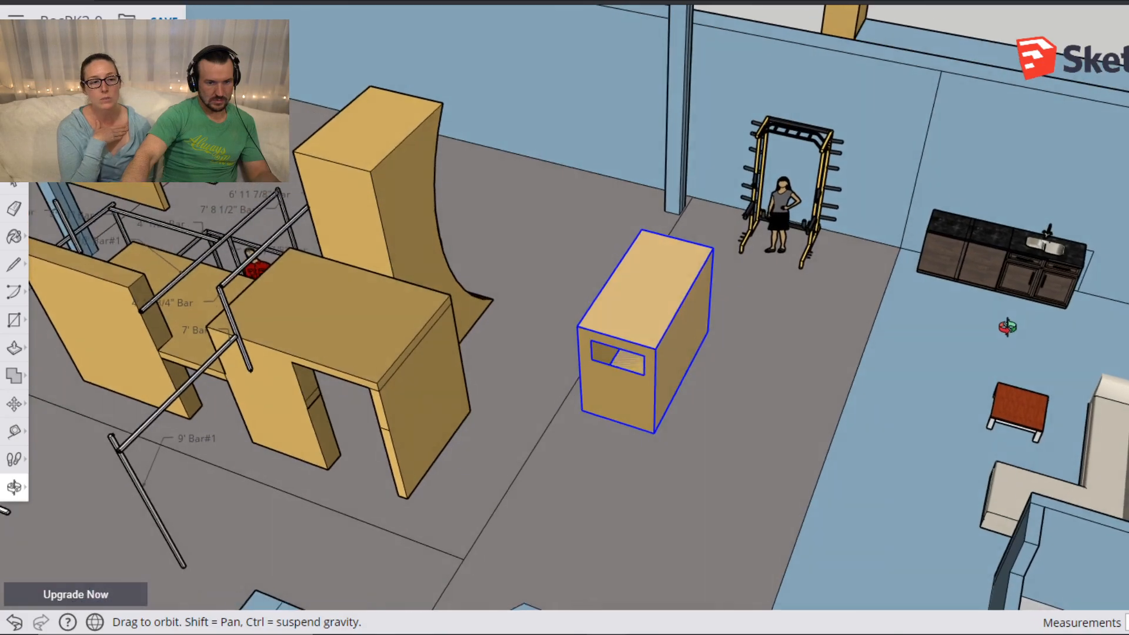
{"action": "left_click_drag", "start_coordinate": [998, 390], "coordinate": [348, 388]}
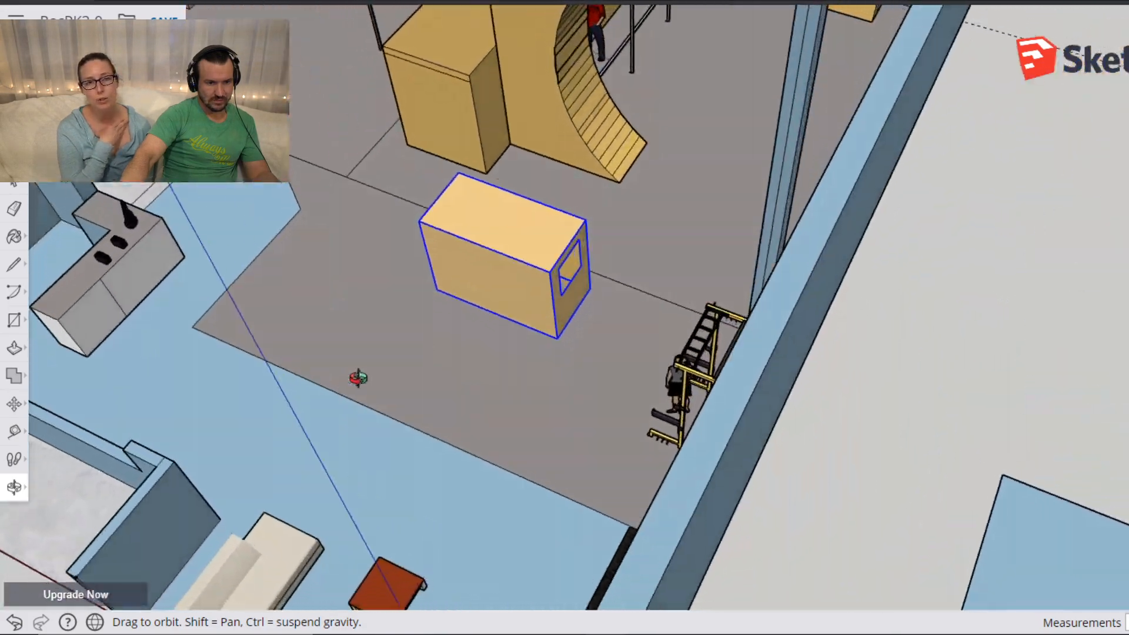
{"action": "mouse_move", "coordinate": [588, 189]}
{"action": "left_mouse_down"}
{"action": "mouse_move", "coordinate": [395, 177]}
{"action": "mouse_move", "coordinate": [476, 202]}
{"action": "mouse_move", "coordinate": [597, 361]}
{"action": "mouse_move", "coordinate": [837, 269]}
{"action": "mouse_move", "coordinate": [838, 184]}
{"action": "mouse_move", "coordinate": [716, 86]}
{"action": "mouse_move", "coordinate": [661, 82]}
{"action": "mouse_move", "coordinate": [237, 290]}
{"action": "mouse_move", "coordinate": [321, 335]}
{"action": "mouse_move", "coordinate": [607, 355]}
{"action": "mouse_move", "coordinate": [730, 252]}
{"action": "mouse_move", "coordinate": [673, 187]}
{"action": "mouse_move", "coordinate": [638, 175]}
{"action": "mouse_move", "coordinate": [650, 181]}
{"action": "mouse_move", "coordinate": [664, 148]}
{"action": "mouse_move", "coordinate": [728, 252]}
{"action": "mouse_move", "coordinate": [821, 335]}
{"action": "mouse_move", "coordinate": [841, 285]}
{"action": "mouse_move", "coordinate": [857, 358]}
{"action": "mouse_move", "coordinate": [849, 461]}
{"action": "mouse_move", "coordinate": [507, 494]}
{"action": "mouse_move", "coordinate": [421, 514]}
{"action": "mouse_move", "coordinate": [647, 495]}
{"action": "mouse_move", "coordinate": [753, 456]}
{"action": "mouse_move", "coordinate": [876, 392]}
{"action": "mouse_move", "coordinate": [888, 369]}
{"action": "mouse_move", "coordinate": [868, 393]}
{"action": "mouse_move", "coordinate": [813, 403]}
{"action": "mouse_move", "coordinate": [794, 435]}
{"action": "left_mouse_up"}
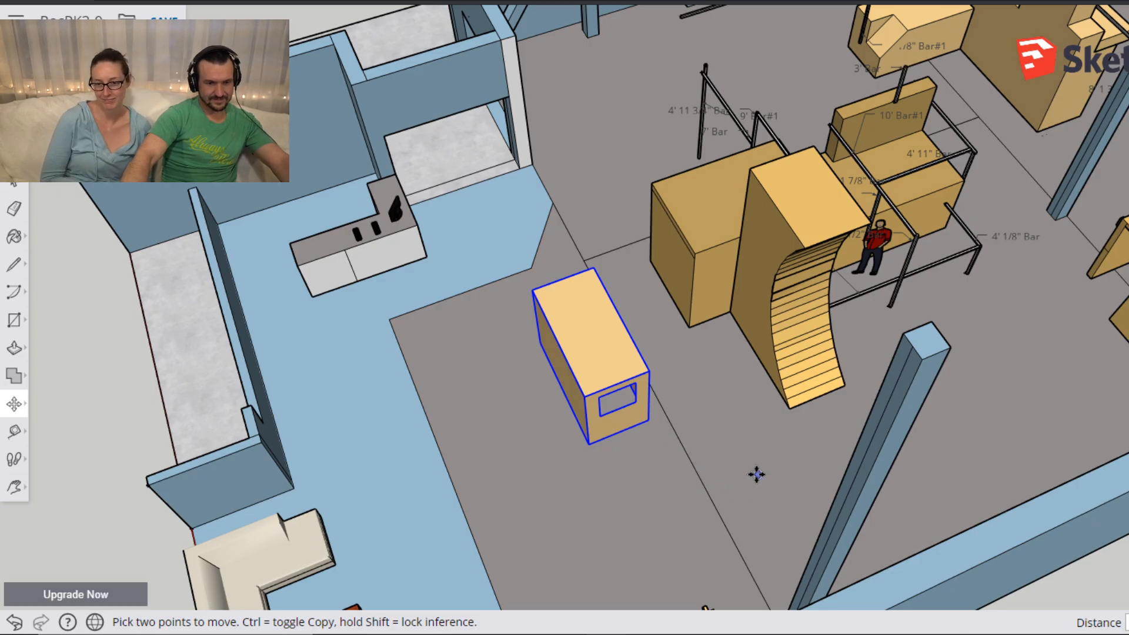
{"action": "key", "text": "o"}
{"action": "left_click_drag", "start_coordinate": [517, 335], "coordinate": [709, 221]}
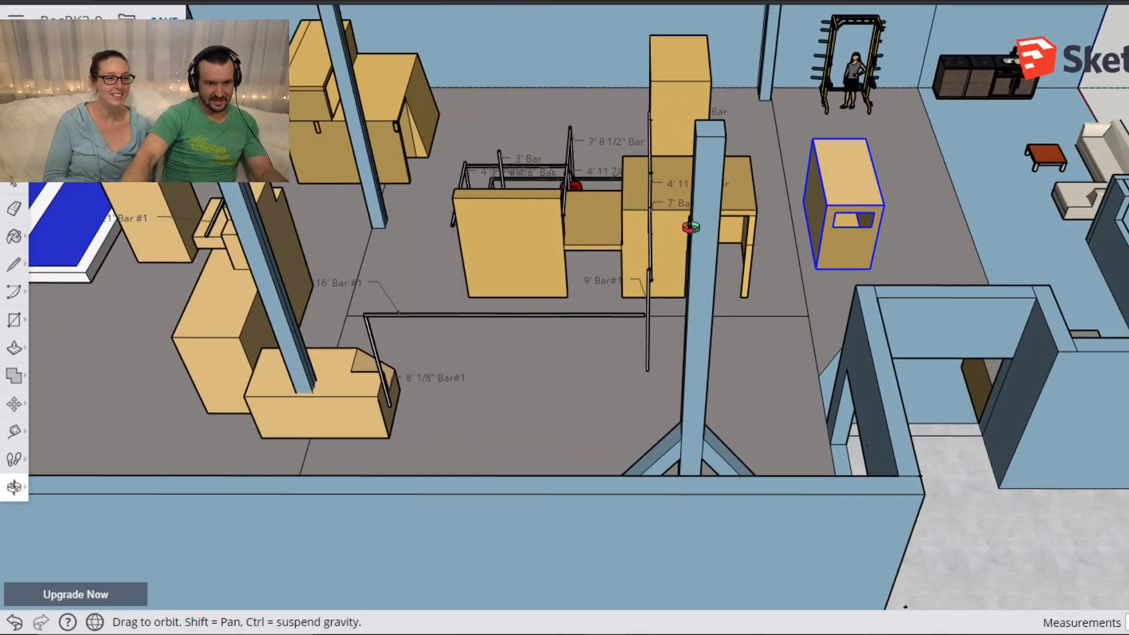
{"action": "left_click_drag", "start_coordinate": [920, 236], "coordinate": [1068, 262]}
{"action": "left_click_drag", "start_coordinate": [723, 395], "coordinate": [627, 363]}
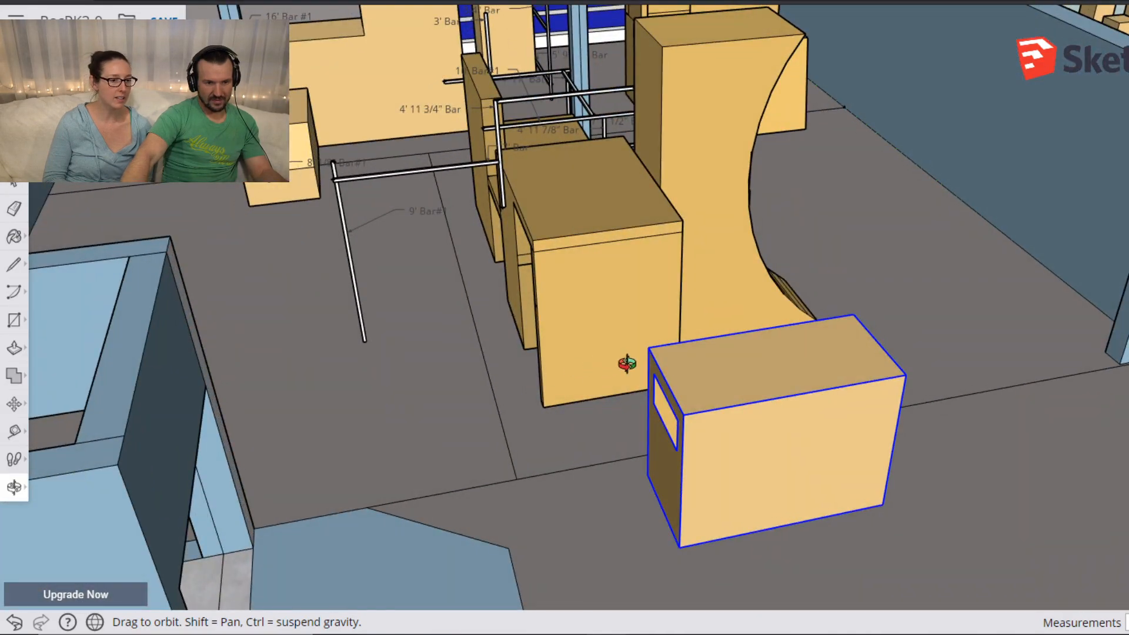
{"action": "left_click_drag", "start_coordinate": [918, 297], "coordinate": [287, 526]}
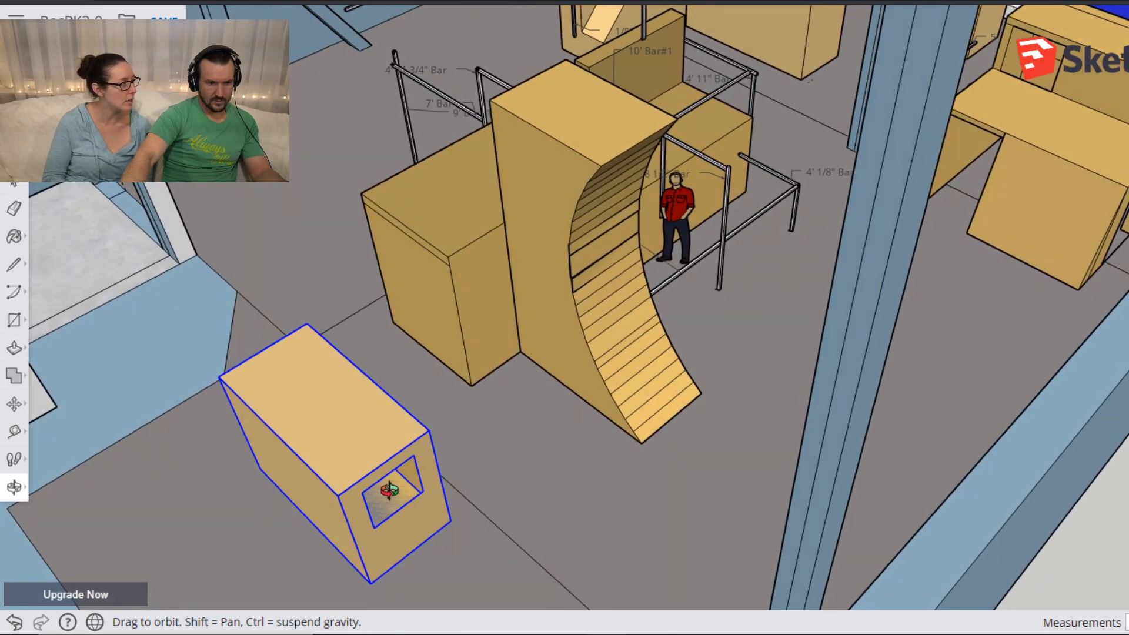
{"action": "left_click_drag", "start_coordinate": [402, 502], "coordinate": [92, 445]}
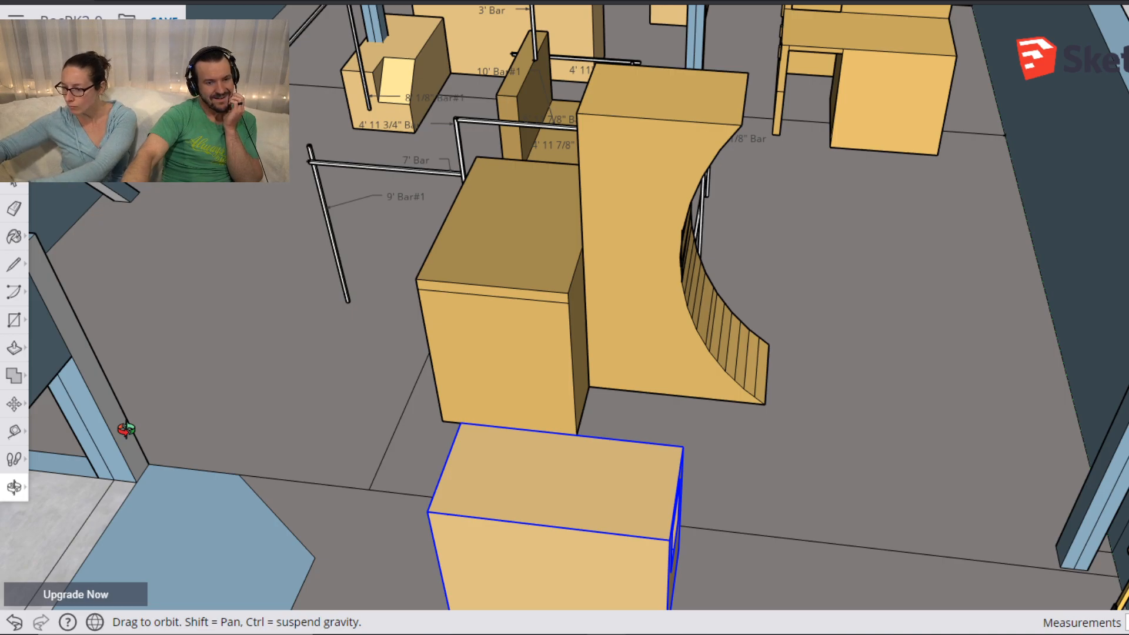
{"action": "left_click_drag", "start_coordinate": [228, 336], "coordinate": [487, 368]}
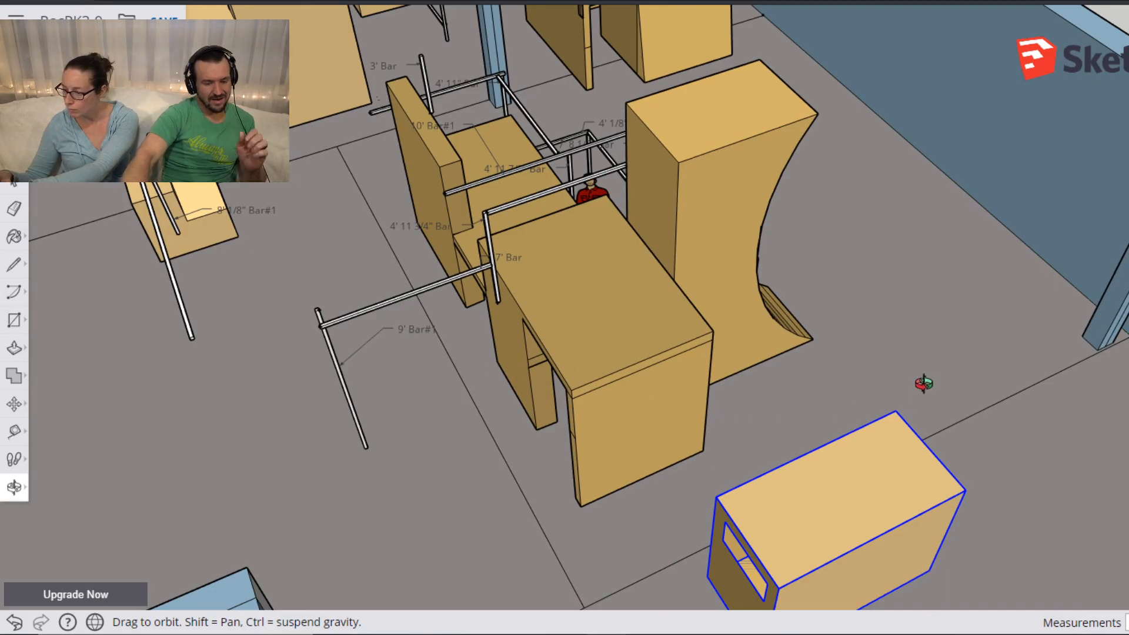
{"action": "scroll", "coordinate": [923, 390], "scroll_direction": "down", "scroll_amount": 3}
{"action": "left_click_drag", "start_coordinate": [857, 332], "coordinate": [683, 304], "text": "shift"}
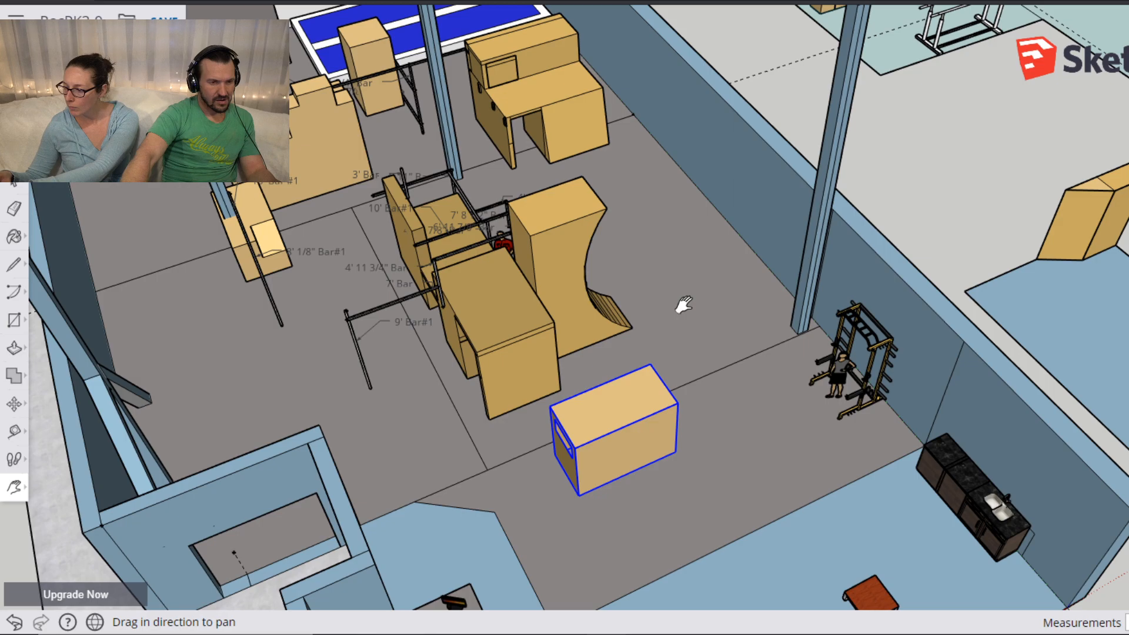
{"action": "left_click_drag", "start_coordinate": [684, 304], "coordinate": [727, 320]}
Move the tall box from the storage area outside the building to the gym floor beside the 9' bar.
{"action": "left_click_drag", "start_coordinate": [390, 254], "coordinate": [474, 369]}
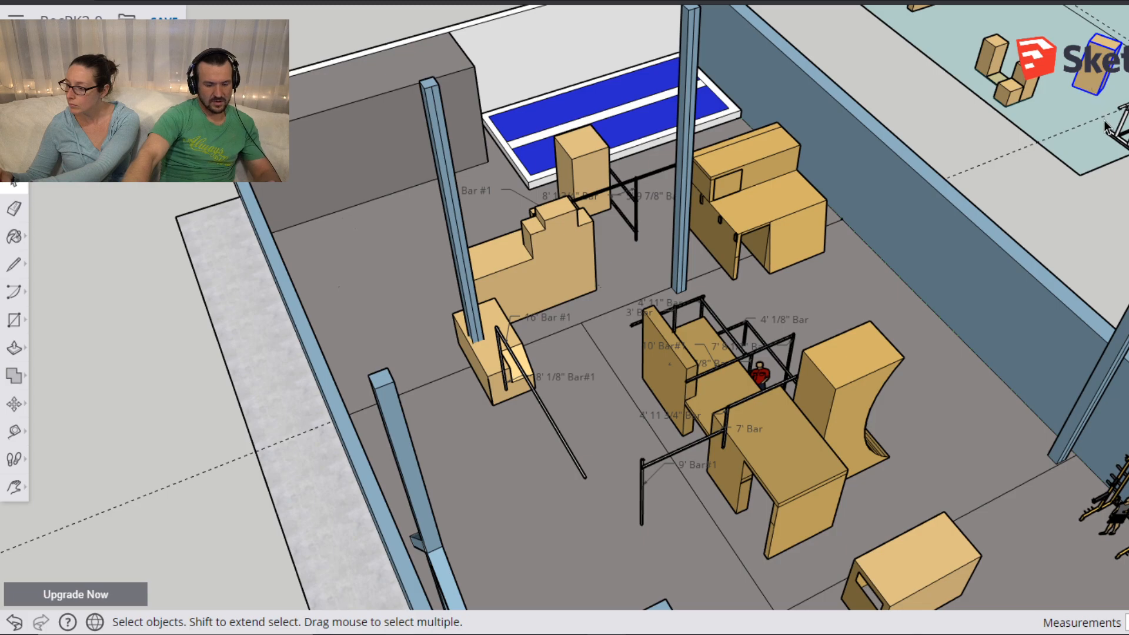
{"action": "key", "text": "m"}
{"action": "left_click", "coordinate": [1094, 94]}
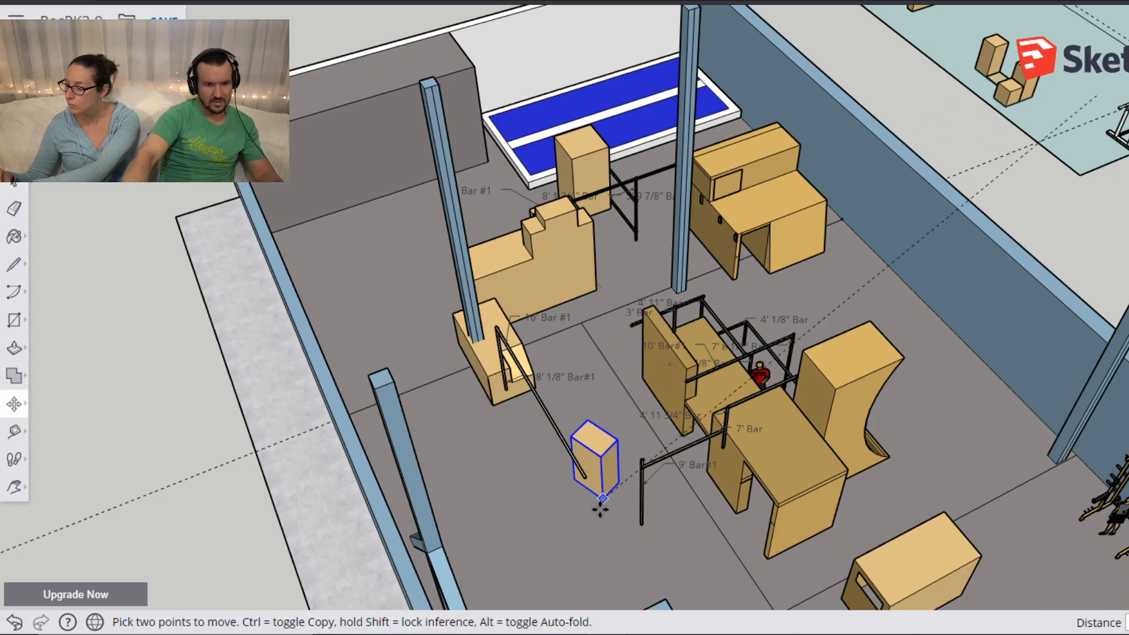
{"action": "scroll", "coordinate": [647, 525], "scroll_direction": "up", "scroll_amount": 5}
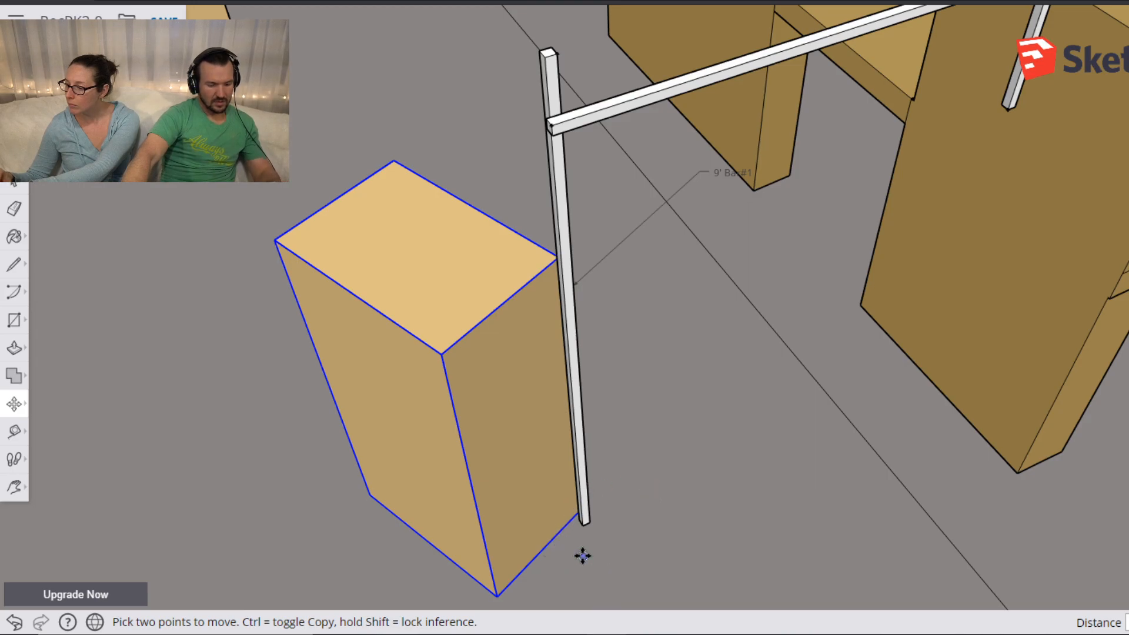
Rotate the tall box beside the 9' bar about the vertical axis through its front bottom corner.
{"action": "middle_click_drag", "start_coordinate": [582, 556], "coordinate": [594, 463], "text": "shift"}
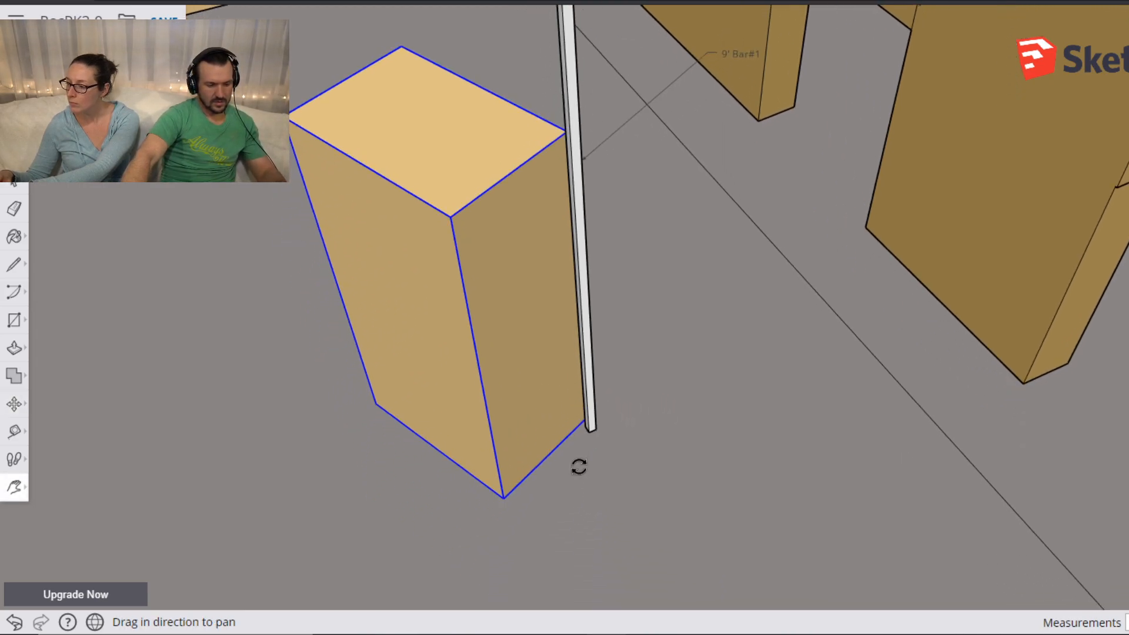
{"action": "key", "text": "q"}
{"action": "left_click", "coordinate": [464, 475]}
{"action": "left_click", "coordinate": [462, 468]}
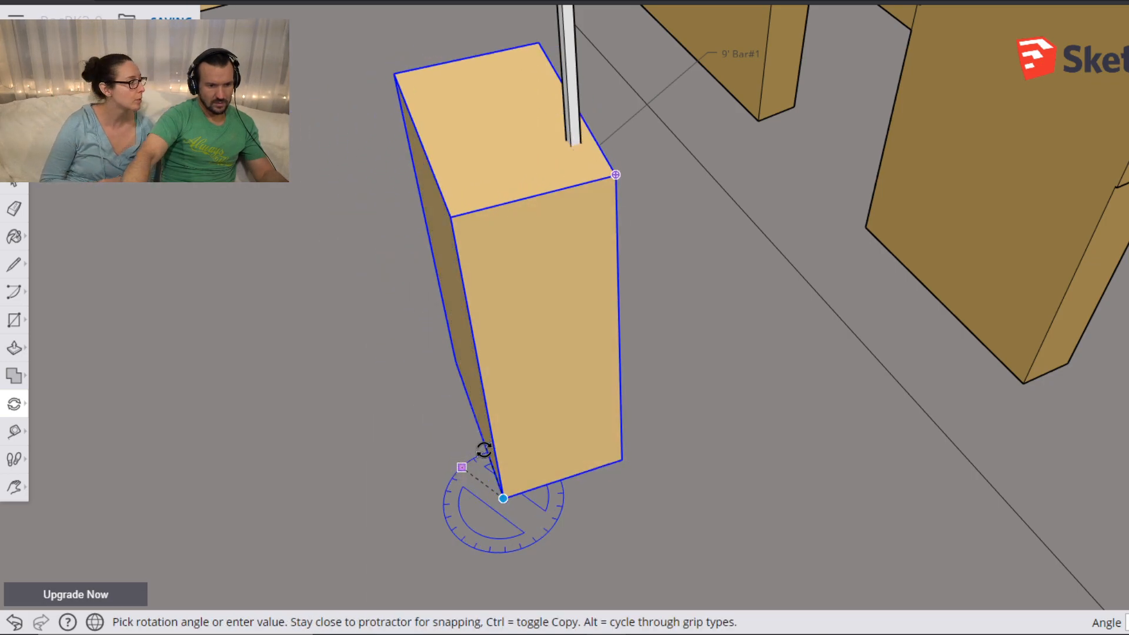
{"action": "left_click", "coordinate": [483, 450]}
Move the rotated box so its bottom corner meets the base of the 9' bar's post.
{"action": "key", "text": "m"}
{"action": "left_click", "coordinate": [619, 461]}
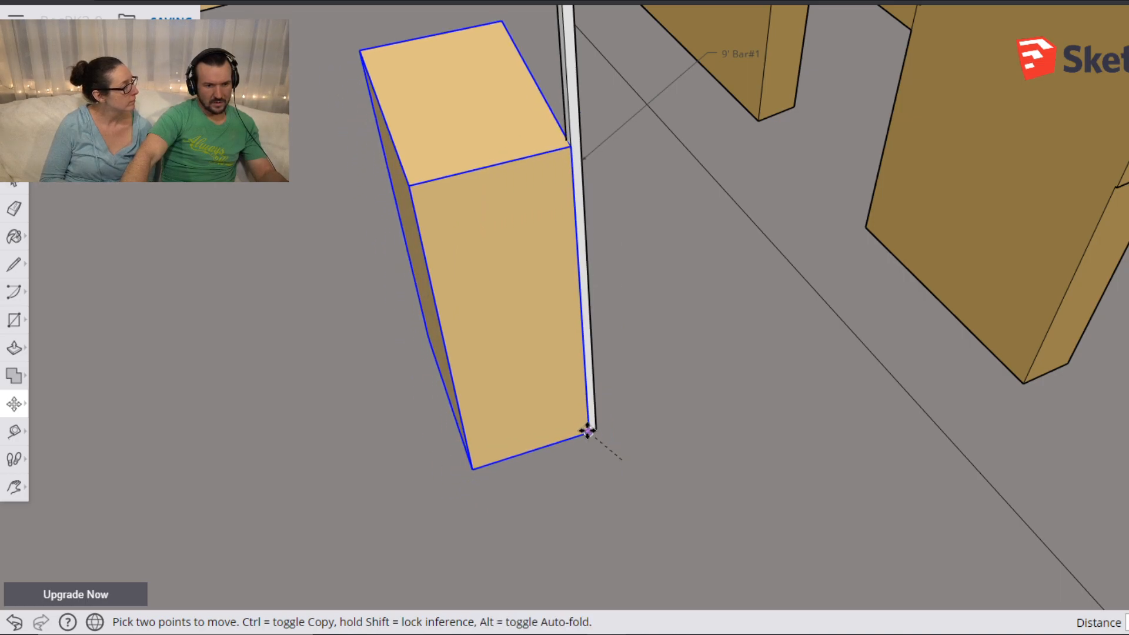
{"action": "left_click", "coordinate": [588, 429]}
{"action": "scroll", "coordinate": [588, 429], "scroll_direction": "down", "scroll_amount": 3}
{"action": "scroll", "coordinate": [325, 348], "scroll_direction": "down", "scroll_amount": 2}
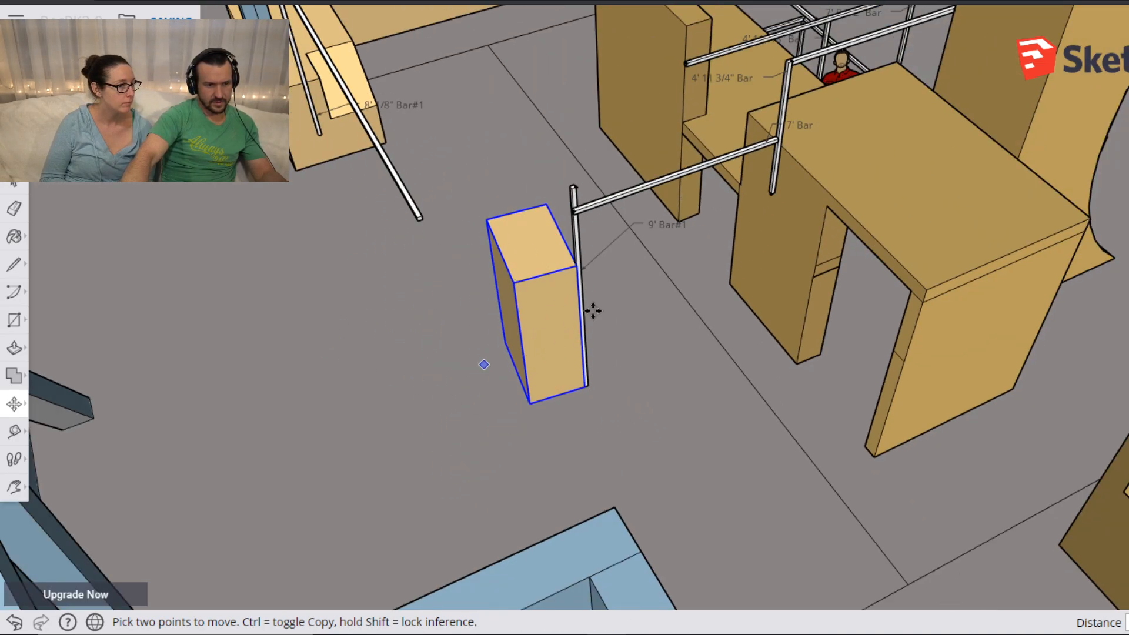
{"action": "middle_click_drag", "start_coordinate": [634, 245], "coordinate": [639, 352]}
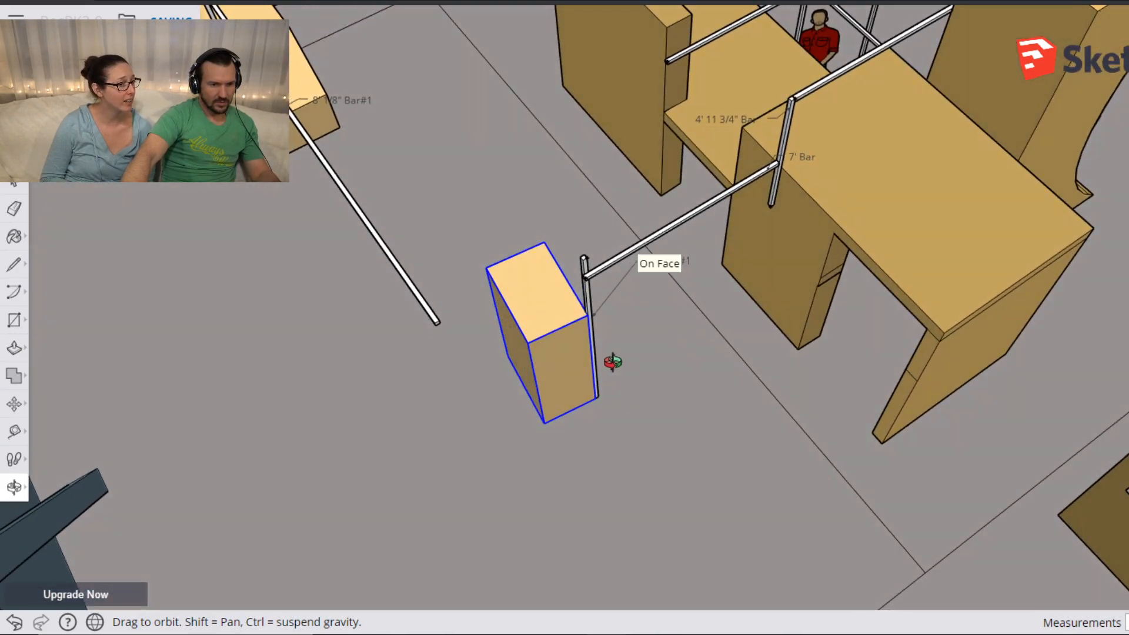
{"action": "scroll", "coordinate": [504, 413], "scroll_direction": "up", "scroll_amount": 3}
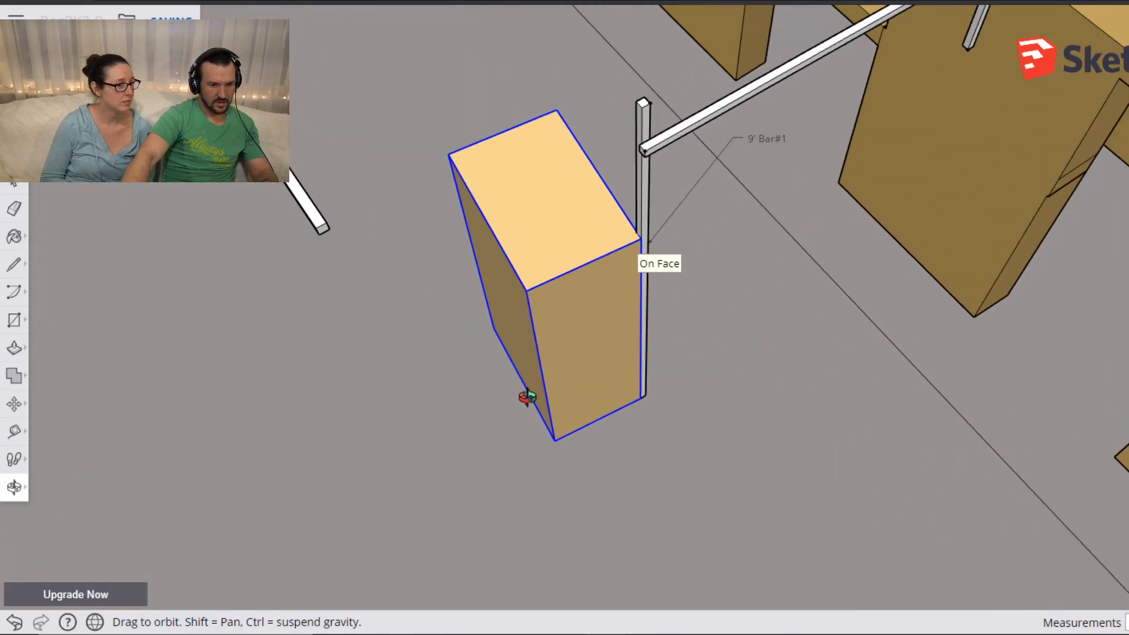
{"action": "key", "text": "q"}
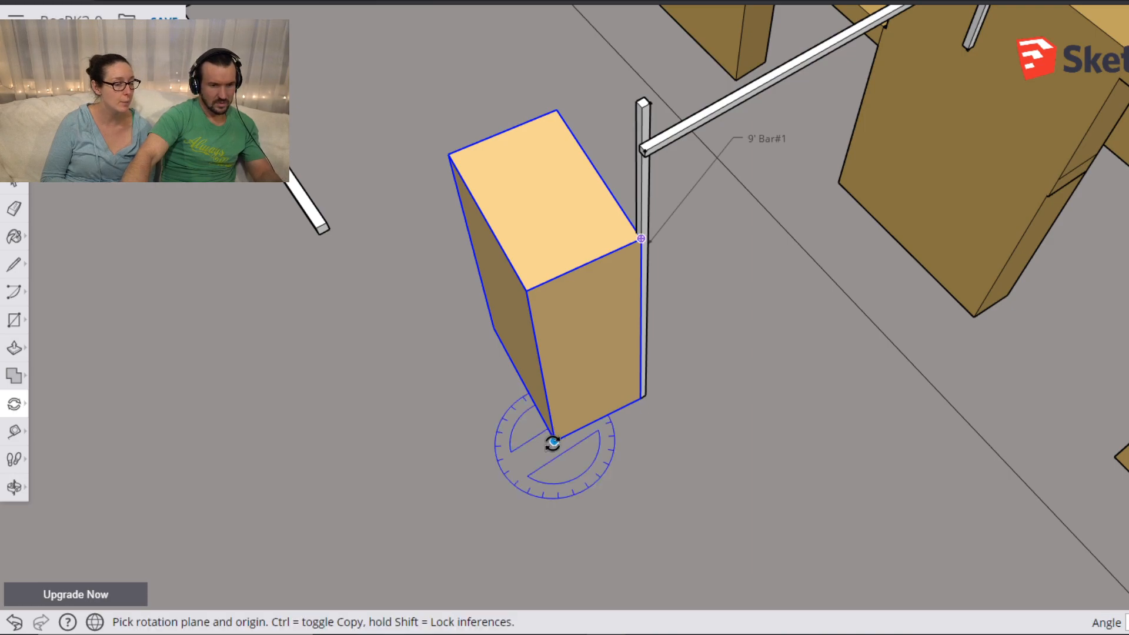
{"action": "left_click", "coordinate": [600, 418]}
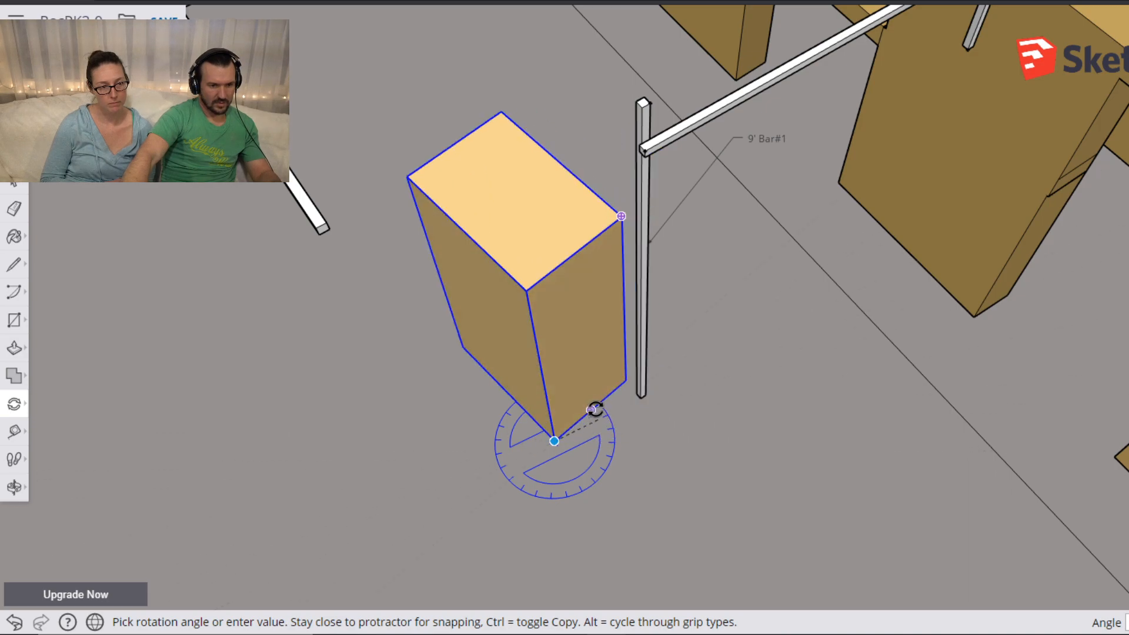
{"action": "left_click", "coordinate": [590, 429]}
{"action": "key", "text": "m"}
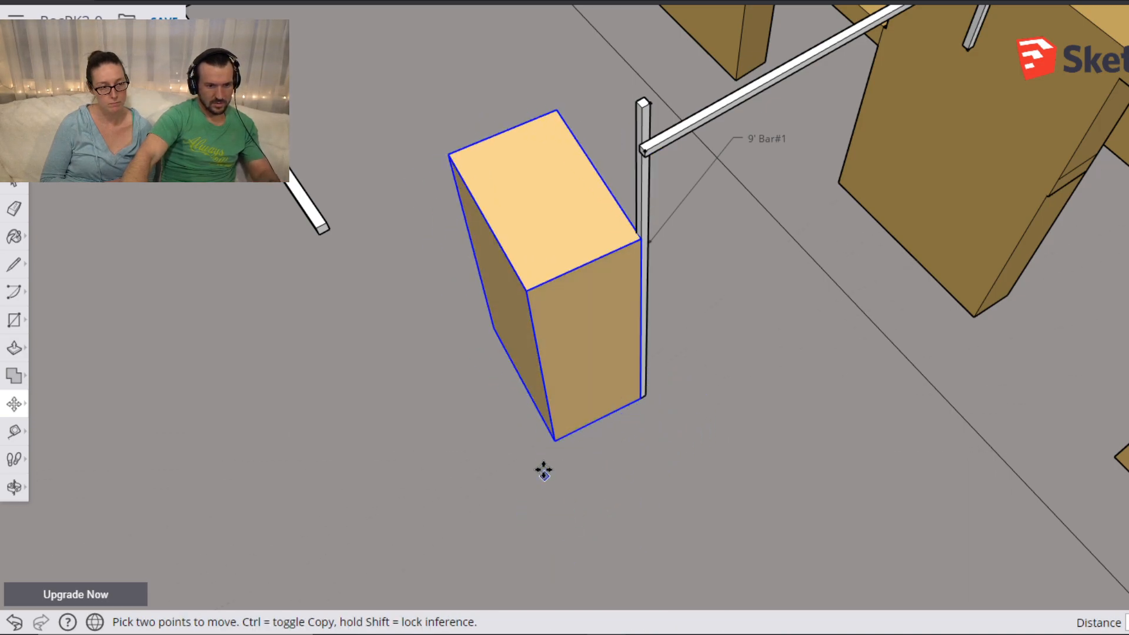
Move the box onto the corner of the wooden platform and rotate it into line with the platform's edge.
{"action": "middle_click_drag", "start_coordinate": [787, 525], "coordinate": [463, 460], "text": "shift"}
{"action": "left_click", "coordinate": [362, 390]}
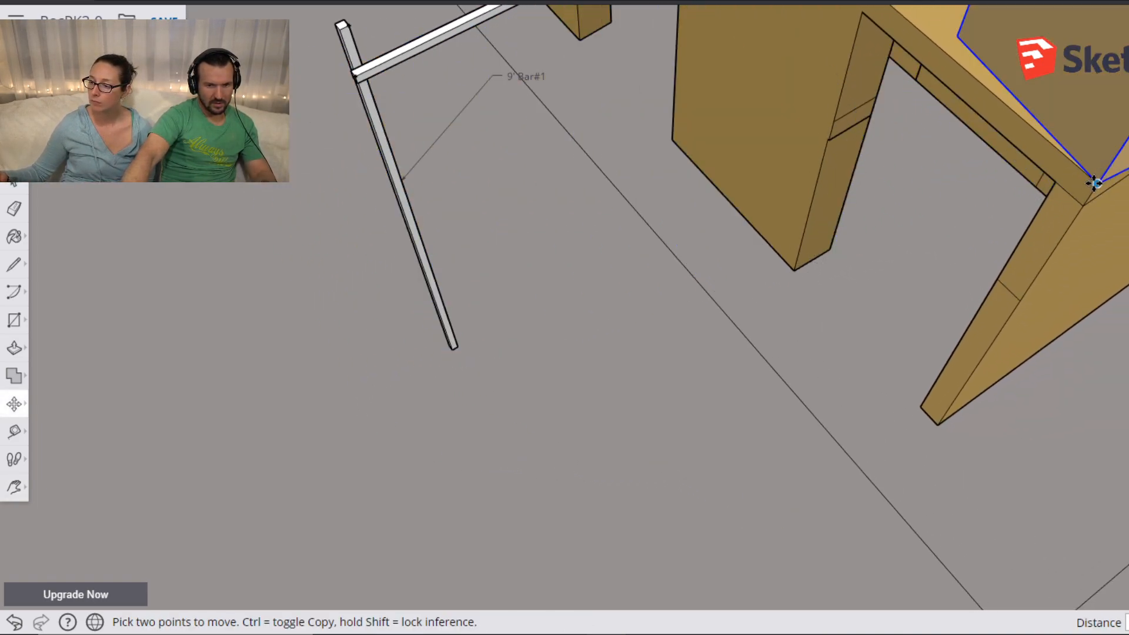
{"action": "key", "text": "q"}
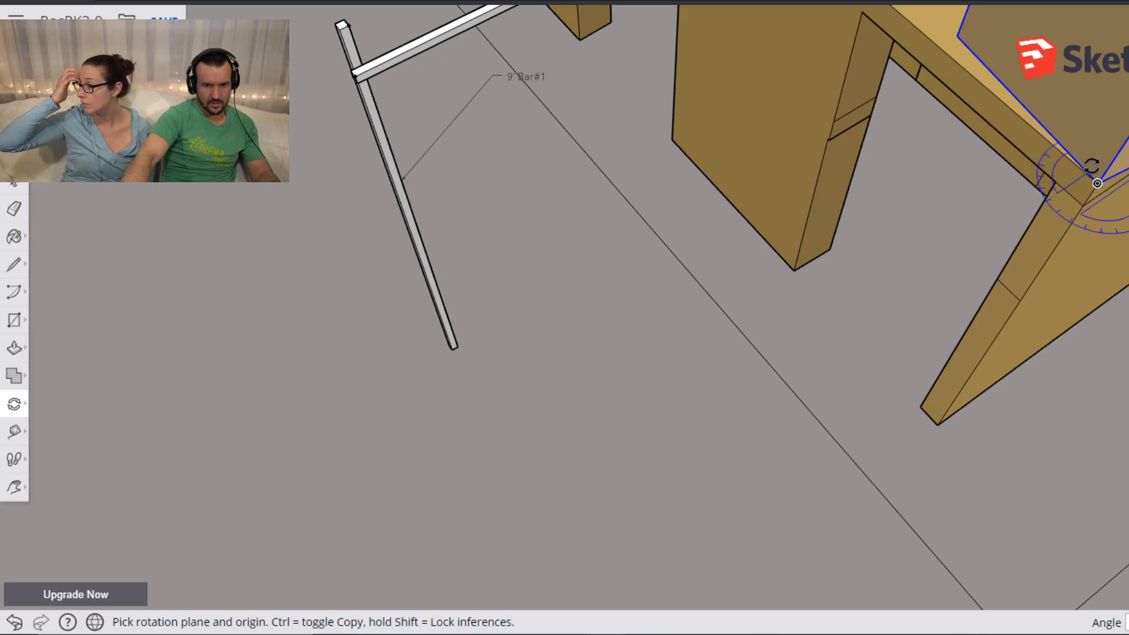
{"action": "left_click", "coordinate": [1095, 176]}
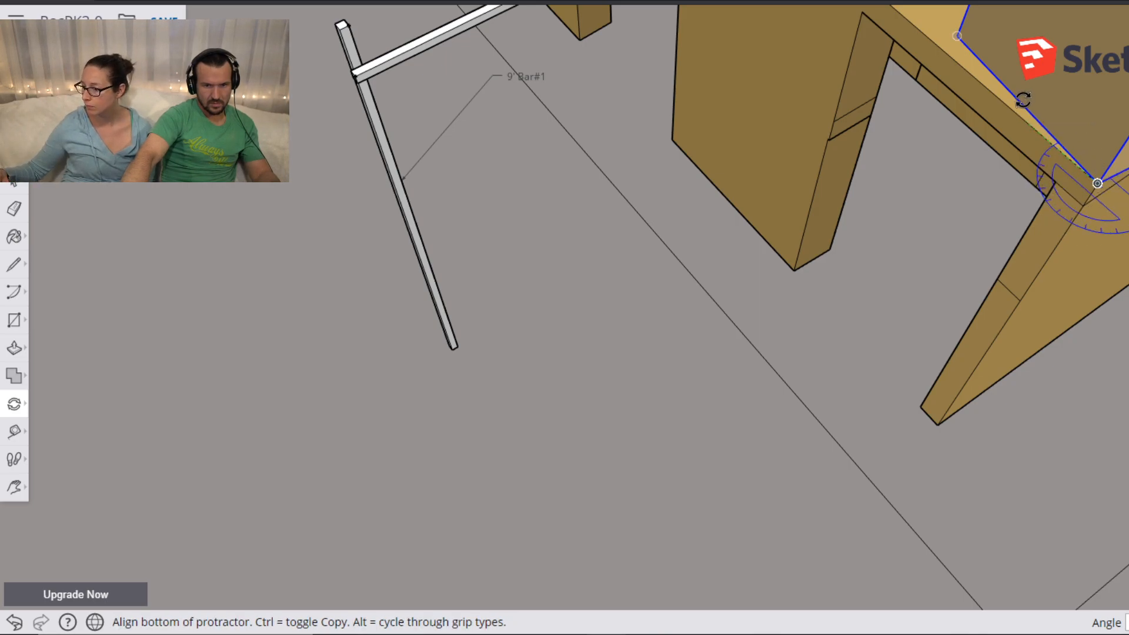
{"action": "left_click", "coordinate": [943, 49]}
{"action": "middle_click_drag", "start_coordinate": [987, 143], "coordinate": [865, 177]}
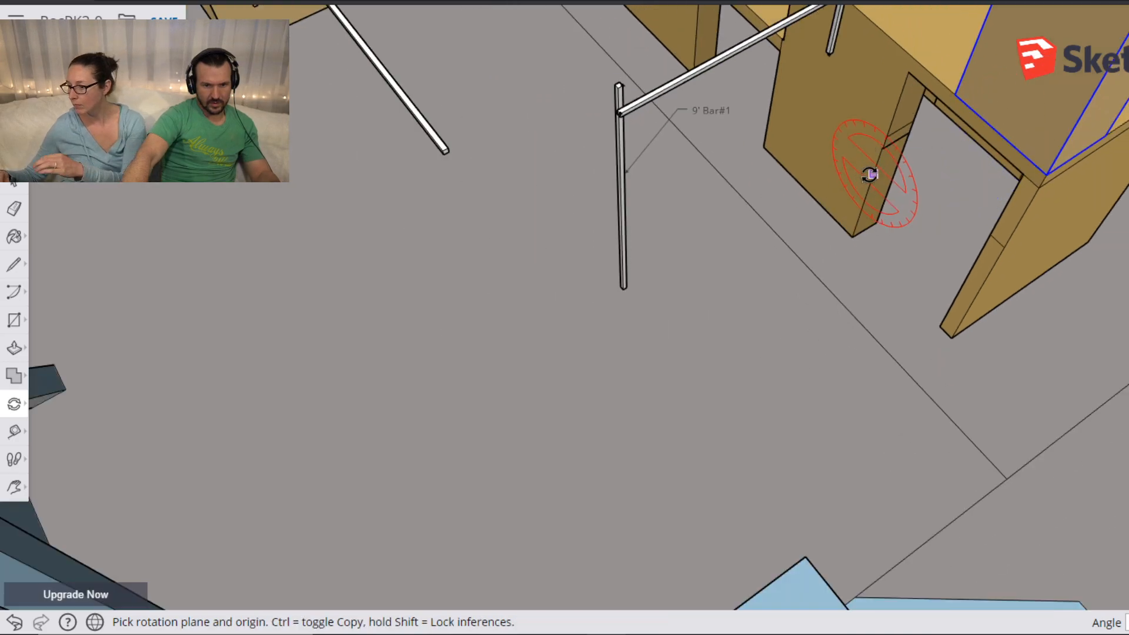
Move the aligned box from the platform corner back to the floor beside the 9' bar.
{"action": "key", "text": "m"}
{"action": "left_click", "coordinate": [1047, 172]}
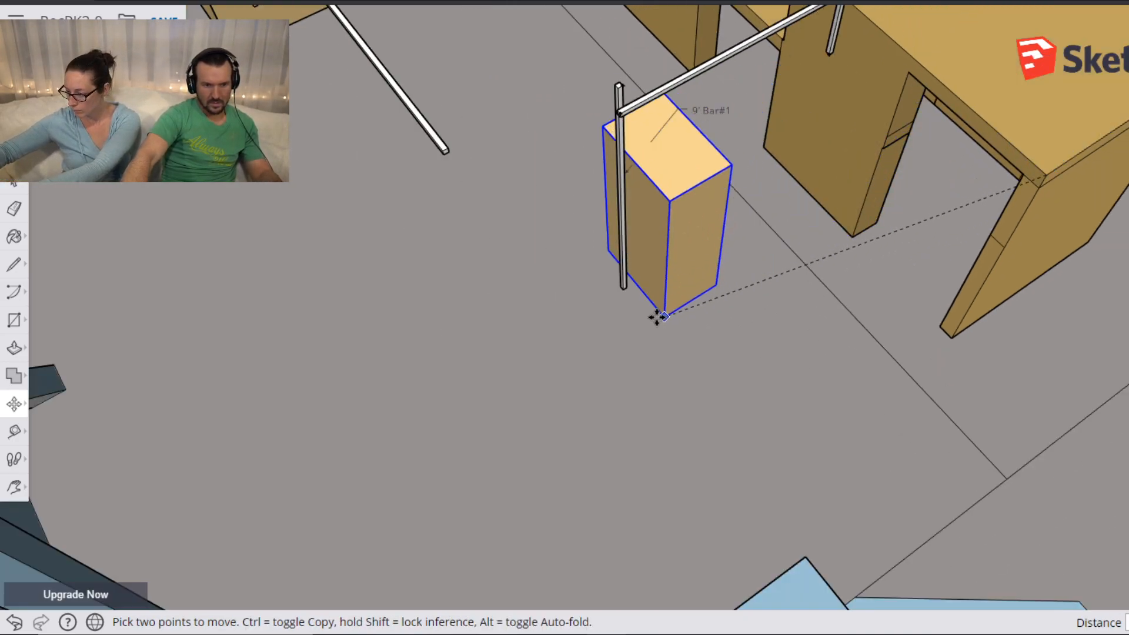
{"action": "left_click", "coordinate": [548, 340]}
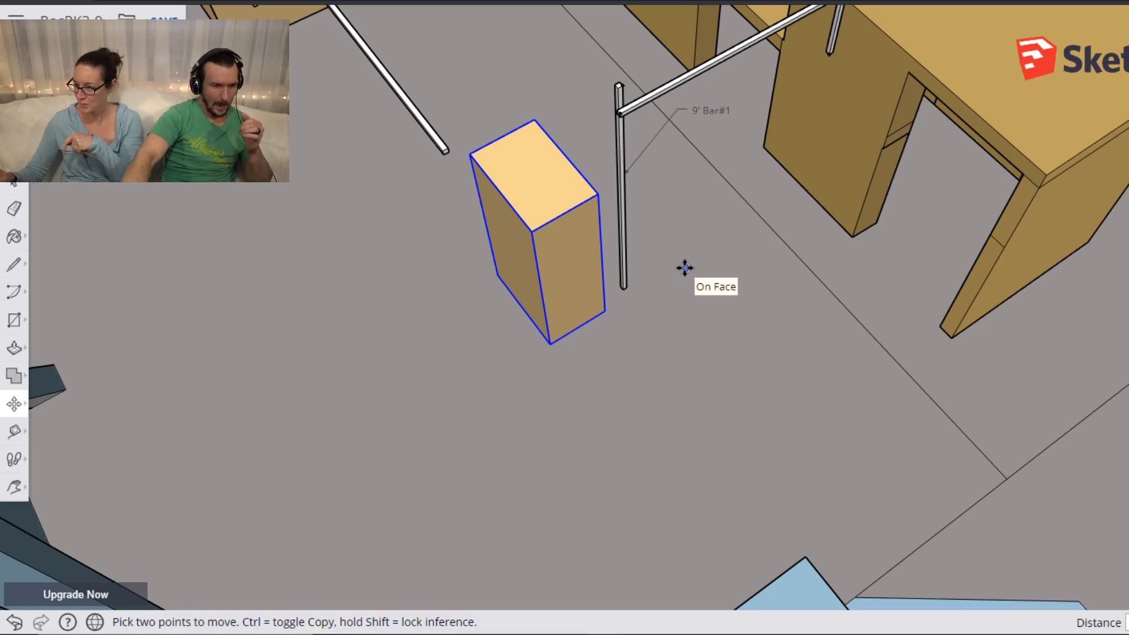
Tip the tall box a quarter turn about its bottom edge so it lies lengthwise on the floor.
{"action": "key", "text": "o"}
{"action": "left_click_drag", "start_coordinate": [653, 269], "coordinate": [852, 228]}
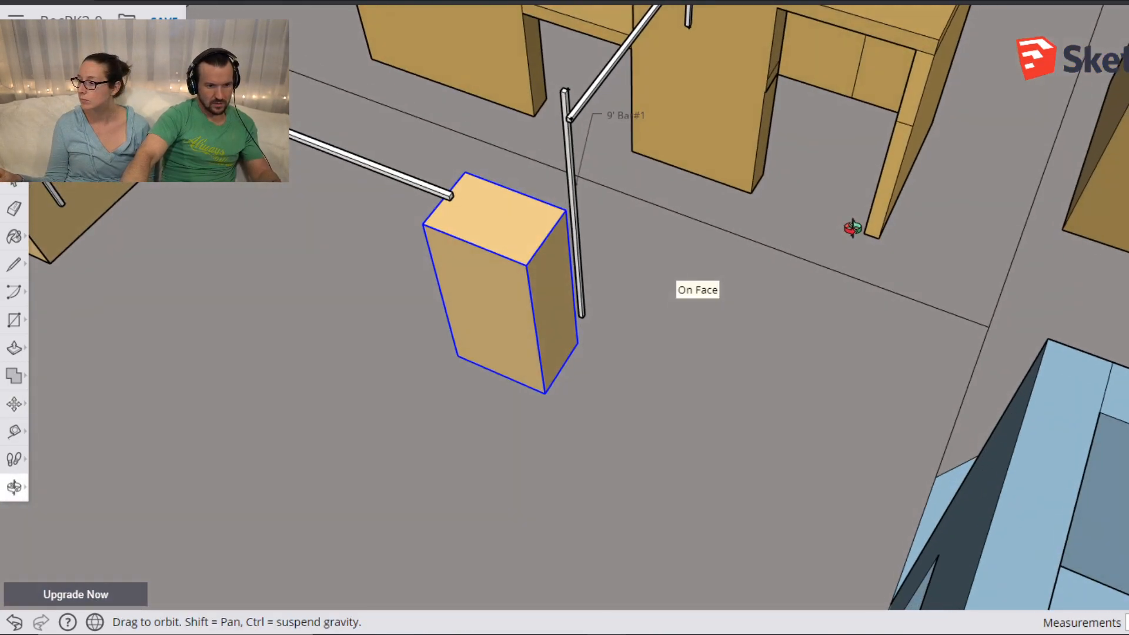
{"action": "key", "text": "q"}
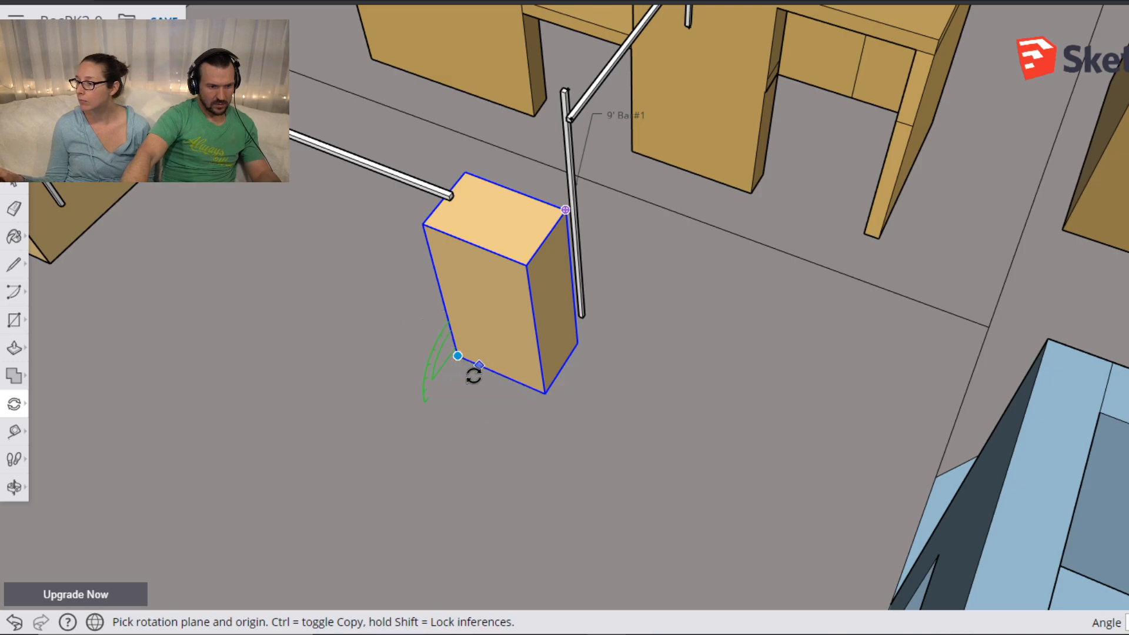
{"action": "left_click", "coordinate": [447, 360]}
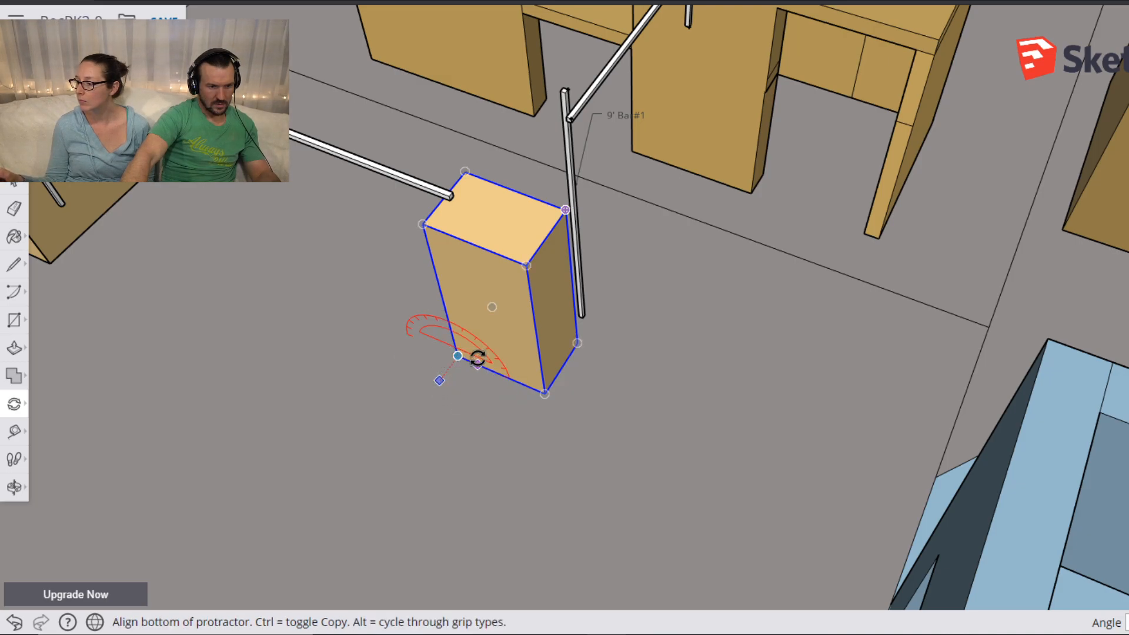
{"action": "left_click", "coordinate": [544, 394]}
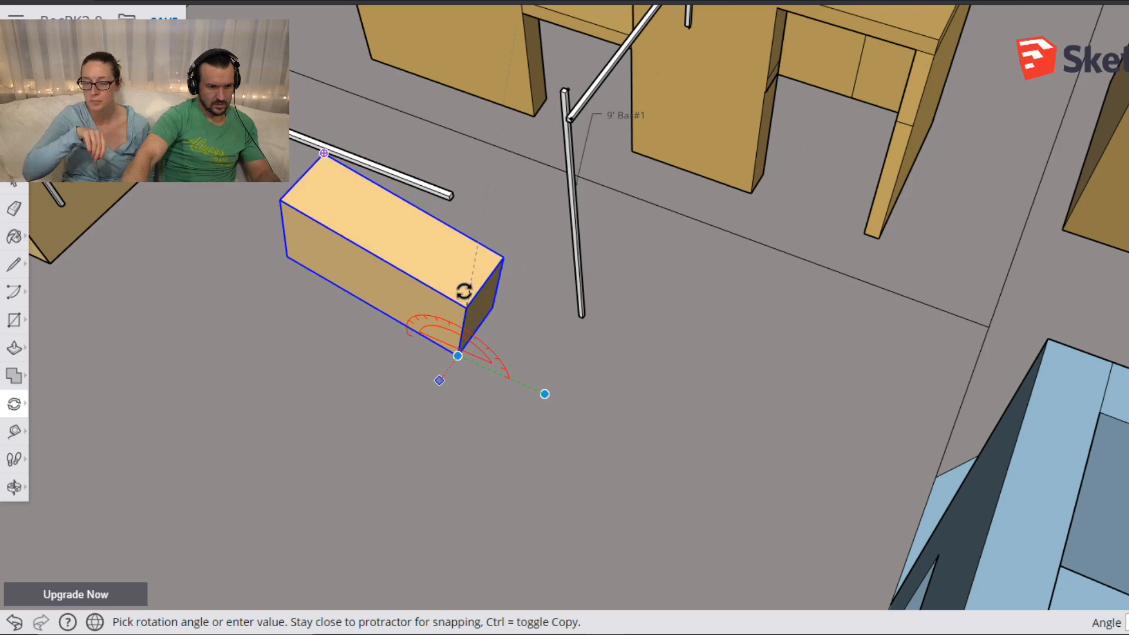
{"action": "left_click", "coordinate": [435, 264]}
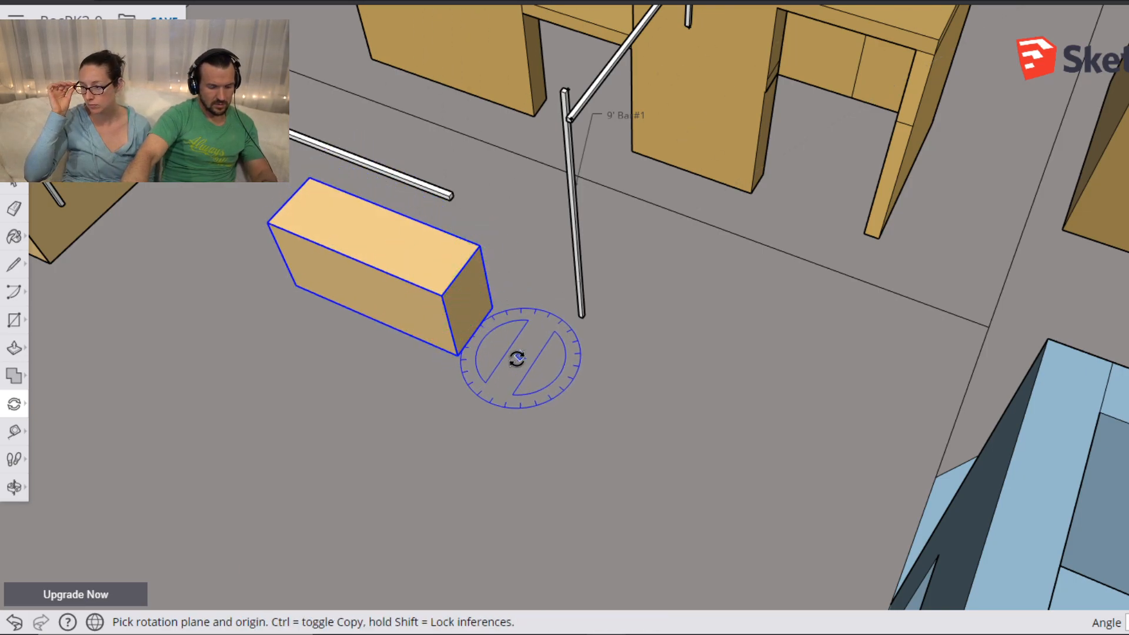
Move the lying box to the base of the 9' bar and snap its long side to the post's face.
{"action": "key", "text": "m"}
{"action": "left_click", "coordinate": [457, 356]}
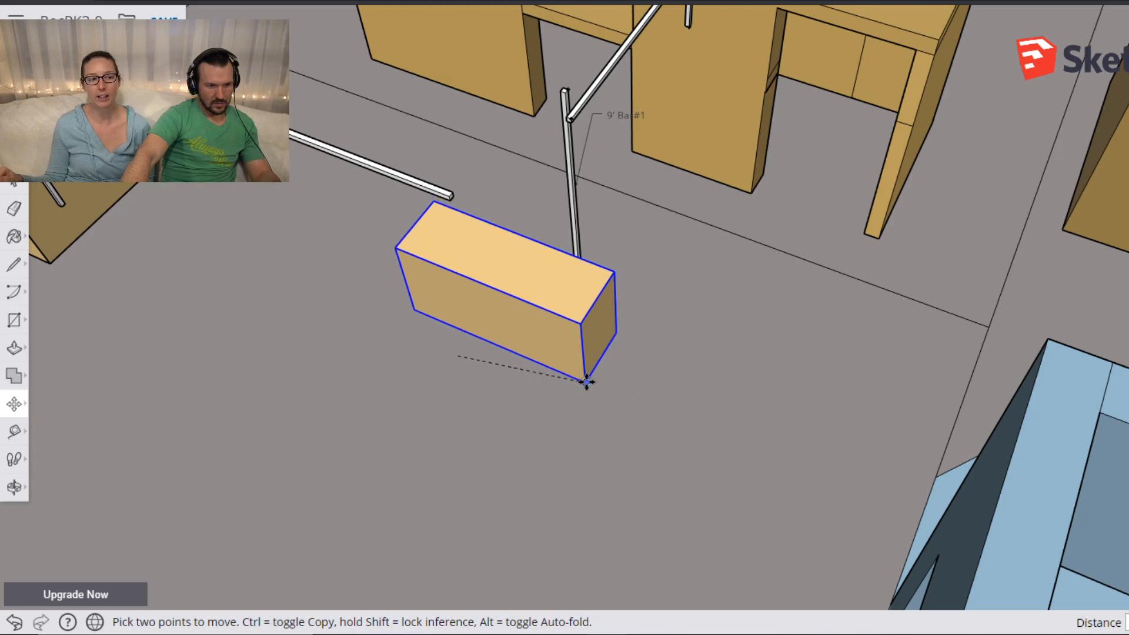
{"action": "left_click", "coordinate": [594, 382]}
{"action": "middle_click_drag", "start_coordinate": [832, 228], "coordinate": [739, 275]}
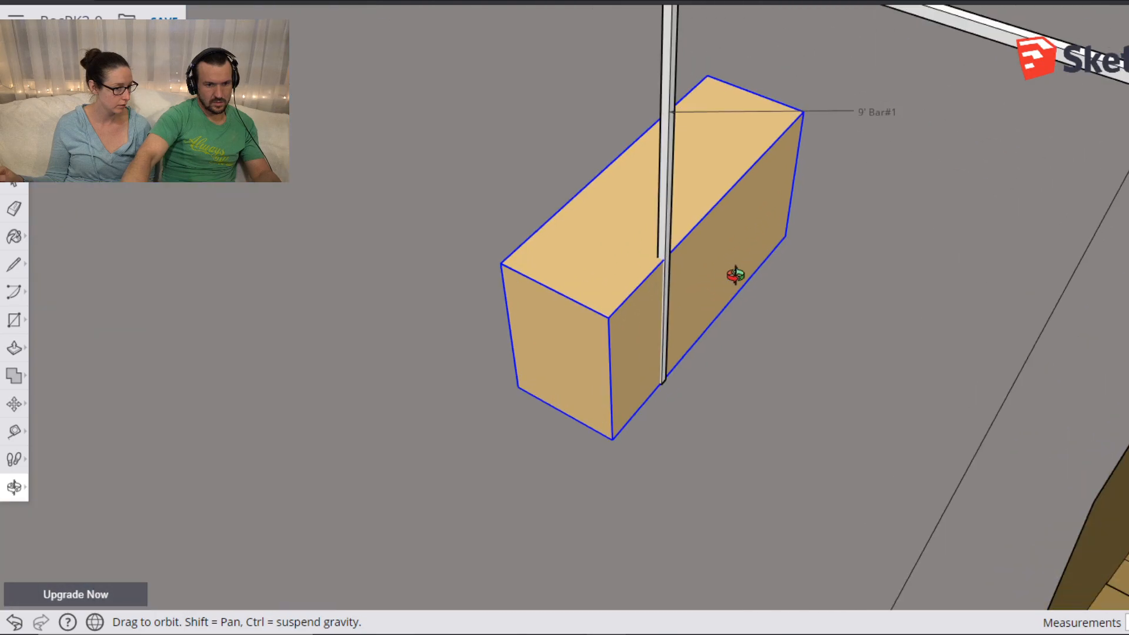
{"action": "scroll", "coordinate": [739, 275], "scroll_direction": "up", "scroll_amount": 6}
{"action": "key", "text": "m"}
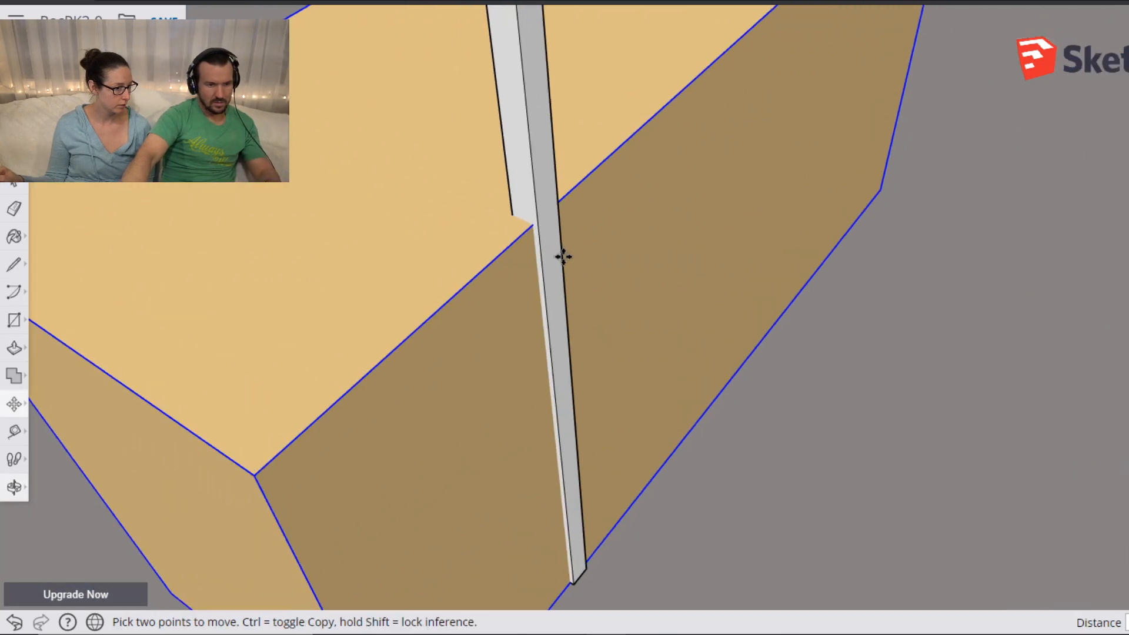
{"action": "left_click", "coordinate": [528, 226]}
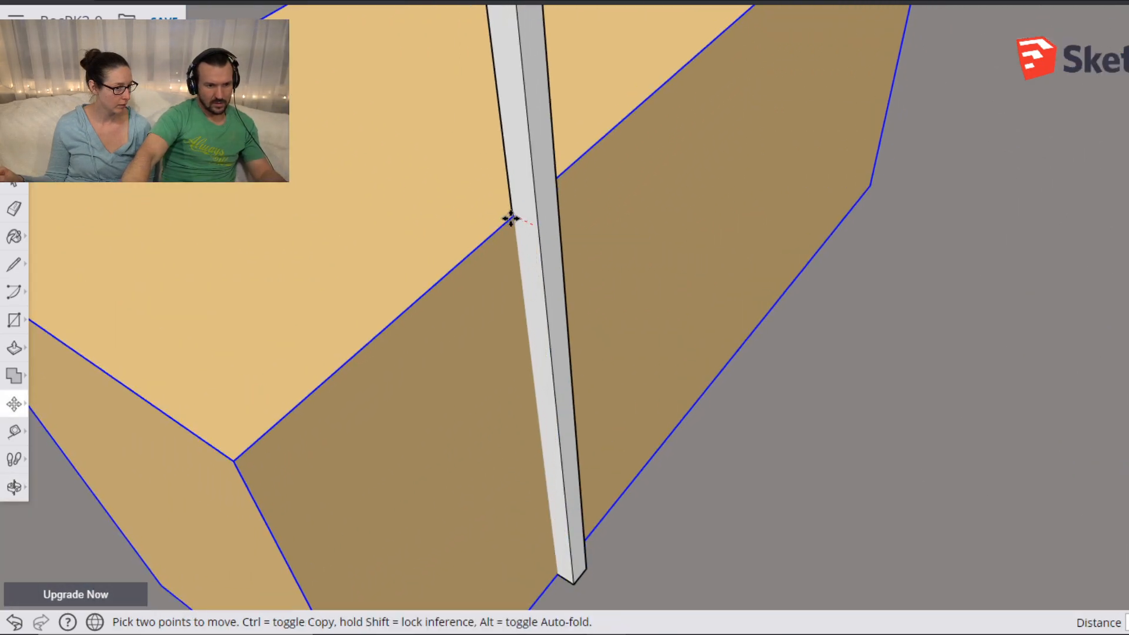
{"action": "scroll", "coordinate": [544, 248], "scroll_direction": "down", "scroll_amount": 10}
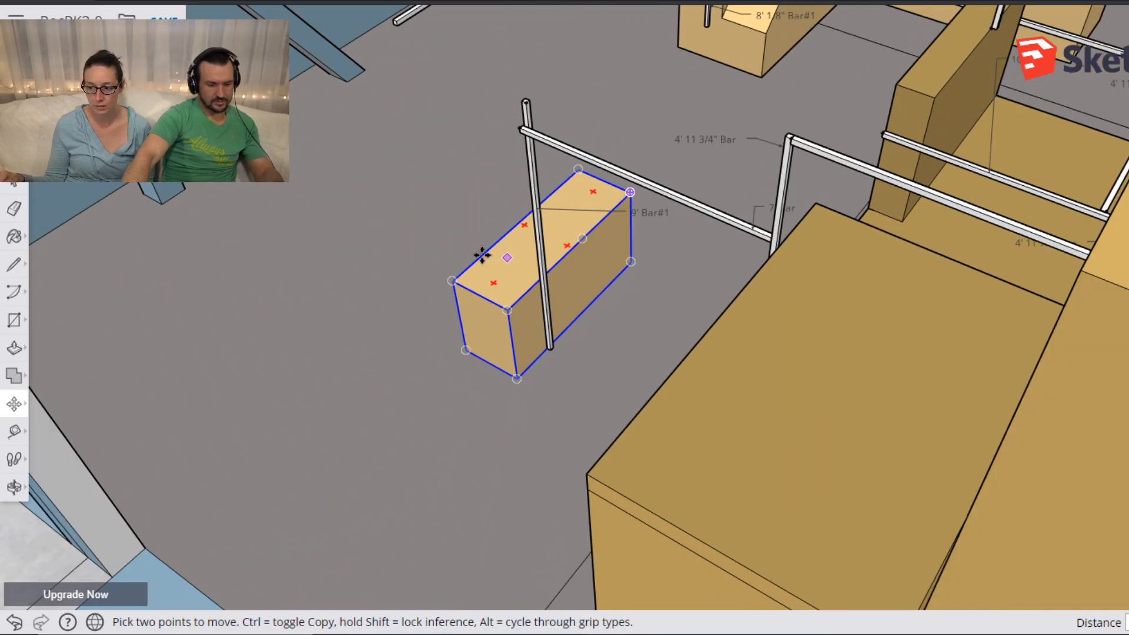
Move the long horizontal bar near the box so its end sits at the side edge of the large upright panel.
{"action": "key", "text": "o"}
{"action": "left_click_drag", "start_coordinate": [398, 221], "coordinate": [767, 209]}
{"action": "left_click_drag", "start_coordinate": [768, 224], "coordinate": [970, 189]}
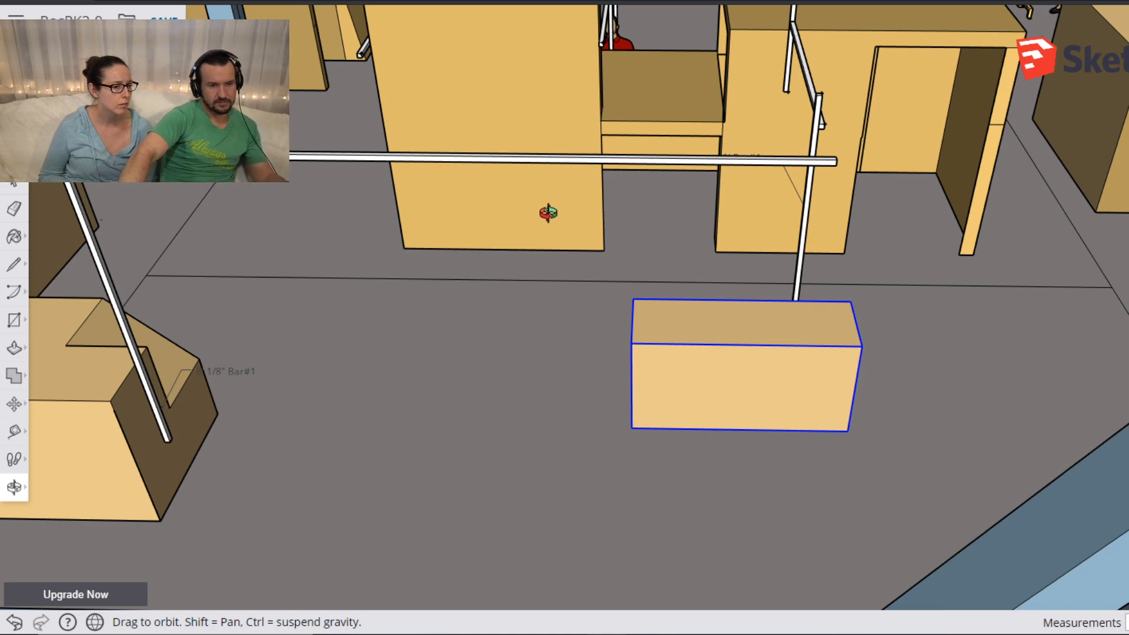
{"action": "key", "text": "space"}
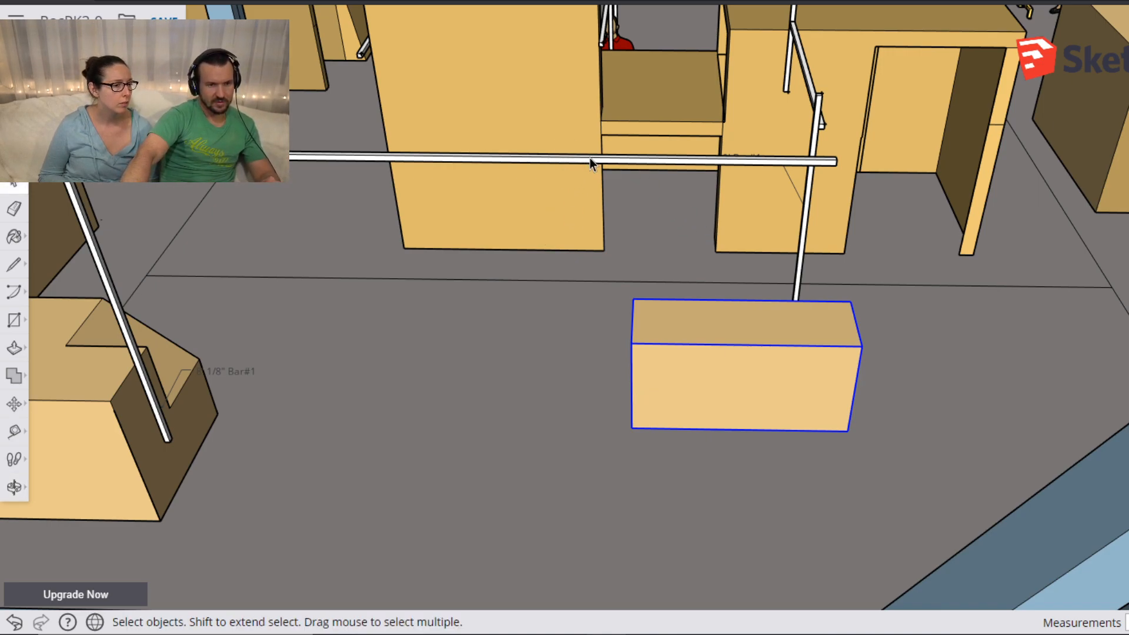
{"action": "left_click", "coordinate": [590, 159]}
{"action": "key", "text": "m"}
{"action": "left_click", "coordinate": [834, 165]}
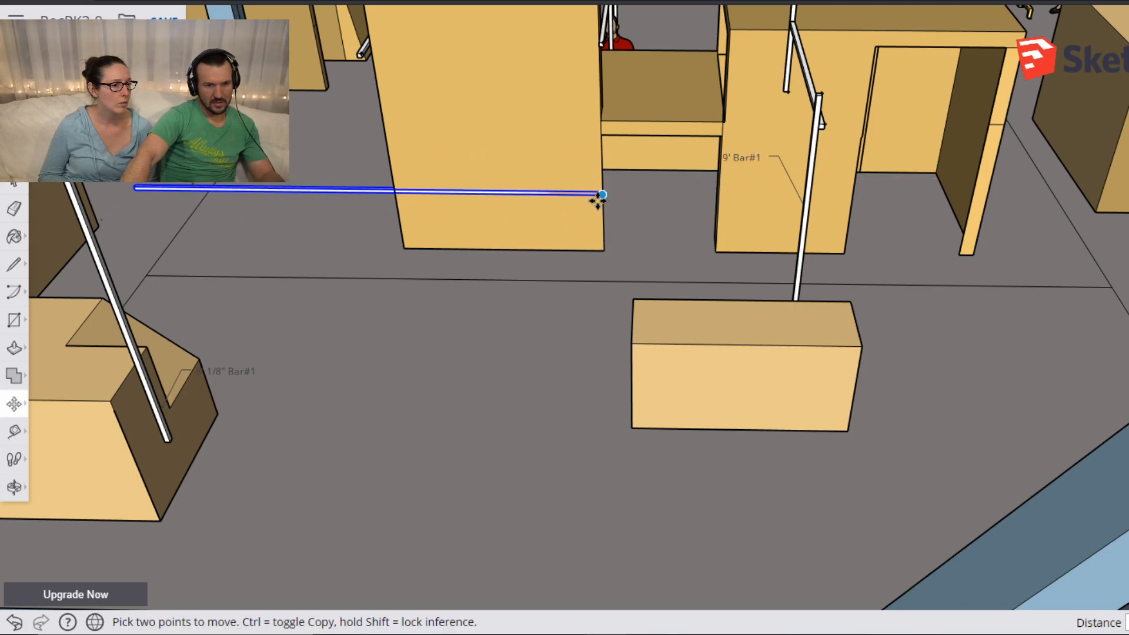
Rotate the bar a quarter turn horizontally about its end, perpendicular to the panel, and shift its corner to the panel's edge.
{"action": "scroll", "coordinate": [597, 203], "scroll_direction": "up", "scroll_amount": 6}
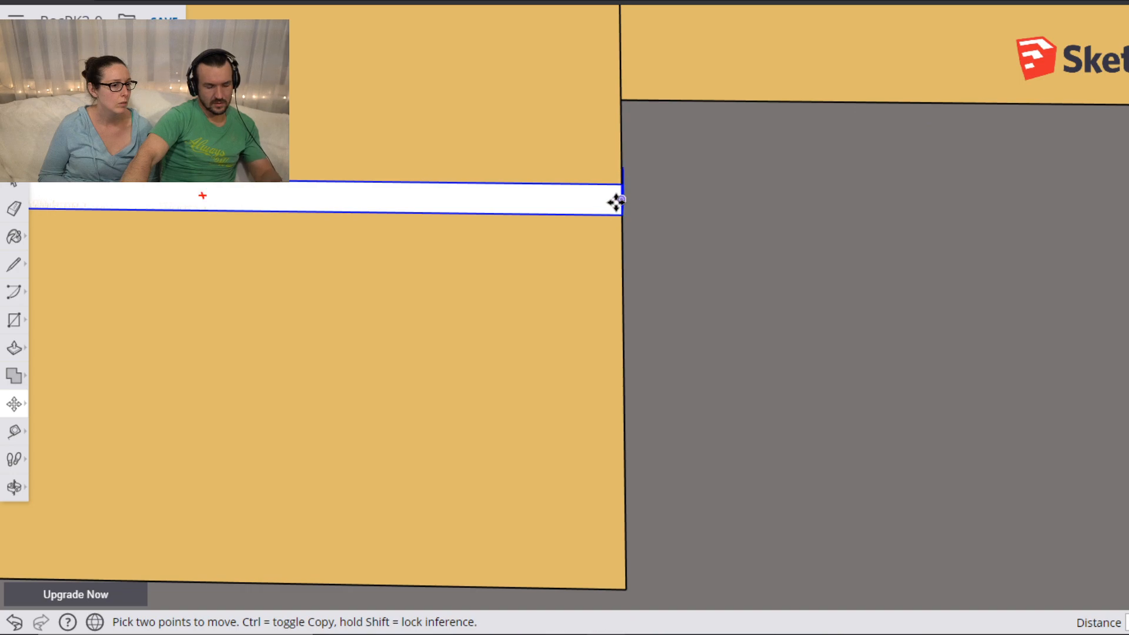
{"action": "middle_click_drag", "start_coordinate": [653, 212], "coordinate": [555, 243]}
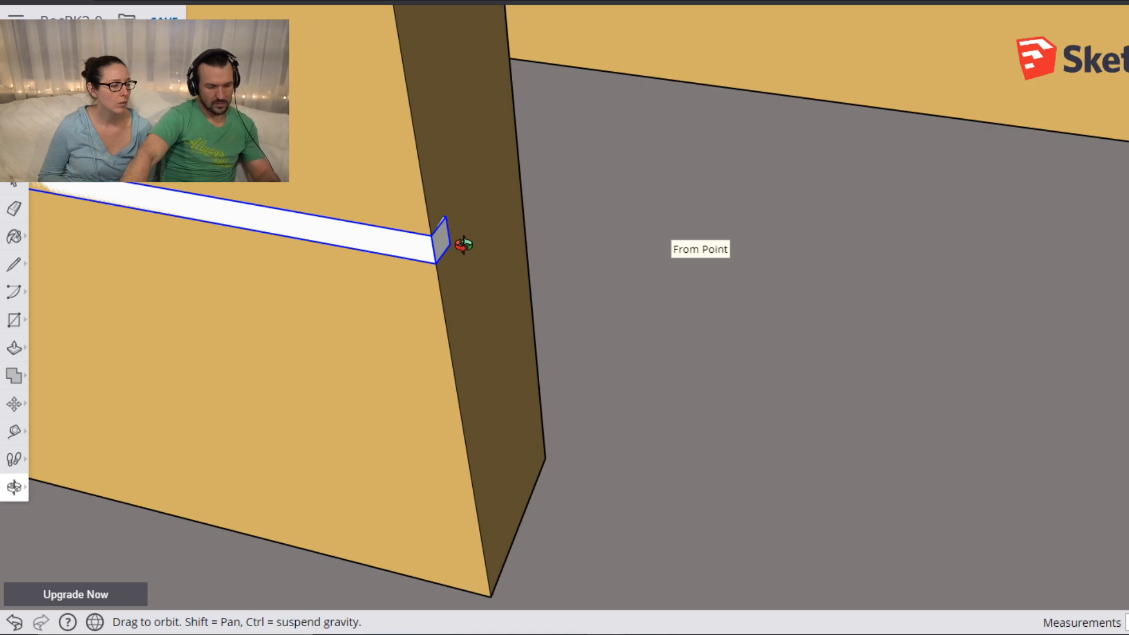
{"action": "key", "text": "q"}
{"action": "left_click", "coordinate": [431, 235]}
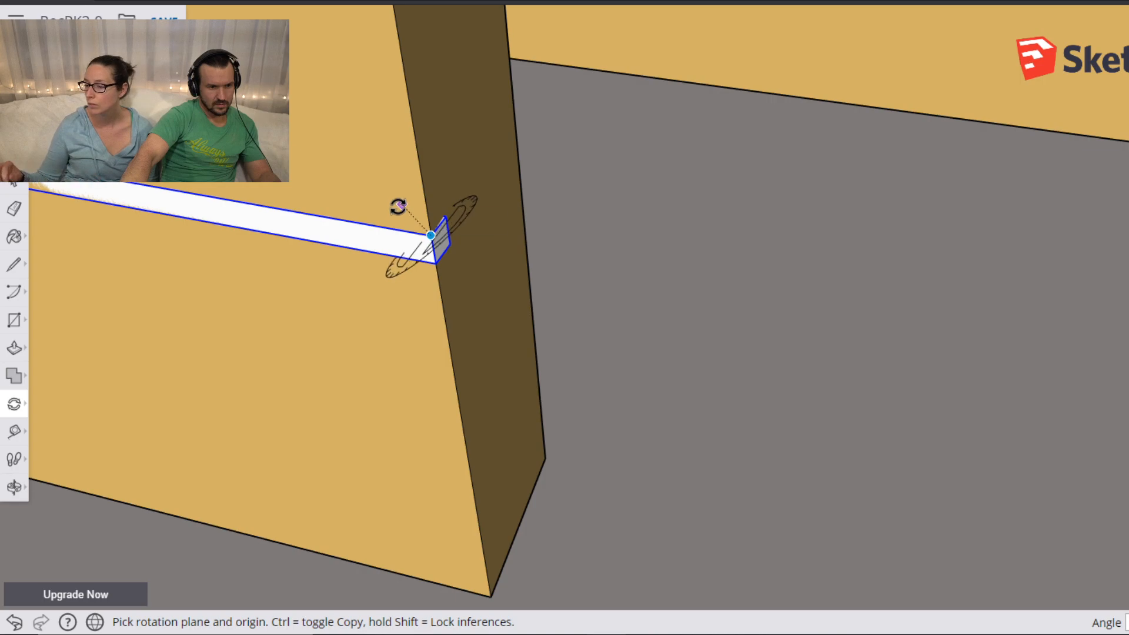
{"action": "left_click_drag", "start_coordinate": [418, 219], "coordinate": [378, 224]}
{"action": "left_click", "coordinate": [378, 224]}
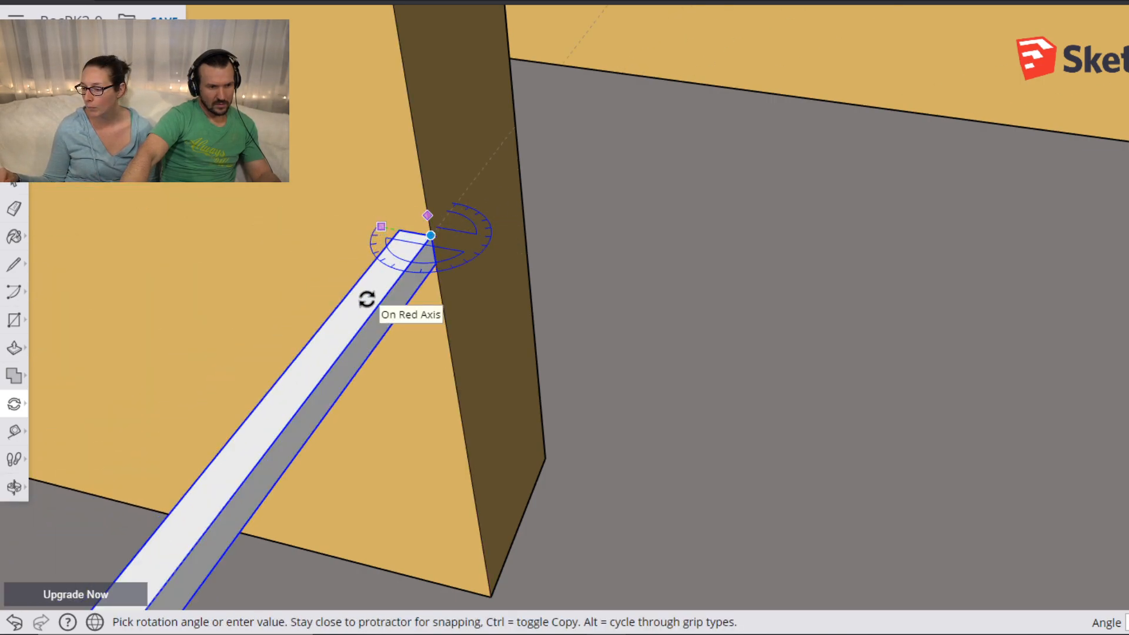
{"action": "key", "text": "Escape"}
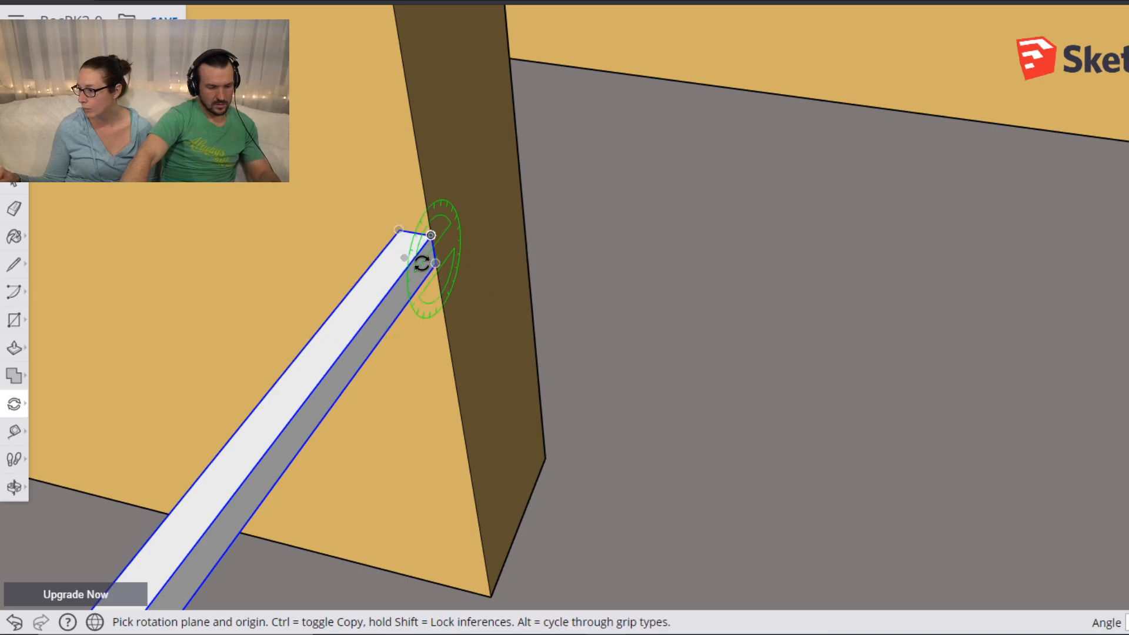
{"action": "key", "text": "m"}
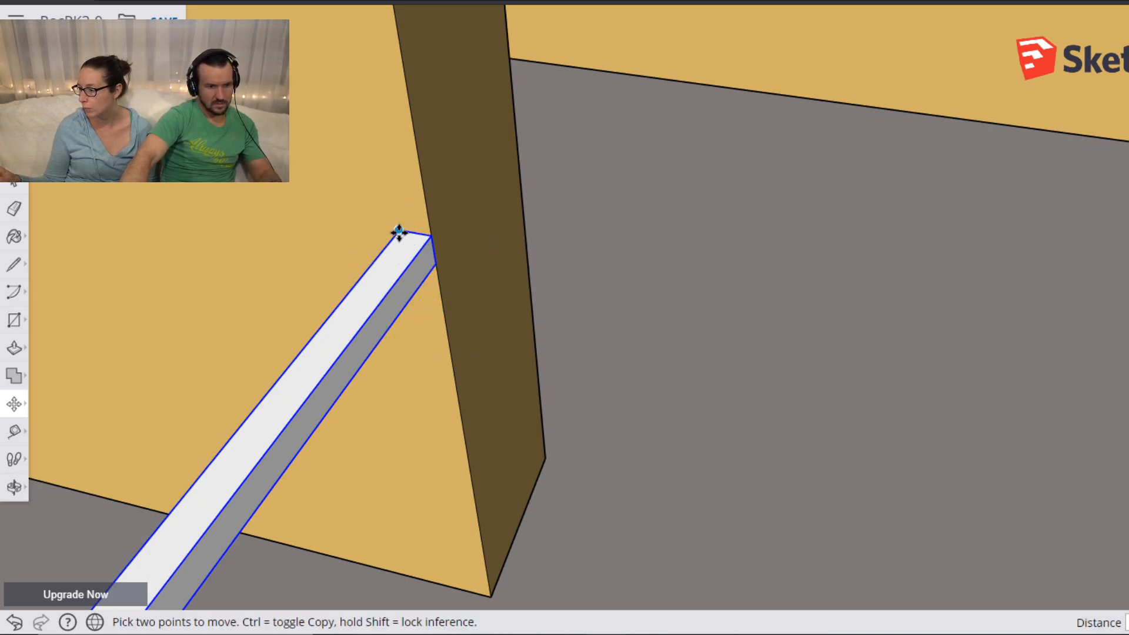
{"action": "left_click", "coordinate": [394, 229]}
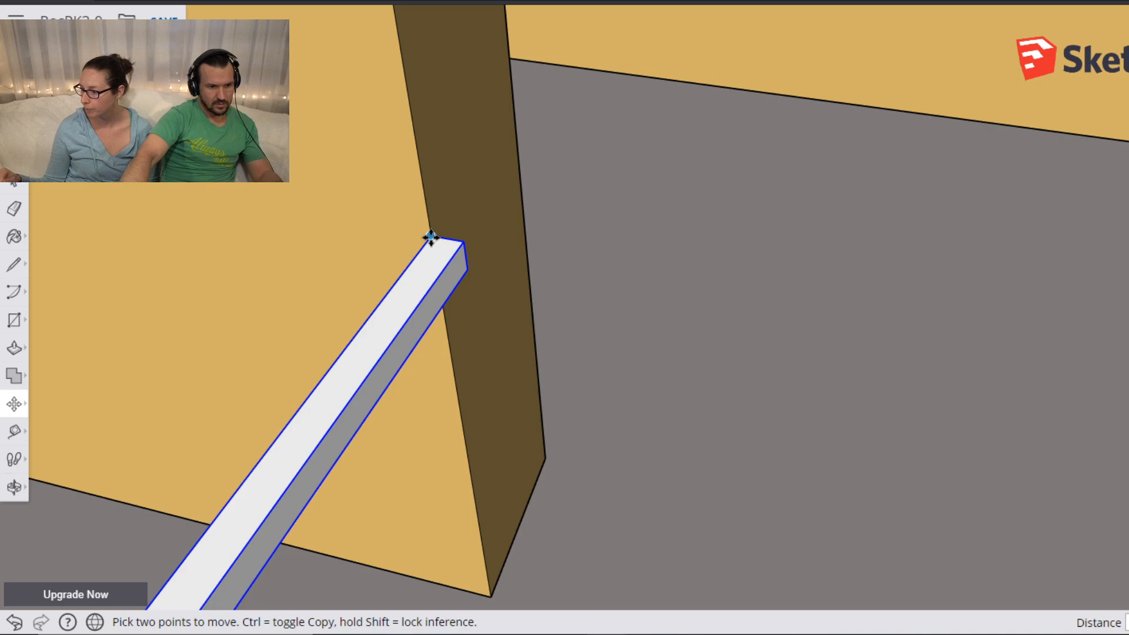
Slide the 16' bar lengthwise so its end corner meets the far vertical edge of the upright panel's narrow side.
{"action": "left_click", "coordinate": [430, 236]}
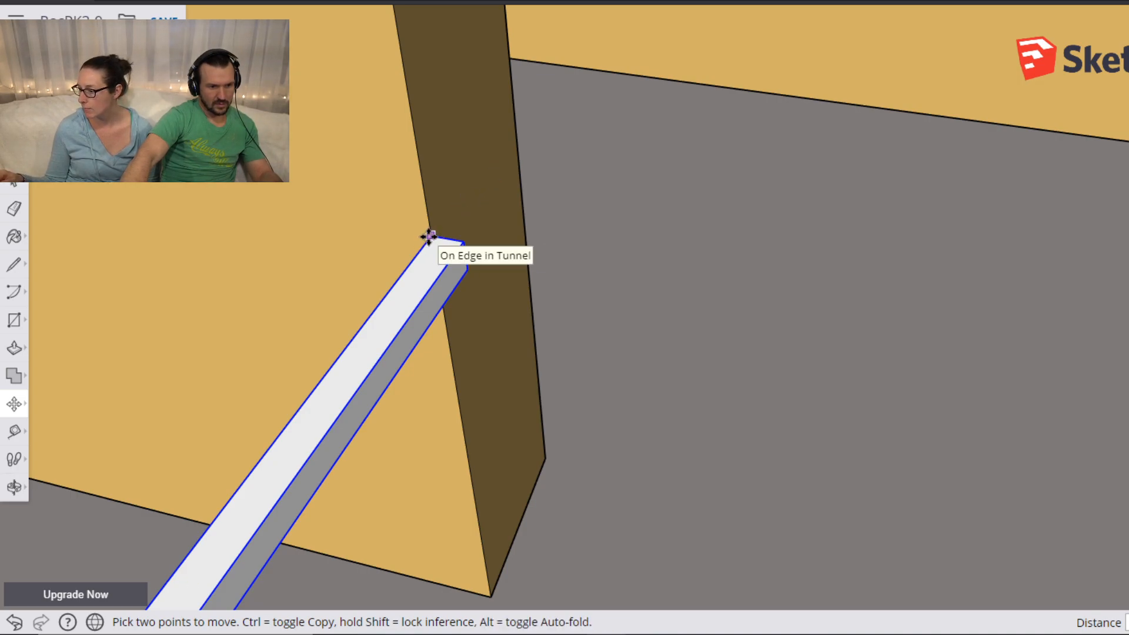
{"action": "left_click", "coordinate": [430, 235]}
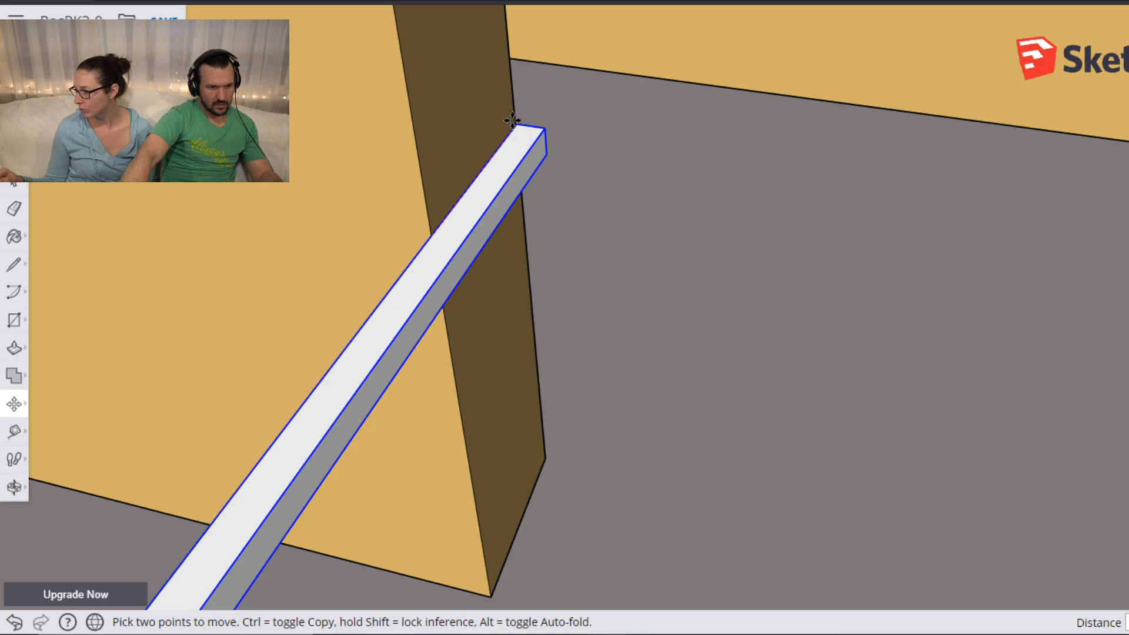
{"action": "scroll", "coordinate": [477, 255], "scroll_direction": "down", "scroll_amount": 10}
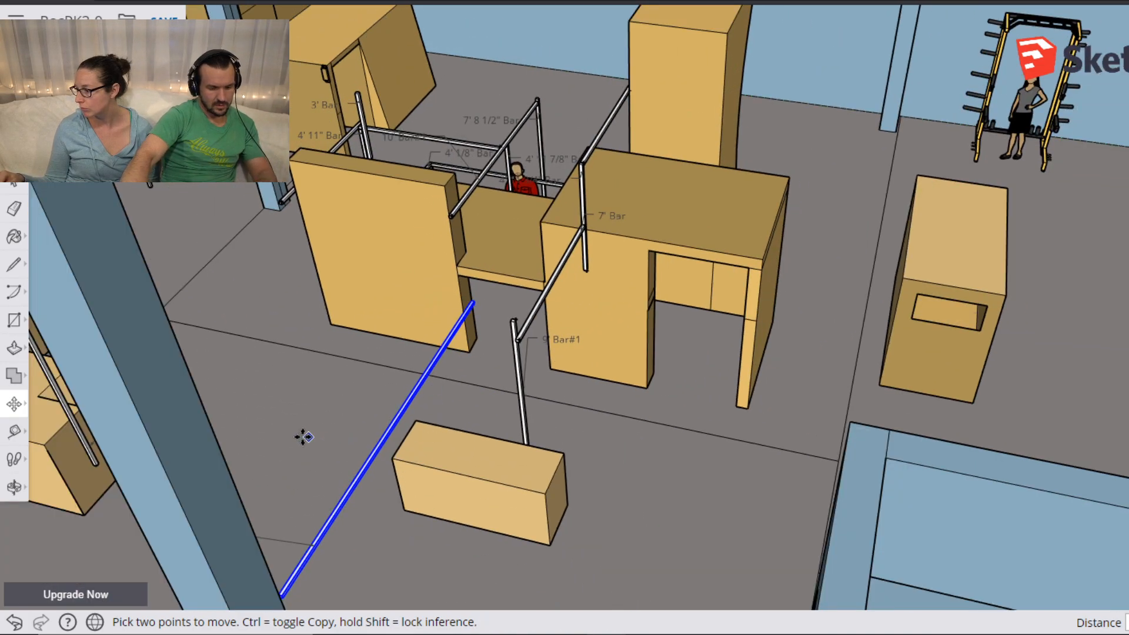
{"action": "mouse_move", "coordinate": [302, 436]}
{"action": "middle_mouse_down"}
{"action": "mouse_move", "coordinate": [740, 353]}
{"action": "mouse_move", "coordinate": [626, 408]}
{"action": "mouse_move", "coordinate": [386, 488]}
{"action": "mouse_move", "coordinate": [390, 520]}
{"action": "middle_mouse_up"}
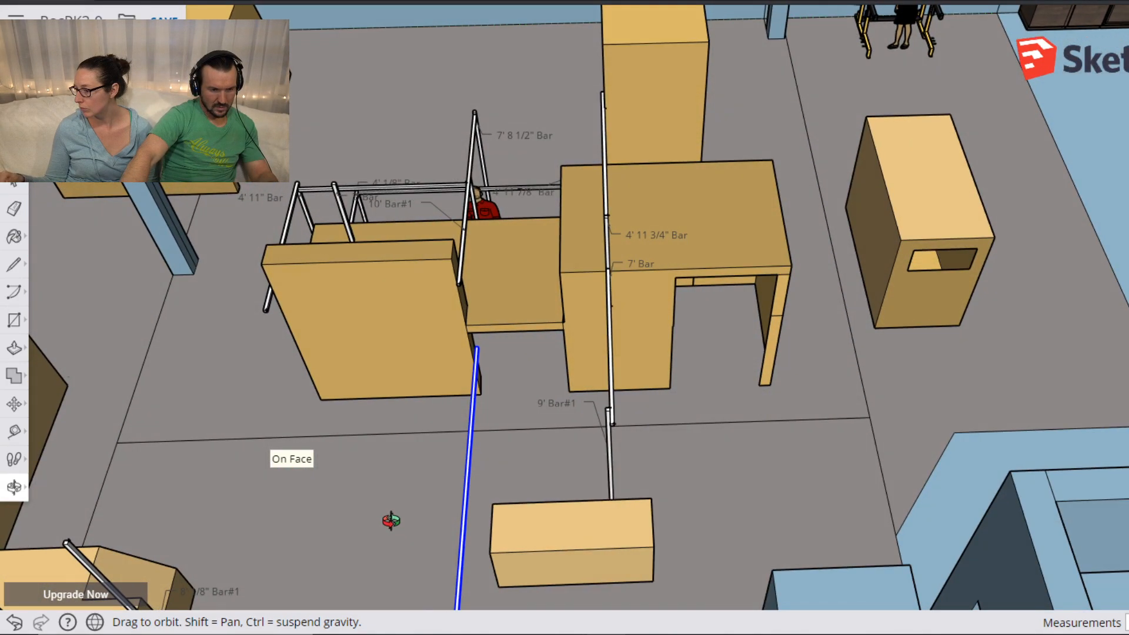
Move the lying box along the green axis until its end is just past the base of the 9' bar.
{"action": "scroll", "coordinate": [585, 529], "scroll_direction": "up", "scroll_amount": 3}
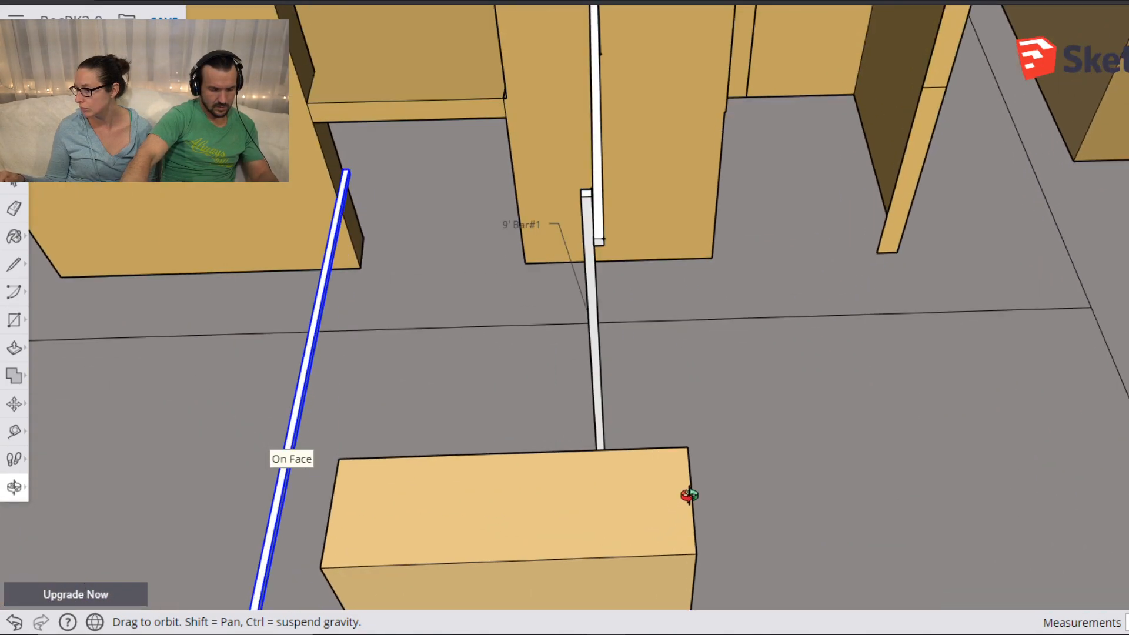
{"action": "key", "text": "space"}
{"action": "left_click", "coordinate": [641, 499]}
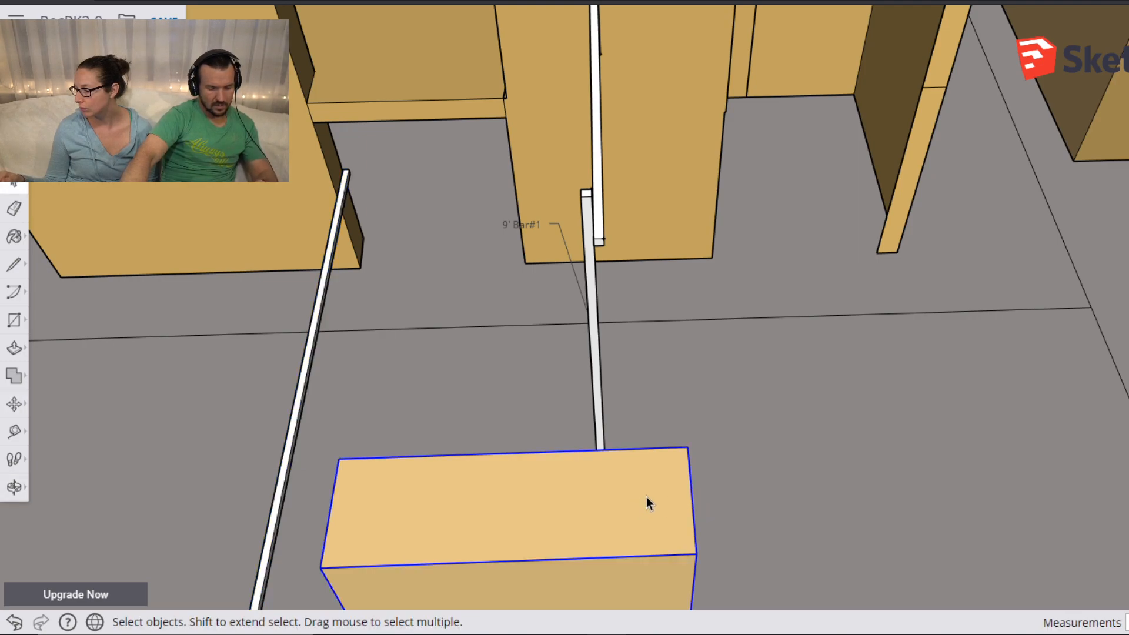
{"action": "key", "text": "m"}
{"action": "left_click", "coordinate": [684, 447]}
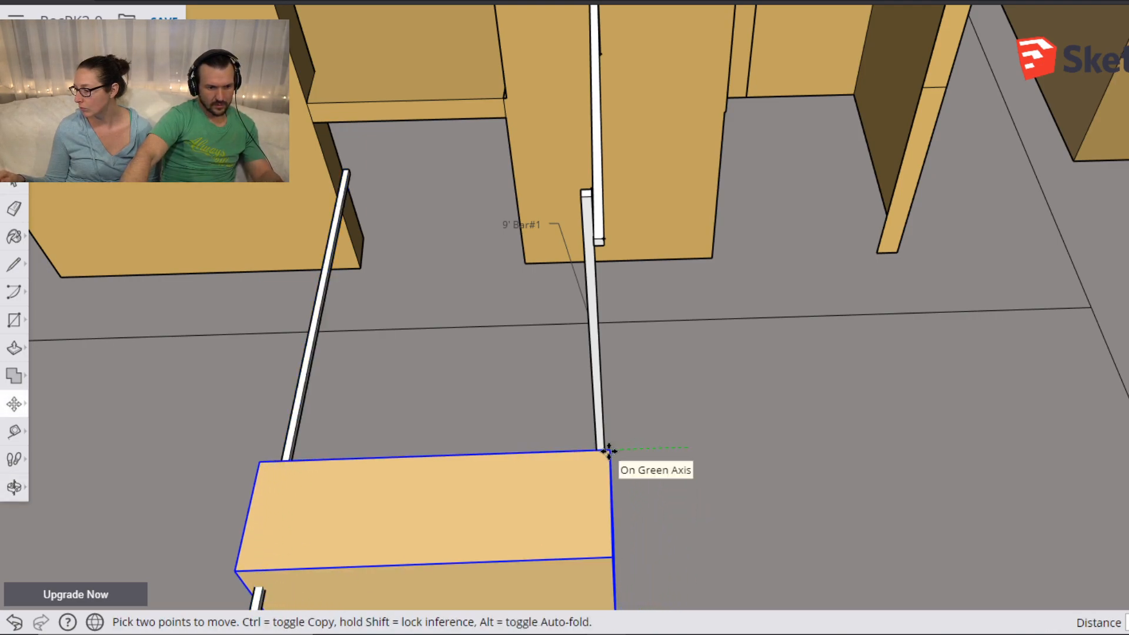
{"action": "left_click", "coordinate": [620, 451]}
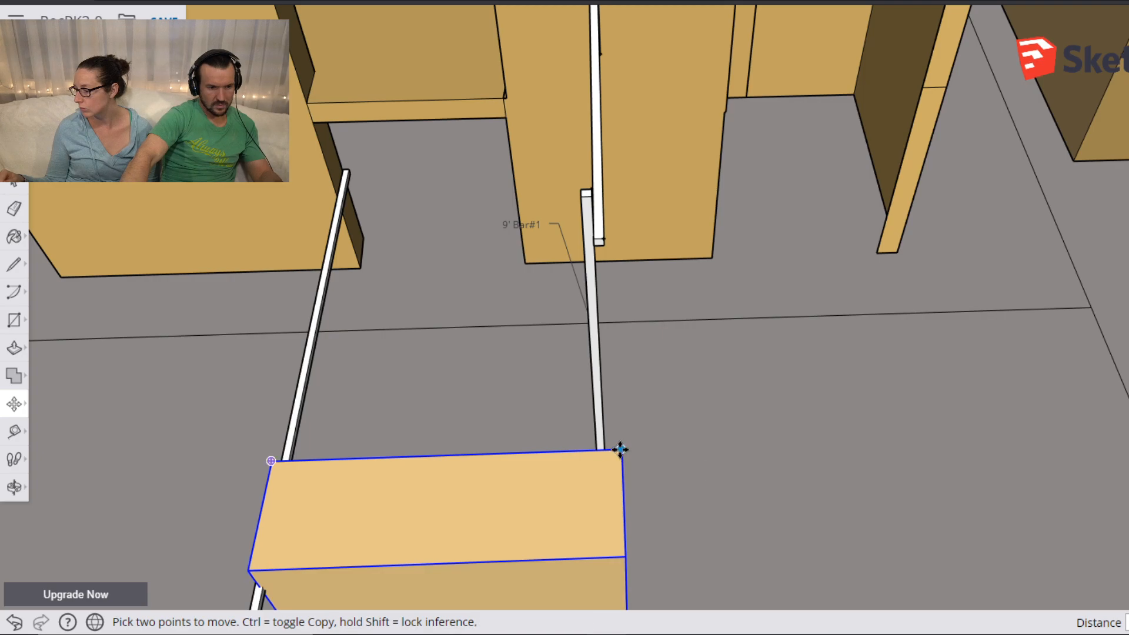
Adjust the lying box's position along its length so its other end sits flush against the 16' bar.
{"action": "key", "text": "o"}
{"action": "left_click_drag", "start_coordinate": [302, 473], "coordinate": [1055, 418]}
{"action": "left_click_drag", "start_coordinate": [995, 462], "coordinate": [1061, 417]}
{"action": "key", "text": "m"}
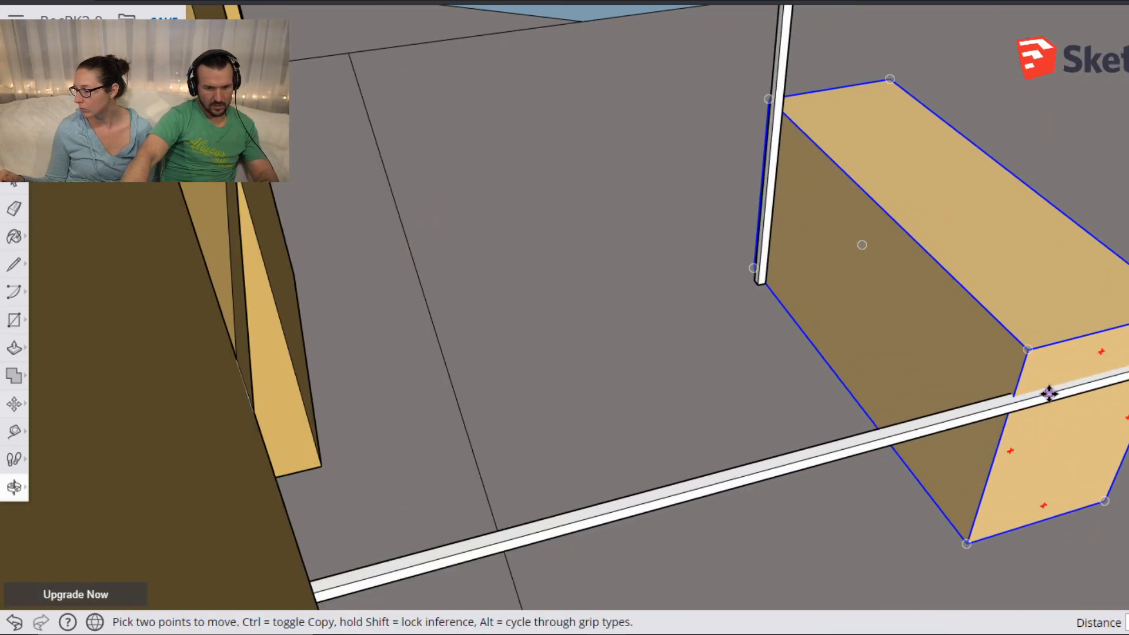
{"action": "scroll", "coordinate": [1019, 400], "scroll_direction": "up", "scroll_amount": 2}
{"action": "left_click", "coordinate": [1004, 391]}
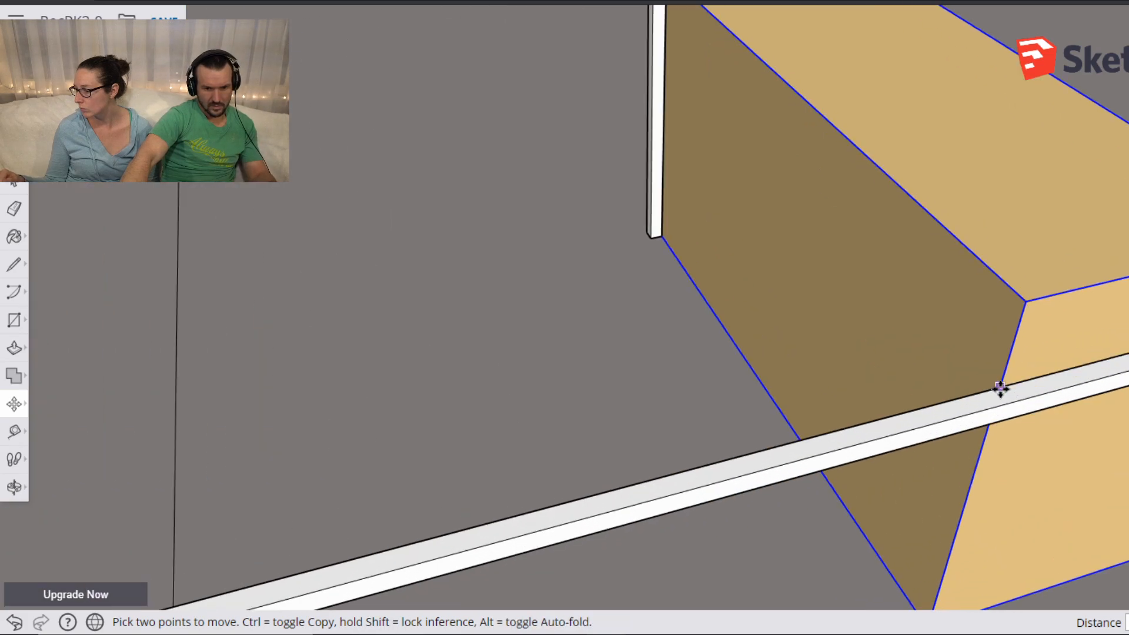
{"action": "scroll", "coordinate": [999, 326], "scroll_direction": "down", "scroll_amount": 3}
{"action": "middle_click_drag", "start_coordinate": [1002, 327], "coordinate": [899, 266]}
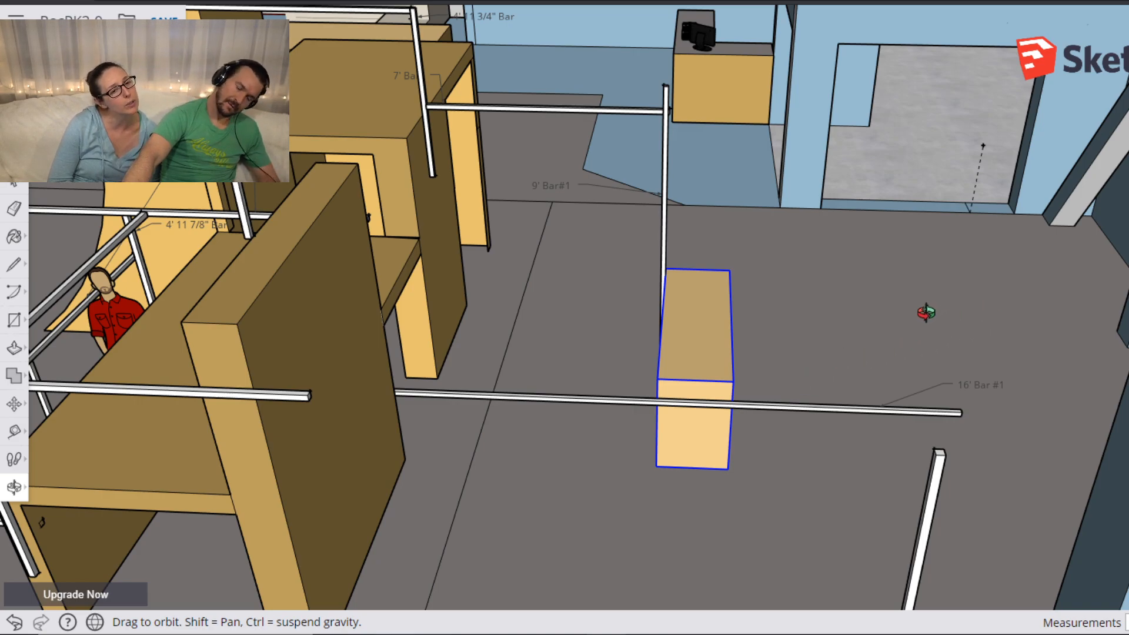
Examine the relocated box and 16' bar in relation to the columns, walls and other obstacles across the gym.
{"action": "left_click_drag", "start_coordinate": [960, 265], "coordinate": [350, 466]}
{"action": "left_click_drag", "start_coordinate": [734, 281], "coordinate": [633, 378]}
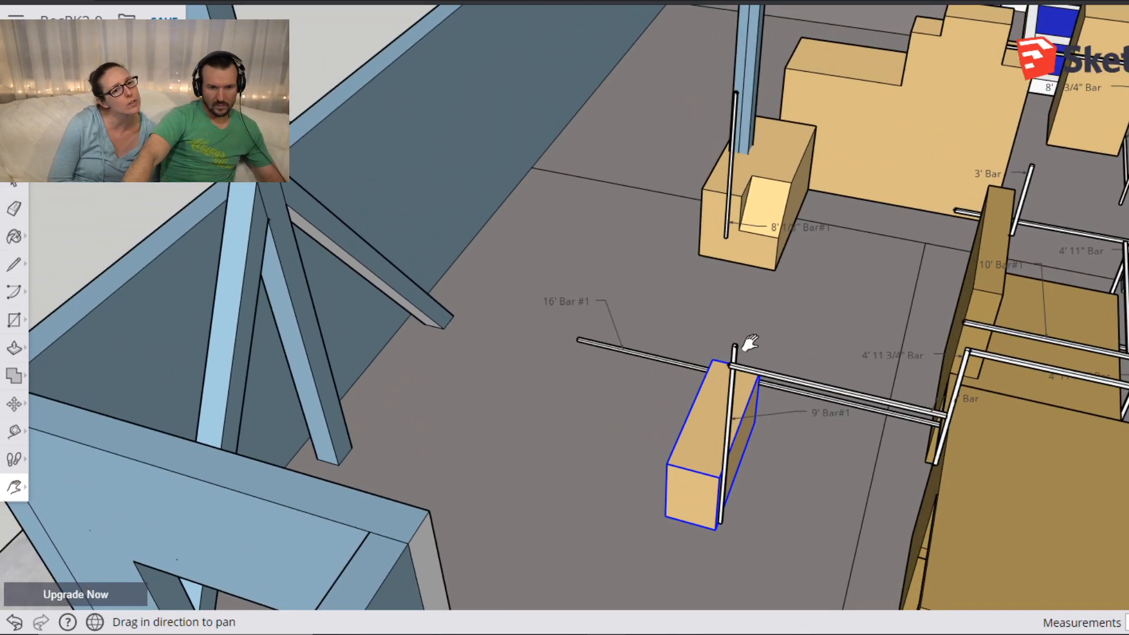
{"action": "left_click_drag", "start_coordinate": [872, 500], "coordinate": [940, 298]}
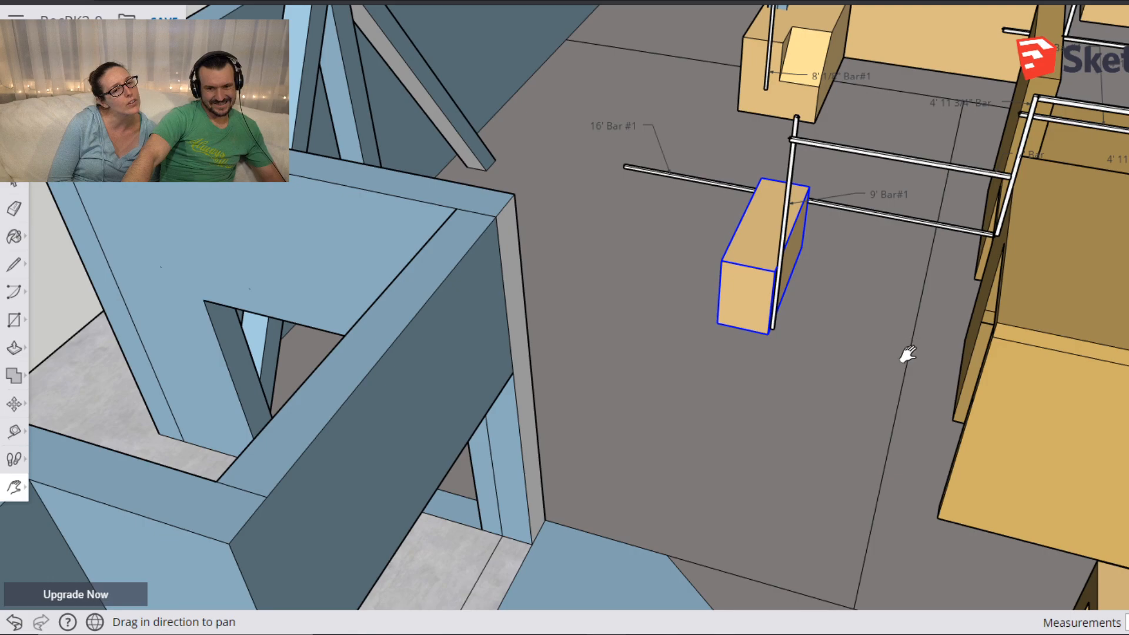
{"action": "left_click_drag", "start_coordinate": [926, 253], "coordinate": [916, 404]}
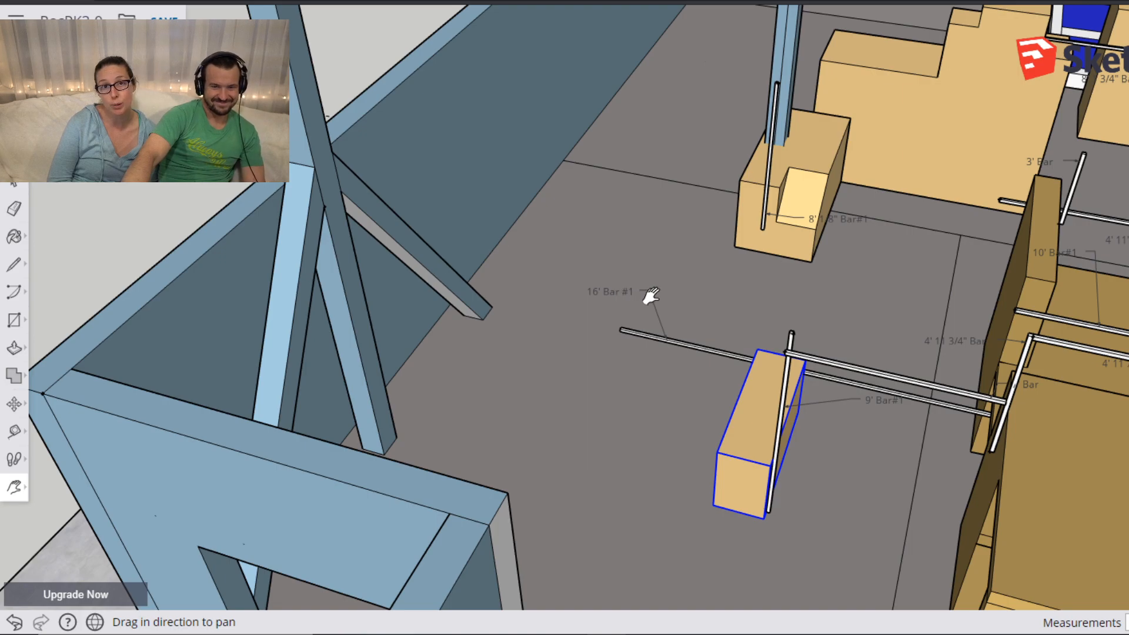
{"action": "left_click_drag", "start_coordinate": [947, 246], "coordinate": [1010, 263]}
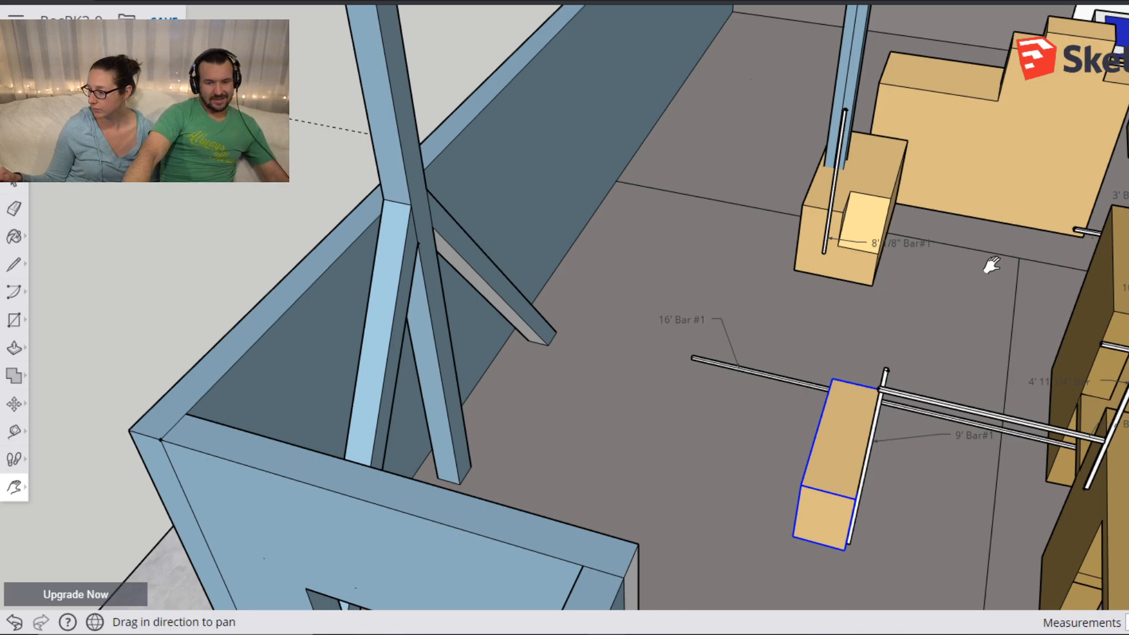
{"action": "scroll", "coordinate": [920, 276], "scroll_direction": "down", "scroll_amount": 3}
{"action": "middle_click_drag", "start_coordinate": [945, 331], "coordinate": [554, 285]}
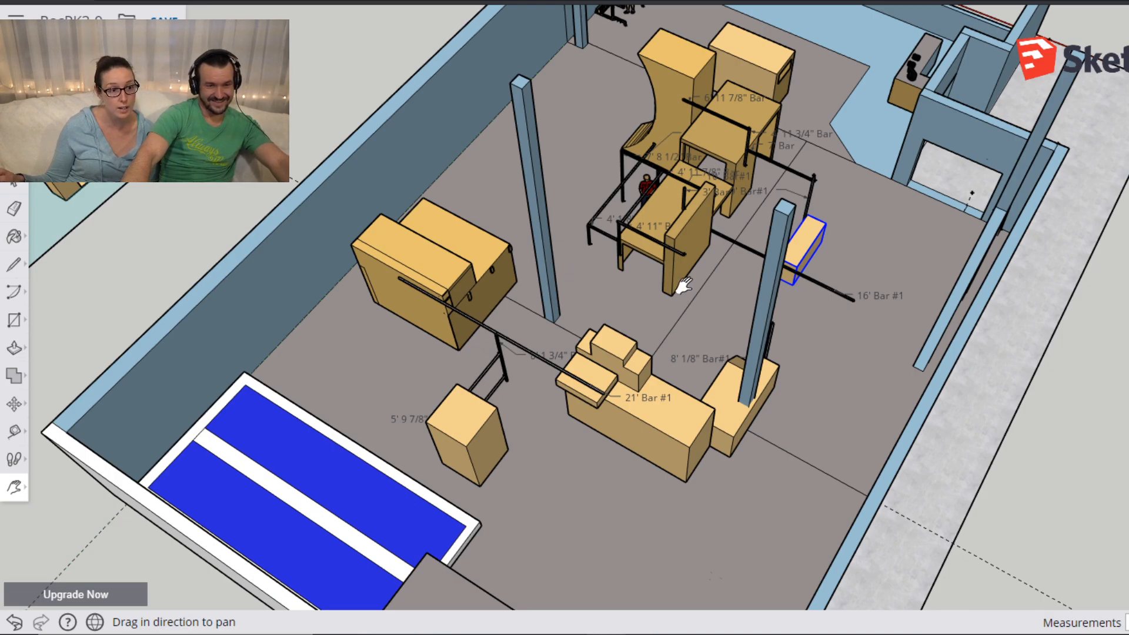
{"action": "middle_click_drag", "start_coordinate": [769, 301], "coordinate": [678, 277], "text": "shift"}
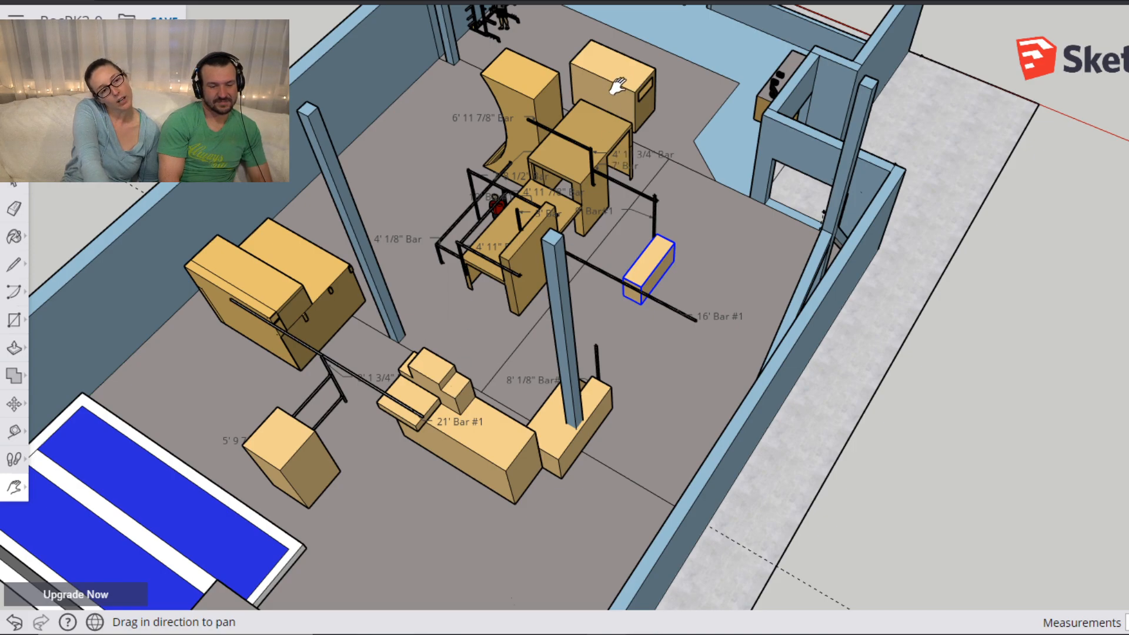
{"action": "scroll", "coordinate": [618, 85], "scroll_direction": "down", "scroll_amount": 1}
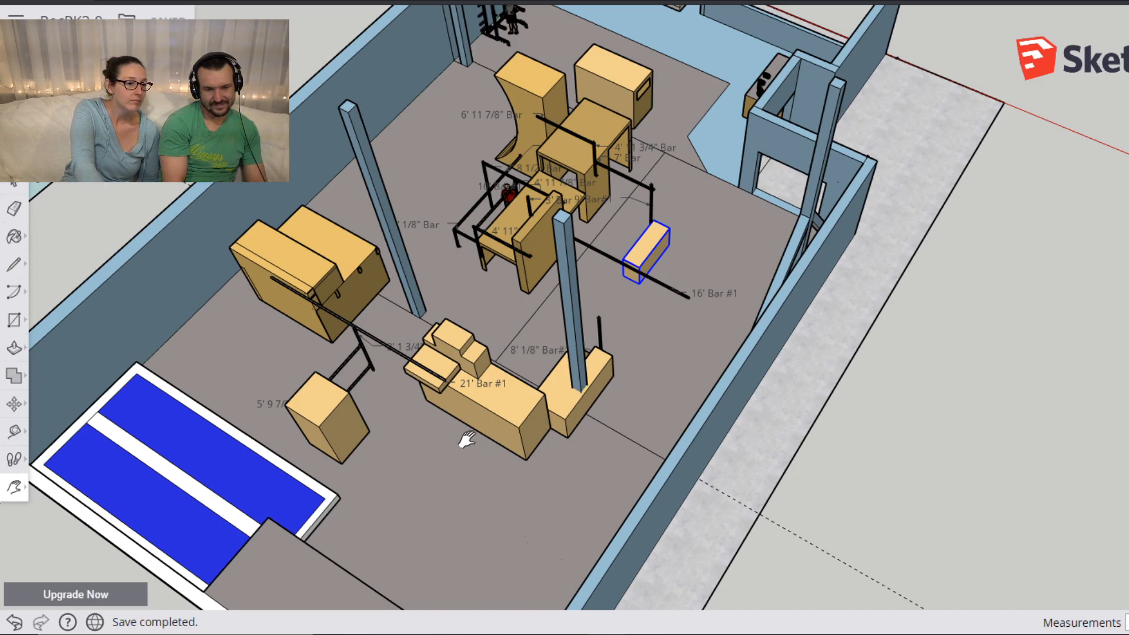
{"action": "scroll", "coordinate": [579, 359], "scroll_direction": "down", "scroll_amount": 1}
{"action": "scroll", "coordinate": [579, 359], "scroll_direction": "down", "scroll_amount": 1}
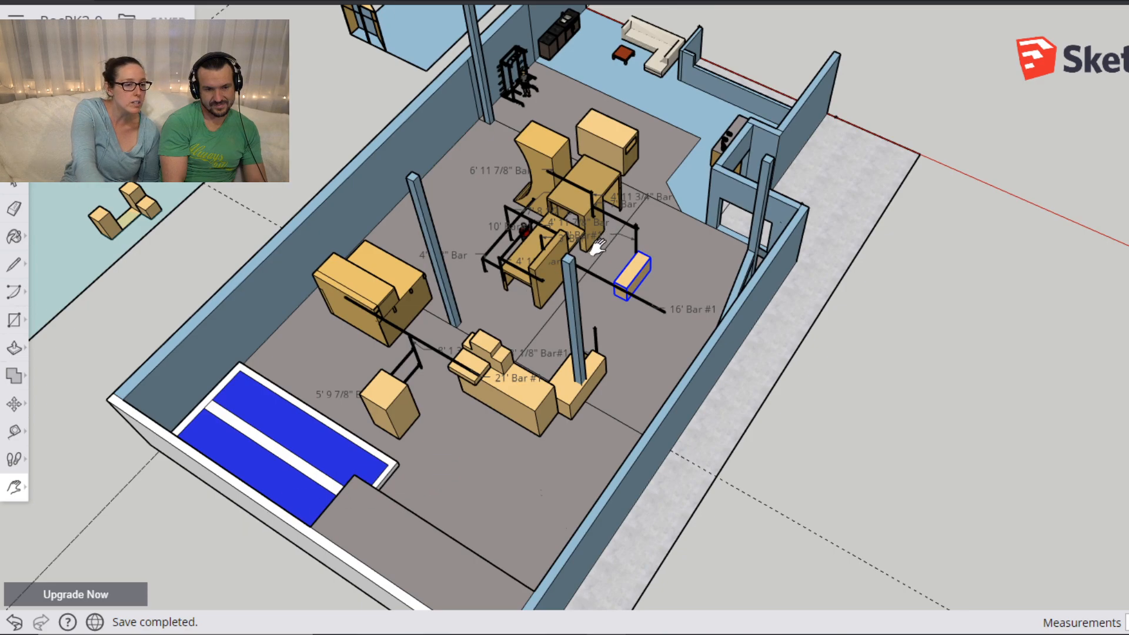
{"action": "scroll", "coordinate": [681, 347], "scroll_direction": "down", "scroll_amount": 1}
{"action": "left_click_drag", "start_coordinate": [680, 353], "coordinate": [884, 355]}
{"action": "scroll", "coordinate": [881, 358], "scroll_direction": "up", "scroll_amount": 4}
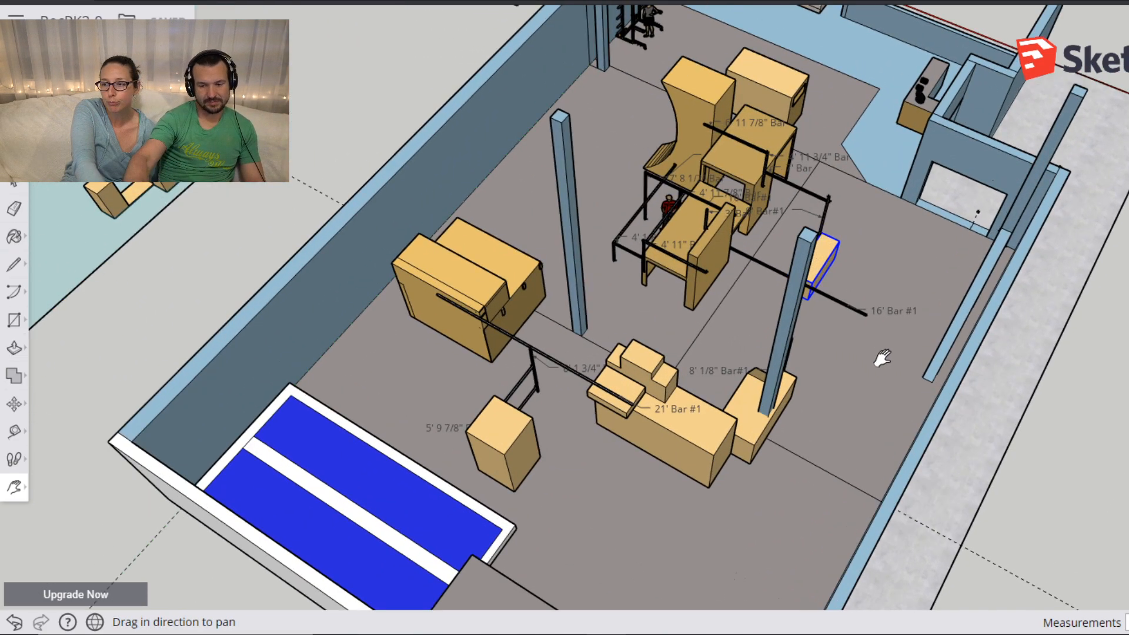
Look over the stock of spare bars outside the building and return to the gym's obstacle layout.
{"action": "left_click_drag", "start_coordinate": [945, 205], "coordinate": [644, 229]}
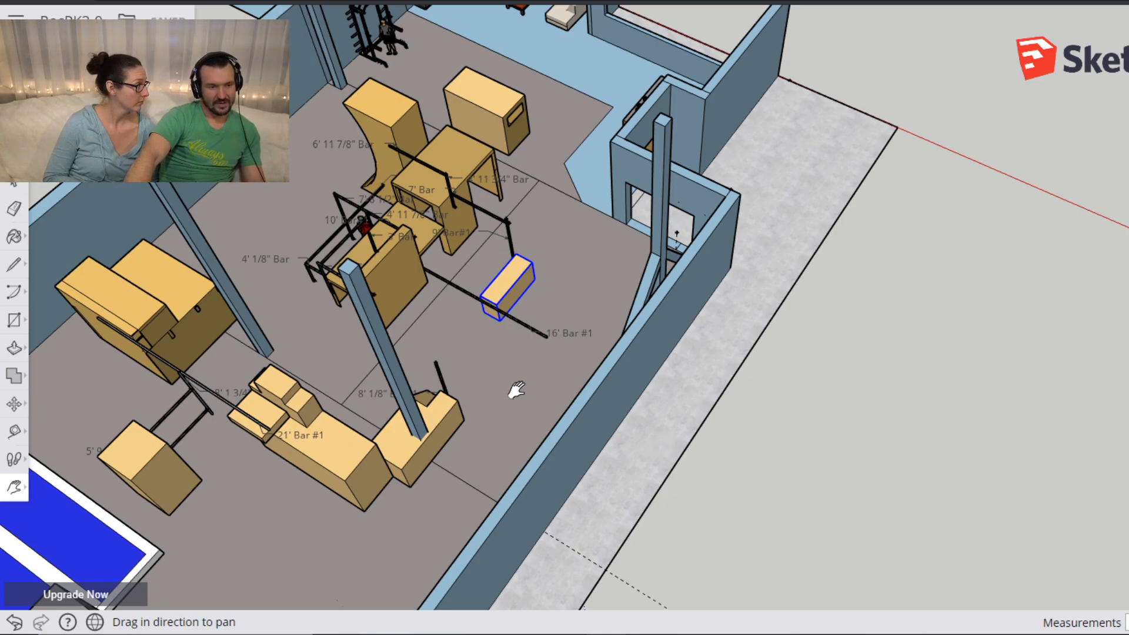
{"action": "left_click_drag", "start_coordinate": [351, 314], "coordinate": [750, 156]}
{"action": "key", "text": "o"}
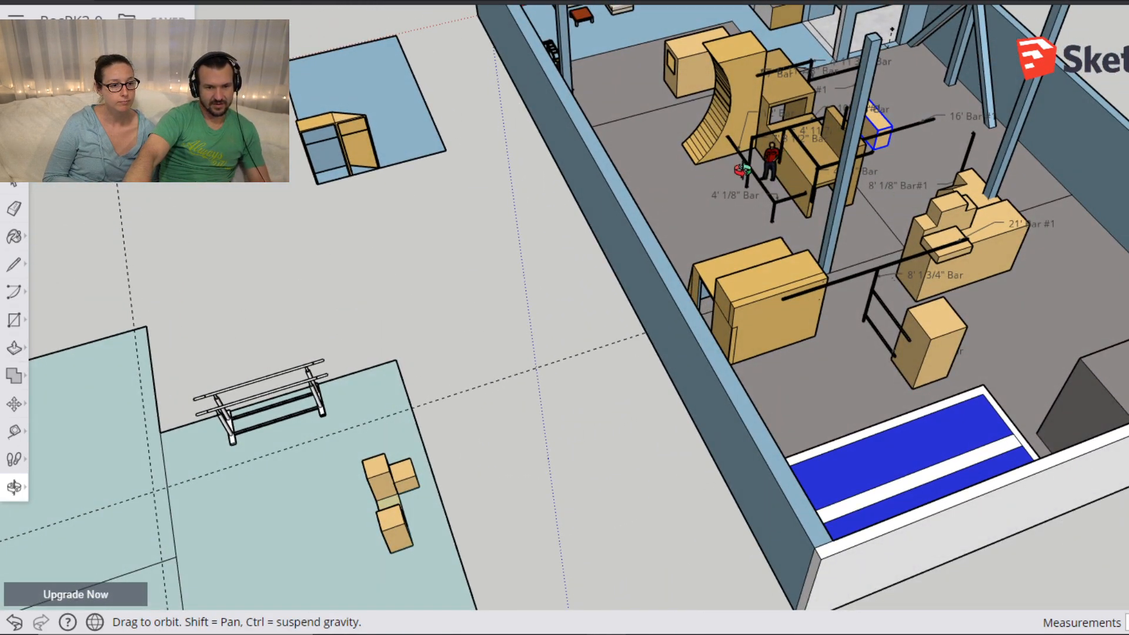
{"action": "key", "text": "h"}
{"action": "left_click_drag", "start_coordinate": [330, 344], "coordinate": [970, 45]}
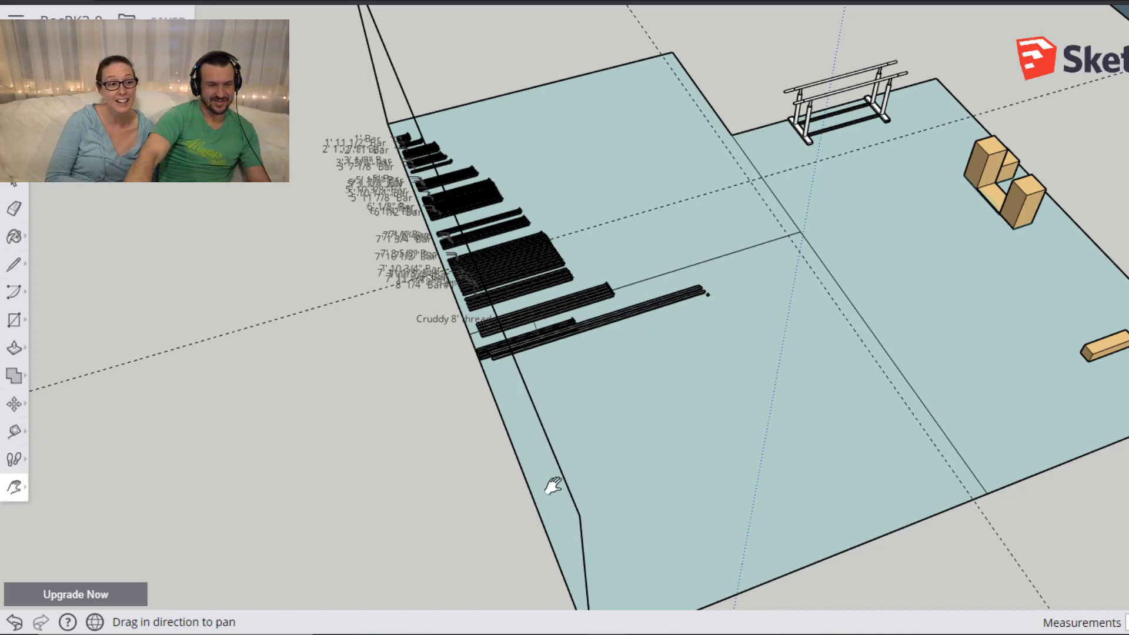
{"action": "mouse_move", "coordinate": [1083, 234]}
{"action": "left_mouse_down"}
{"action": "mouse_move", "coordinate": [617, 275]}
{"action": "mouse_move", "coordinate": [222, 433]}
{"action": "mouse_move", "coordinate": [197, 470]}
{"action": "left_mouse_up"}
{"action": "left_click_drag", "start_coordinate": [617, 187], "coordinate": [572, 376]}
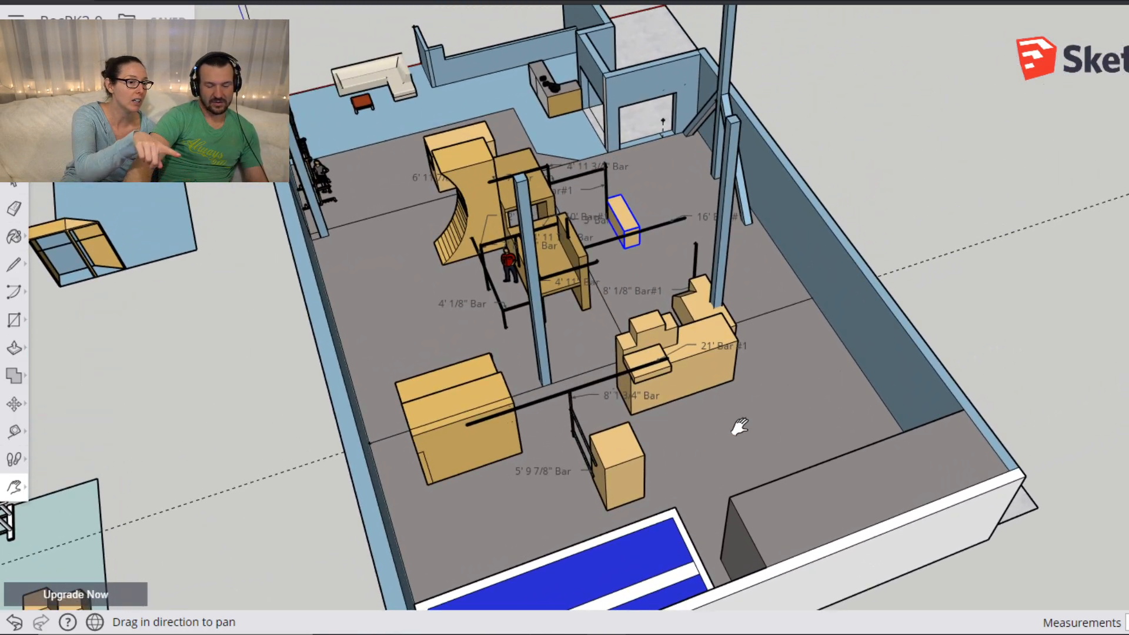